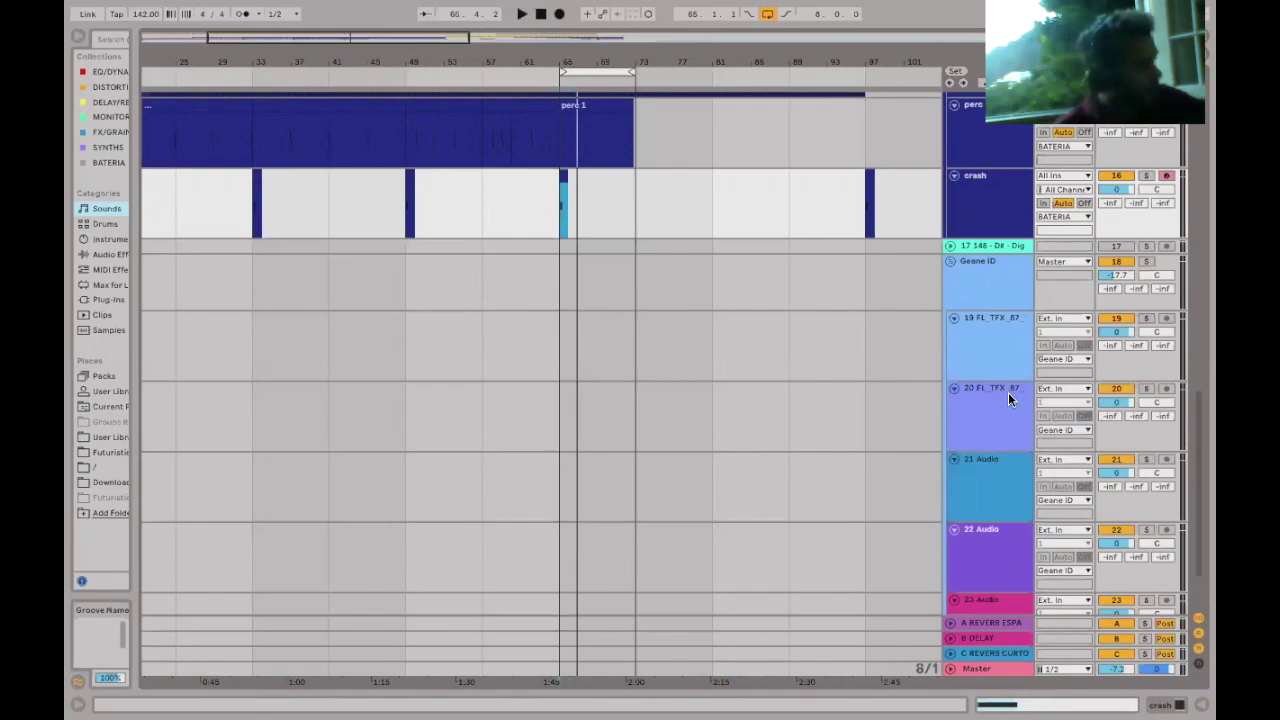
Switch to Session View and examine the clips across the kick, bass and BATERIA drum tracks.
click(557, 295)
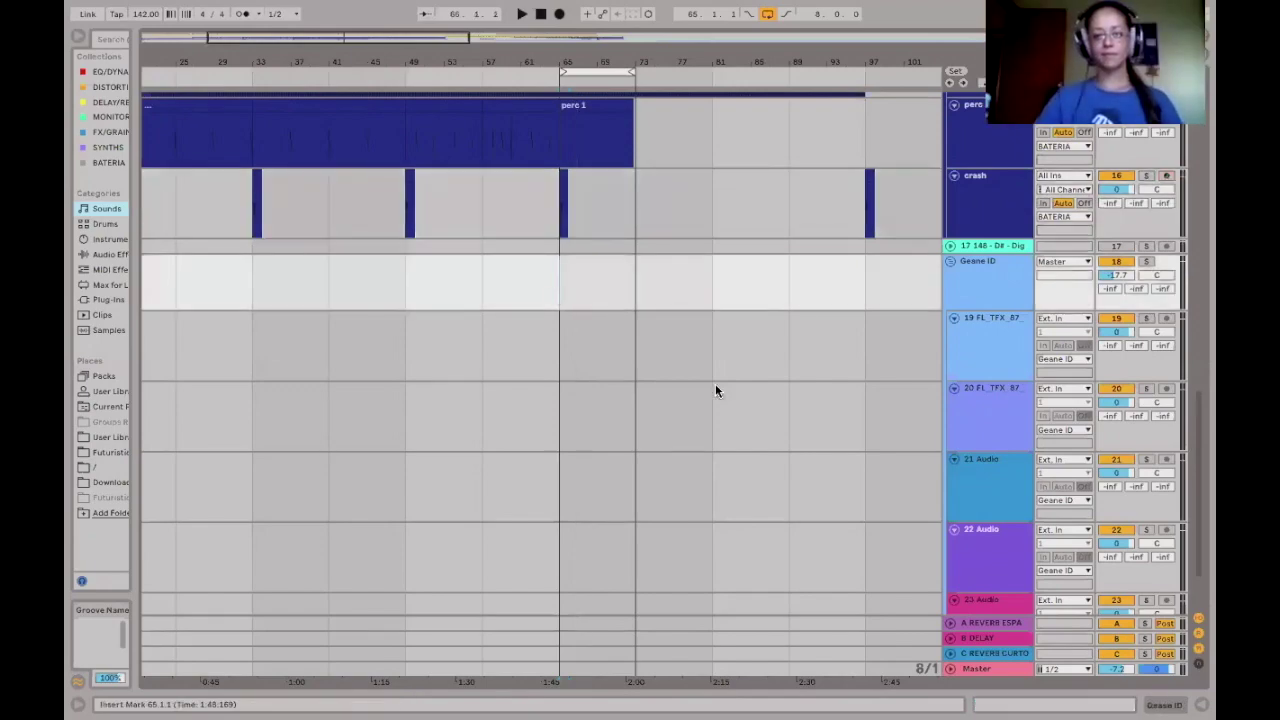
key(Tab)
scroll(882, 255, right, 2)
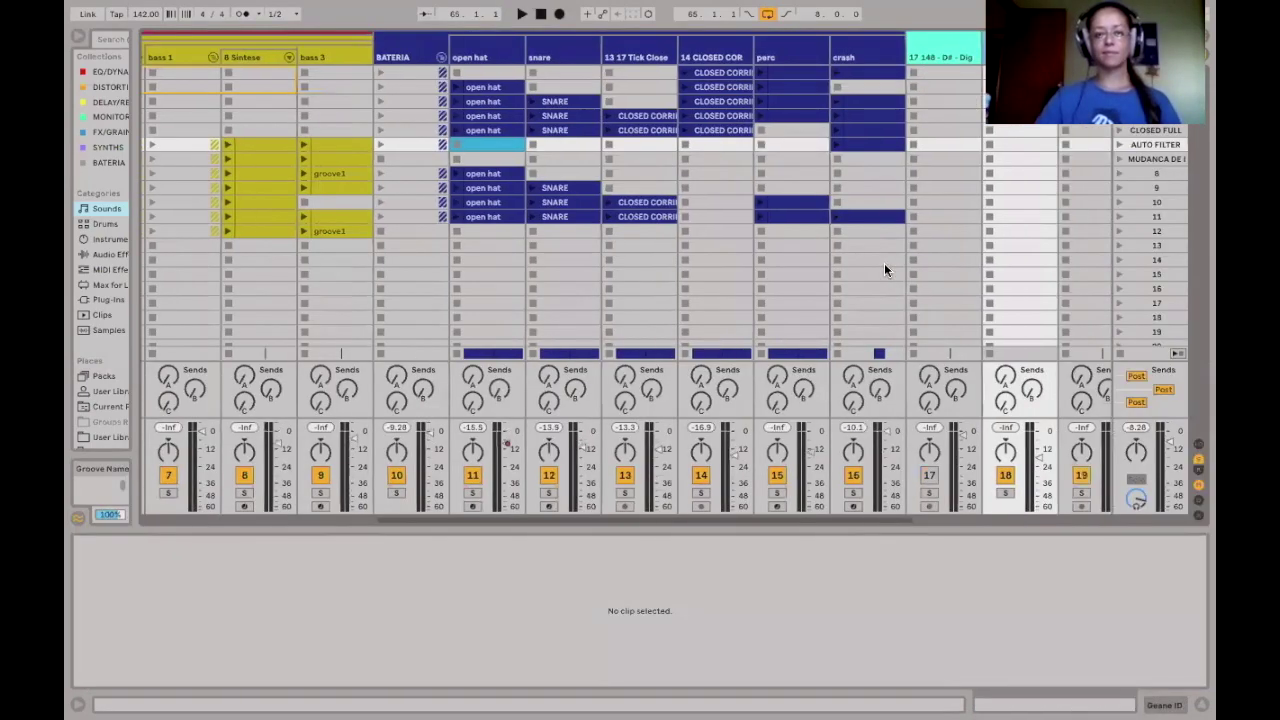
scroll(884, 268, right, 2)
scroll(884, 268, left, 5)
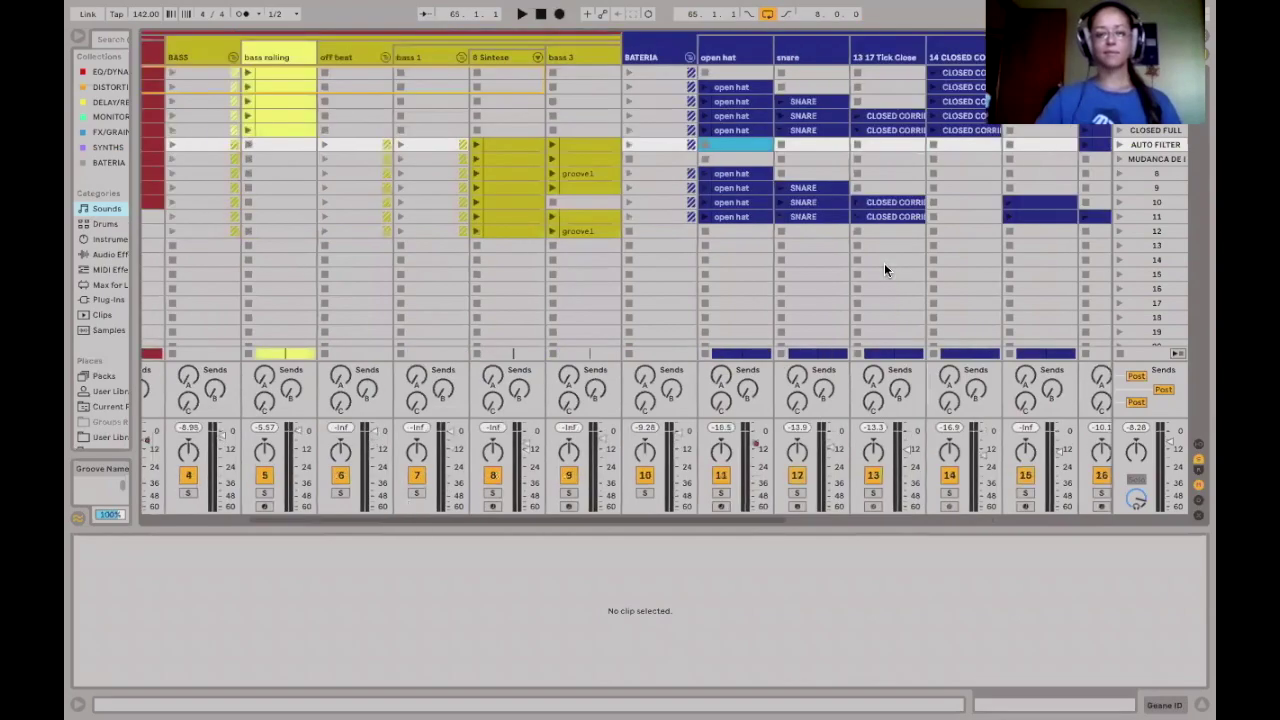
scroll(884, 268, right, 8)
scroll(884, 268, left, 10)
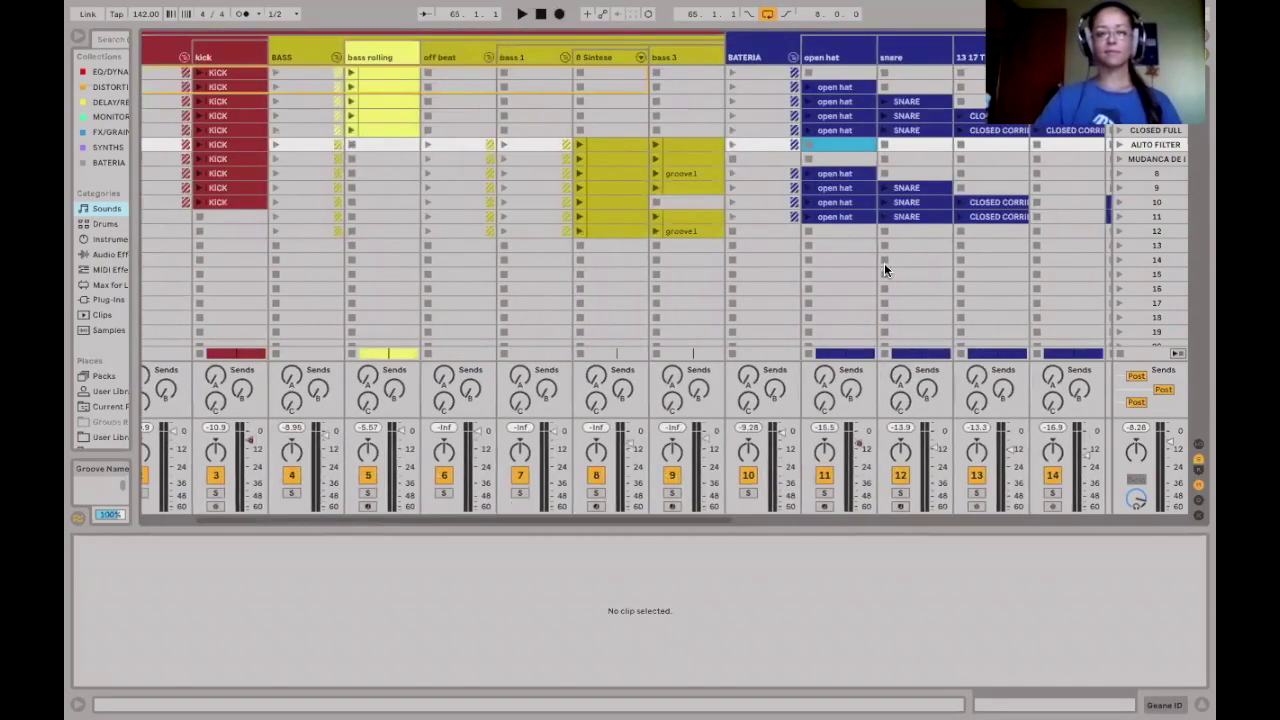
scroll(884, 268, left, 2)
scroll(884, 268, right, 4)
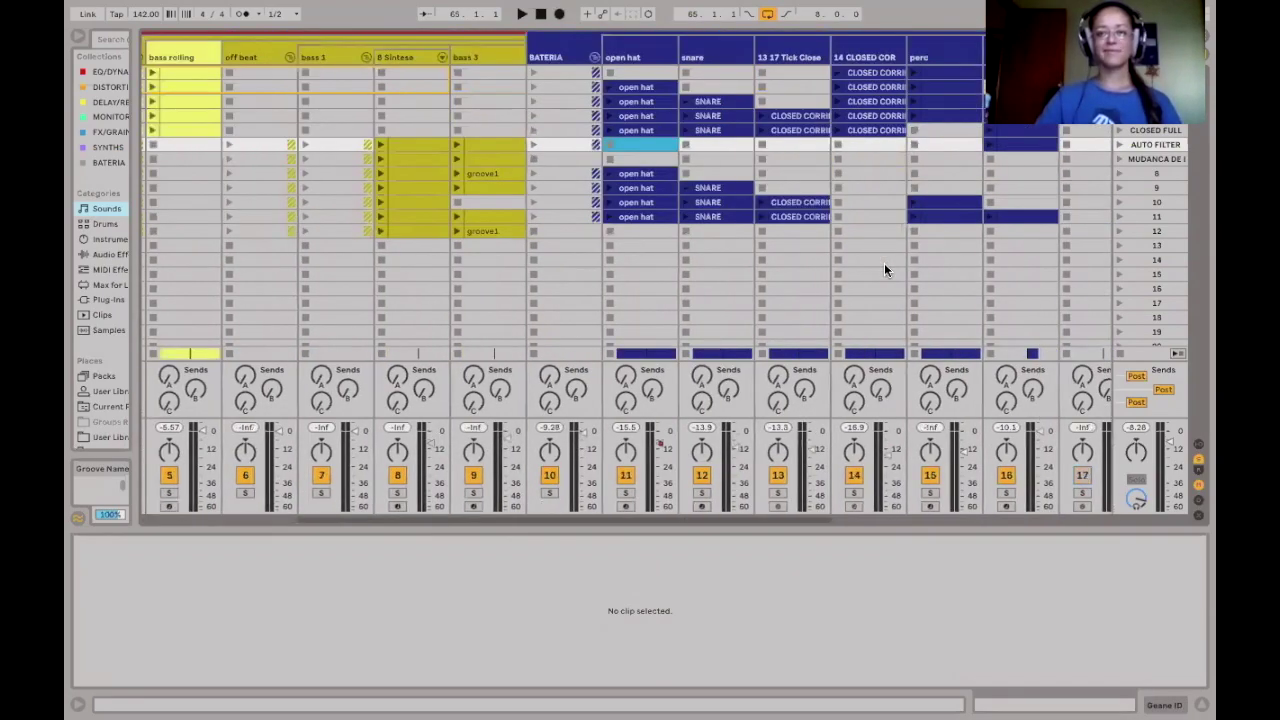
scroll(884, 266, right, 6)
scroll(884, 266, left, 10)
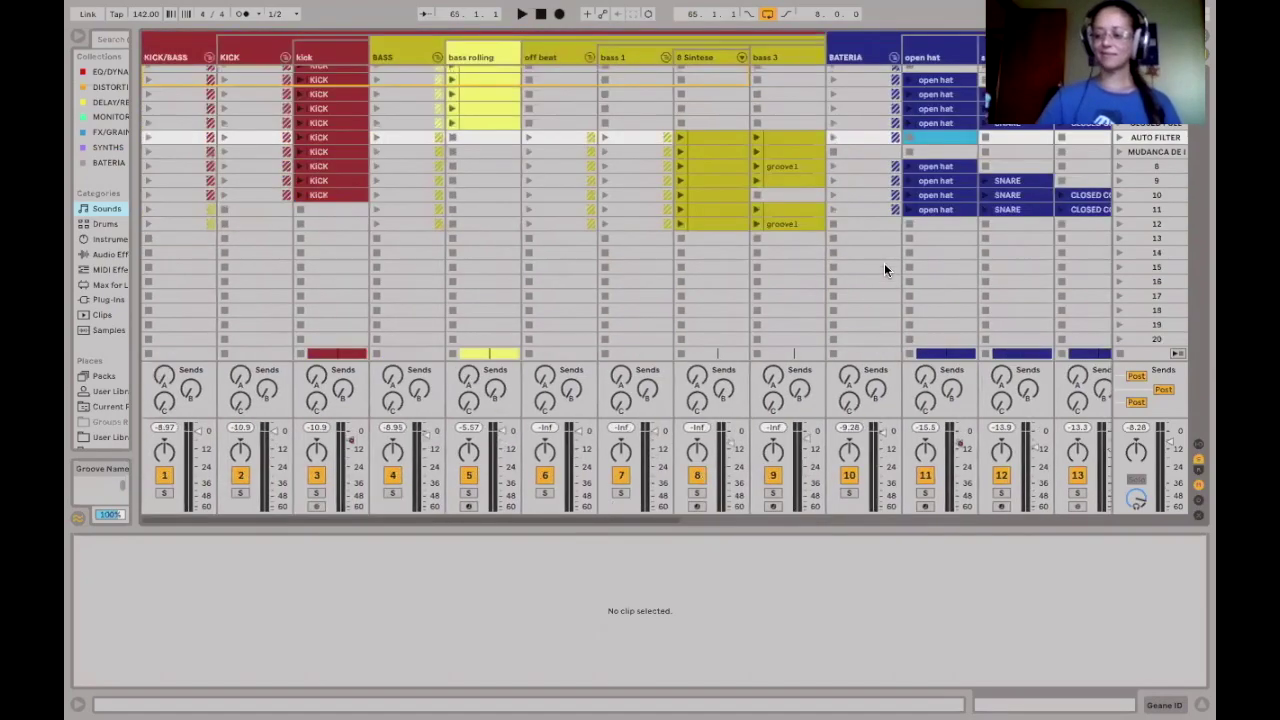
scroll(884, 263, up, 1)
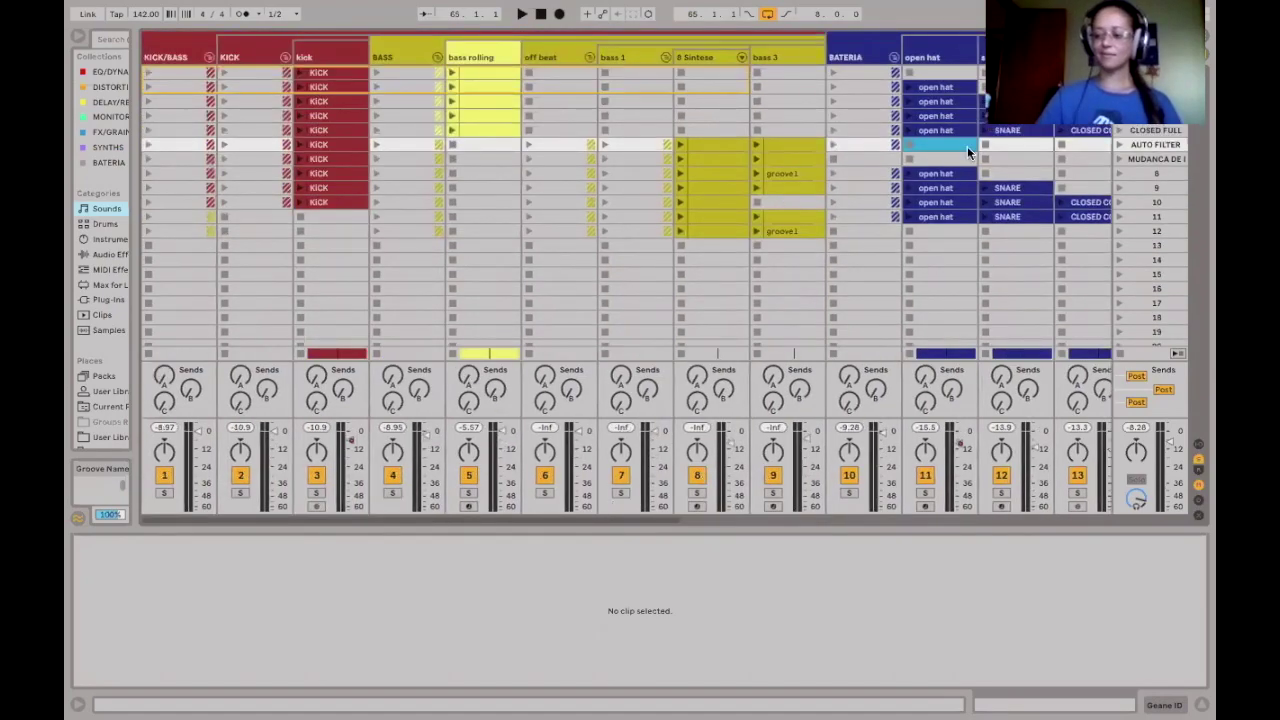
scroll(868, 134, right, 3)
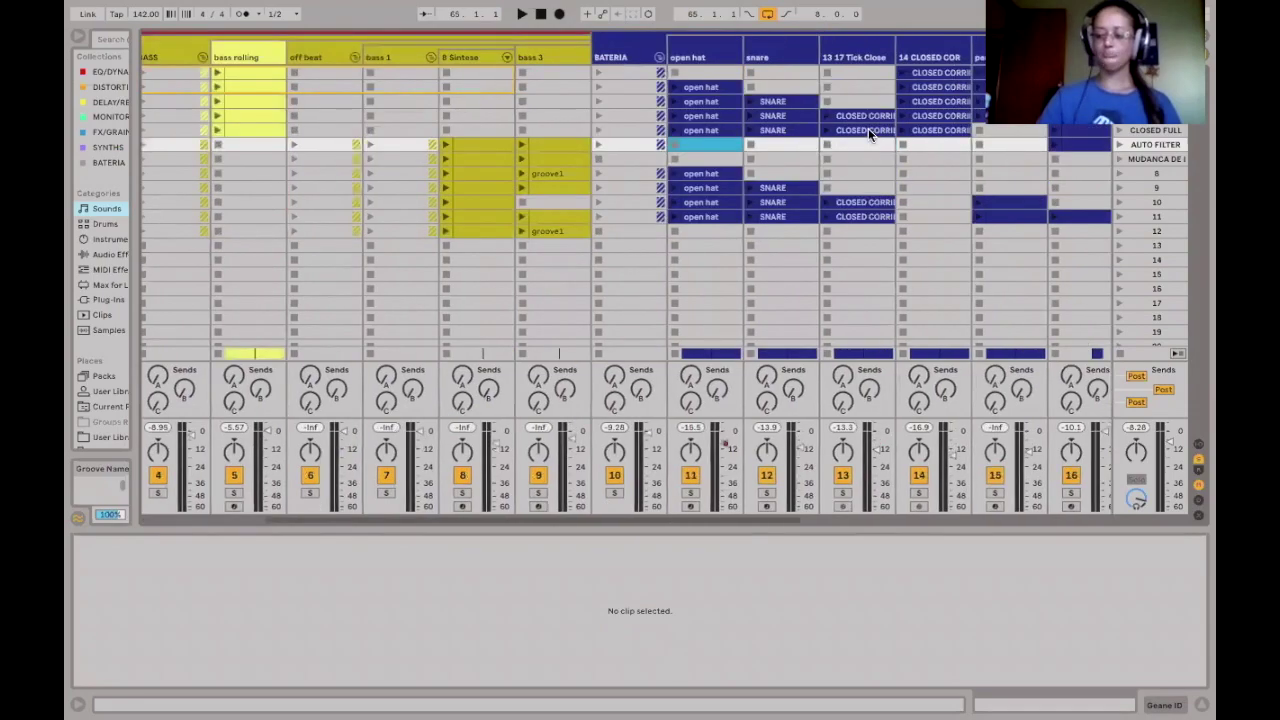
scroll(868, 128, right, 1)
scroll(868, 128, left, 4)
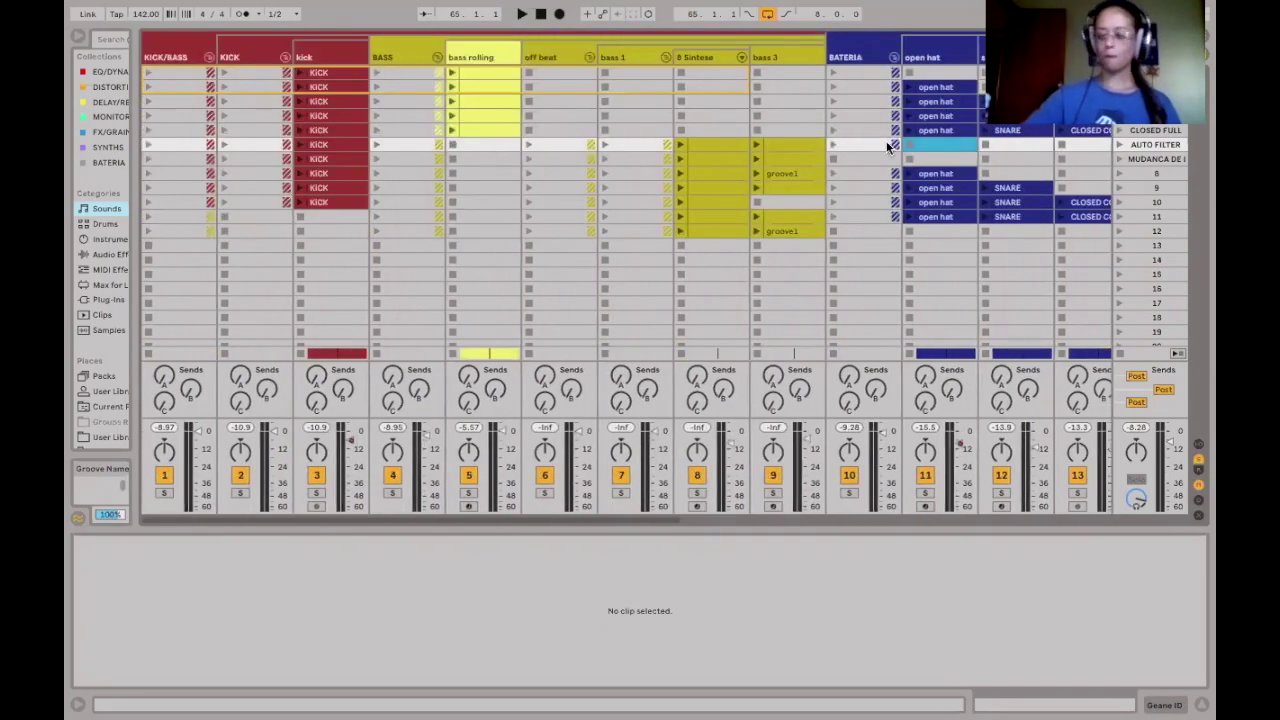
Return to Arrangement View, select the first KICK clip on the kick track, and play the song from bar 1.
key(Tab)
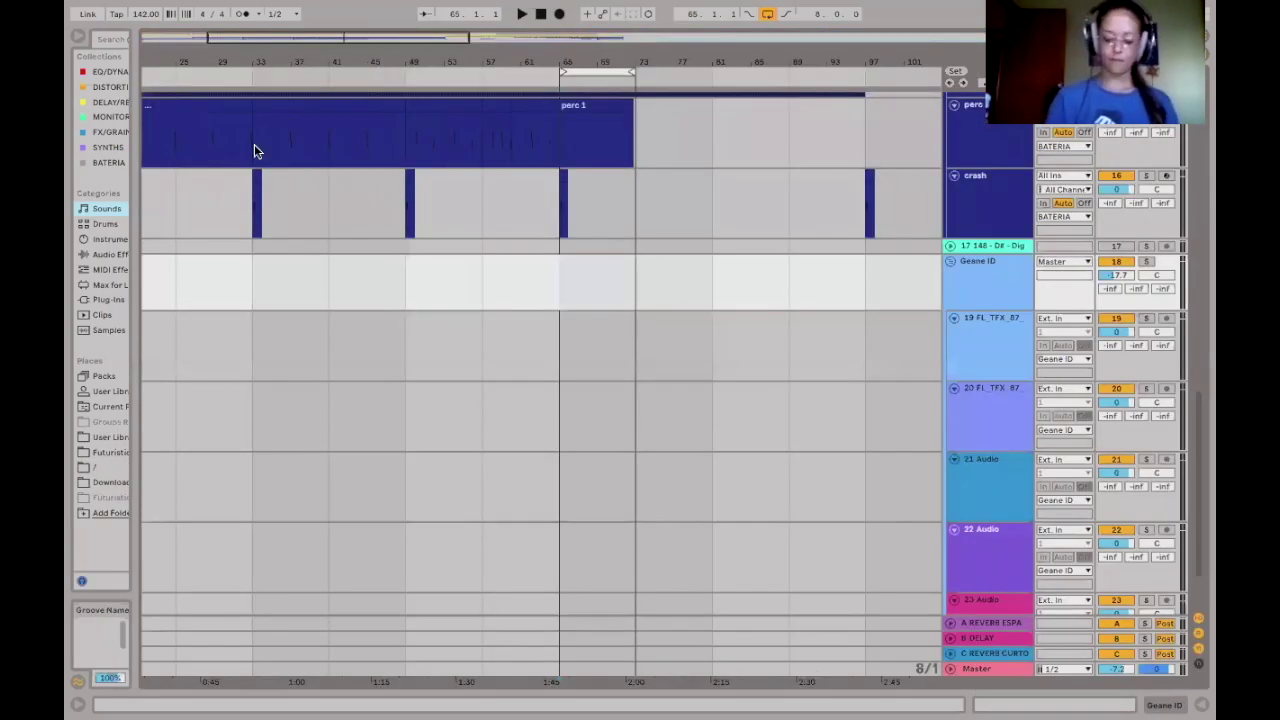
scroll(207, 131, up, 5)
scroll(207, 131, left, 5)
scroll(202, 146, up, 10)
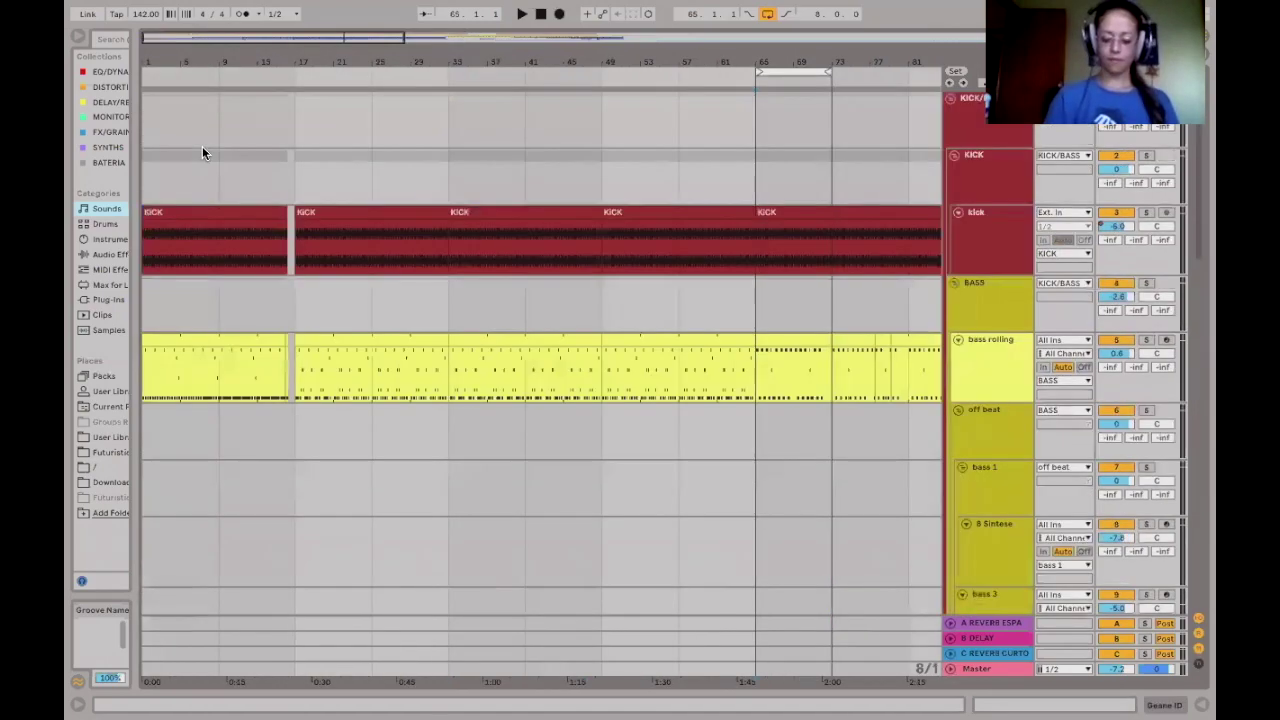
click(179, 213)
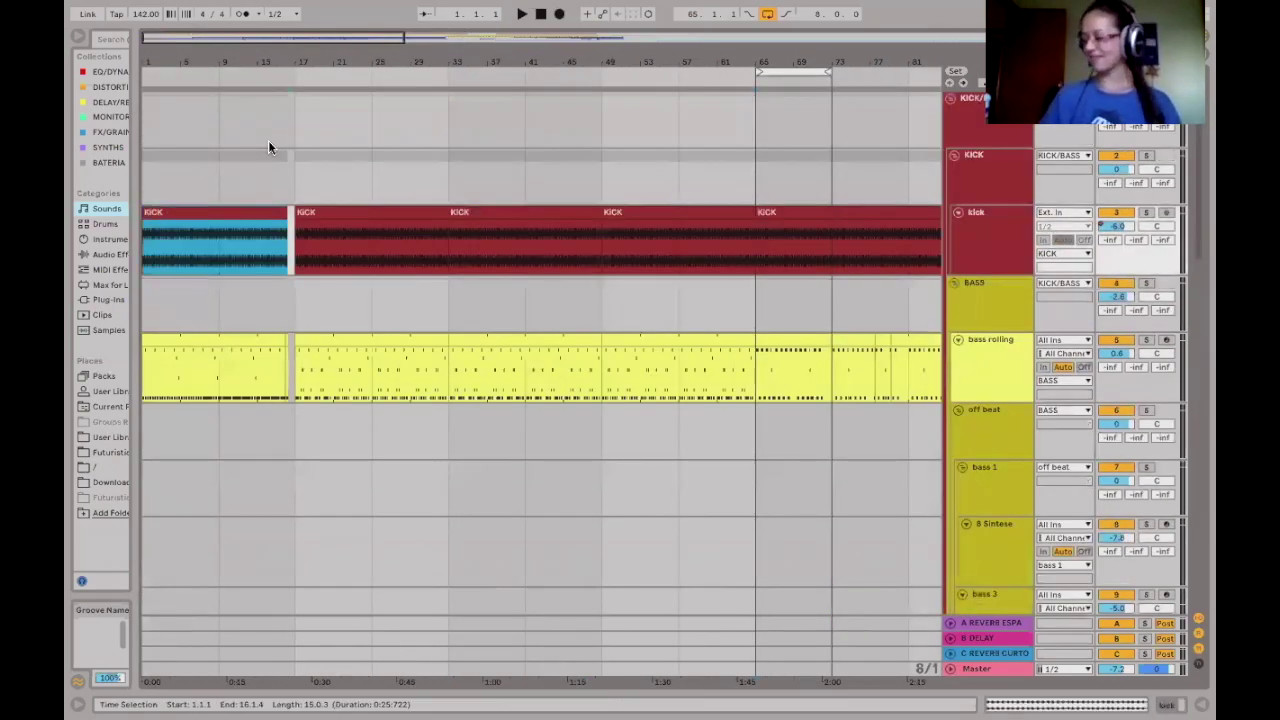
key(space)
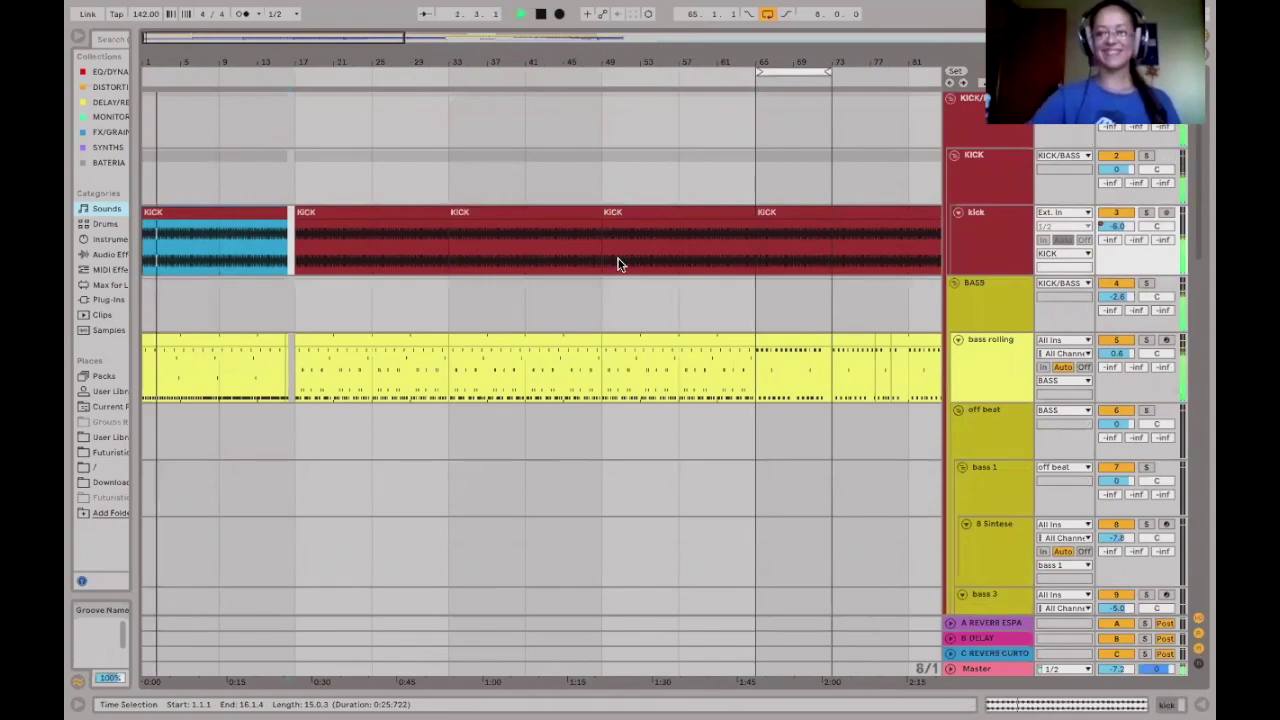
Open the first bass rolling clip, inspect its MIDI note pattern, and close the clip detail.
scroll(677, 265, down, 2)
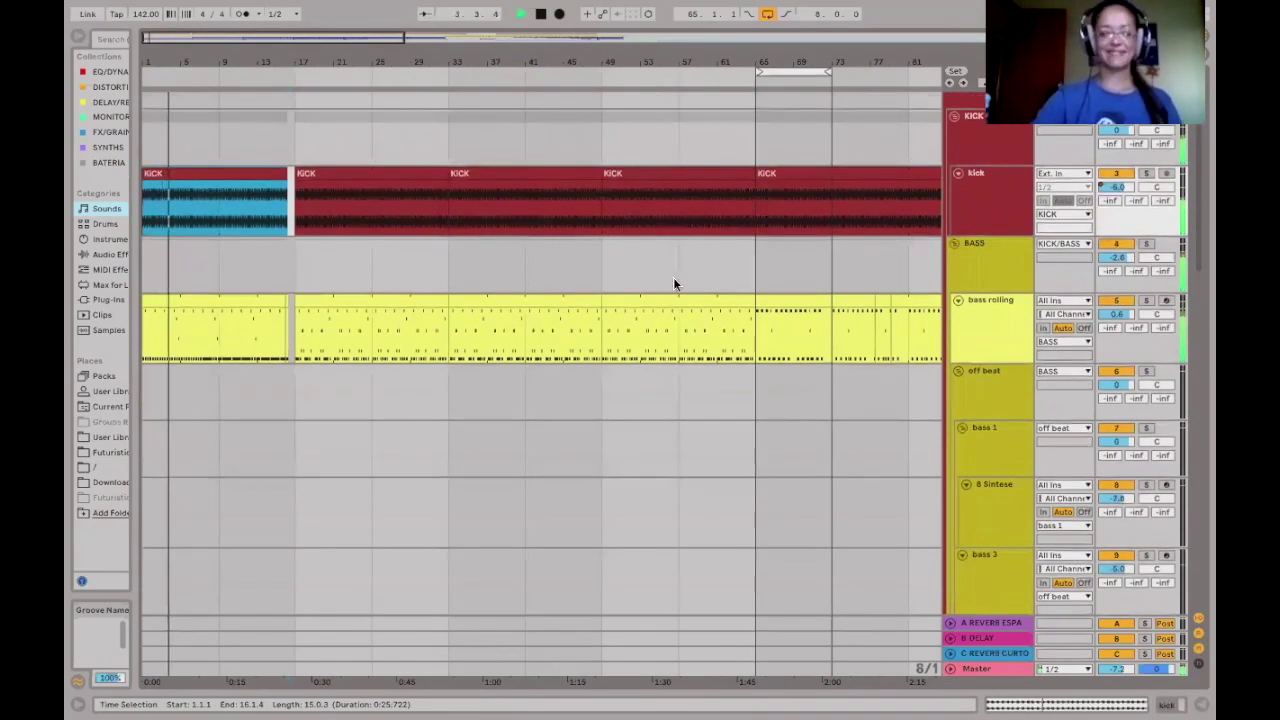
scroll(673, 277, down, 2)
scroll(677, 283, up, 2)
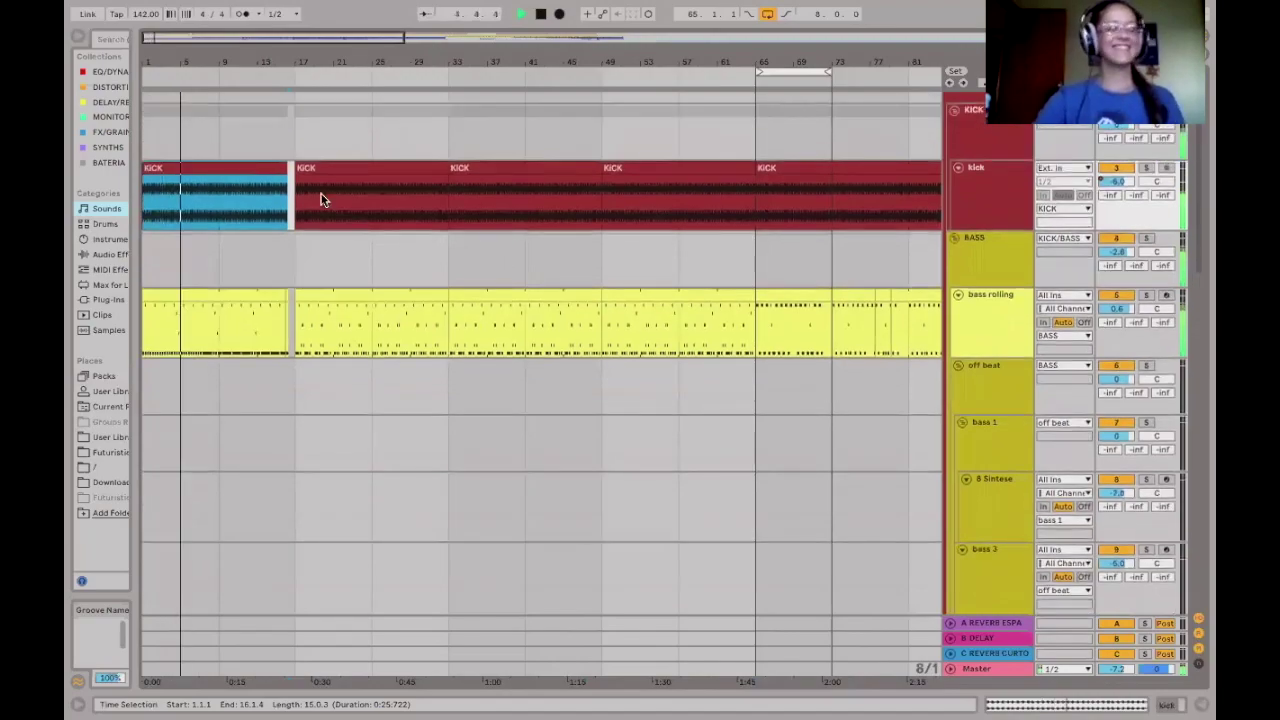
scroll(414, 294, up, 5)
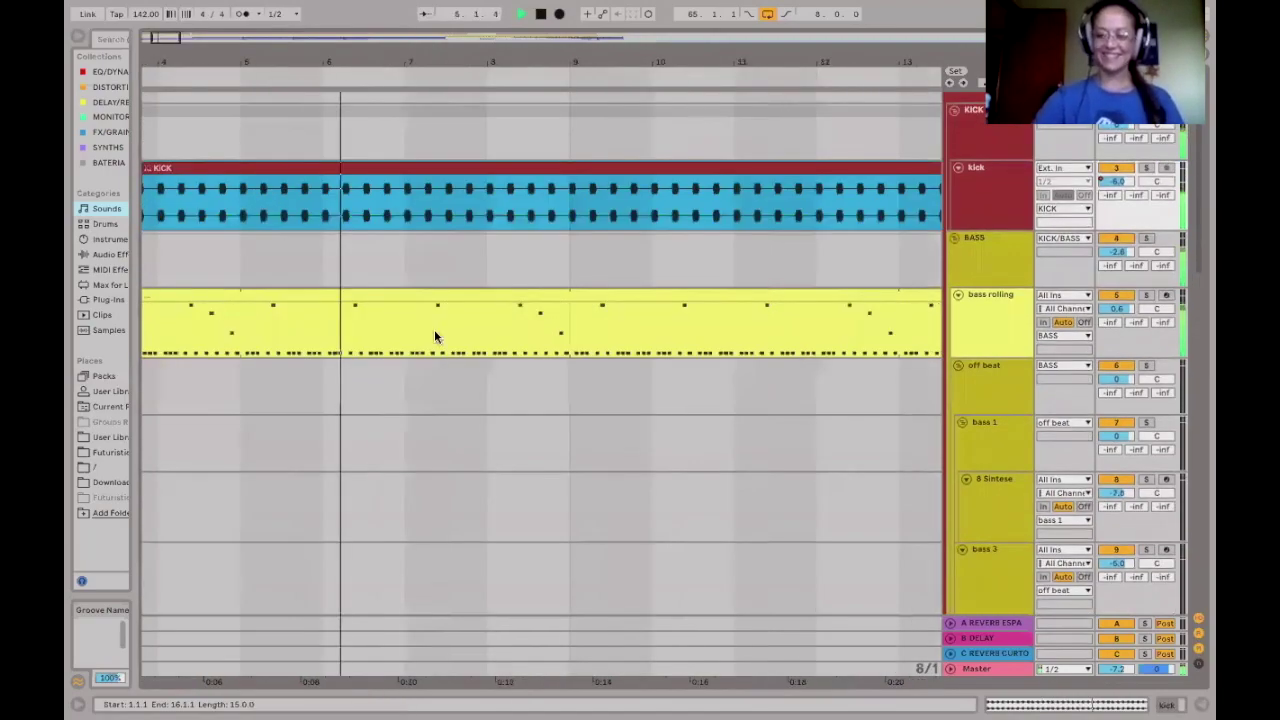
double_click(434, 329)
drag(544, 528, 600, 205)
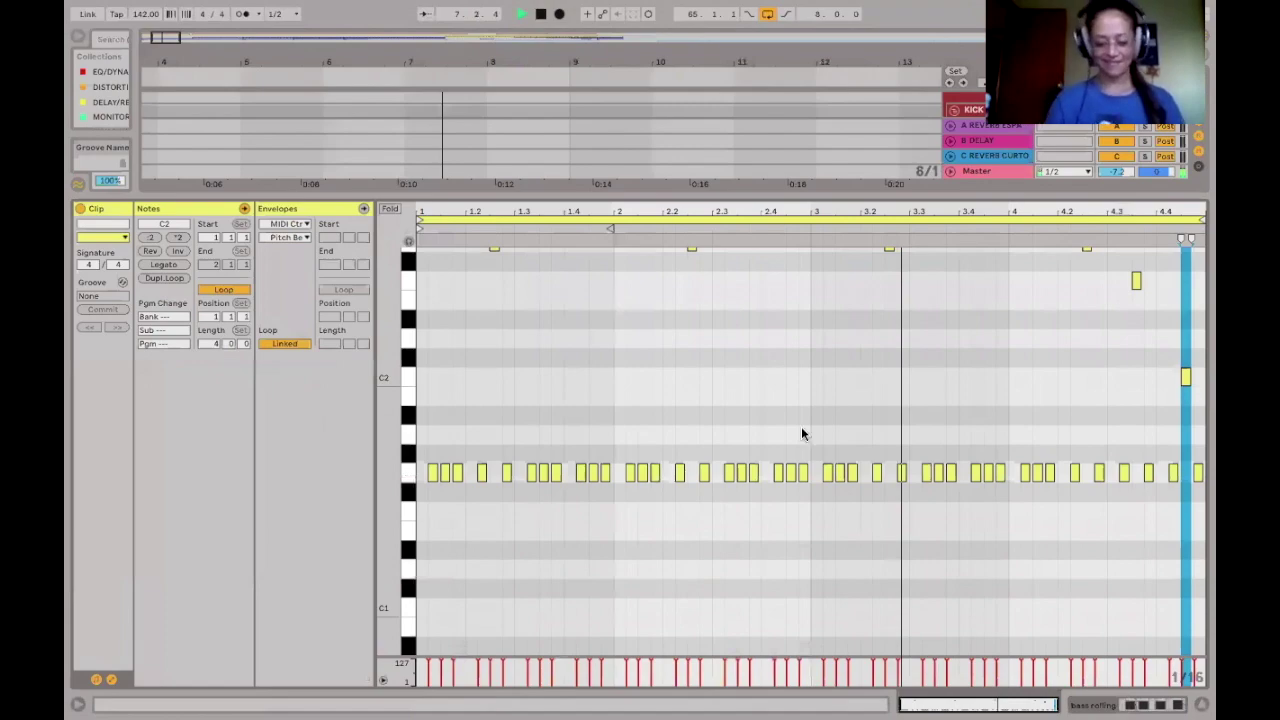
scroll(801, 426, up, 3)
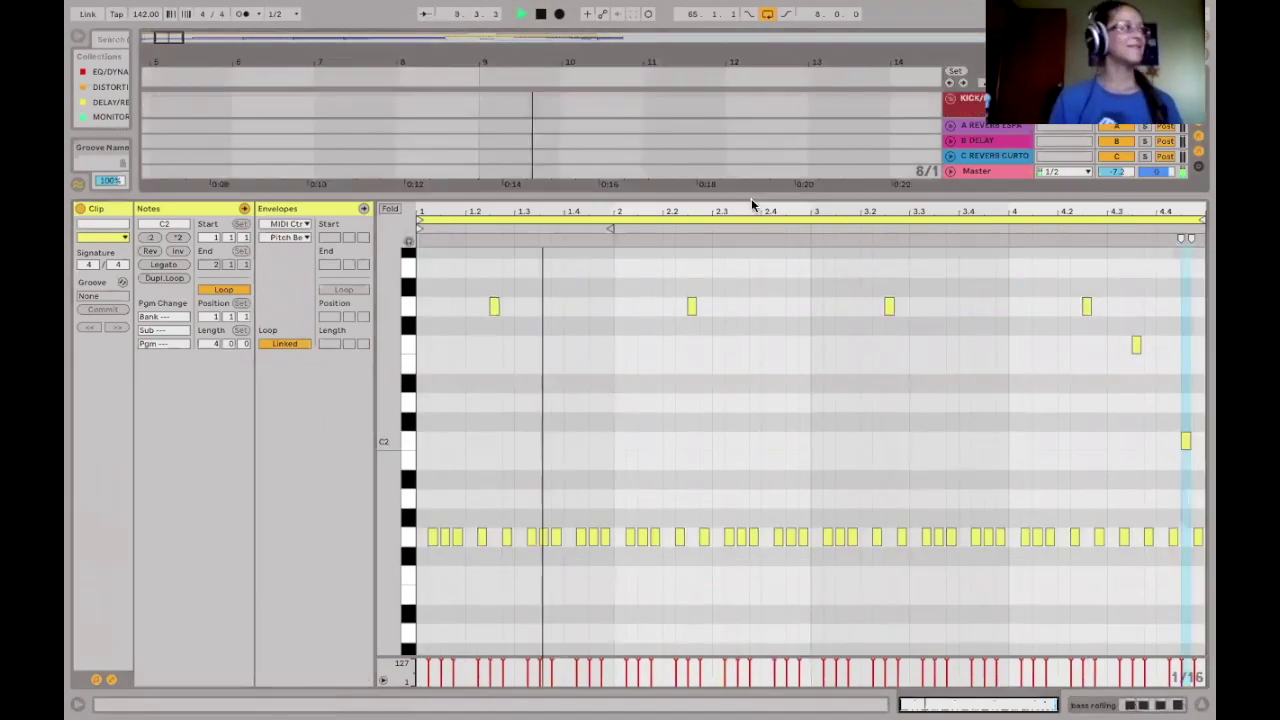
key(ctrl+alt+l)
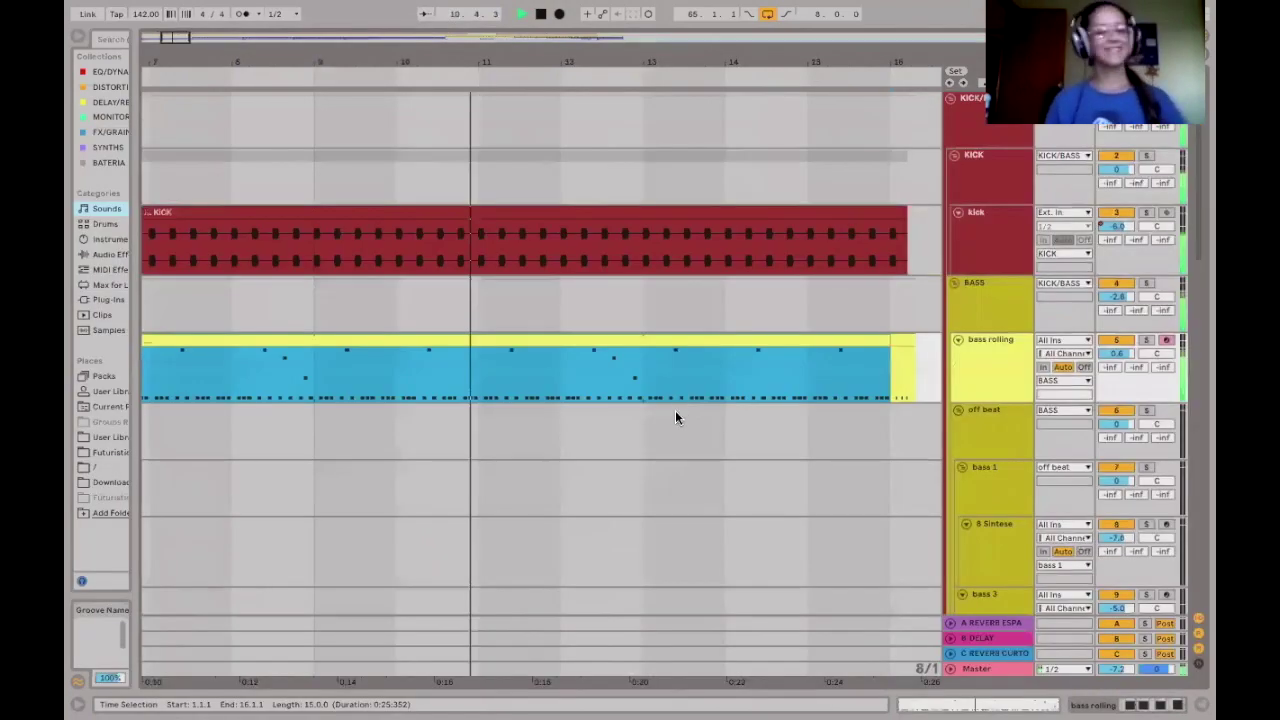
Open the short bass rolling clip at bar 16 and inspect its notes before the break.
click(675, 410)
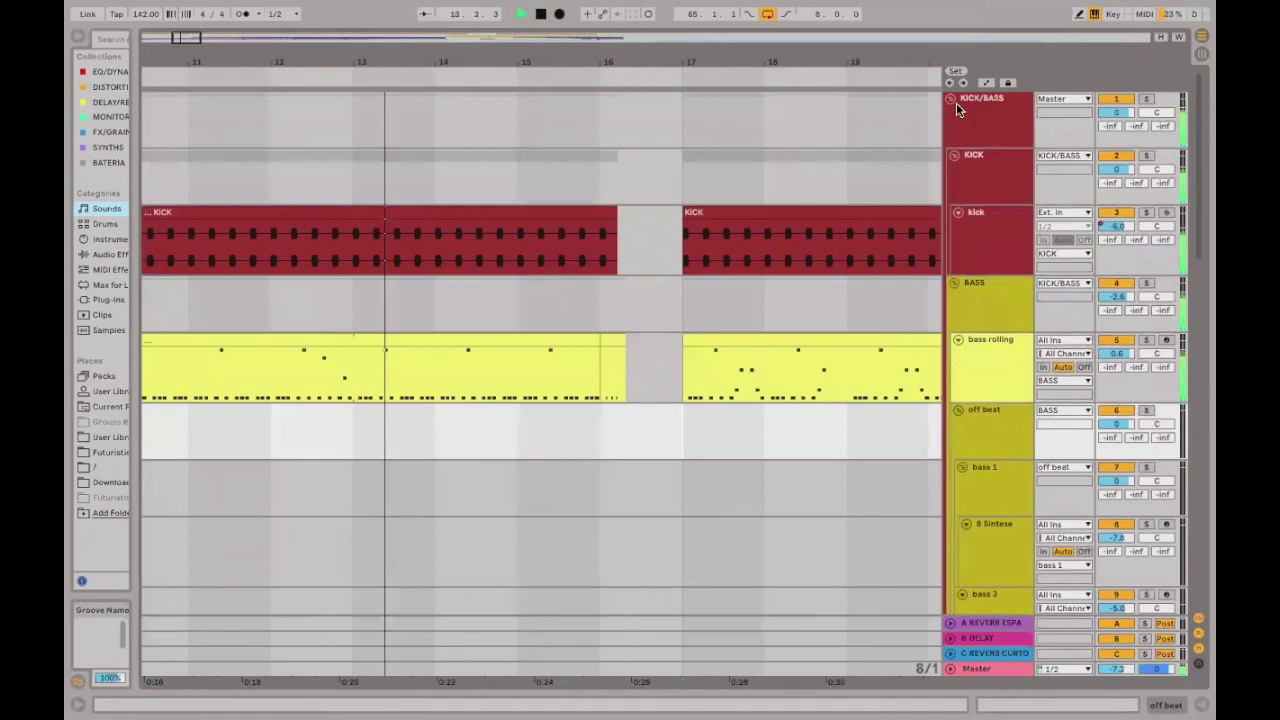
double_click(606, 340)
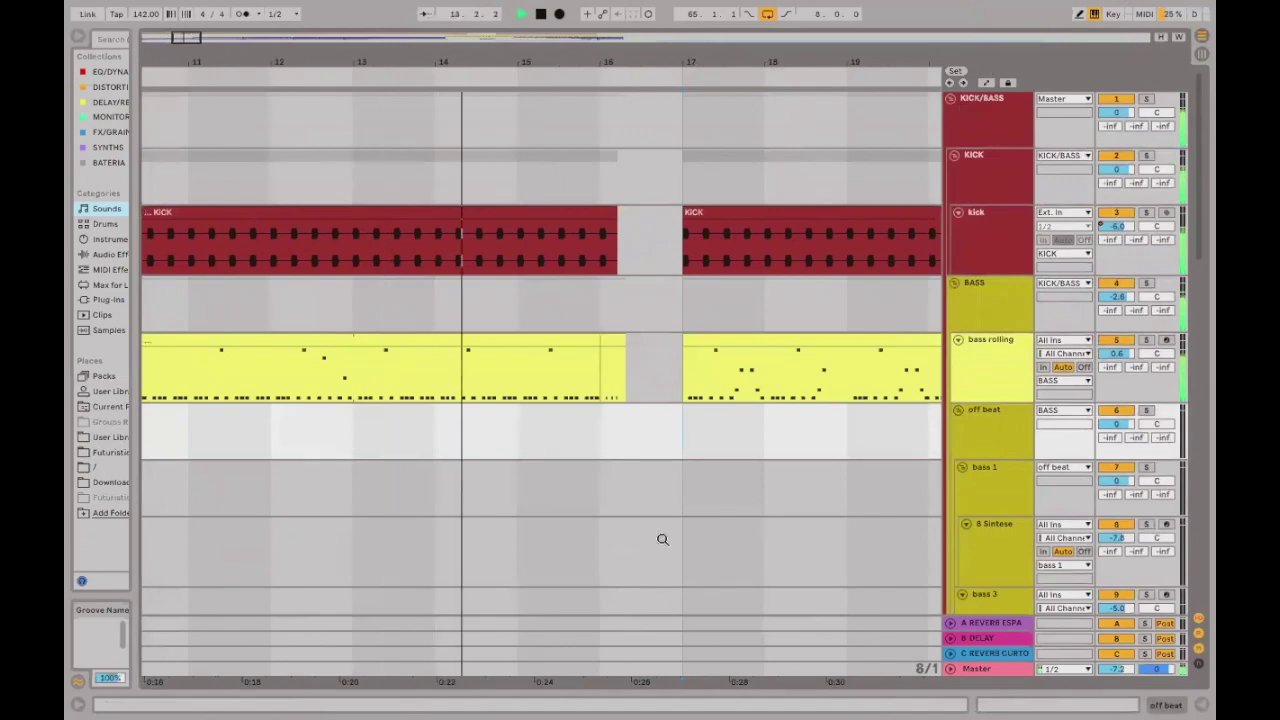
drag(667, 531, 672, 469)
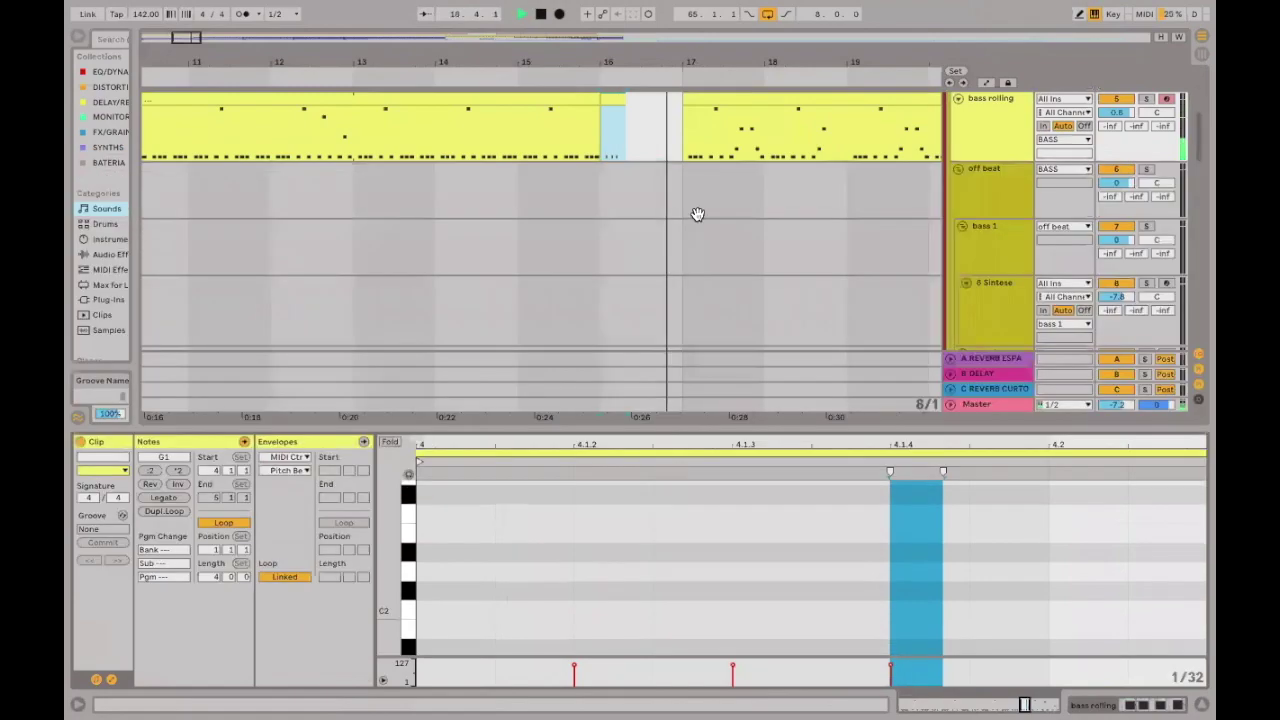
Split the KICK clip on the kick track at bar 25.
scroll(623, 294, down, 5)
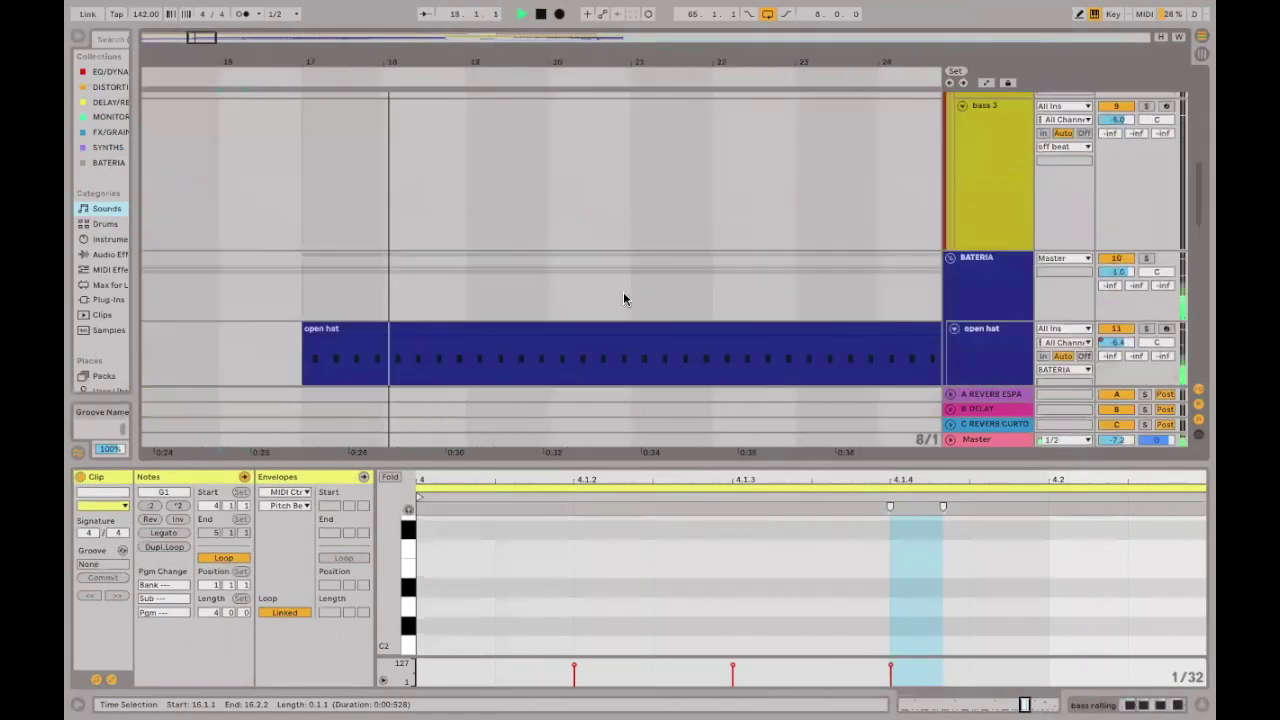
scroll(623, 298, down, 1)
scroll(700, 230, up, 5)
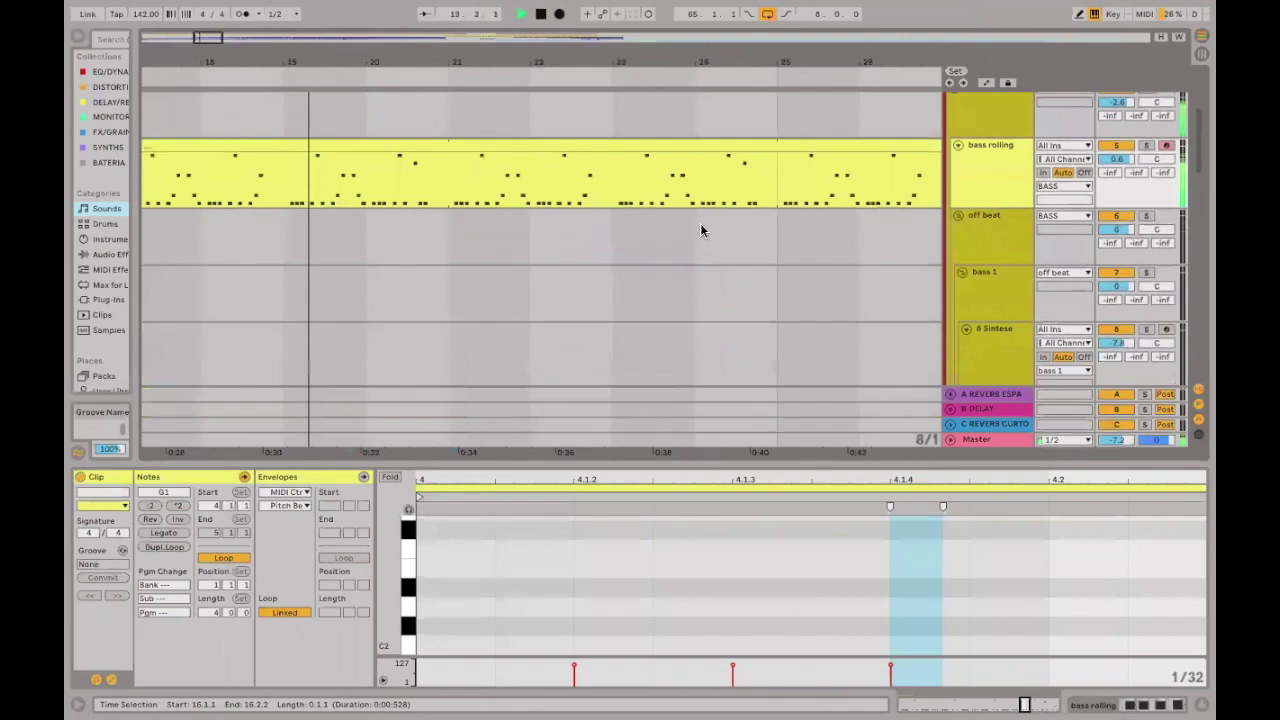
scroll(690, 226, up, 1)
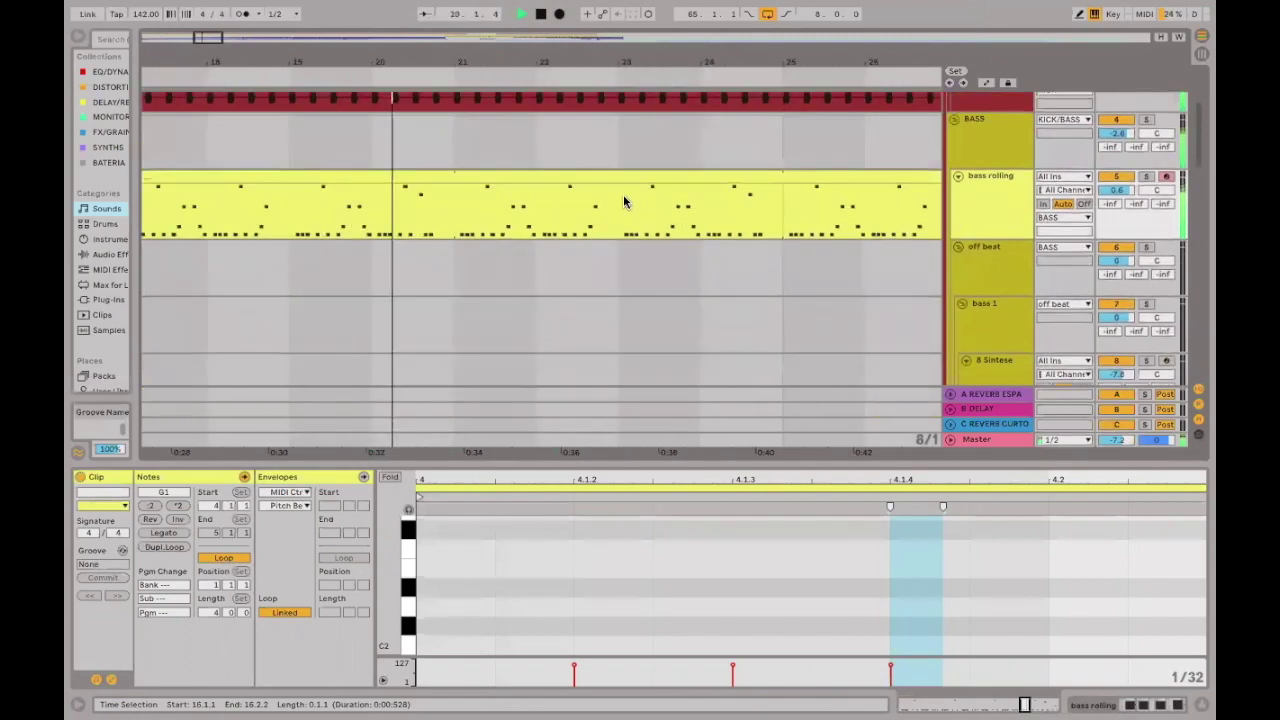
scroll(623, 203, up, 1)
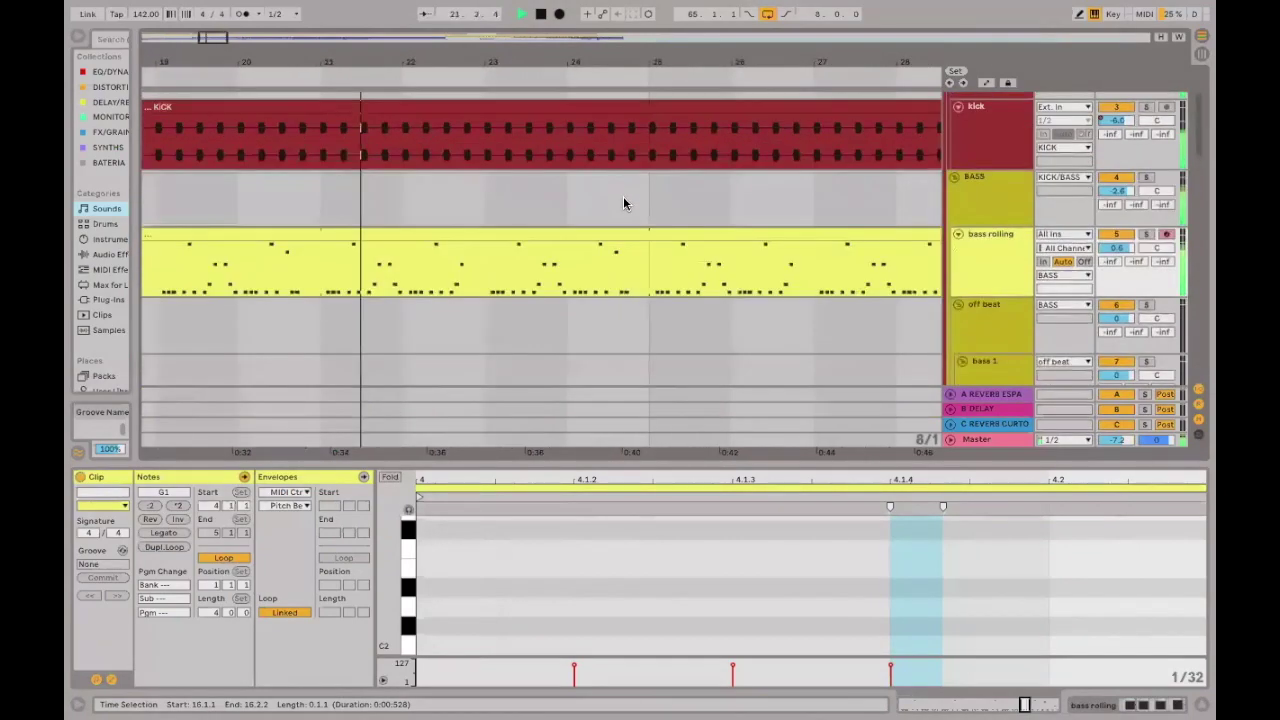
scroll(623, 203, up, 1)
click(621, 180)
key(ctrl+e)
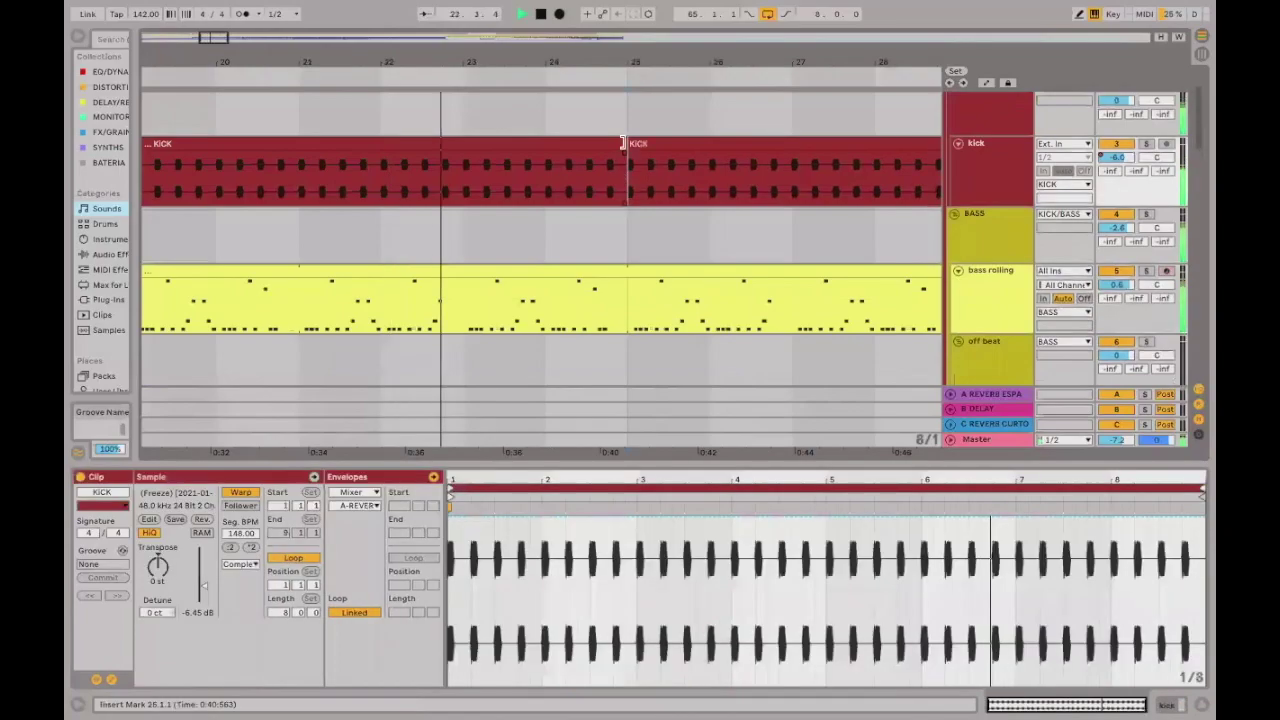
Set the arrangement to a fixed 1/16 grid.
click(583, 142)
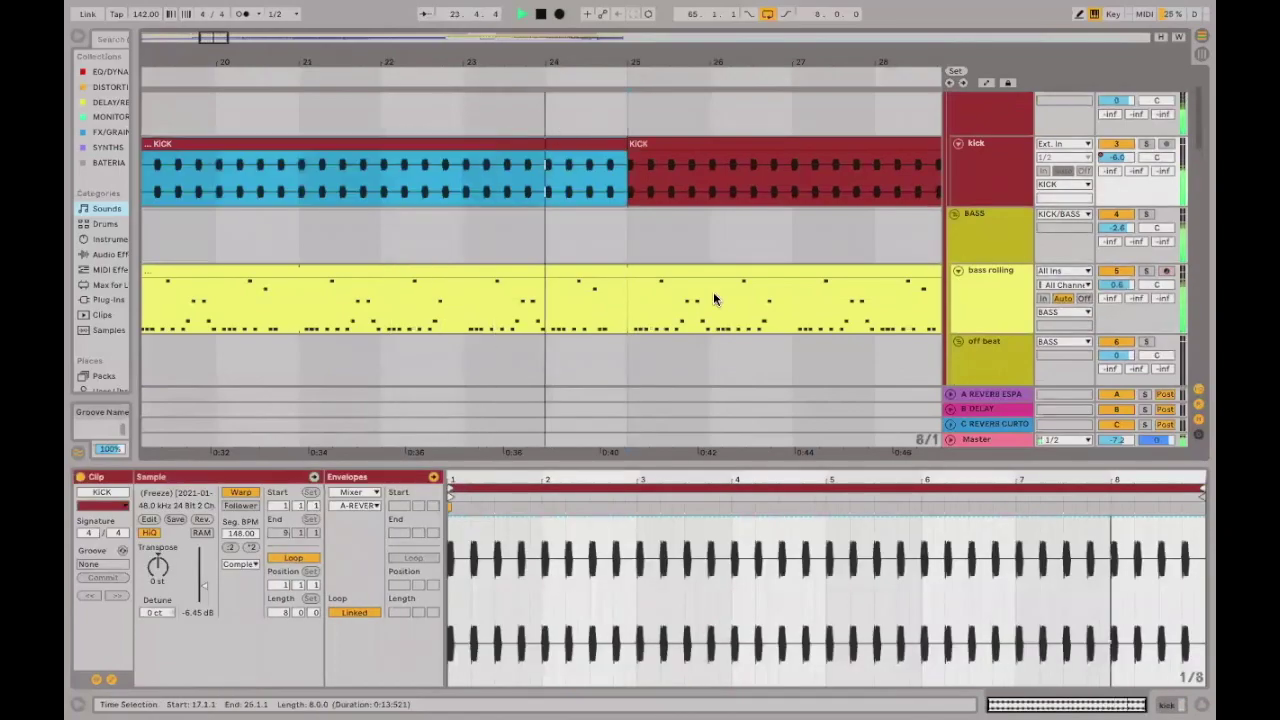
right_click(598, 113)
click(753, 228)
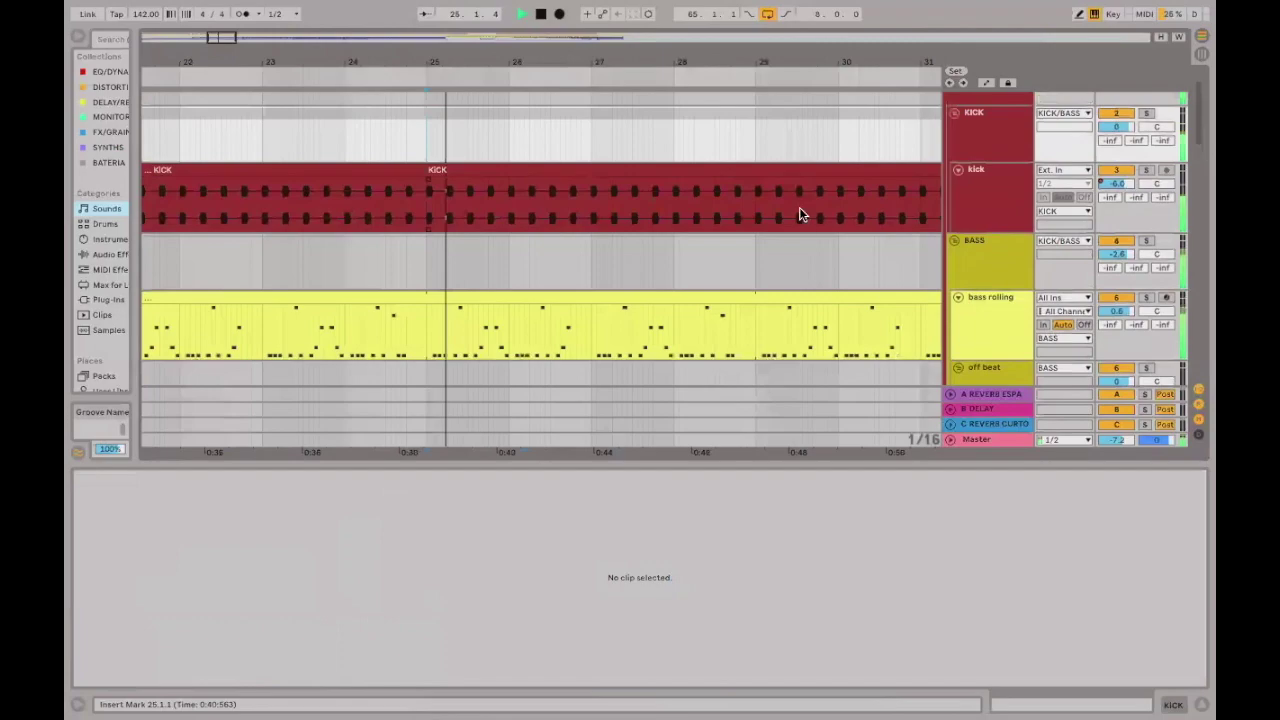
Shorten the kick and bass rolling clips before bar 33 so both end at beat 2 of bar 32.
scroll(837, 216, down, 2)
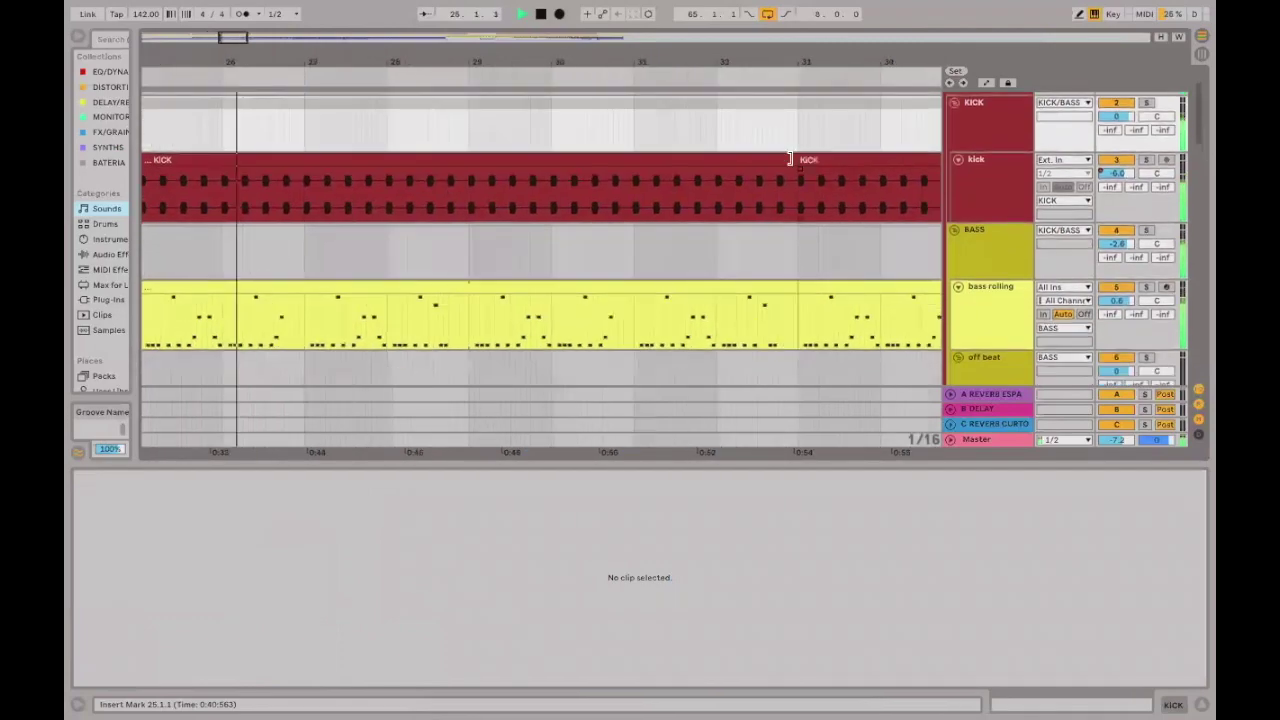
click(731, 152)
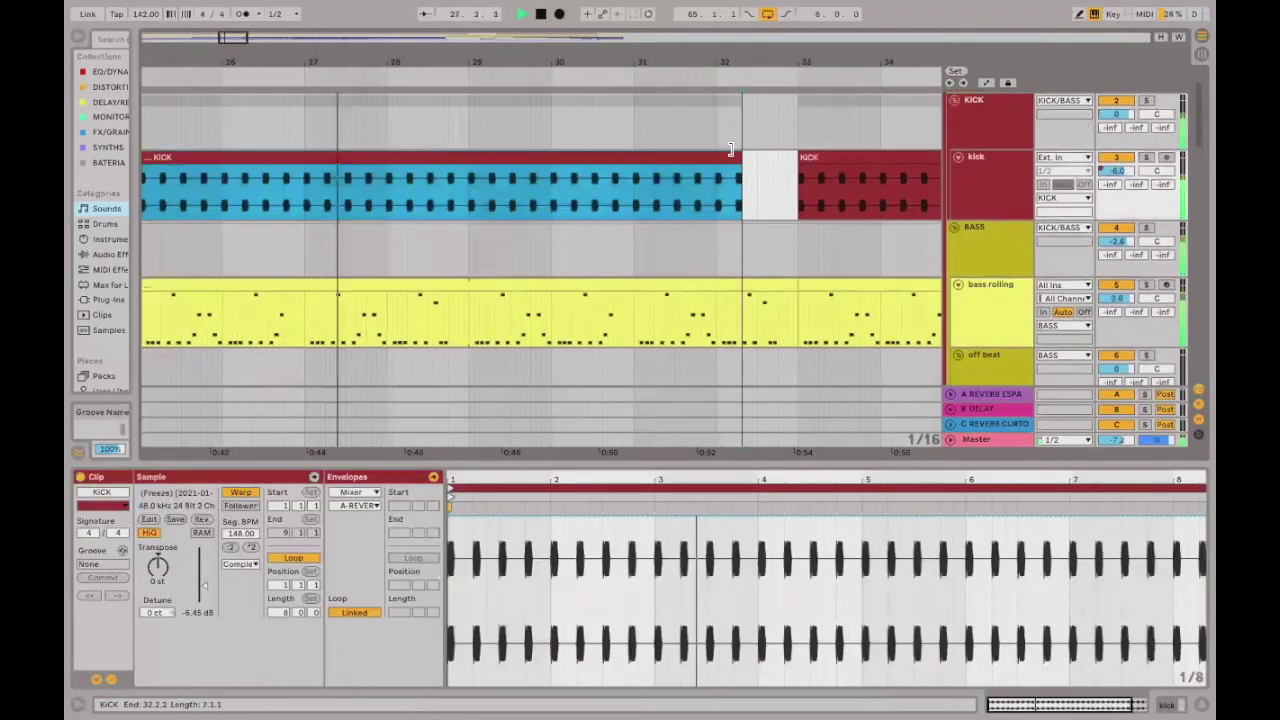
drag(792, 284, 736, 282)
click(768, 324)
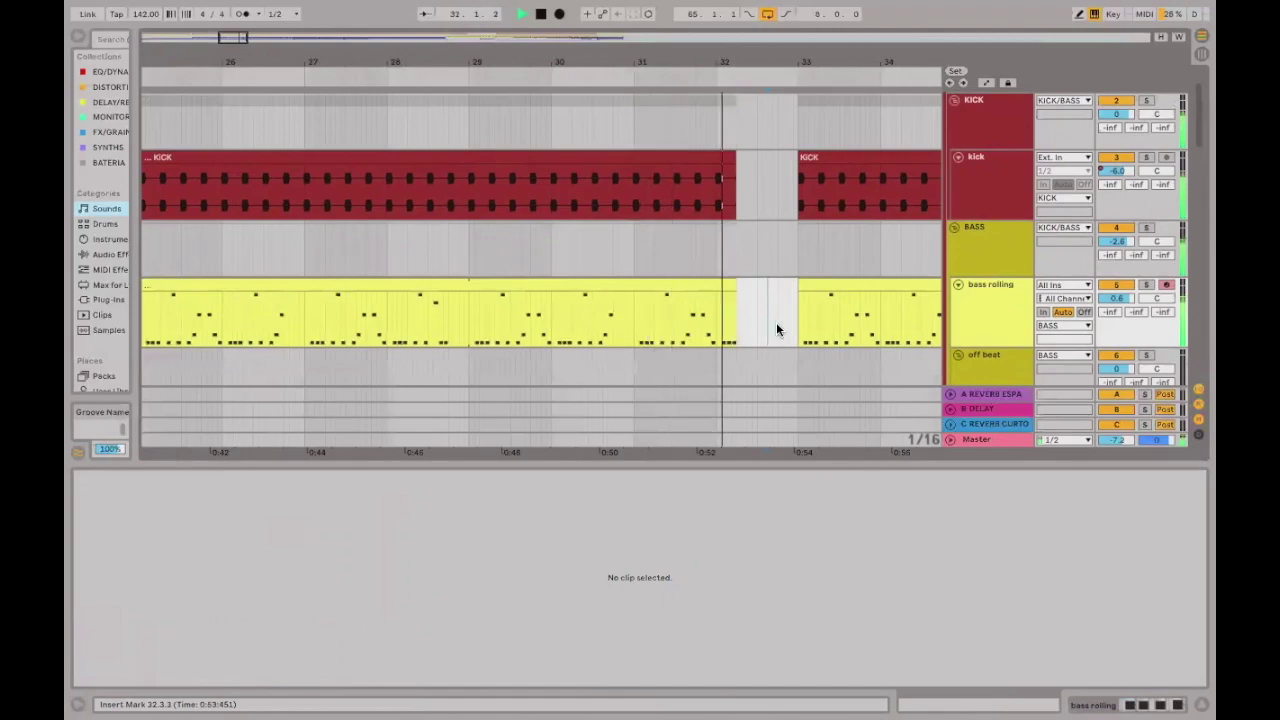
scroll(760, 316, right, 5)
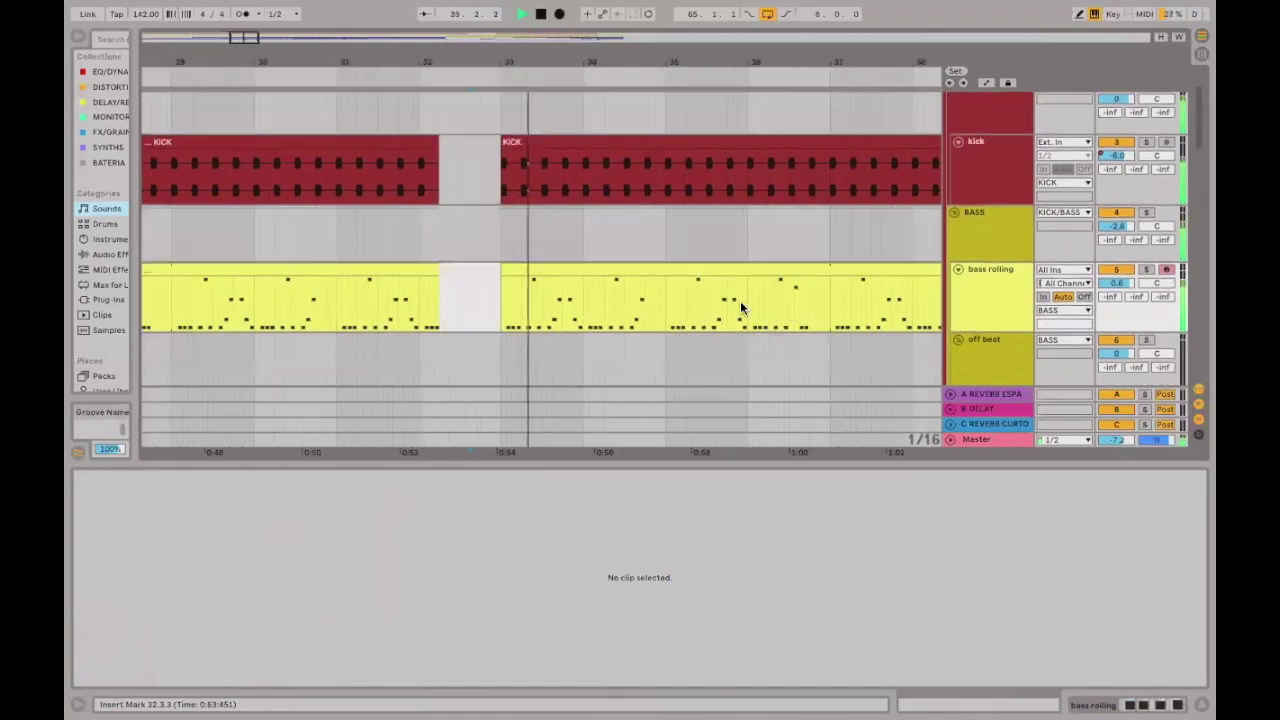
scroll(733, 295, right, 4)
scroll(733, 297, up, 2)
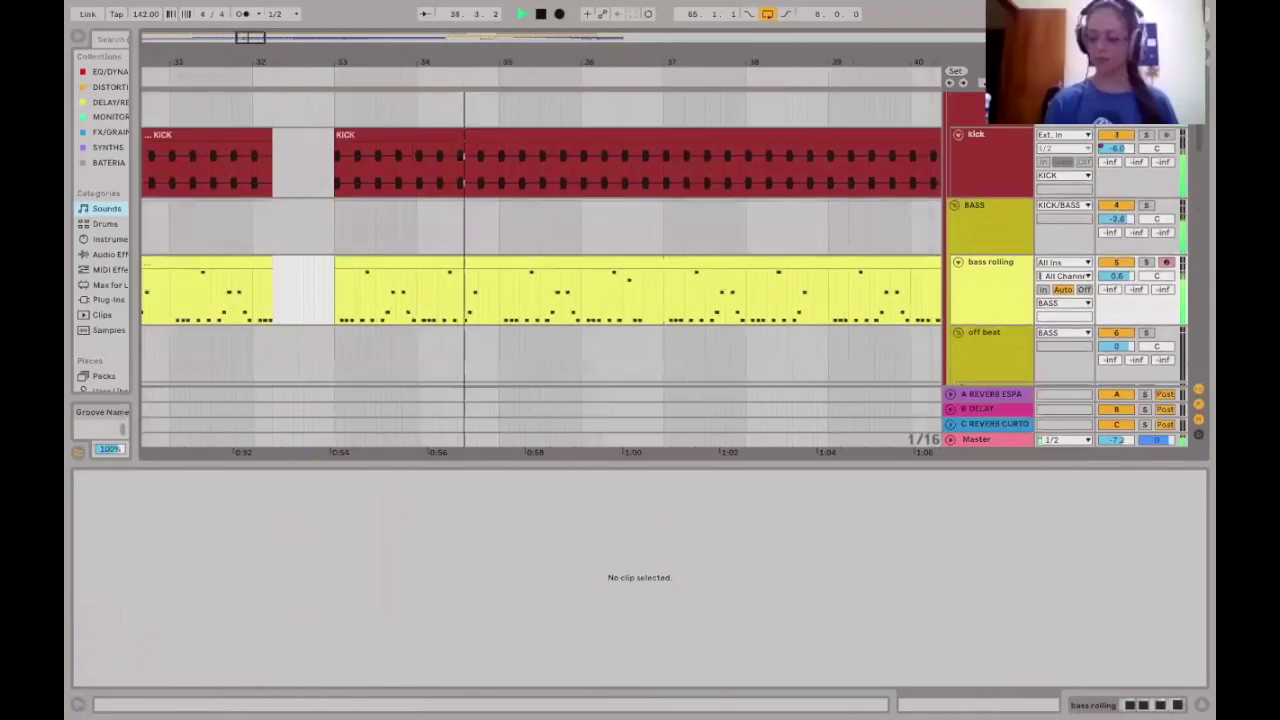
scroll(840, 250, right, 3)
scroll(840, 250, down, 2)
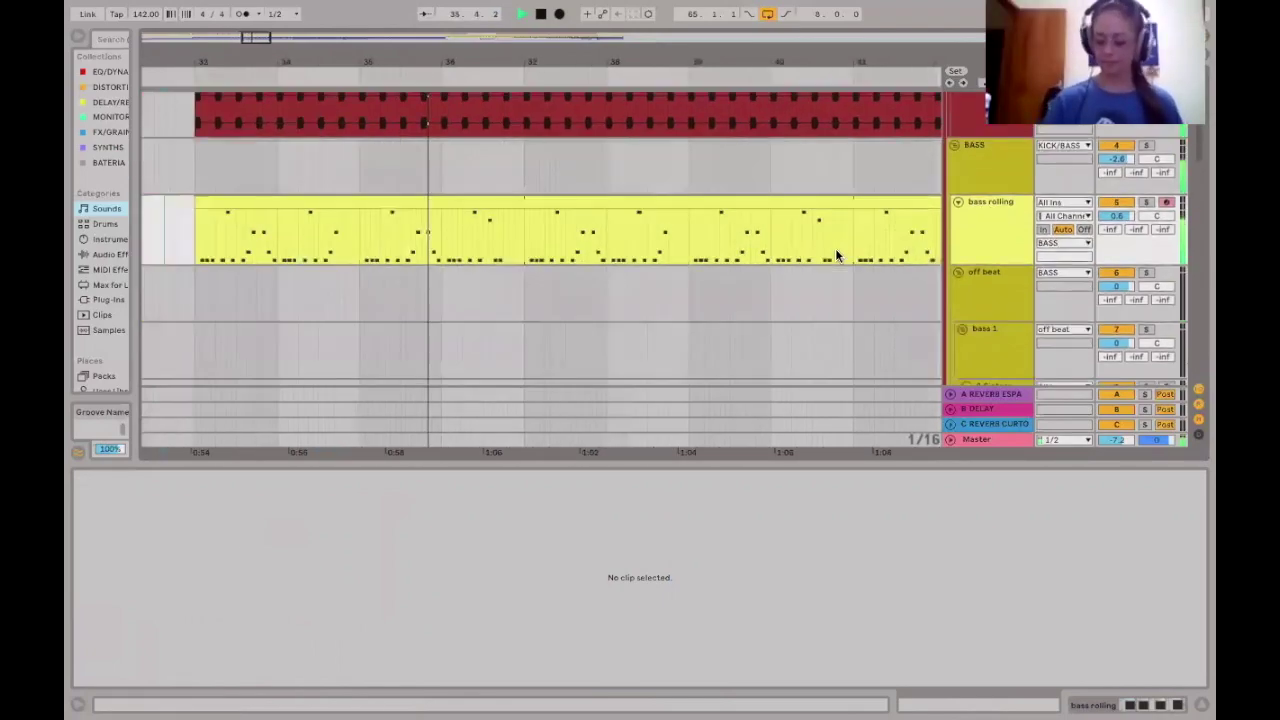
Open the perc clip around bar 40 and inspect its short percussion notes.
scroll(835, 255, up, 2)
scroll(825, 255, down, 3)
scroll(825, 255, right, 2)
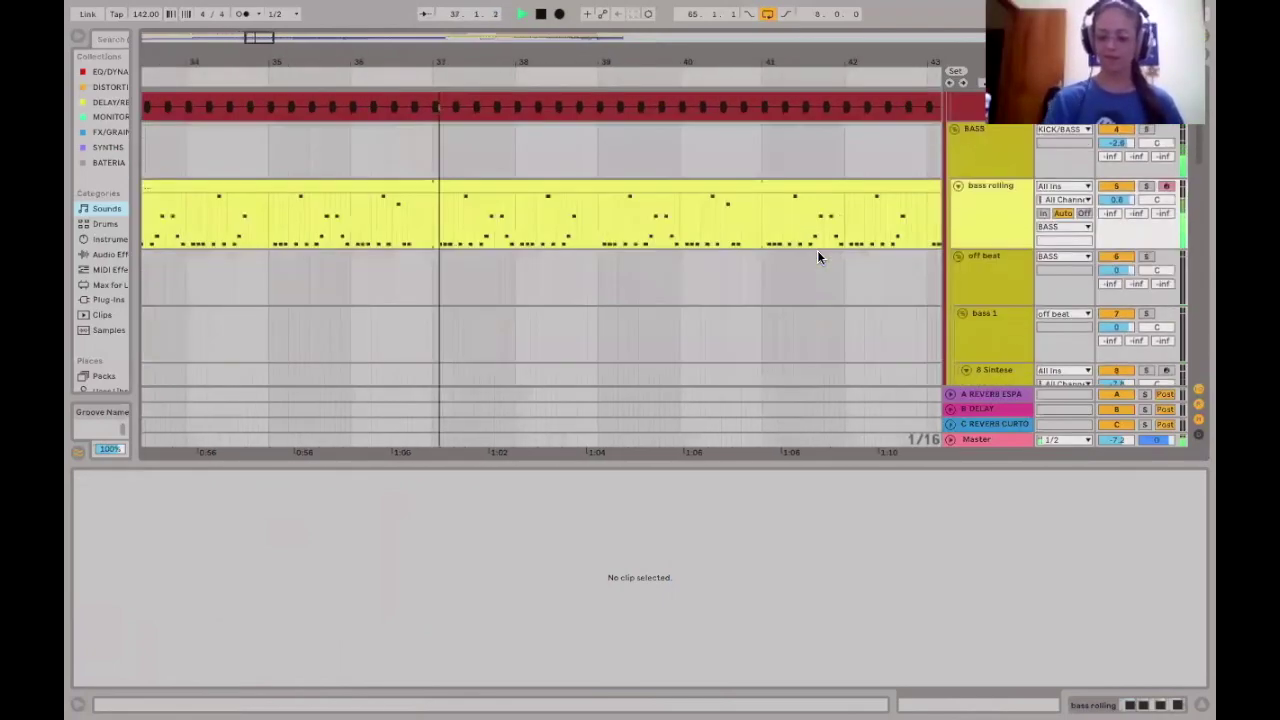
scroll(817, 250, right, 2)
scroll(817, 248, down, 5)
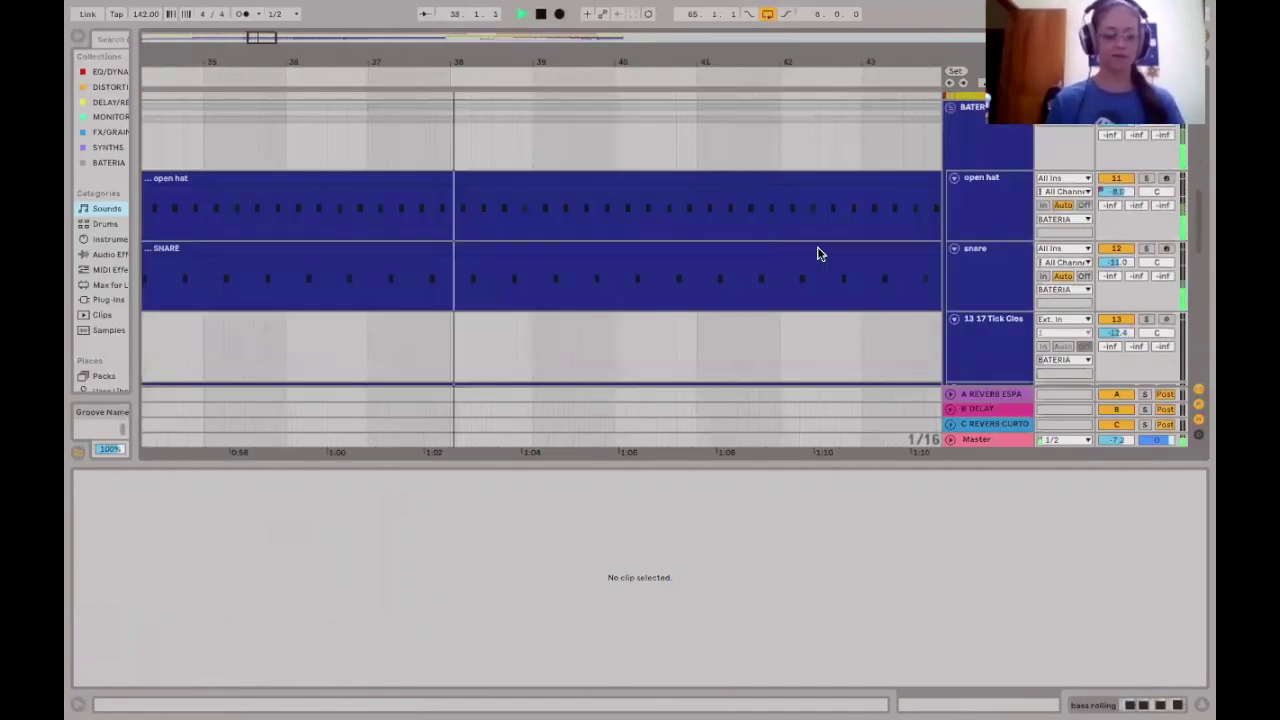
scroll(817, 253, down, 3)
scroll(817, 255, right, 2)
scroll(817, 255, up, 1)
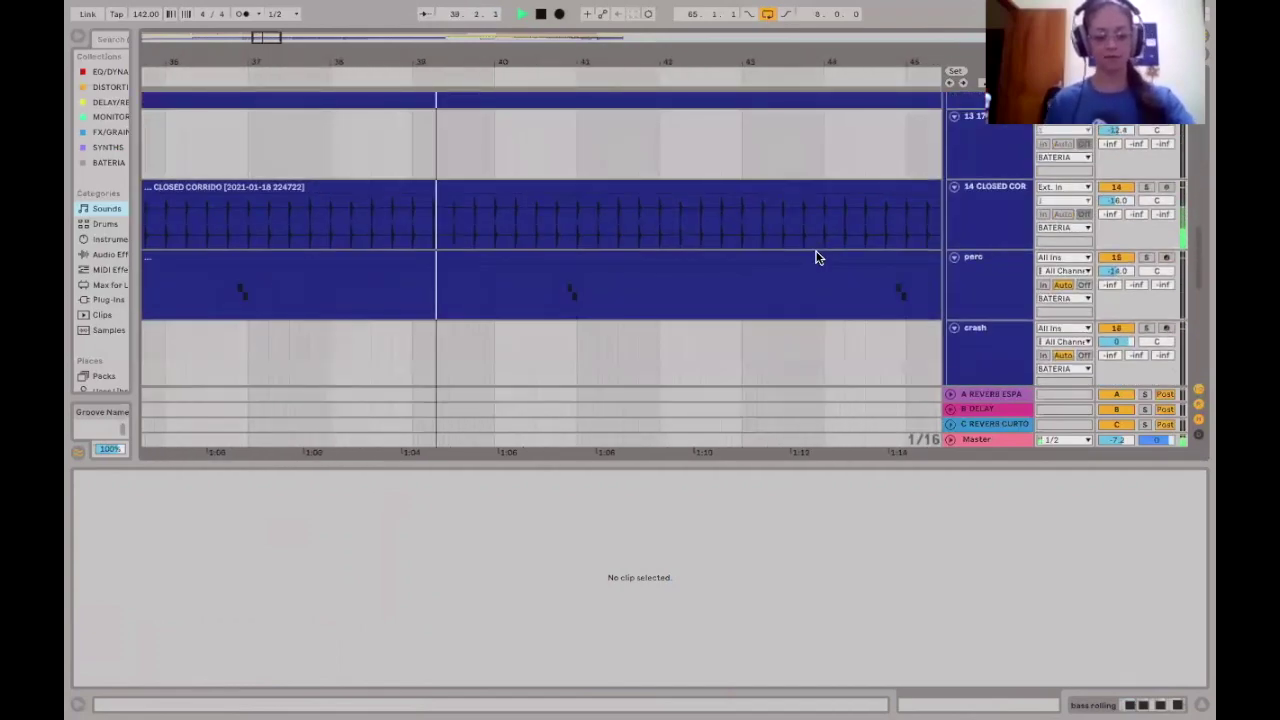
click(580, 295)
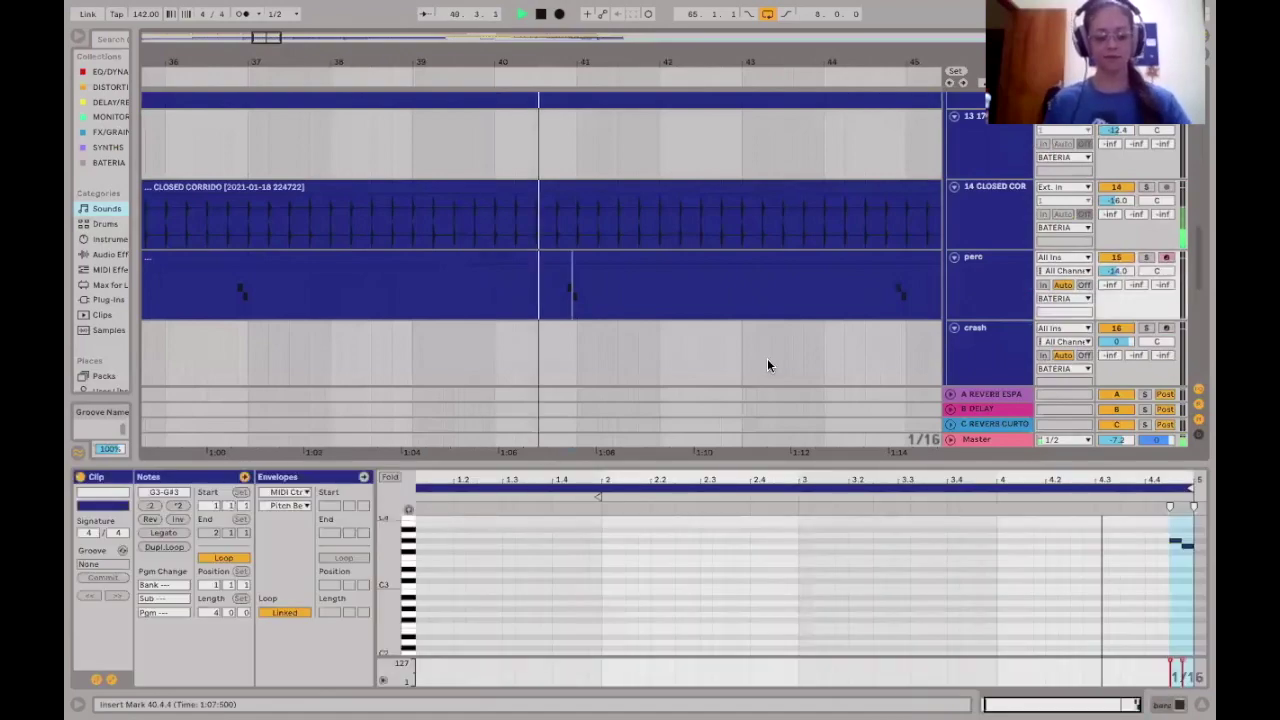
scroll(751, 346, right, 4)
scroll(751, 346, up, 1)
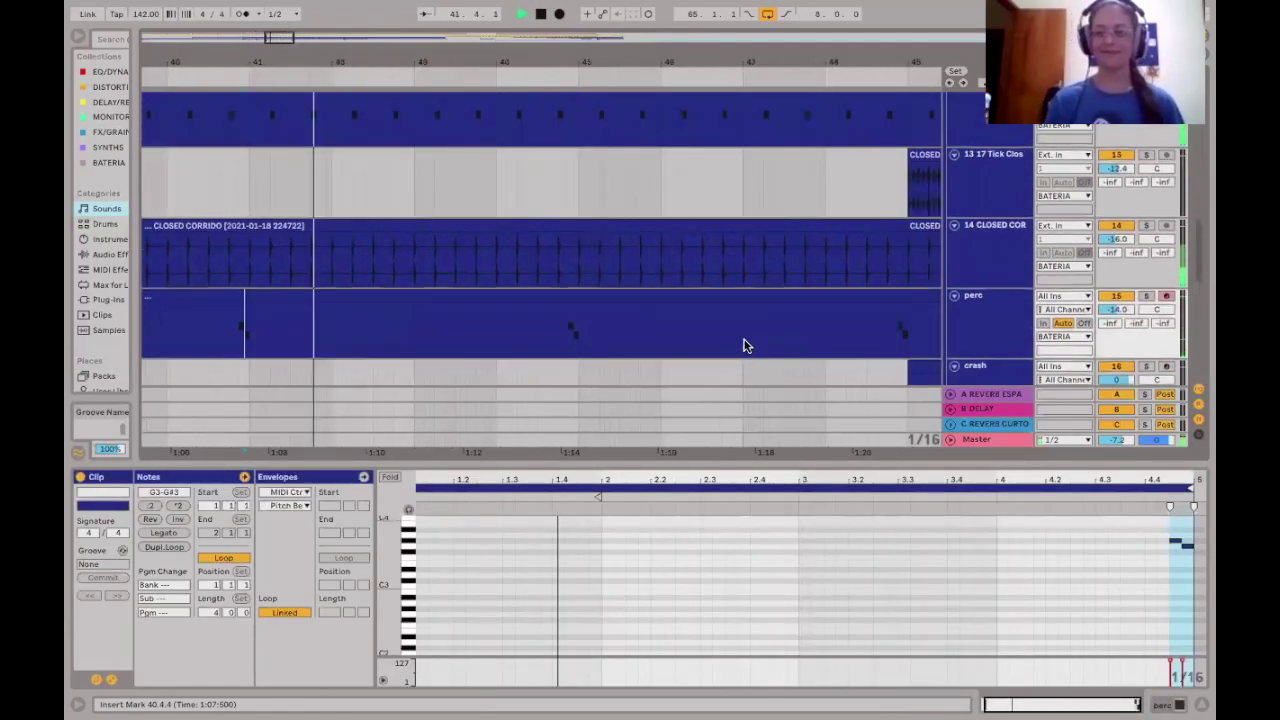
scroll(743, 345, down, 1)
click(873, 527)
drag(875, 529, 908, 529)
key(Delete)
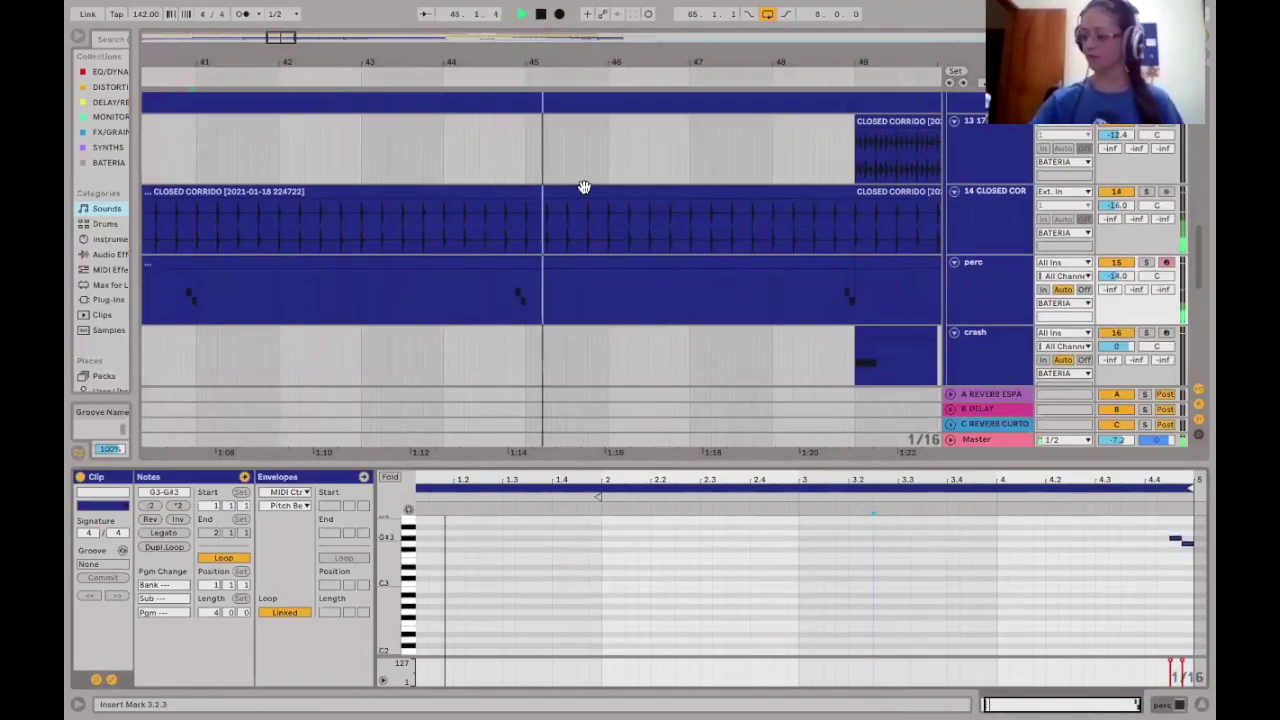
Open the CLOSED CORRIDO clip starting at bar 49 on the Tick Closed Hat track and examine its waveform and track panning.
scroll(600, 200, up, 3)
click(640, 250)
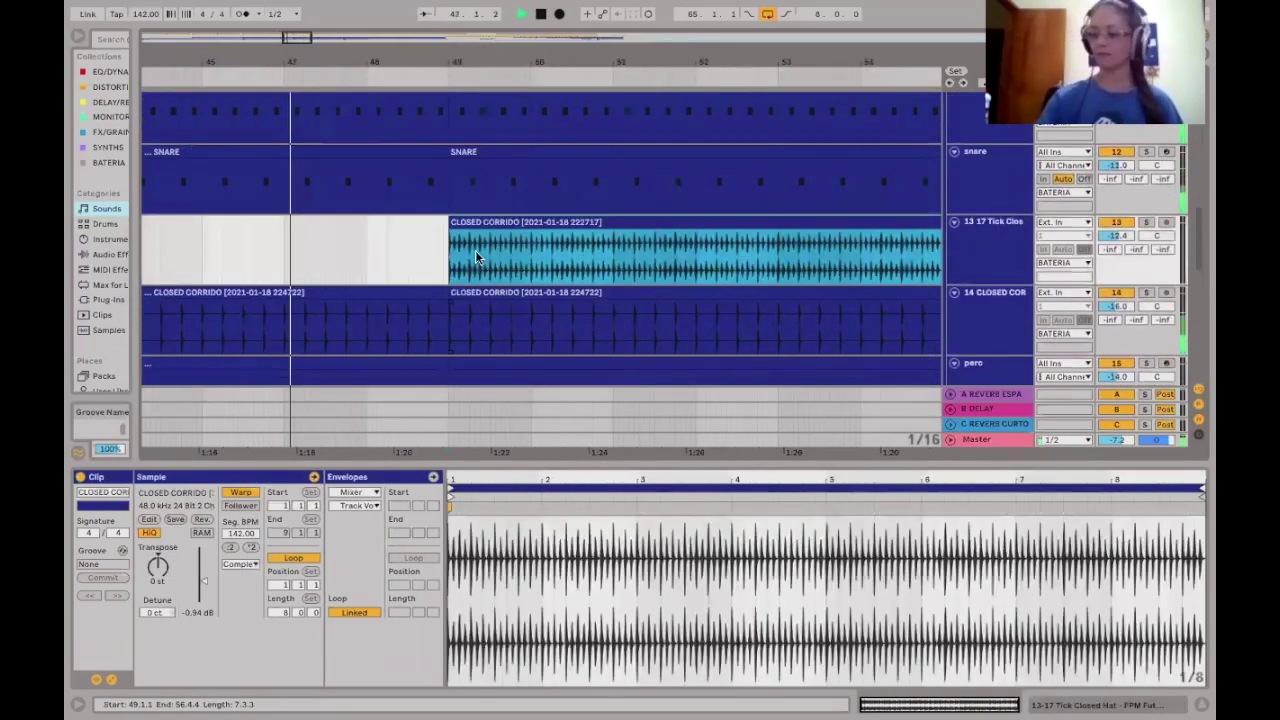
click(475, 250)
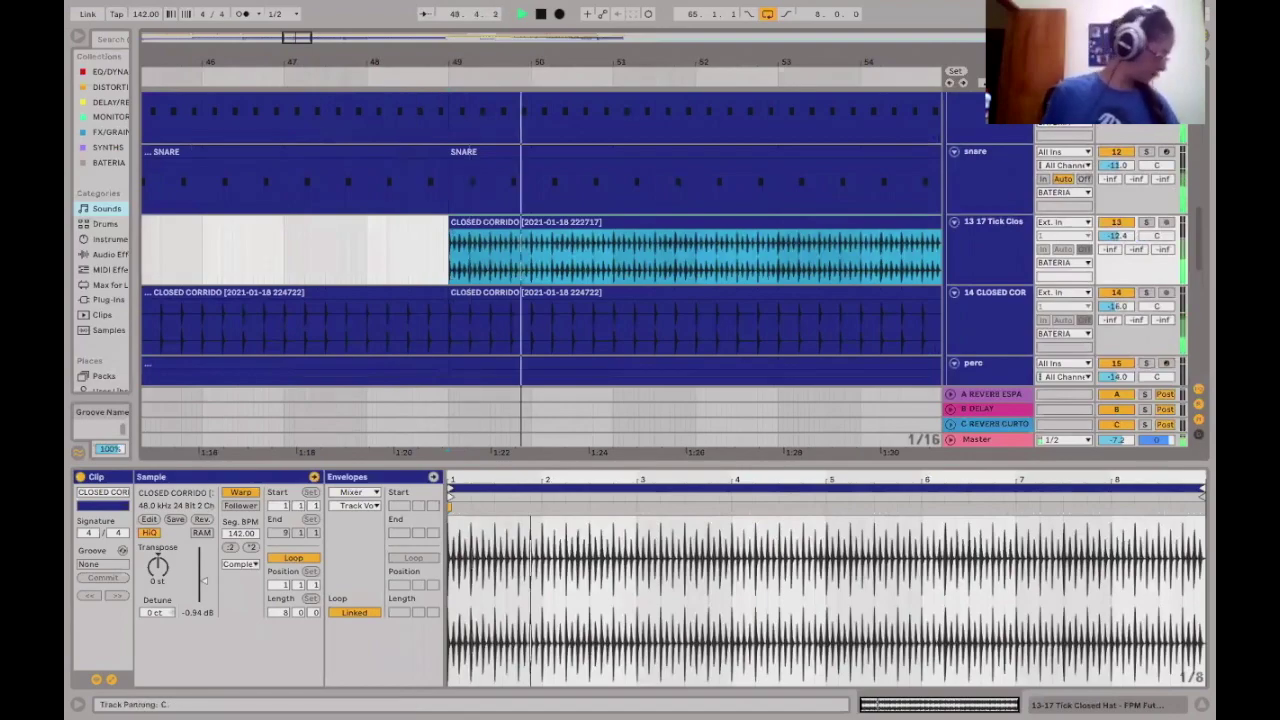
drag(1156, 235, 1156, 235)
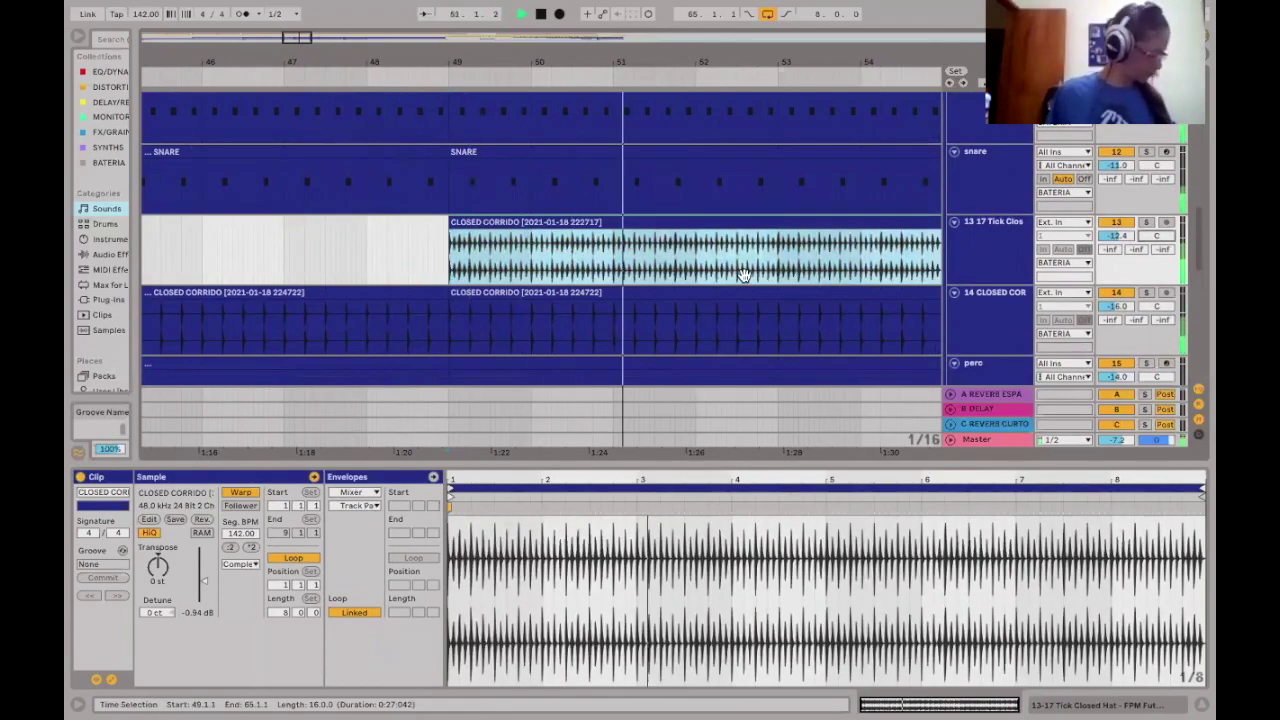
scroll(743, 275, down, 2)
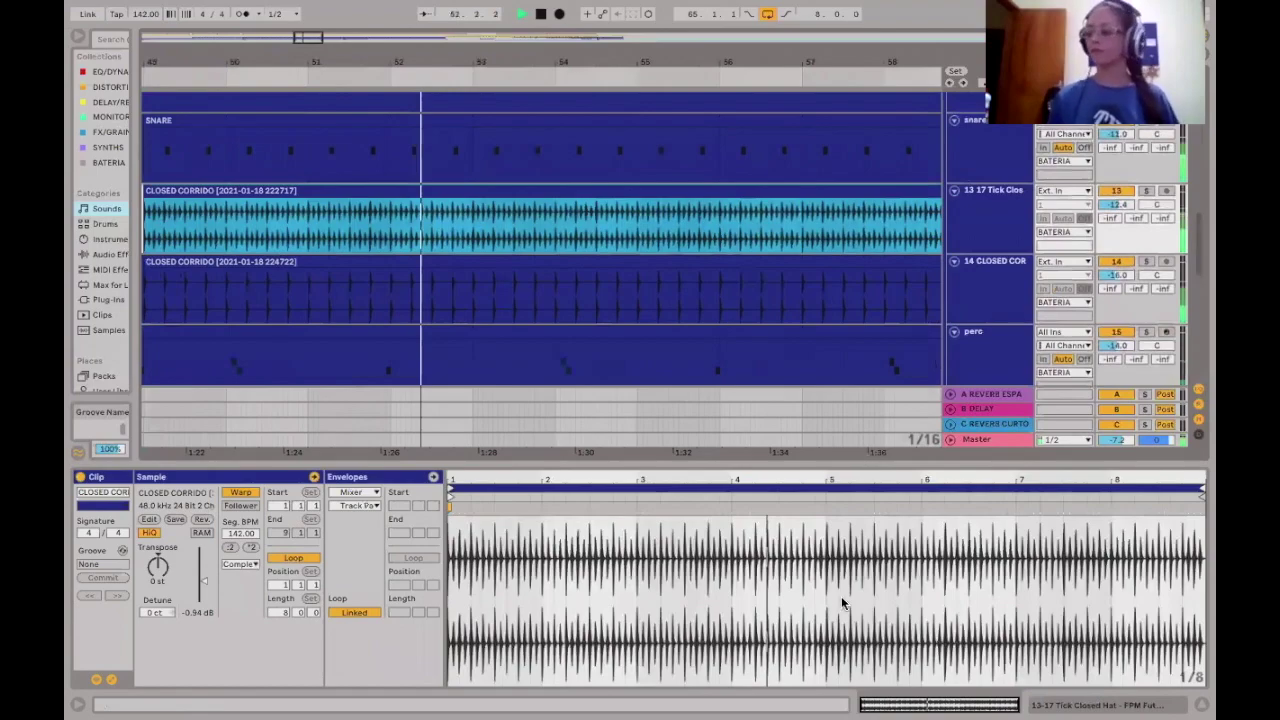
Hide the clip view and set the loop region to bars 49 to 65, with looping switched off.
key(ctrl+alt+l)
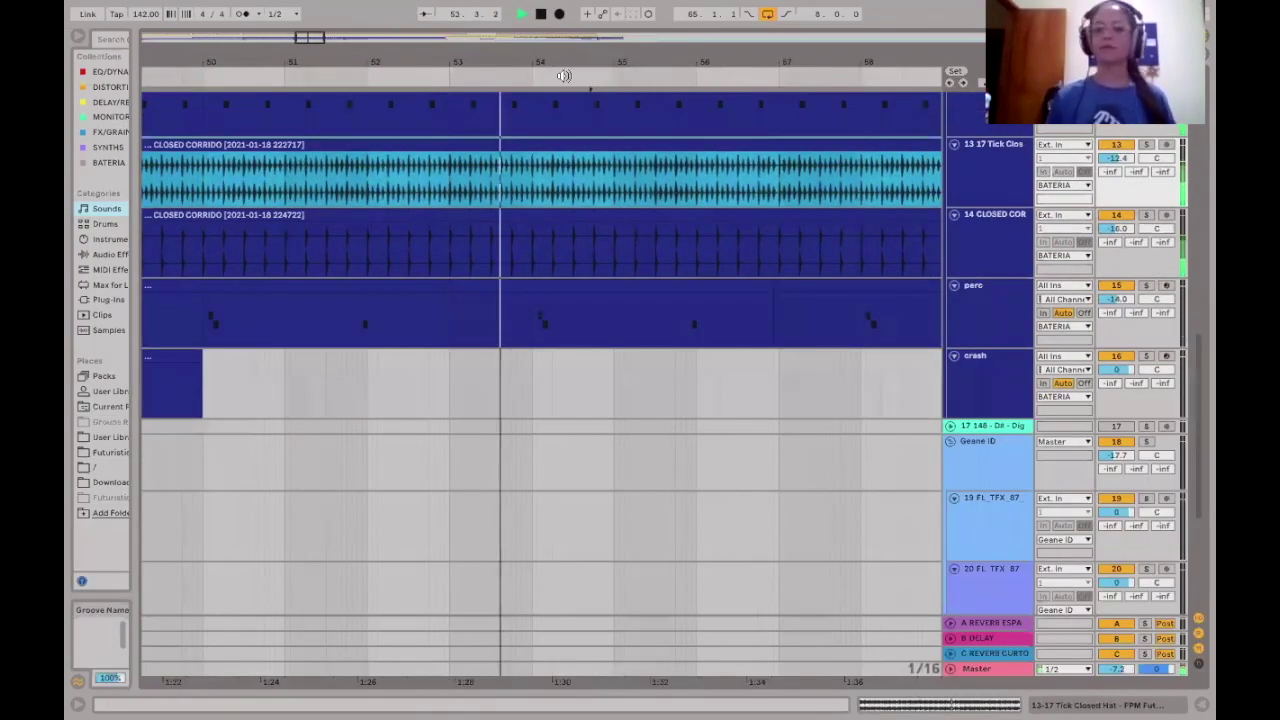
scroll(651, 120, up, 2)
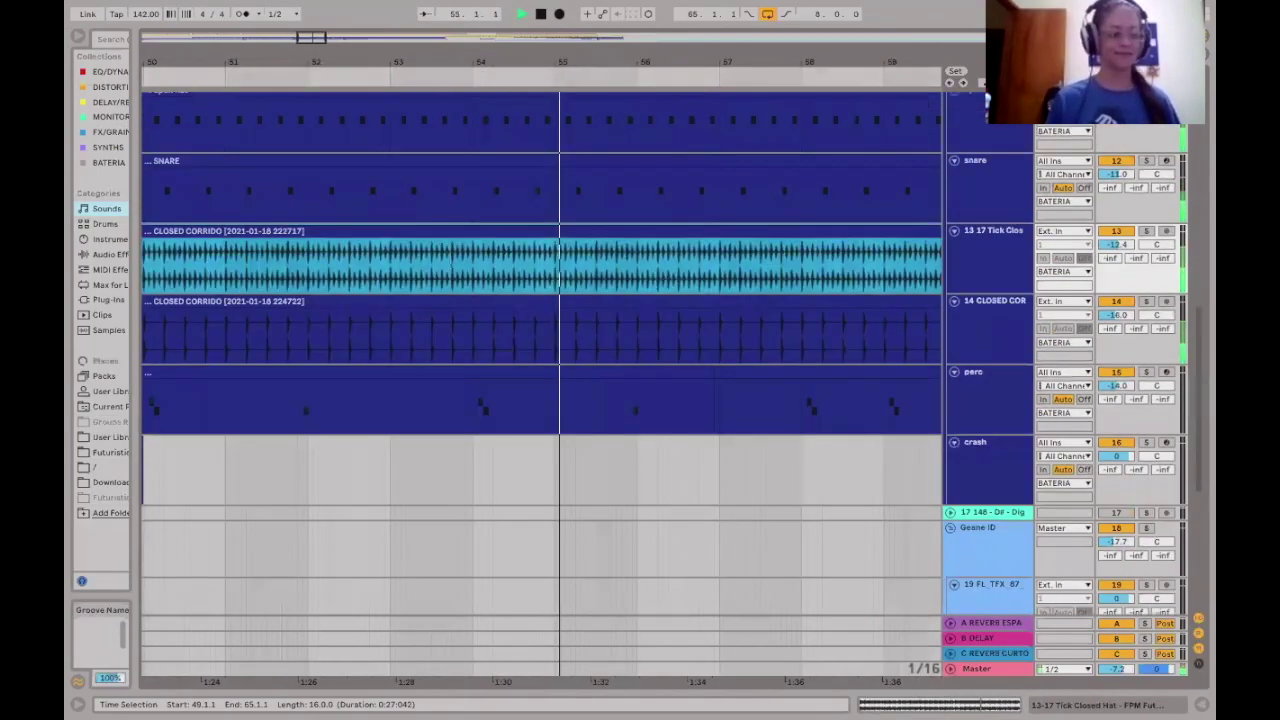
scroll(880, 211, down, 5)
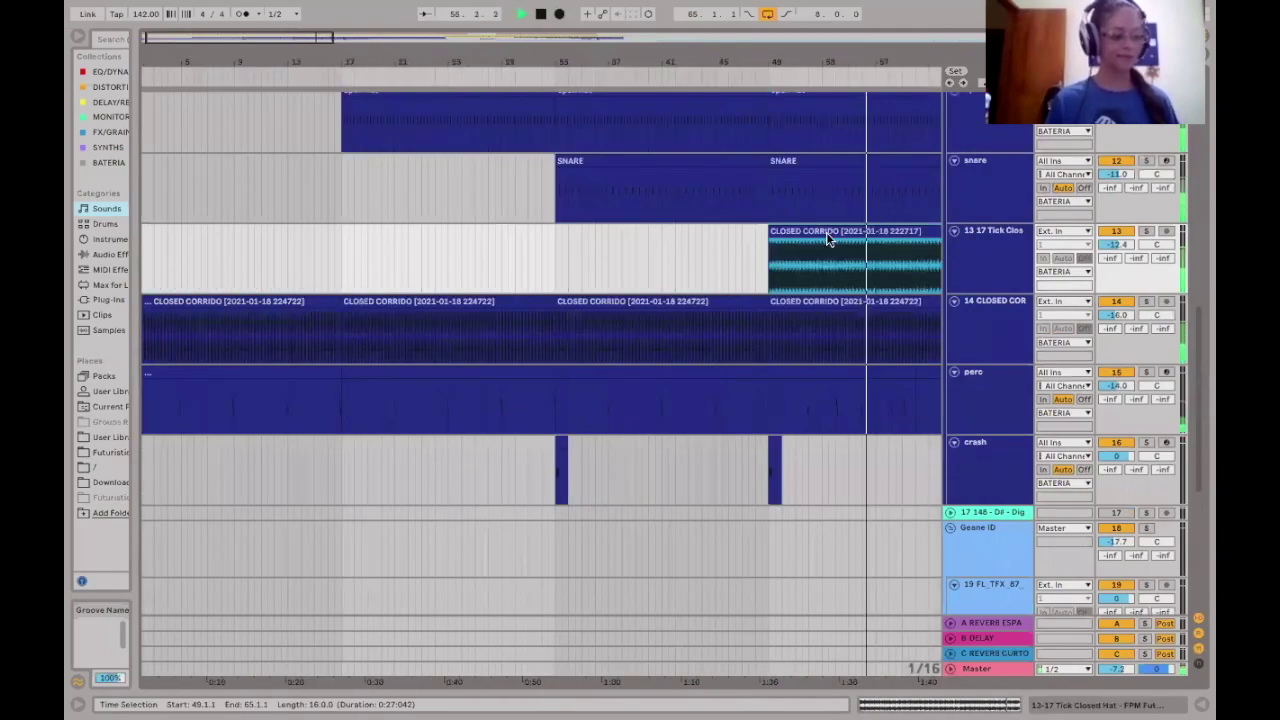
scroll(800, 228, up, 2)
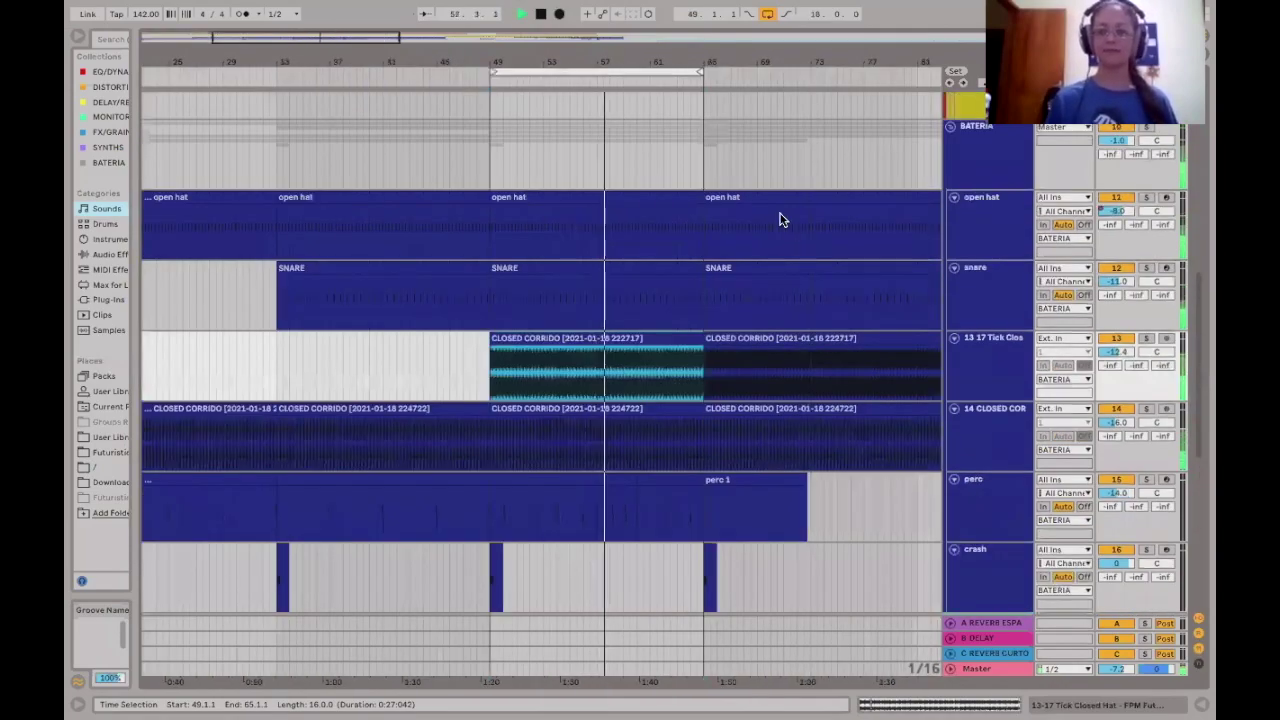
scroll(781, 218, down, 1)
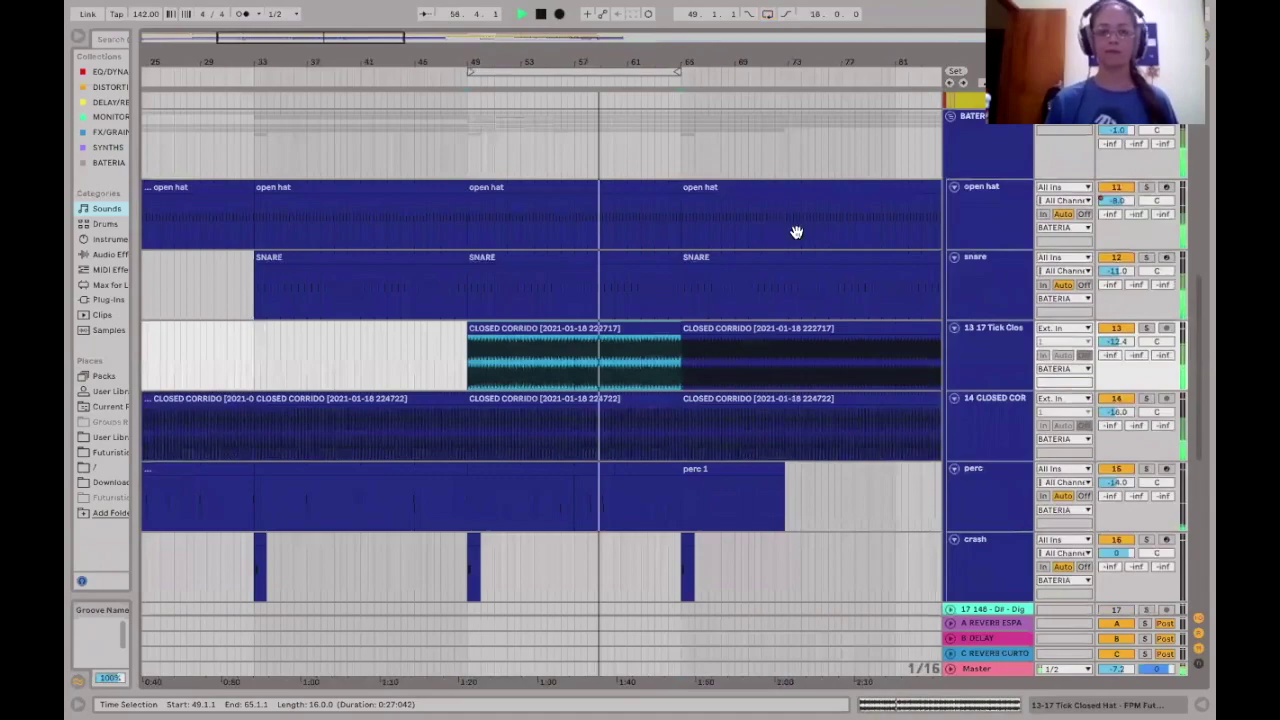
Shorten the KICK clip that starts at bar 49 so it ends within bar 64, leaving a break before bar 65.
scroll(557, 326, right, 5)
scroll(650, 235, up, 3)
scroll(665, 205, left, 5)
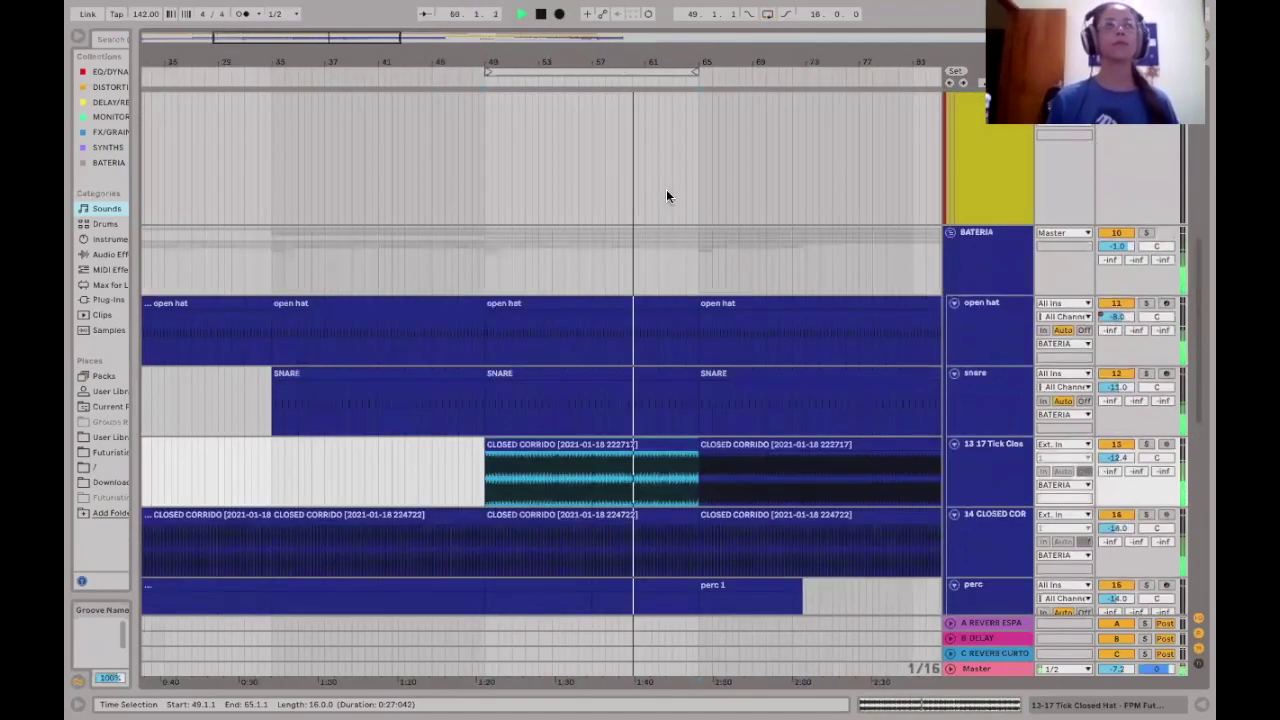
scroll(666, 196, down, 1)
scroll(652, 192, right, 4)
scroll(694, 230, up, 3)
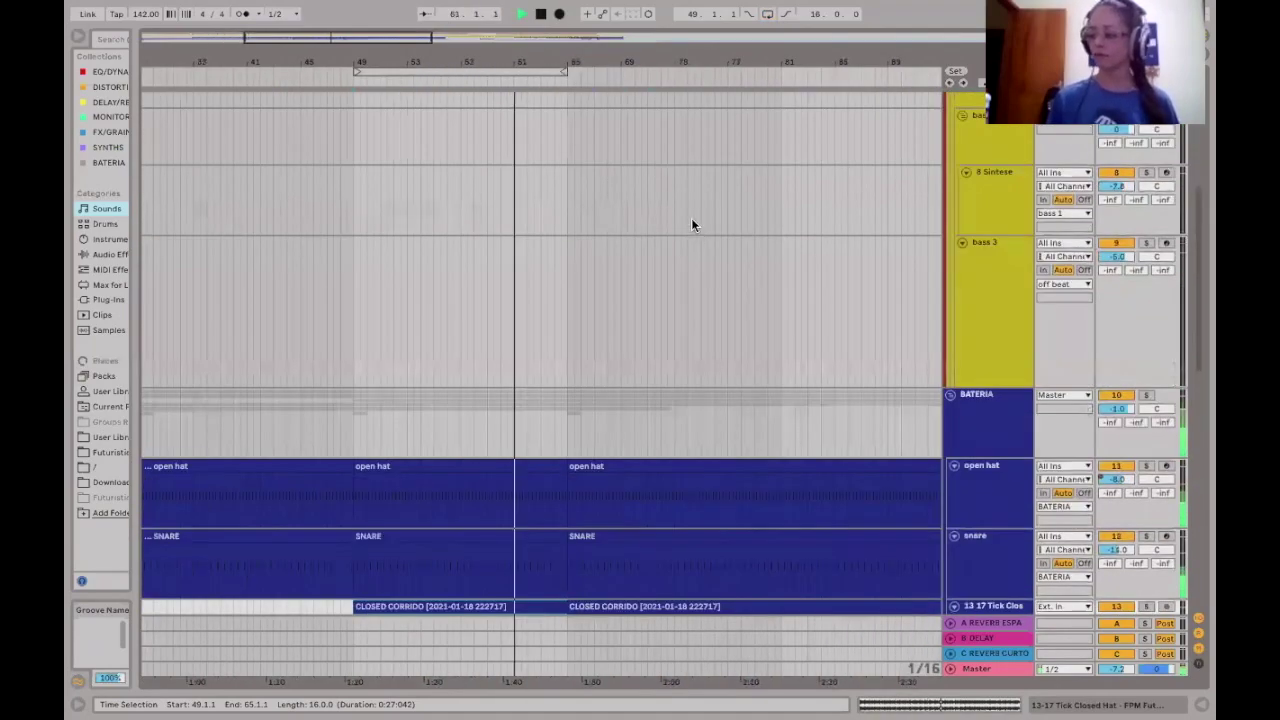
scroll(690, 220, up, 5)
scroll(600, 130, down, 2)
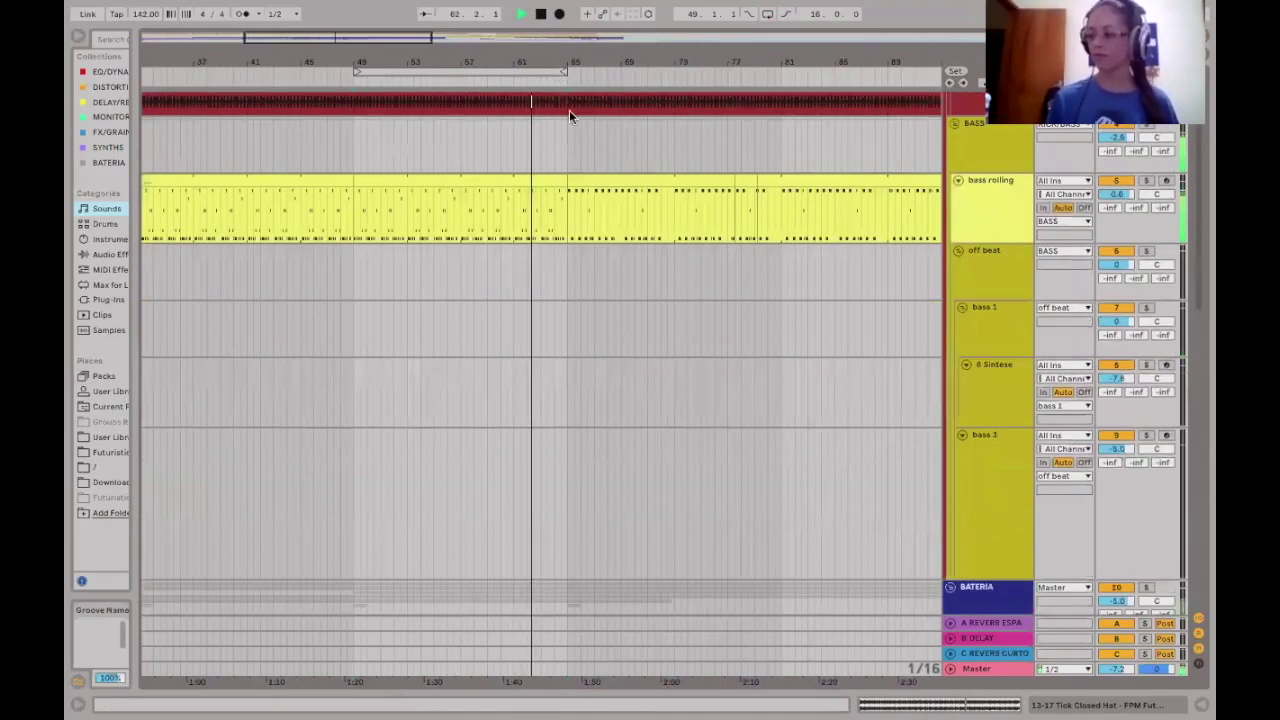
scroll(572, 130, up, 3)
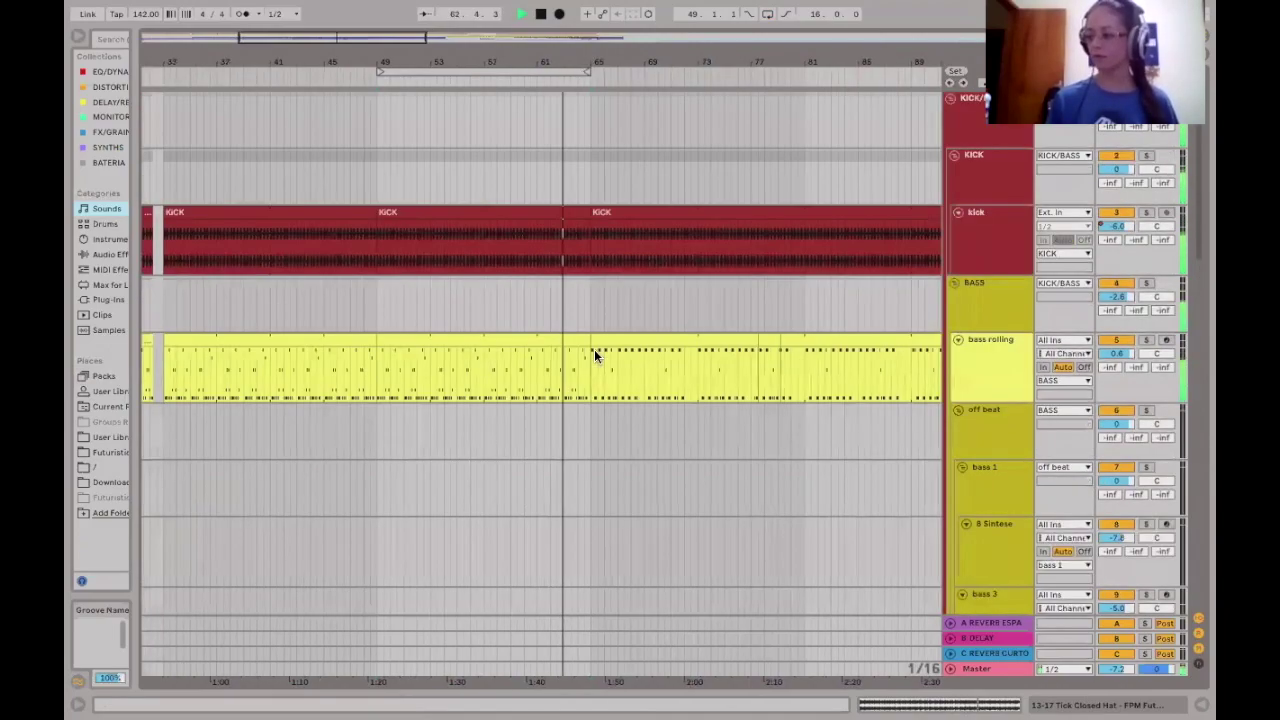
click(584, 211)
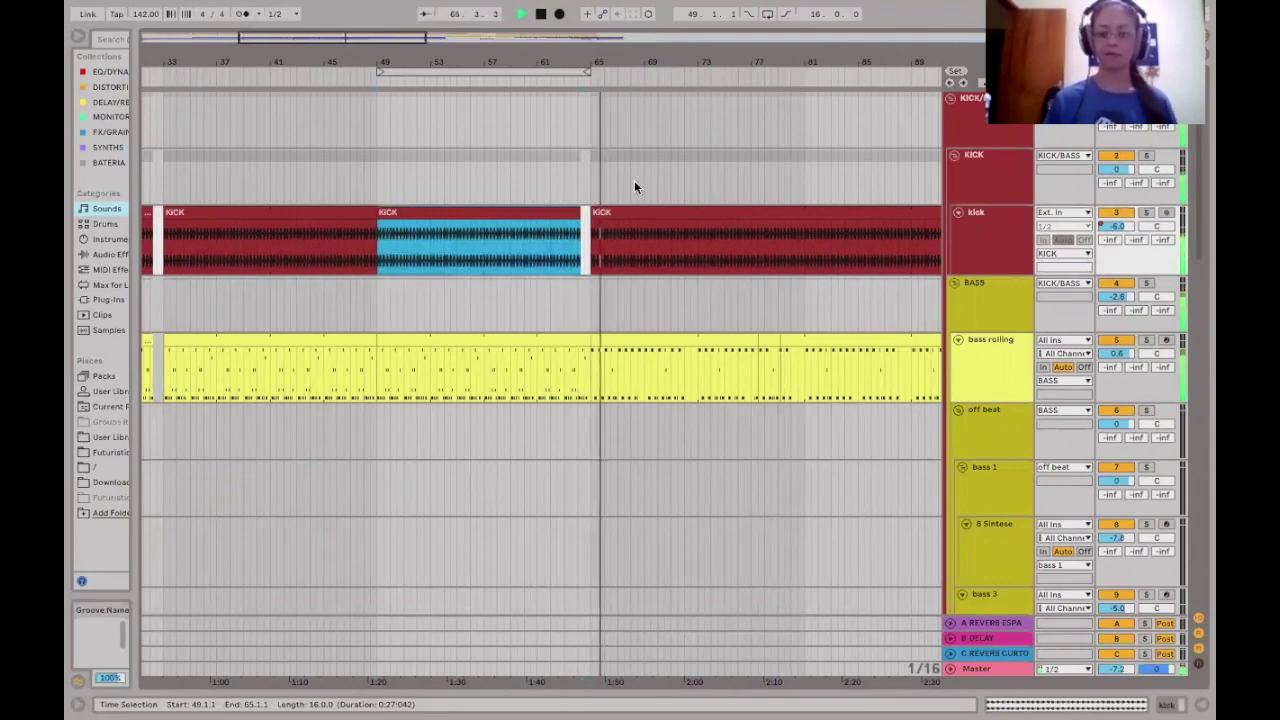
Show the automation lanes and choose the Auto Filter's Frequency parameter for the KICK/BASS group.
scroll(576, 65, right, 2)
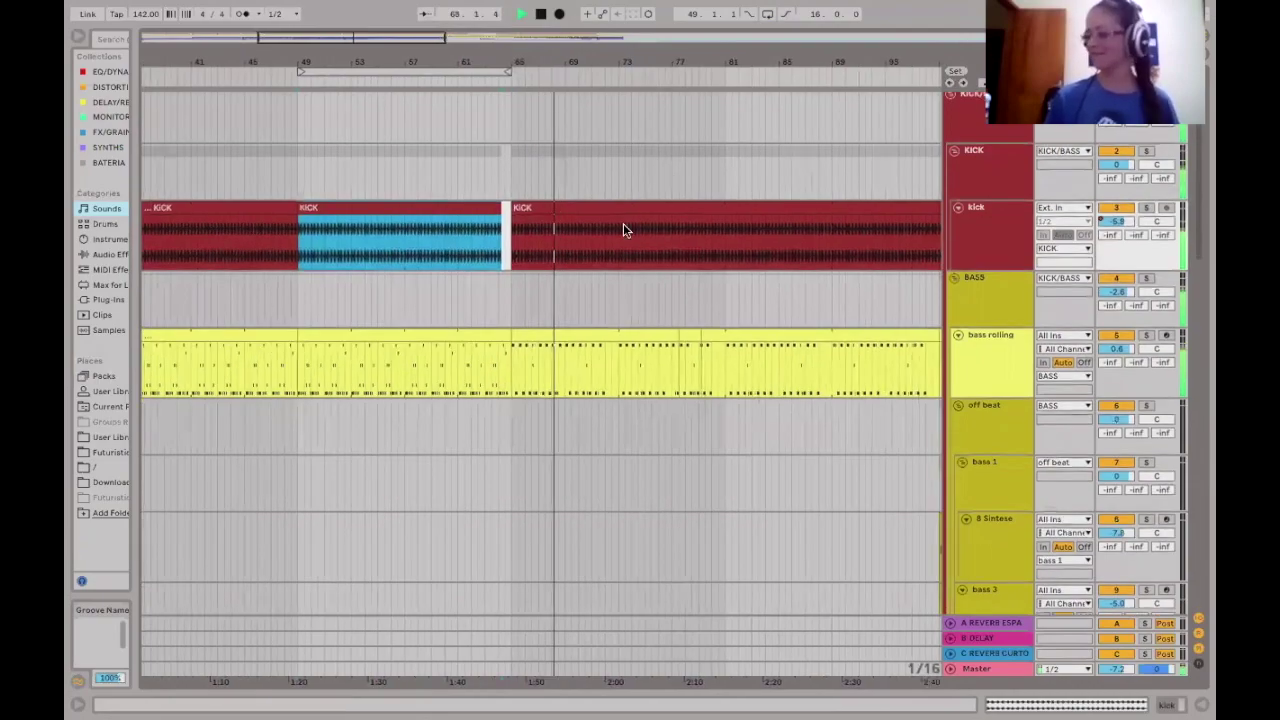
scroll(630, 235, right, 3)
scroll(634, 243, down, 4)
scroll(634, 243, right, 2)
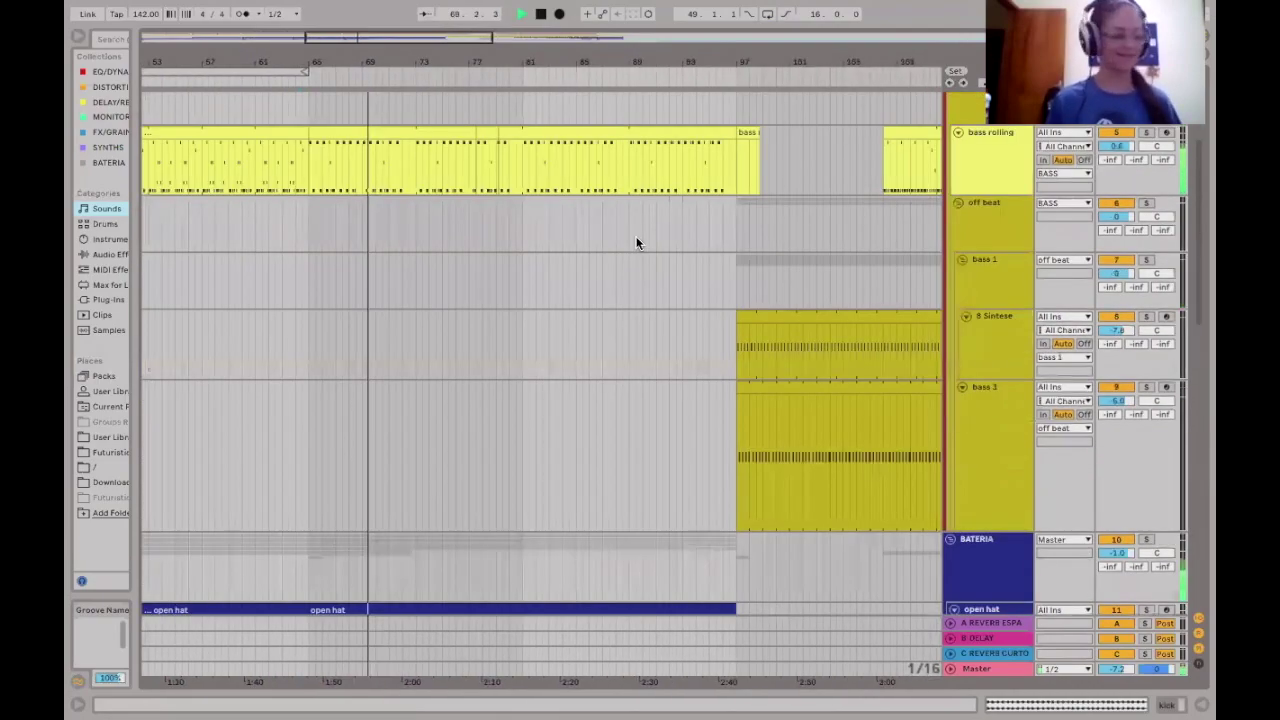
scroll(637, 243, up, 2)
scroll(637, 225, up, 2)
scroll(637, 225, left, 1)
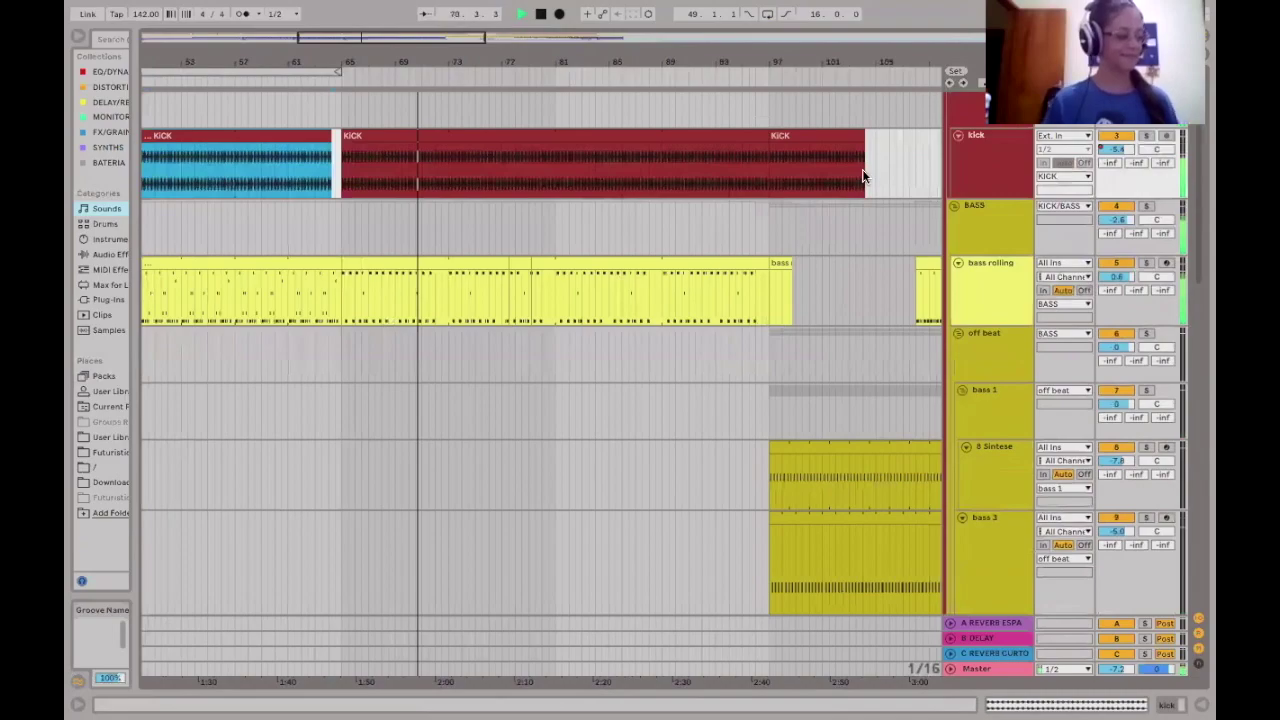
scroll(862, 169, up, 2)
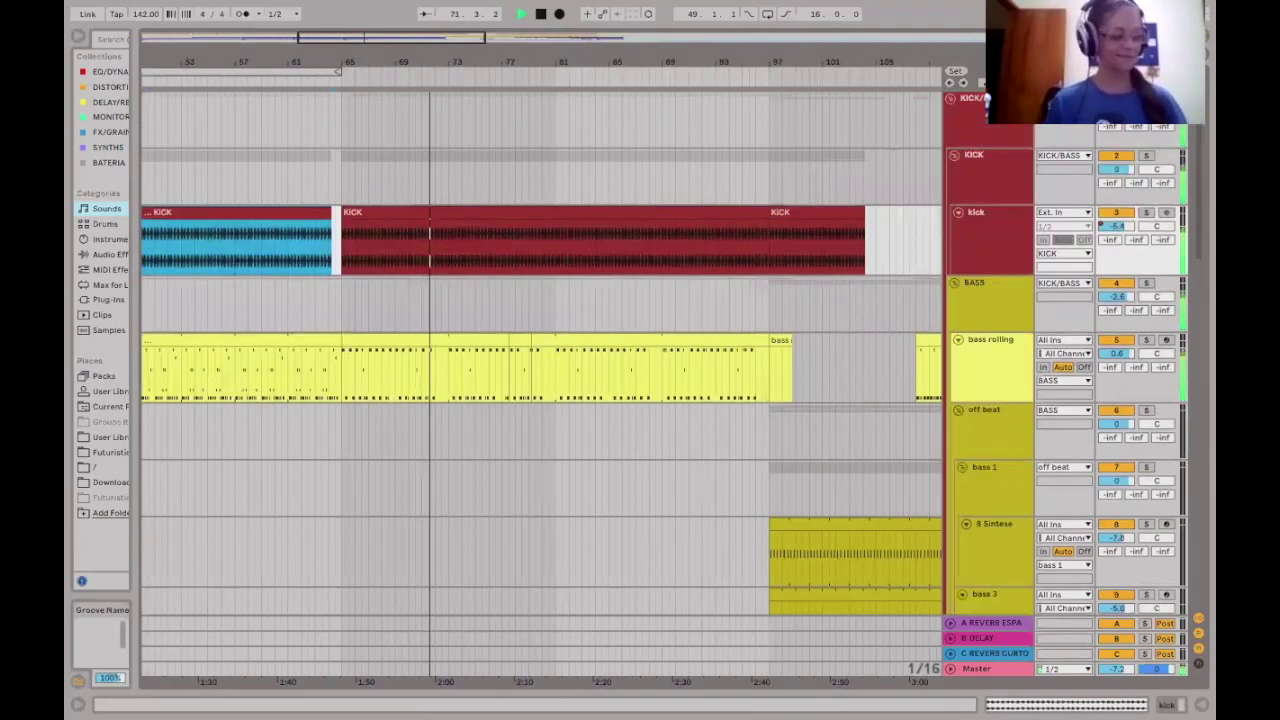
key(a)
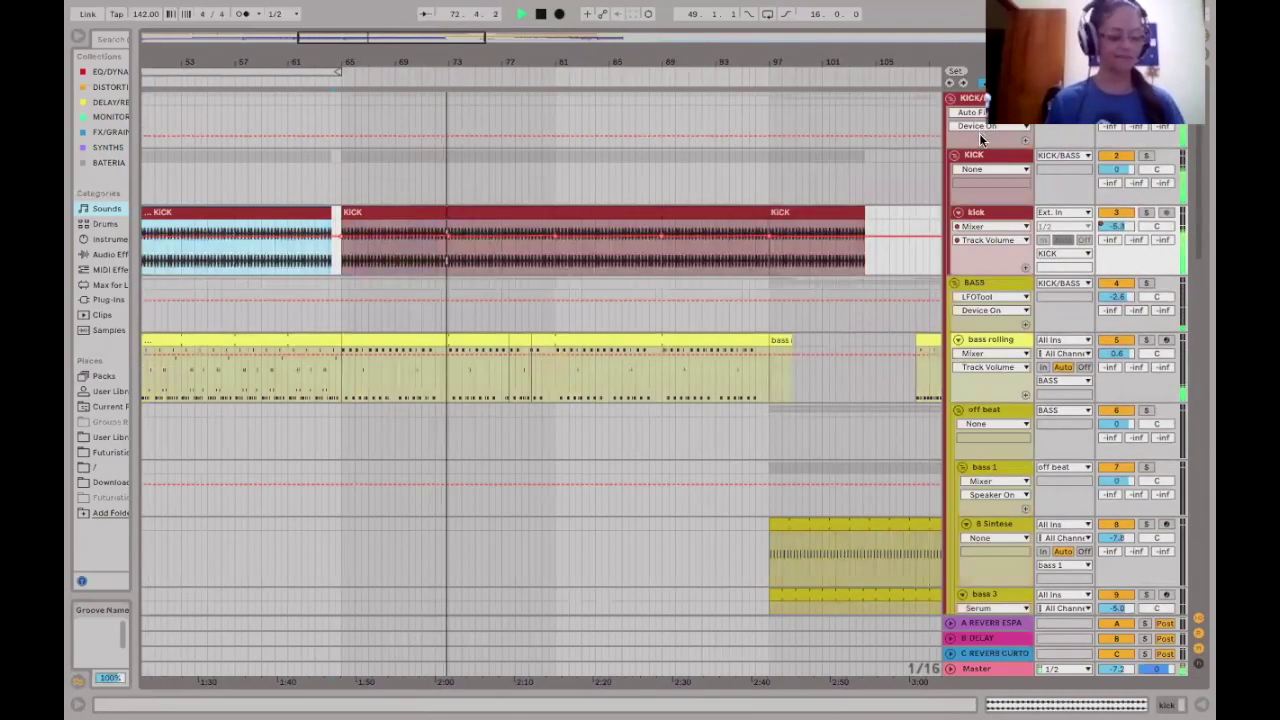
click(979, 124)
click(979, 128)
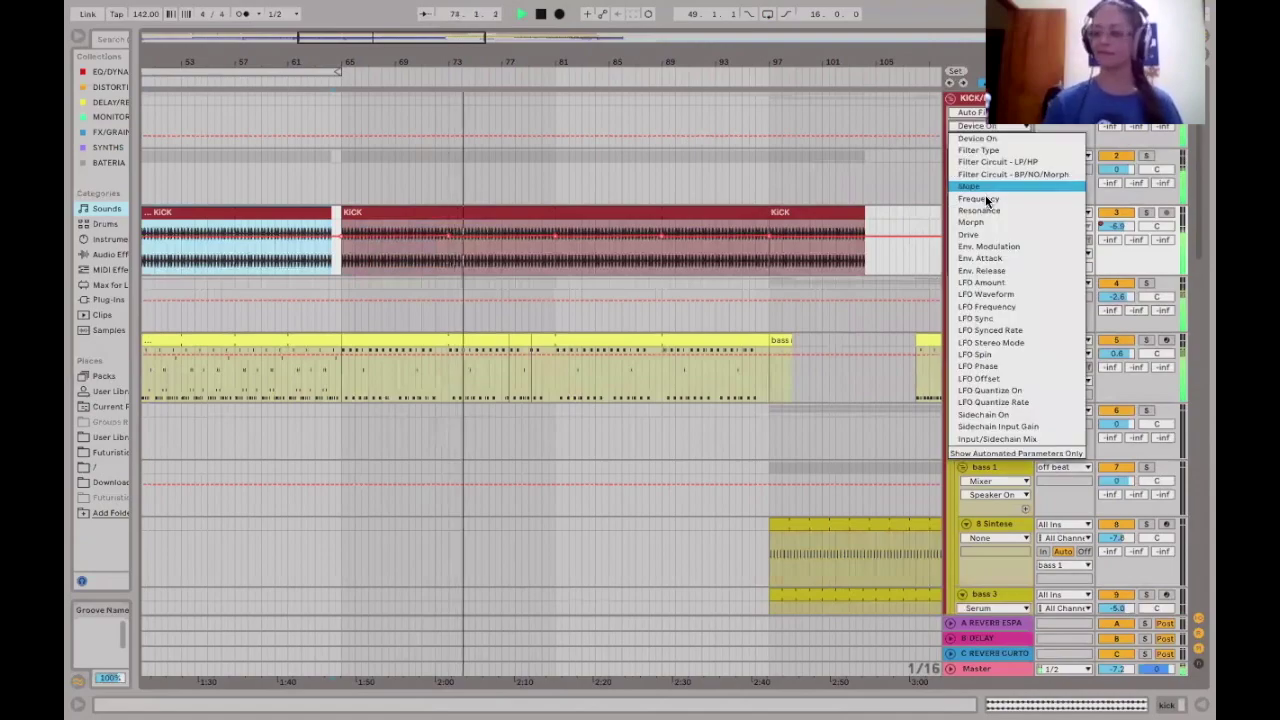
click(706, 182)
Draw a KICK/BASS filter frequency ramp from bar 85 to about 15.3 kHz near bar 94, dropping to about 29.6 Hz near bar 96.
click(612, 140)
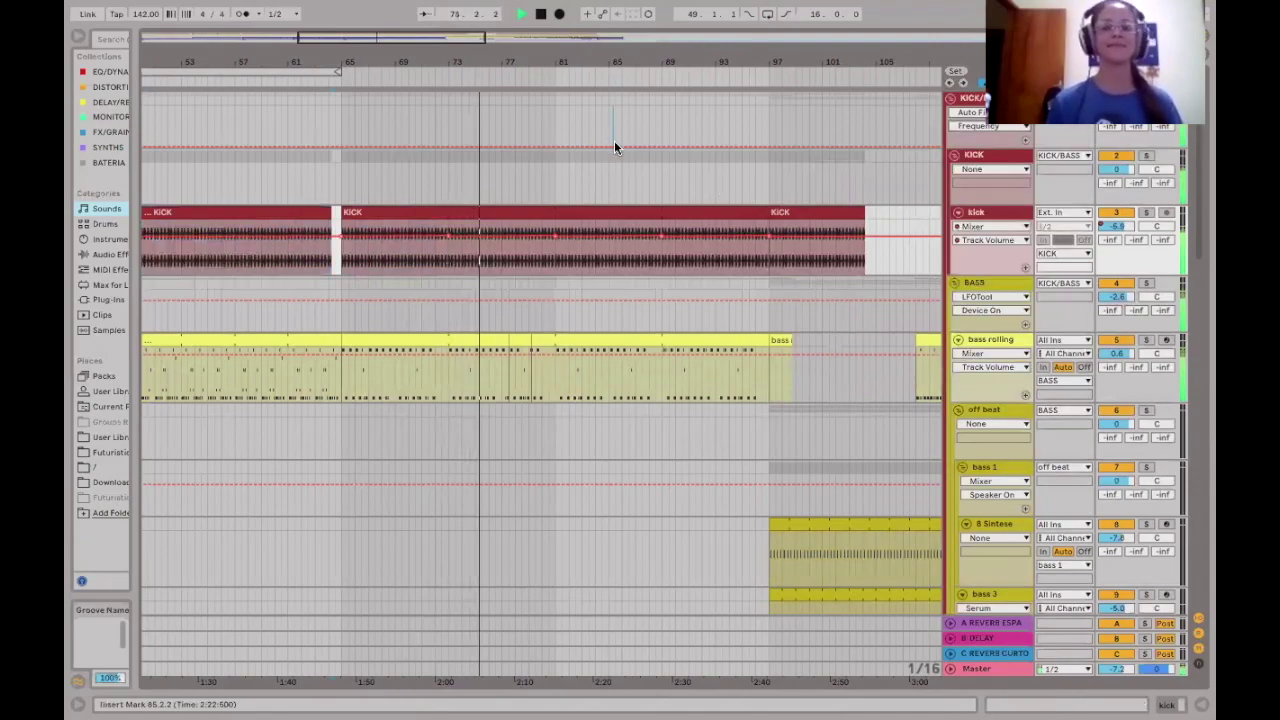
click(731, 106)
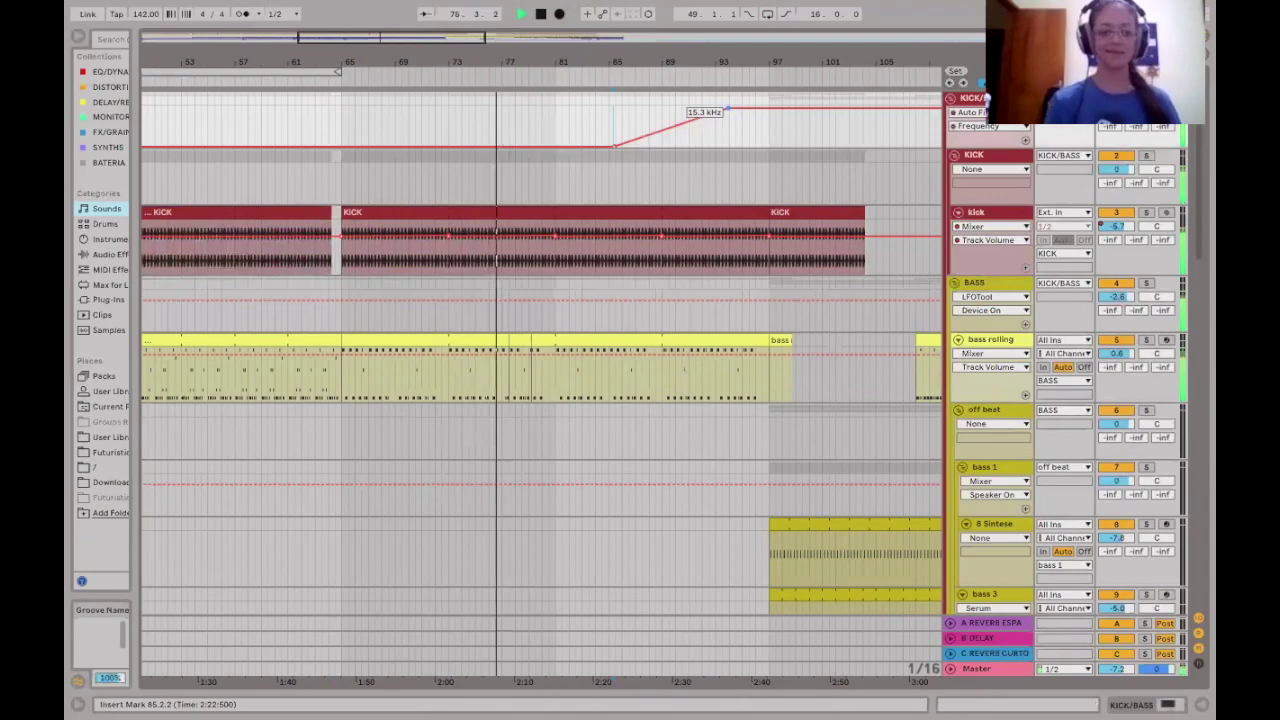
click(752, 146)
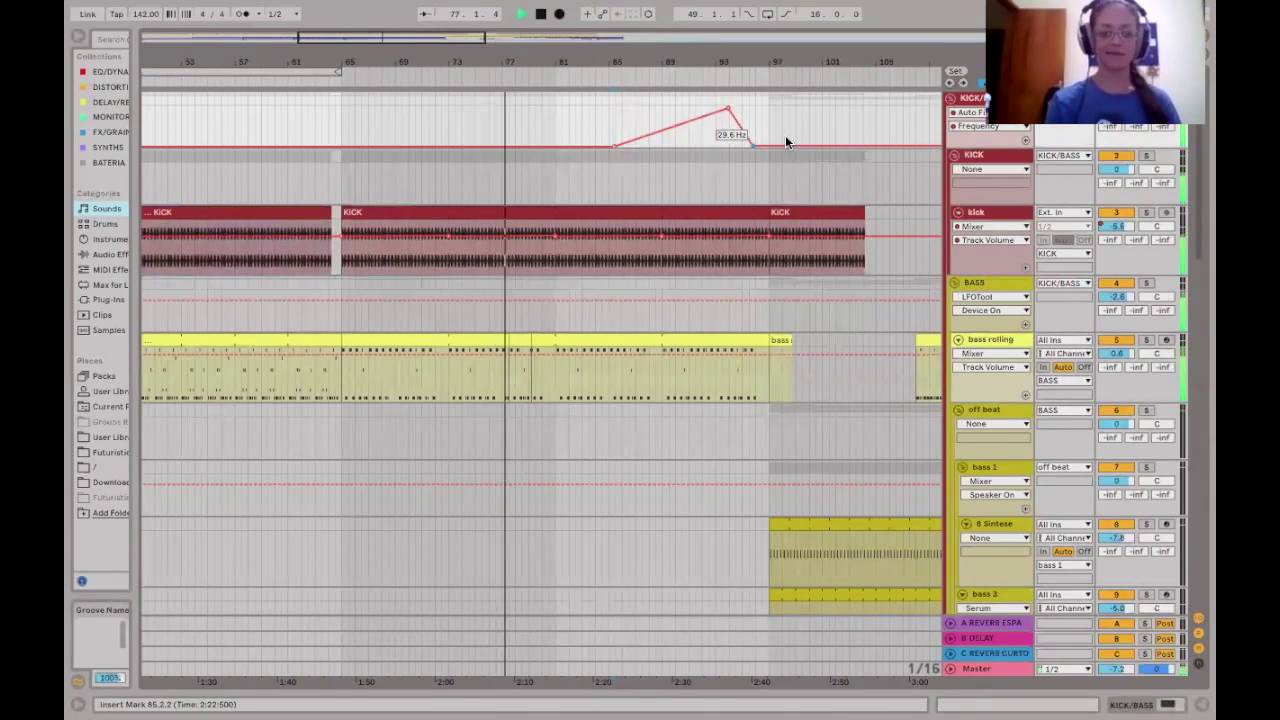
Automate the KICK/BASS Auto Filter's Device On parameter to turn on at bar 81, and display the group's devices.
click(983, 133)
key(Return)
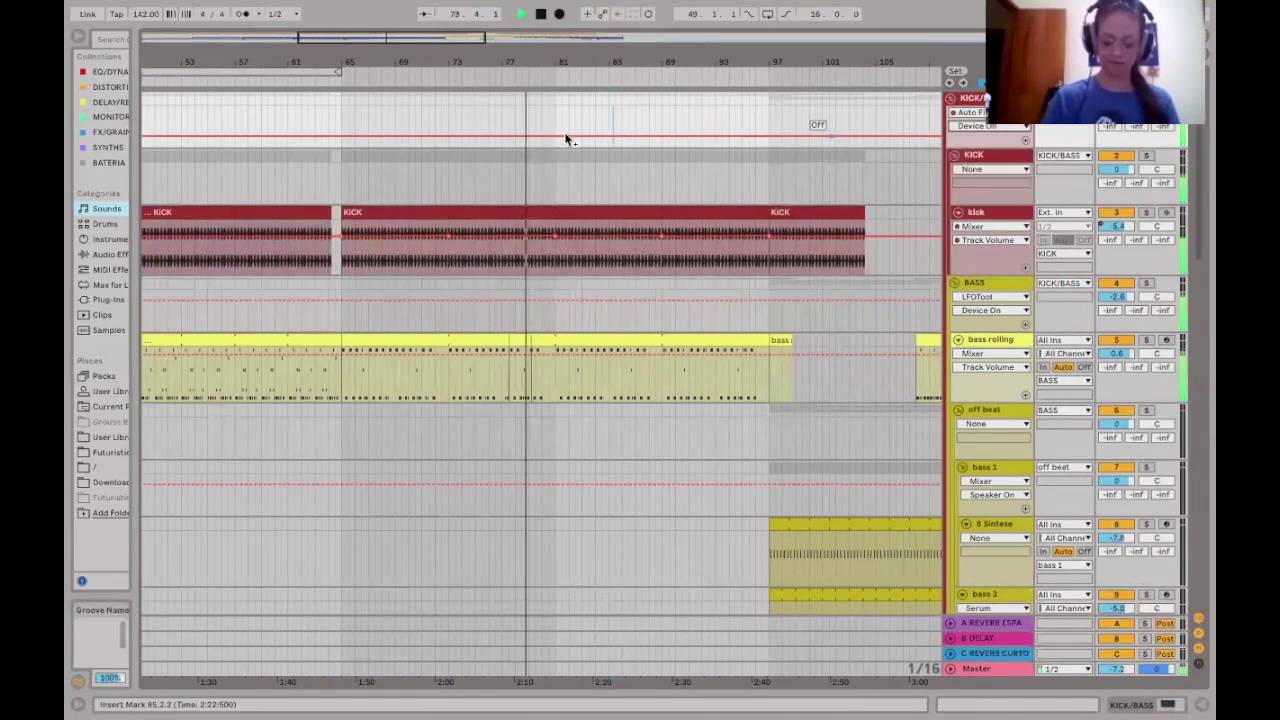
drag(557, 135, 557, 117)
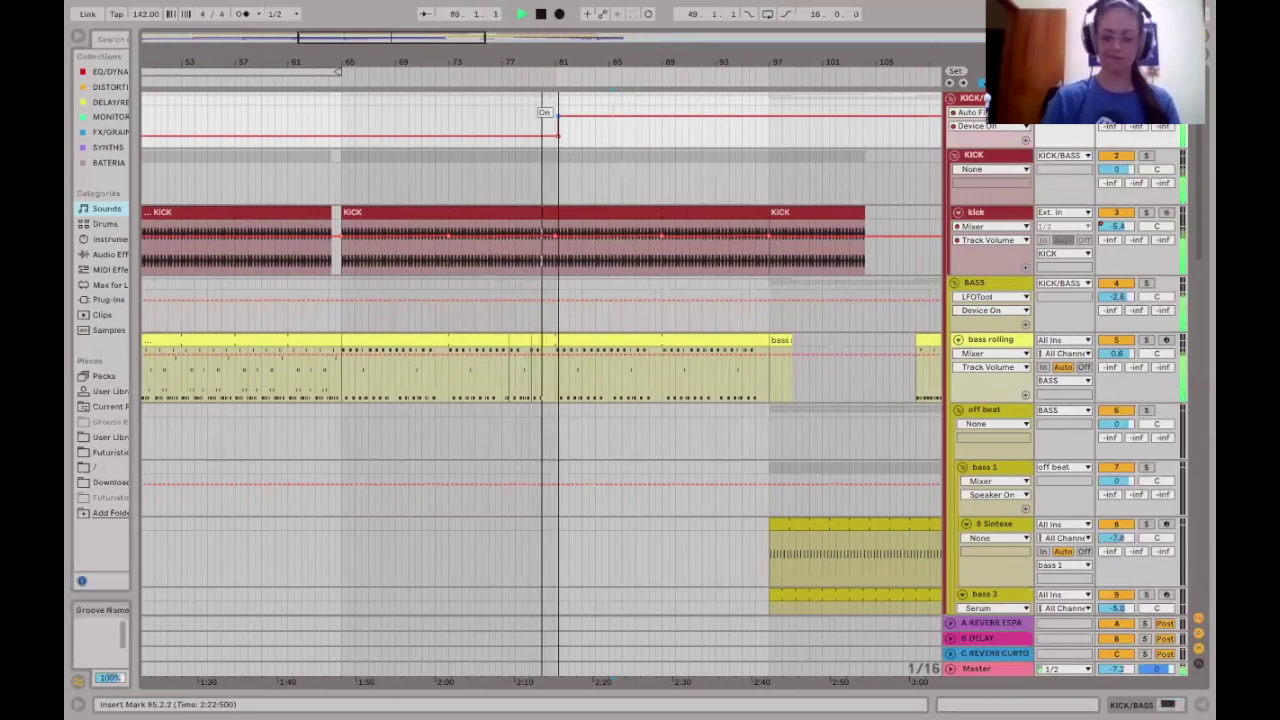
double_click(984, 100)
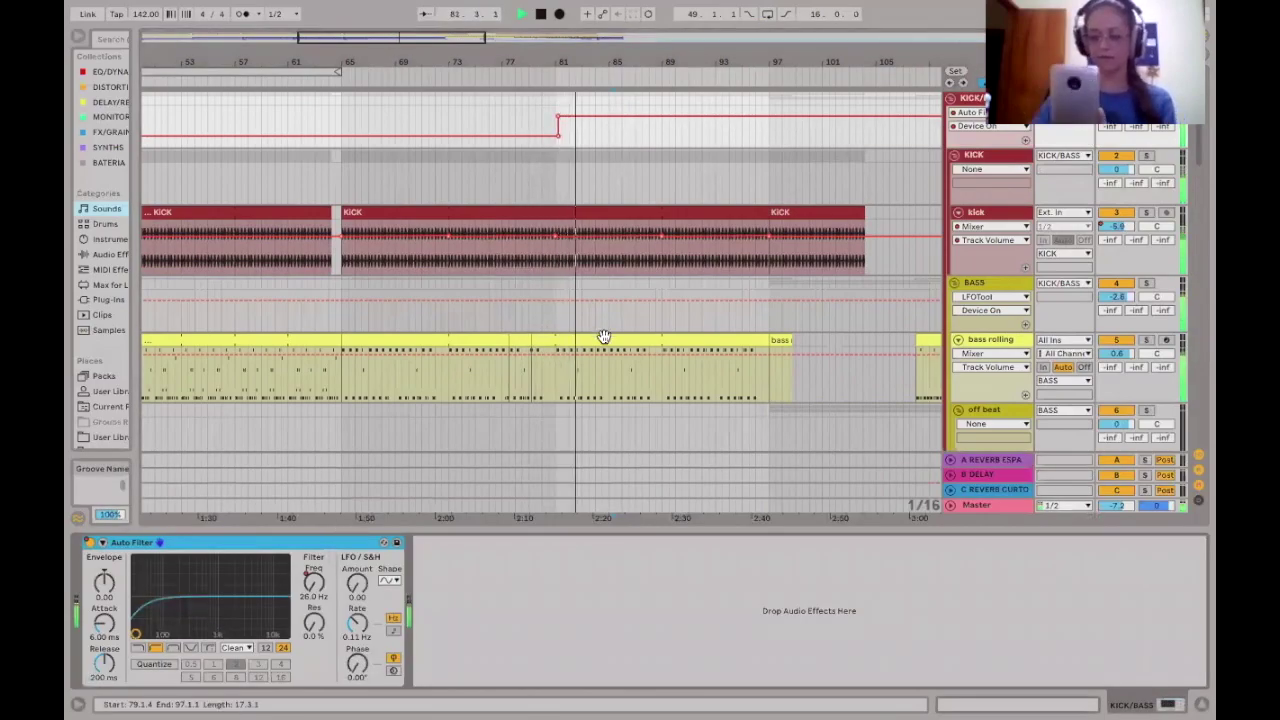
Shorten the KICK clip that starts at bar 65 to end at about bar 96, leaving a break before bar 97.
click(744, 212)
drag(744, 212, 754, 300)
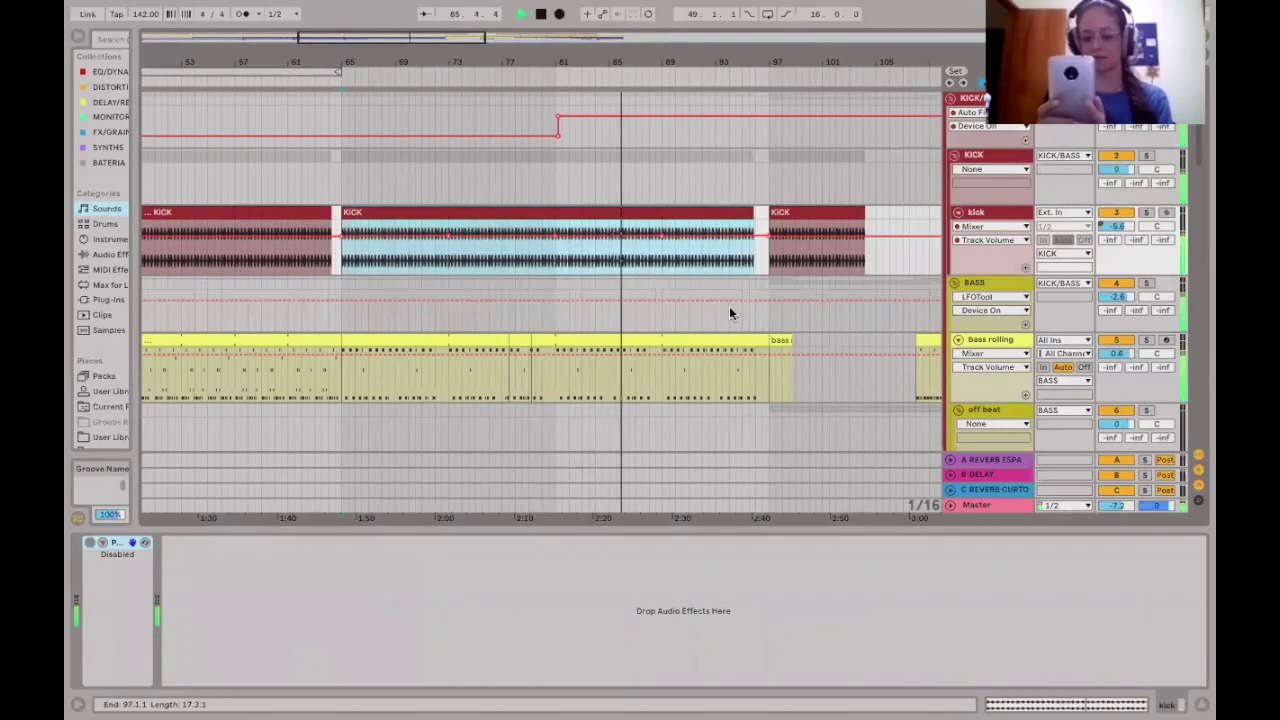
scroll(720, 300, right, 2)
scroll(720, 300, down, 1)
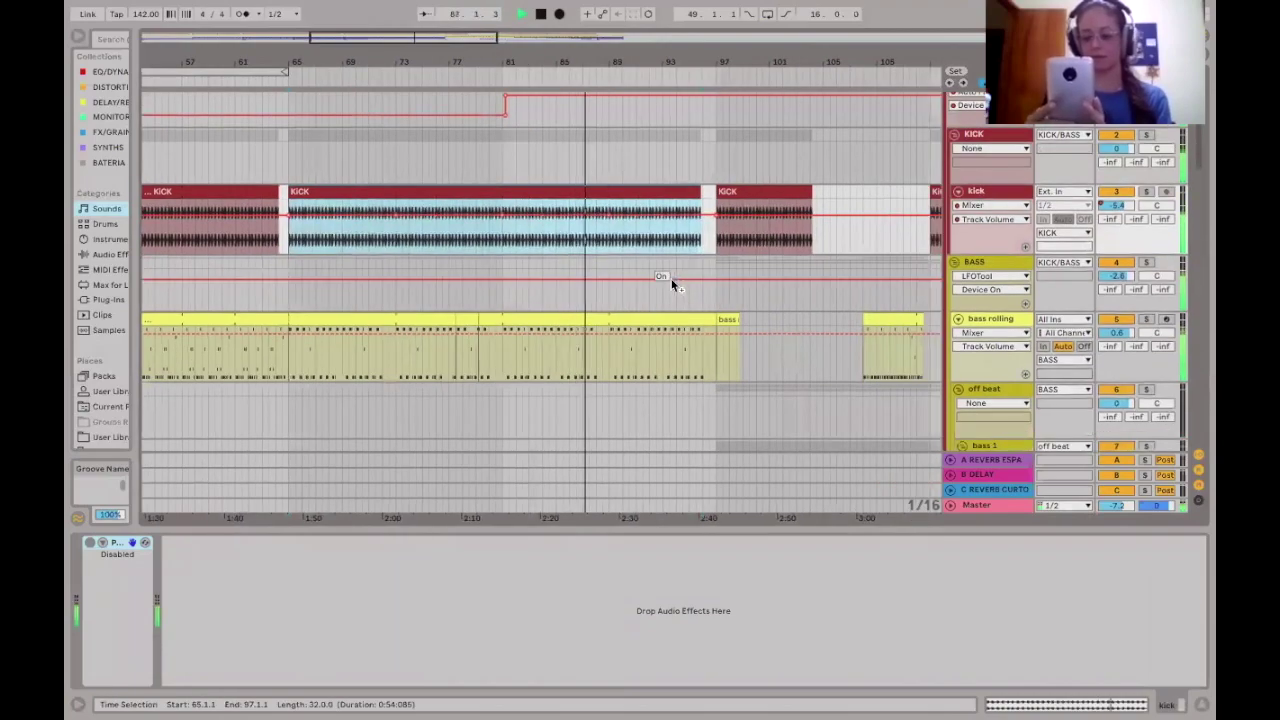
scroll(700, 290, right, 3)
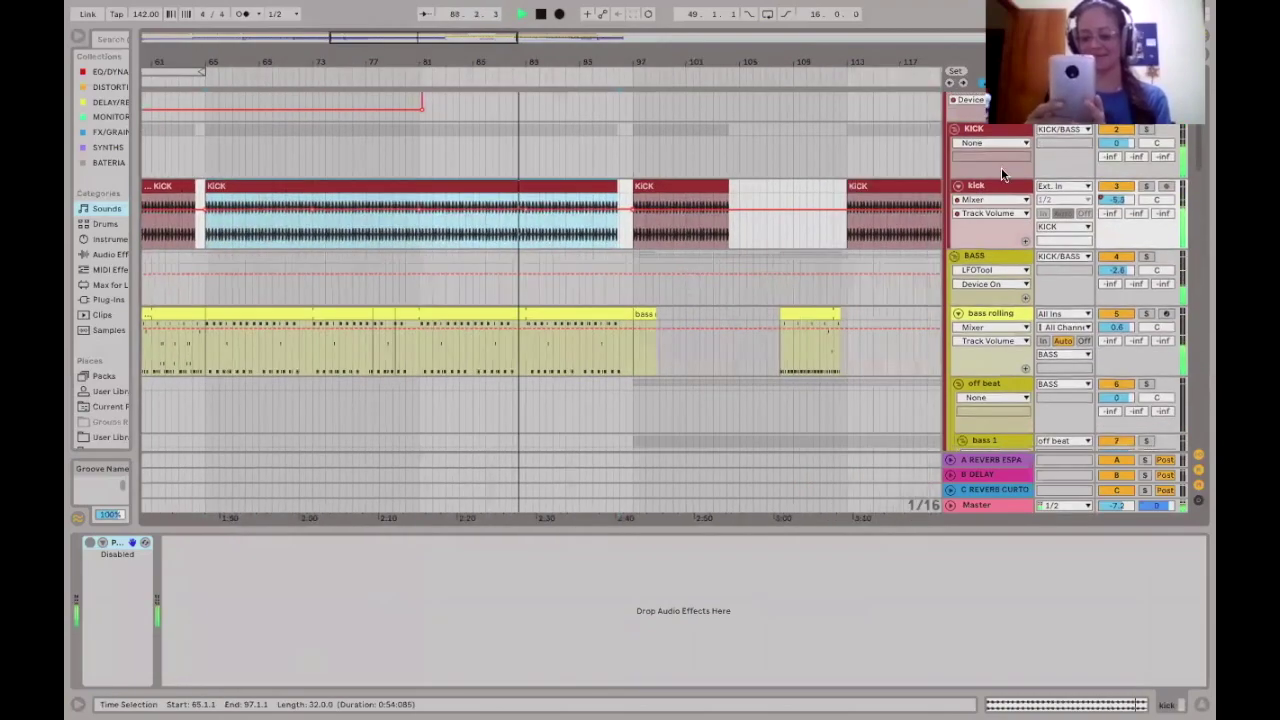
Undo the last change and lower the KICK/BASS Auto Filter frequency peak near bar 94.
scroll(1001, 167, up, 1)
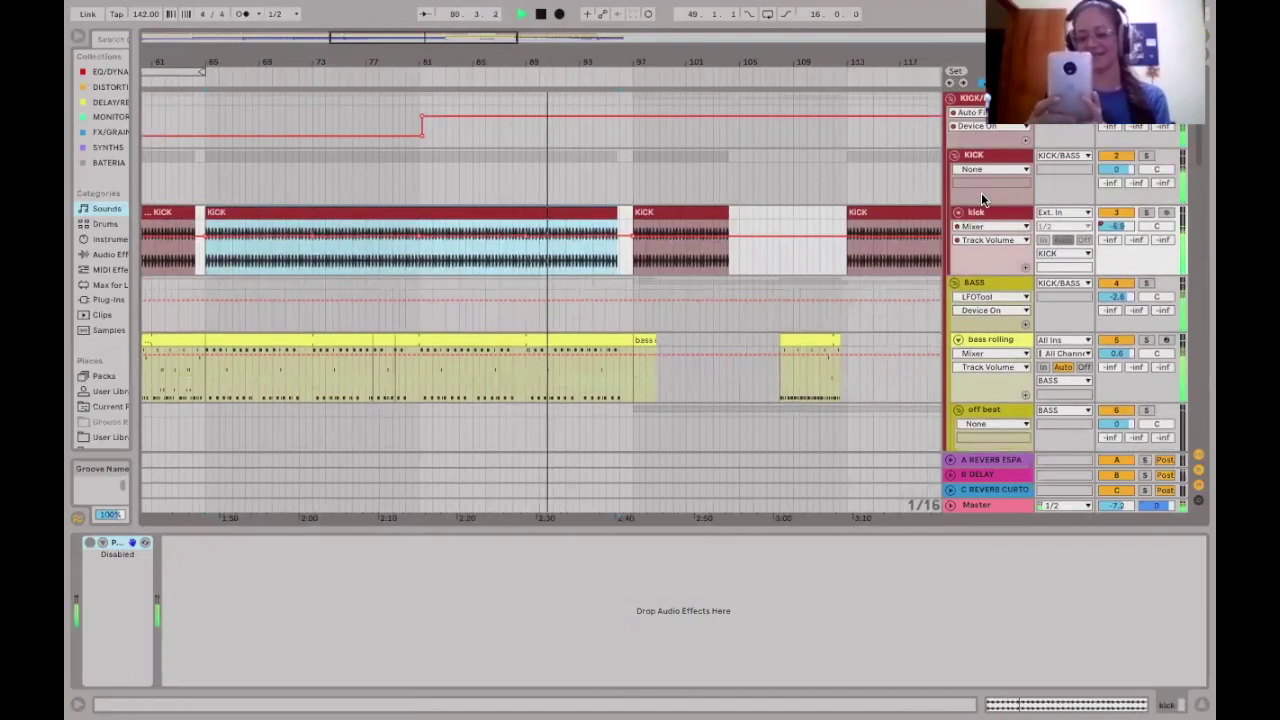
key(ctrl+z)
drag(591, 113, 591, 127)
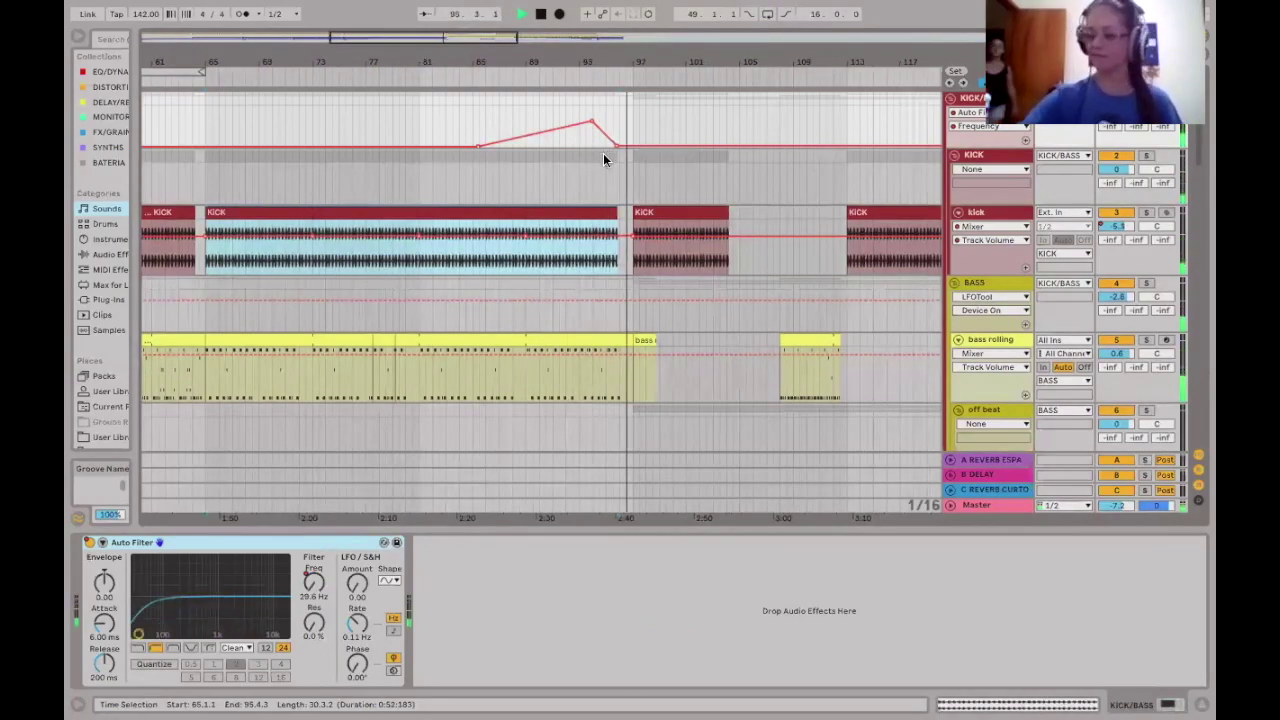
Examine the bass and drum tracks from bar 97 onwards during playback, and stop the playback around bar 105.
scroll(603, 158, right, 2)
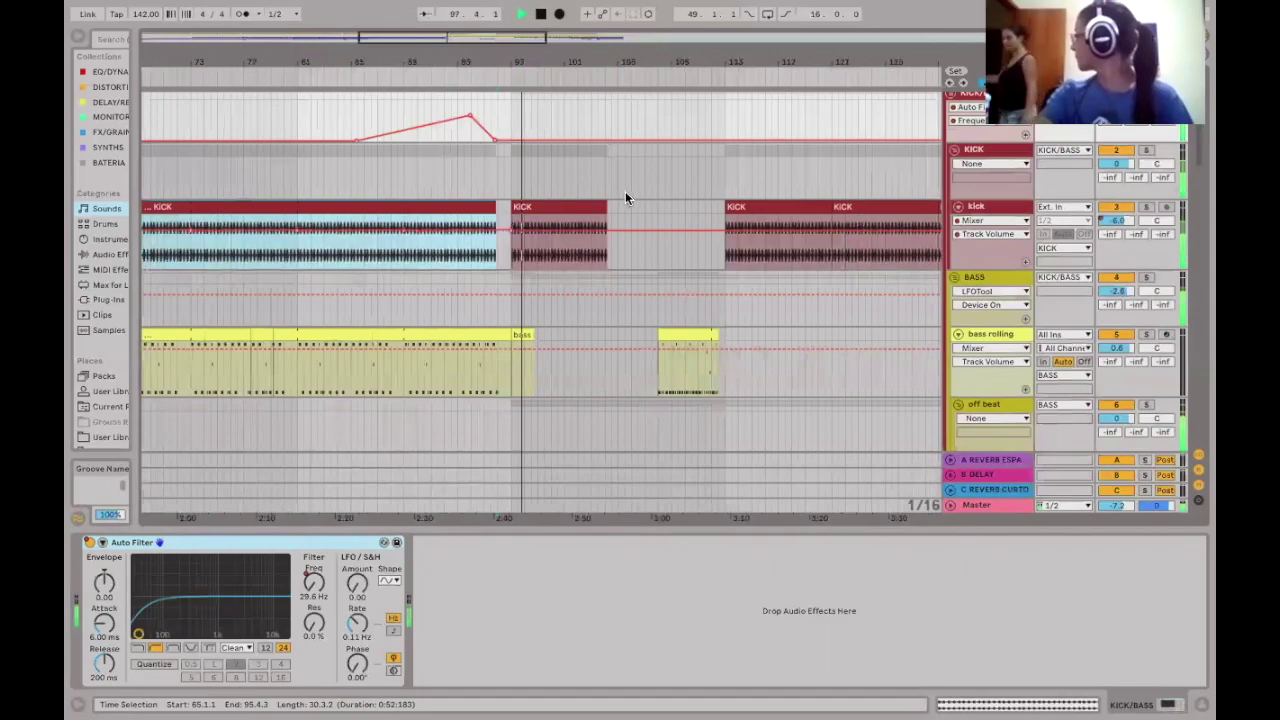
scroll(625, 191, down, 3)
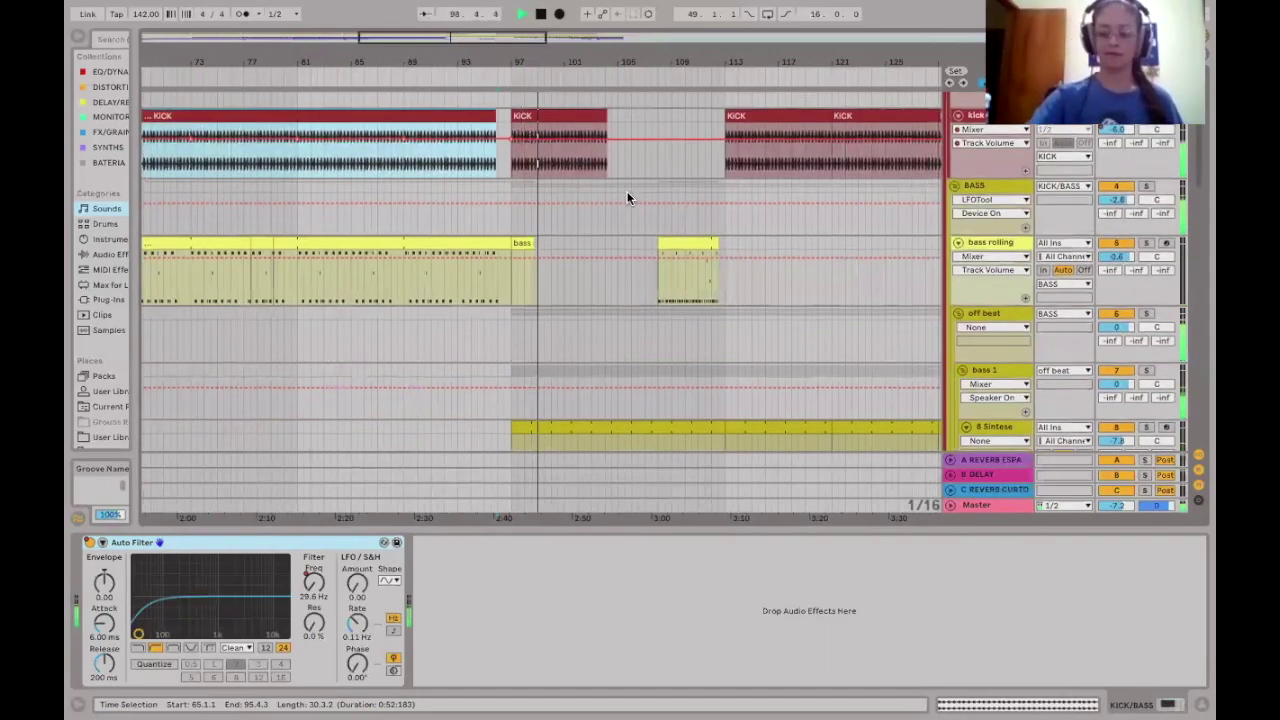
scroll(627, 191, down, 8)
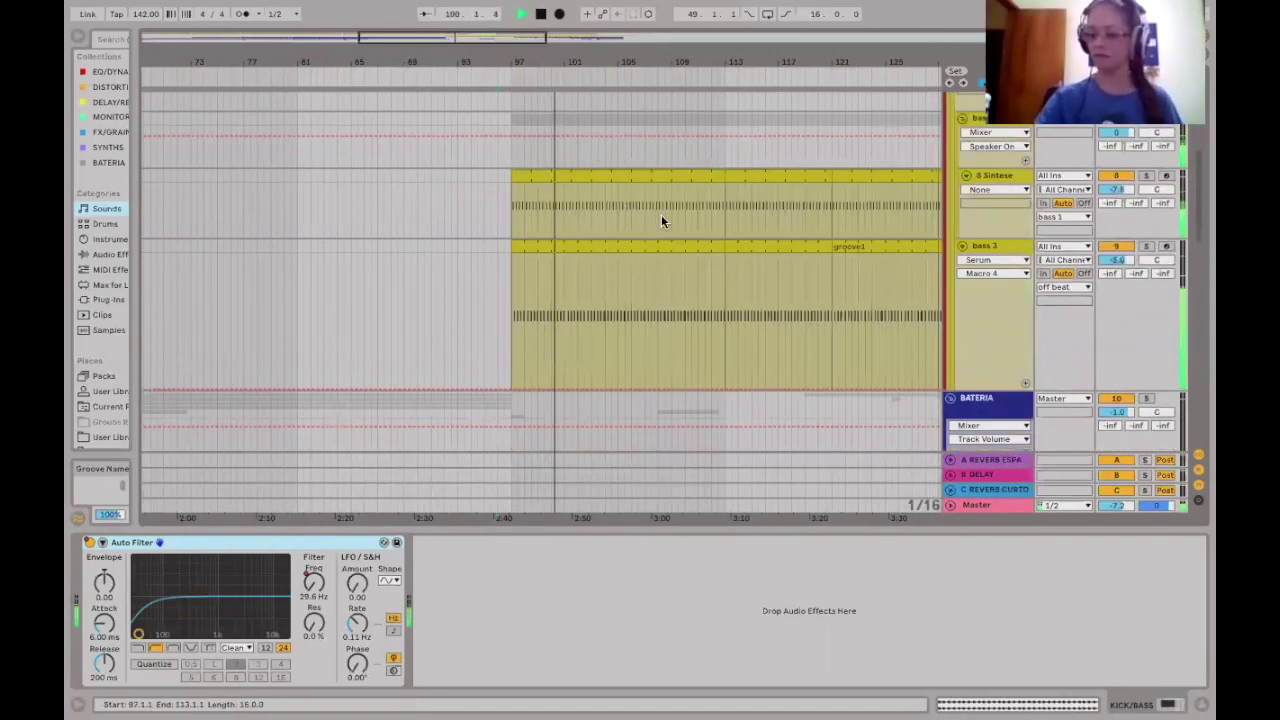
scroll(661, 218, up, 1)
scroll(663, 222, down, 3)
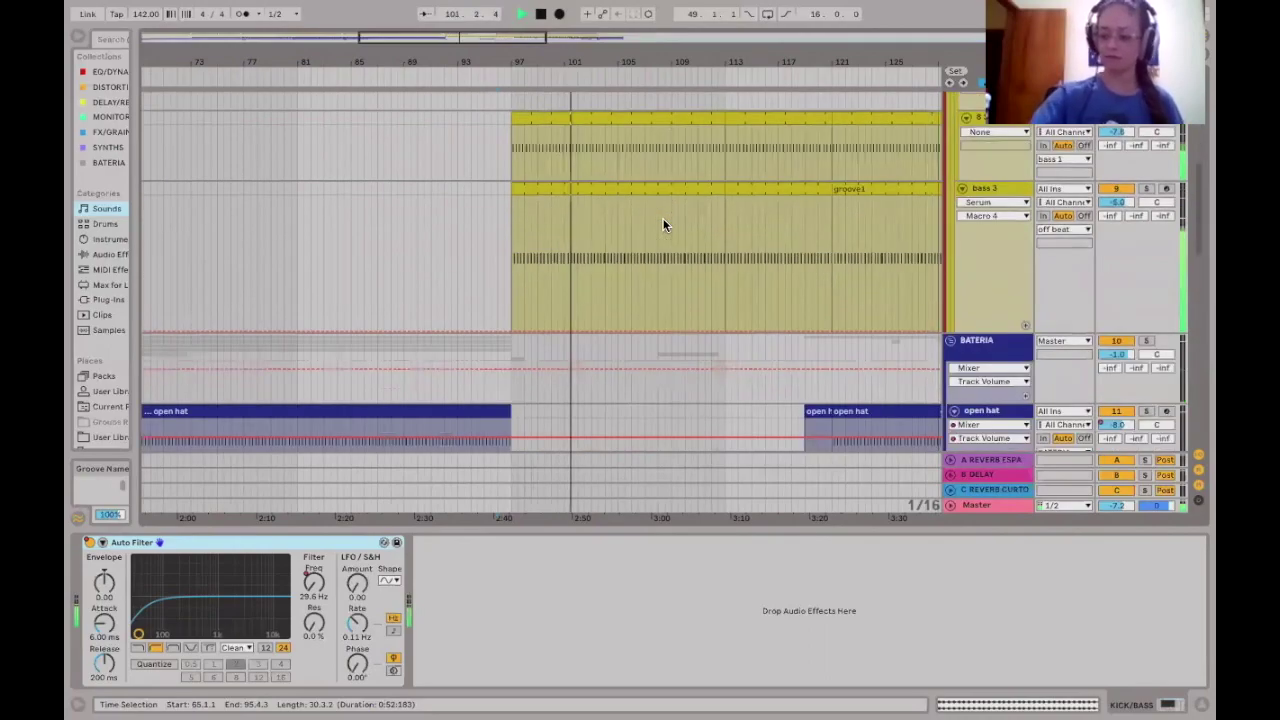
scroll(663, 224, up, 4)
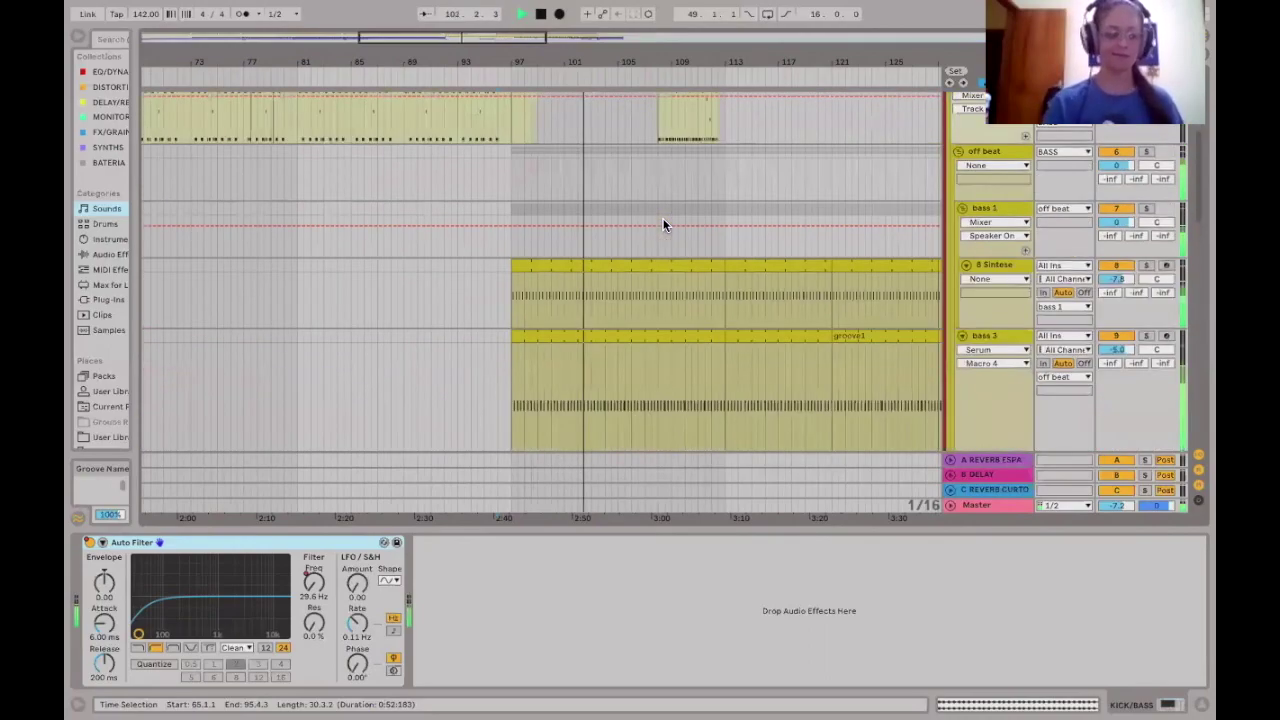
scroll(663, 225, down, 3)
scroll(663, 222, up, 5)
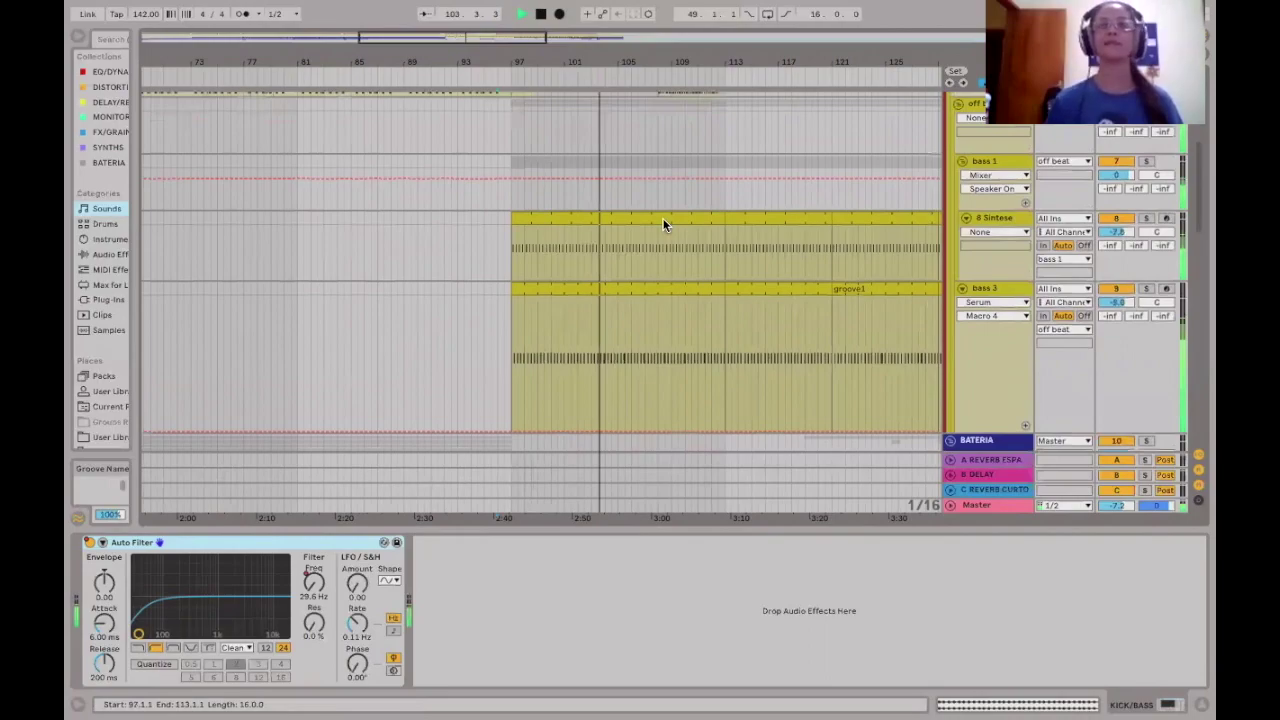
key(space)
scroll(594, 216, up, 4)
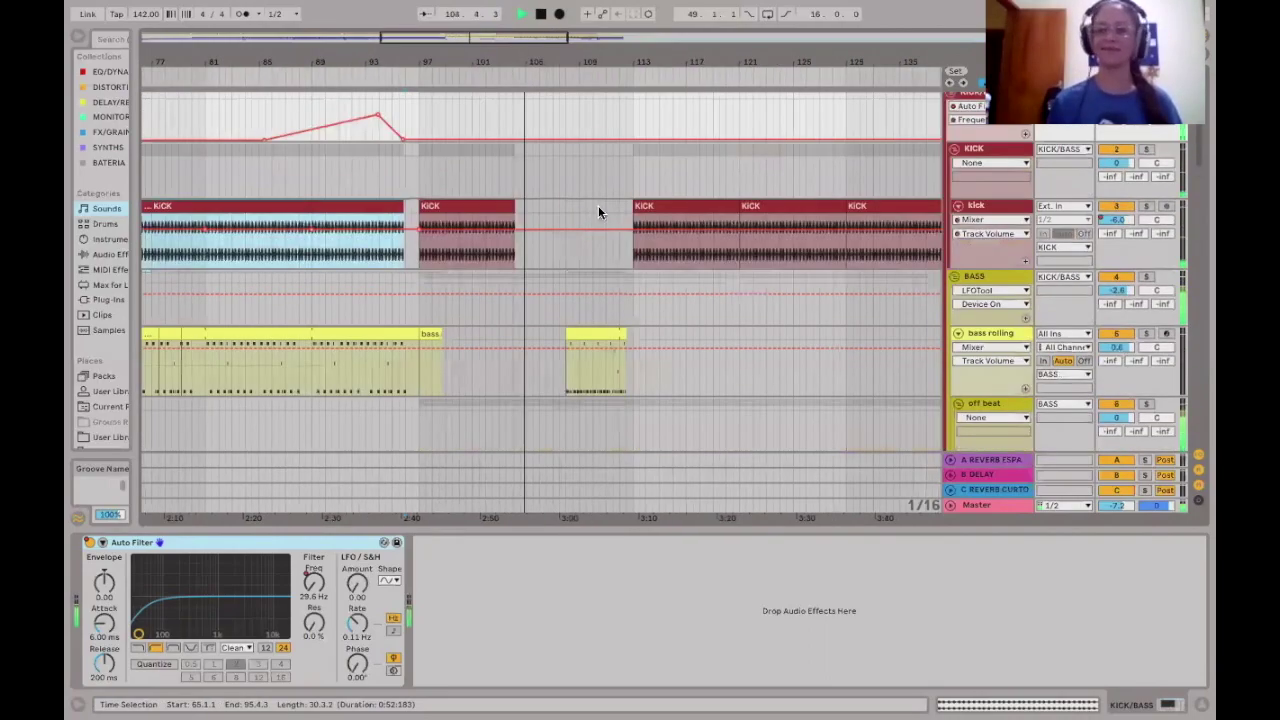
scroll(630, 215, down, 9)
scroll(667, 202, down, 2)
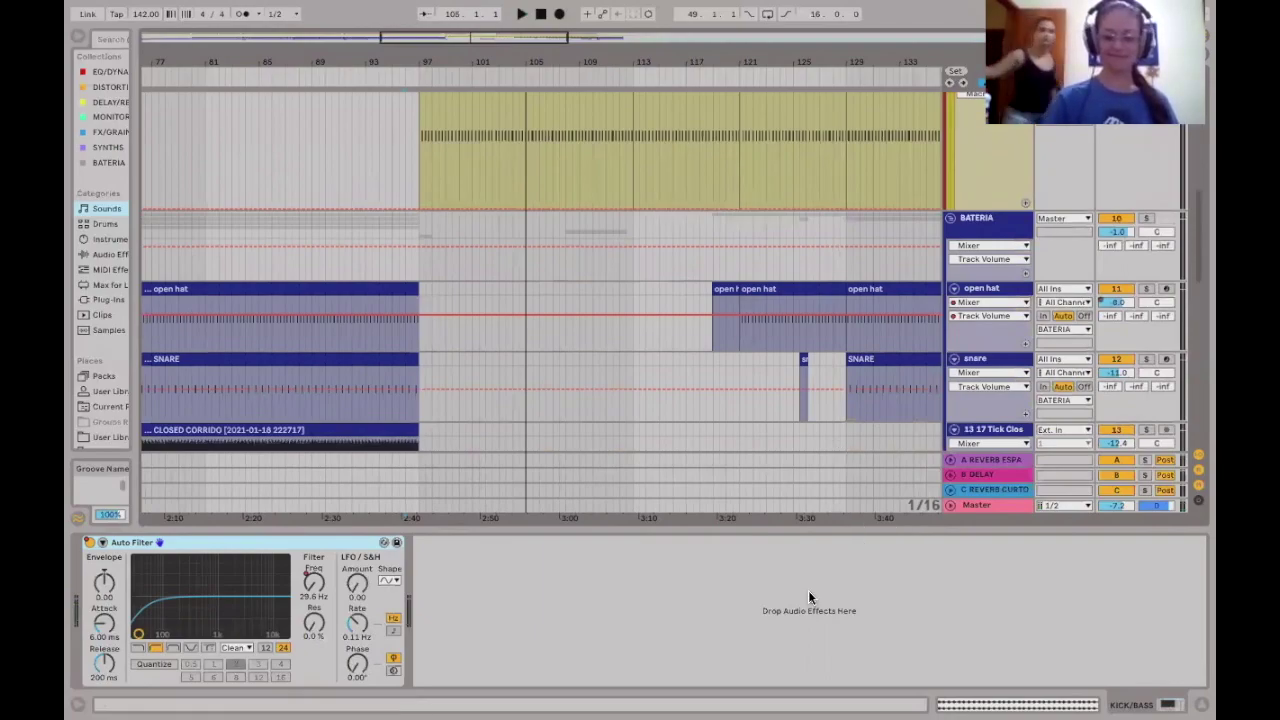
Play the KICK/BASS filter sweep from about bar 86, and replay its end from about bar 95 into the break before bar 97.
scroll(795, 230, left, 5)
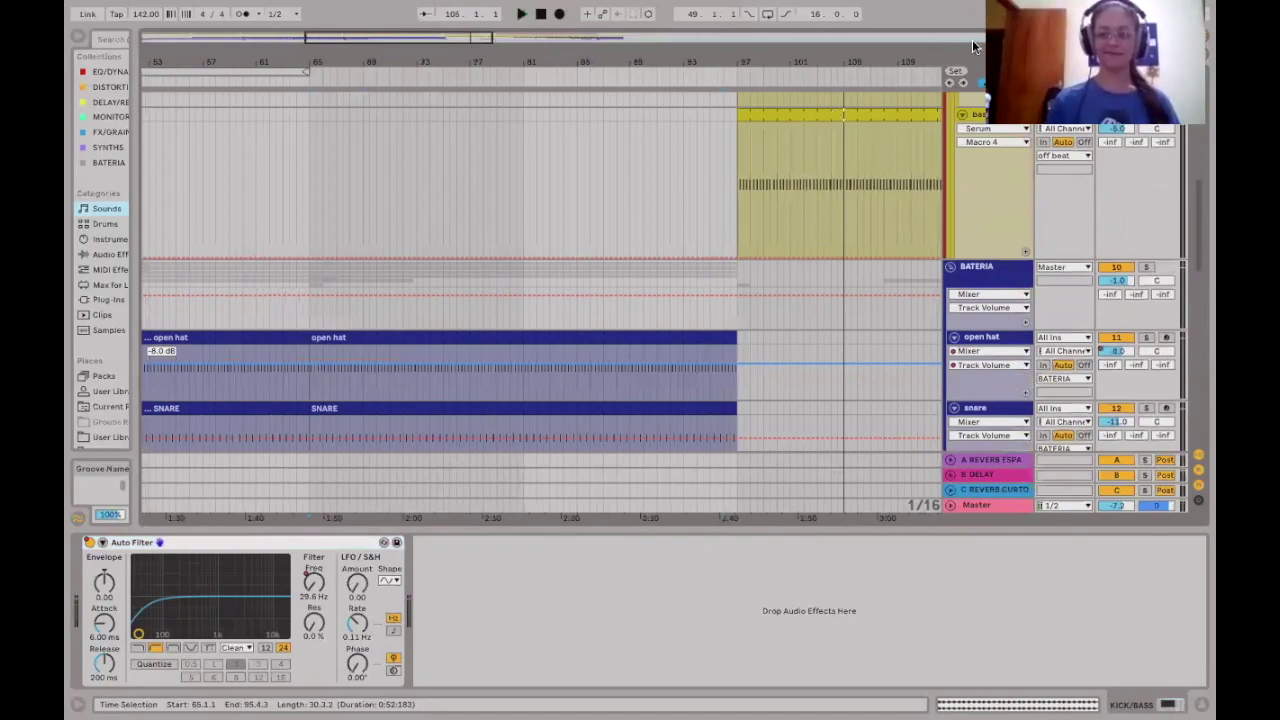
scroll(835, 66, up, 5)
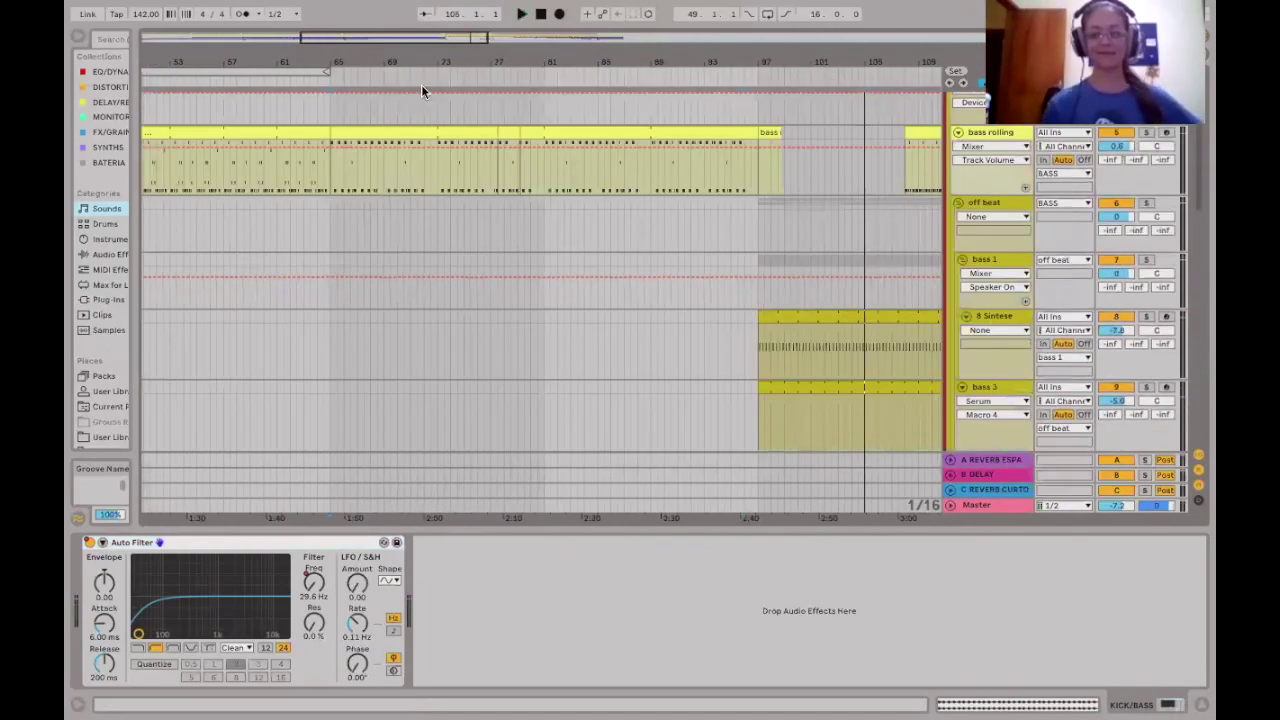
scroll(421, 84, left, 3)
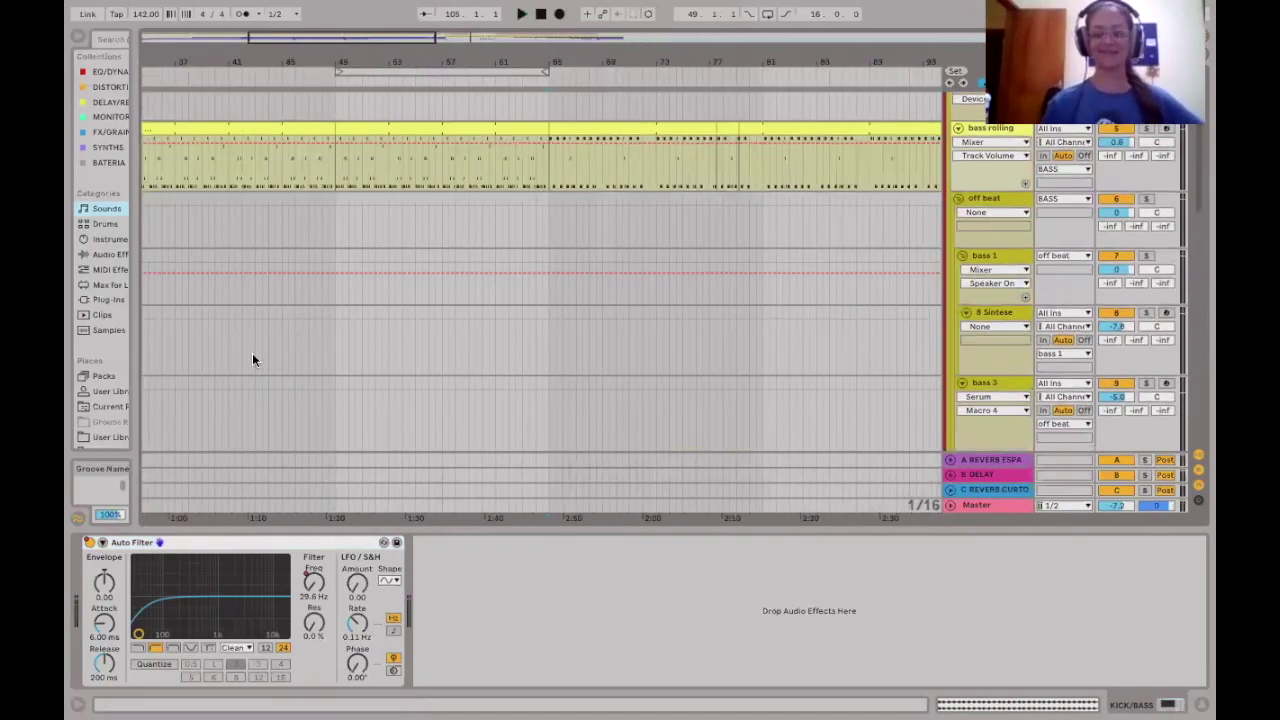
scroll(452, 142, left, 4)
scroll(600, 130, up, 5)
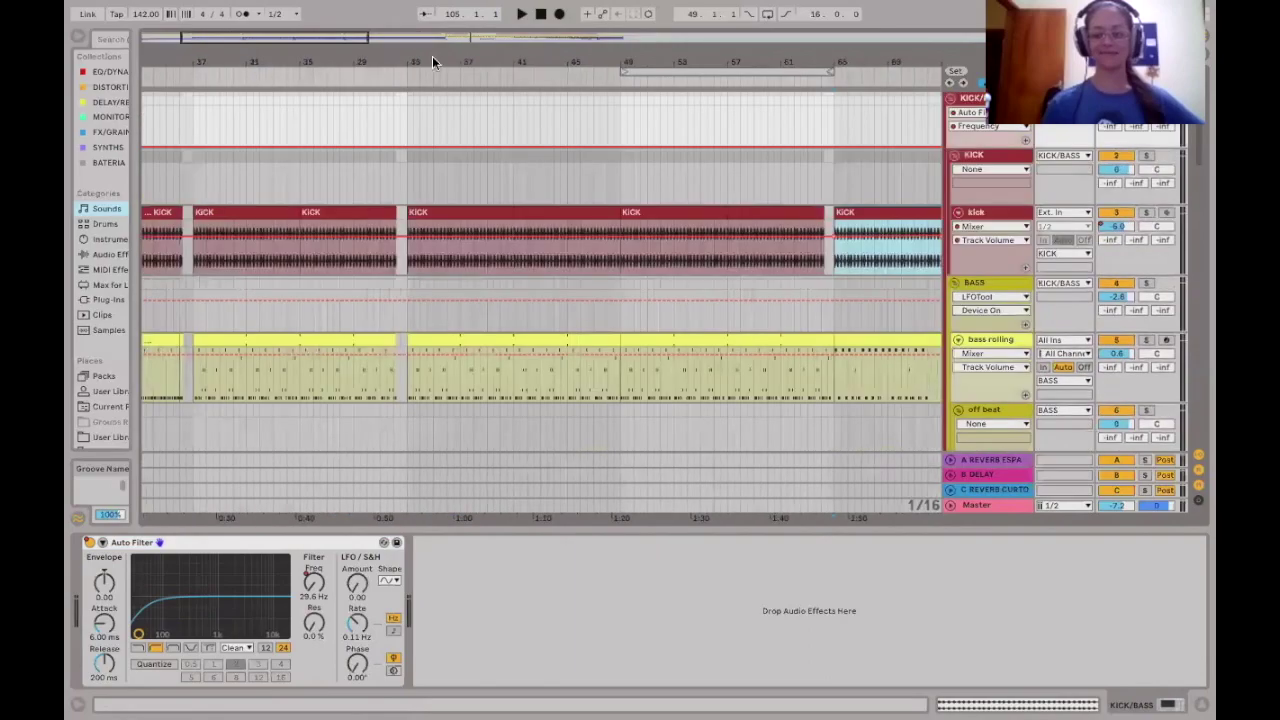
drag(432, 56, 226, 63)
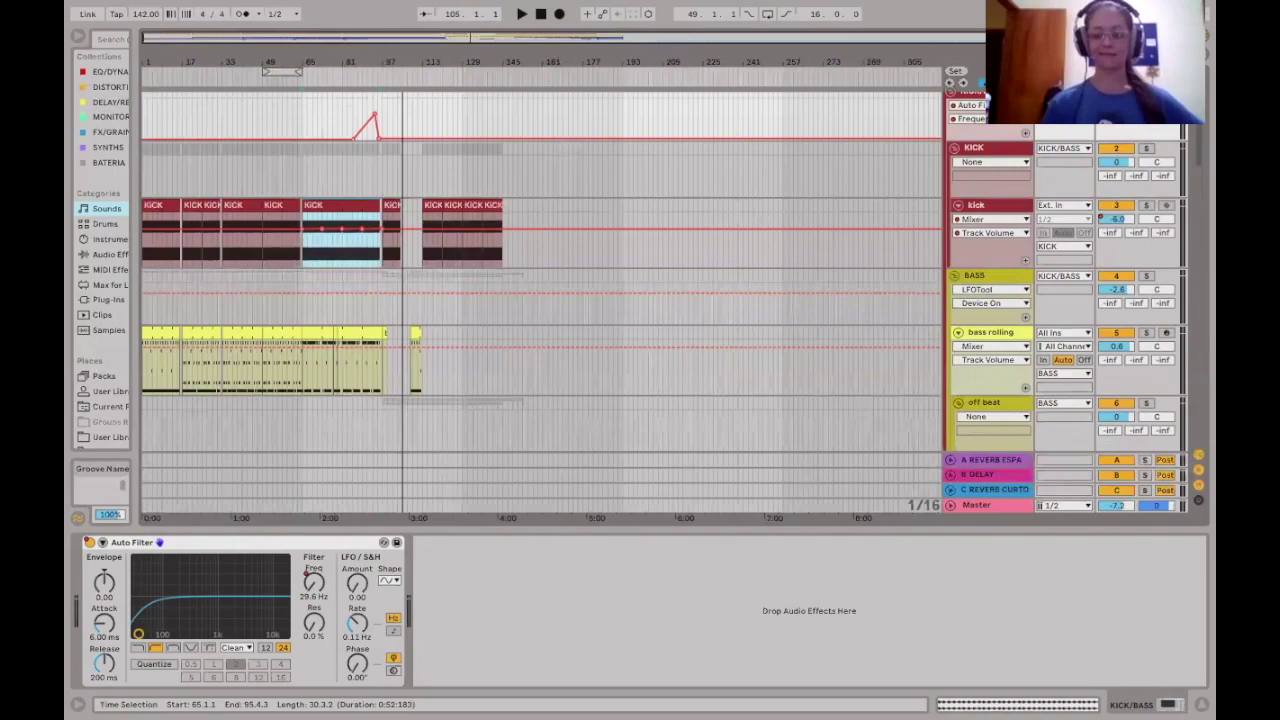
key(z)
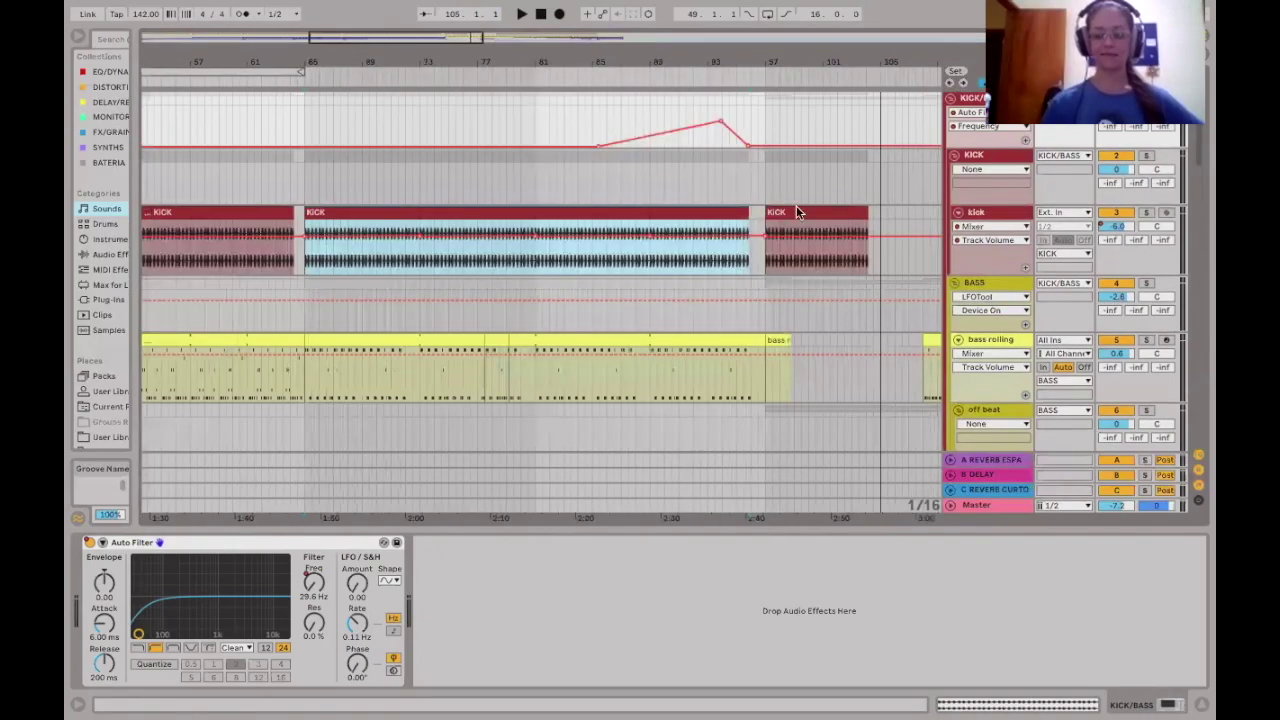
click(615, 122)
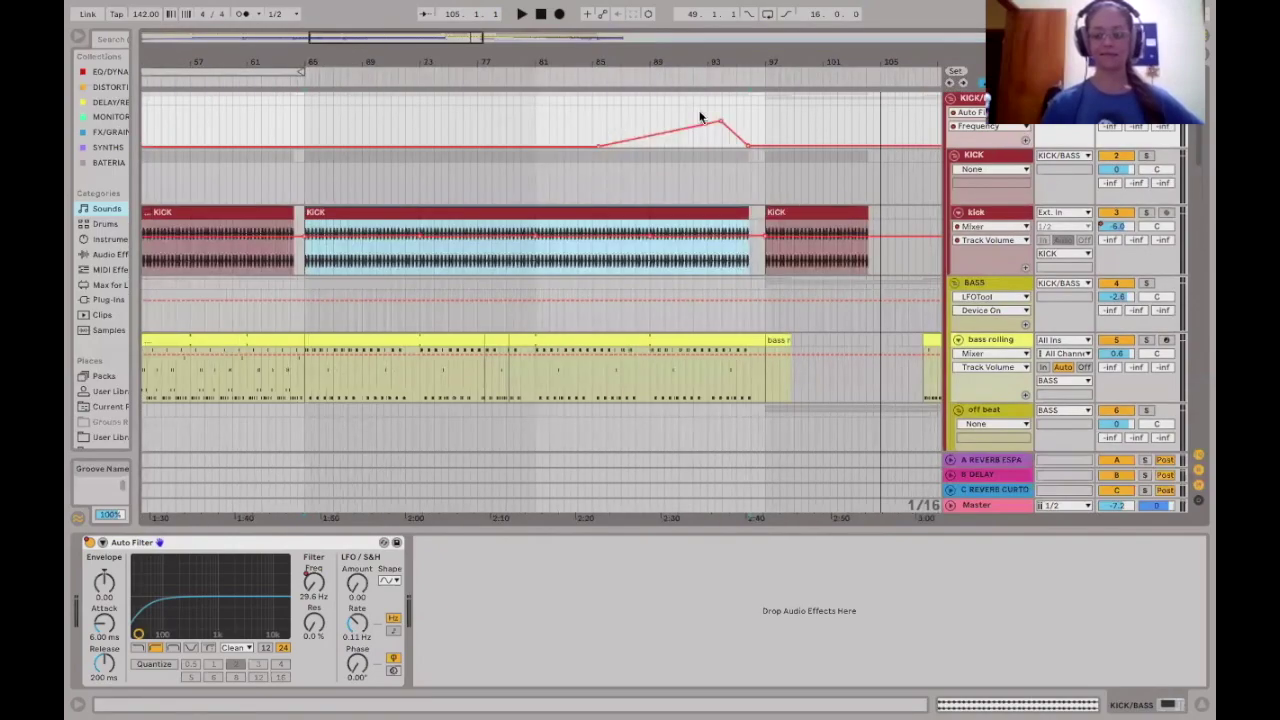
key(space)
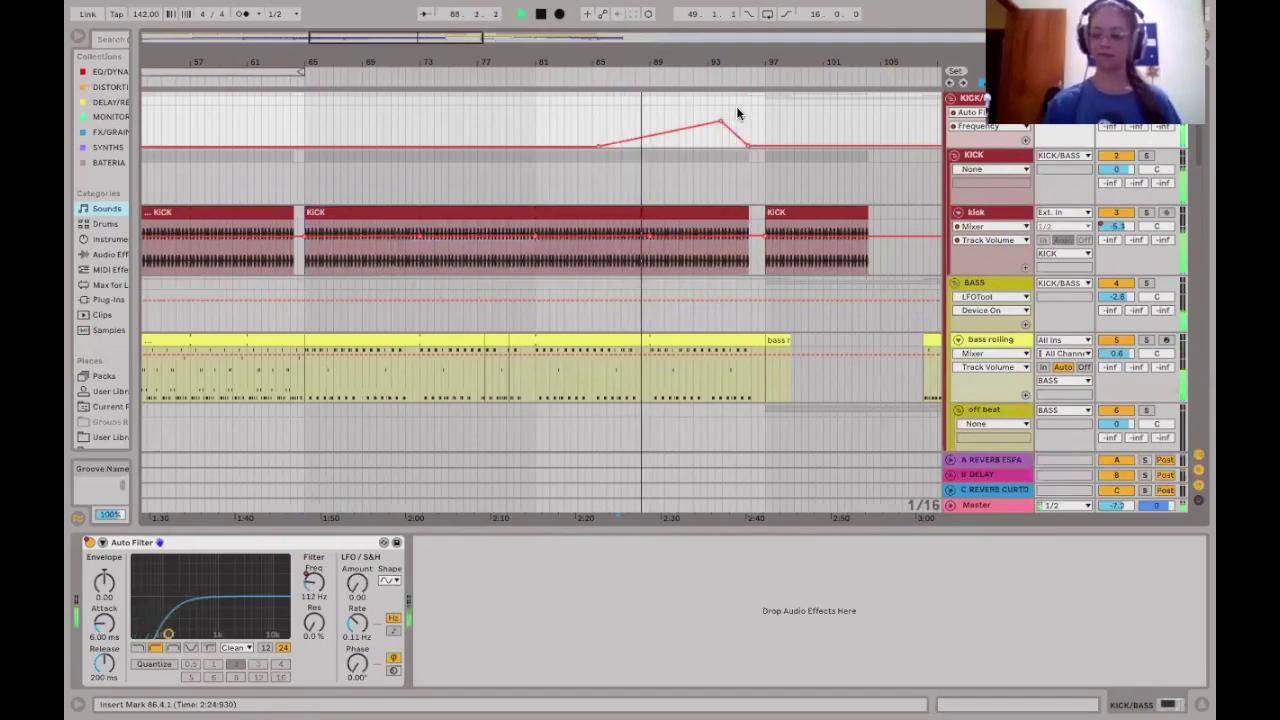
key(space)
key(space)
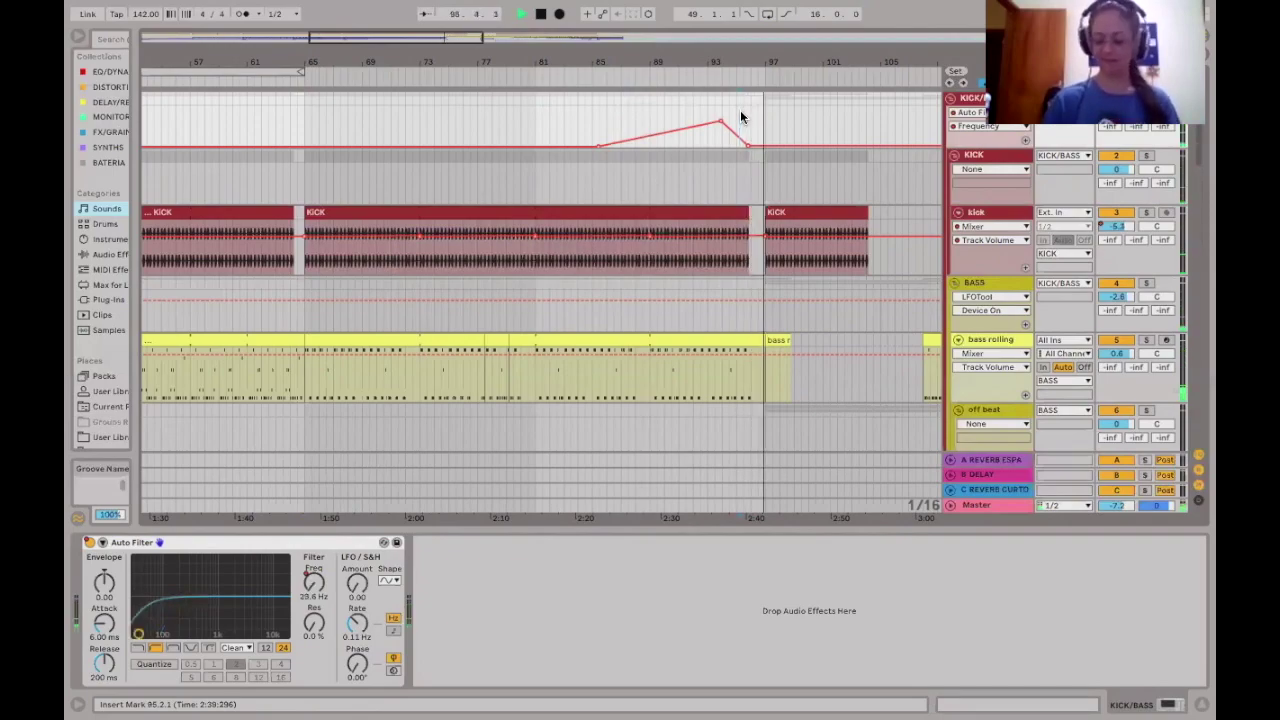
key(space)
Look through the drum, effects and audio tracks below the basses, across the whole arrangement.
scroll(792, 290, left, 5)
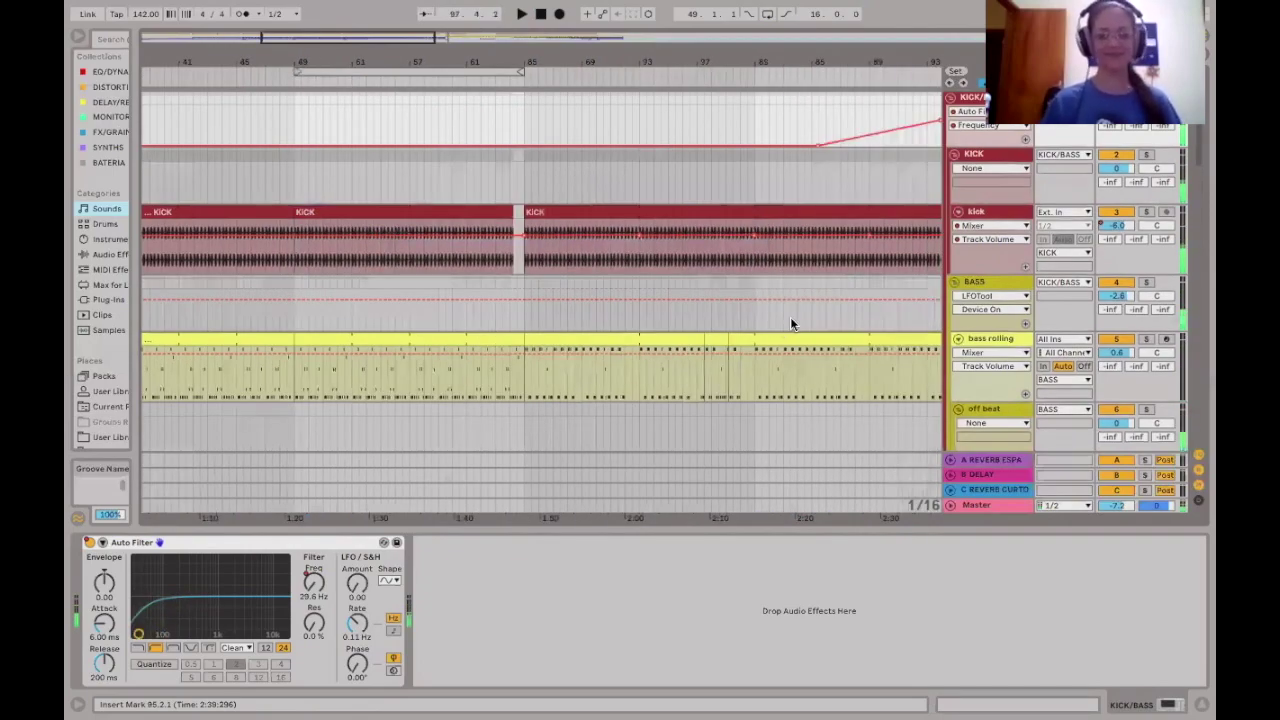
scroll(877, 297, left, 10)
scroll(877, 297, down, 1)
scroll(868, 305, down, 5)
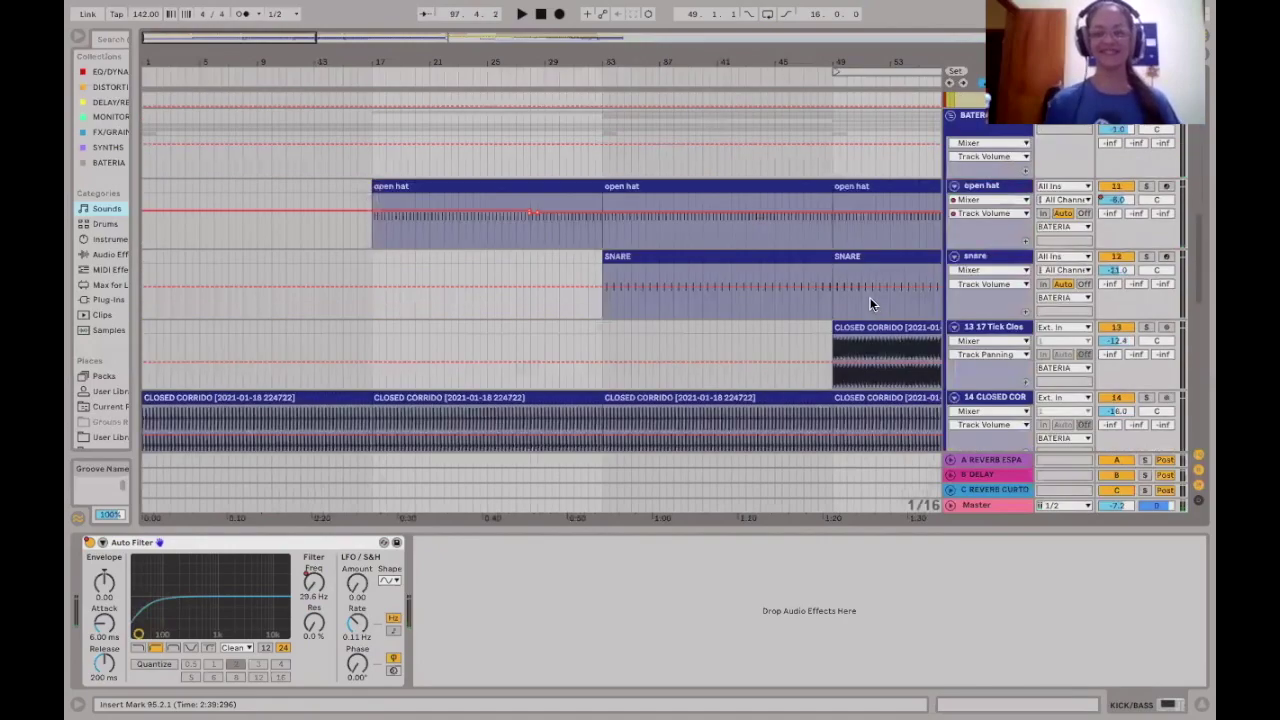
scroll(872, 295, down, 5)
scroll(855, 282, down, 3)
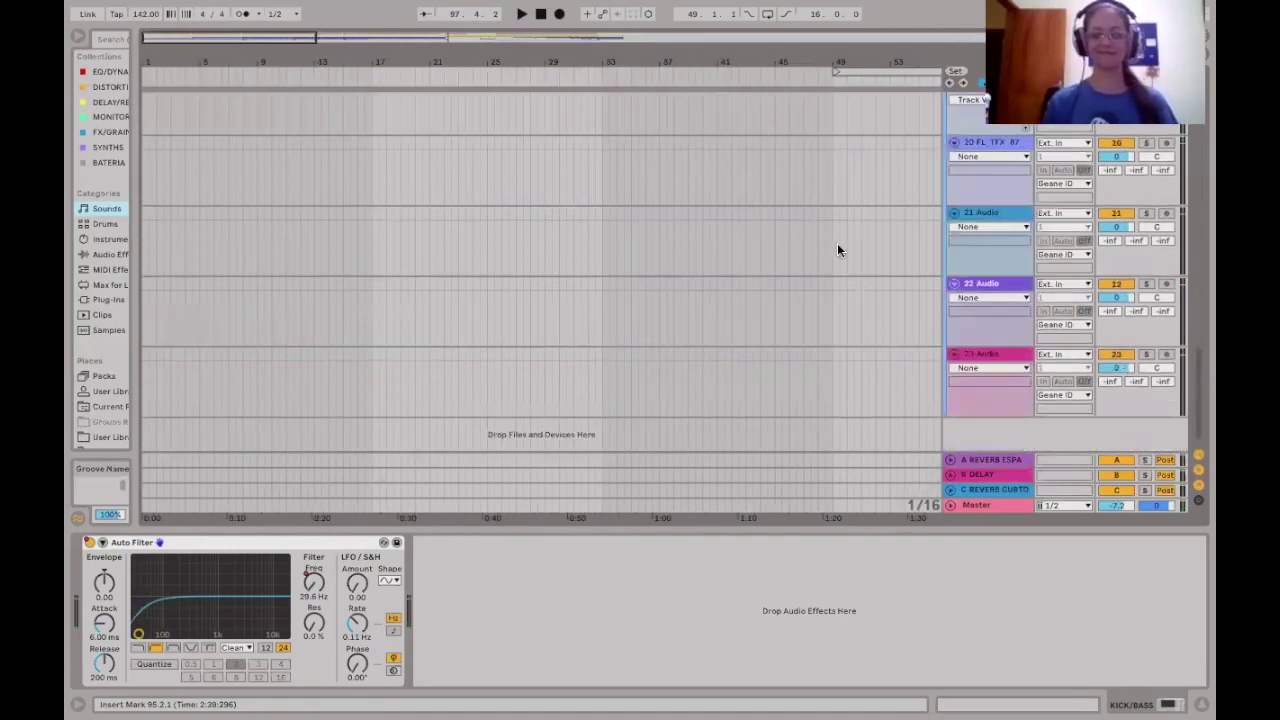
scroll(837, 243, up, 3)
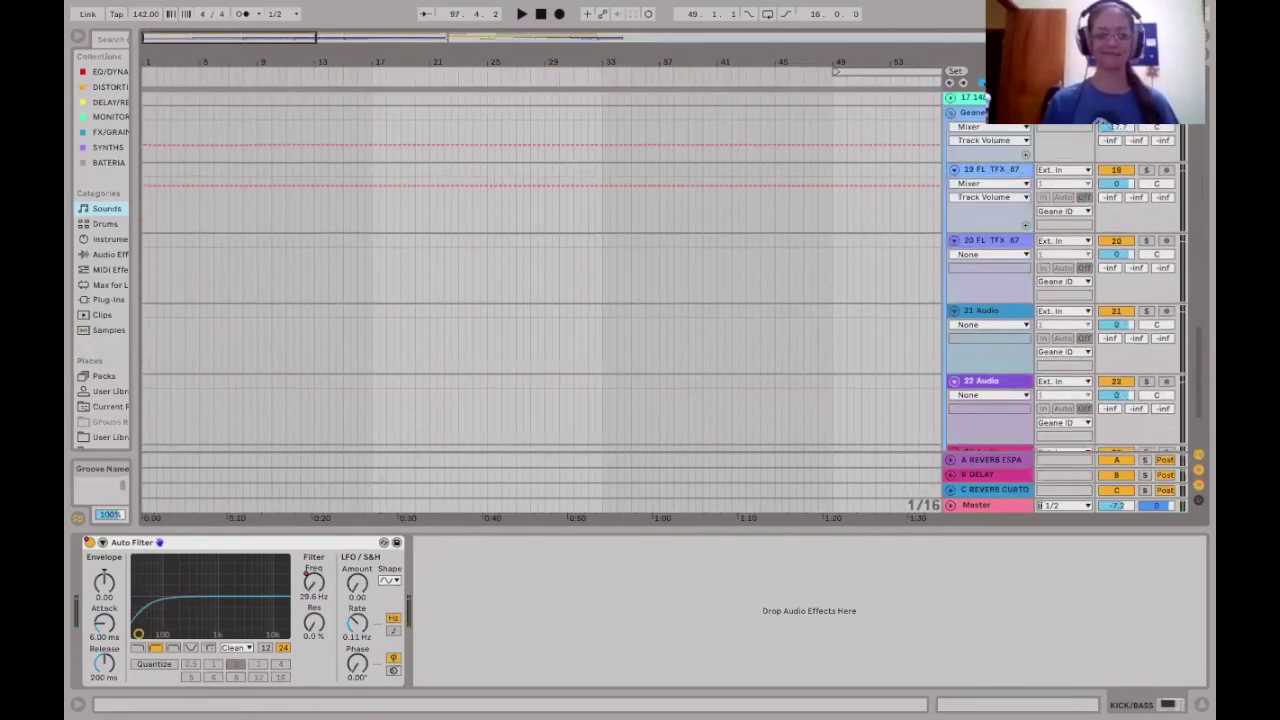
scroll(618, 325, down, 5)
scroll(974, 178, up, 1)
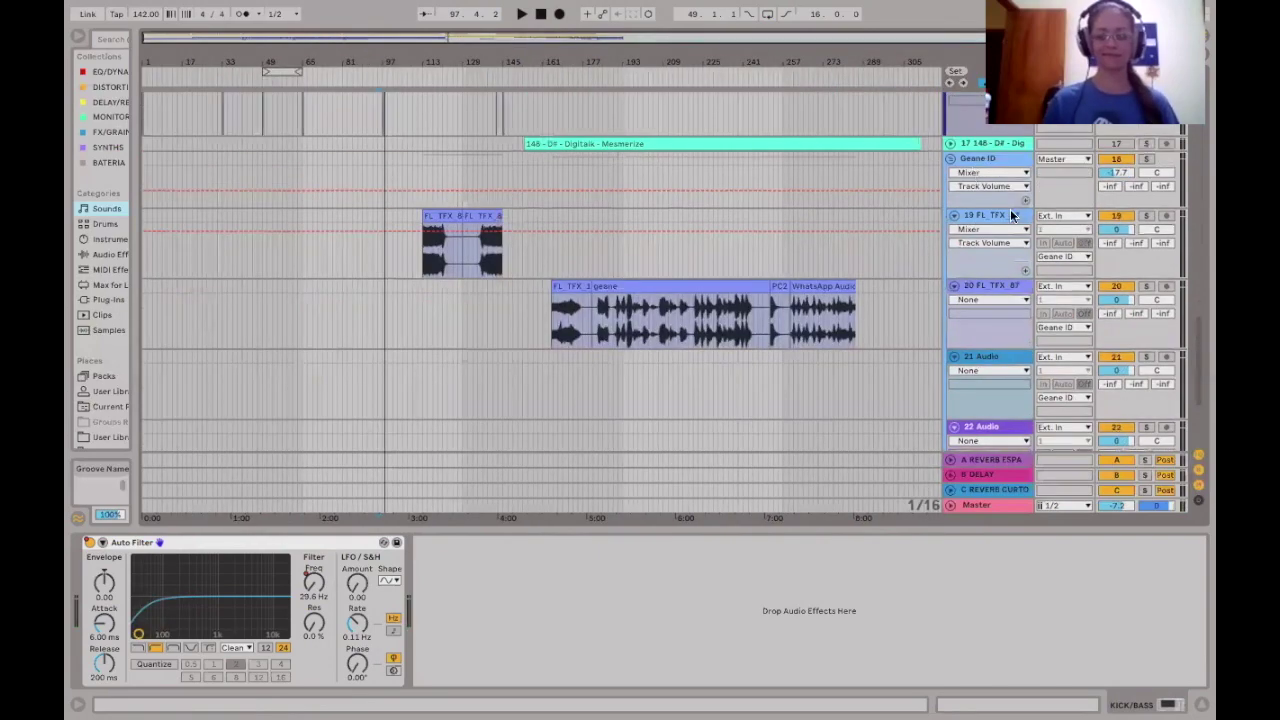
right_click(982, 160)
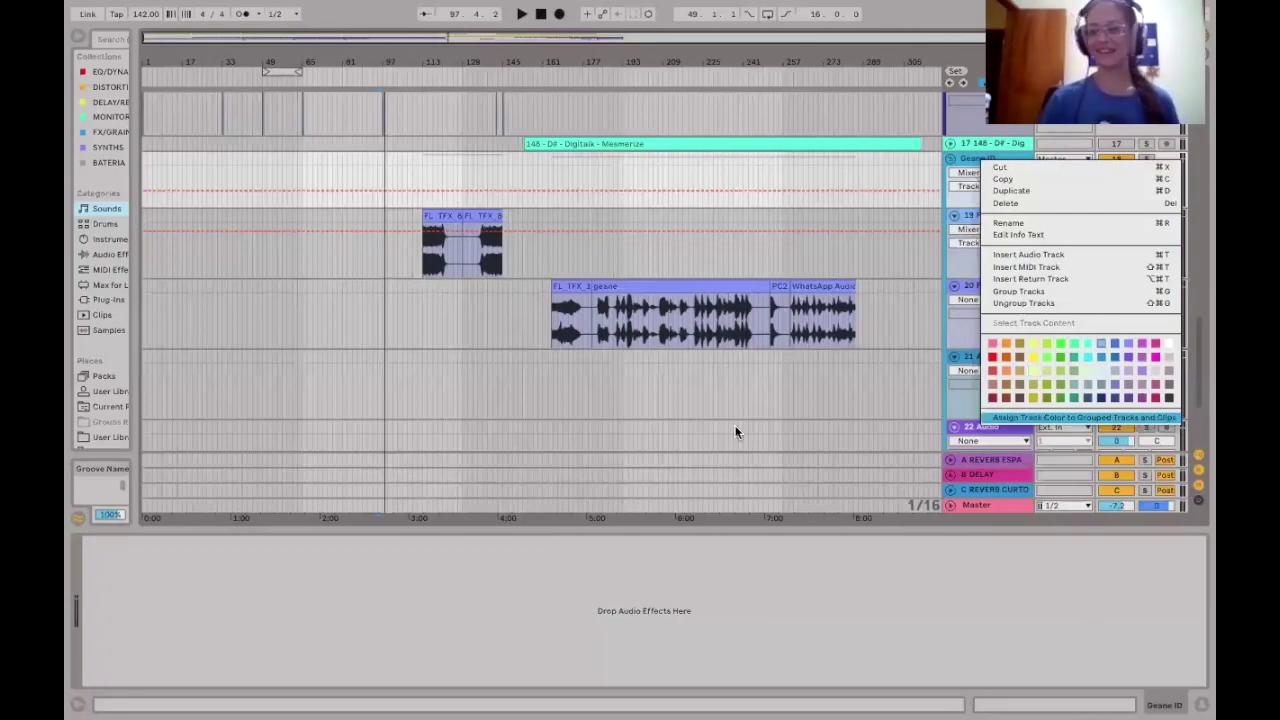
click(416, 320)
click(432, 295)
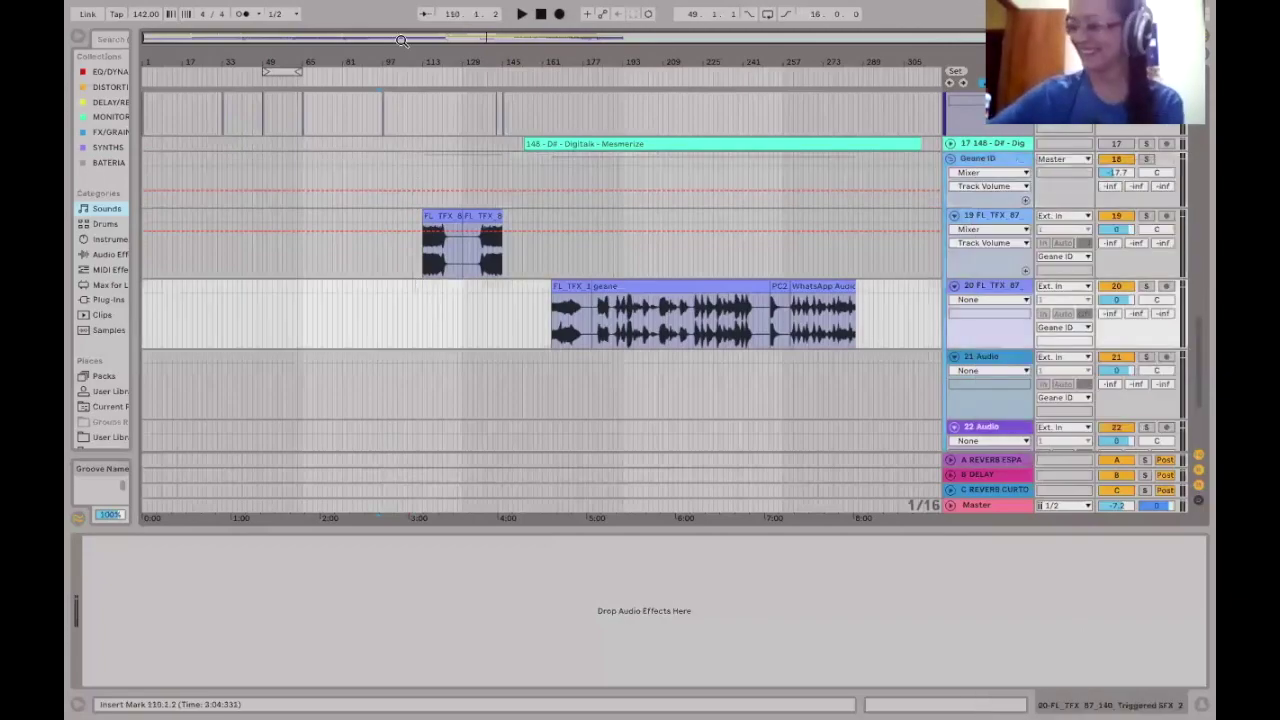
Select the first FL_TFX_87_140 Triggered SFX clip at bar 113, solo its track, and listen to the clip.
drag(418, 60, 418, 110)
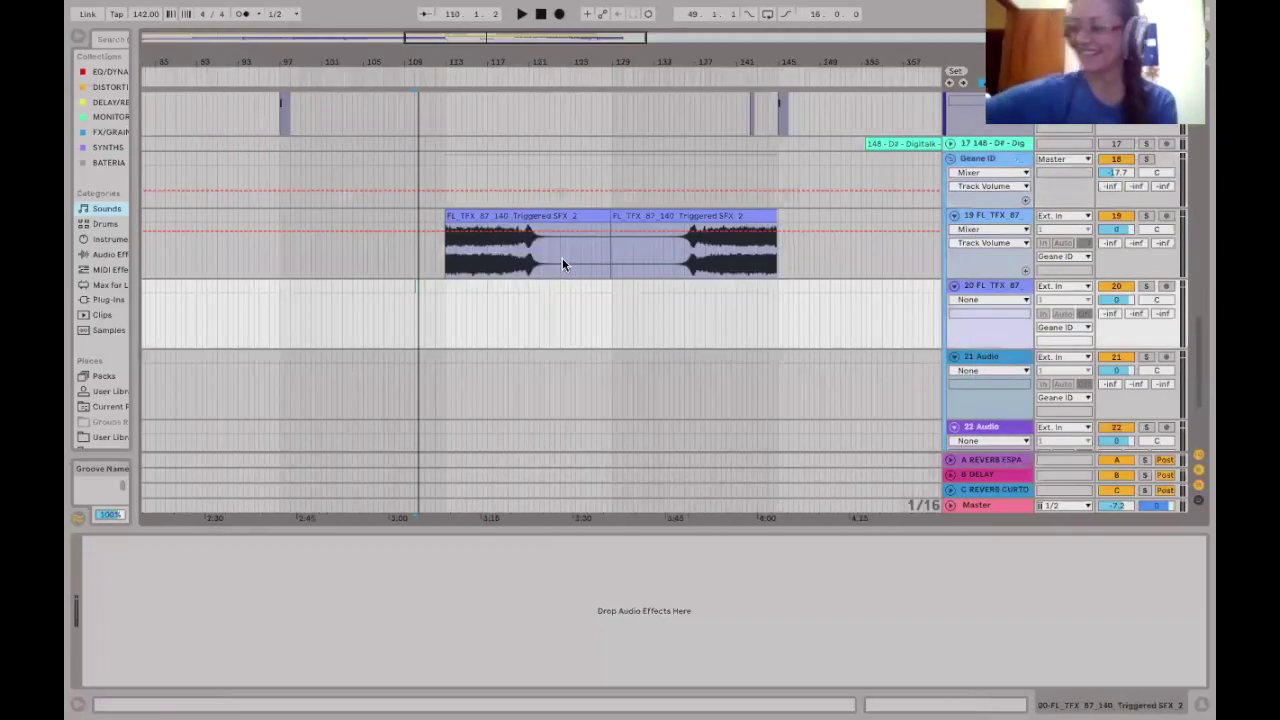
scroll(535, 209, up, 1)
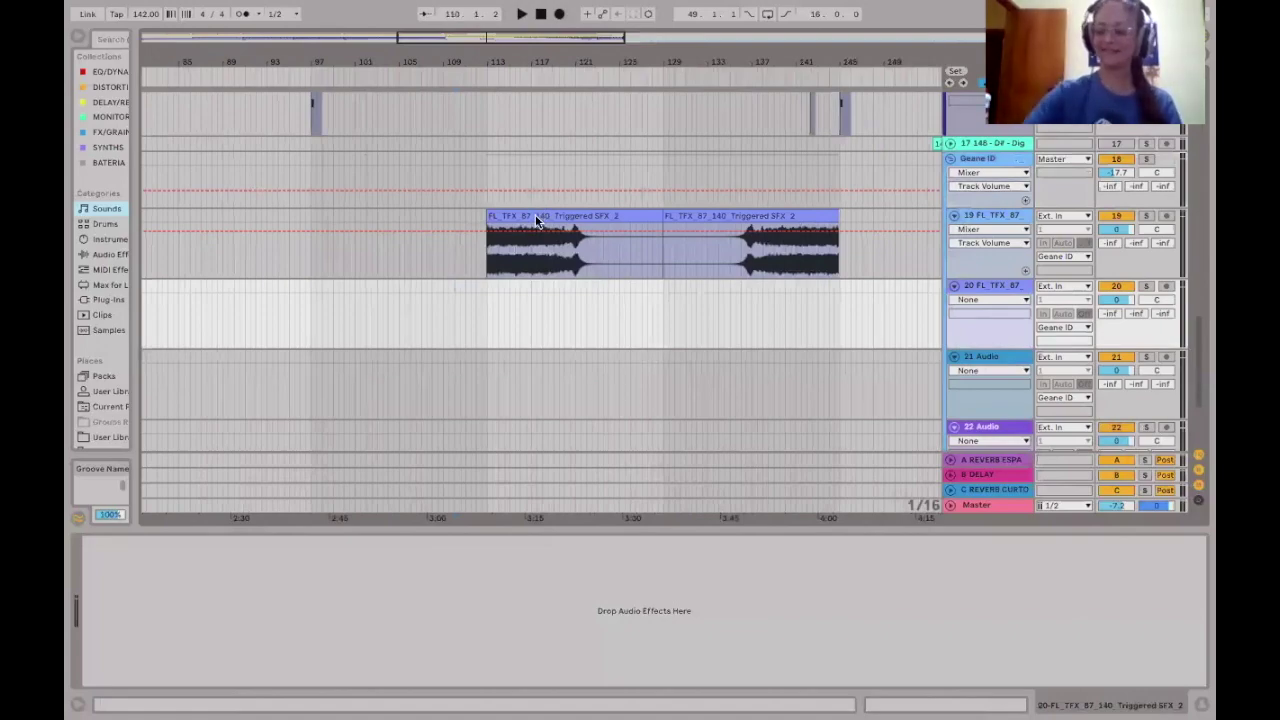
click(535, 214)
scroll(702, 95, up, 1)
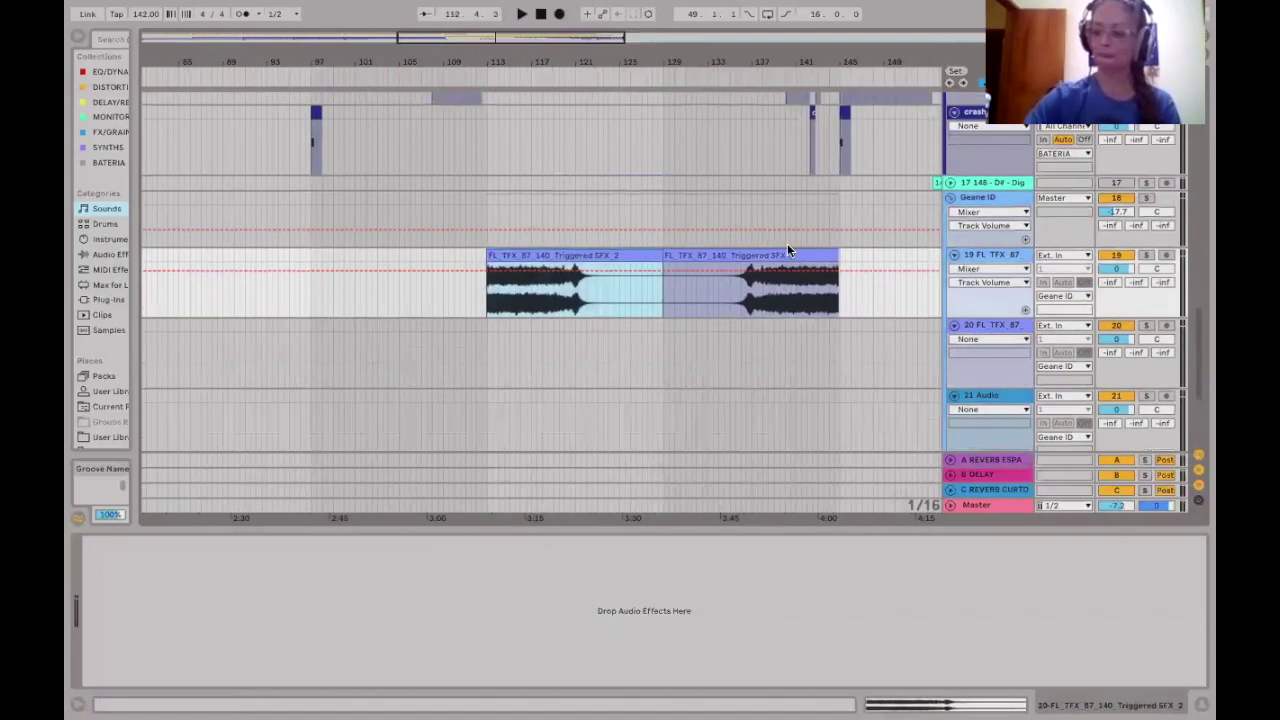
scroll(790, 240, up, 1)
scroll(720, 252, left, 3)
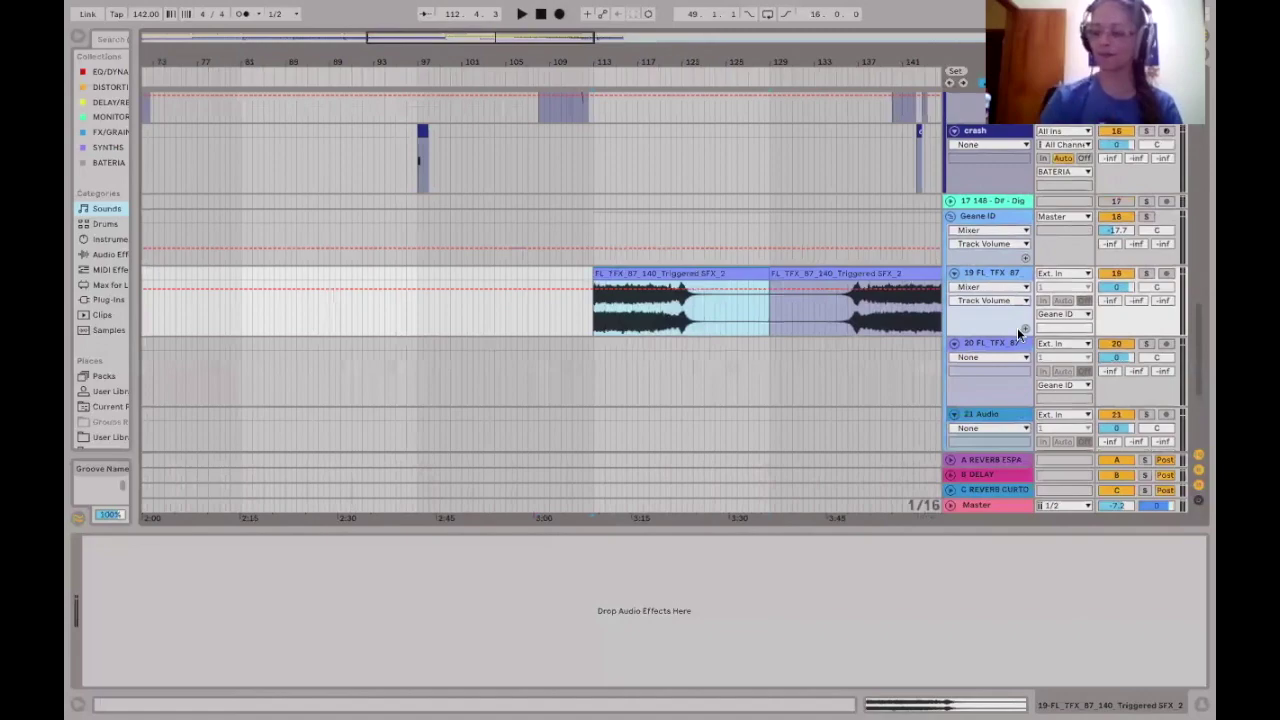
click(1146, 273)
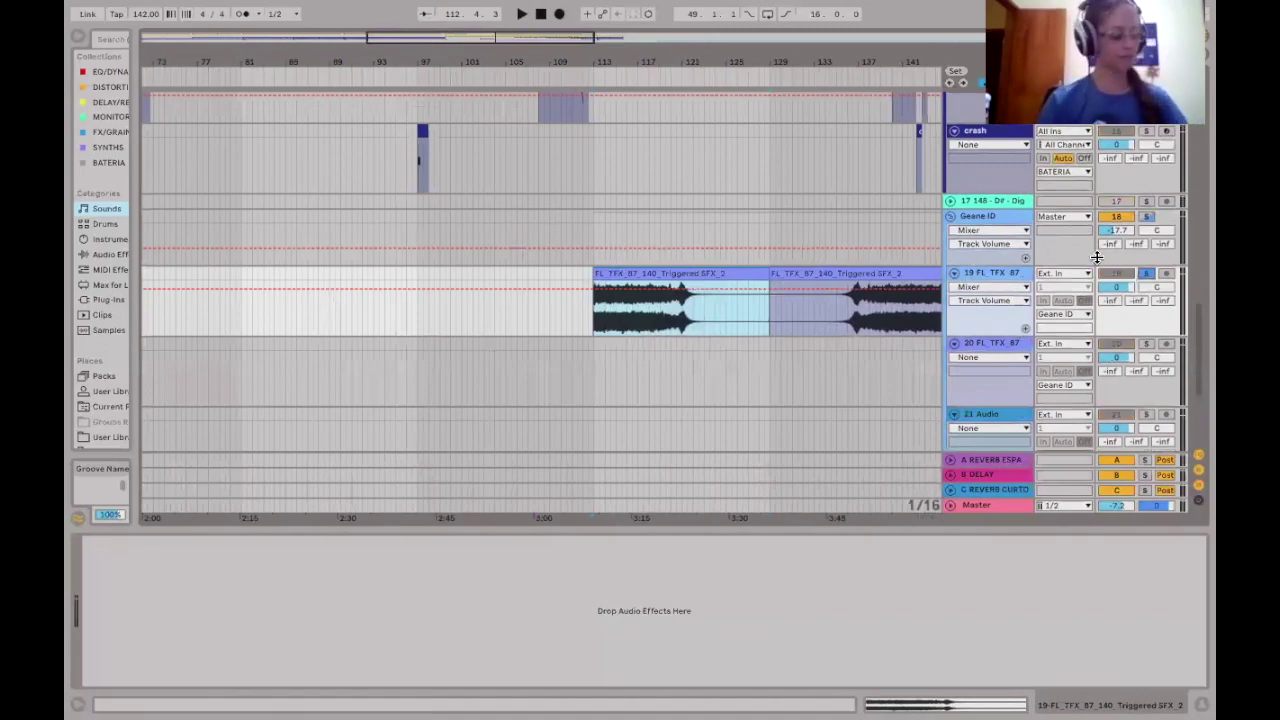
key(space)
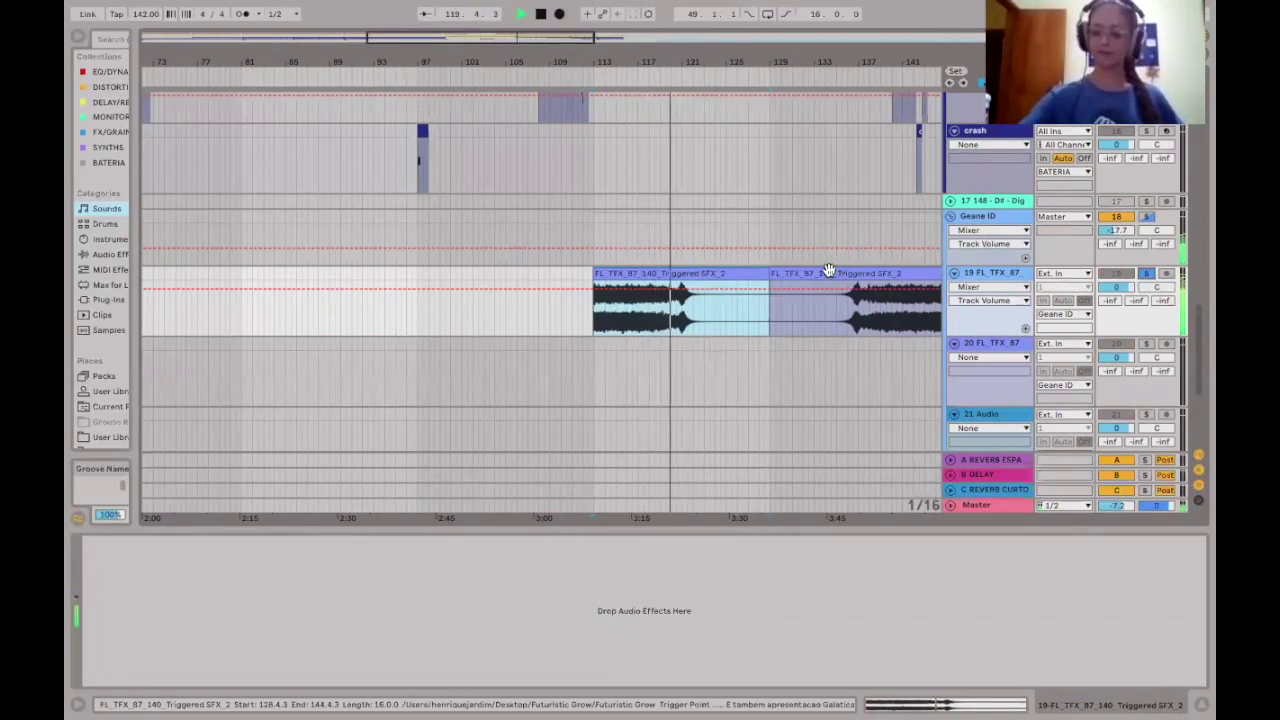
key(space)
Collapse the device view to enlarge the arrangement area, showing both Triggered SFX clips between bars 113 and 145.
scroll(777, 329, up, 2)
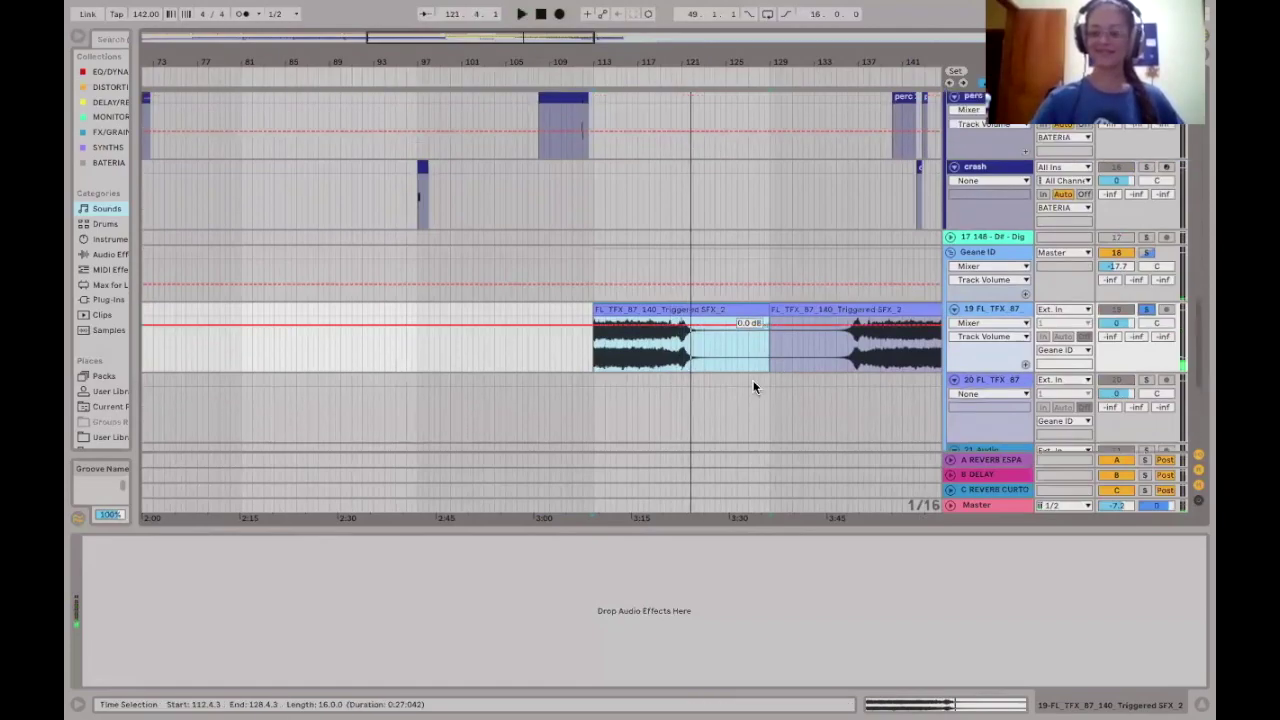
scroll(753, 380, up, 2)
drag(777, 528, 801, 655)
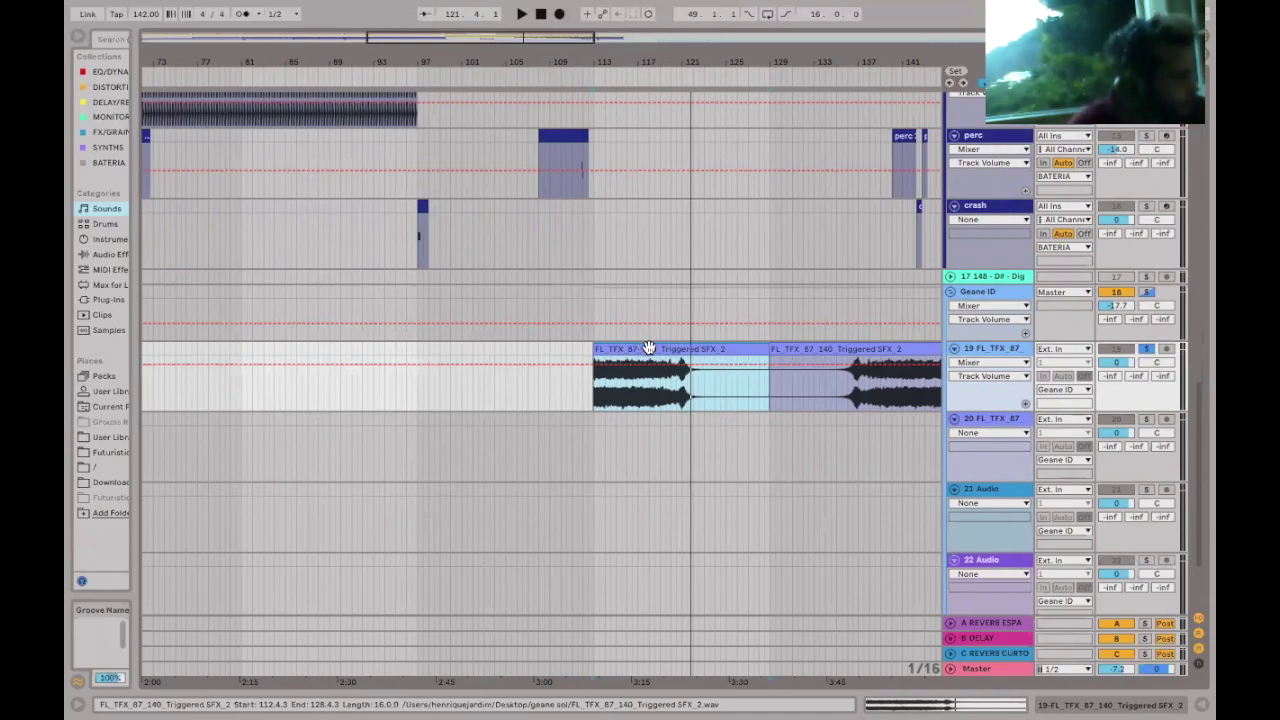
scroll(743, 360, right, 4)
scroll(743, 360, up, 1)
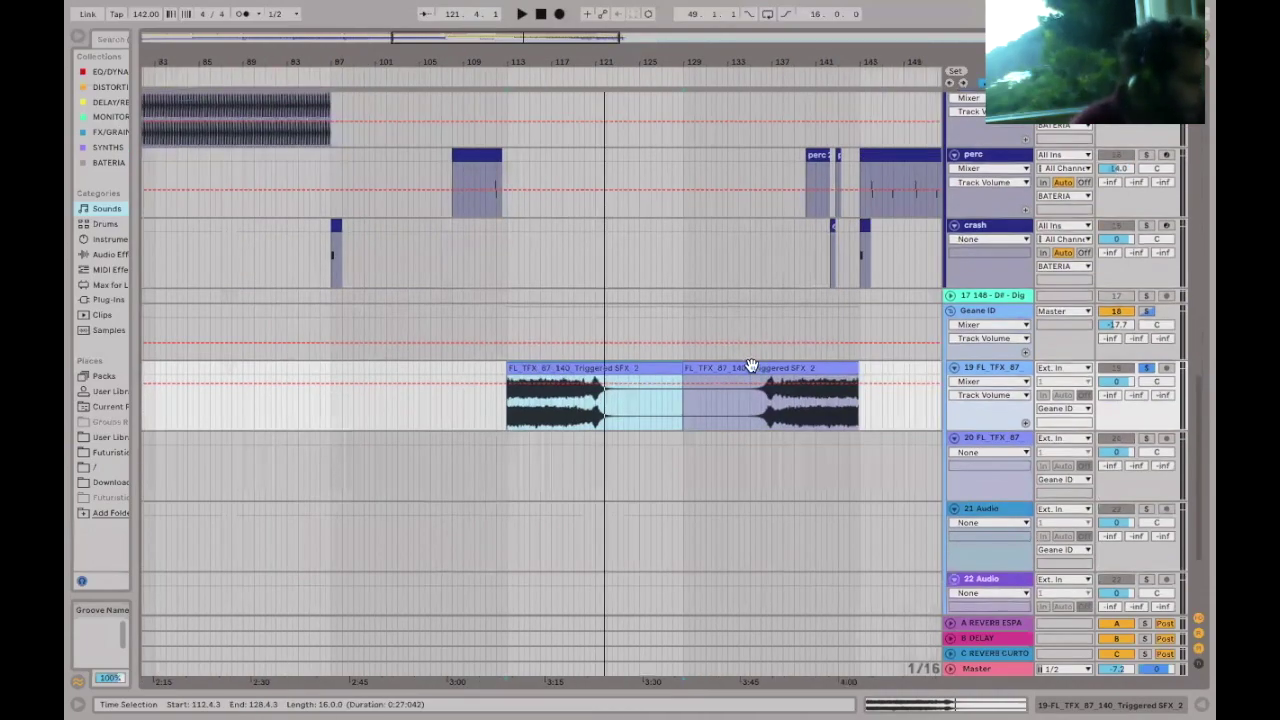
Reverse the second Triggered SFX clip at bar 129 twice to compare its forward and backward versions.
click(702, 372)
key(r)
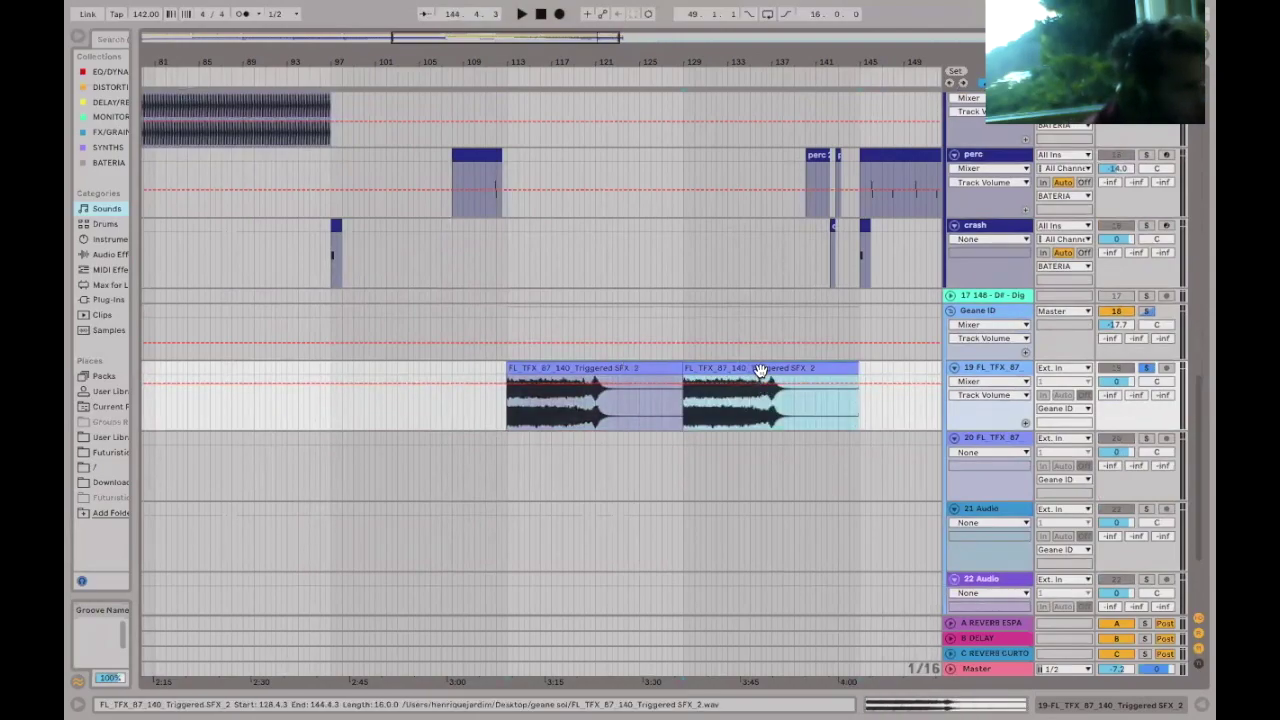
key(r)
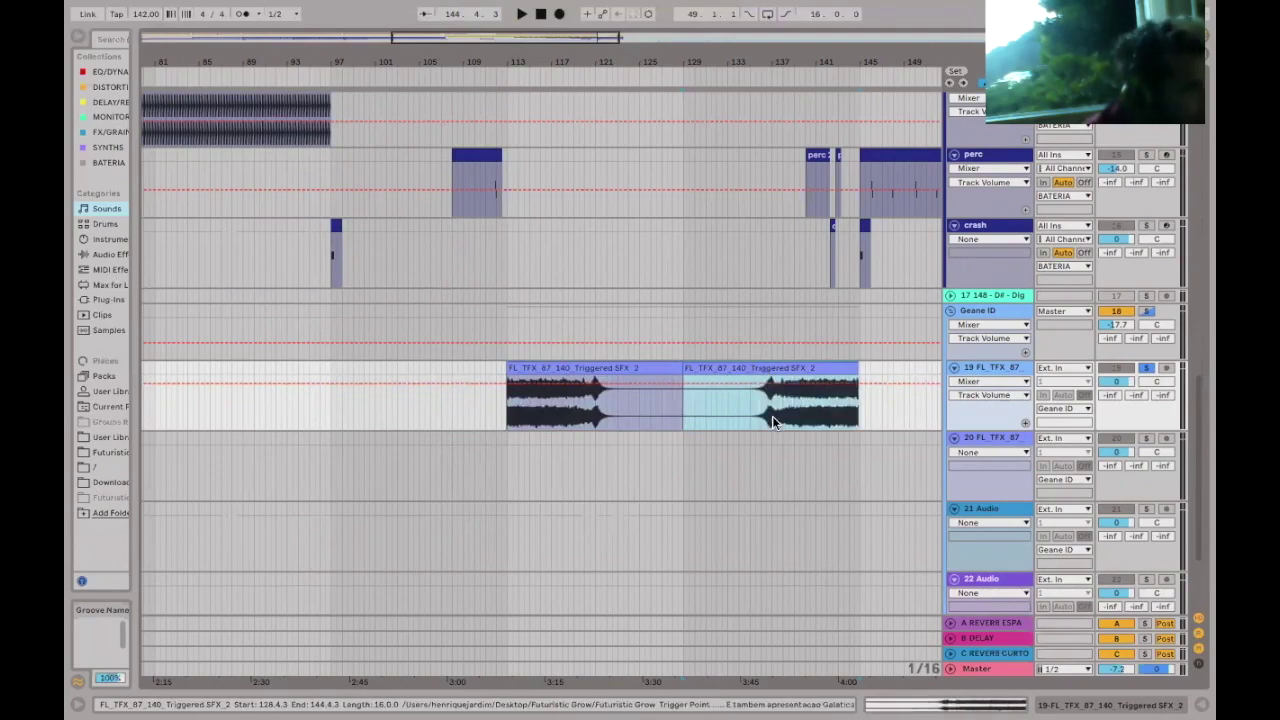
Play the reversed Triggered SFX clip from about bar 134 to hear its rising swell.
key(Left)
click(733, 367)
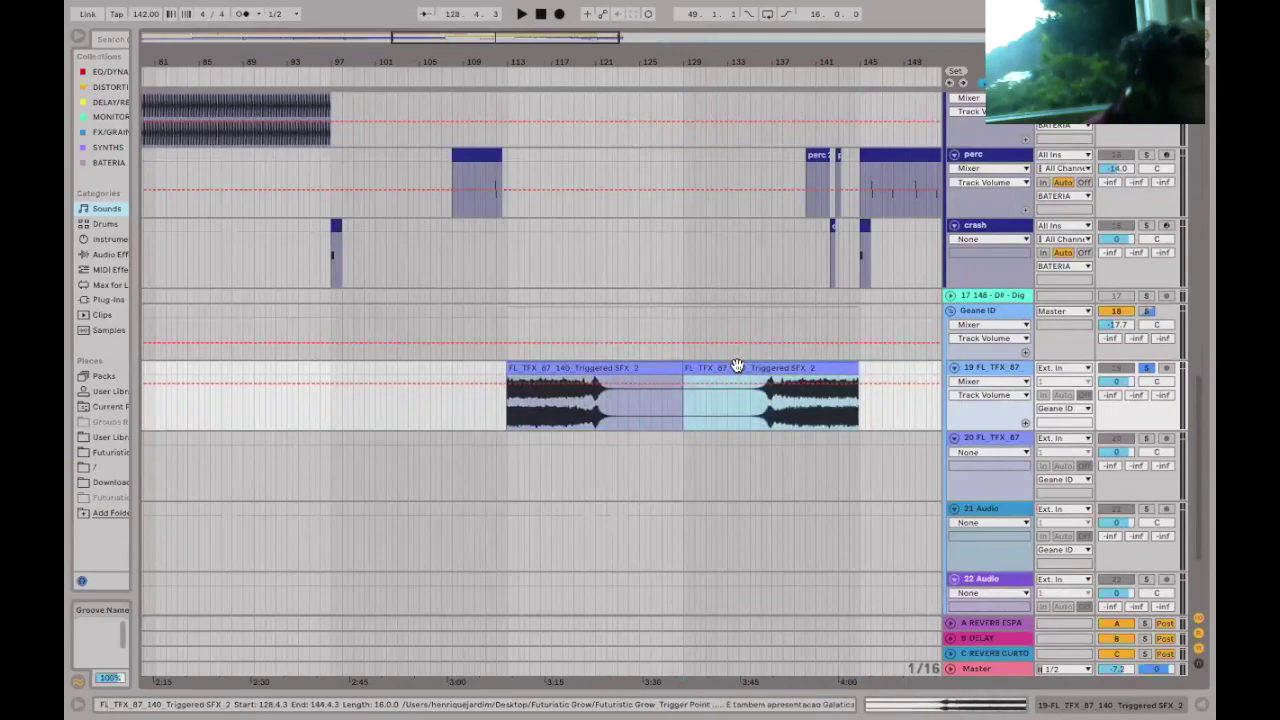
click(720, 396)
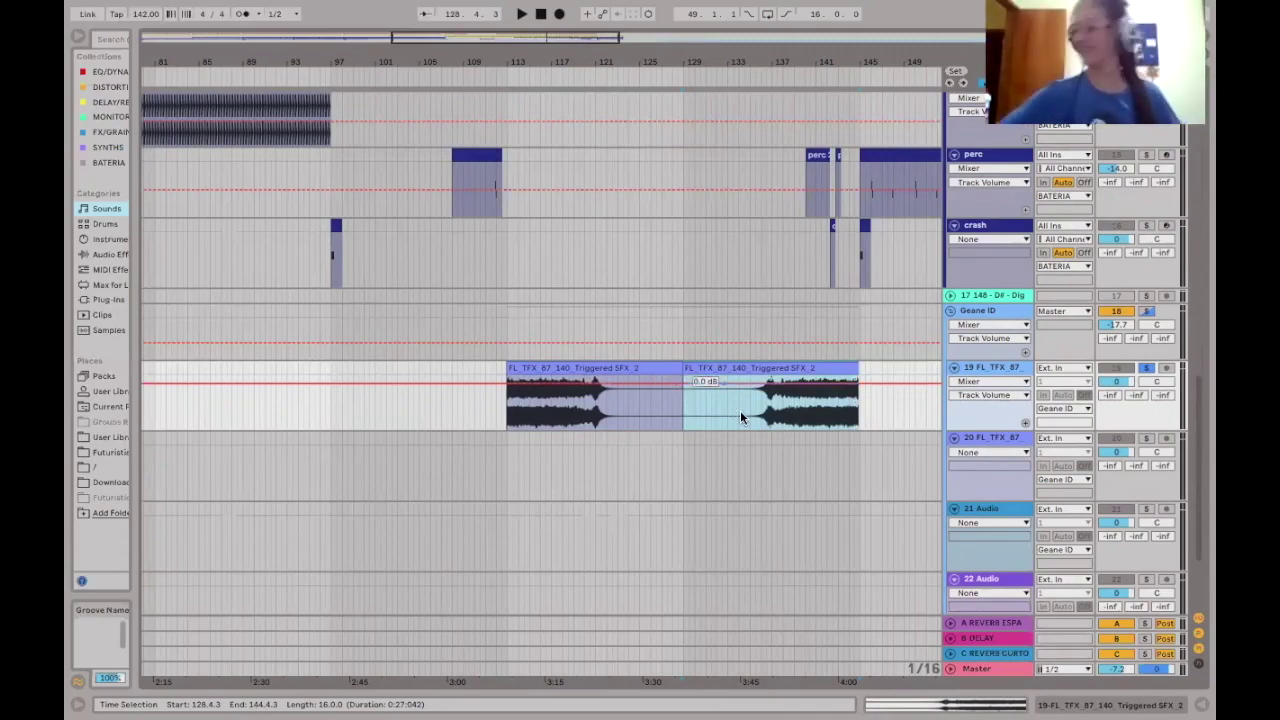
click(741, 412)
key(space)
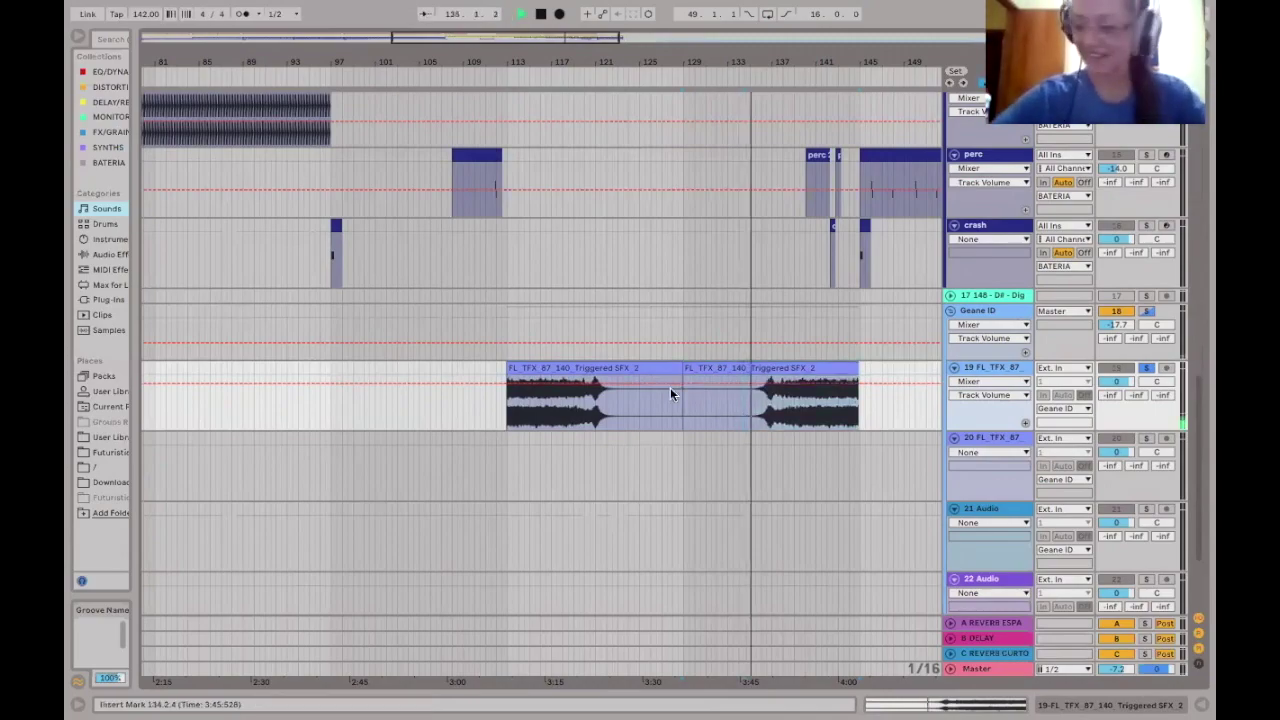
Move the forward Triggered SFX clip from bar 113 to just after the reversed clip, starting at 145.2.1.
key(Left)
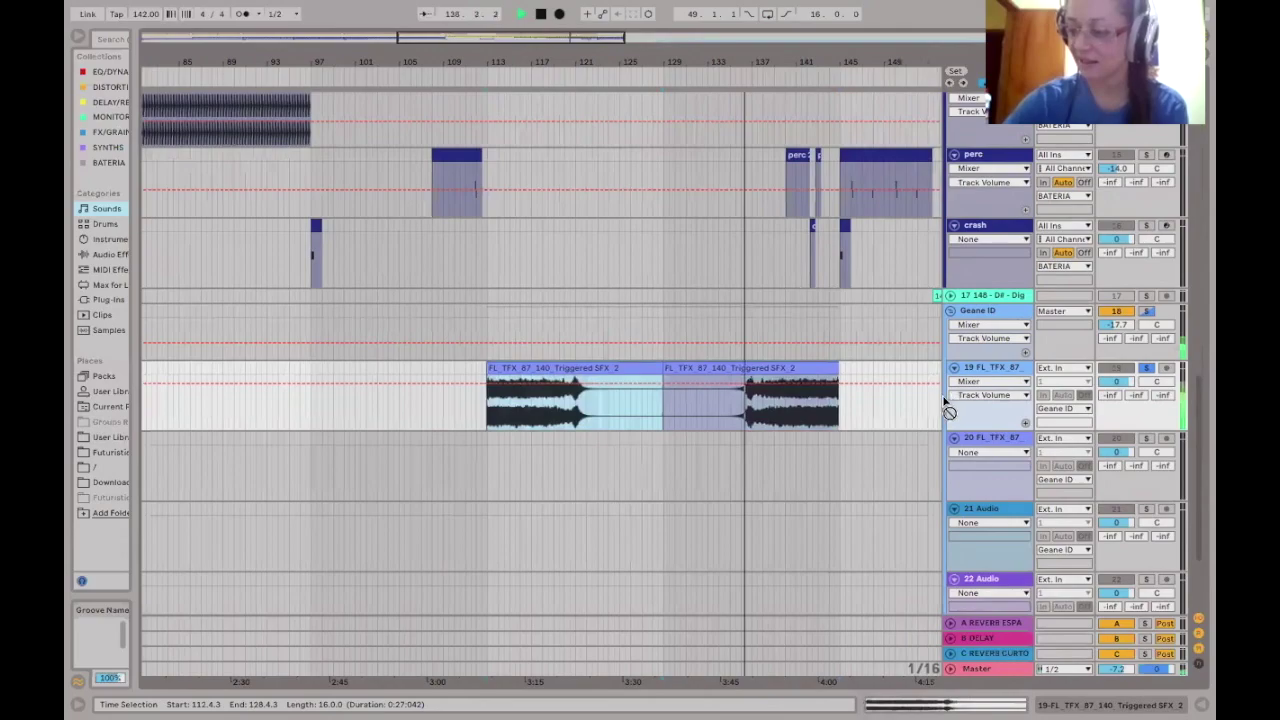
key(ctrl+z)
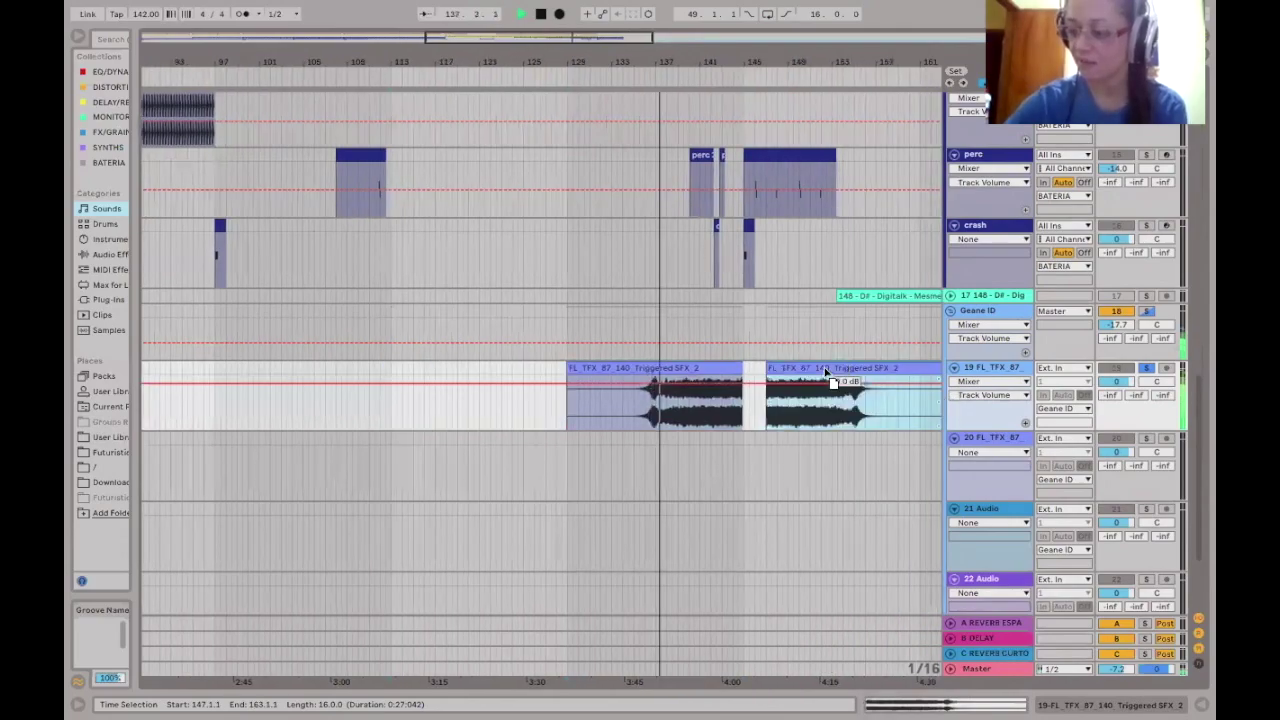
click(750, 195)
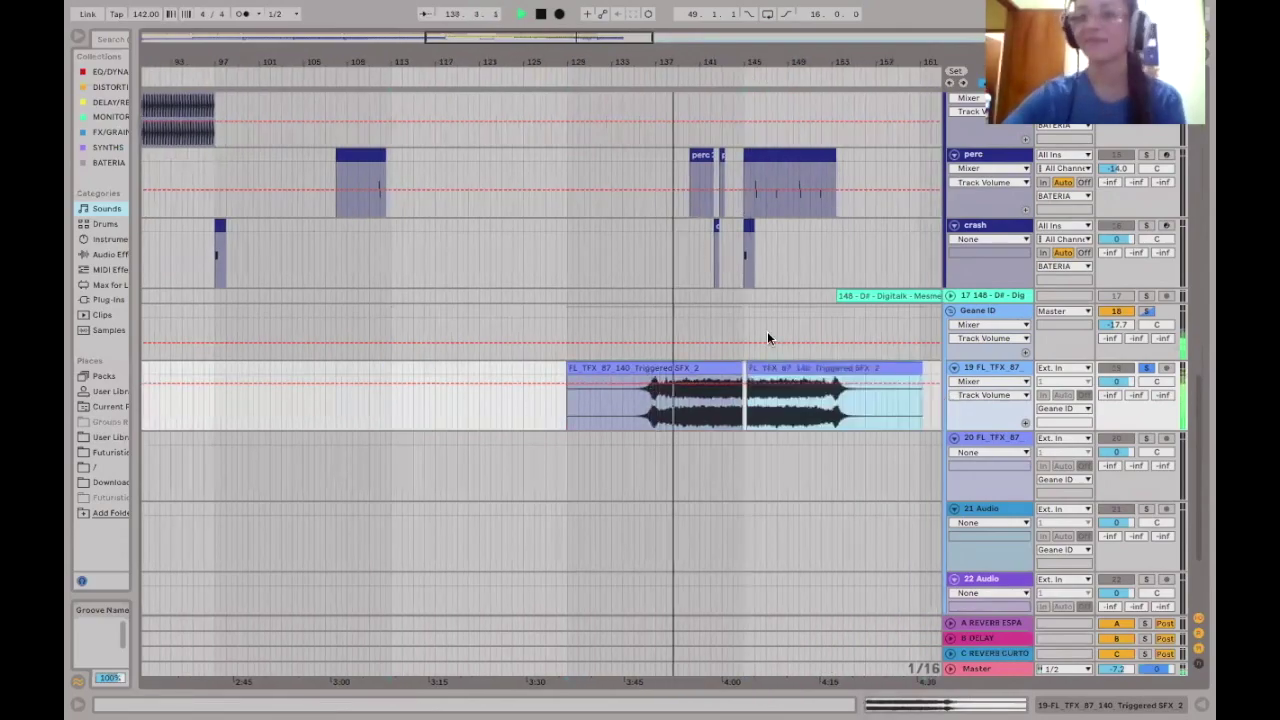
scroll(810, 120, up, 2)
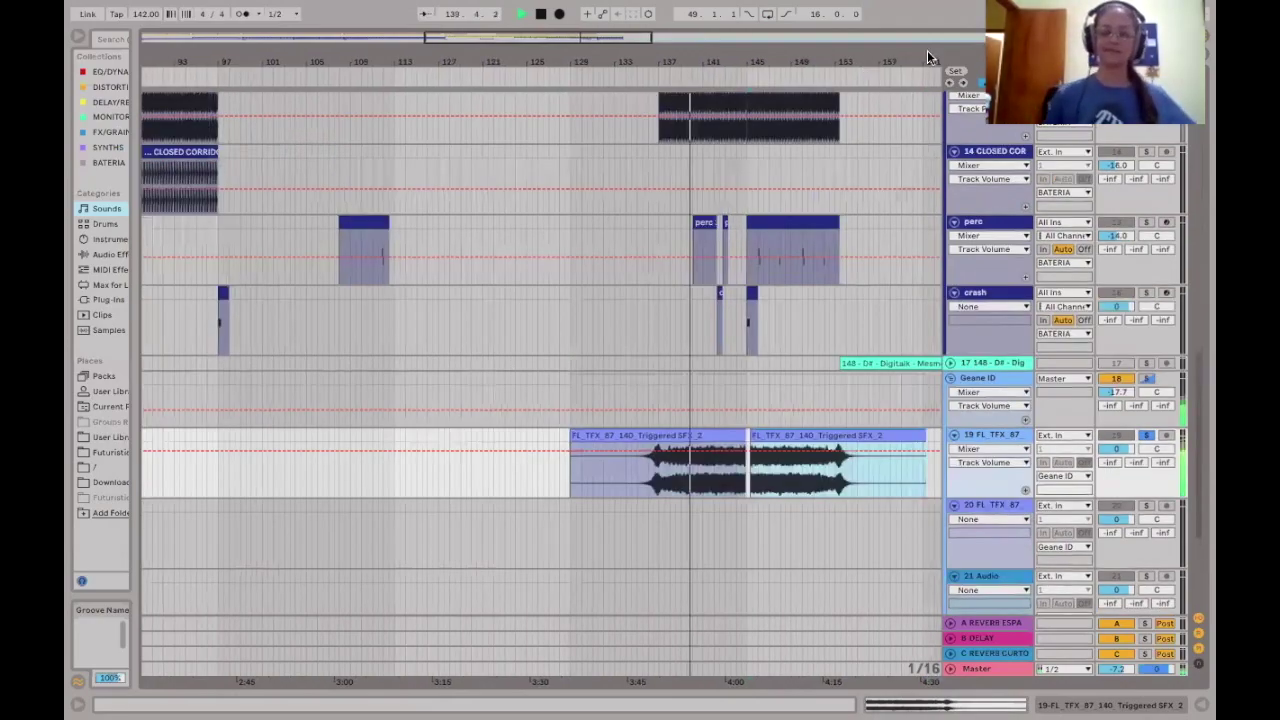
Shift the forward SFX clip to start at 144.4.4, against the reversed clip's end, and stop playback after hearing the join.
key(z)
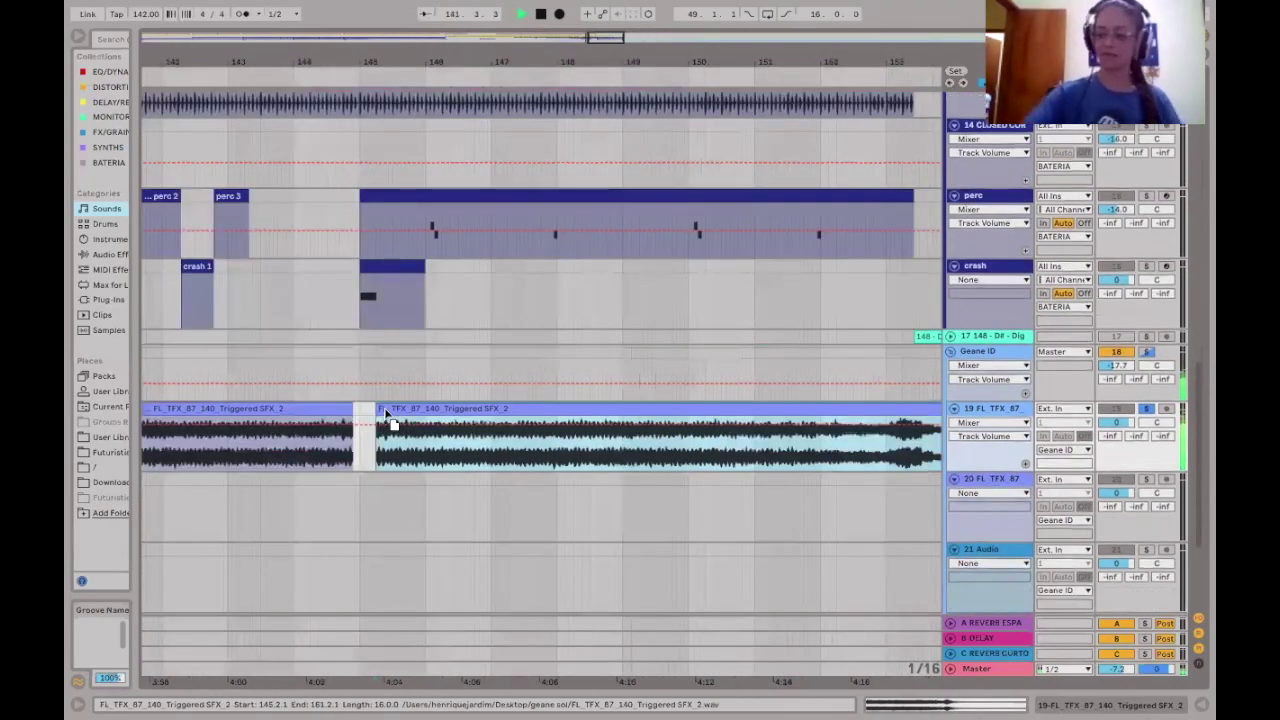
click(384, 413)
drag(384, 413, 350, 408)
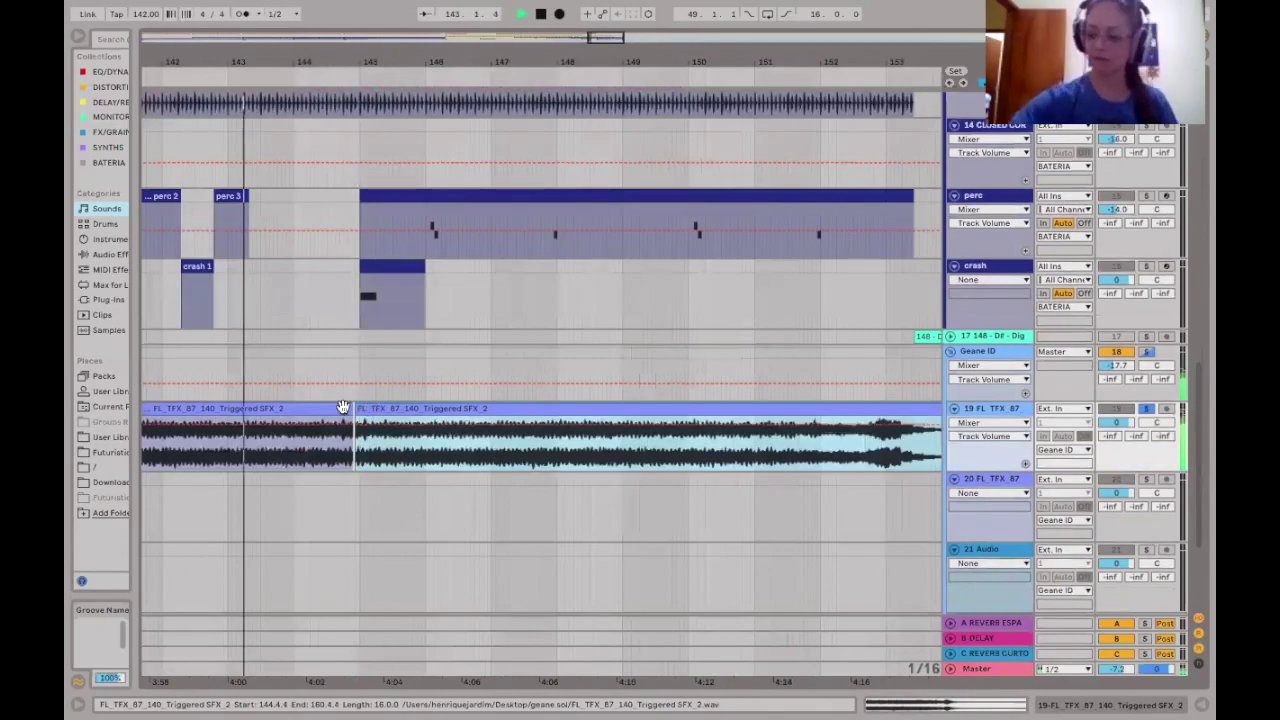
click(341, 412)
click(362, 440)
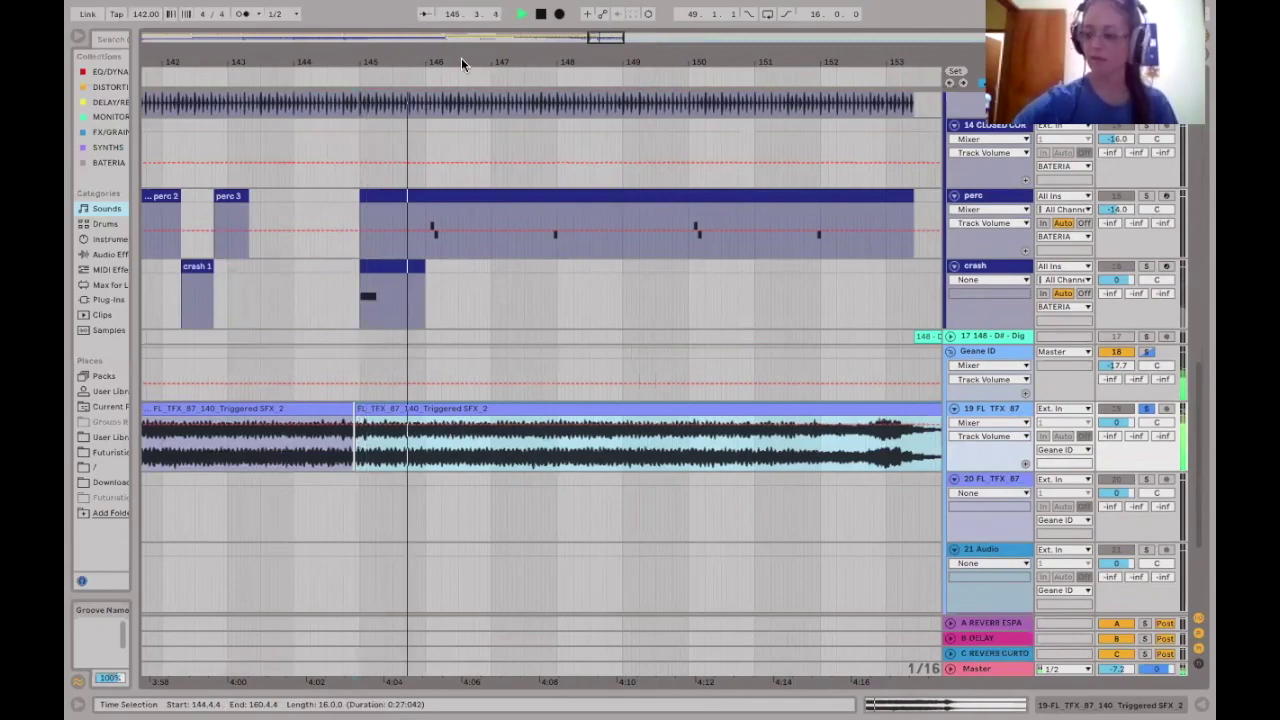
key(space)
scroll(428, 106, down, 5)
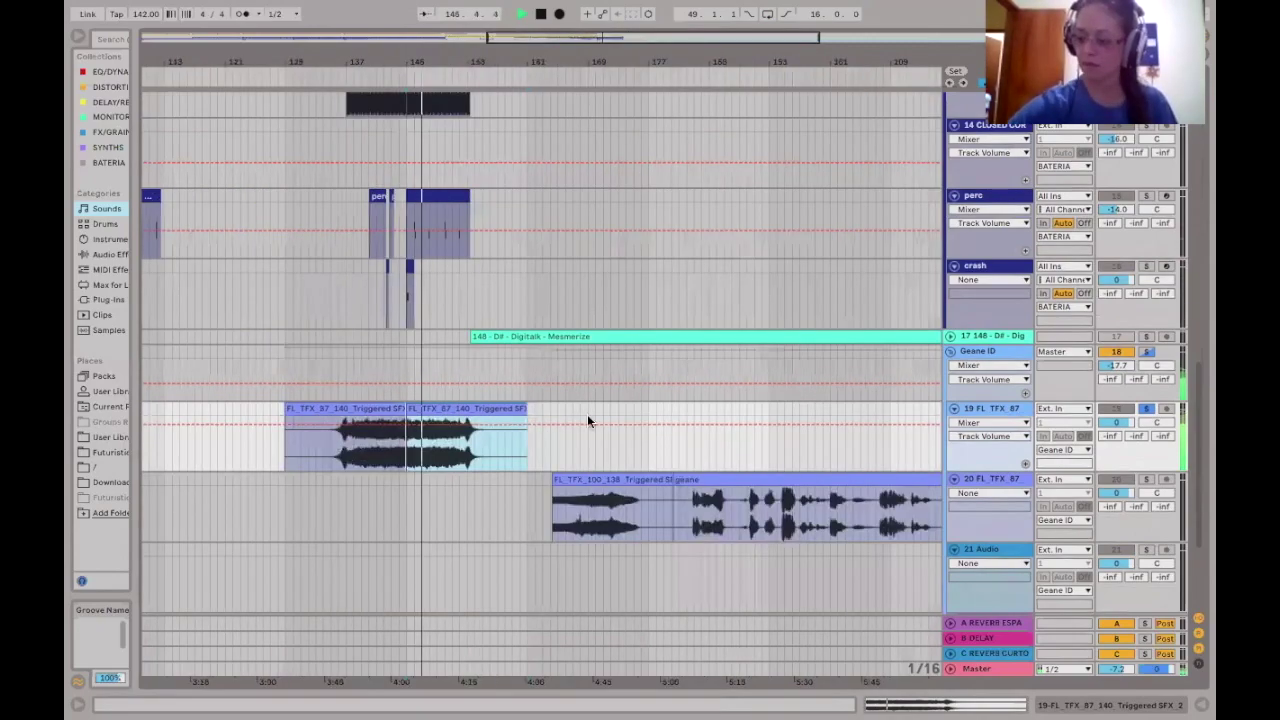
scroll(588, 420, left, 3)
scroll(588, 420, down, 1)
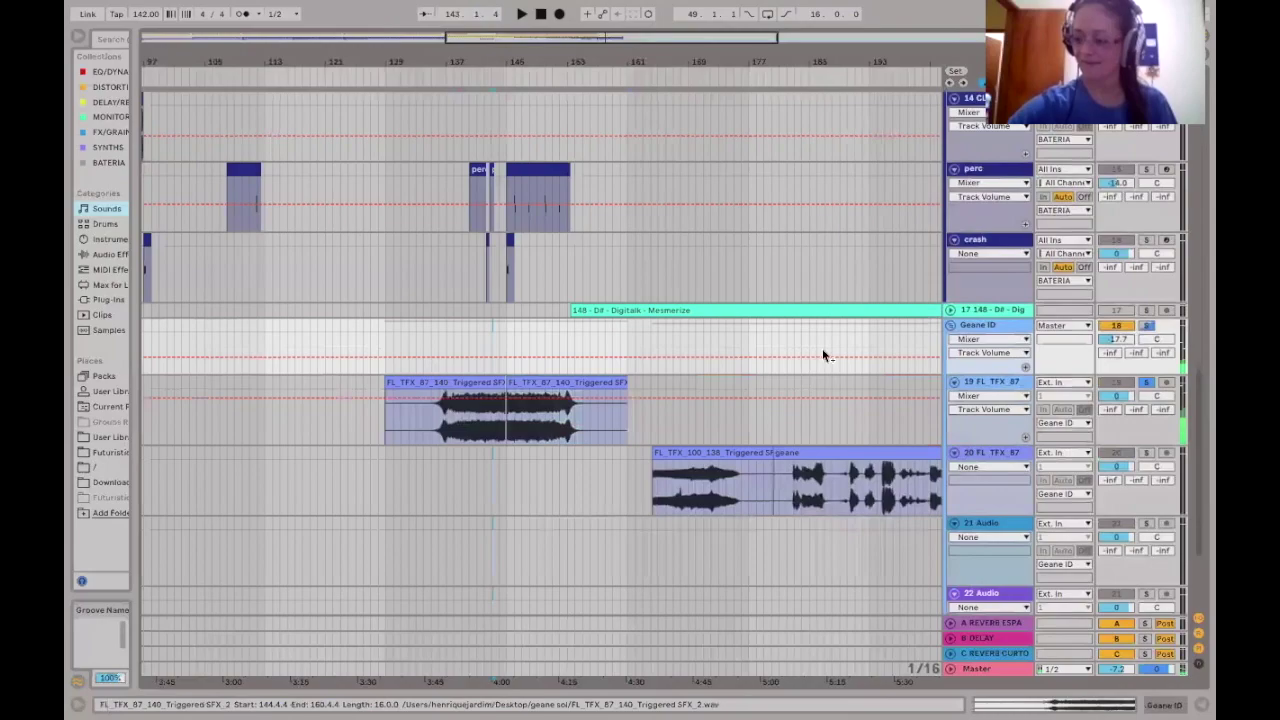
Move both joined Triggered SFX clips together to start at 81.2.4, so they meet around the crash at bar 97.
scroll(823, 355, left, 10)
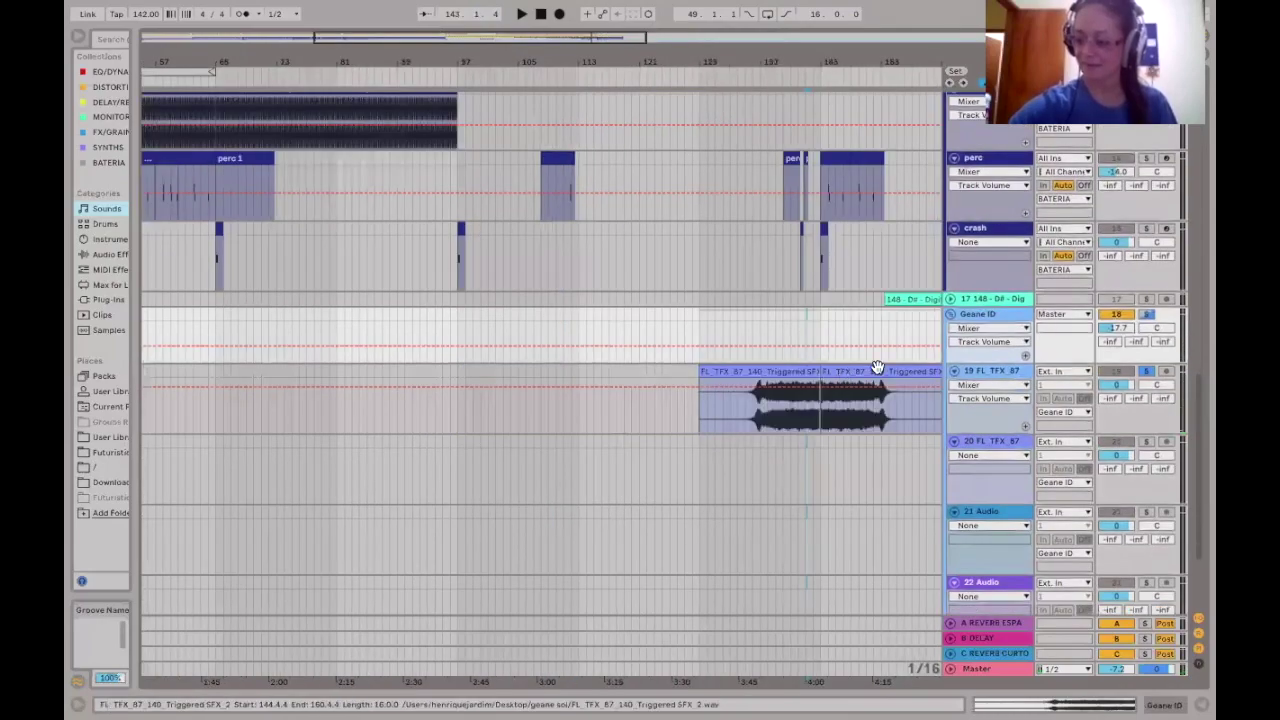
click(853, 370)
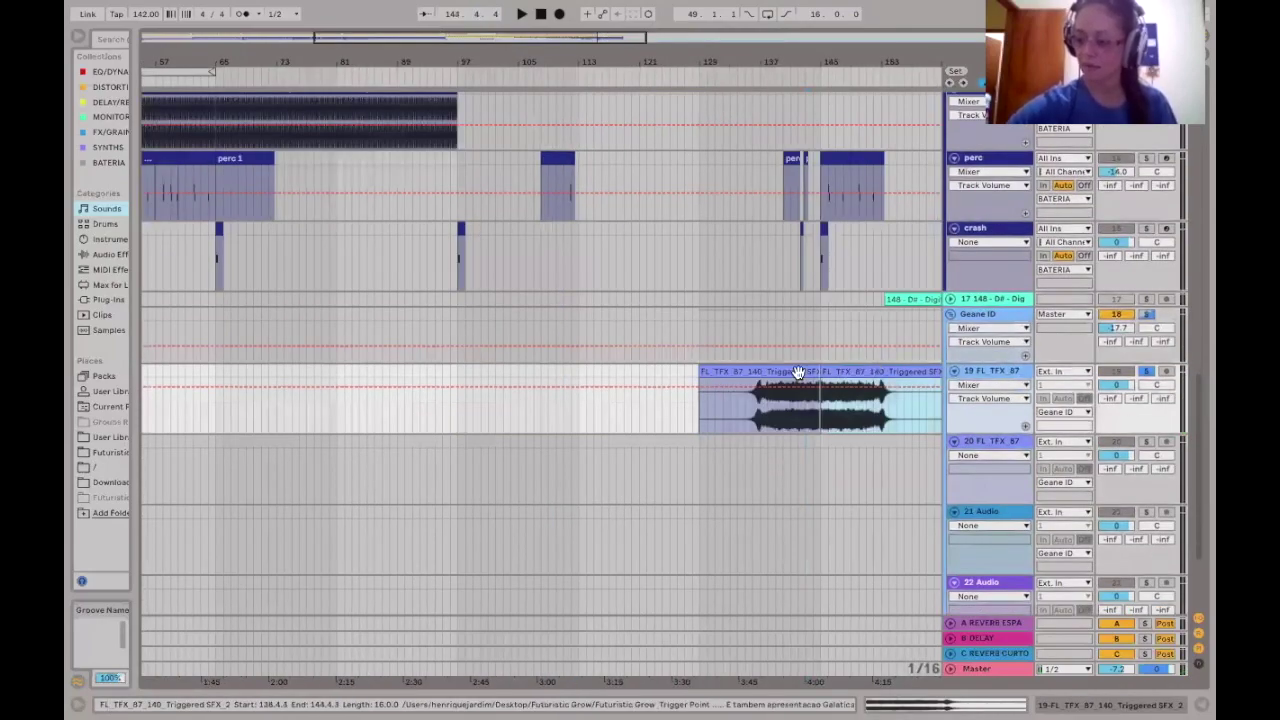
scroll(768, 300, up, 15)
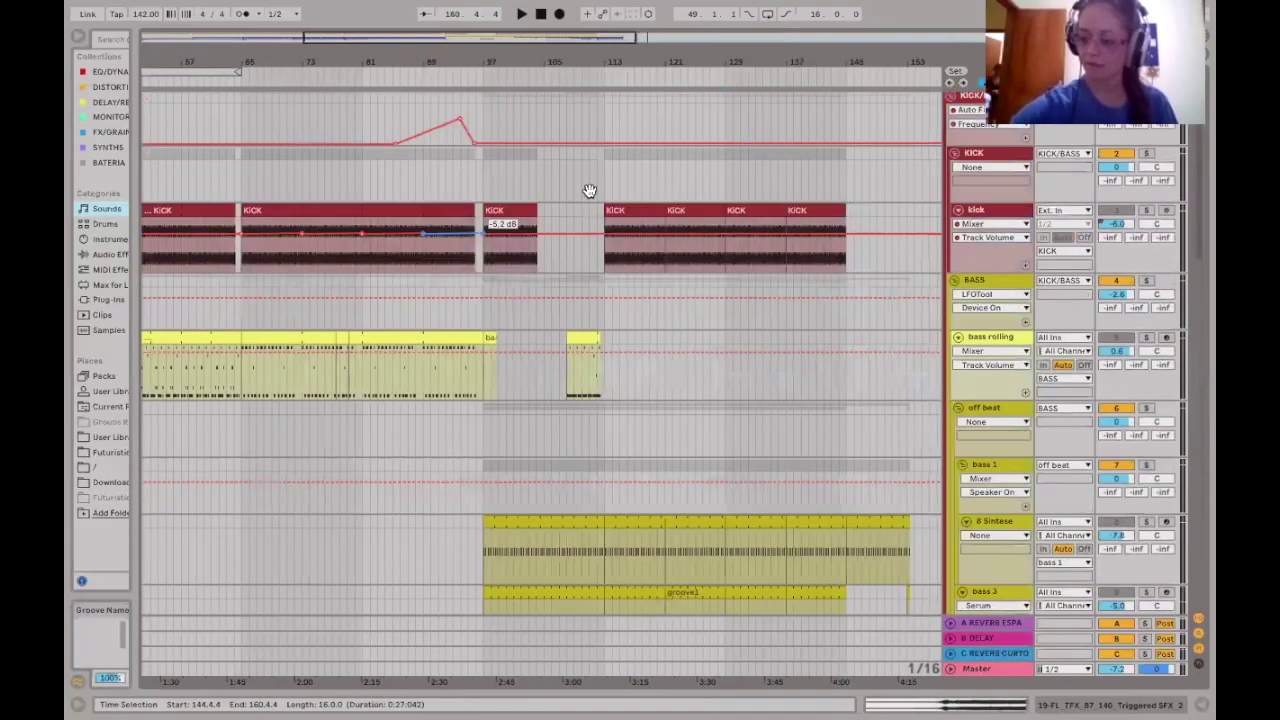
scroll(620, 192, left, 5)
scroll(640, 380, down, 5)
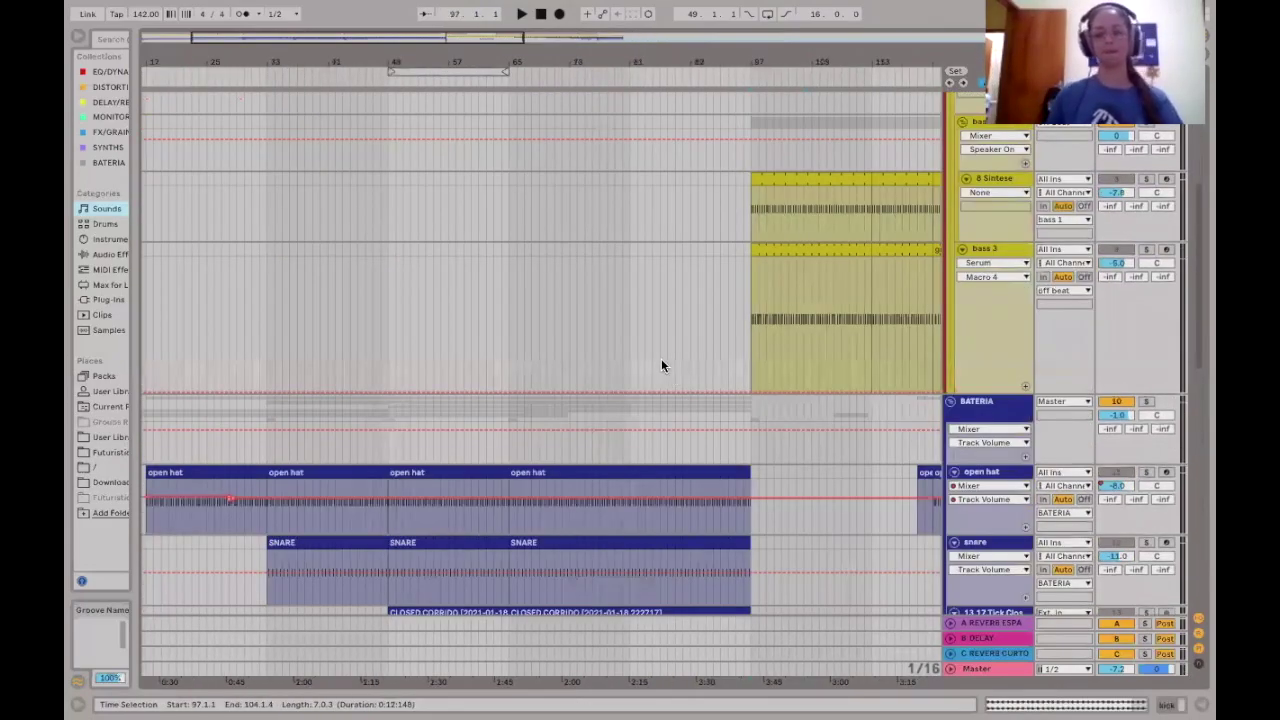
scroll(662, 358, down, 6)
scroll(800, 356, right, 5)
drag(849, 355, 346, 370)
scroll(679, 432, left, 3)
scroll(679, 432, up, 1)
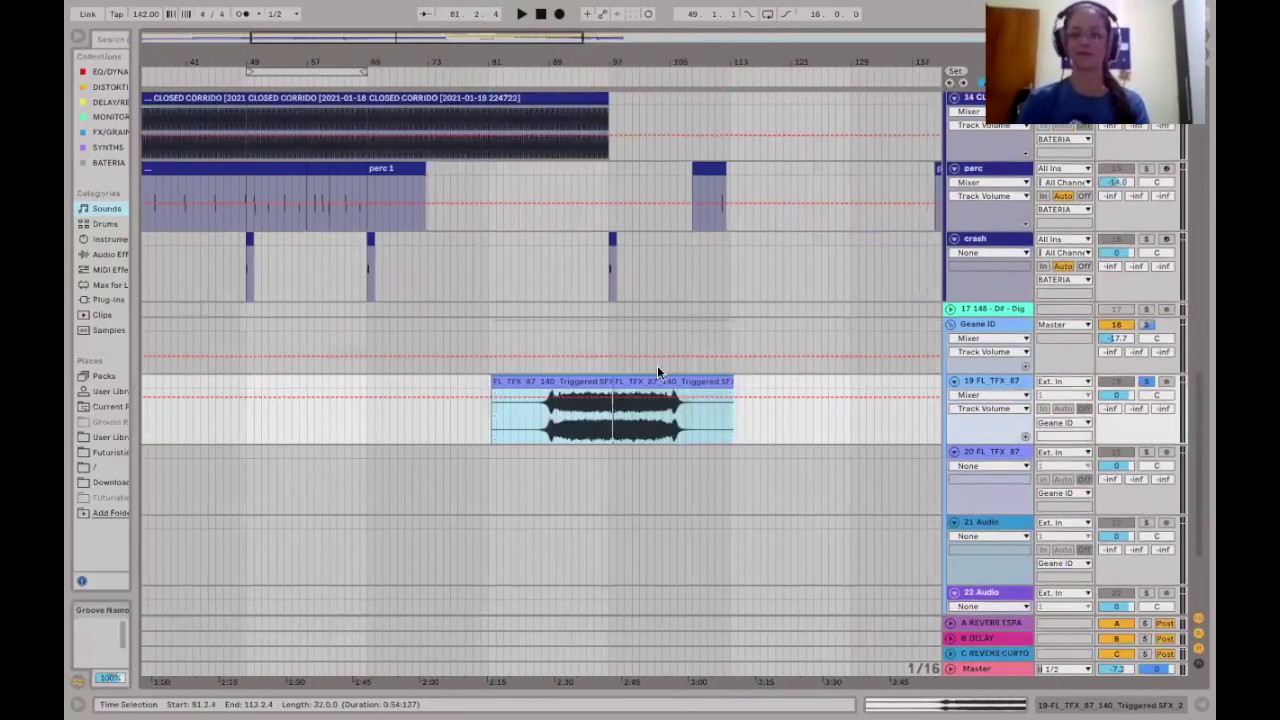
Open the sample waveform of the forward SFX clip, followed by that of the reversed clip.
click(639, 420)
double_click(639, 439)
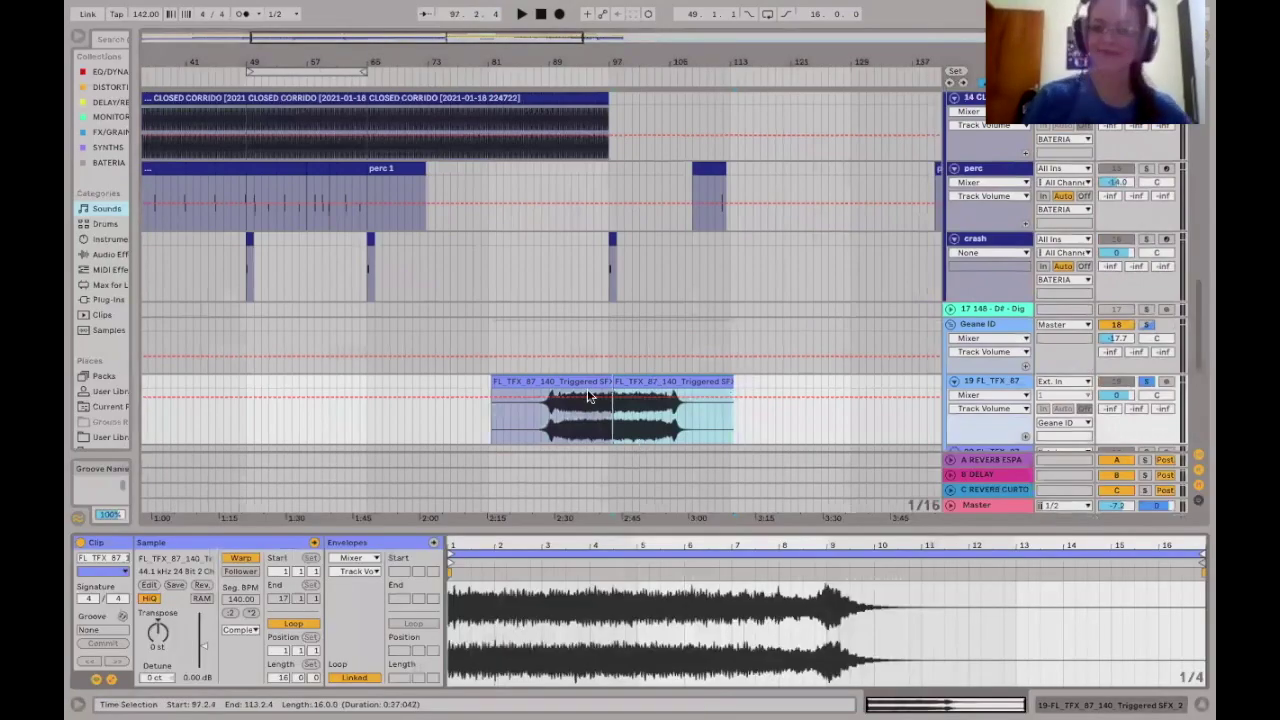
click(587, 385)
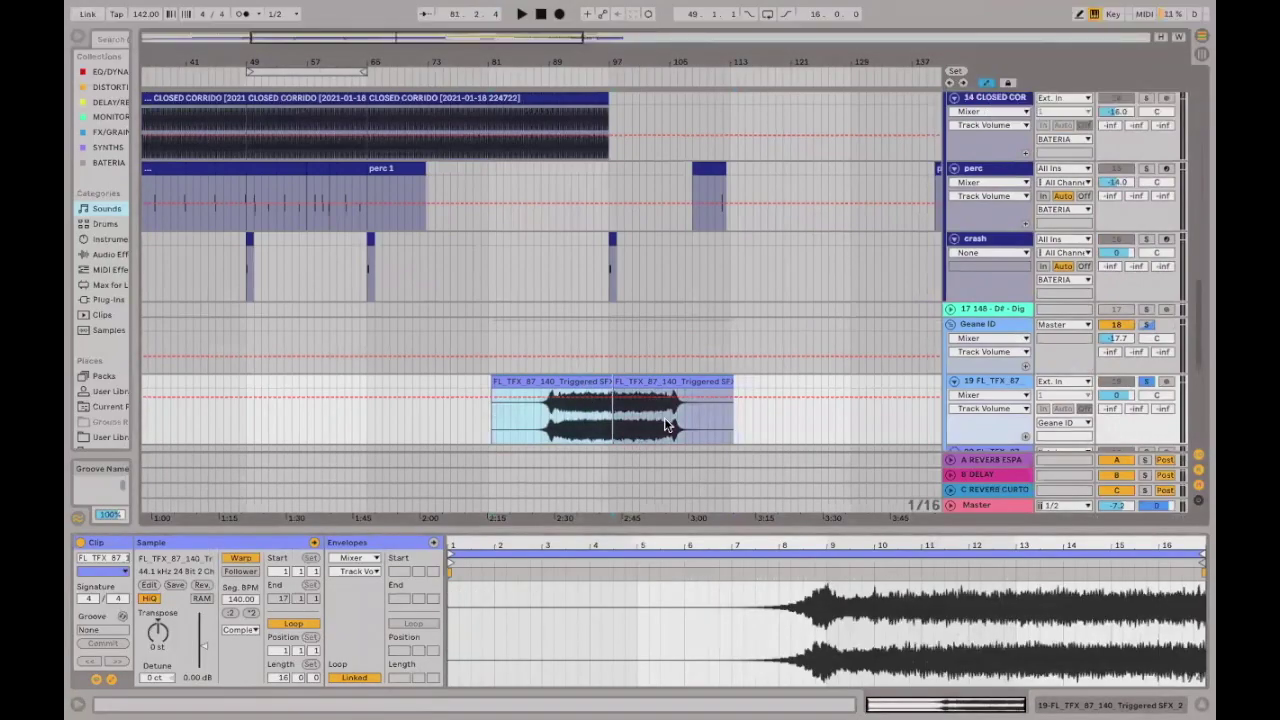
Locate where the off-beat bass enters and select the 8 Sintese clip at bar 97.
scroll(736, 305, up, 5)
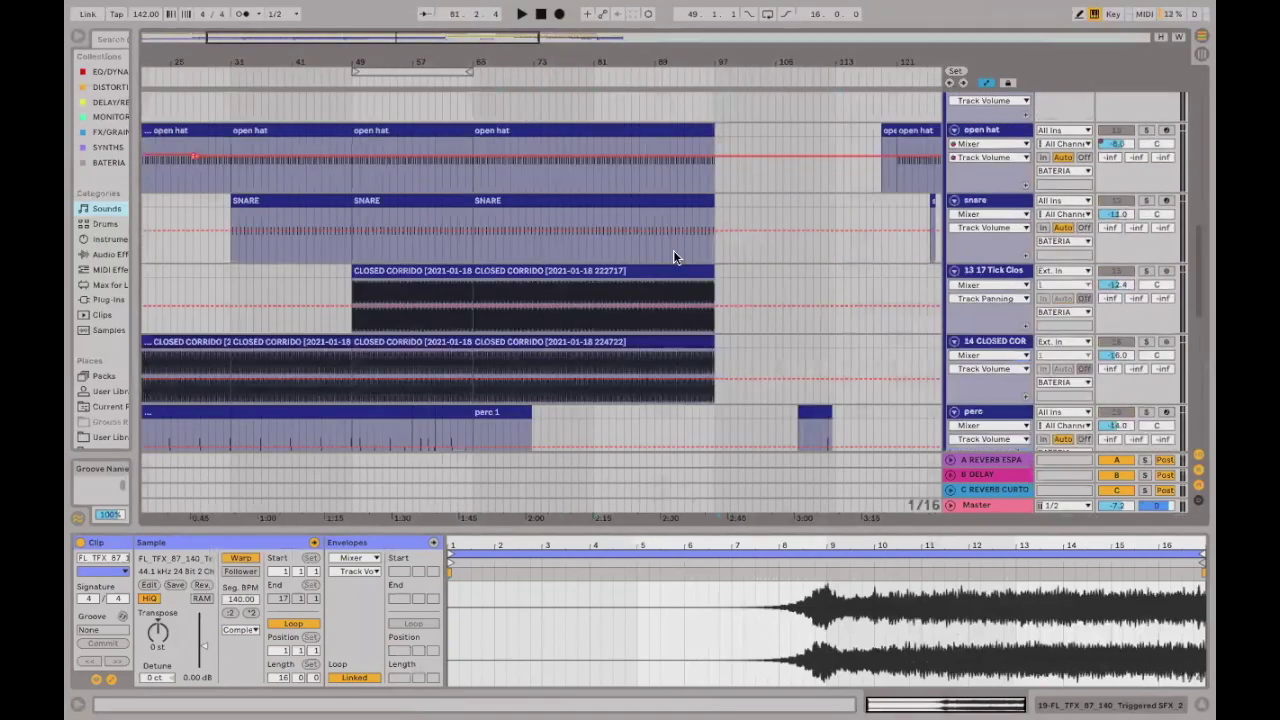
scroll(676, 270, up, 5)
scroll(680, 289, up, 4)
scroll(680, 289, left, 2)
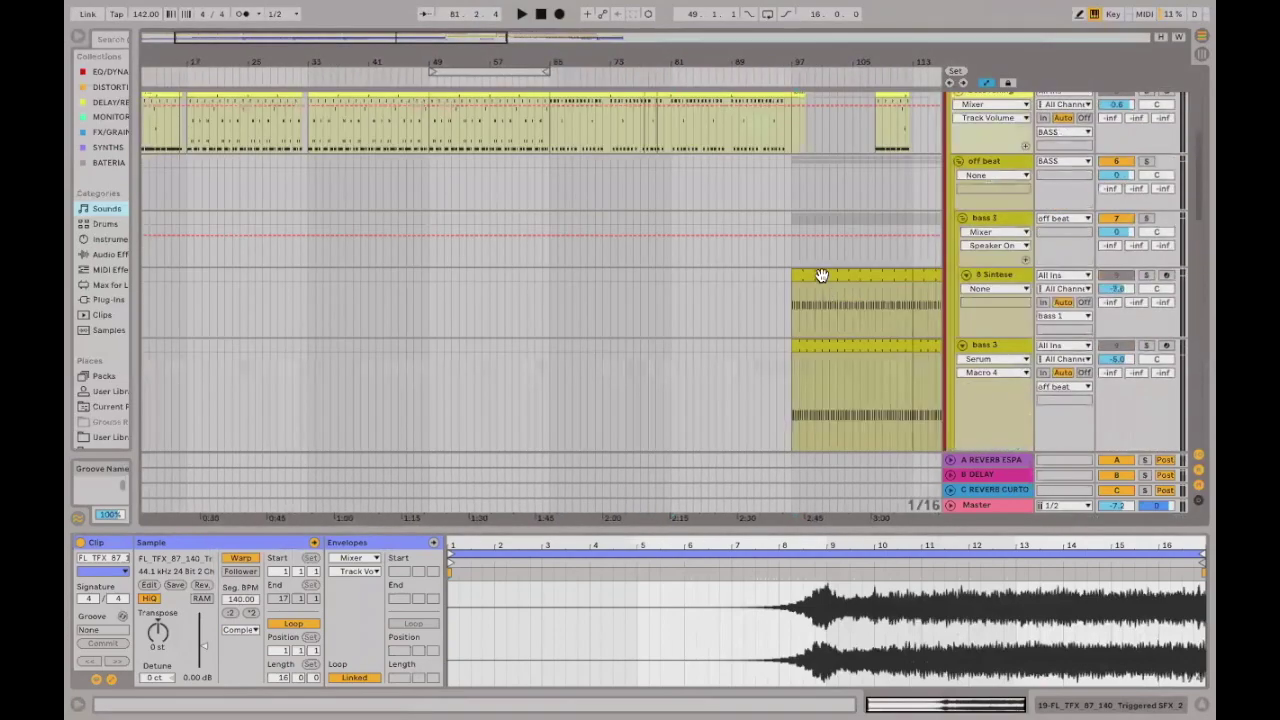
click(820, 275)
Move the pair of Triggered SFX clips earlier on their track, starting at 66.1.2.
scroll(786, 291, down, 5)
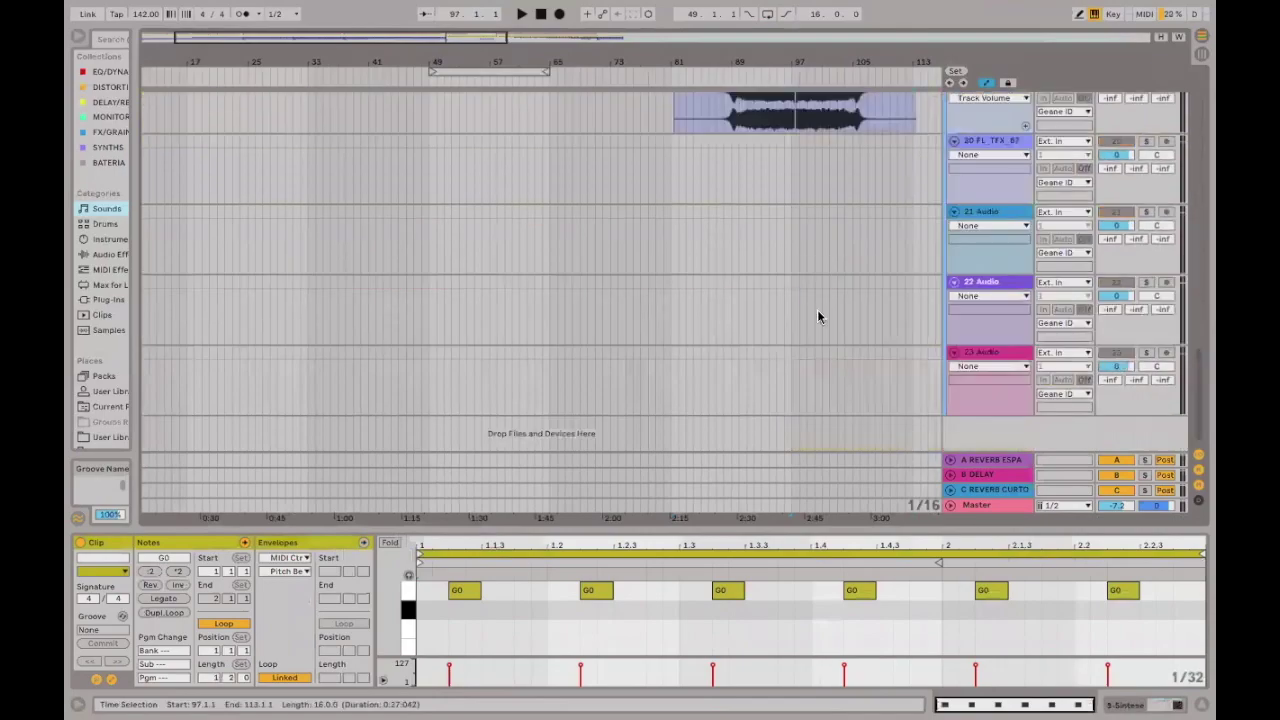
scroll(818, 317, up, 3)
click(645, 312)
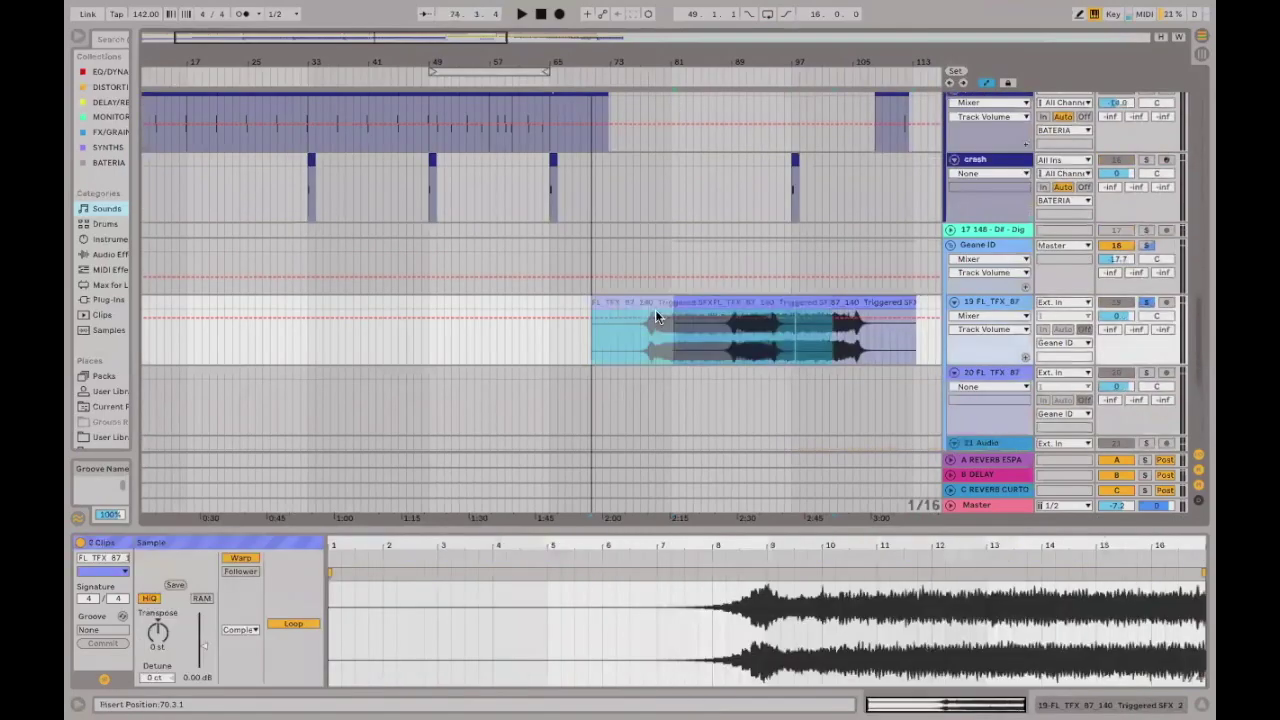
click(655, 309)
Extend the end of the KICK clip before the bar 97 break to 96.1.2, adding one more kick hit.
scroll(772, 273, up, 4)
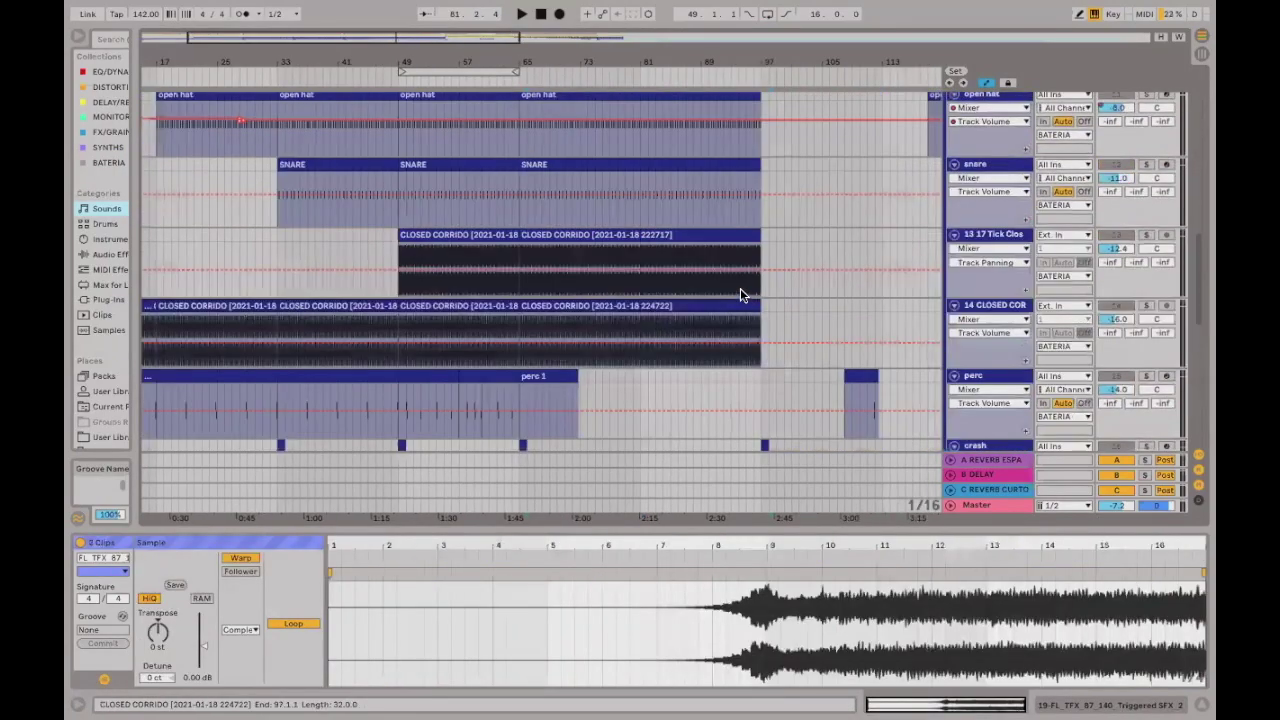
scroll(740, 288, up, 4)
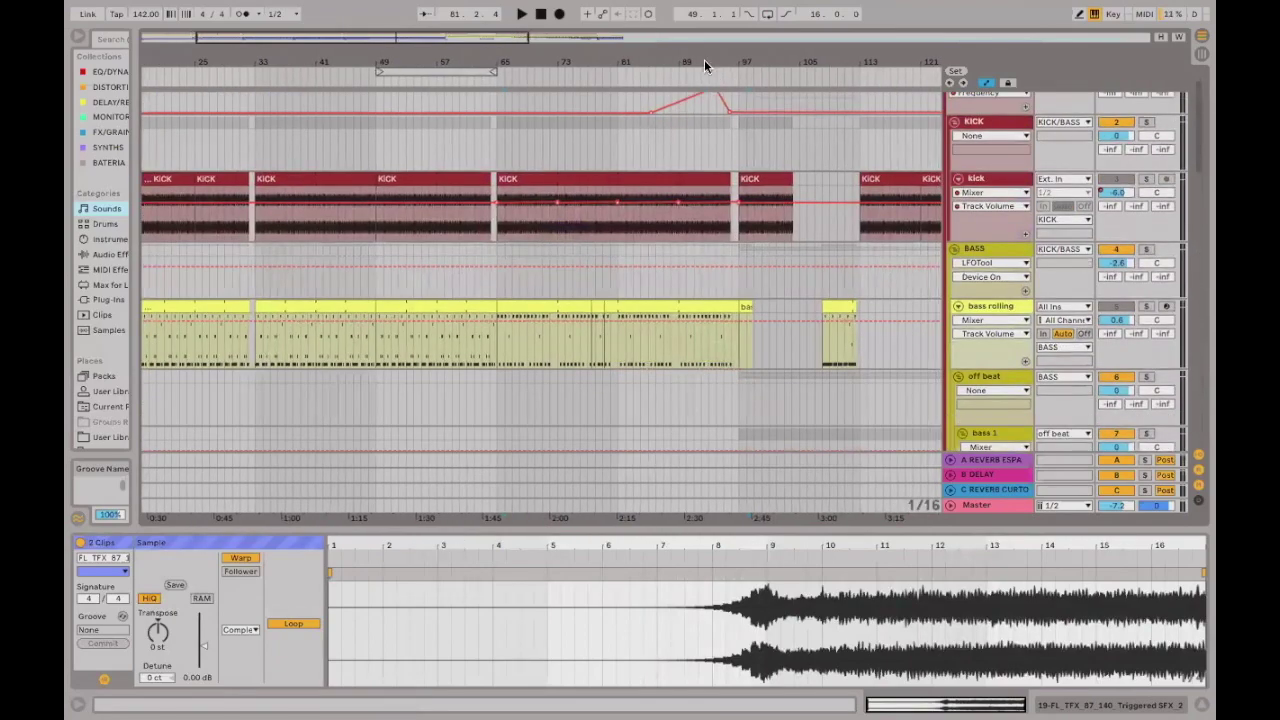
drag(704, 59, 931, 144)
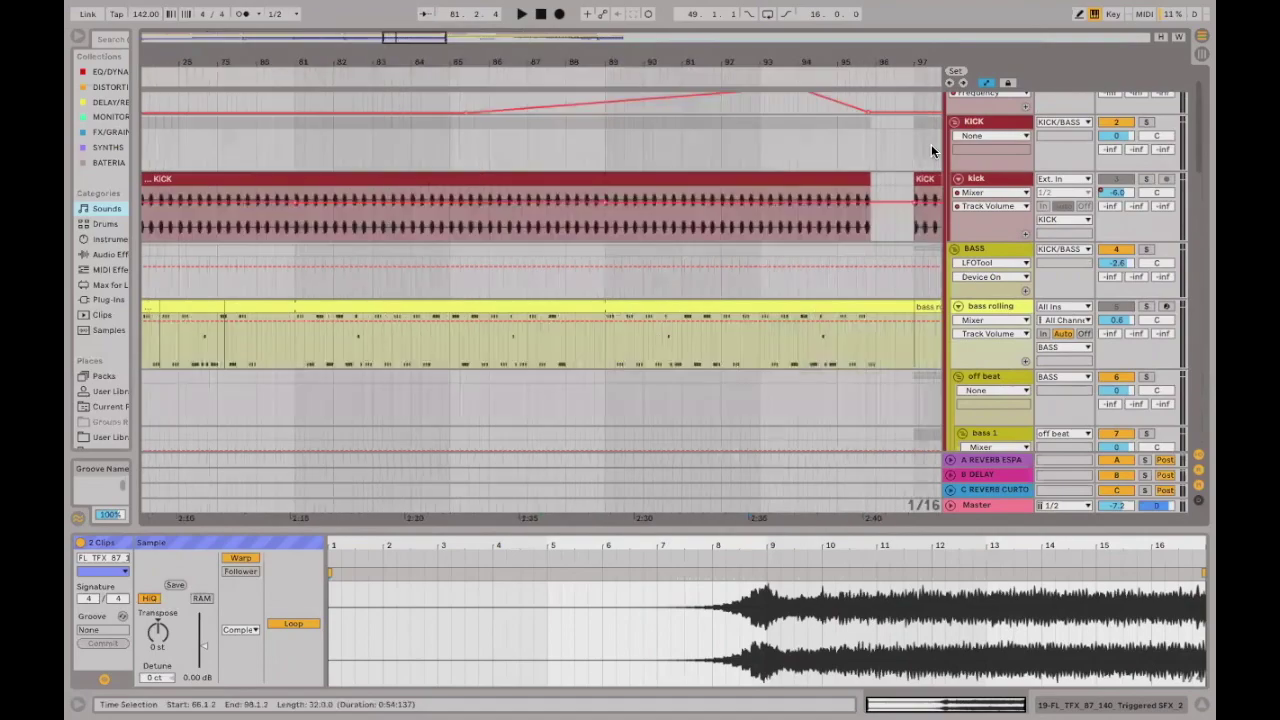
click(864, 227)
key(plus)
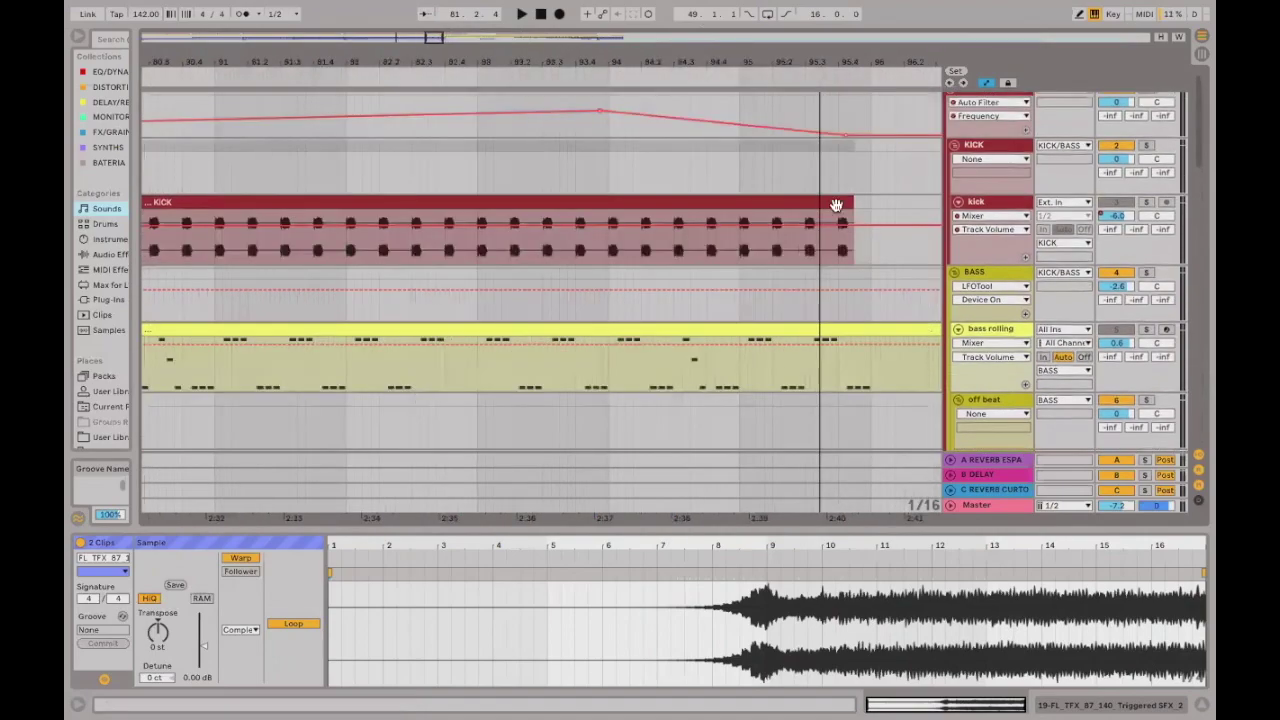
drag(852, 210, 878, 218)
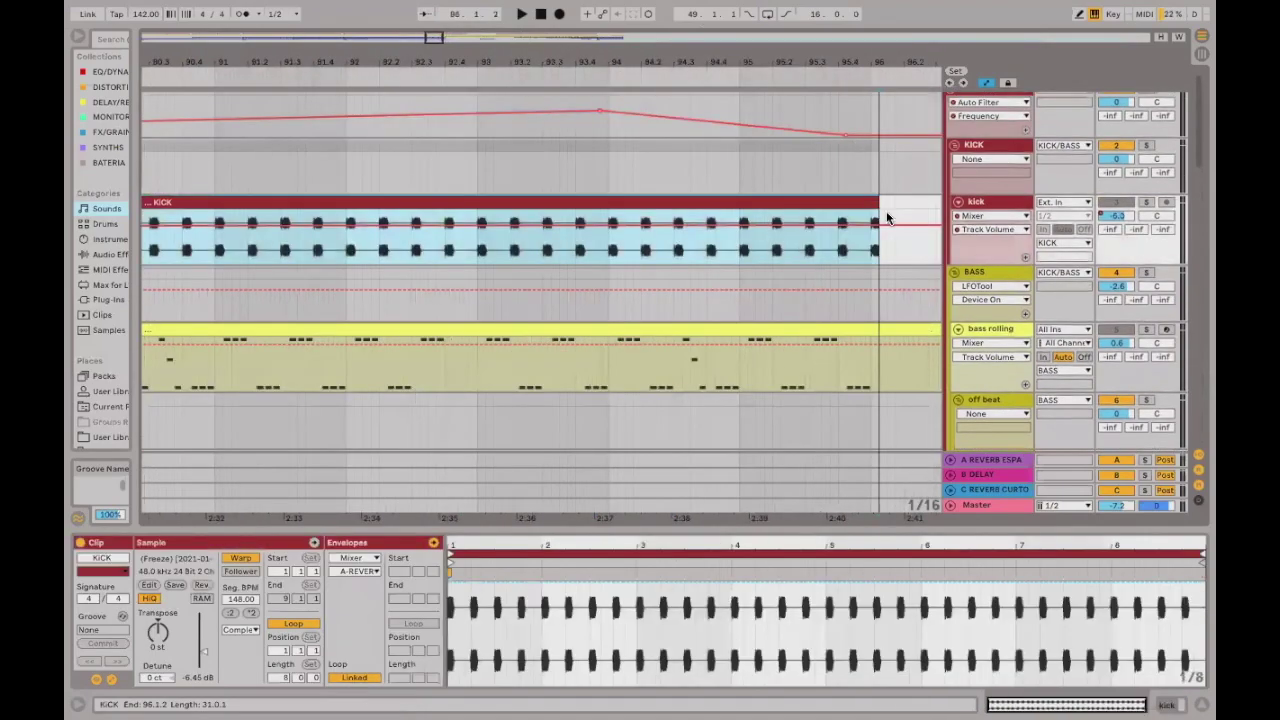
Place the insert marker at 96.1.2 and examine the bass, drum and effects tracks around that point.
scroll(887, 218, down, 2)
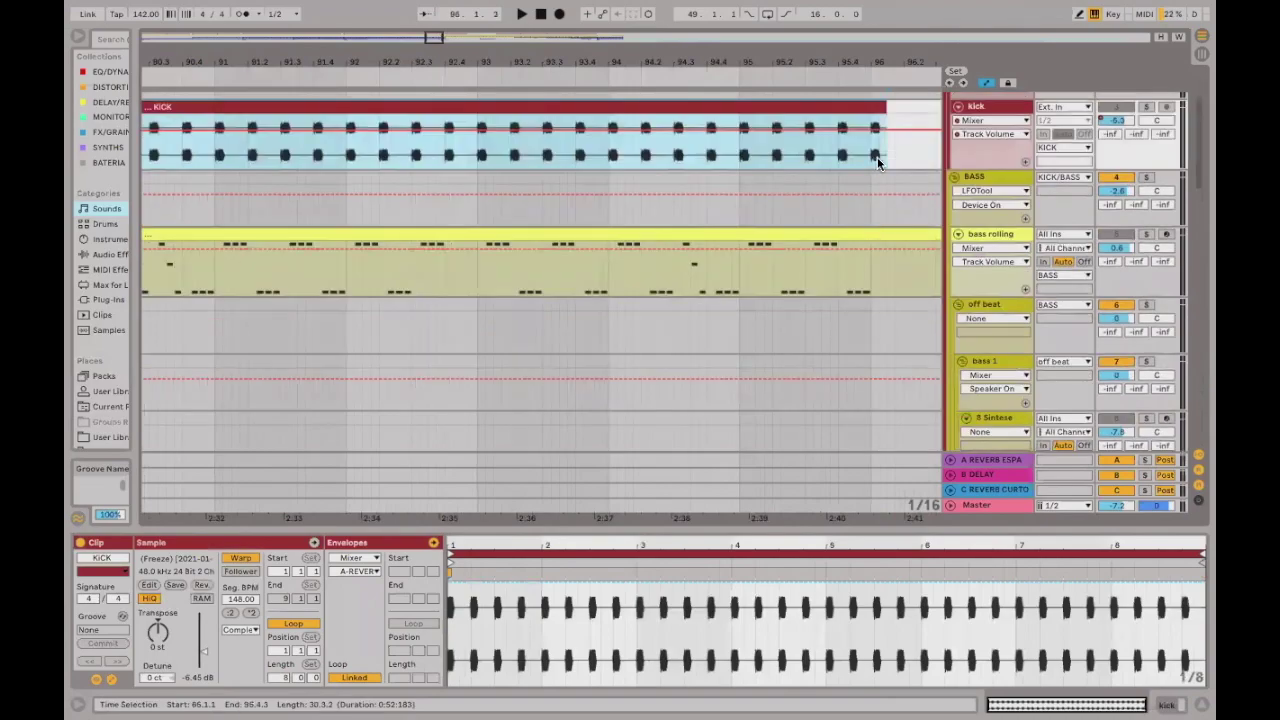
click(877, 157)
scroll(846, 270, down, 5)
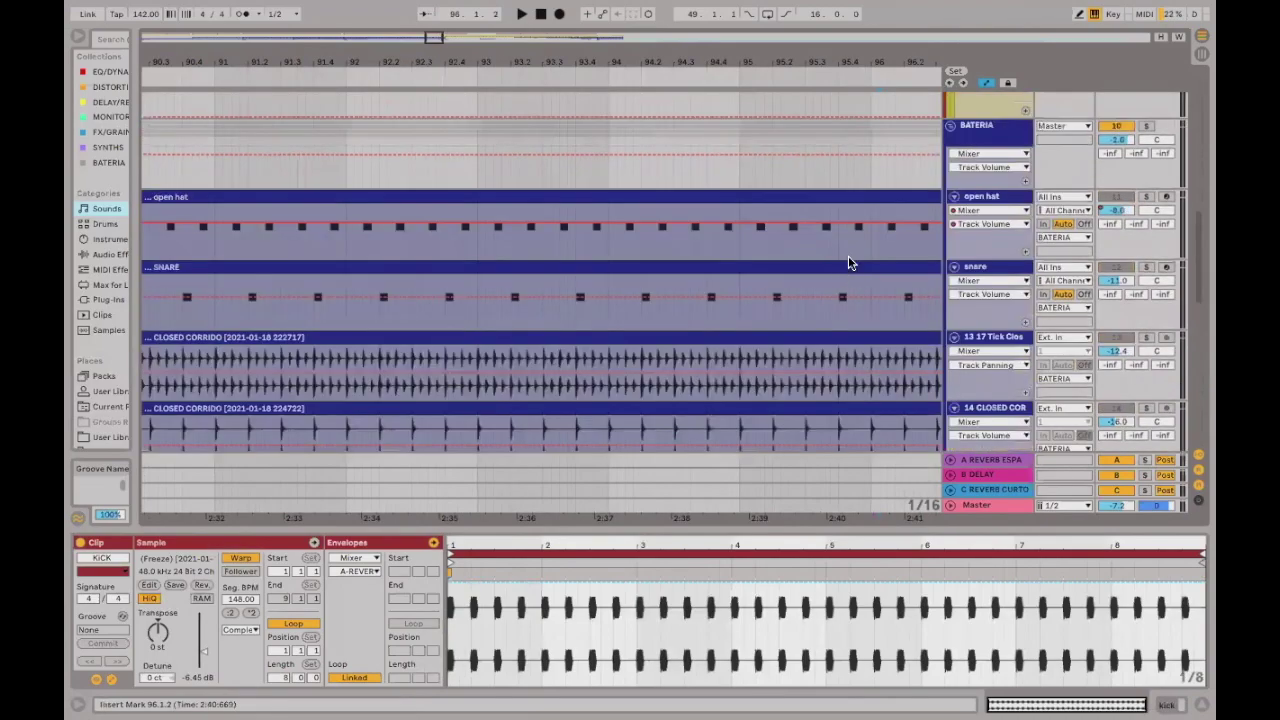
scroll(871, 90, down, 10)
scroll(873, 88, up, 3)
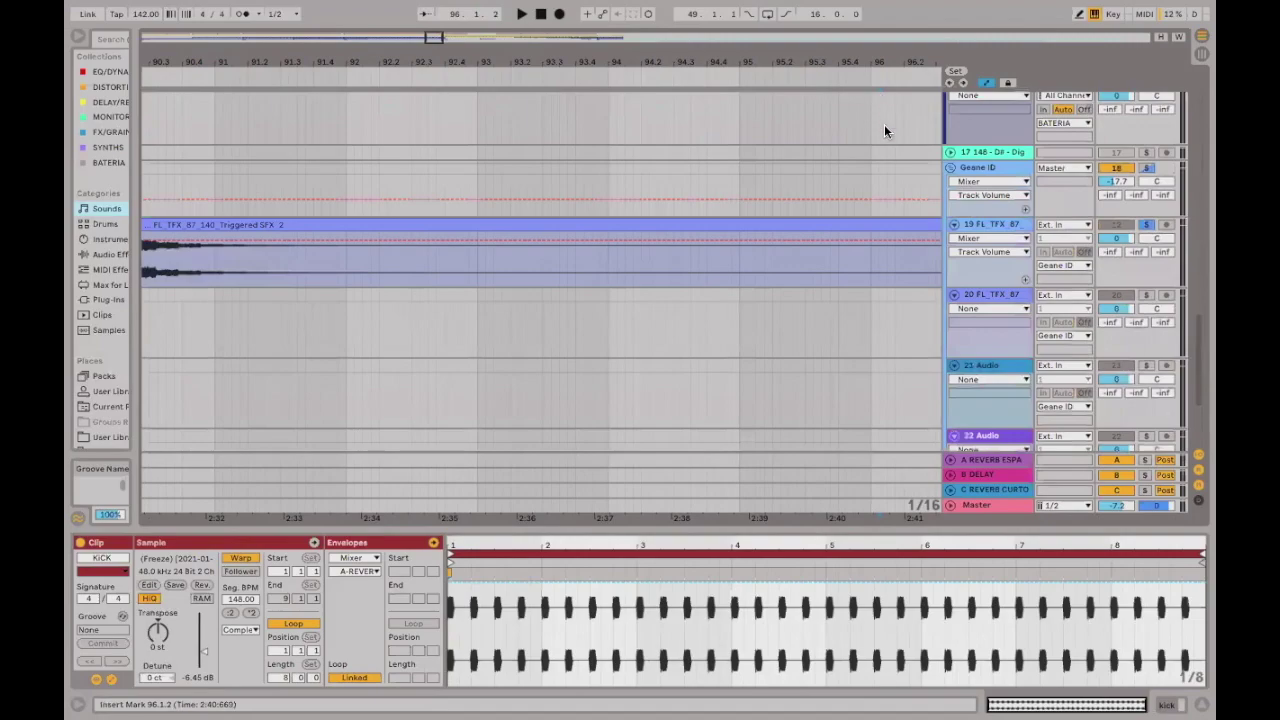
scroll(884, 130, up, 10)
scroll(869, 240, up, 5)
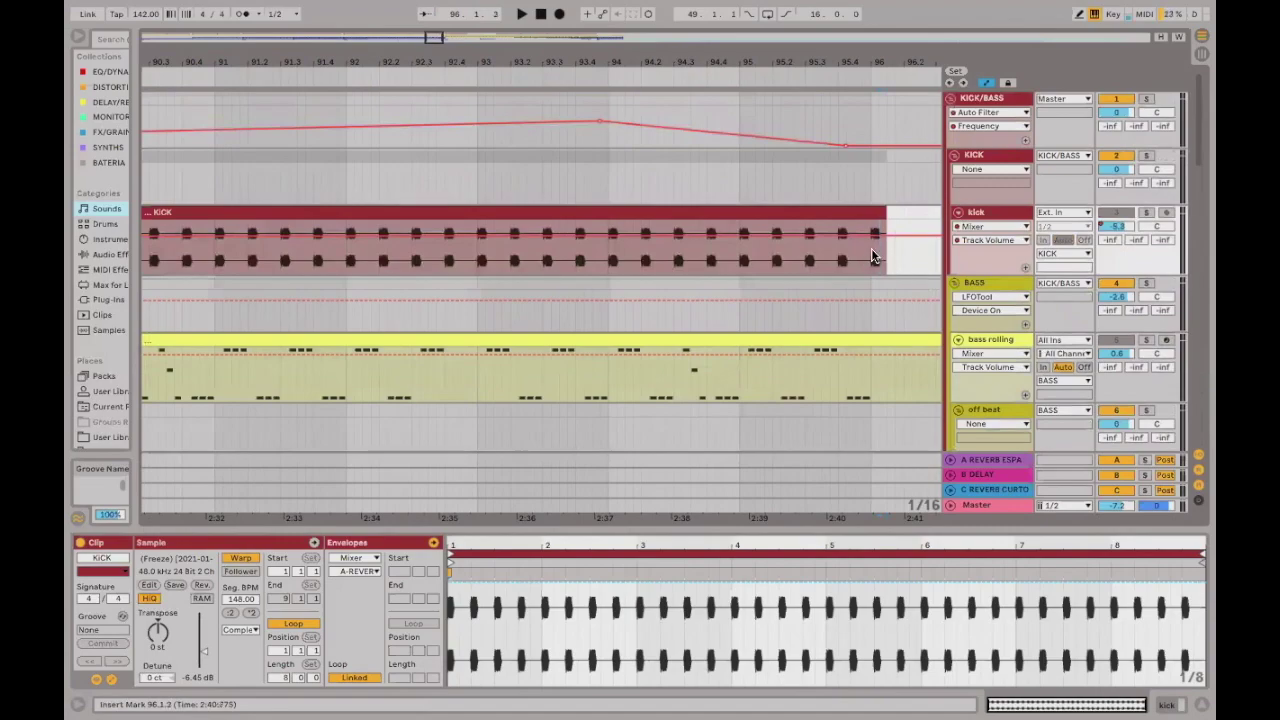
scroll(867, 290, down, 5)
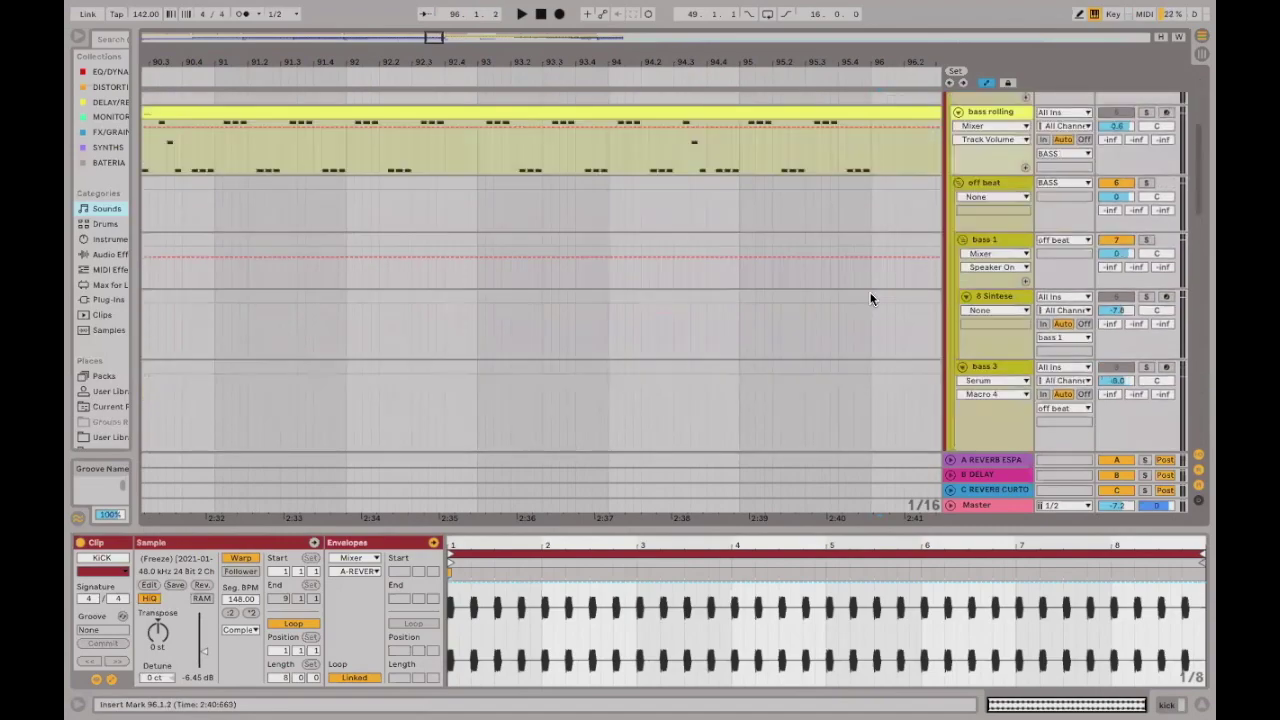
Split the second Triggered SFX clip on track 19 at 96.1.2.
scroll(870, 292, down, 10)
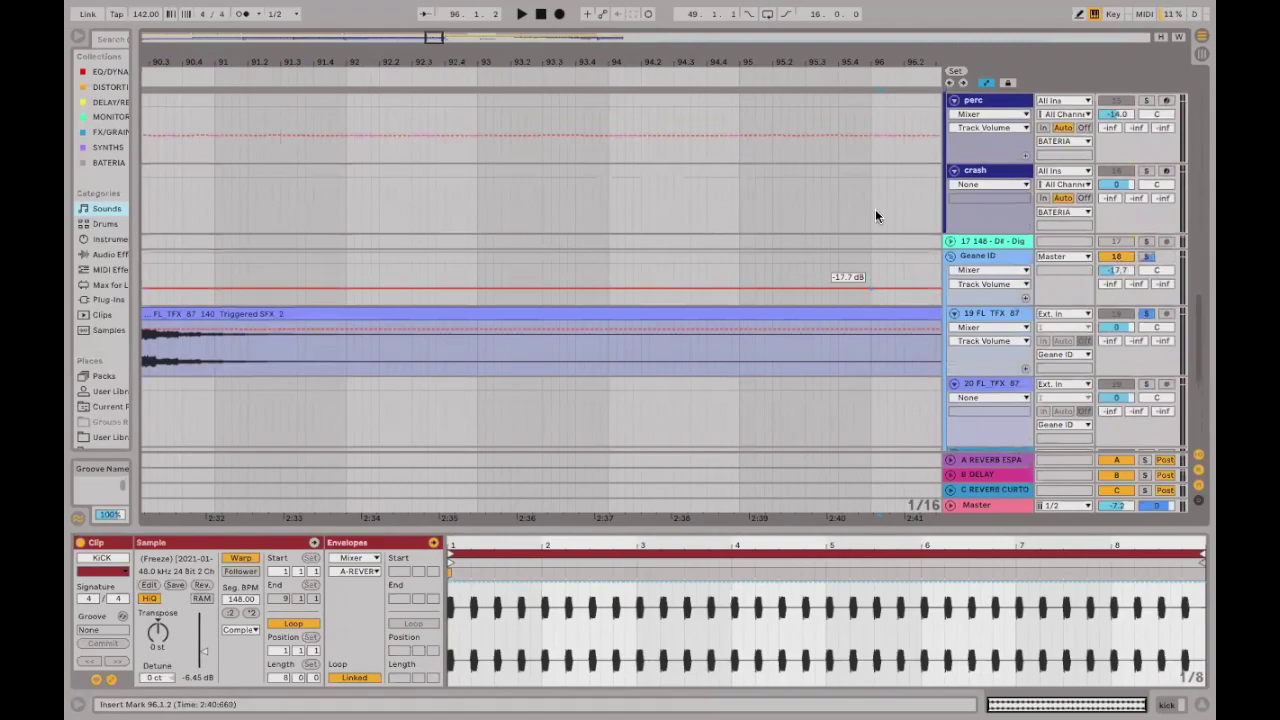
scroll(875, 215, down, 3)
click(877, 191)
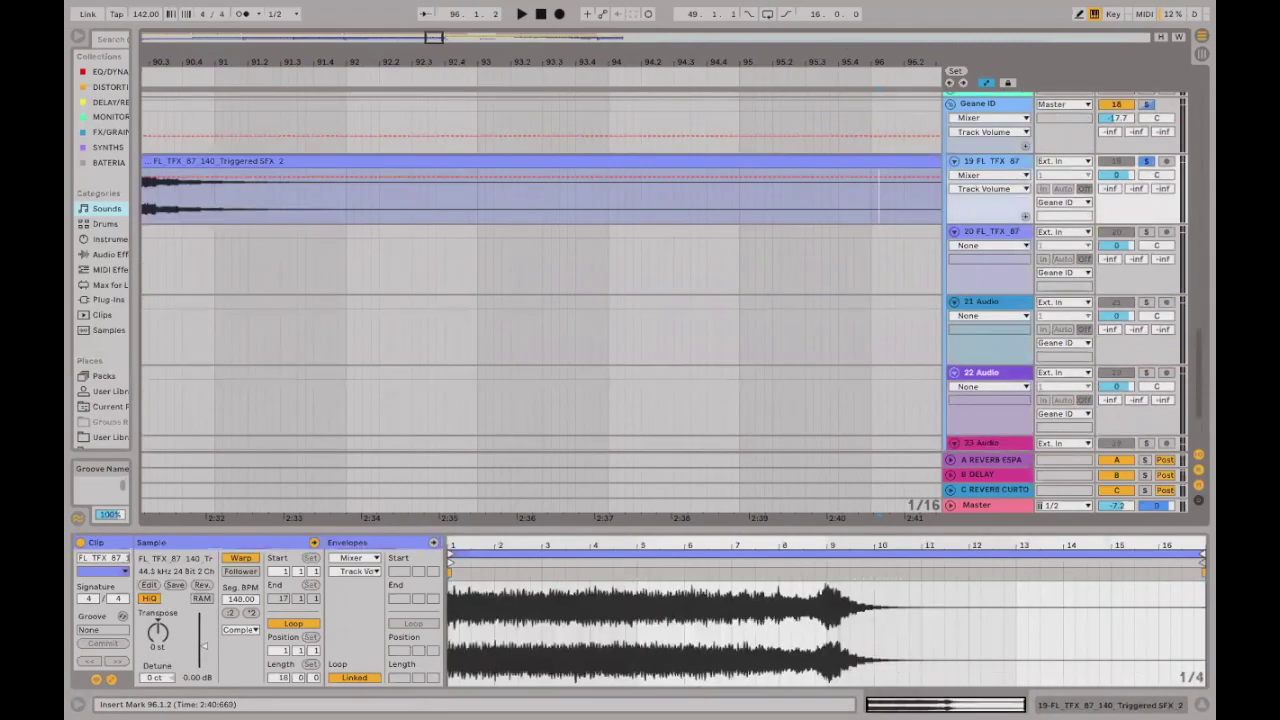
key(ctrl+e)
scroll(857, 99, down, 5)
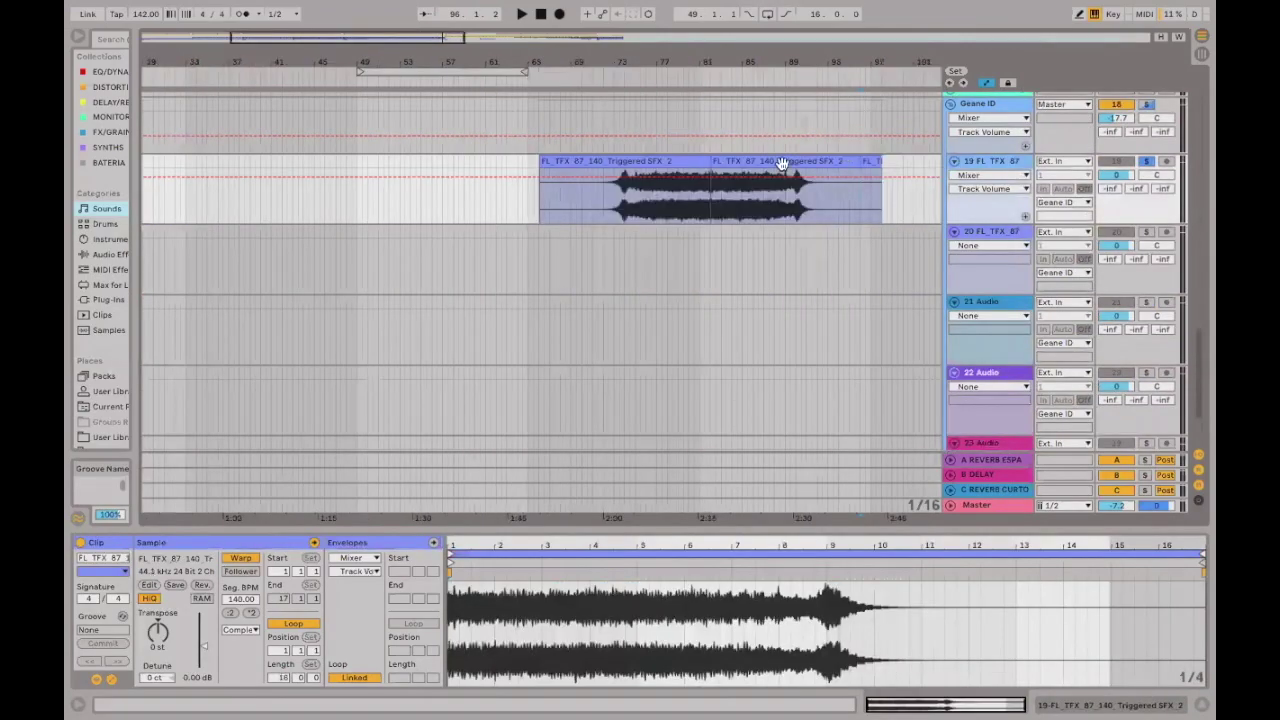
Move the first two Triggered SFX clips together later on their track, with the pair starting at 72.1.1.
key(shift+Left)
mouse_move(845, 59)
mouse_down()
mouse_move(806, 157)
mouse_move(930, 177)
mouse_move(874, 180)
mouse_move(745, 114)
mouse_move(684, 61)
mouse_up()
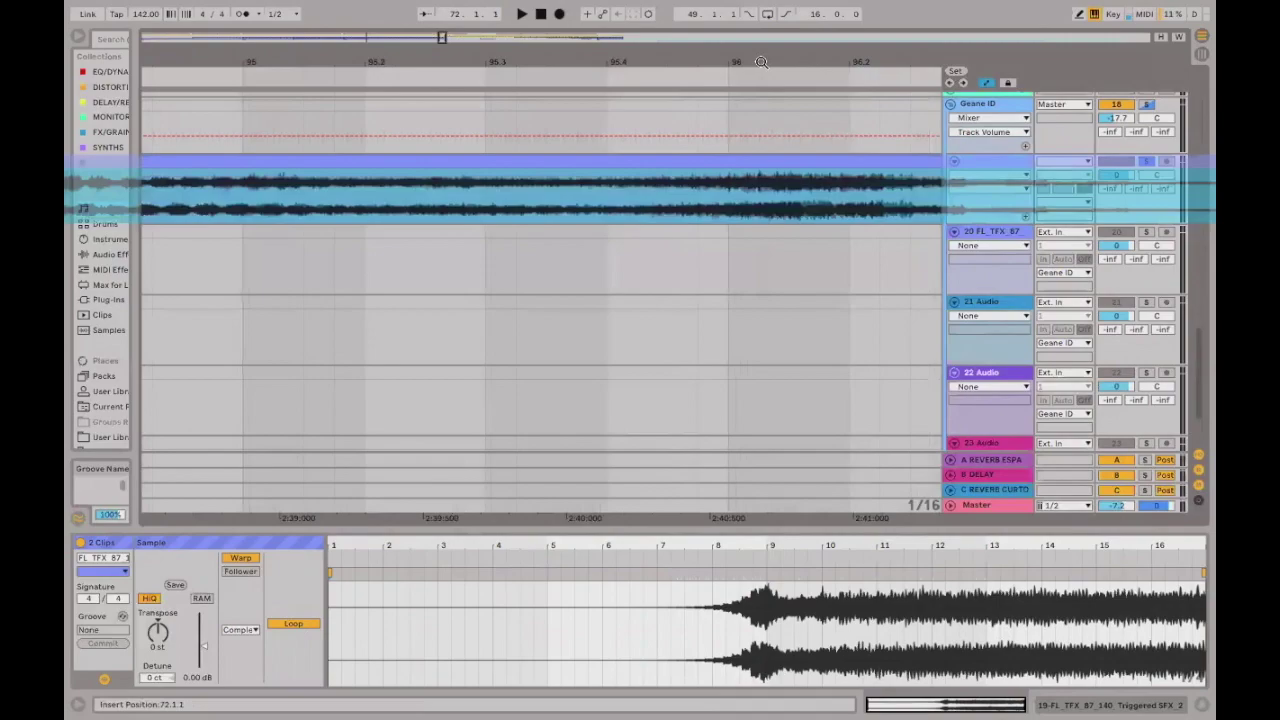
key(minus)
key(minus)
key(minus)
key(minus)
key(minus)
key(minus)
key(minus)
Unsolo track 19 and play the arrangement from 62.2.2.
click(412, 205)
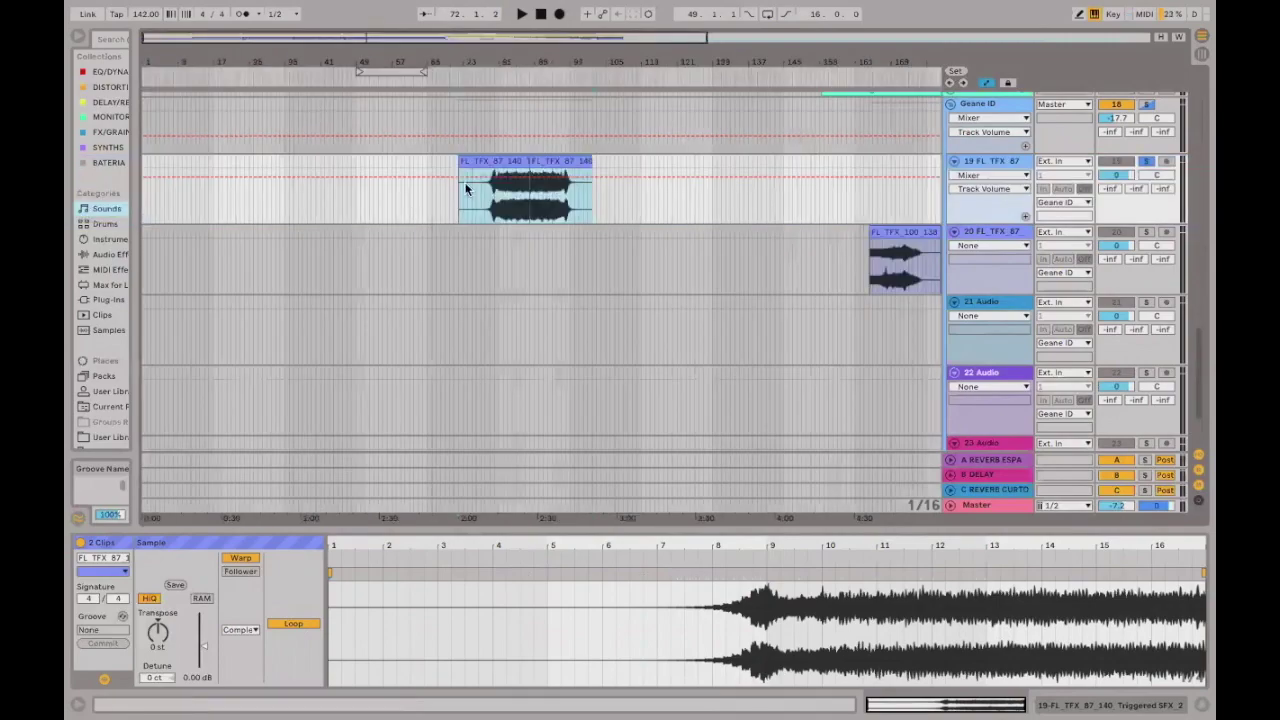
click(1145, 160)
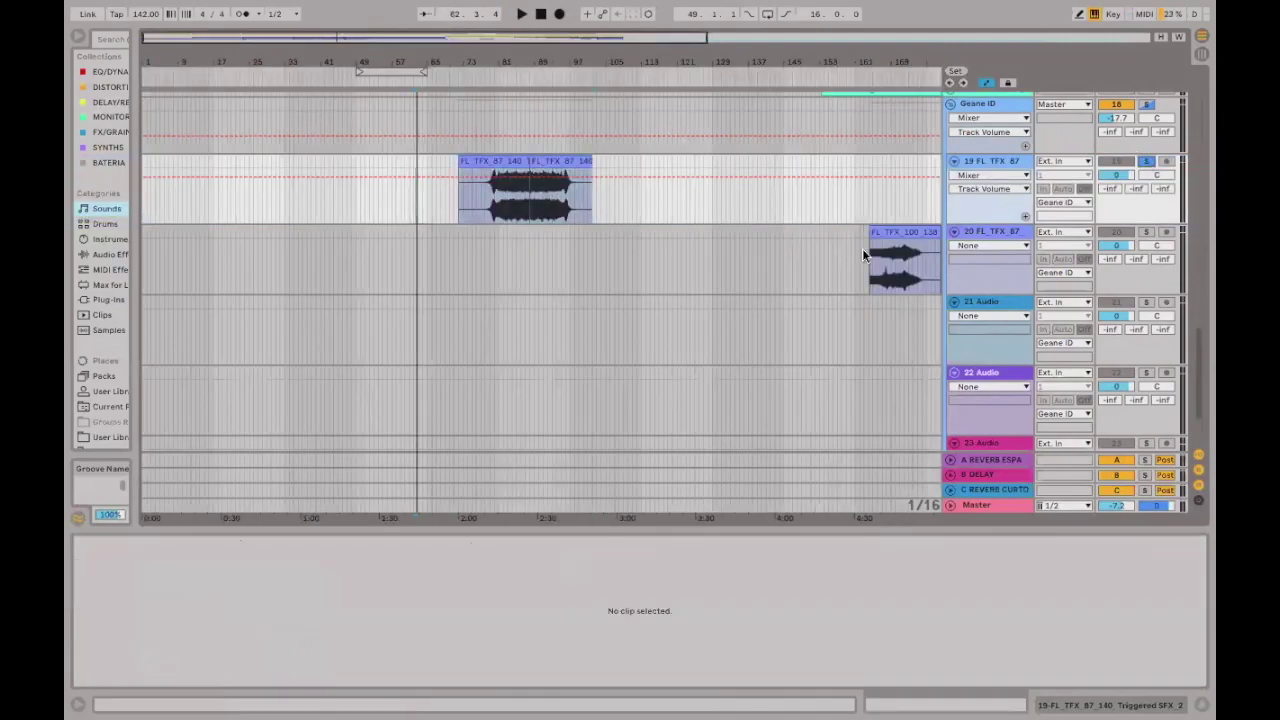
scroll(700, 245, up, 5)
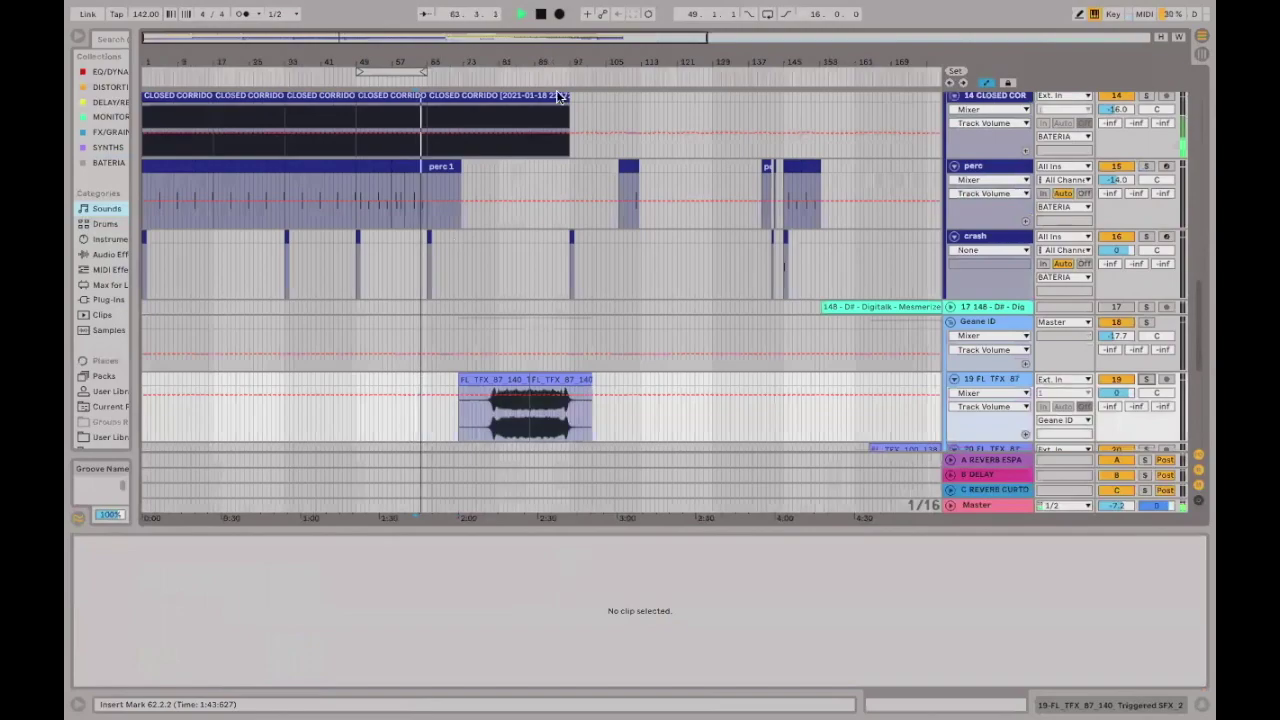
scroll(988, 95, down, 3)
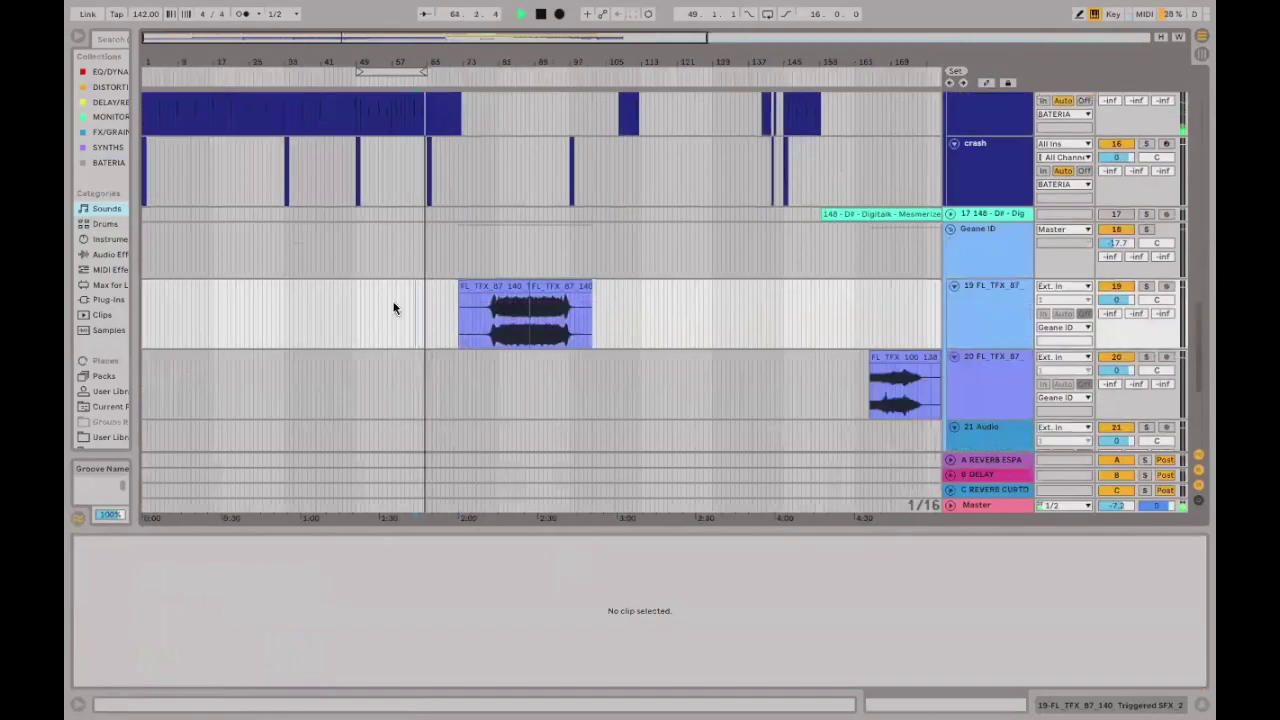
Add a long curved fade-in to the first Triggered SFX clip, reaching full level shortly before the second clip.
key(plus)
key(plus)
drag(591, 338, 619, 298)
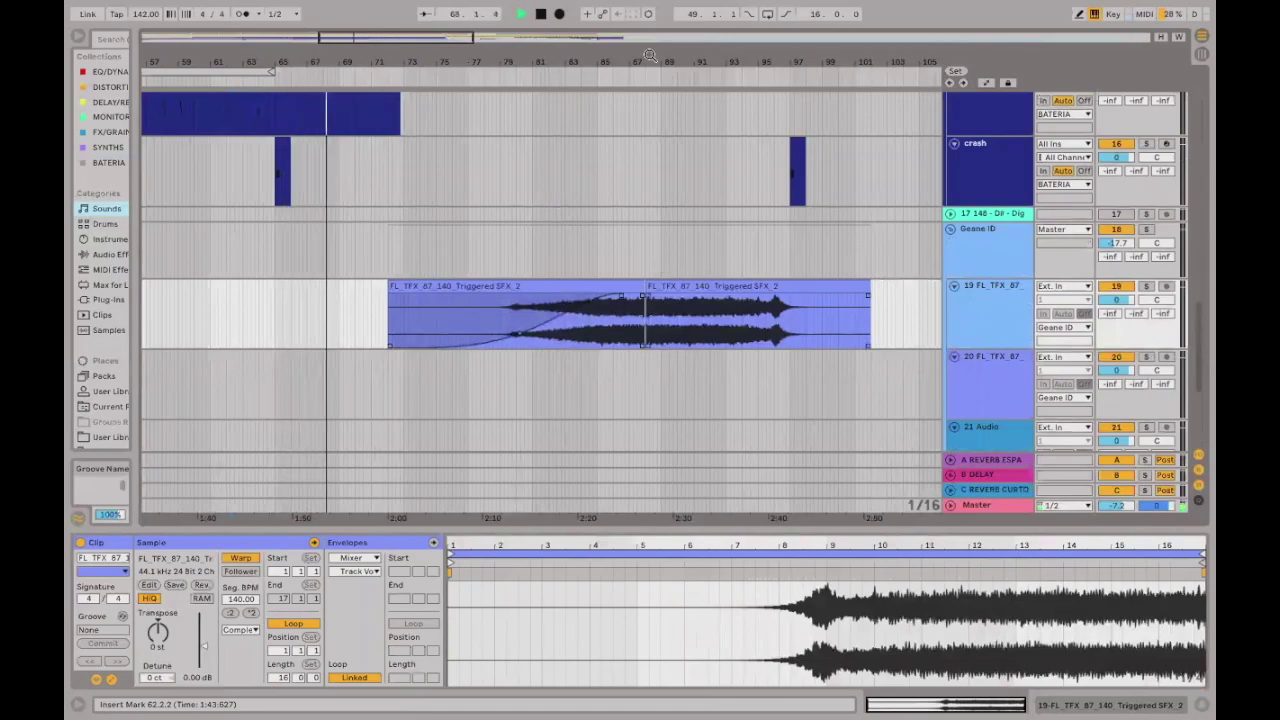
Close the small gap between the two Triggered SFX clips so that they meet at 88.1.1.
drag(650, 55, 628, 80)
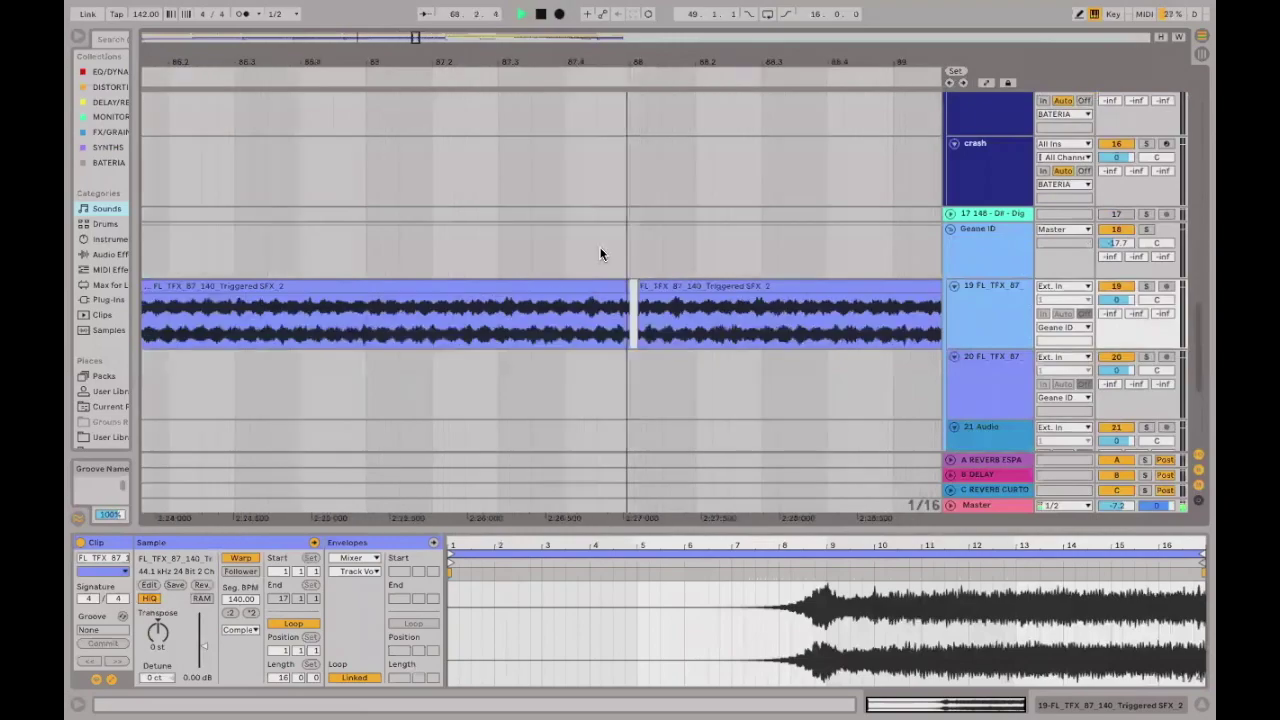
right_click(600, 252)
click(665, 282)
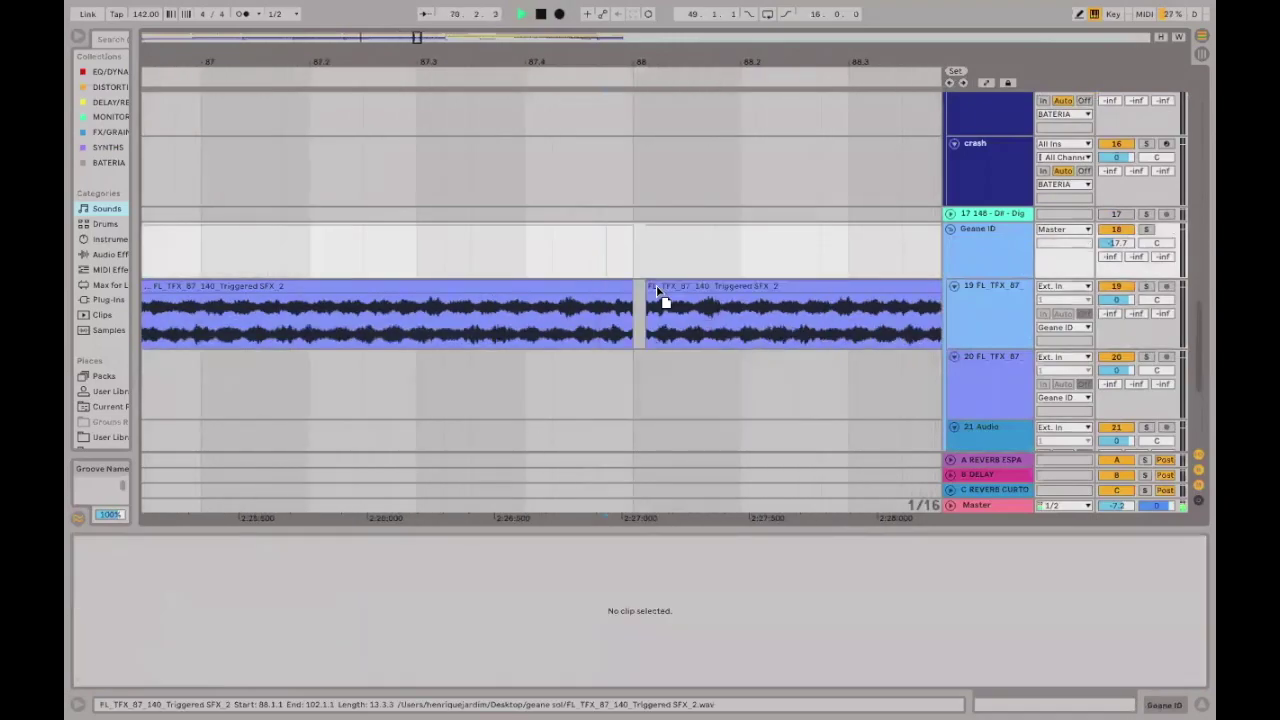
click(736, 290)
scroll(628, 266, right, 5)
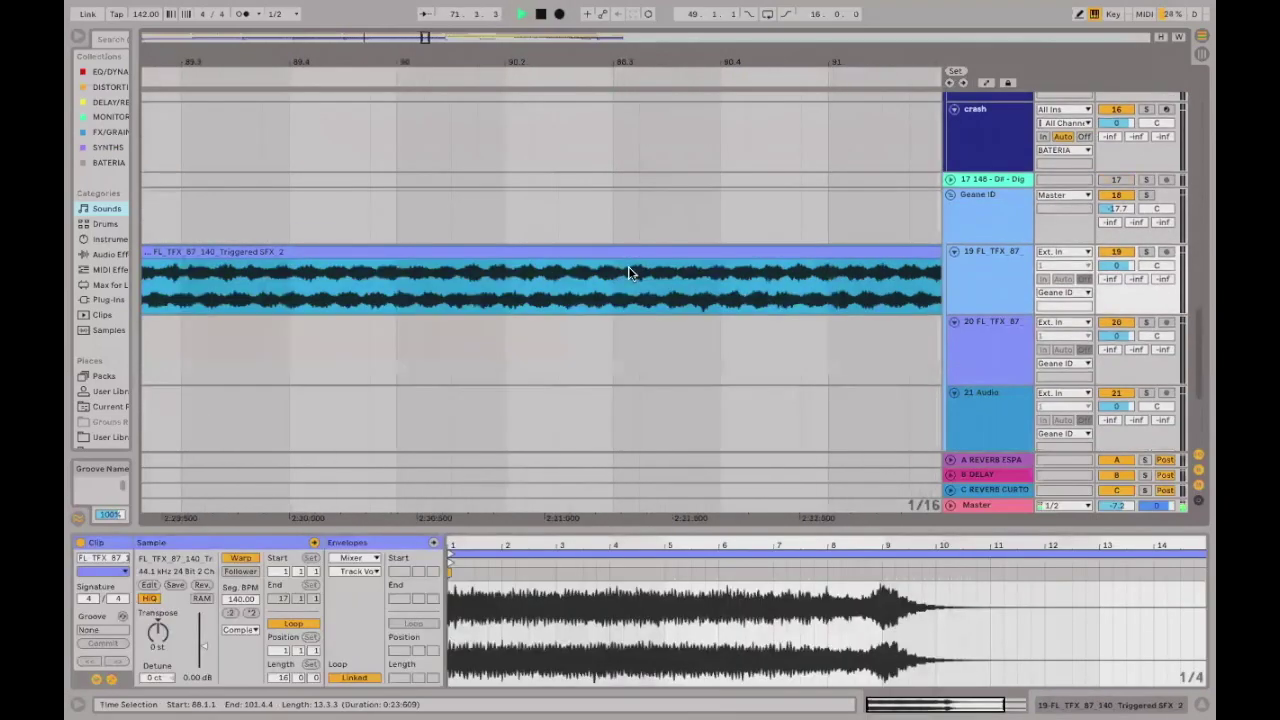
click(571, 247)
key(Left)
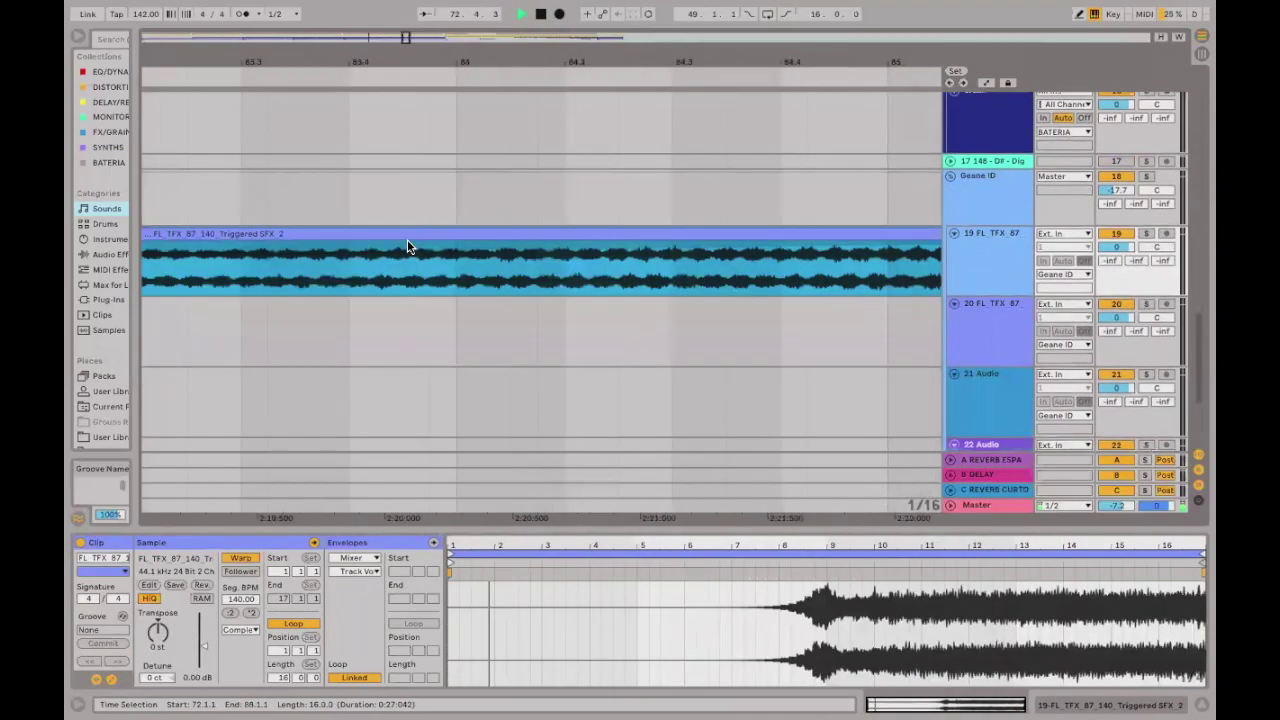
key(x)
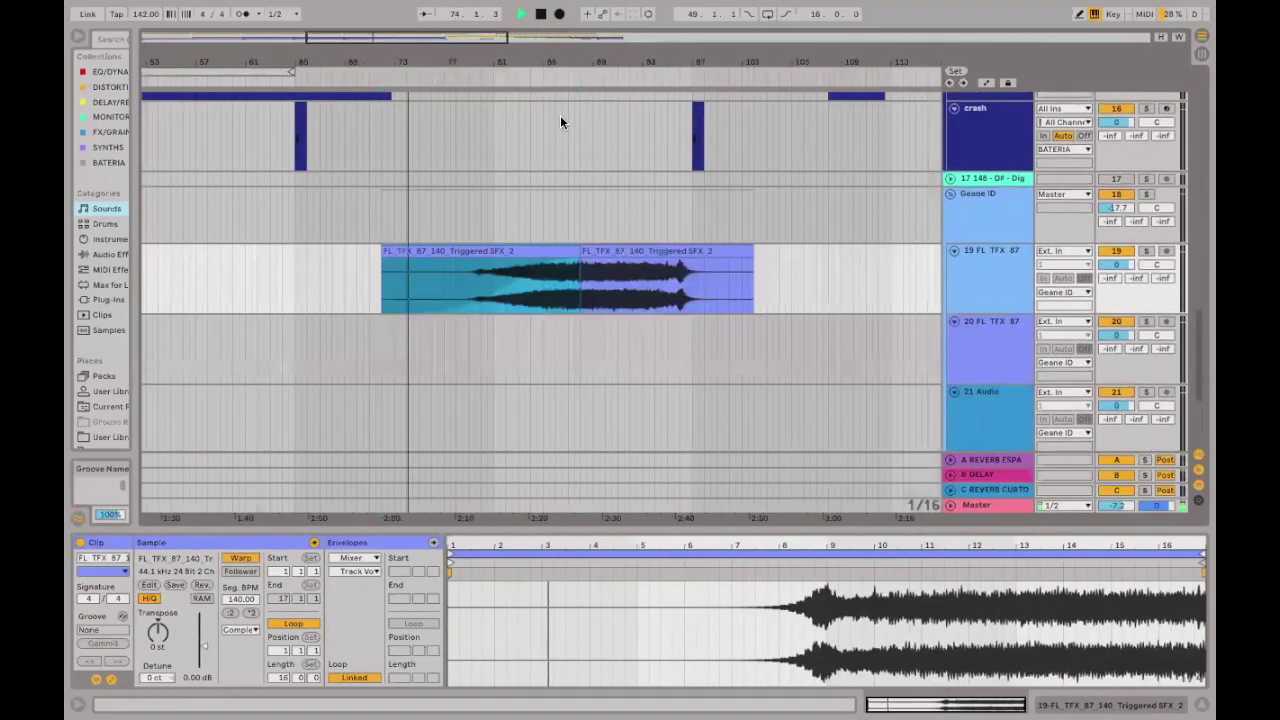
Select both Triggered SFX clips and examine how the swell's peak lines up with 96.1.1.
key(shift+Right)
drag(648, 67, 674, 256)
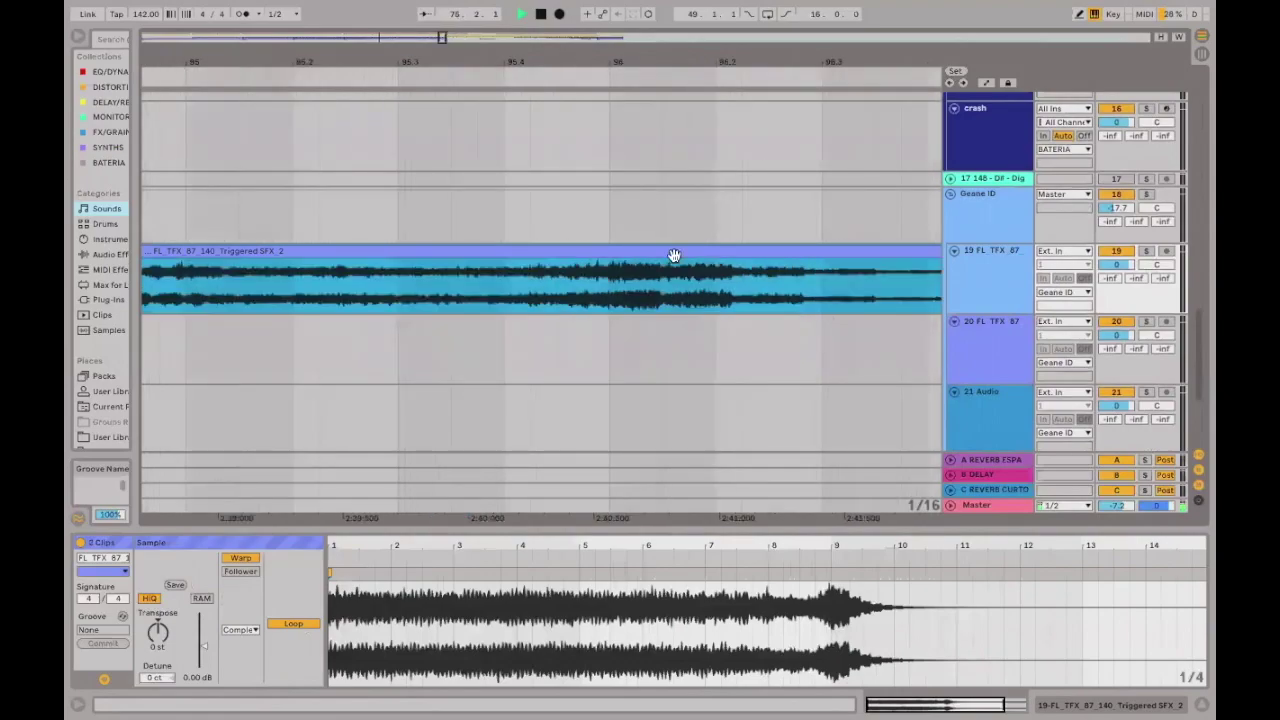
key(plus)
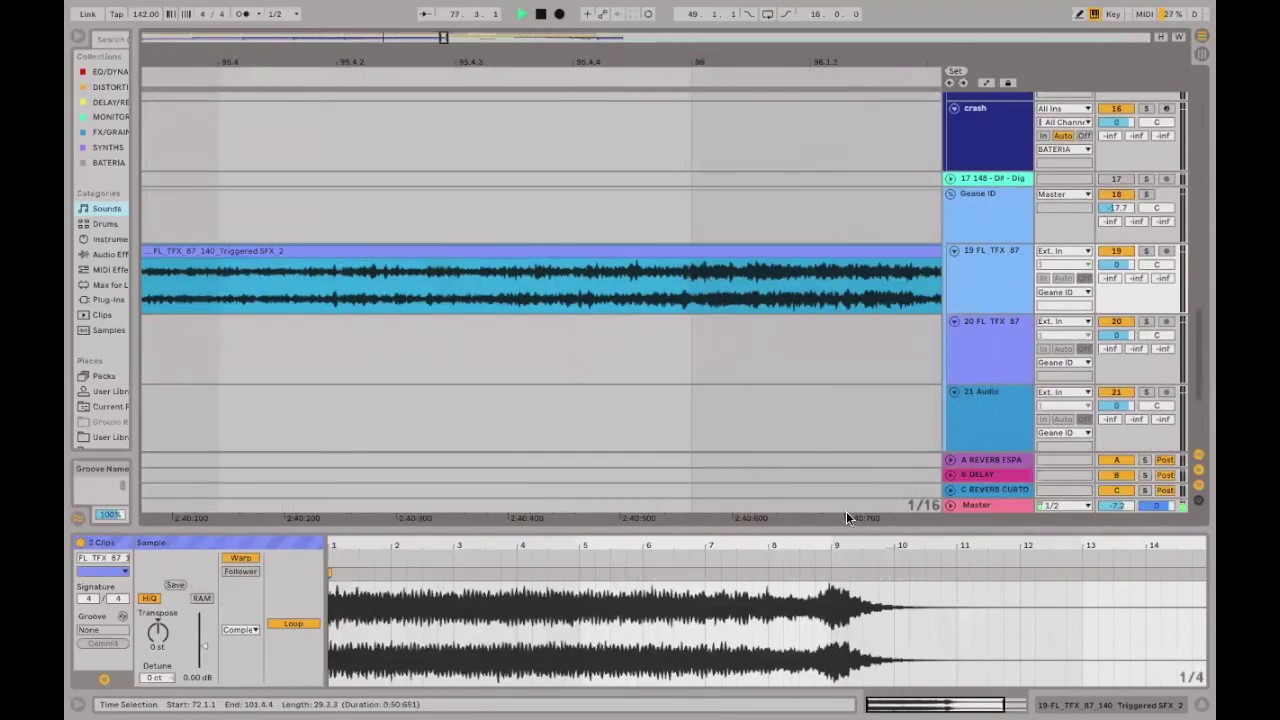
right_click(693, 334)
click(746, 240)
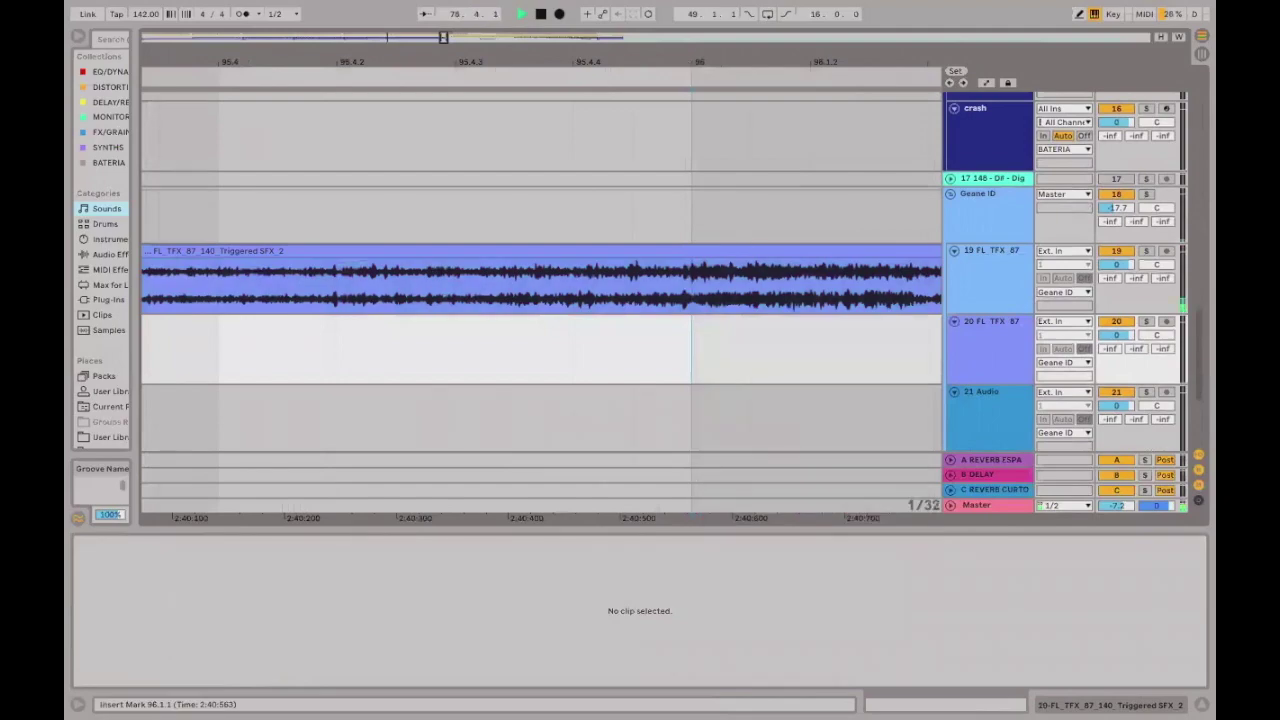
key(minus)
key(minus)
key(minus)
key(minus)
key(minus)
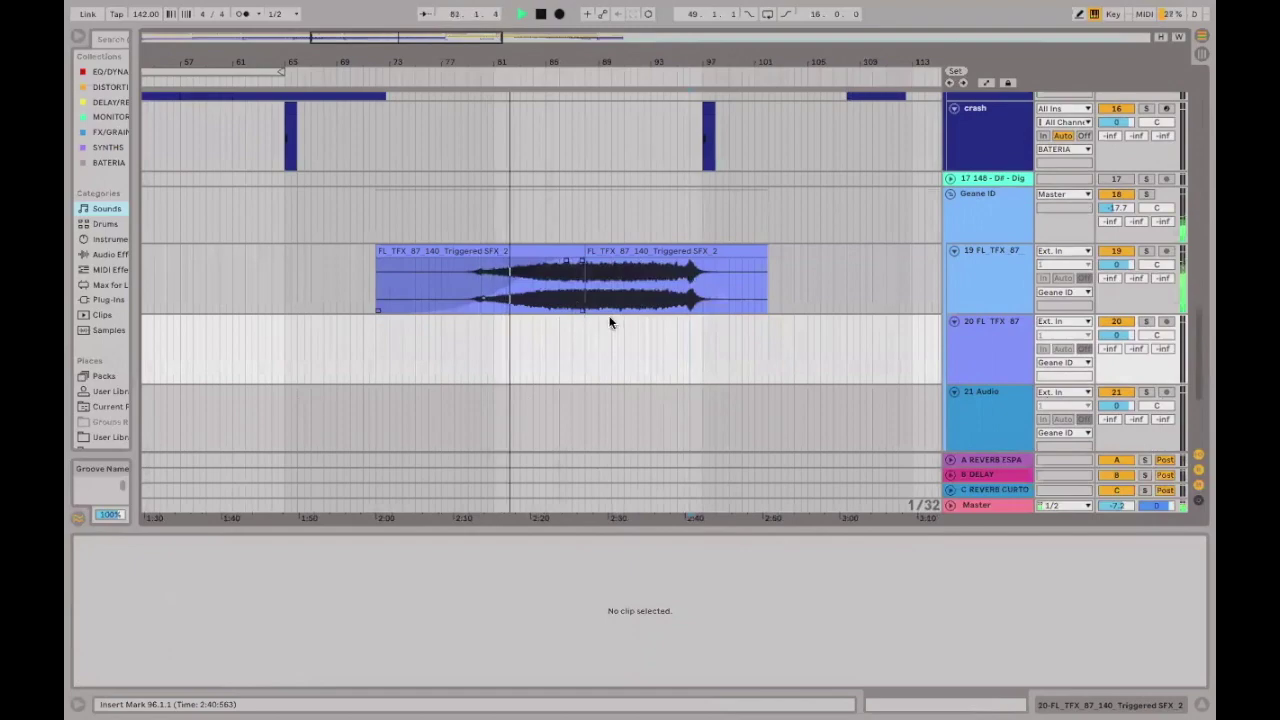
Trim the end of the first Triggered SFX clip back to 87.4.1, leaving a gap before the second clip.
key(plus)
key(plus)
key(plus)
key(plus)
key(plus)
click(693, 261)
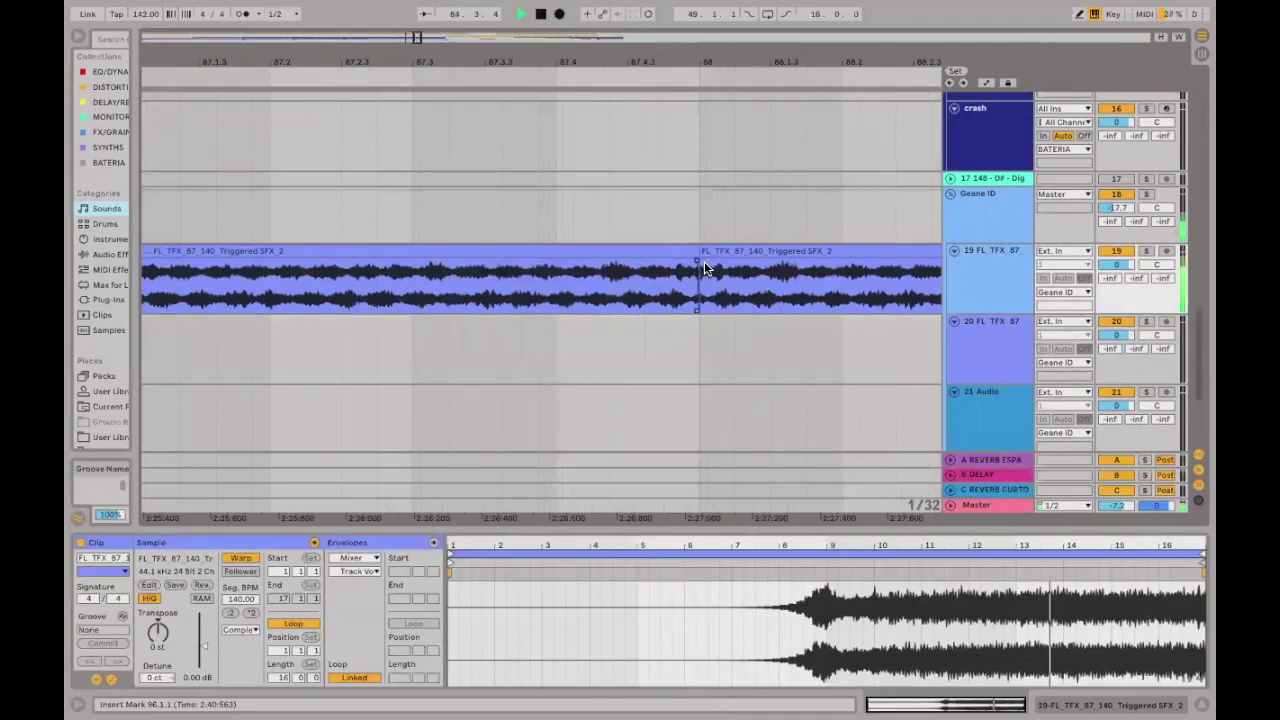
drag(689, 252, 647, 252)
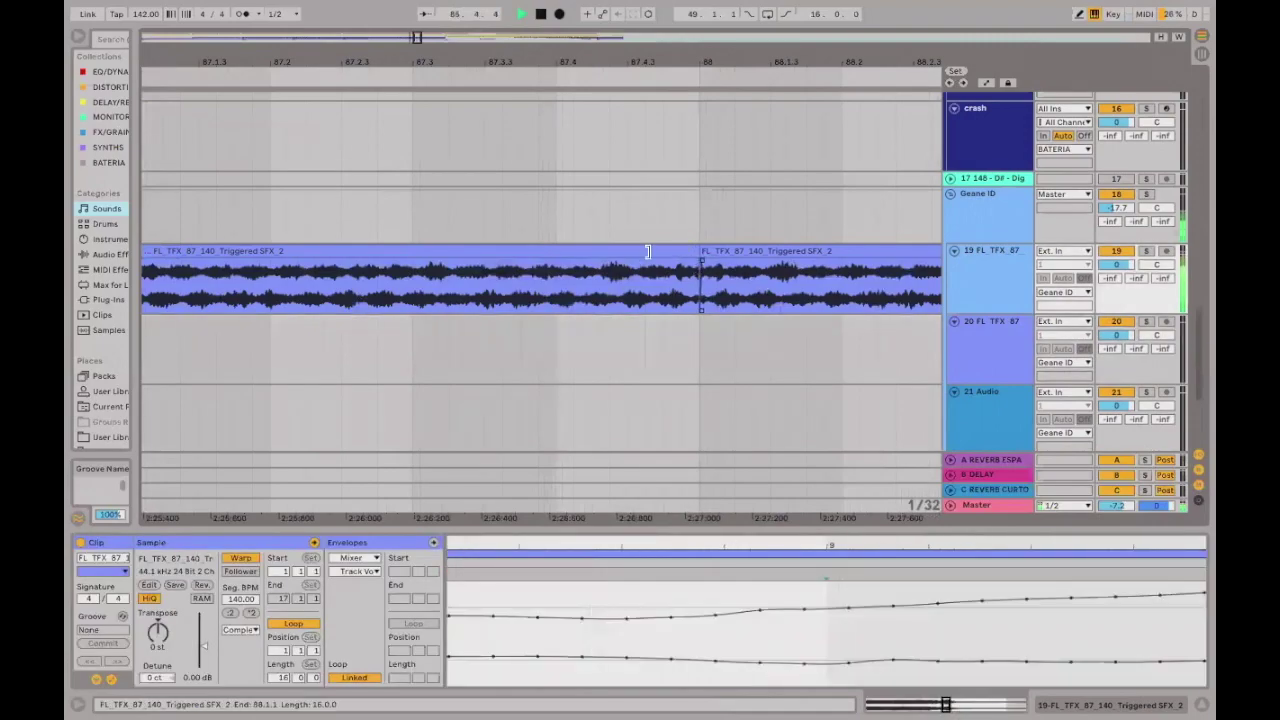
drag(568, 243, 544, 240)
key(space)
Play the Triggered SFX clips from 87.3.2 to audition the gap before bar 88.
click(441, 311)
click(645, 298)
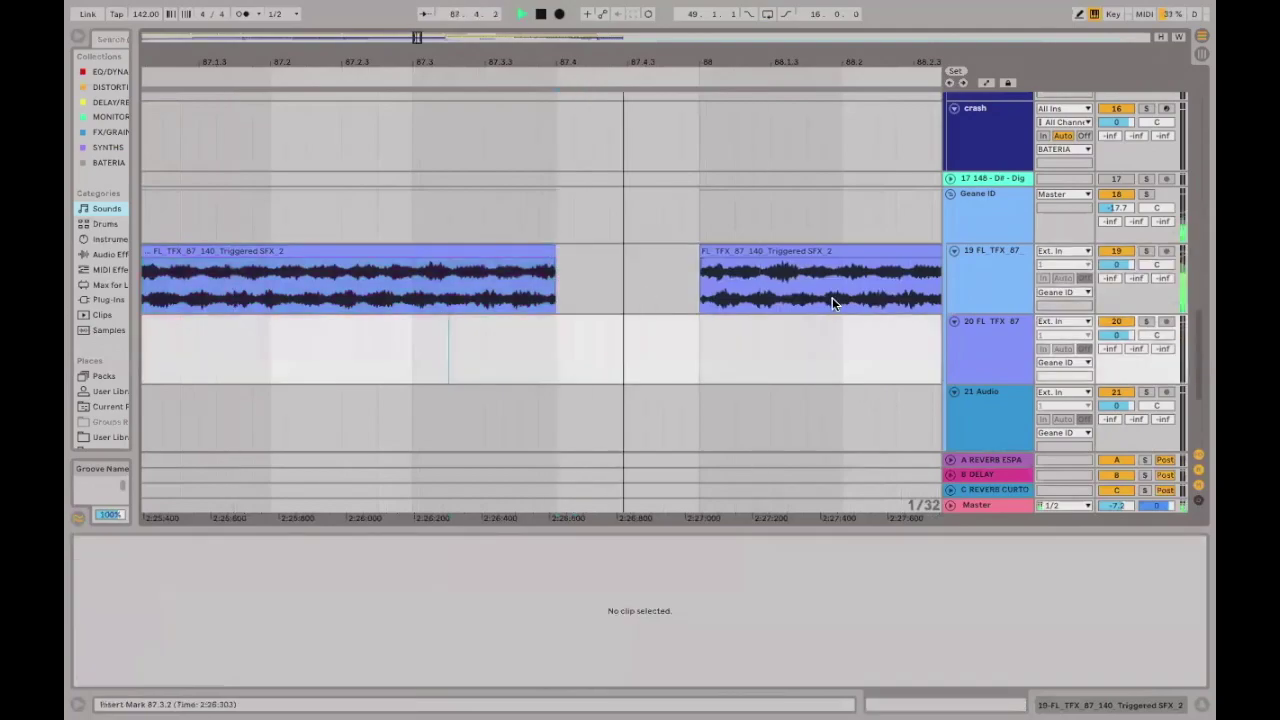
key(space)
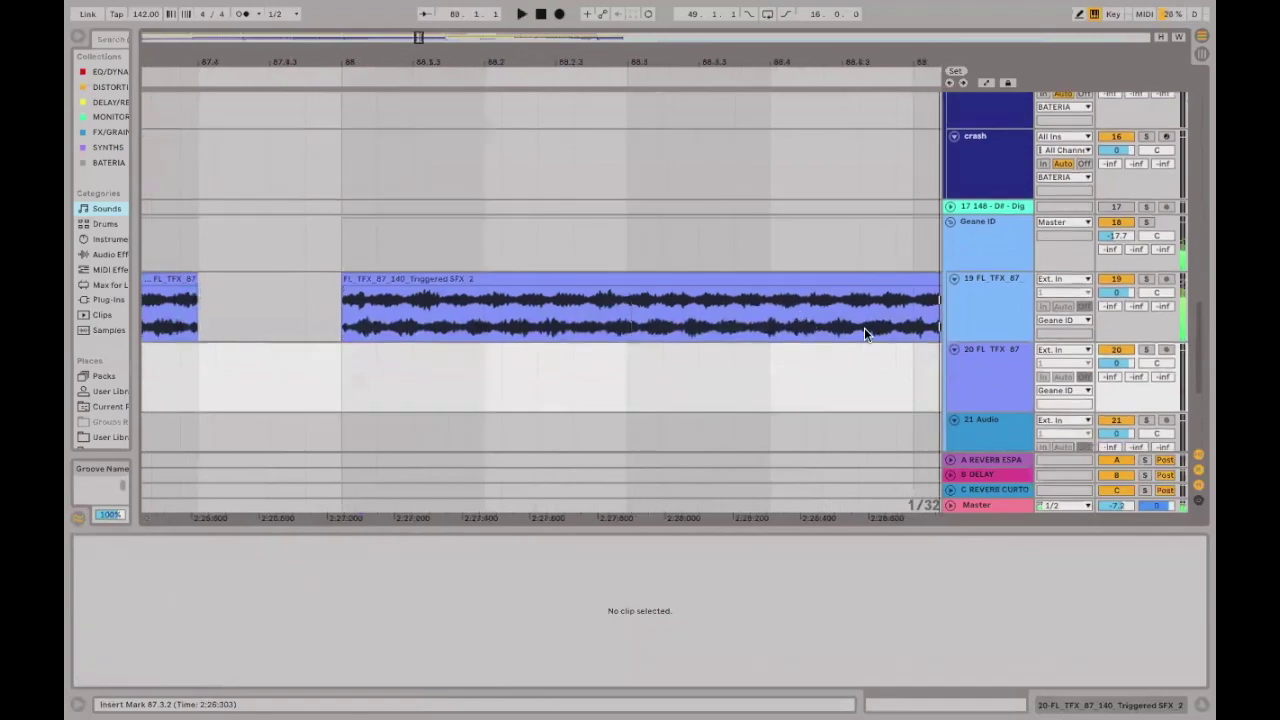
Split the second Triggered SFX clip at 89.1.1.
scroll(771, 294, down, 1)
click(763, 270)
key(ctrl+e)
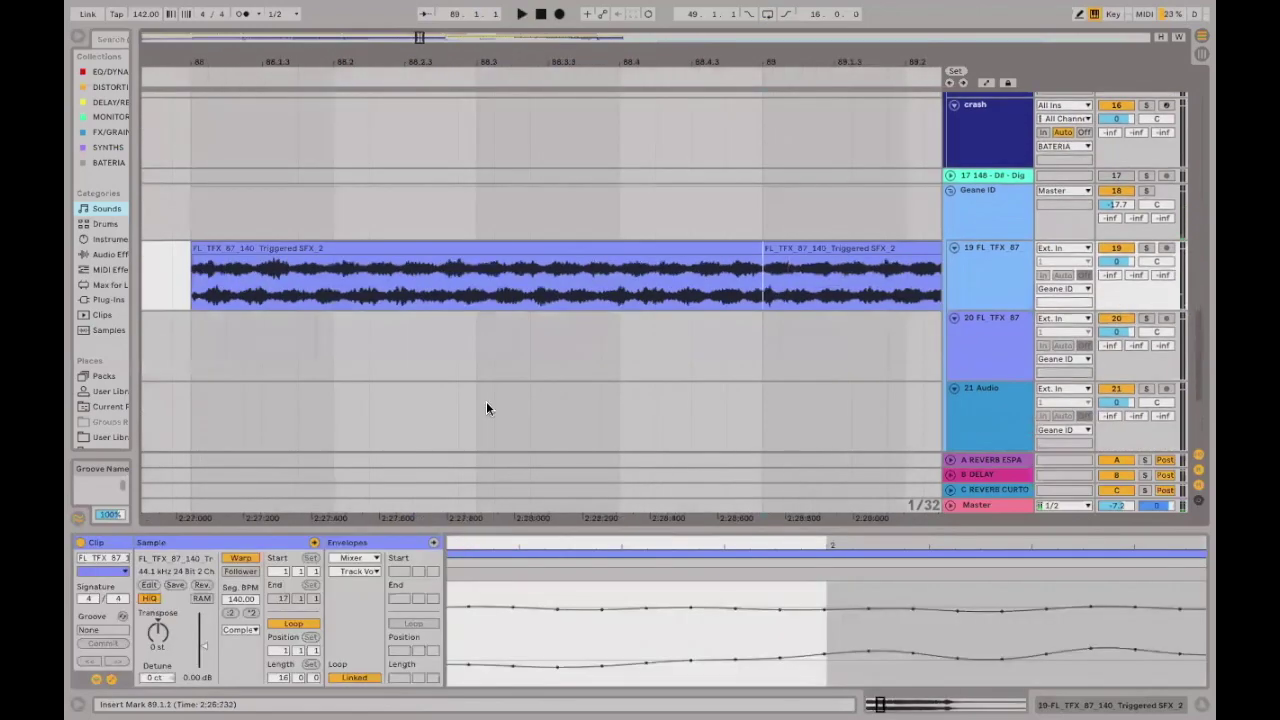
Play the arrangement from 83.3.1 to hear the build-up into the gap.
key(minus)
click(511, 400)
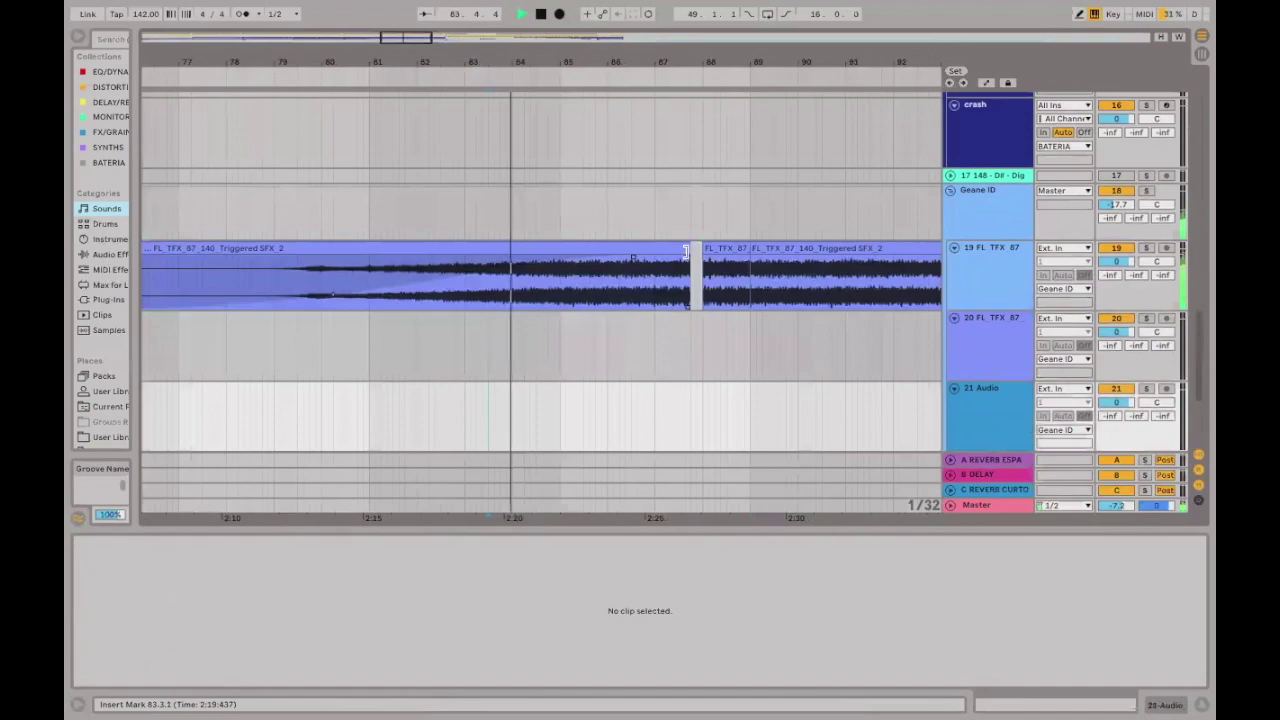
click(655, 210)
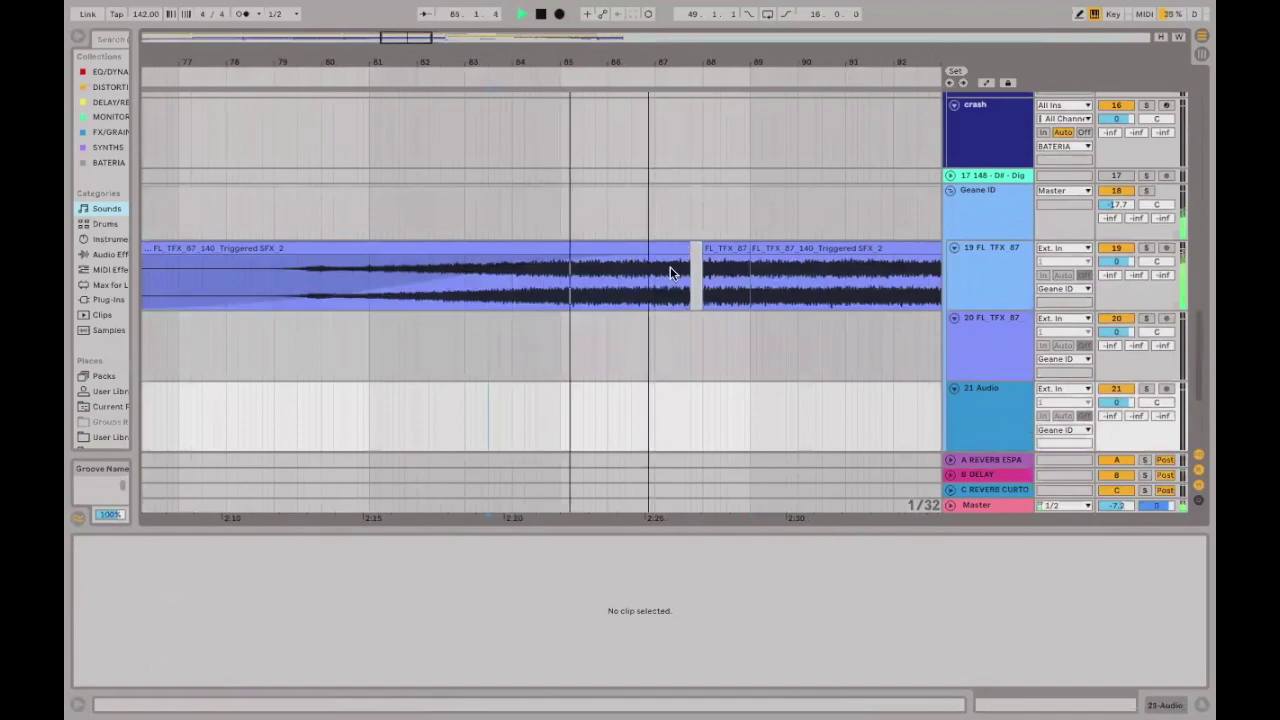
Delete the section from 87.1.2 to 87.2.1 of the first Triggered SFX clip.
key(plus)
click(700, 288)
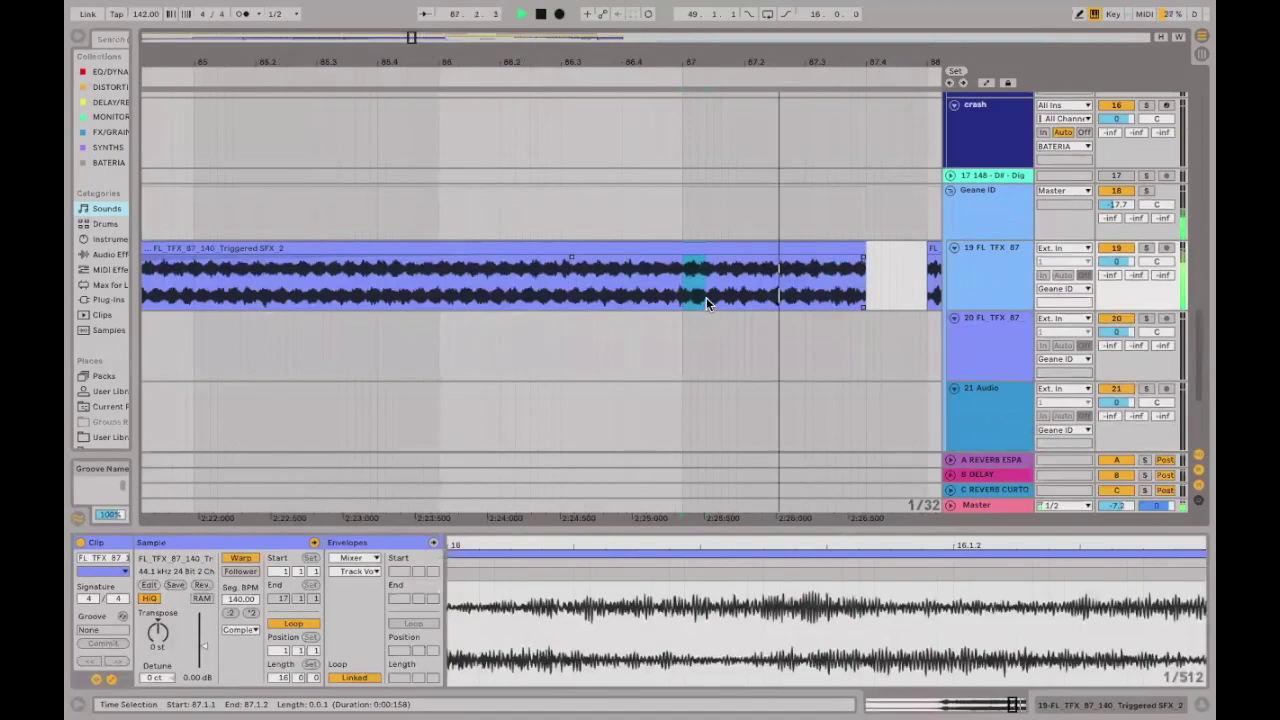
click(715, 290)
key(space)
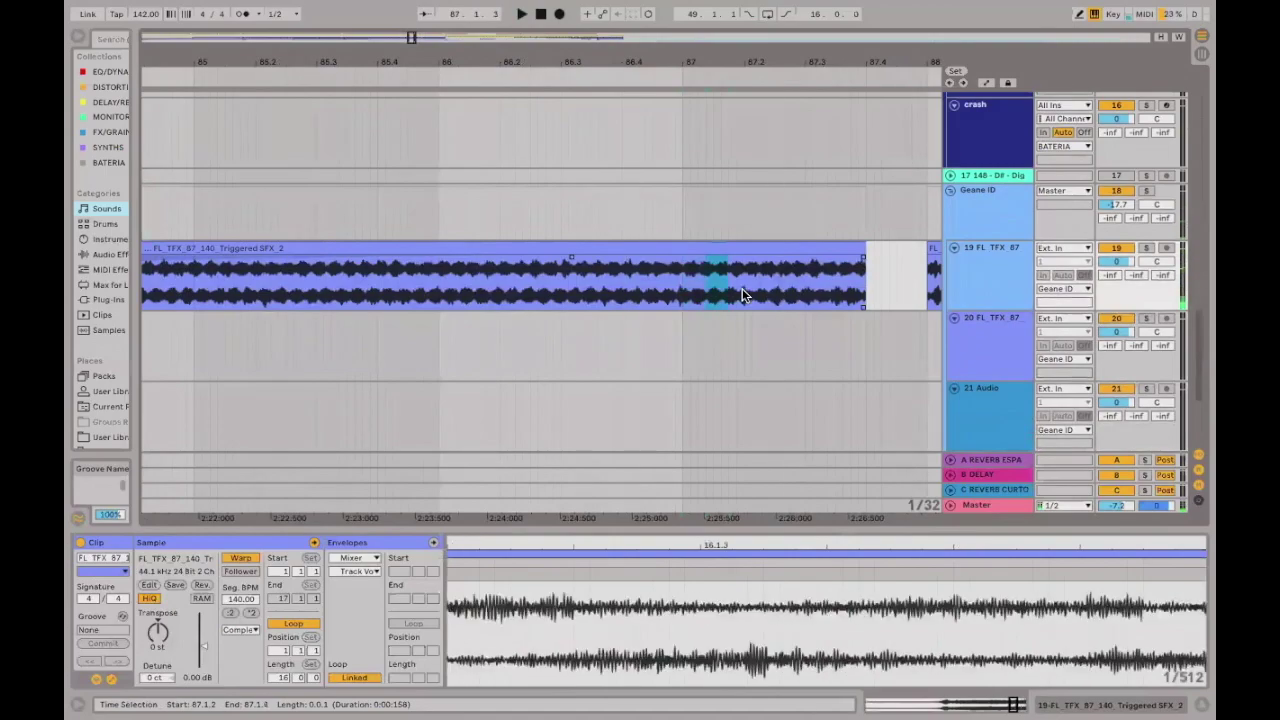
shift+click(742, 288)
key(ctrl+0)
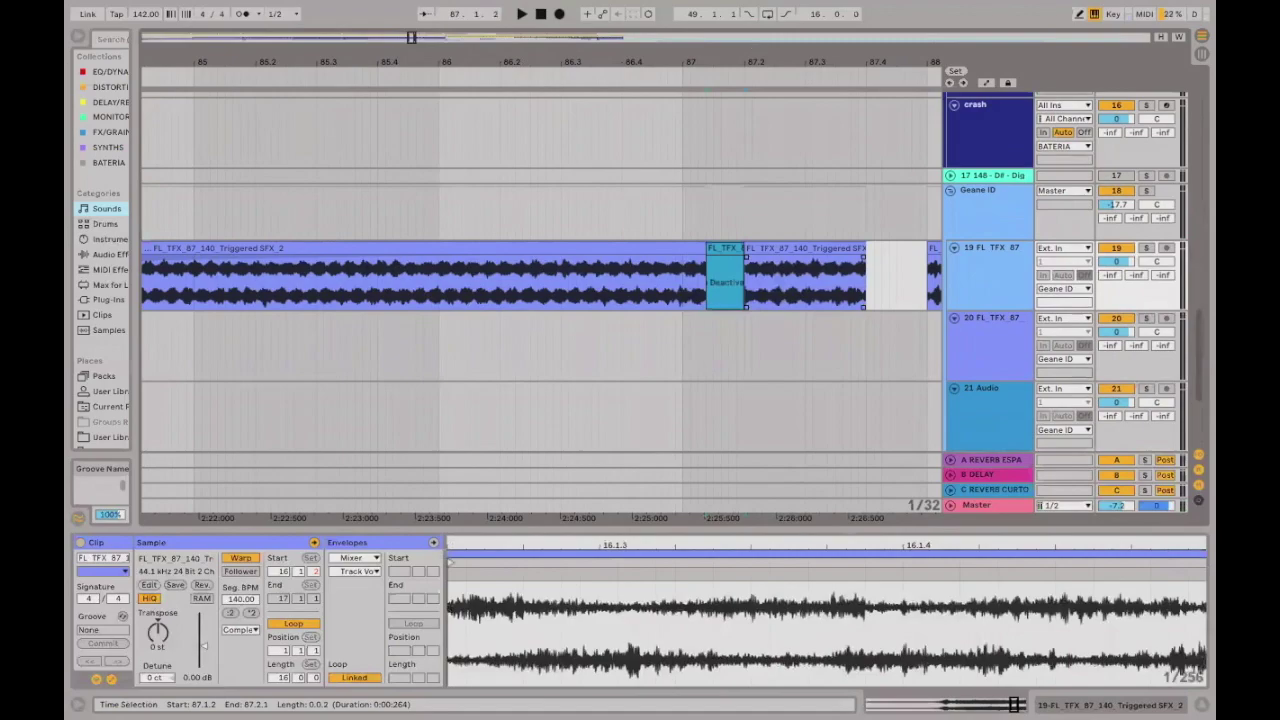
key(plus)
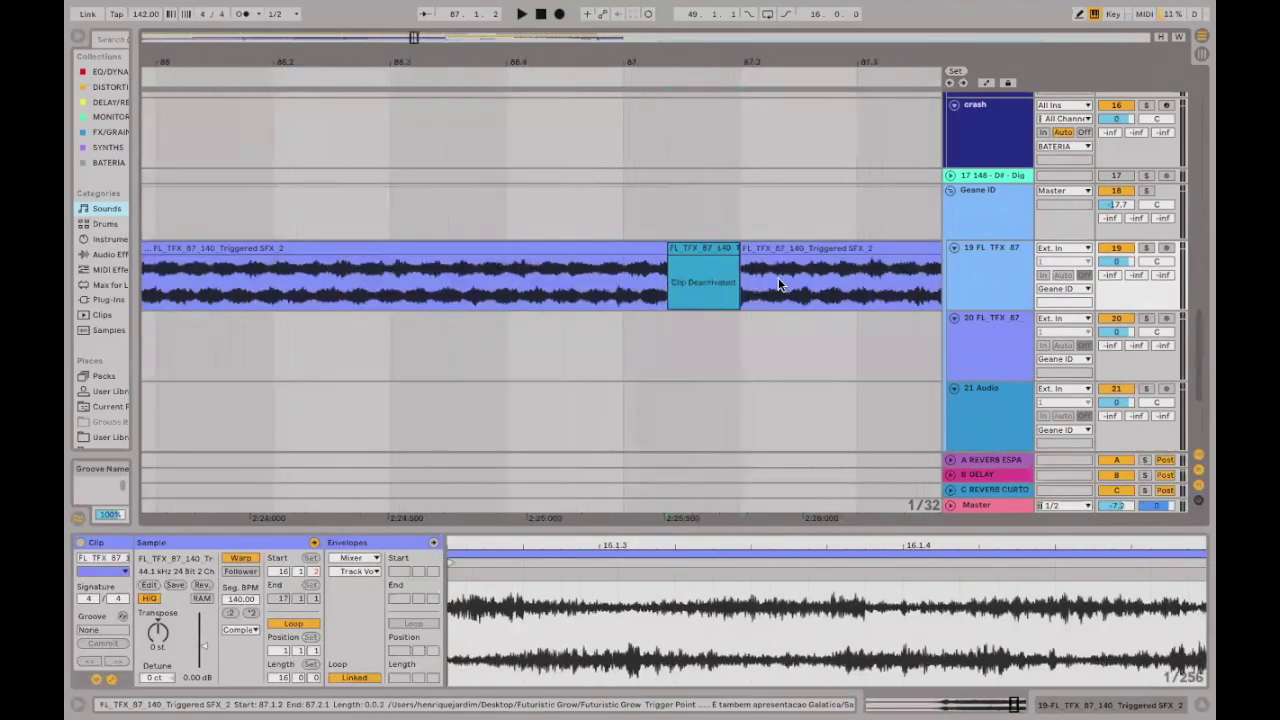
key(Delete)
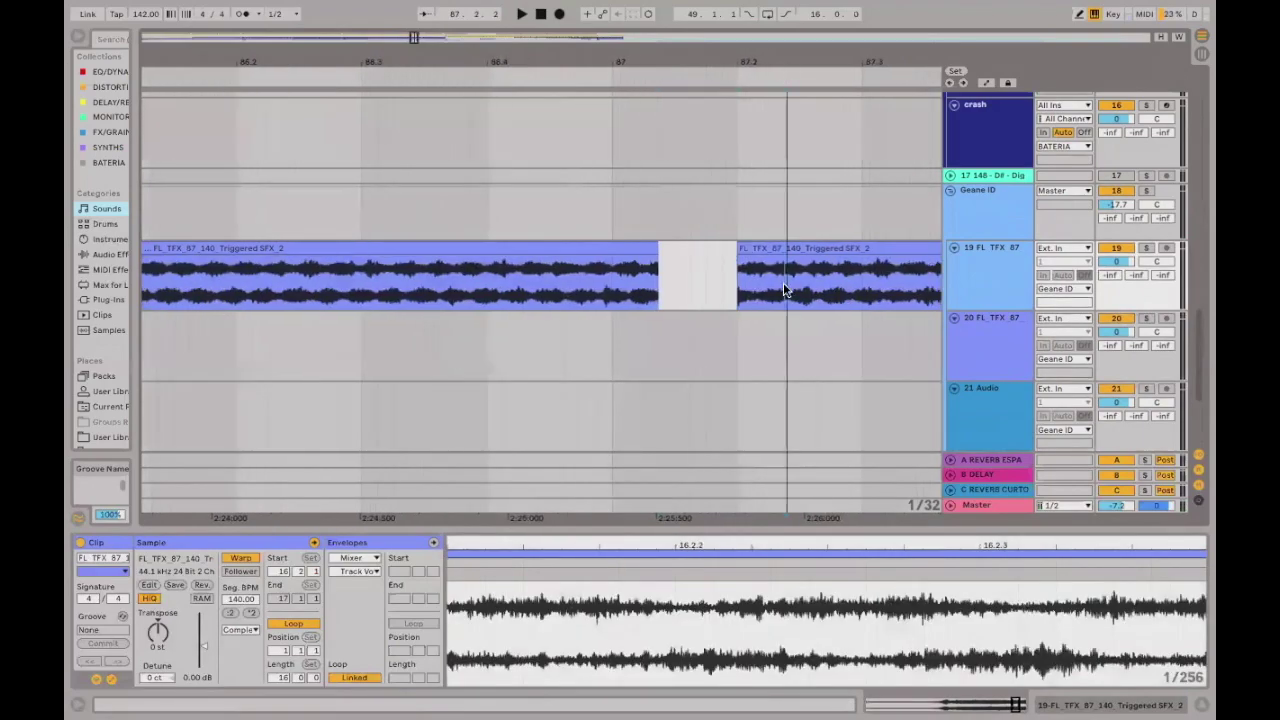
Delete the section from 87.2.2 to 87.3.1 and shorten the remaining piece before bar 88 to end at 87.3.2.
scroll(783, 282, up, 1)
shift+click(859, 245)
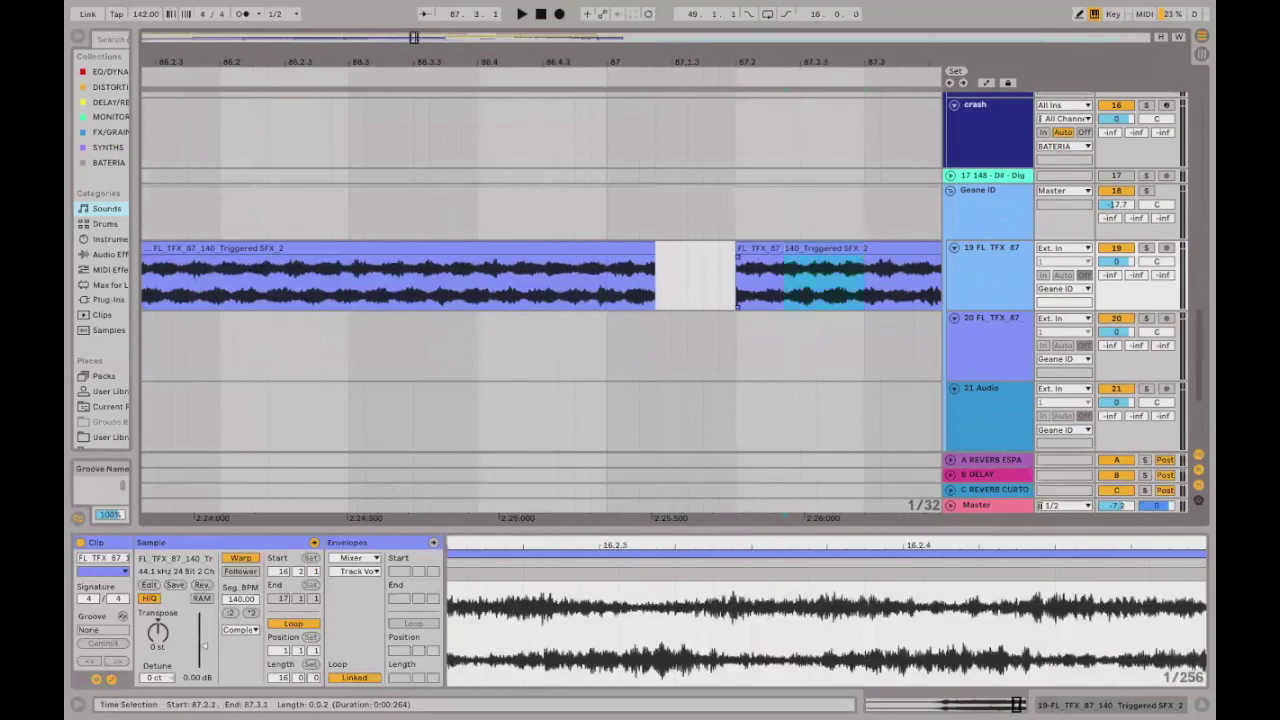
key(Delete)
key(minus)
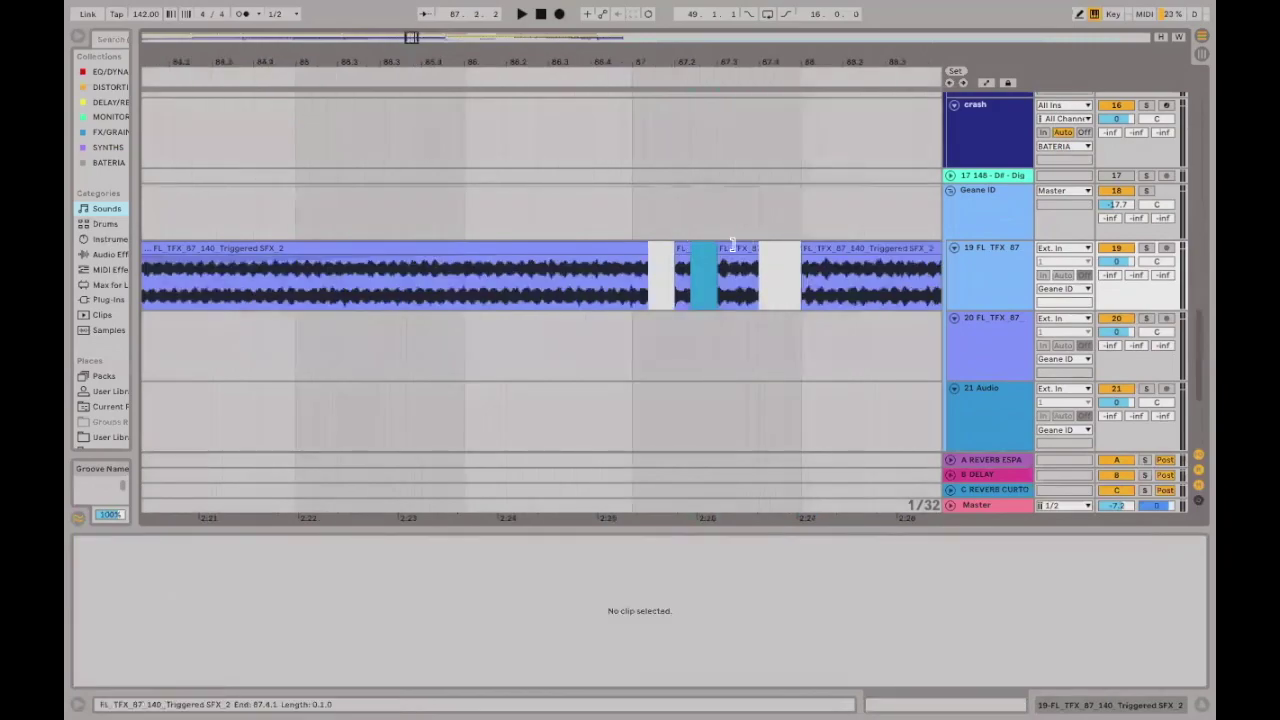
click(731, 247)
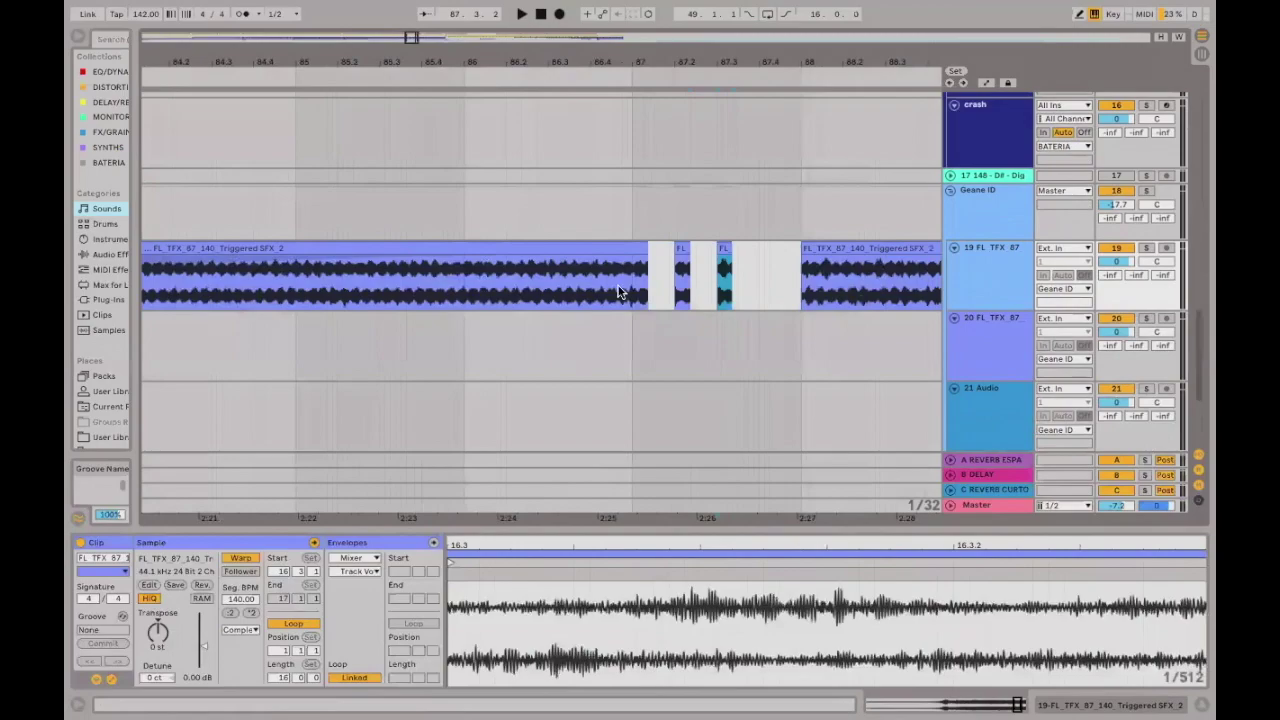
Split the first Triggered SFX clip at 87.1.1 to isolate the short slice at the start of bar 87.
scroll(634, 289, up, 5)
click(628, 292)
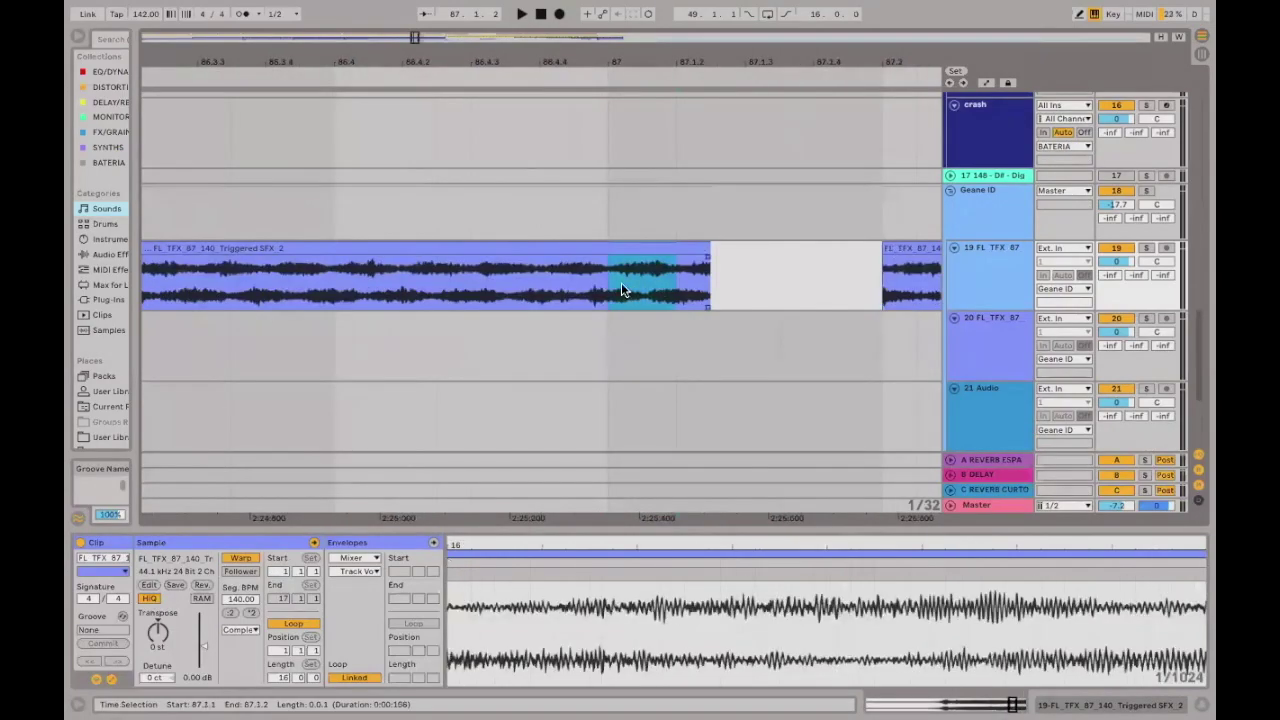
key(space)
click(630, 282)
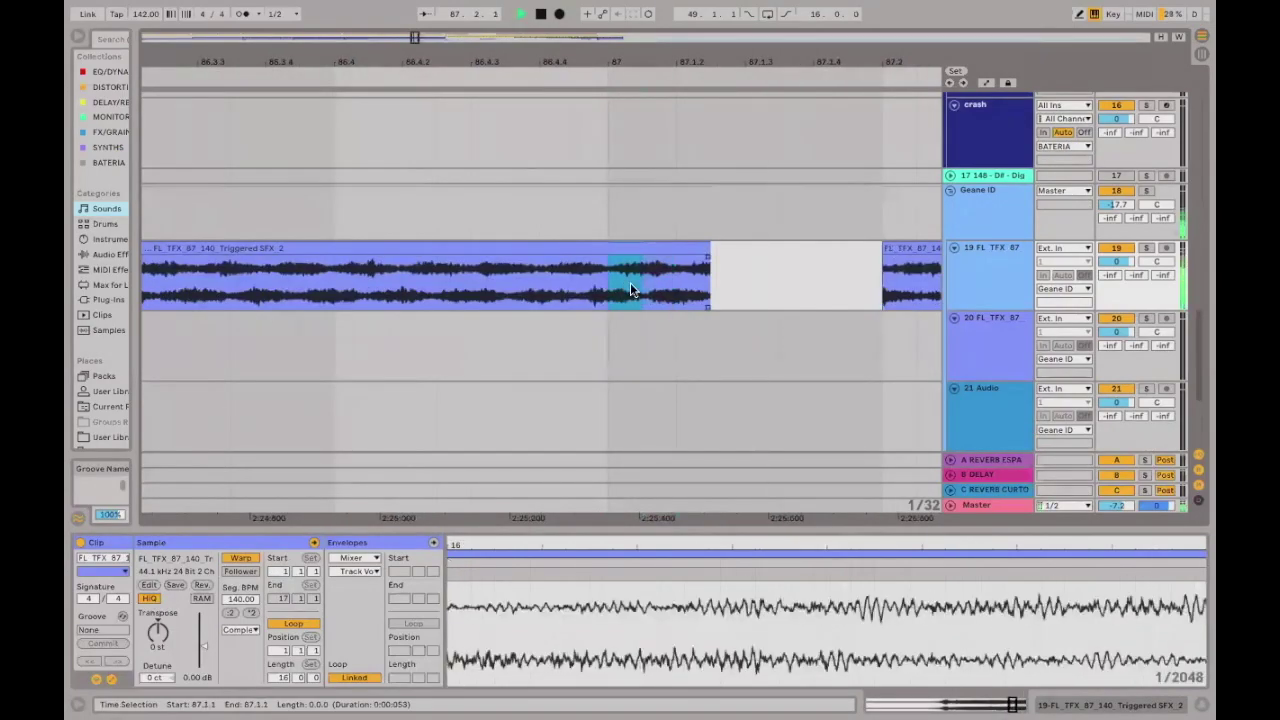
click(612, 285)
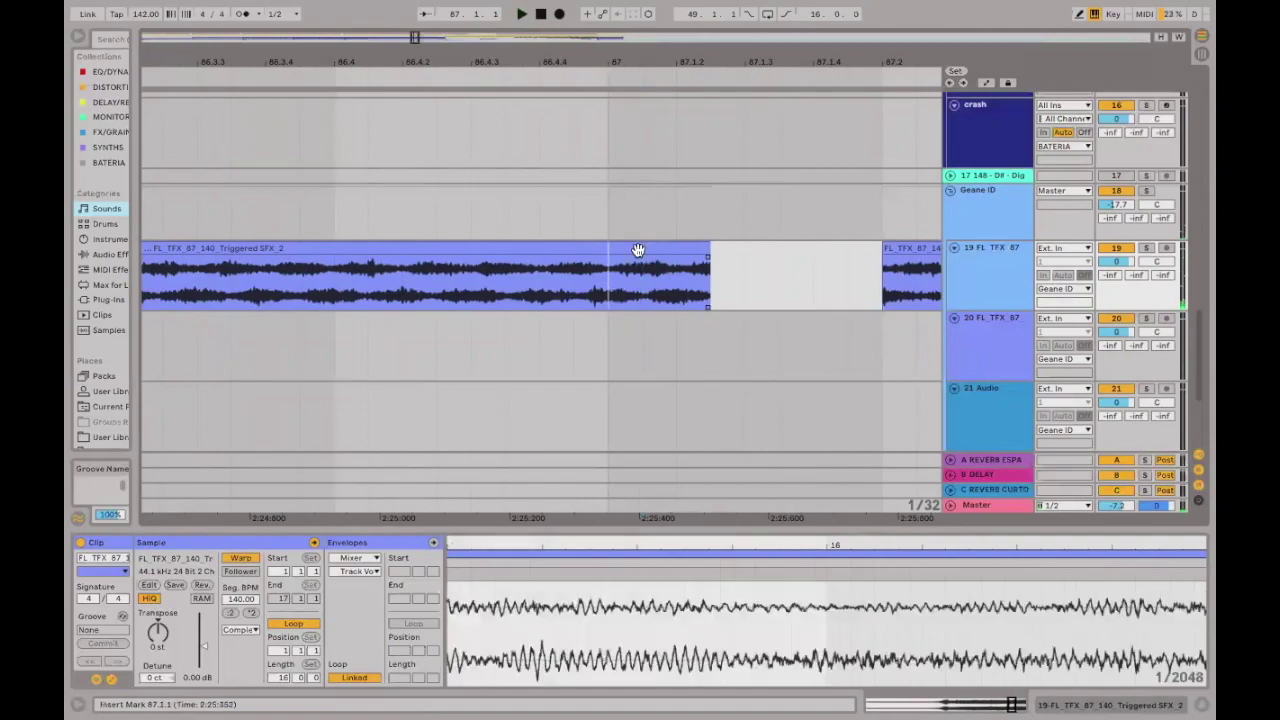
shift+click(692, 251)
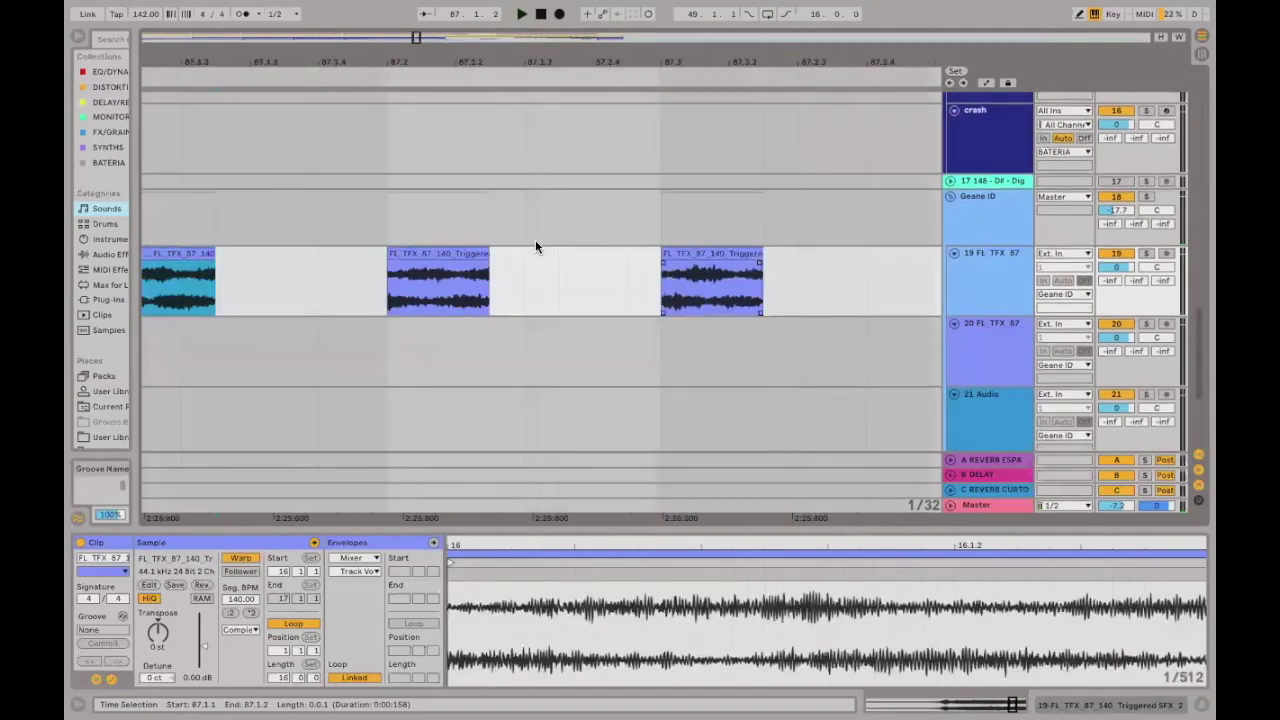
Copy a short Triggered SFX slice to 87.4.1 and undo the lengthening of the slice at 87.3.1.
scroll(535, 247, right, 3)
drag(522, 250, 800, 262)
click(693, 249)
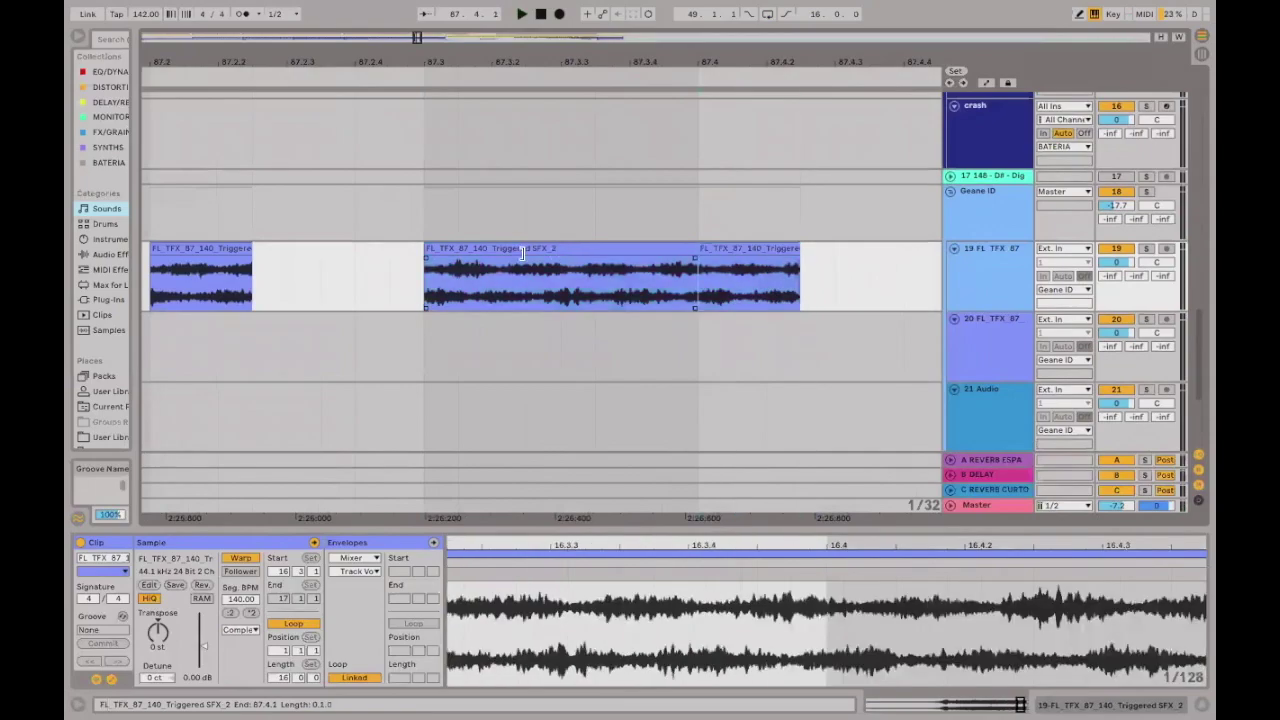
key(ctrl+z)
Play the arrangement from 85.2.1 to hear the chopped slices in bar 87.
key(minus)
key(minus)
key(minus)
key(minus)
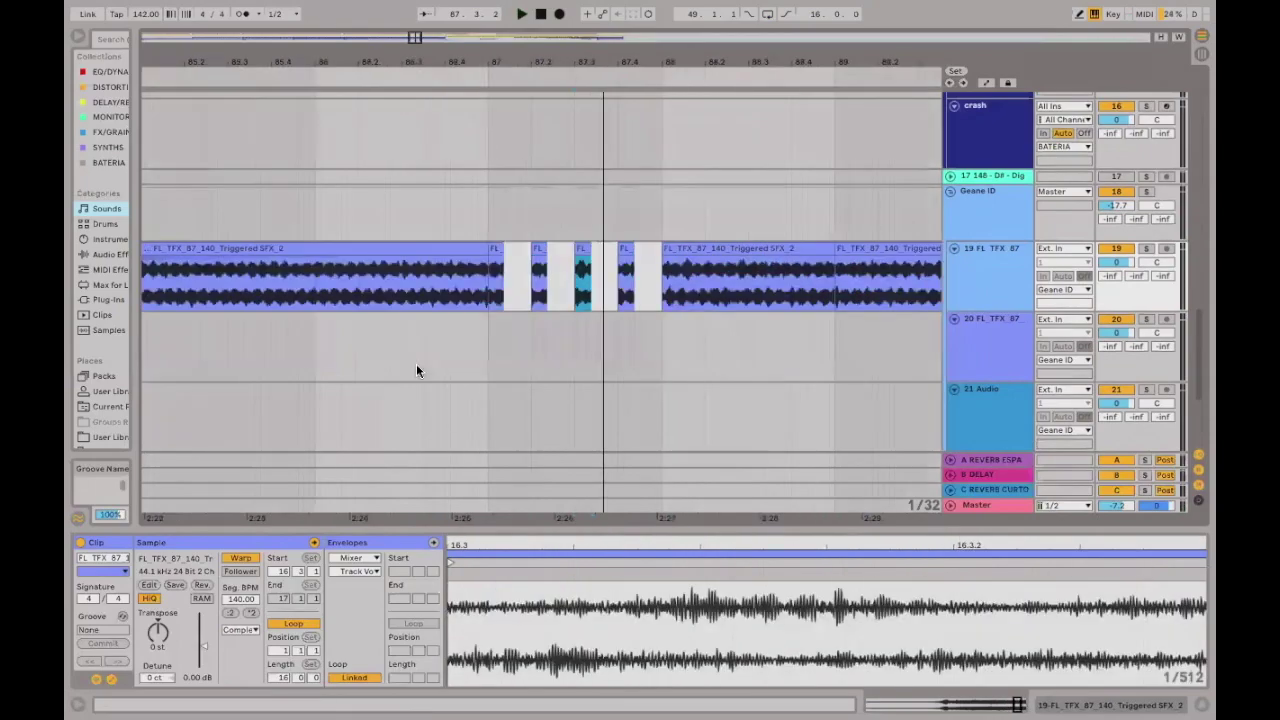
click(438, 365)
key(space)
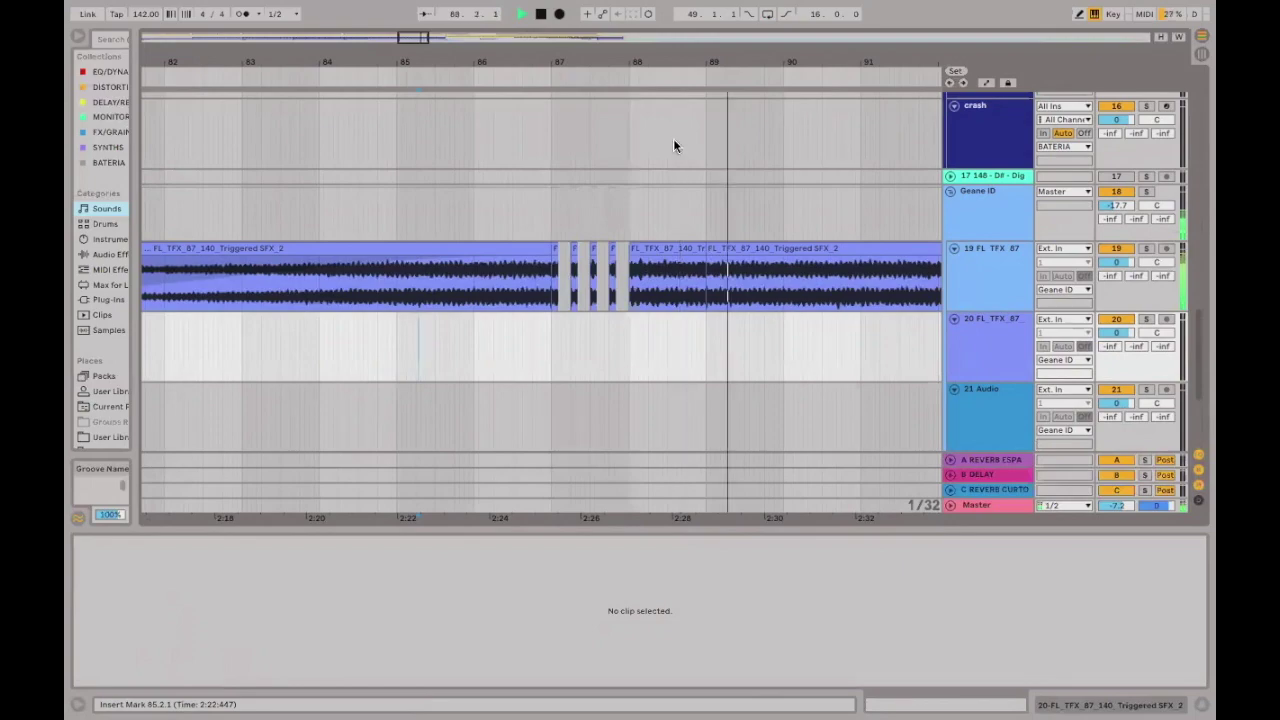
Add a curved fade-out to the last Triggered SFX clip from about bar 98 to its end, stop playback and save the set.
key(minus)
key(minus)
key(minus)
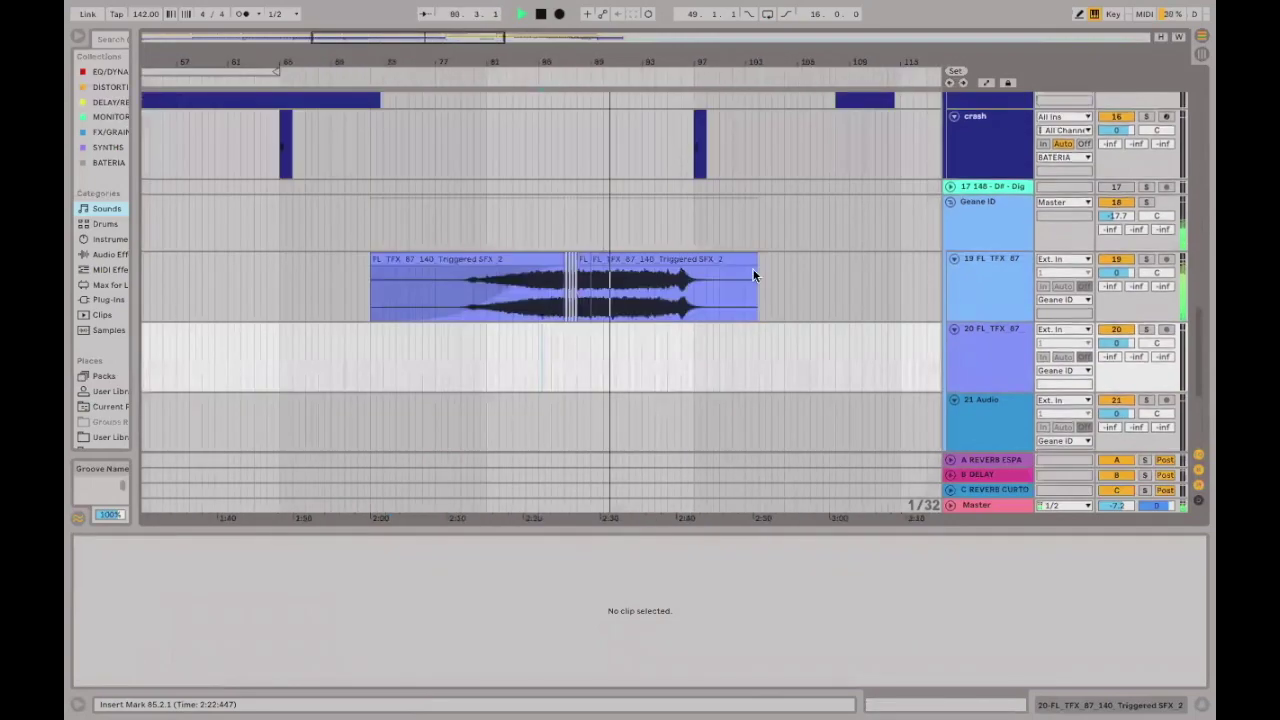
click(726, 263)
drag(659, 261, 735, 290)
key(ctrl+z)
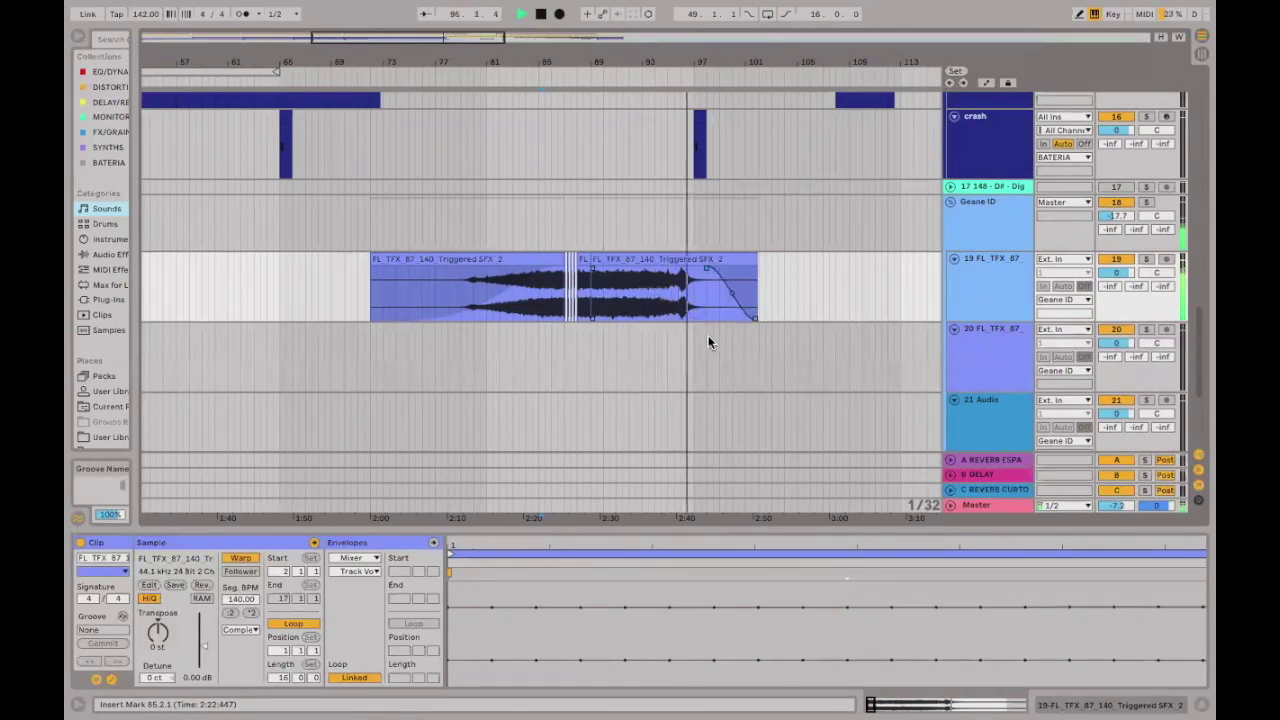
key(space)
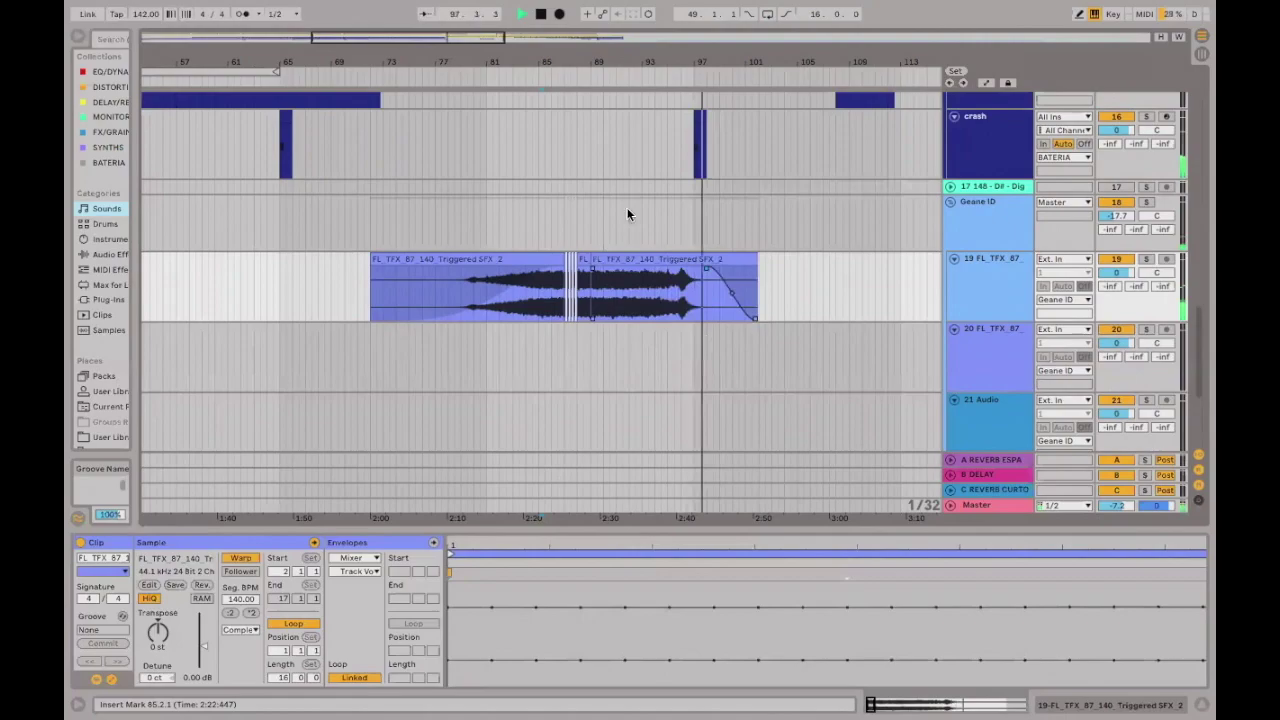
click(627, 207)
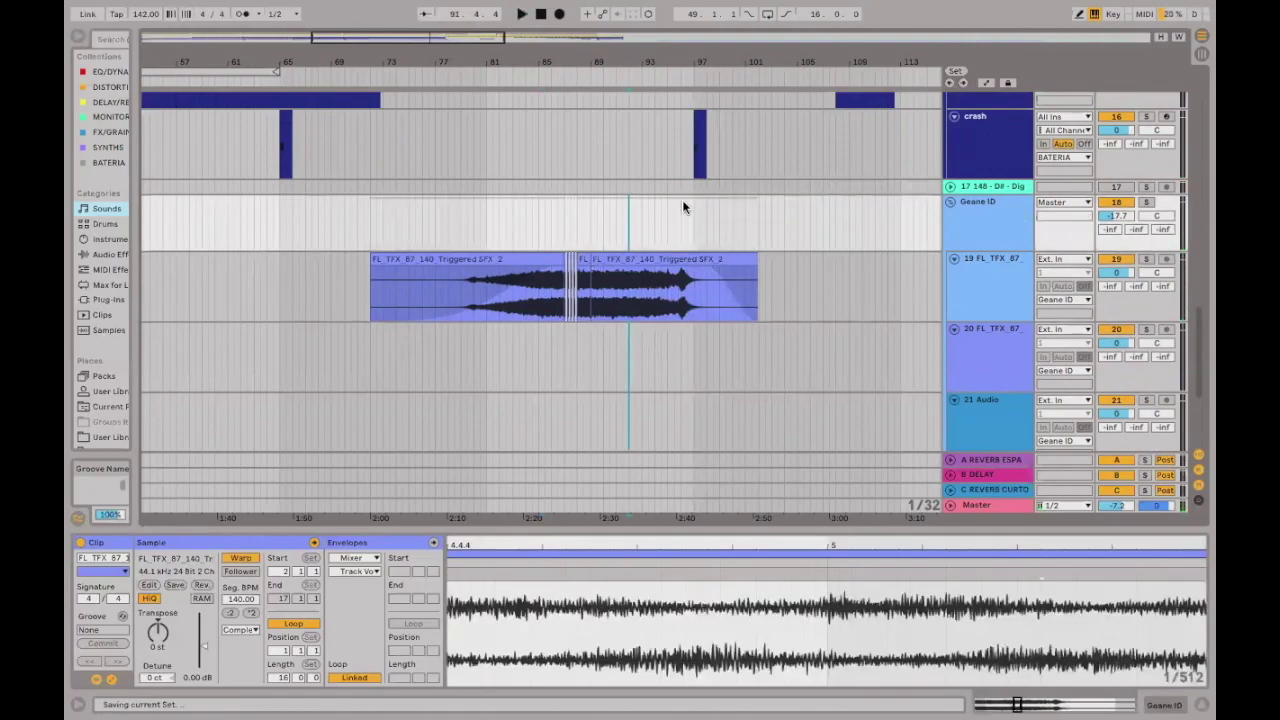
scroll(731, 240, up, 3)
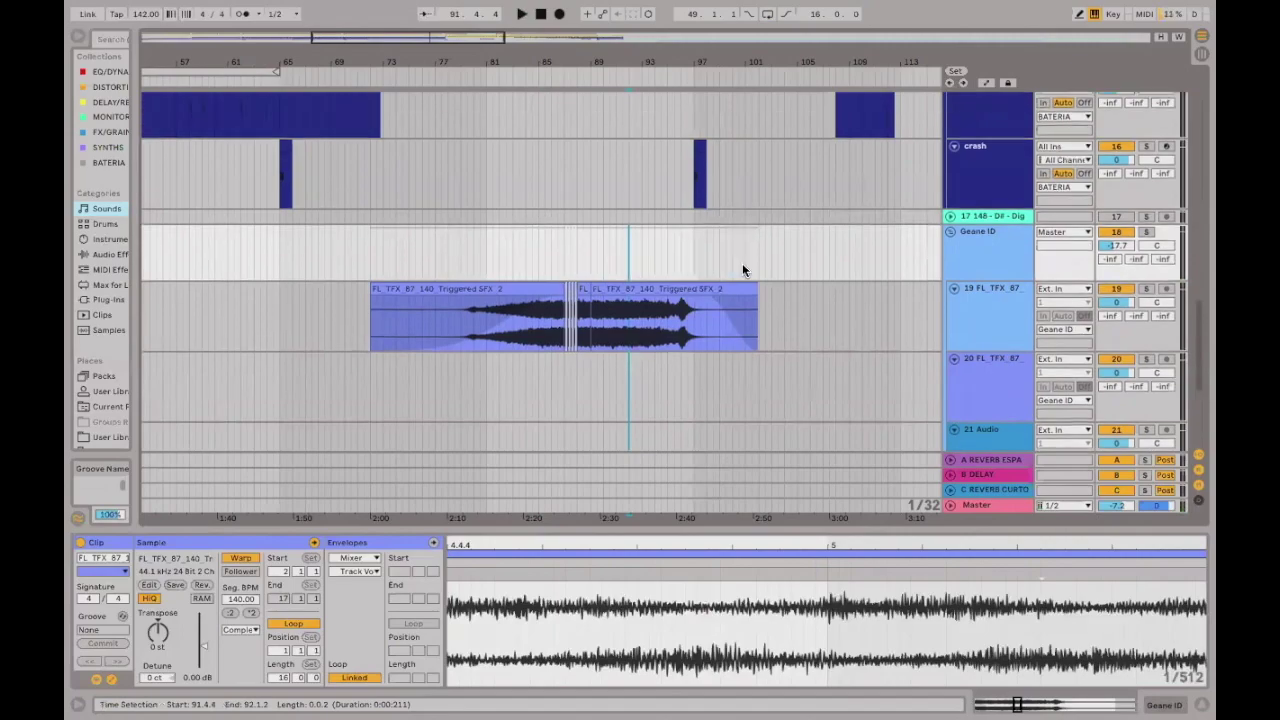
scroll(760, 225, down, 3)
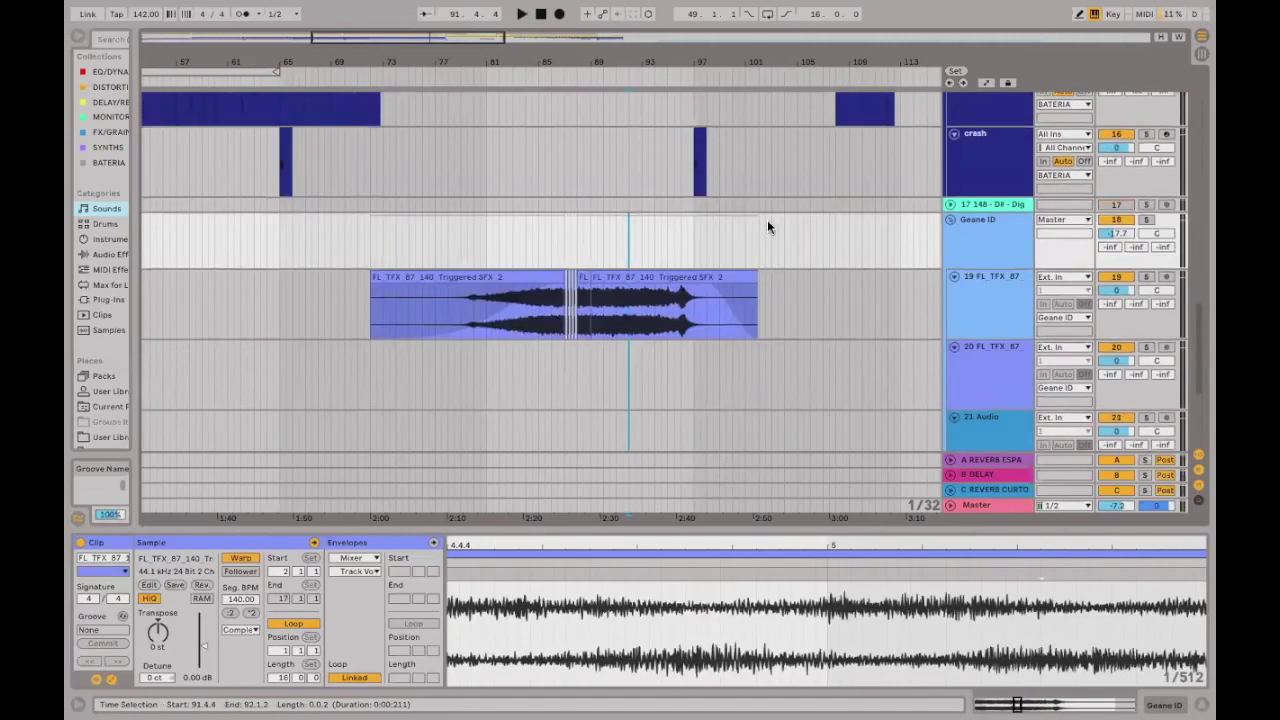
click(729, 218)
scroll(729, 218, down, 4)
scroll(628, 260, up, 8)
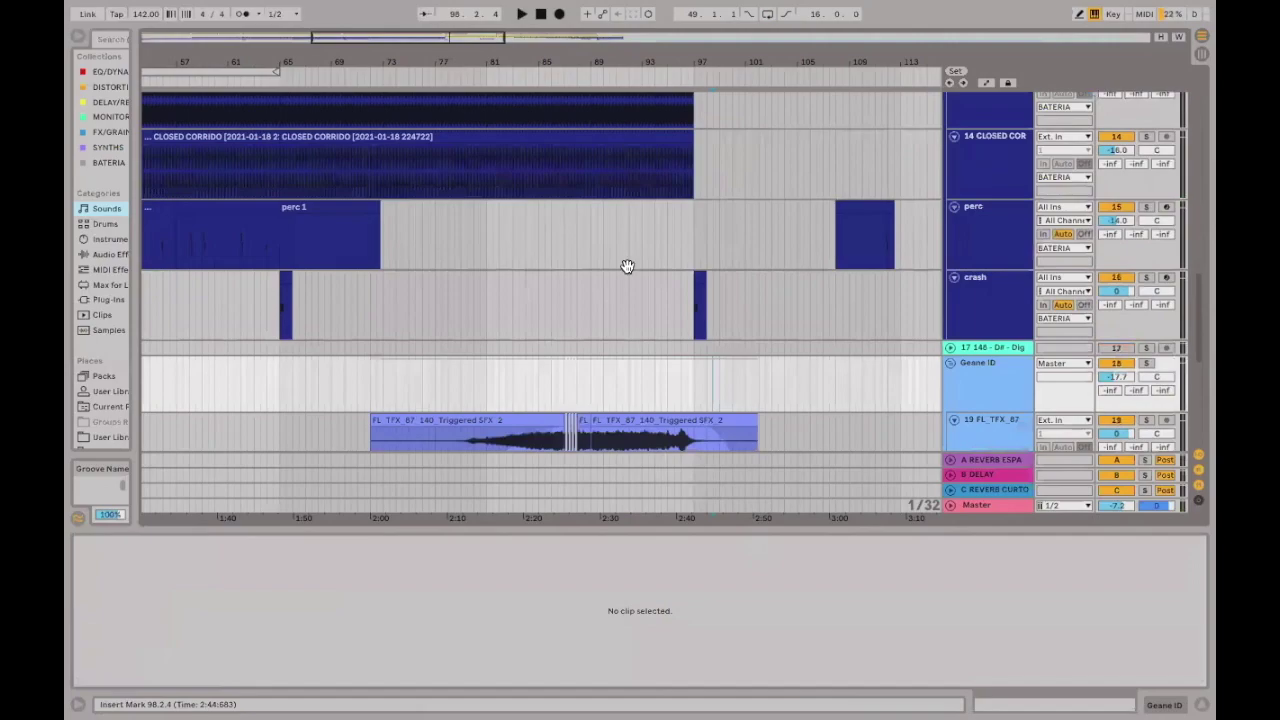
scroll(628, 260, down, 4)
Search the browser for MIXED and load the Mixed In Key SE plug-in onto Triggered SFX track 19.
click(628, 267)
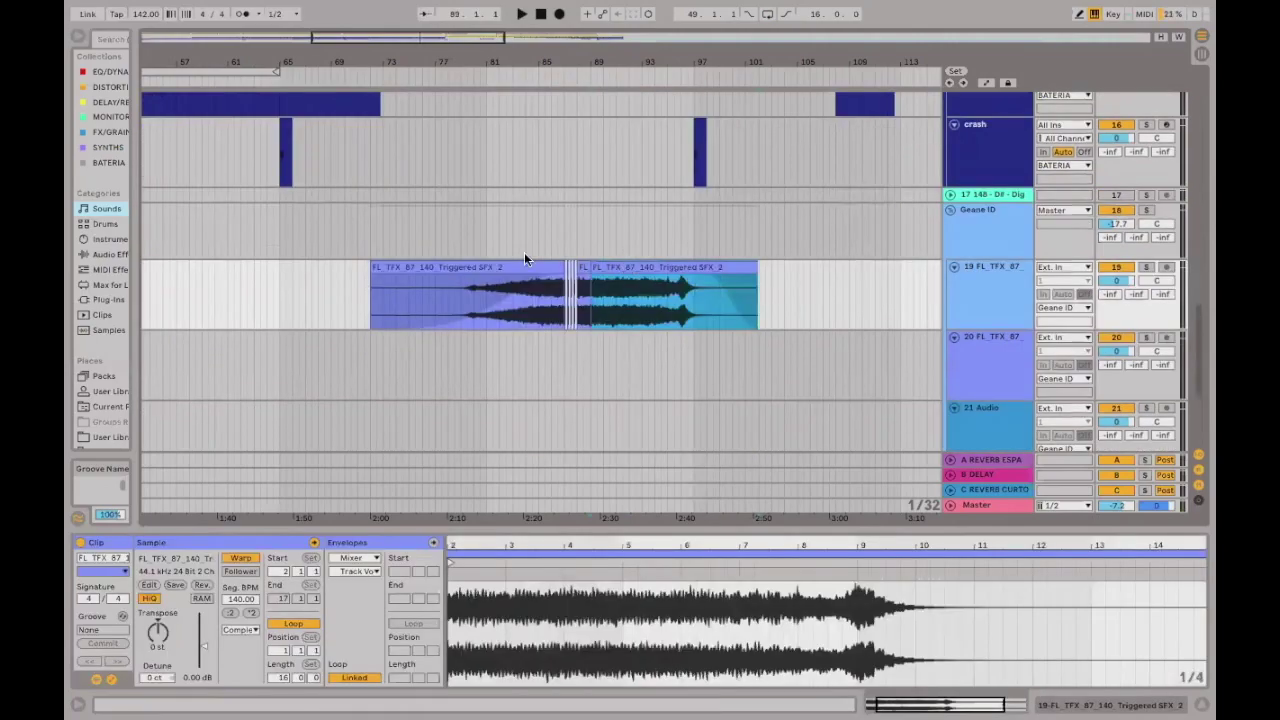
key(ctrl+f)
text(MIX)
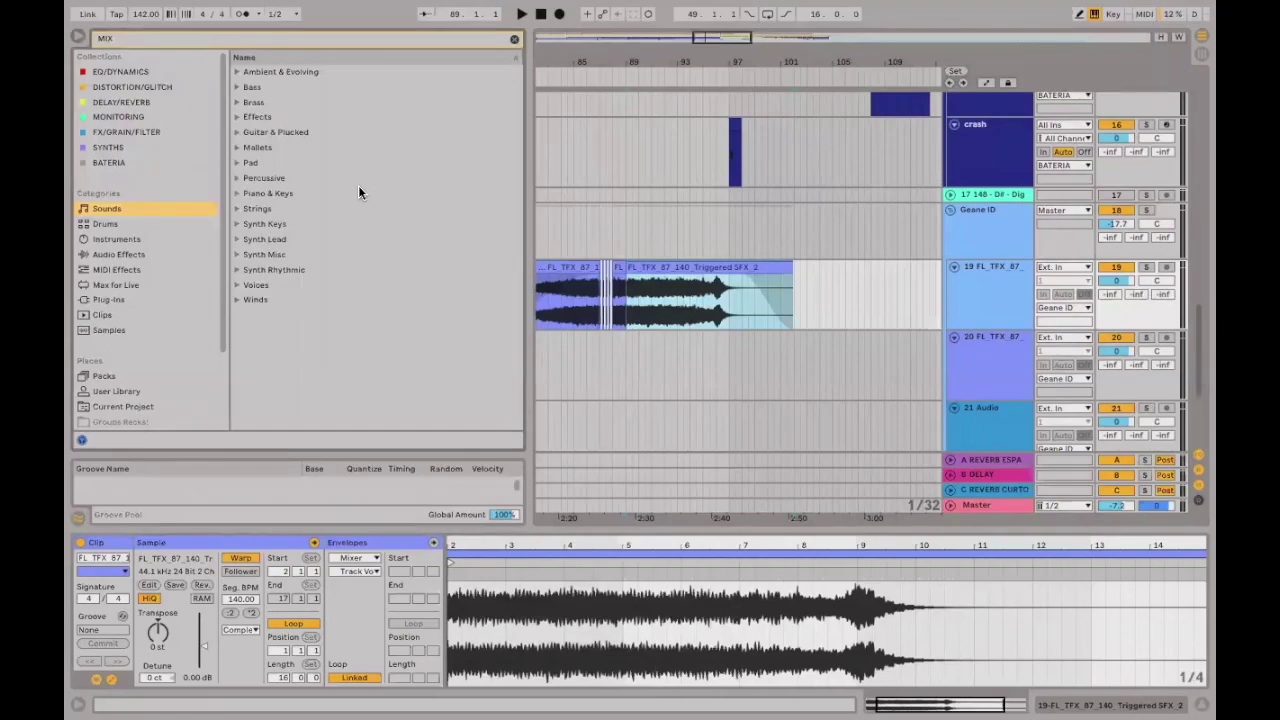
text(ED)
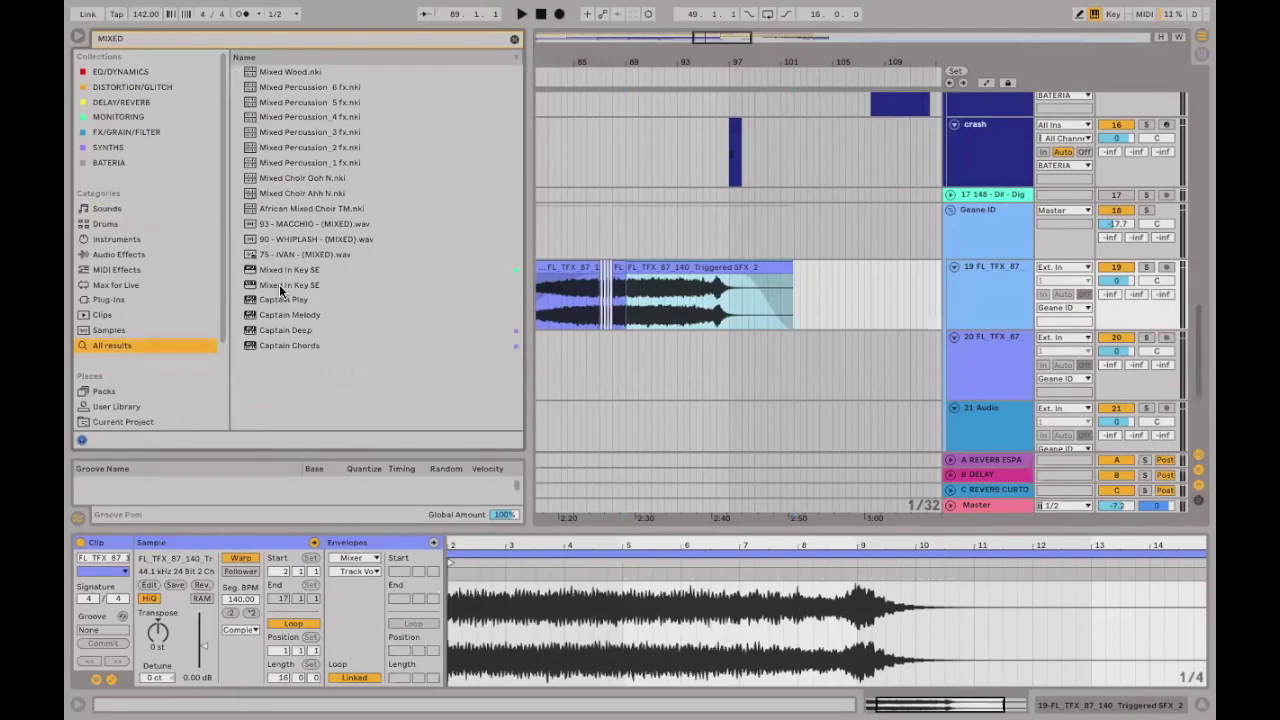
click(274, 284)
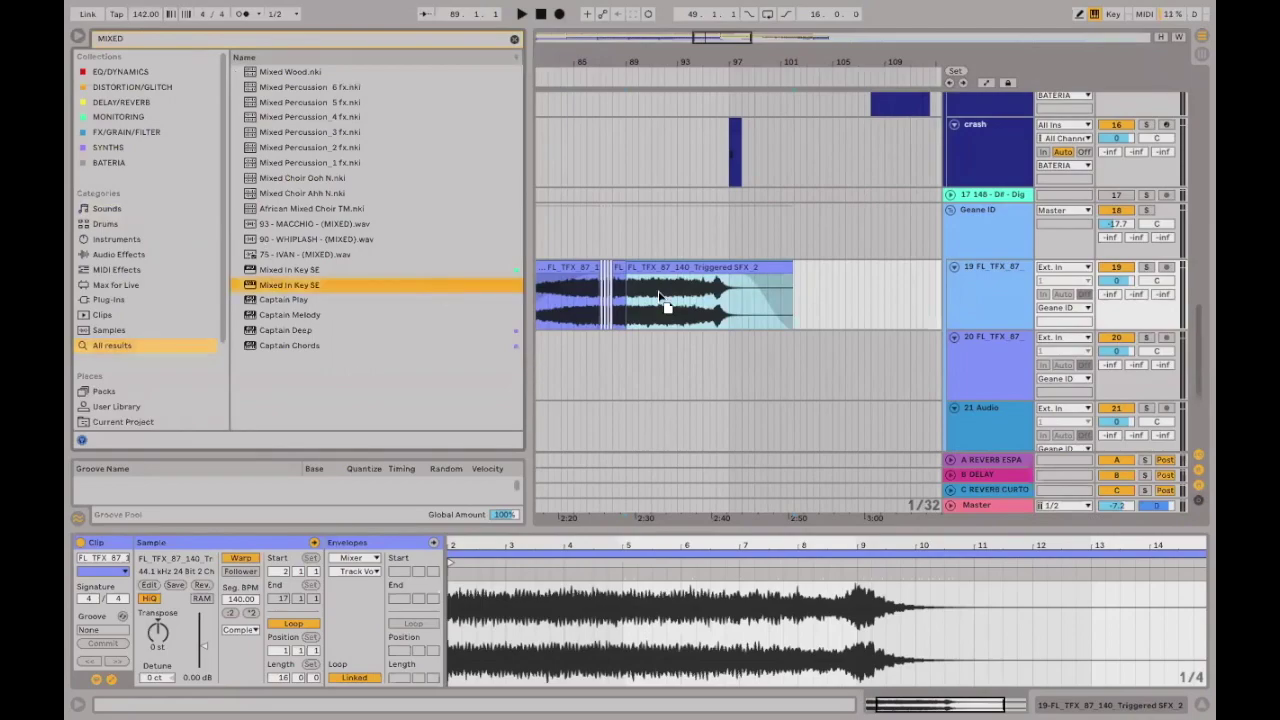
drag(686, 314, 684, 312)
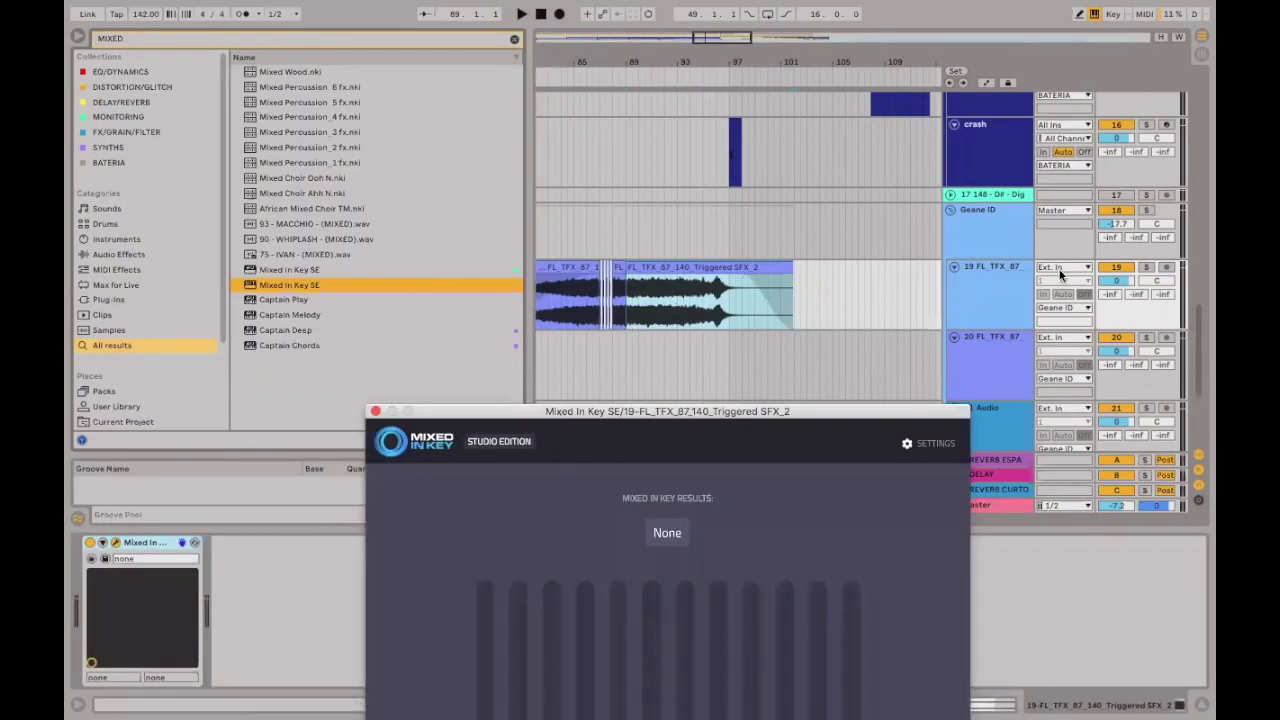
Solo track 19, play its last Triggered SFX clip to detect the key with Mixed In Key, and close the plug-in window.
scroll(800, 248, down, 1)
scroll(800, 248, left, 2)
key(space)
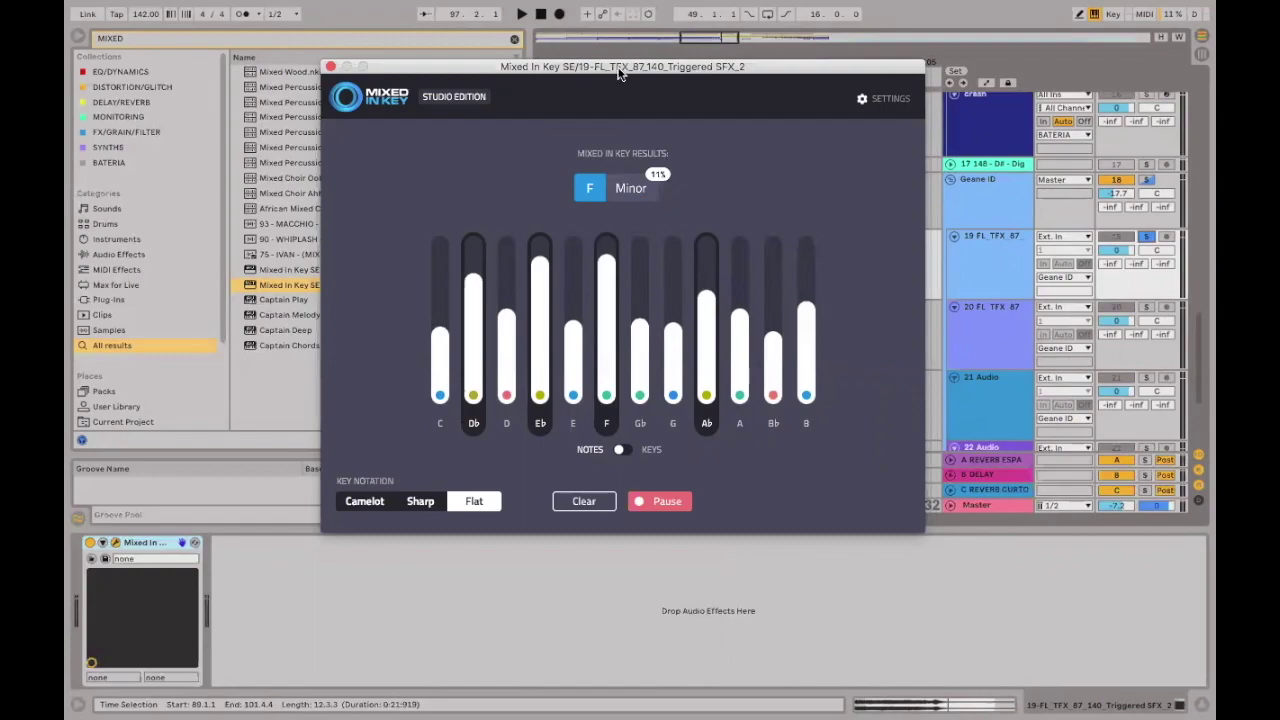
drag(618, 66, 557, 262)
drag(571, 348, 504, 434)
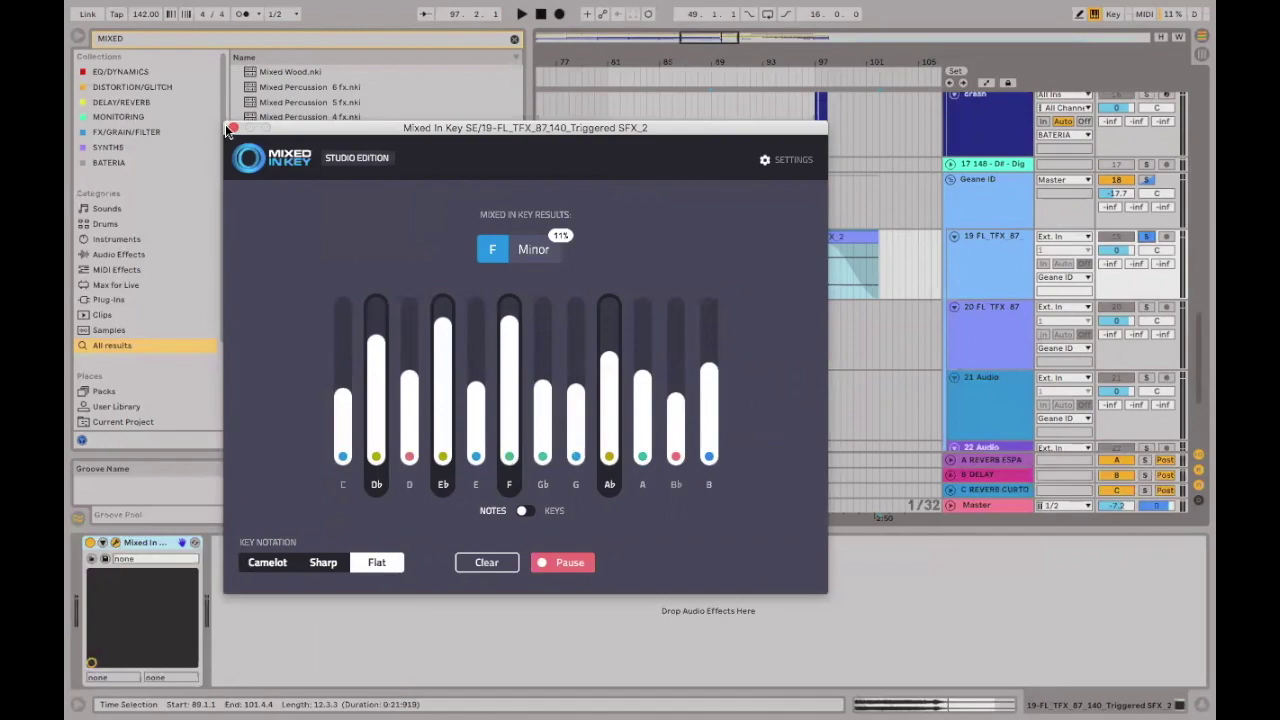
click(835, 216)
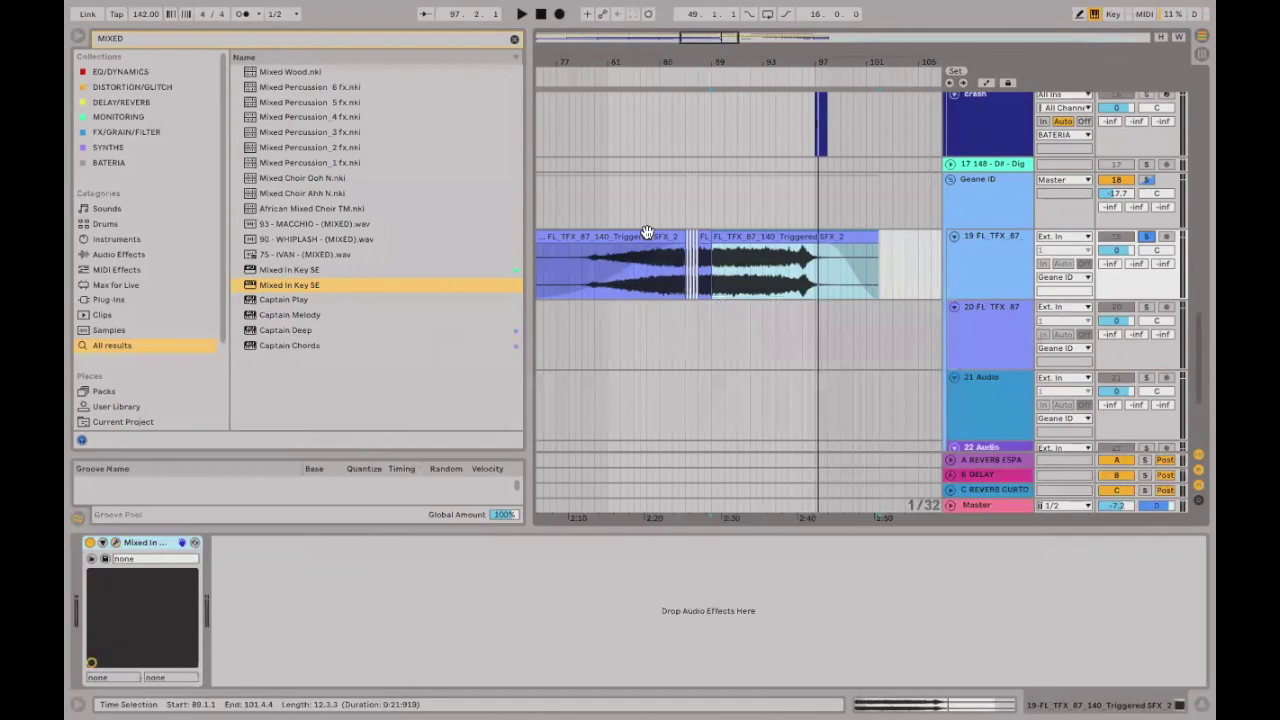
Transpose all the Triggered SFX clips on track 19 up 2 semitones and turn off the track's solo.
double_click(640, 236)
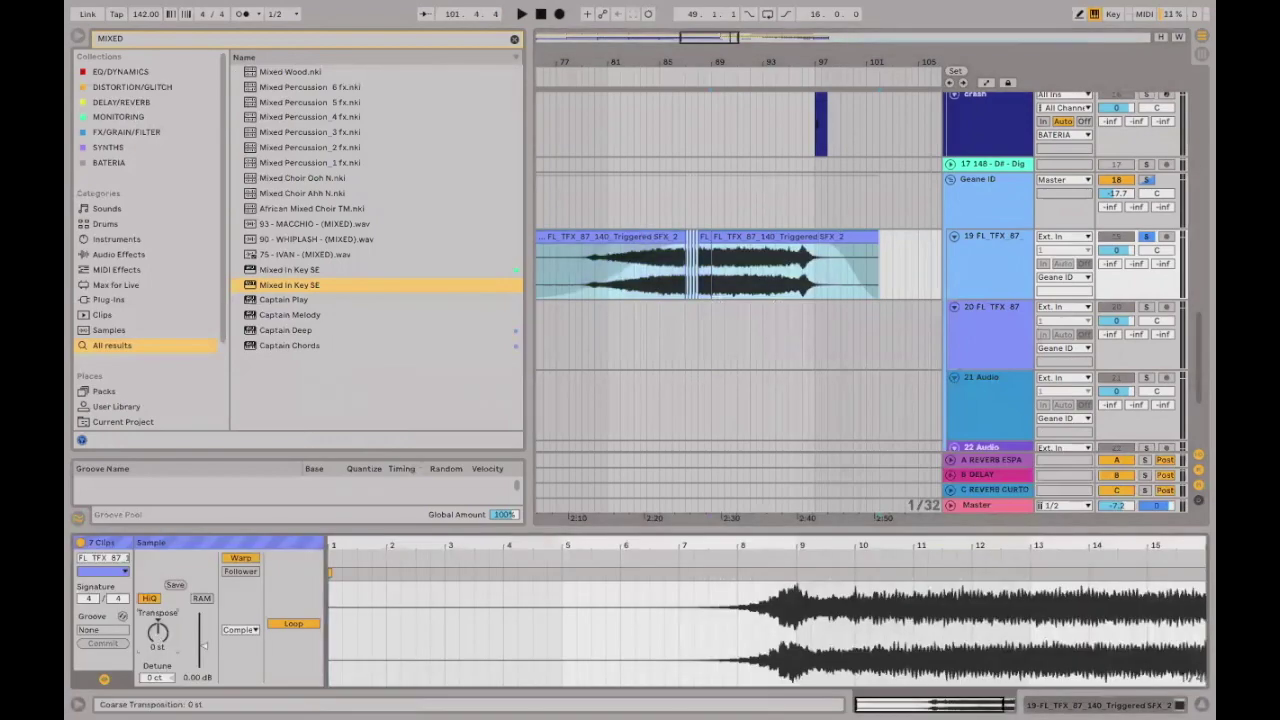
drag(157, 631, 157, 619)
click(608, 276)
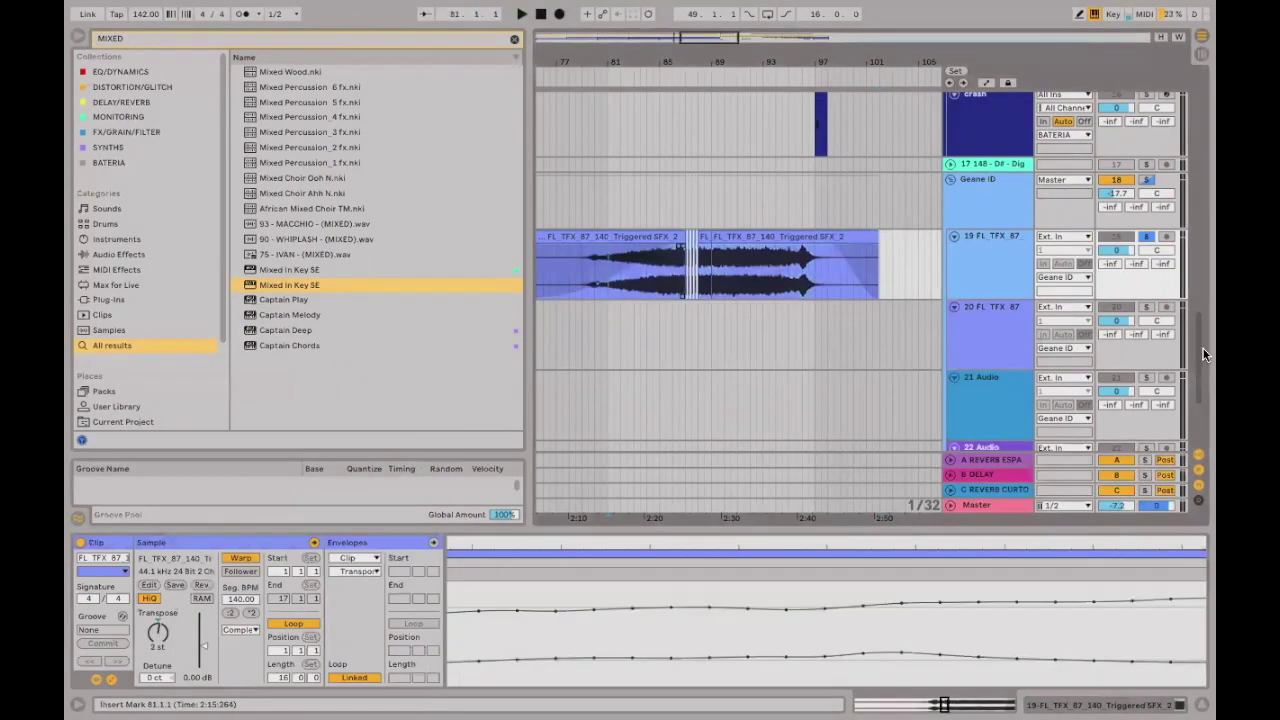
click(1145, 237)
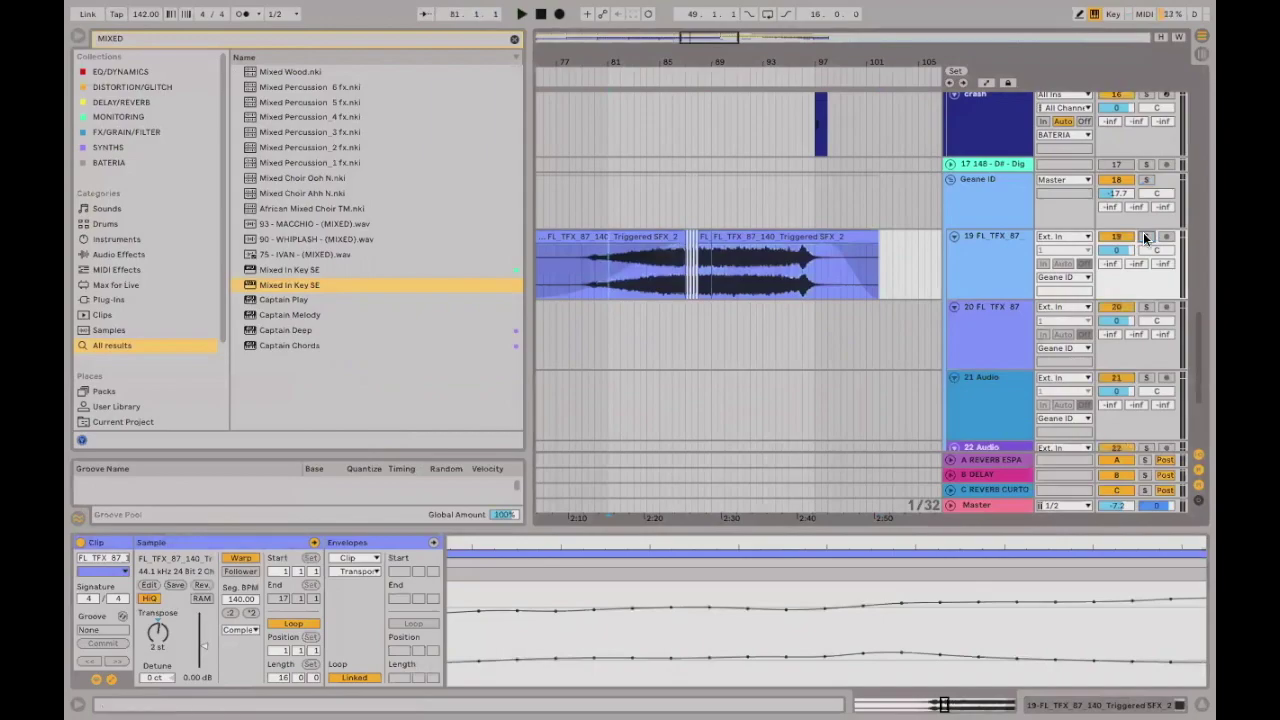
Play the transposed effects in the full mix from 81.1.1, and again from 77.1.3.
key(space)
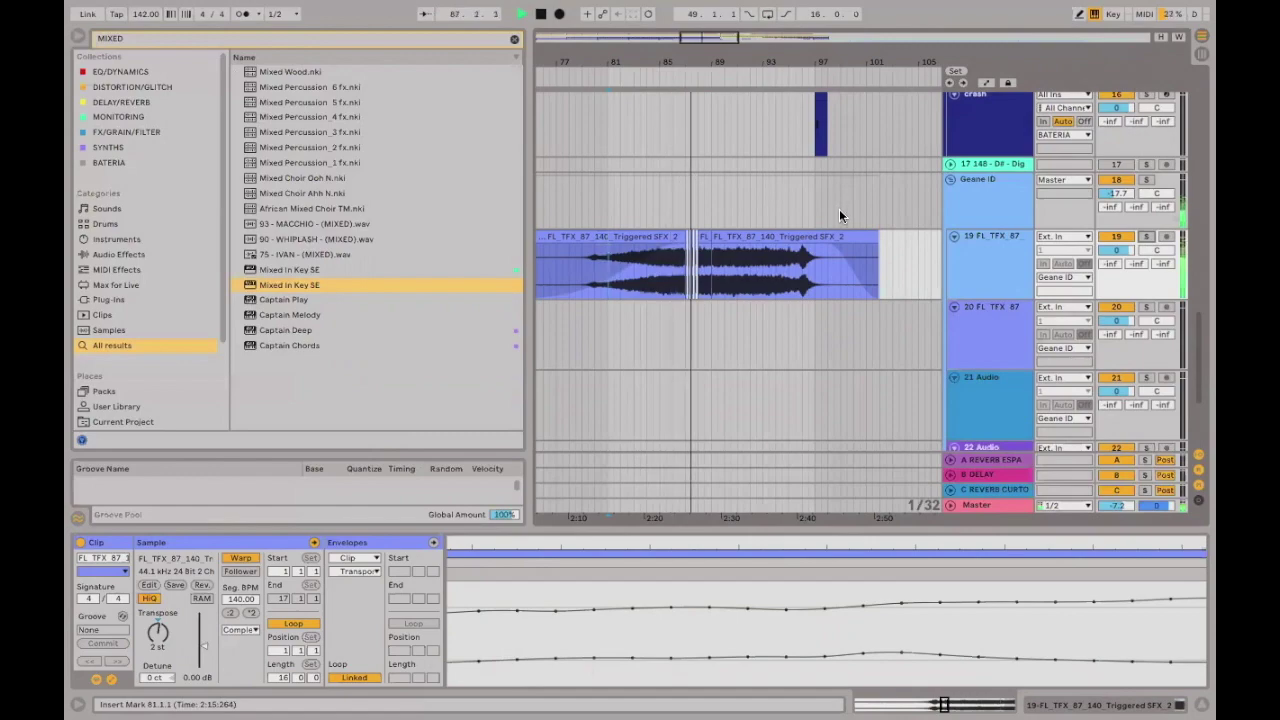
key(space)
click(618, 385)
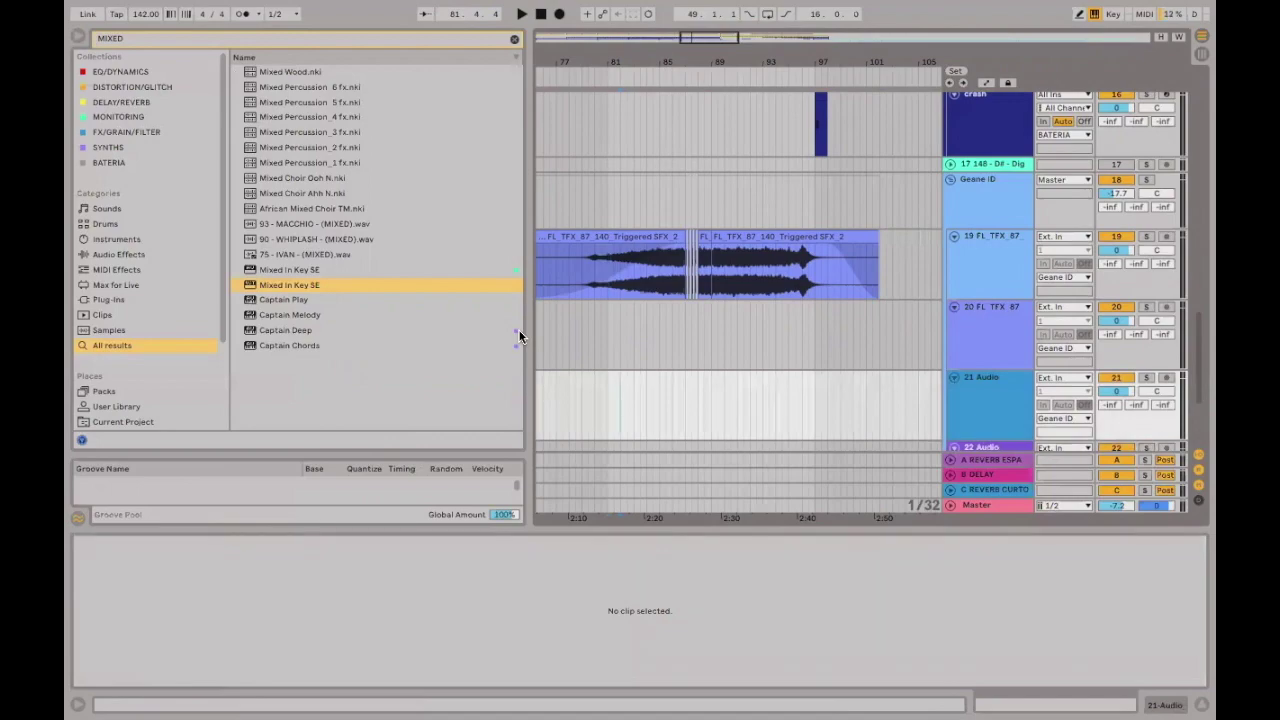
click(557, 340)
key(space)
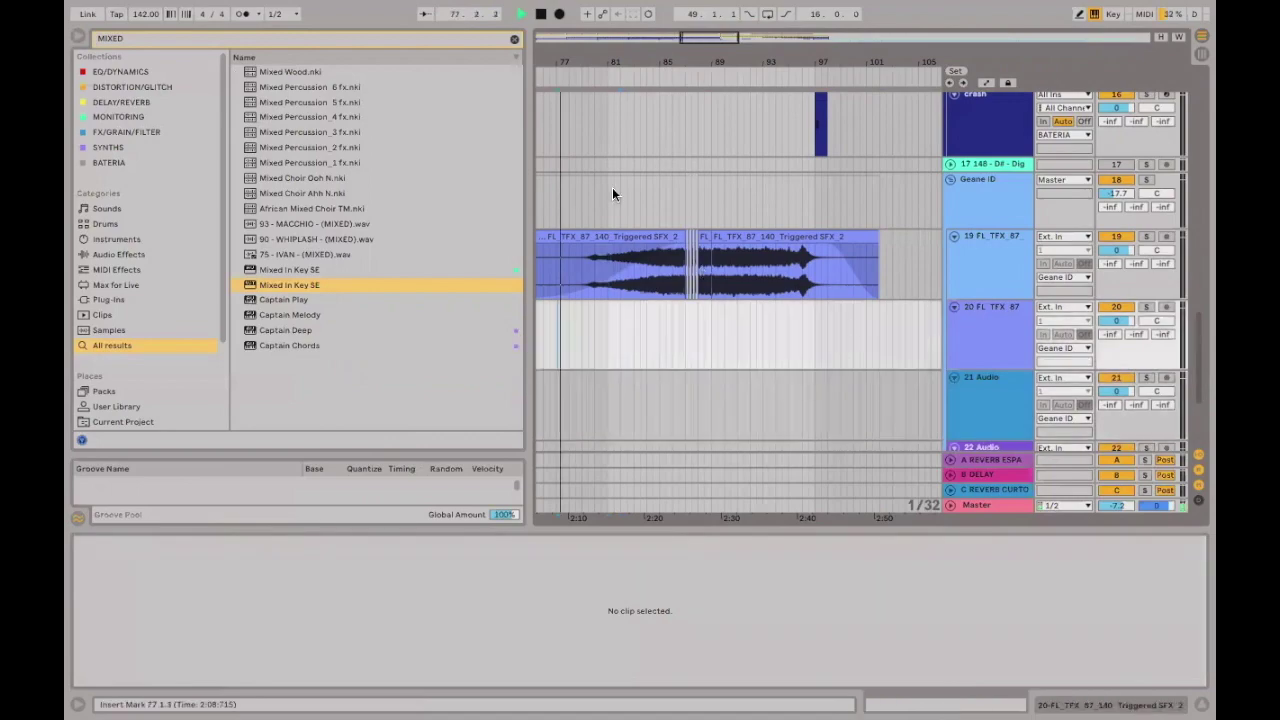
Examine the effects, kick, bass and drum tracks around bar 97 and further along the arrangement during playback.
scroll(612, 187, down, 1)
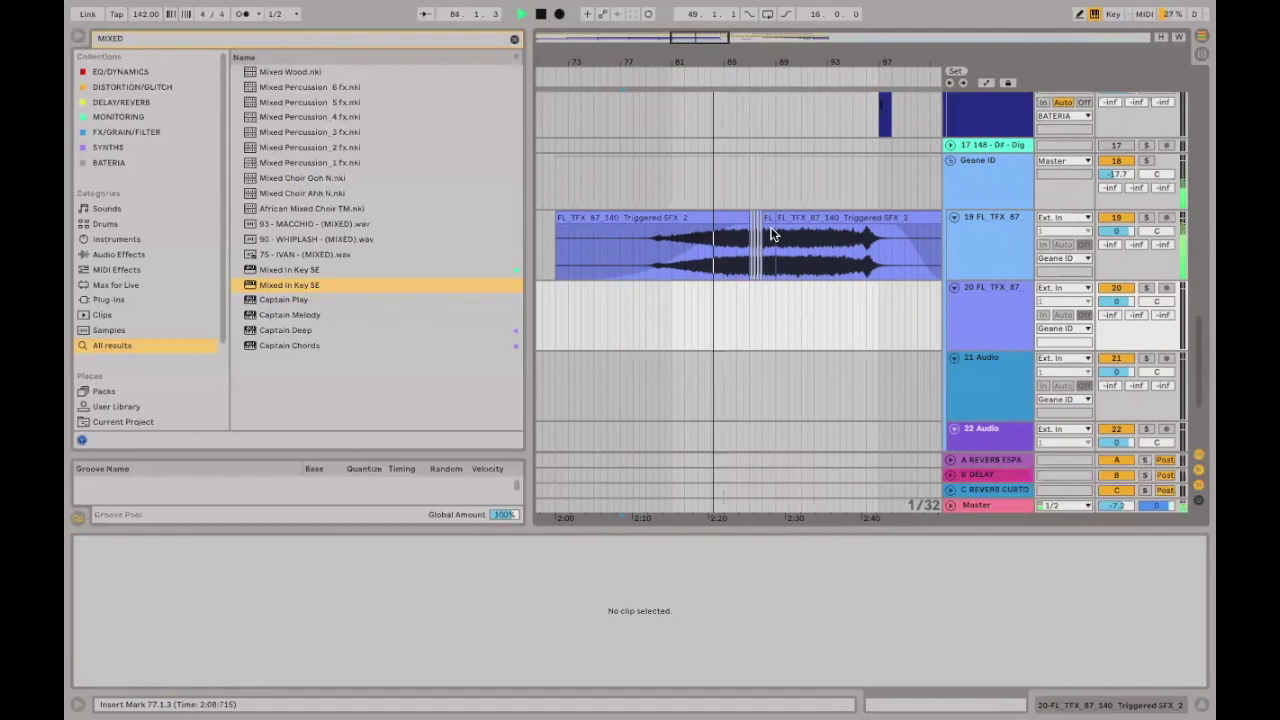
drag(776, 80, 772, 96)
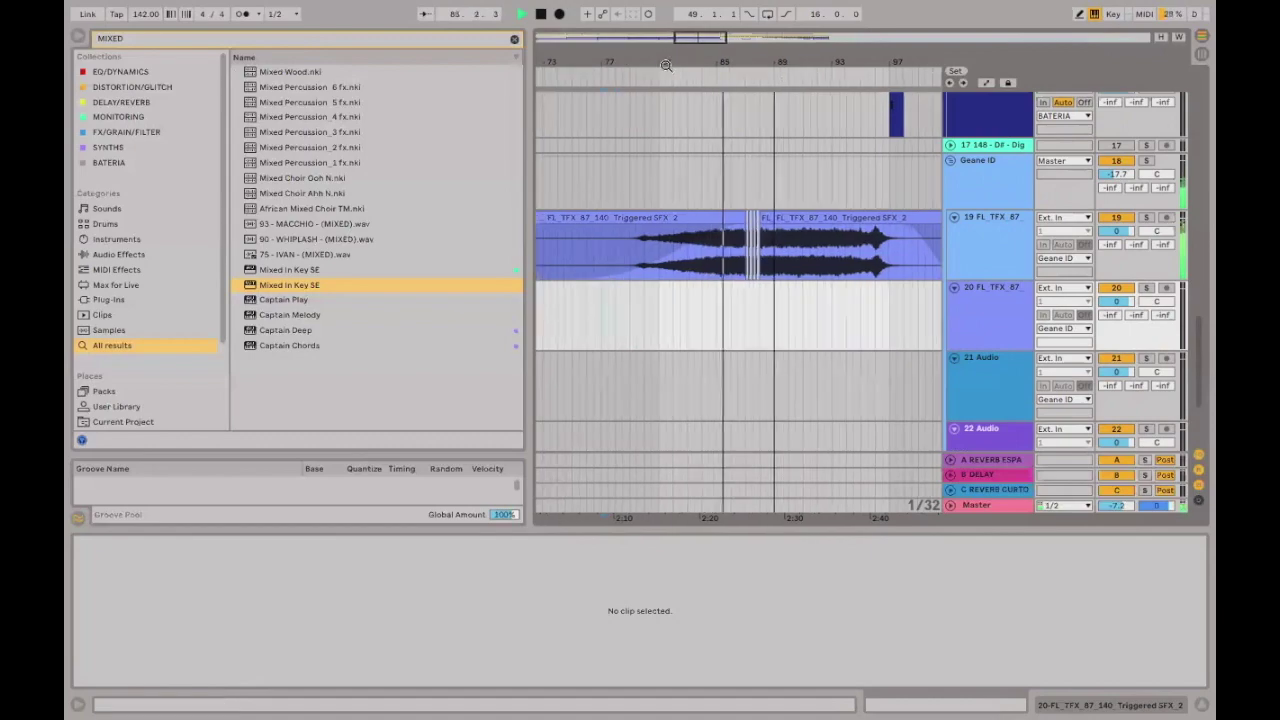
click(727, 230)
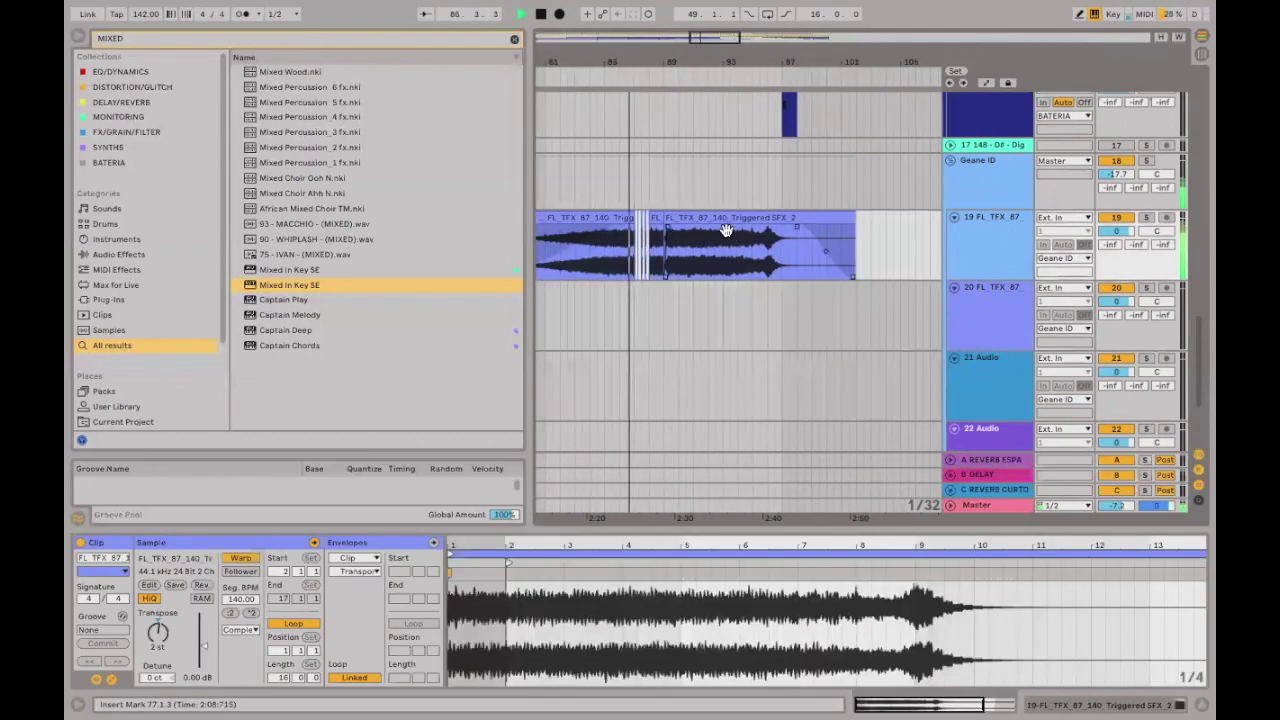
scroll(735, 210, up, 10)
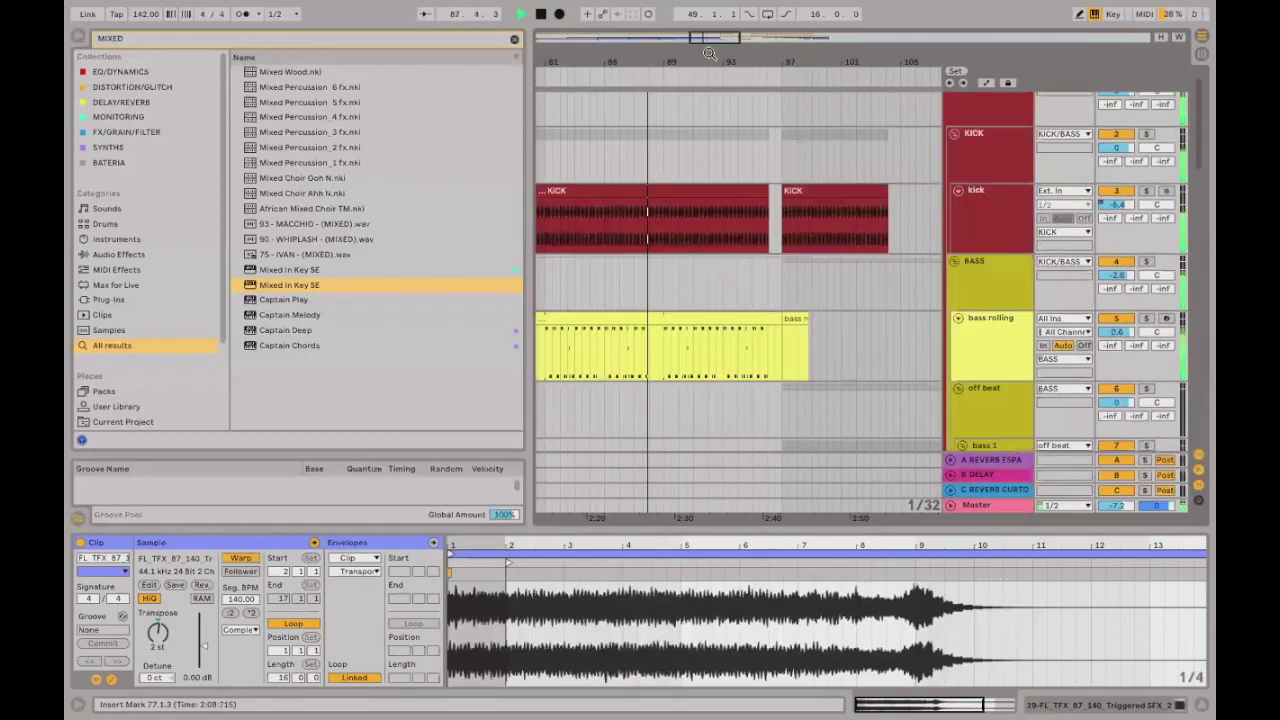
scroll(735, 250, up, 1)
scroll(738, 156, down, 3)
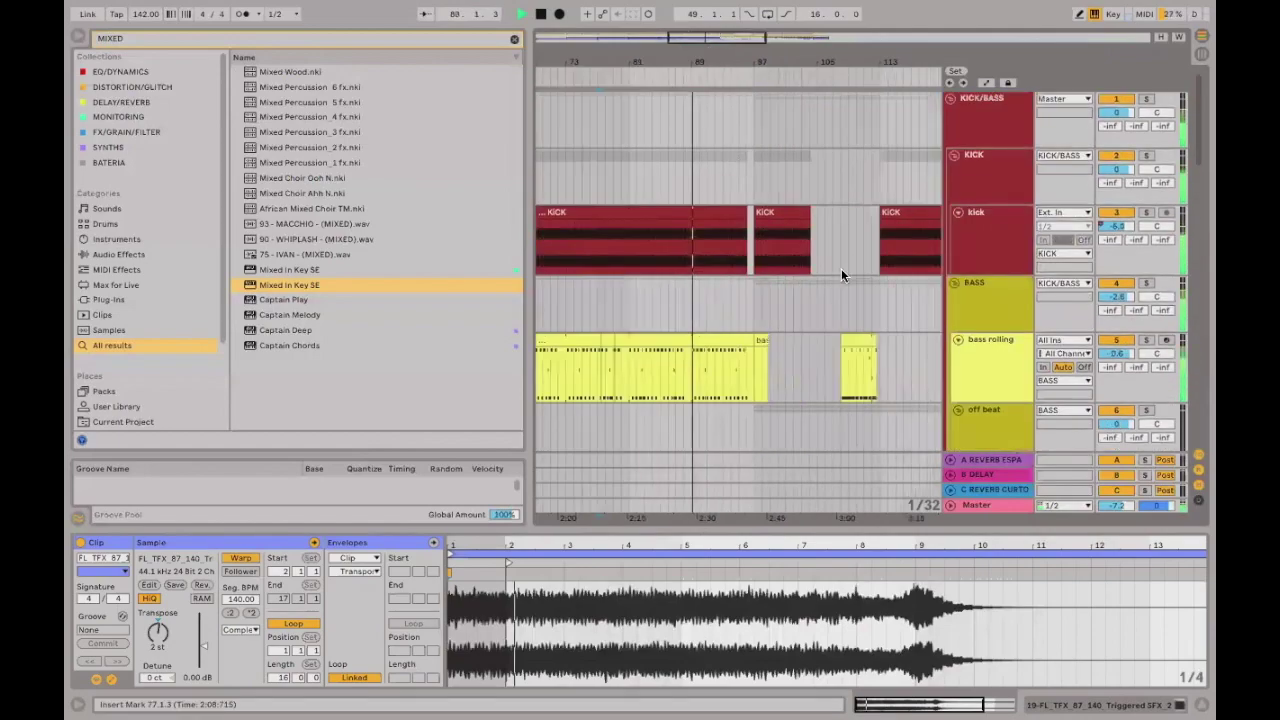
scroll(841, 268, down, 3)
scroll(828, 268, down, 6)
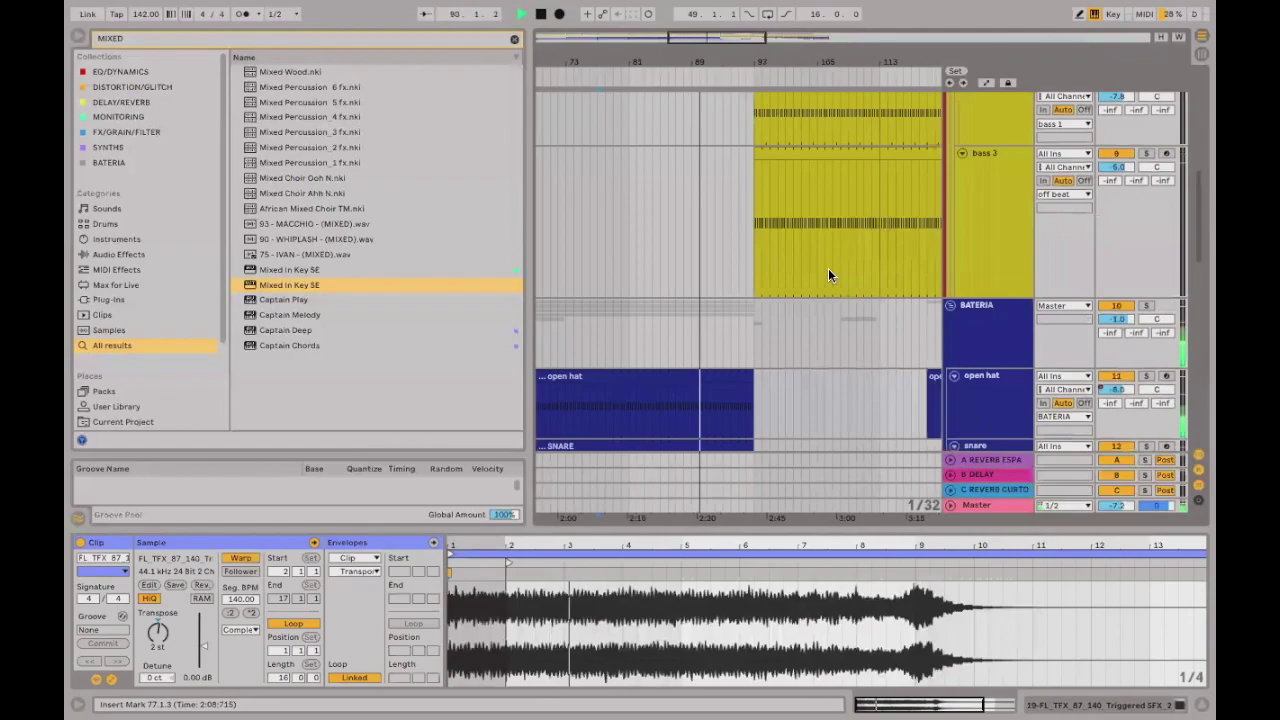
scroll(828, 269, up, 4)
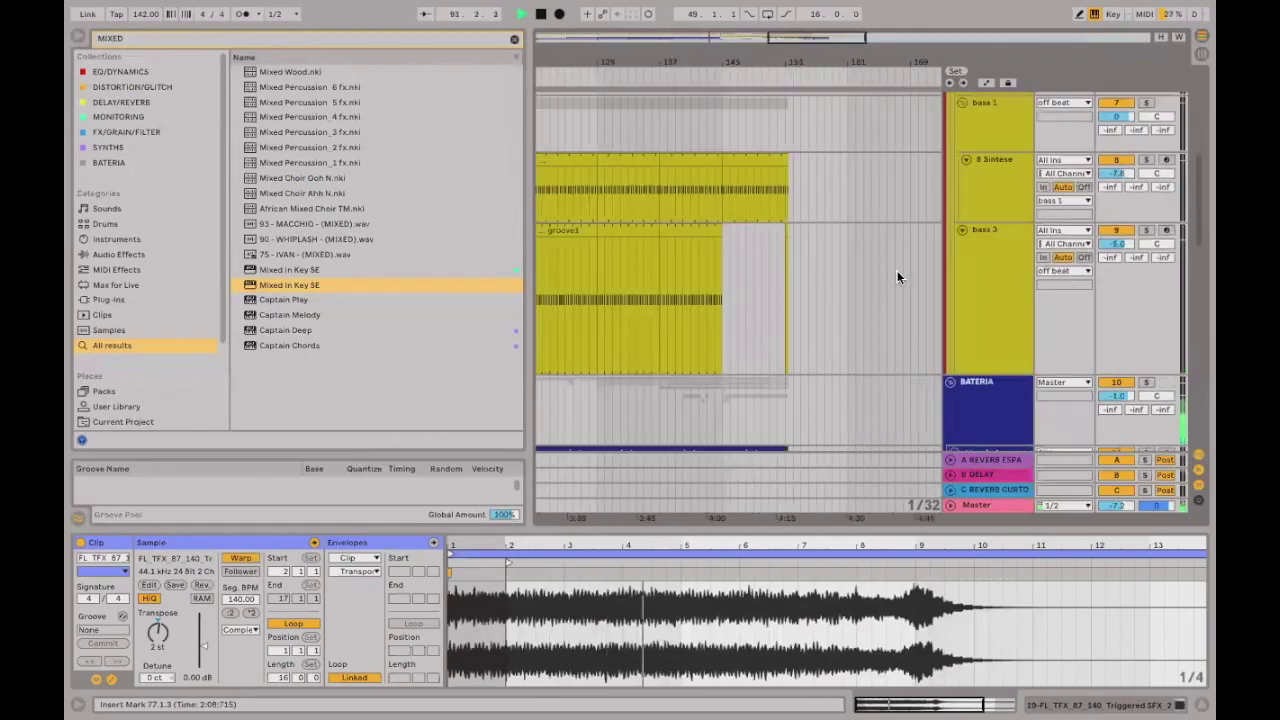
Copy the one-bar crash clip at 145.1.1 to 89.1.1 on the crash track.
scroll(897, 270, up, 3)
scroll(911, 272, down, 2)
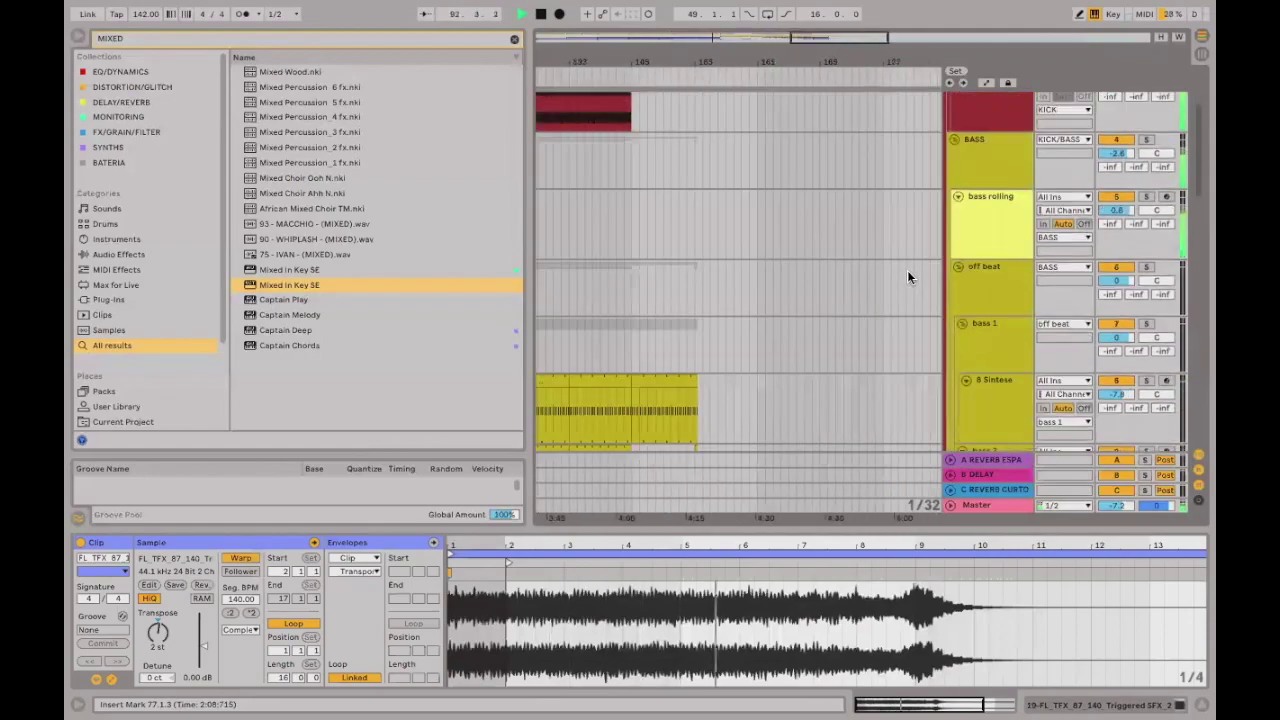
scroll(907, 270, down, 5)
scroll(801, 255, down, 1)
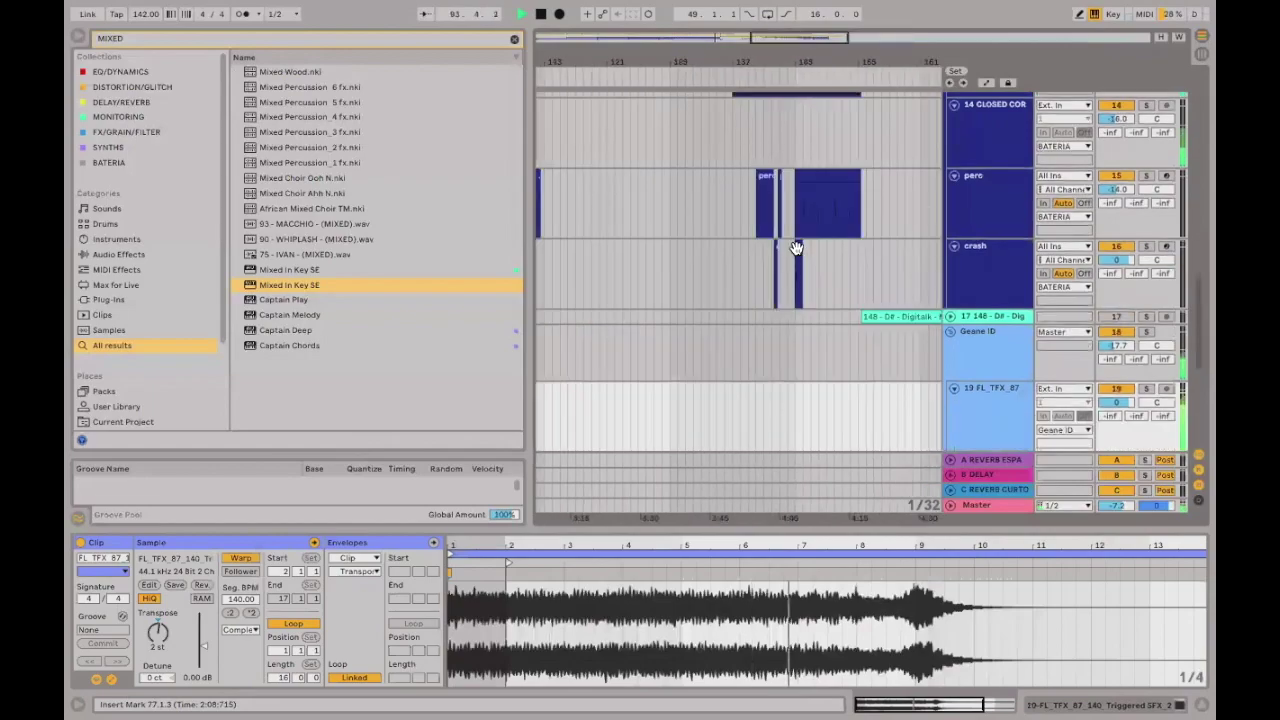
click(717, 276)
key(space)
scroll(727, 230, up, 1)
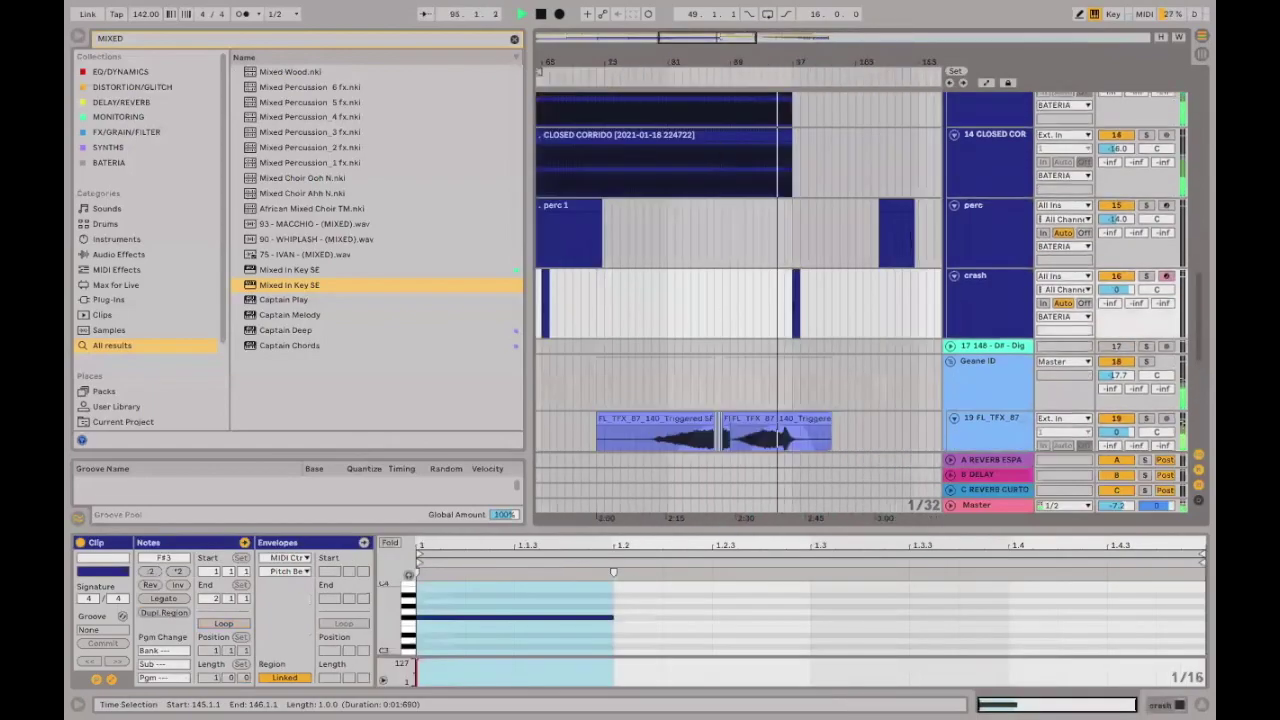
click(673, 228)
scroll(673, 228, down, 1)
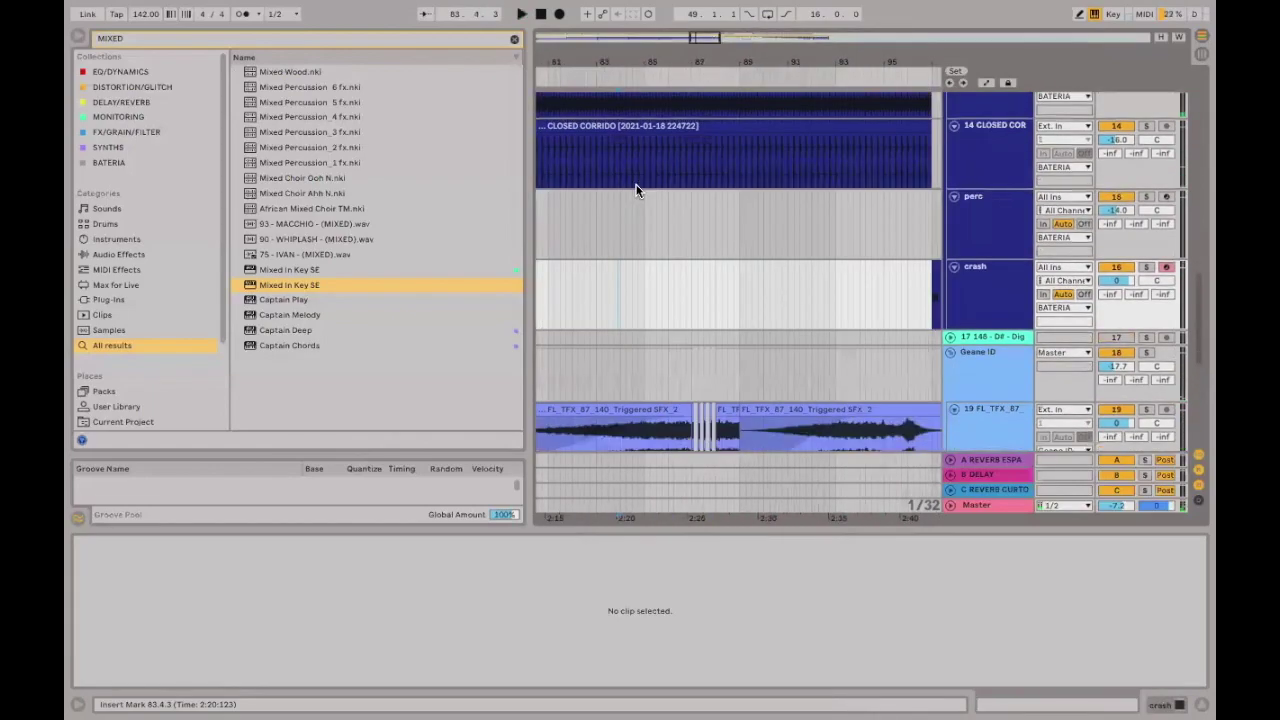
key(space)
scroll(794, 177, down, 1)
key(plus)
double_click(745, 150)
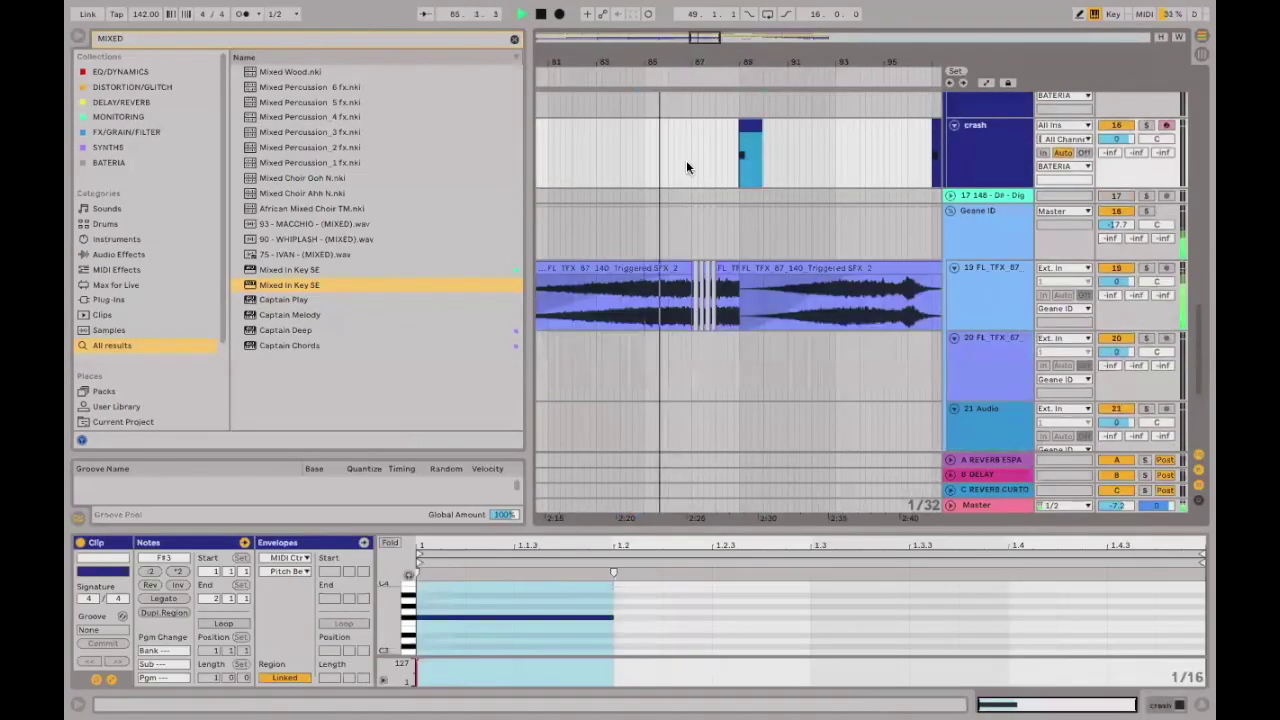
Examine the crash clip at bar 89 against the Triggered SFX clips on track 19 during playback.
key(plus)
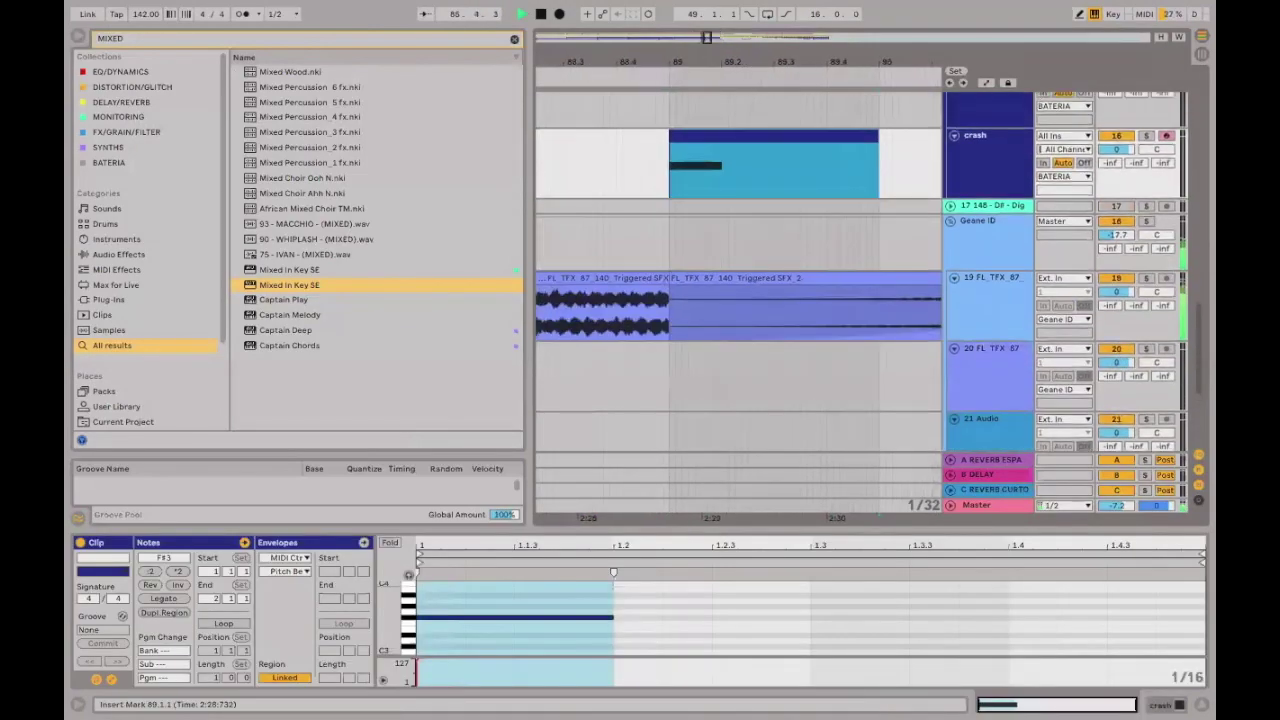
scroll(758, 90, down, 1)
click(758, 131)
key(minus)
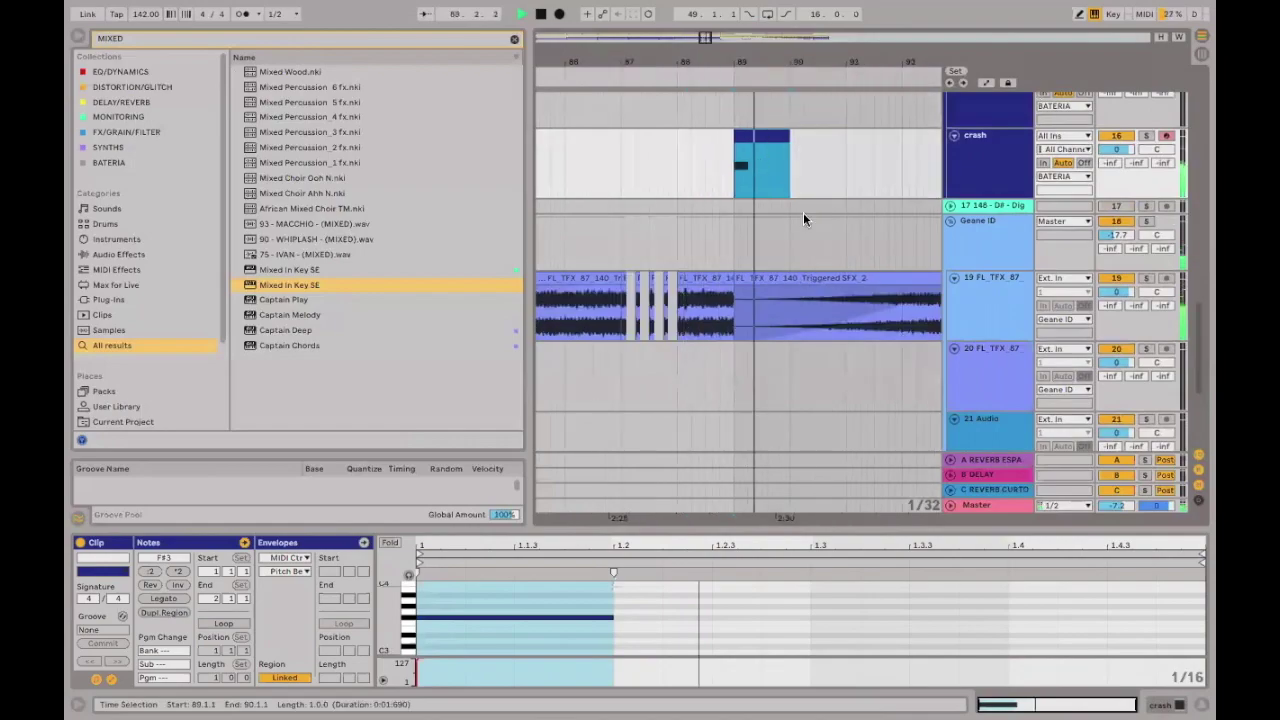
scroll(828, 317, down, 2)
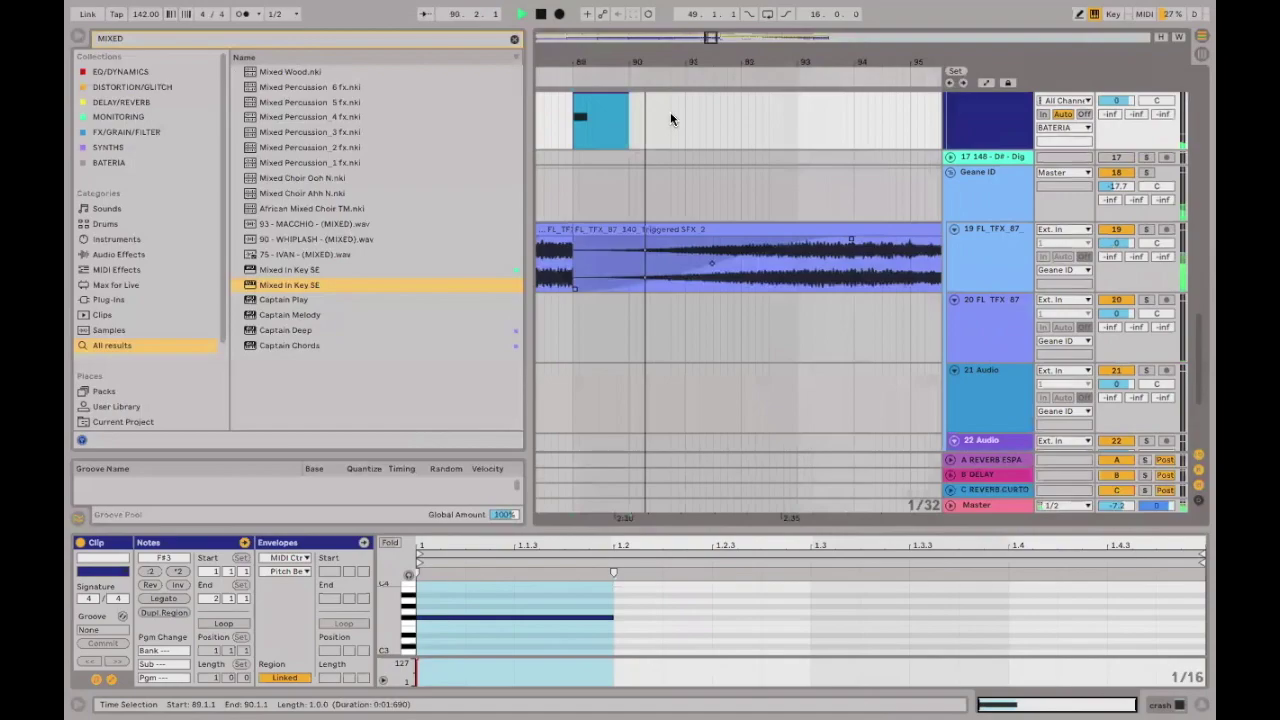
scroll(670, 118, down, 1)
key(minus)
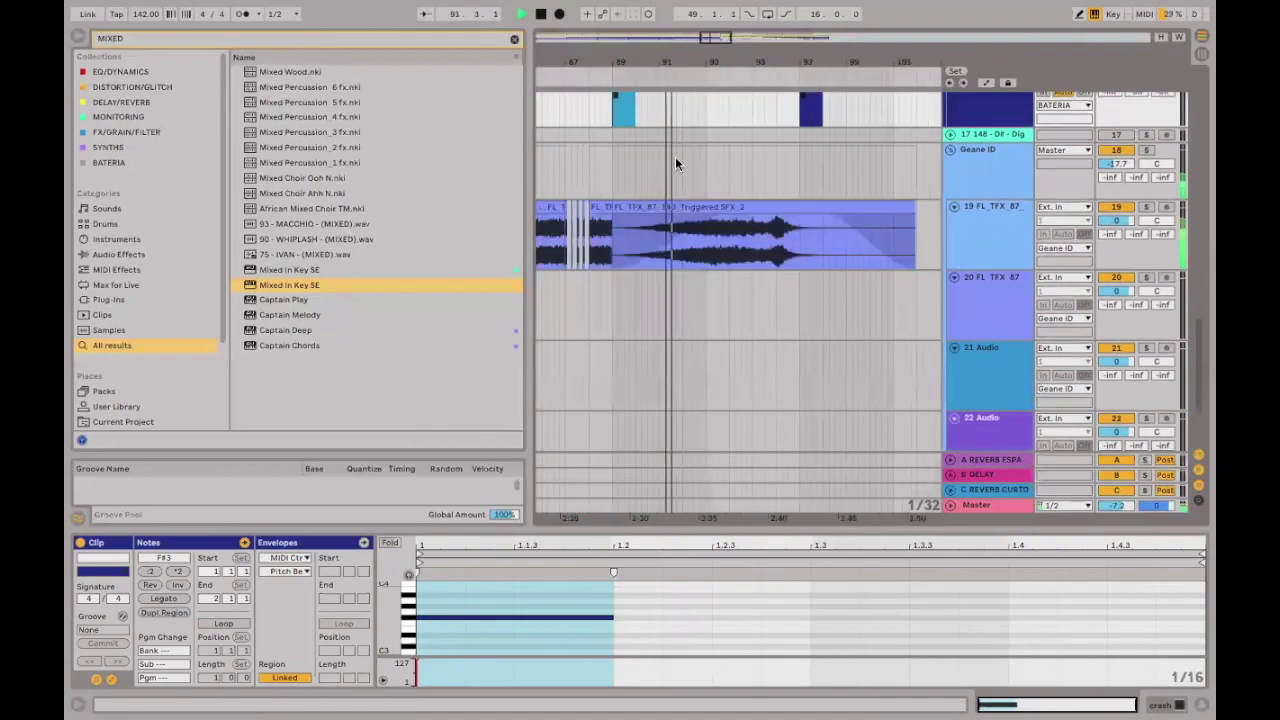
key(minus)
scroll(670, 192, up, 4)
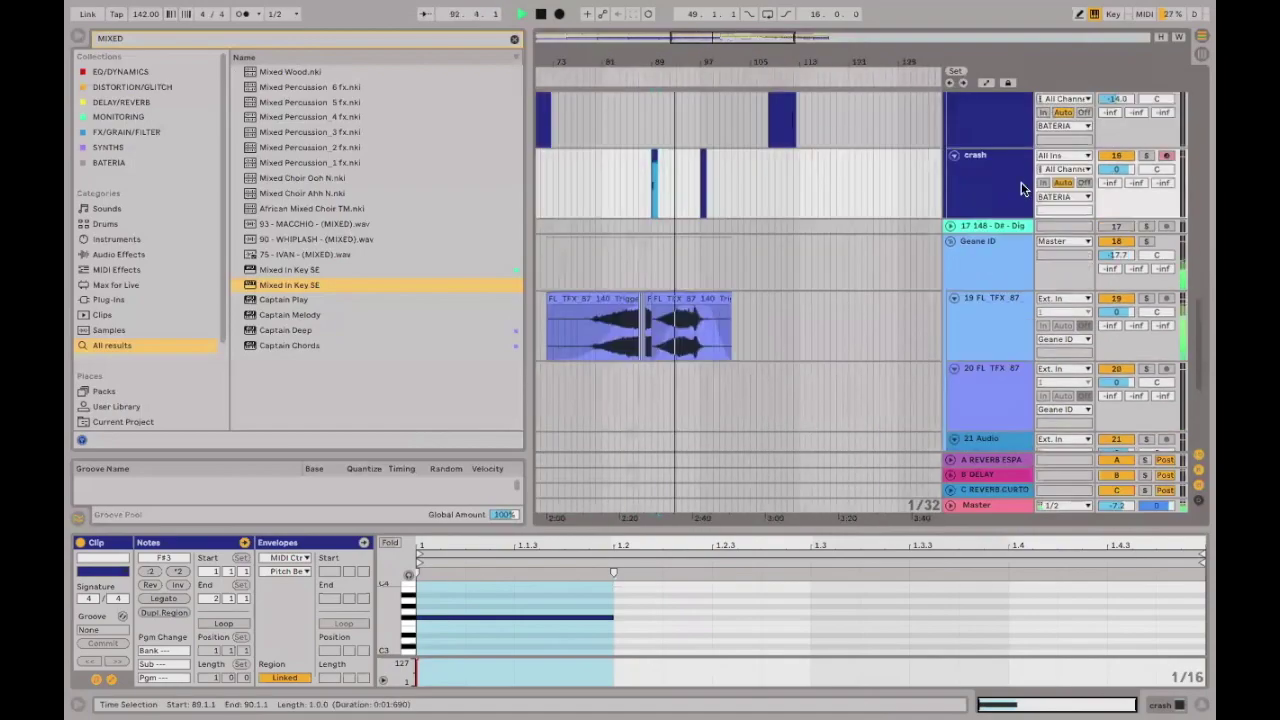
Show the crash track's device chain, find the Valhalla reverbs and add ValhallaRoom after Battery 4.
key(shift+Tab)
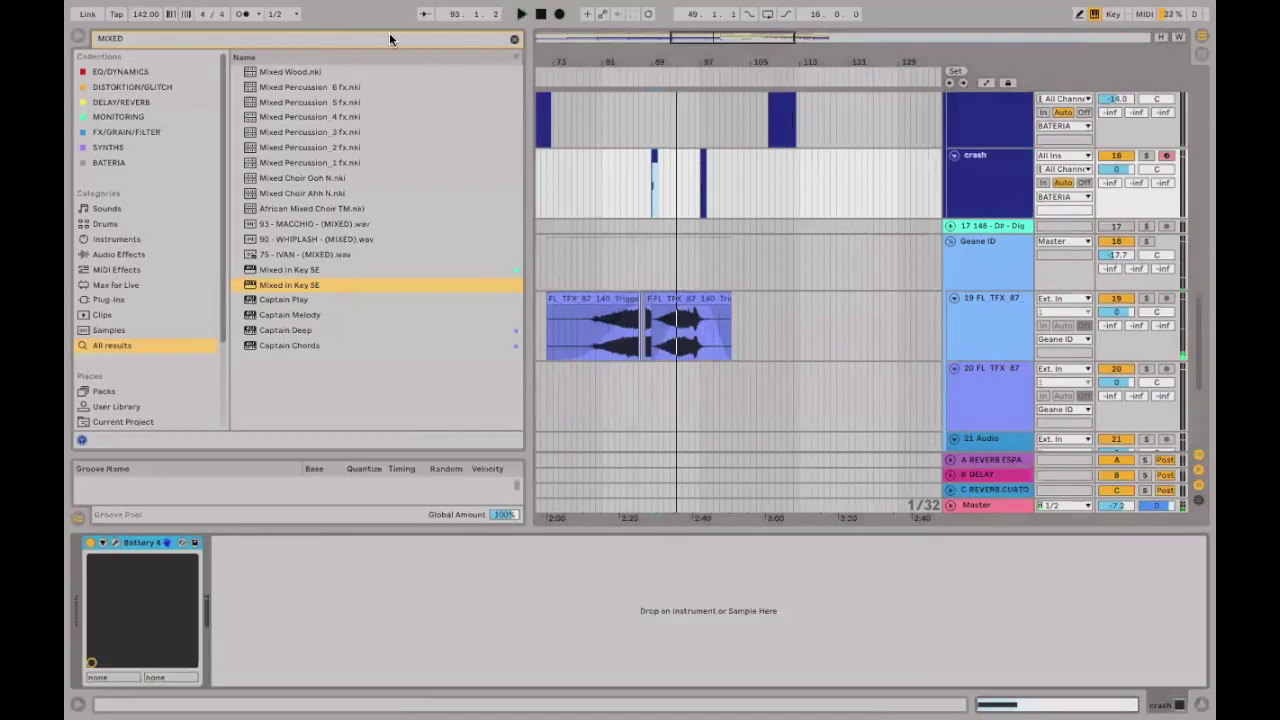
click(390, 38)
text(reverb)
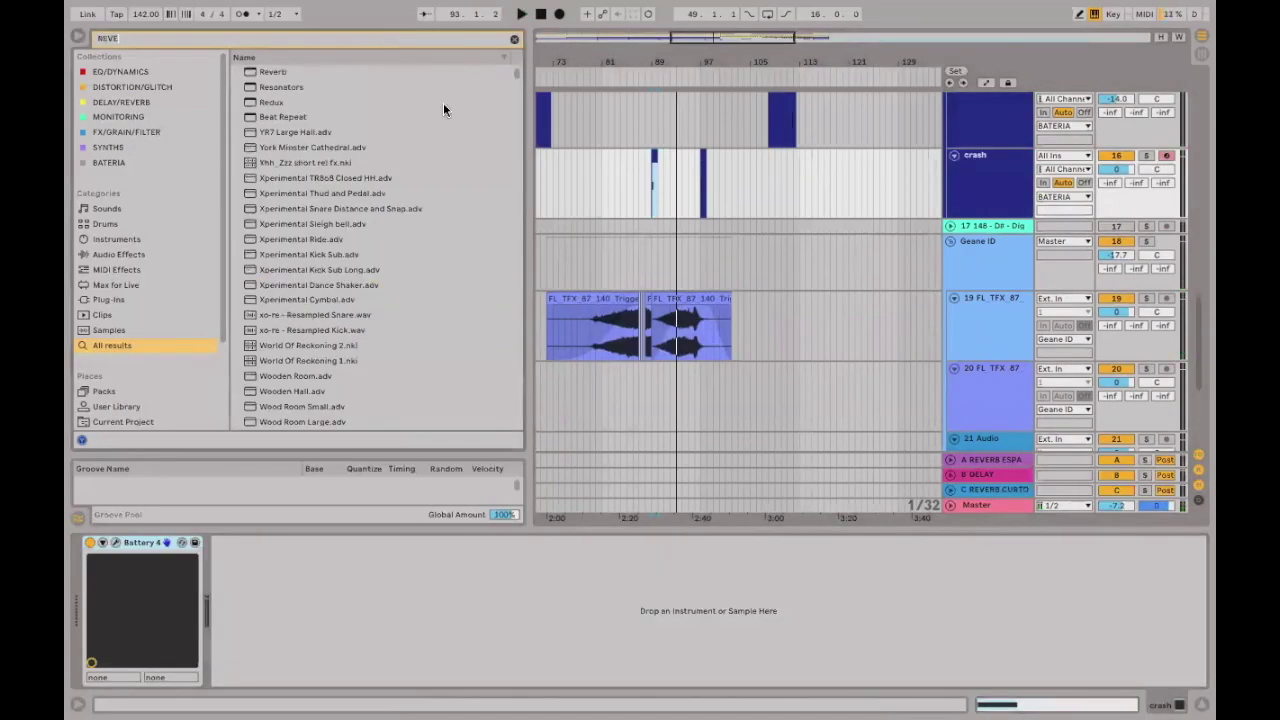
text(valha)
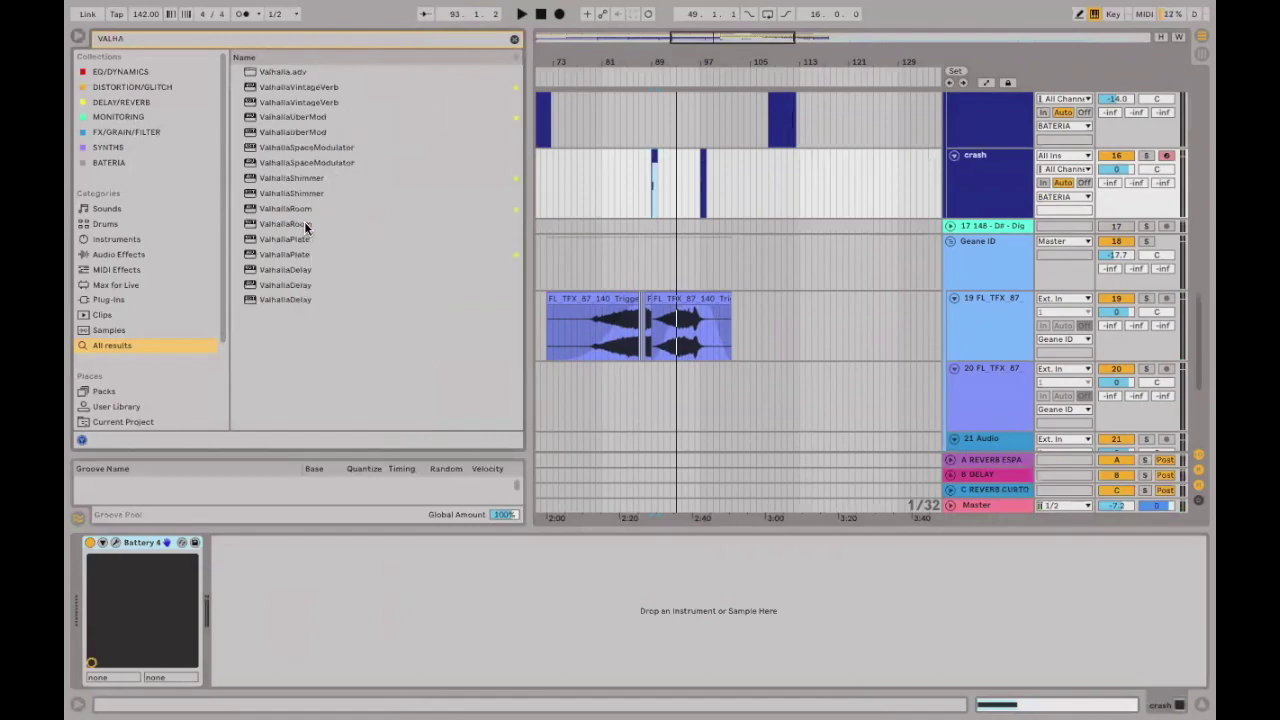
click(304, 223)
key(Up)
key(Return)
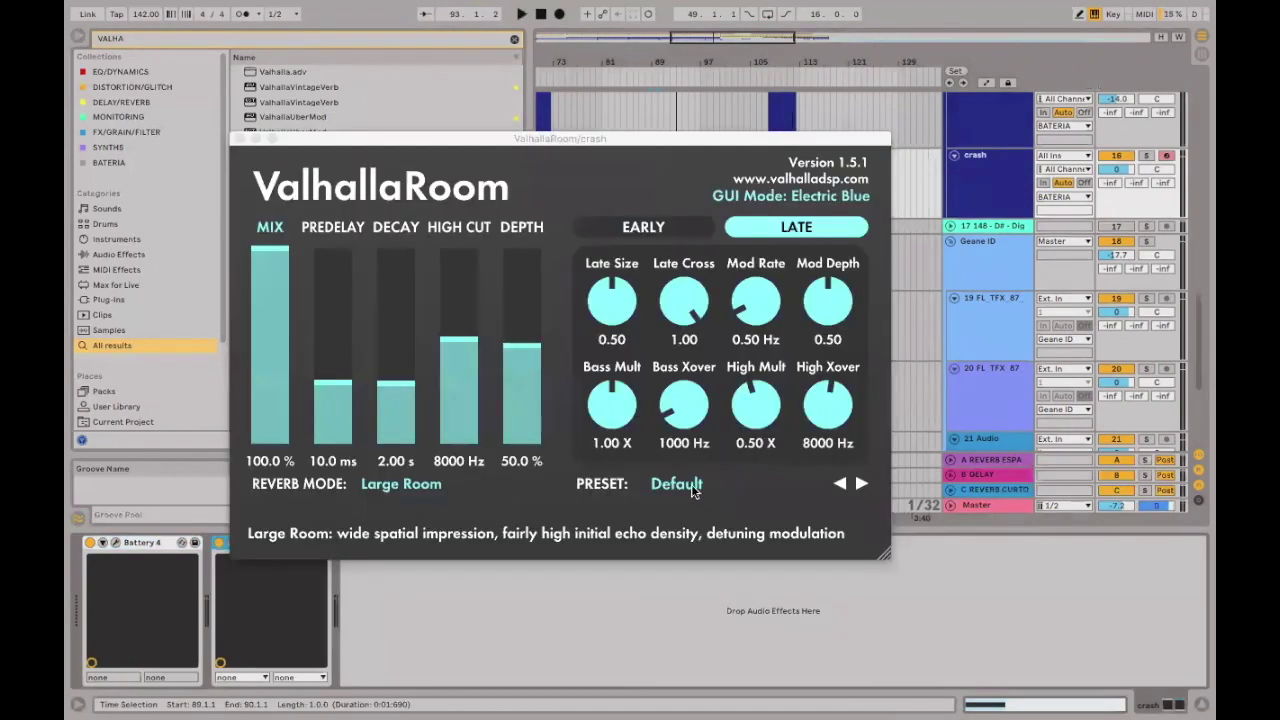
Load the CAUDA DE REVERSE REVERB preset in ValhallaRoom and close the plug-in window.
click(677, 484)
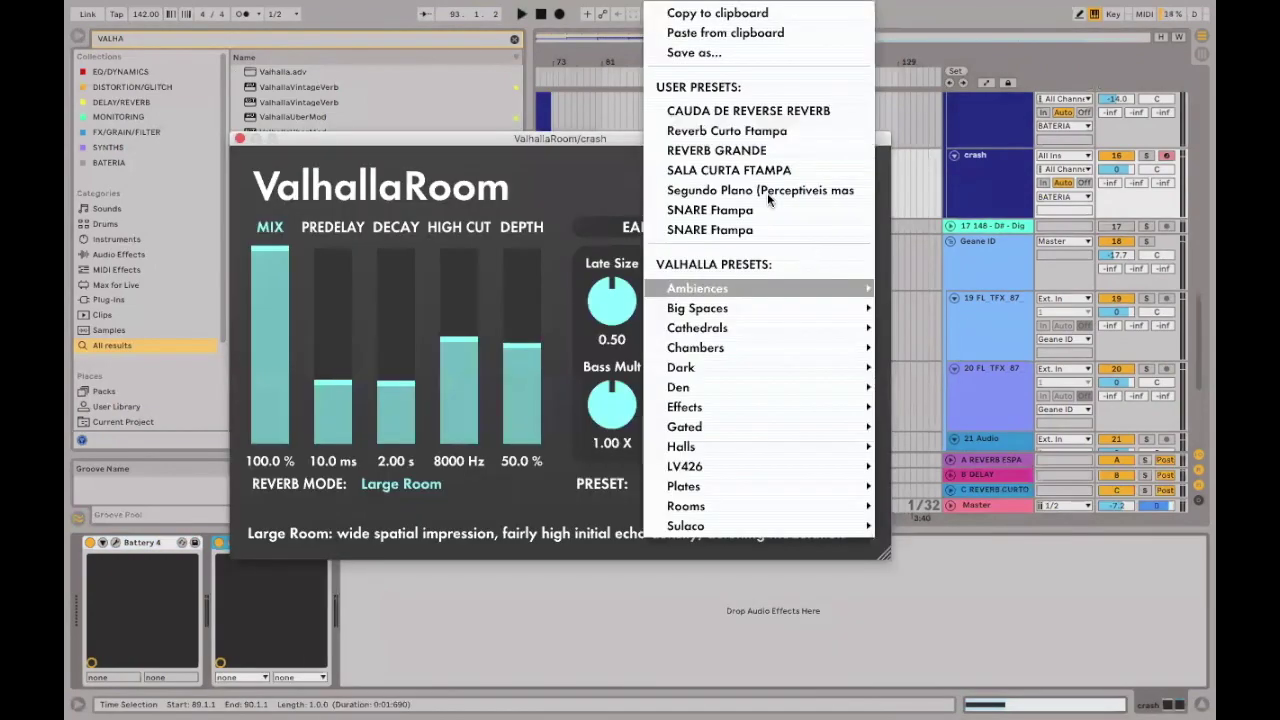
click(820, 118)
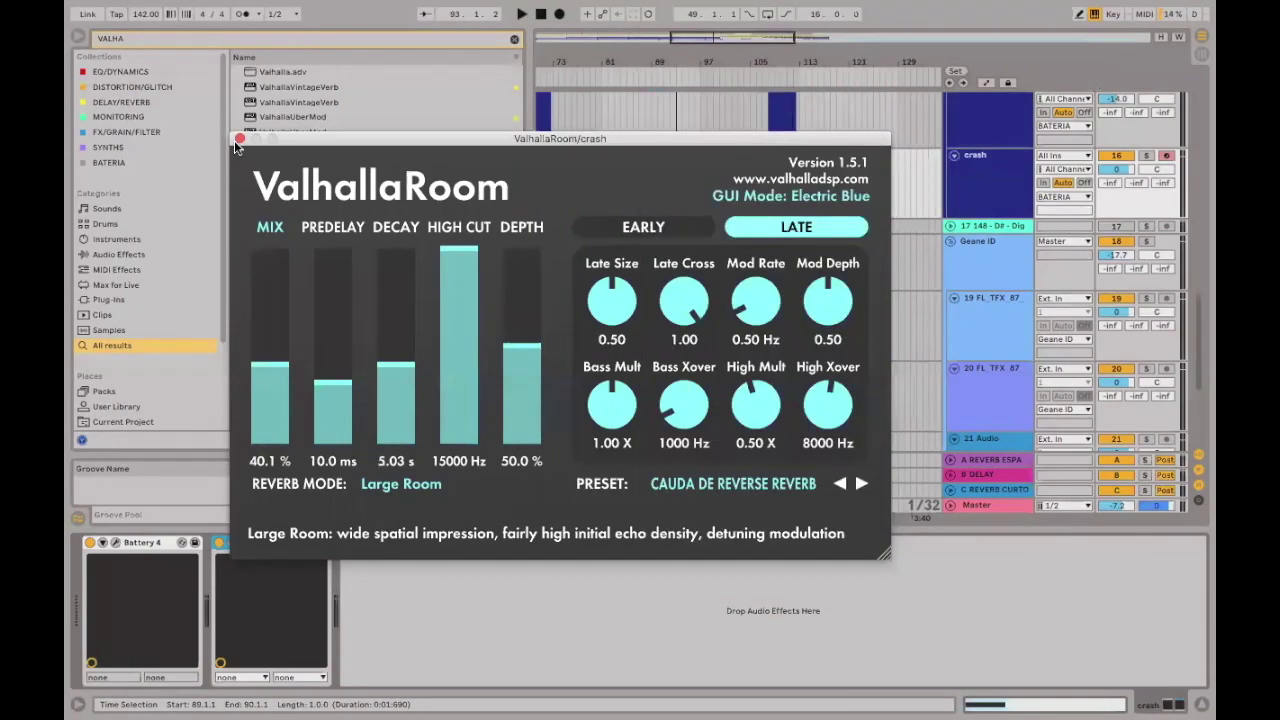
click(238, 139)
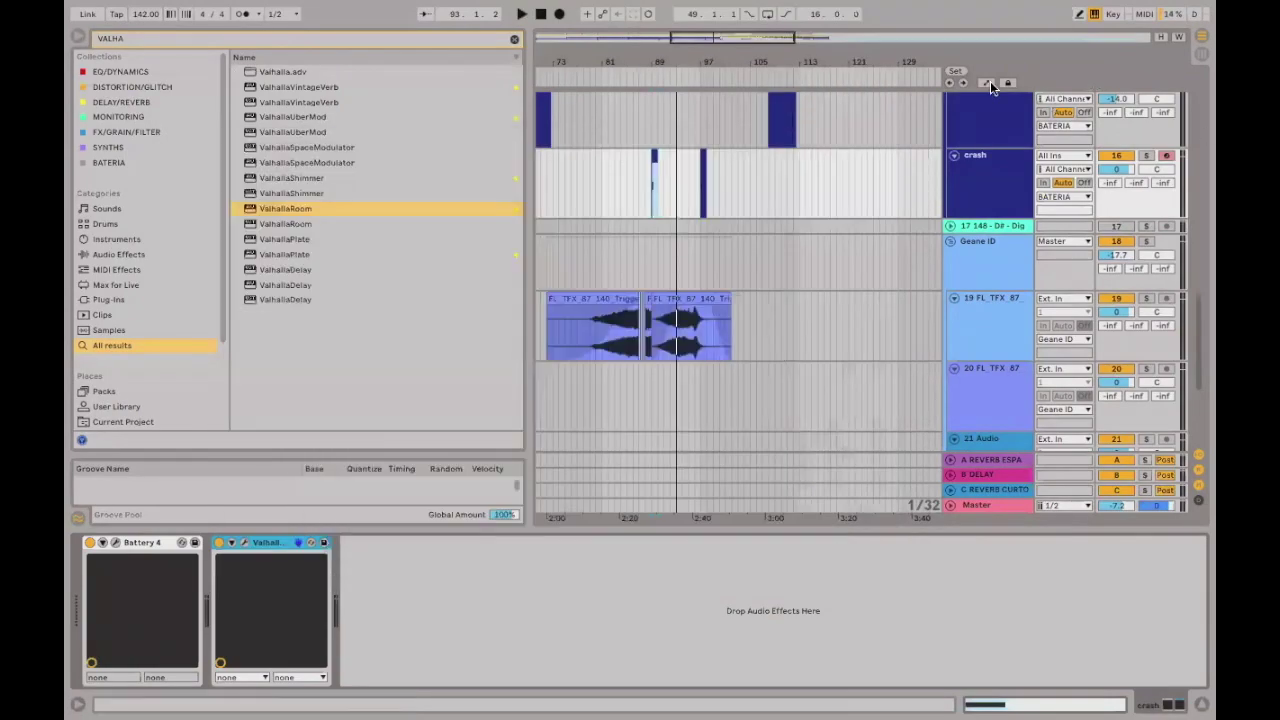
Automate ValhallaRoom's Device On on the crash track, enabling it only from just before bar 87 to just before bar 96.
key(a)
click(986, 184)
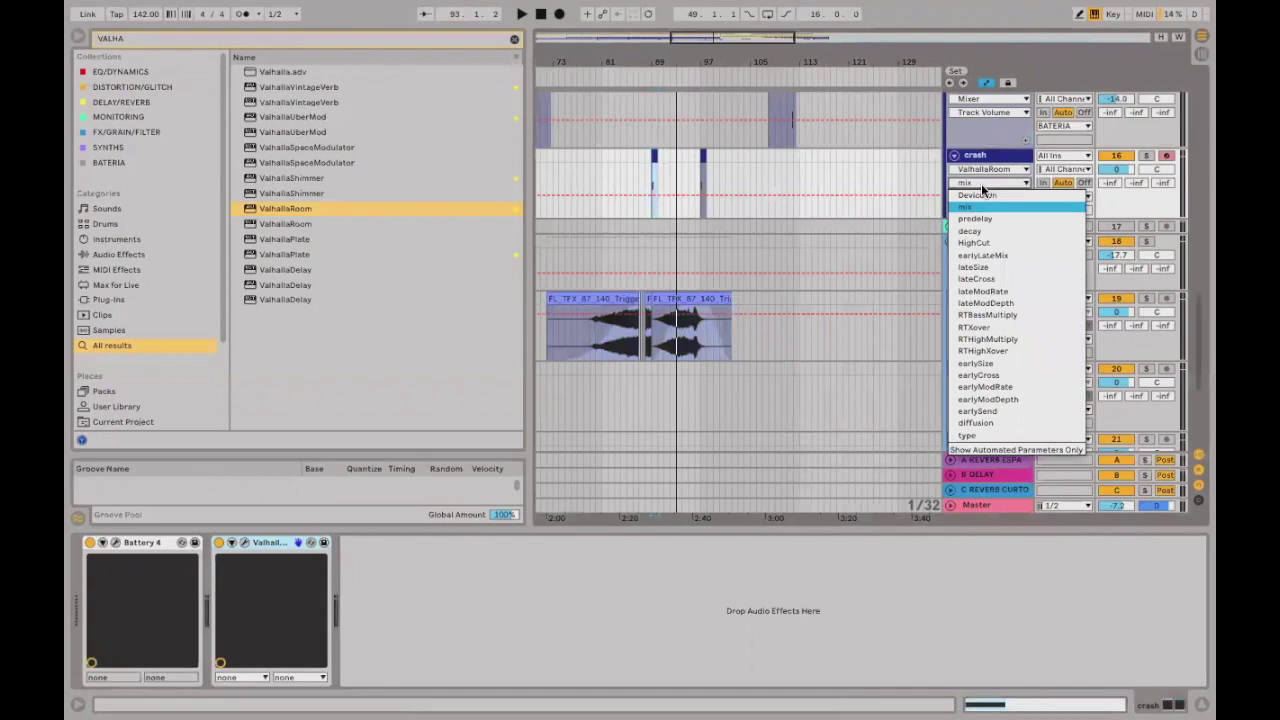
click(656, 182)
click(690, 181)
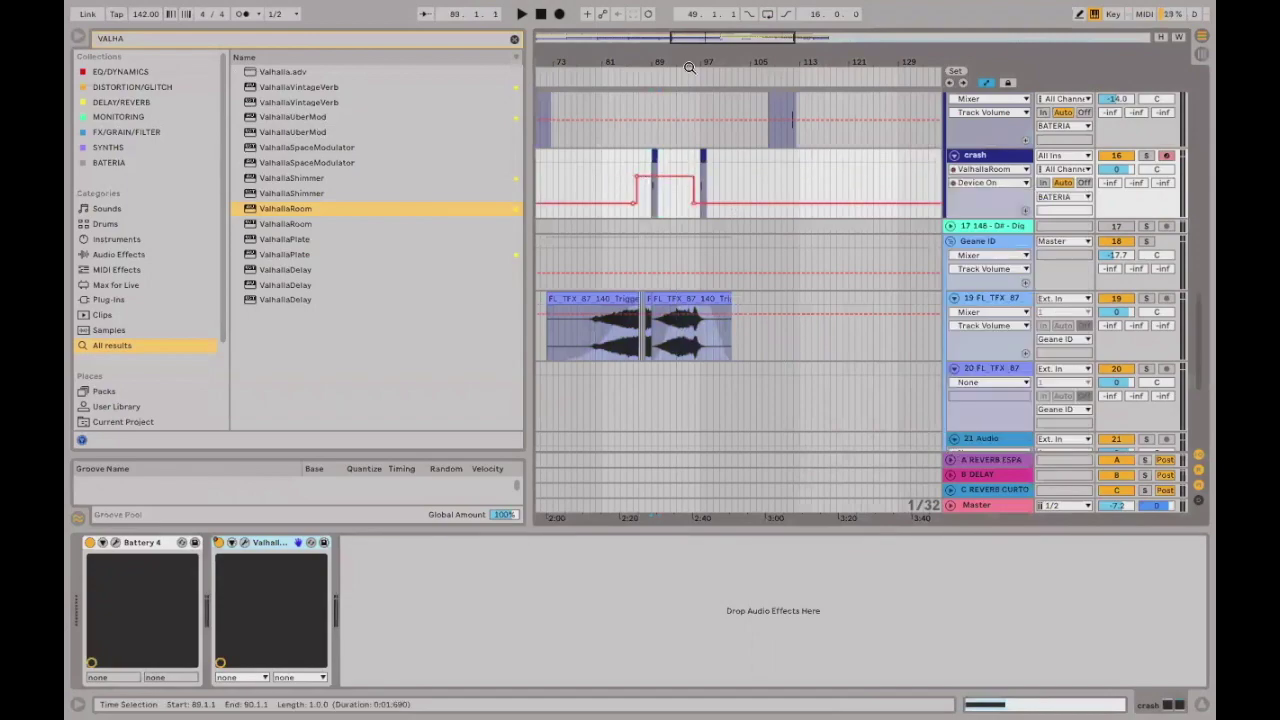
Play the automated crash reverb in the mix from 79.4.4 and clear the browser search.
key(space)
key(plus)
key(plus)
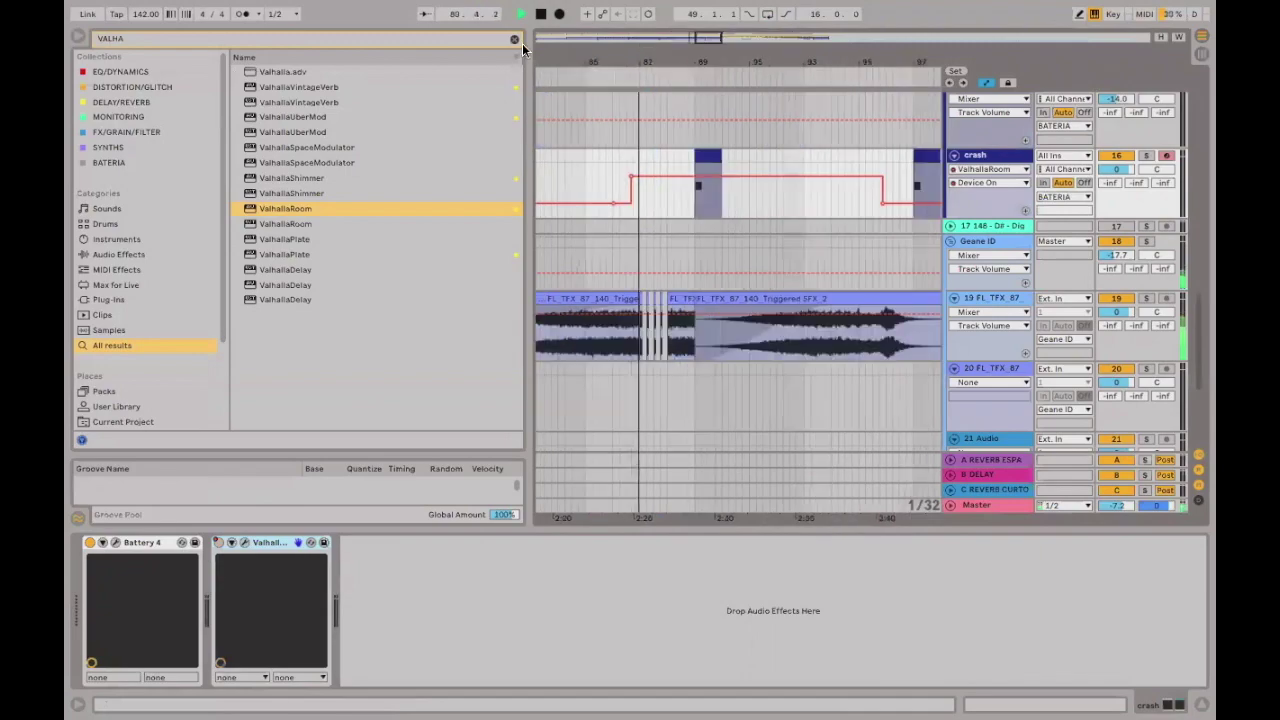
click(514, 38)
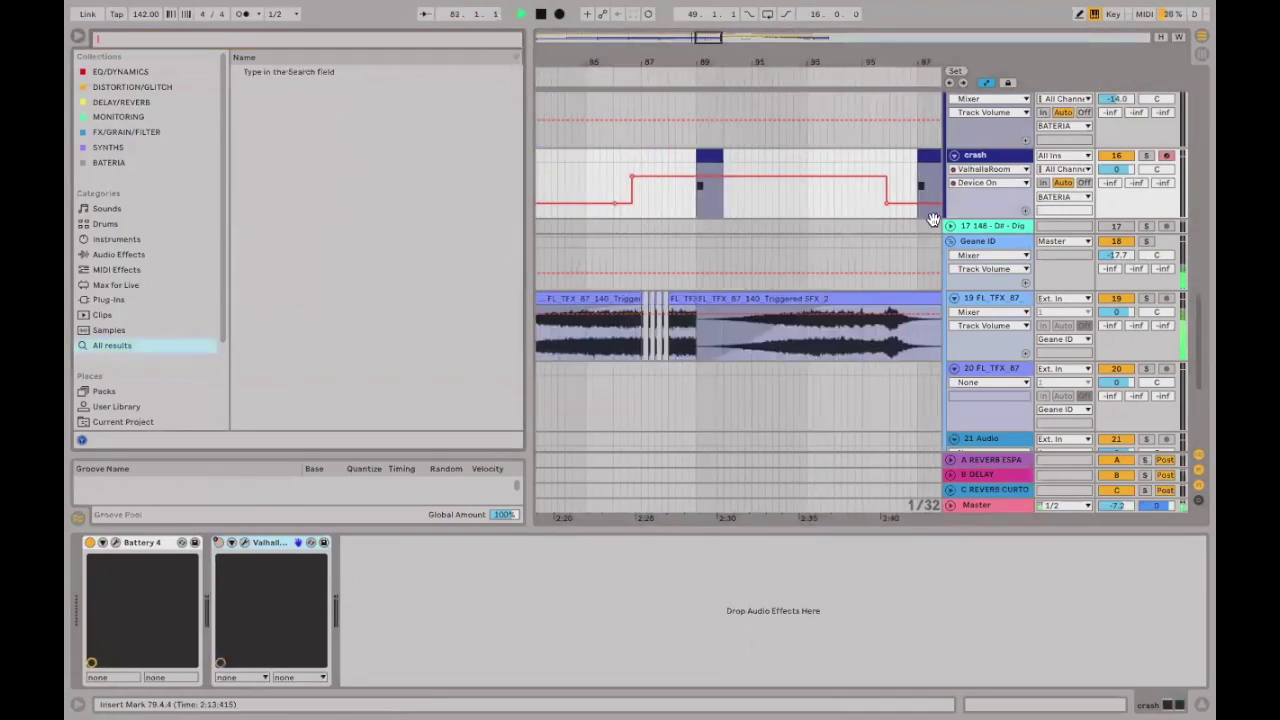
scroll(935, 214, up, 1)
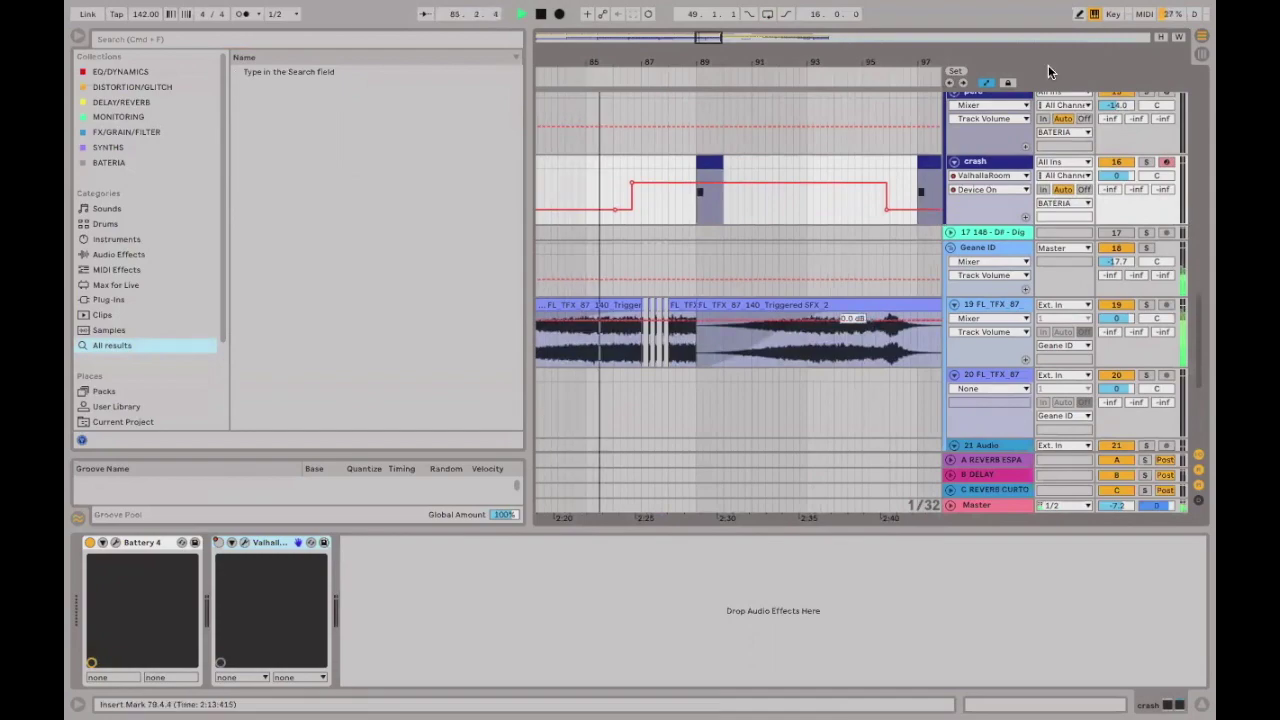
Hide the automation lanes and slightly bend the fade-in curve of track 19's Triggered SFX clip at bar 89, stopping playback.
key(a)
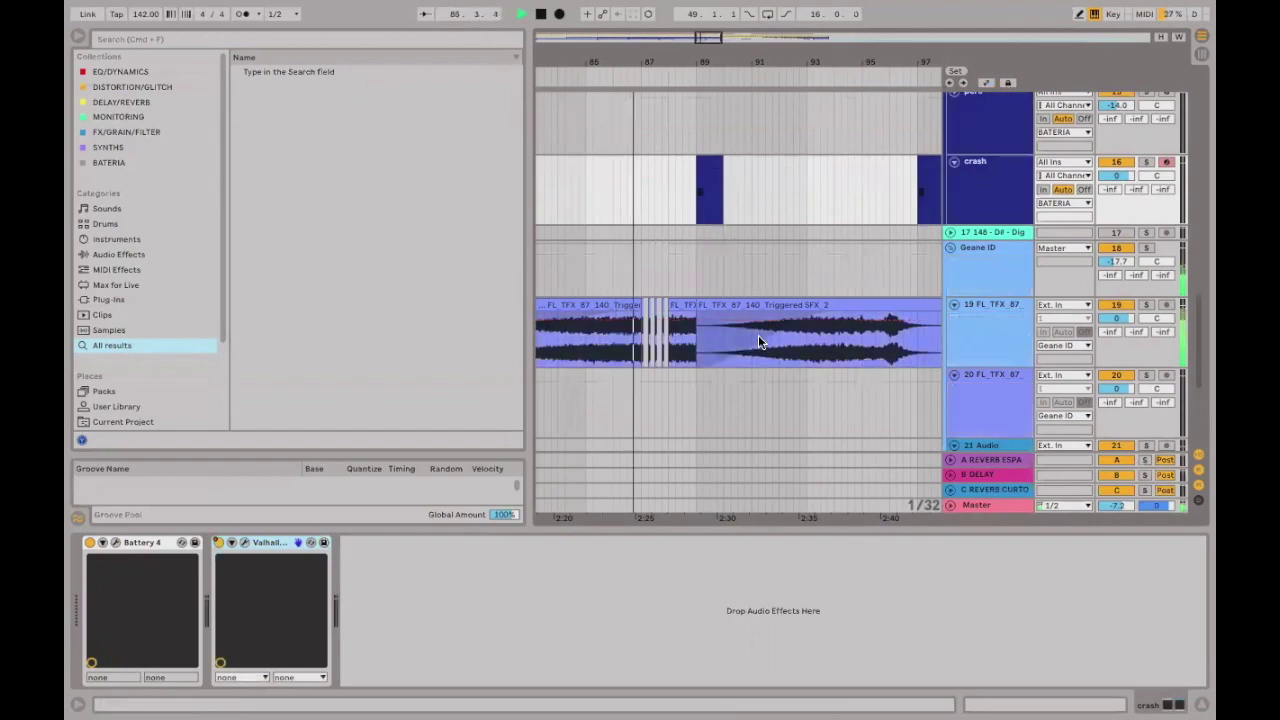
click(758, 335)
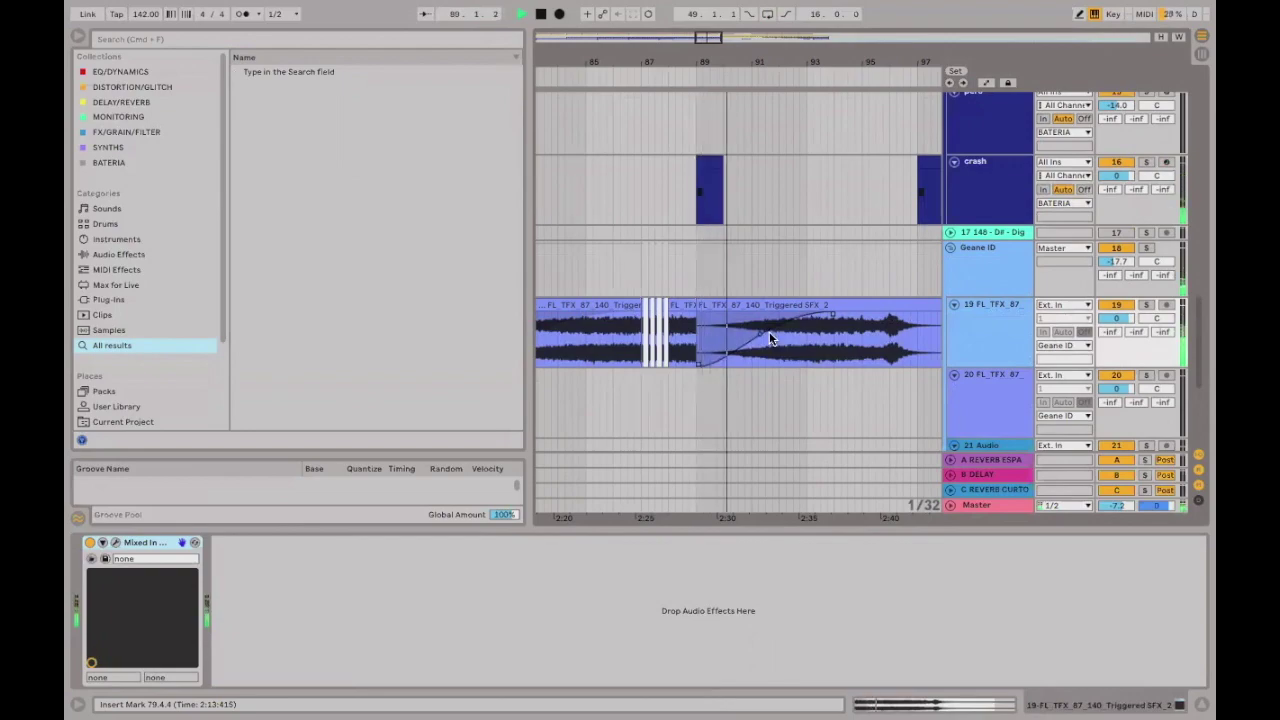
key(space)
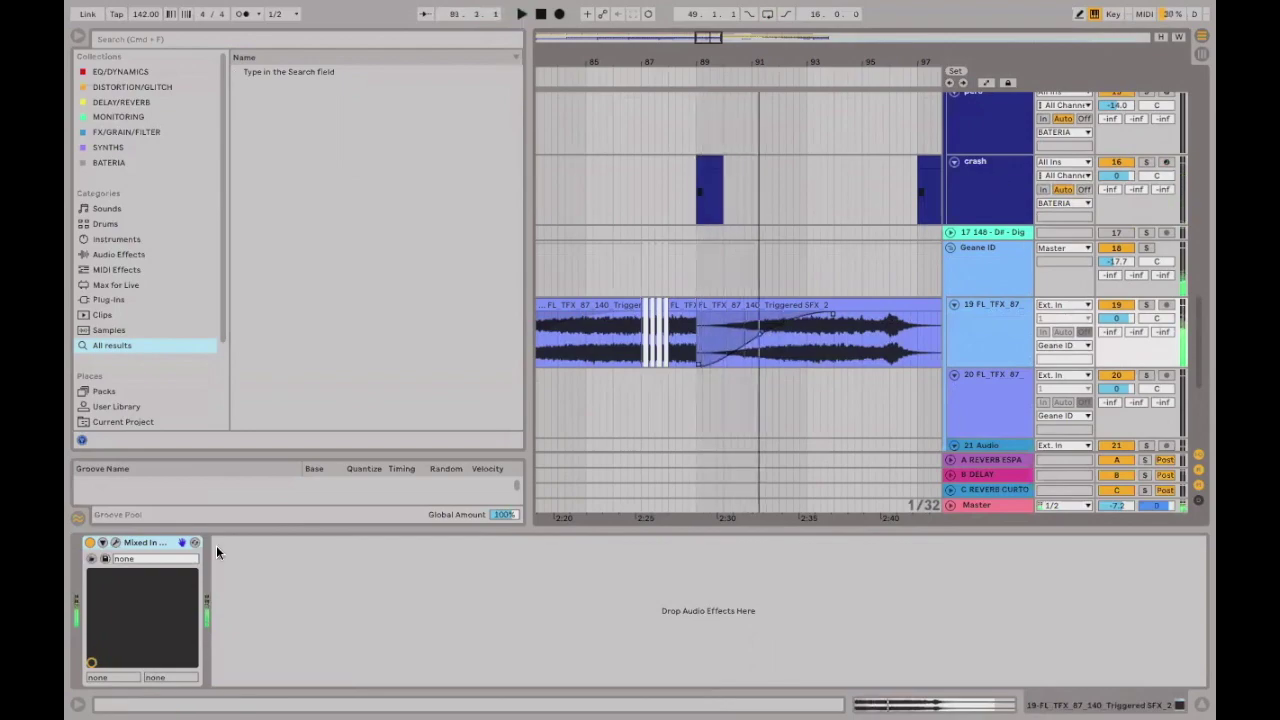
Set the decay of the crash track's ValhallaRoom to about 4.85 s, close its window and play from 79.4.4.
click(997, 172)
key(super+alt+p)
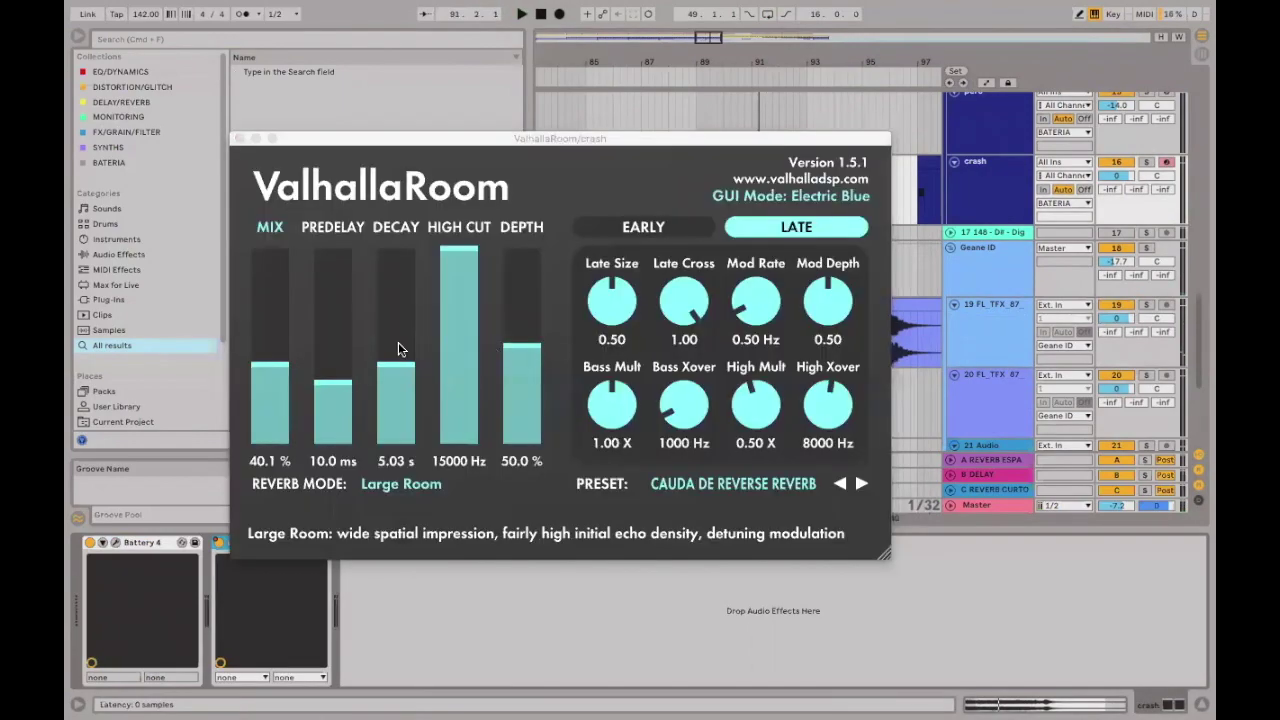
click(396, 370)
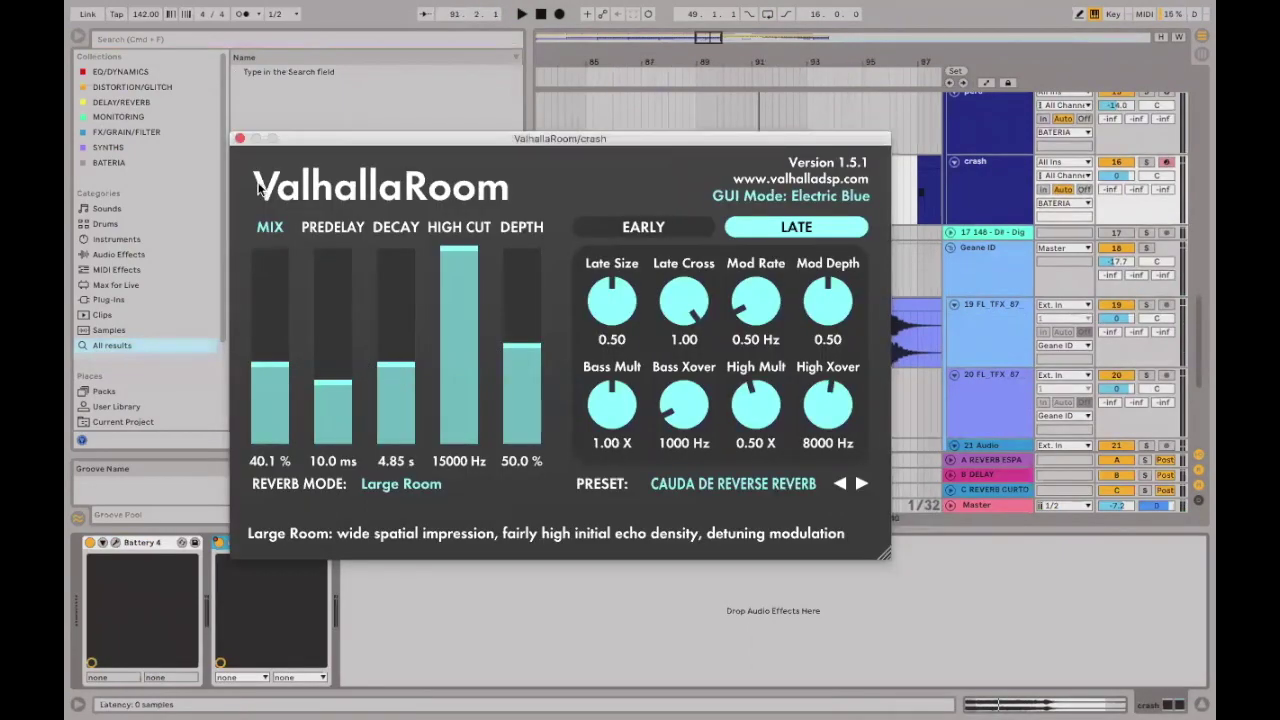
drag(394, 352, 396, 340)
key(space)
key(super+alt+p)
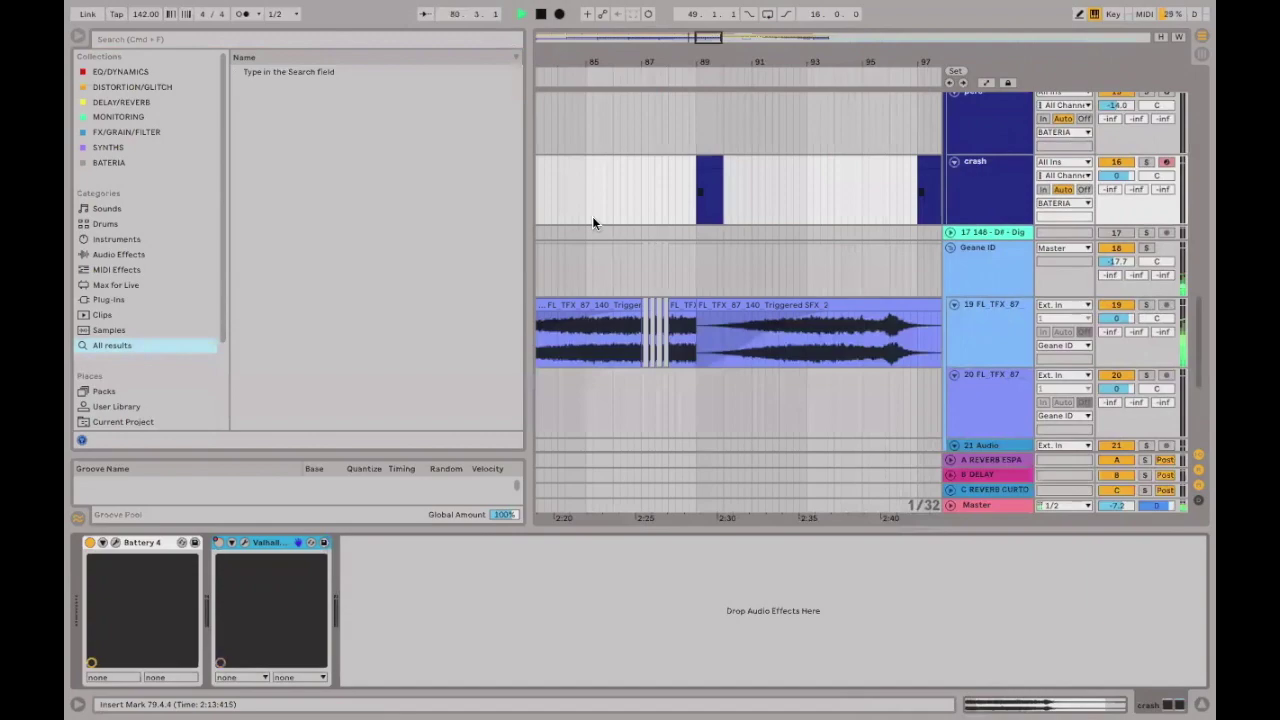
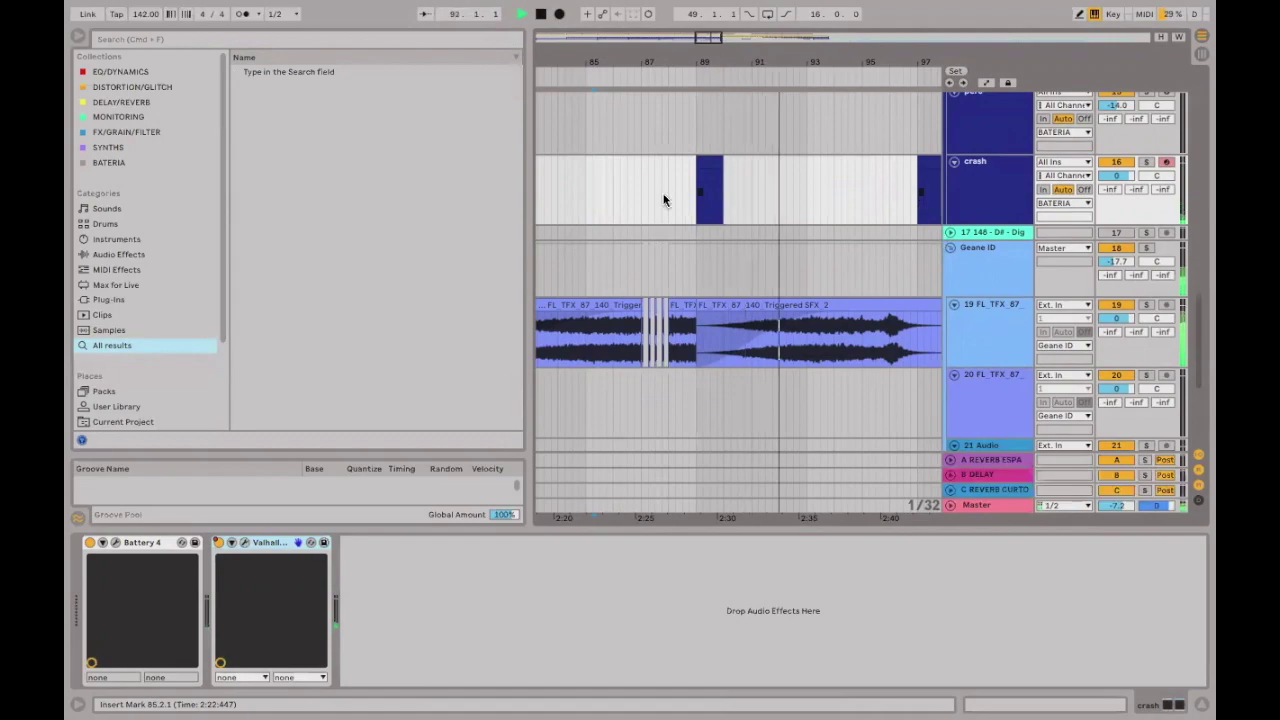
Stop playback and play the crash and effects transition again from 87.1.1.
key(space)
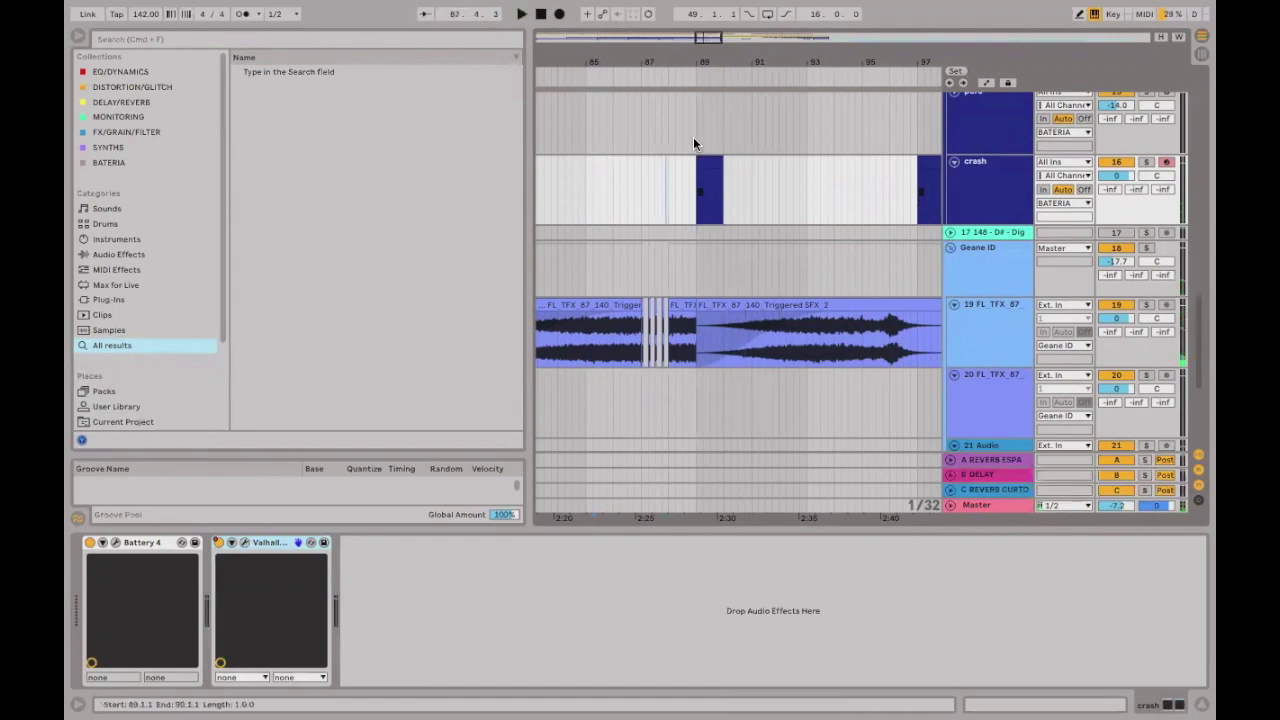
click(702, 172)
click(703, 162)
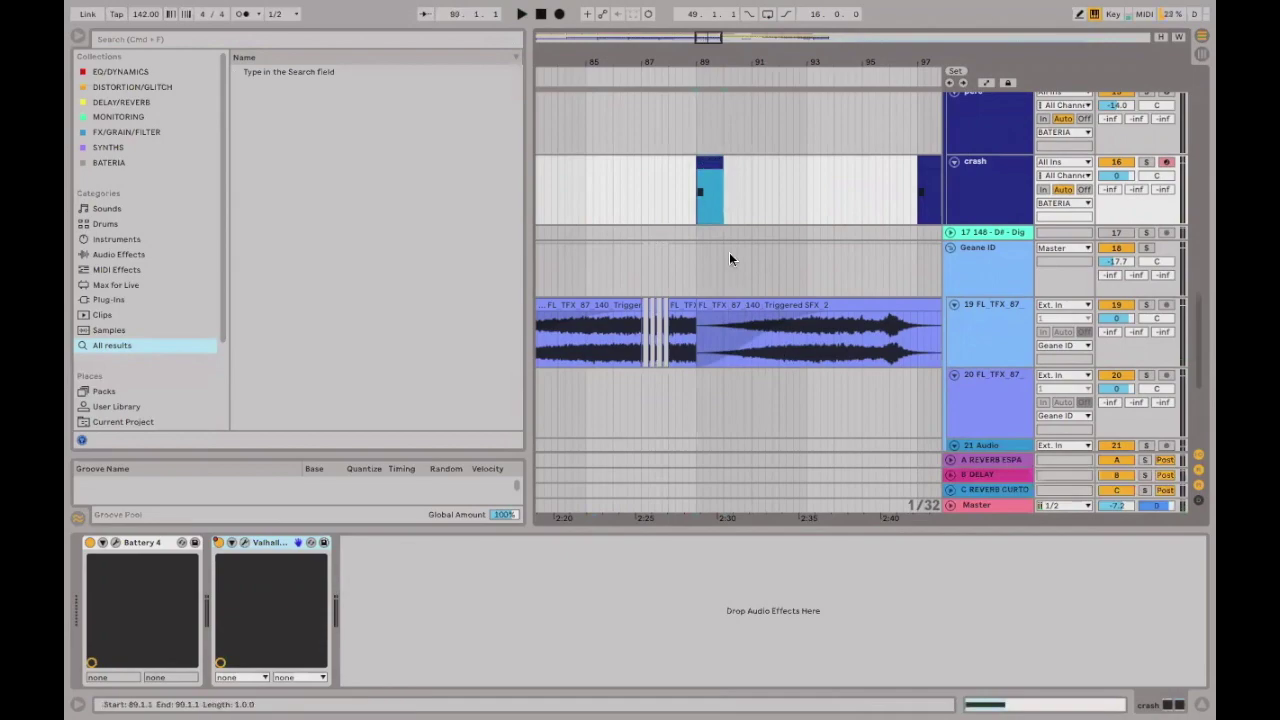
click(751, 358)
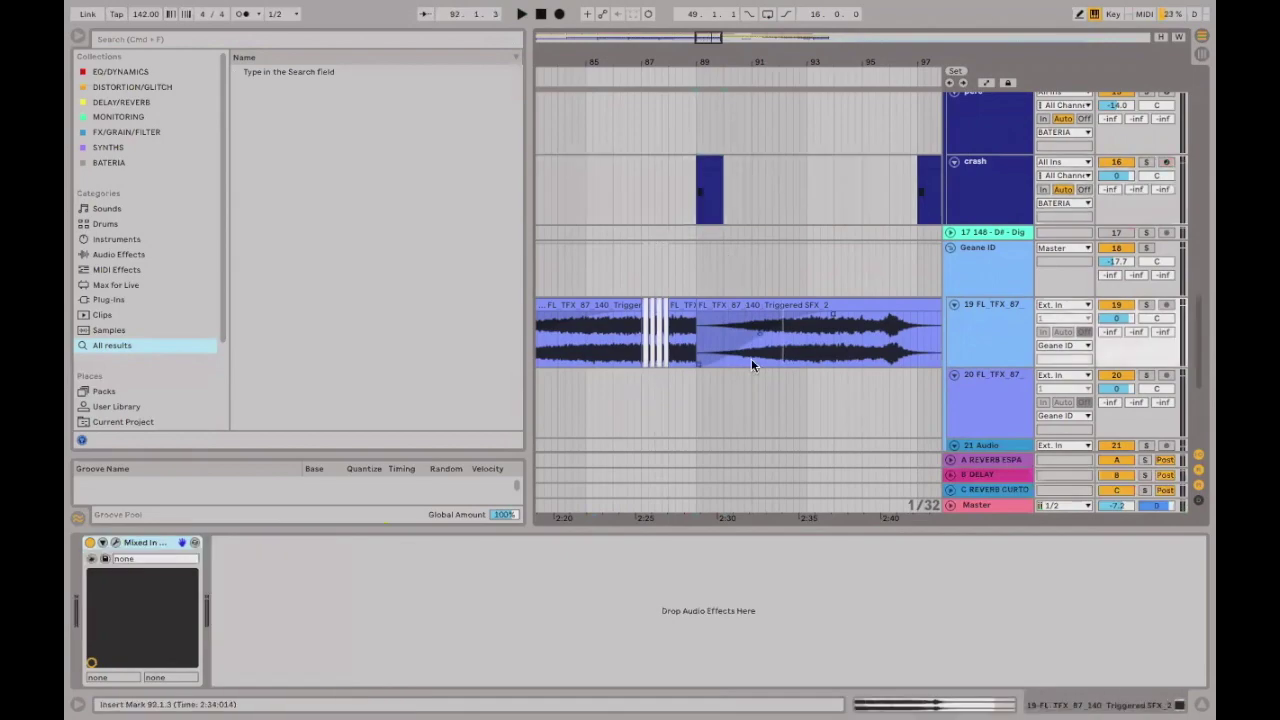
click(679, 199)
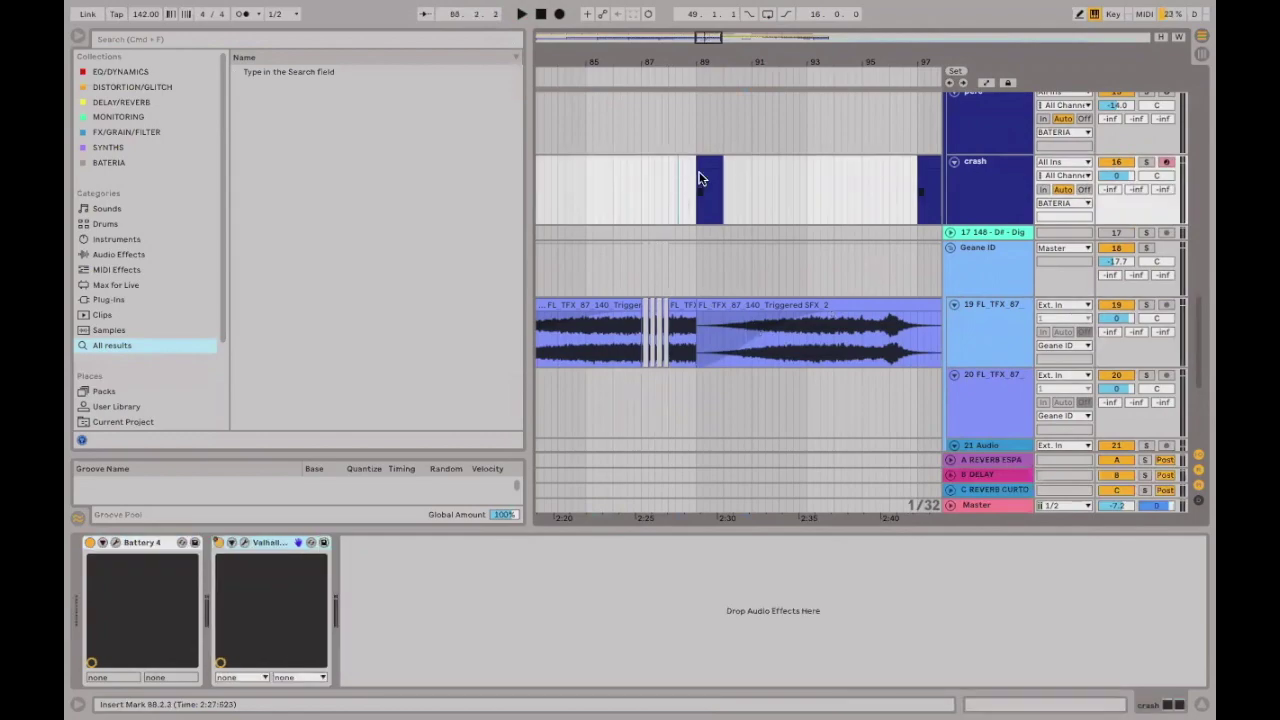
click(640, 181)
key(space)
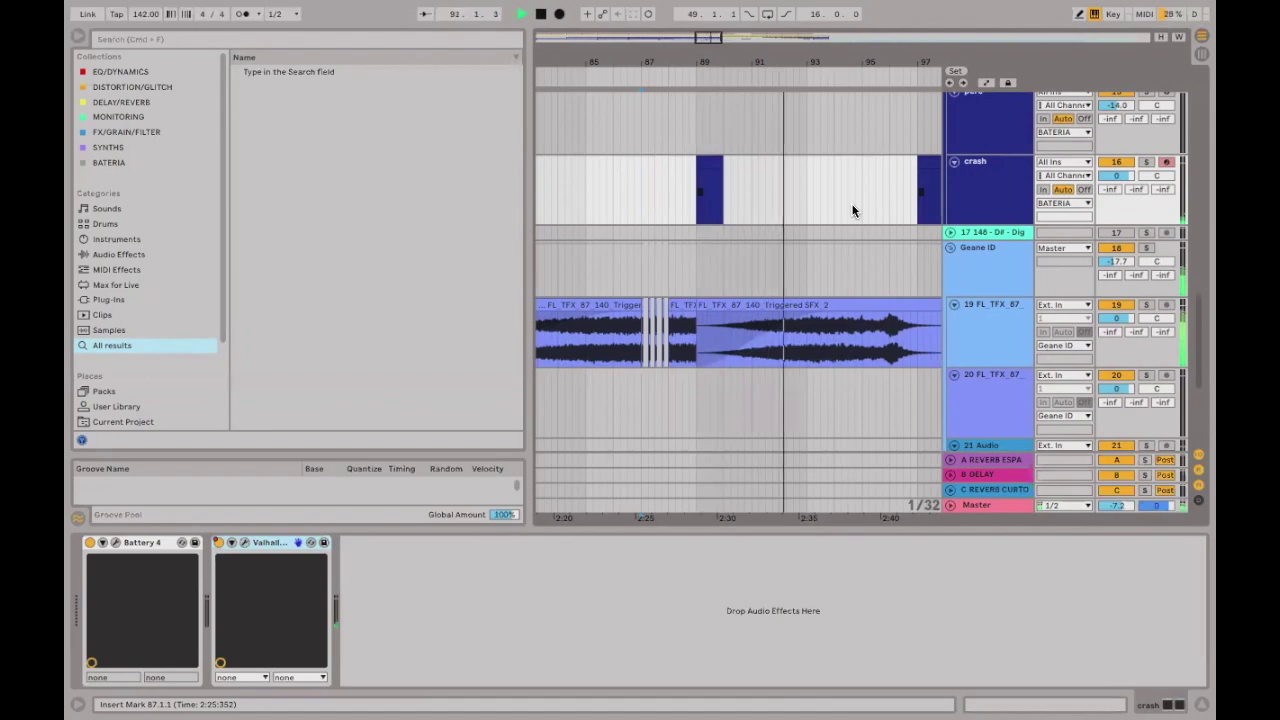
scroll(774, 232, up, 2)
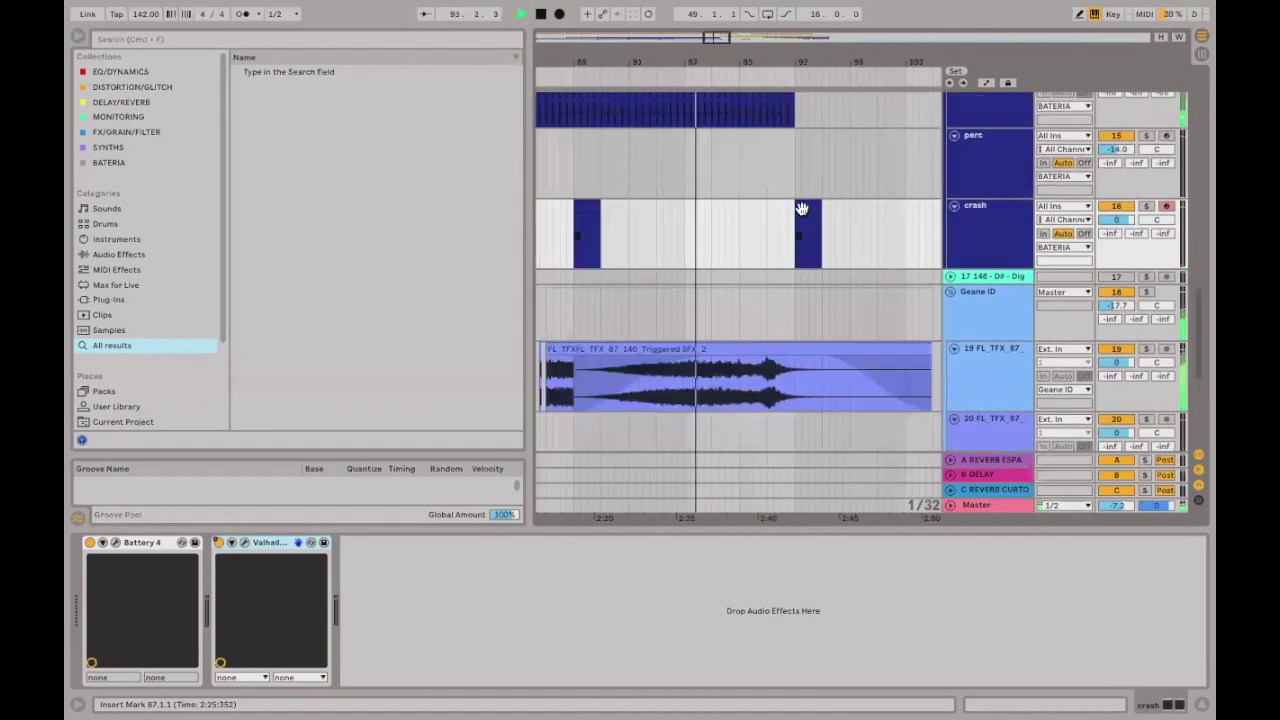
Shorten the open hat clip's ending from bar 97 to around bar 96 and stop playback.
scroll(785, 180, up, 3)
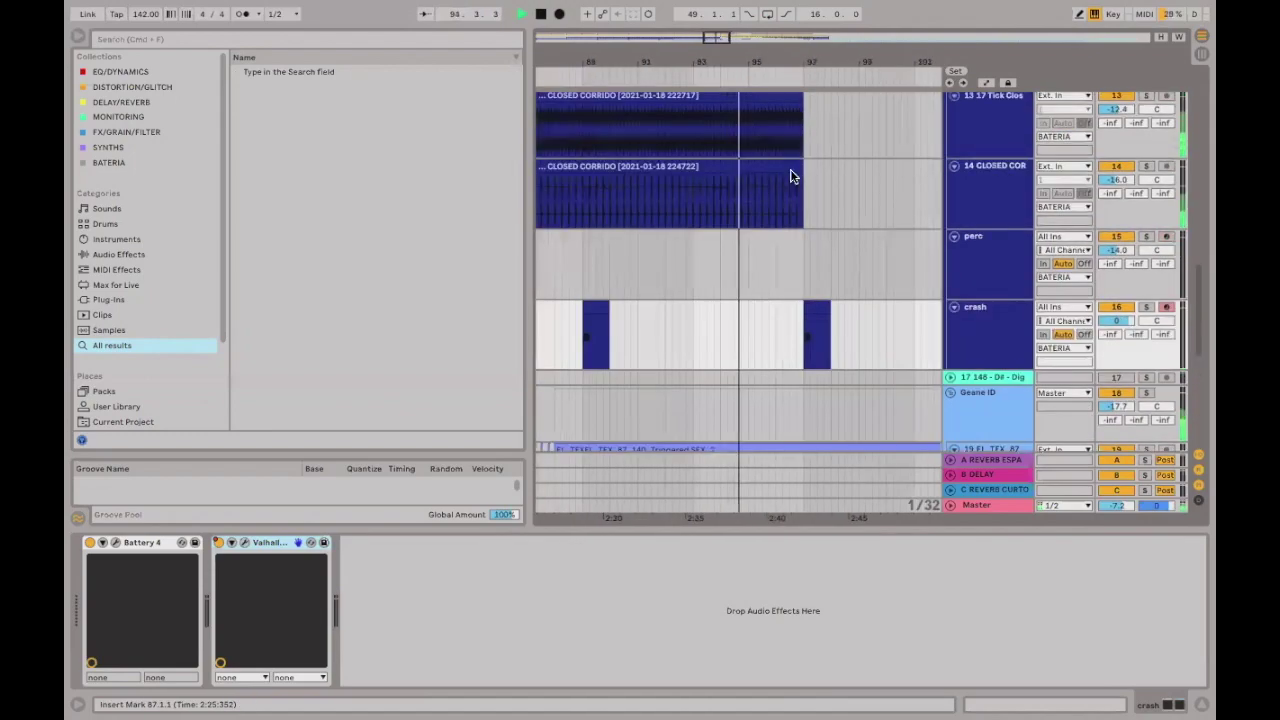
scroll(790, 175, up, 6)
click(788, 189)
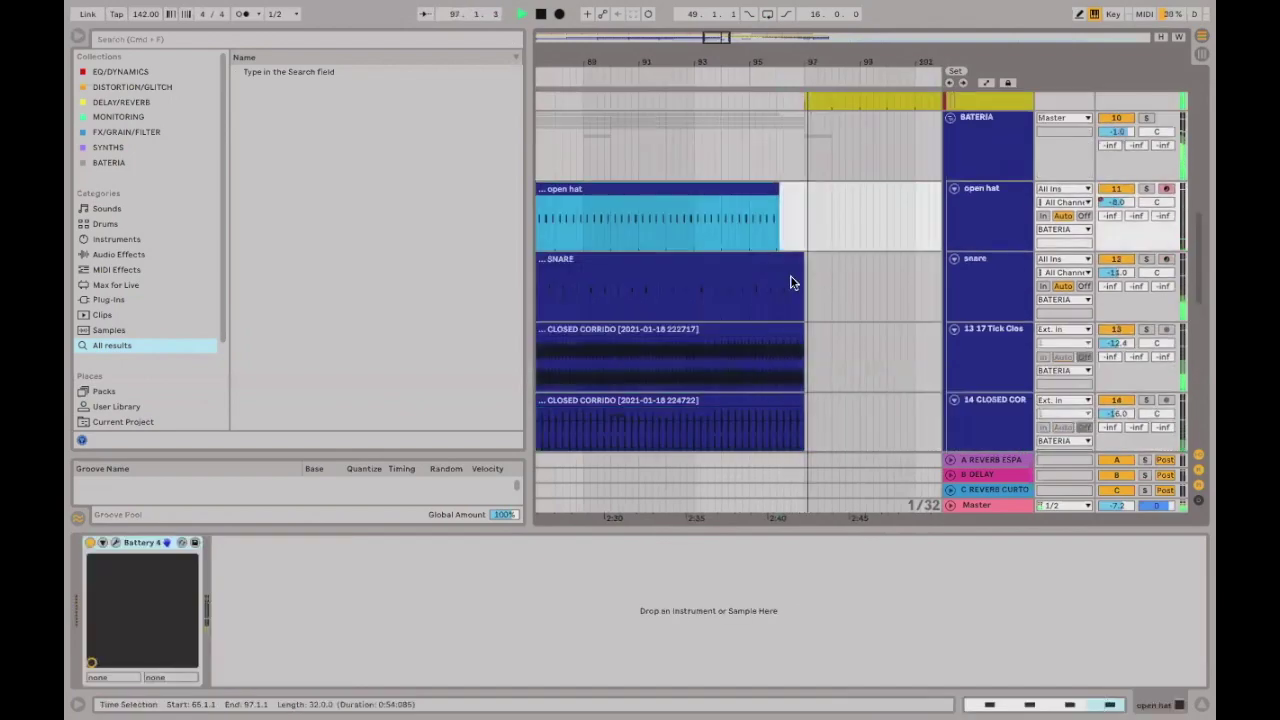
key(space)
Shorten the snare and both closed hat clips so they end at 96.1.1.
key(Down)
key(Down)
key(Down)
click(788, 271)
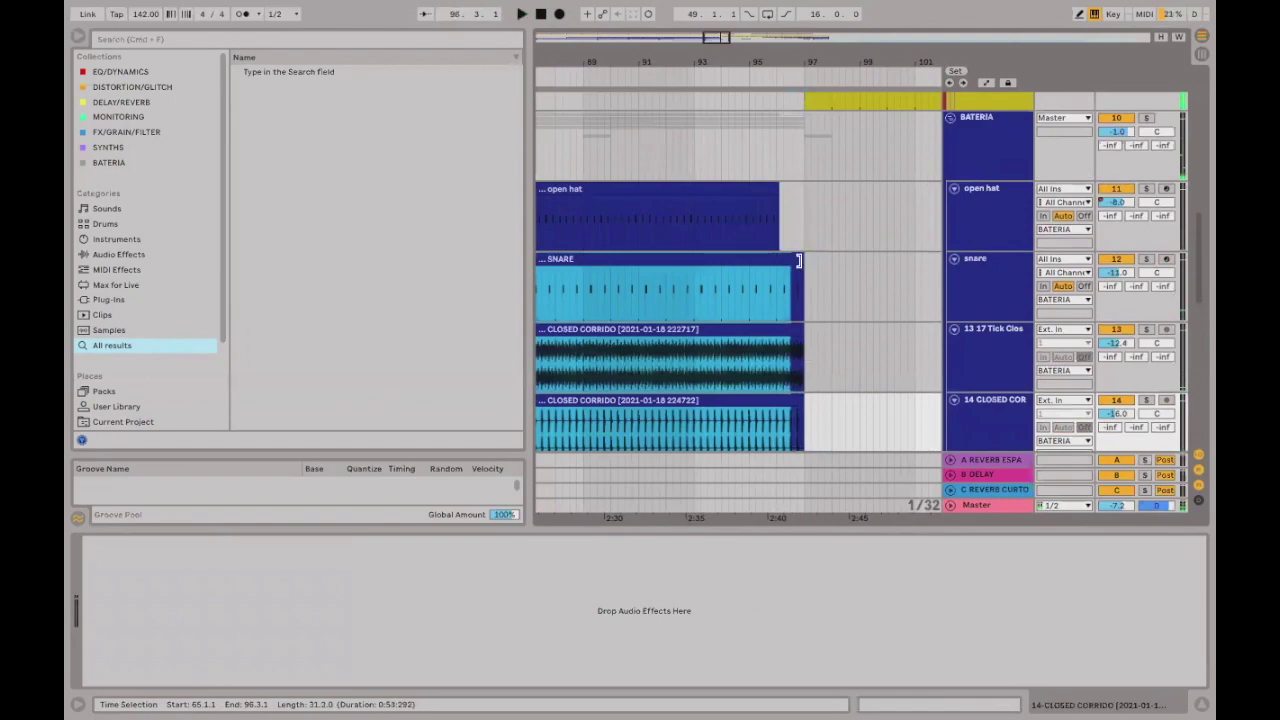
key(plus)
drag(852, 262, 805, 264)
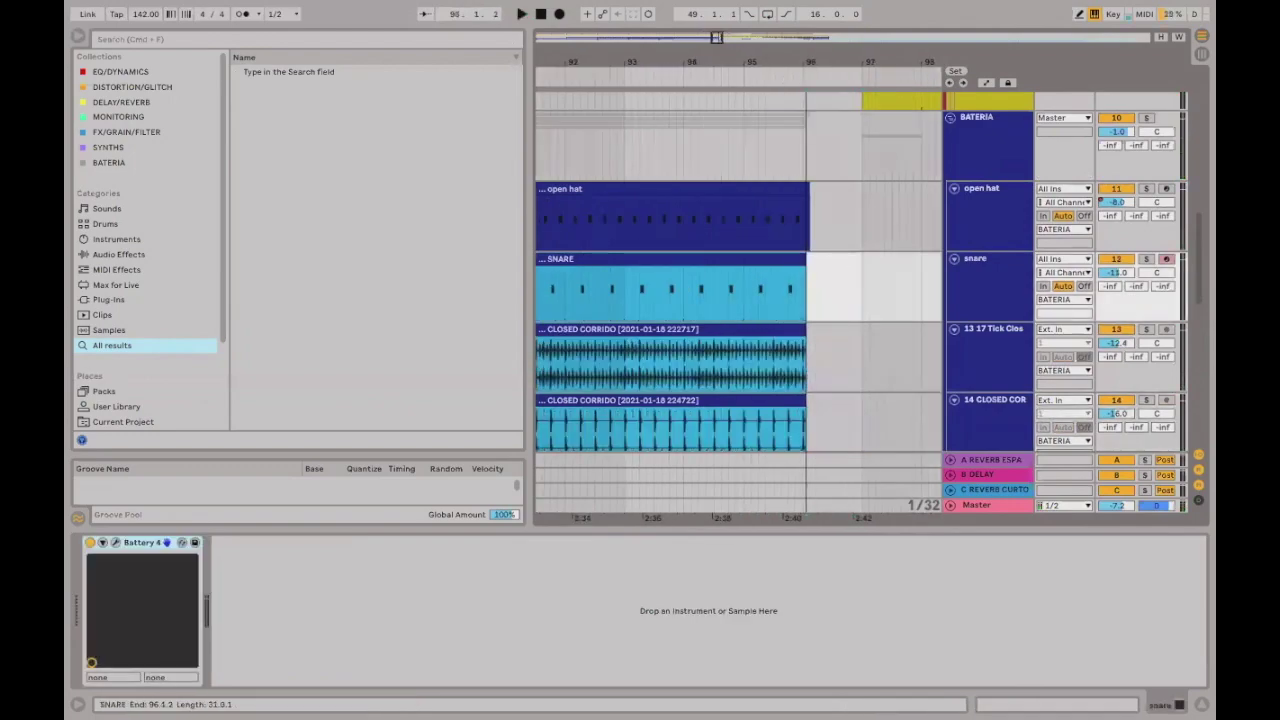
key(plus)
key(plus)
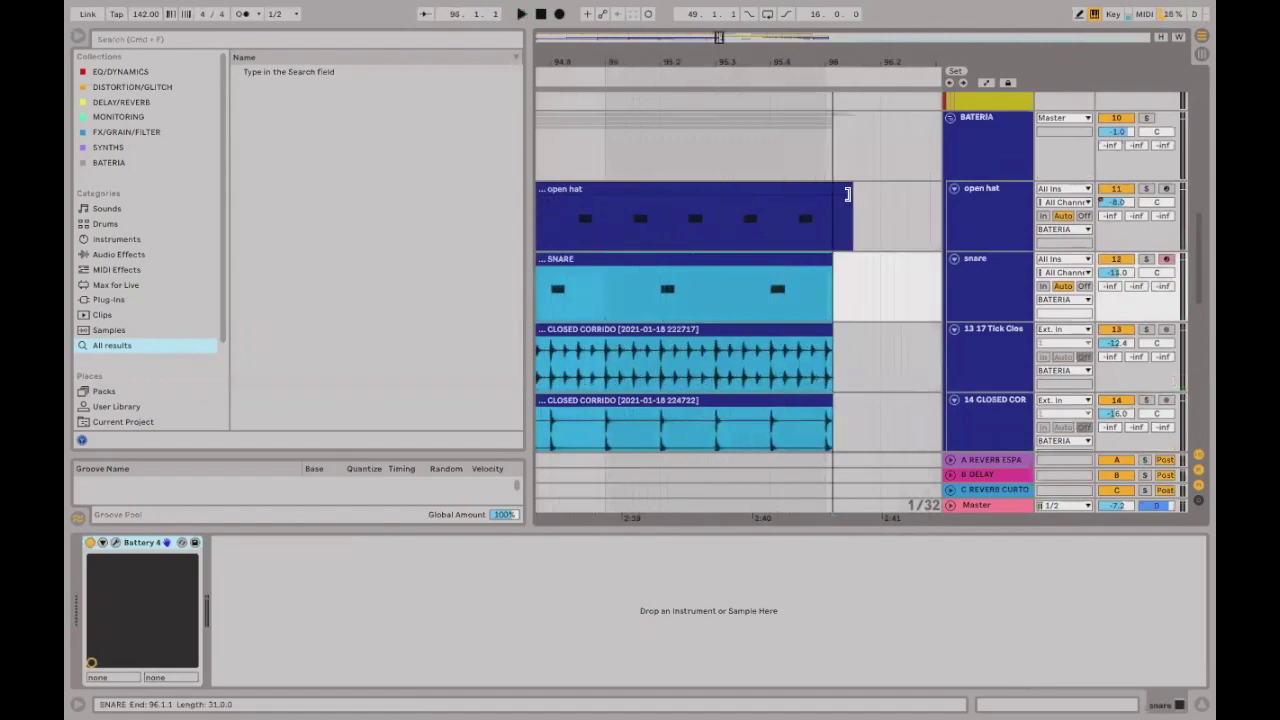
Trim the open hat clip's end to 96.1.1, flush with the snare and closed hat clips.
click(848, 191)
key(minus)
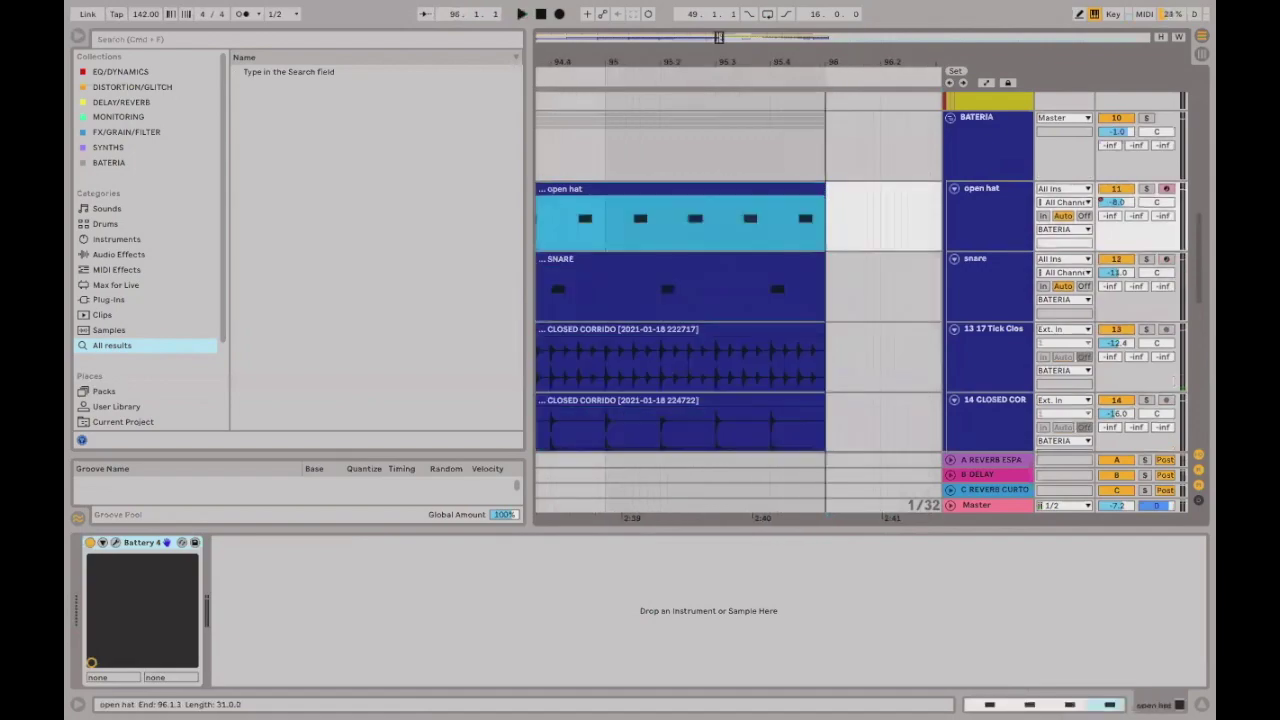
scroll(860, 295, down, 3)
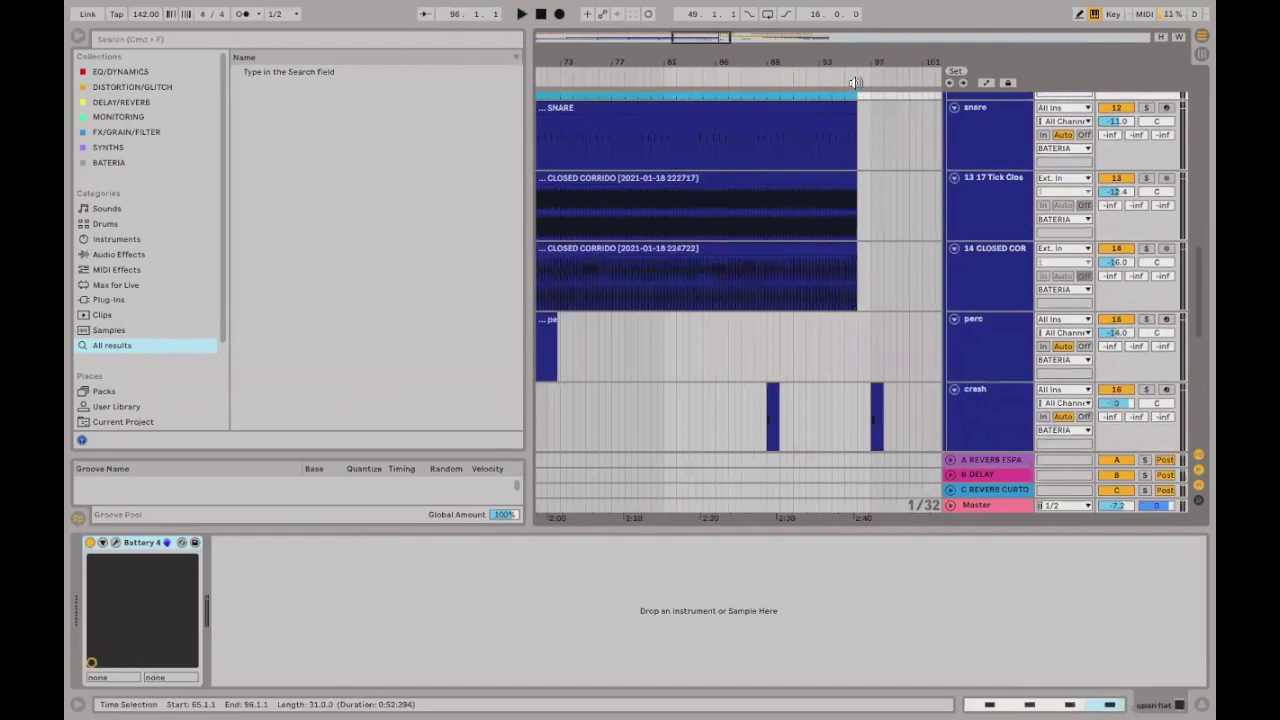
scroll(853, 266, up, 4)
key(plus)
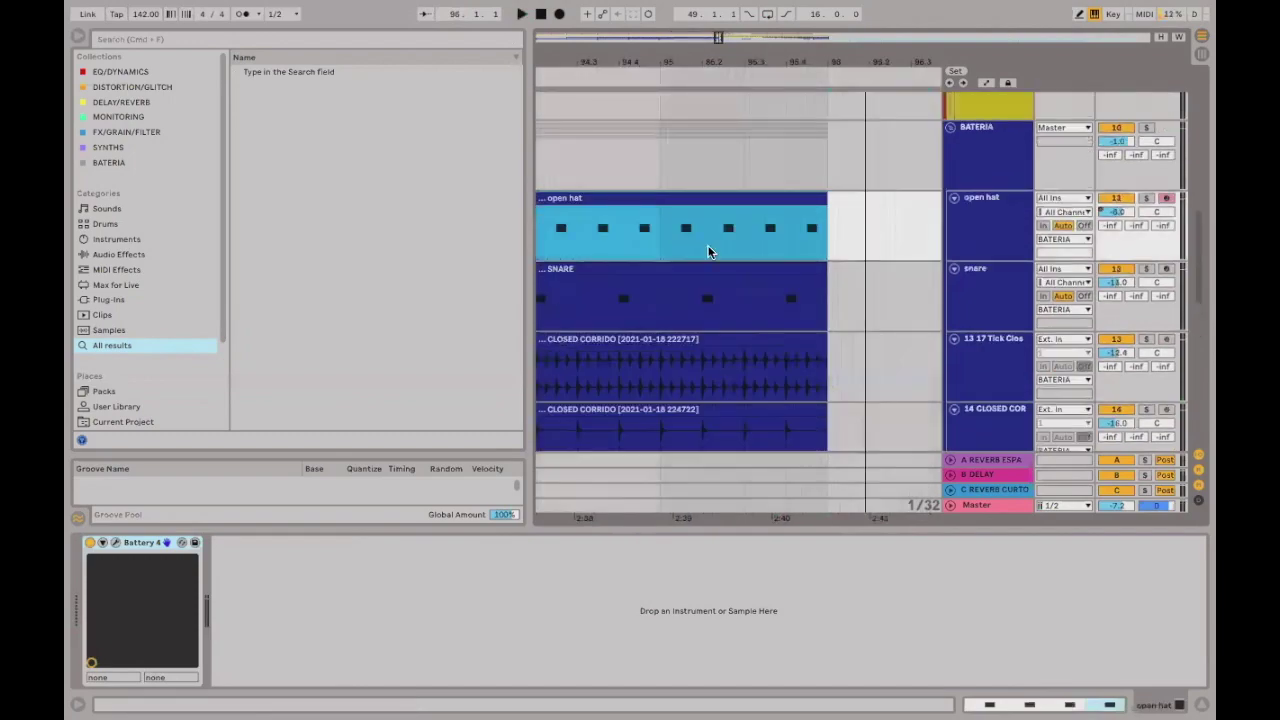
scroll(718, 218, up, 5)
scroll(720, 215, down, 3)
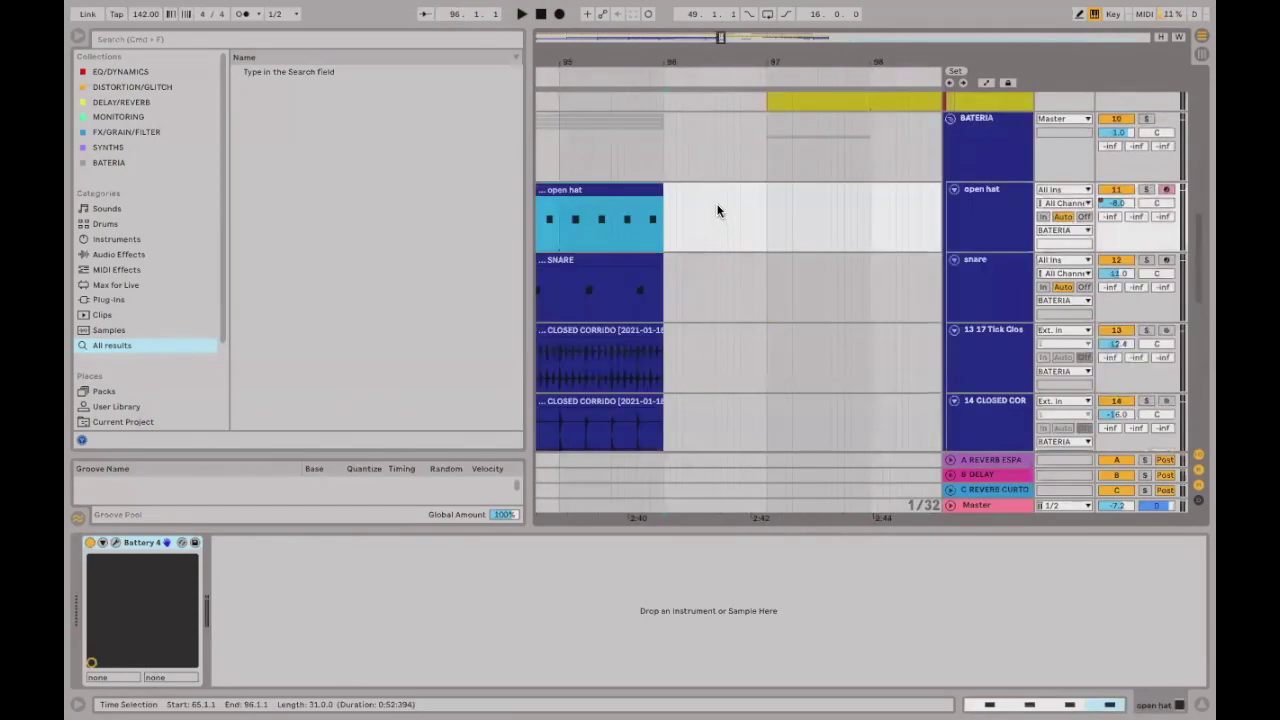
Examine the end of the kick clip around bar 96, placing the insert marker at 95.4.4.
scroll(700, 212, up, 6)
click(659, 237)
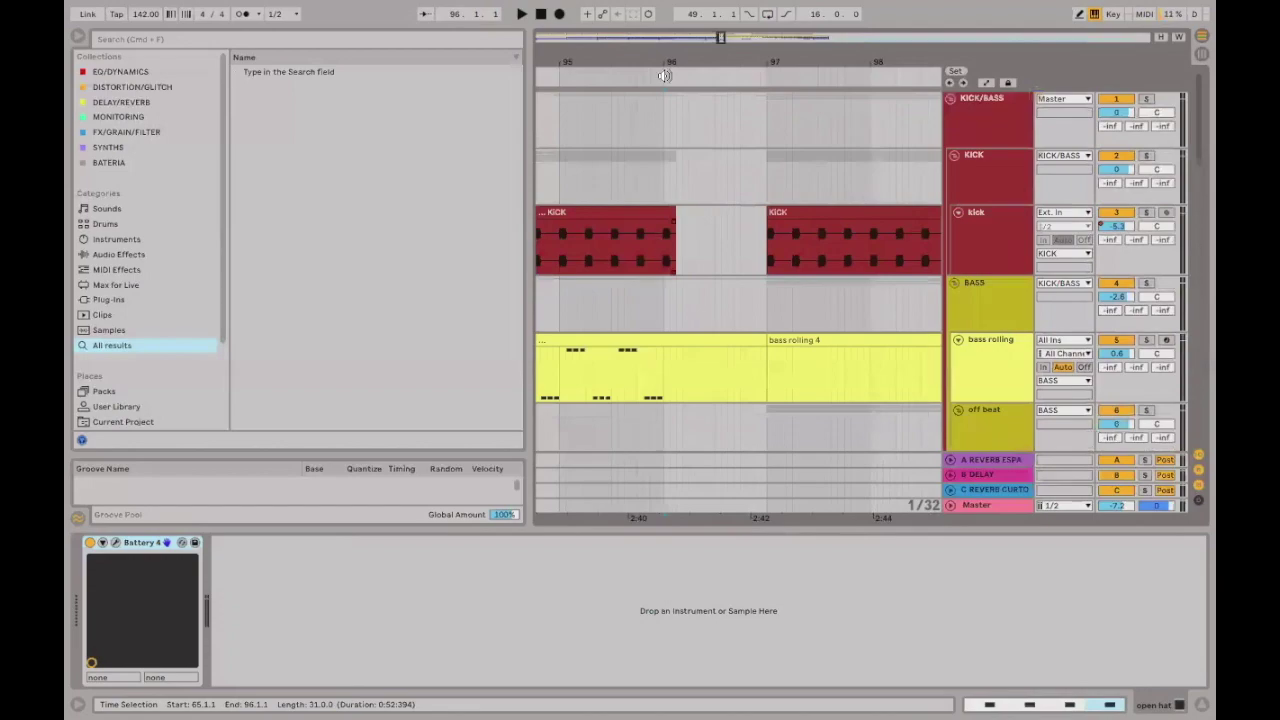
key(plus)
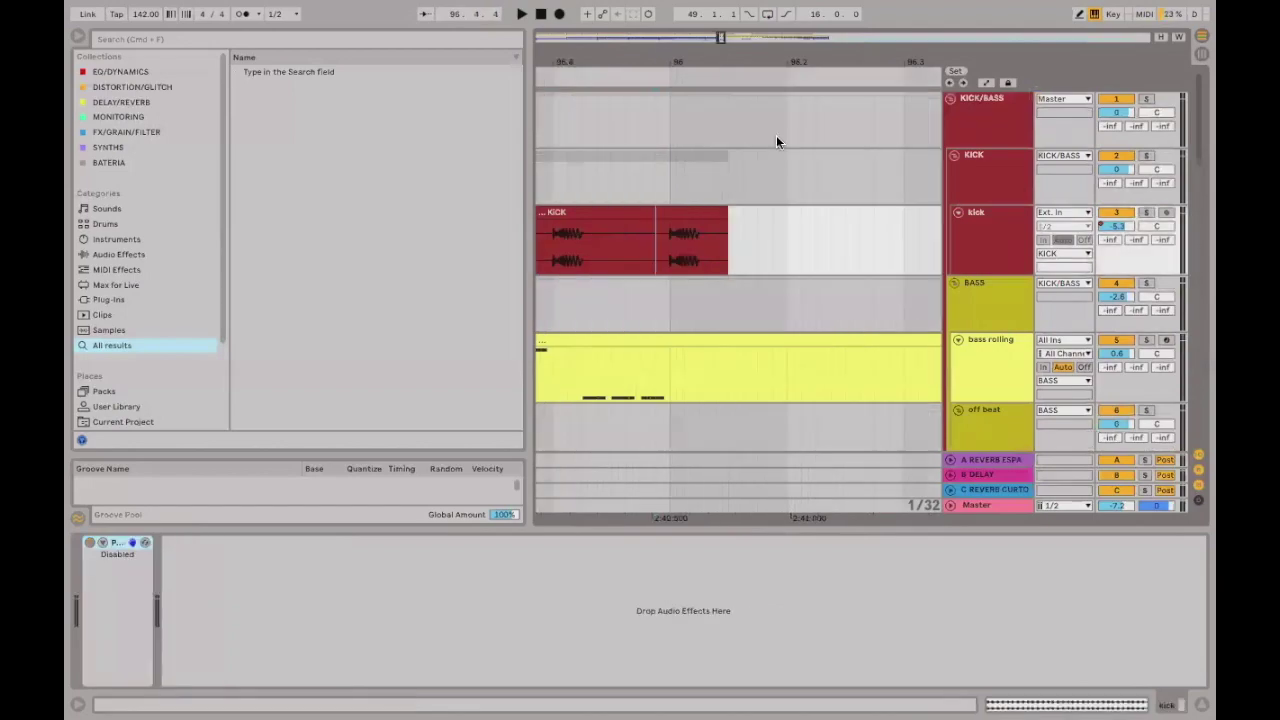
key(minus)
key(minus)
key(minus)
Locate the unused recordings on track 20 and play its first Triggered SFX clip.
scroll(776, 279, down, 10)
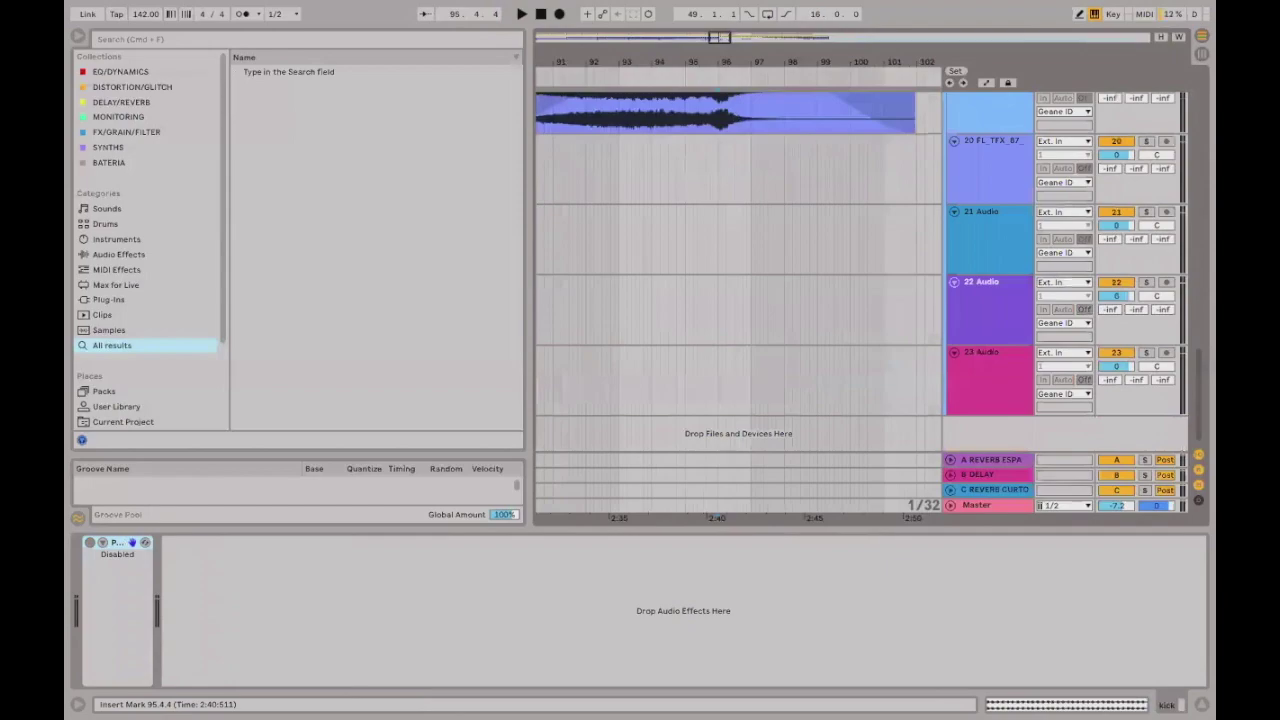
key(minus)
key(minus)
key(minus)
key(minus)
key(minus)
key(minus)
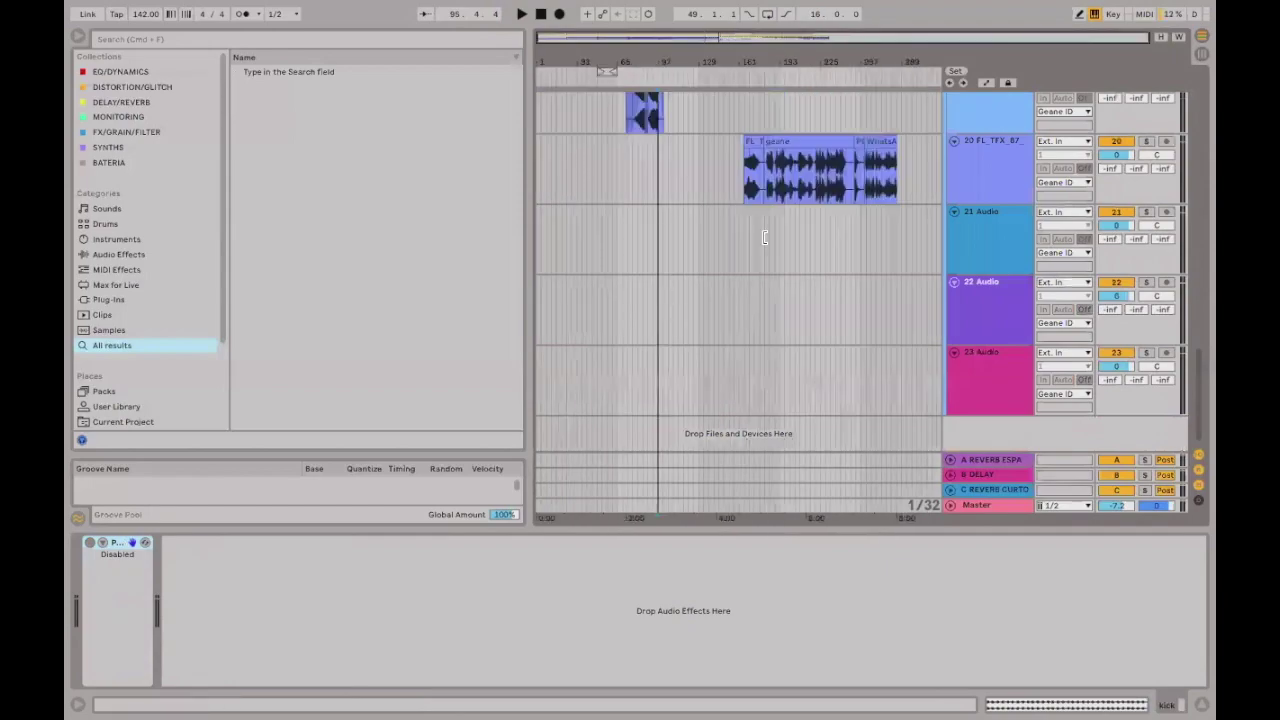
scroll(765, 248, up, 3)
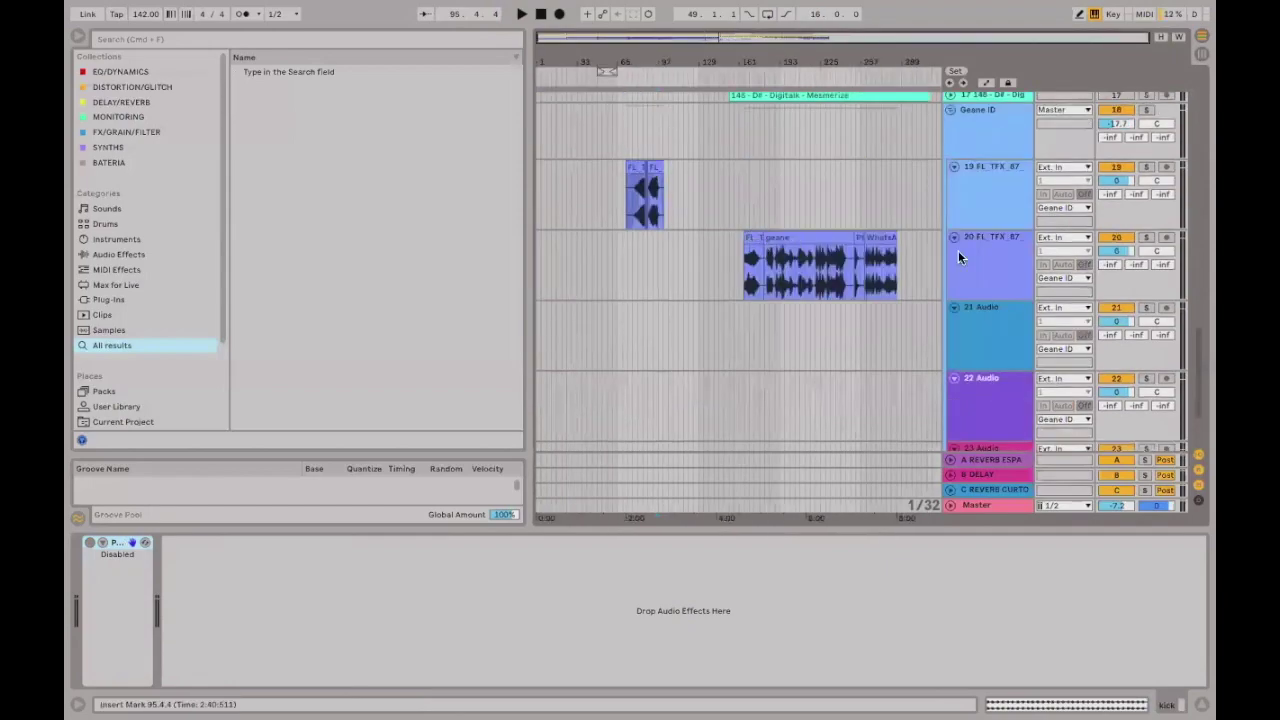
click(748, 240)
key(space)
key(space)
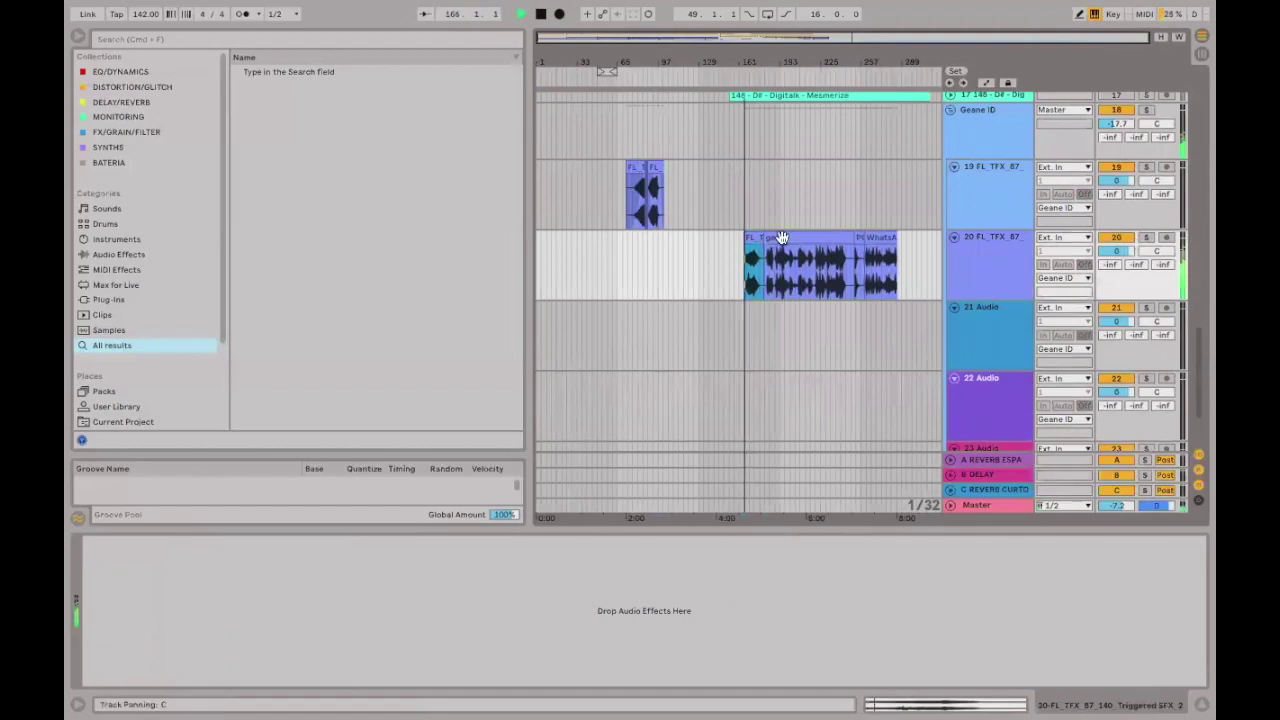
Solo track 20, listen to its long recording from 182.4.4 and stop playback.
click(1145, 240)
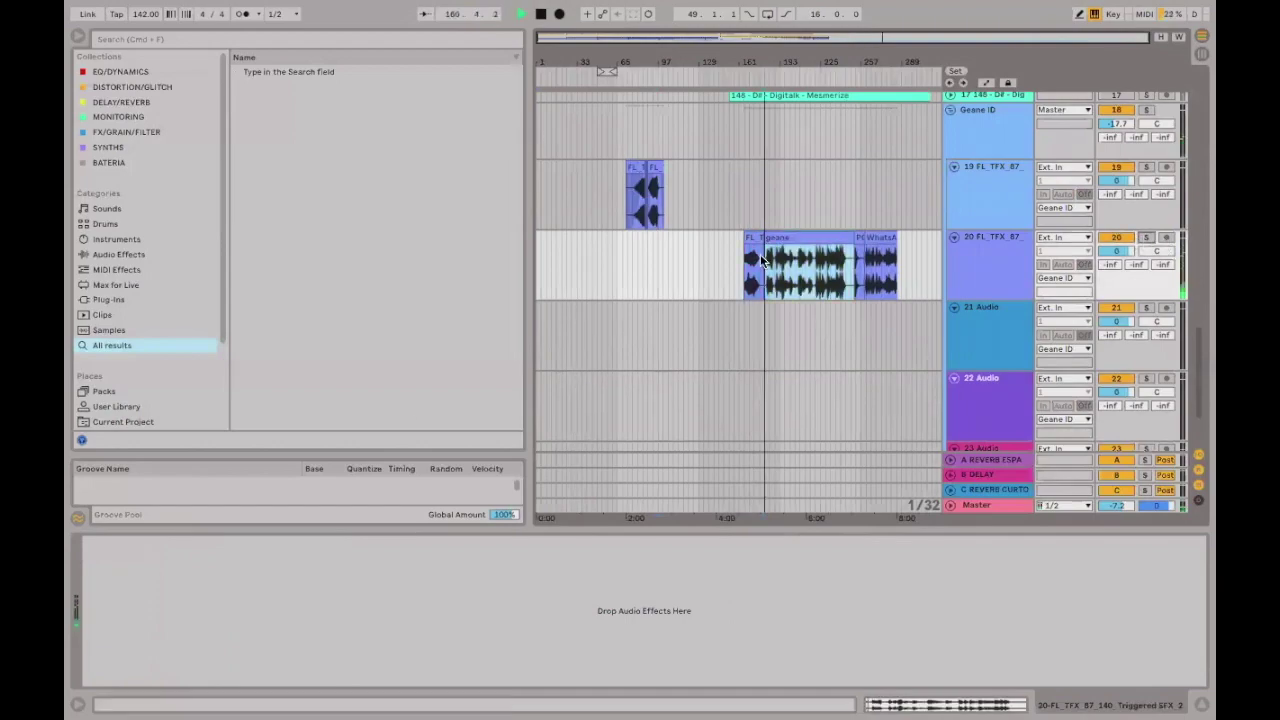
key(plus)
key(plus)
key(plus)
key(plus)
key(space)
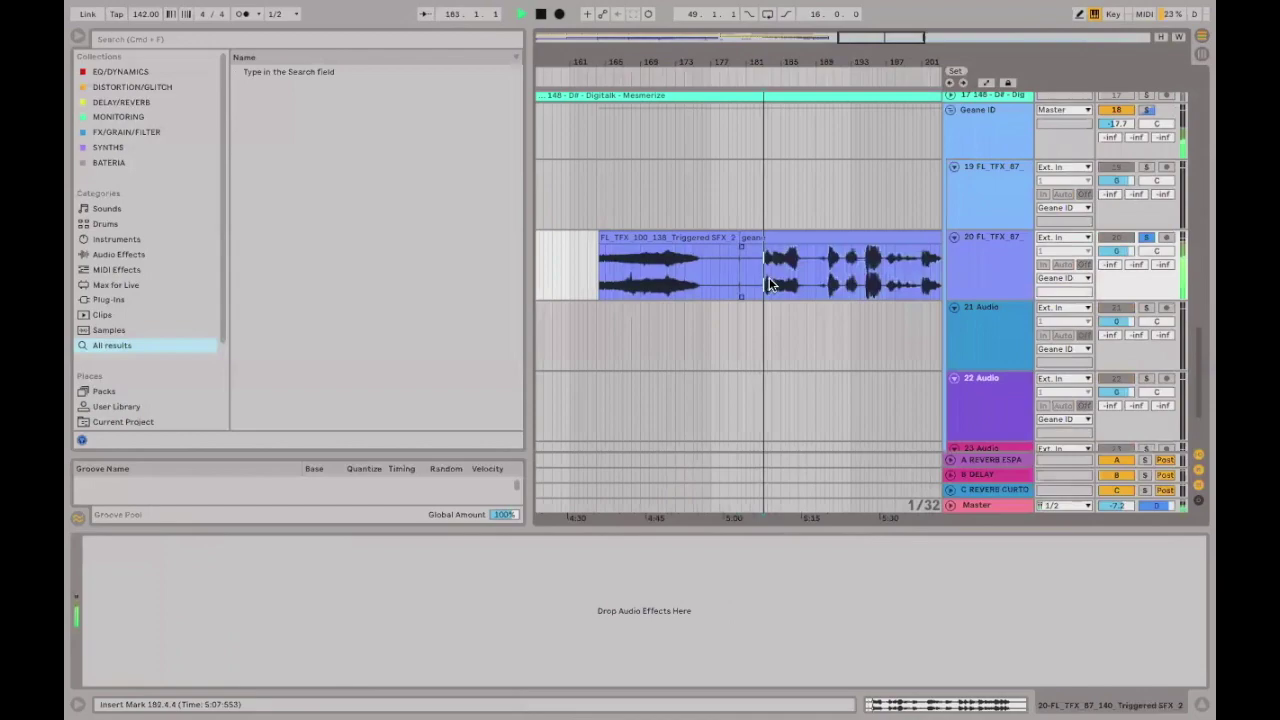
click(768, 283)
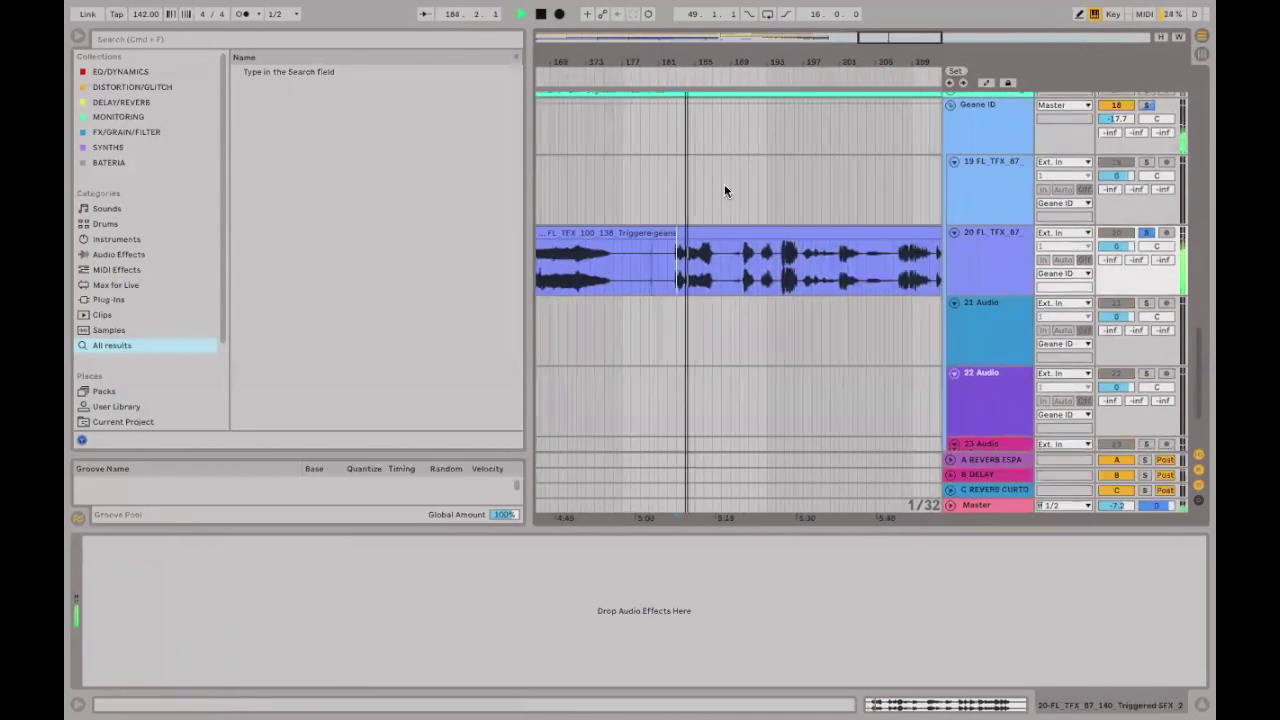
key(plus)
key(plus)
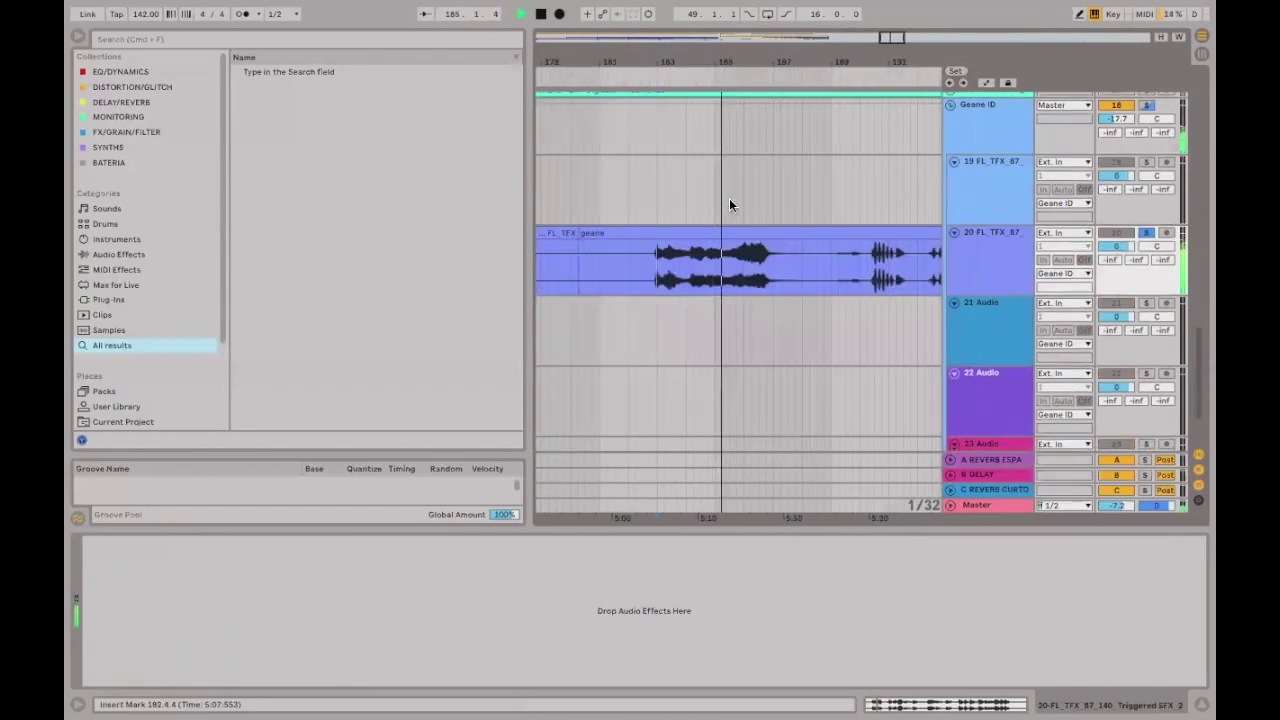
key(space)
Split the first phrase of track 20's long recording into its own clip from 182.2.4 to 187.2.3.
click(652, 258)
drag(641, 264, 783, 264)
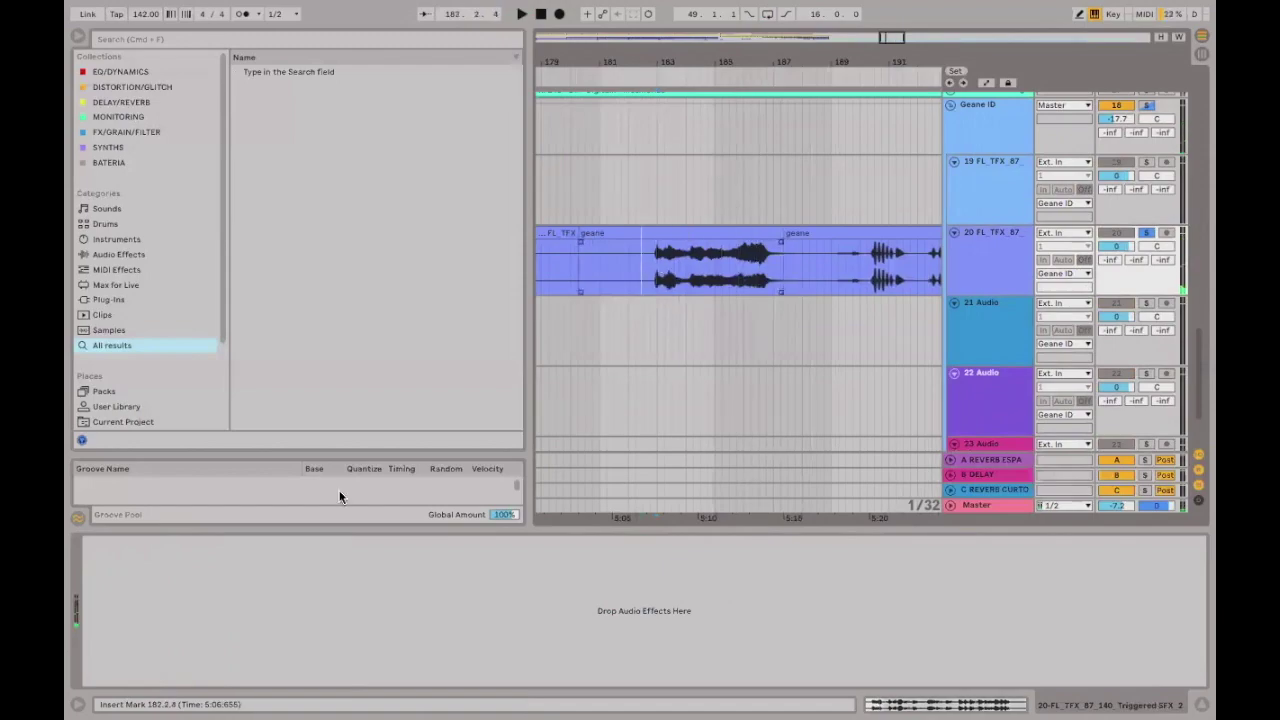
key(super+e)
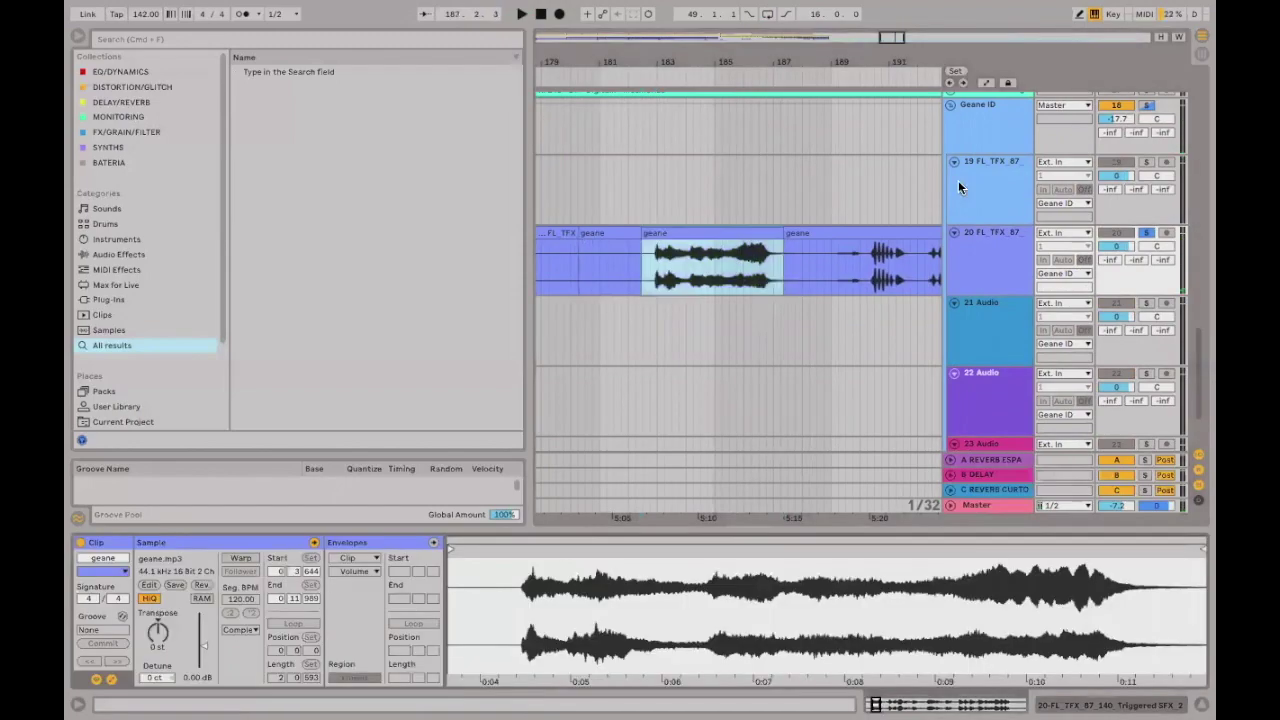
Add Mixed In Key SE to track 20 and loop the split phrase to analyse its key.
click(311, 43)
text(MIXED)
click(288, 285)
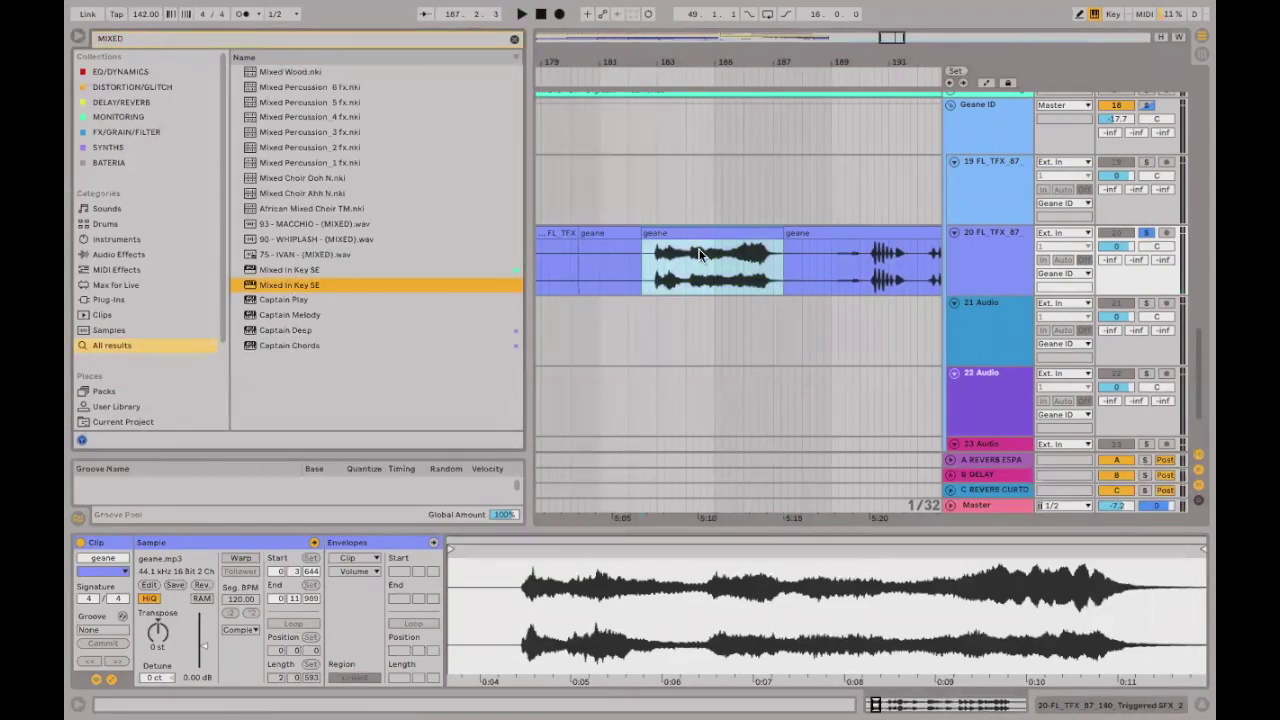
key(space)
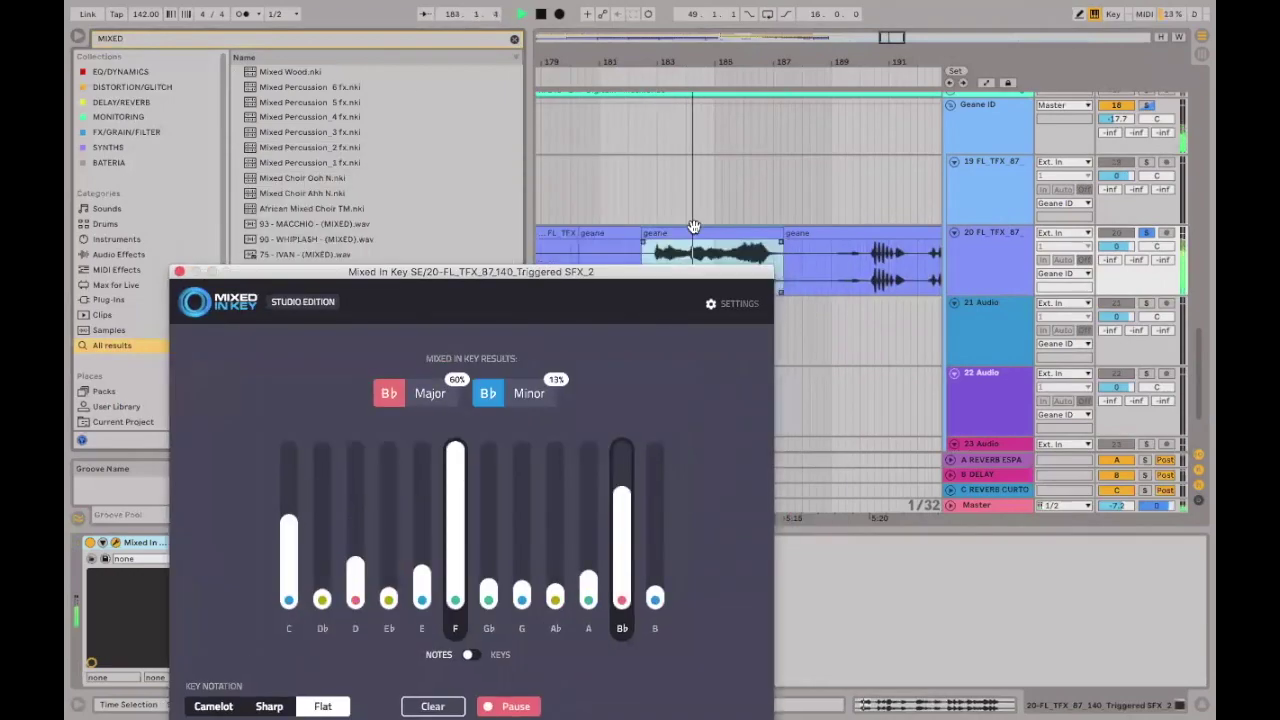
key(super+l)
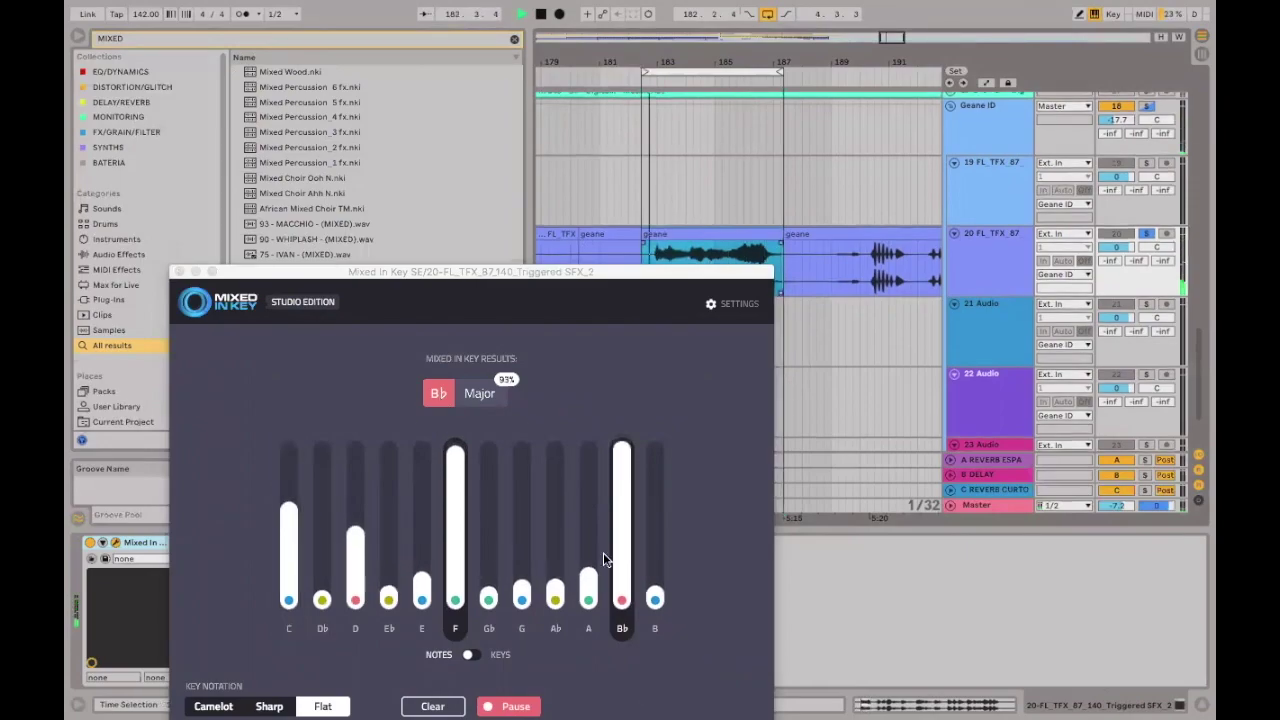
key(space)
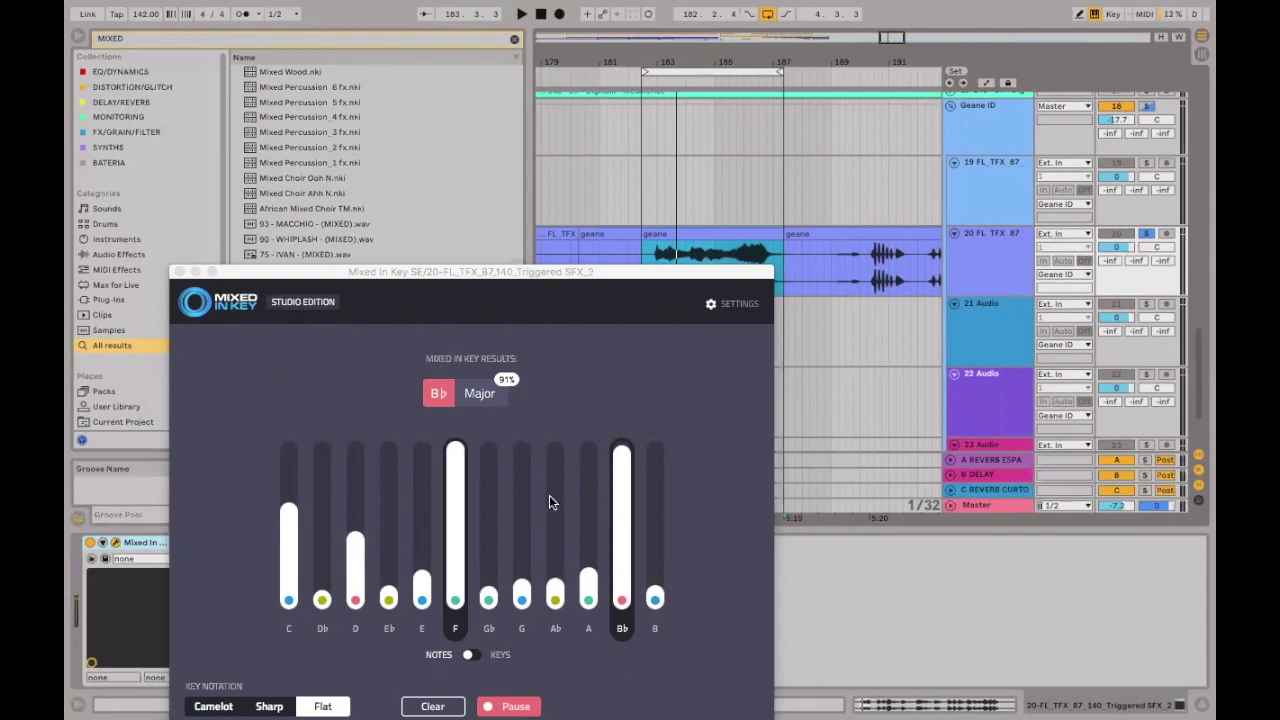
Try transposing the unwarped phrase clip down 3 semitones.
click(714, 231)
click(158, 630)
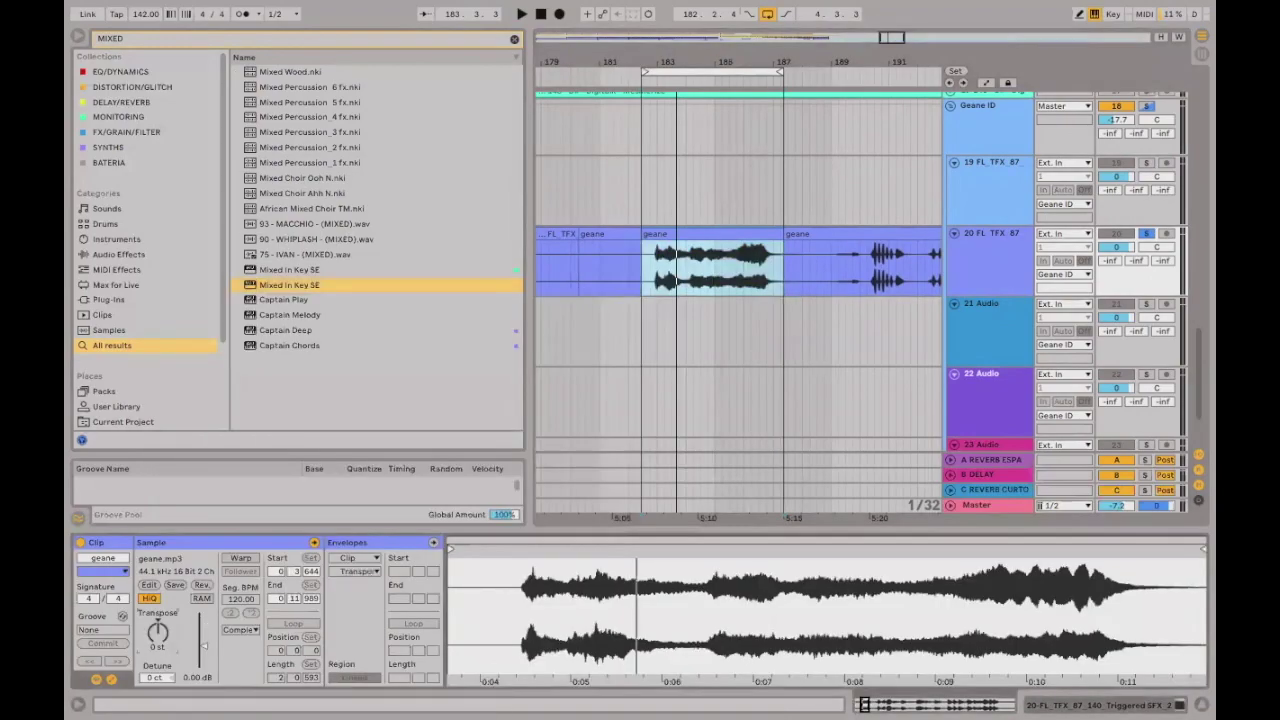
key(Down)
key(Down)
key(Down)
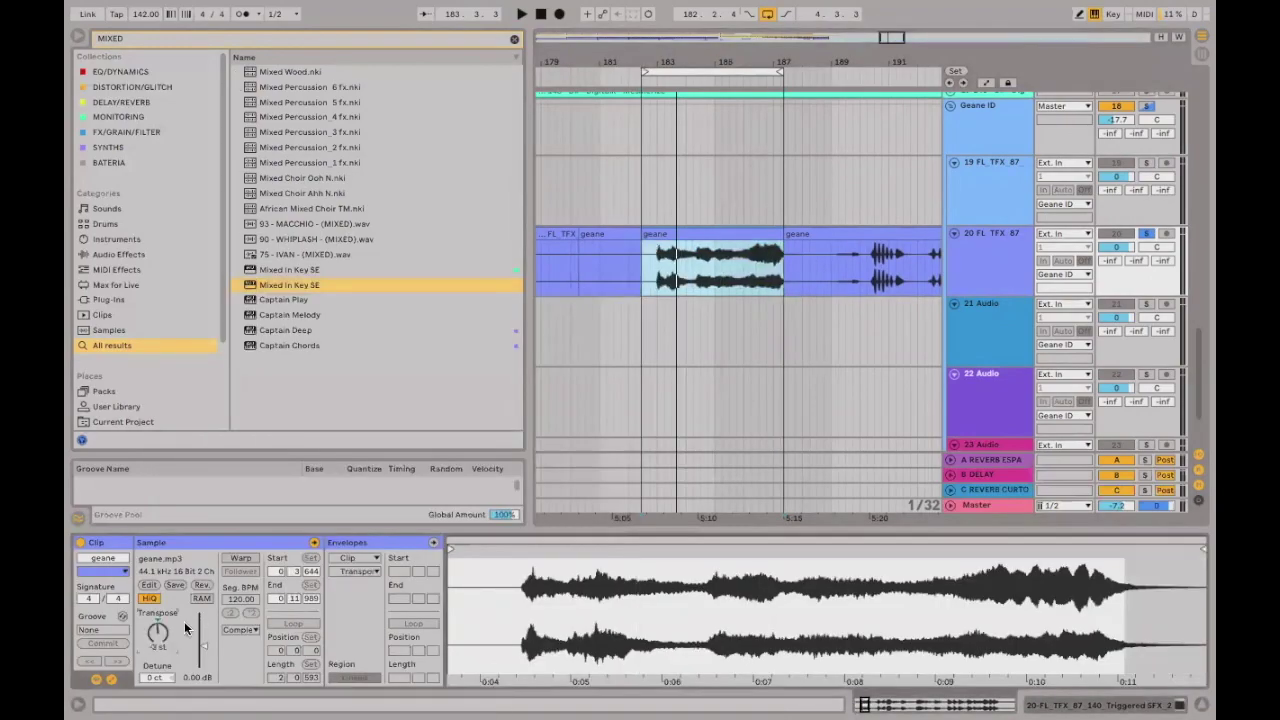
key(Up)
key(Up)
key(Up)
Consolidate the split phrase on track 20 into a new clip and transpose it to -5 st.
click(676, 230)
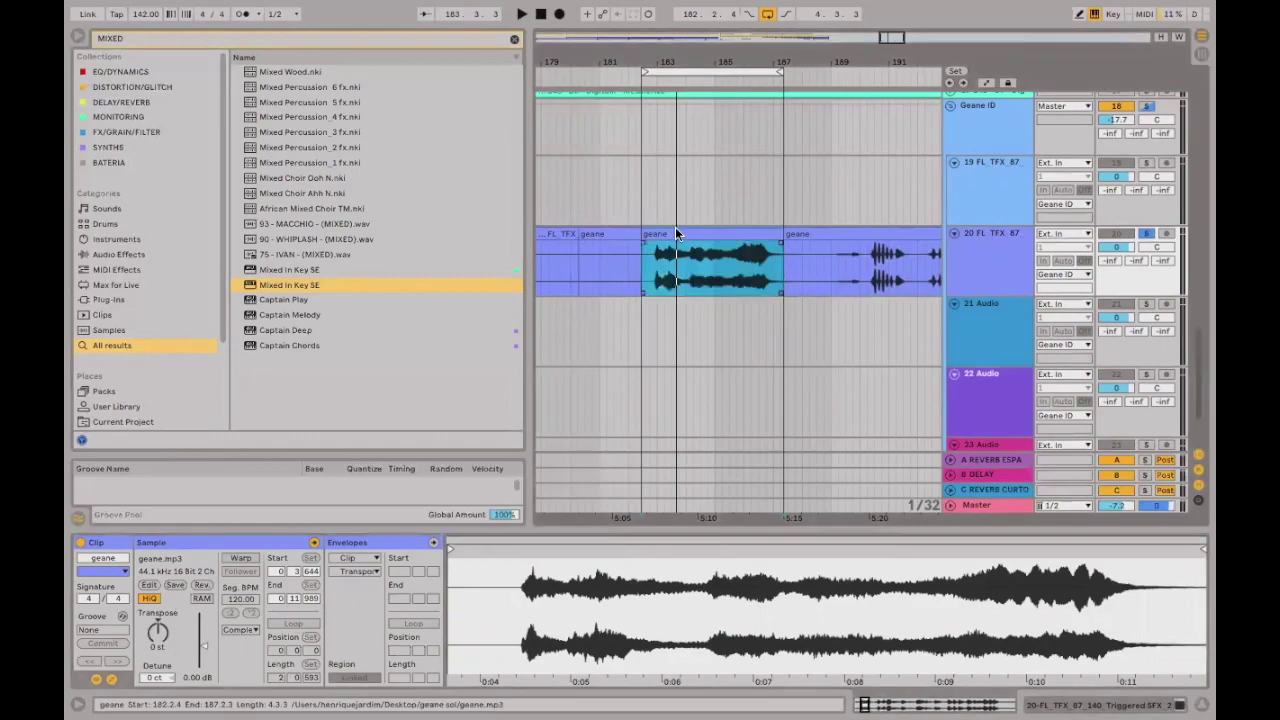
key(super+j)
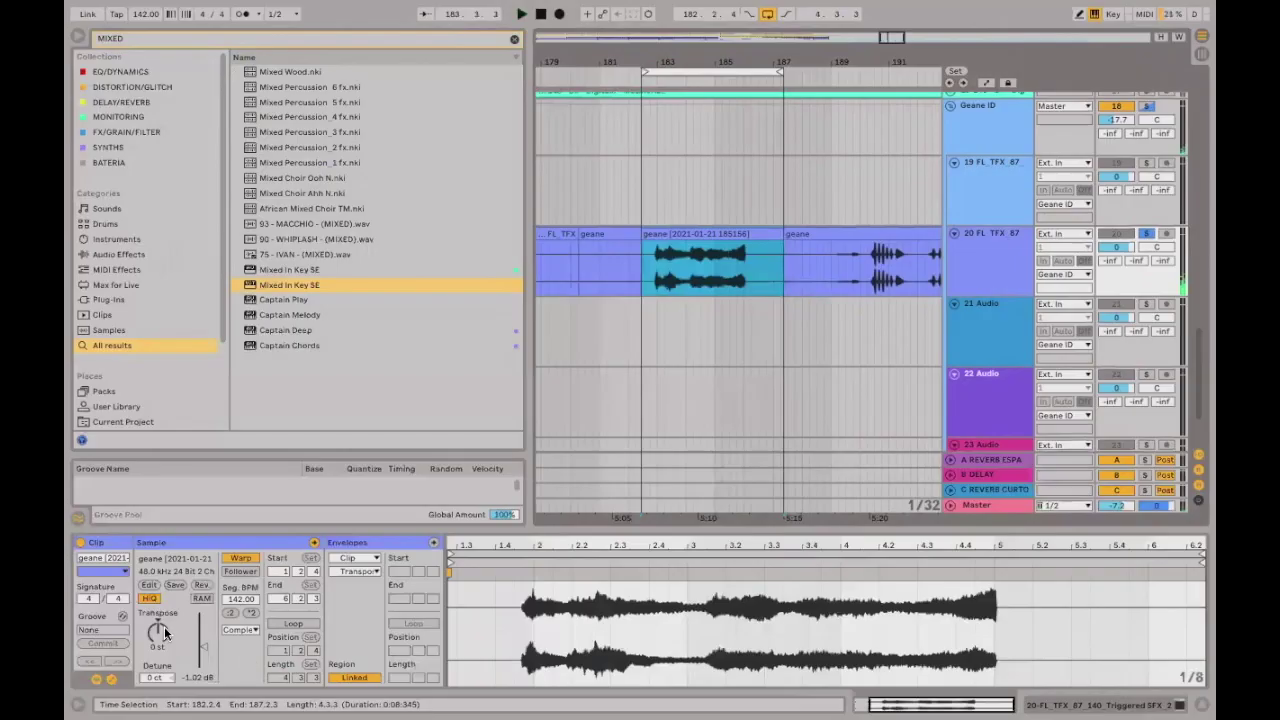
key(Down)
key(Down)
key(Down)
key(Down)
key(Down)
key(Down)
key(Down)
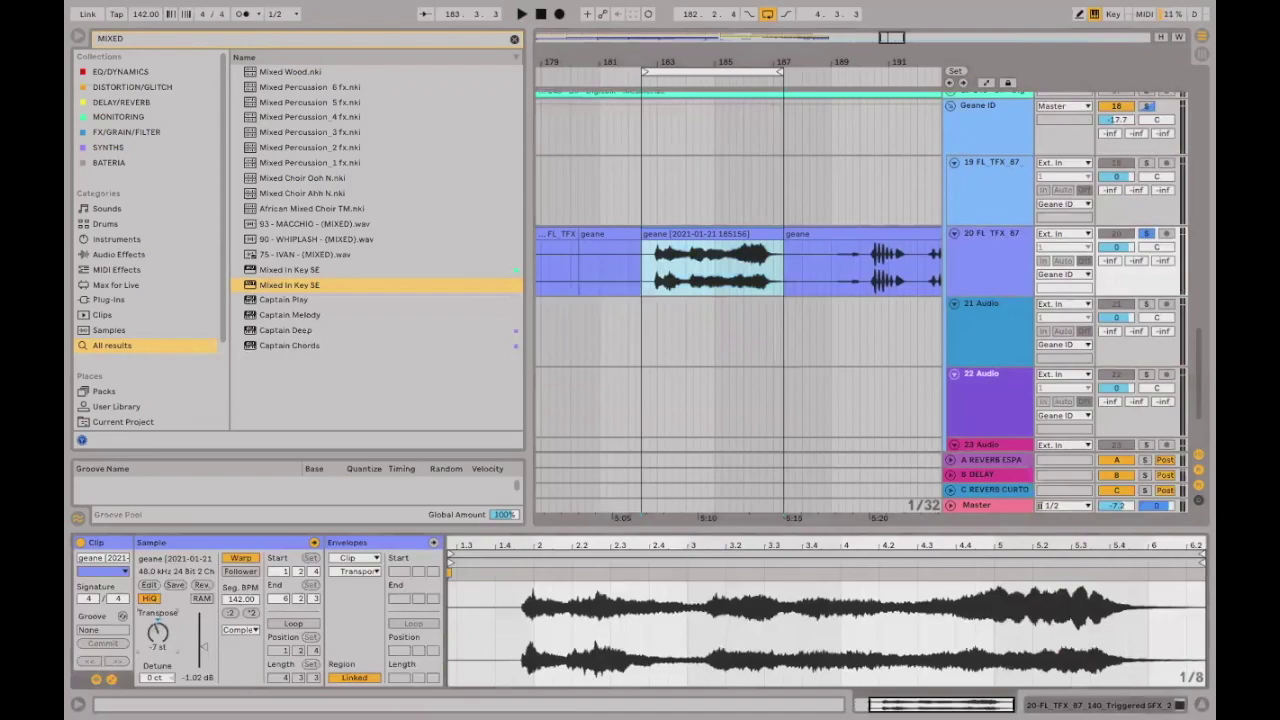
key(Up)
key(Up)
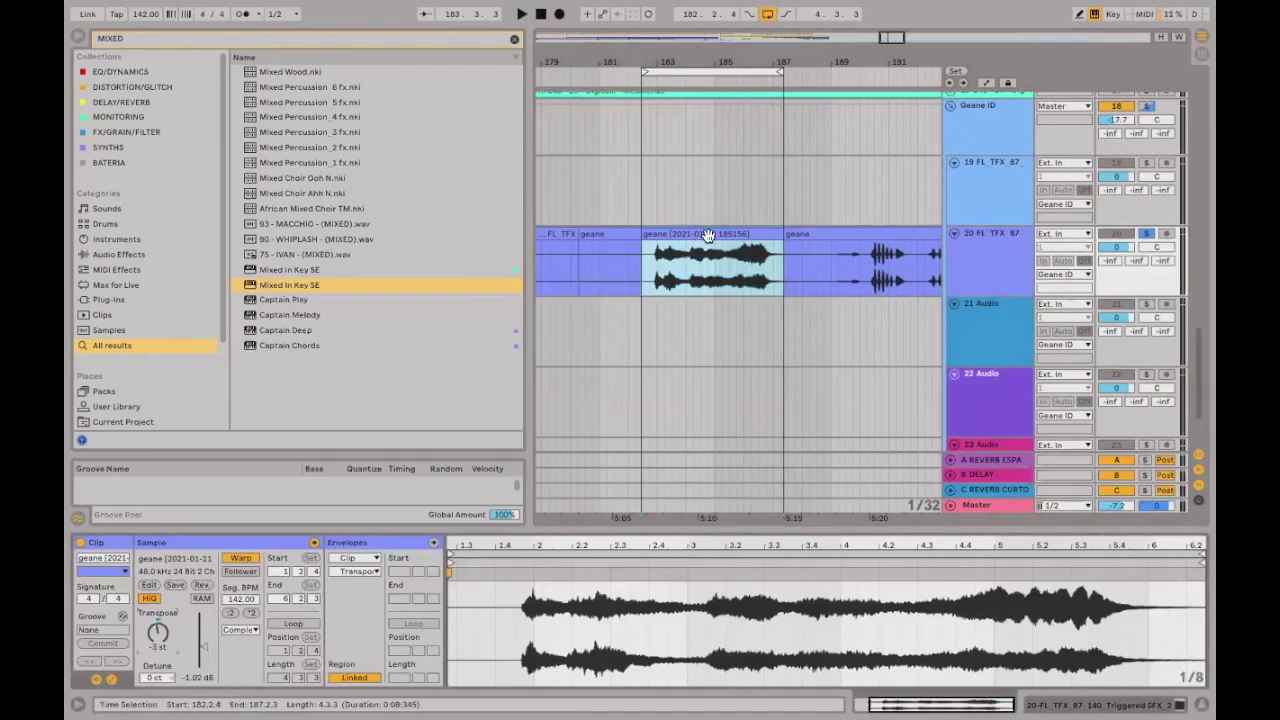
Turn off track 20's solo and play the arrangement around the crash and effects transition from 92.1.2.
scroll(922, 245, left, 10)
scroll(922, 245, up, 1)
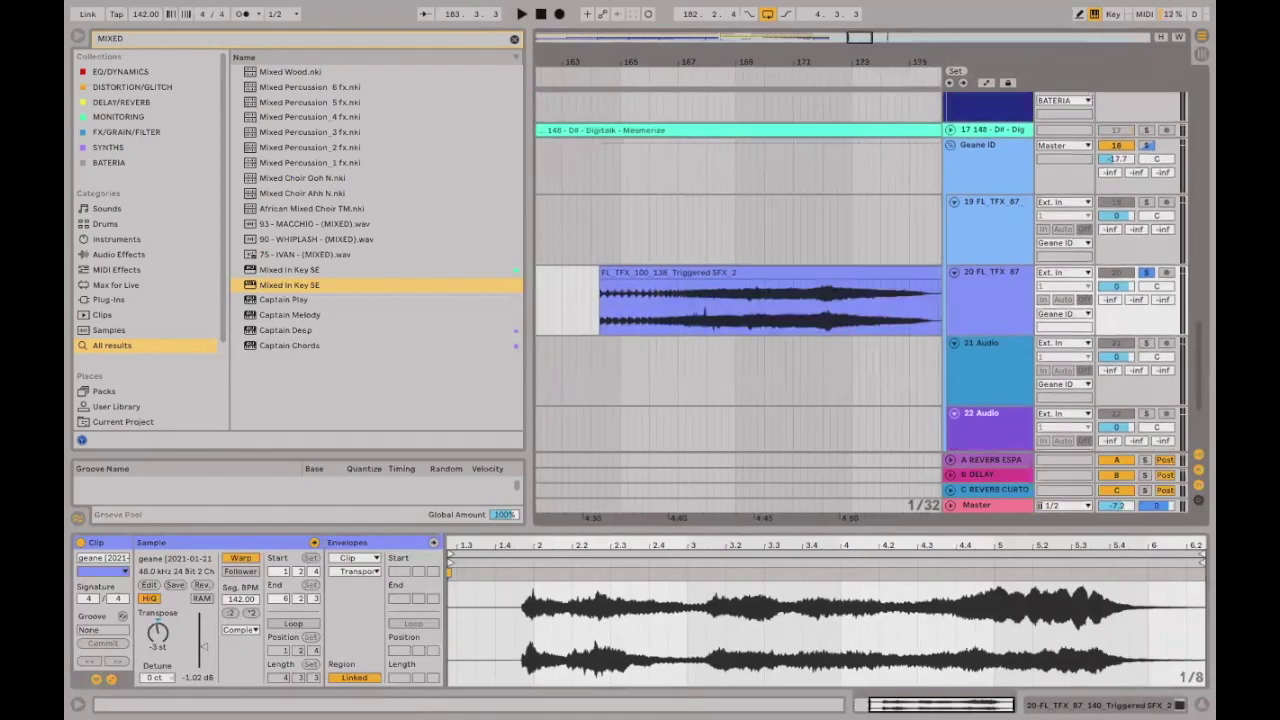
key(minus)
click(1146, 279)
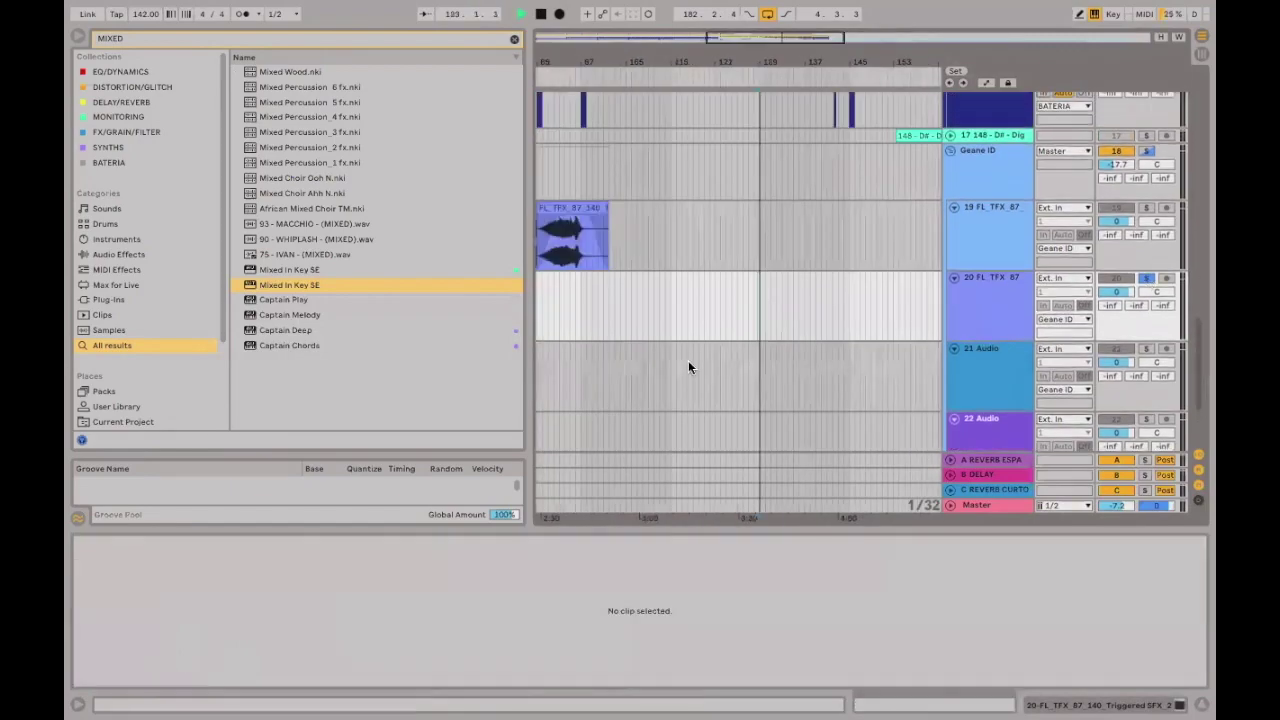
key(space)
scroll(710, 340, left, 10)
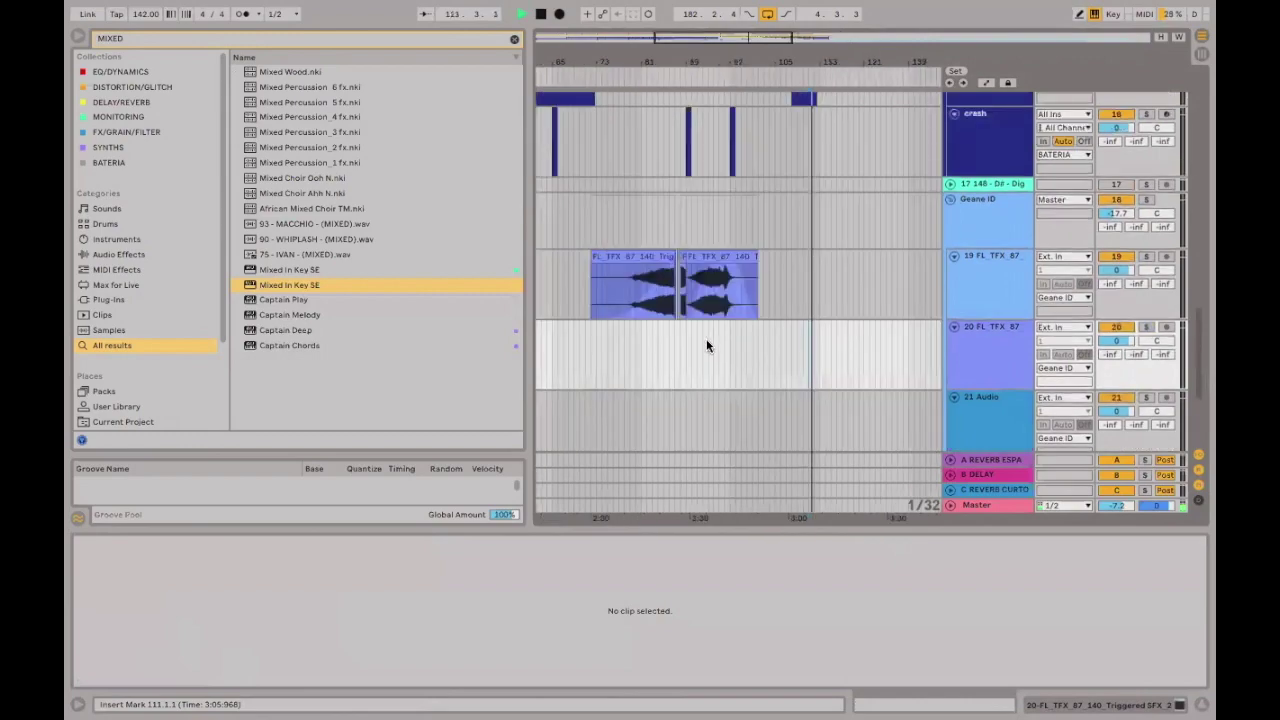
scroll(756, 327, up, 3)
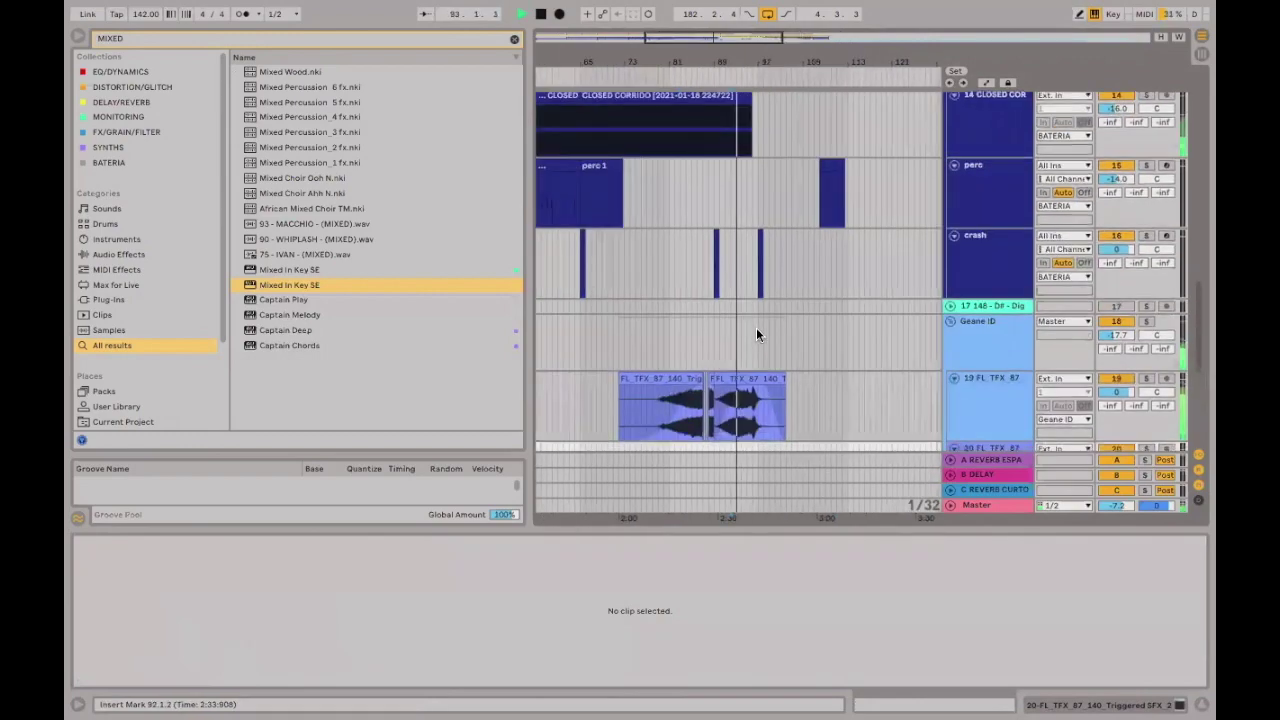
Paste the recorded phrase clip on track 20, place it to start around 92.3.1 beneath the effect clip, and play it.
scroll(756, 290, left, 5)
scroll(794, 203, down, 5)
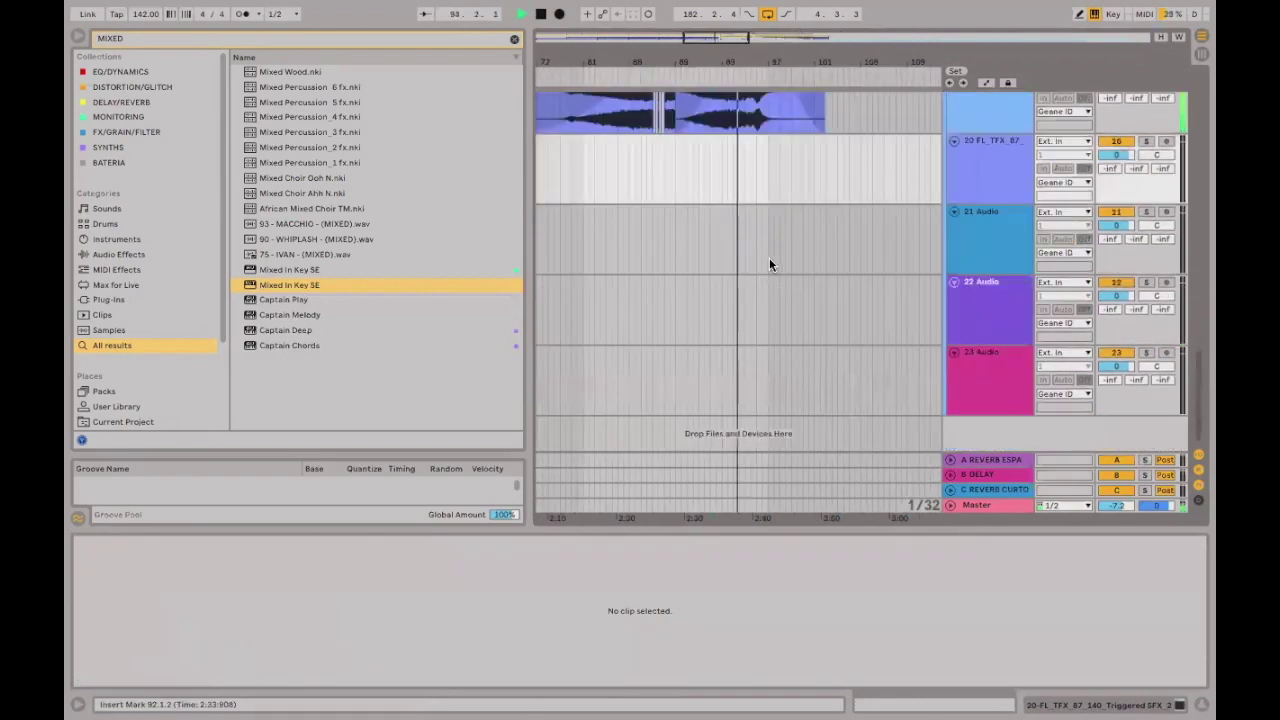
click(749, 160)
key(ctrl+v)
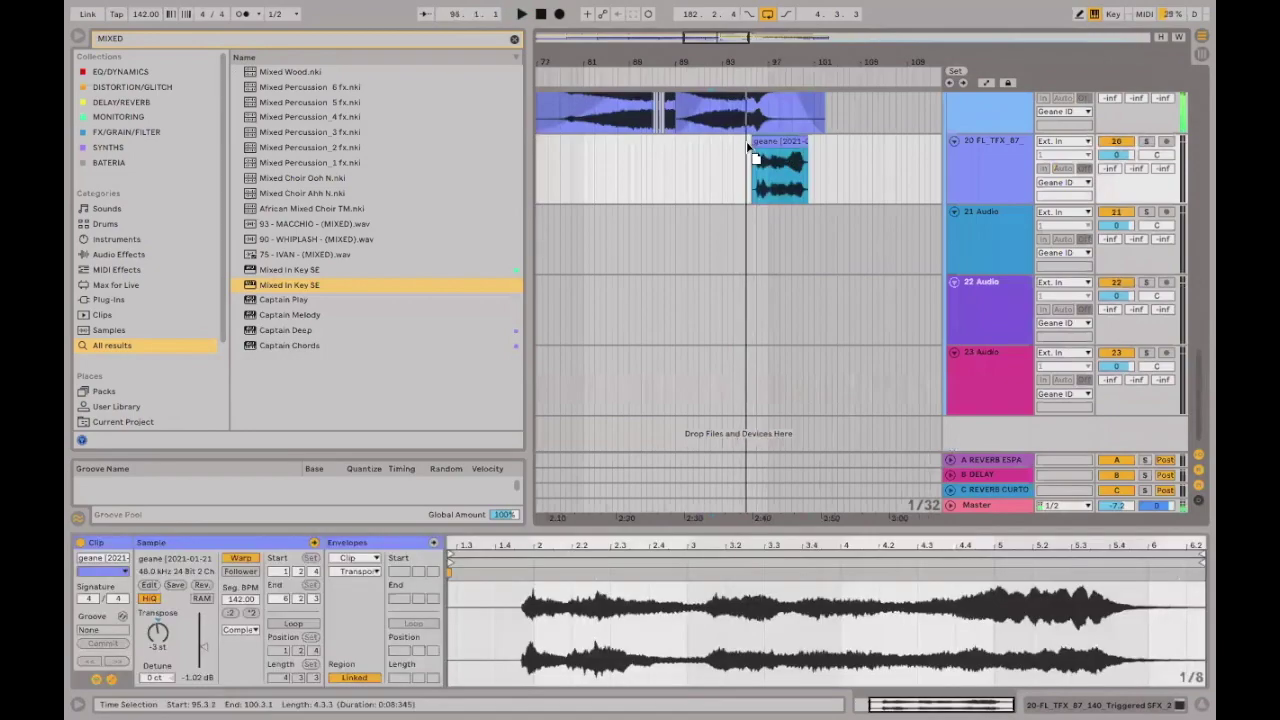
drag(785, 157, 840, 166)
key(space)
scroll(760, 164, up, 3)
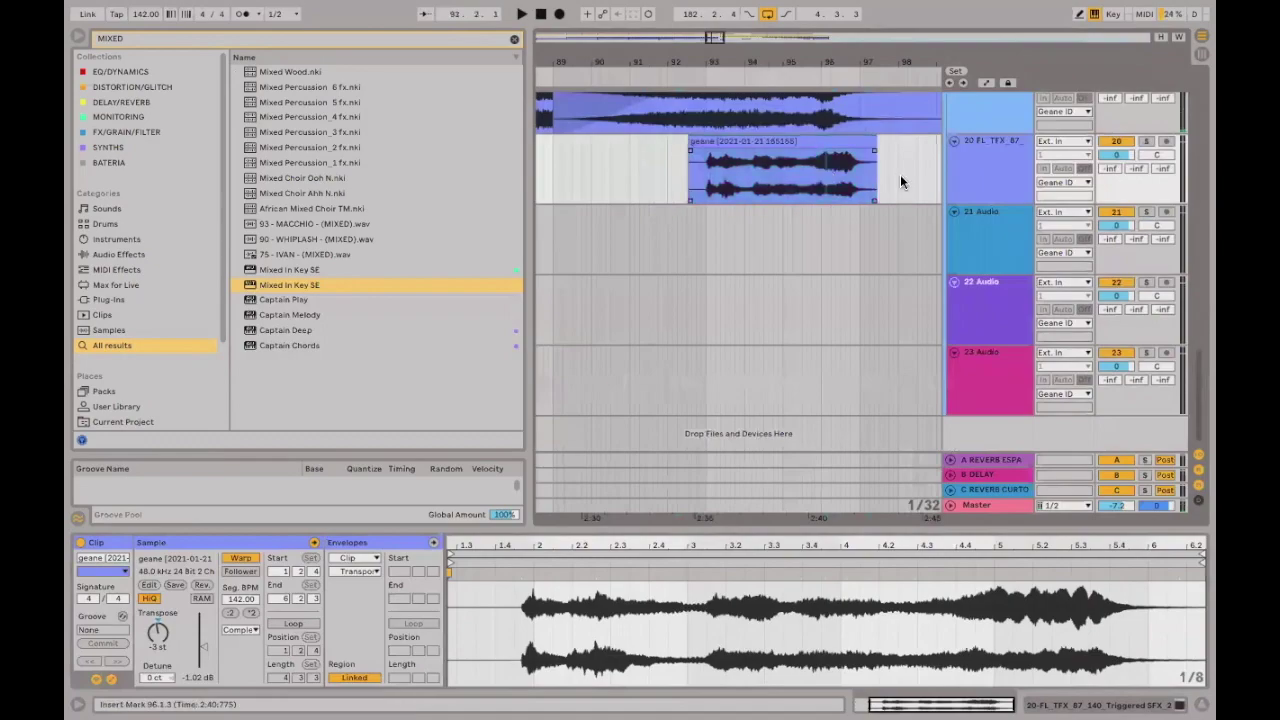
key(space)
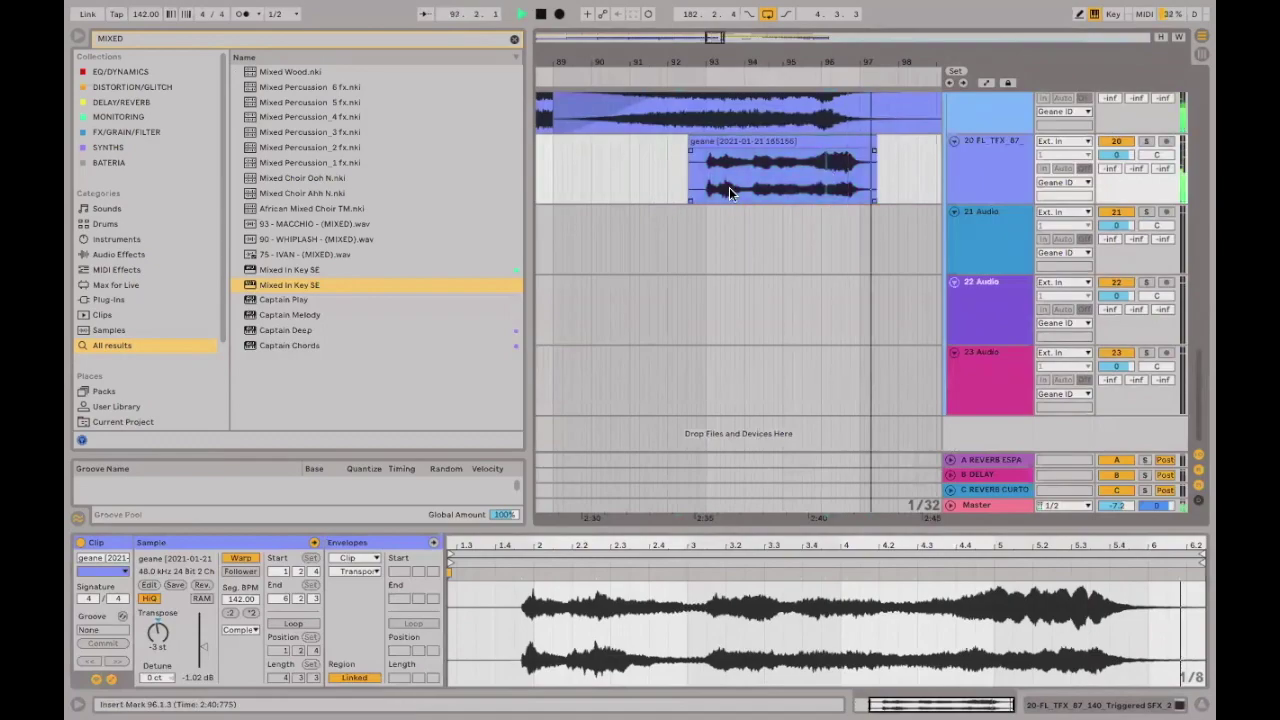
click(596, 194)
key(space)
Turn off the arrangement's fixed grid so the phrase clip on track 20 can be positioned freely.
scroll(723, 140, up, 3)
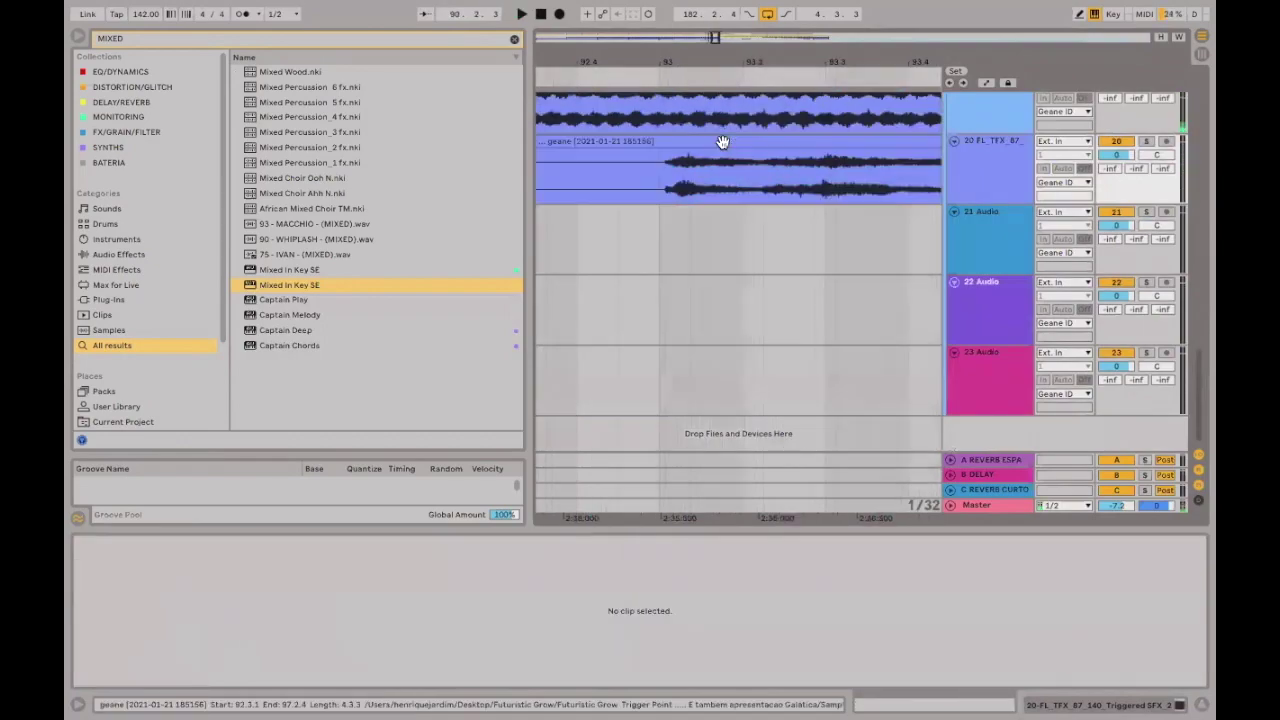
click(710, 141)
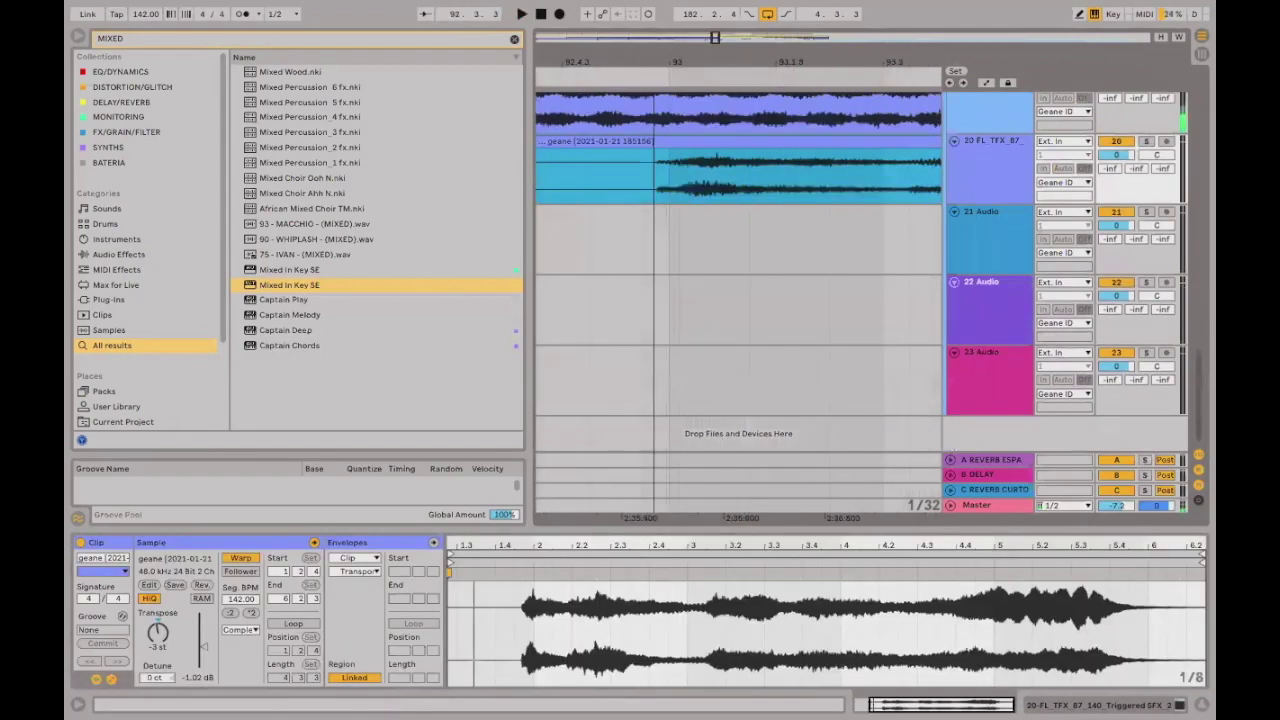
click(728, 184)
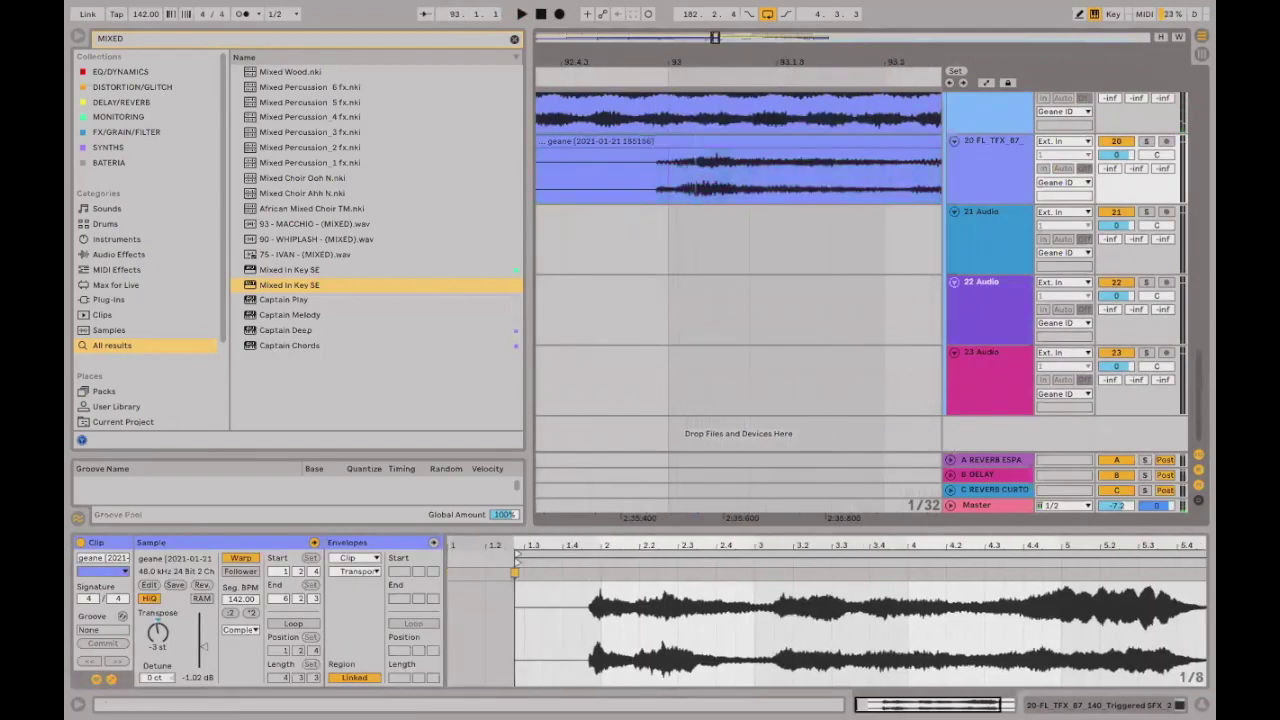
scroll(737, 180, up, 2)
drag(754, 176, 673, 180)
right_click(738, 172)
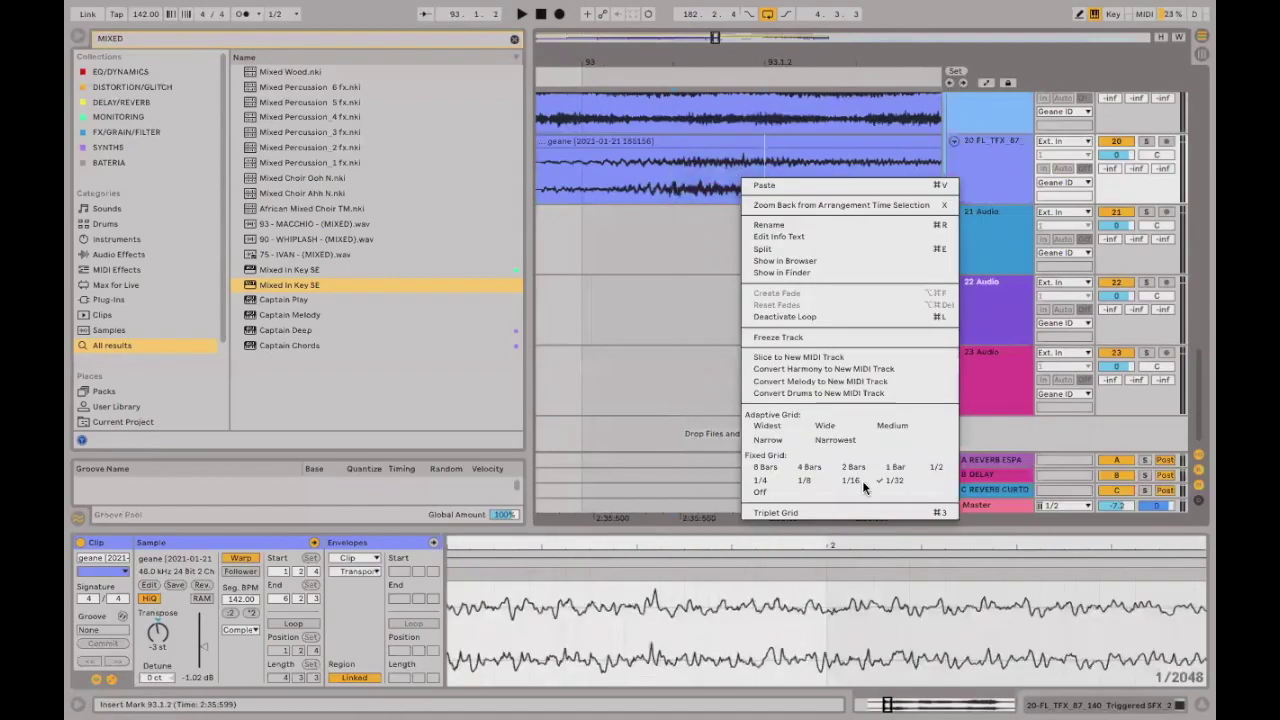
click(798, 395)
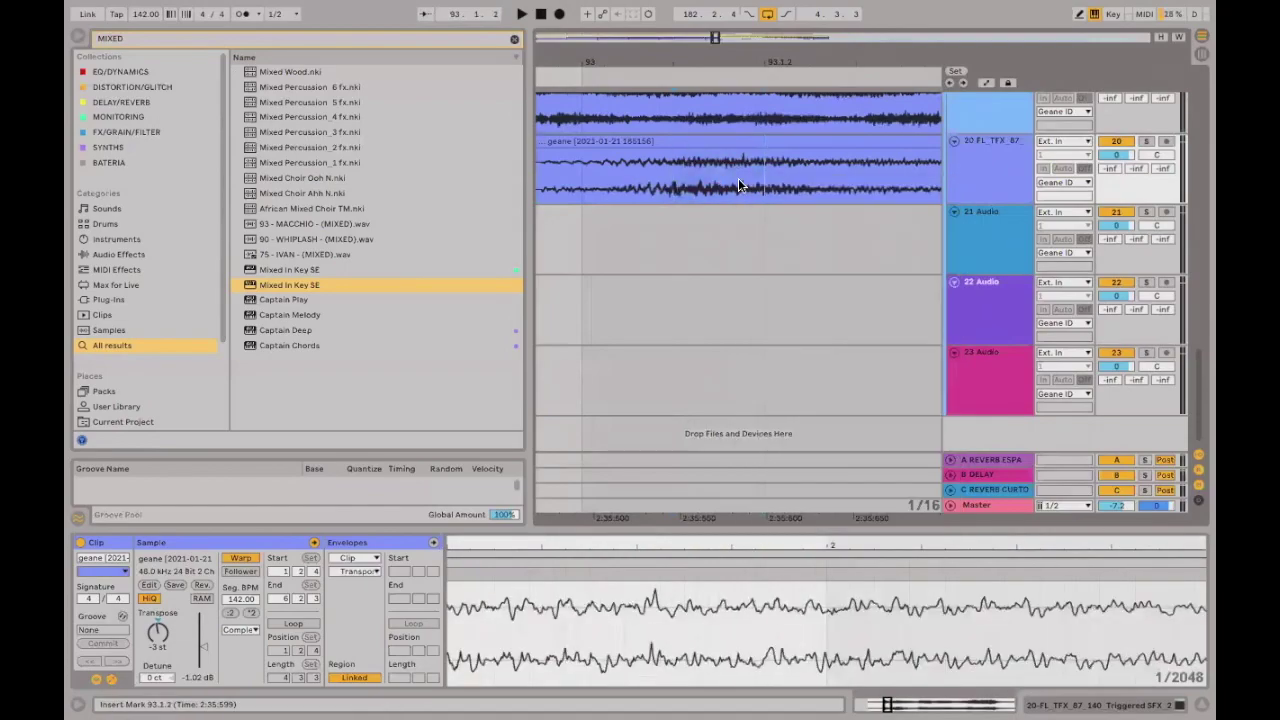
right_click(749, 232)
right_click(739, 293)
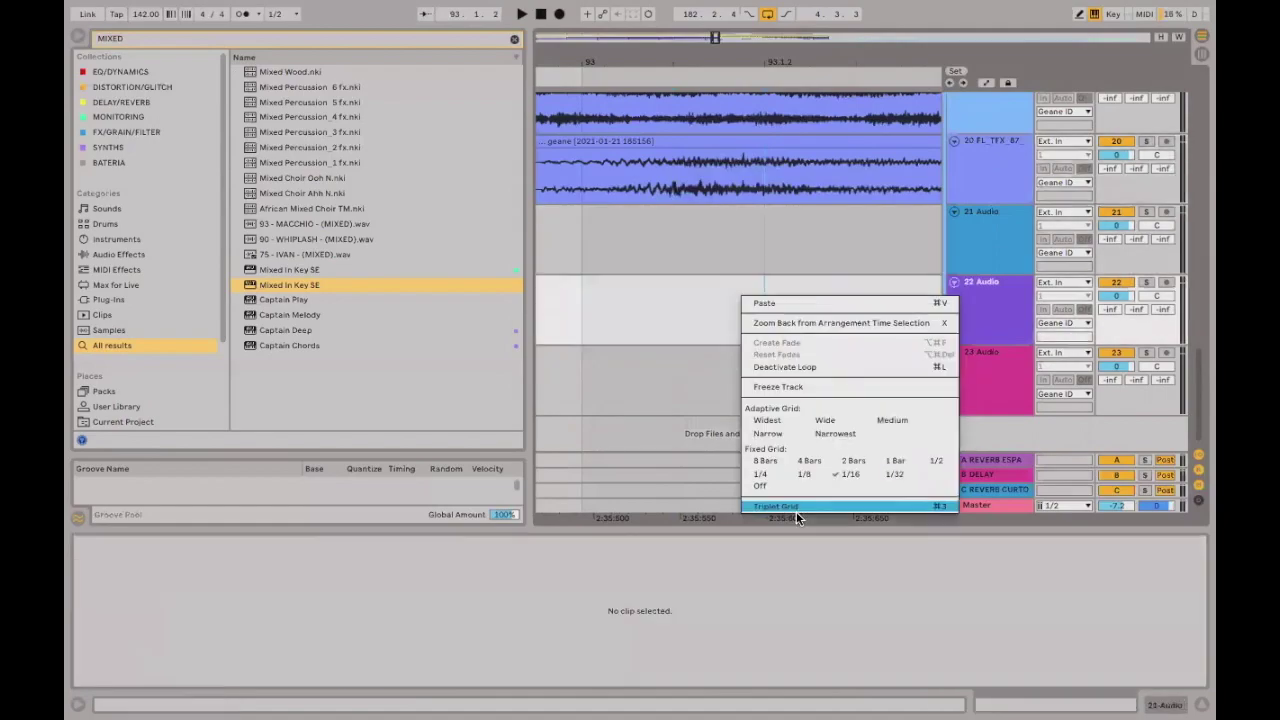
click(751, 143)
Shift the phrase clip on track 20 so its first sound lines up with bar 93, and play it.
drag(714, 157, 581, 193)
click(580, 187)
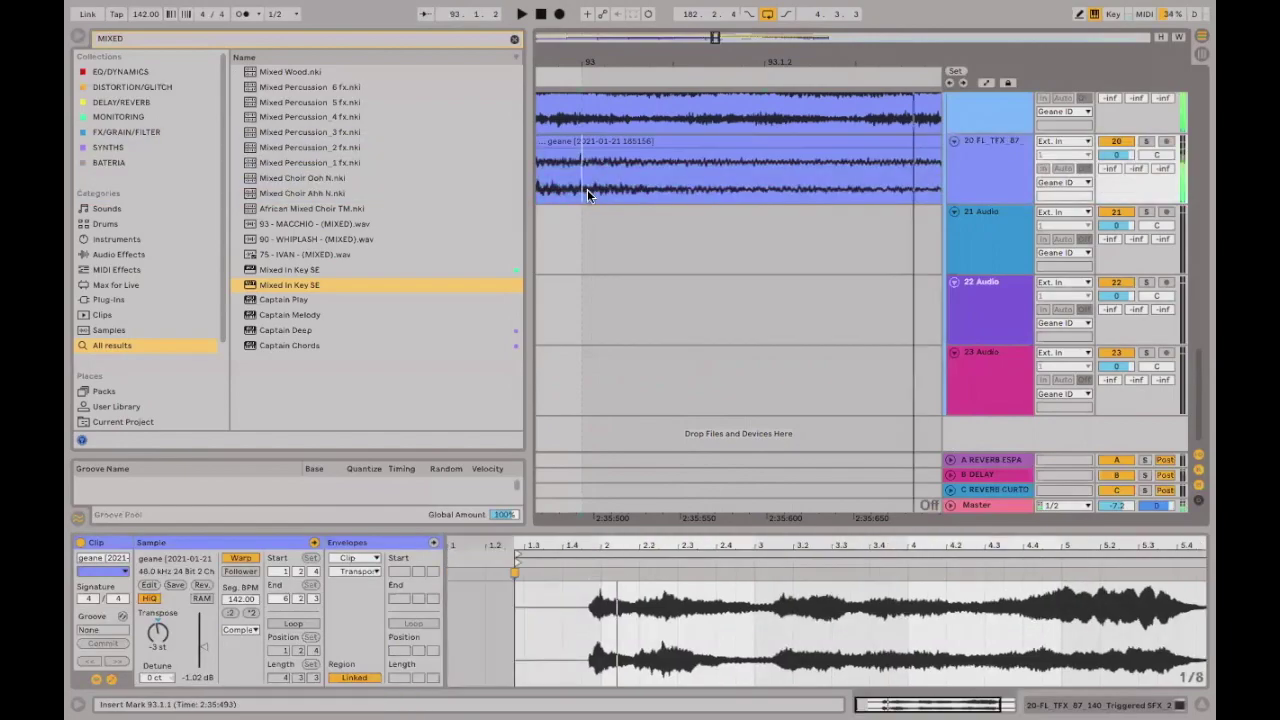
key(space)
key(minus)
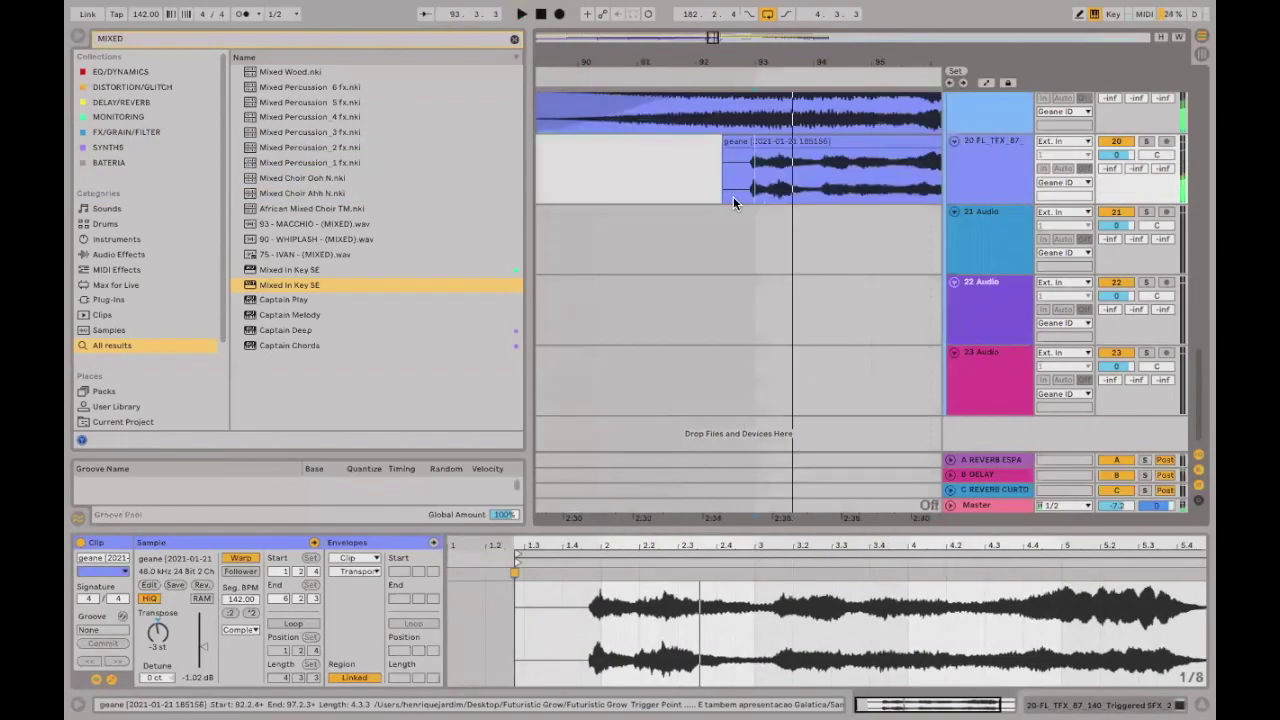
Play the arrangement from 91.1.3 to check the phrase's timing against the effect clip on track 19.
click(990, 187)
key(space)
key(space)
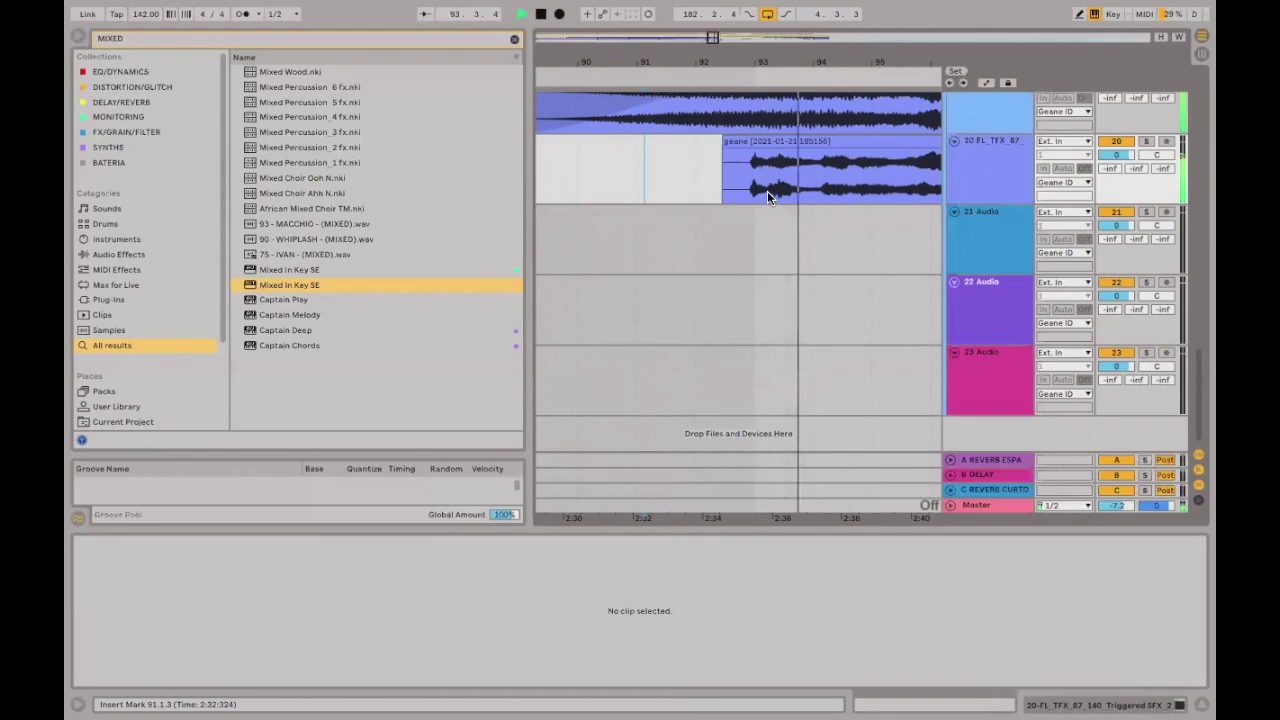
drag(713, 88, 711, 60)
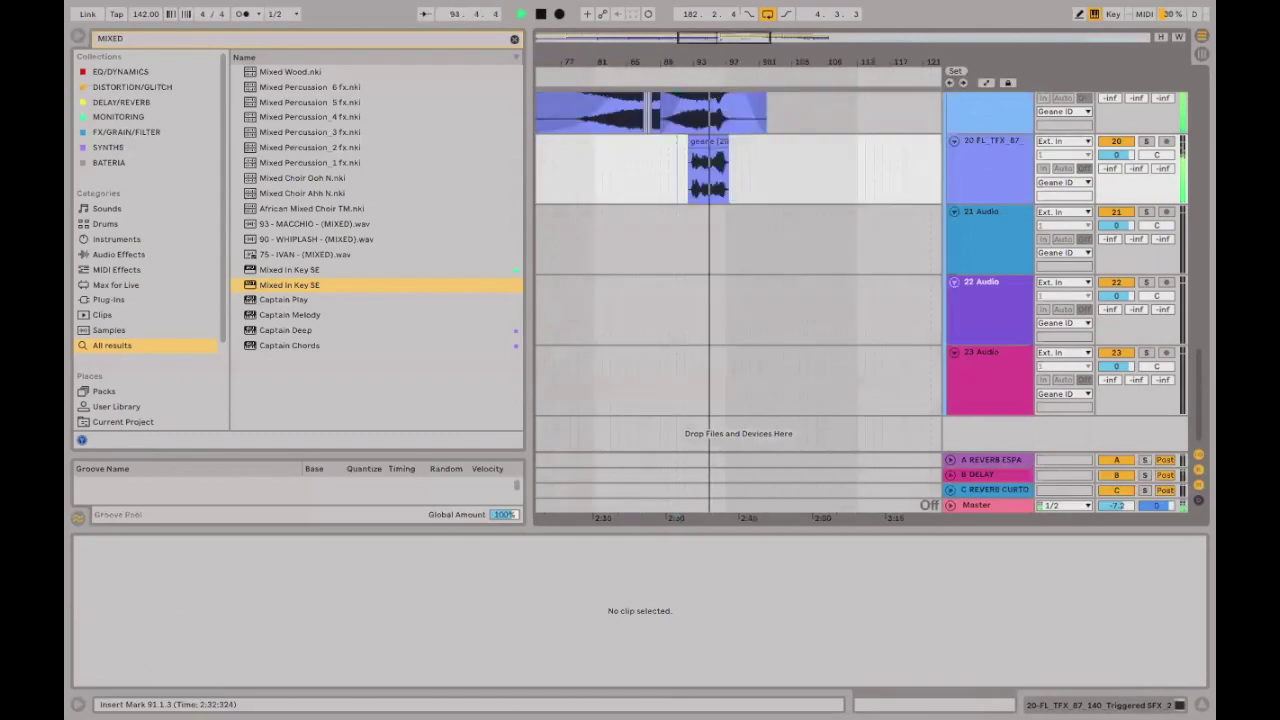
scroll(720, 110, up, 3)
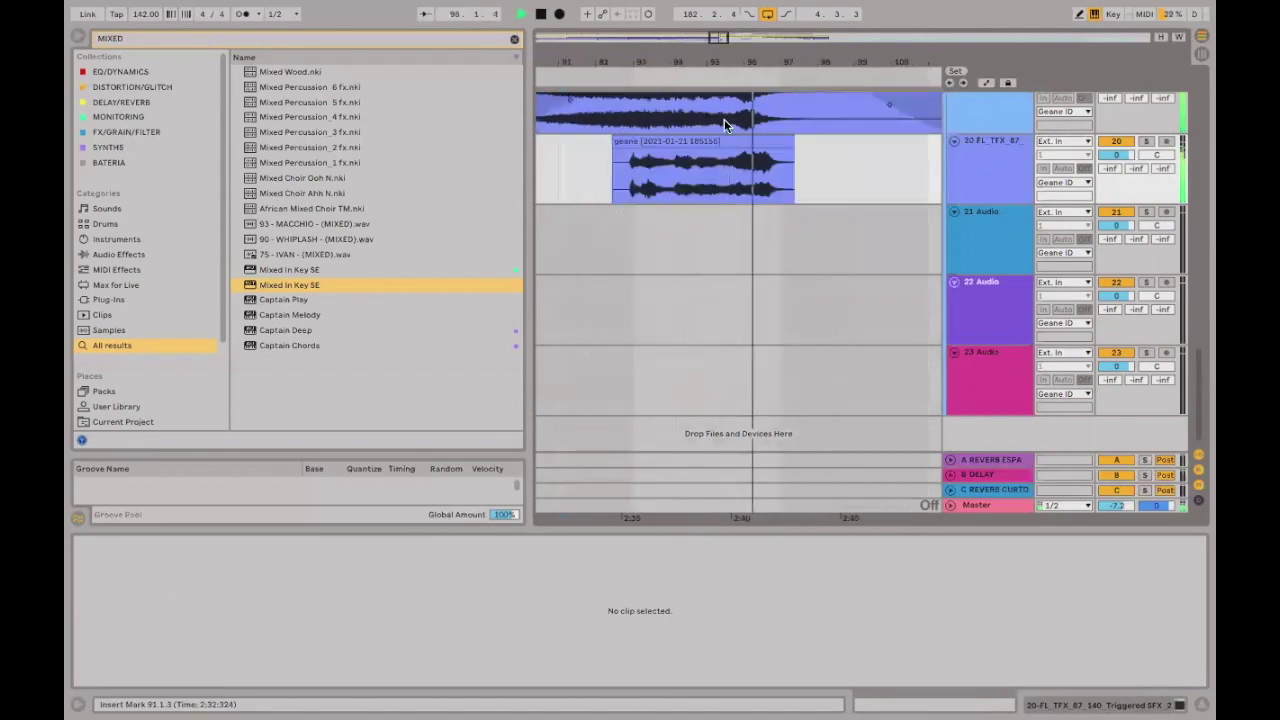
click(793, 165)
key(space)
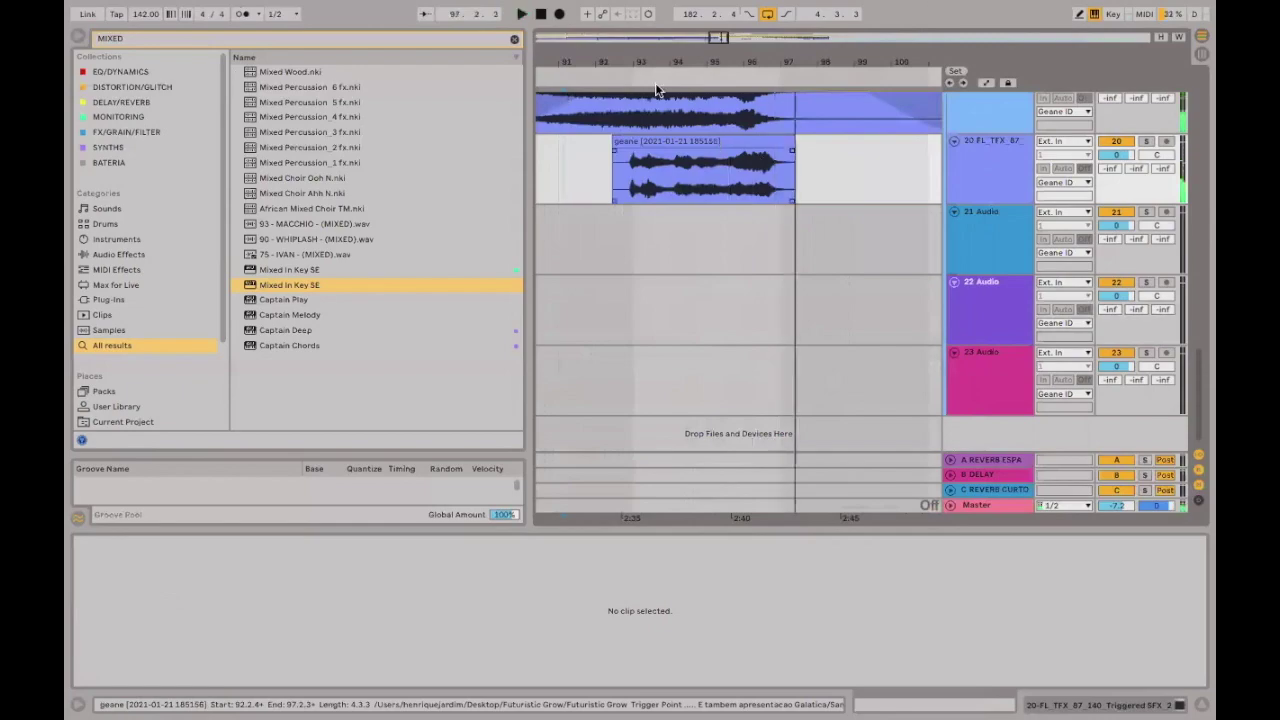
Try the phrase clip on track 20 at 97.3.2 and play the arrangement leading up to it.
click(697, 141)
drag(697, 160, 783, 156)
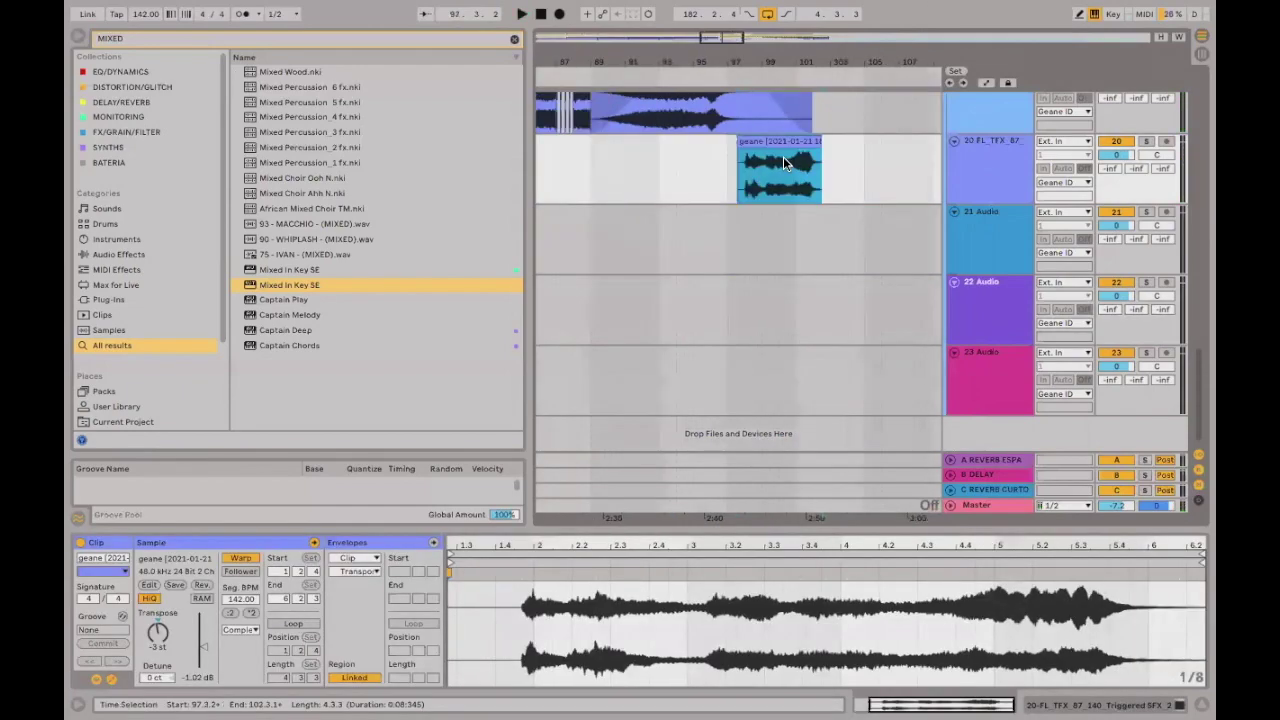
click(697, 164)
key(space)
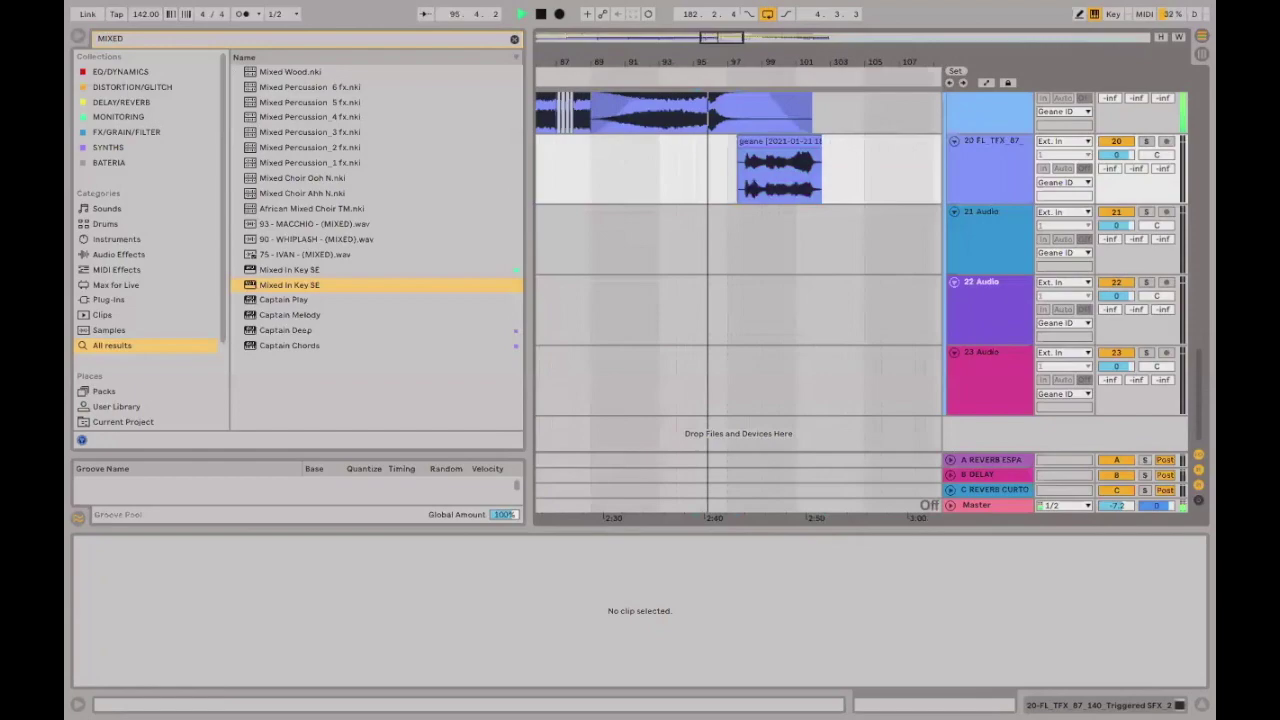
Move the phrase clip on track 20 back to start around 85.3.4 and give it a long curved fade-in.
scroll(760, 143, down, 2)
click(623, 154)
key(ctrl+v)
key(space)
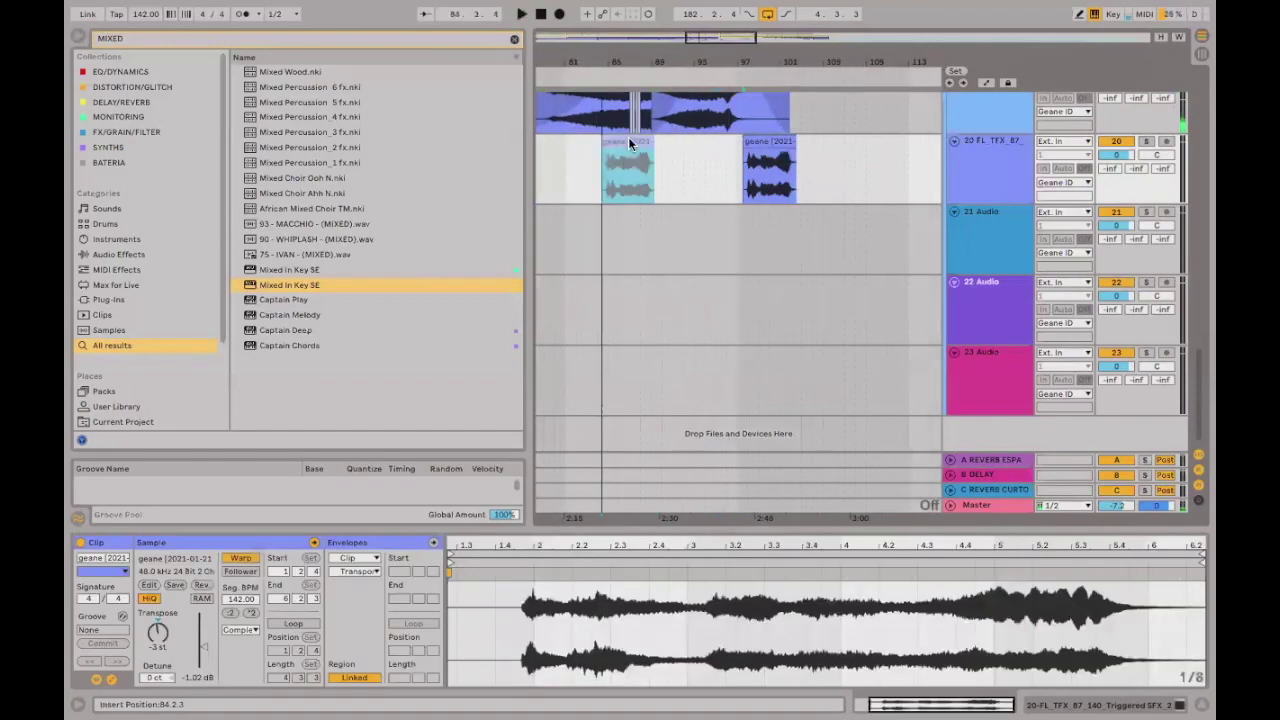
key(z)
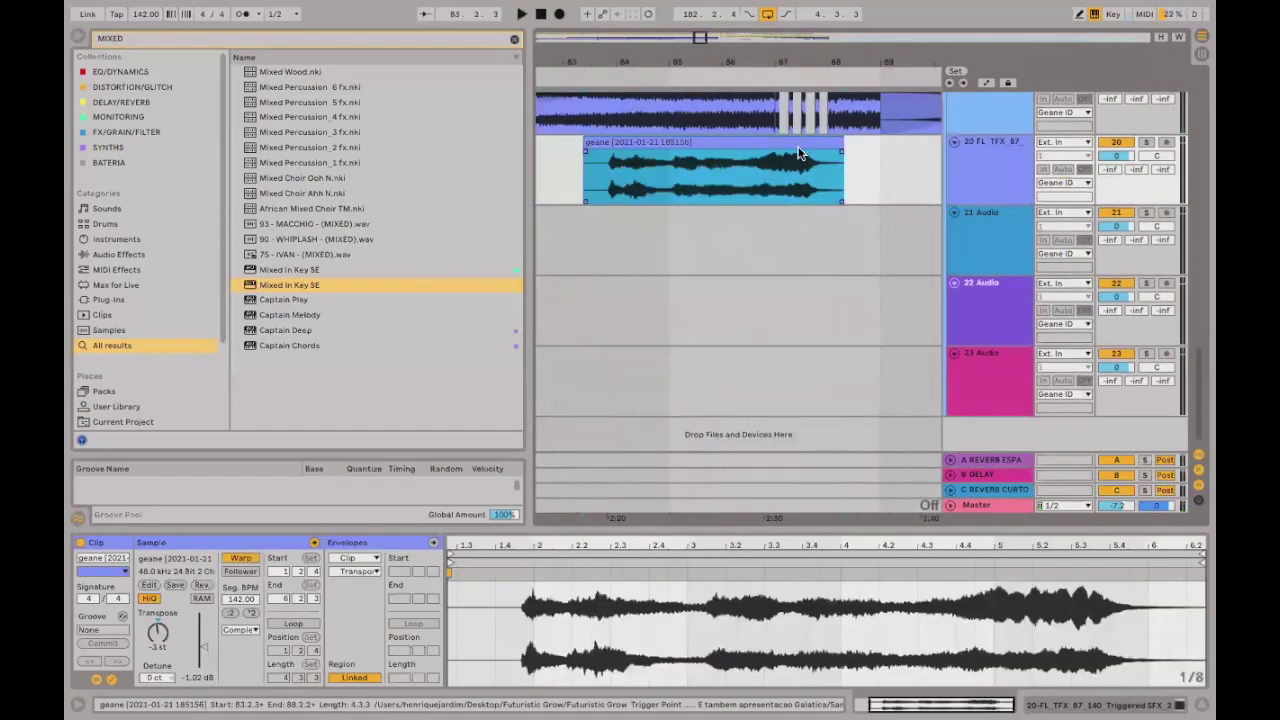
drag(596, 153, 807, 154)
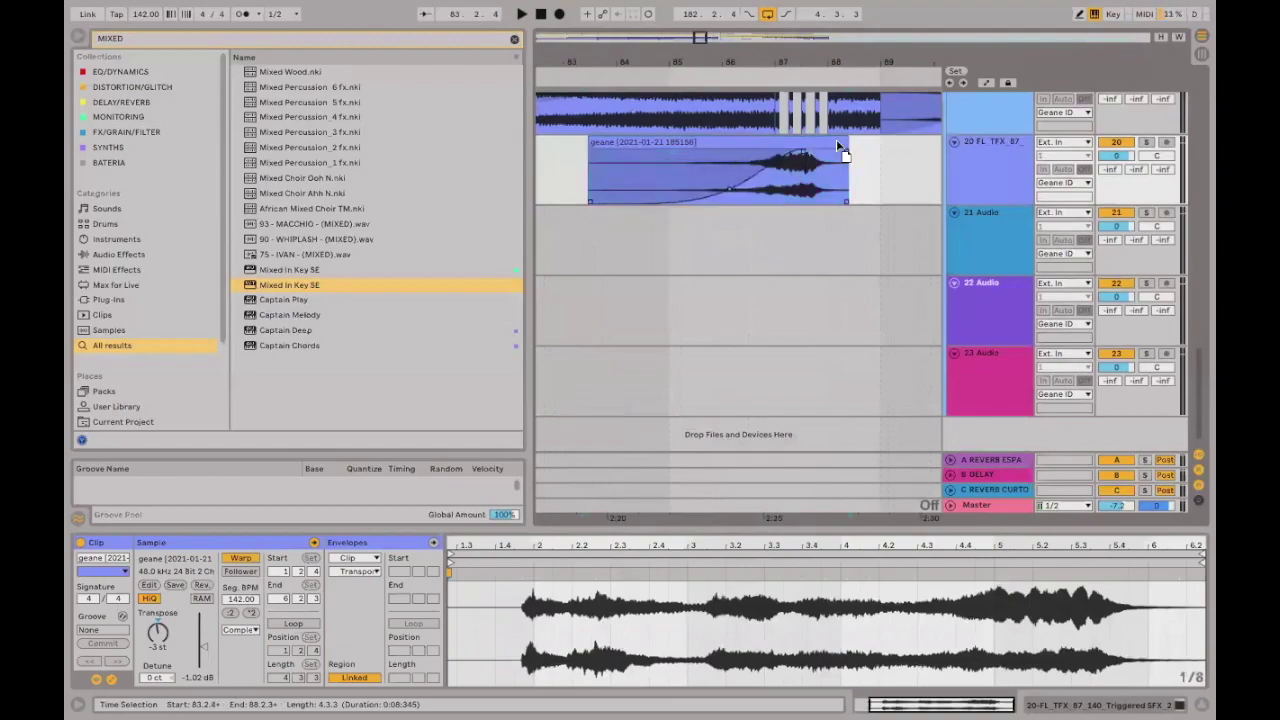
drag(830, 160, 808, 145)
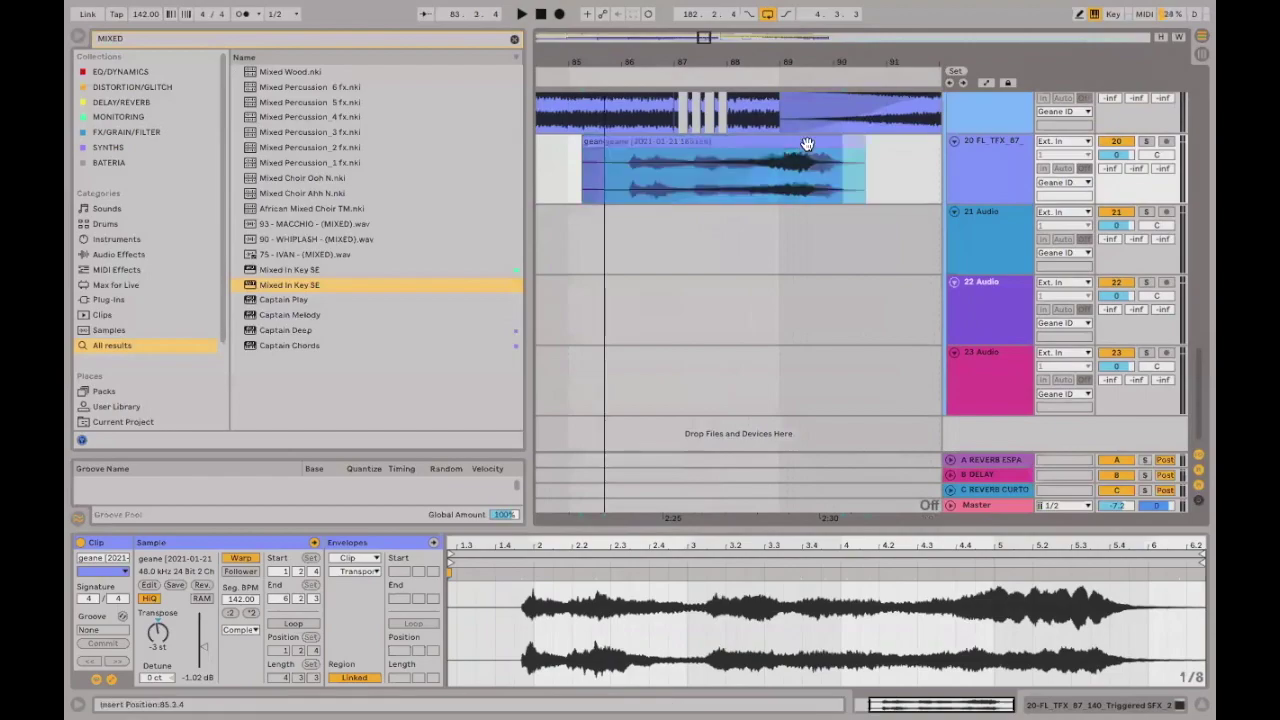
Play from 84.2.3 and shorten the phrase clip's fade-in slightly with a steeper curve ending around bar 89.
click(544, 190)
key(space)
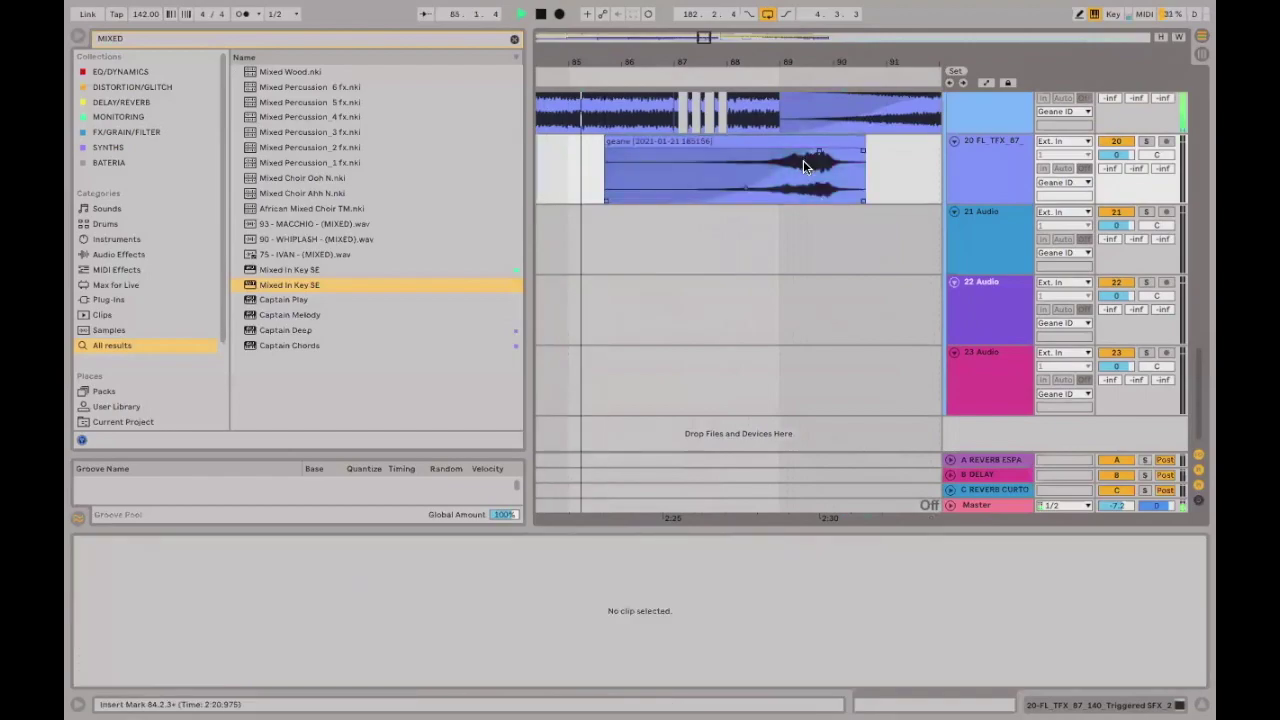
drag(726, 191, 781, 174)
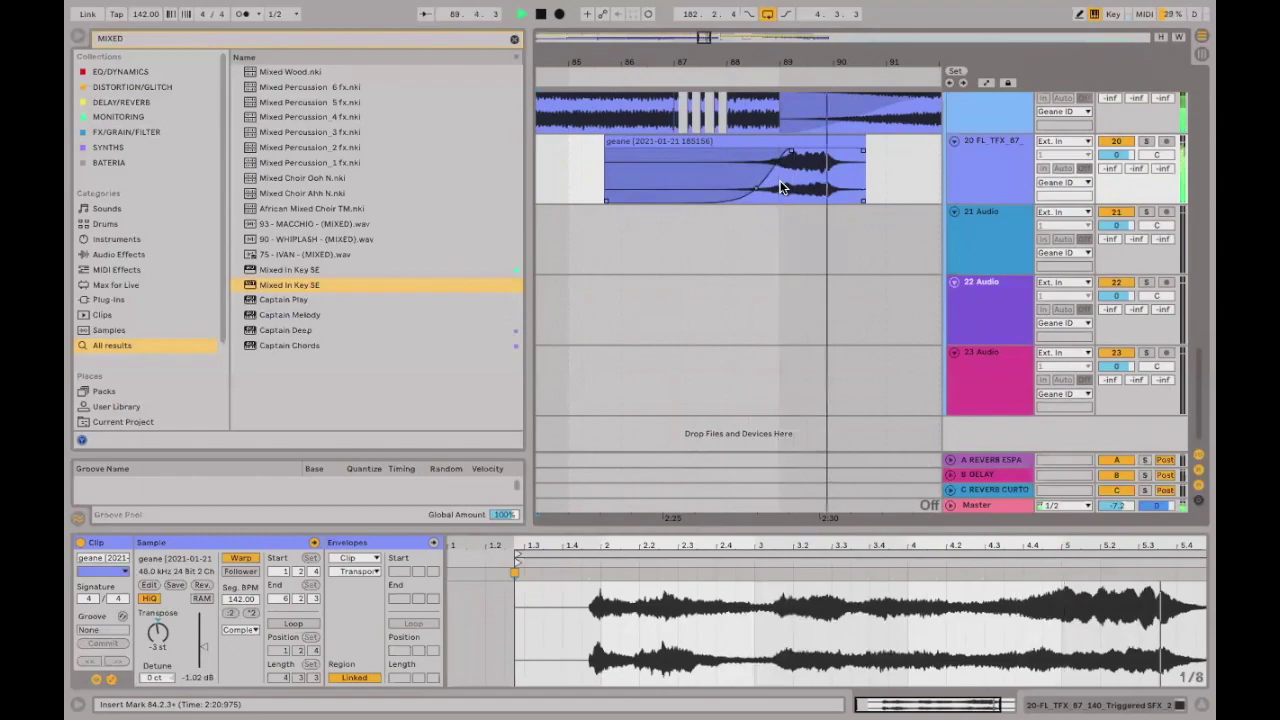
key(space)
Add a curved fade-out to the end of the phrase clip on track 20, starting just before bar 90.
scroll(720, 165, up, 1)
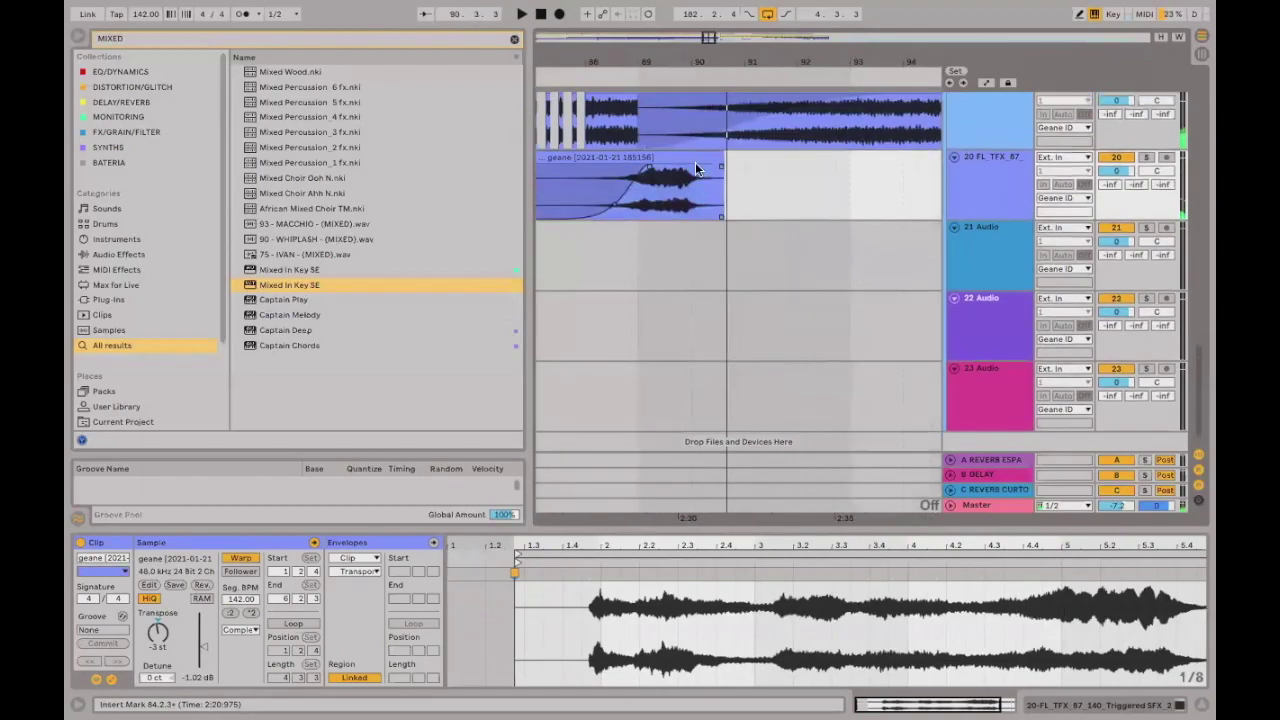
drag(720, 165, 688, 166)
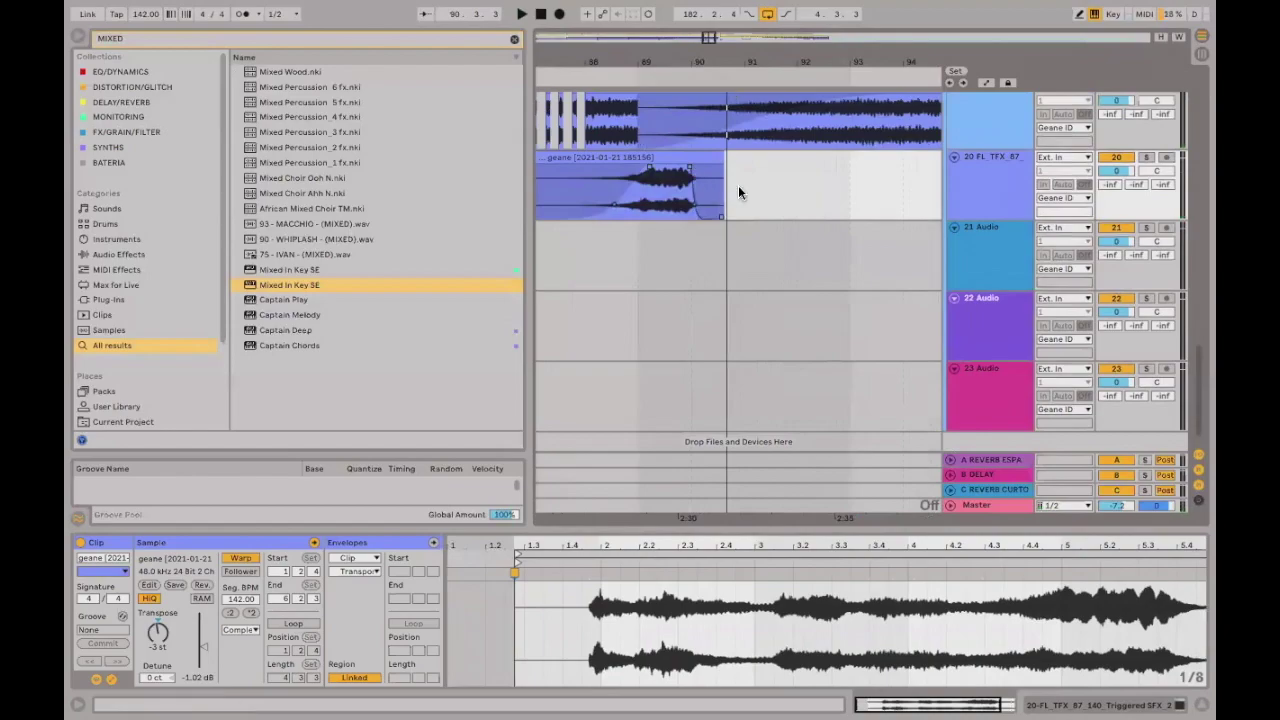
scroll(765, 207, left, 2)
scroll(760, 210, down, 1)
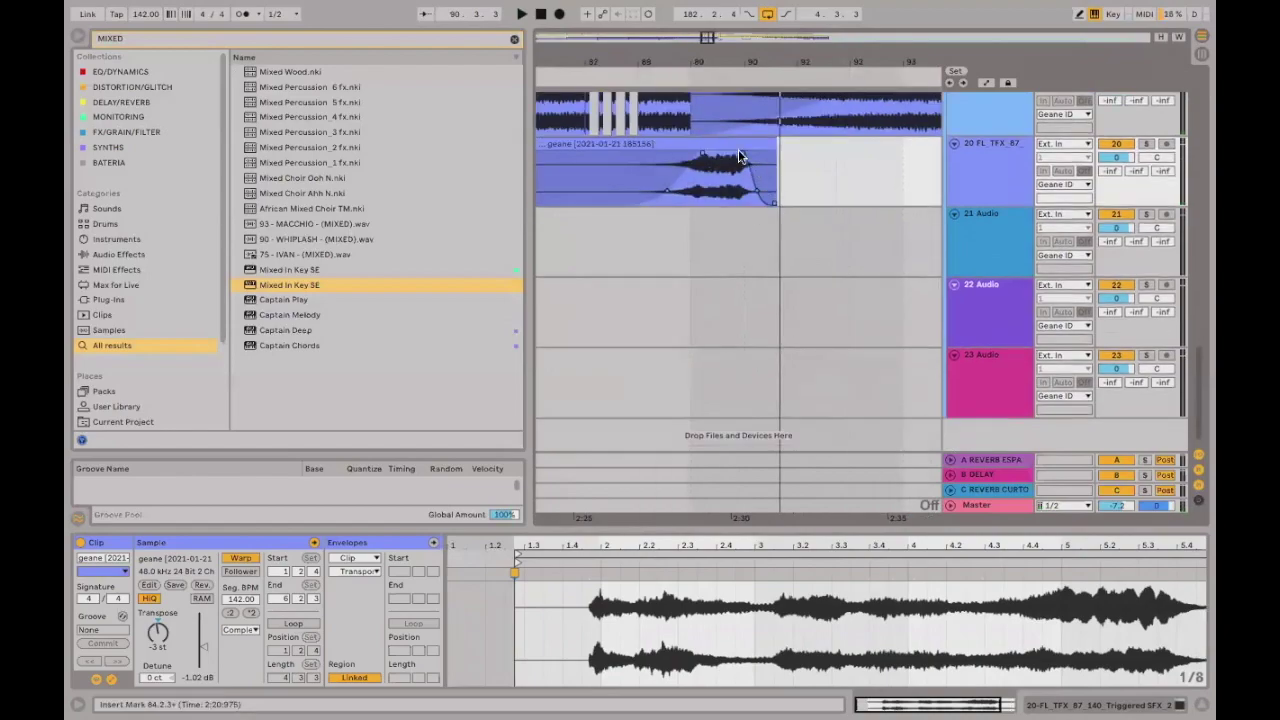
Play the arrangement from 84.3.4 to check the faded phrase against the effects and crash around bar 89.
key(minus)
click(612, 236)
key(space)
scroll(863, 254, up, 3)
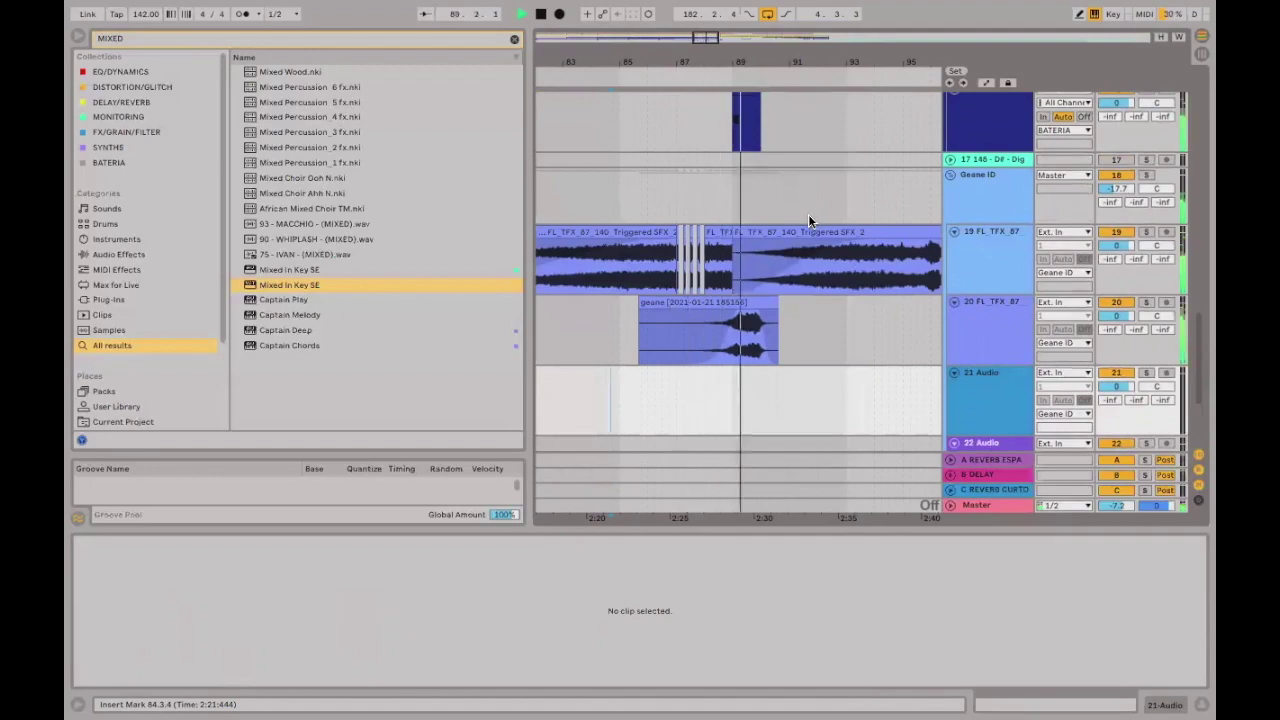
key(space)
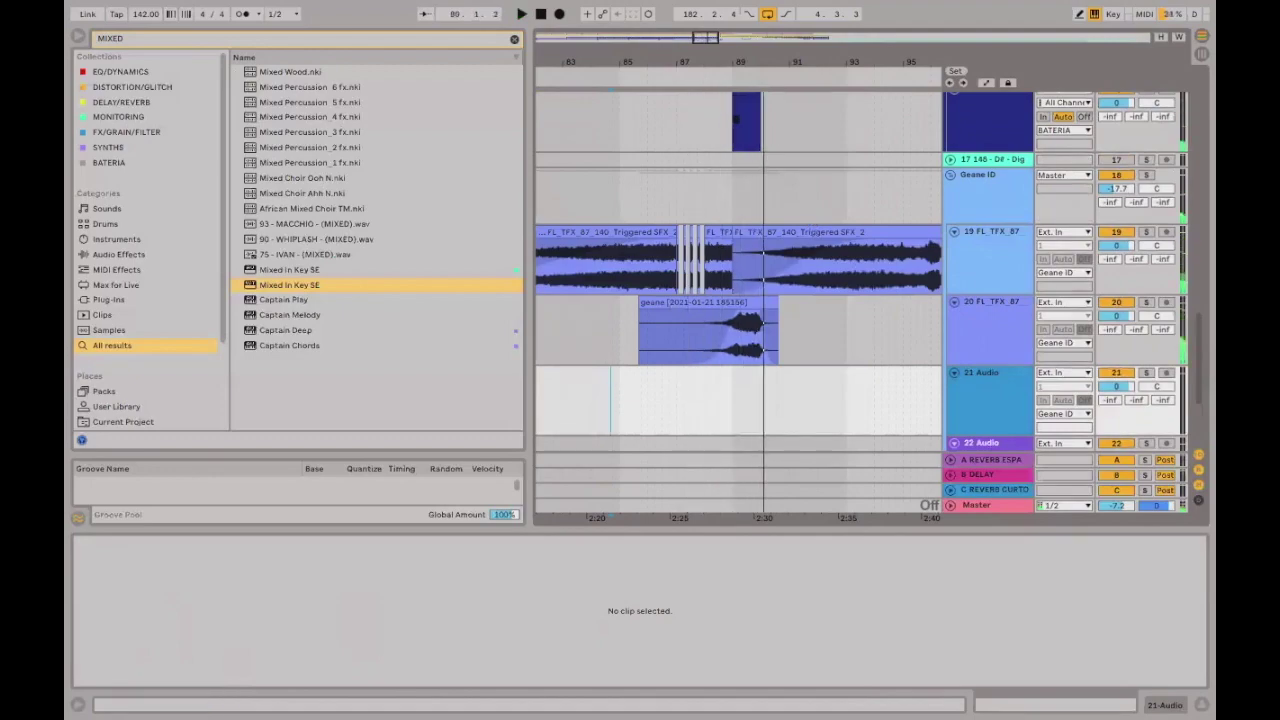
Solo track 20 and bring its audio clip around bar 89 into focus.
scroll(790, 320, up, 5)
scroll(745, 385, up, 3)
right_click(746, 387)
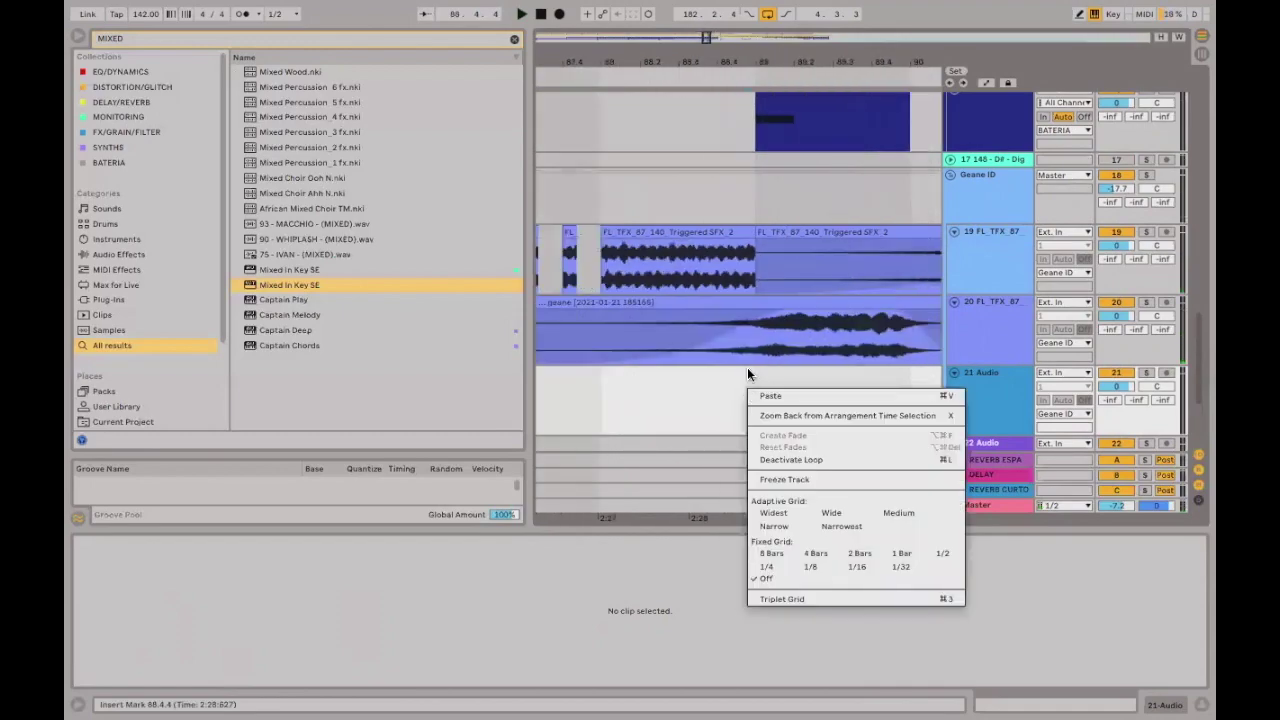
click(744, 326)
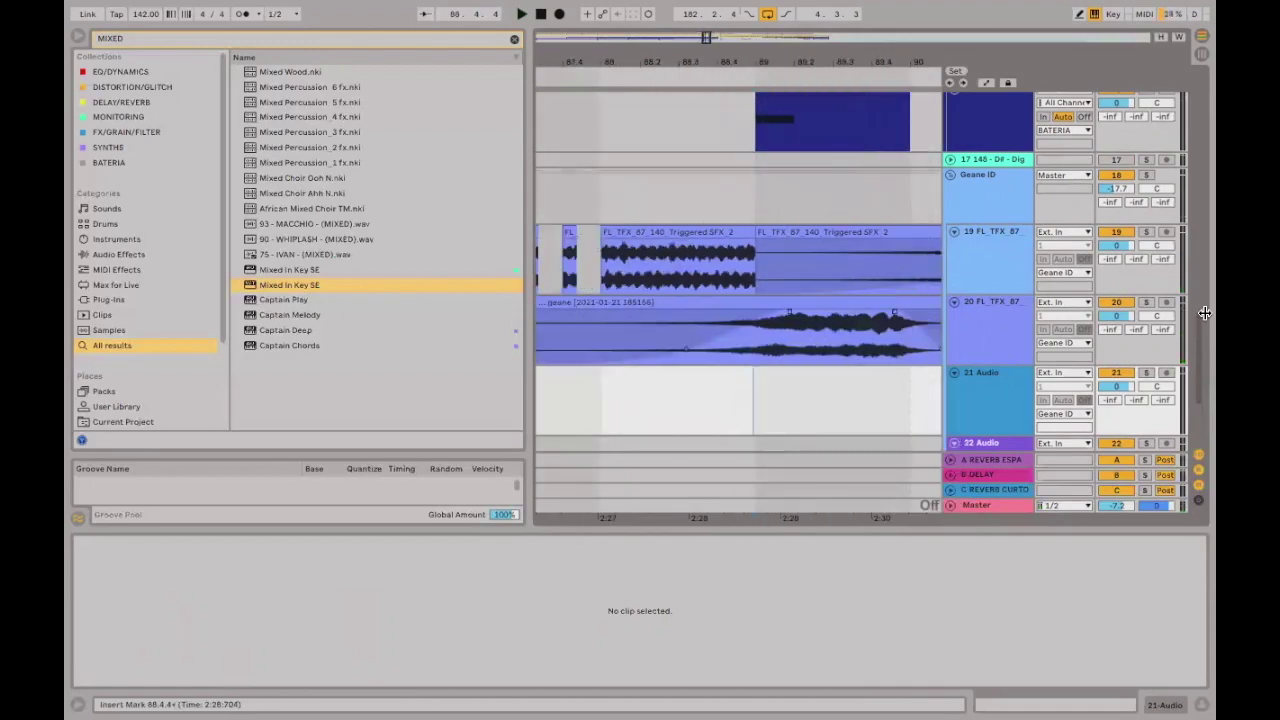
click(1151, 304)
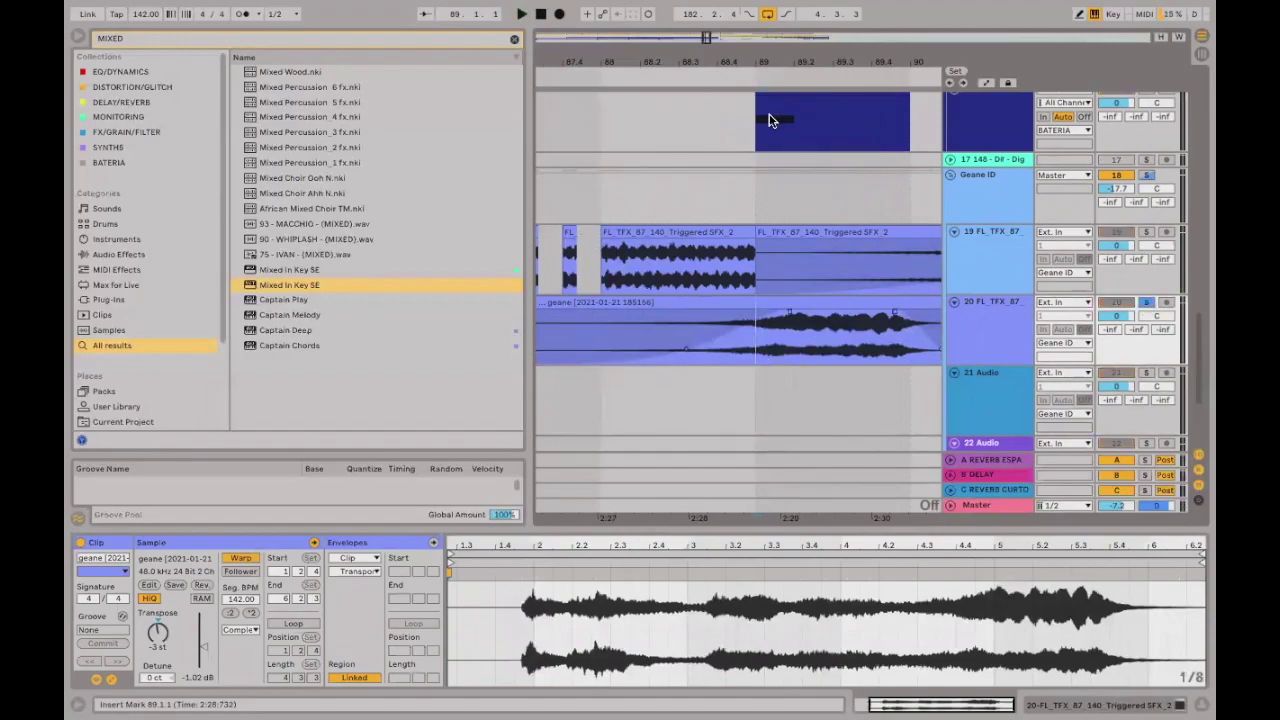
scroll(772, 127, up, 1)
scroll(828, 275, down, 3)
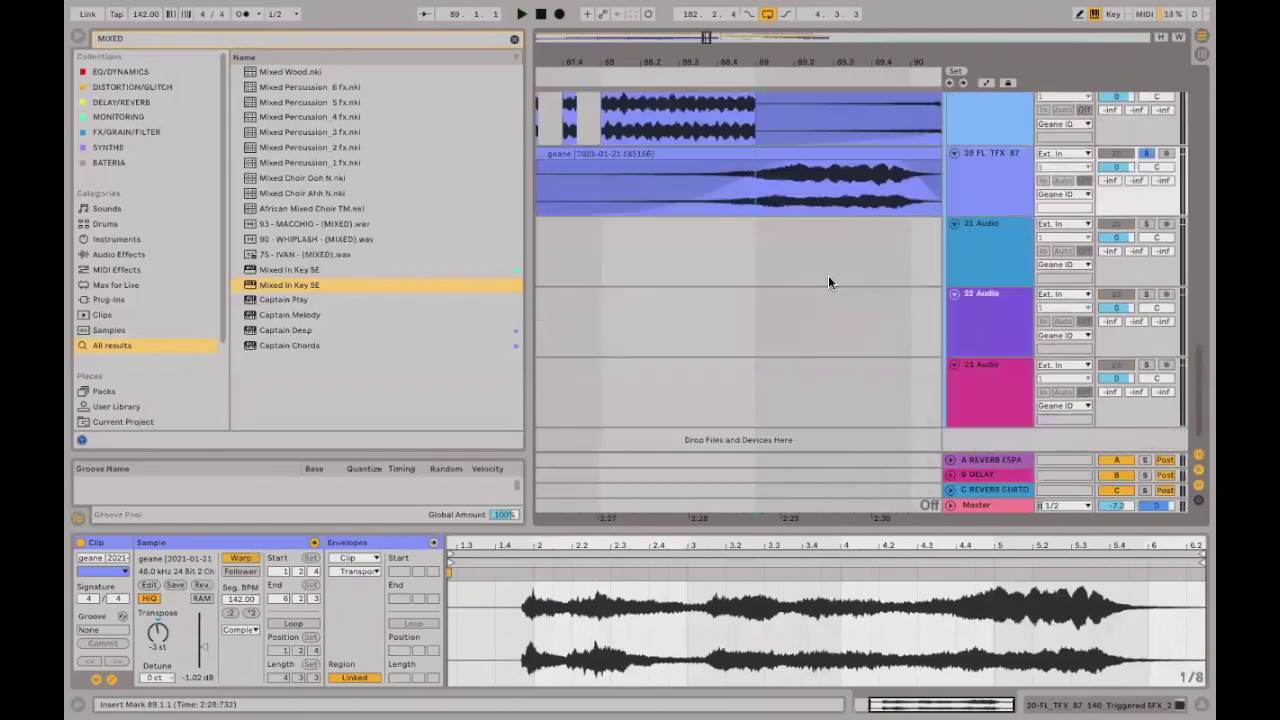
Play the soloed clip on track 20 from bar 89 and from just before it to check its timing.
key(space)
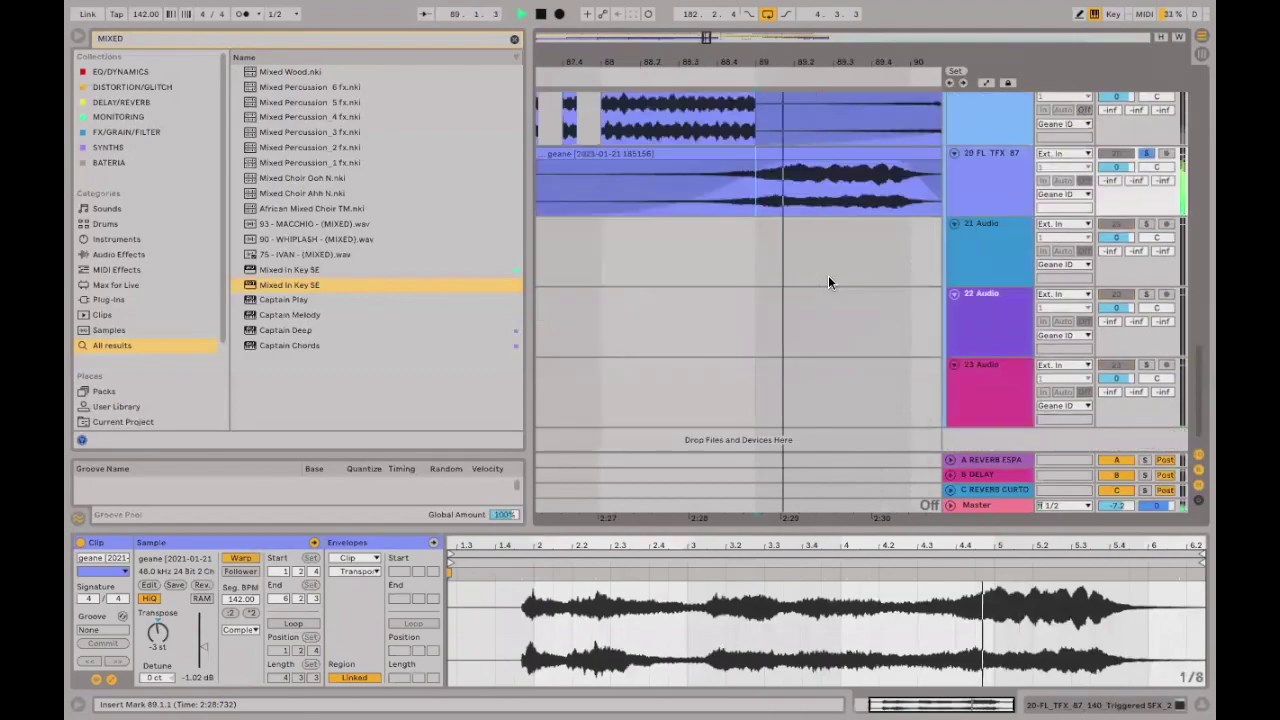
key(space)
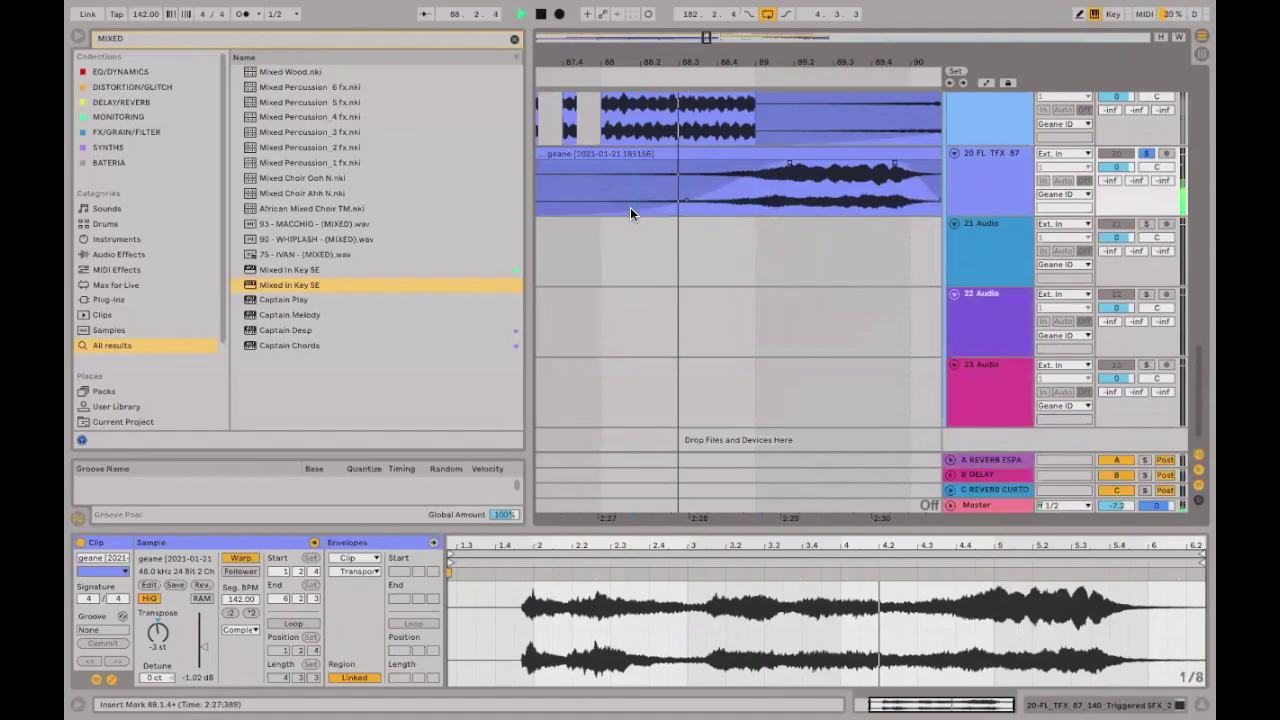
key(space)
key(space)
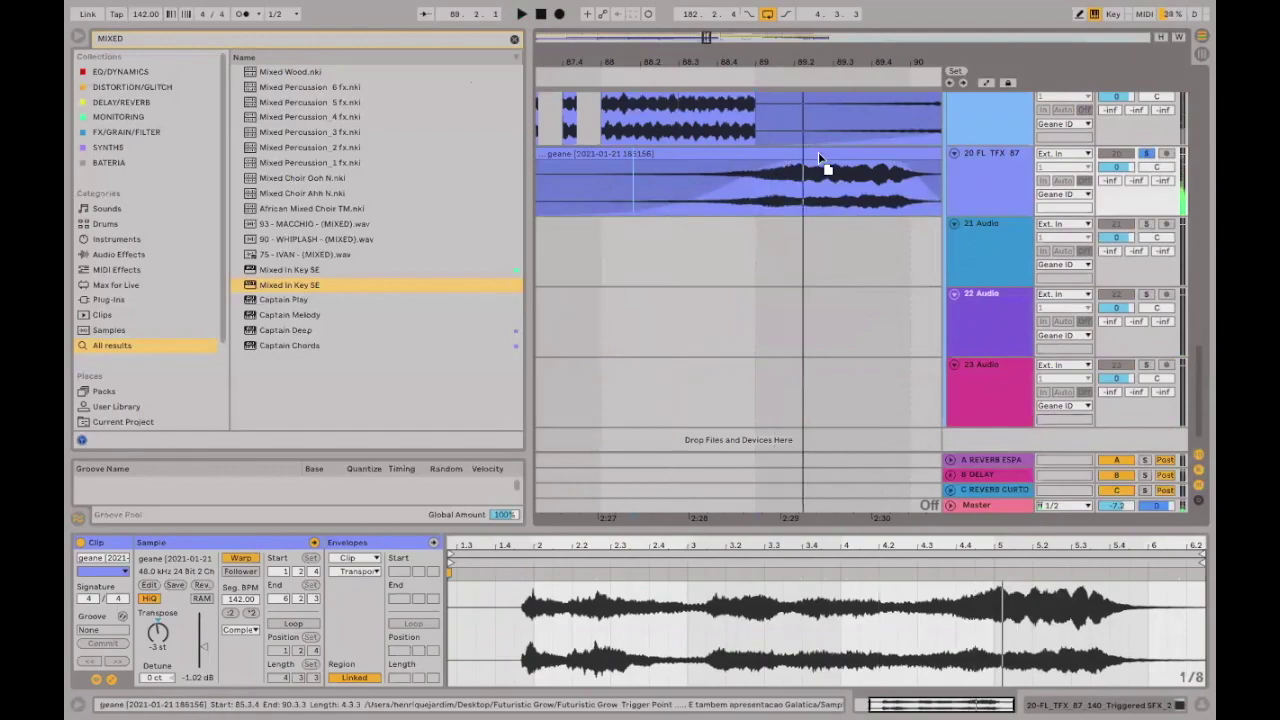
Move track 20's audio clip slightly earlier and audition its swell from about 88.3.
drag(818, 152, 752, 199)
key(space)
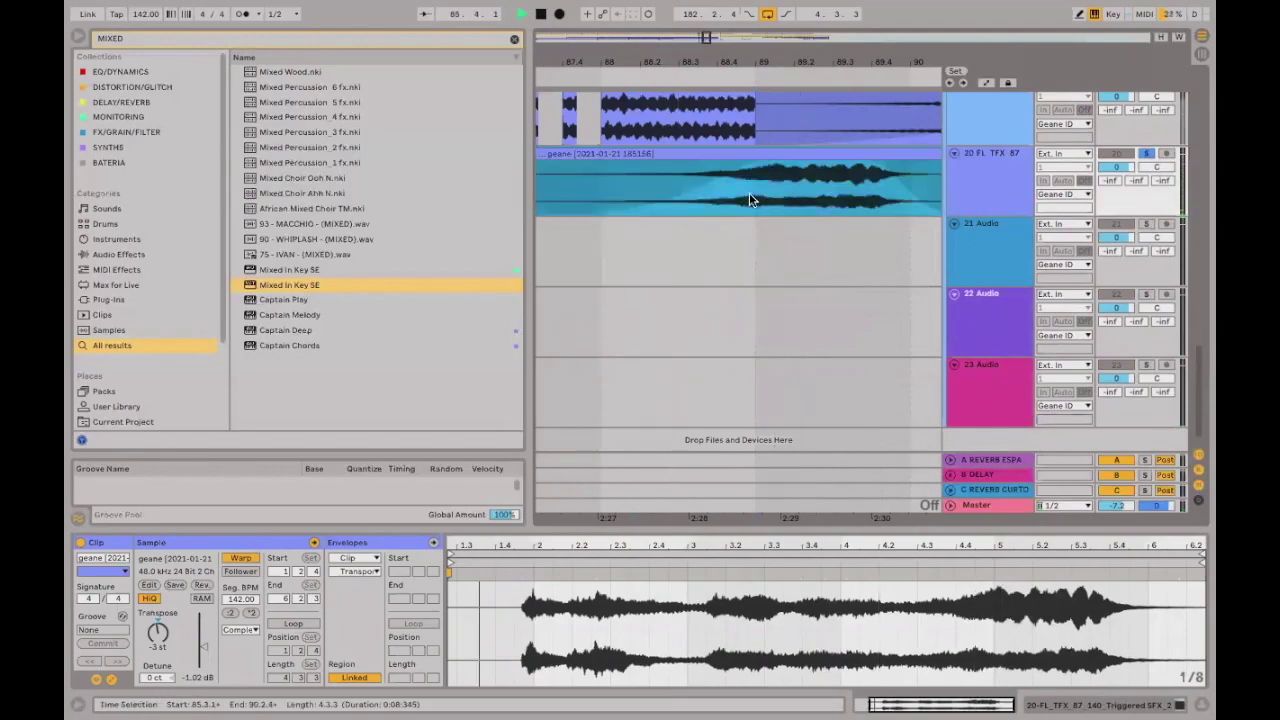
click(679, 191)
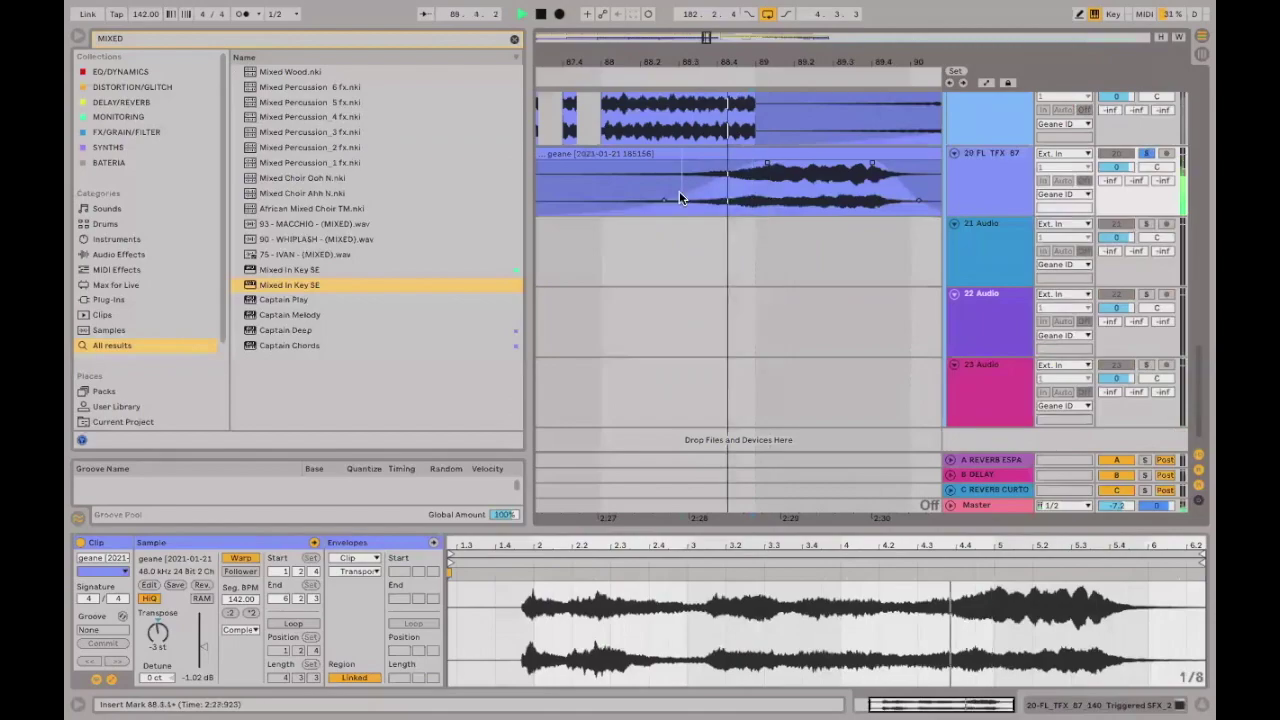
key(space)
Shift track 20's audio clip slightly later and audition its entry from about 88.3.4.
click(790, 165)
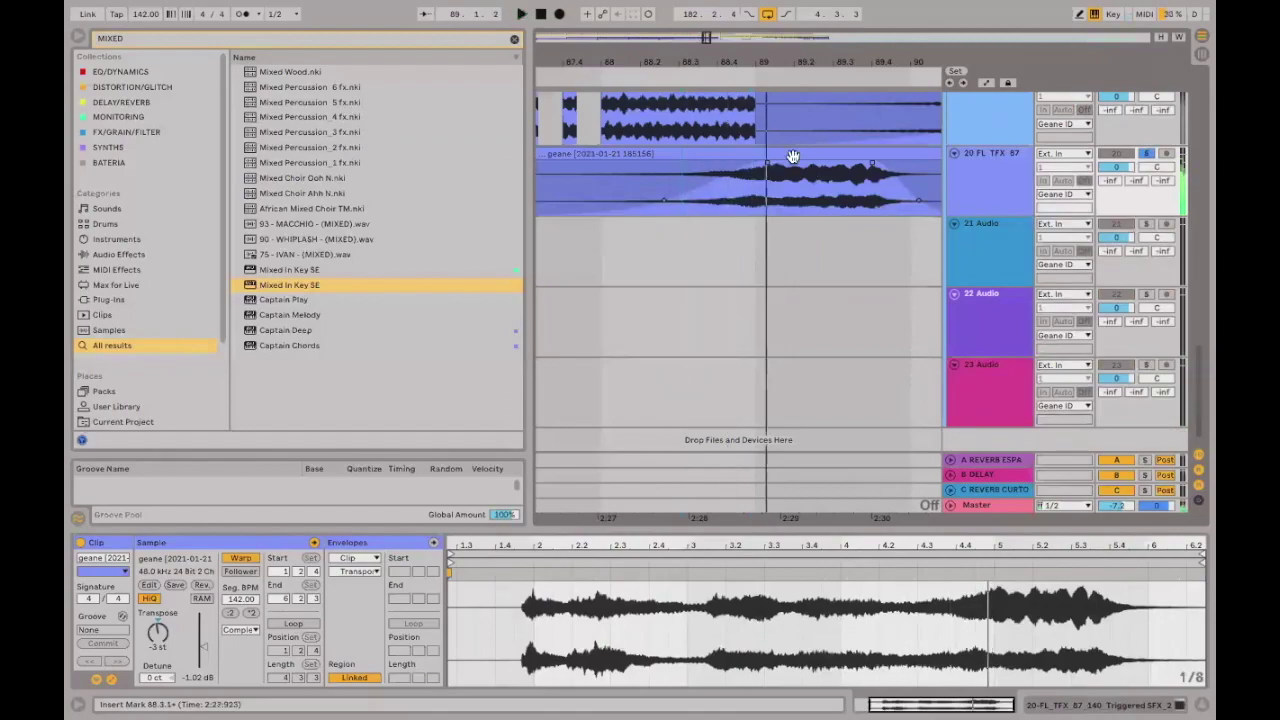
drag(800, 165, 707, 194)
key(space)
click(708, 195)
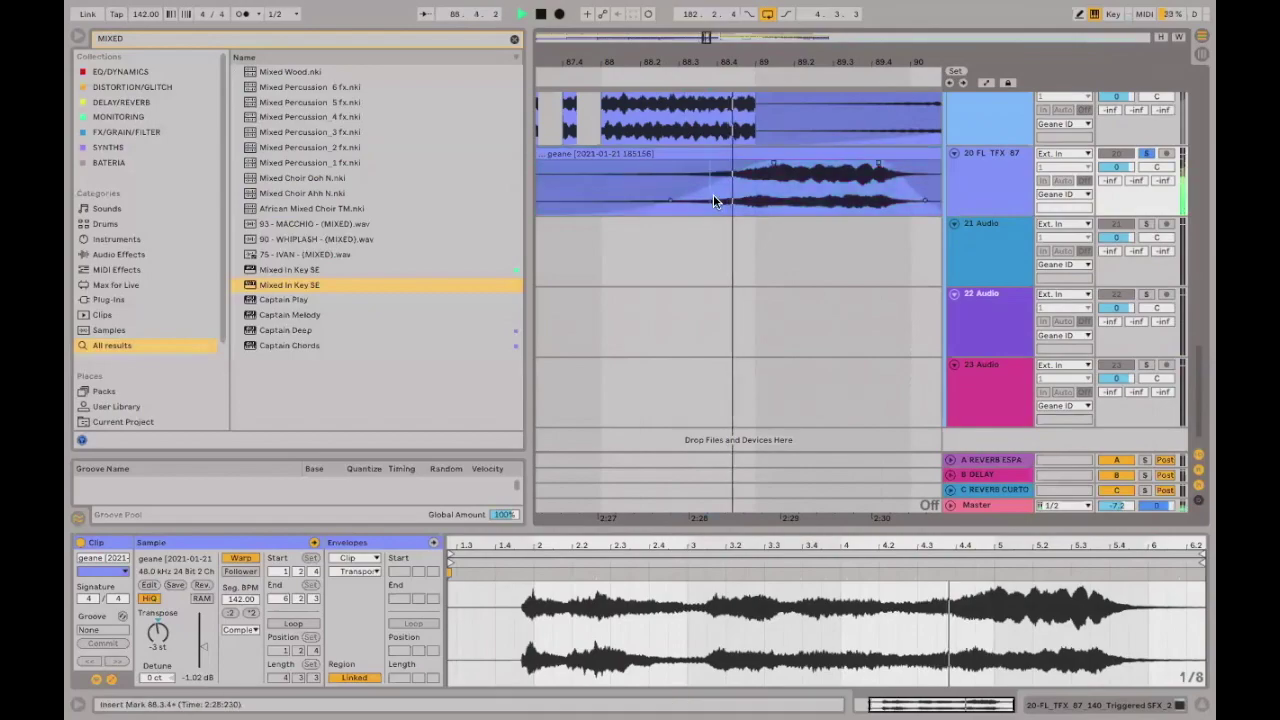
key(space)
Fine-tune the position of track 20's audio clip so its swell lines up with the start of bar 89.
key(plus)
key(plus)
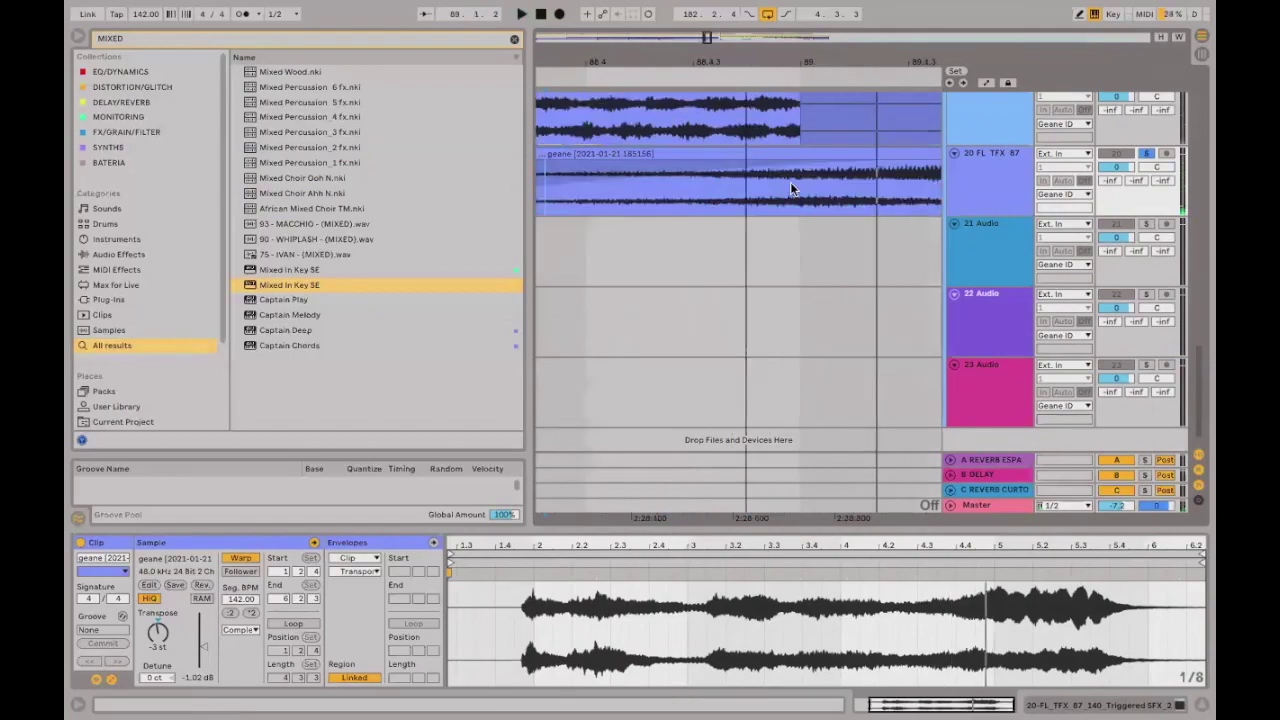
click(798, 194)
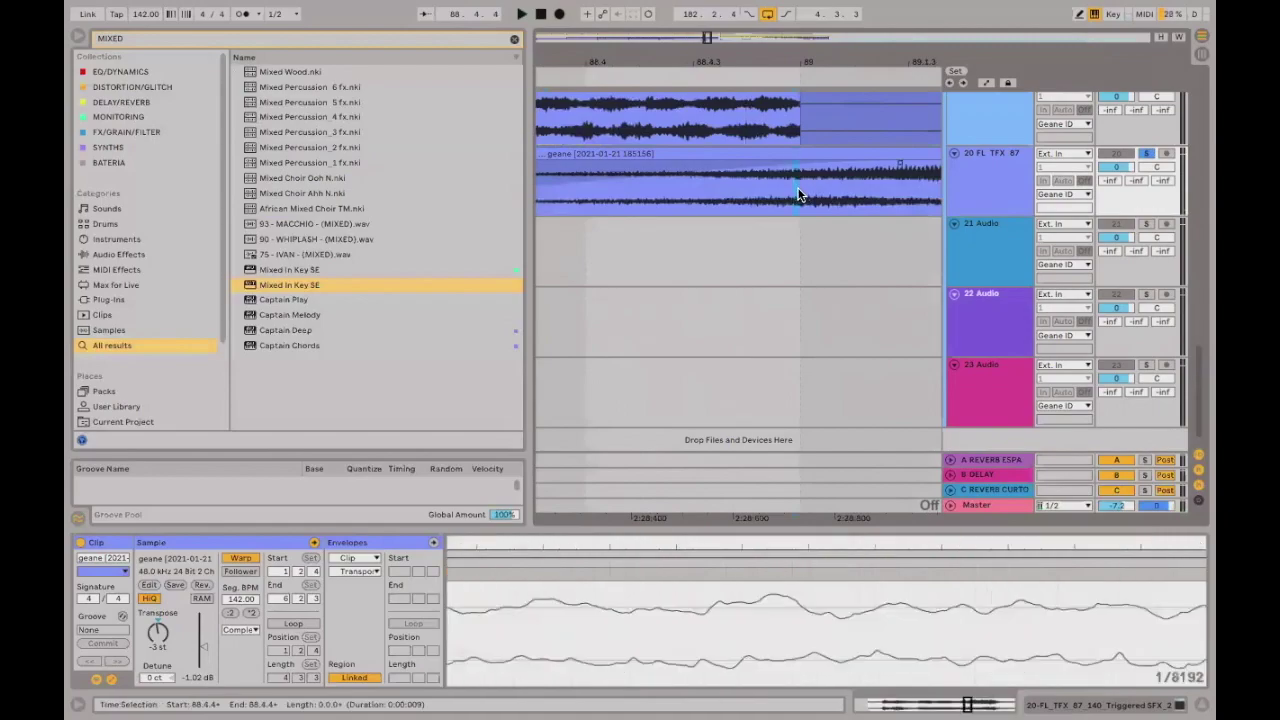
key(plus)
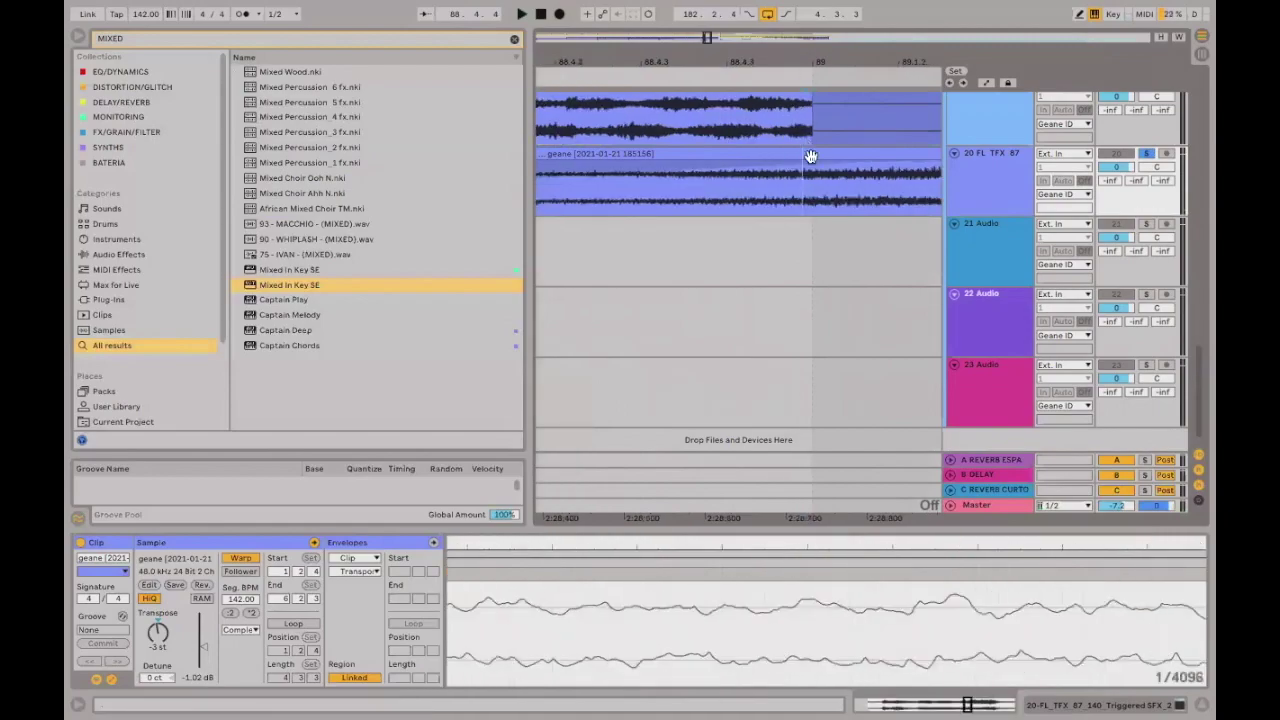
click(812, 157)
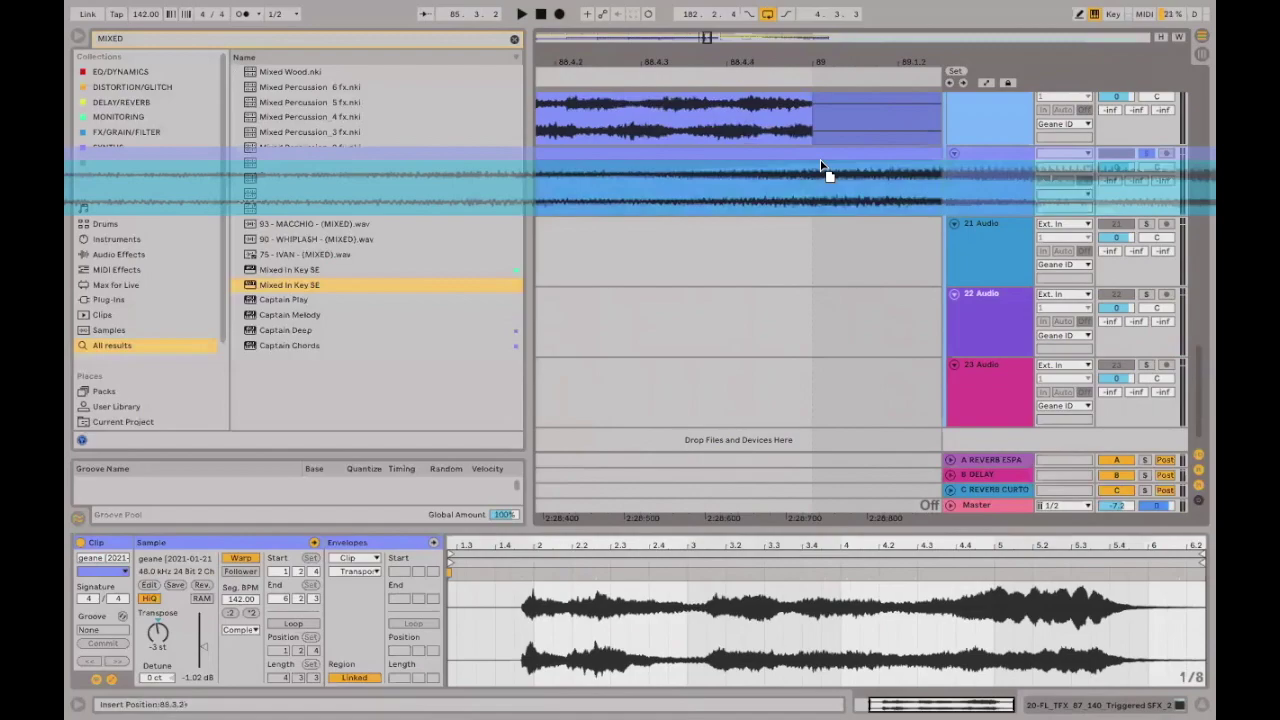
click(798, 200)
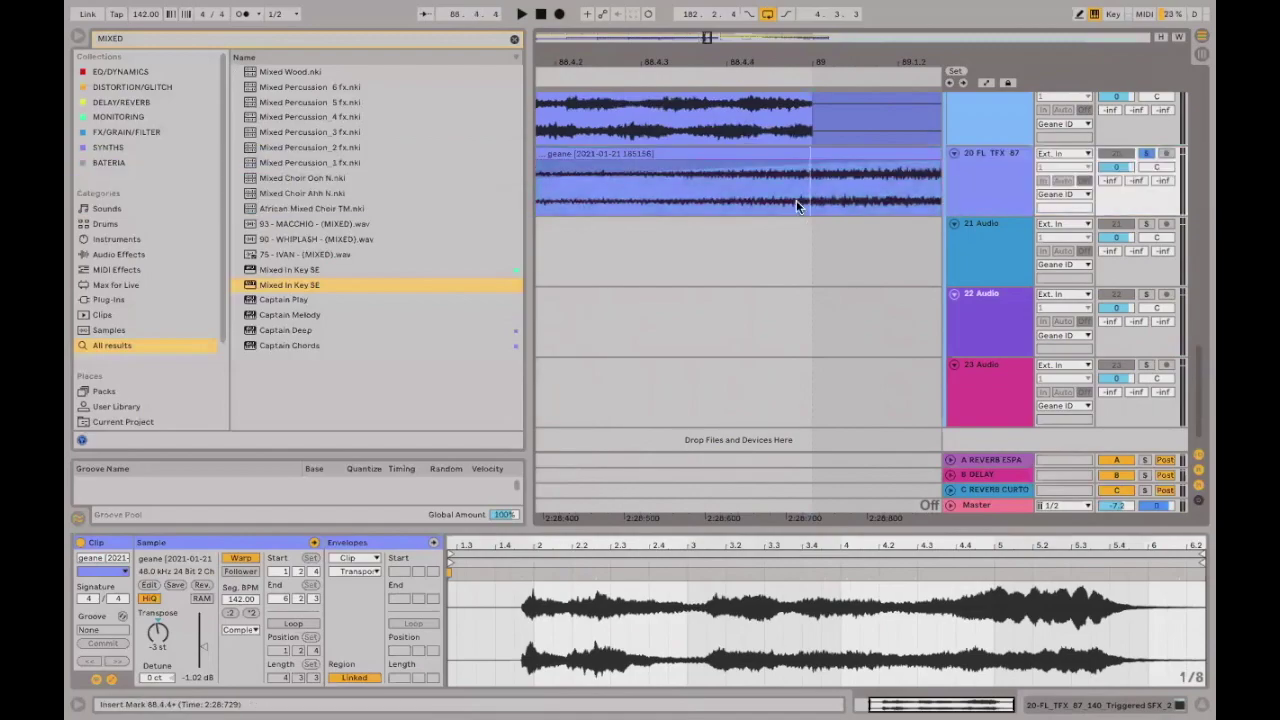
Play the repositioned clip on track 20 through bar 89 to check how its entry lines up.
key(minus)
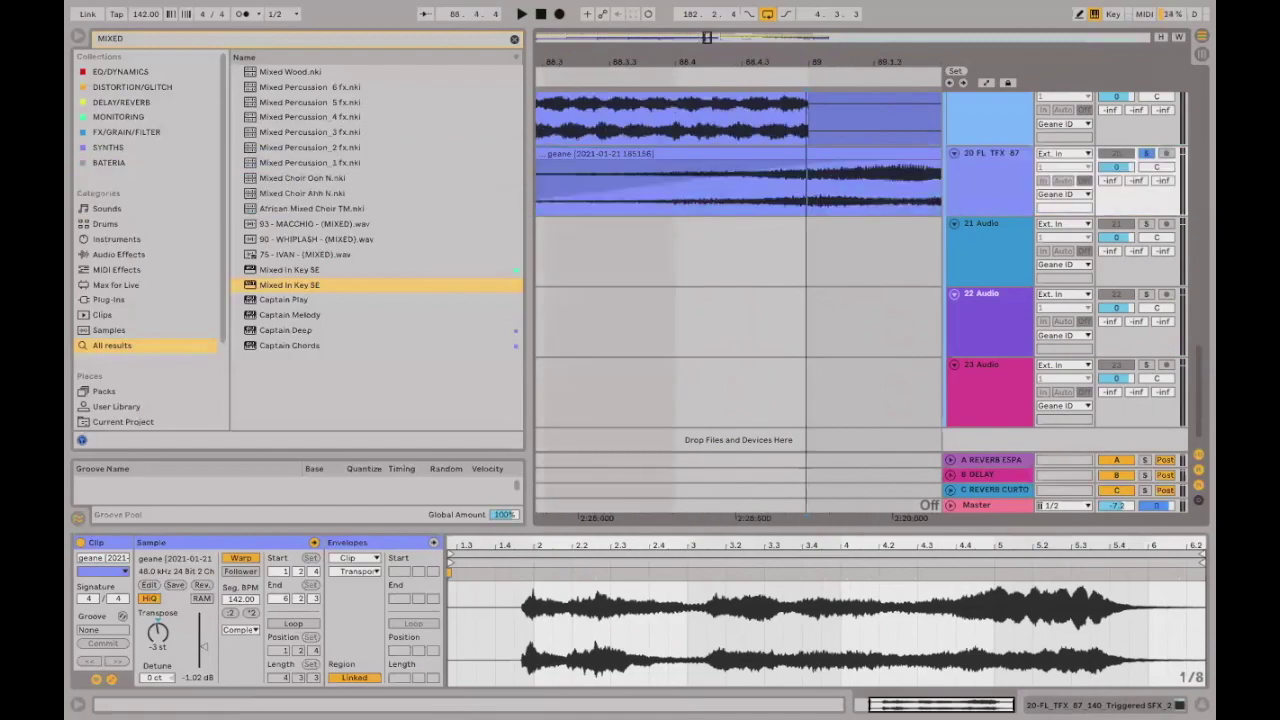
key(minus)
key(minus)
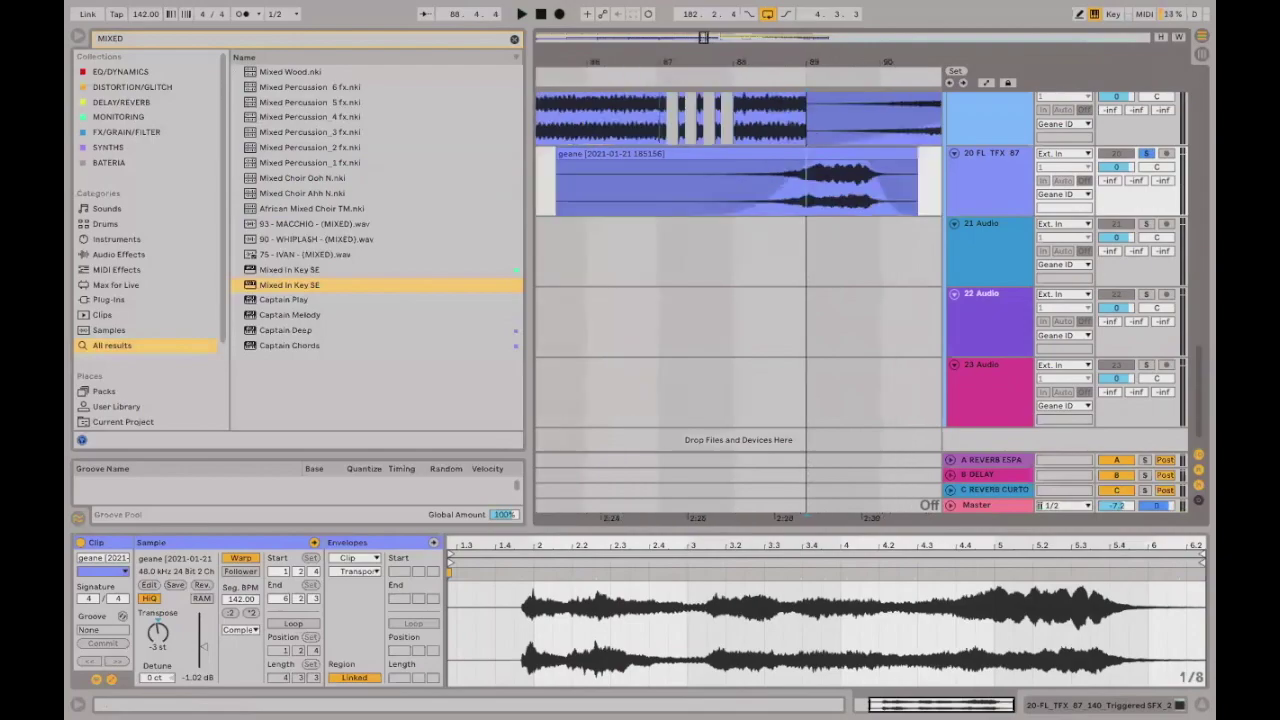
click(806, 82)
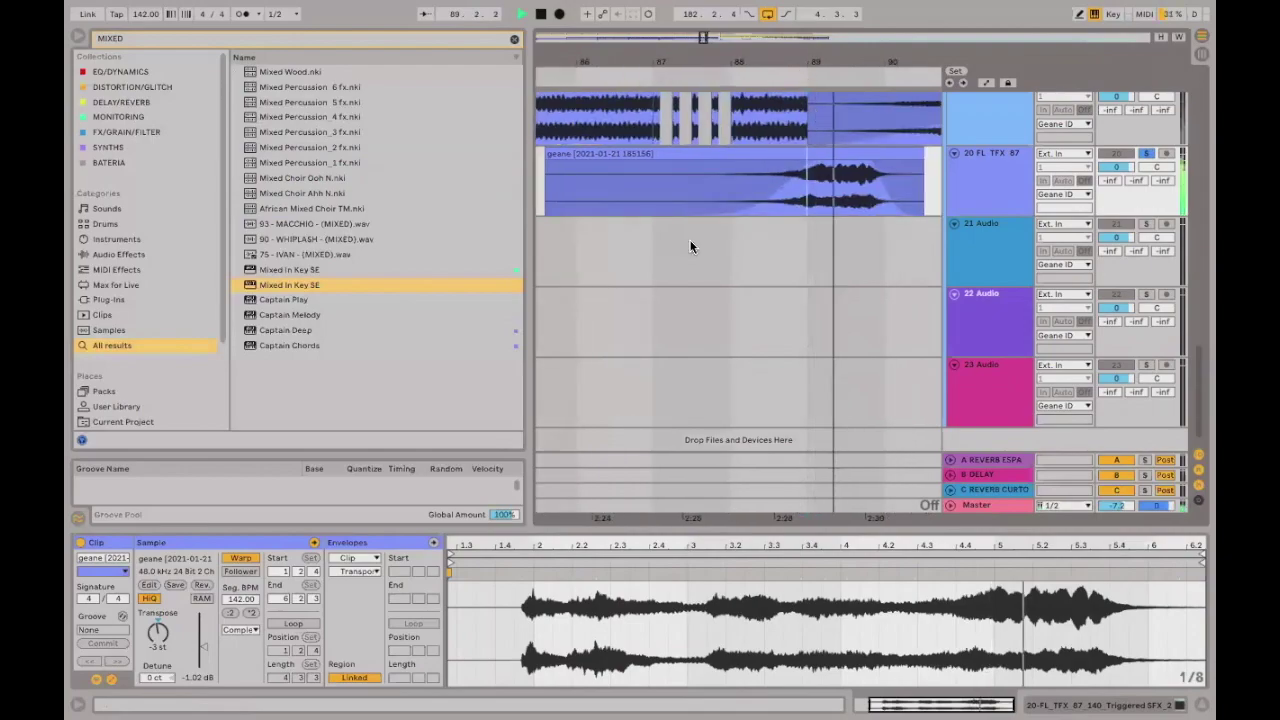
click(749, 240)
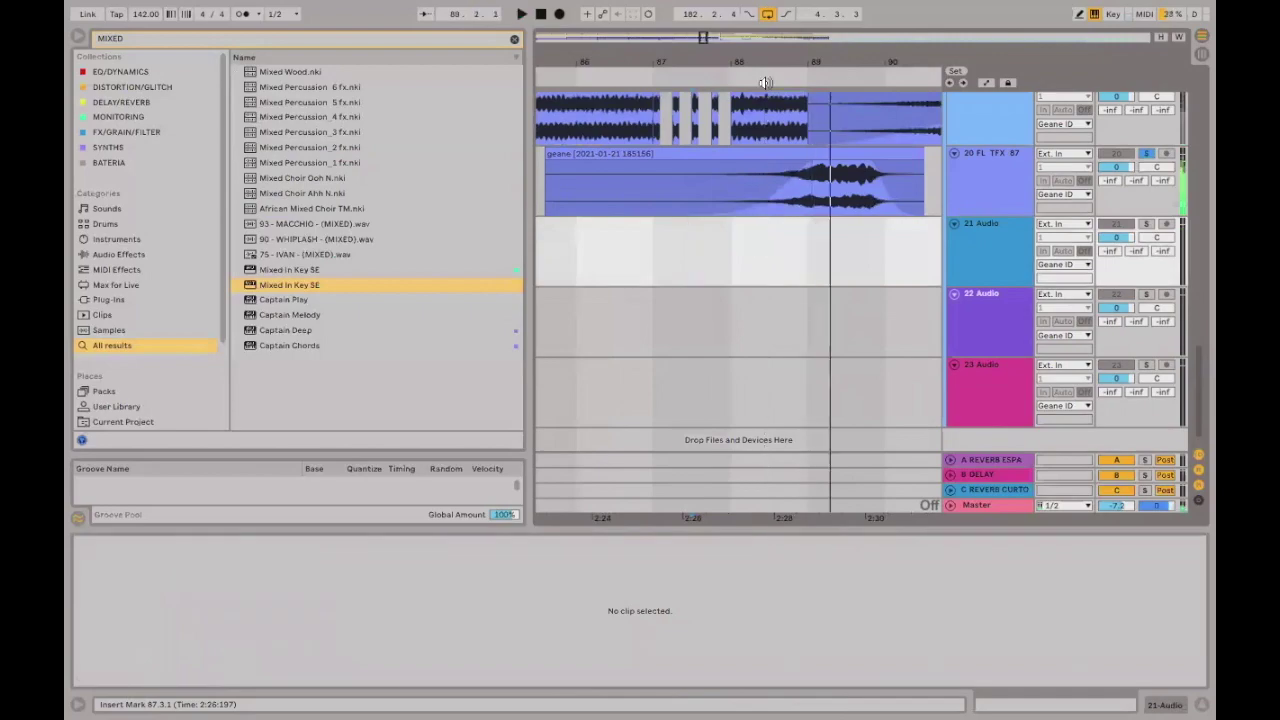
key(plus)
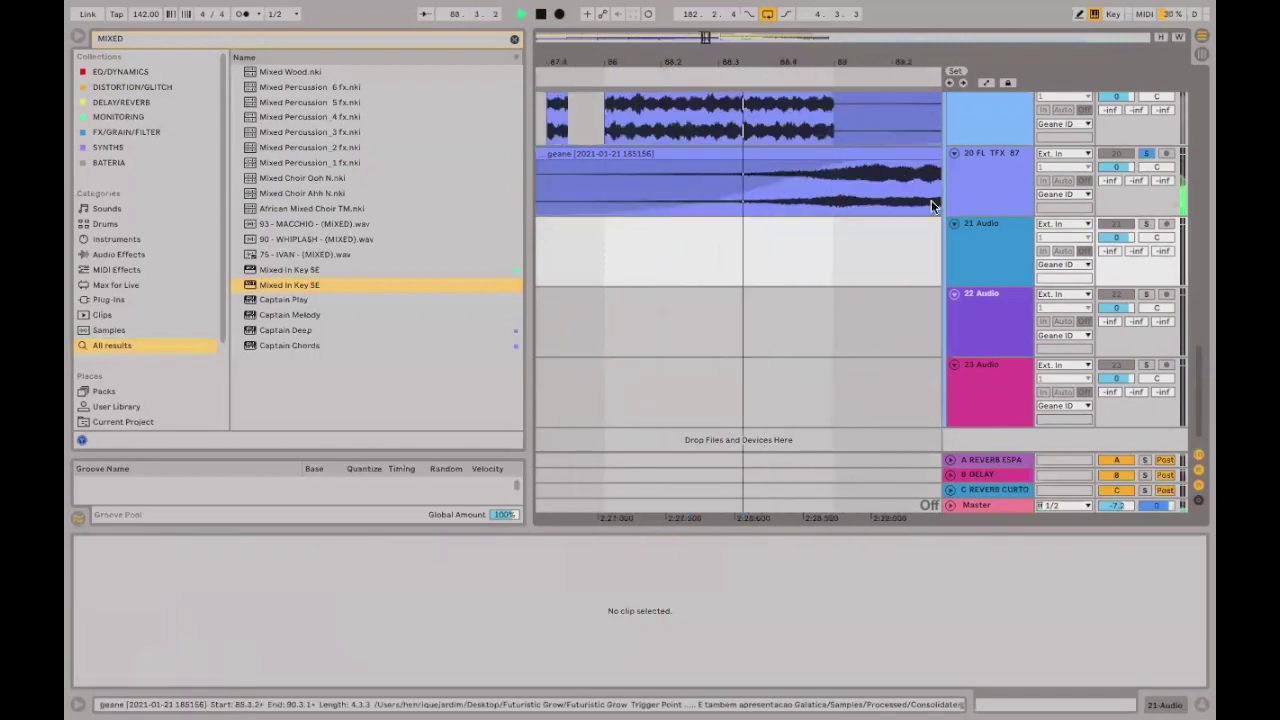
key(space)
Play the arrangement from about bar 79 and turn off solo on track 20.
key(minus)
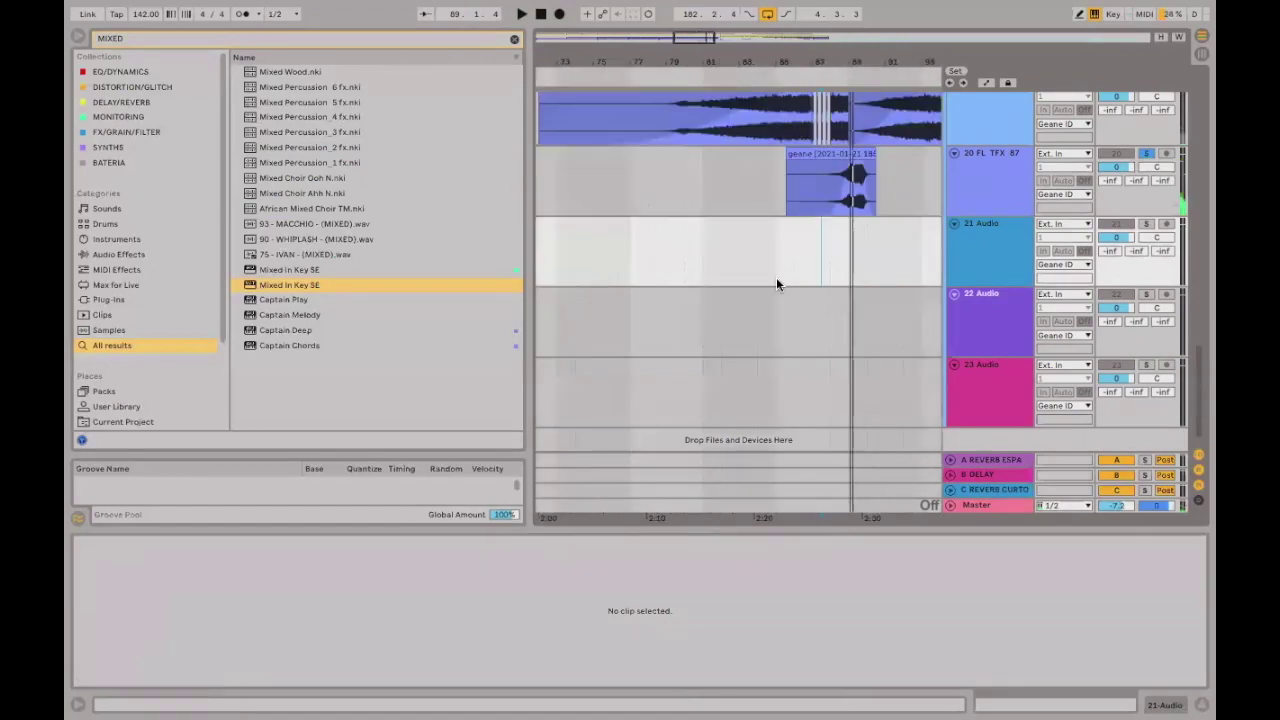
key(minus)
key(space)
click(1118, 152)
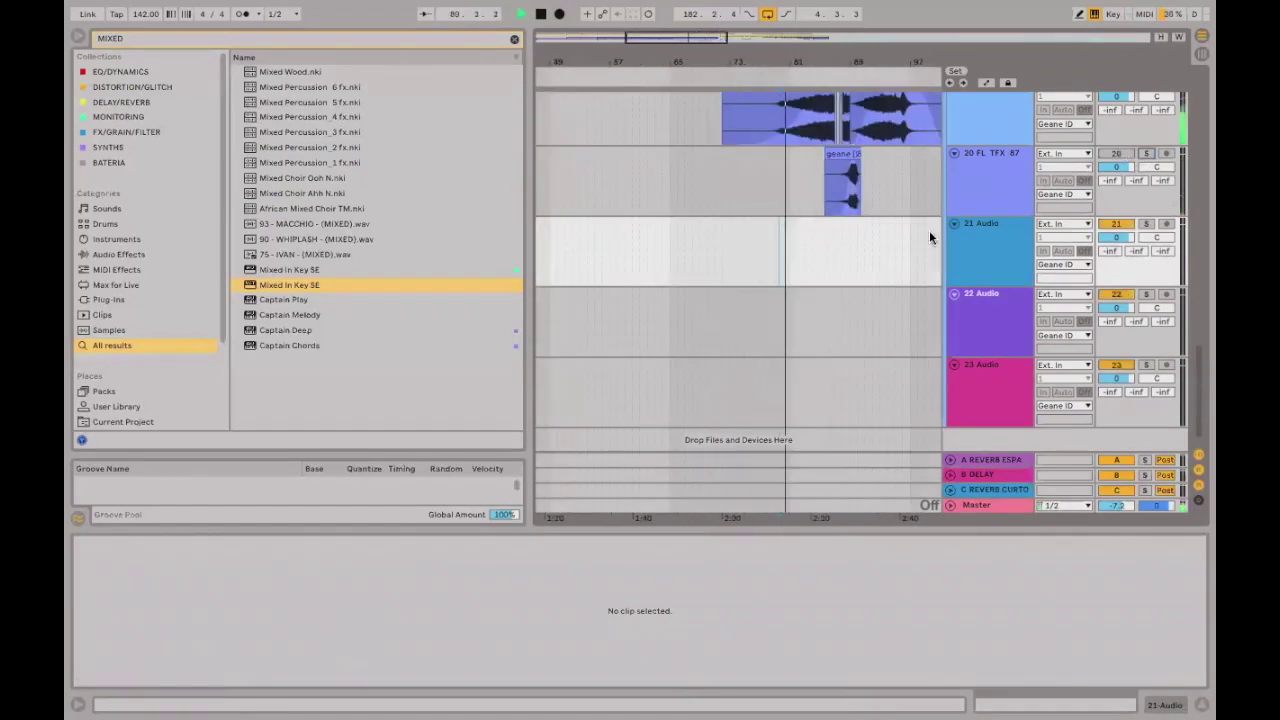
Listen to the full mix through track 20's clip, clear the browser search, and stop playback.
scroll(843, 99, up, 3)
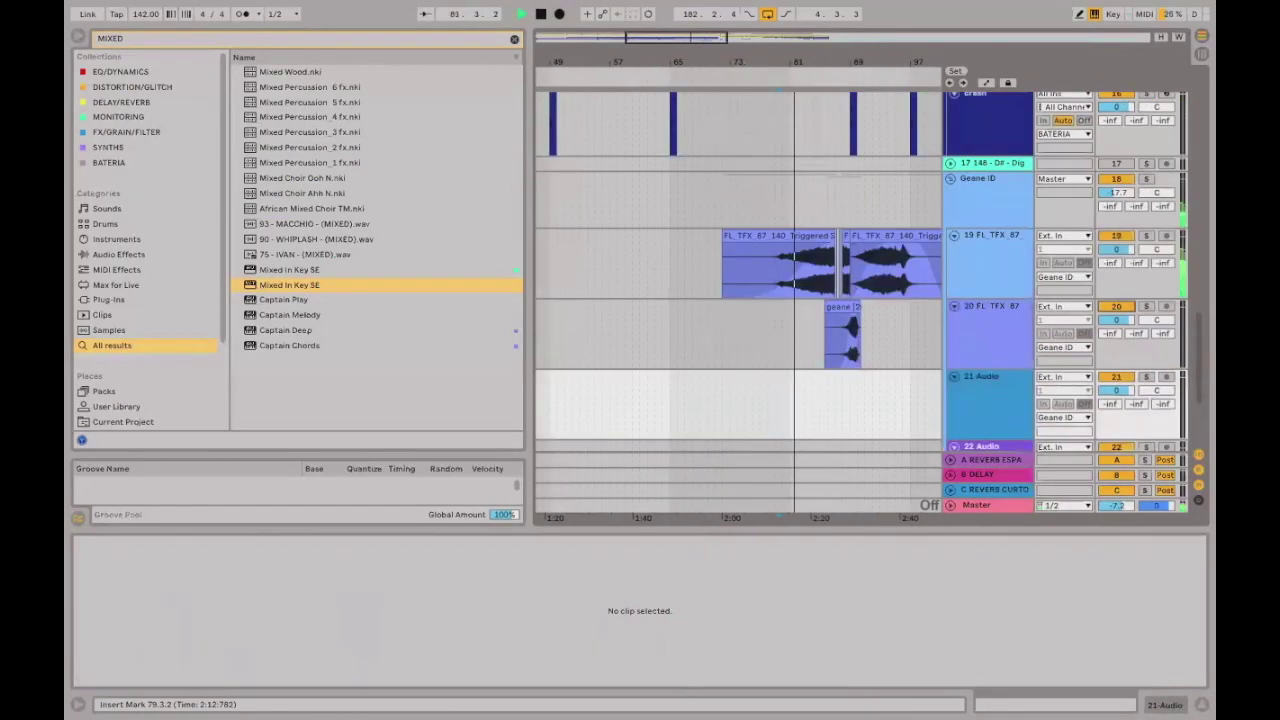
key(plus)
key(plus)
scroll(772, 212, down, 1)
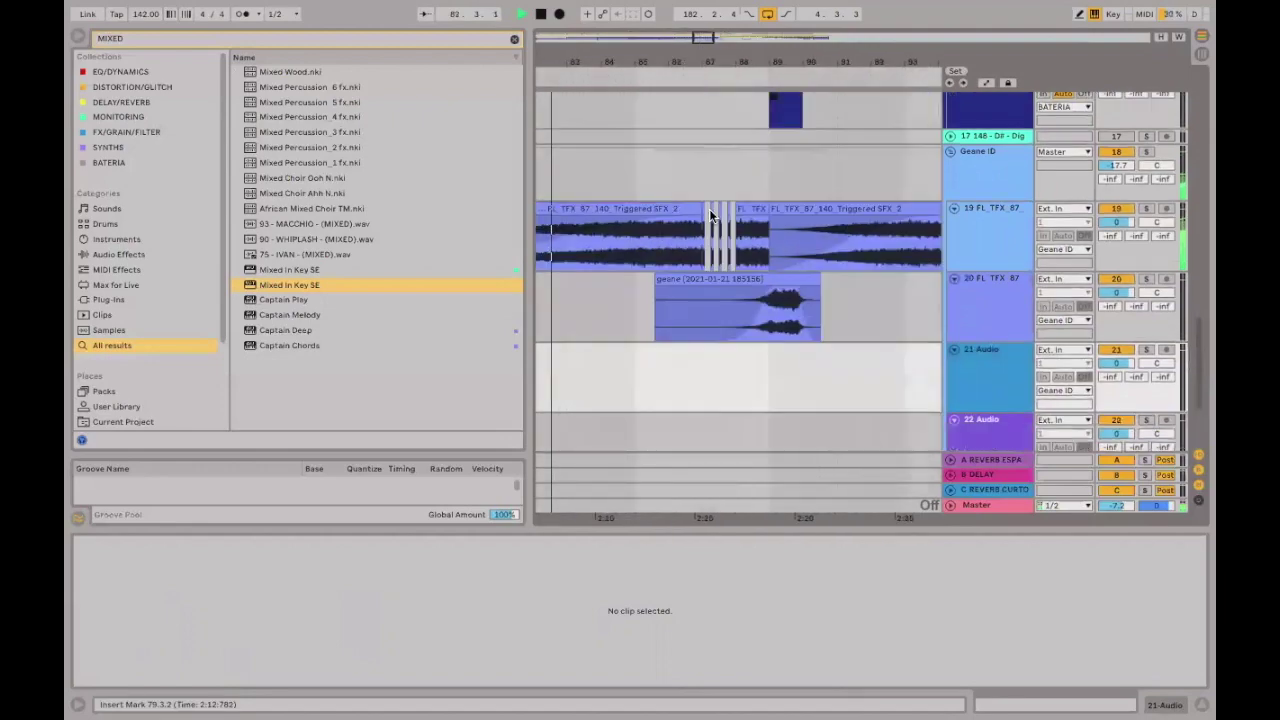
scroll(797, 160, up, 3)
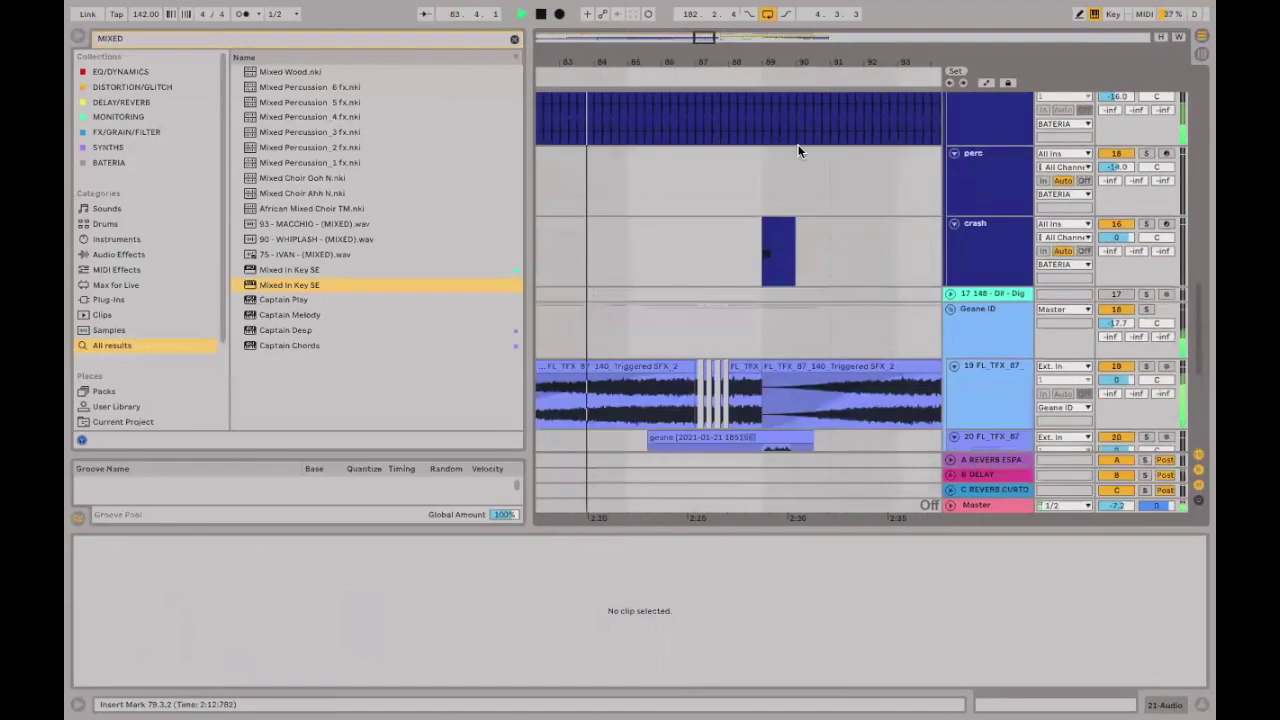
click(515, 39)
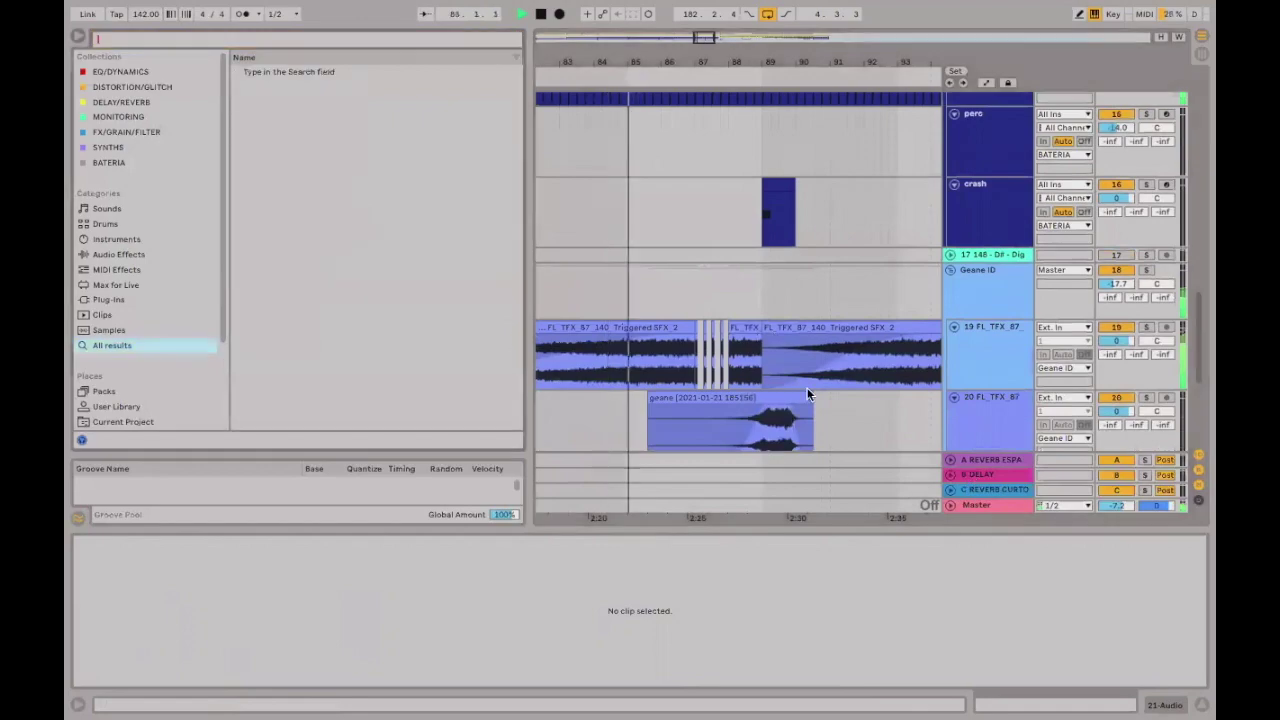
scroll(819, 358, down, 2)
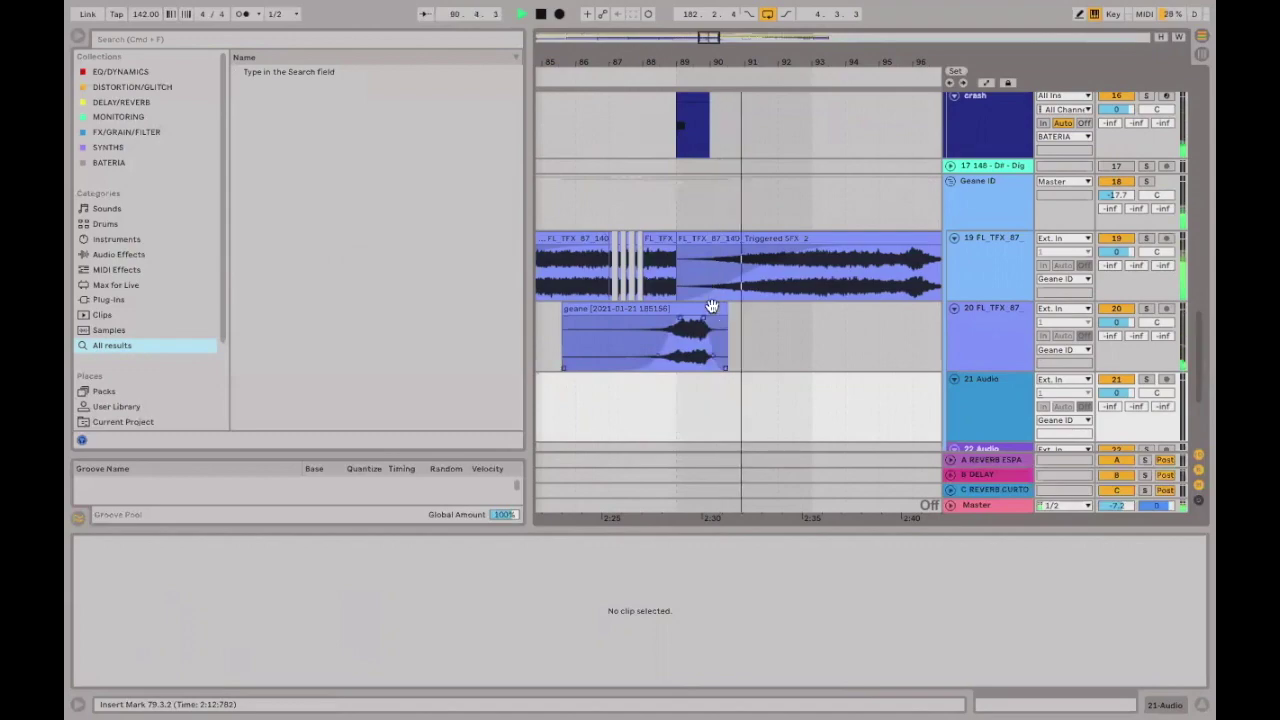
key(space)
Stretch track 20's audio clip by doubling its segment tempo to 284 BPM, undoing the extra second doubling.
click(640, 308)
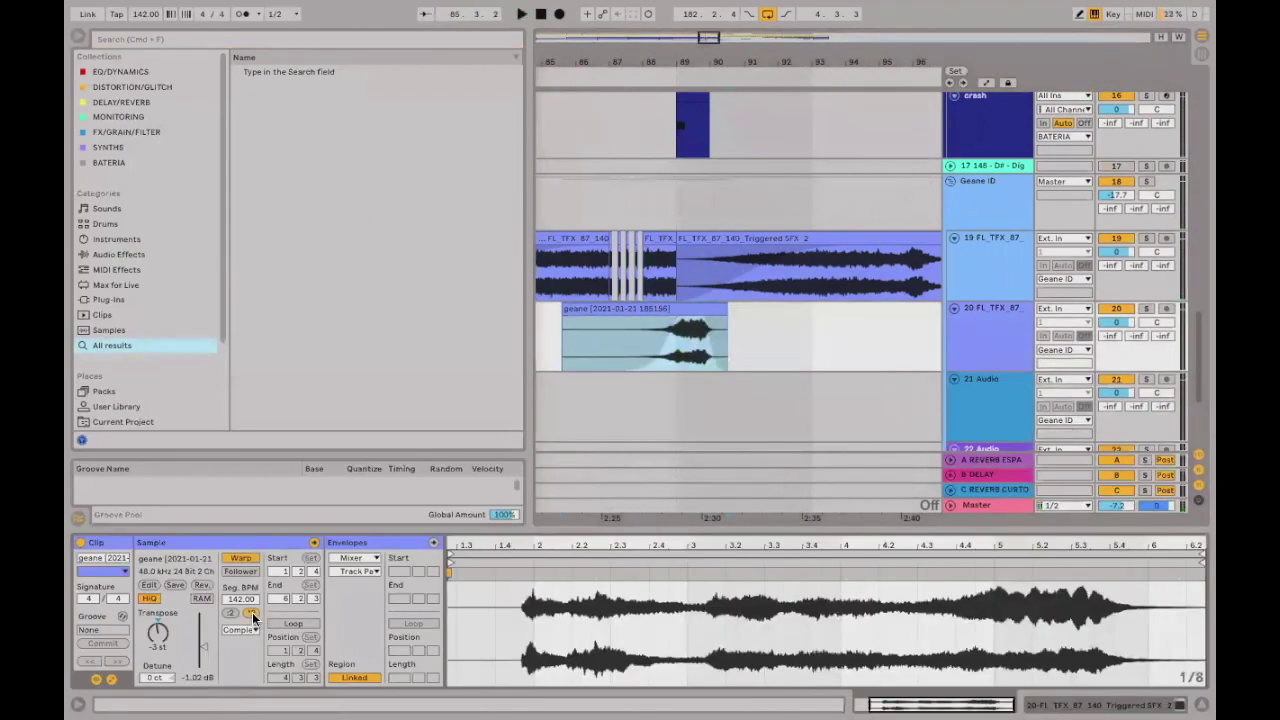
click(251, 613)
click(252, 612)
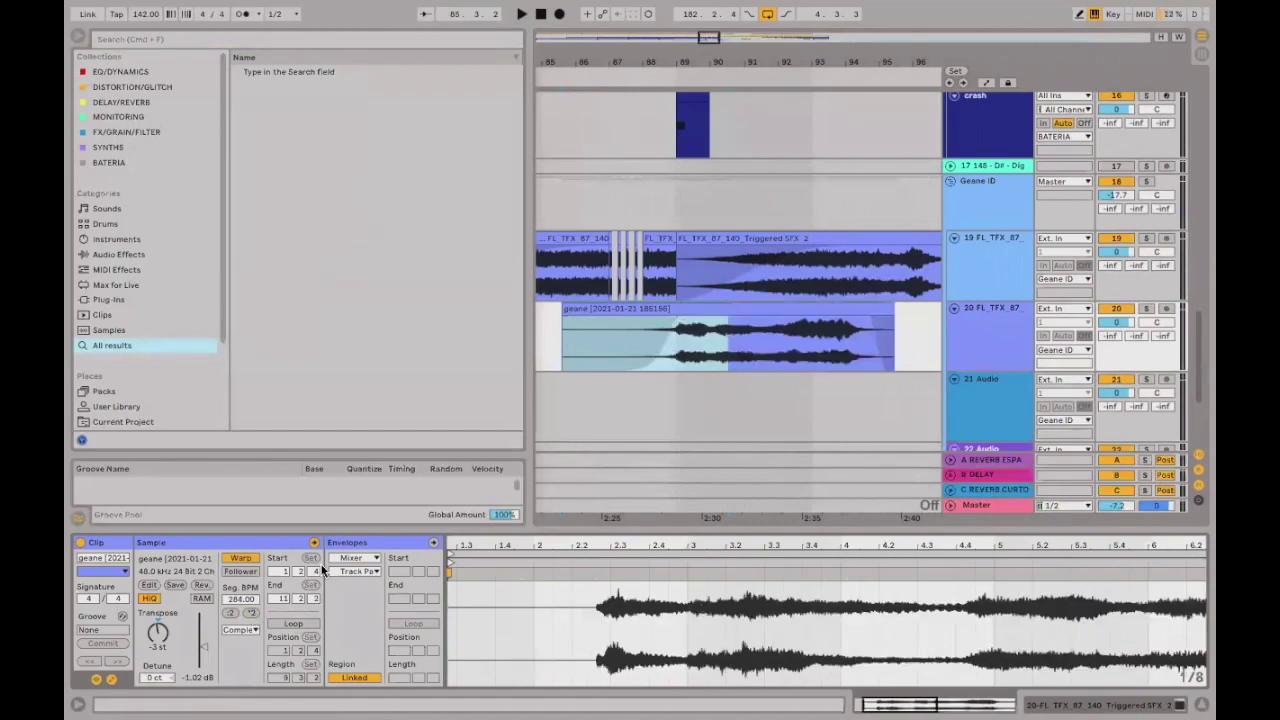
scroll(755, 300, down, 3)
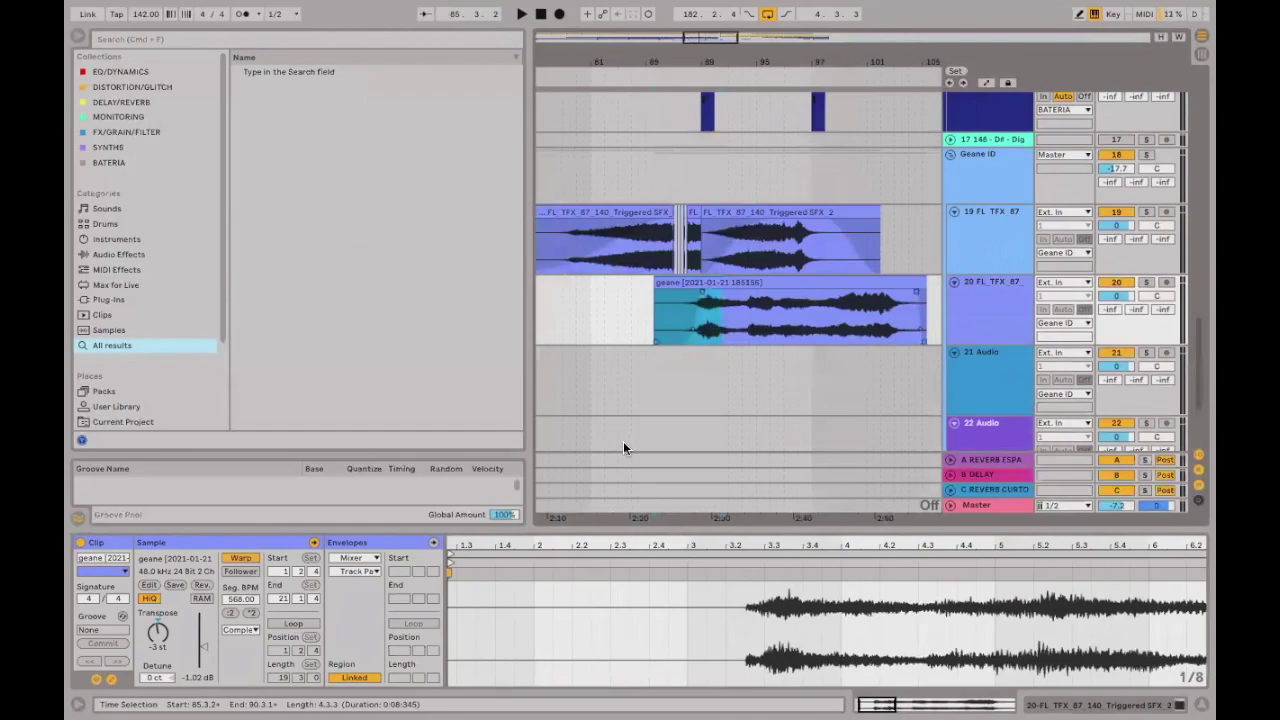
key(ctrl+z)
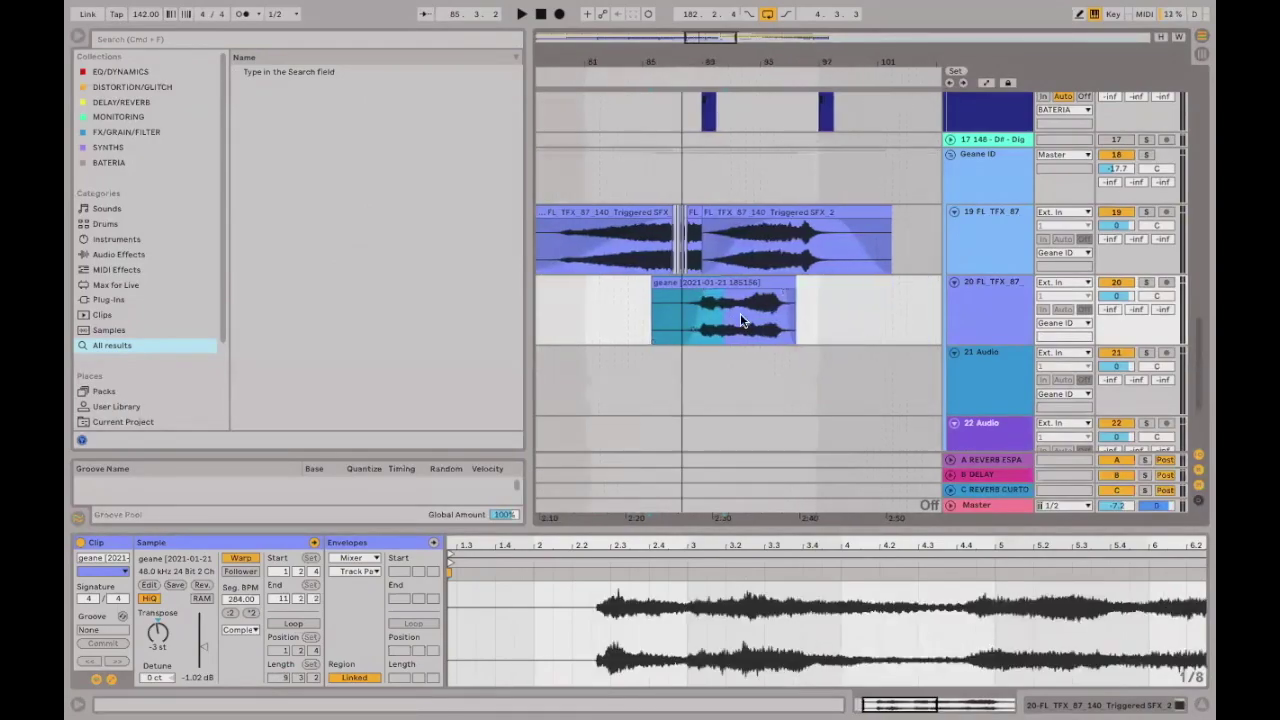
Narrow the browser to widen the arrangement, and select the range from 91.2.4 to 93.1.2 on track 21.
click(695, 338)
scroll(695, 338, up, 3)
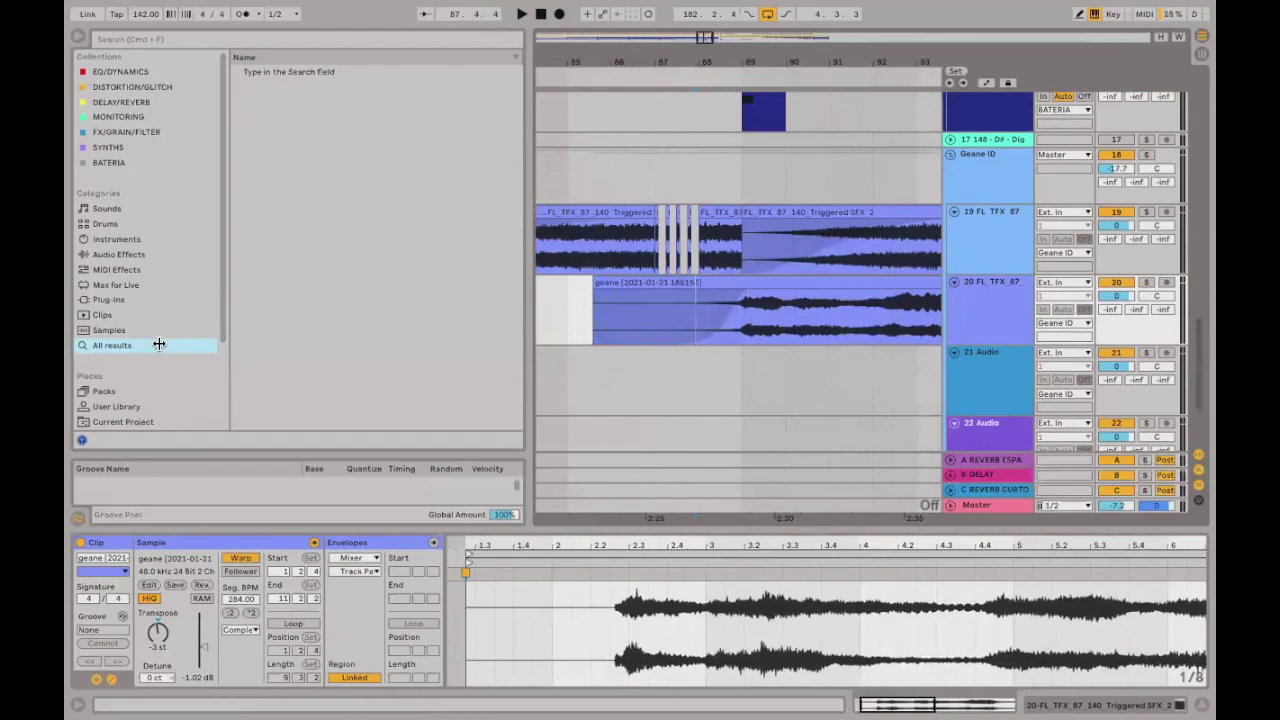
drag(159, 344, 160, 344)
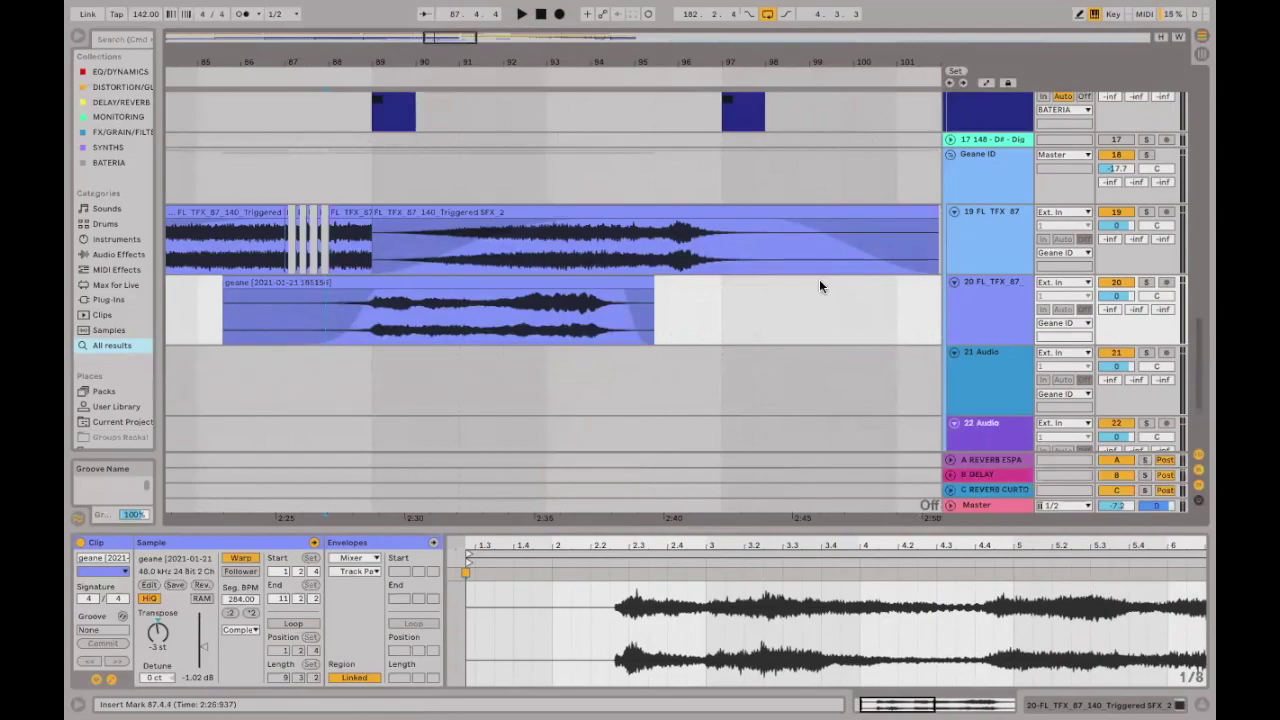
drag(479, 392, 550, 390)
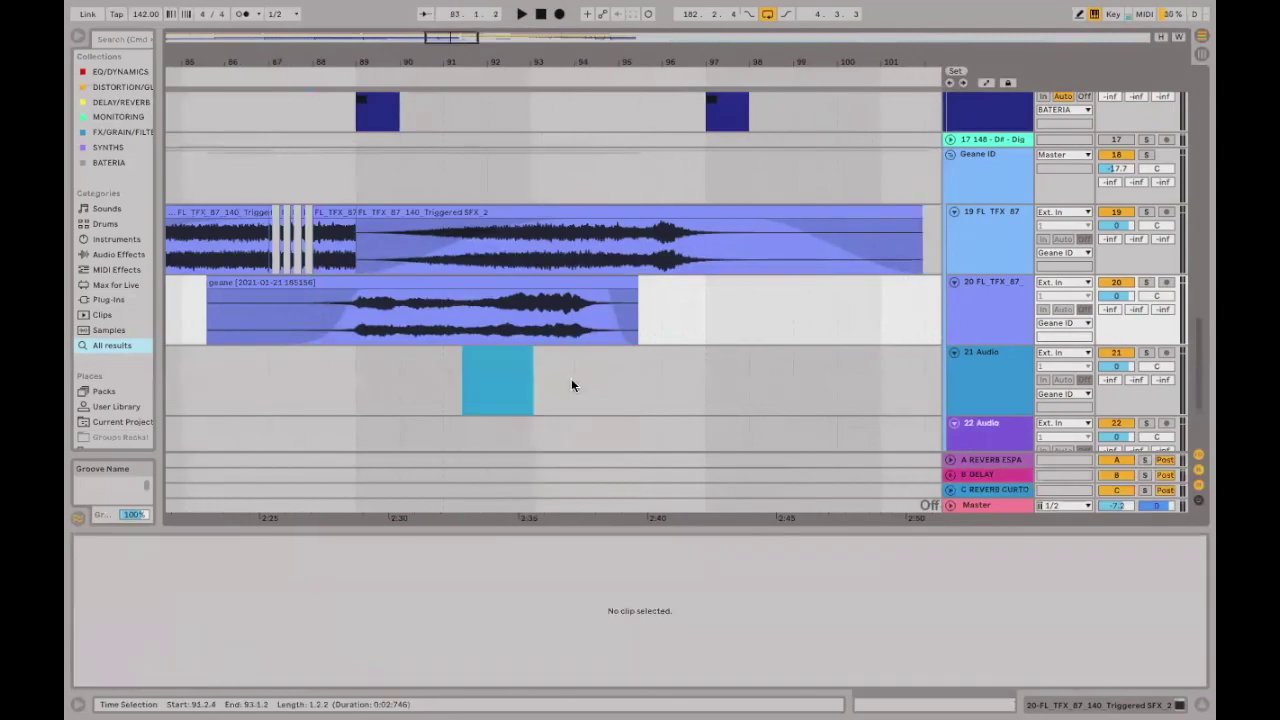
Hide the clip details and examine how the clips on tracks 19 and 20 line up around bar 89.
key(Tab)
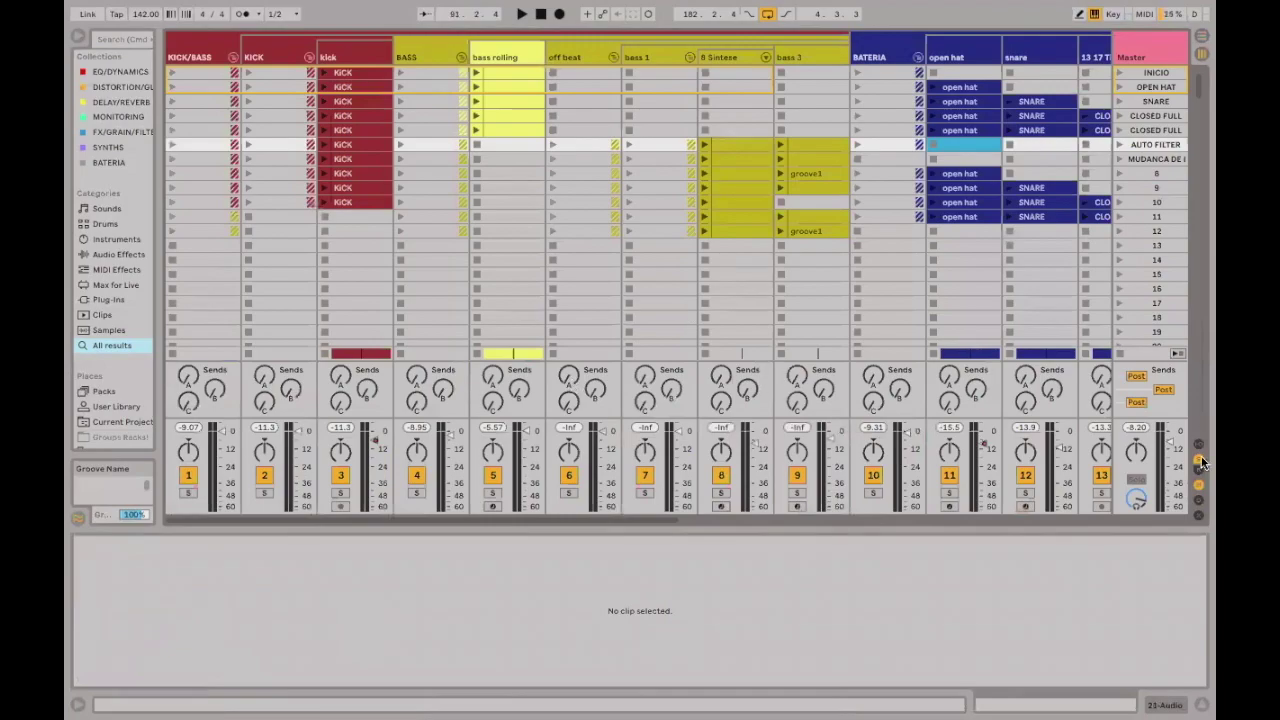
key(Tab)
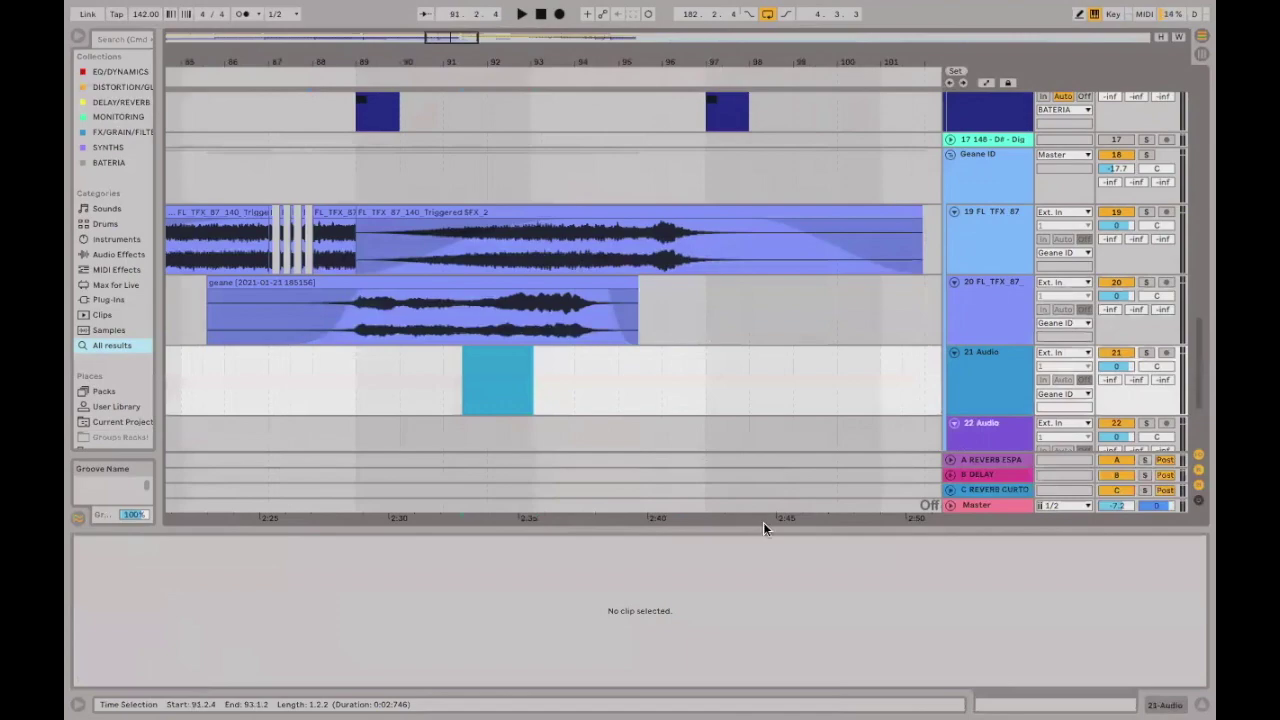
key(ctrl+alt+l)
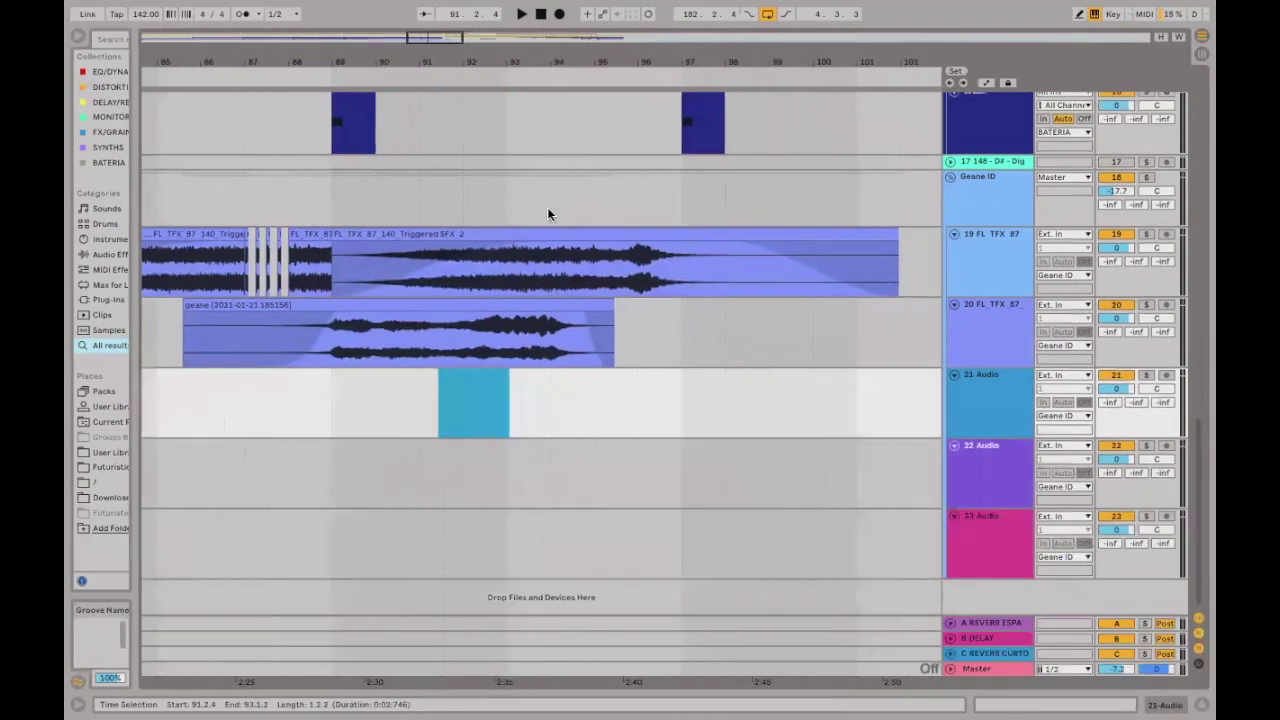
drag(610, 76, 653, 284)
scroll(653, 284, up, 3)
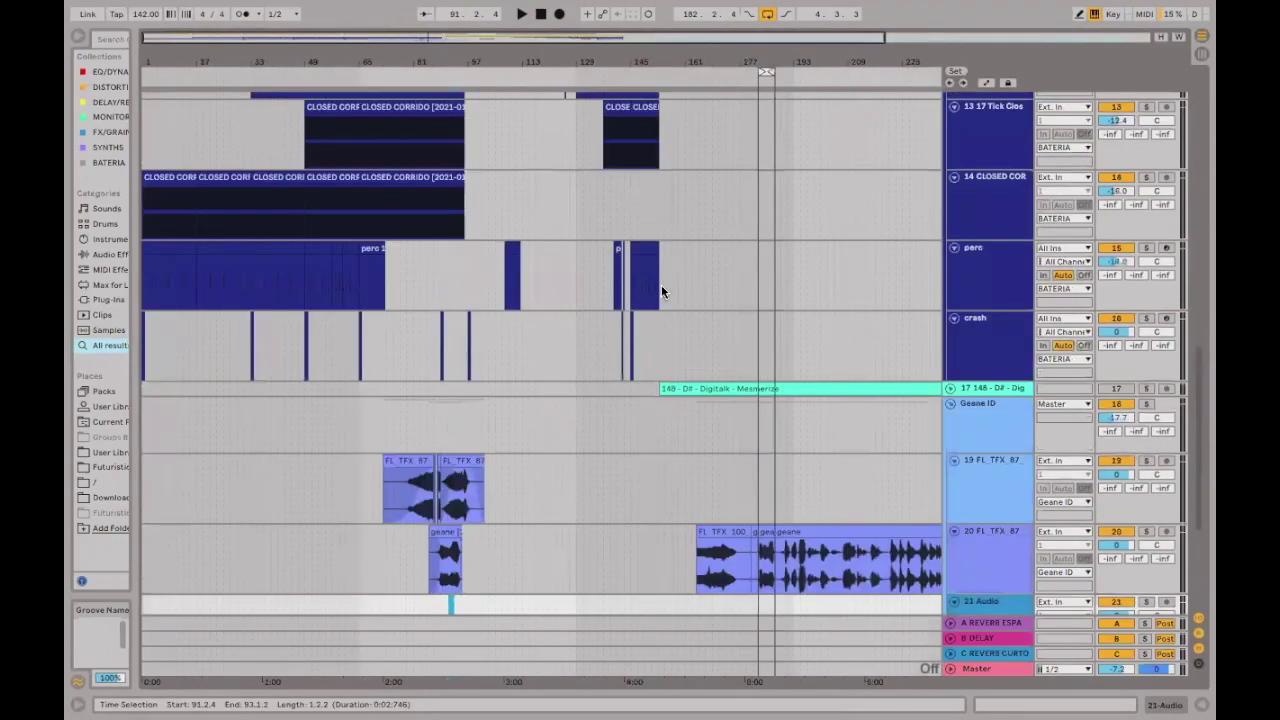
scroll(661, 284, down, 2)
drag(766, 72, 602, 73)
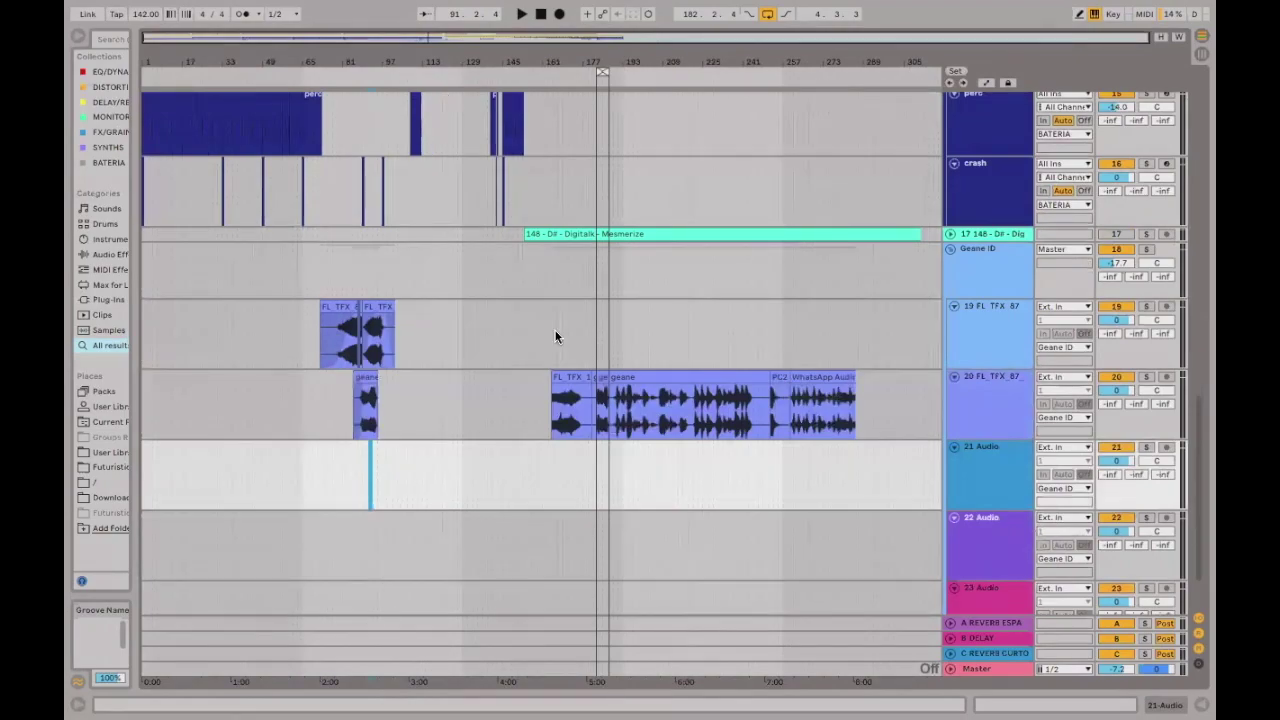
scroll(504, 322, down, 1)
drag(602, 73, 530, 178)
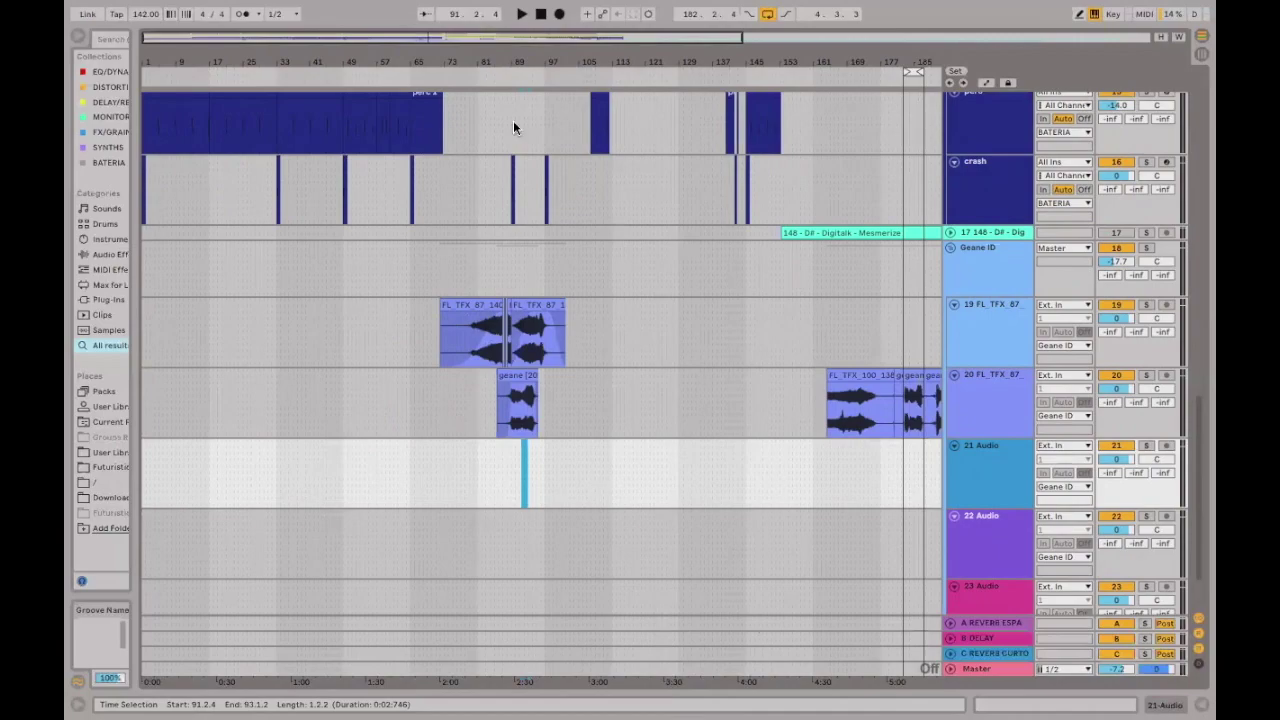
scroll(704, 381, up, 5)
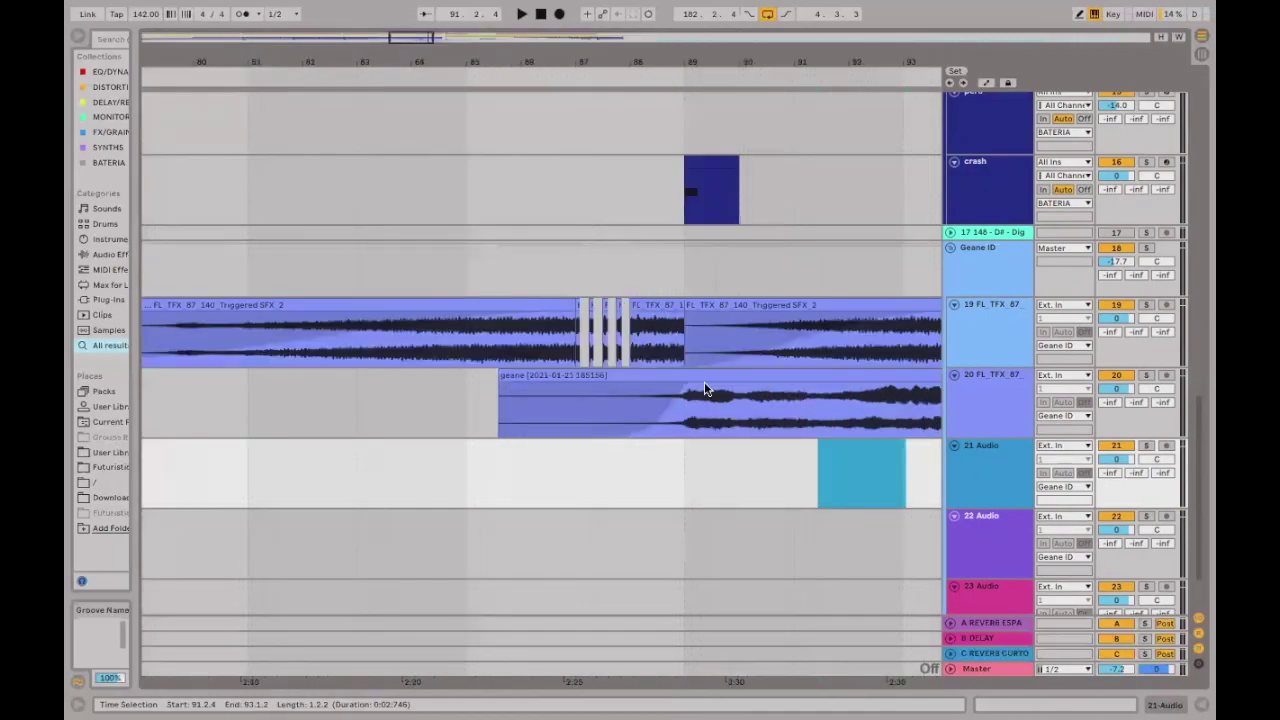
Open track 20's clip details, solo the track, and play from 88.4.4 to check the clip's onset.
click(700, 405)
click(643, 430)
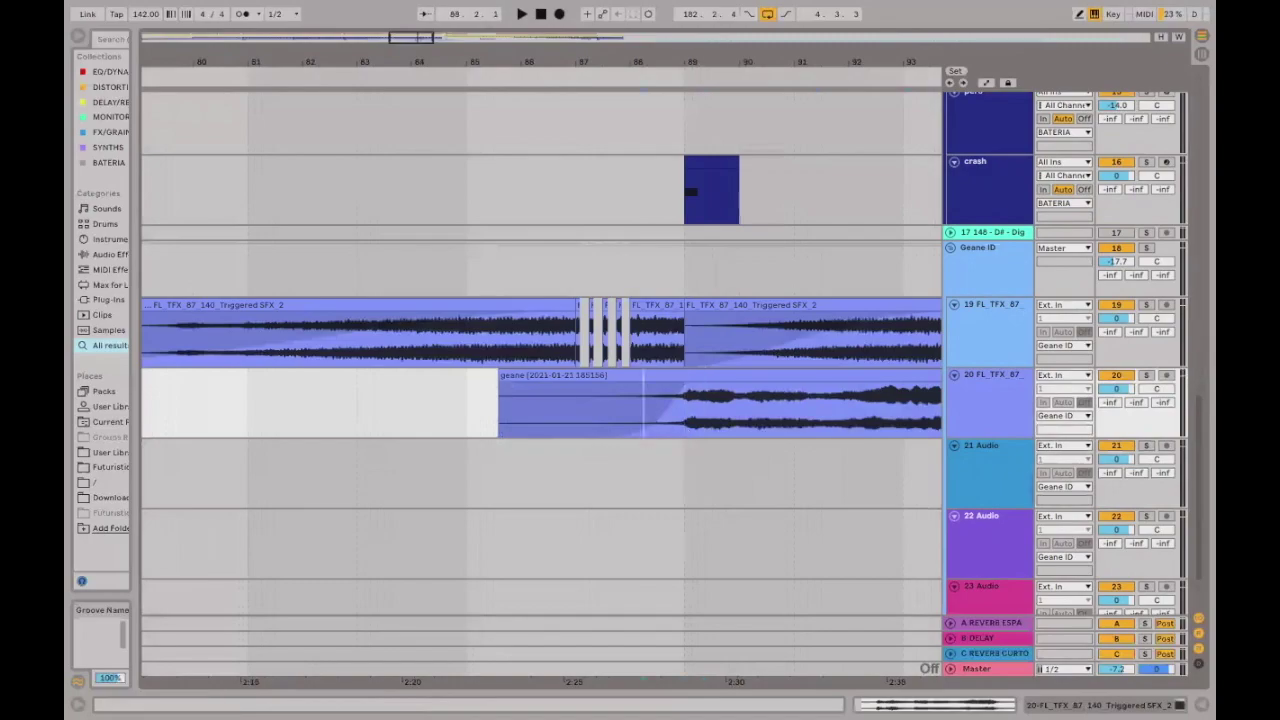
scroll(697, 380, up, 5)
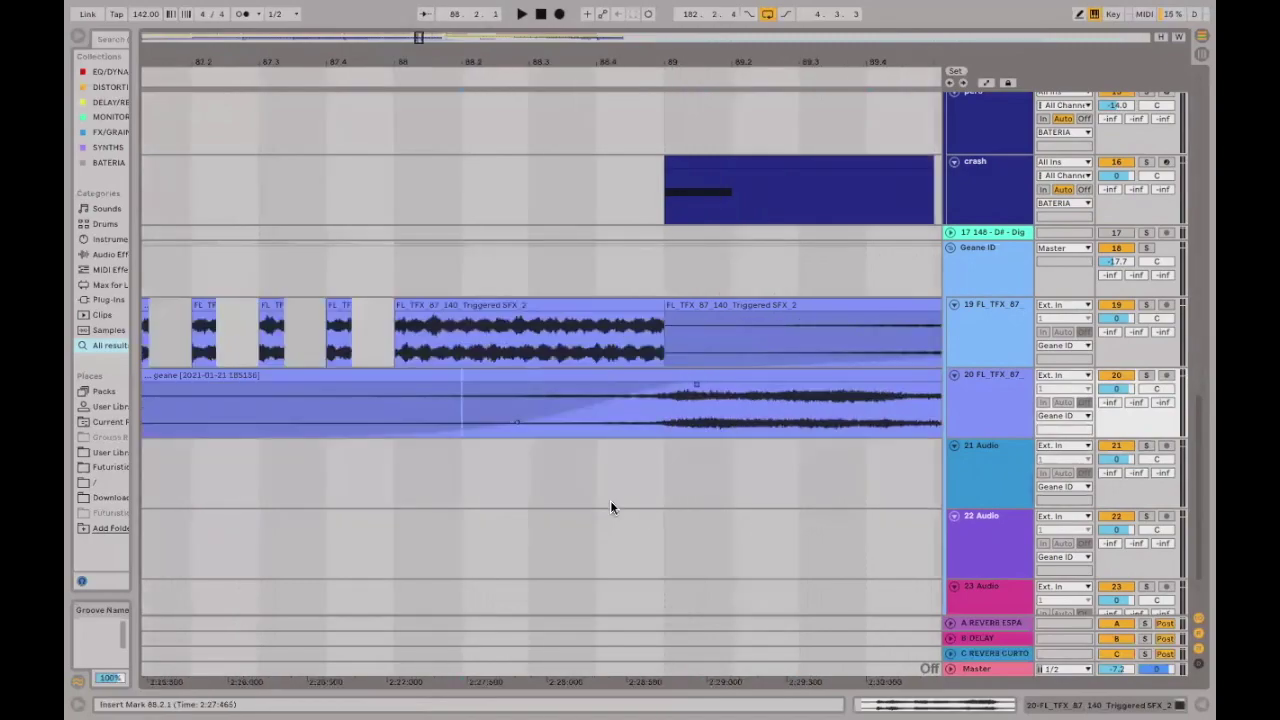
double_click(668, 423)
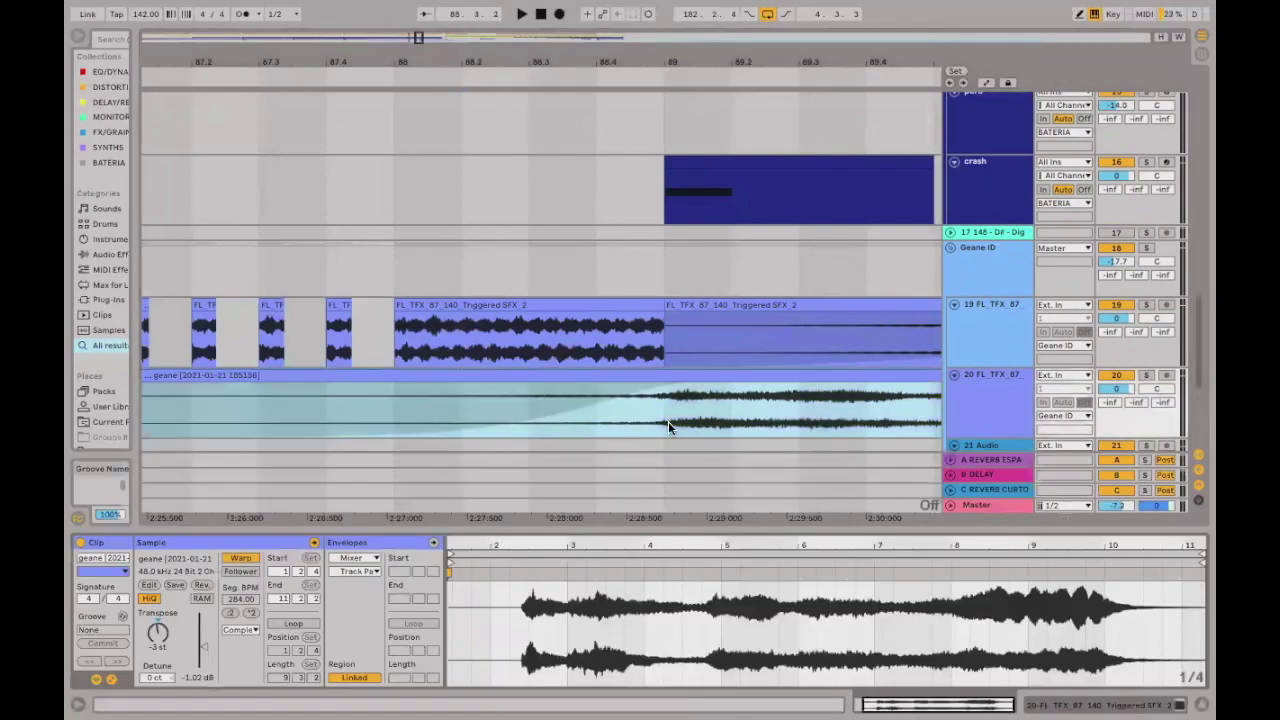
click(686, 421)
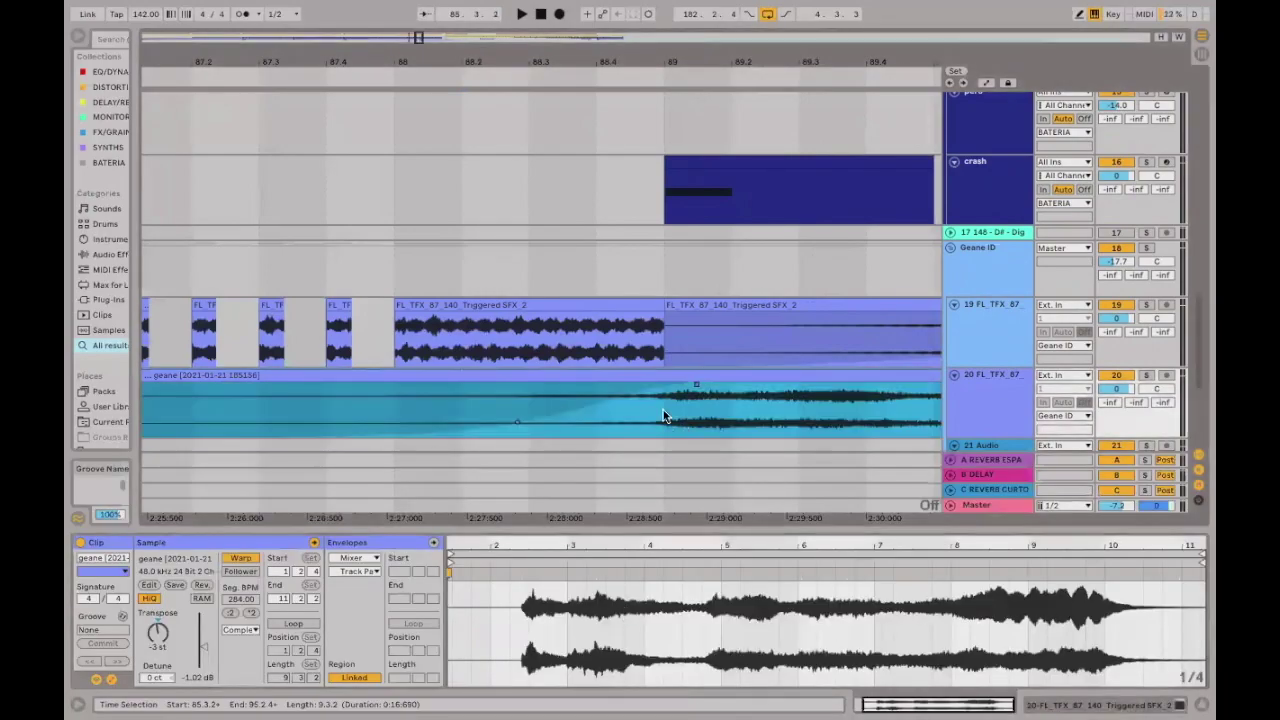
click(770, 418)
click(1147, 373)
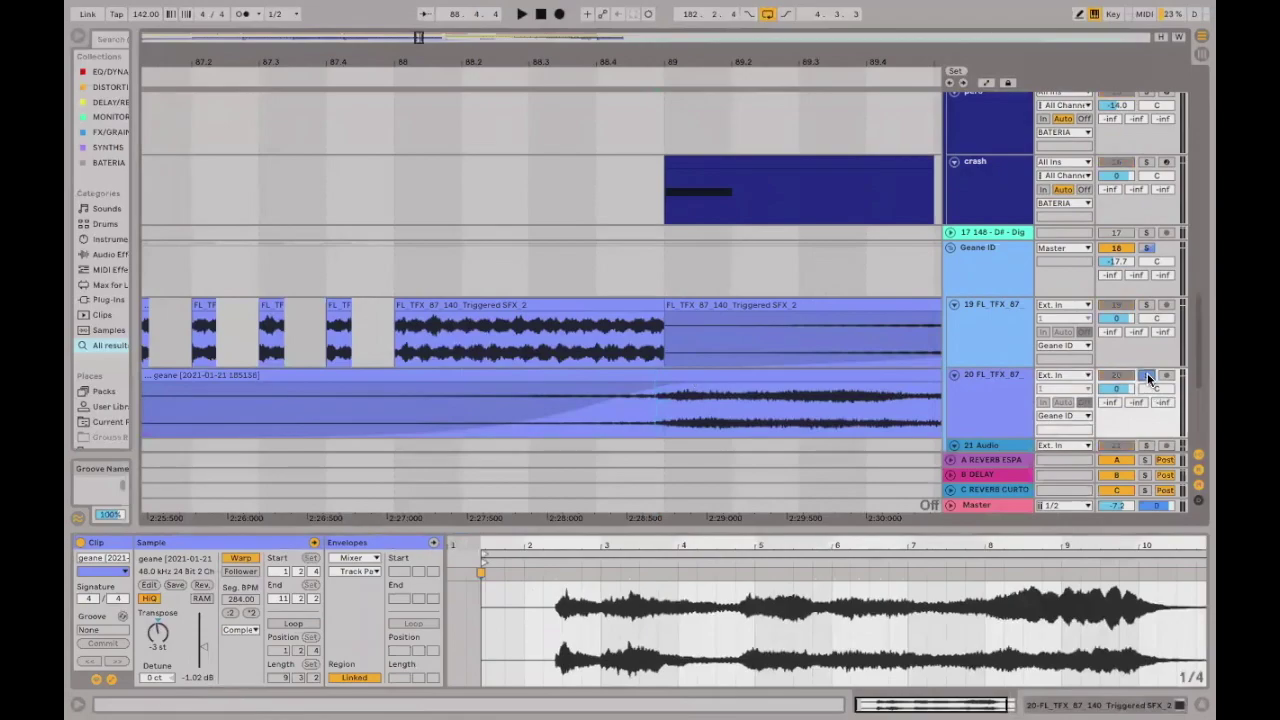
key(space)
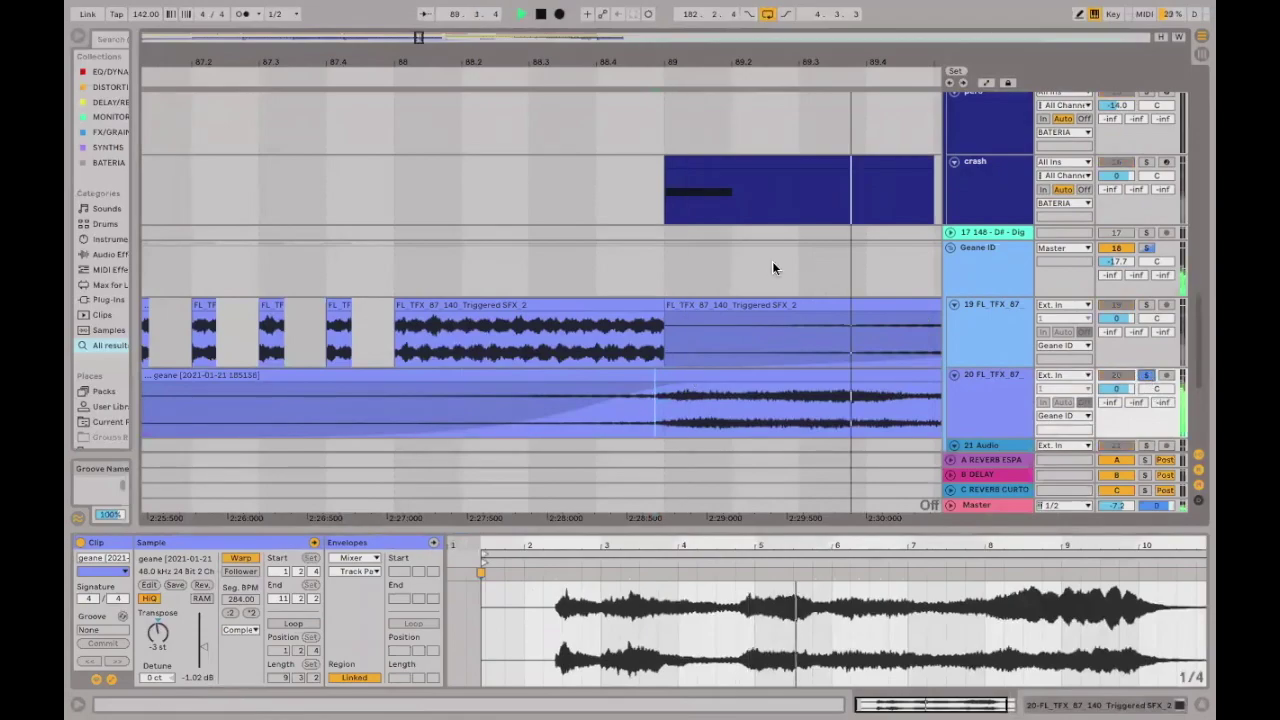
Stop playback and nudge track 20's clip slightly earlier so it starts at 85.3.1.
drag(745, 57, 746, 30)
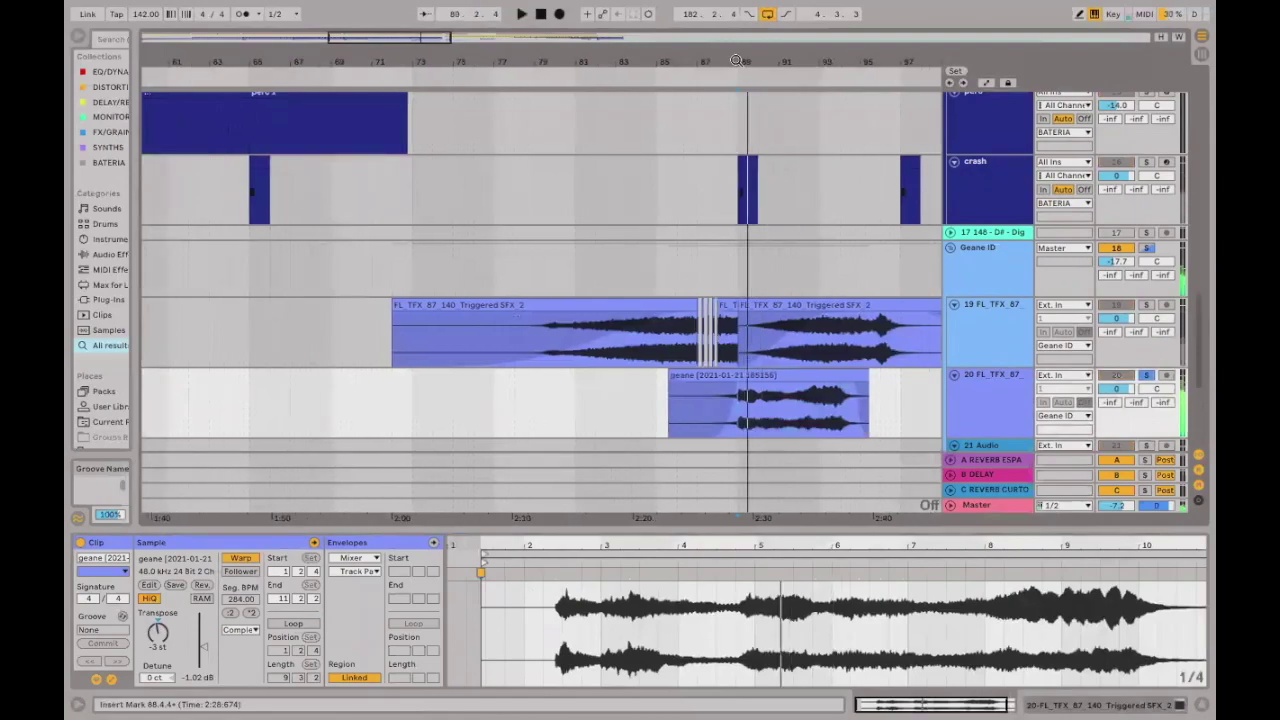
key(plus)
key(plus)
key(plus)
key(plus)
key(space)
key(space)
click(818, 380)
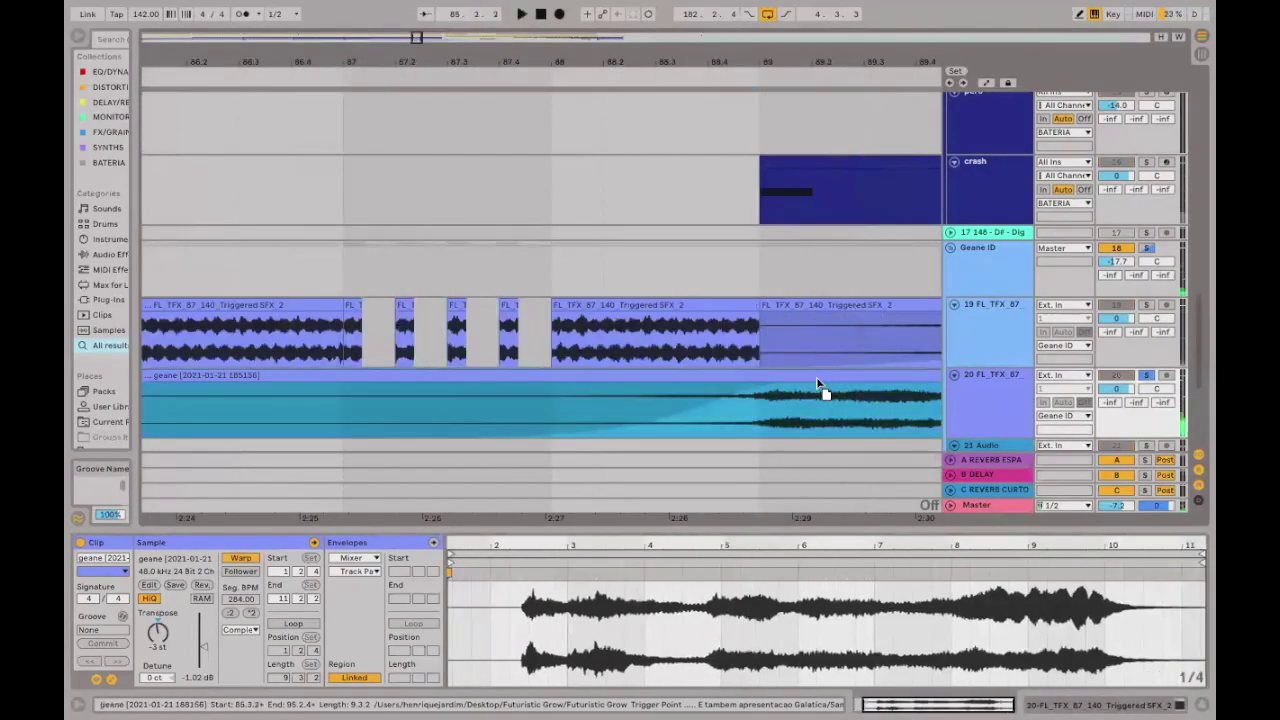
click(811, 377)
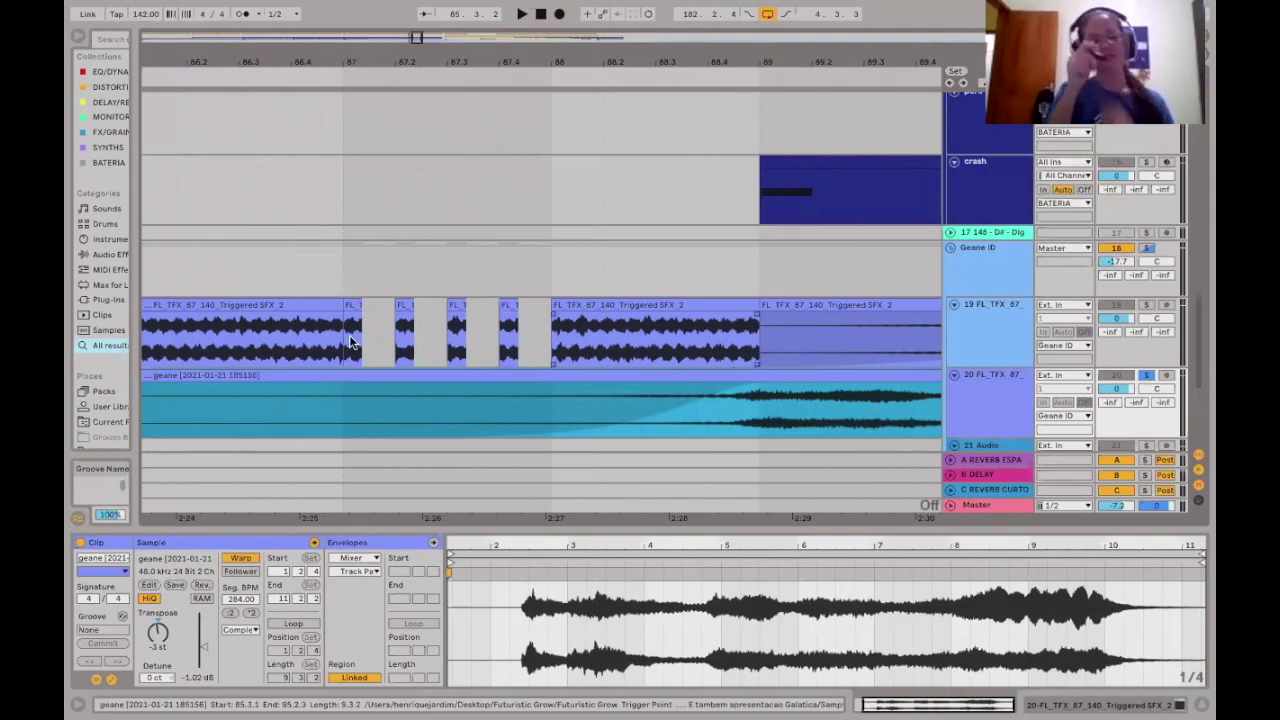
Turn off solo on track 20 and play the full mix from about bar 86 through the bar 89 transition.
click(326, 313)
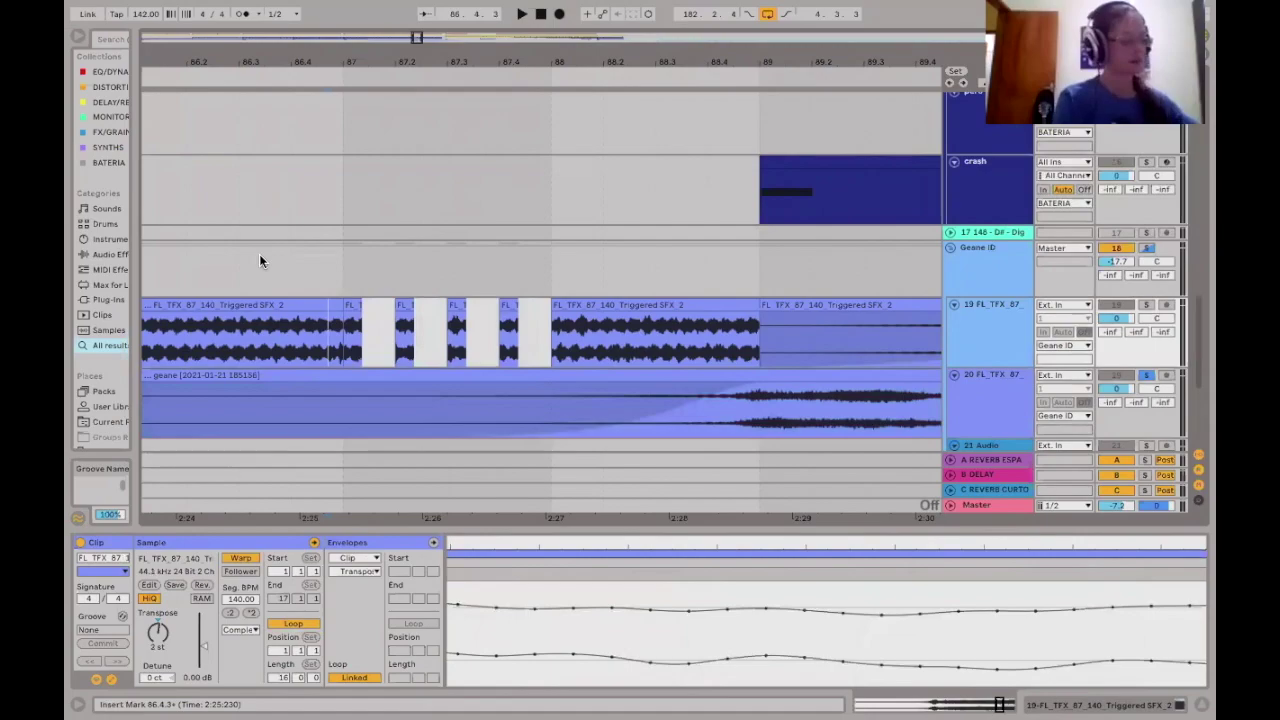
key(Up)
key(space)
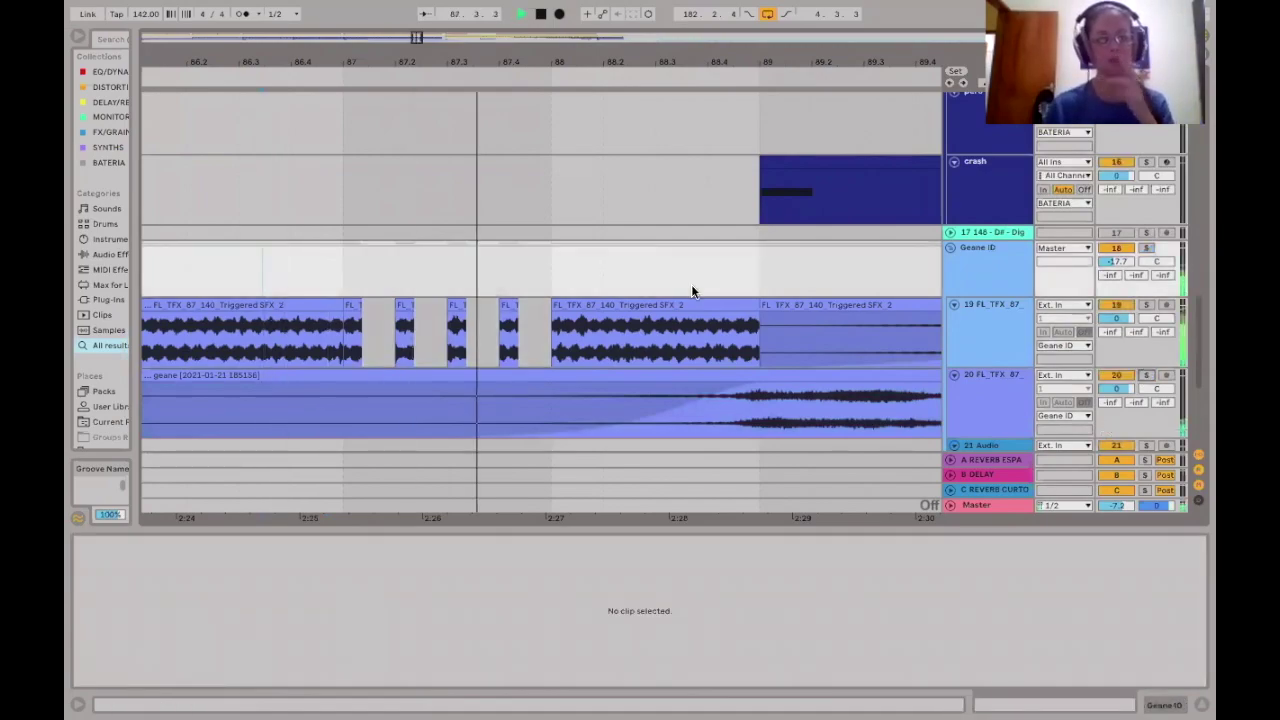
scroll(691, 282, down, 3)
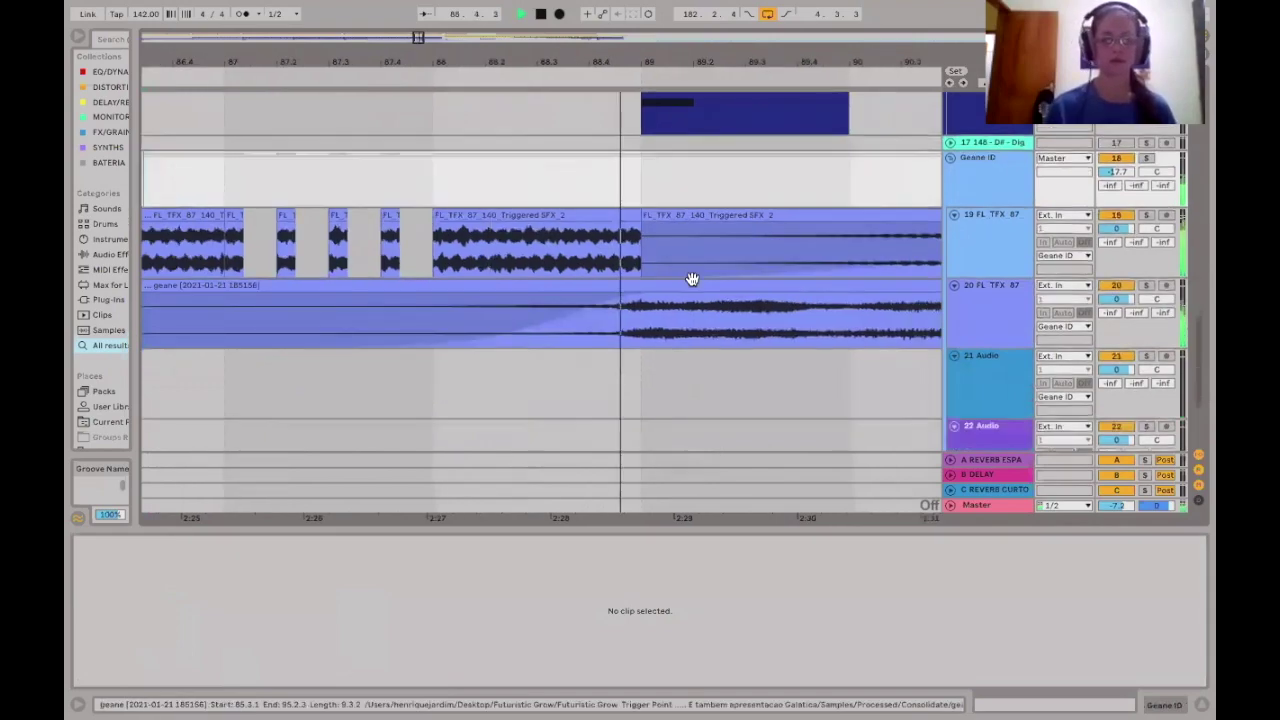
scroll(654, 206, up, 2)
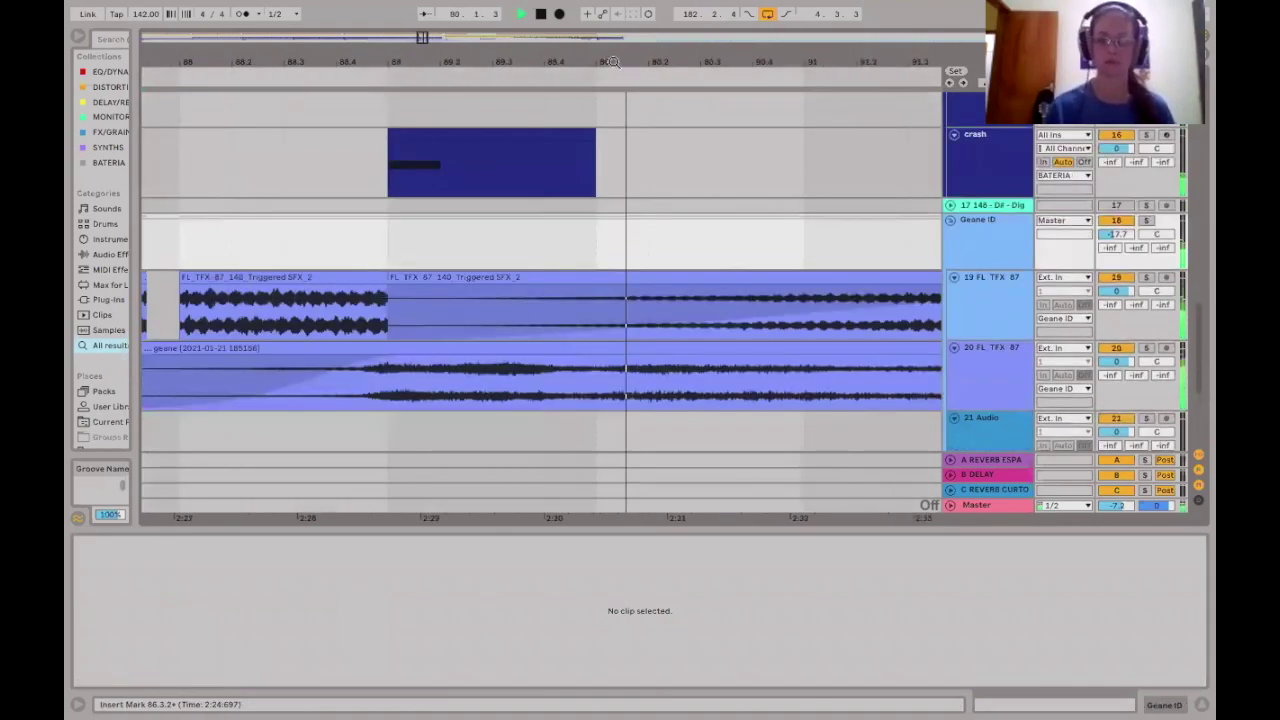
scroll(663, 225, down, 5)
scroll(673, 257, down, 4)
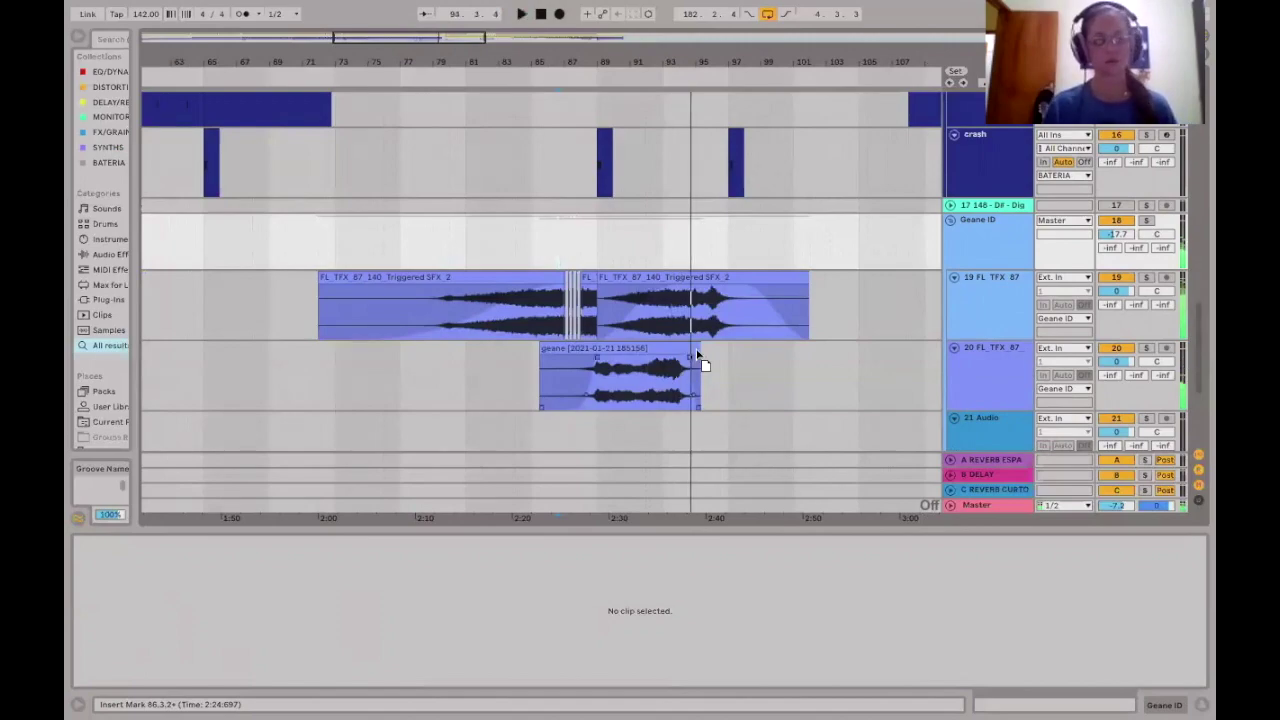
Try moving track 20's clip about two bars later to 87.2.4, stop playback, and undo the move.
drag(728, 358, 578, 358)
key(space)
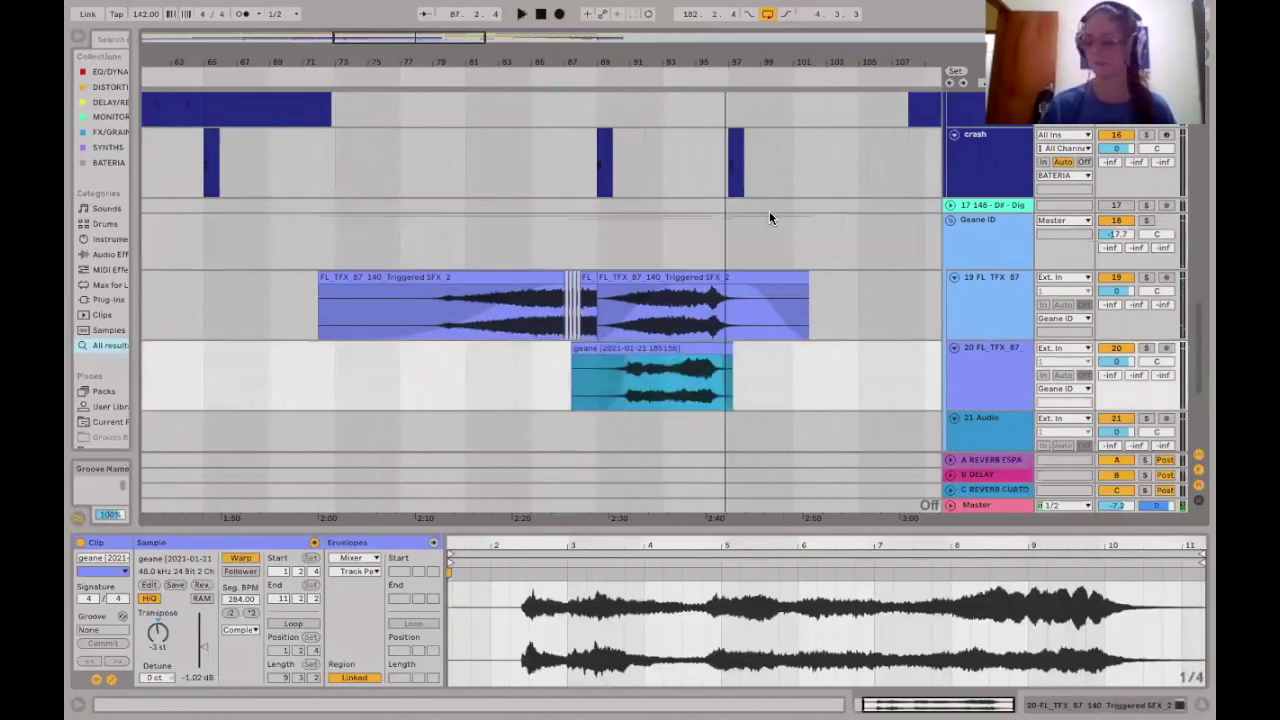
key(z)
key(Left)
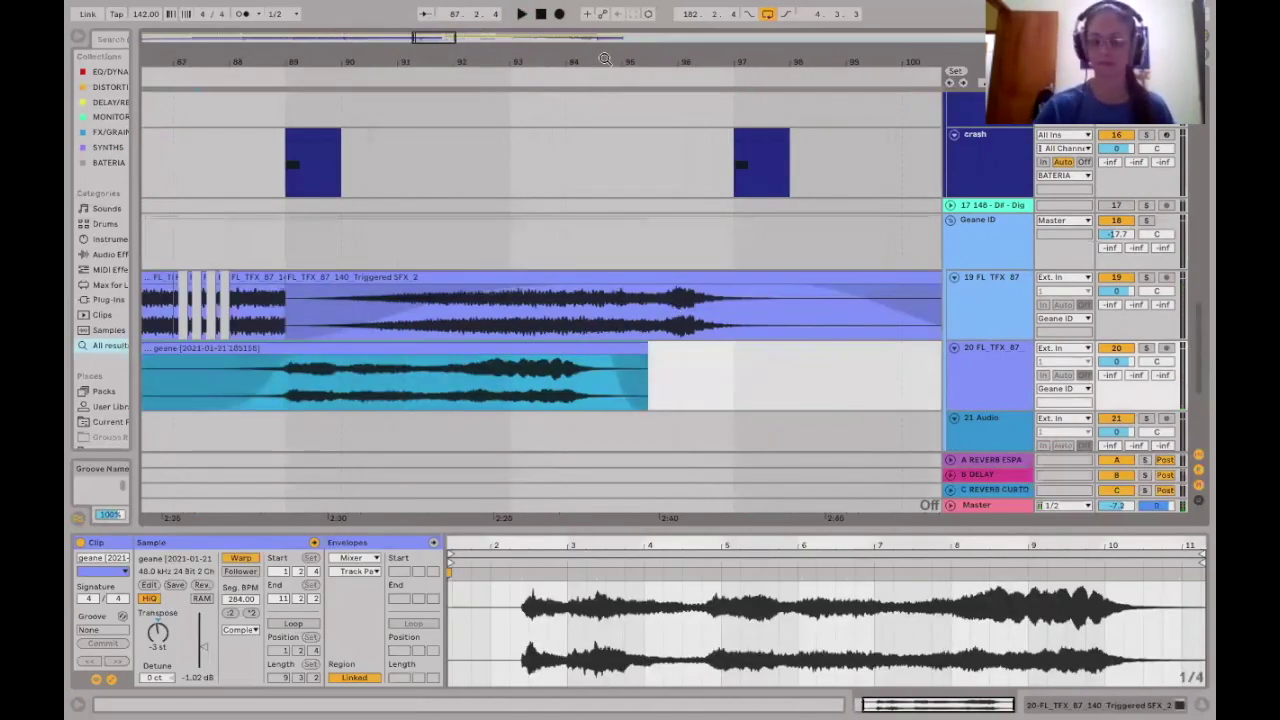
Return track 20's clip to a 142 BPM segment tempo and place a copy of it at 92.3.3 on the same track.
key(x)
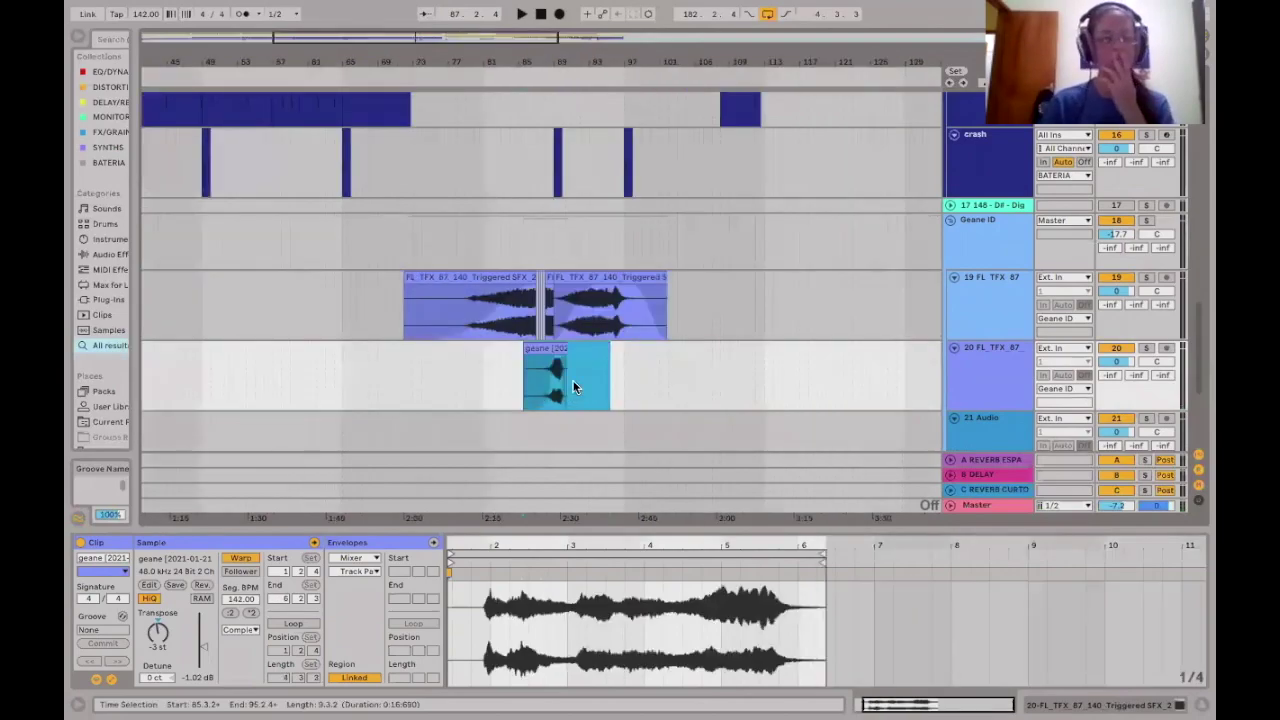
click(541, 350)
click(600, 349)
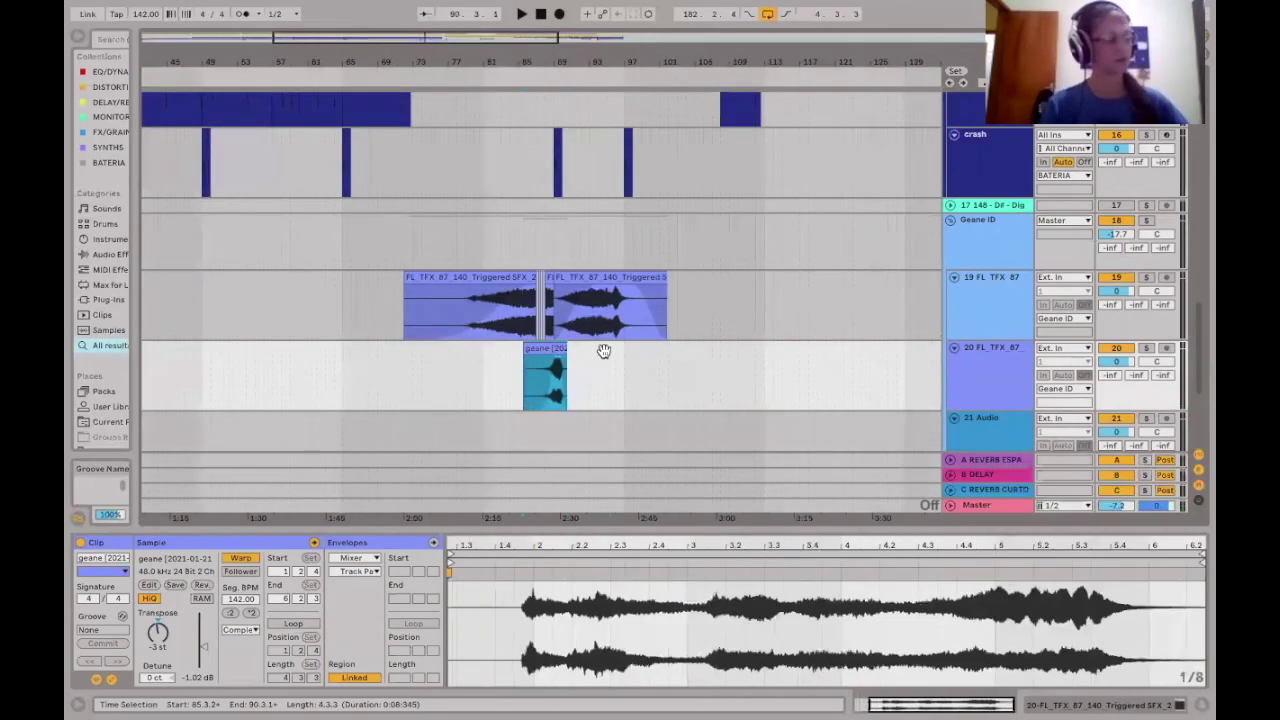
key(ctrl+v)
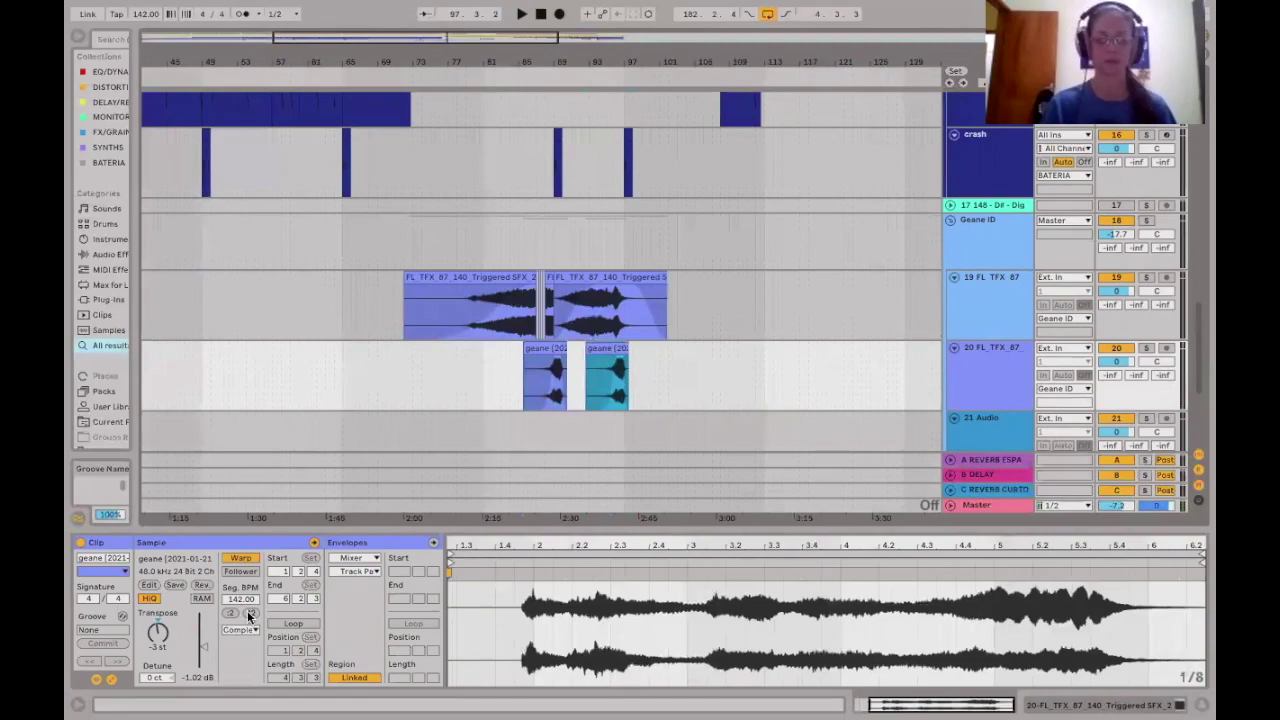
Stretch the copied clip to a segment tempo of 568 BPM and lengthen its fade-in.
key(ctrl+z)
click(593, 350)
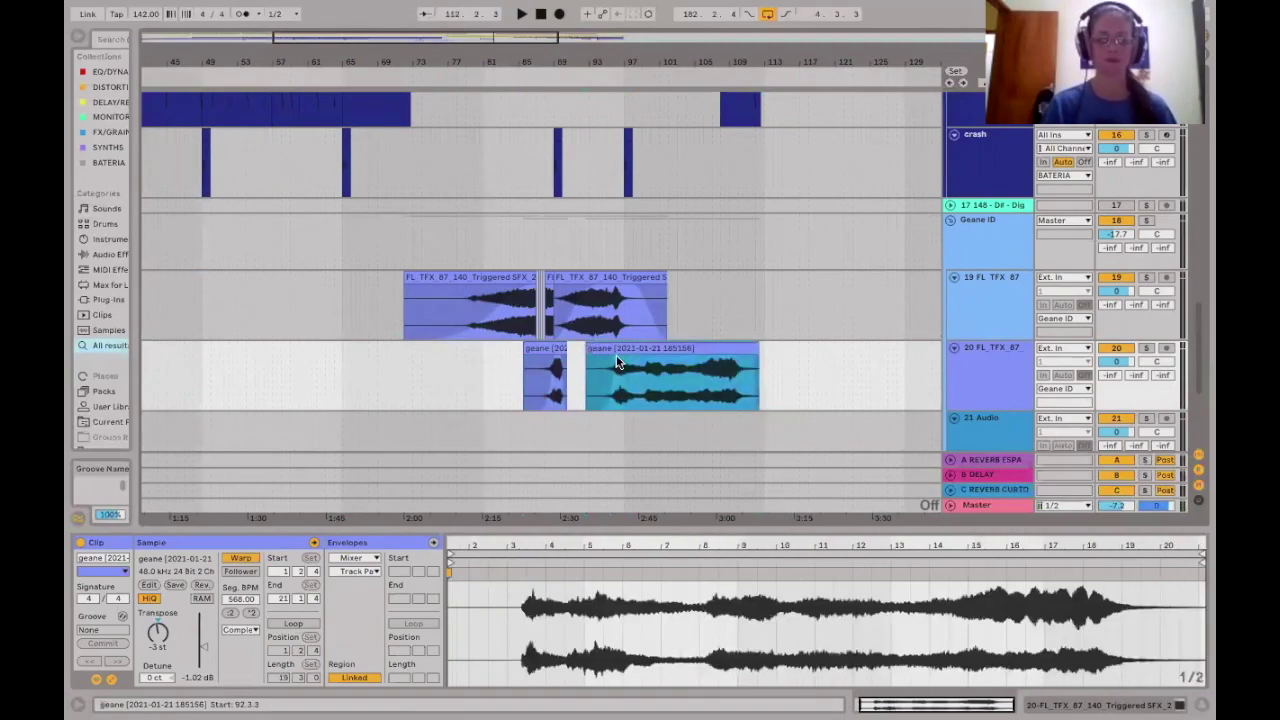
mouse_move(623, 392)
mouse_down()
mouse_move(641, 394)
mouse_move(618, 393)
mouse_up()
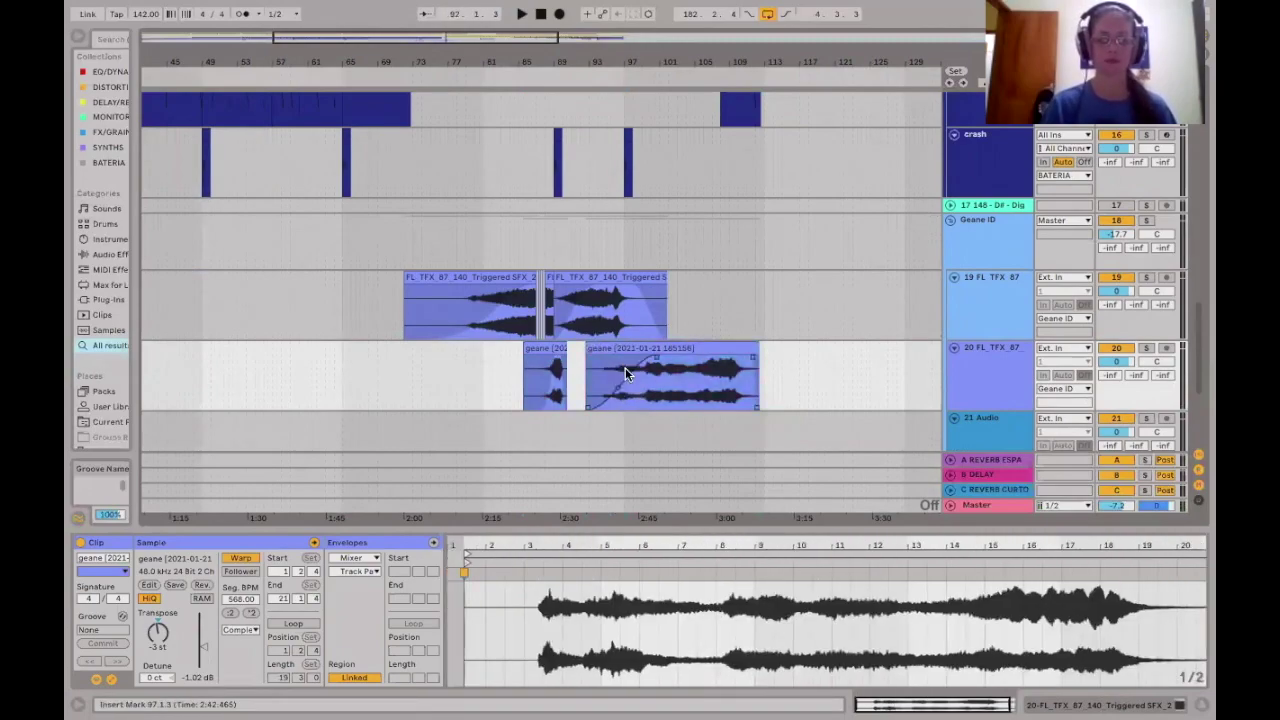
Play from 87.4.4 and move the stretched copy earlier to start at about 90.3.4, close behind the short clip.
click(545, 380)
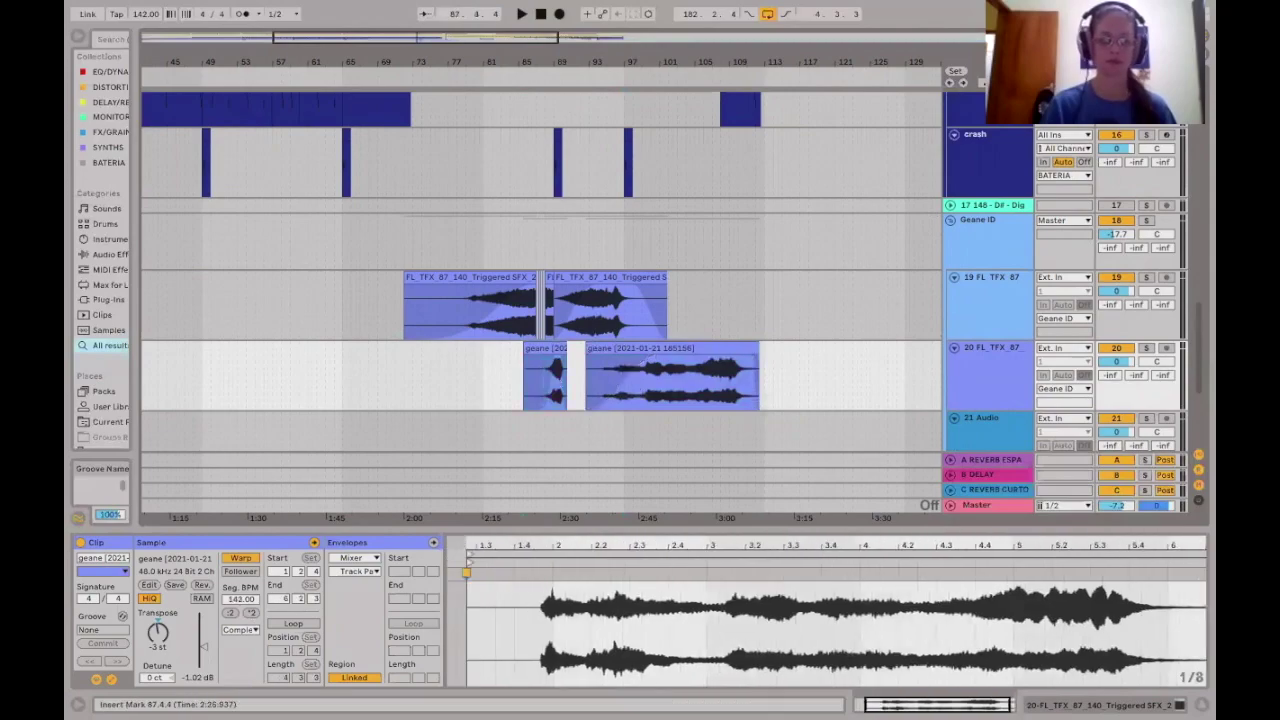
scroll(514, 365, up, 5)
key(space)
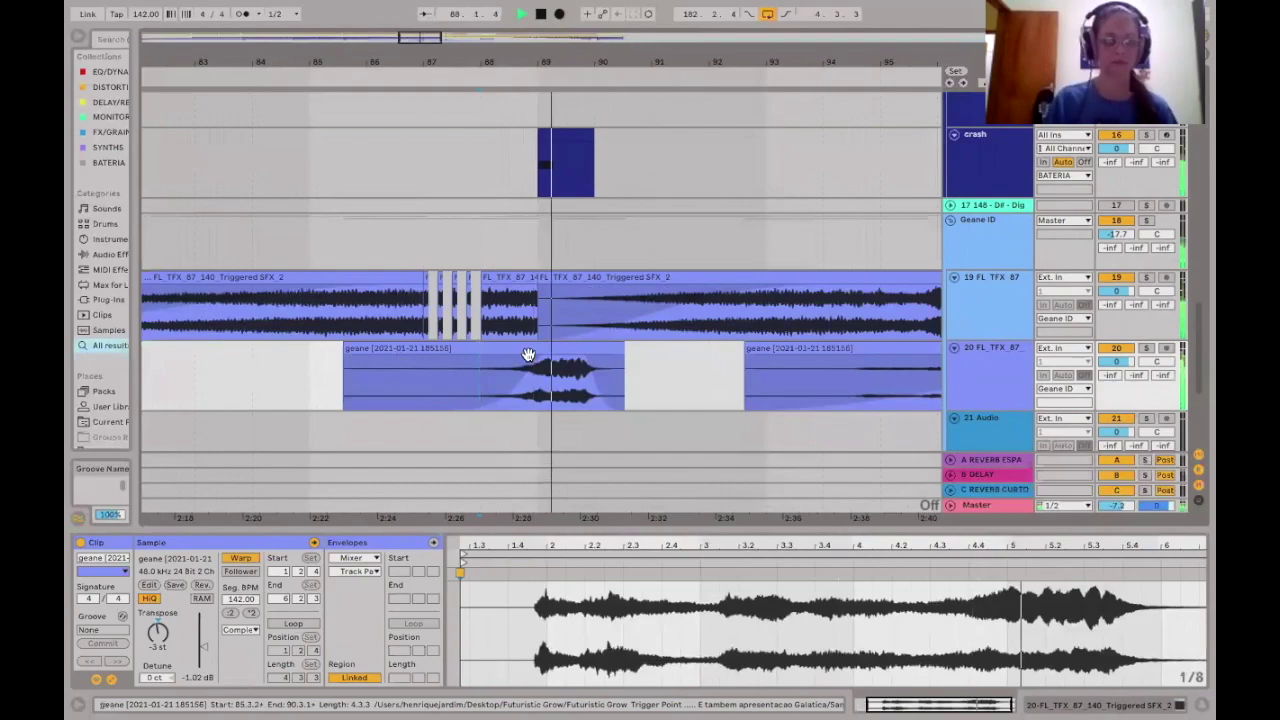
drag(740, 365, 637, 372)
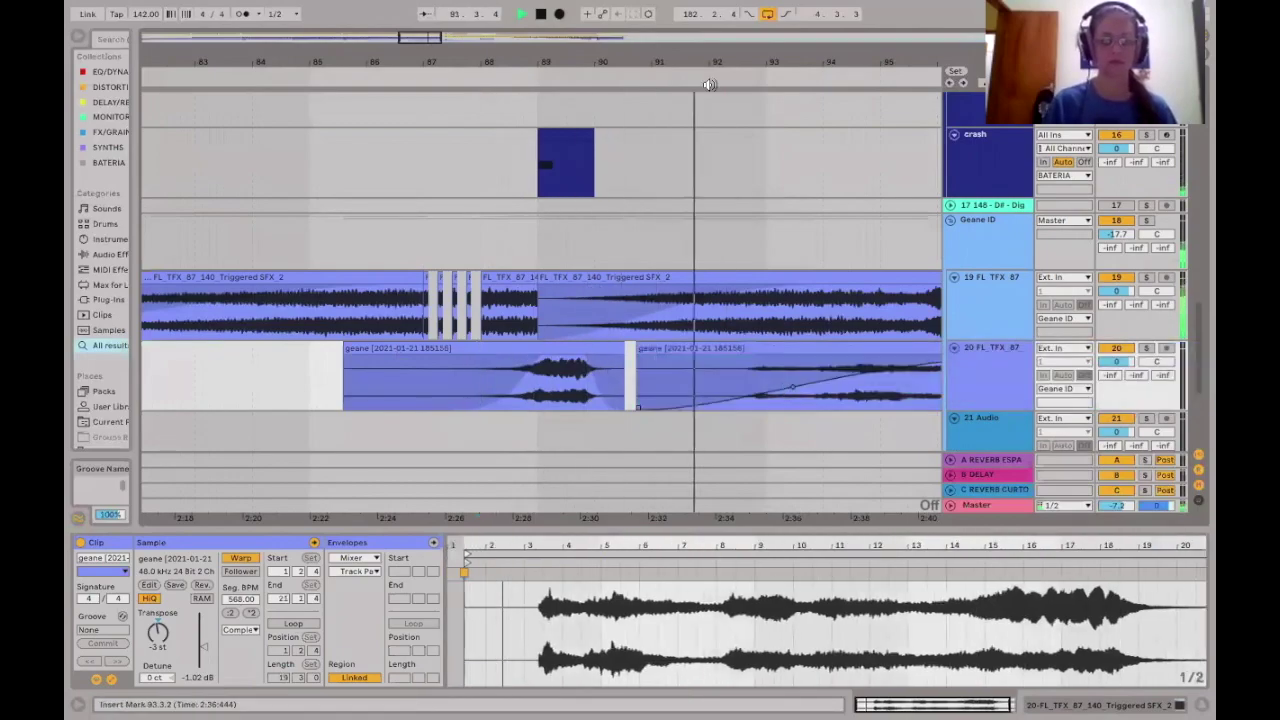
Stop playback and cut away the beginning of the stretched copy up to about bar 101, keeping its final swell.
key(minus)
key(minus)
key(minus)
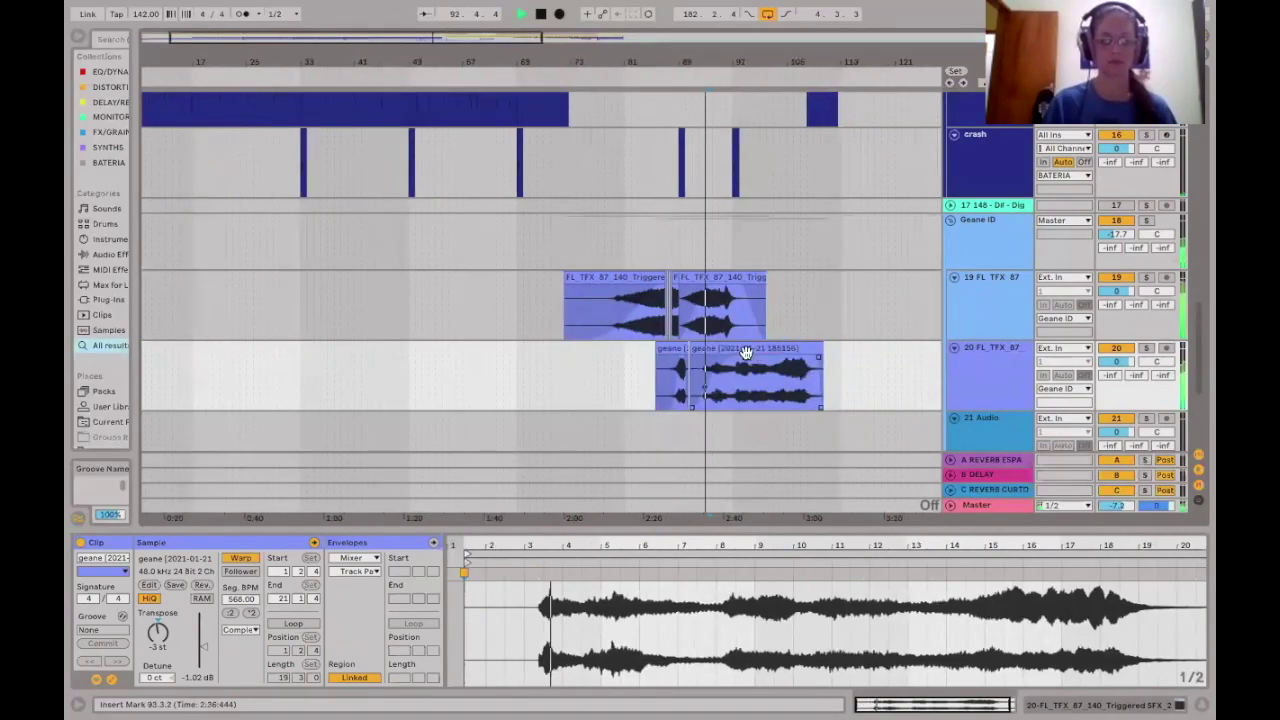
click(745, 350)
key(space)
drag(757, 375, 688, 375)
key(Delete)
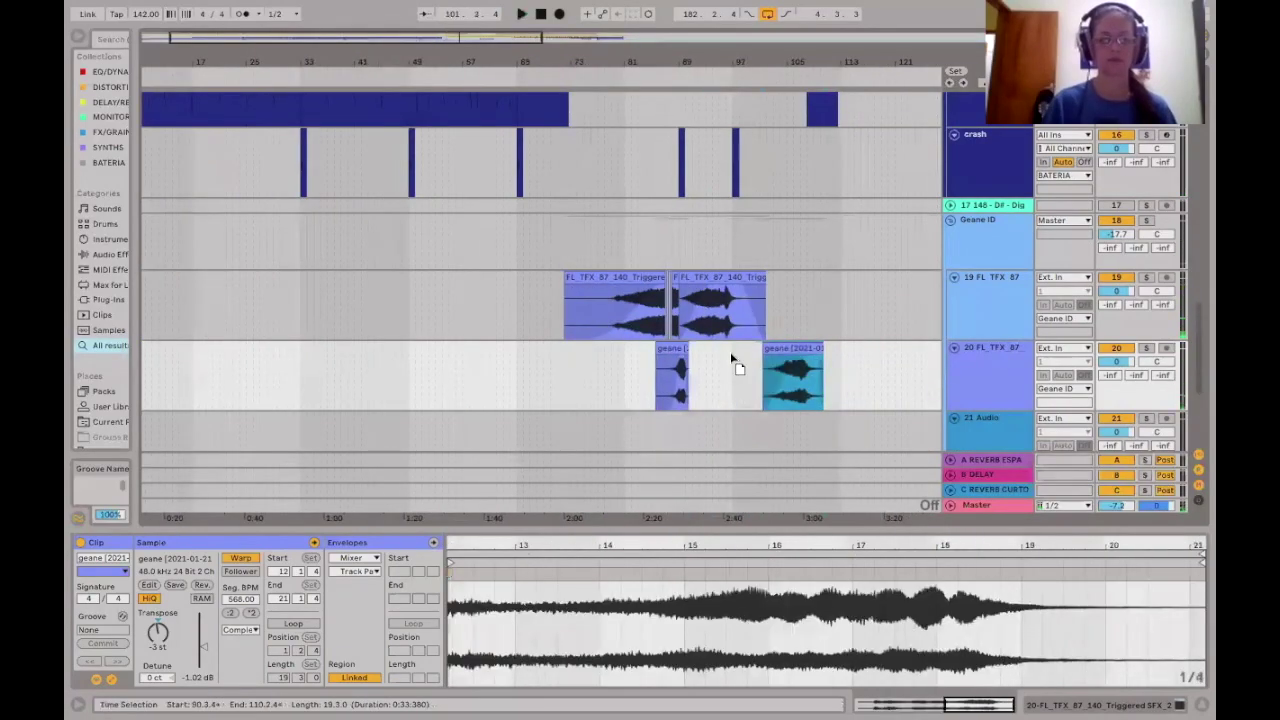
Move the trimmed copy directly behind the short clip at 90.2.2 and trim its start to 91.3.1.
drag(759, 348, 690, 344)
key(plus)
key(plus)
key(plus)
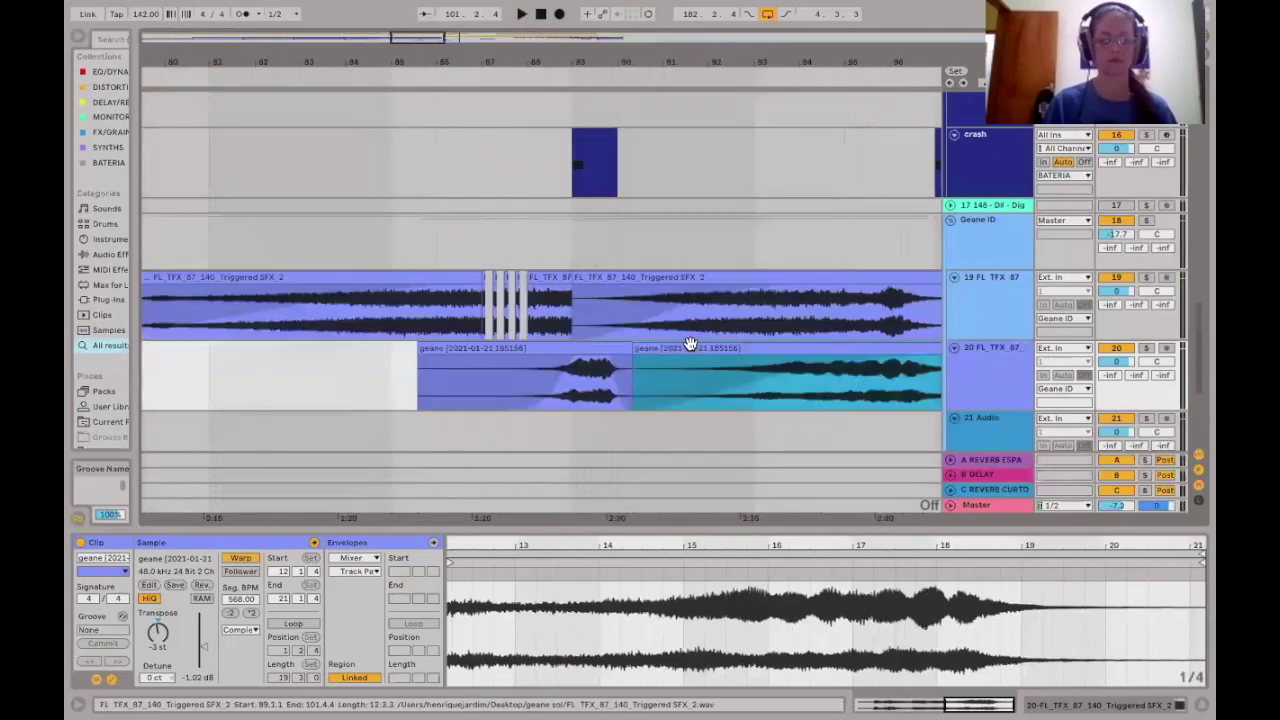
key(ctrl+z)
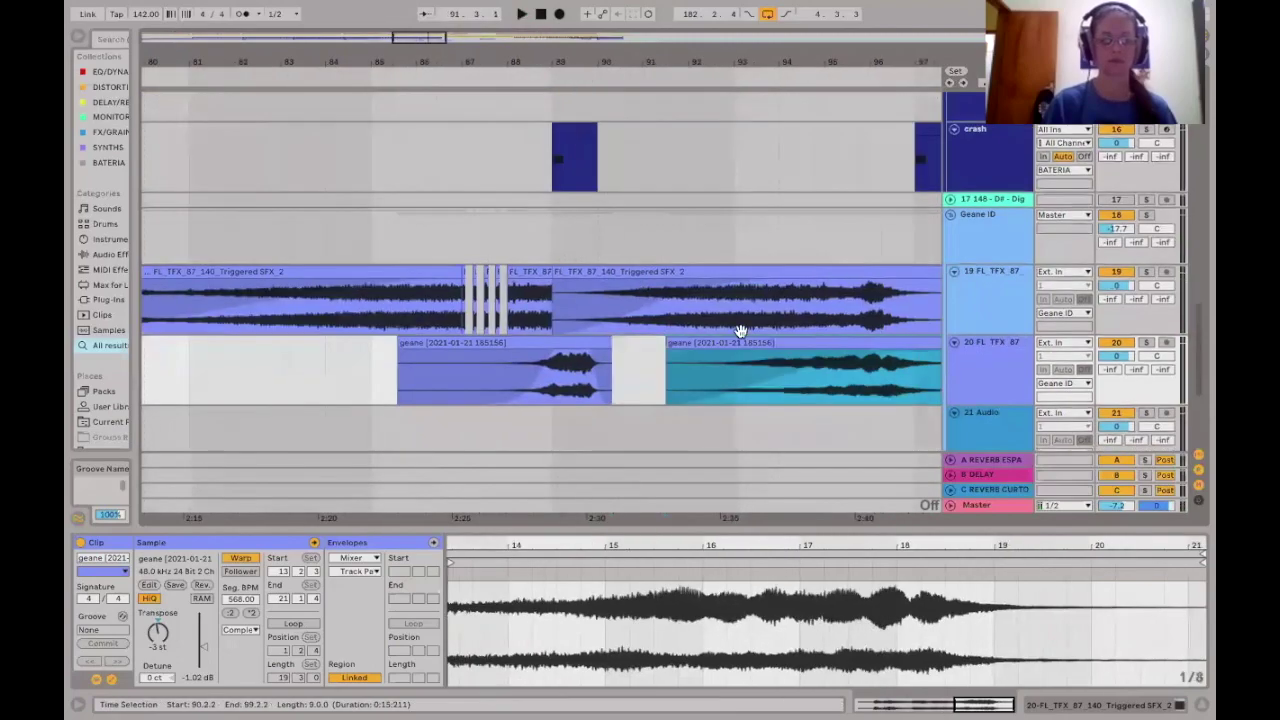
Play the second geane clip on track 20 from 94.4.4, then replay the transition from 88.3.2.
scroll(720, 343, right, 5)
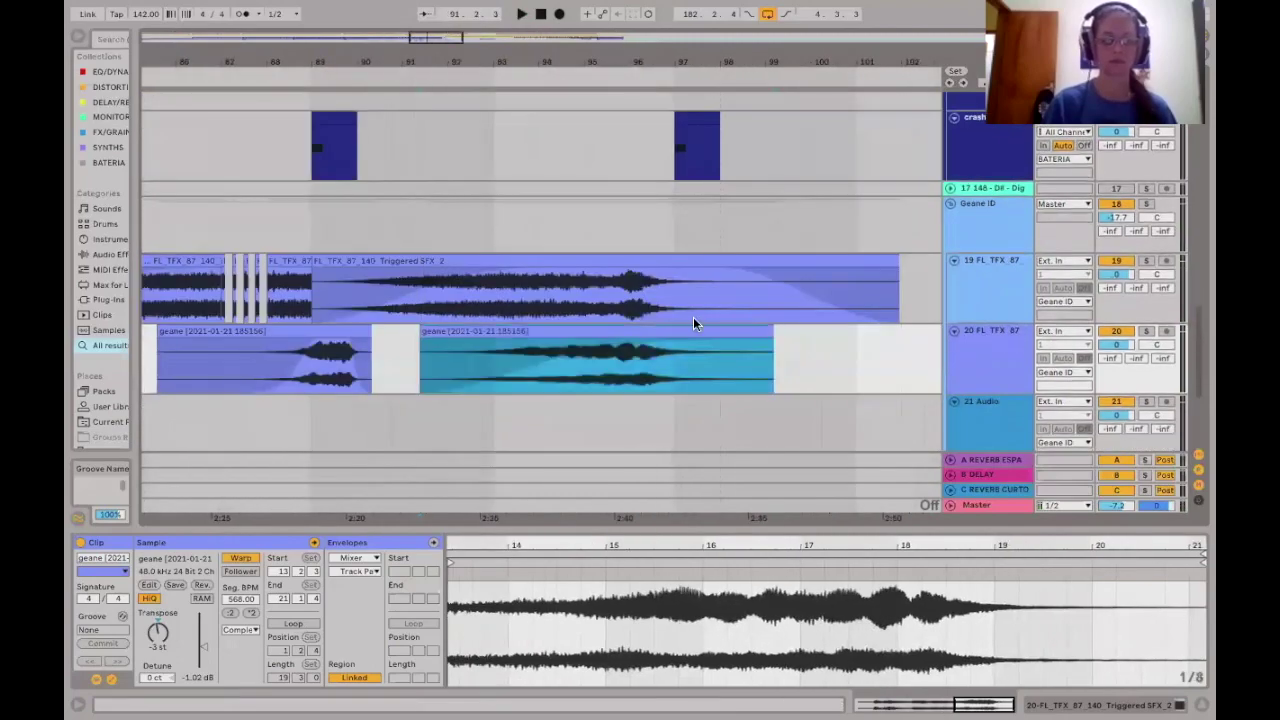
scroll(660, 340, up, 5)
click(428, 352)
key(space)
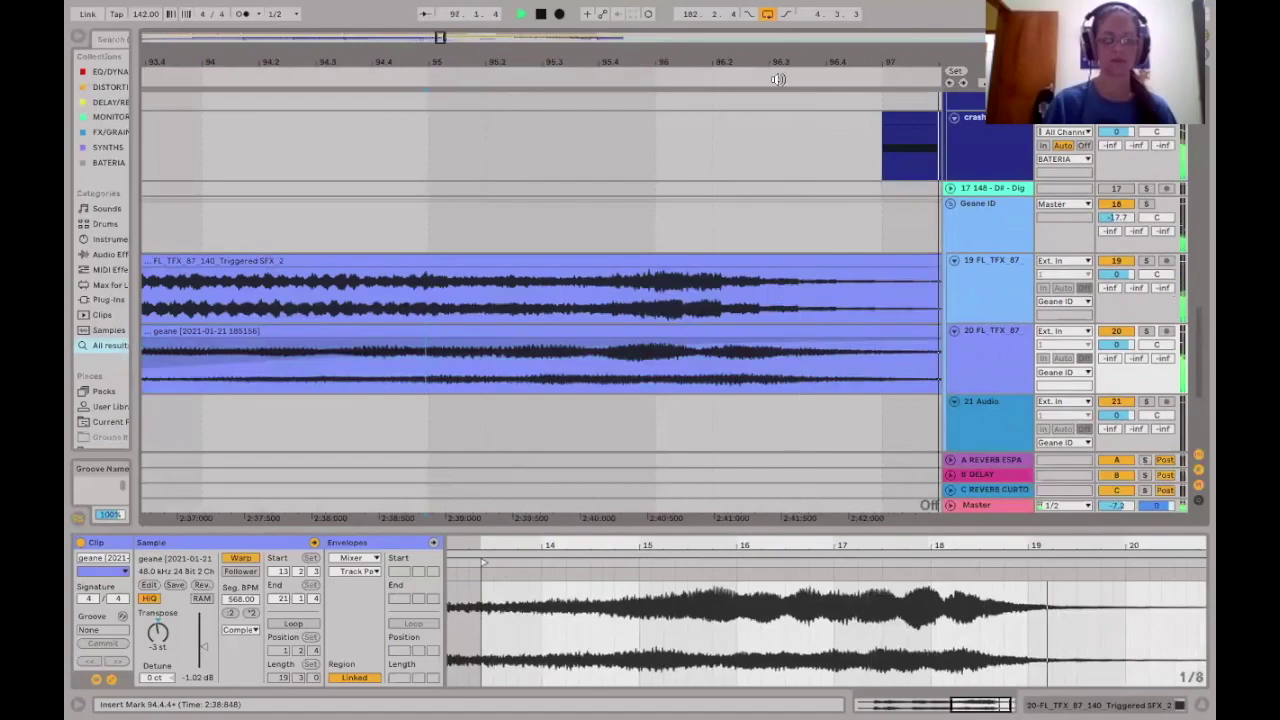
scroll(792, 172, down, 5)
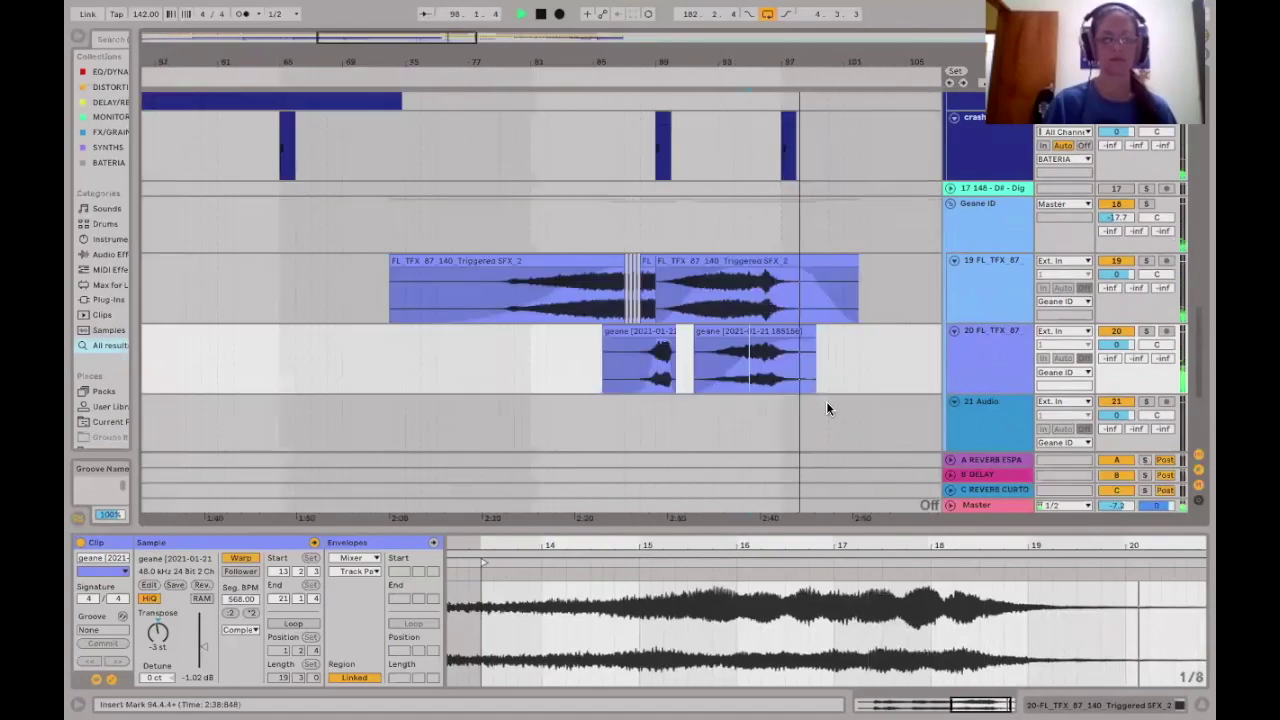
click(650, 398)
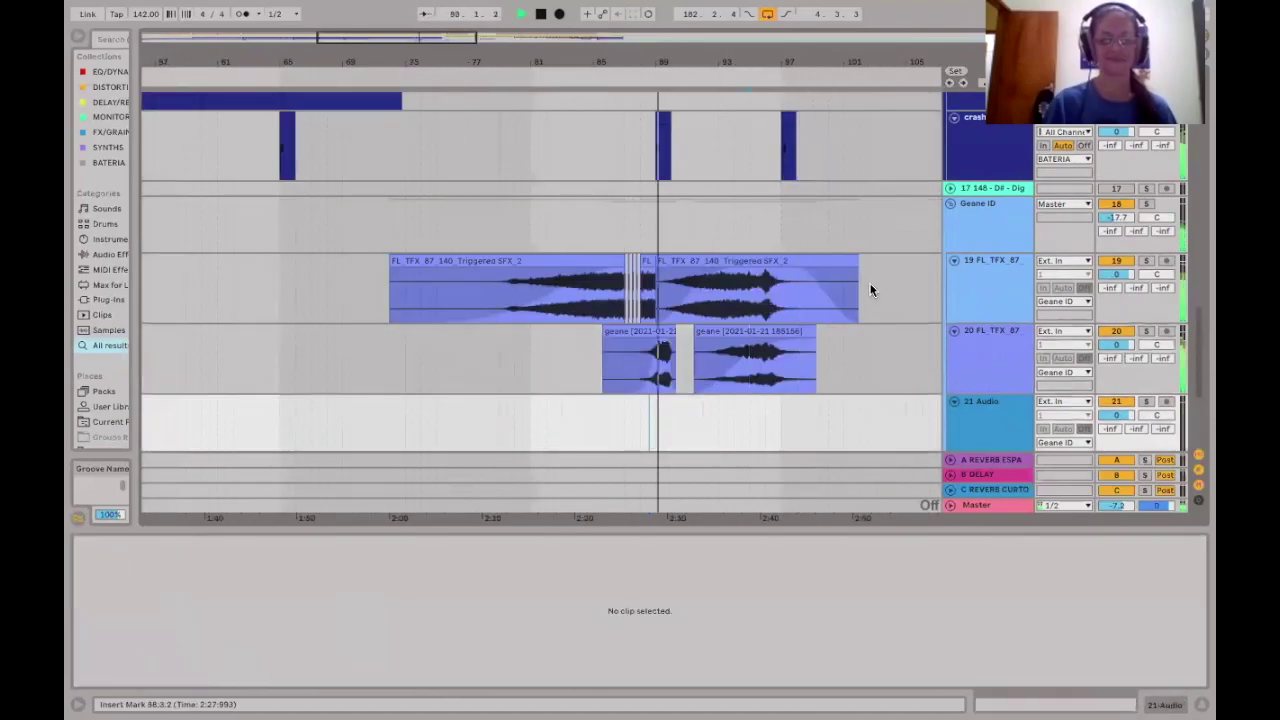
Briefly solo the 8 Sintese bass track, then play the full mix from 92.4.4 through bar 97 and stop.
scroll(837, 231, up, 10)
scroll(846, 194, down, 3)
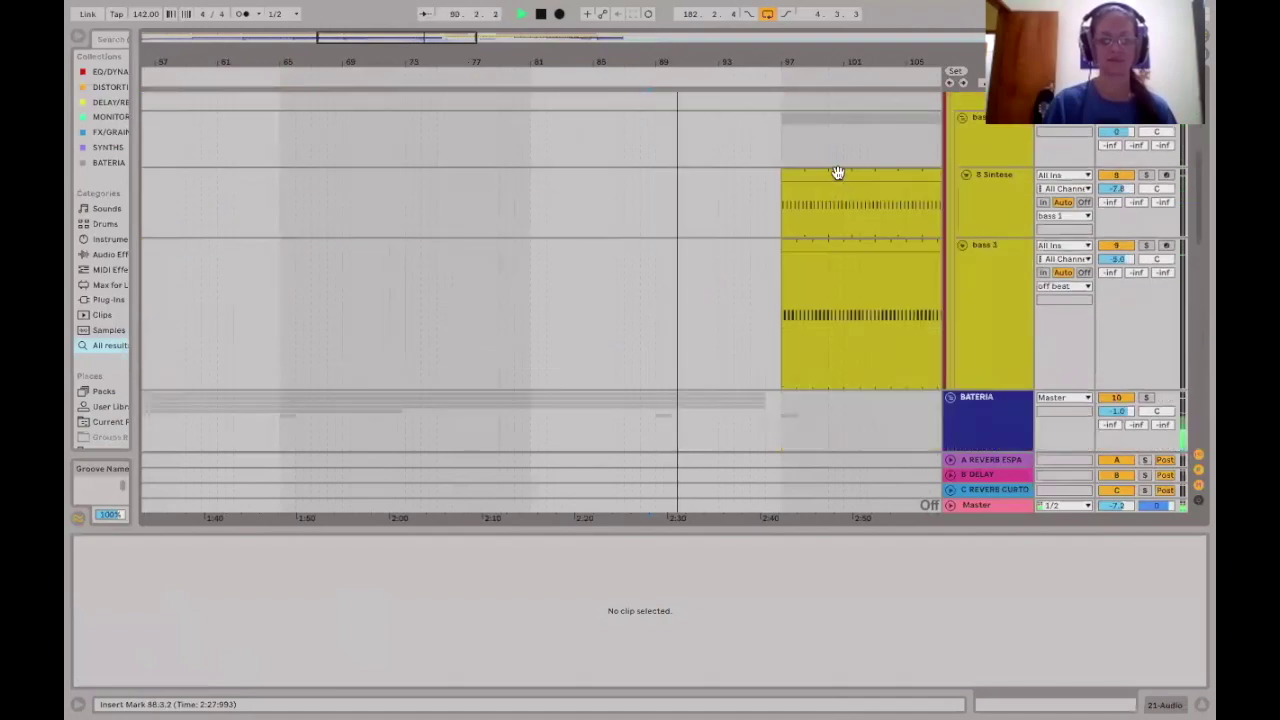
click(1145, 177)
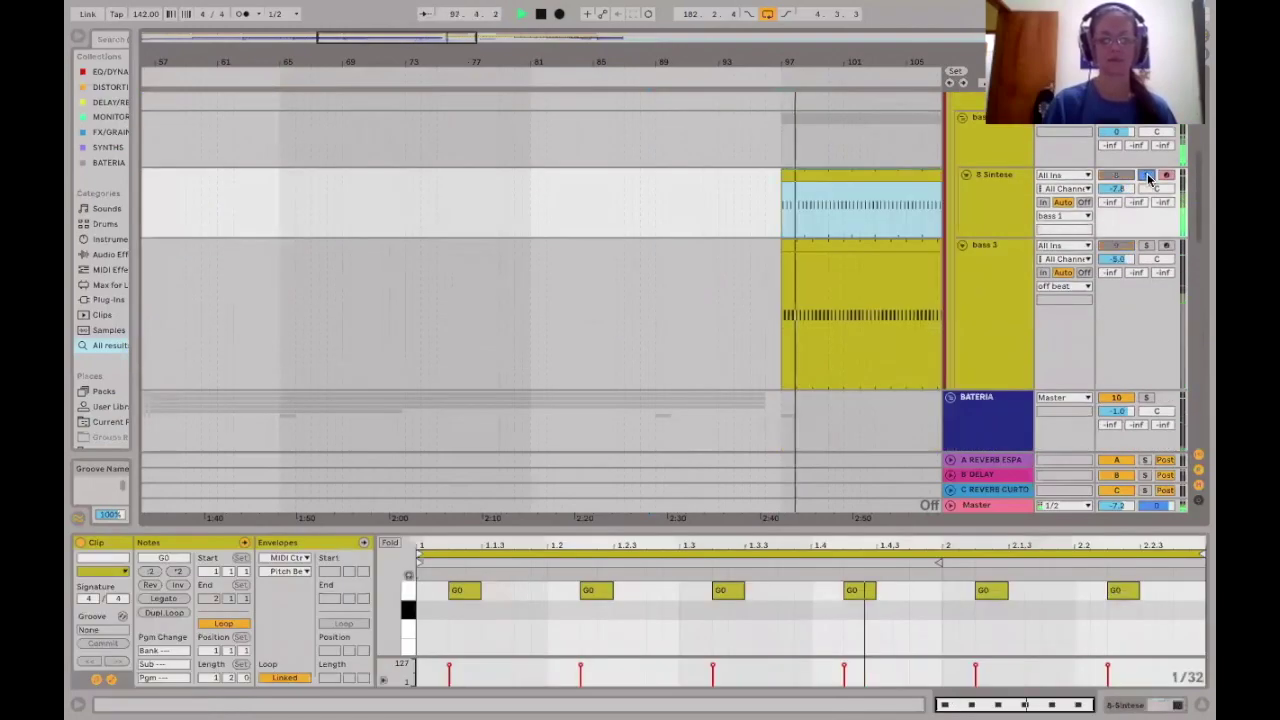
click(729, 298)
scroll(733, 292, down, 5)
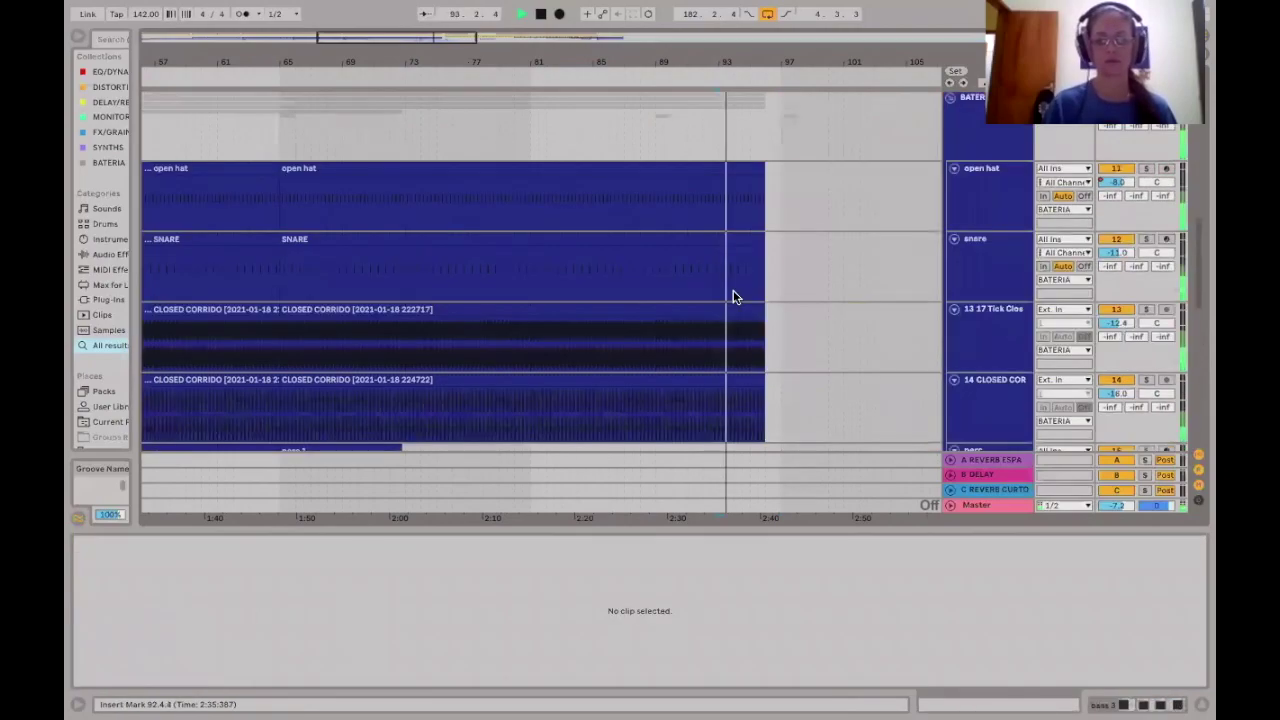
scroll(733, 290, up, 3)
scroll(749, 284, down, 3)
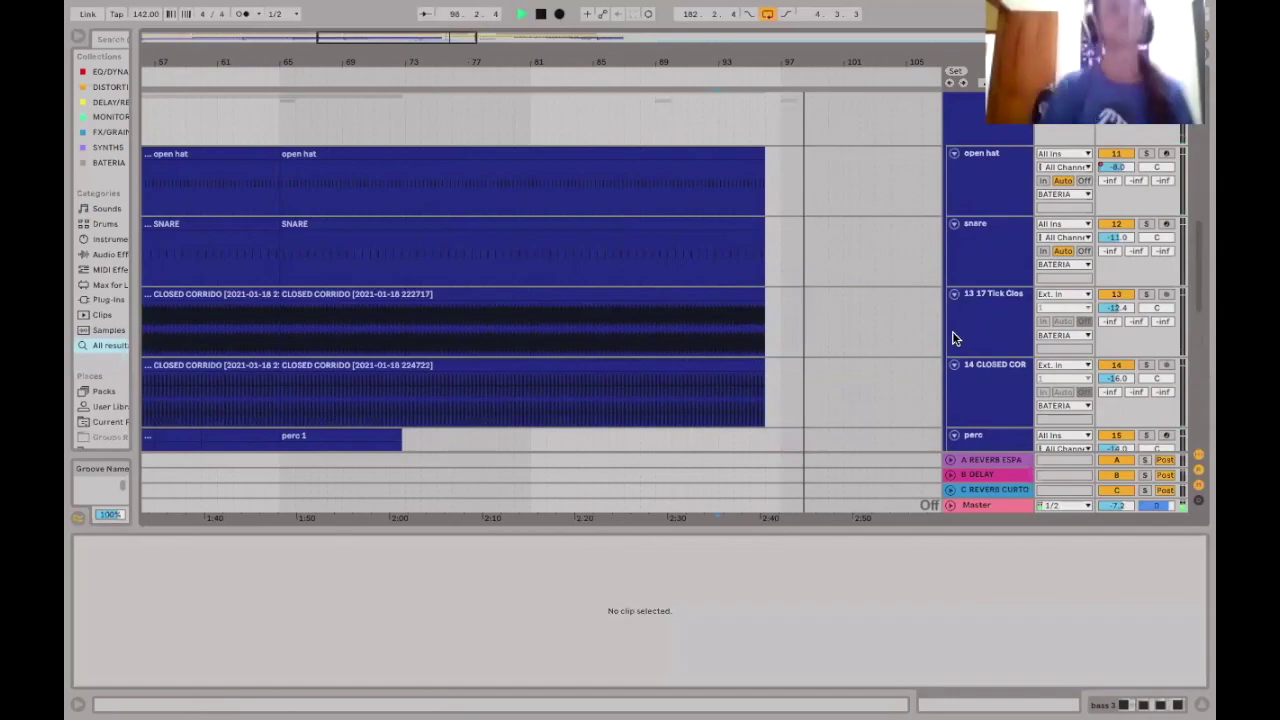
scroll(904, 317, down, 5)
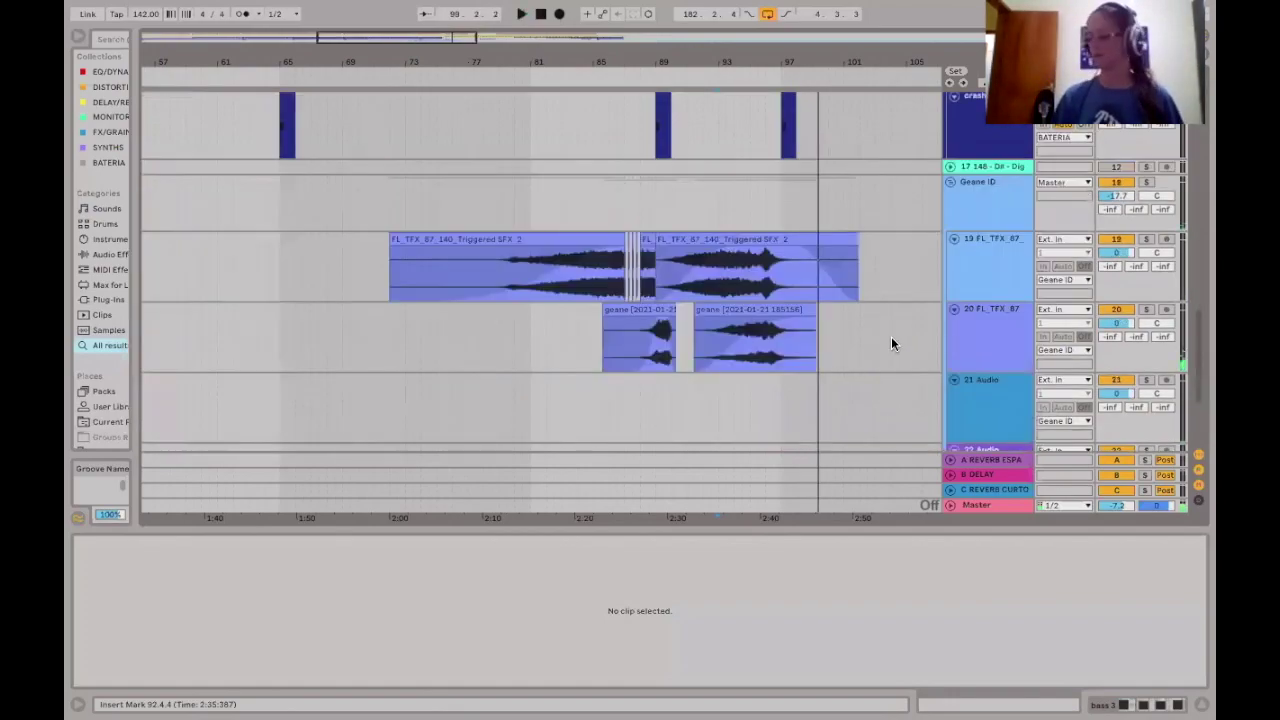
Give the second geane clip on track 20 a long fade-out starting just before bar 97.
scroll(797, 194, up, 2)
drag(790, 95, 814, 300)
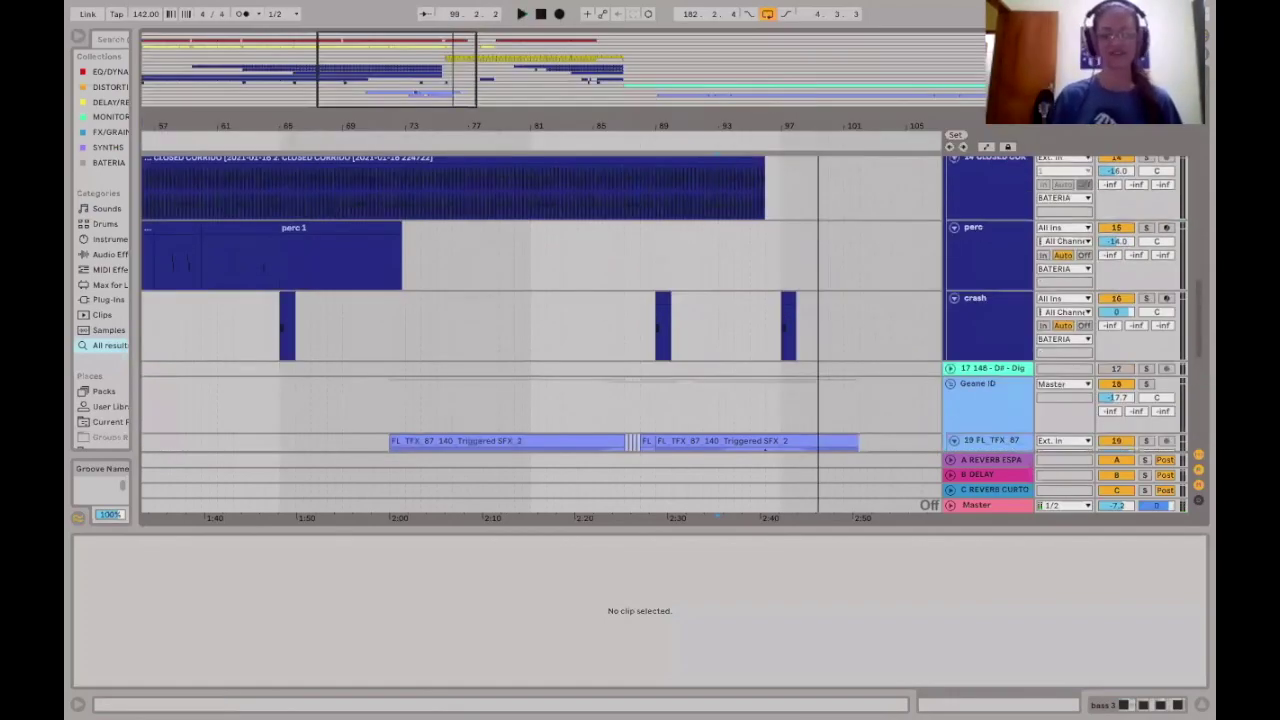
scroll(815, 299, down, 5)
scroll(837, 250, up, 2)
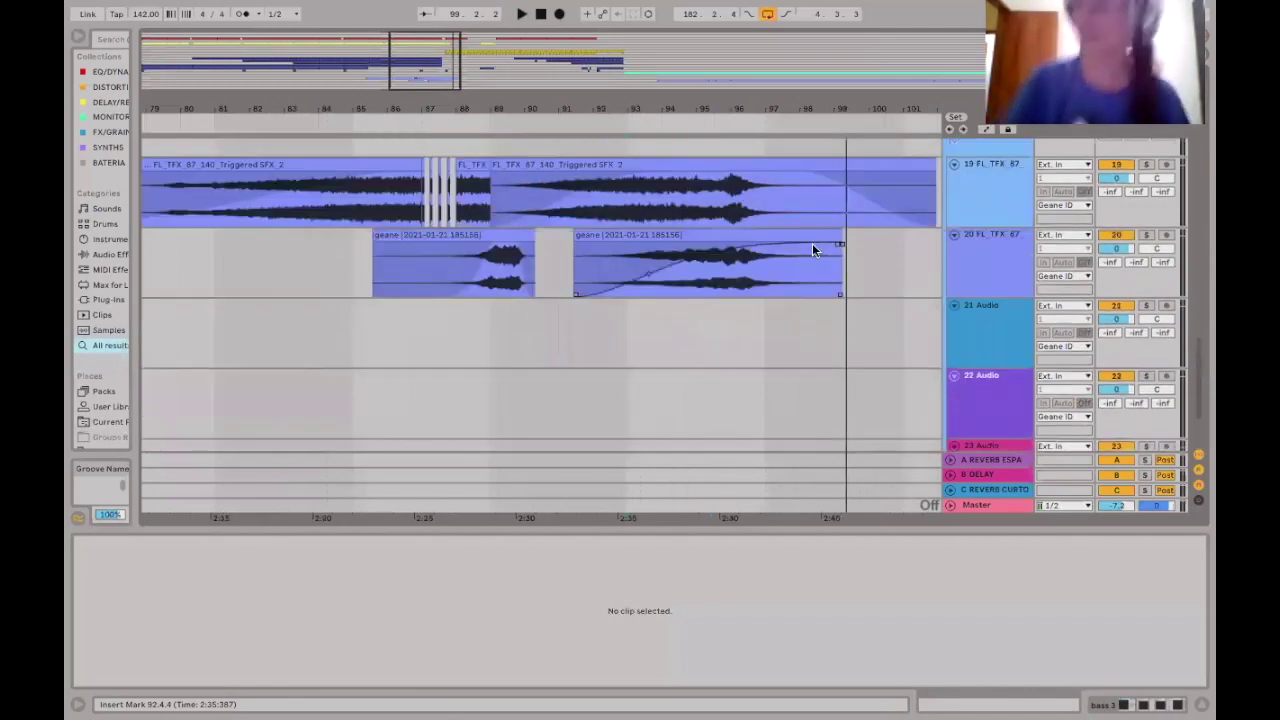
click(776, 241)
drag(756, 243, 765, 243)
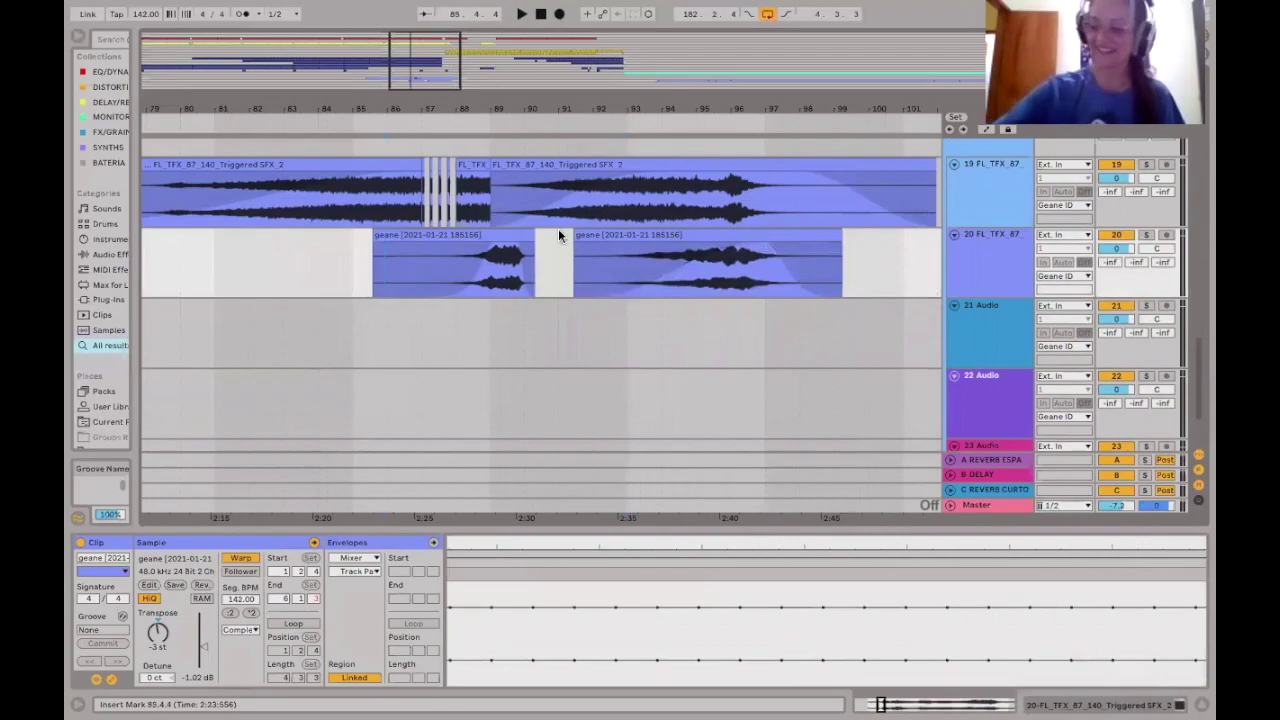
Audition the short geane clip from 84.4.3 and again from 87.3.4, stopping once it ends.
click(357, 265)
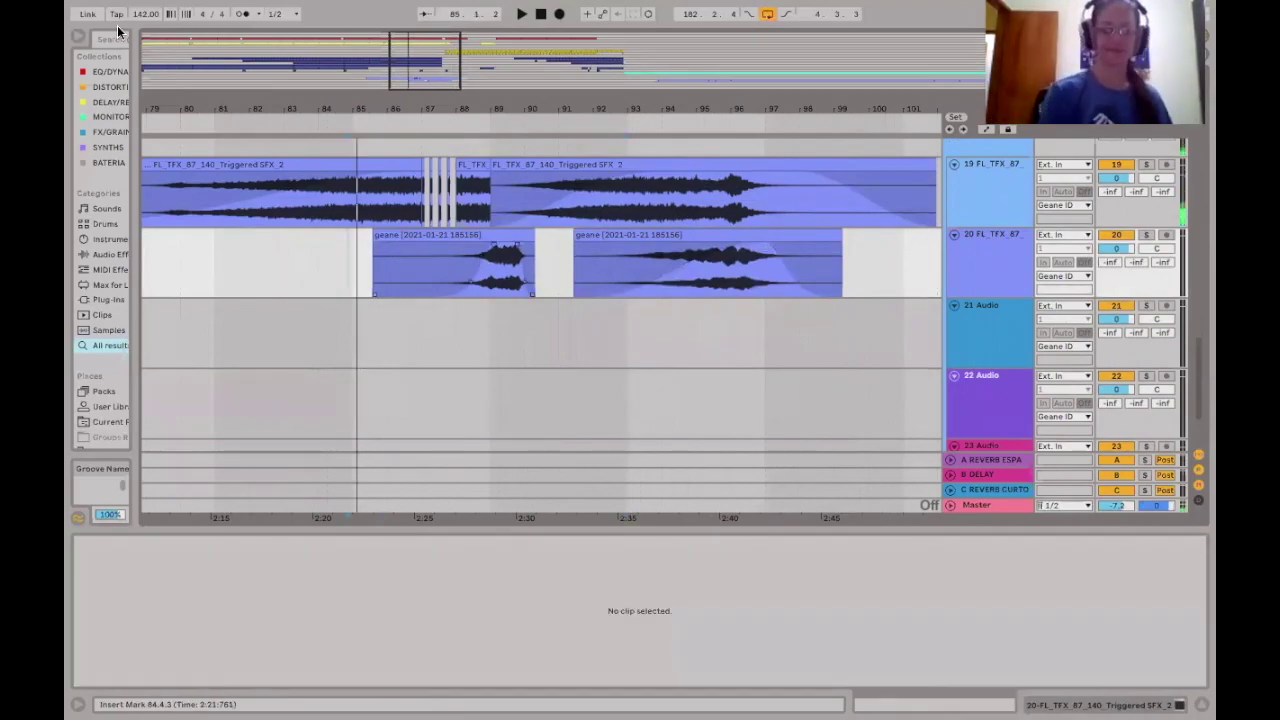
click(503, 282)
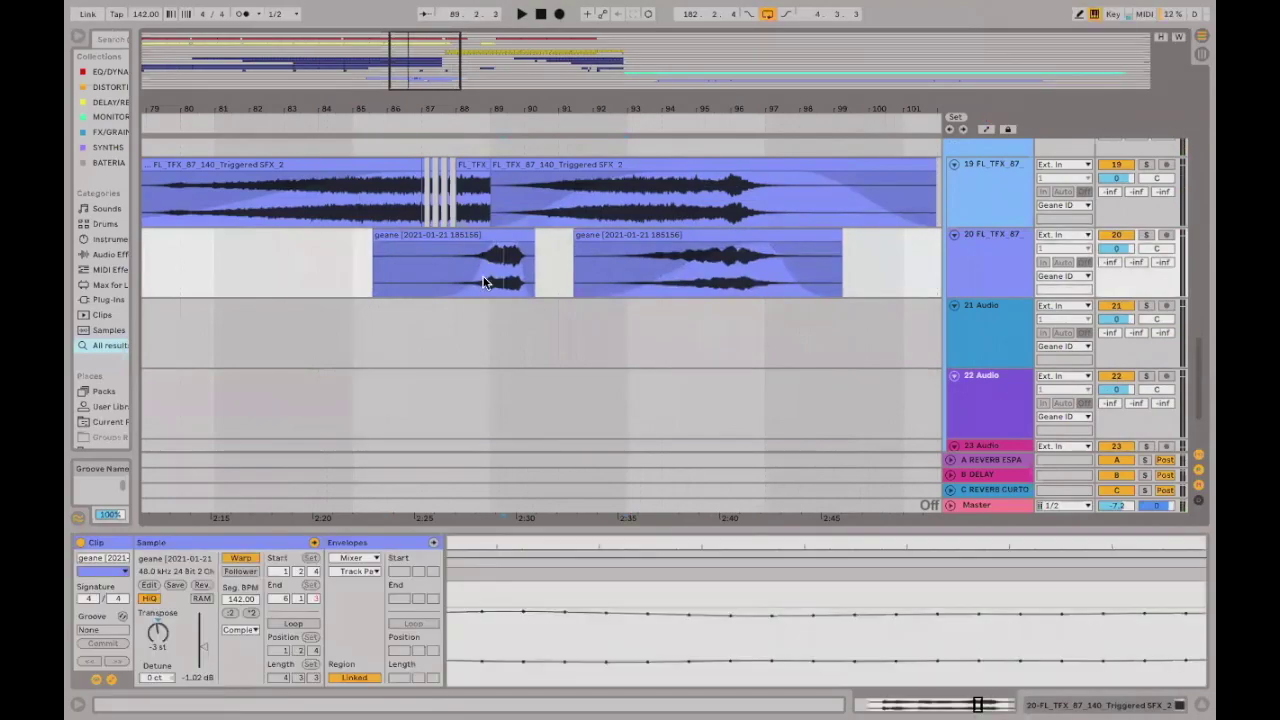
click(450, 329)
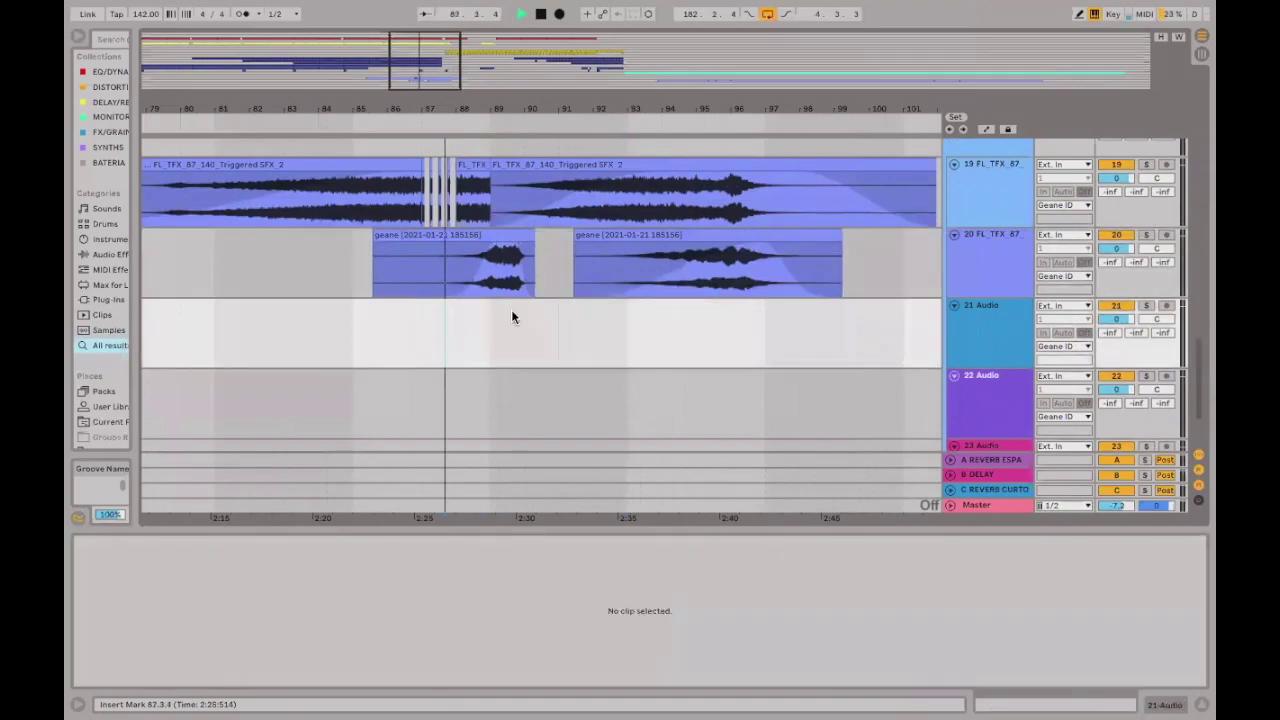
key(space)
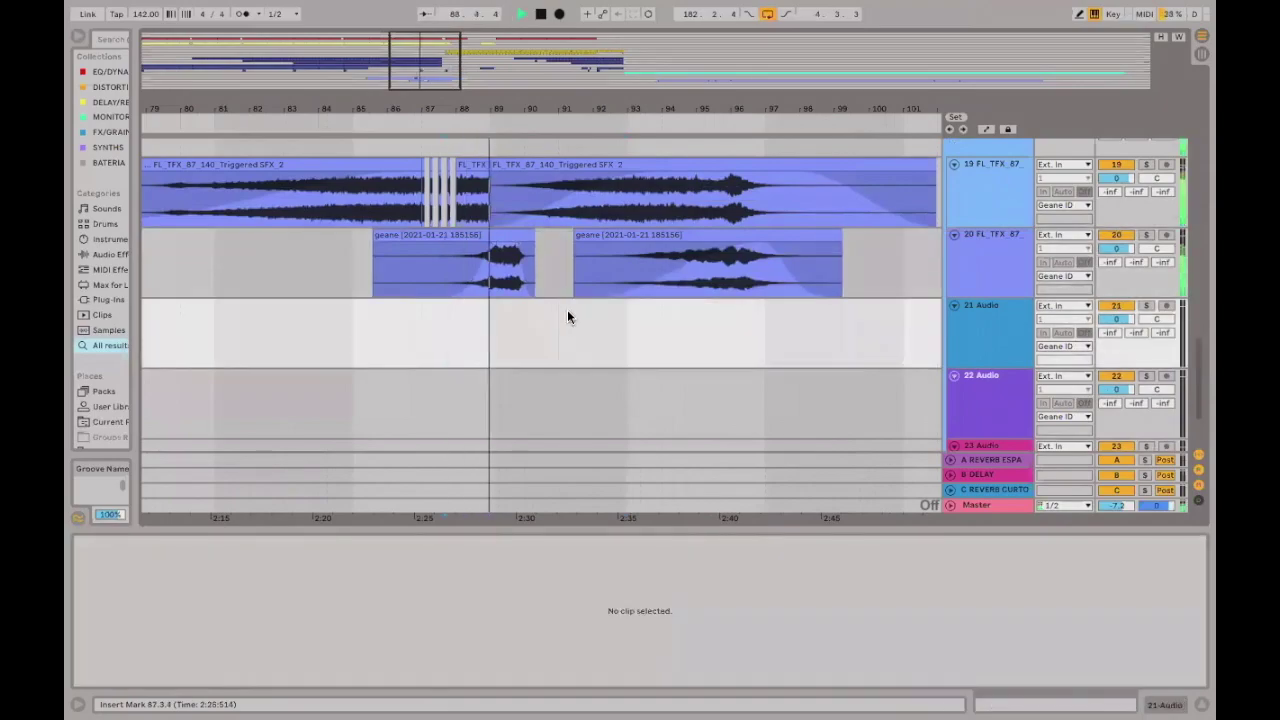
key(space)
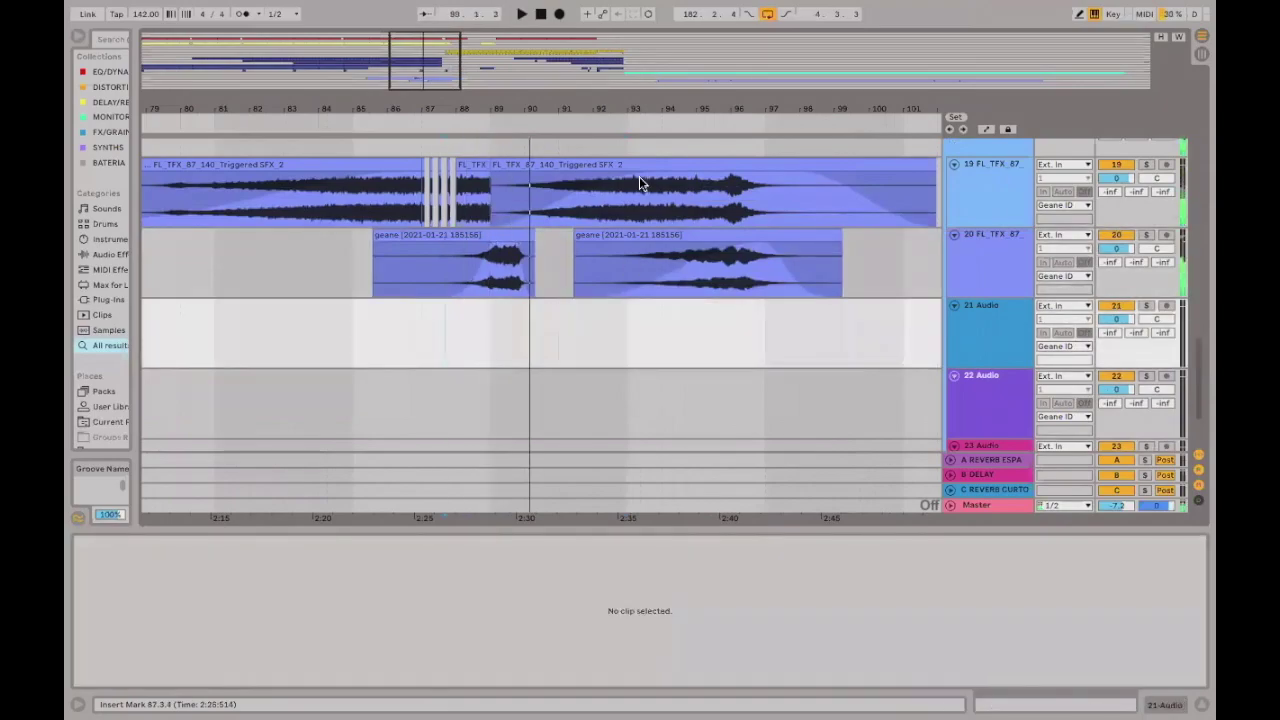
Make the fade-in of the track 19 clip at bar 89 rise sooner and play from 87.3.2.
click(566, 180)
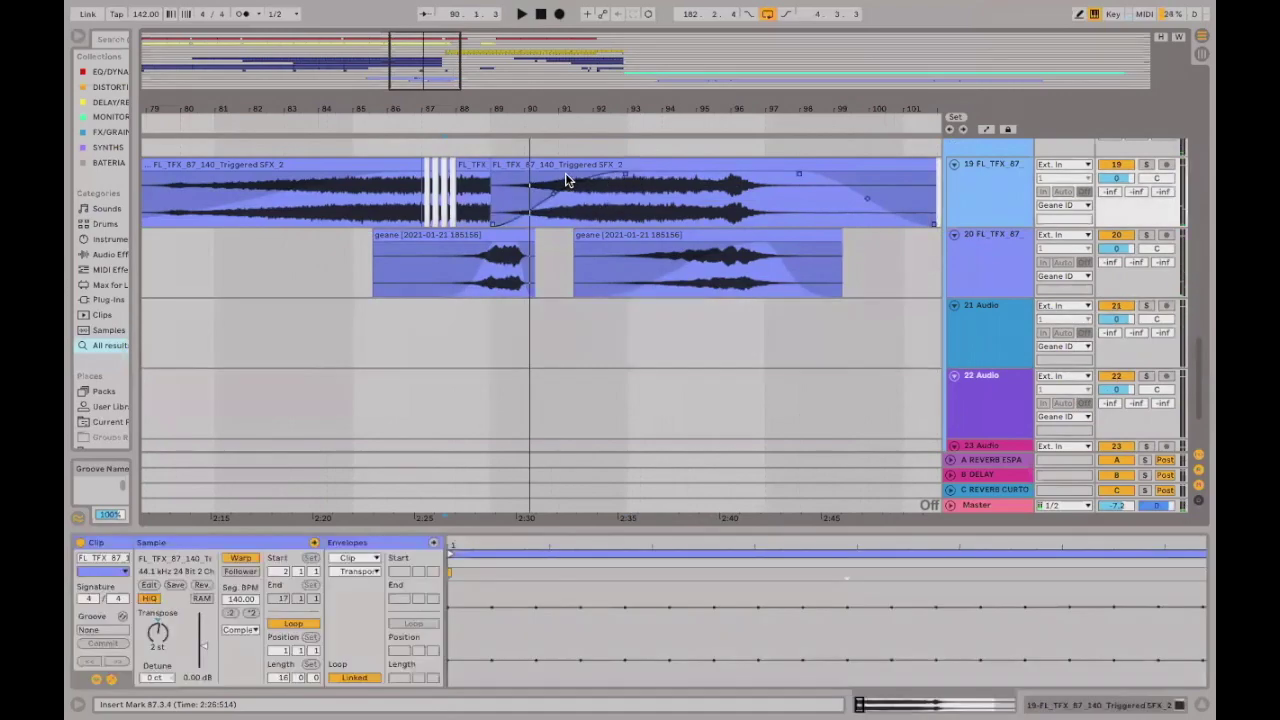
click(448, 320)
key(space)
click(526, 276)
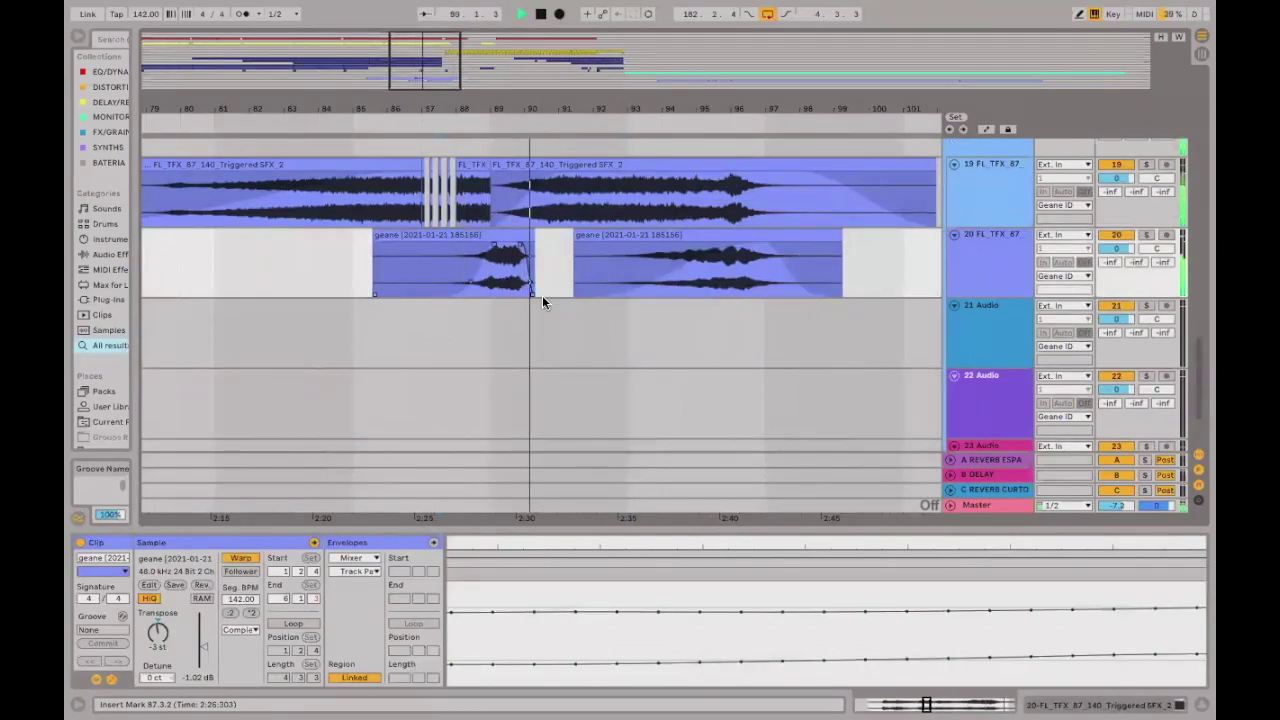
key(space)
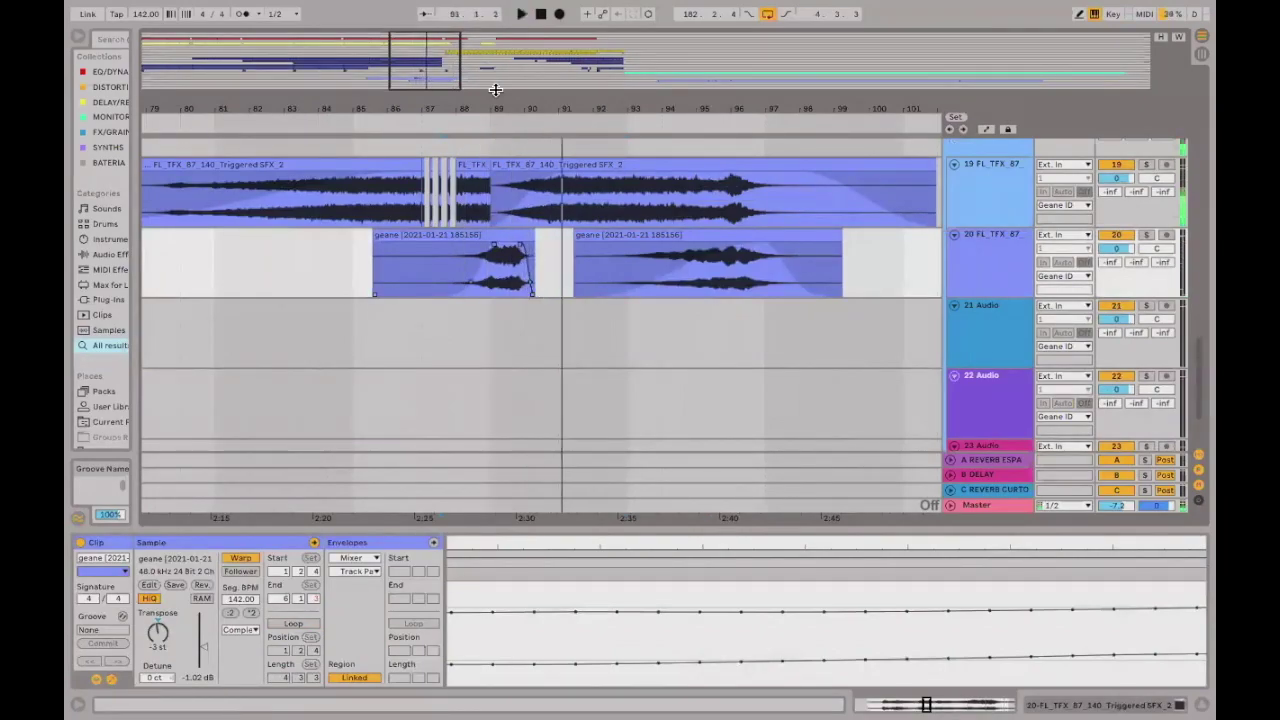
Replay the transition from 87.3.1 and stop at about bar 91.
click(436, 326)
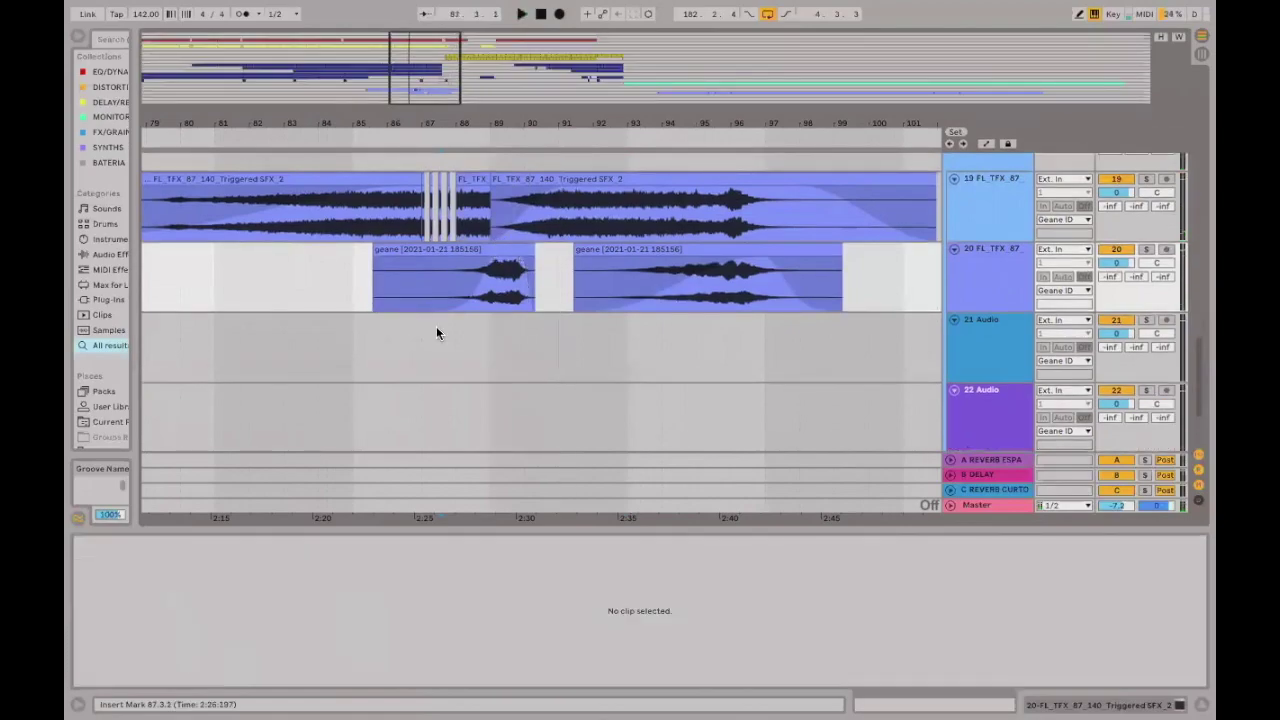
key(space)
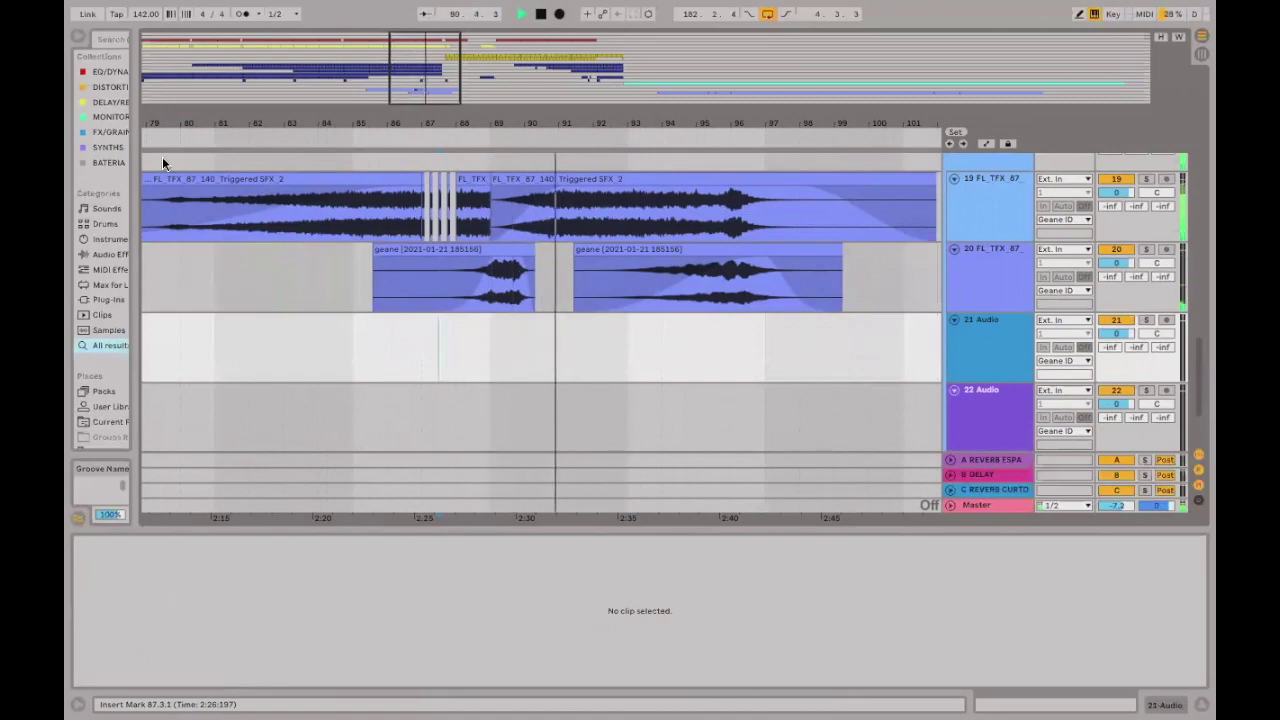
key(space)
Search the browser for "psymmet", load psymmetrixDelay onto track 20 and hide its plug-in window.
drag(135, 150, 312, 40)
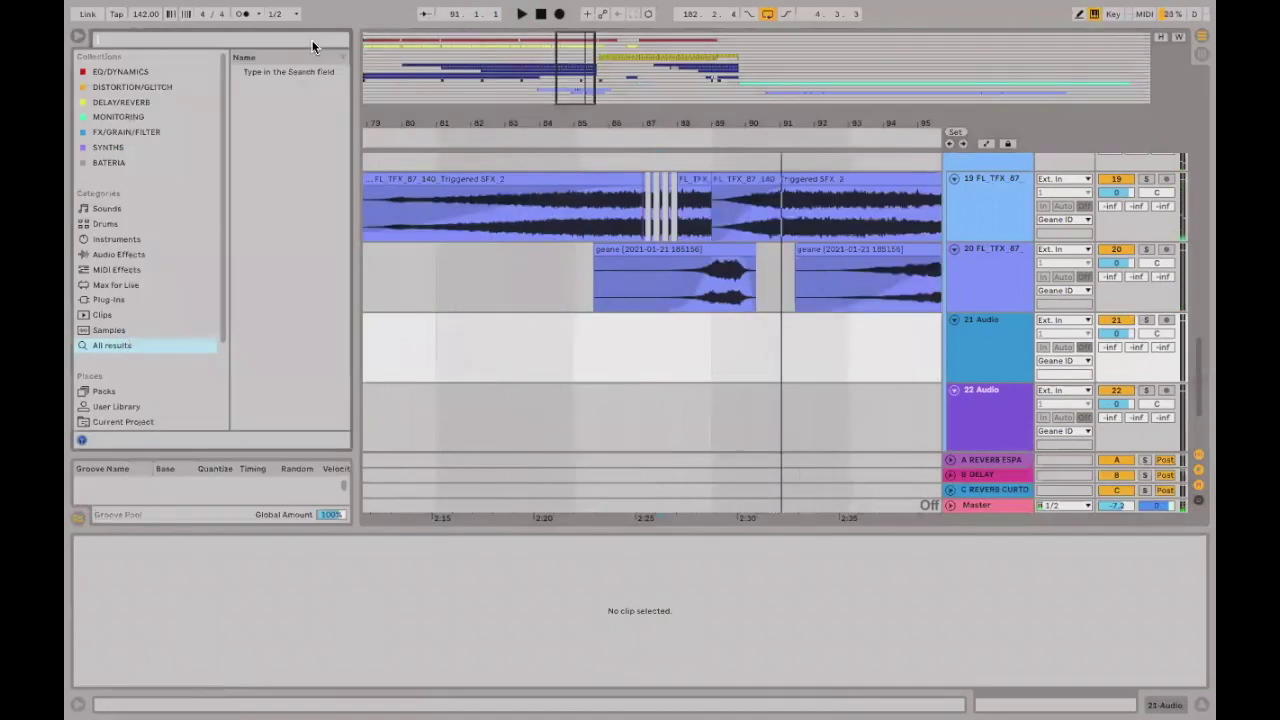
click(312, 40)
text(psymmet)
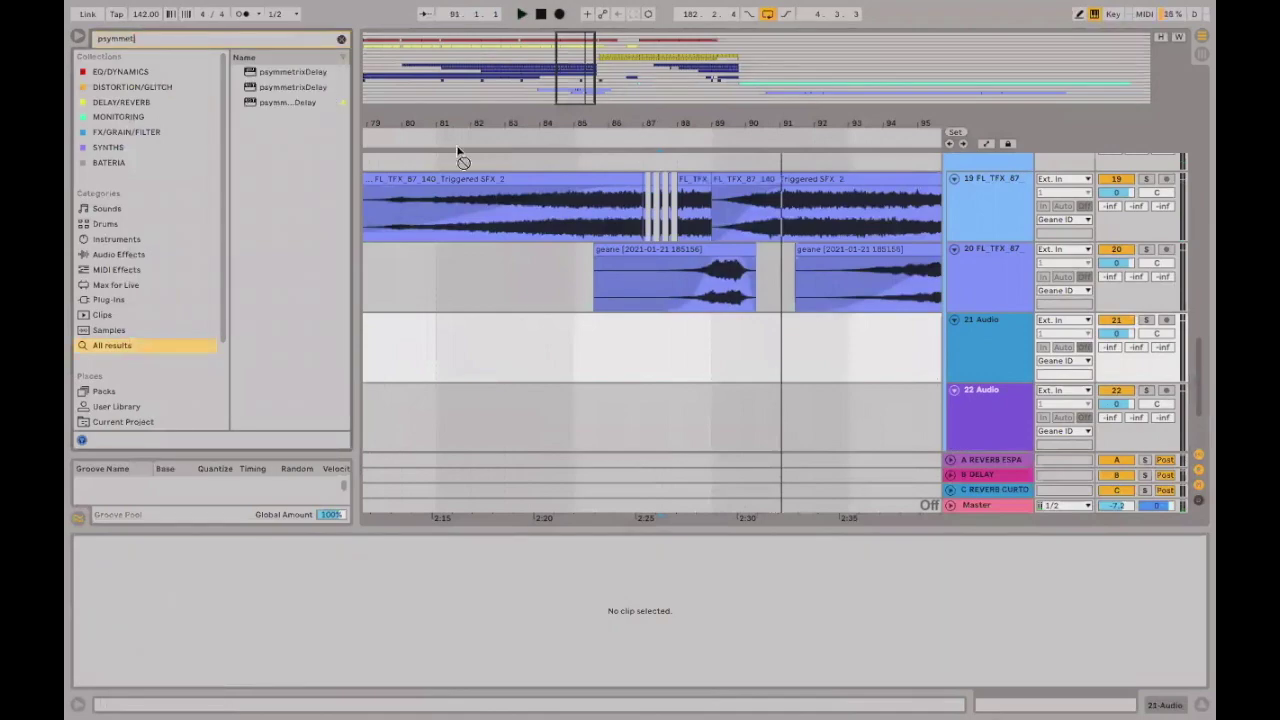
key(Down)
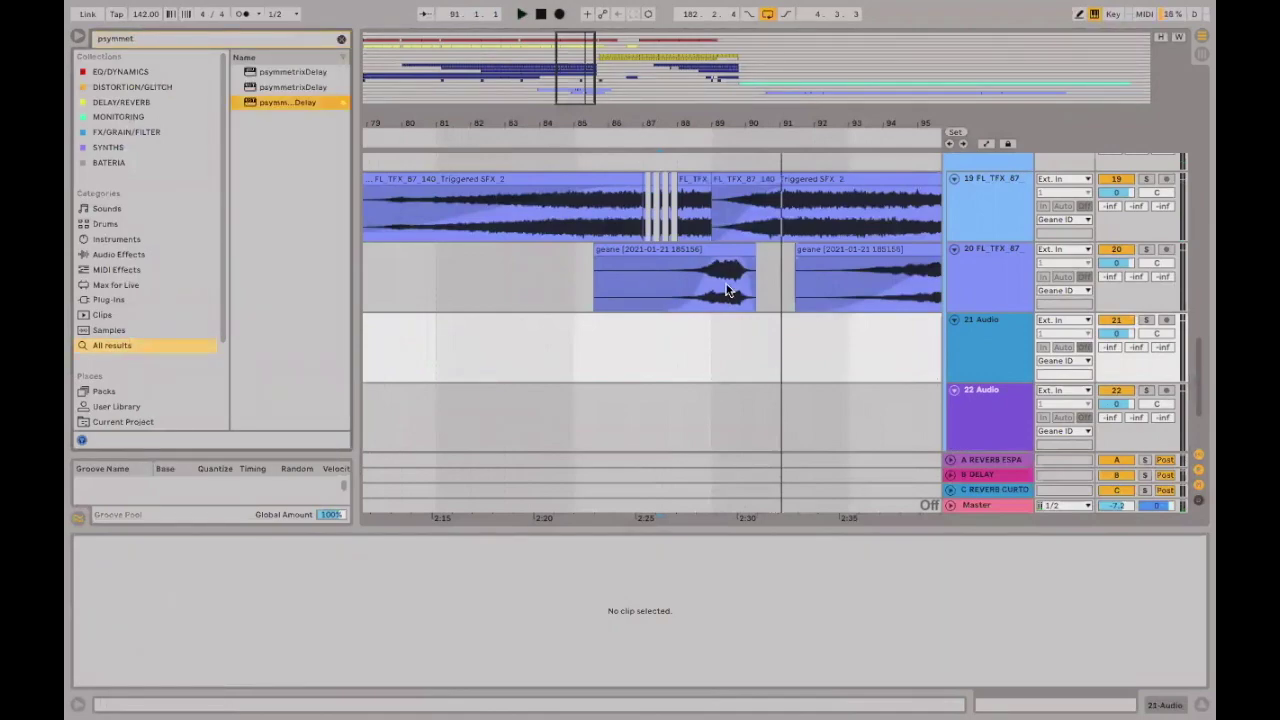
key(Return)
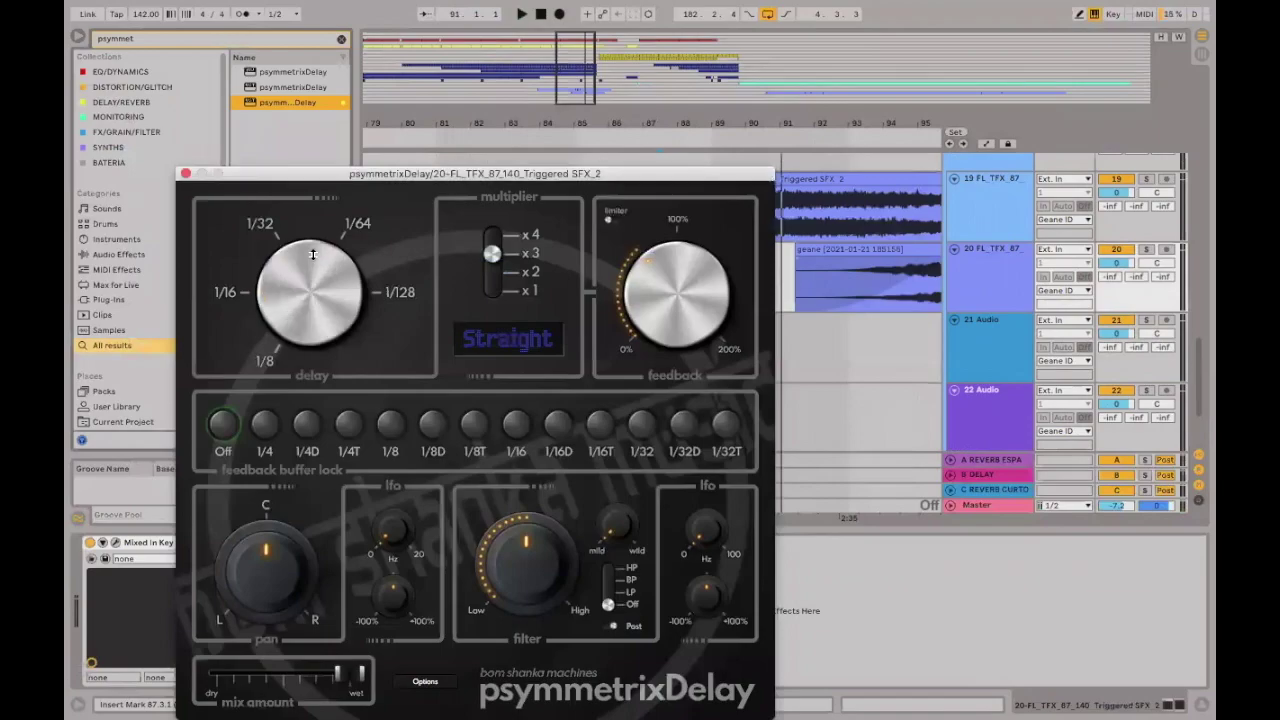
key(super+alt+p)
Play from 87.3.1 and show the automation of psymmetrixDelay's Mix Amount on track 20.
key(space)
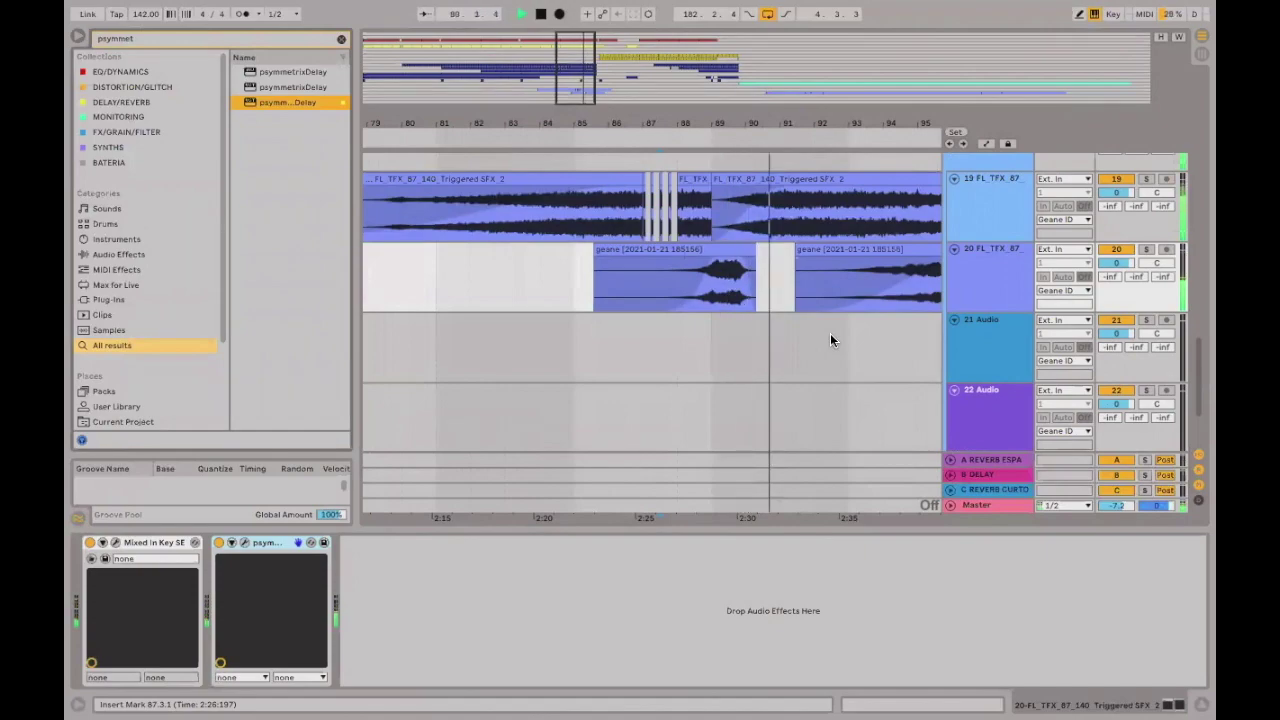
scroll(962, 280, up, 1)
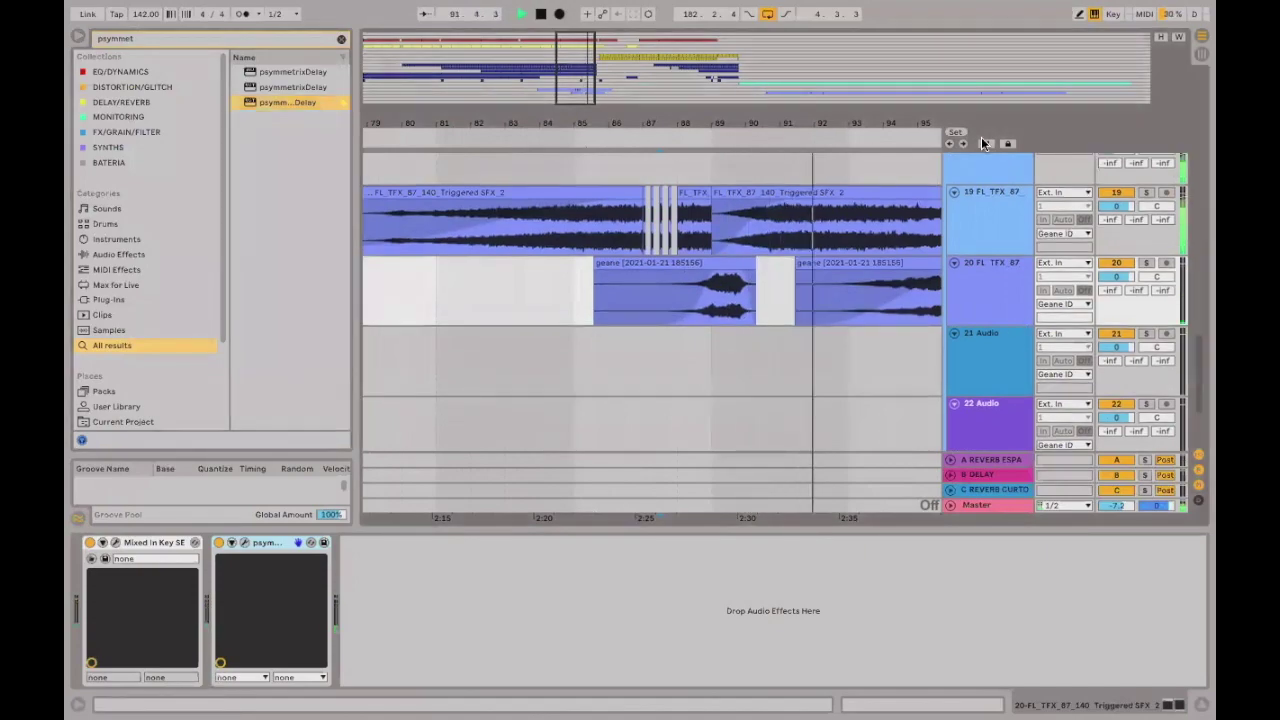
key(a)
scroll(975, 290, down, 1)
click(988, 264)
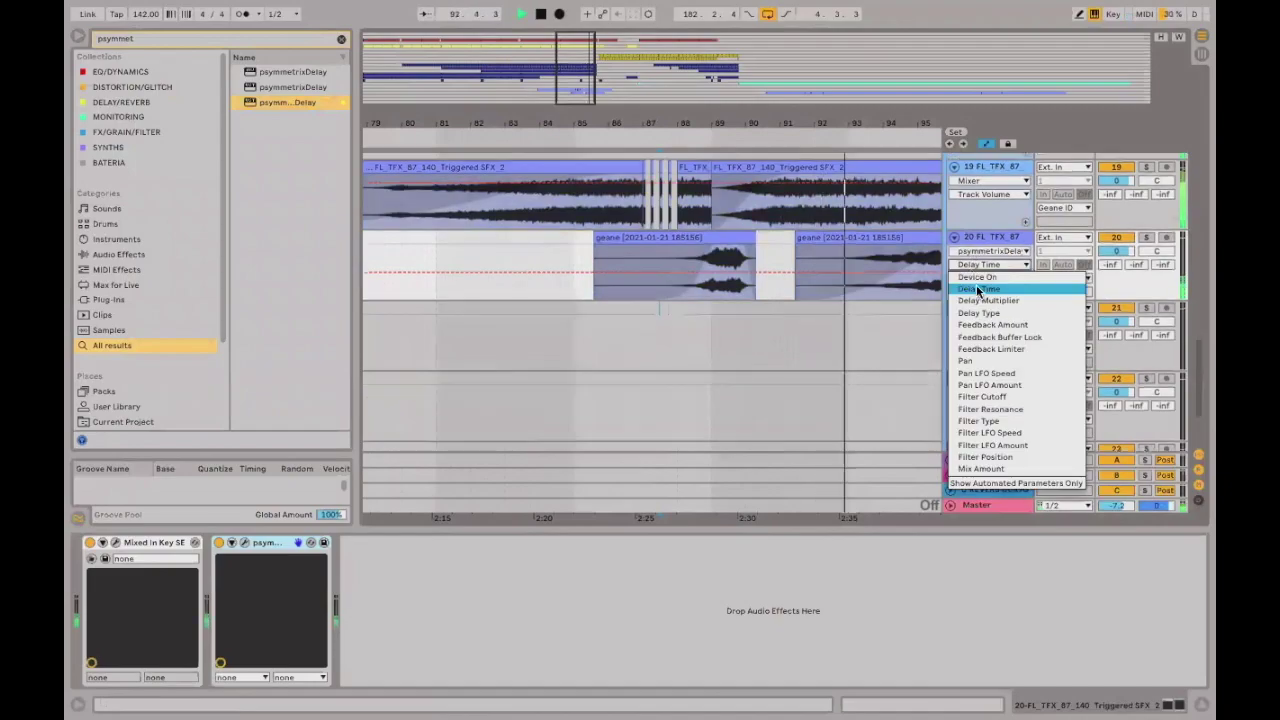
click(993, 468)
Automate the delay's Mix Amount from fully wet just after bar 91 down to dry at bar 97, and stop playback.
scroll(807, 326, right, 5)
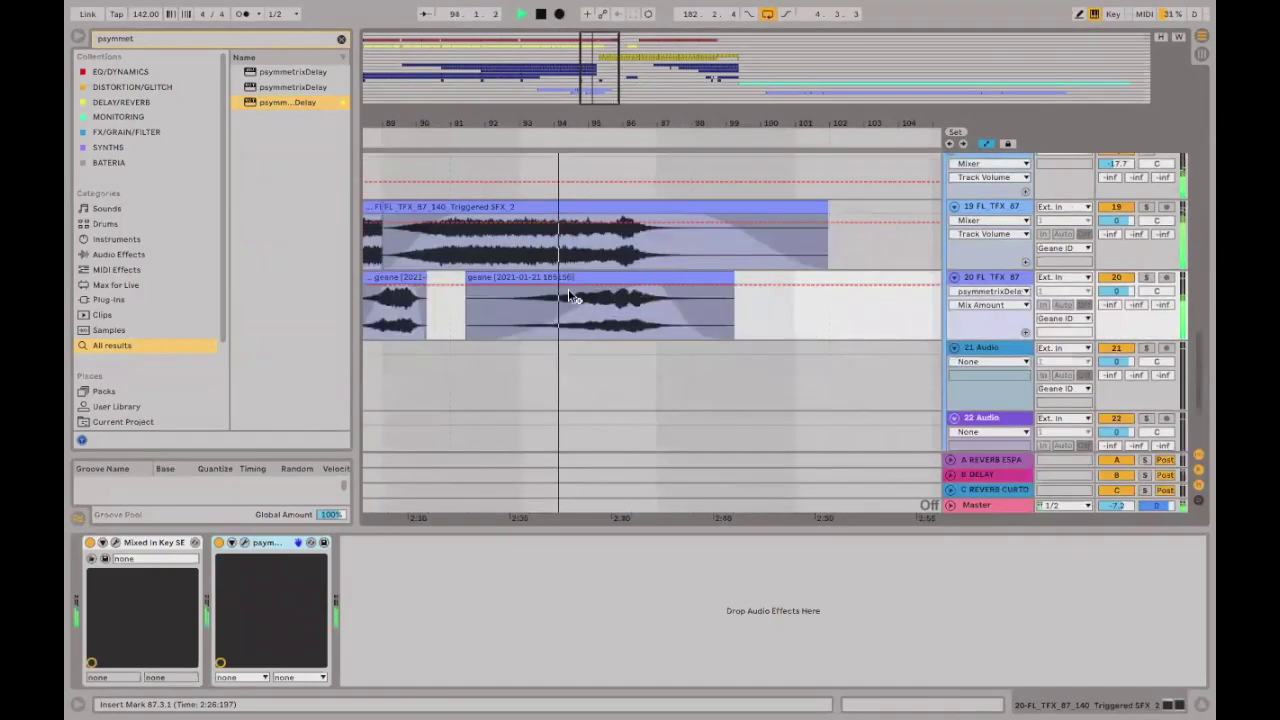
mouse_move(590, 290)
drag(592, 291, 657, 340)
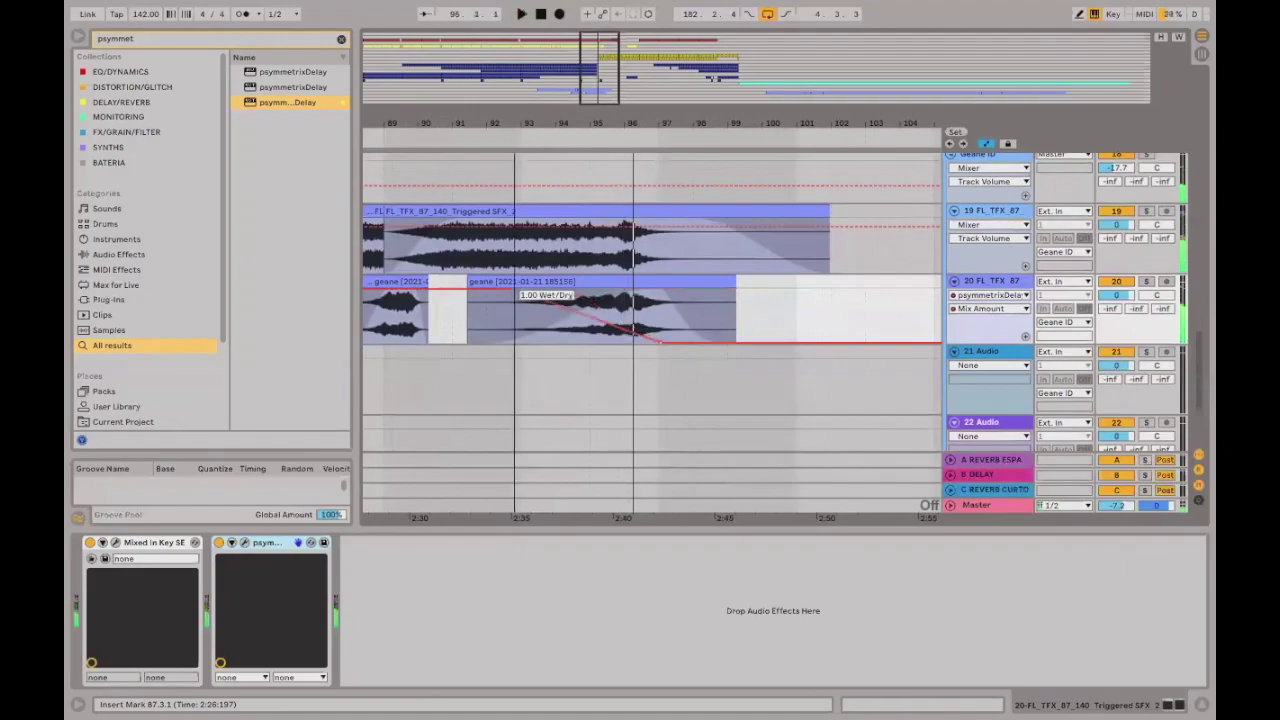
key(space)
Play from 87.4.3 and add a low Mix Amount breakpoint at about bar 93.2 so the delay drops faster.
scroll(486, 309, left, 2)
scroll(575, 303, left, 3)
scroll(575, 303, down, 1)
click(574, 303)
key(space)
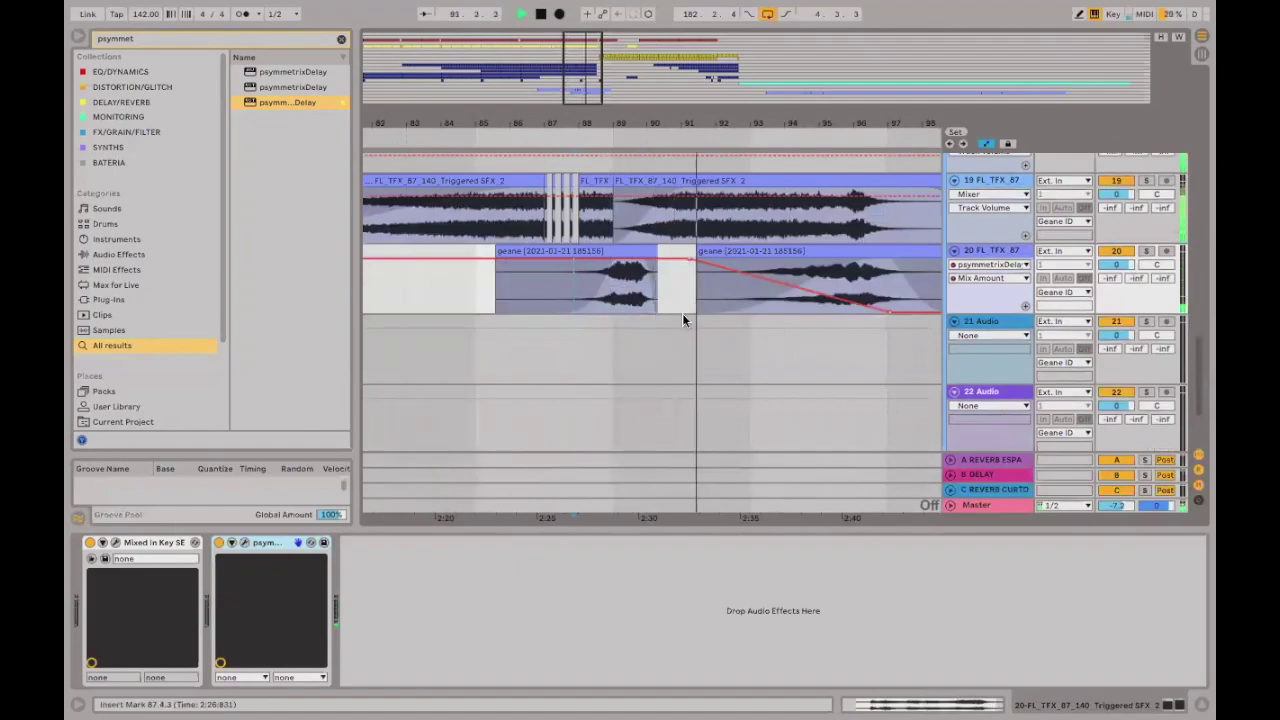
drag(764, 276, 772, 332)
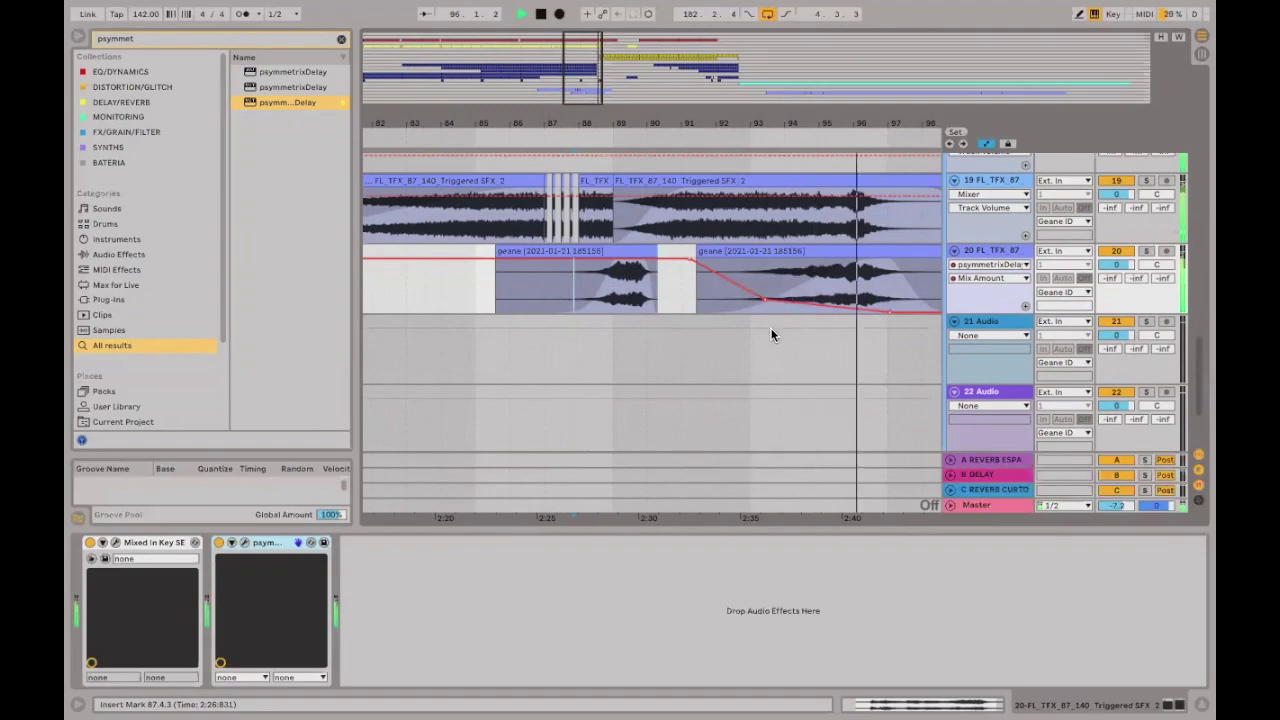
key(space)
Hide the automation, start the second clip's fade-out on track 20 at about bar 96, and trim its end to about bar 98.3.
drag(754, 118, 812, 277)
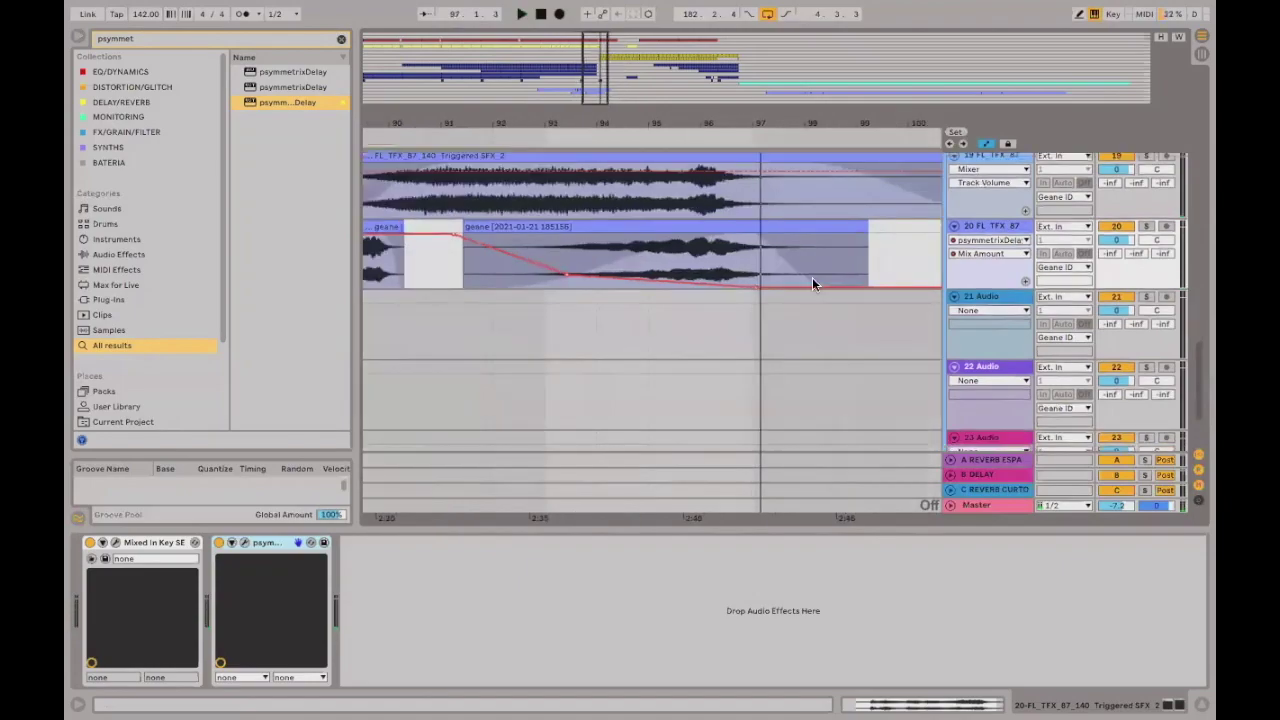
key(a)
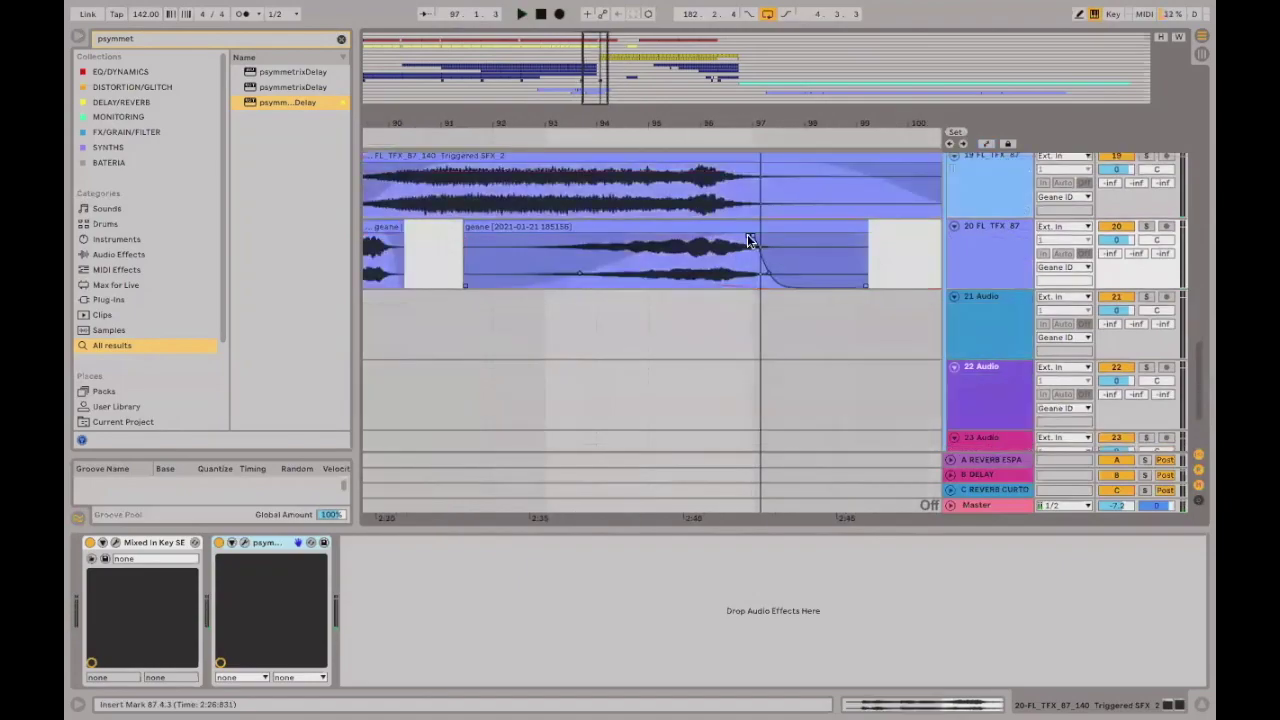
drag(750, 235, 723, 237)
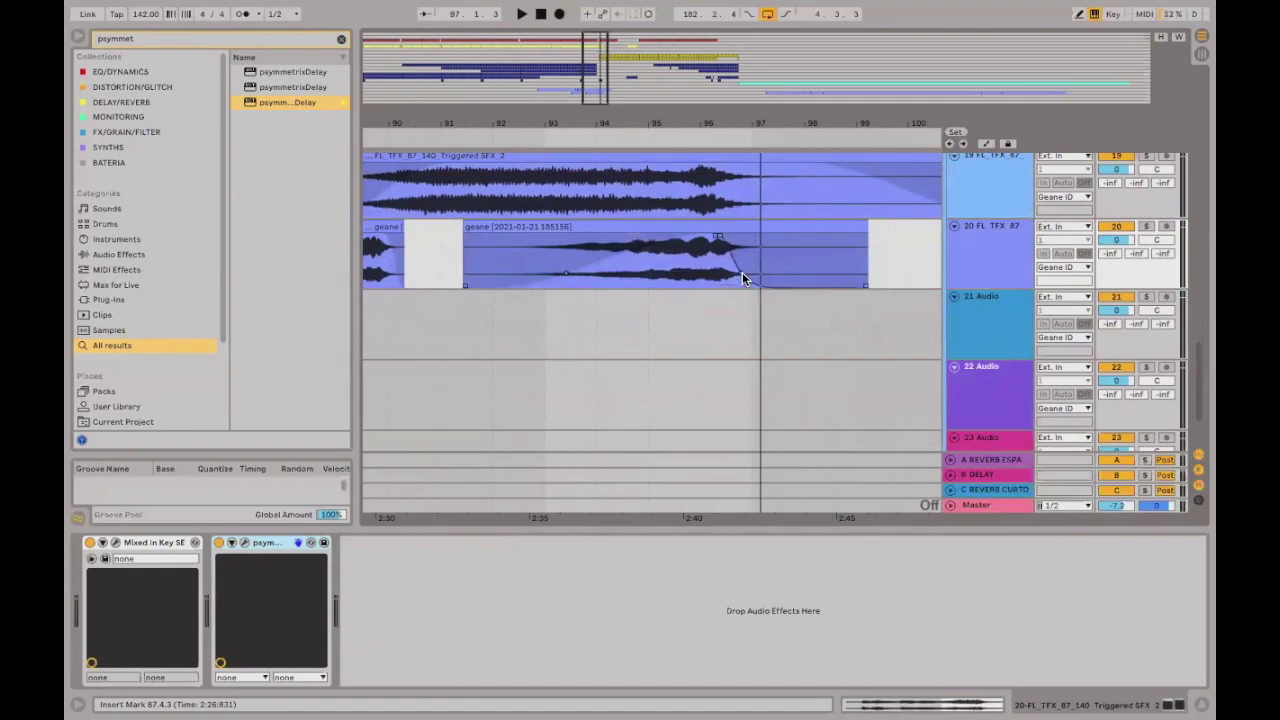
click(843, 228)
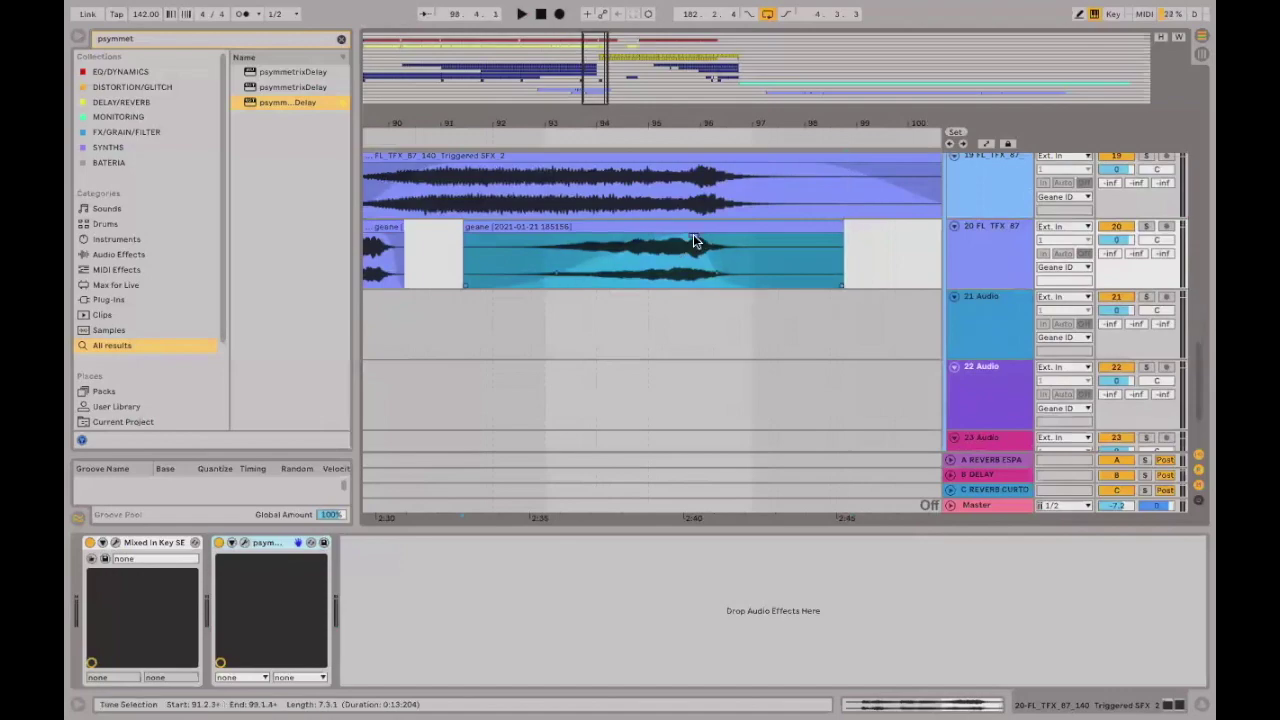
drag(709, 240, 745, 290)
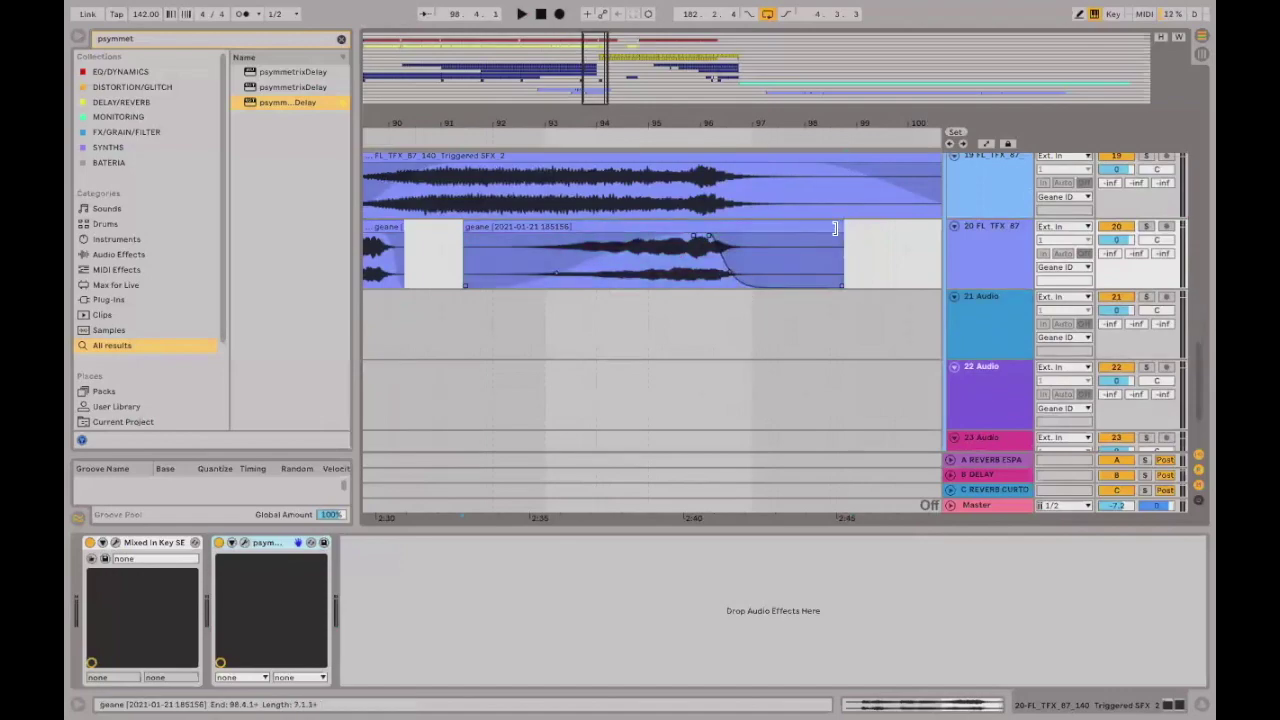
drag(840, 228, 835, 228)
On track 19, start the last SFX clip's fade-out at about bar 96 and trim its end to about bar 101.
scroll(787, 190, up, 1)
scroll(787, 190, right, 2)
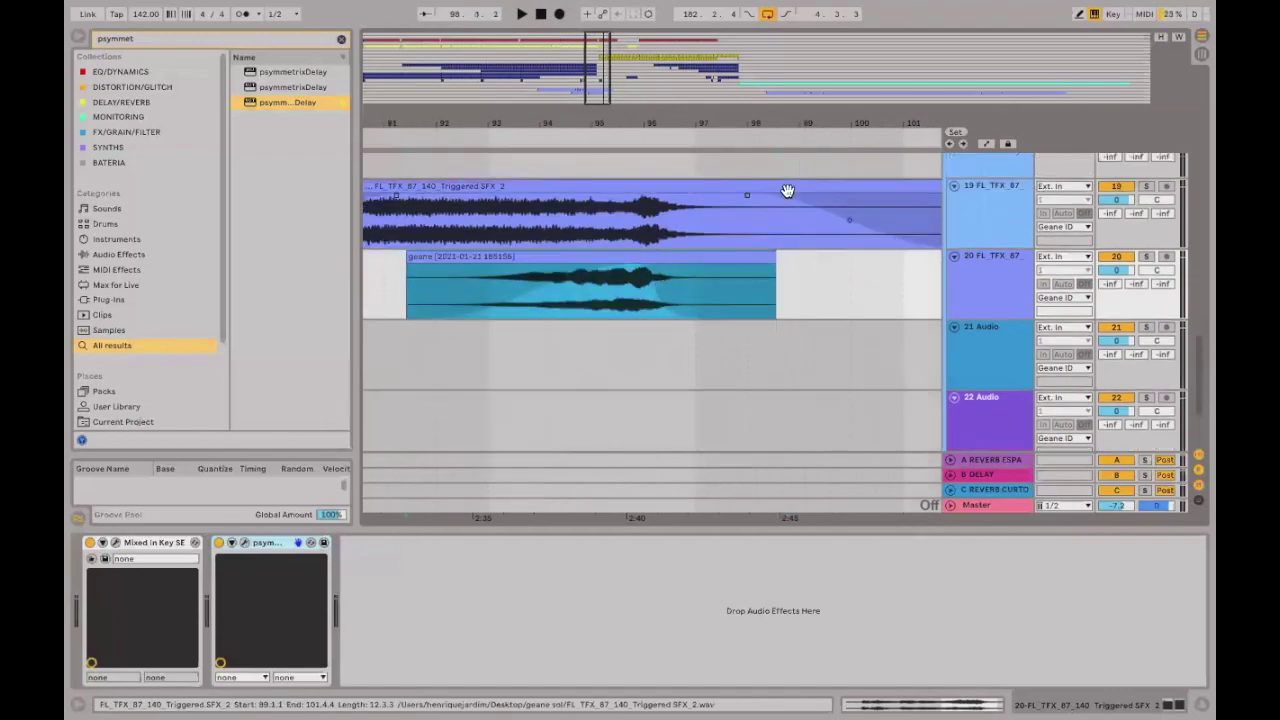
drag(748, 195, 671, 212)
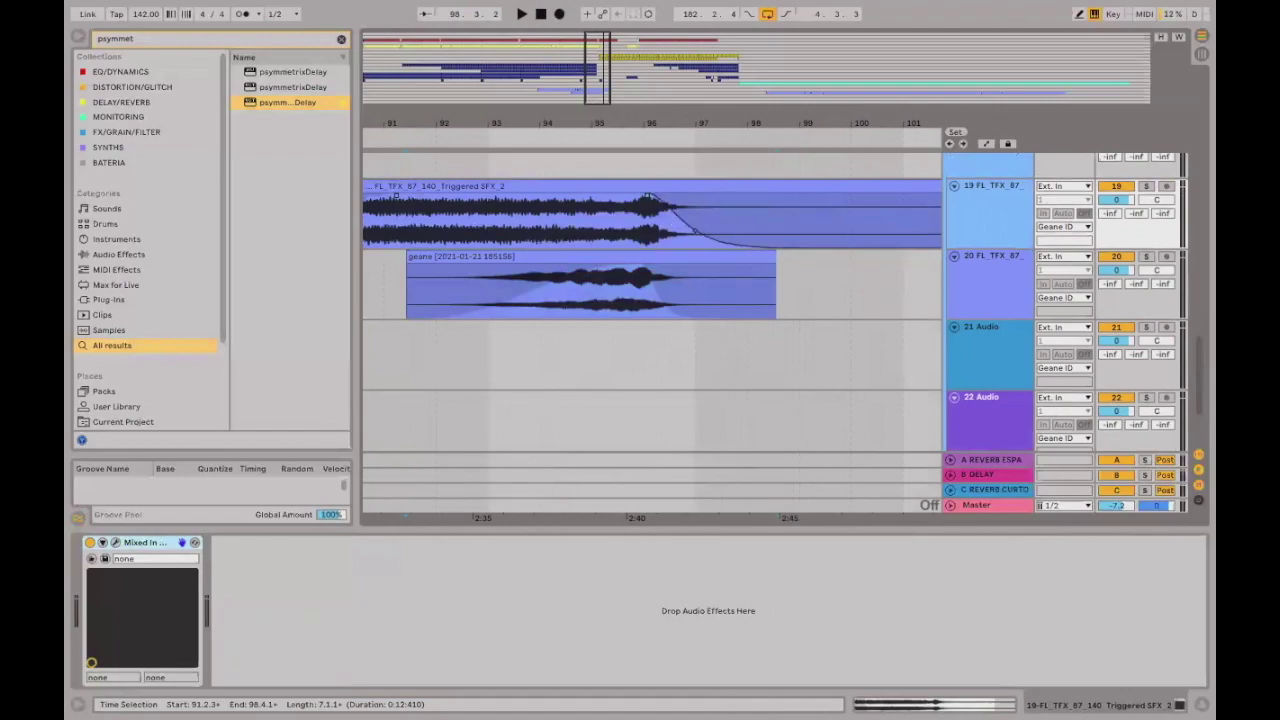
scroll(871, 176, down, 2)
click(871, 184)
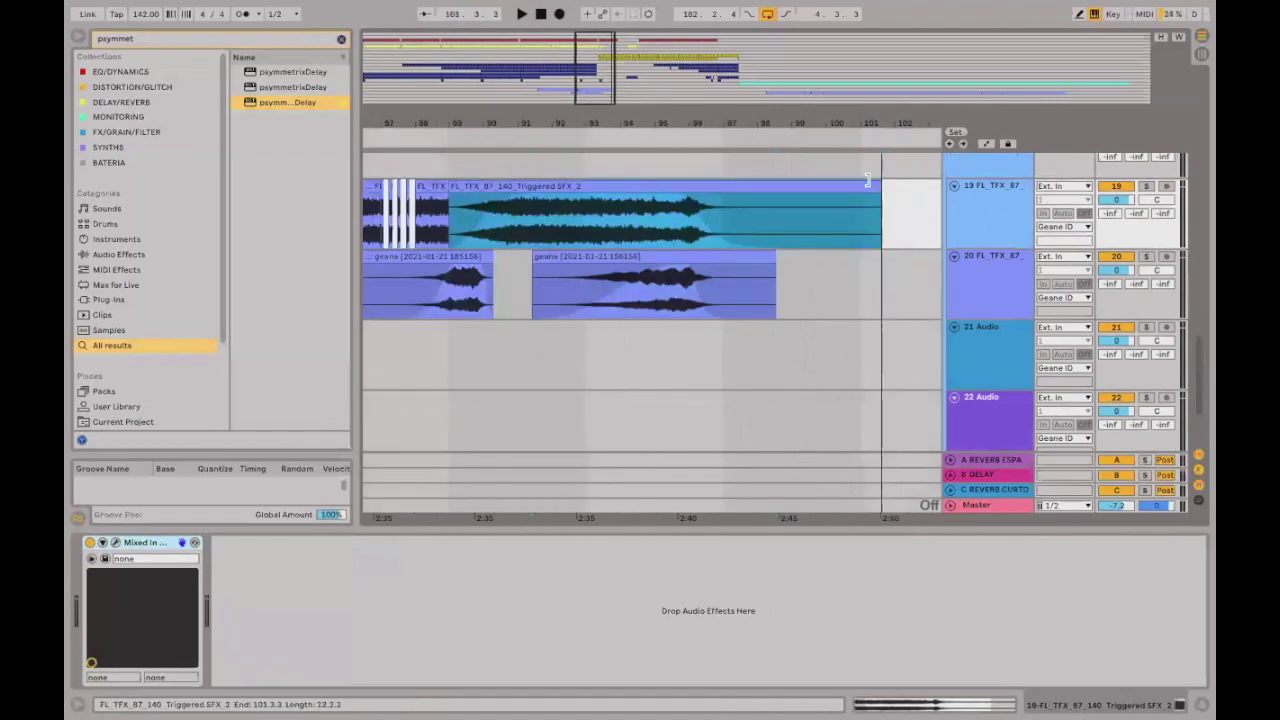
click(684, 196)
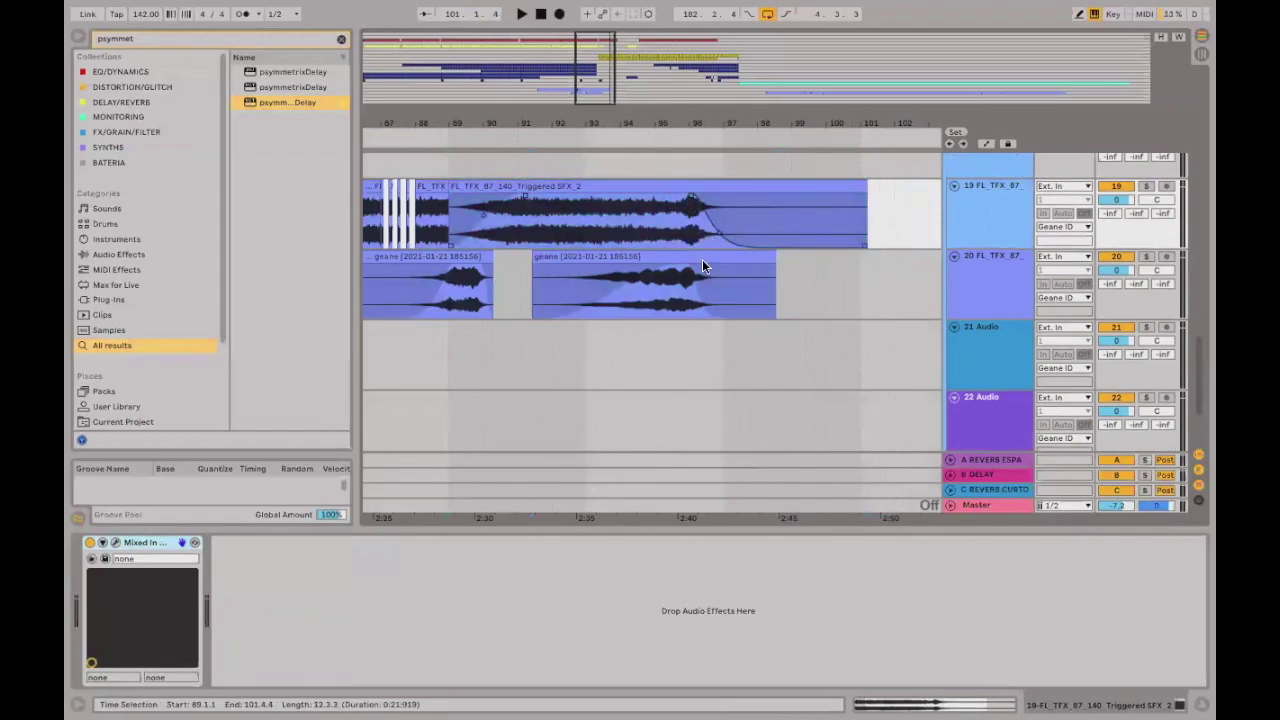
Play the edited transition from 90.4.3 and again from 95.2.1 to check the shortened fade-outs.
click(663, 322)
key(space)
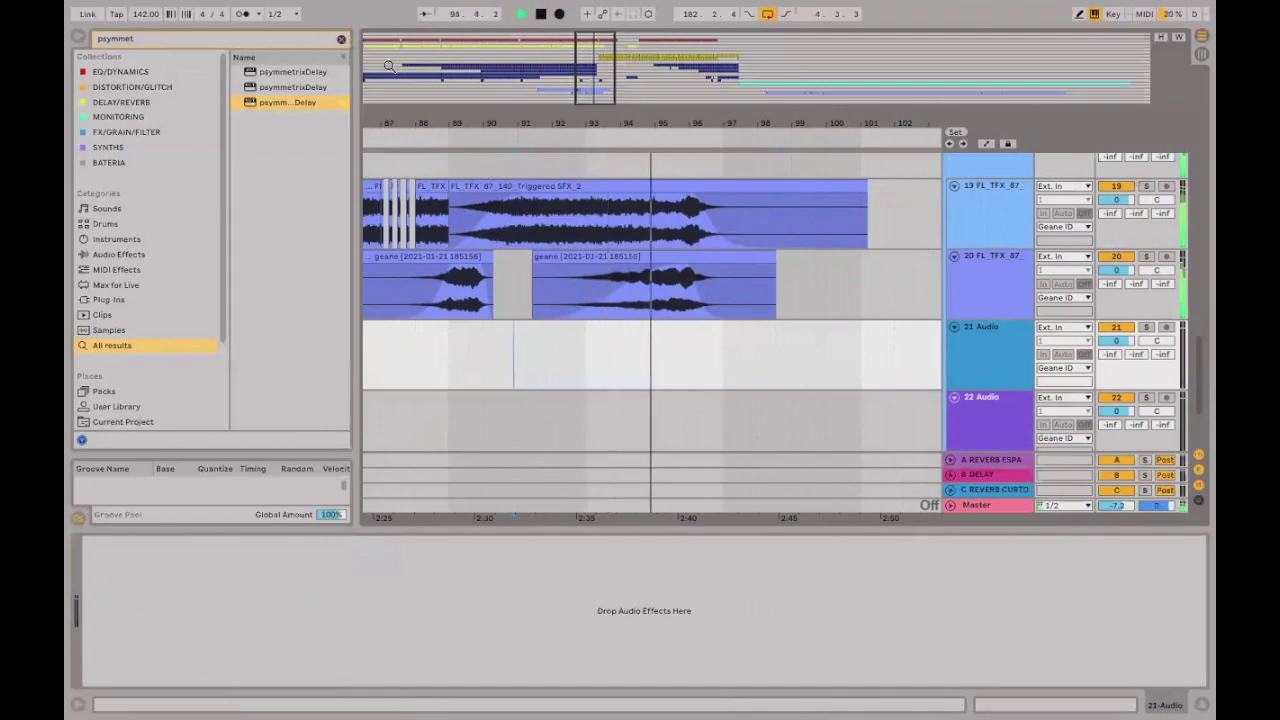
click(542, 320)
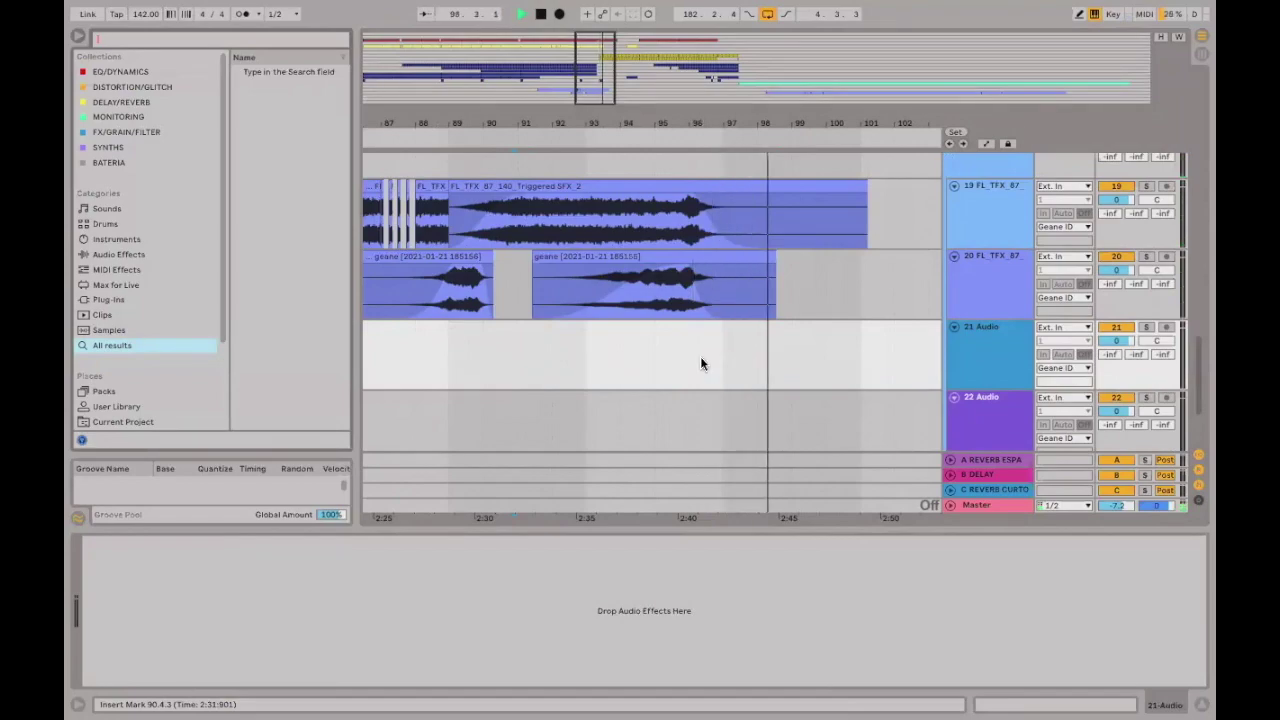
click(698, 307)
key(space)
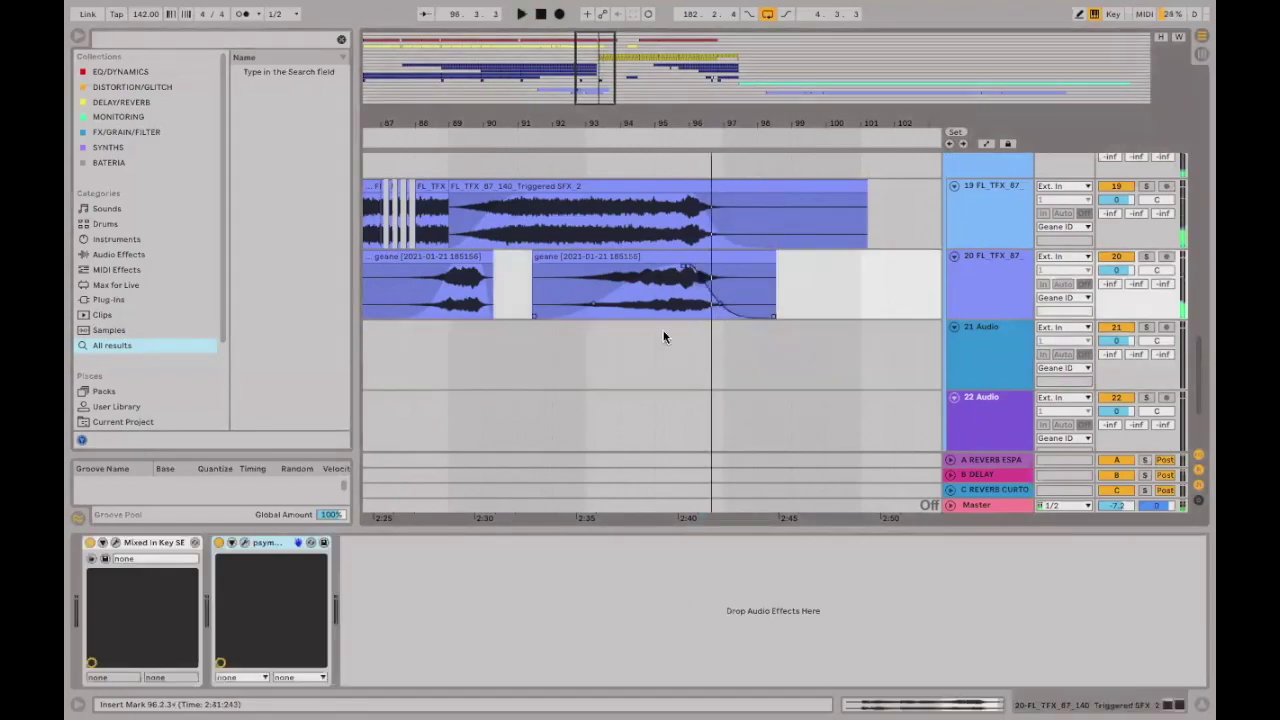
click(672, 338)
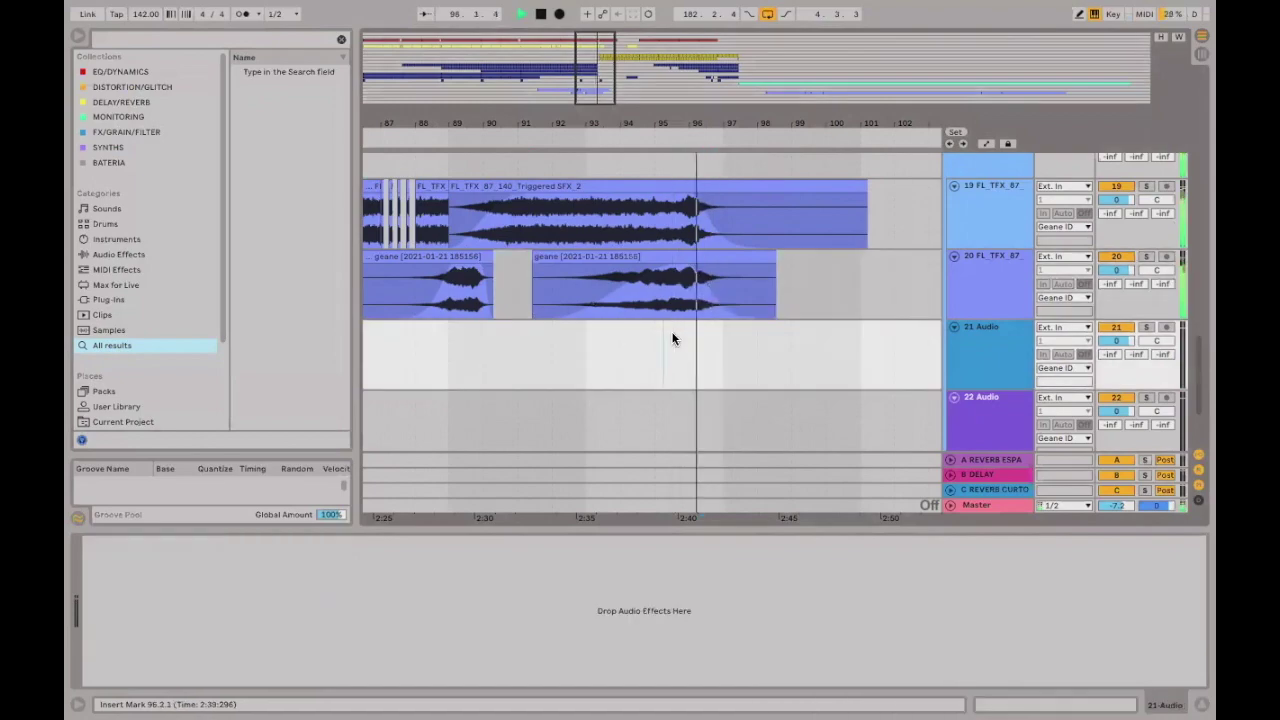
key(space)
Set the playback position at 84.2.2 in track 19's effect clip and solo track 19.
scroll(740, 308, down, 1)
scroll(754, 305, up, 1)
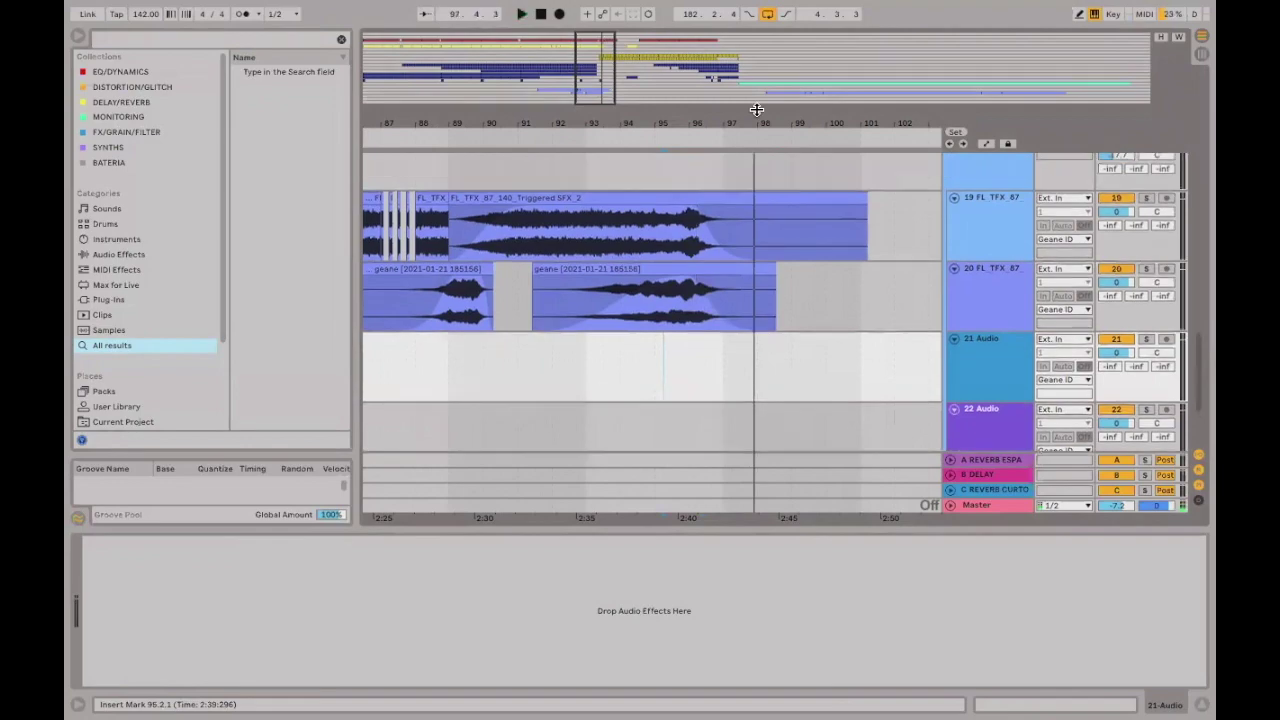
key(minus)
key(minus)
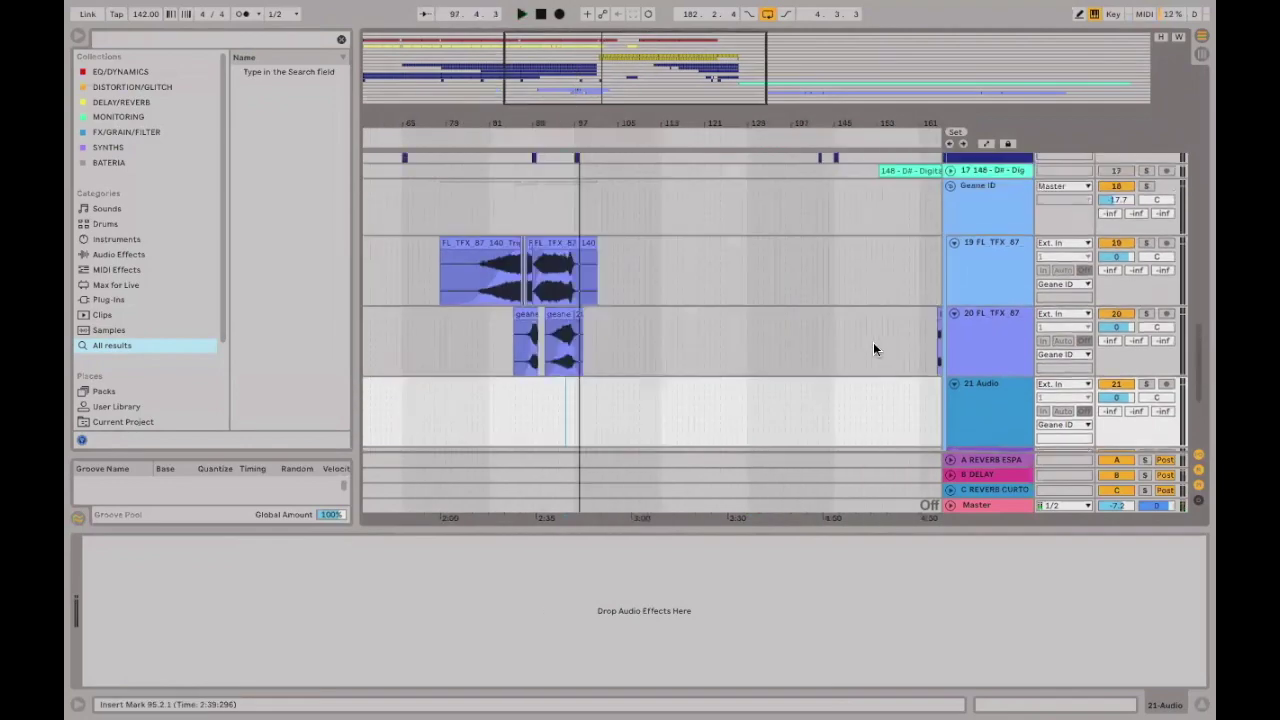
scroll(763, 284, right, 5)
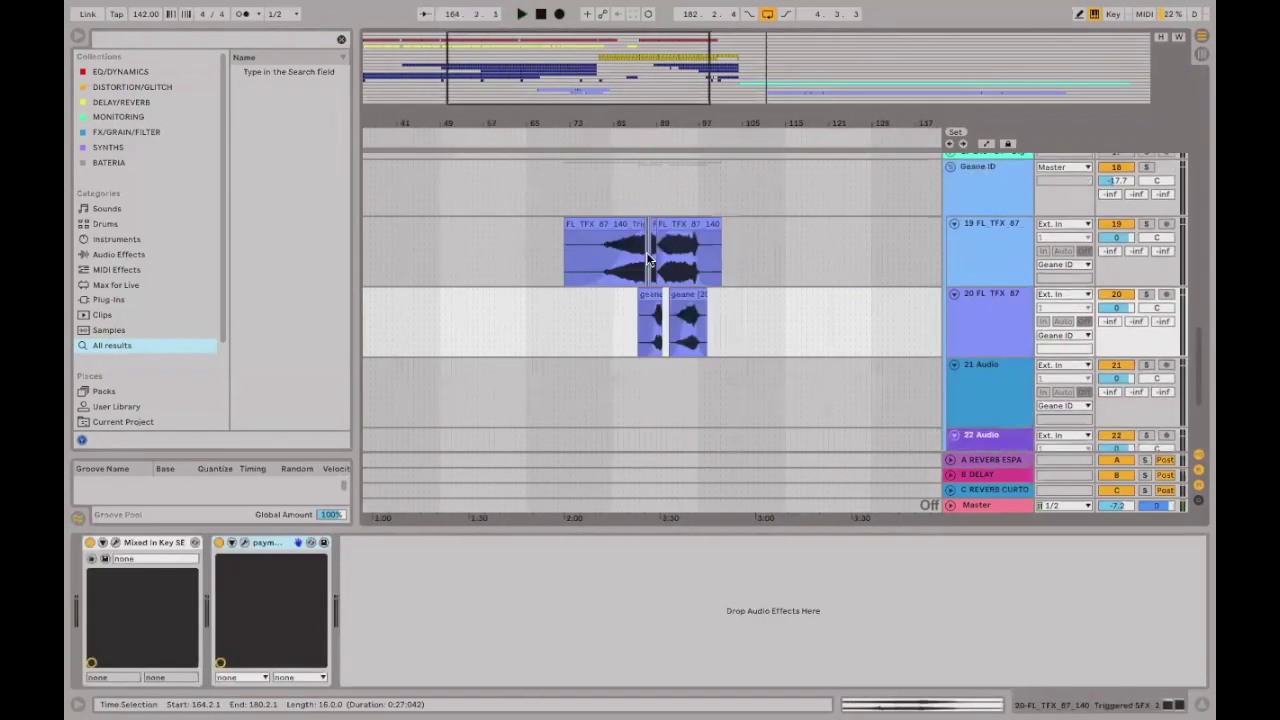
click(1168, 243)
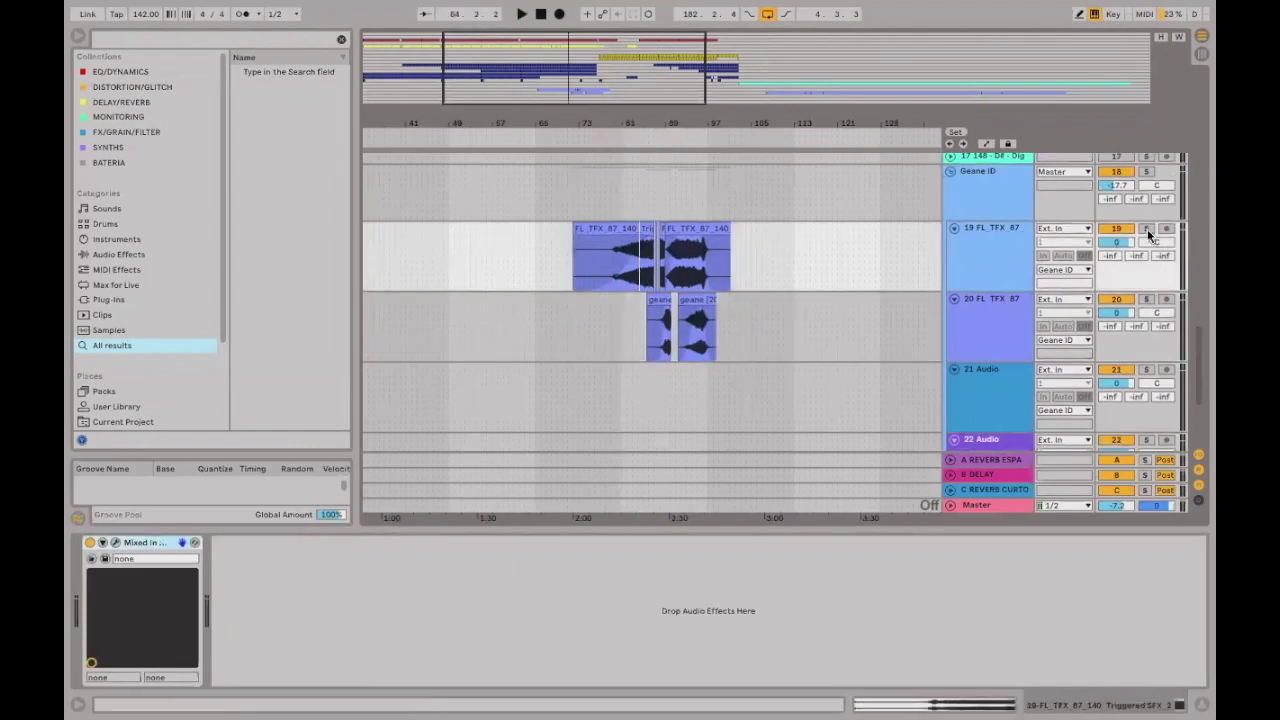
click(635, 275)
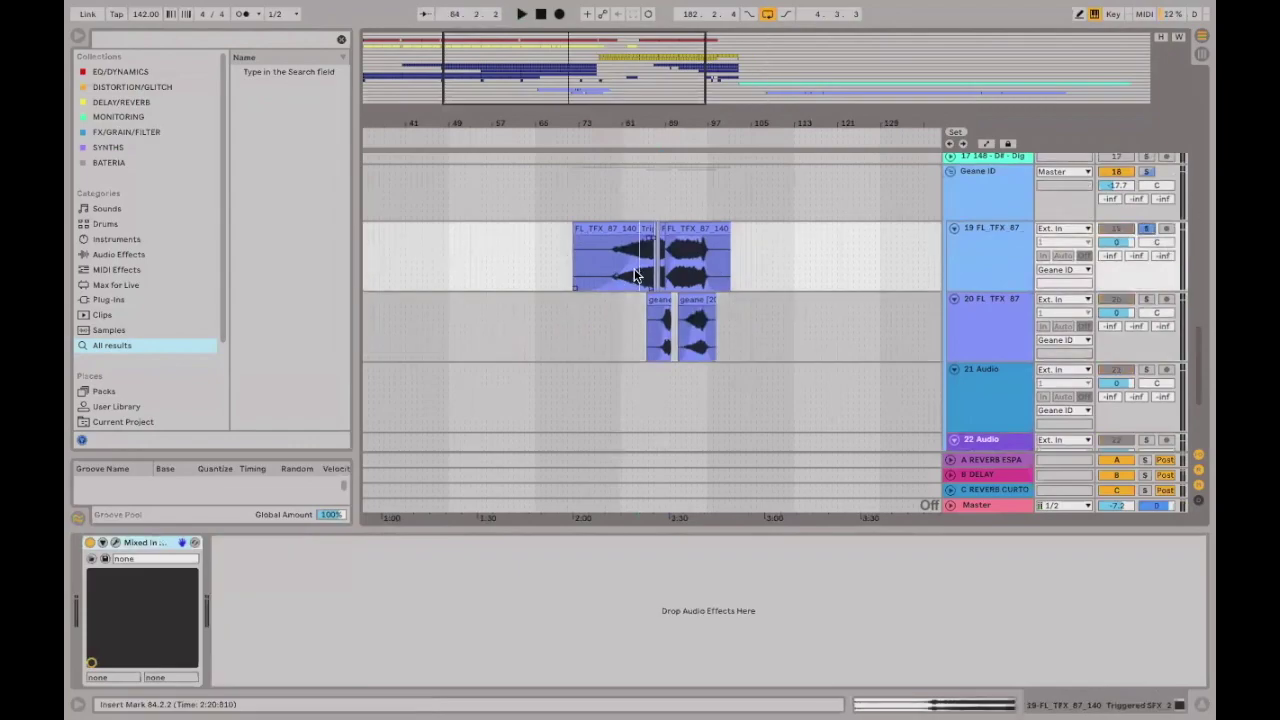
click(690, 230)
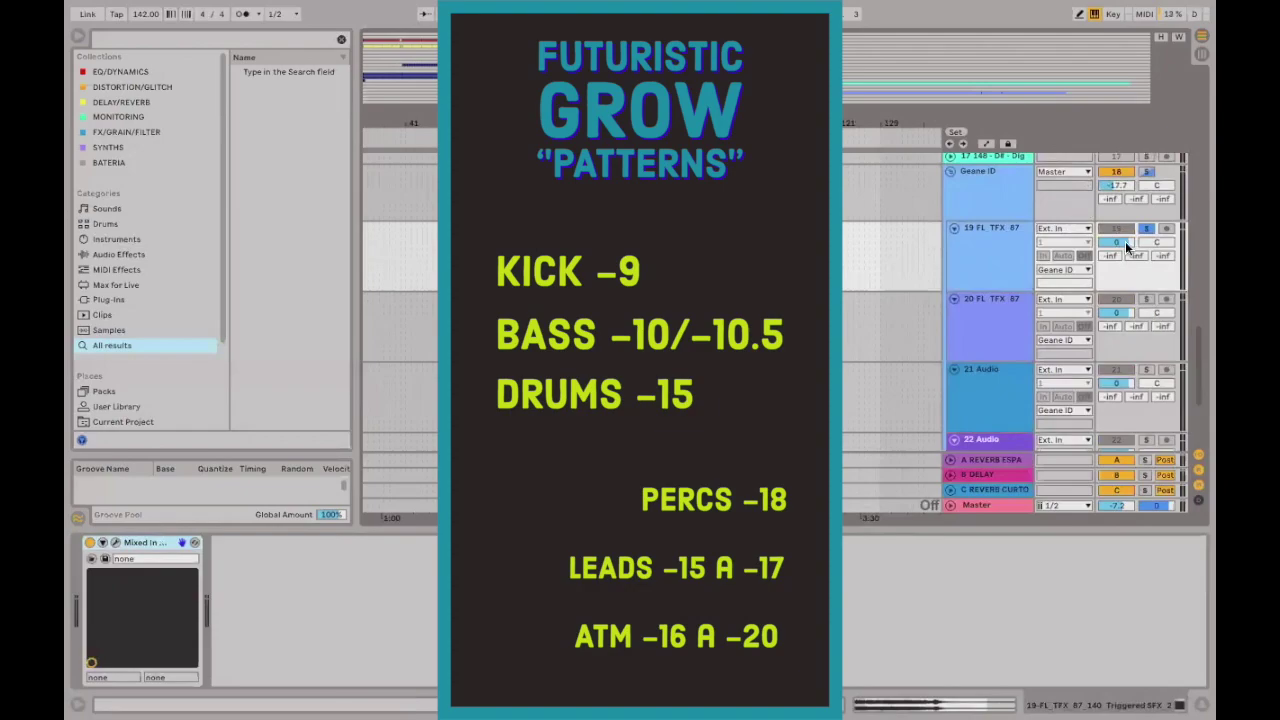
Switch to Session View, play soloed track 19 to check the peak level of group track 18, and reset that peak reading.
key(Tab)
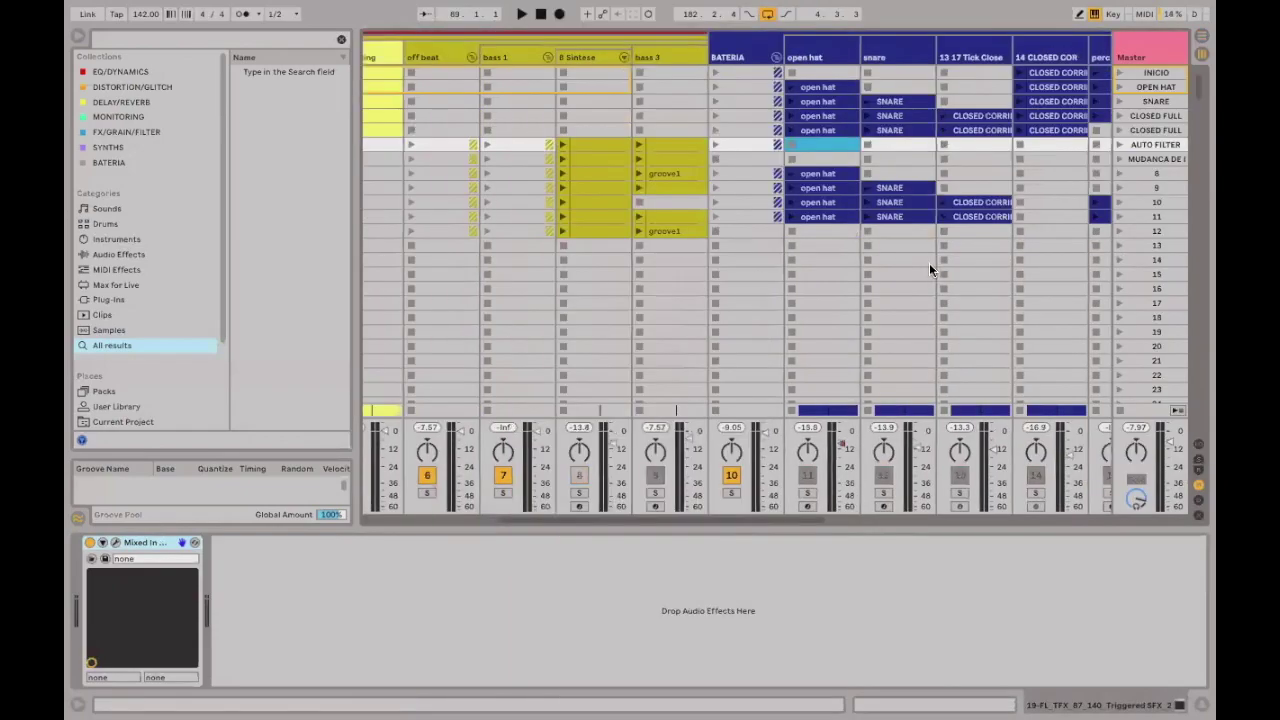
scroll(929, 263, right, 5)
key(space)
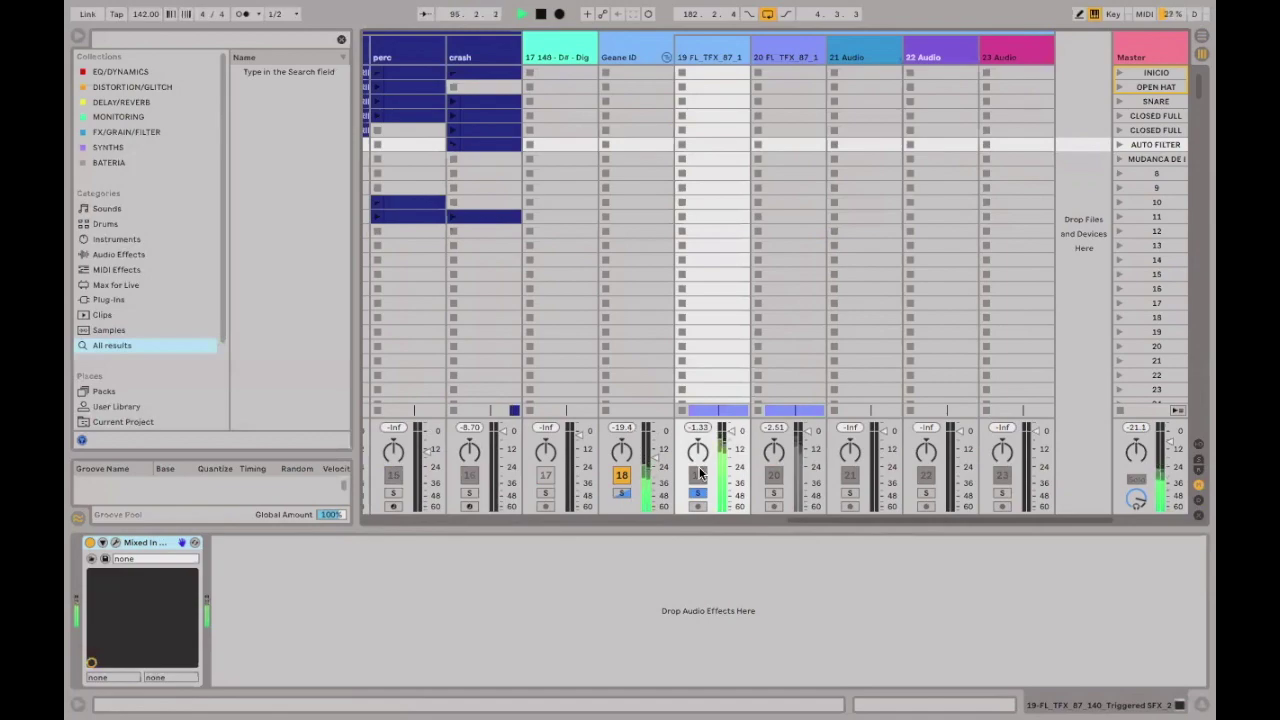
key(space)
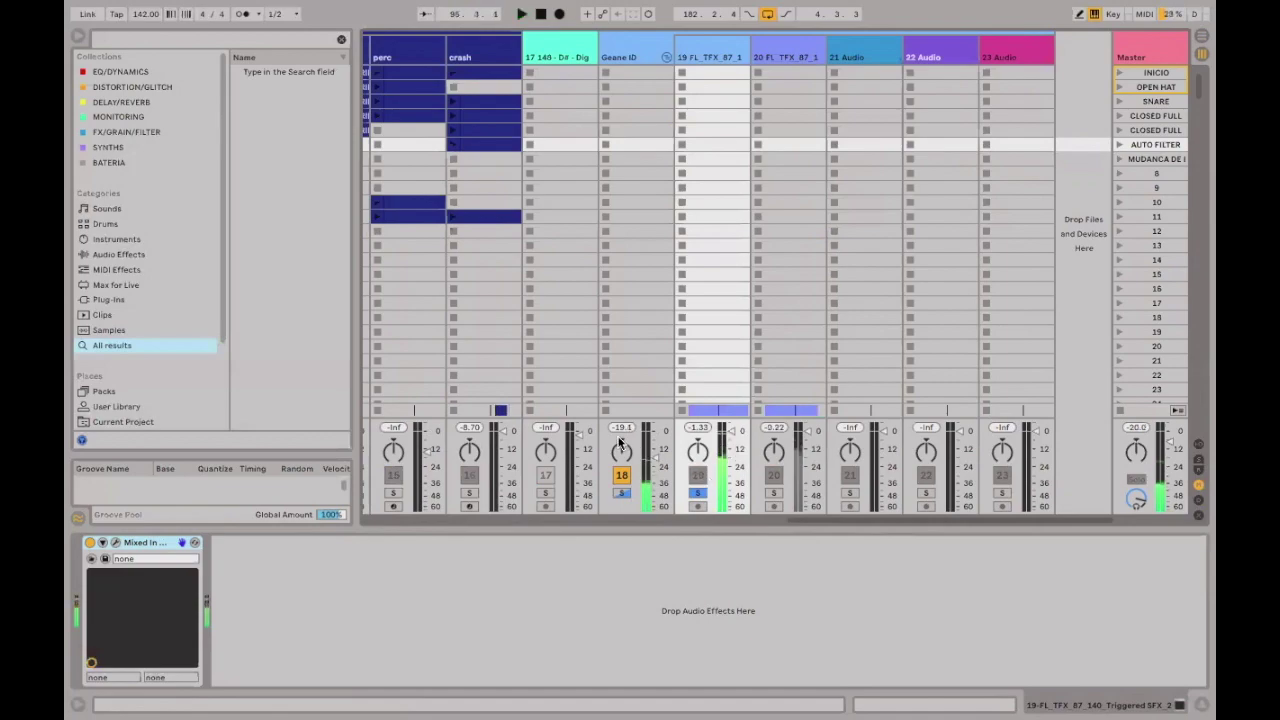
click(621, 428)
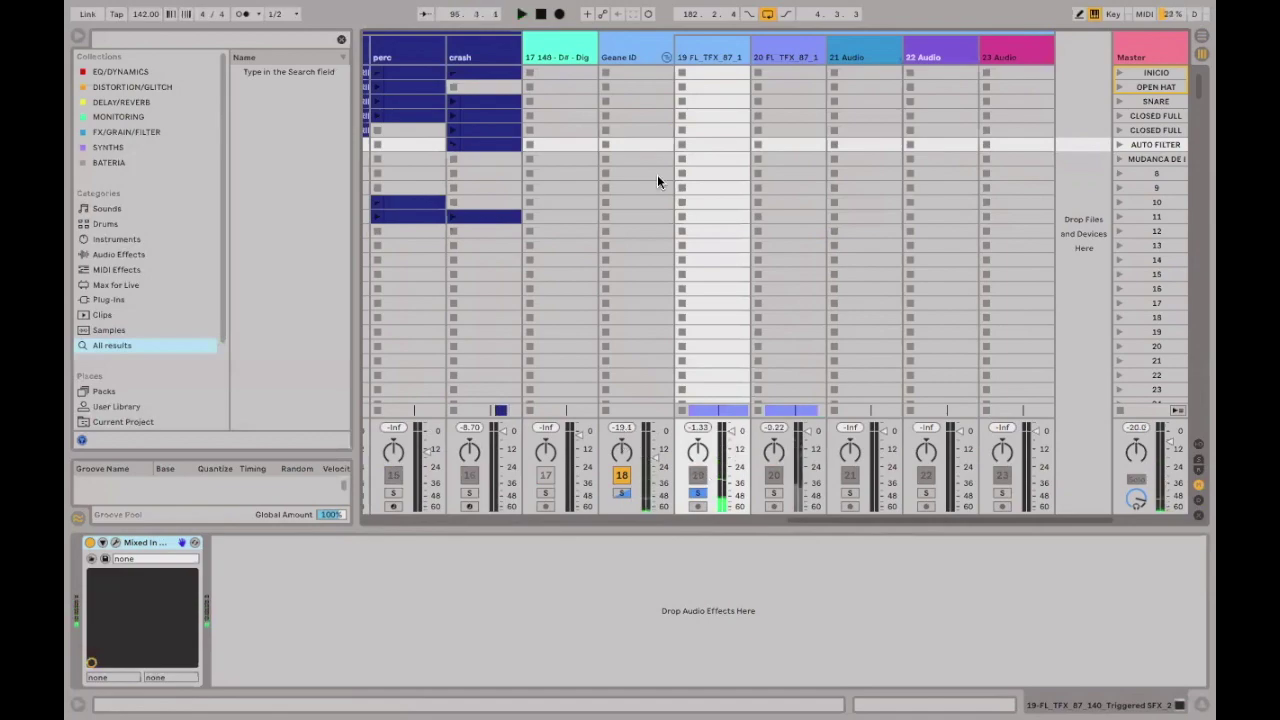
Recolour tracks 19 to 23 dark magenta and give group track 18 the same colour.
click(711, 55)
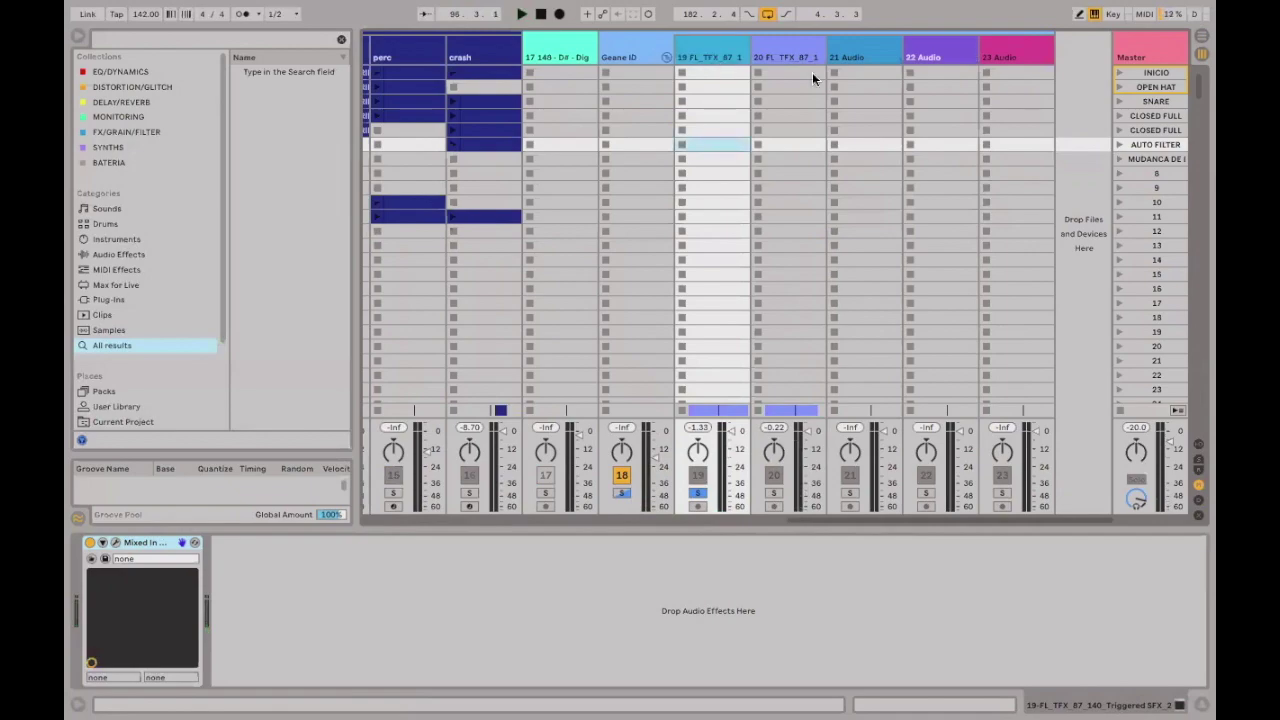
shift+click(1015, 57)
right_click(721, 58)
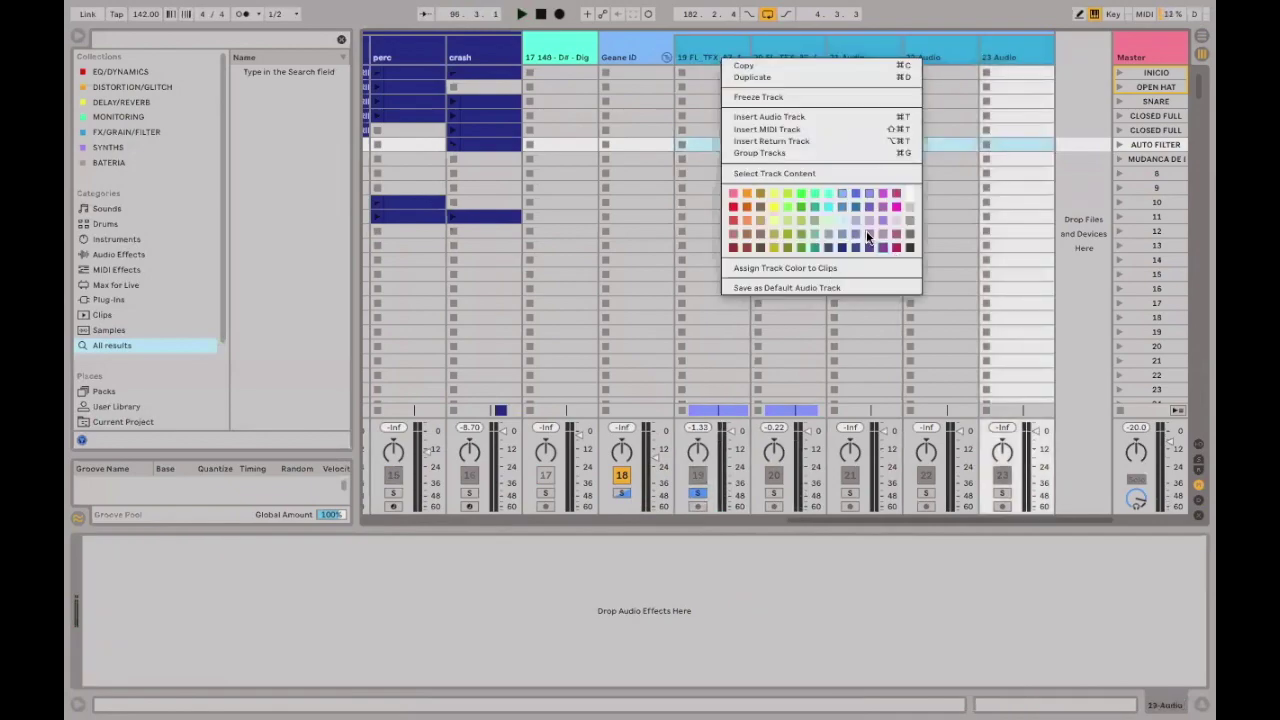
click(895, 247)
right_click(606, 52)
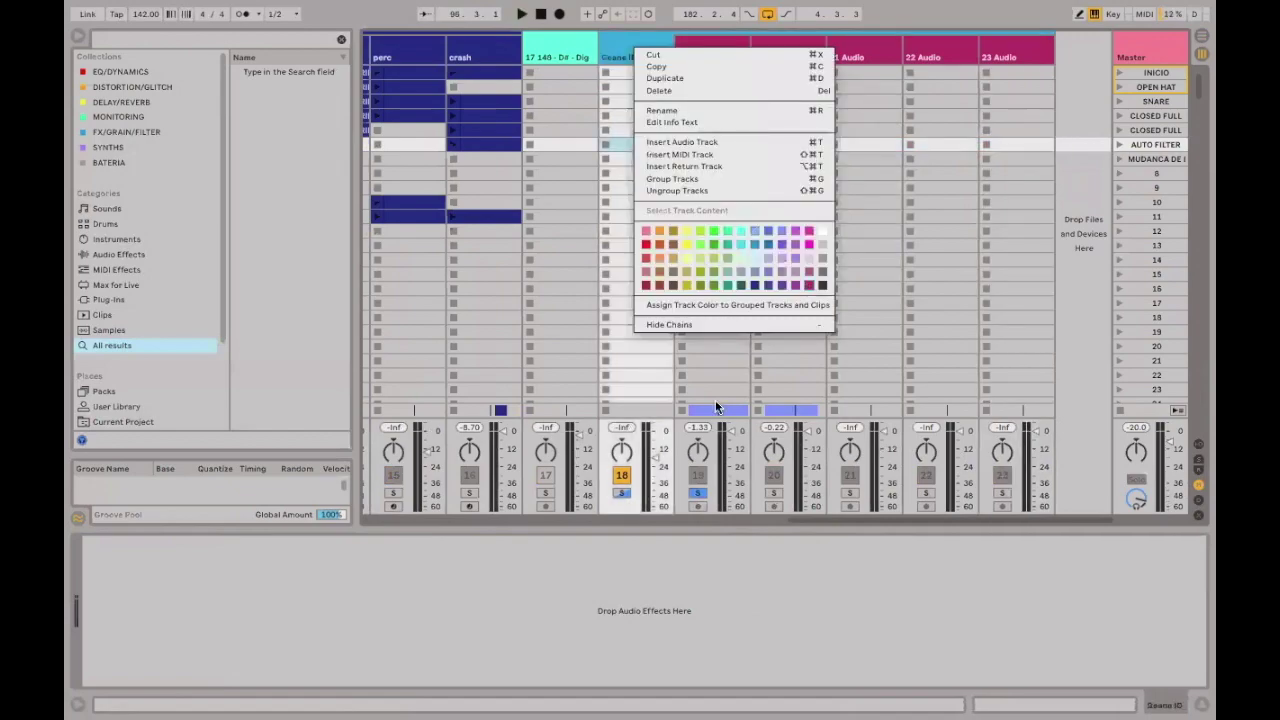
click(780, 241)
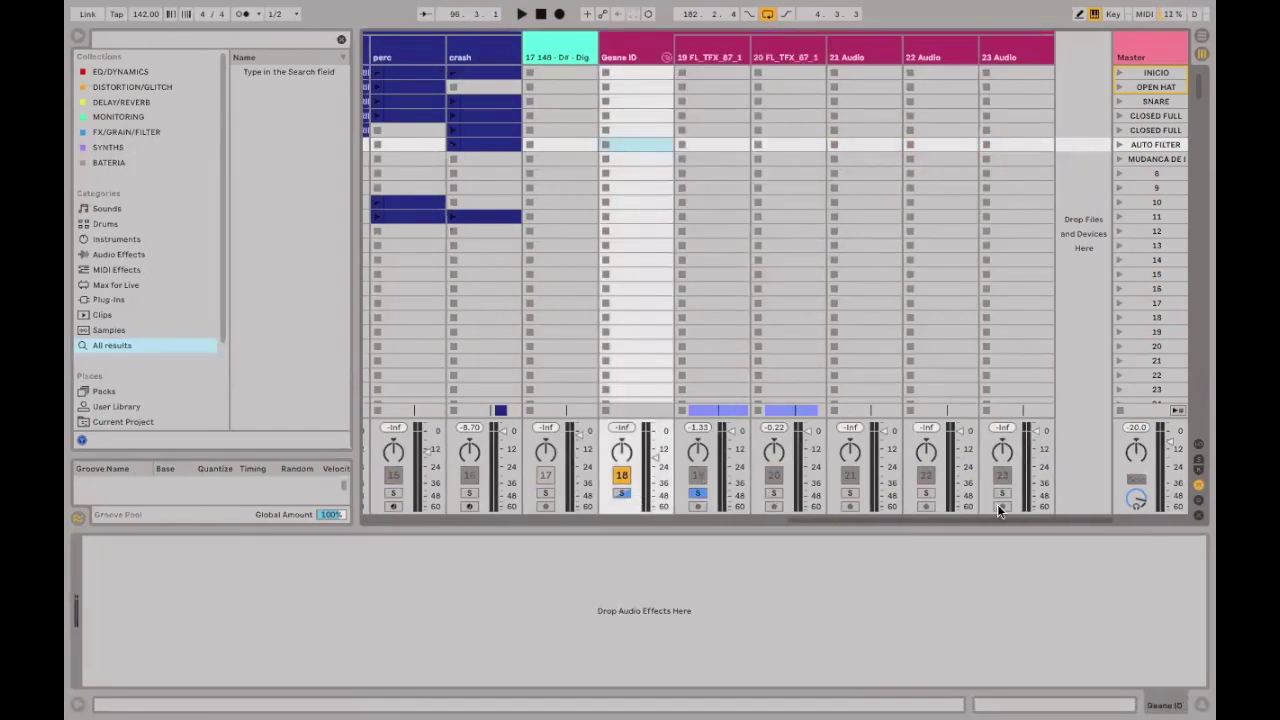
Show the mixer's Sends and In/Out sections and examine the output routing options of group track 18.
click(1199, 498)
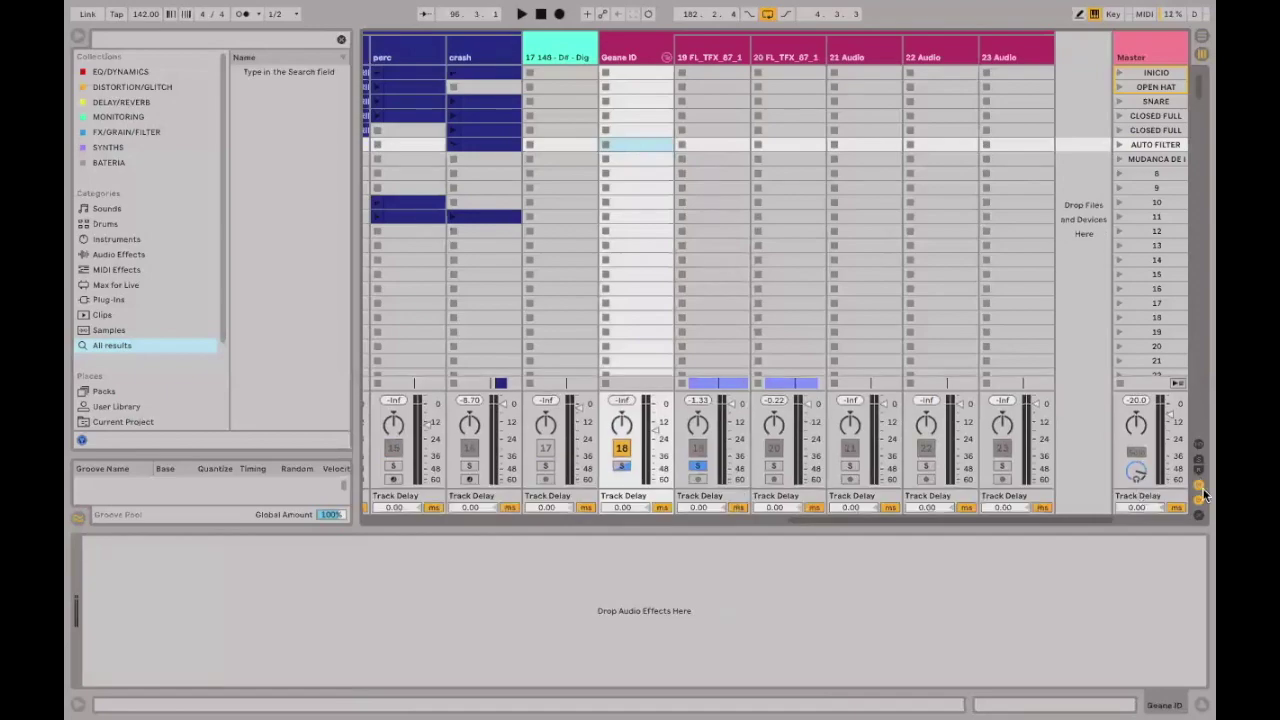
click(1200, 496)
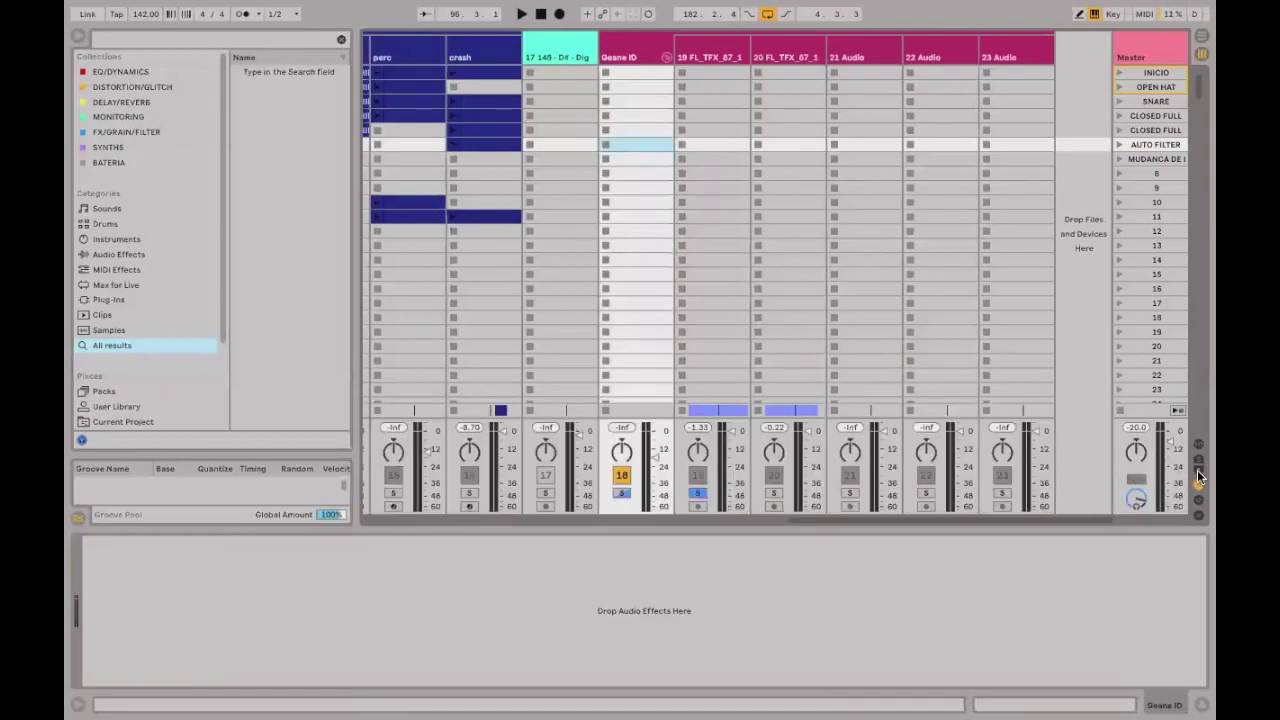
click(1199, 458)
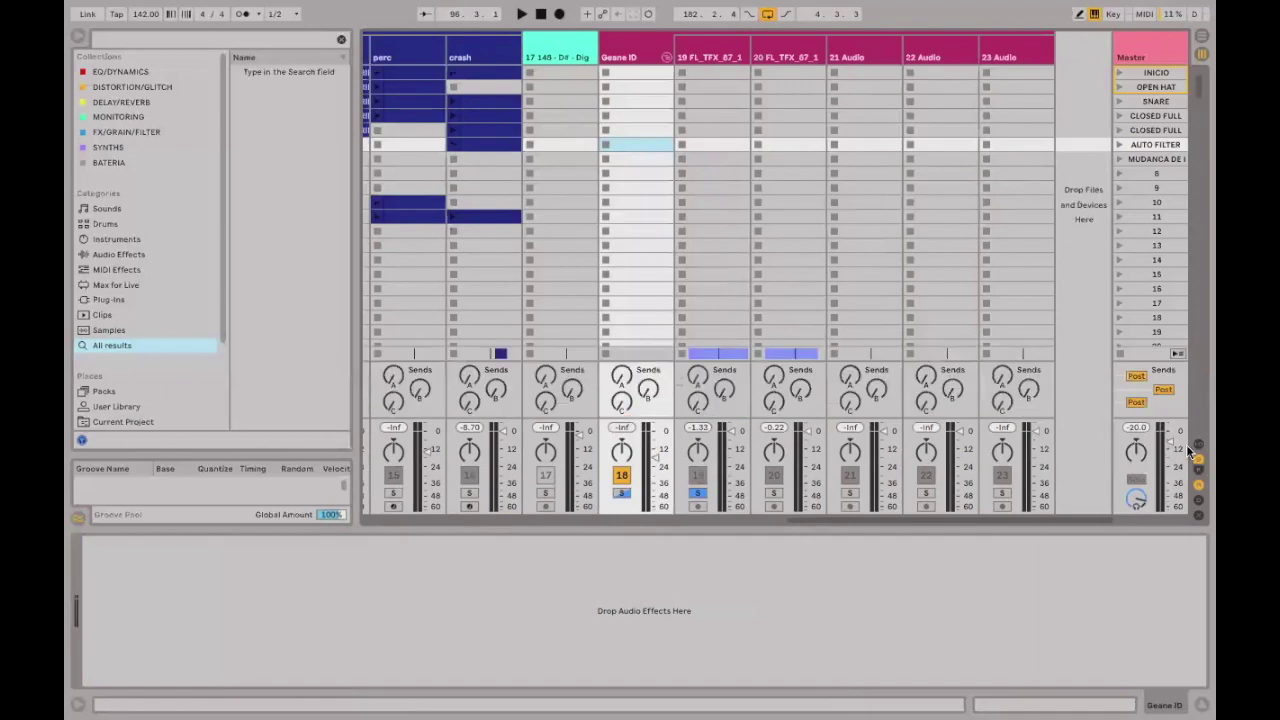
click(1200, 445)
click(639, 340)
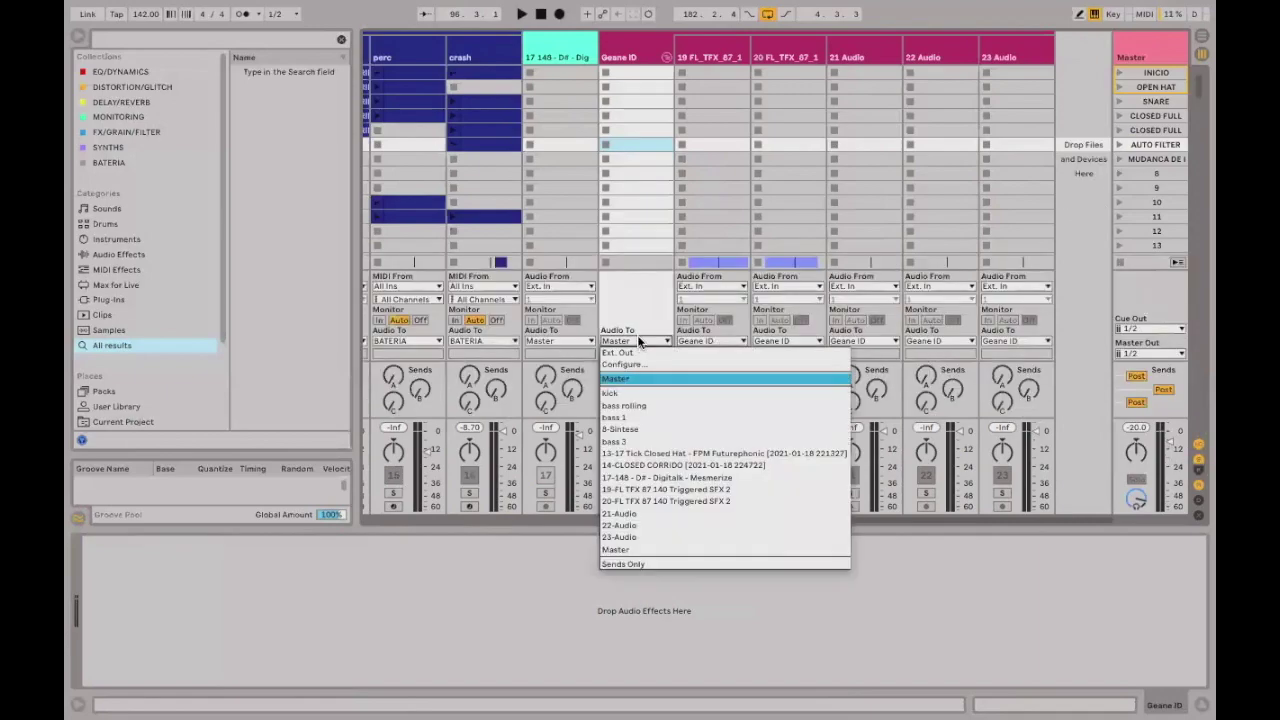
click(726, 110)
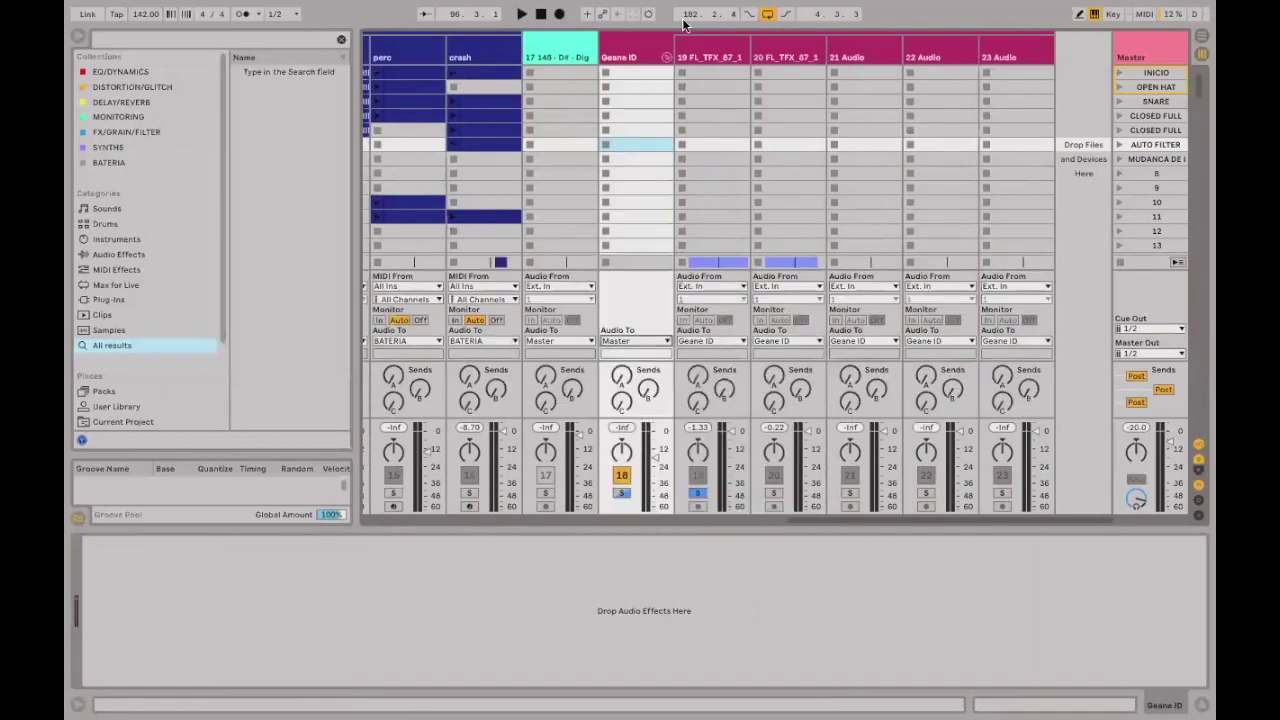
Select tracks 19 to 23 and examine the output routing options of track 19.
click(715, 57)
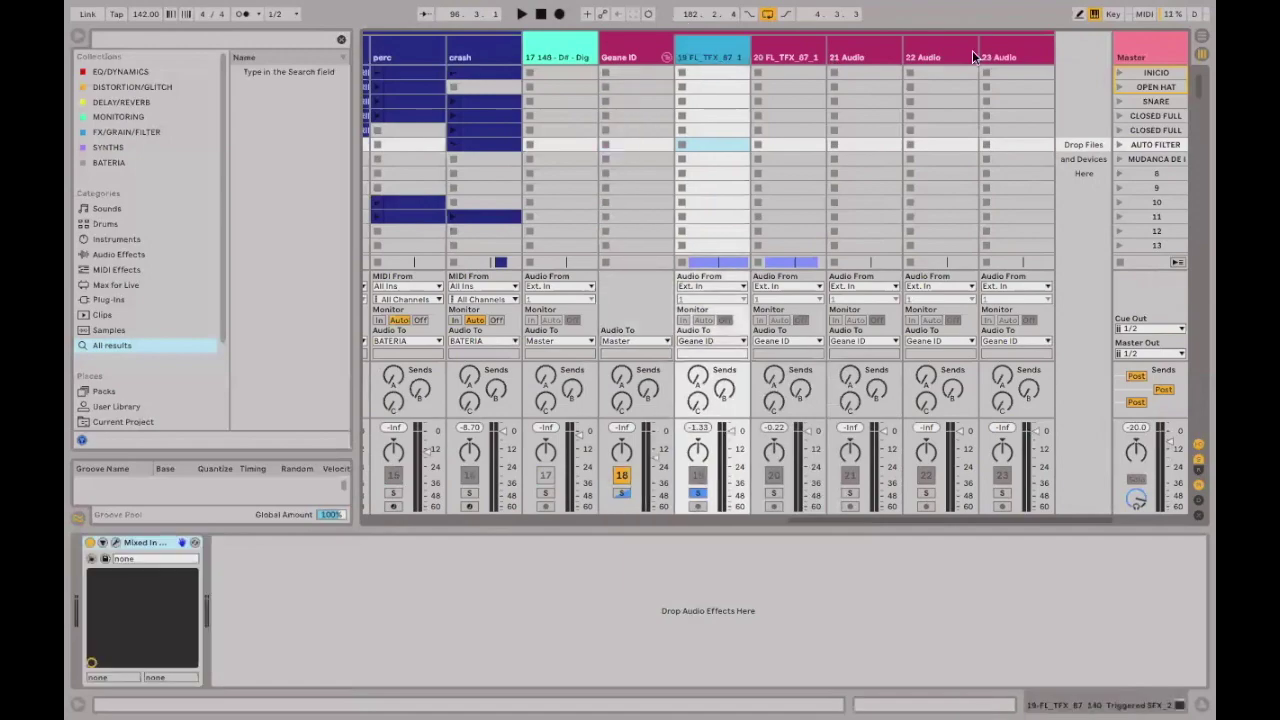
shift+click(983, 48)
click(730, 48)
click(715, 341)
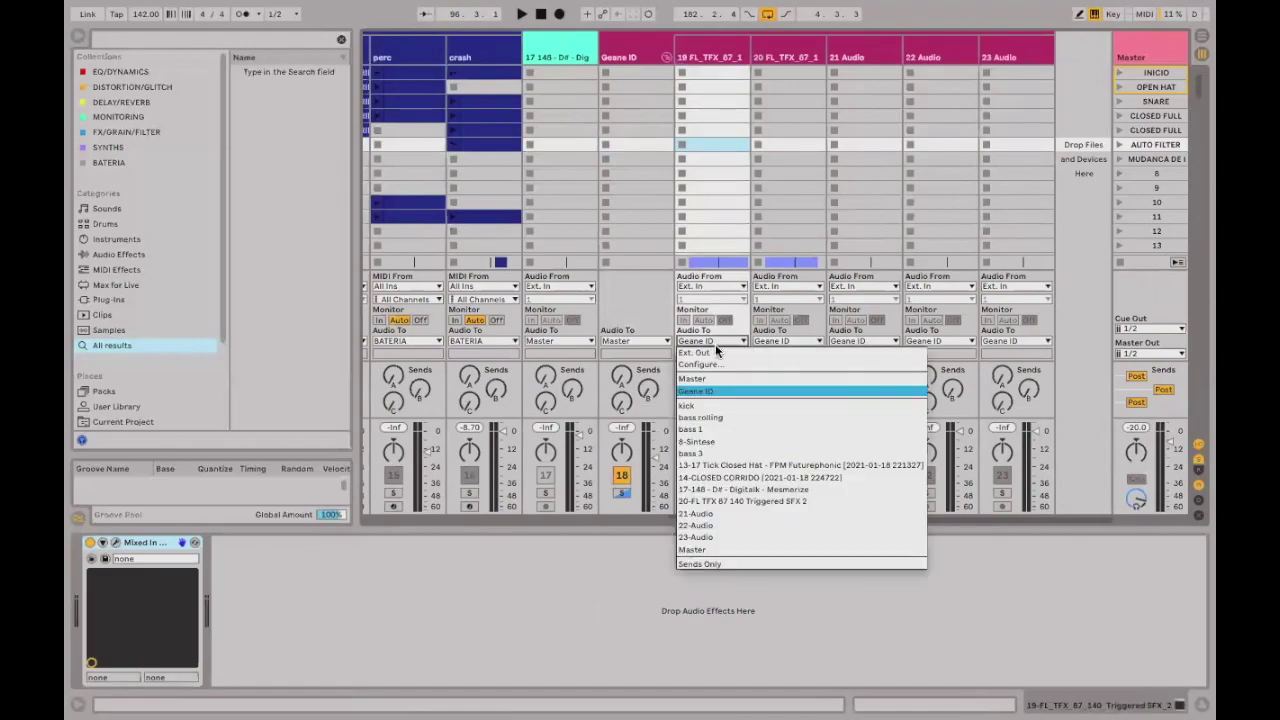
click(643, 70)
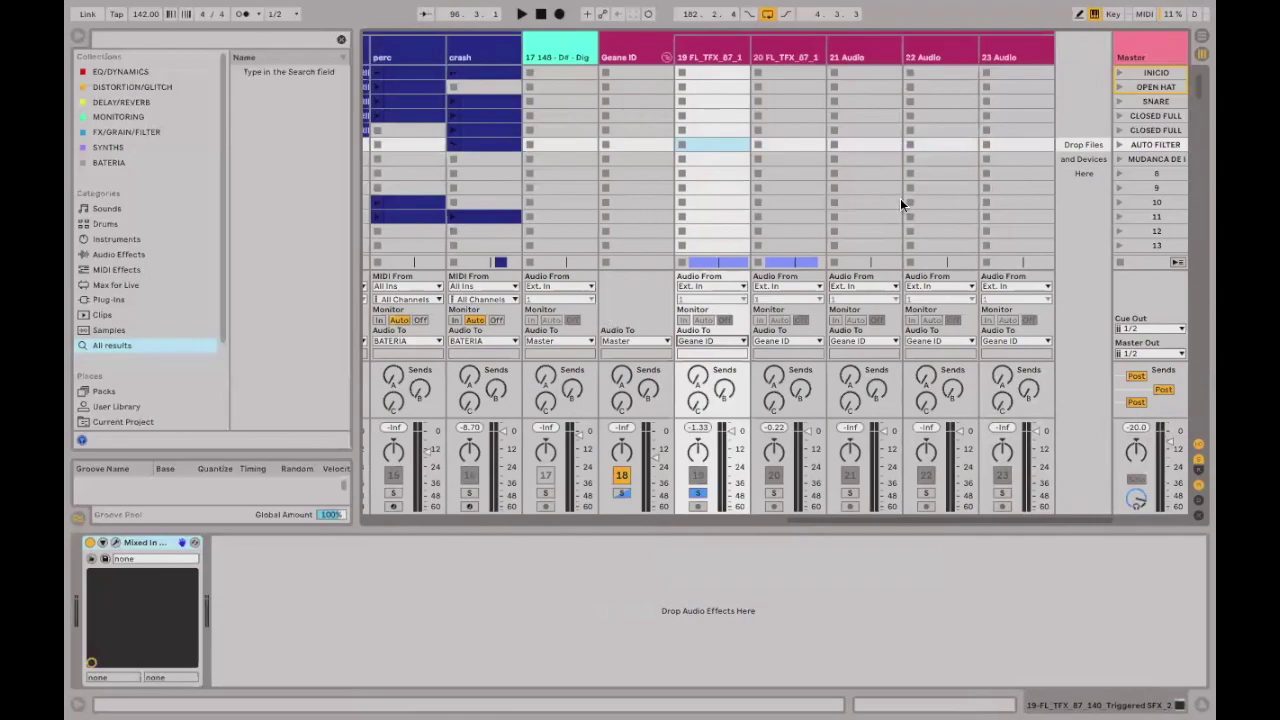
Play the soloed track 19 briefly with group track 18 selected, turn off track 19's solo, and return to Arrangement View.
click(645, 145)
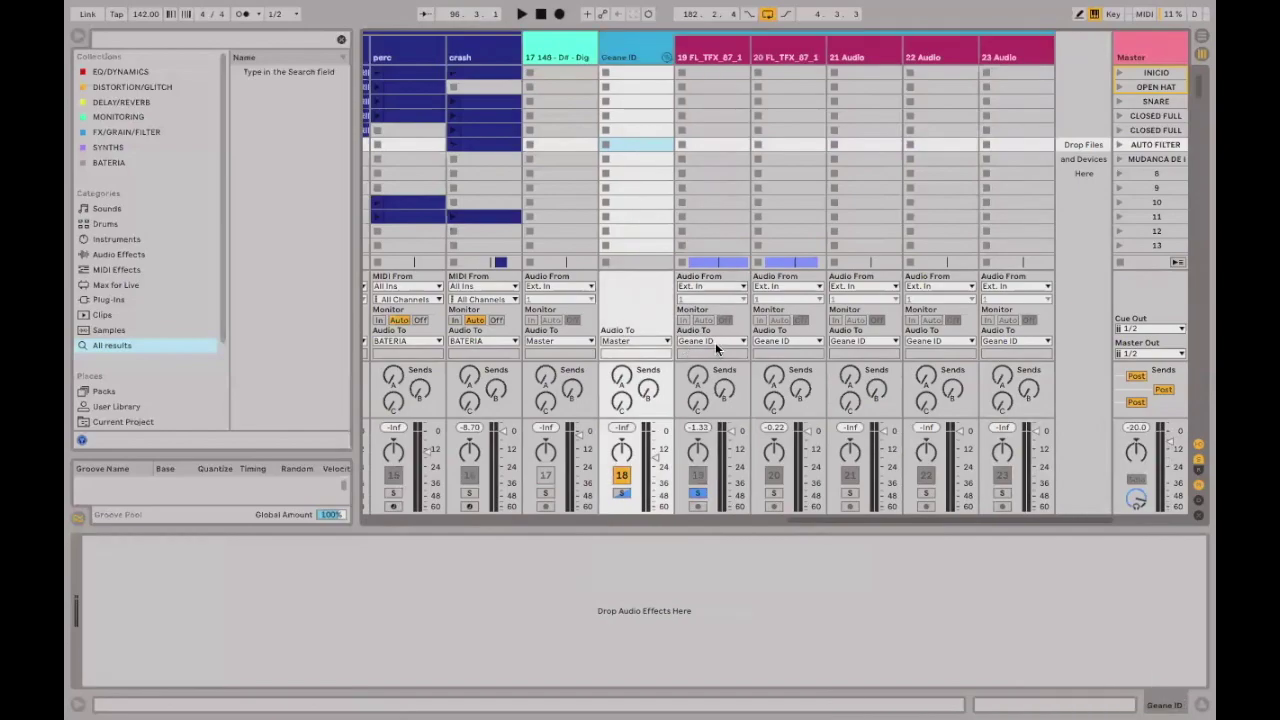
key(space)
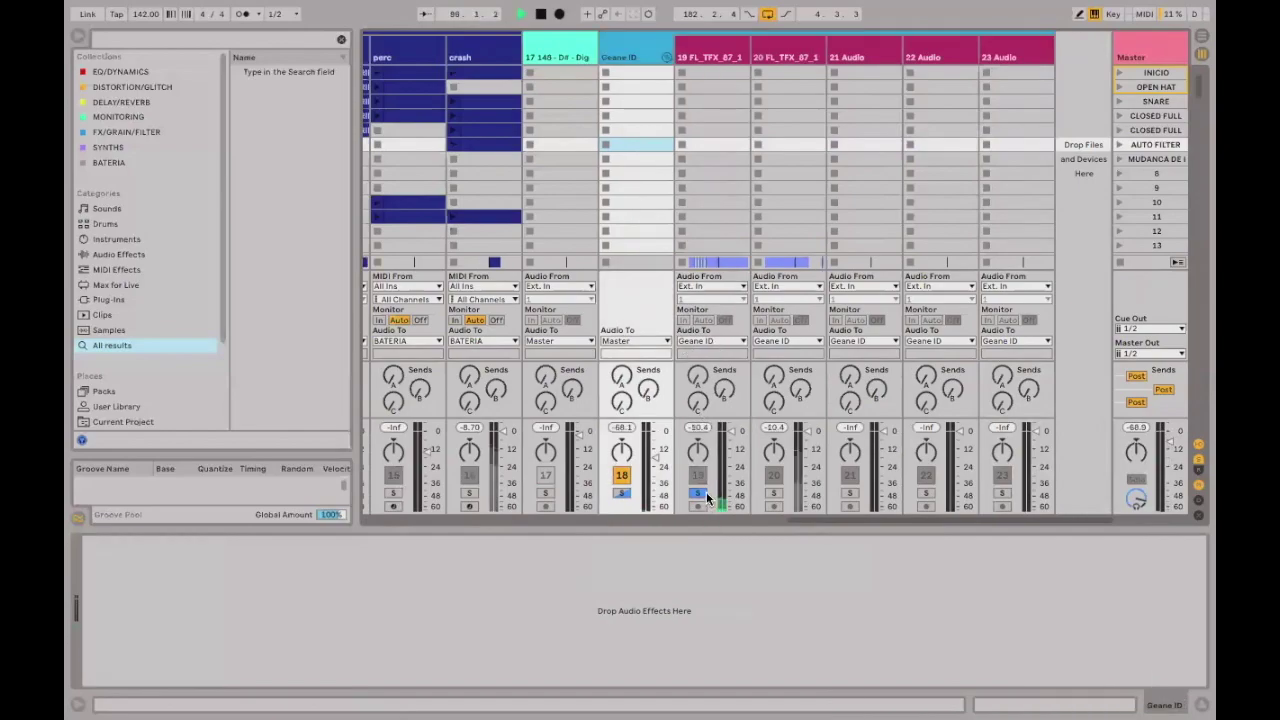
key(space)
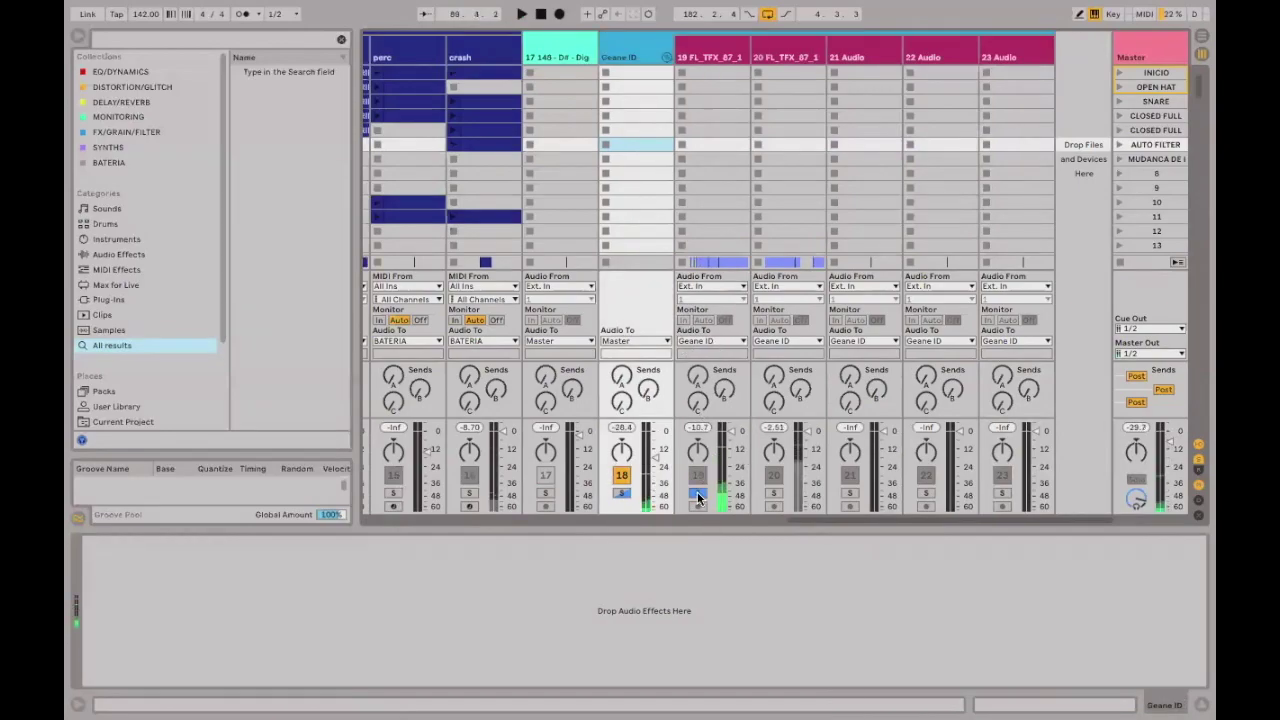
click(697, 493)
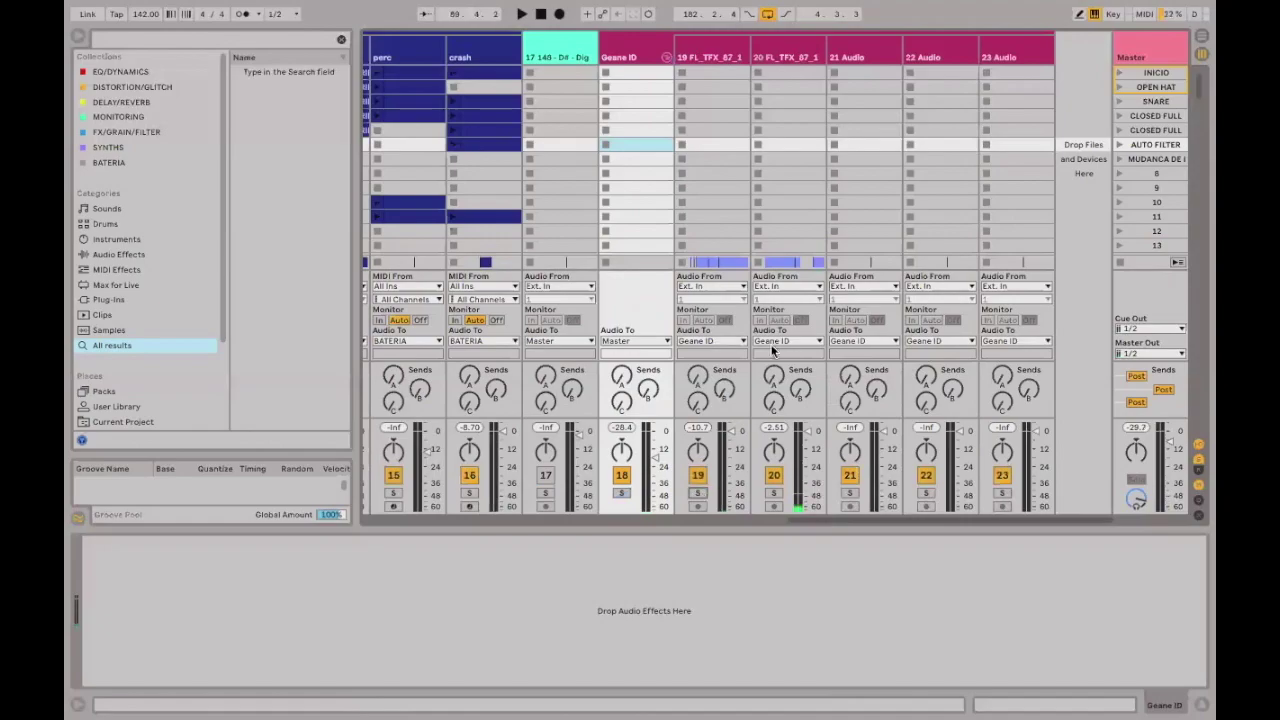
key(Tab)
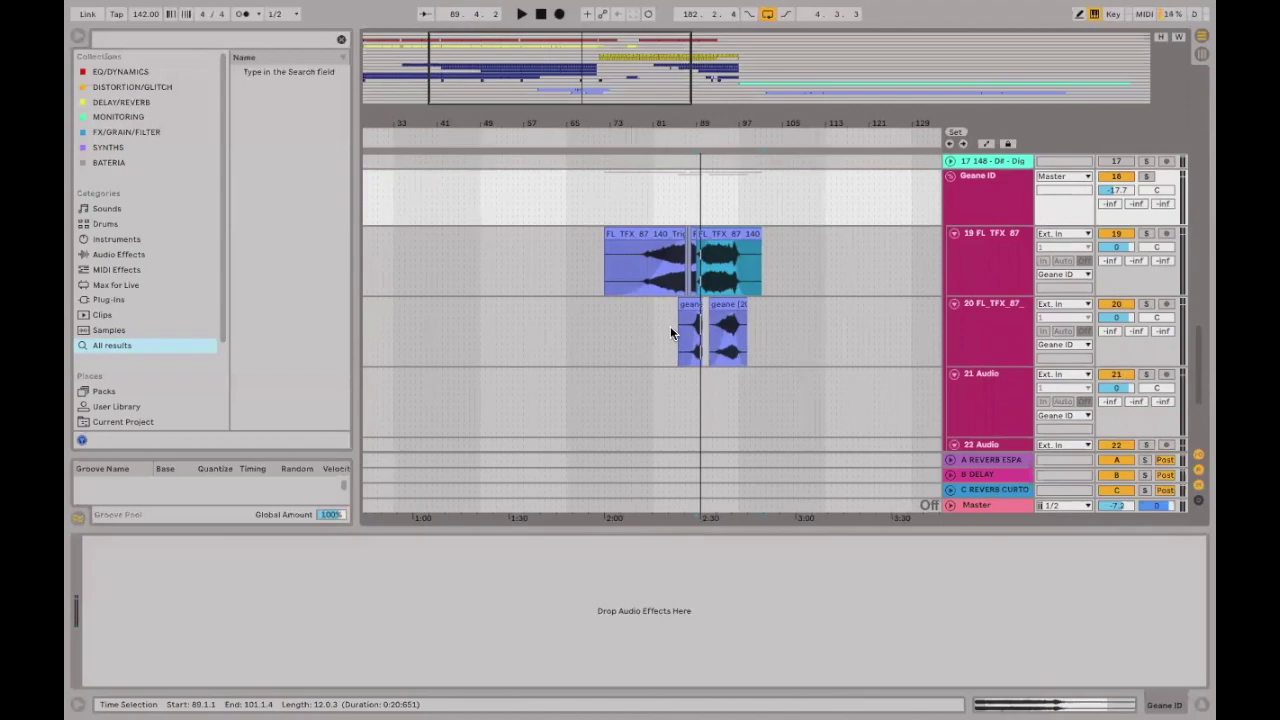
Play the transition on tracks 19 and 20 from about bar 73 to bar 97 to check how the effects sound together.
click(697, 323)
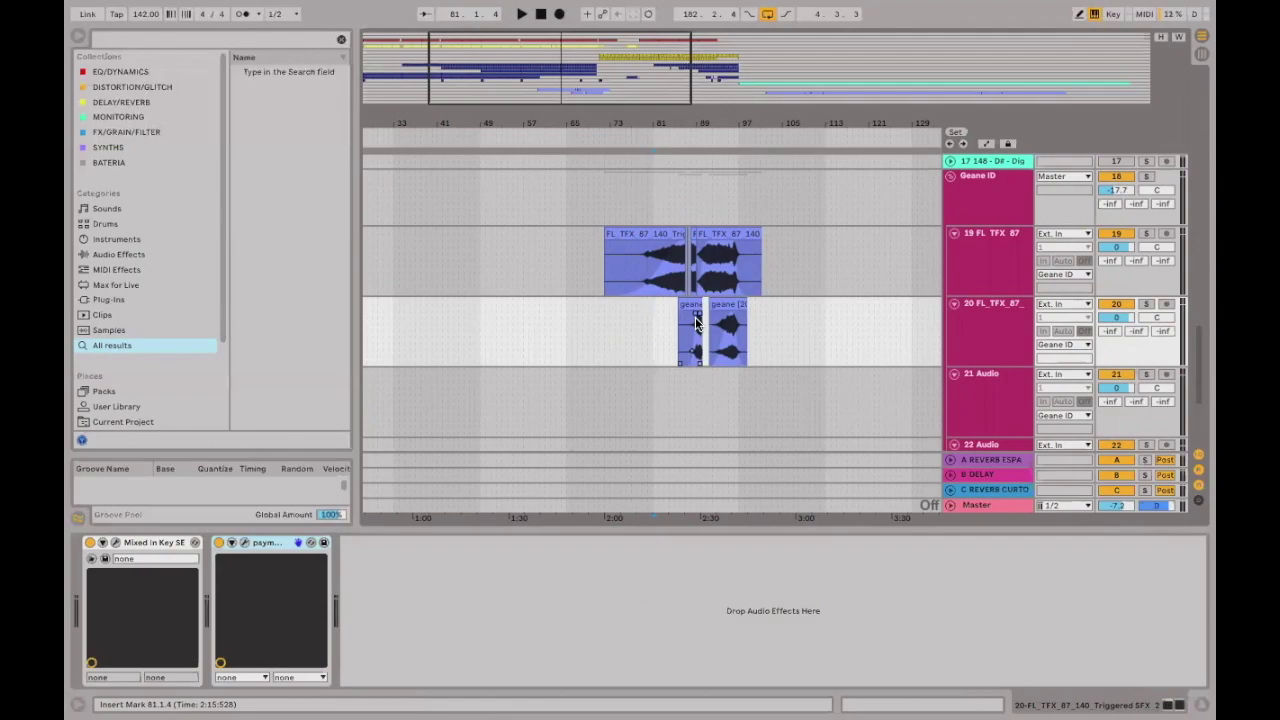
click(609, 337)
key(space)
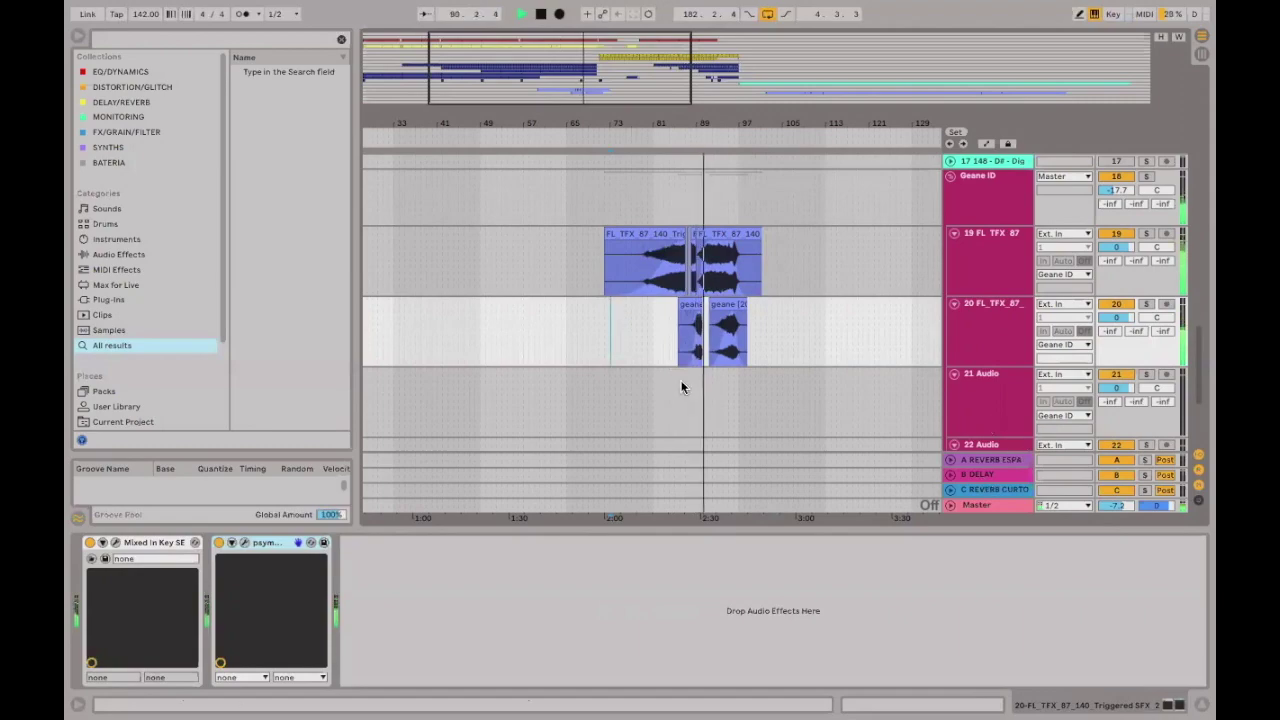
scroll(700, 387, right, 2)
scroll(706, 392, right, 5)
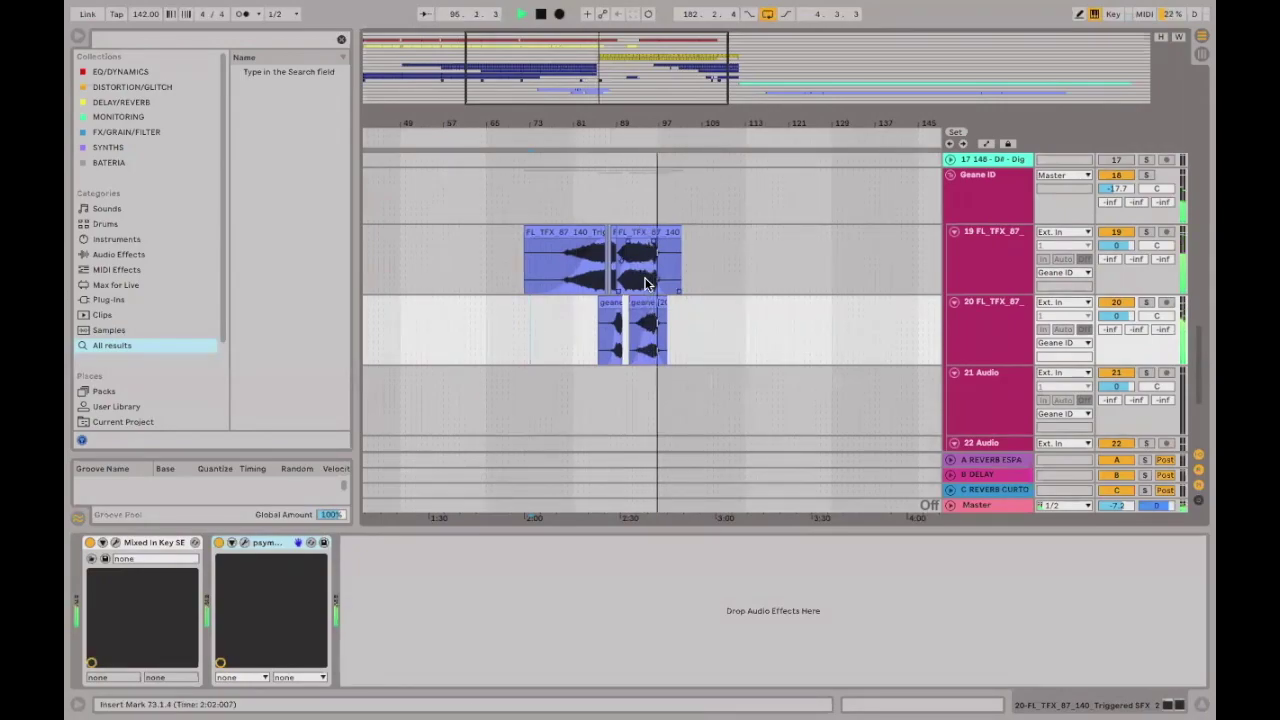
key(space)
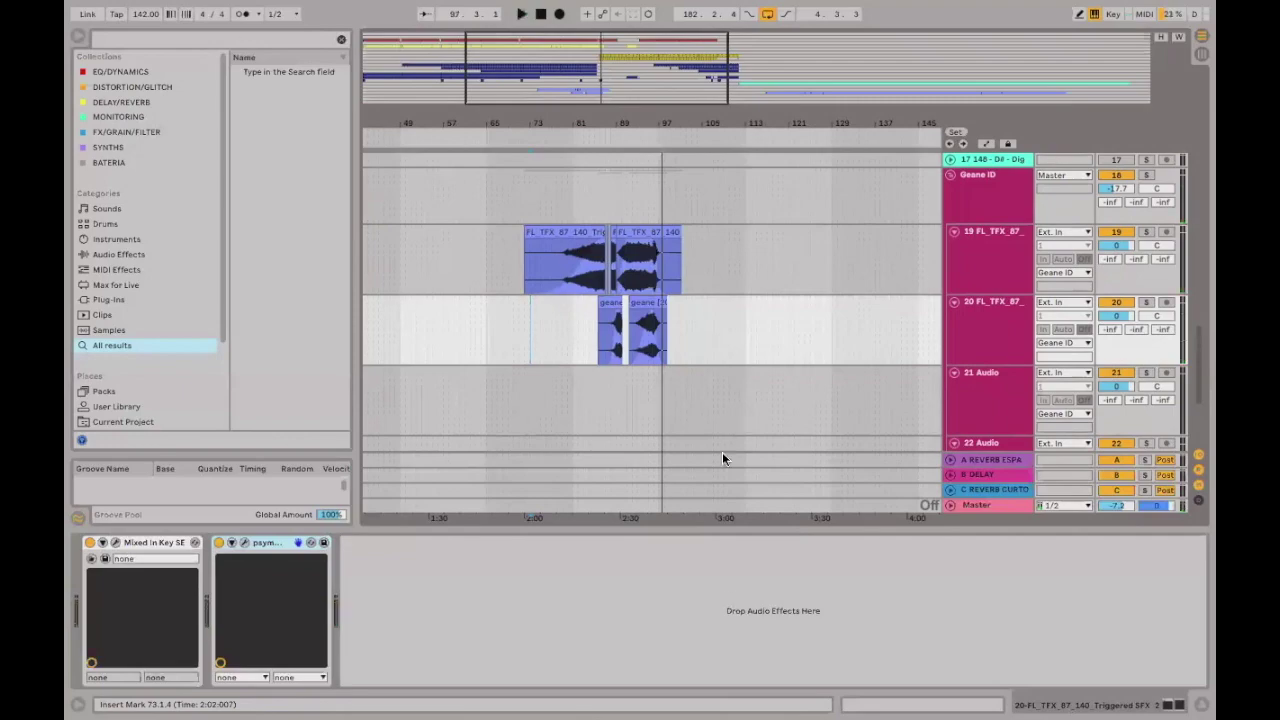
Play from about bar 94 of the second clip on track 20 in Session View and solo track 20.
scroll(794, 190, down, 3)
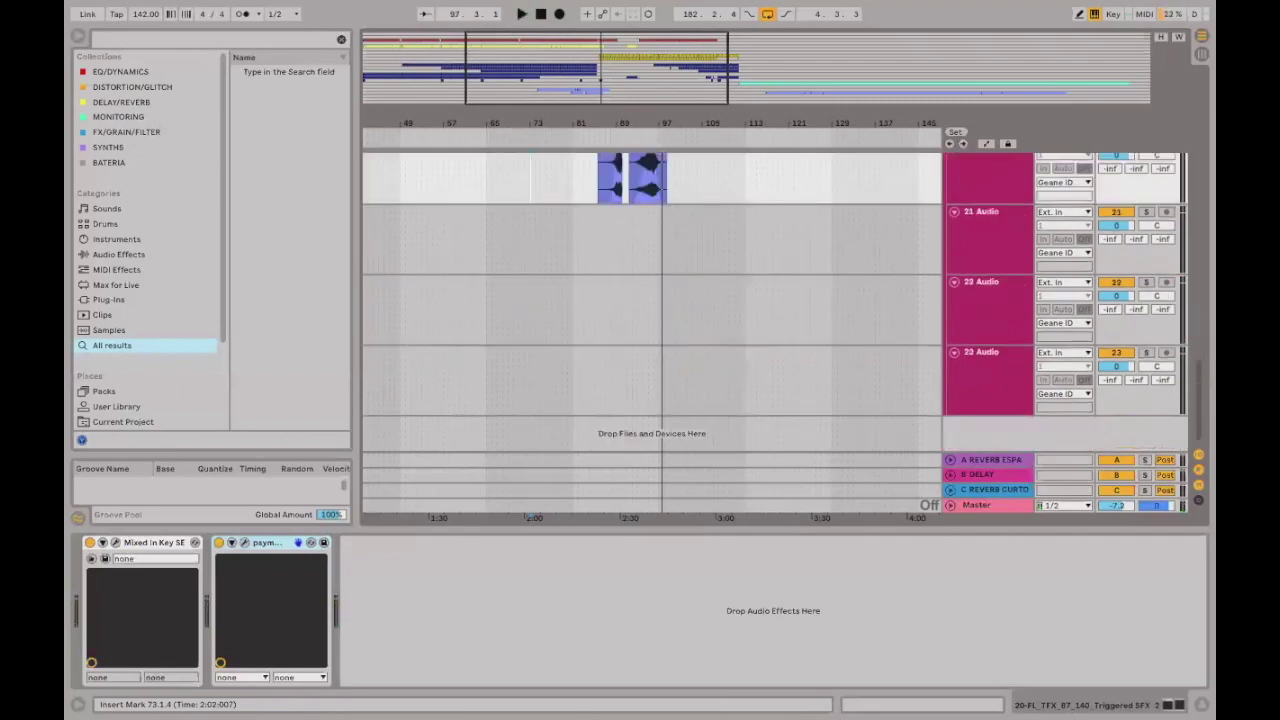
scroll(718, 230, up, 3)
key(minus)
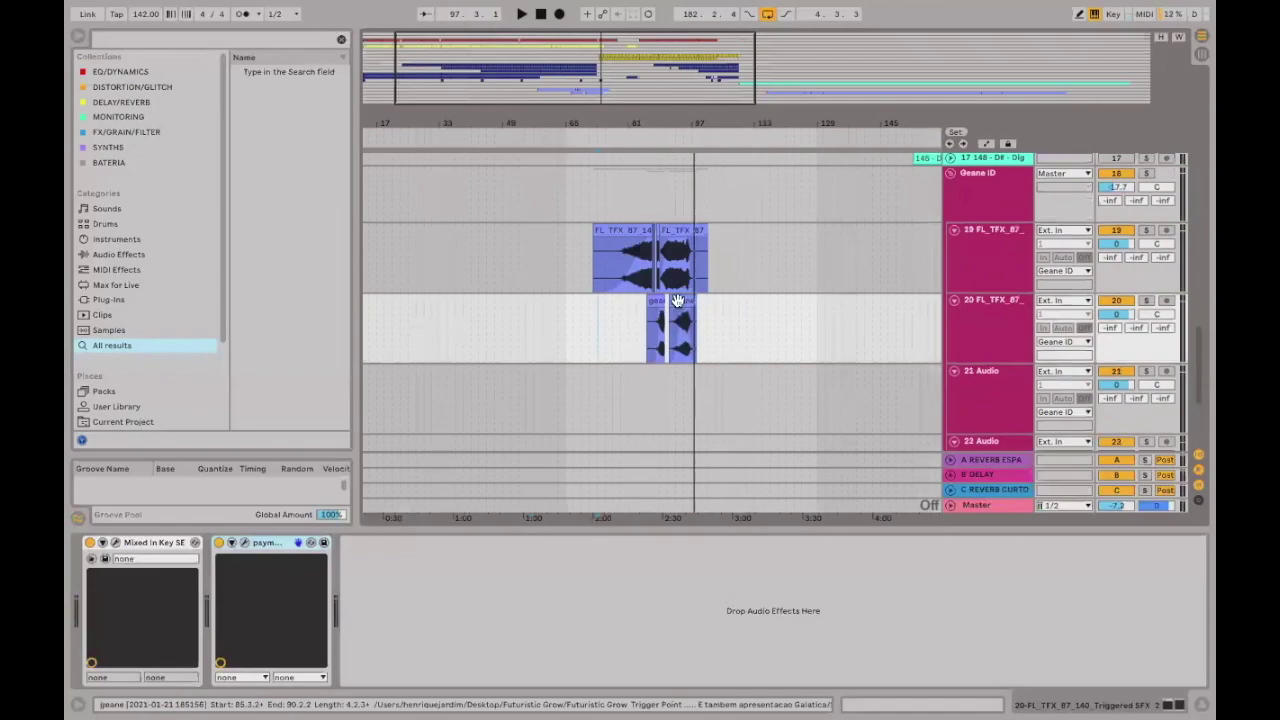
click(690, 325)
key(plus)
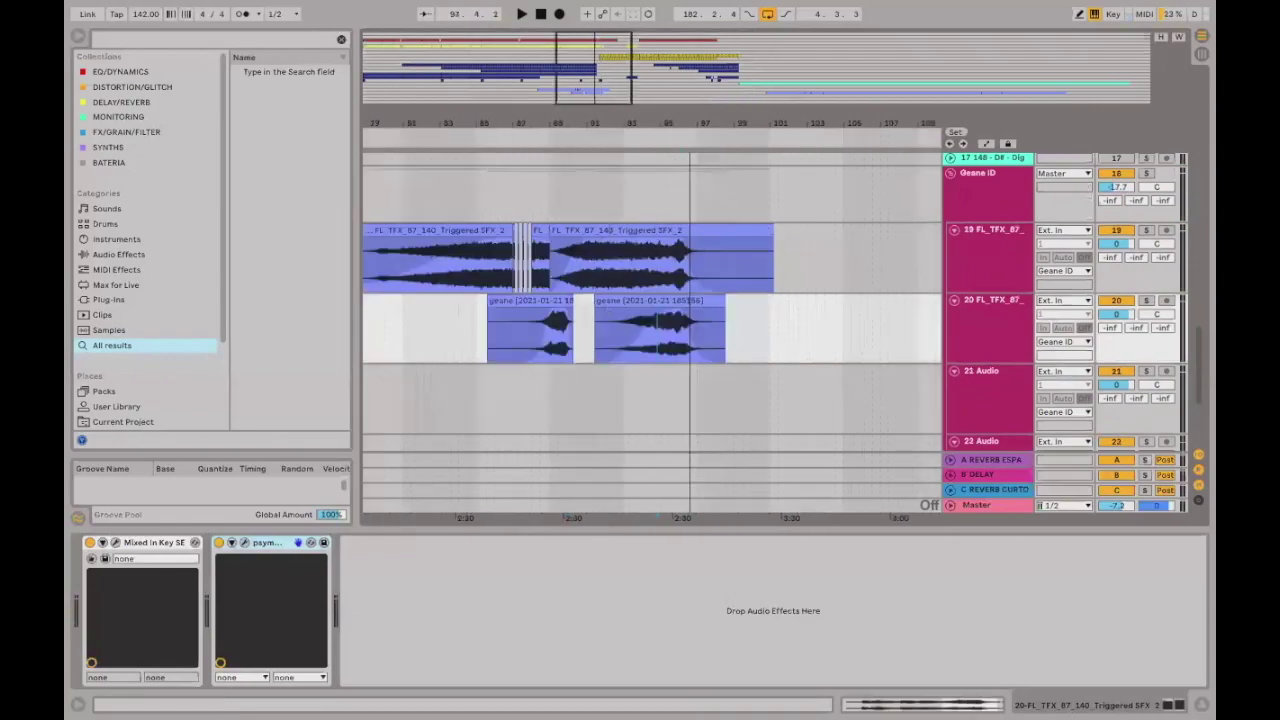
key(Tab)
key(space)
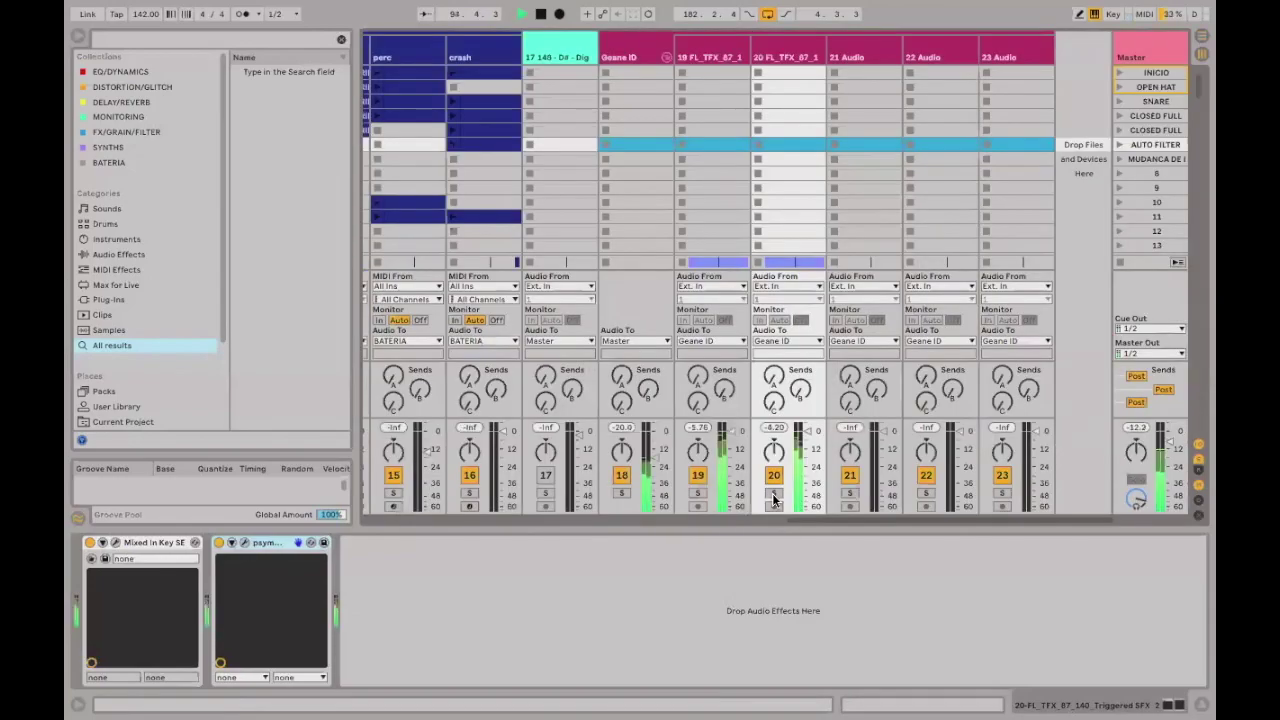
click(773, 494)
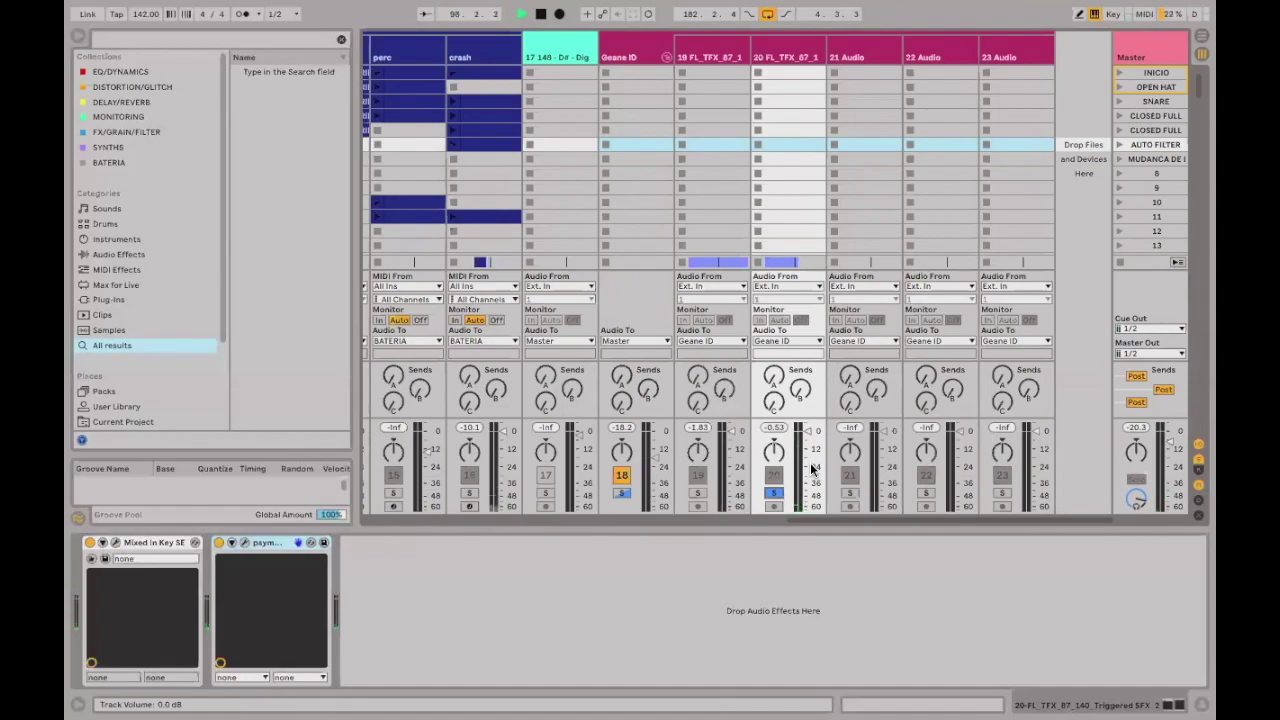
Return to Arrangement View, select the first clip on track 20 and stop playback.
key(Tab)
click(513, 326)
key(space)
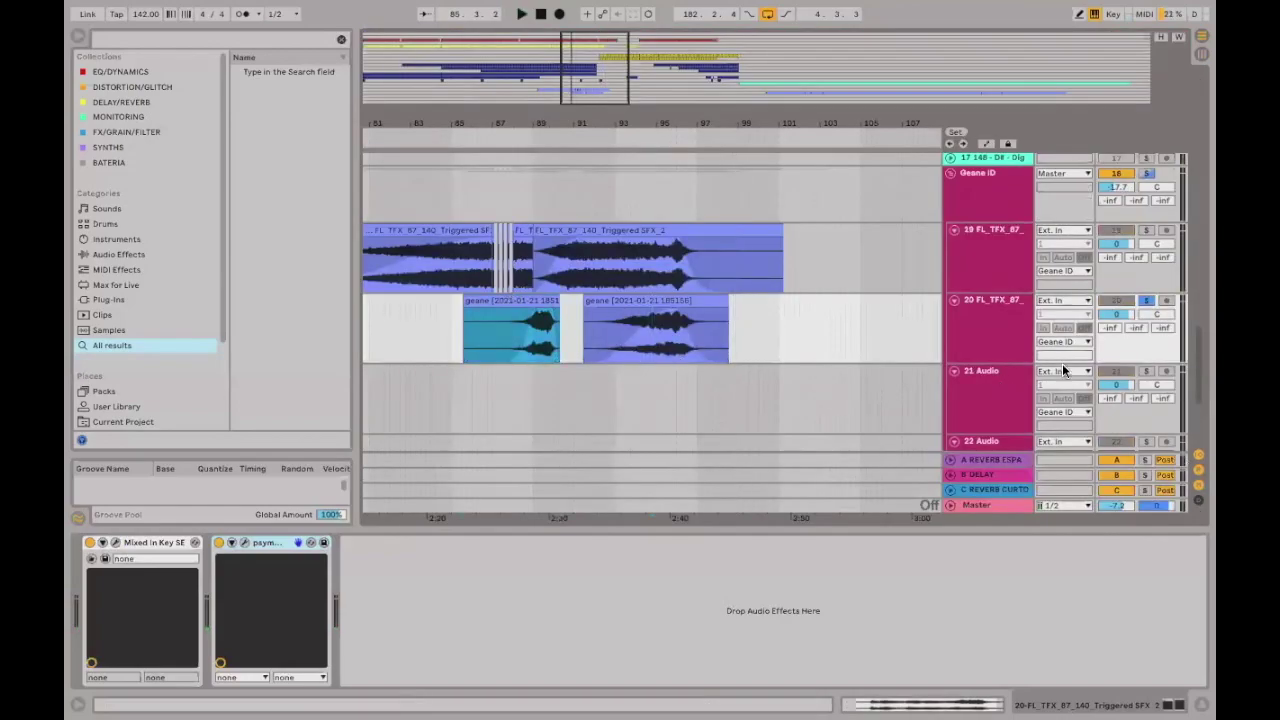
Check the device chains of the three return tracks, reverb A, delay B and short reverb C, and reselect return A.
click(992, 461)
click(990, 474)
click(990, 486)
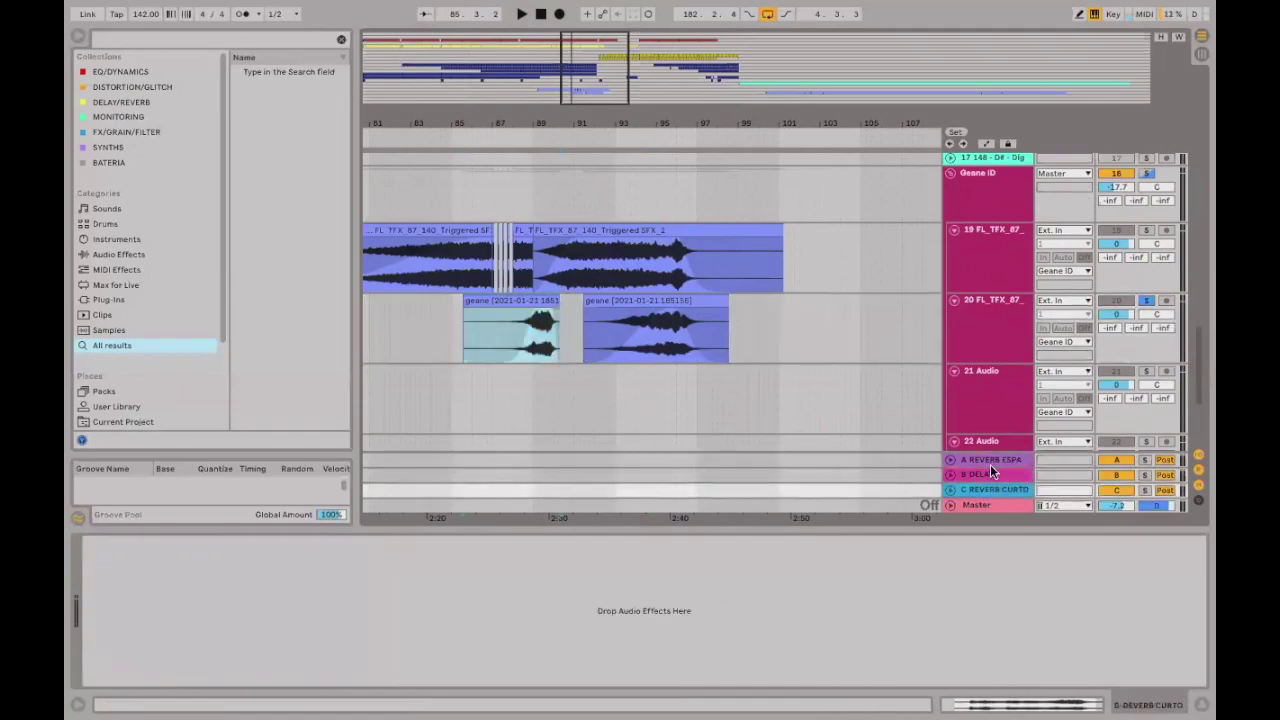
click(990, 461)
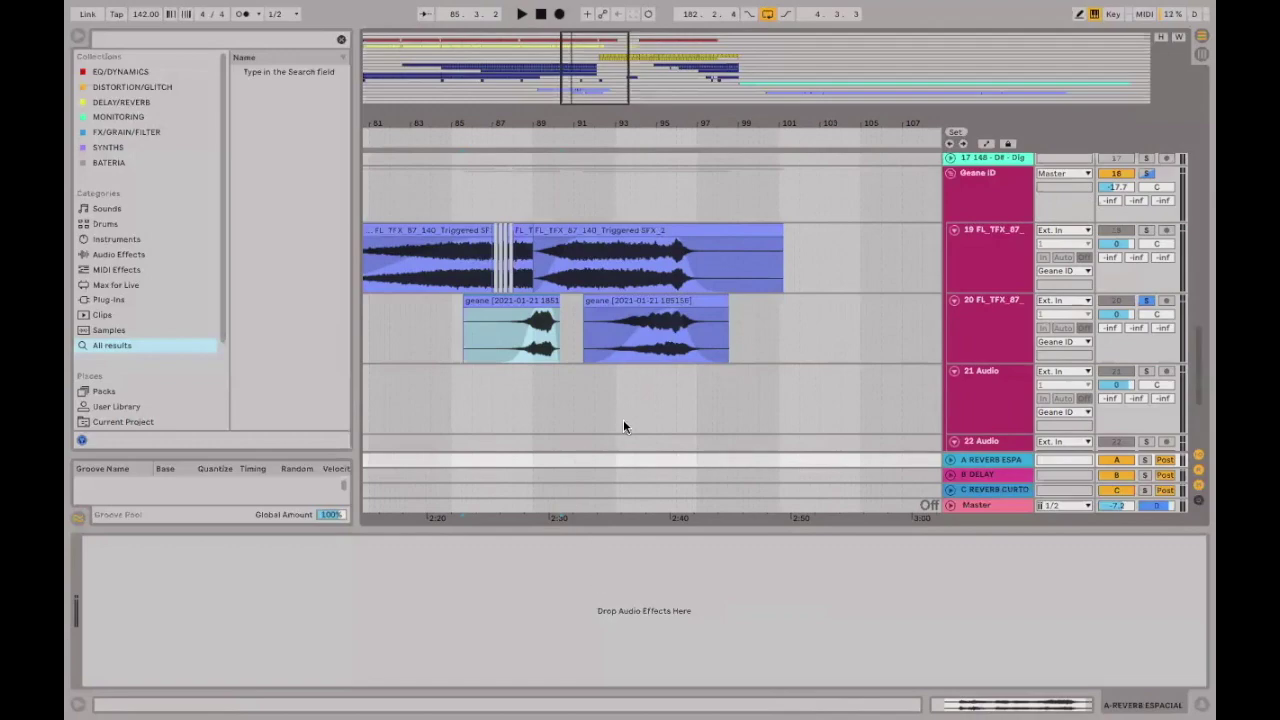
click(308, 38)
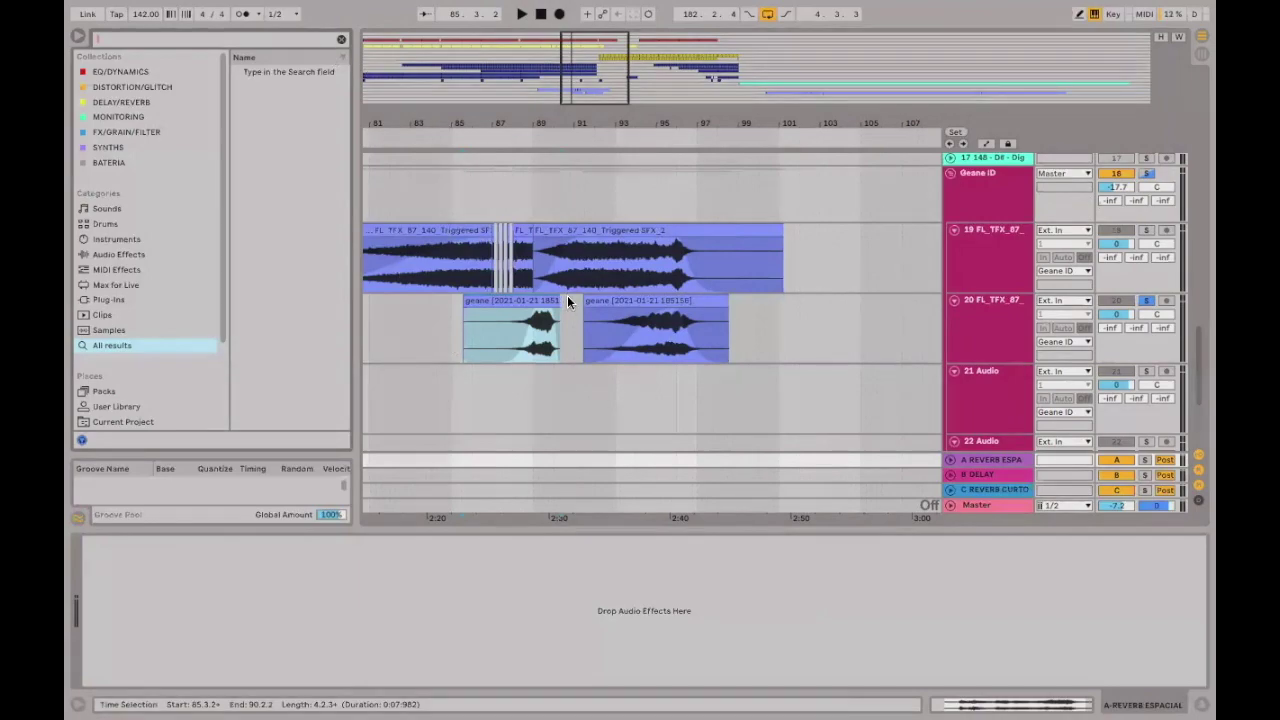
click(988, 465)
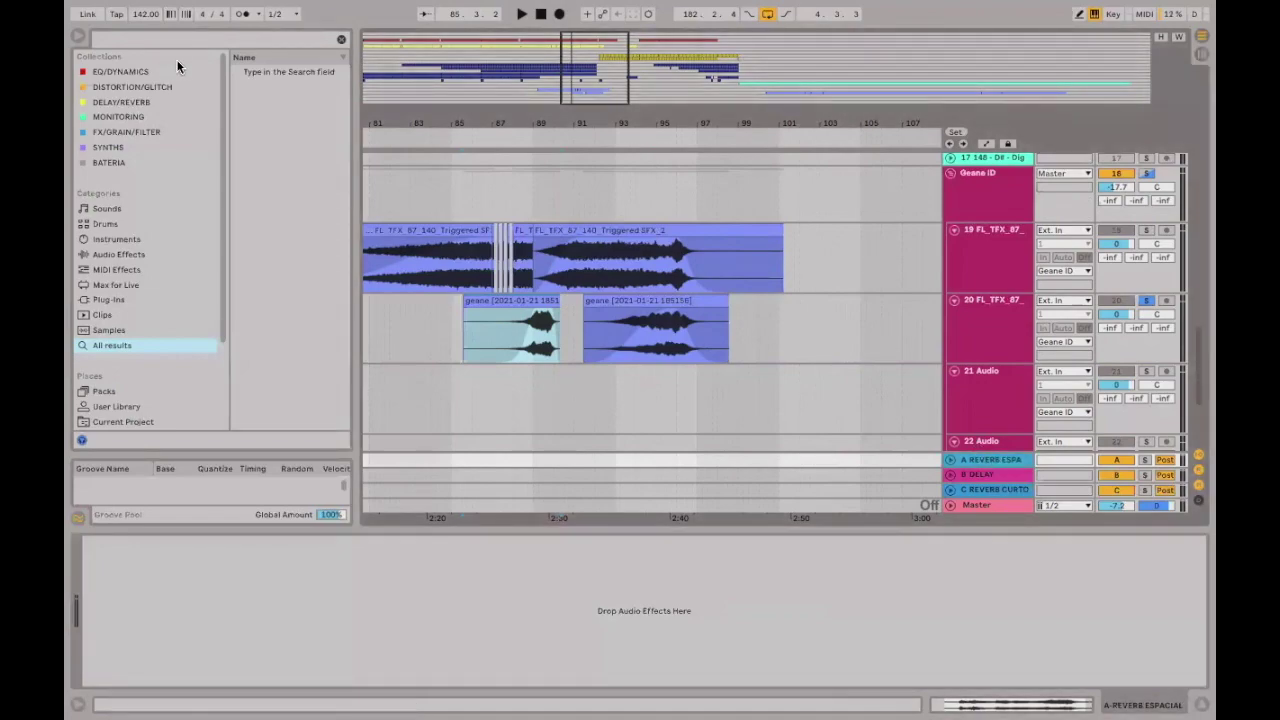
Search the browser for "manny" and widen the browser until the full plug-in names are readable.
click(286, 38)
text(anny)
key(BackSpace)
key(BackSpace)
key(BackSpace)
key(BackSpace)
text(ma)
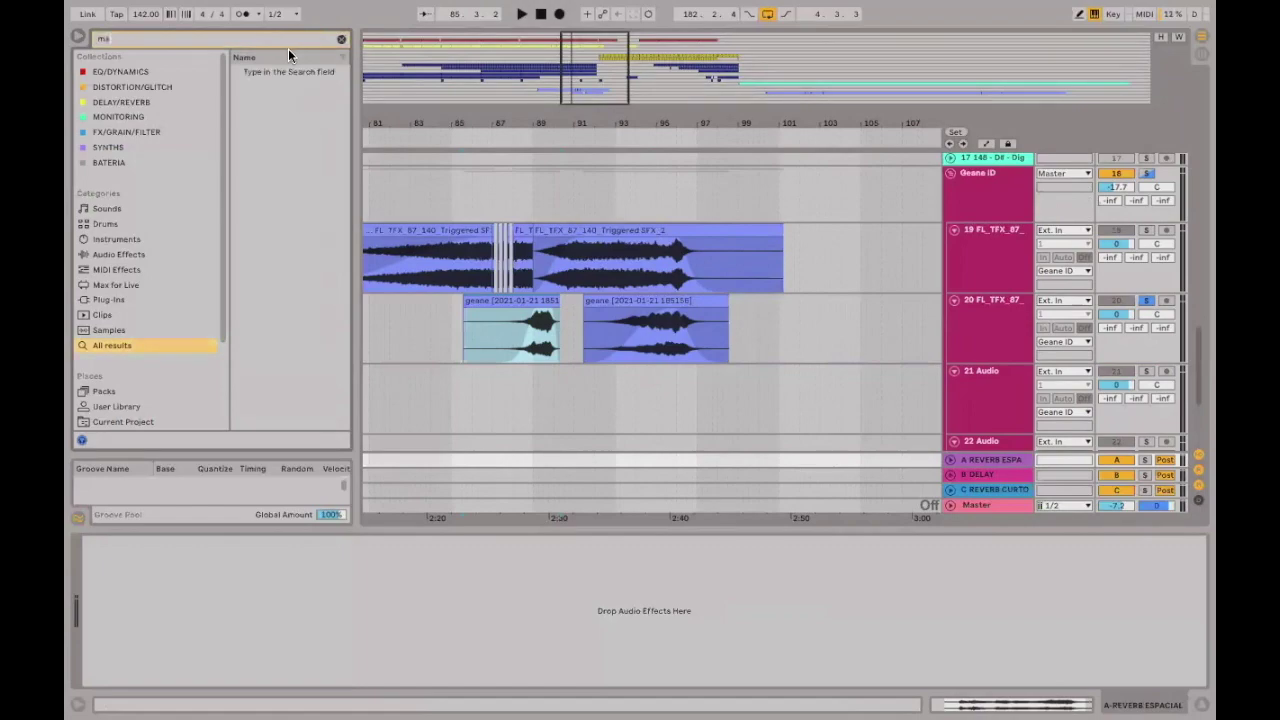
text(nny)
drag(354, 202, 368, 211)
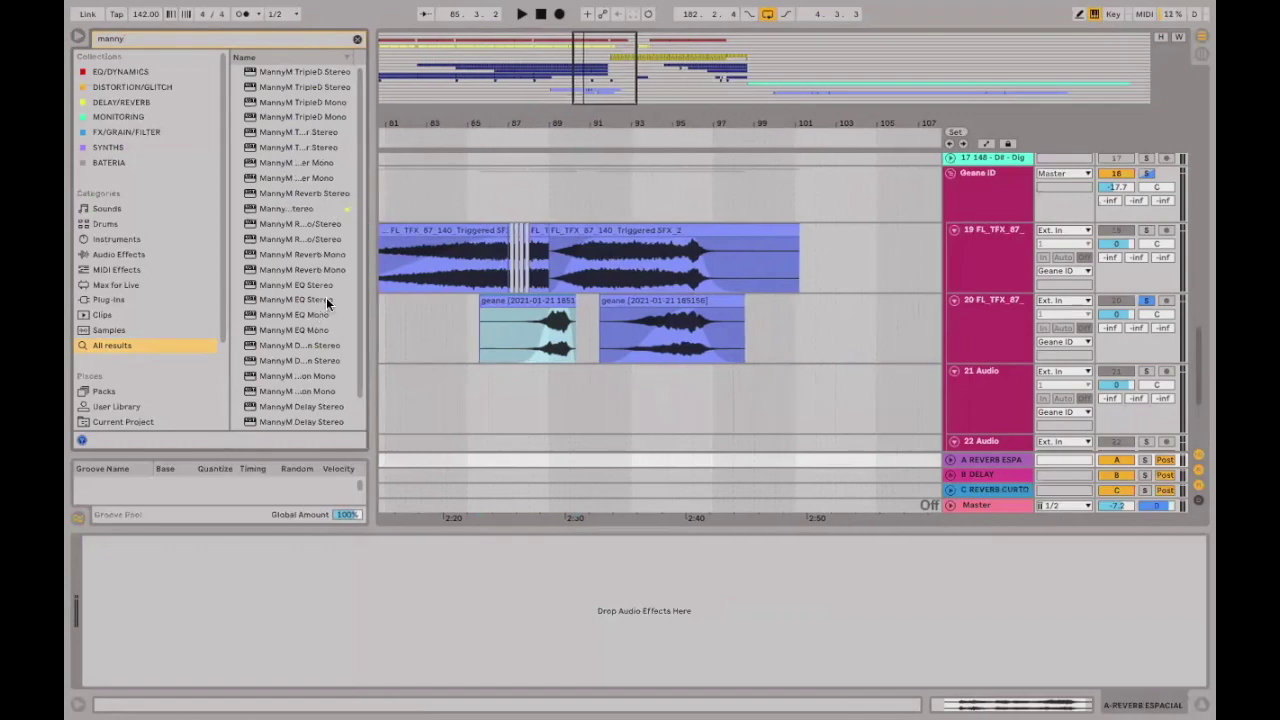
drag(366, 290, 480, 297)
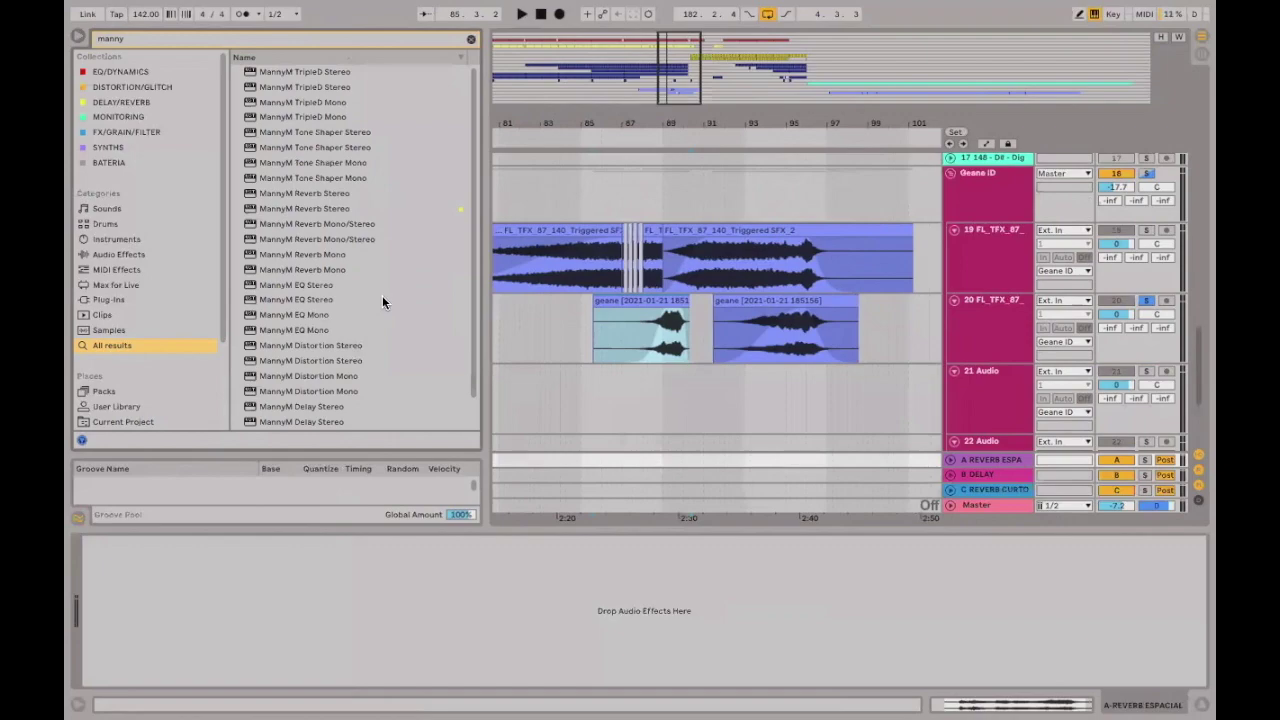
Load MannyM Reverb Stereo on return track A and choose the MM Dark Chamber preset.
scroll(380, 288, up, 2)
click(308, 207)
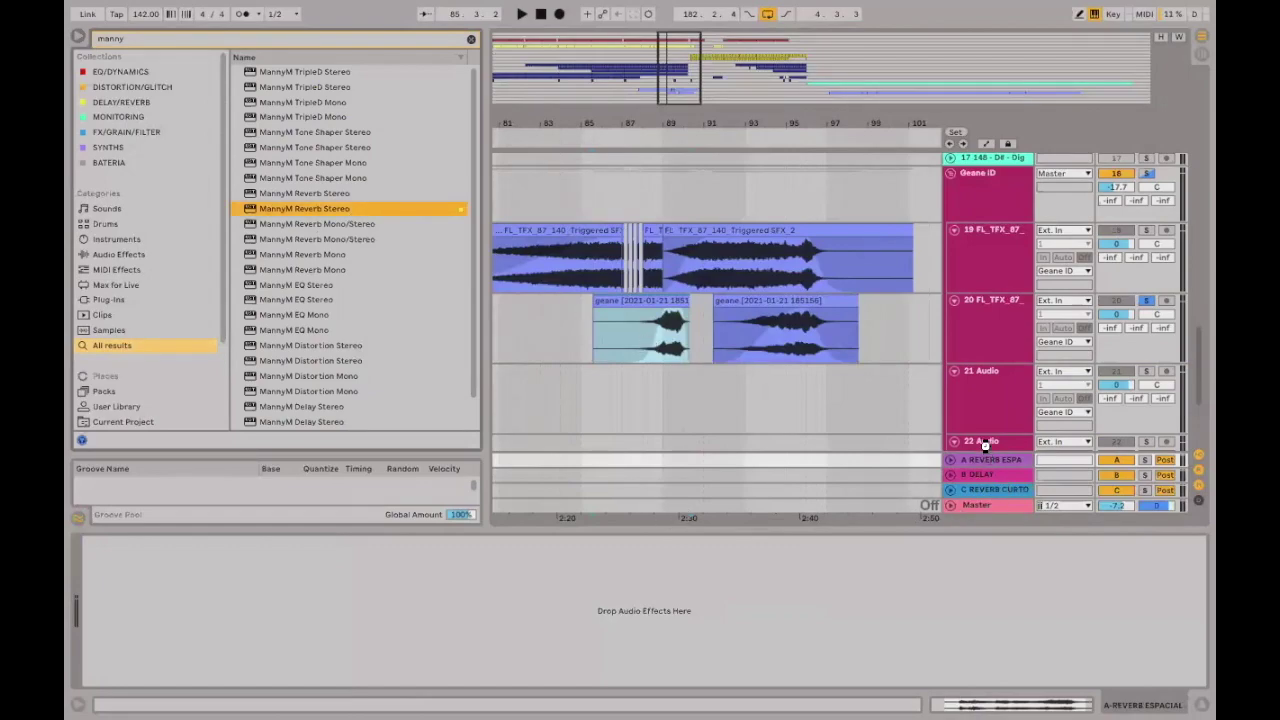
key(Return)
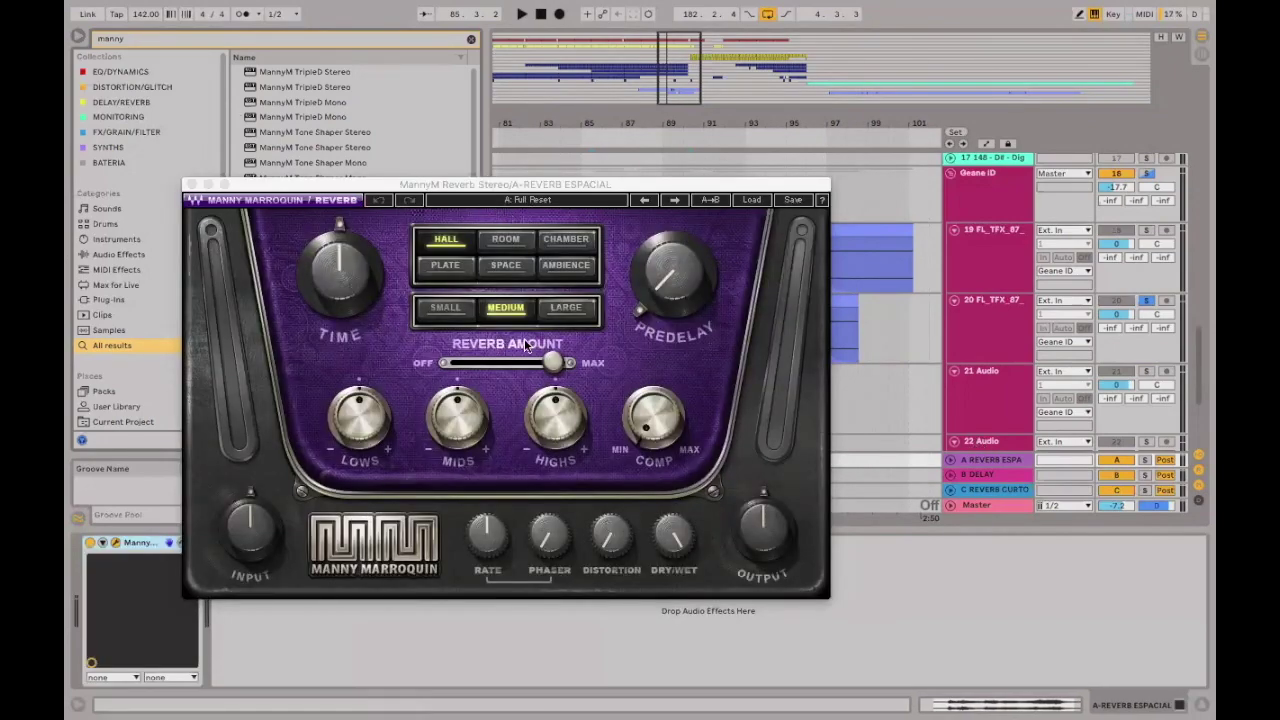
click(675, 200)
click(675, 201)
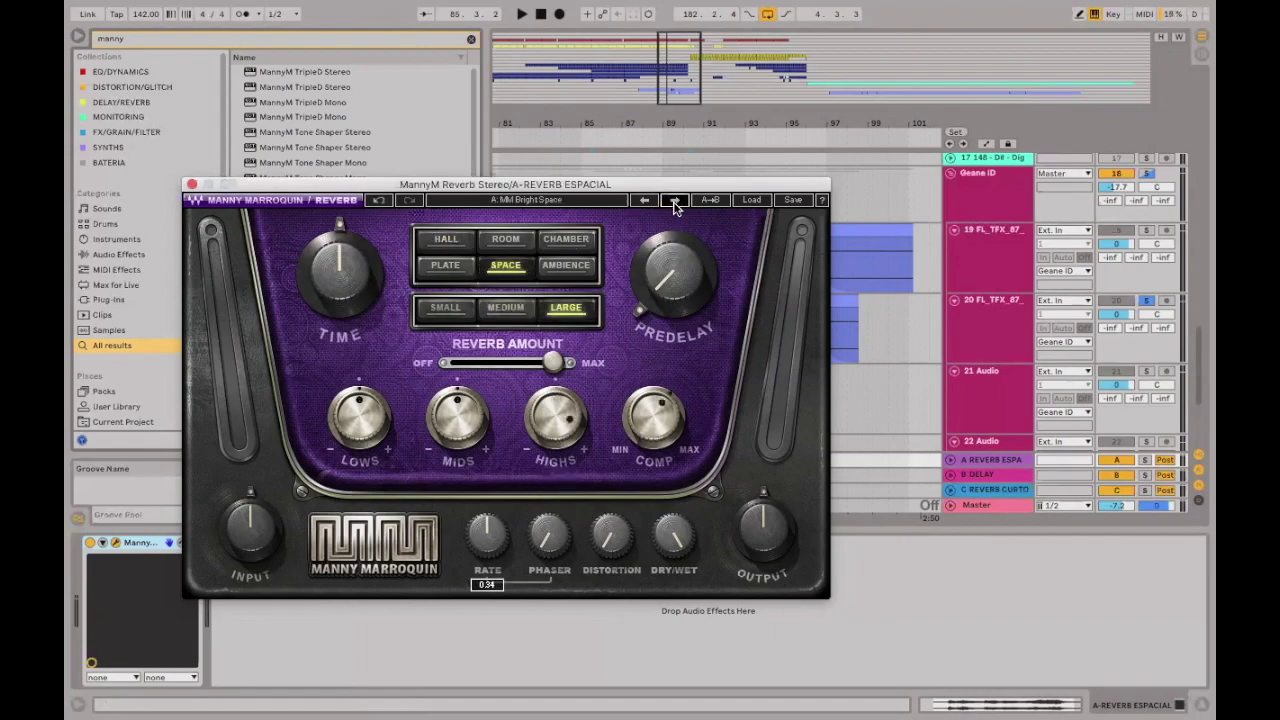
mouse_move(641, 408)
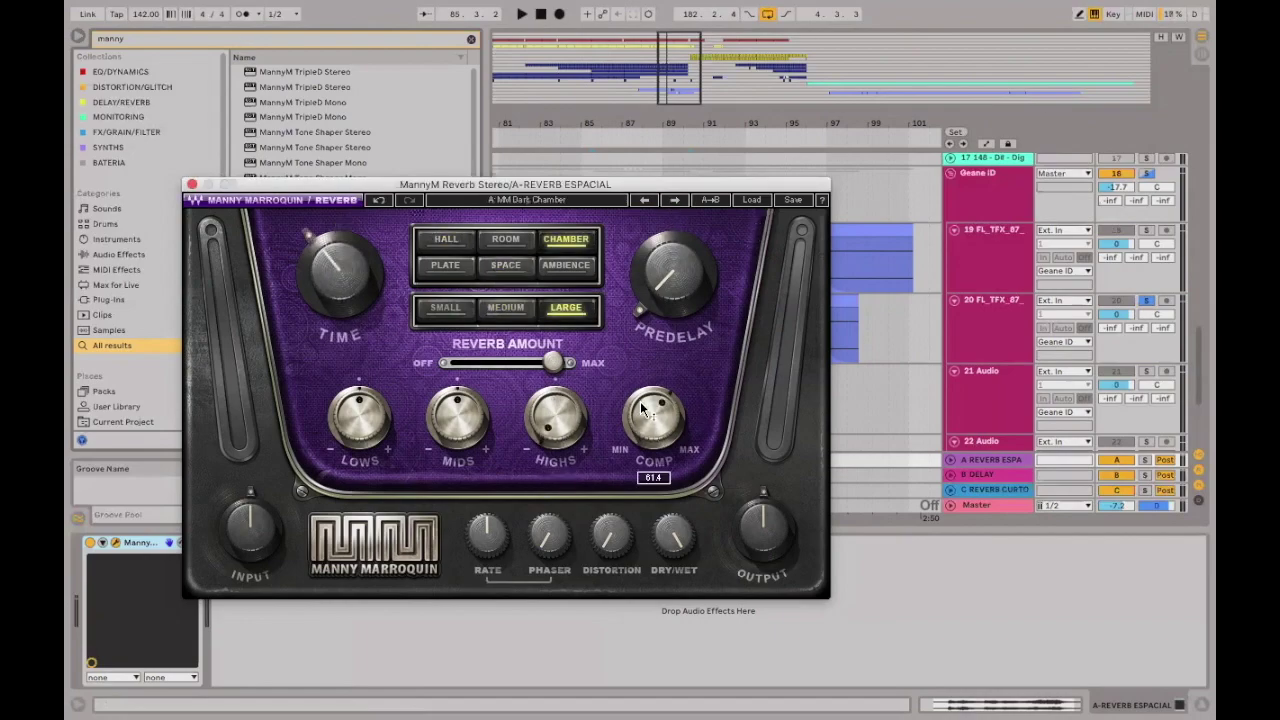
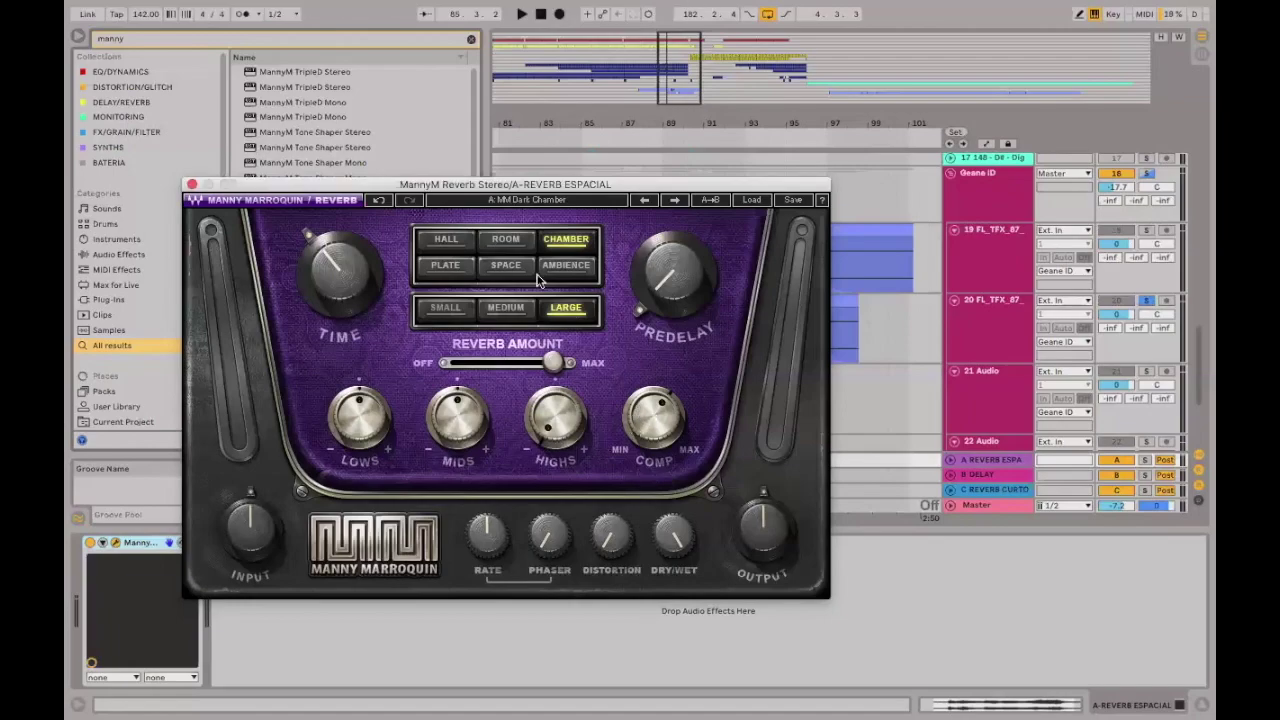
Close the reverb plug-in window and delete the reverb from return track A.
drag(560, 186, 694, 222)
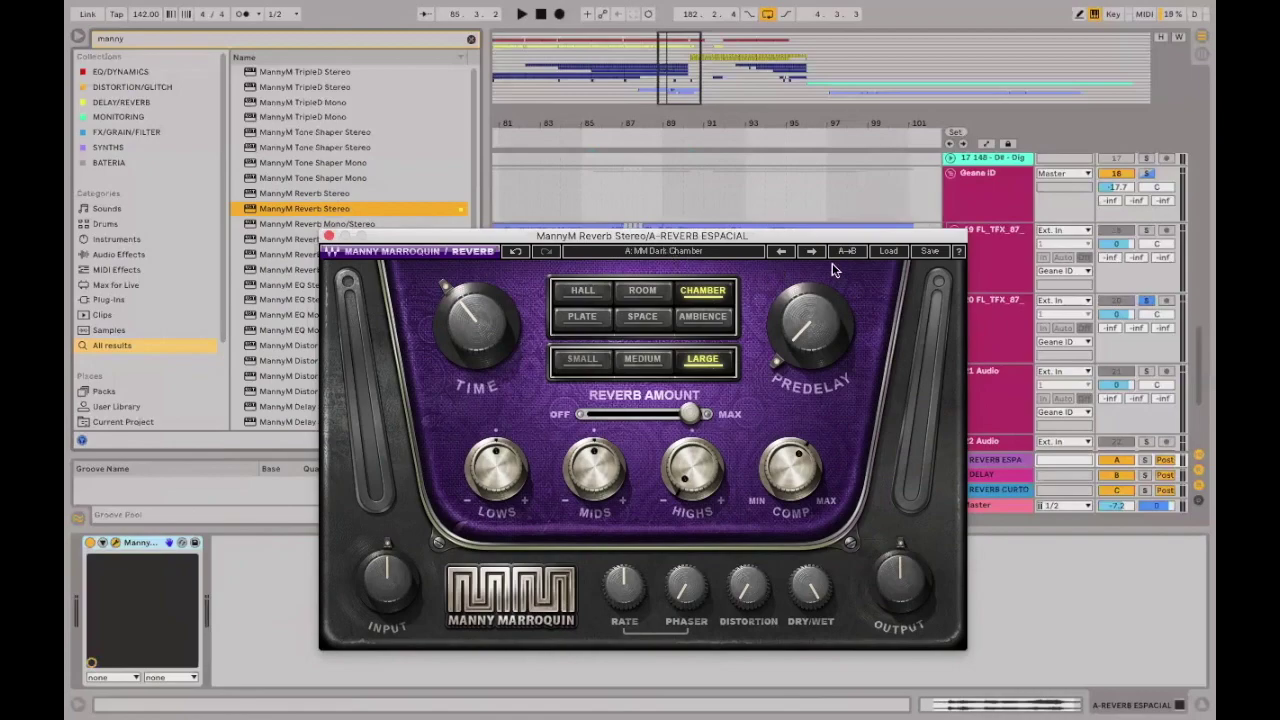
click(329, 237)
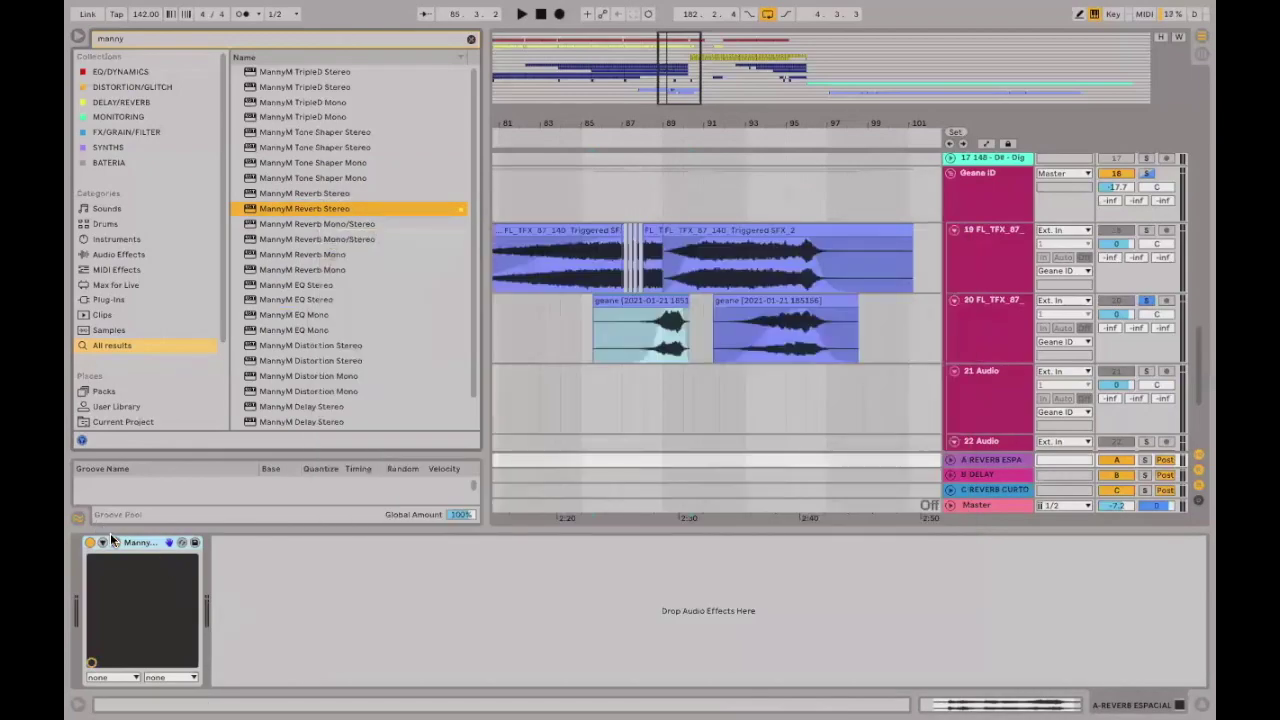
key(Delete)
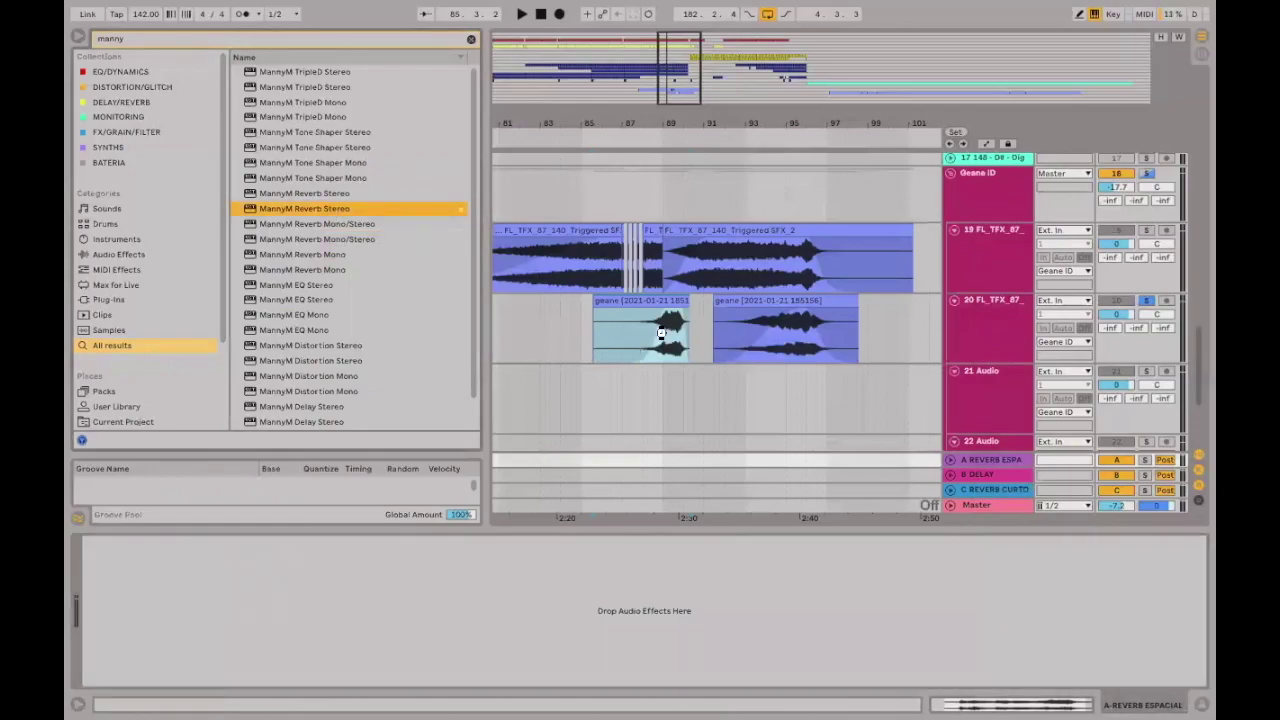
Add MannyM Reverb Stereo to the emptied return track A with the MM Dark Chamber preset and lower its reverb amount to about a quarter.
drag(1008, 458, 1008, 462)
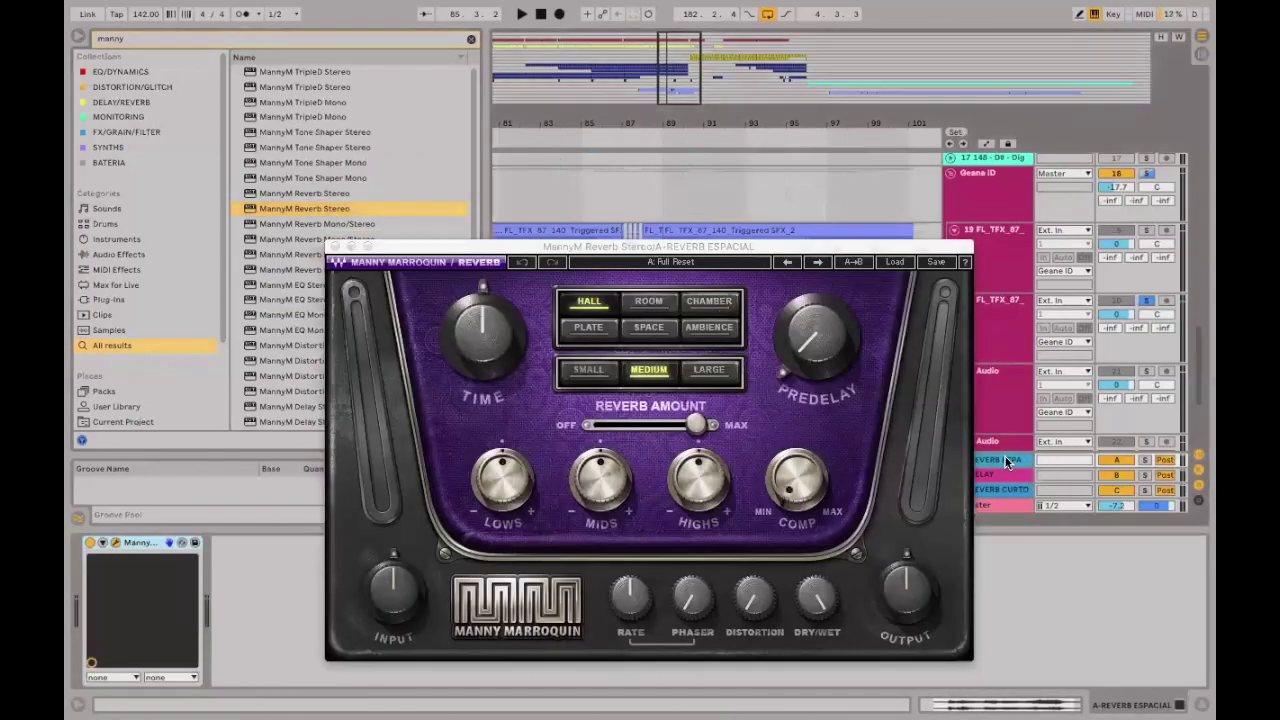
click(821, 261)
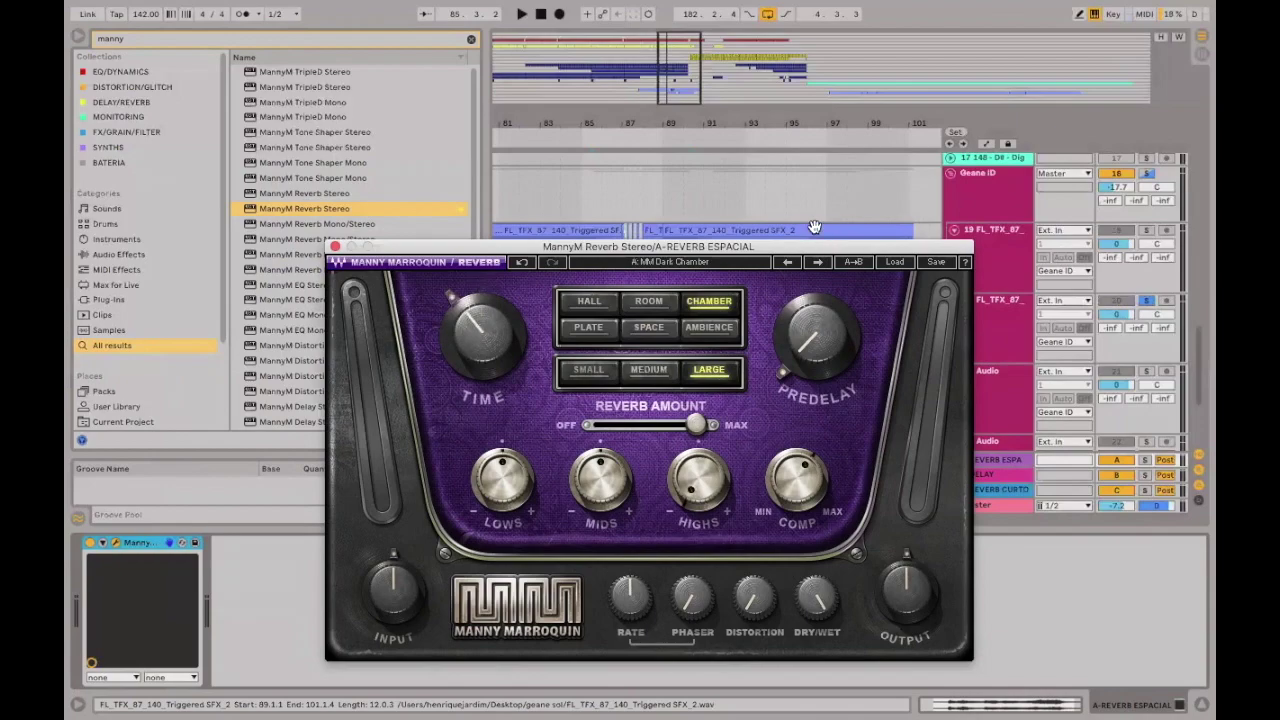
drag(697, 424, 619, 424)
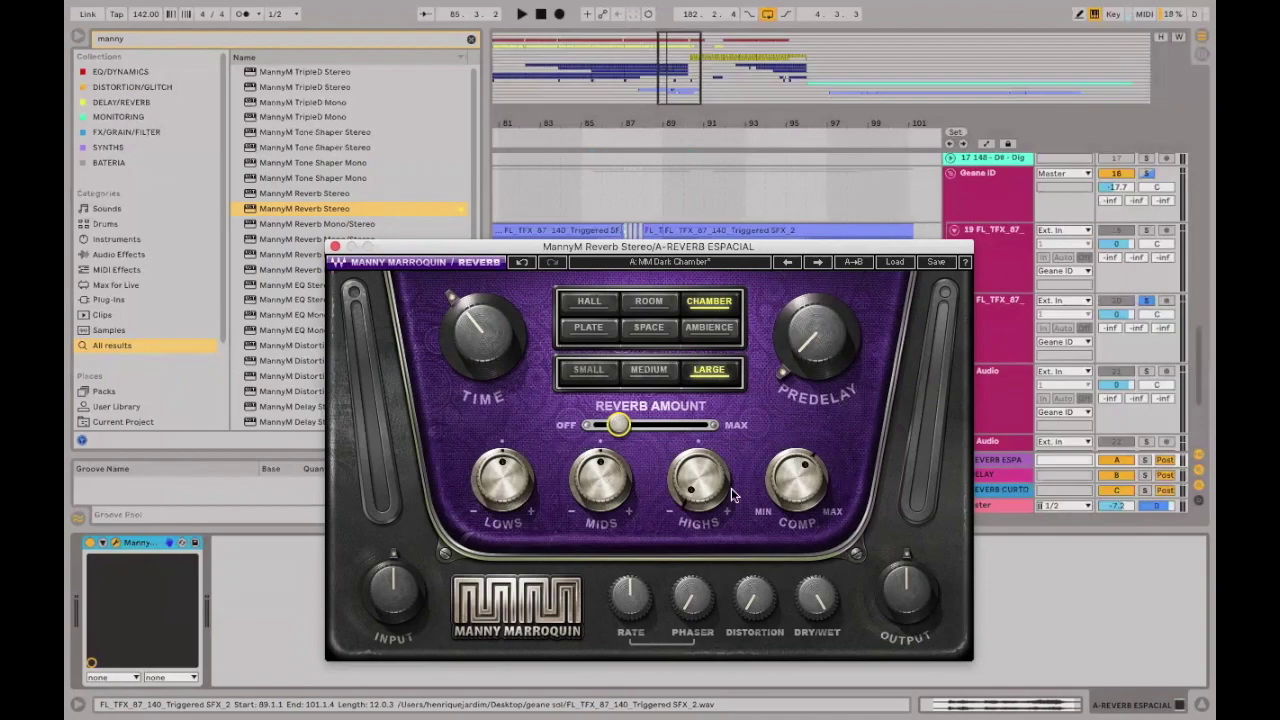
Move the reverb window clear of tracks 19 and 20, then loop and play track 20's first geane clip.
drag(468, 246, 575, 418)
click(752, 325)
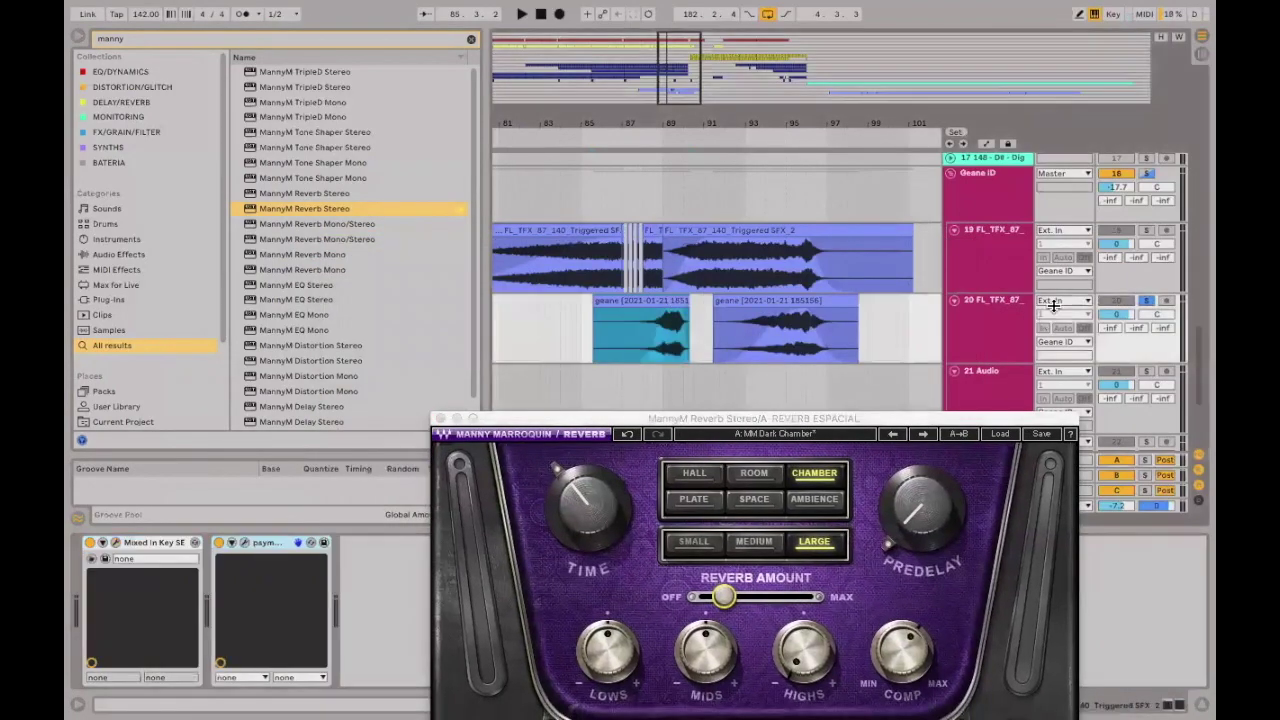
drag(1108, 327, 1108, 295)
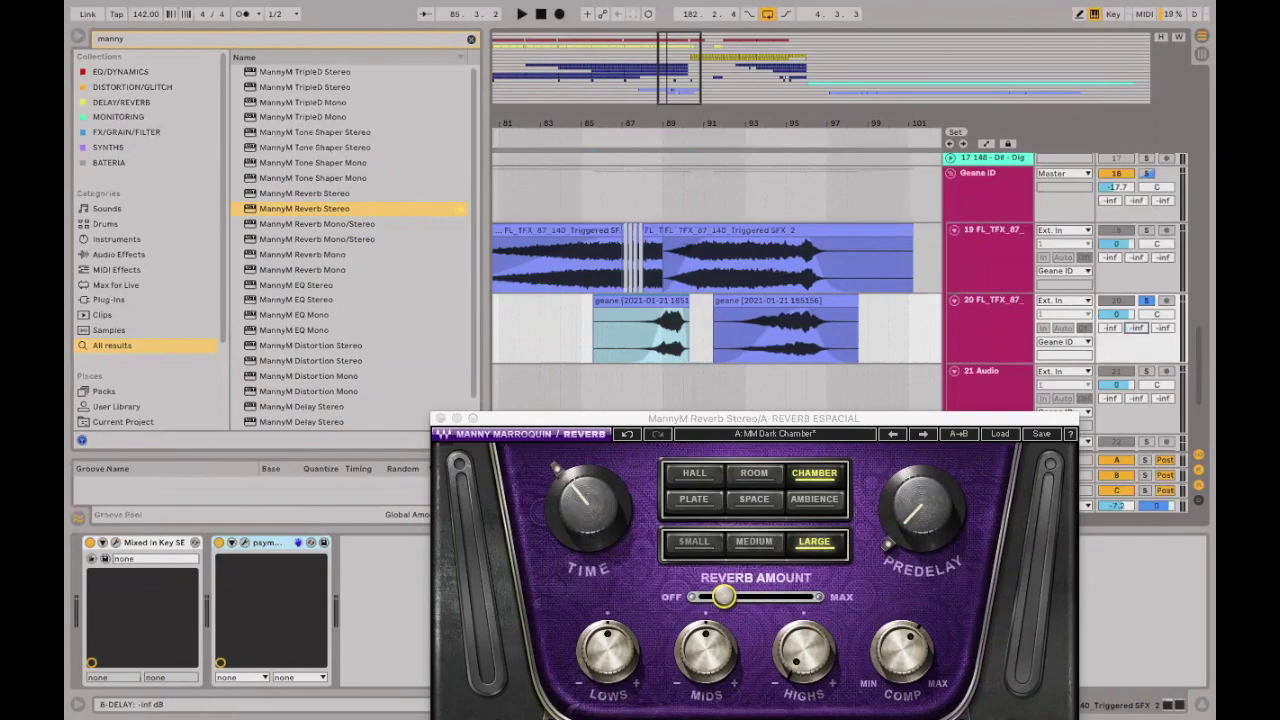
drag(1163, 328, 1163, 295)
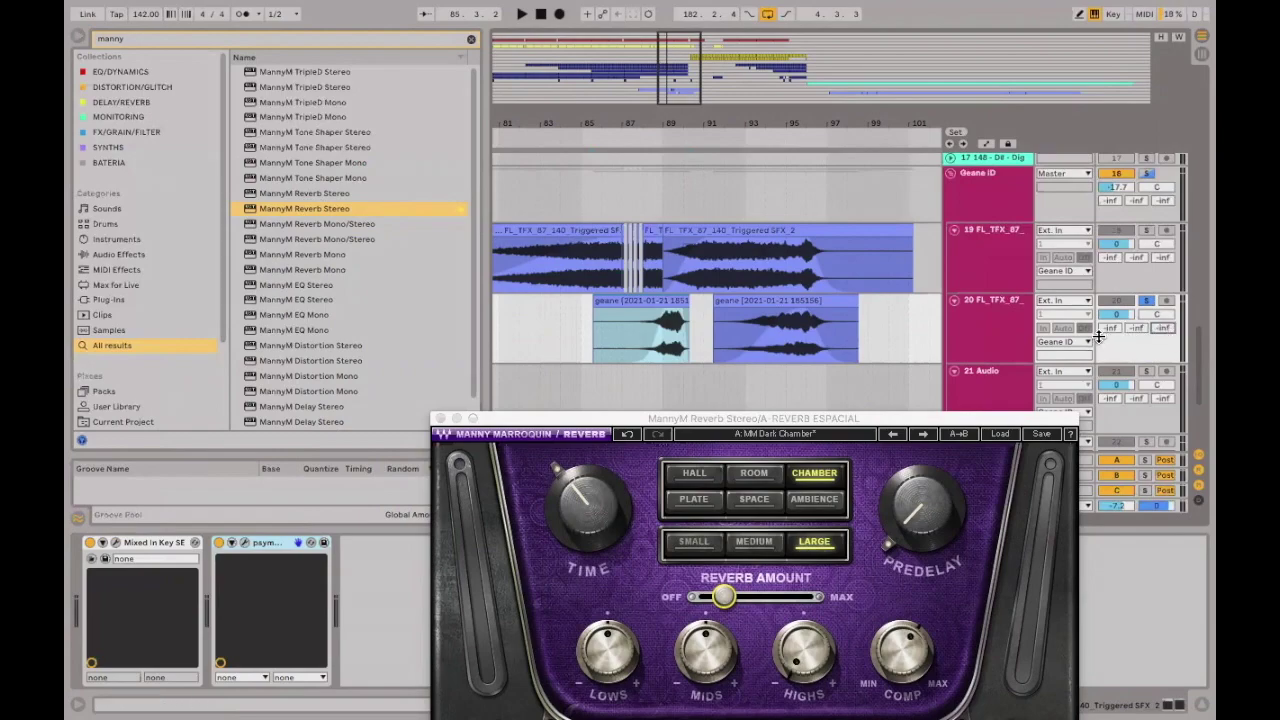
click(643, 321)
click(660, 347)
key(super+l)
key(space)
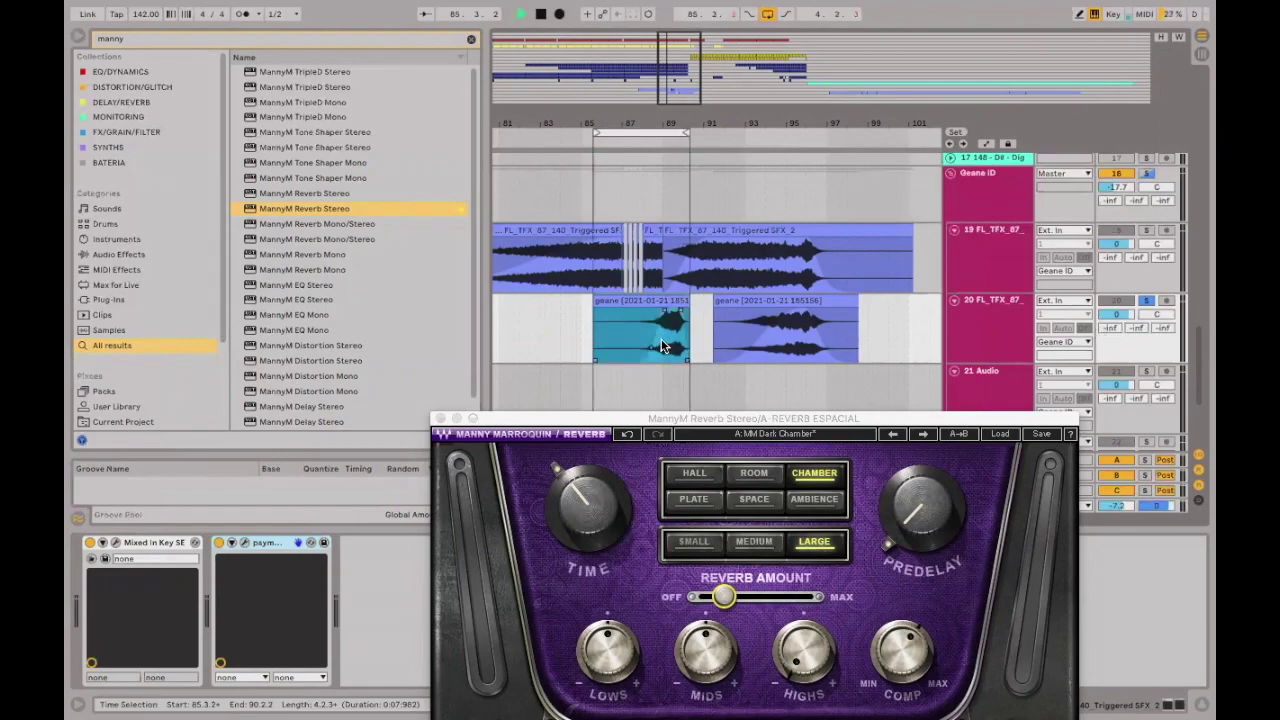
Shorten the loop to the end of the first geane clip from bar 89 and raise track 20's send A to 0 dB.
click(1118, 335)
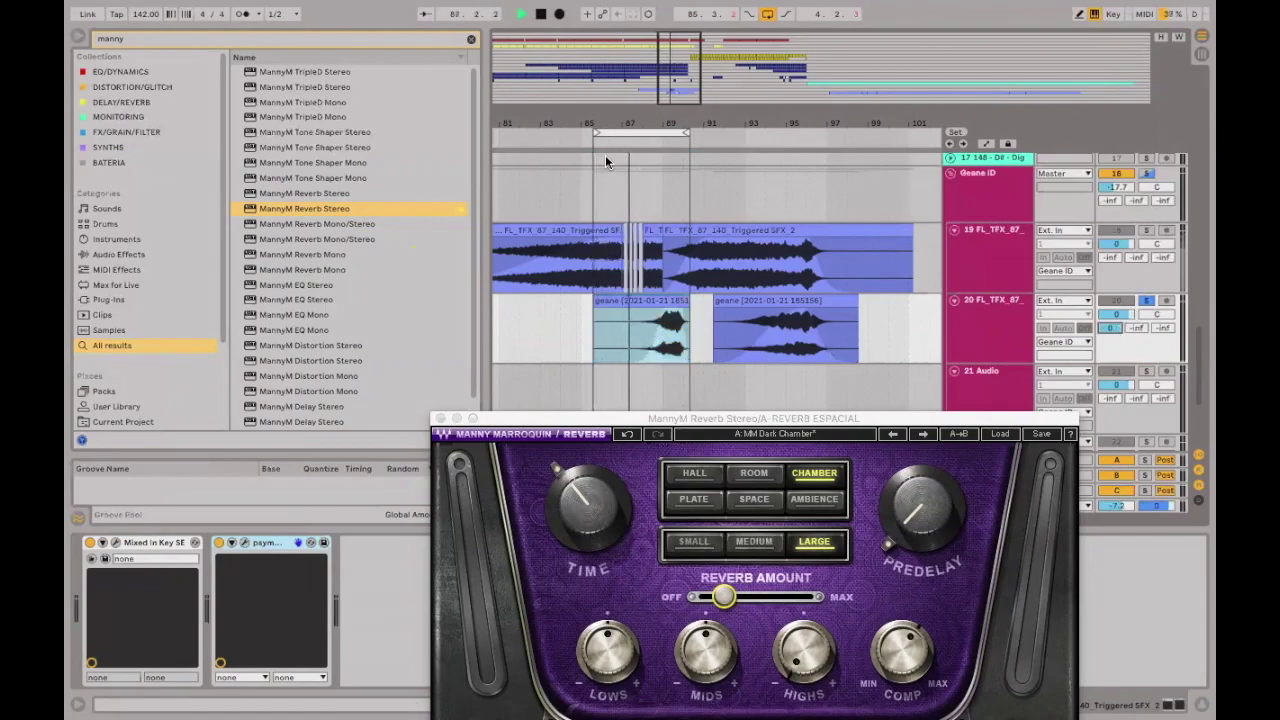
drag(597, 133, 629, 133)
drag(660, 143, 665, 143)
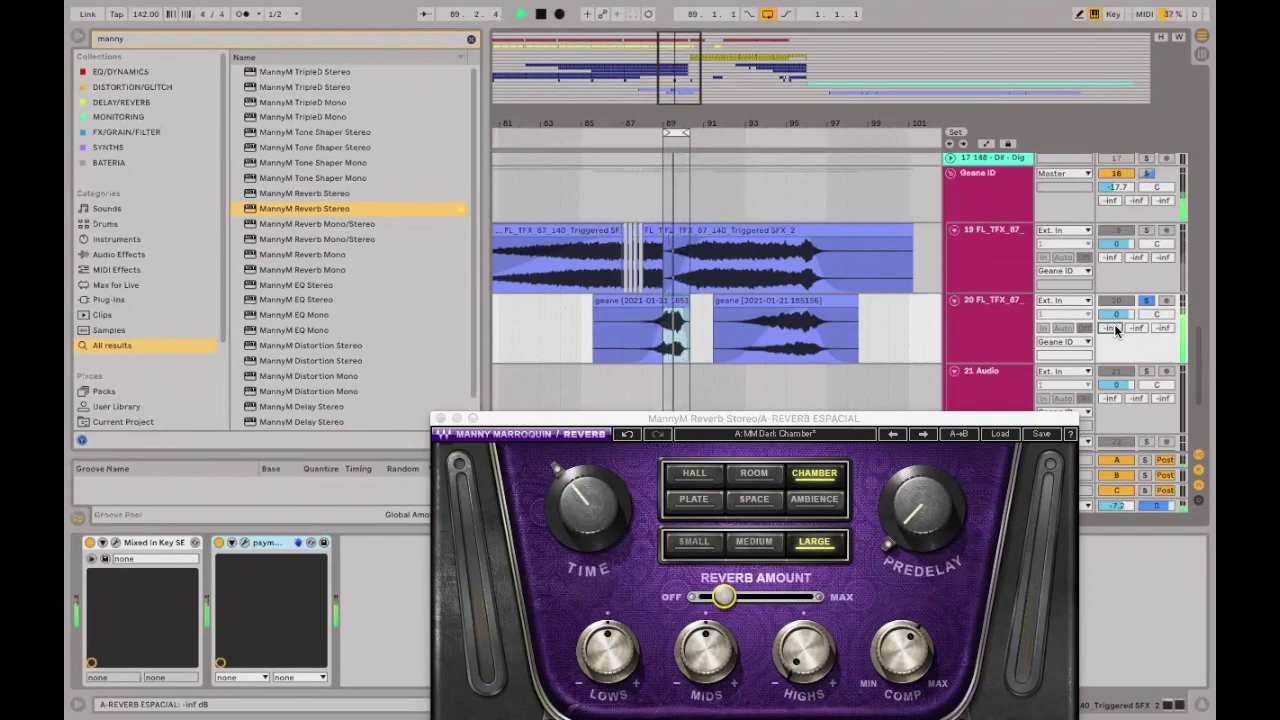
drag(1115, 330, 1111, 324)
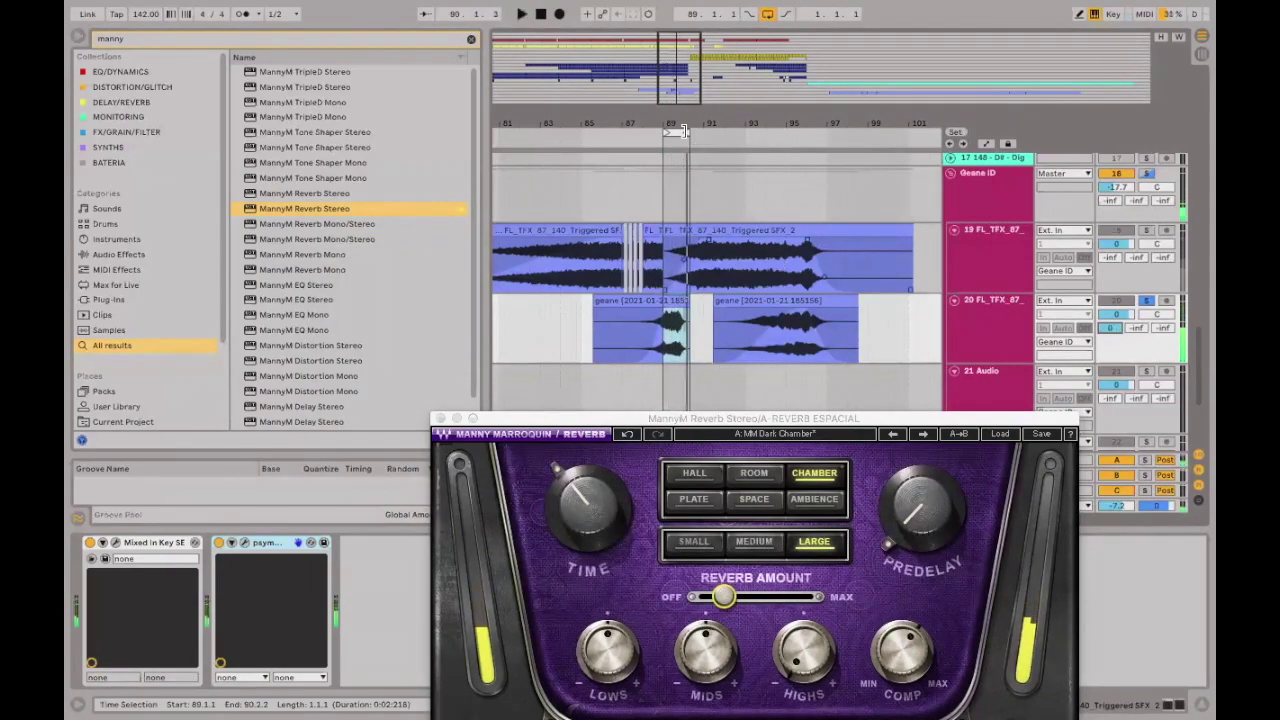
Extend the loop over both geane clips, about bars 85 to 97, and play the passage with track 20 unsoloed.
drag(668, 131, 596, 128)
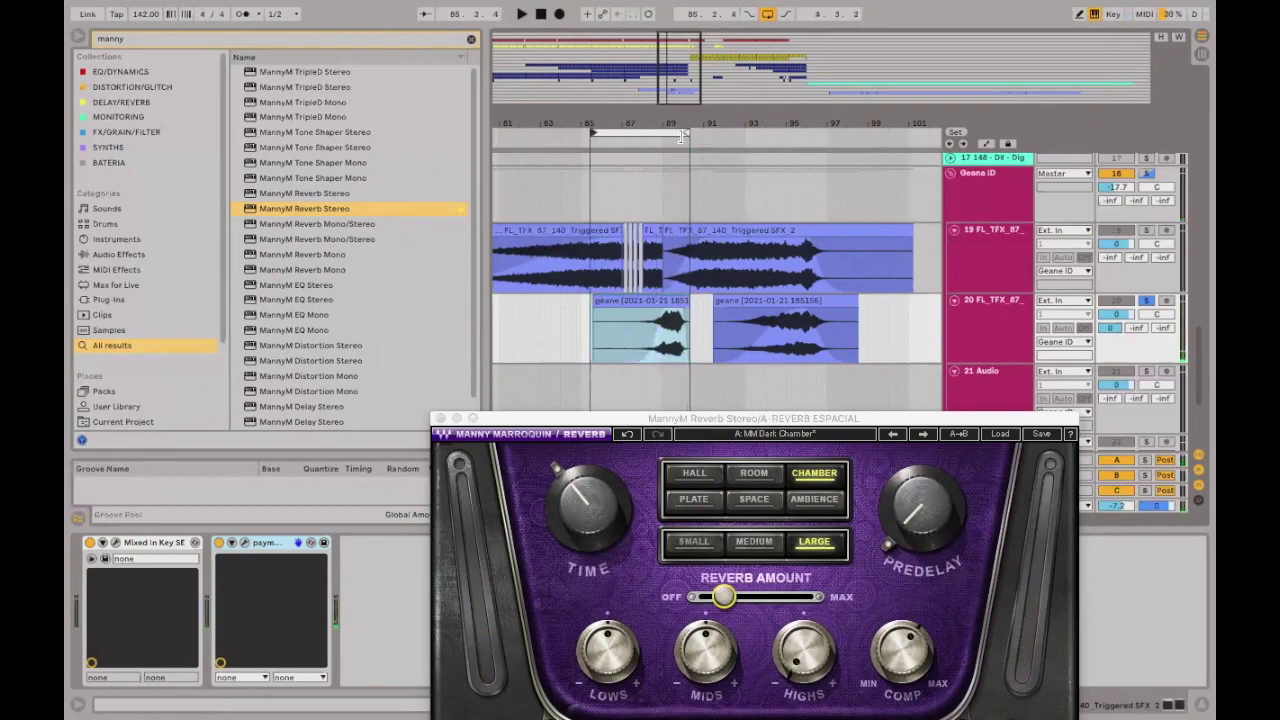
drag(732, 135, 848, 130)
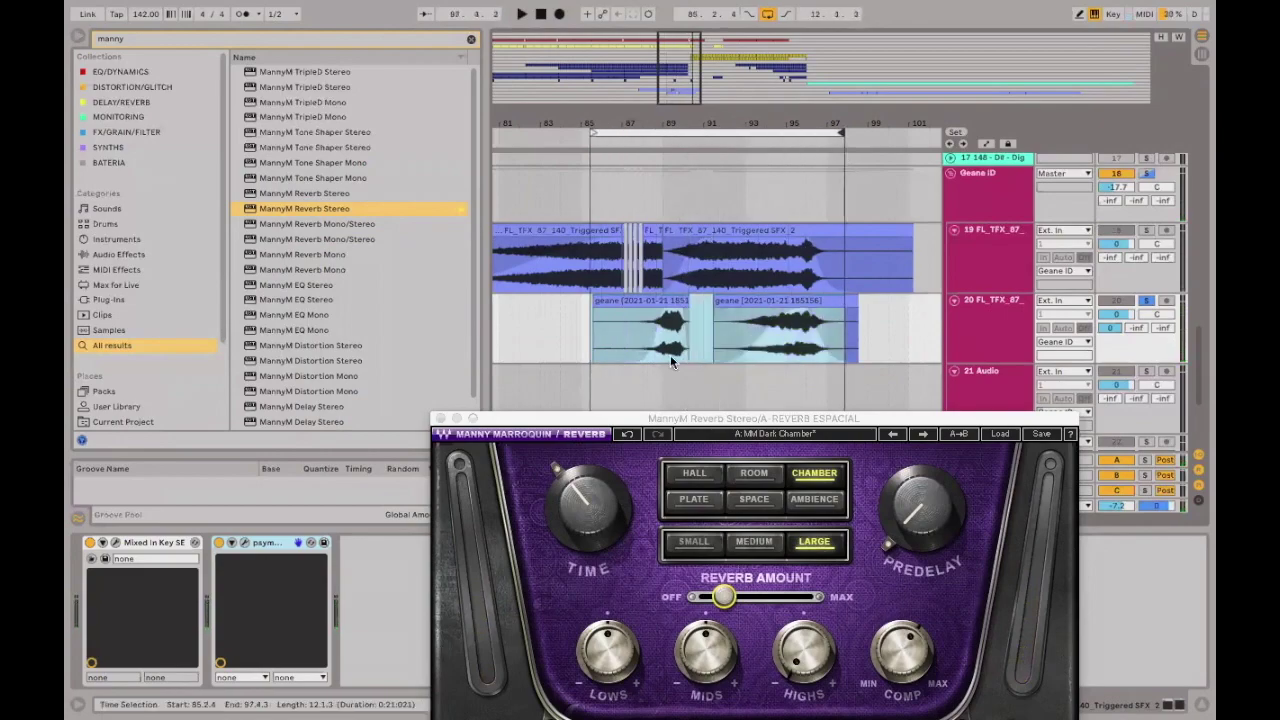
click(575, 338)
key(space)
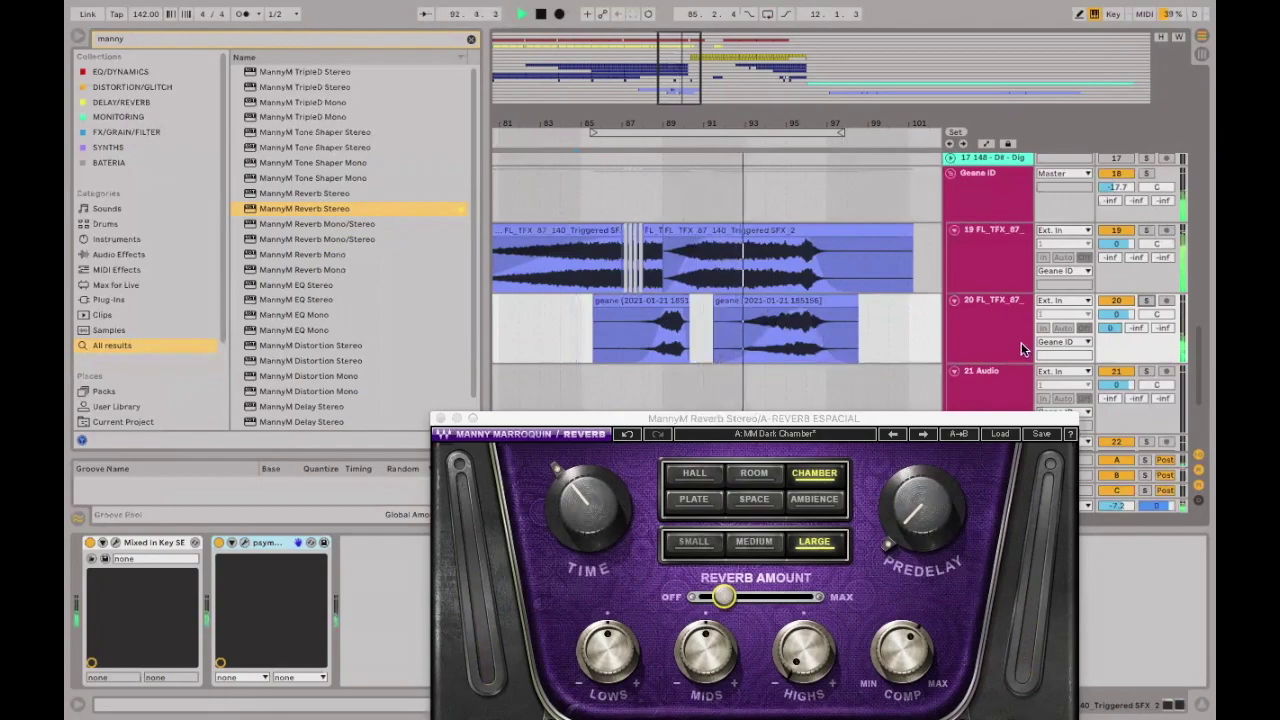
Raise the reverb's Highs to a little below centre during playback, then close the plug-in window and stop.
click(810, 692)
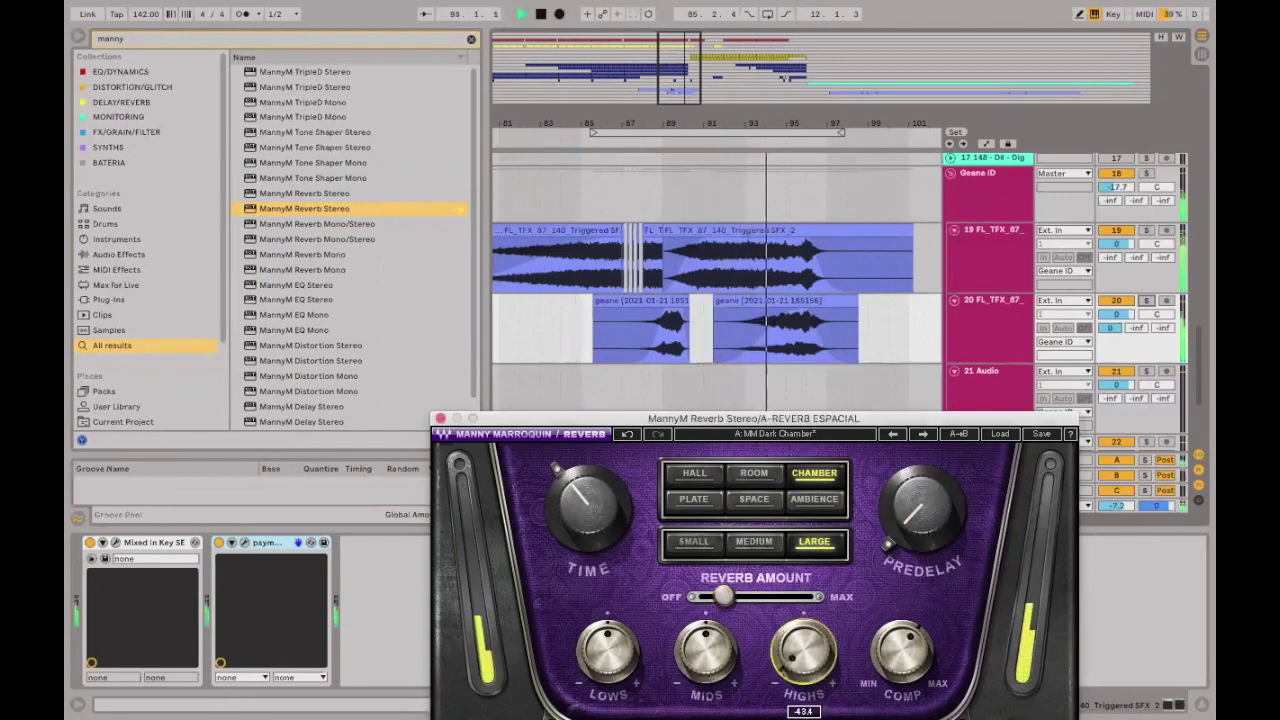
drag(810, 692, 810, 656)
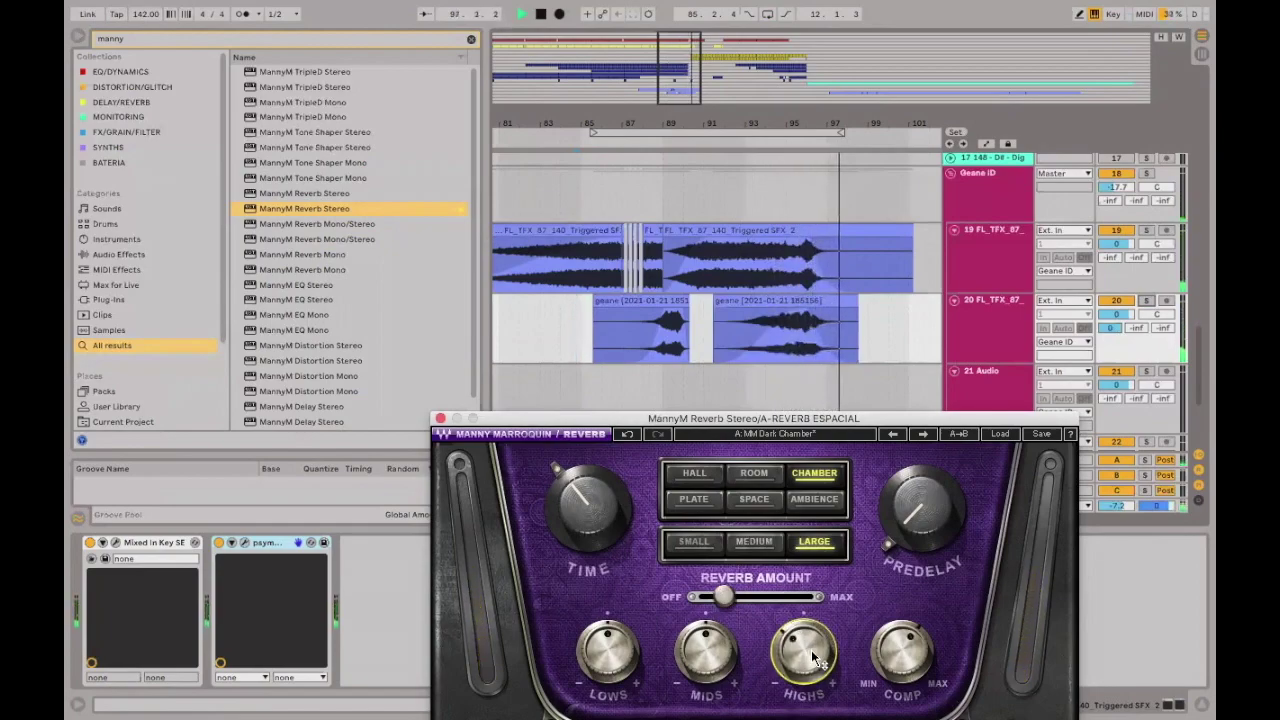
click(441, 420)
key(space)
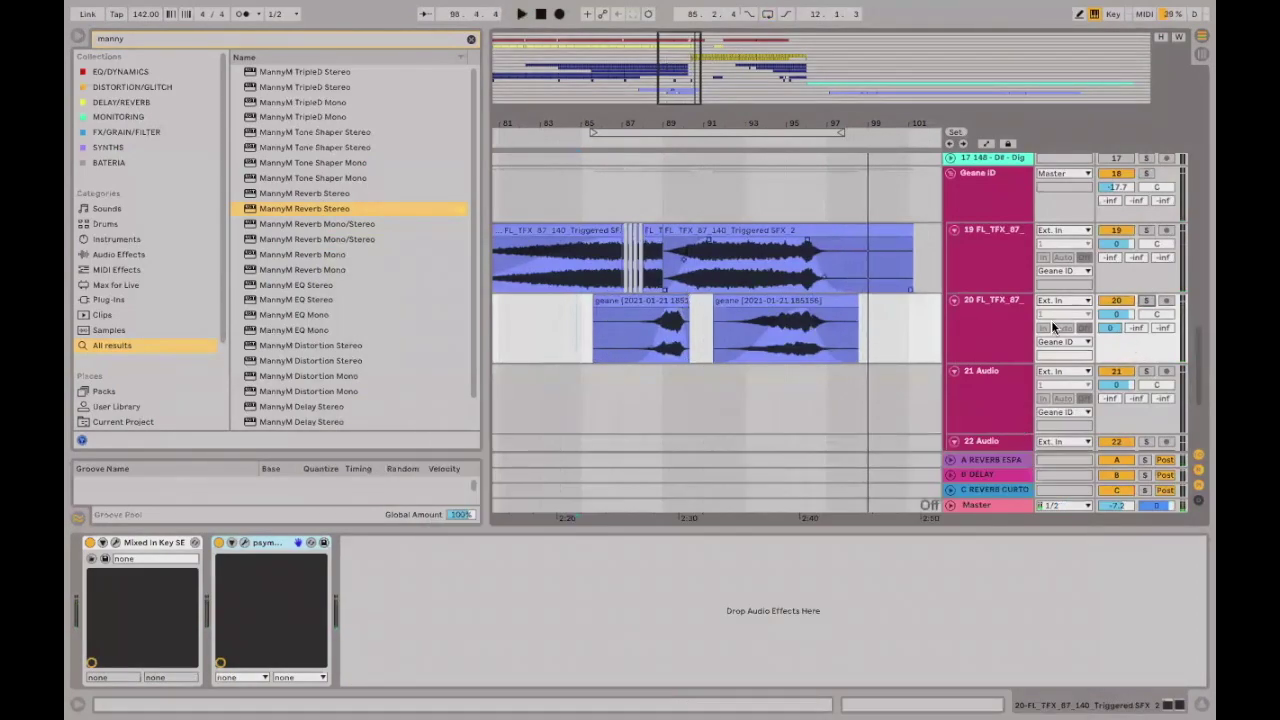
Play the transition effects on tracks 19 and 20 from bar 89.1.1 to check the reverb tail.
scroll(612, 370, down, 2)
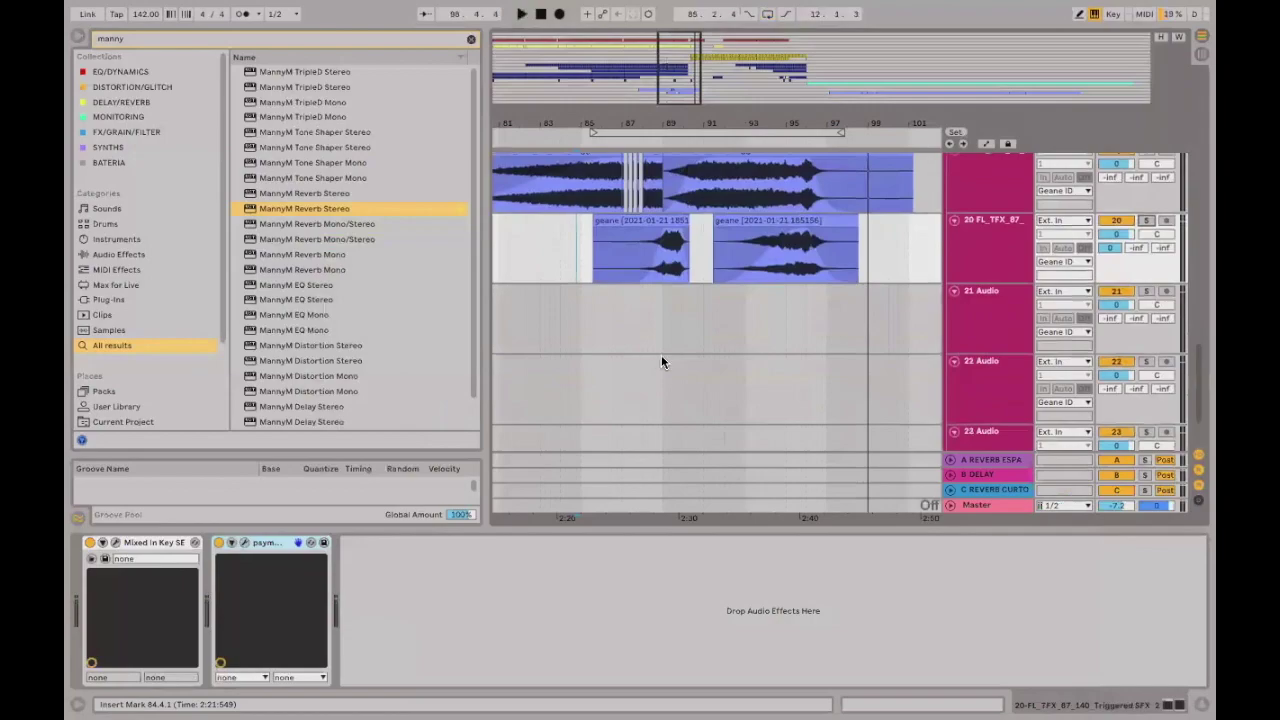
click(658, 302)
scroll(670, 285, up, 1)
click(677, 256)
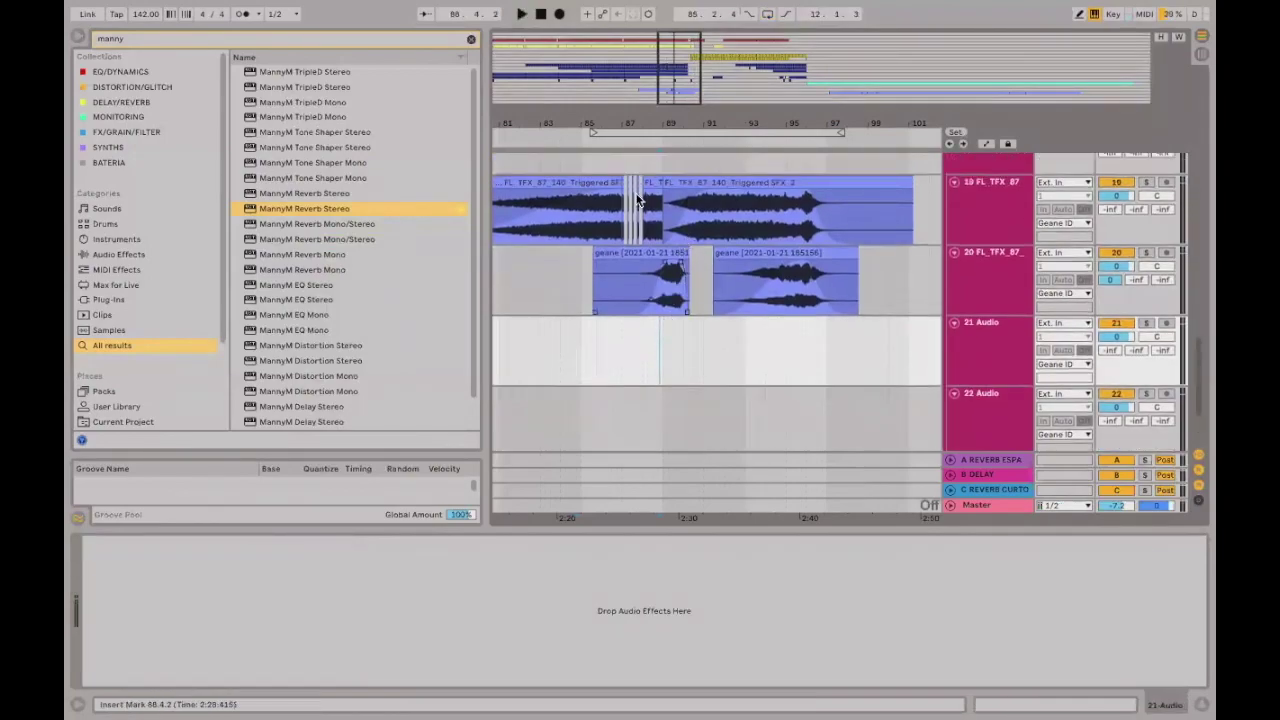
drag(708, 125, 623, 335)
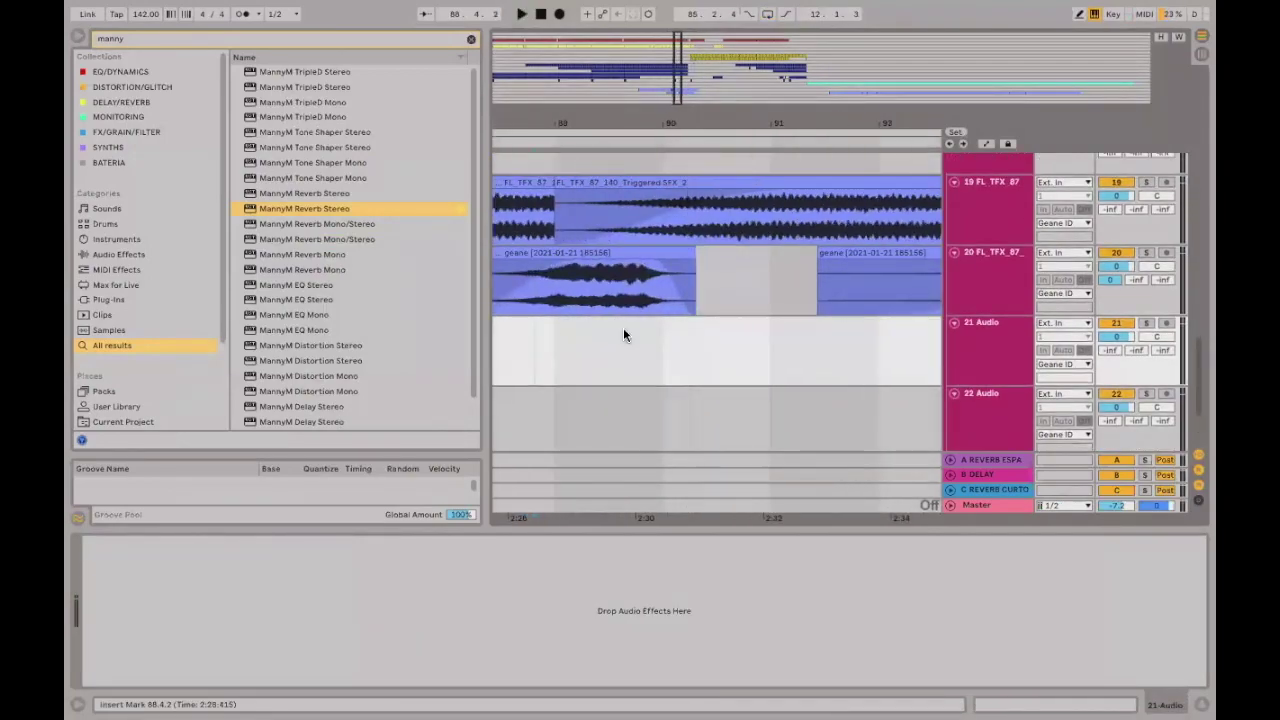
key(space)
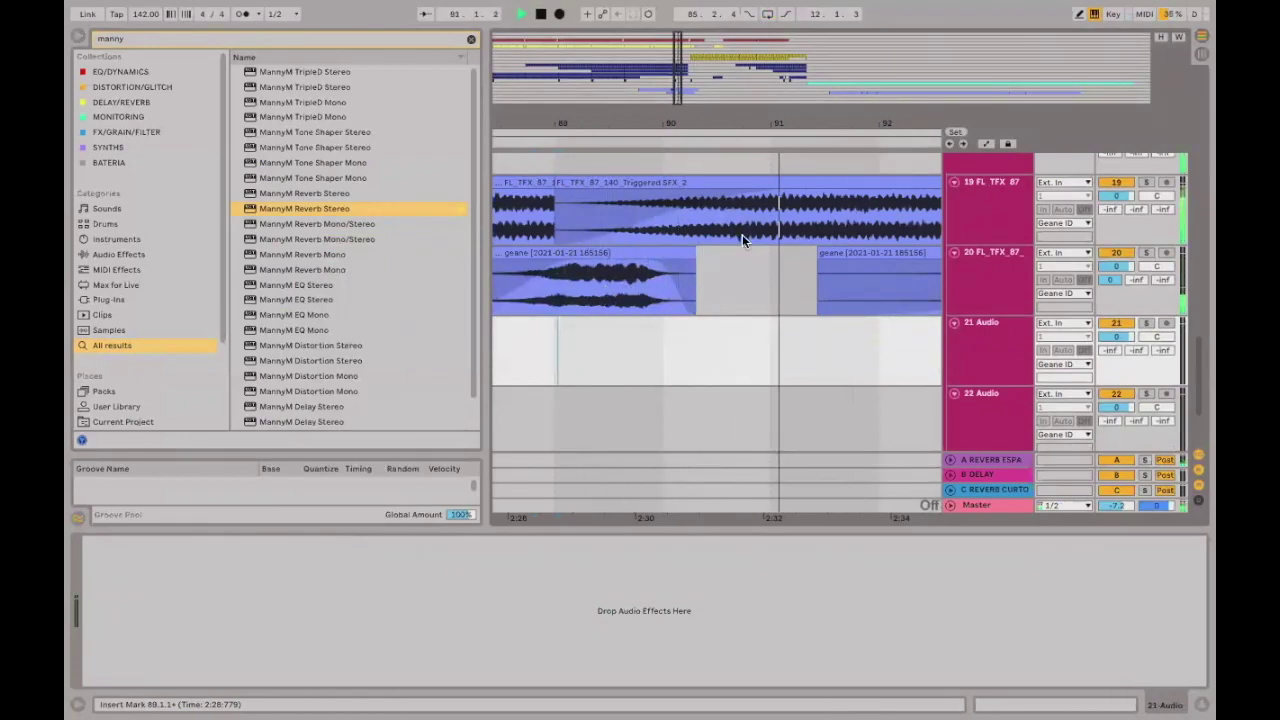
key(minus)
key(minus)
key(space)
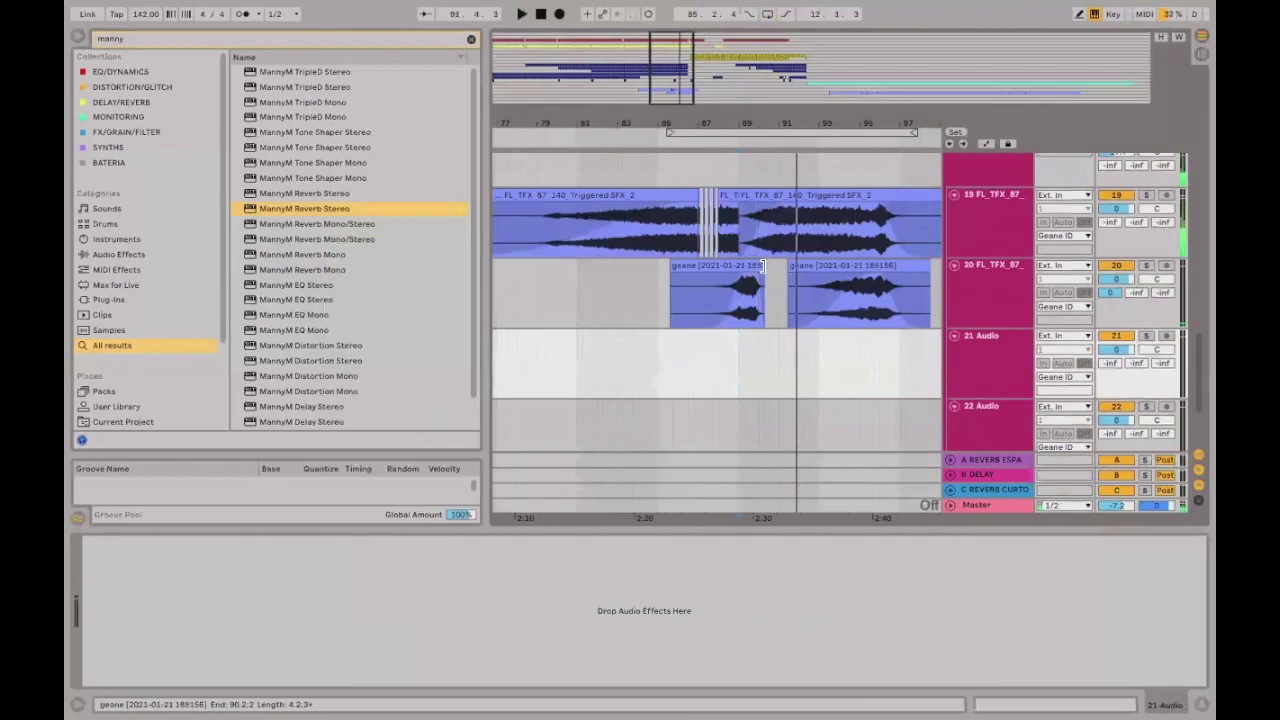
Play from the start of the first geane clip on track 20, then stop and show the whole arrangement.
click(755, 265)
key(space)
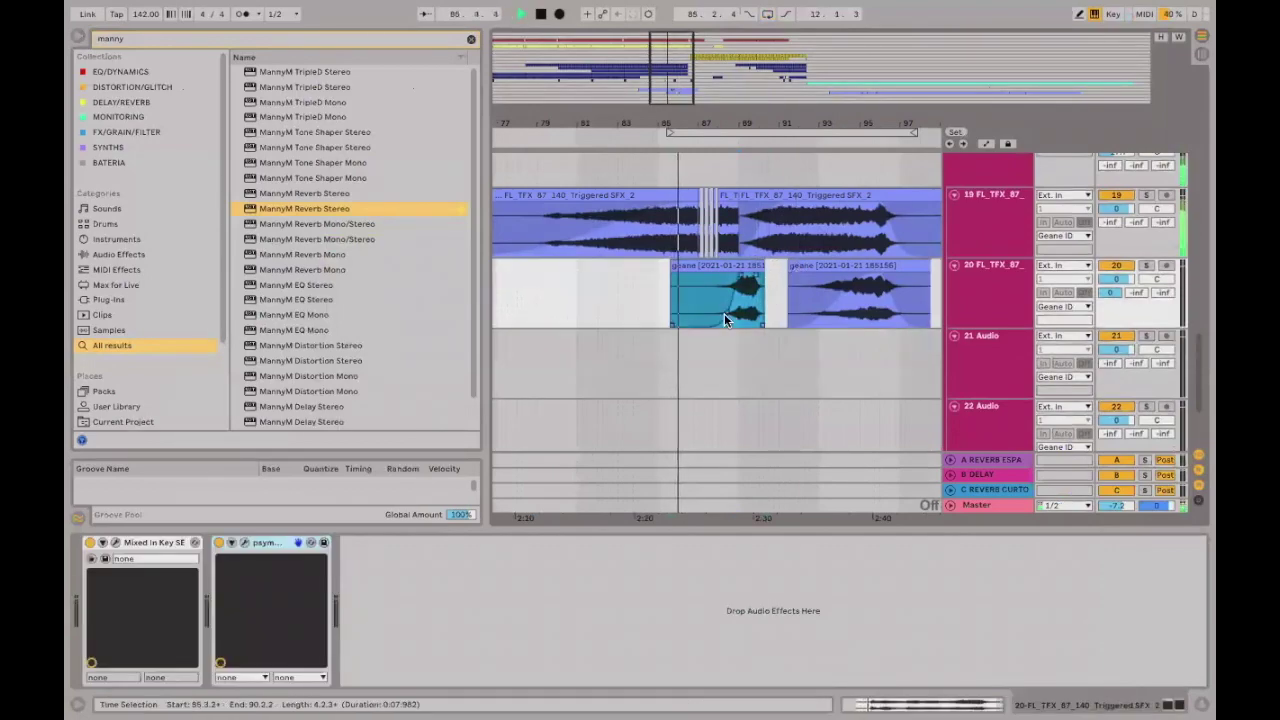
key(space)
key(minus)
key(minus)
key(minus)
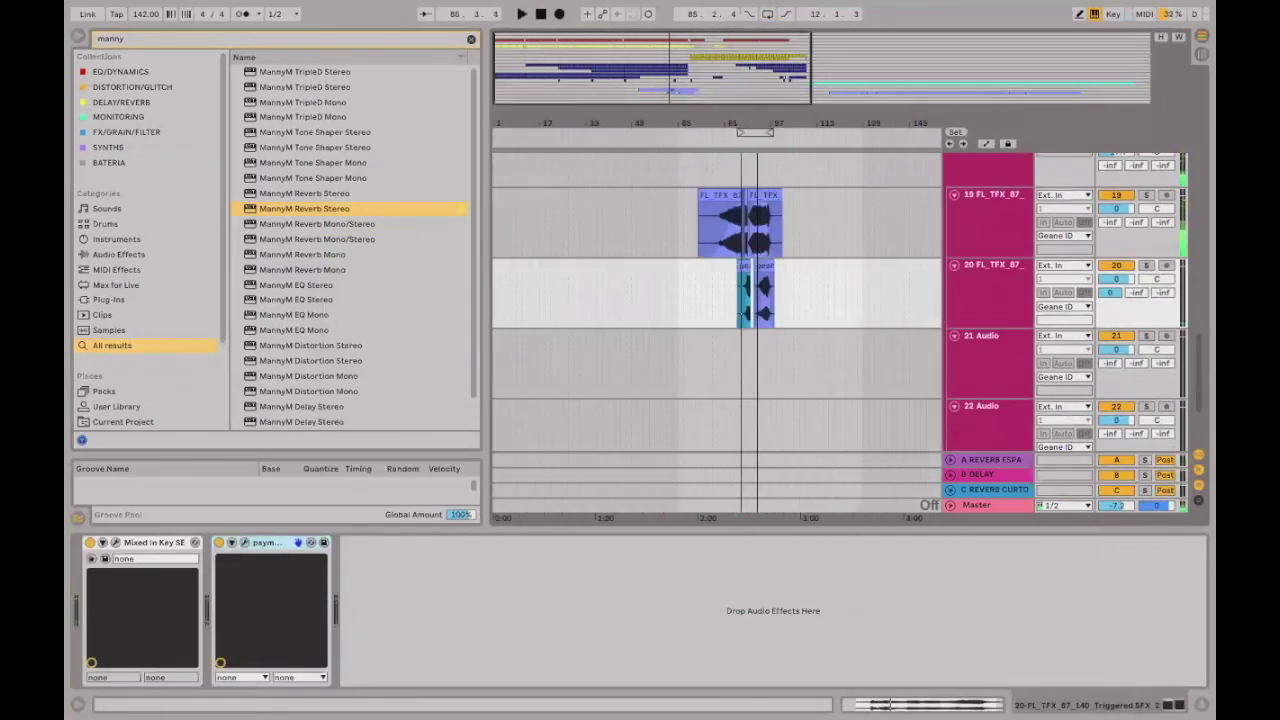
Solo track 20 and audition its FL_TFX clip starting at bar 164.
scroll(839, 417, down, 3)
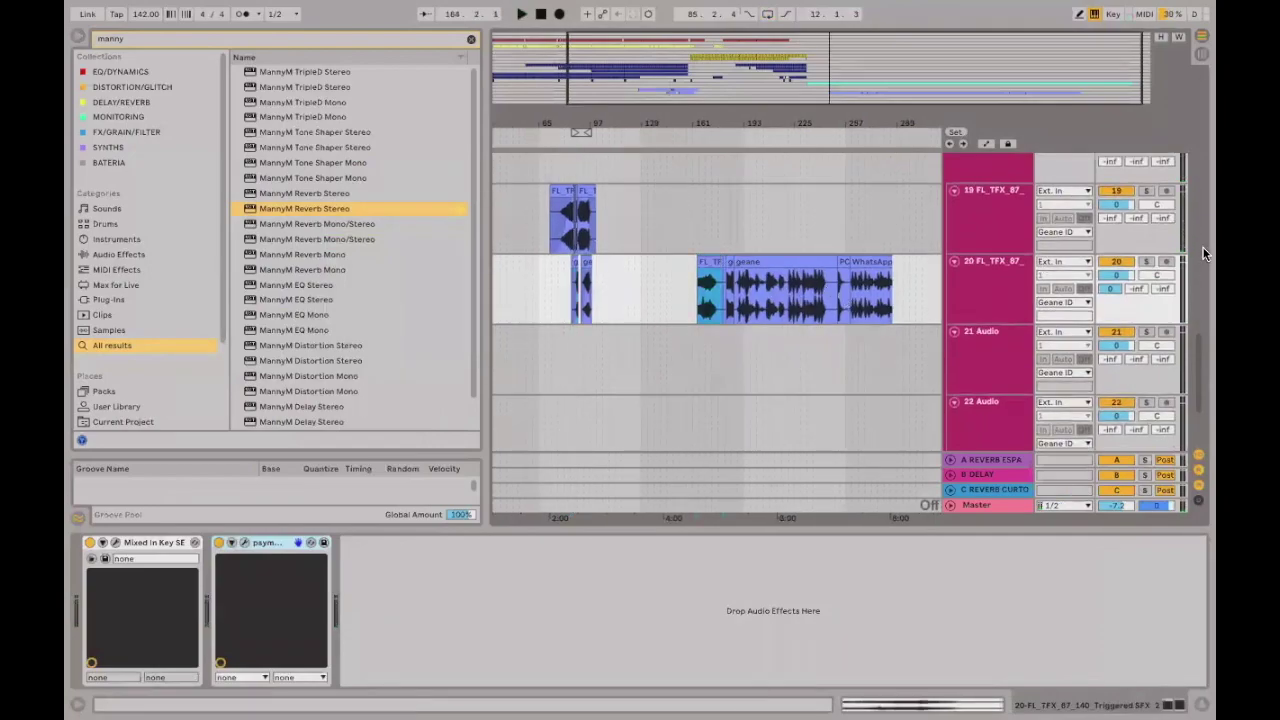
click(1149, 261)
key(space)
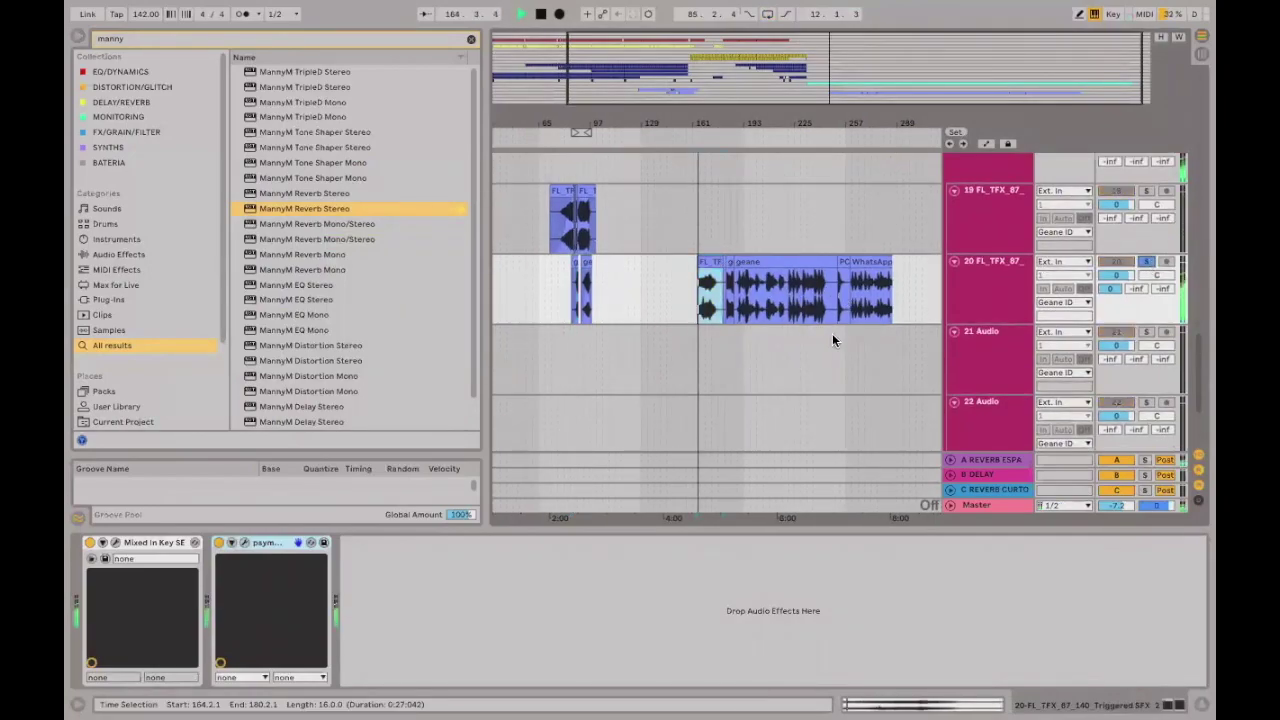
key(space)
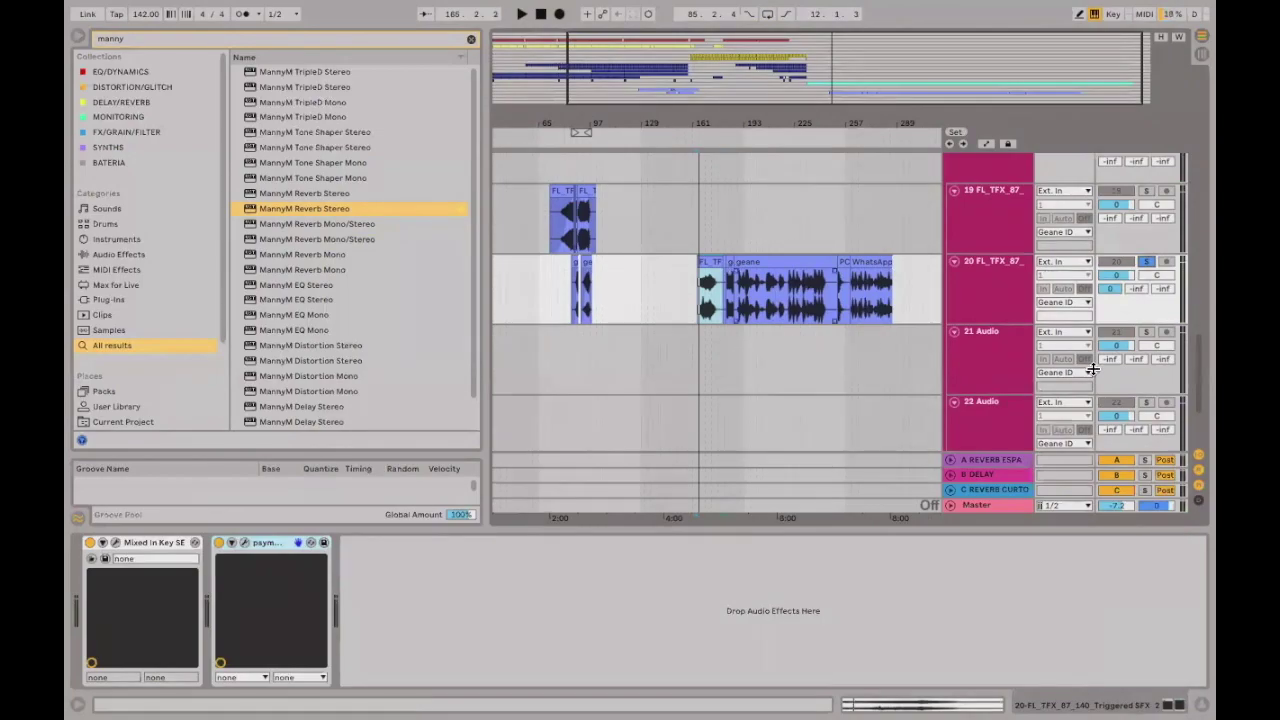
Move the FL_TFX_100_138 clip from track 20 to track 21 at bar 159.4.1 and audition it soloed.
drag(710, 285, 702, 356)
key(space)
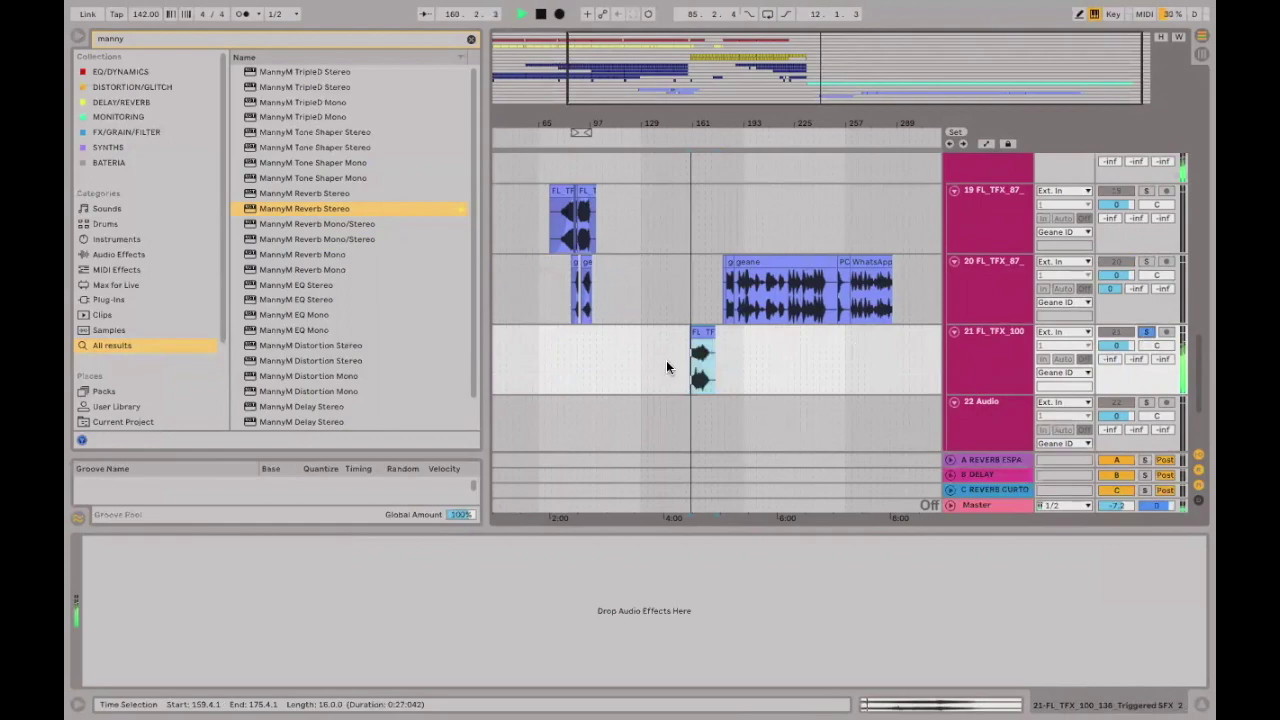
key(plus)
key(plus)
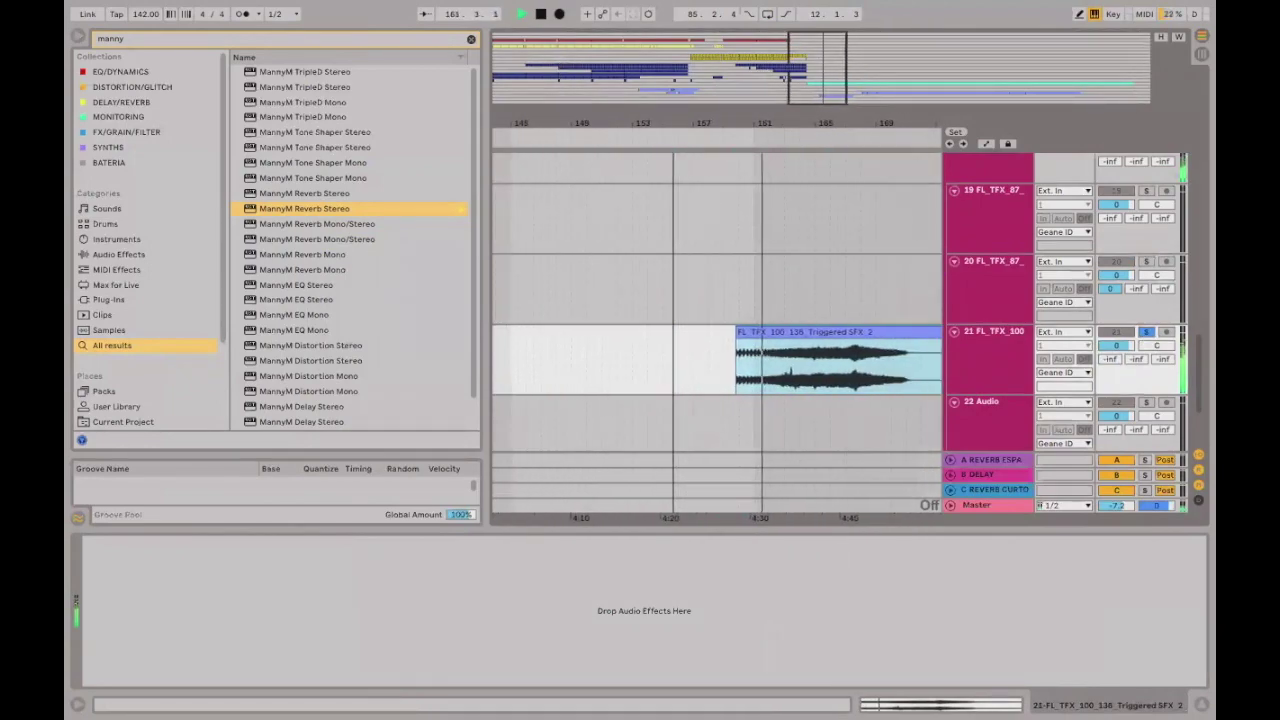
key(minus)
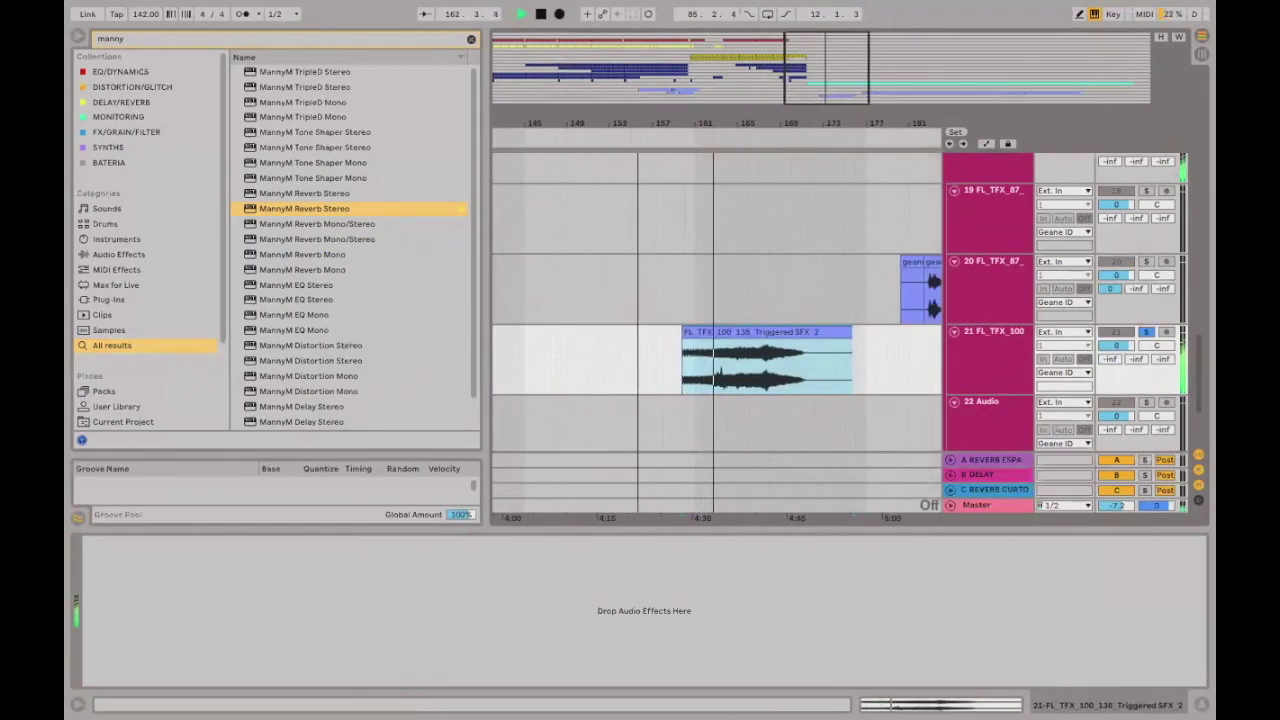
key(minus)
key(minus)
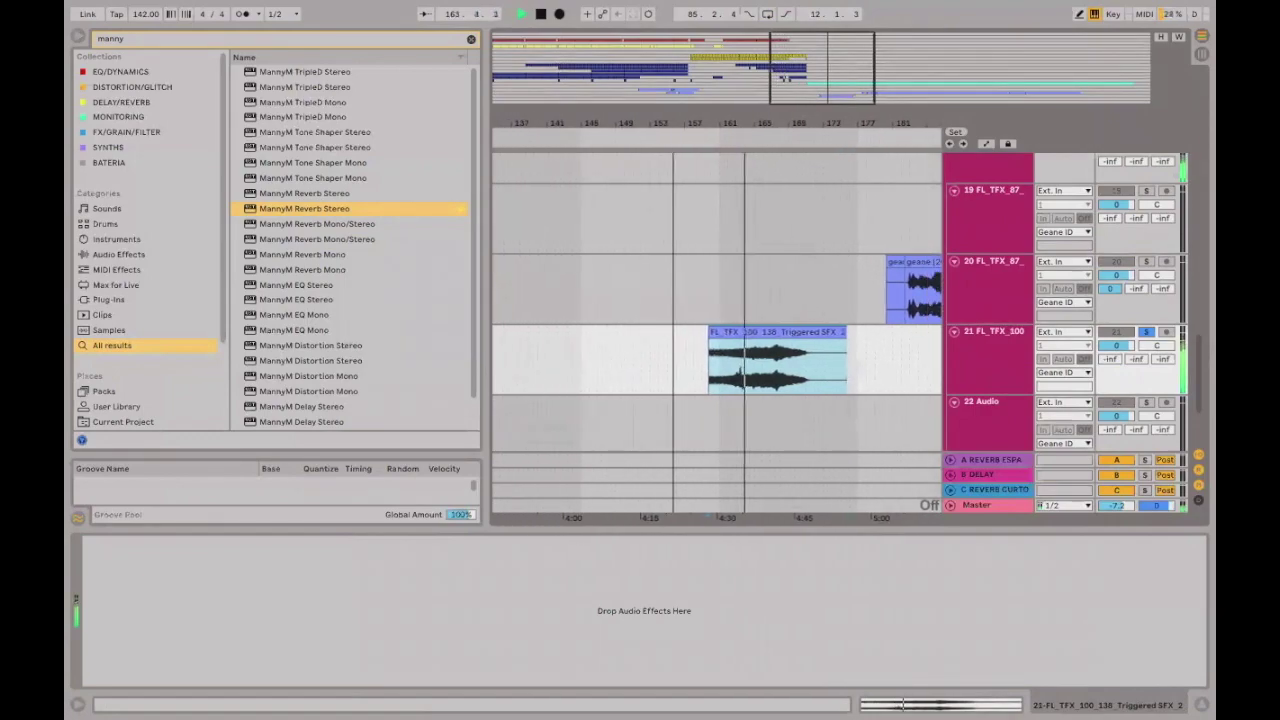
key(minus)
key(minus)
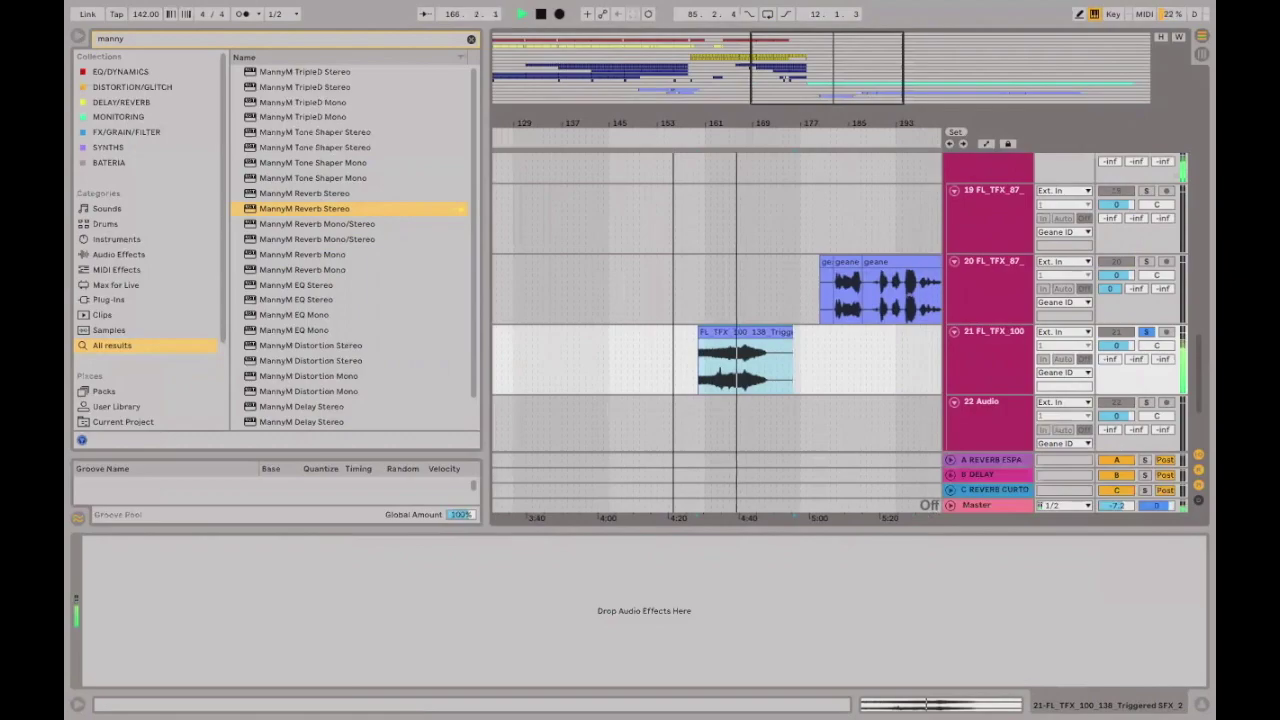
key(minus)
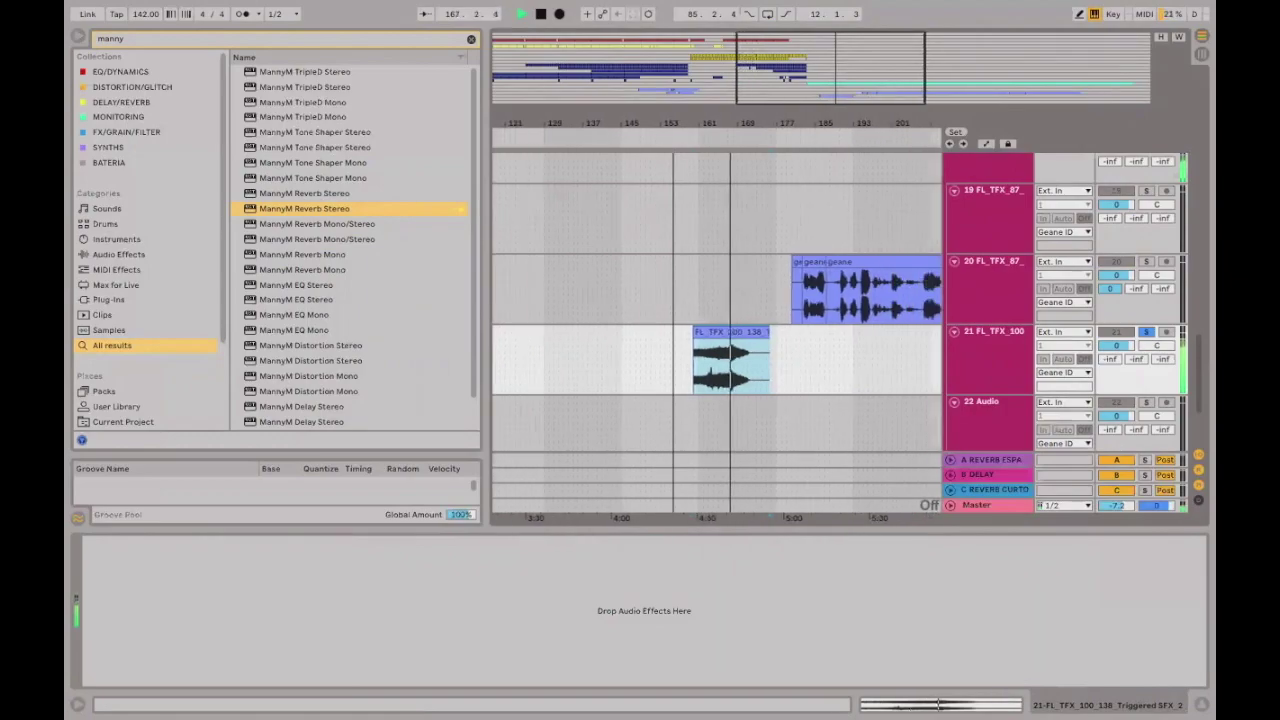
click(734, 358)
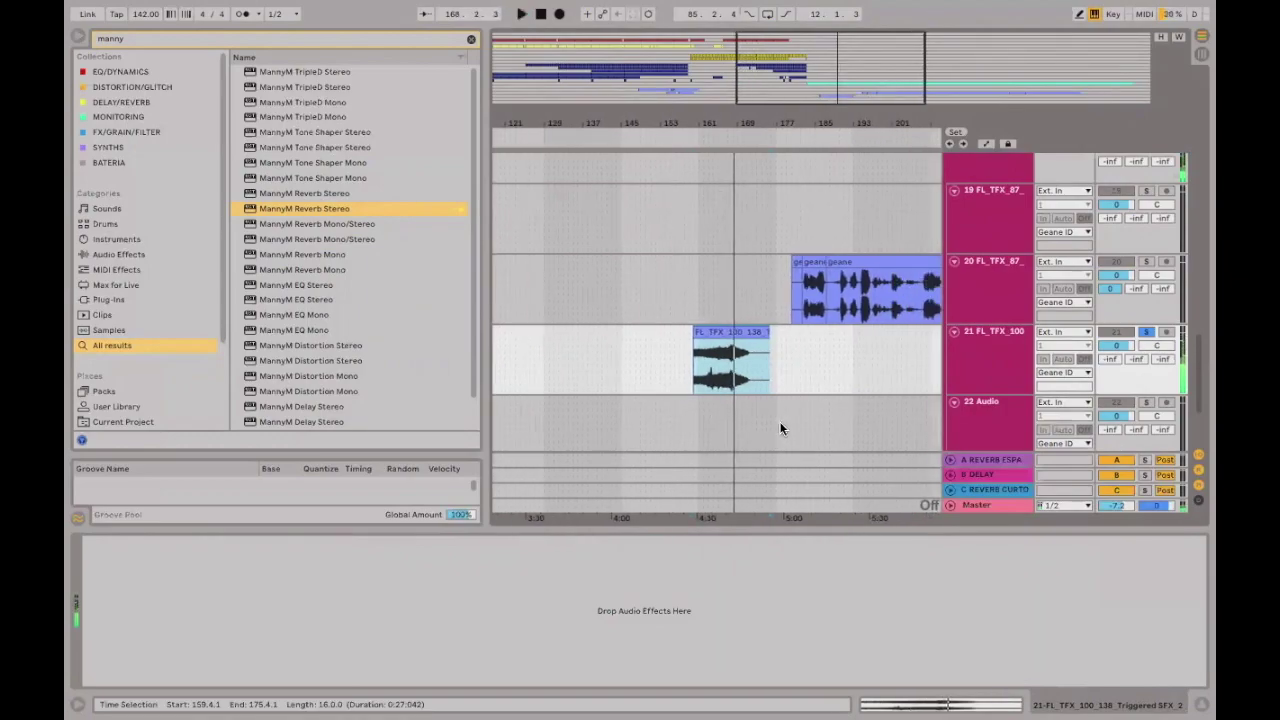
key(space)
Move the FL_TFX_100_138 clip on track 21 back to start at bar 25.4.3, near the beginning of the arrangement.
scroll(800, 300, left, 5)
scroll(800, 300, down, 1)
scroll(871, 266, down, 6)
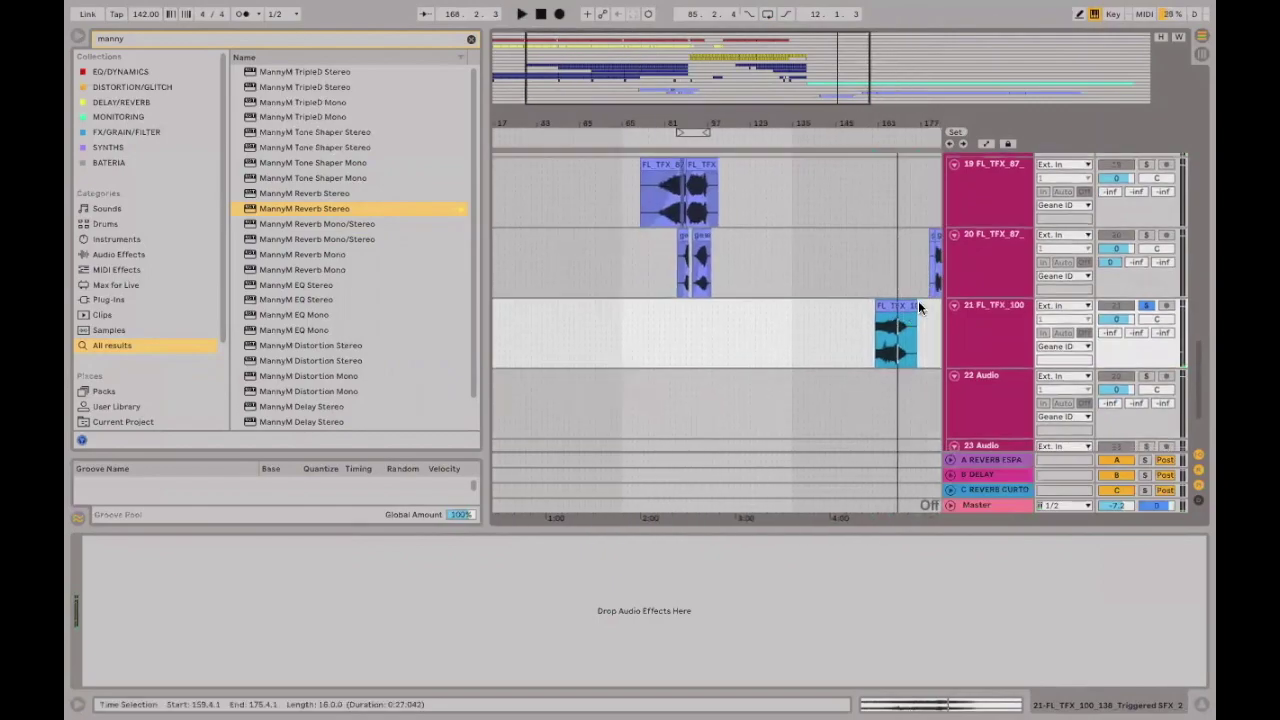
click(578, 315)
drag(578, 315, 571, 306)
Locate the drum tracks and play from the CLOSED CORRIDO clip at bar 49 on the Tick Closed Hat track.
scroll(674, 297, up, 10)
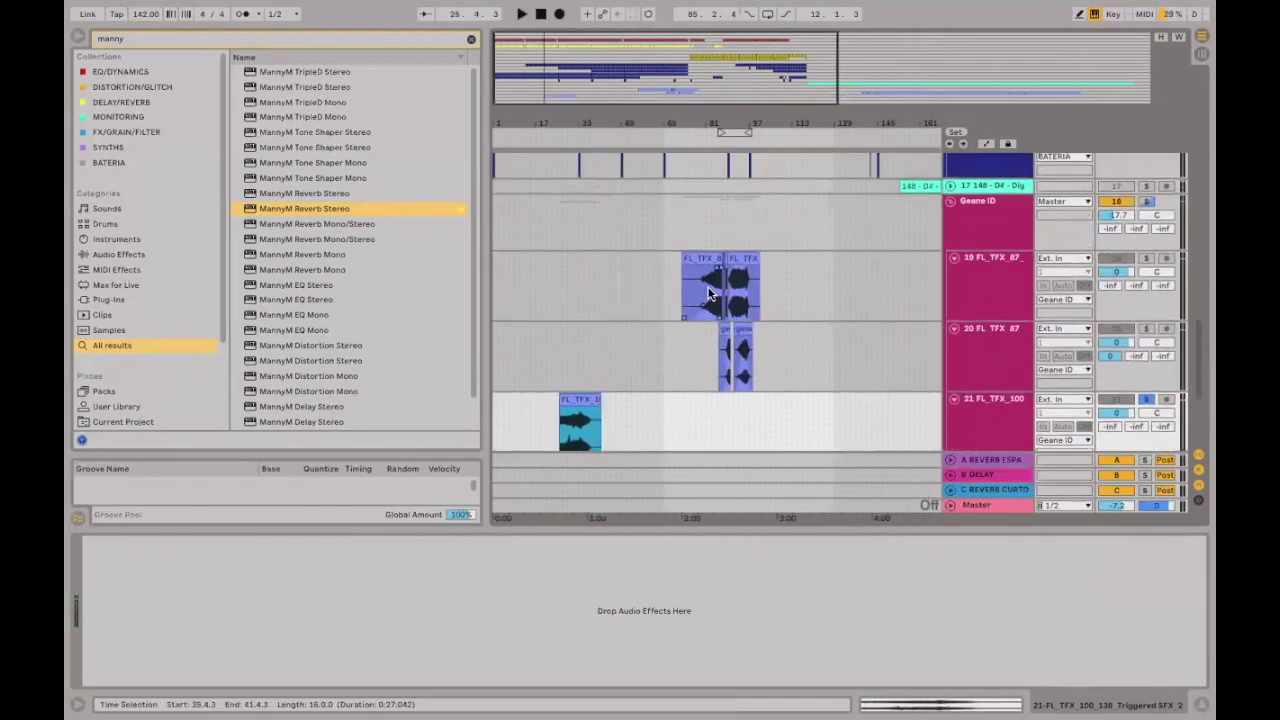
scroll(830, 218, up, 2)
scroll(830, 218, down, 6)
scroll(826, 210, up, 4)
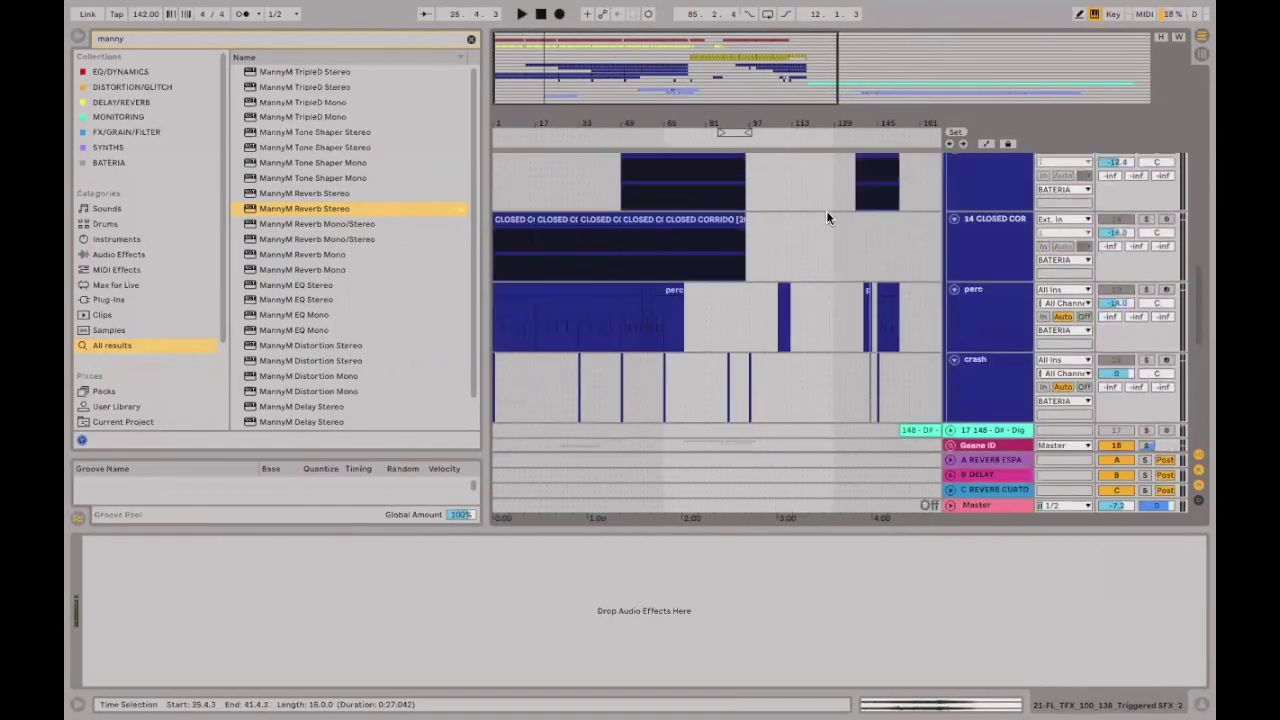
scroll(826, 210, up, 4)
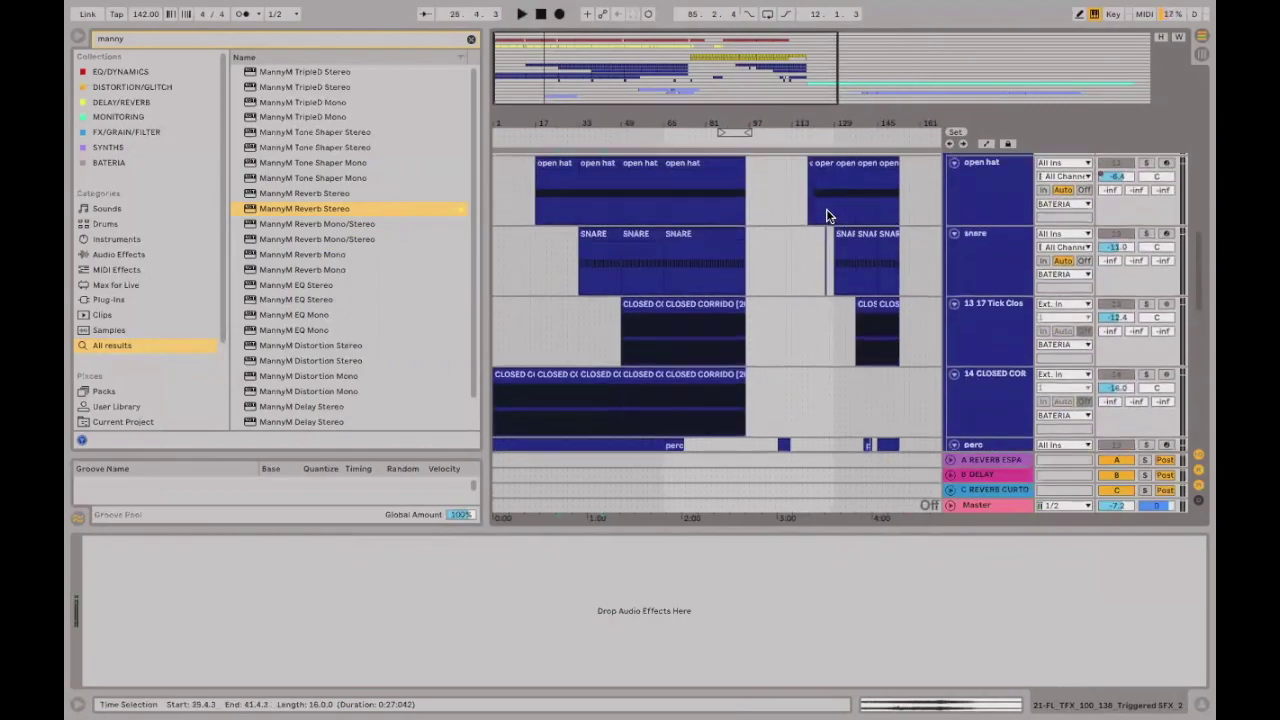
click(651, 322)
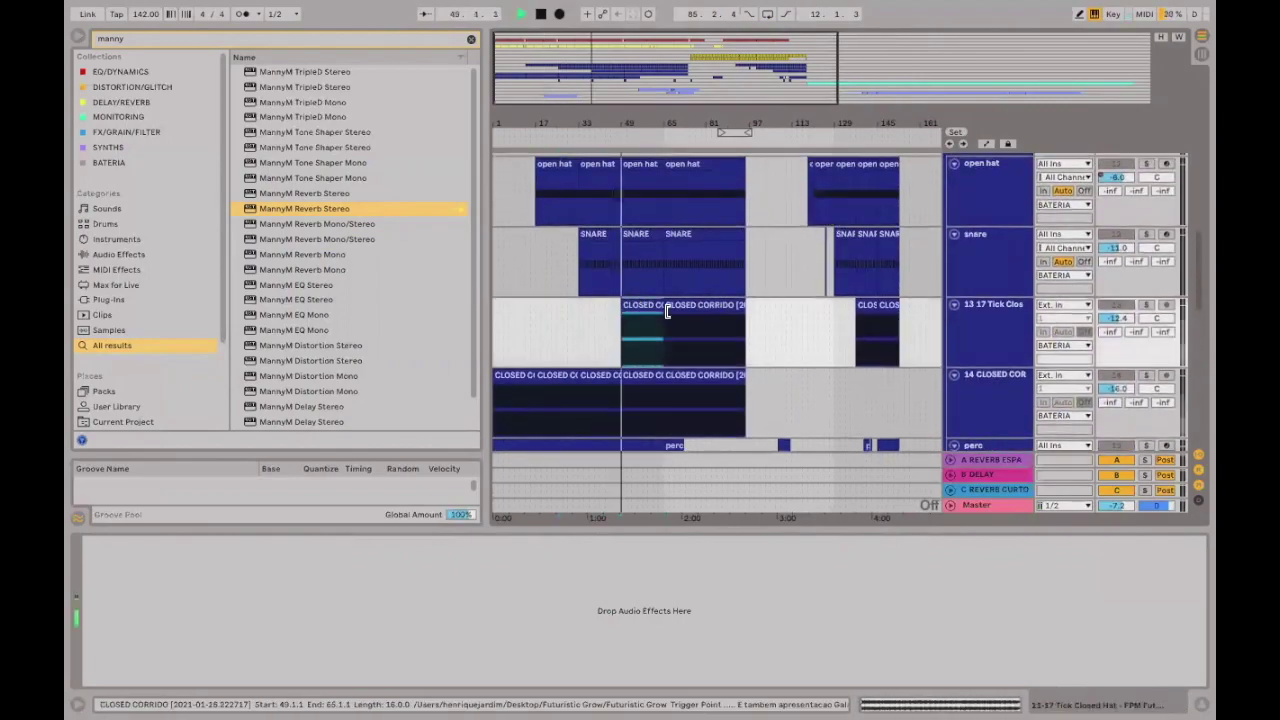
Play the arrangement leading up to the CLOSED CORRIDO clip at bar 49 on the Tick Closed Hat track.
key(space)
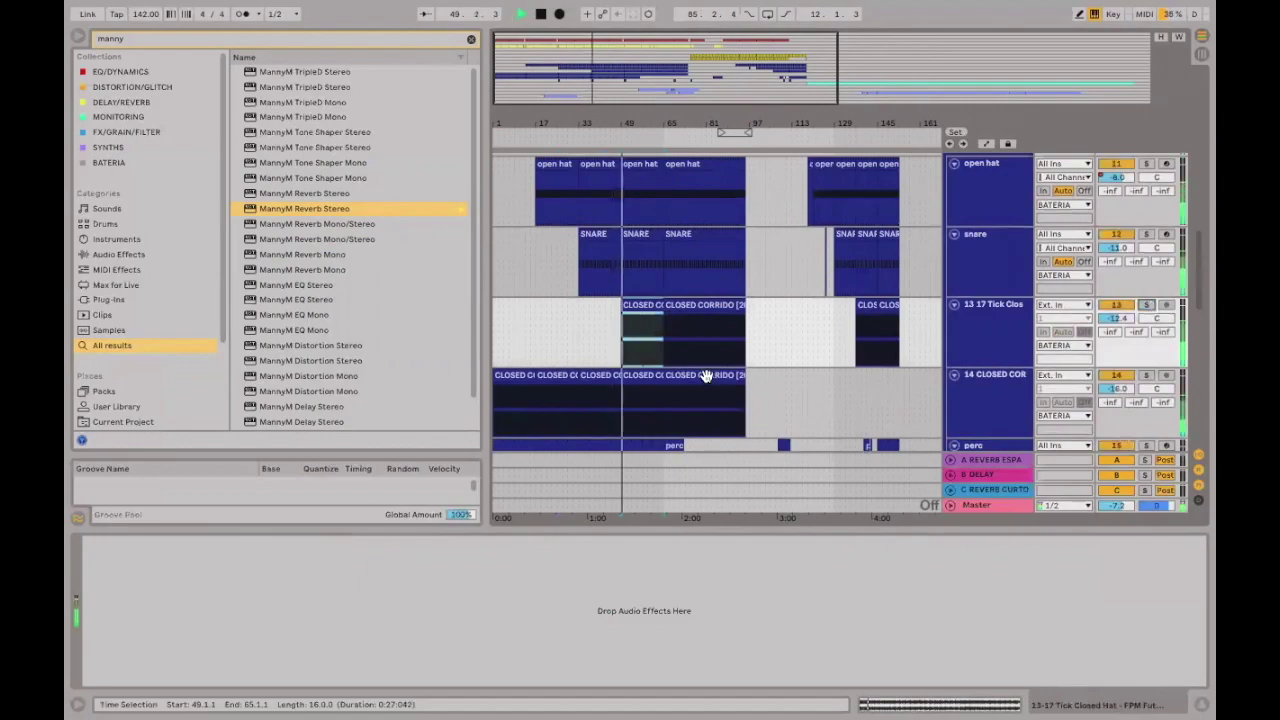
click(602, 329)
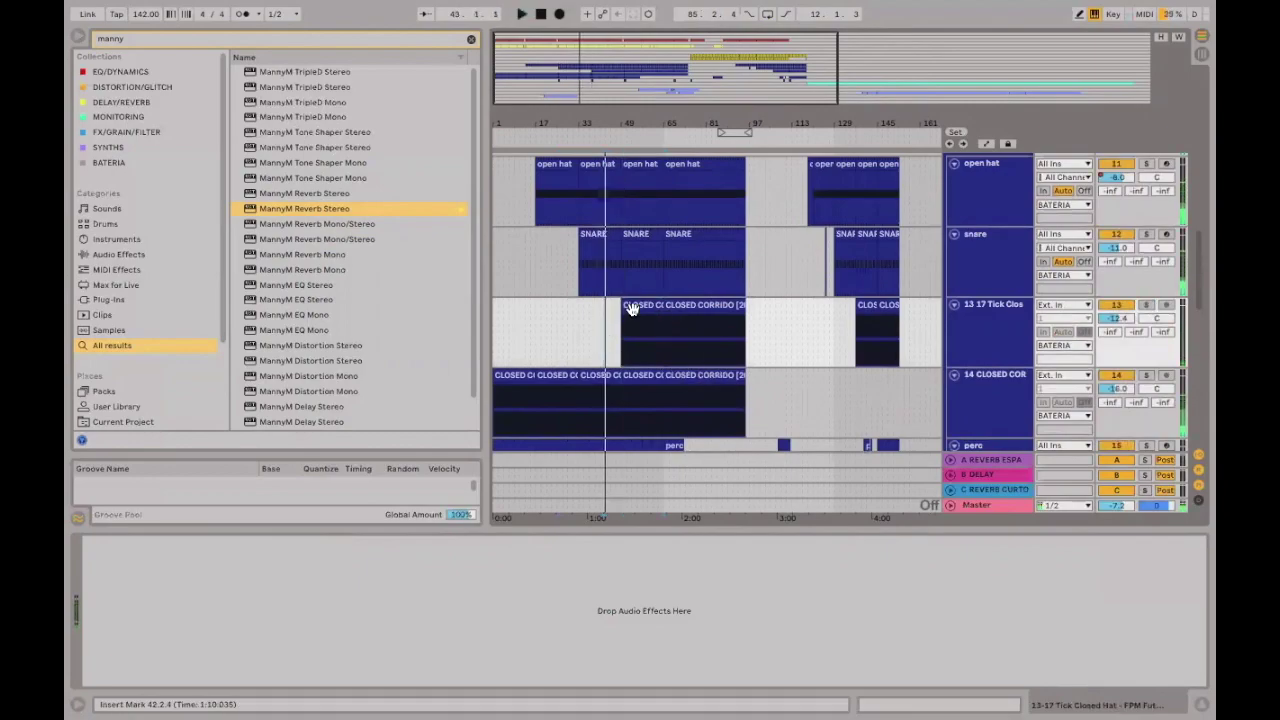
key(space)
drag(595, 122, 920, 425)
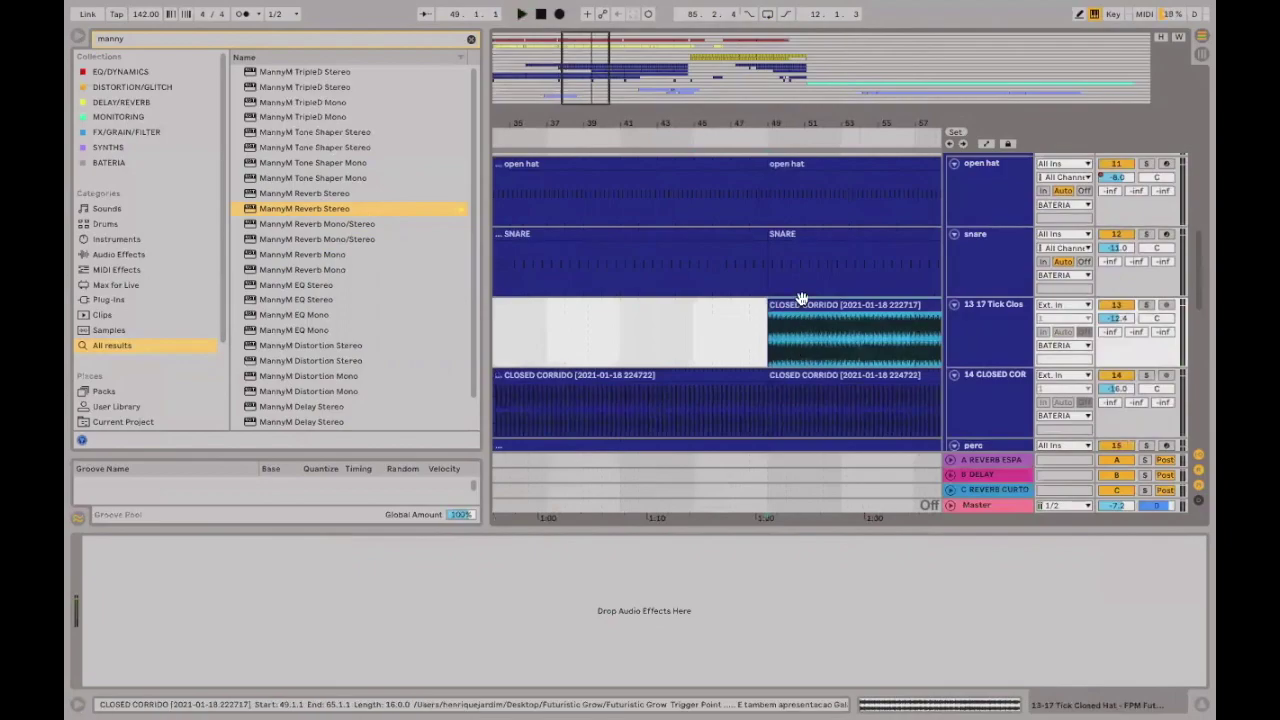
click(623, 322)
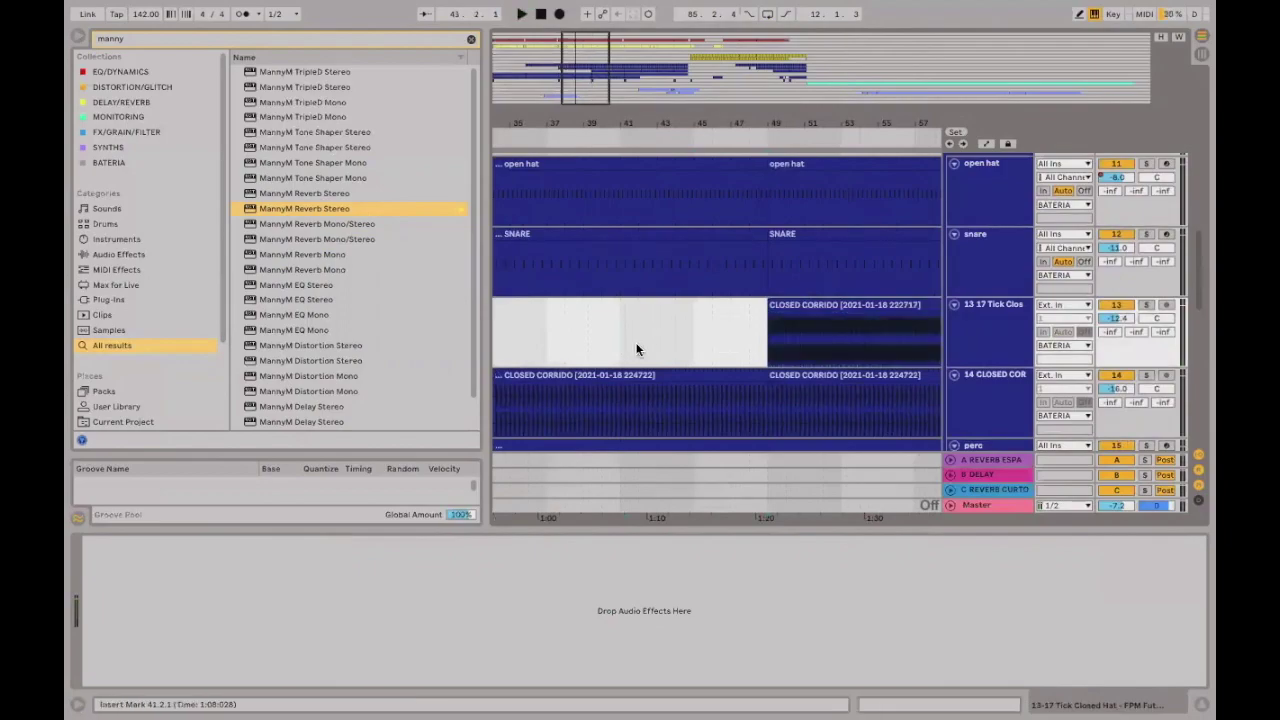
Examine the first closed-hat hits at bar 49 and audition the Tick Closed Hat track soloed from there.
key(plus)
key(plus)
key(plus)
key(plus)
key(plus)
key(plus)
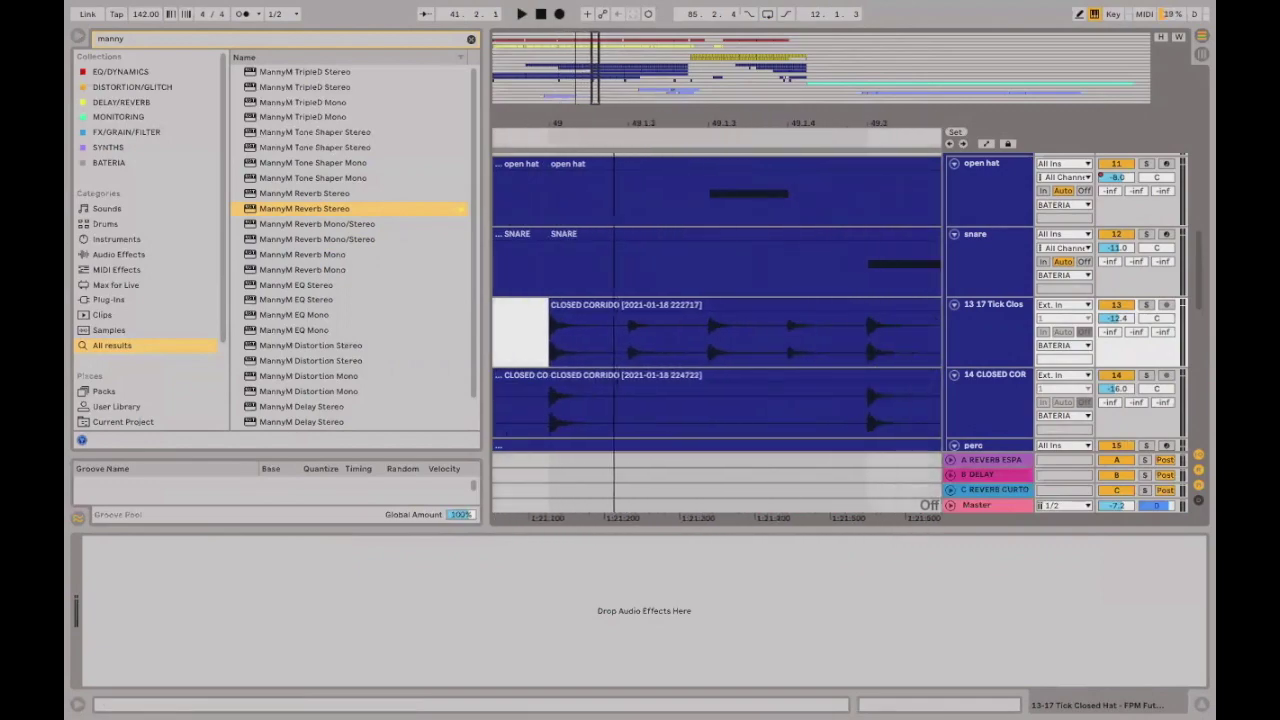
drag(551, 329, 715, 337)
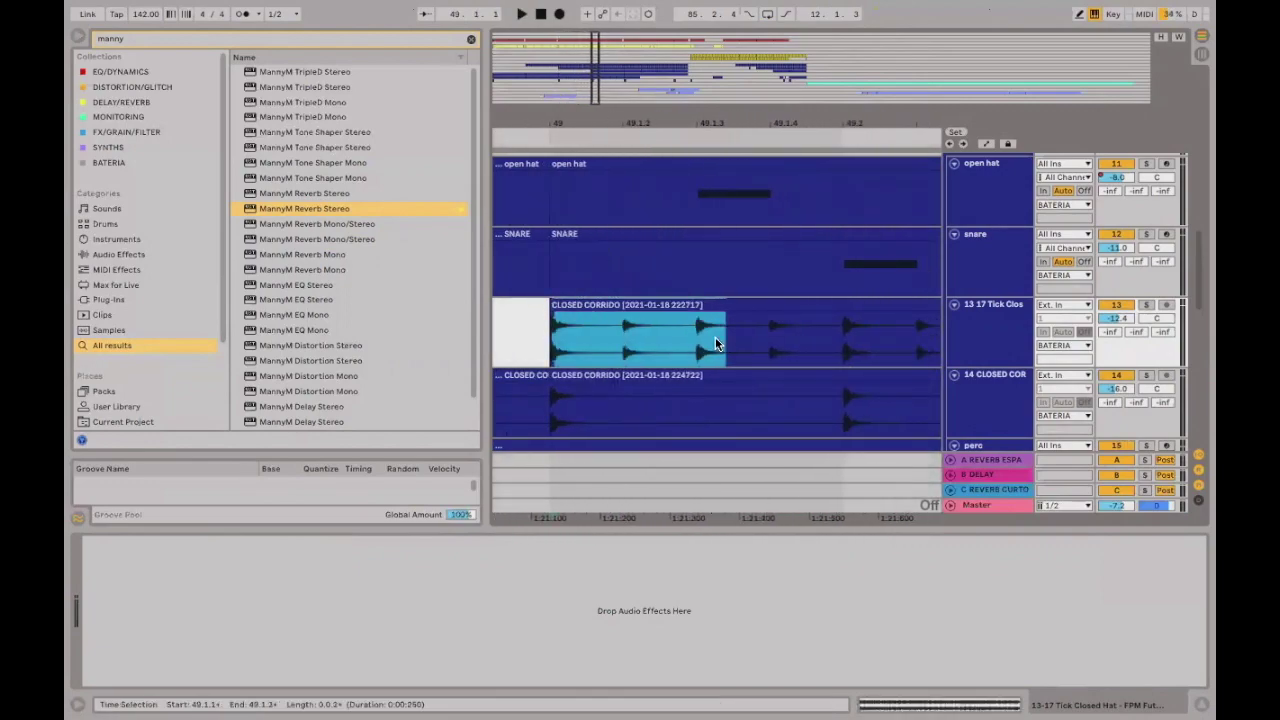
click(551, 345)
key(space)
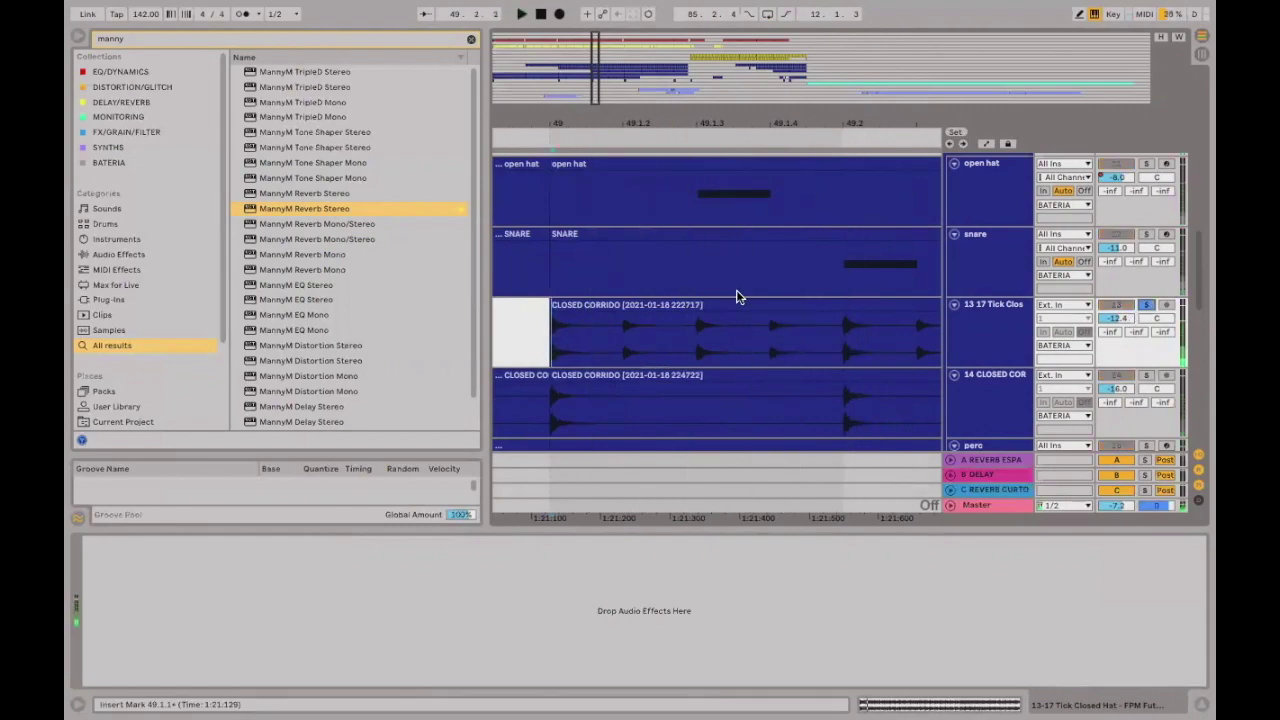
Move the FL_TFX_100_138 clip on track 21 to start at bar 33.4.4 and set the fixed grid to 1/16.
drag(781, 121, 775, 95)
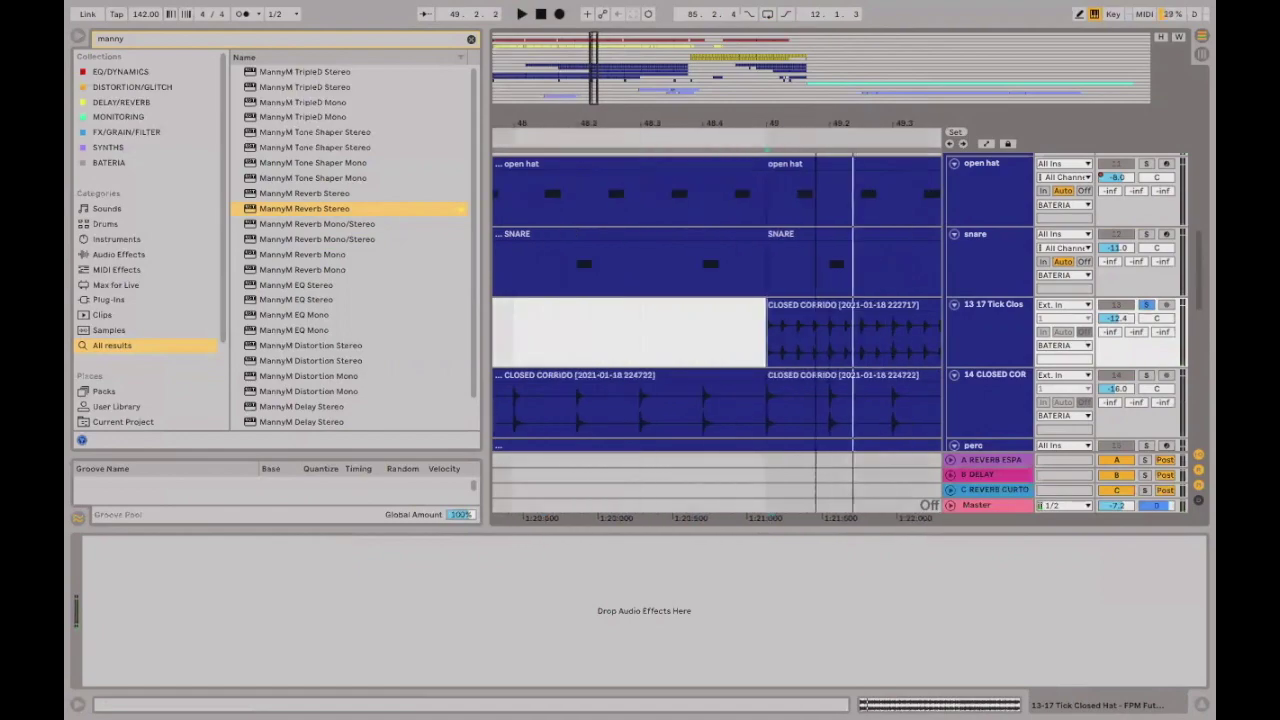
scroll(672, 270, down, 5)
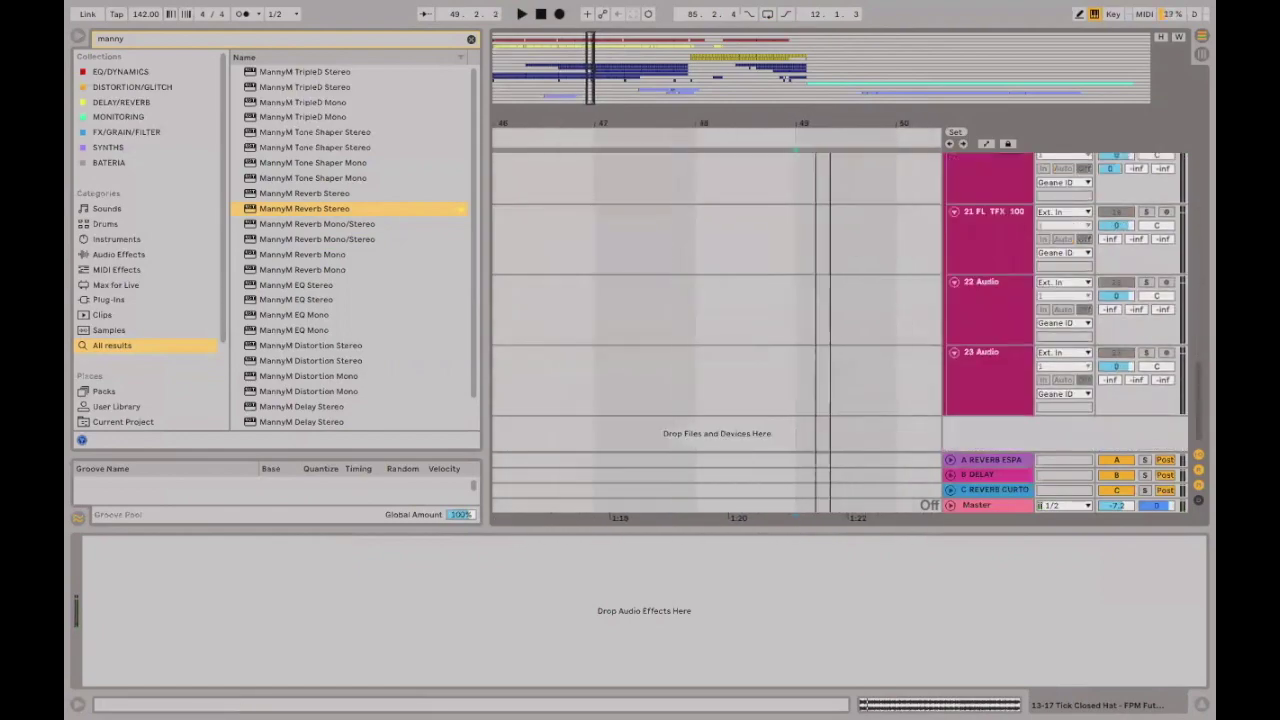
key(minus)
key(minus)
key(minus)
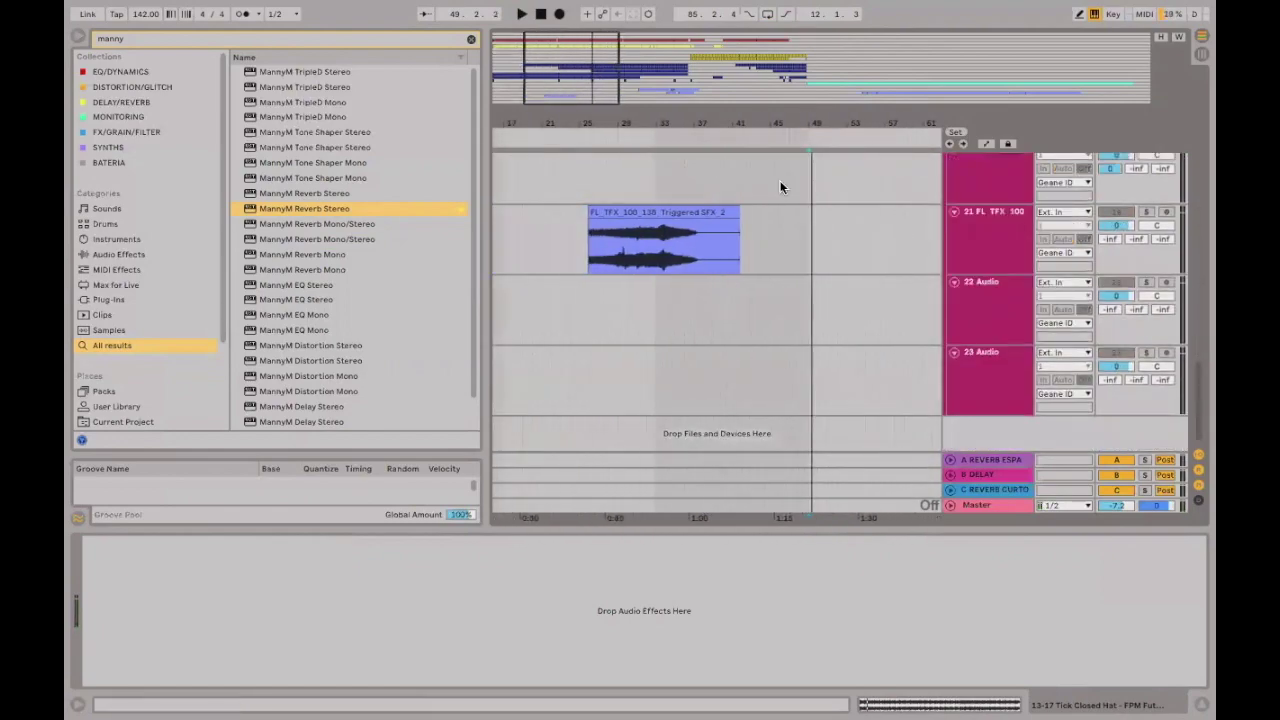
drag(703, 213, 779, 214)
right_click(810, 233)
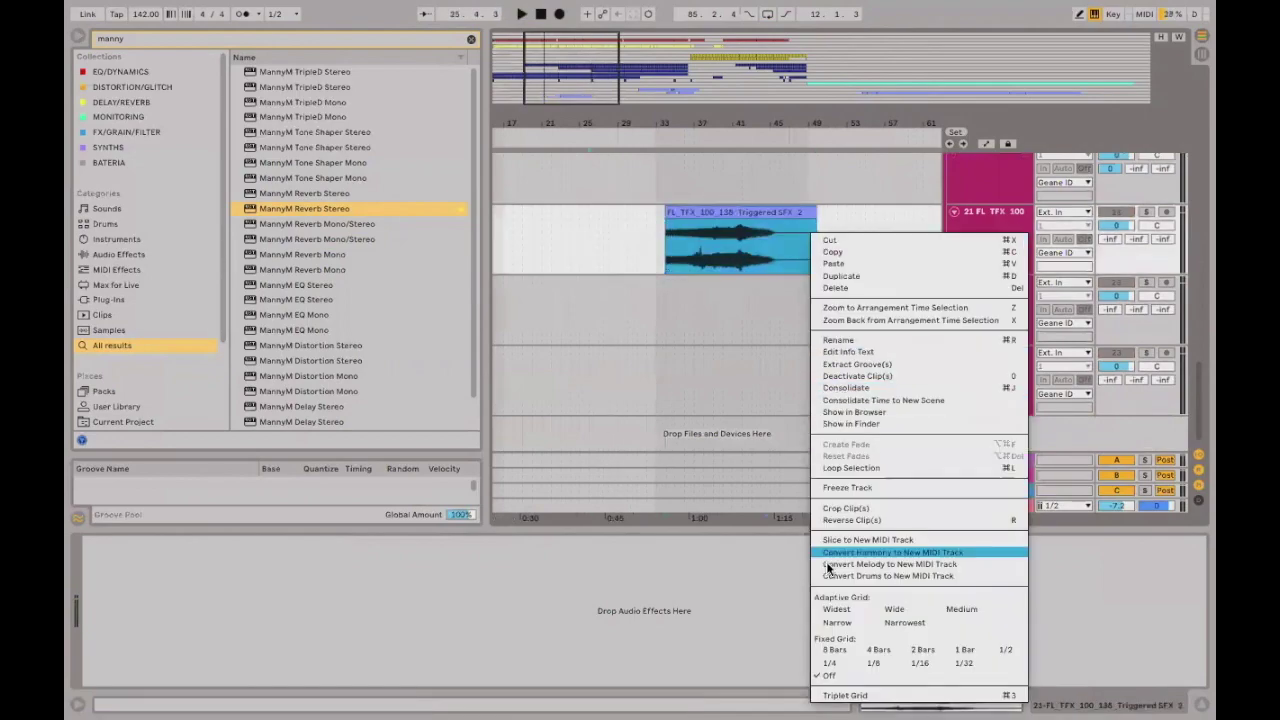
click(920, 649)
Shift the FL_TFX_100_138 clip on track 21 further along the timeline to start at about bar 39.
click(683, 295)
drag(790, 128, 790, 140)
key(plus)
click(874, 225)
key(plus)
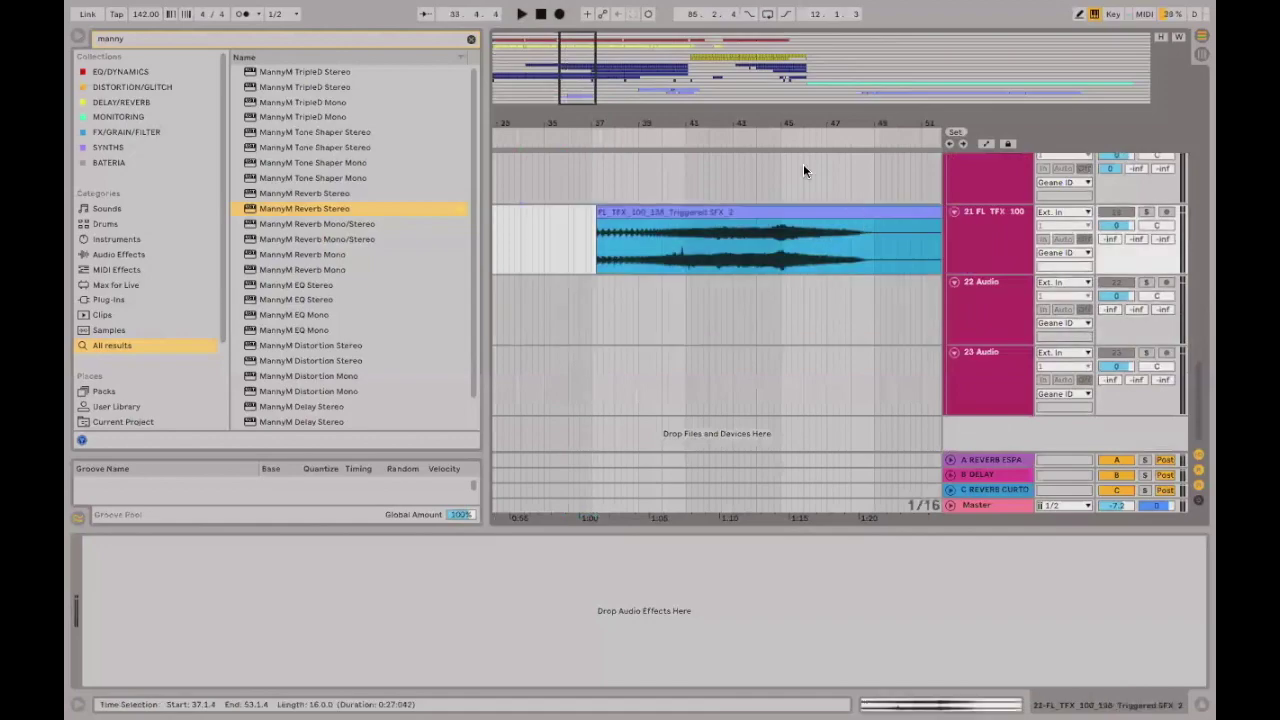
key(plus)
key(minus)
click(843, 228)
mouse_move(843, 224)
mouse_down()
mouse_move(890, 217)
mouse_move(858, 210)
mouse_up()
Play the full mix from bar 46.2.2 to hear the FL_TFX_100_138 clip against the other tracks.
key(plus)
key(plus)
click(728, 190)
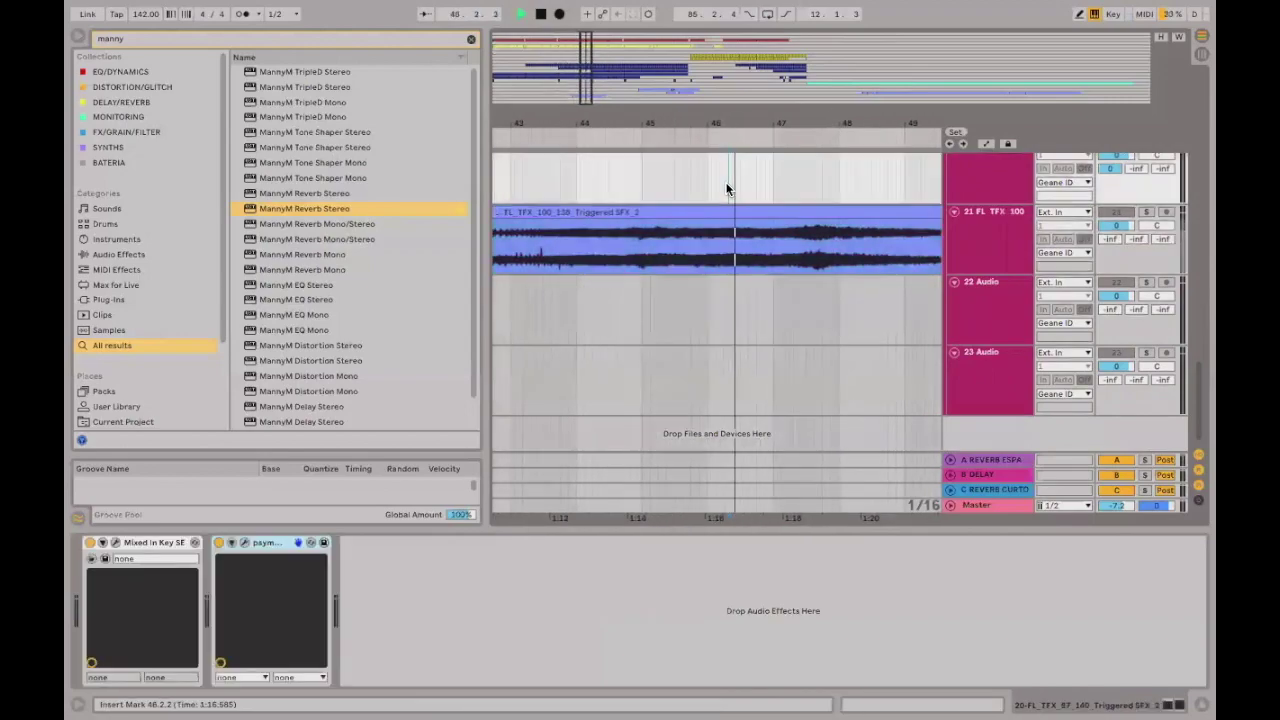
key(space)
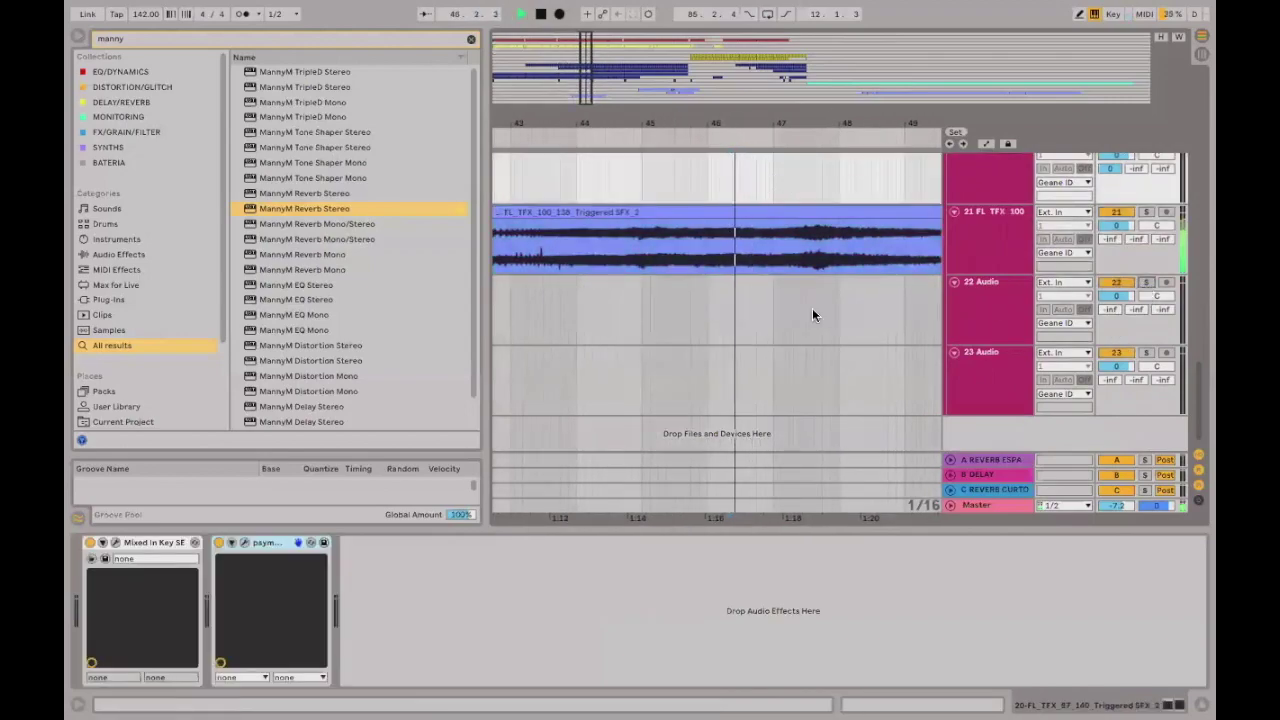
scroll(779, 268, up, 2)
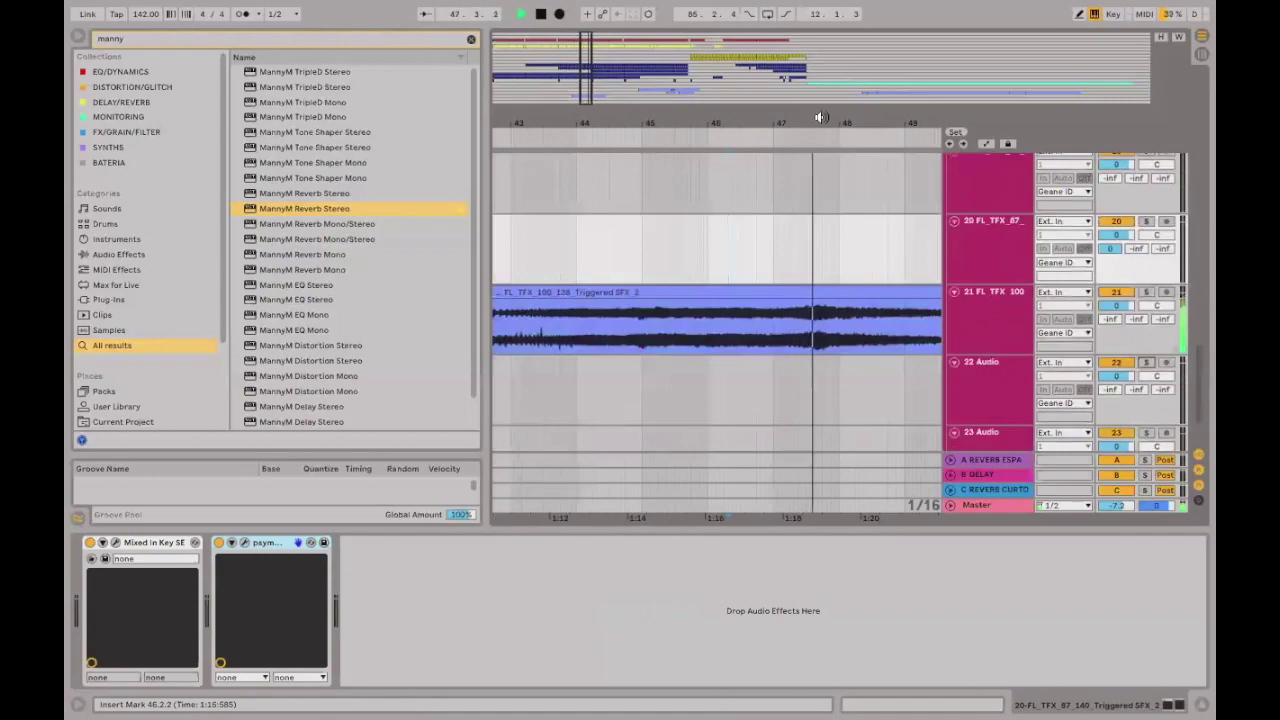
key(minus)
key(minus)
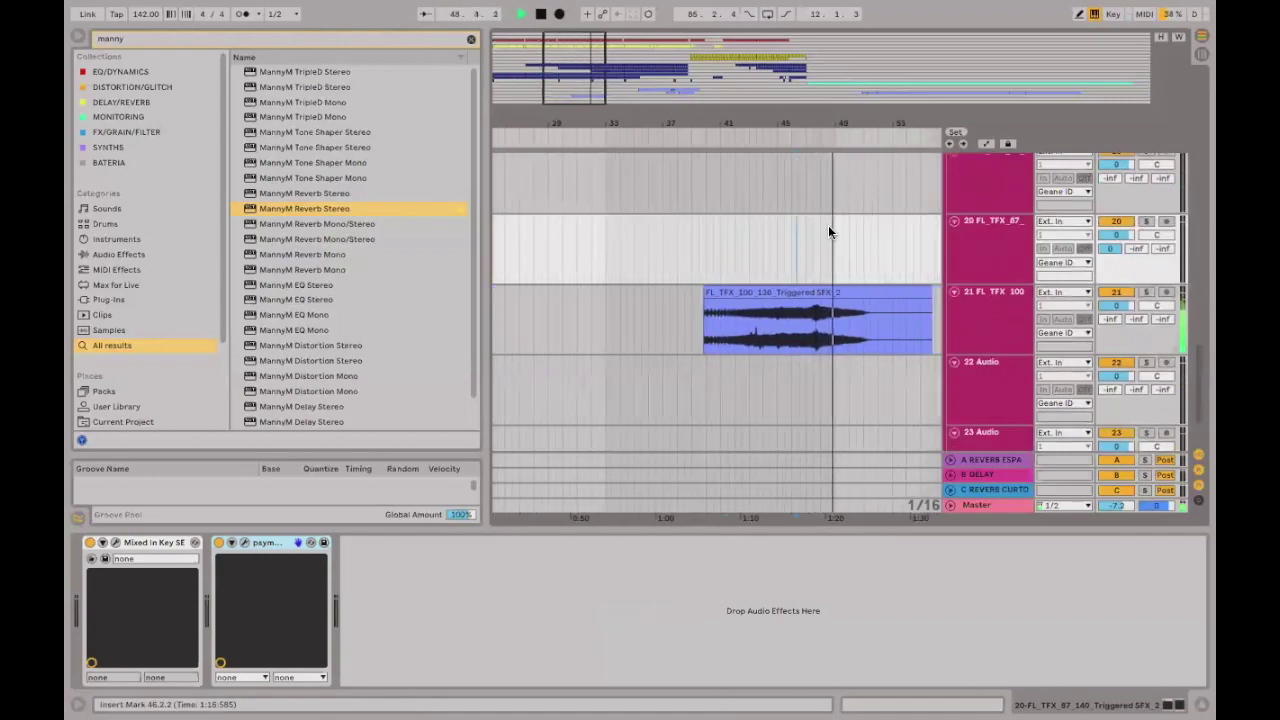
Move the FL_TFX_100_138 clip on track 21 to start at bar 41.1.2, bringing its peak close to bar 49.
click(828, 288)
key(plus)
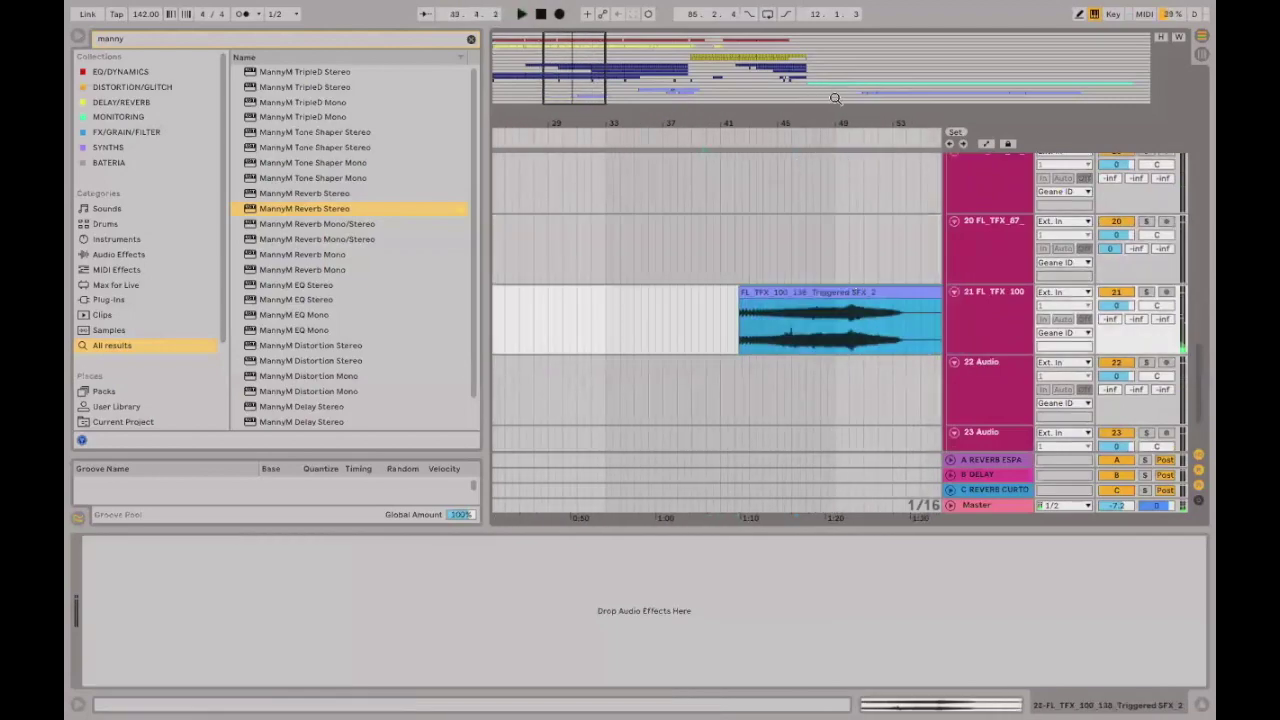
key(space)
key(plus)
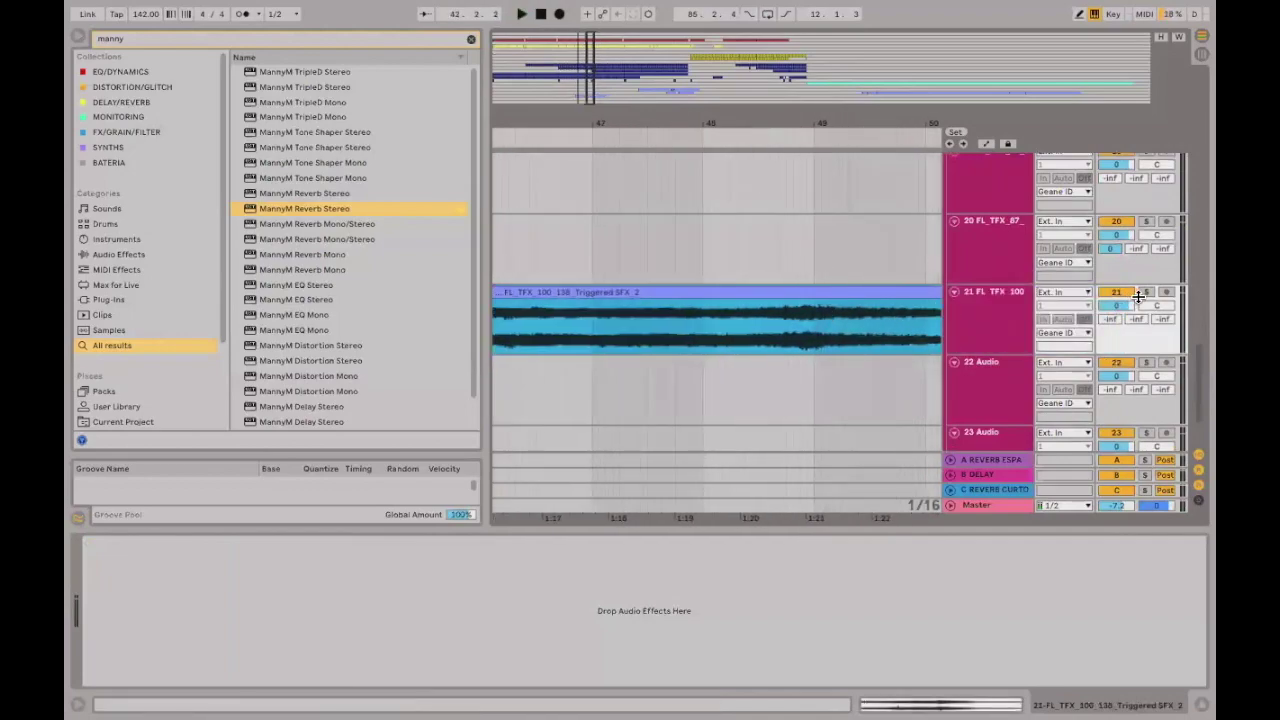
Solo track 21 and audition the FL_TFX_100_138 clip from just before bar 49.
click(1090, 312)
click(1146, 291)
click(772, 335)
key(space)
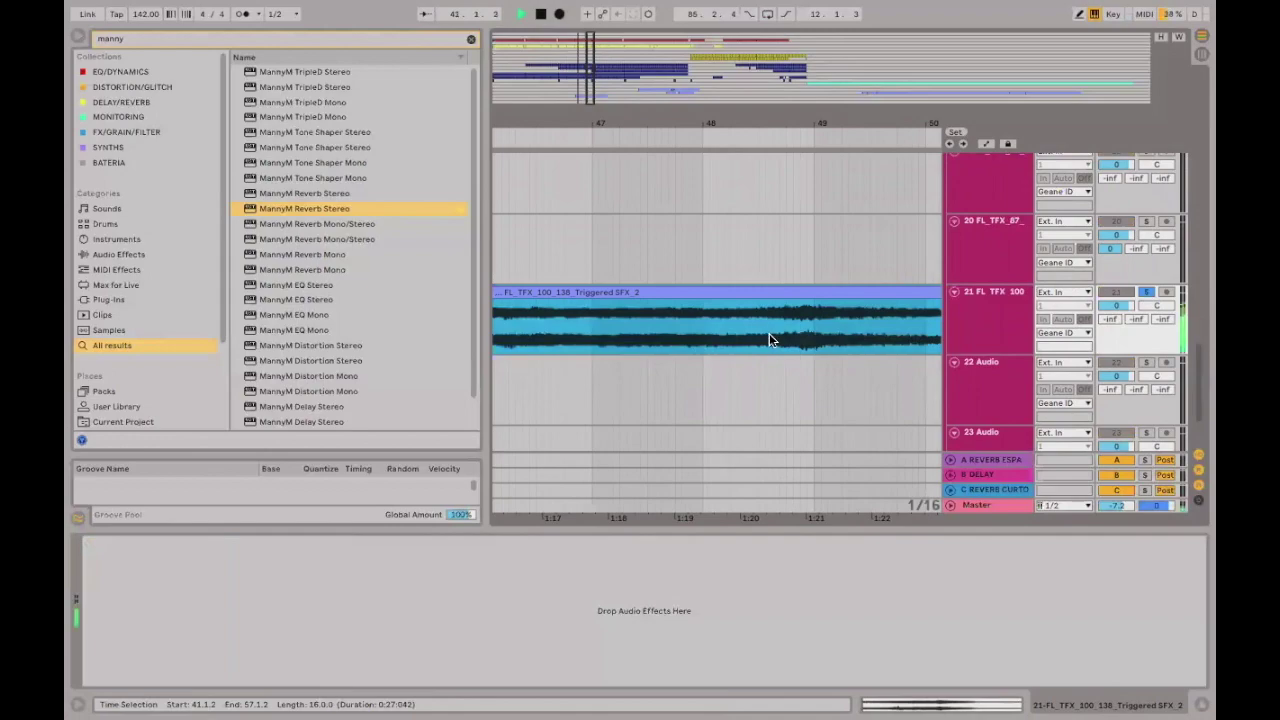
key(space)
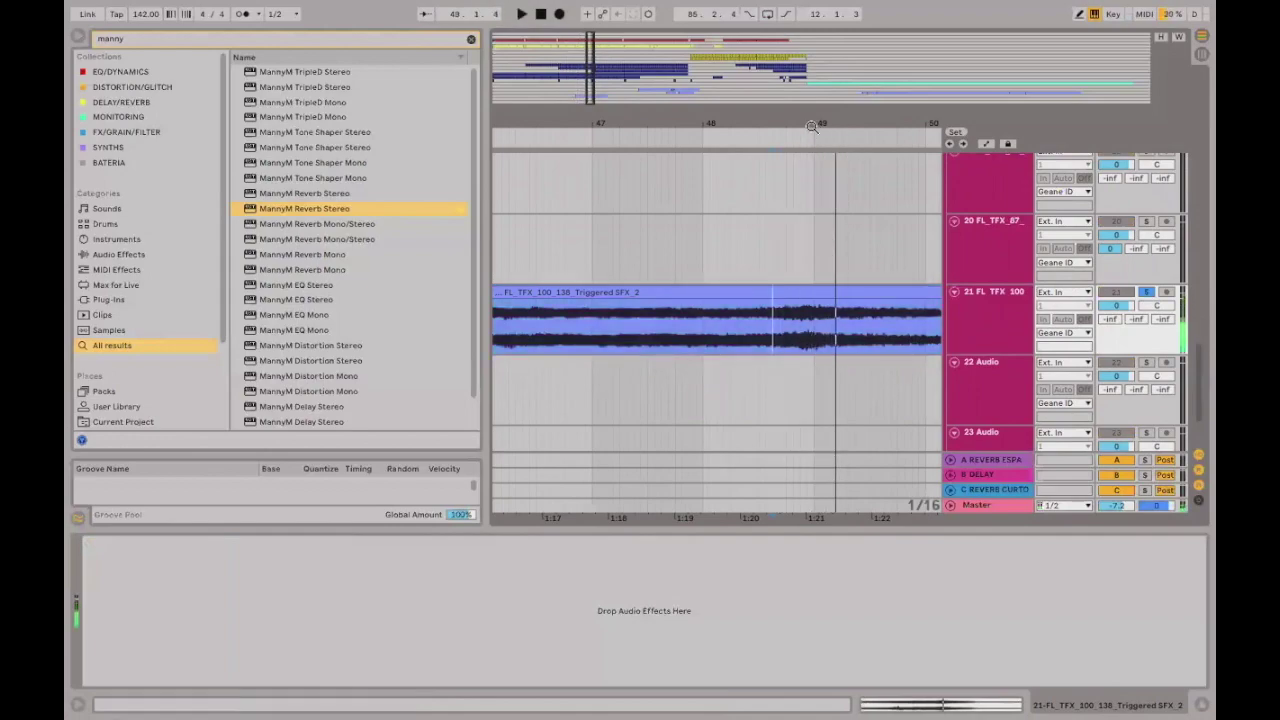
Move the FL_TFX_100_138 clip to start at bar 41.1.1 and turn the grid off for fine positioning.
drag(818, 122, 817, 127)
click(848, 305)
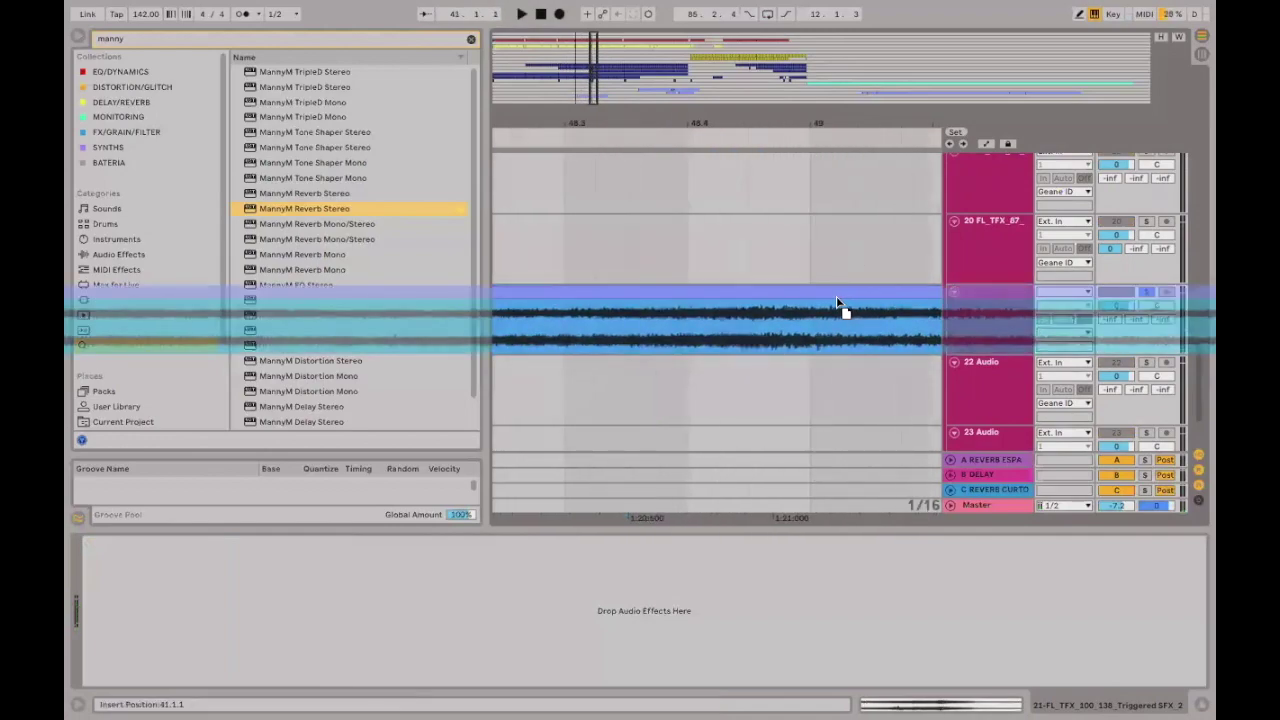
click(854, 292)
right_click(801, 264)
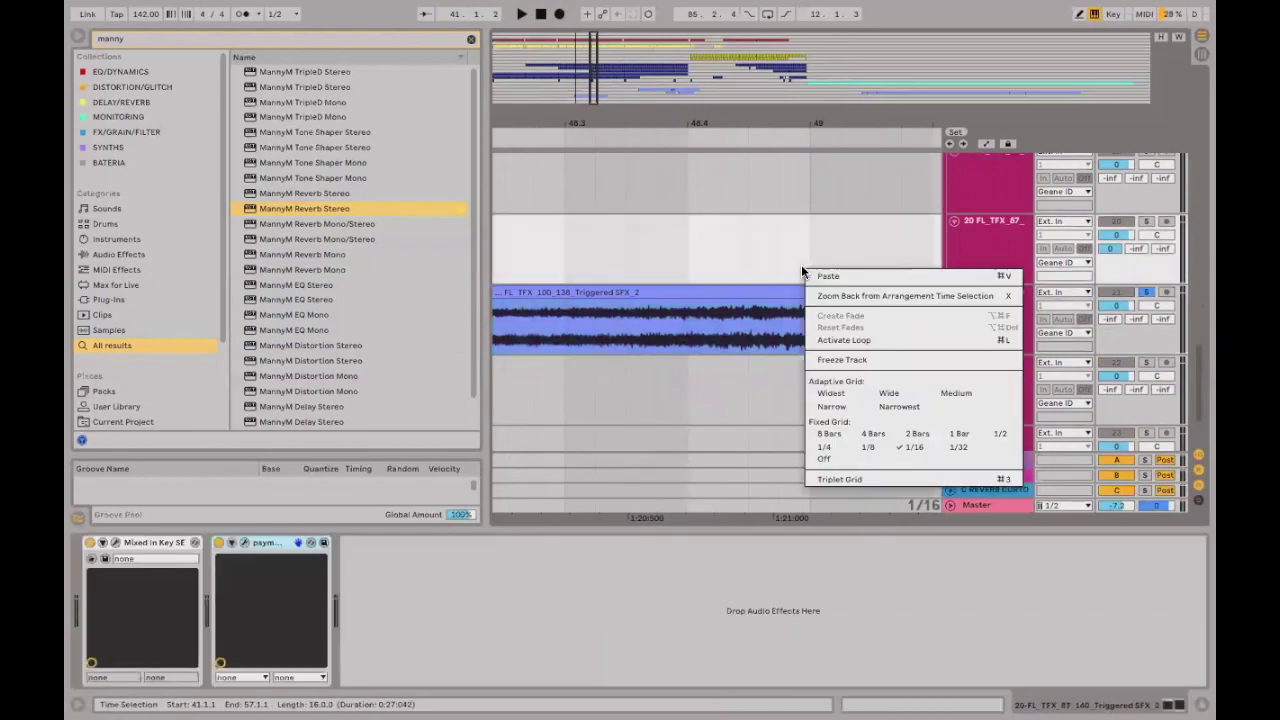
click(830, 455)
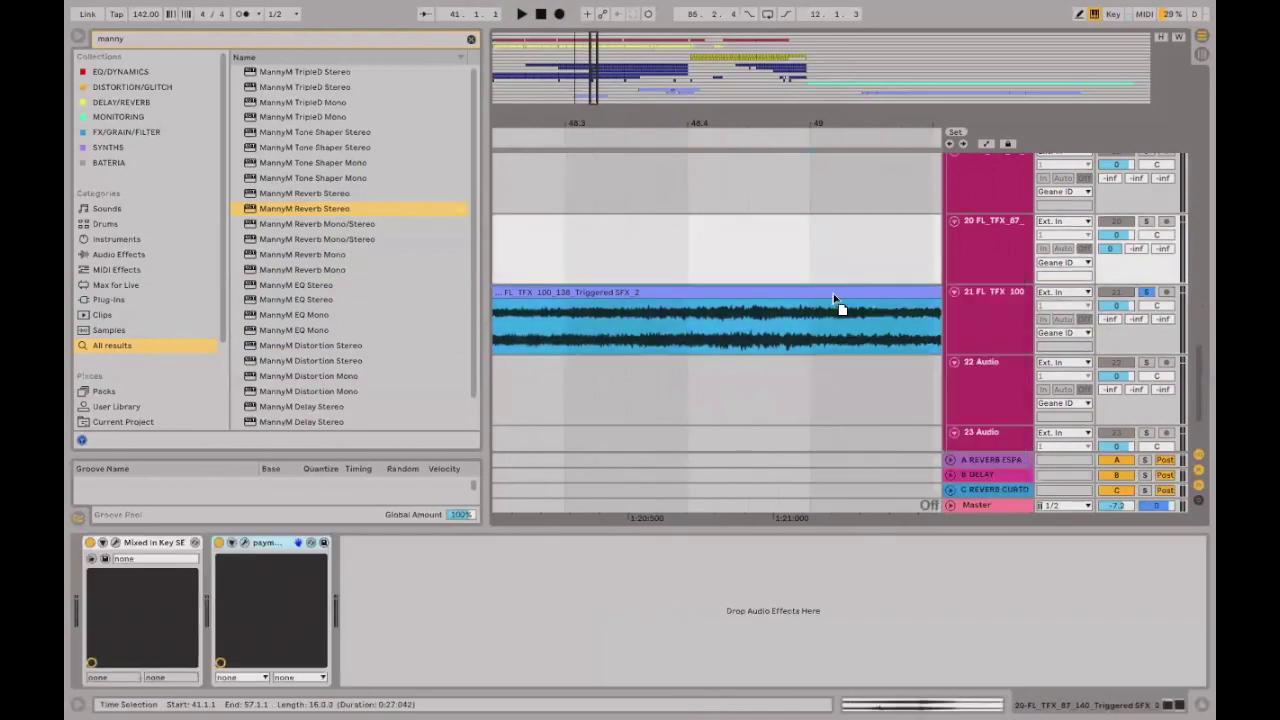
click(830, 292)
Audition the soloed FL_TFX_100_138 clip from several points right around bar 49 to locate its peak.
click(811, 318)
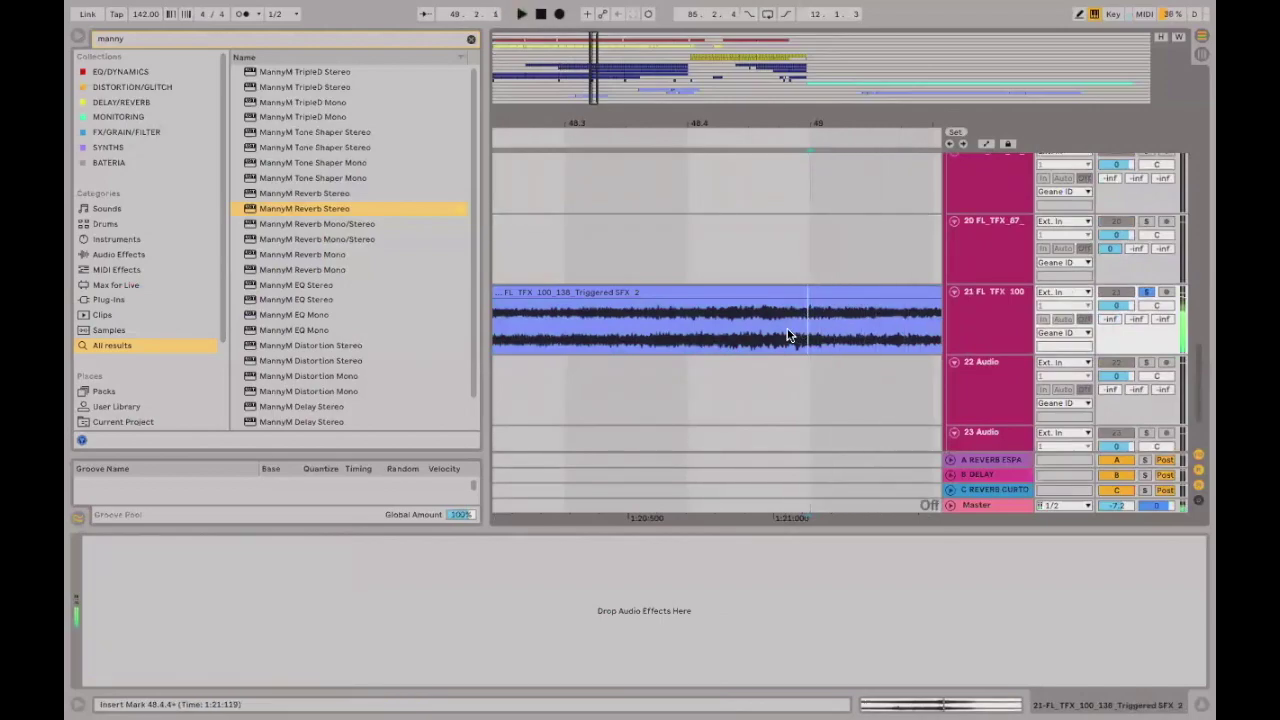
key(space)
click(772, 340)
key(Right)
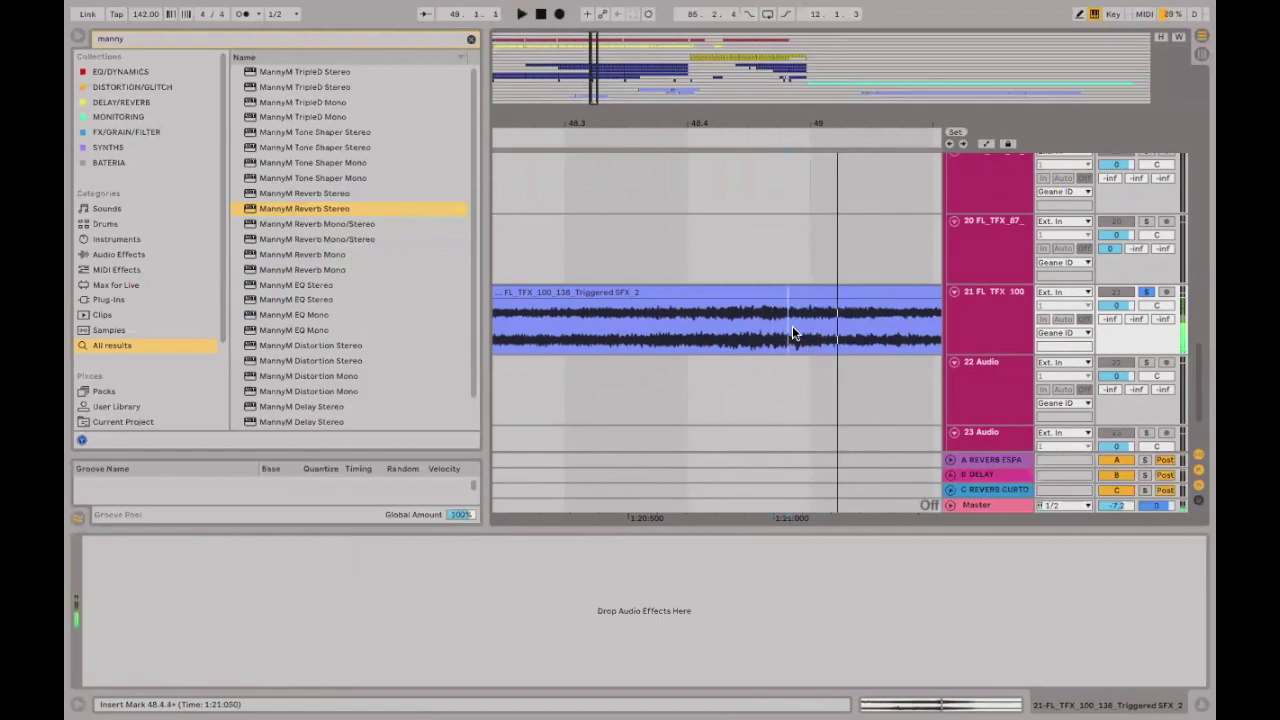
key(space)
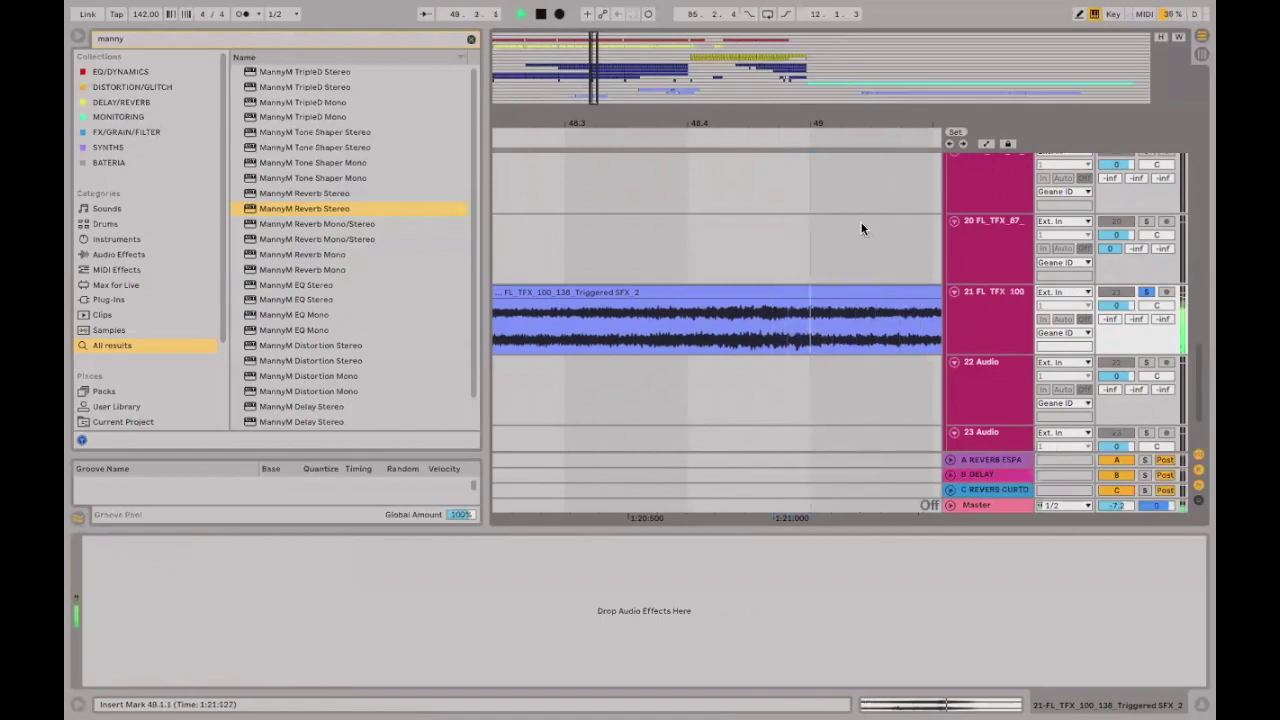
Nudge the FL_TFX_100_138 clip very slightly later so it starts just past bar 41.1.1.
drag(860, 124, 866, 160)
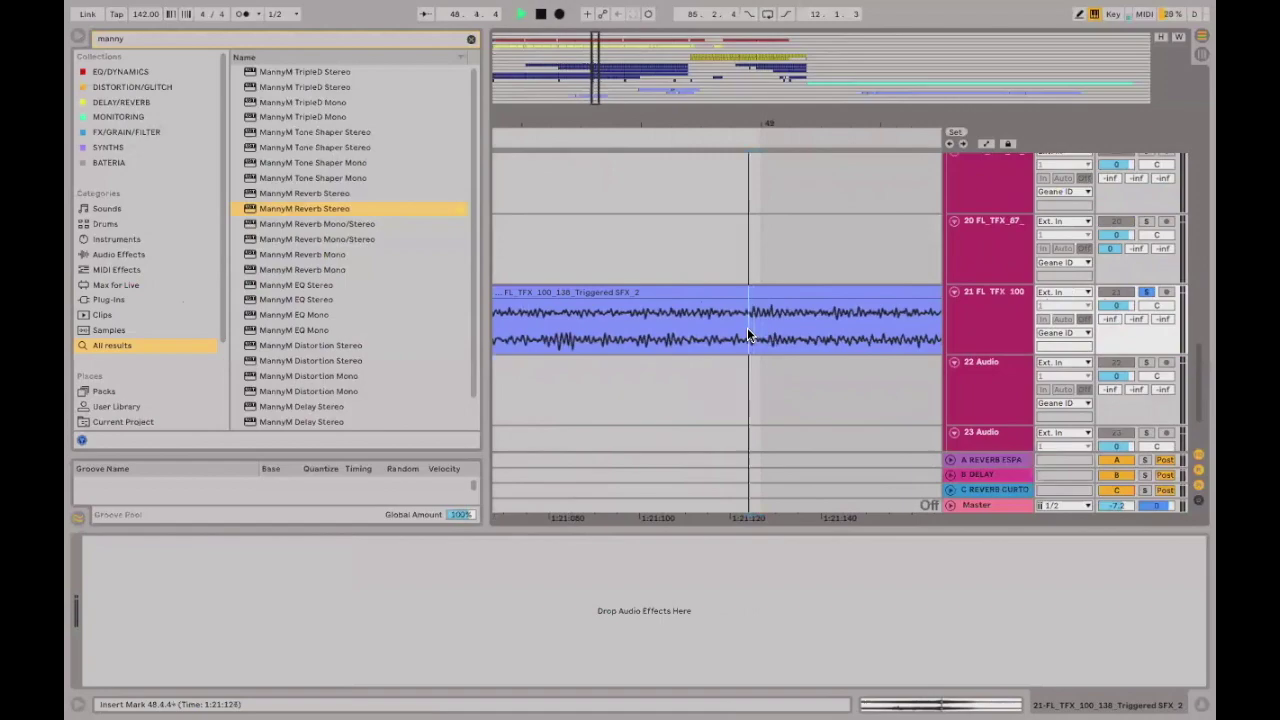
mouse_move(757, 300)
mouse_down()
mouse_move(766, 309)
mouse_move(767, 297)
mouse_up()
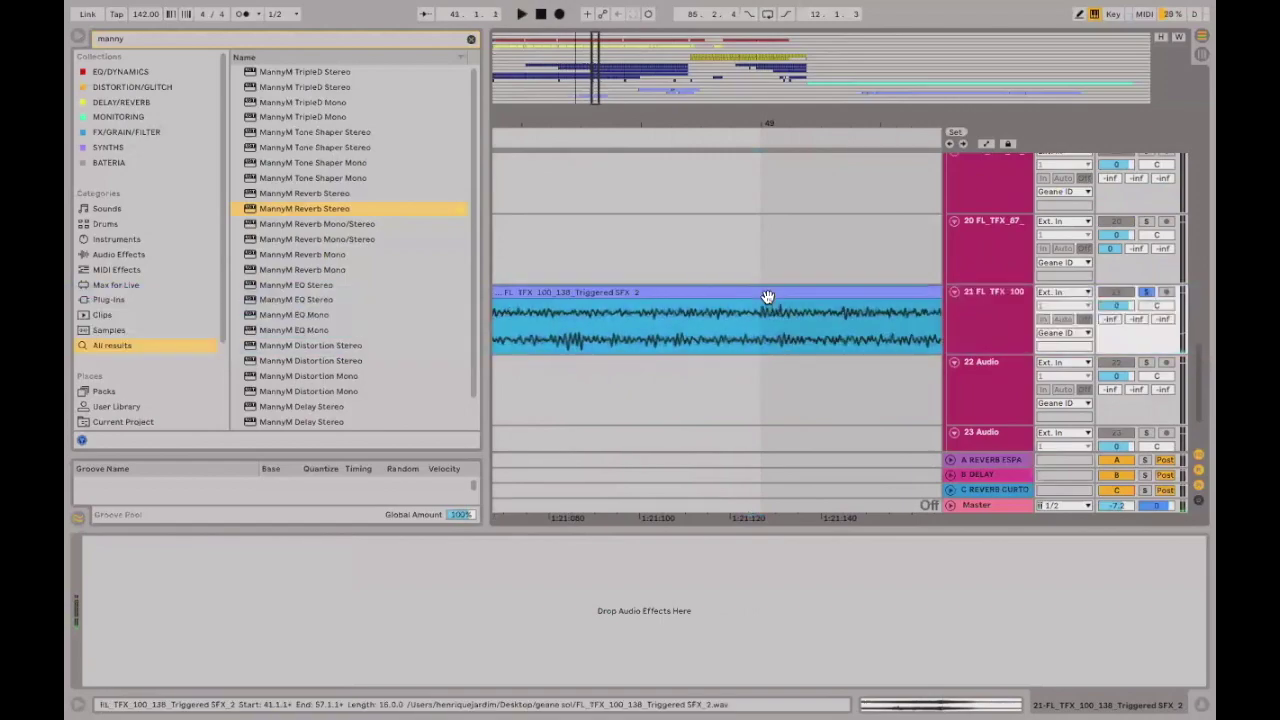
drag(816, 130, 809, 112)
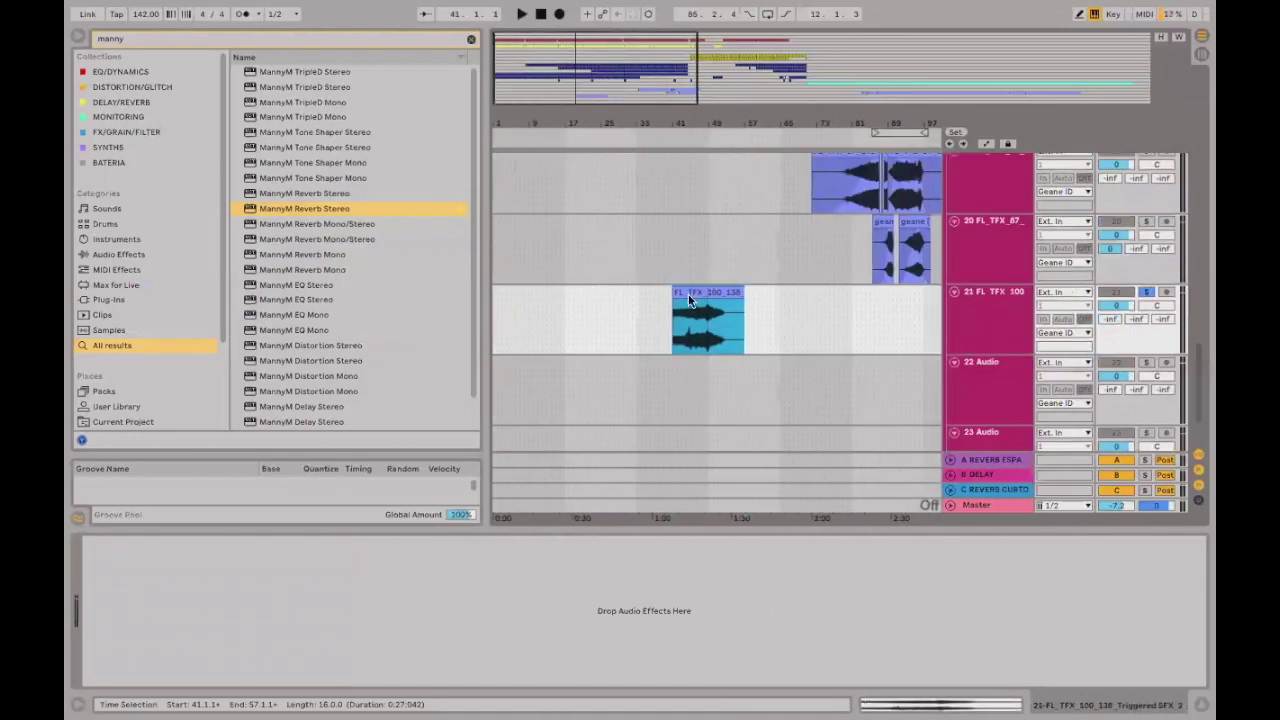
Search the browser for "mixed" and add the Mixed In Key SE plug-in to track 21.
double_click(720, 294)
click(364, 41)
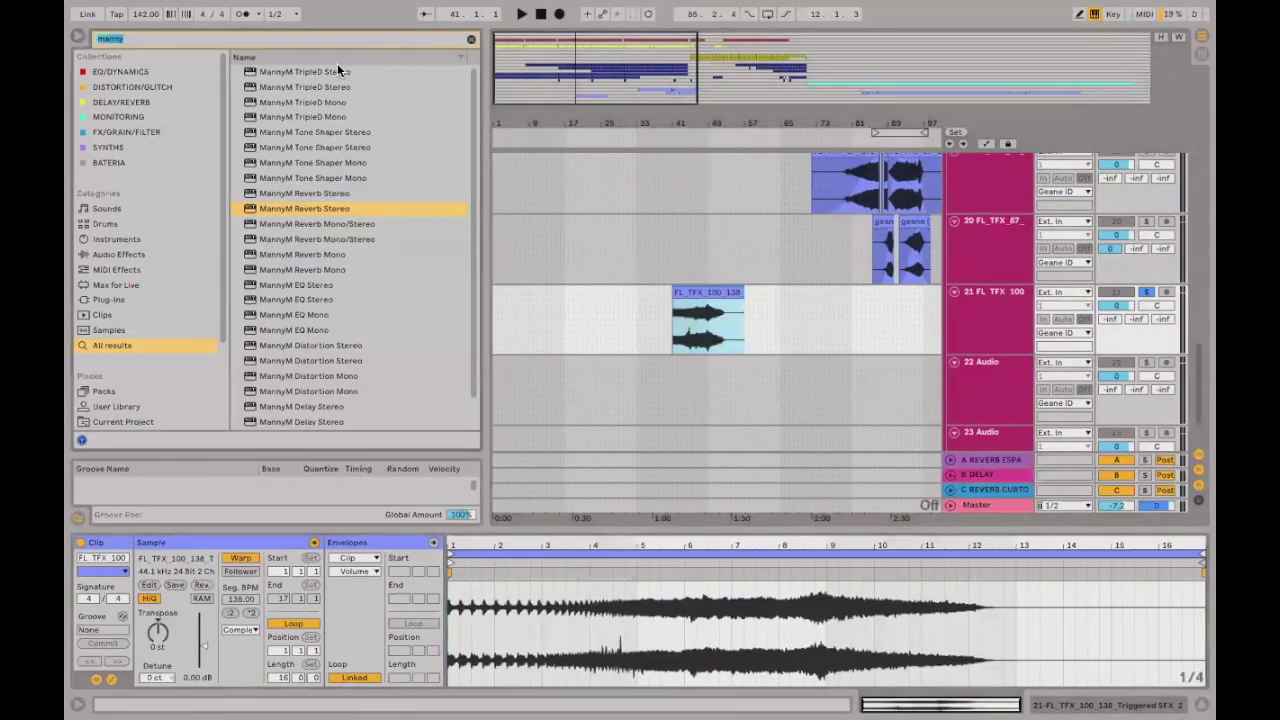
text(mixed)
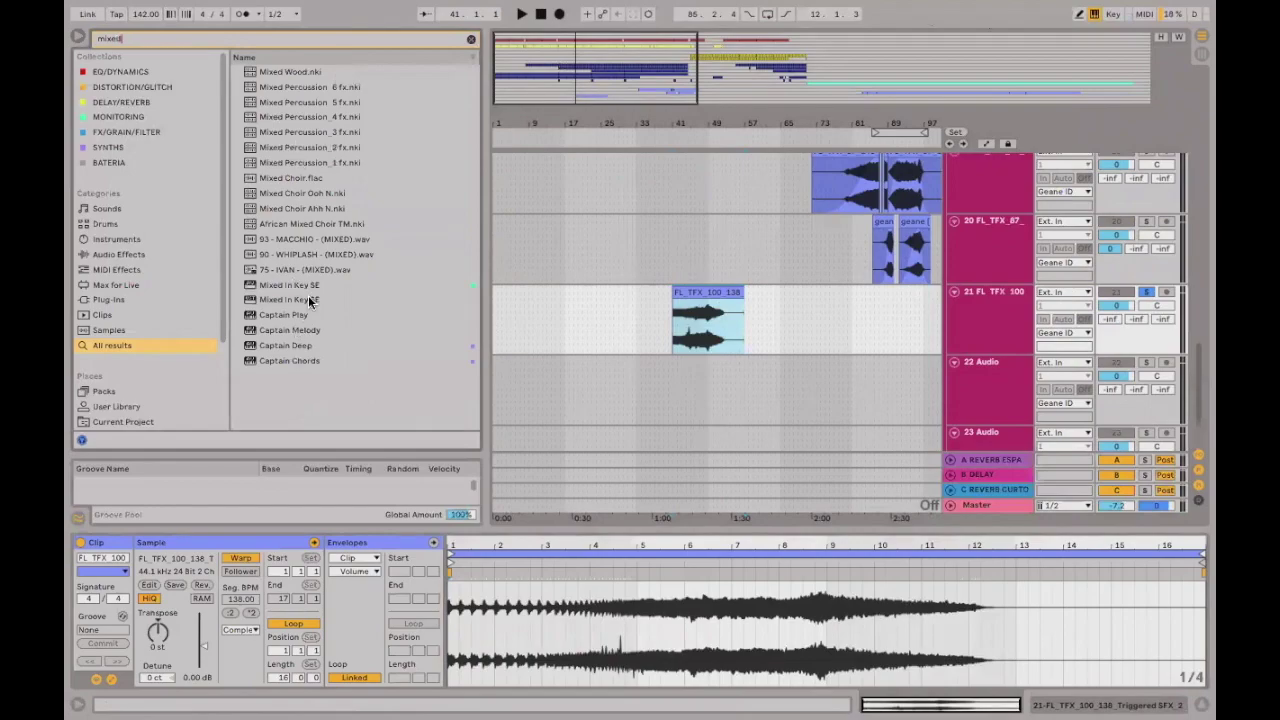
drag(310, 300, 600, 315)
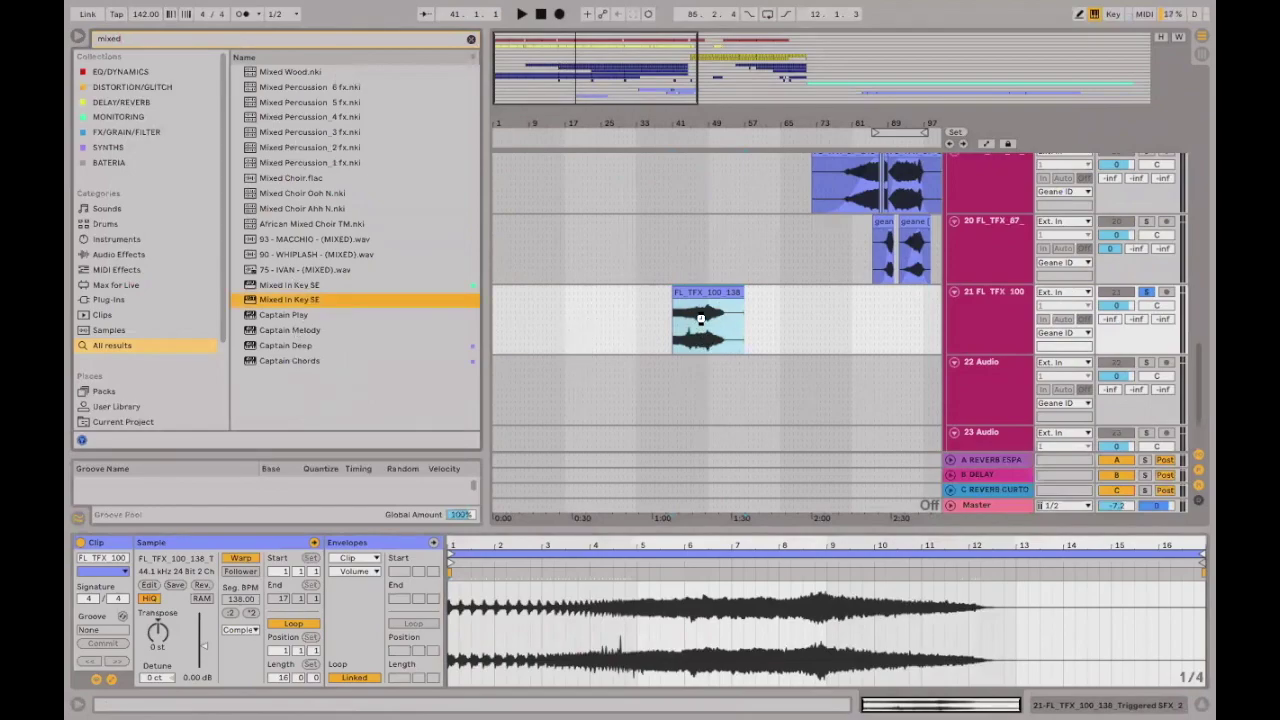
drag(698, 312, 698, 312)
Play the FL_TFX_100_138 clip through Mixed In Key SE to analyse its notes, and close the plug-in window.
key(space)
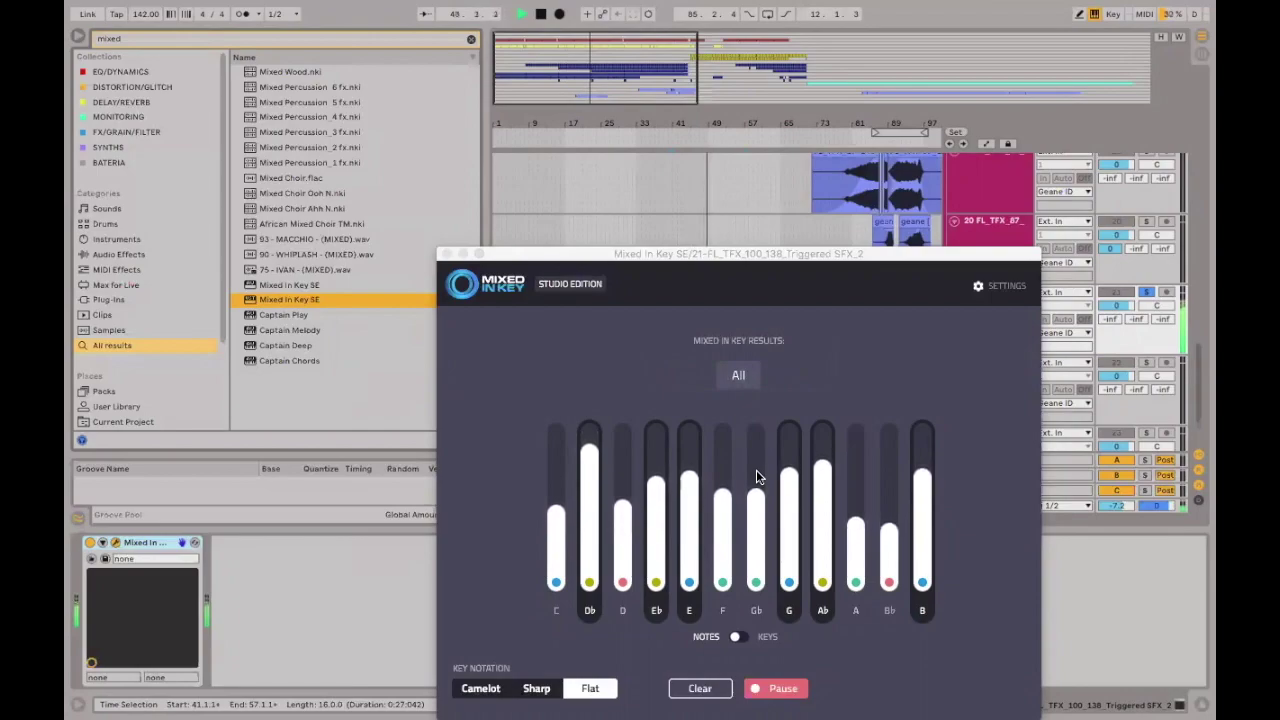
key(space)
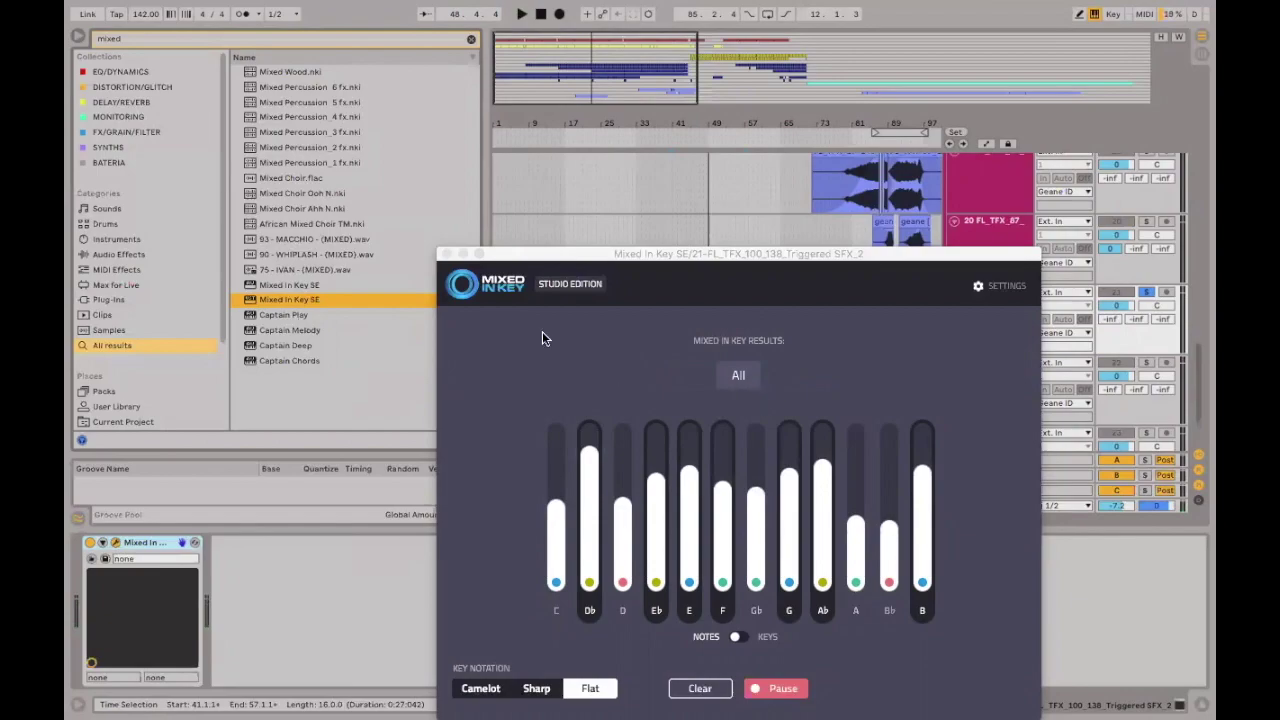
click(446, 254)
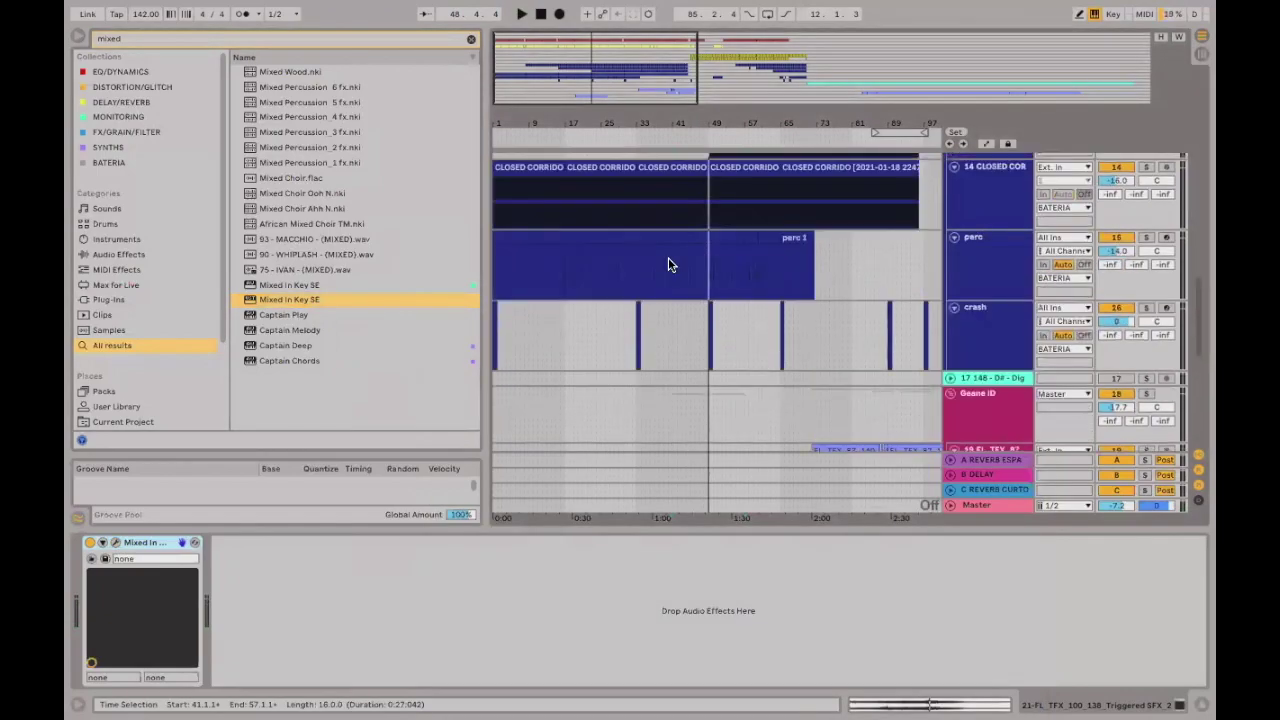
Display the automation lanes and add a breakpoint at bar 41 to the KICK/BASS group's Auto Filter frequency automation.
scroll(700, 232, down, 2)
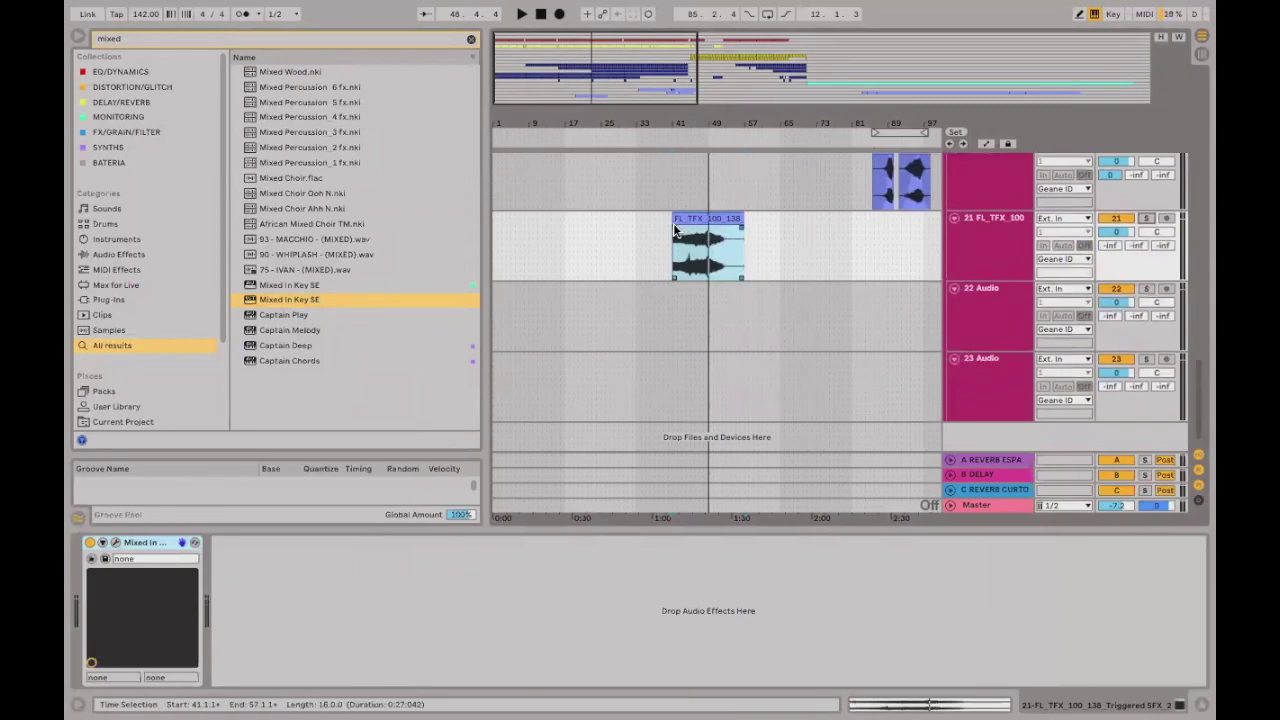
click(675, 232)
scroll(708, 200, up, 10)
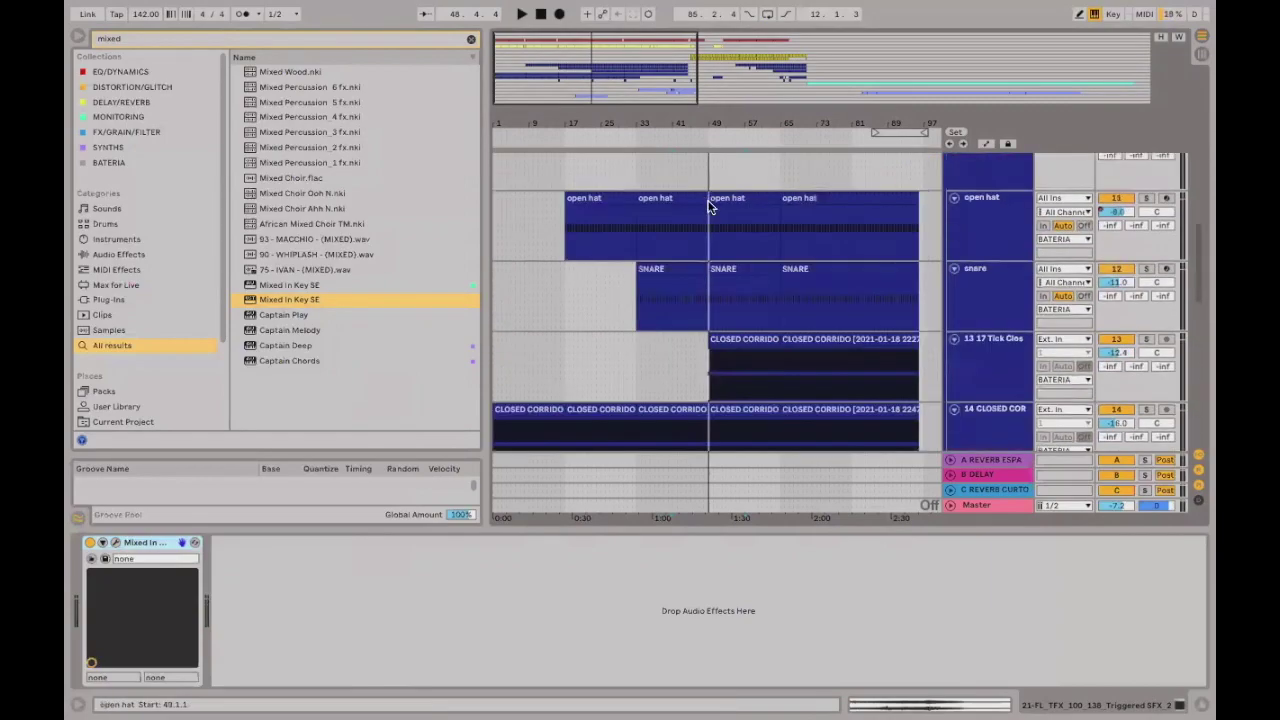
scroll(708, 205, up, 4)
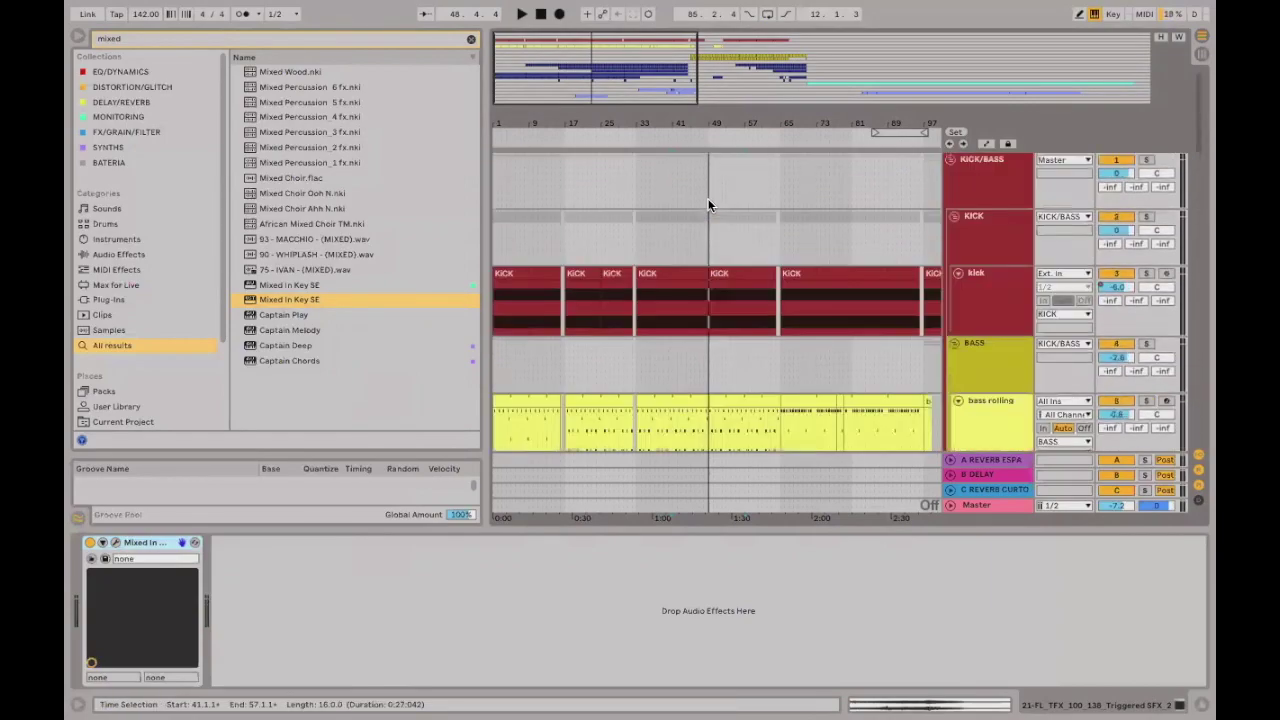
click(986, 144)
drag(678, 112, 678, 121)
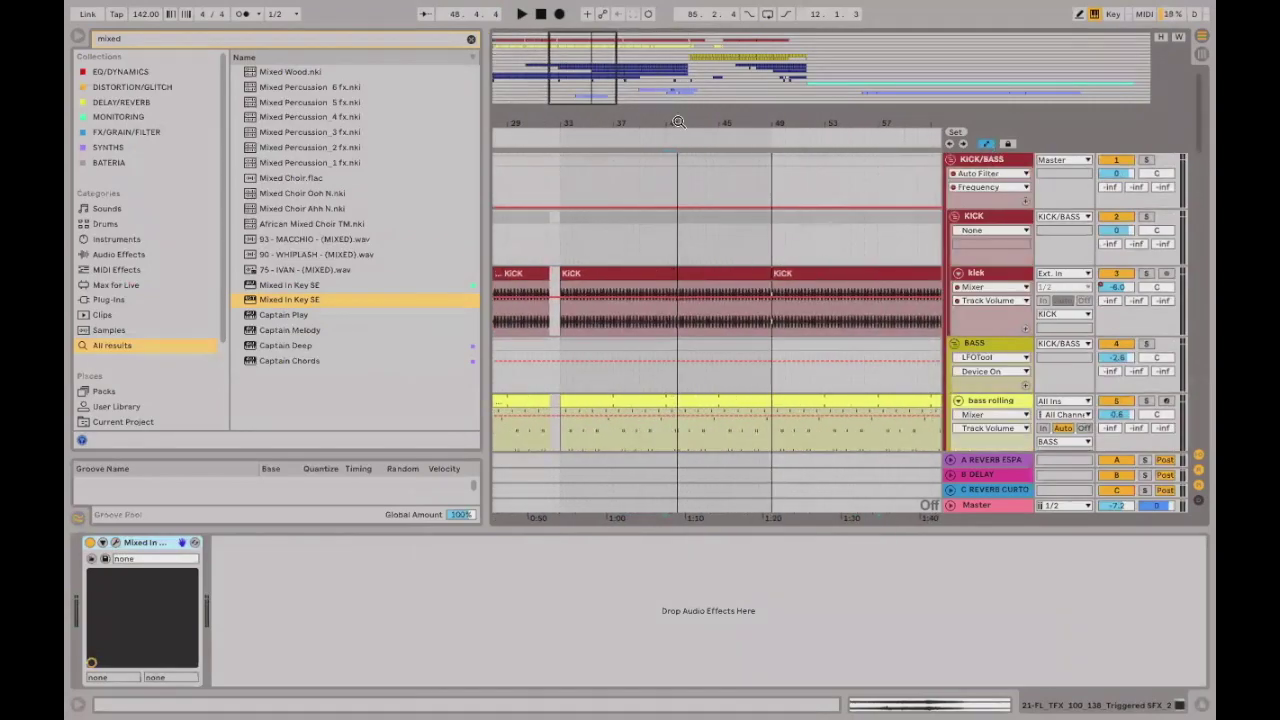
click(700, 207)
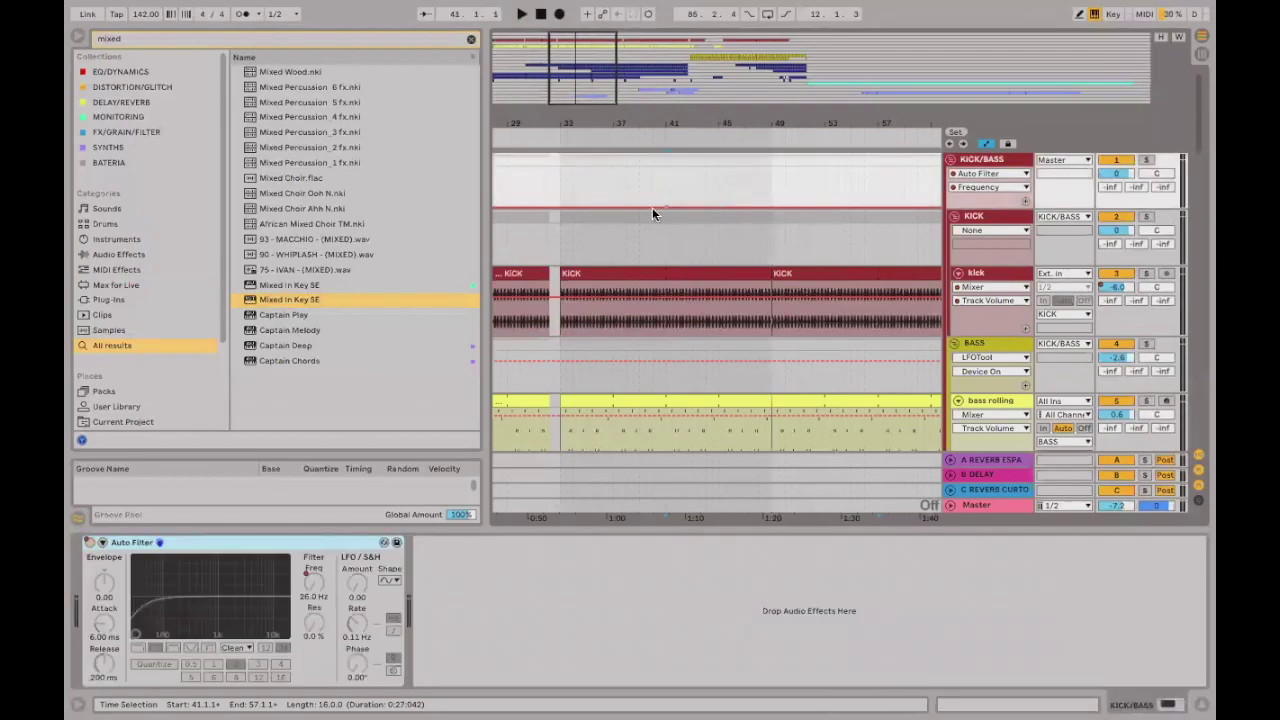
drag(660, 128, 680, 212)
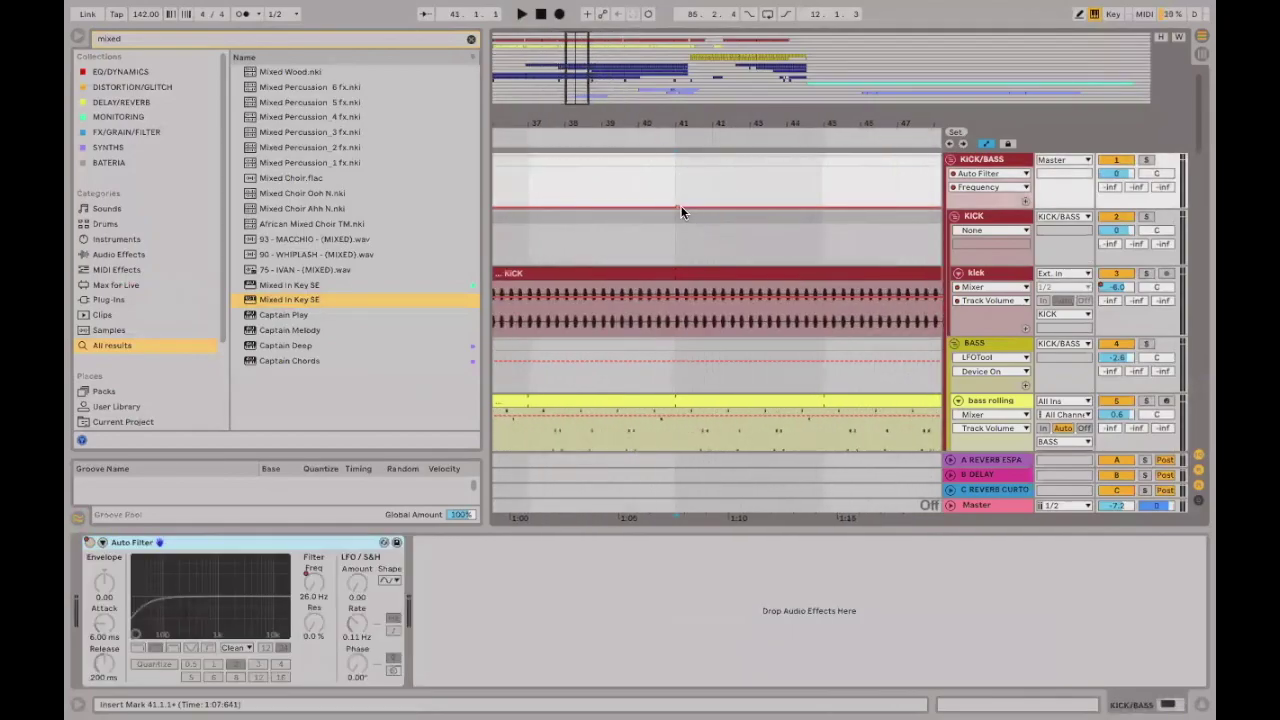
Play around bar 49 and raise the KICK/BASS filter frequency automation to a peak of about 284 Hz shortly before bar 48.
key(minus)
key(minus)
key(minus)
key(minus)
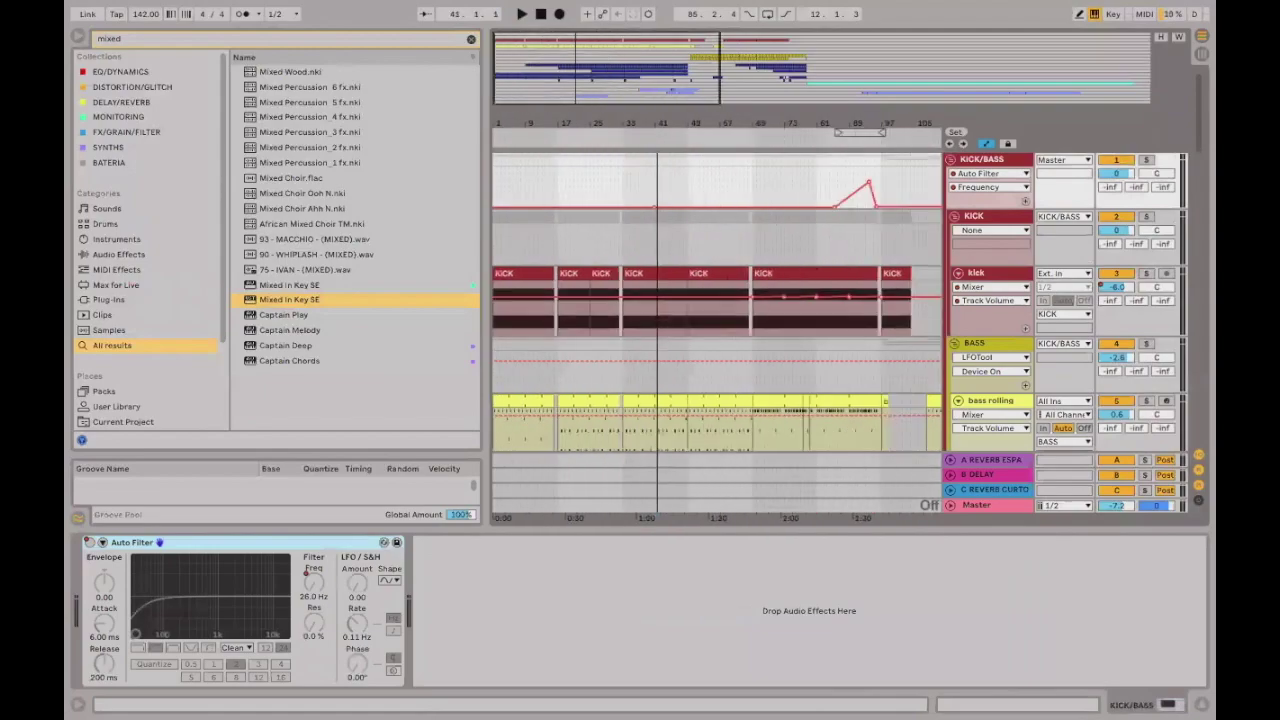
drag(622, 126, 803, 136)
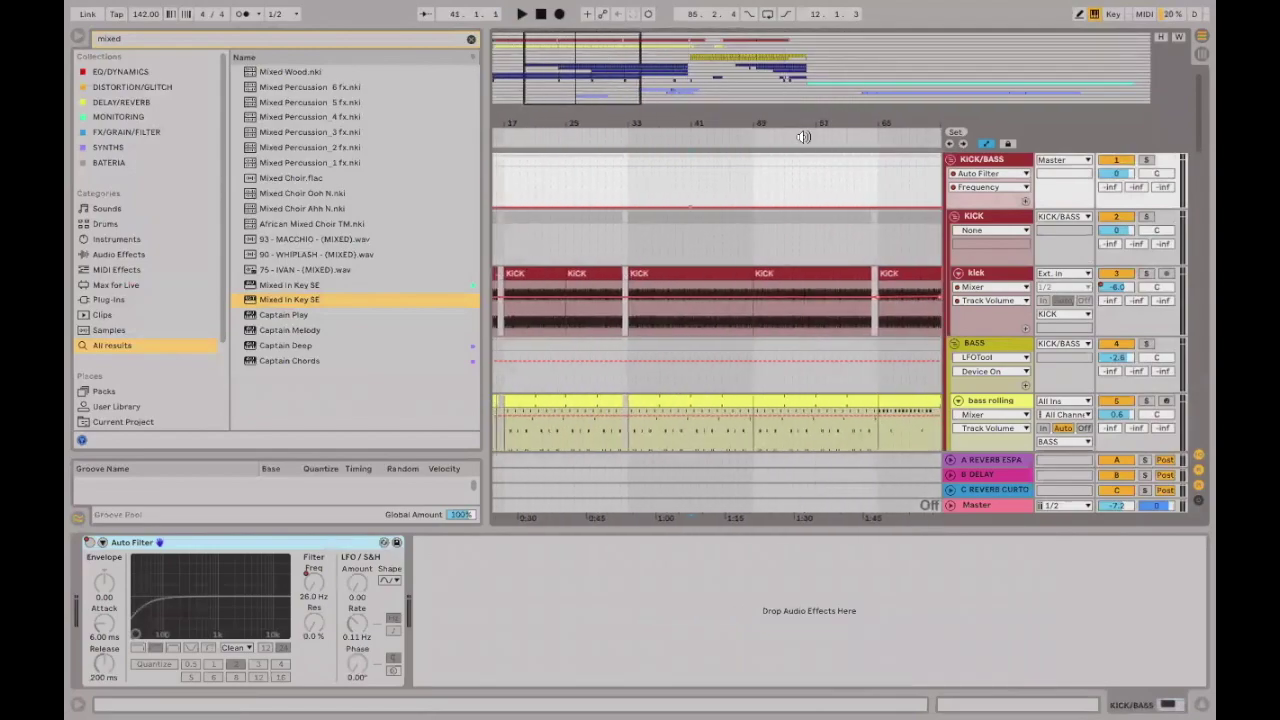
click(749, 189)
key(space)
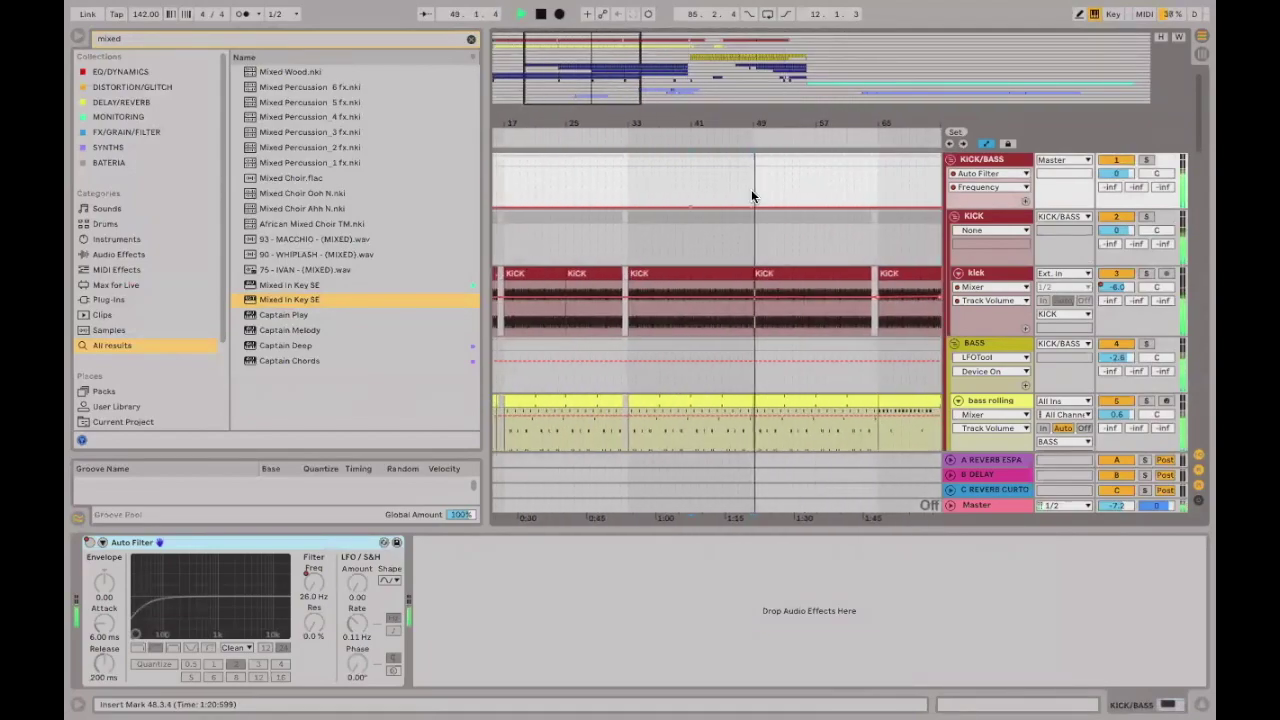
drag(744, 210, 741, 192)
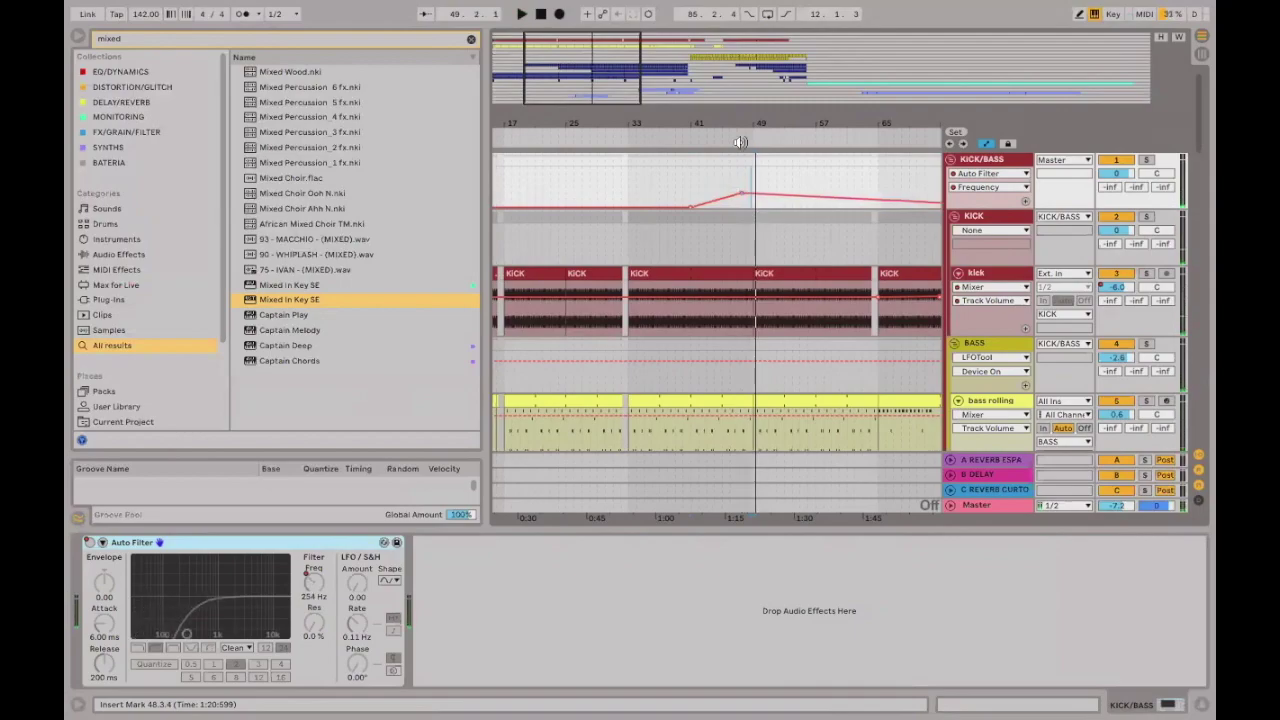
scroll(748, 191, up, 3)
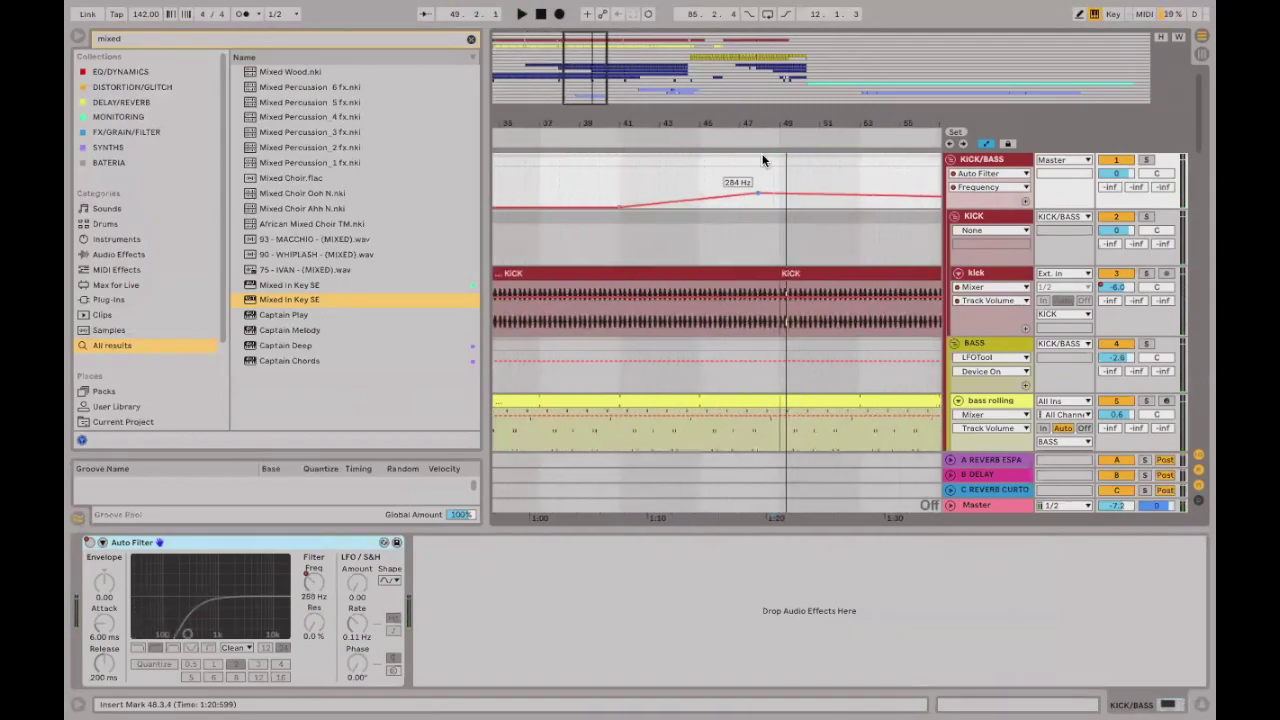
Open a gap before bar 49 by trimming the kick clip to just past 48.1.1 and the bass rolling clip to 48.1.1.
scroll(765, 195, up, 2)
drag(804, 275, 772, 270)
scroll(821, 403, down, 1)
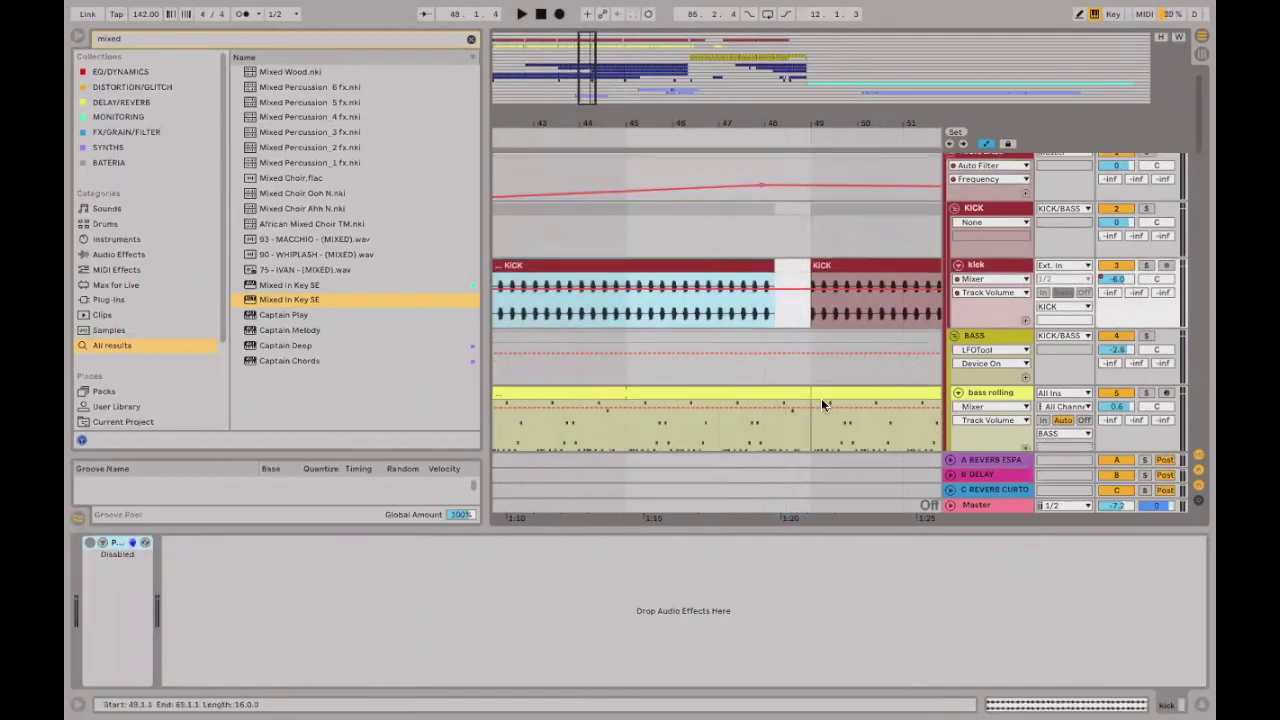
drag(806, 392, 773, 284)
scroll(775, 290, up, 3)
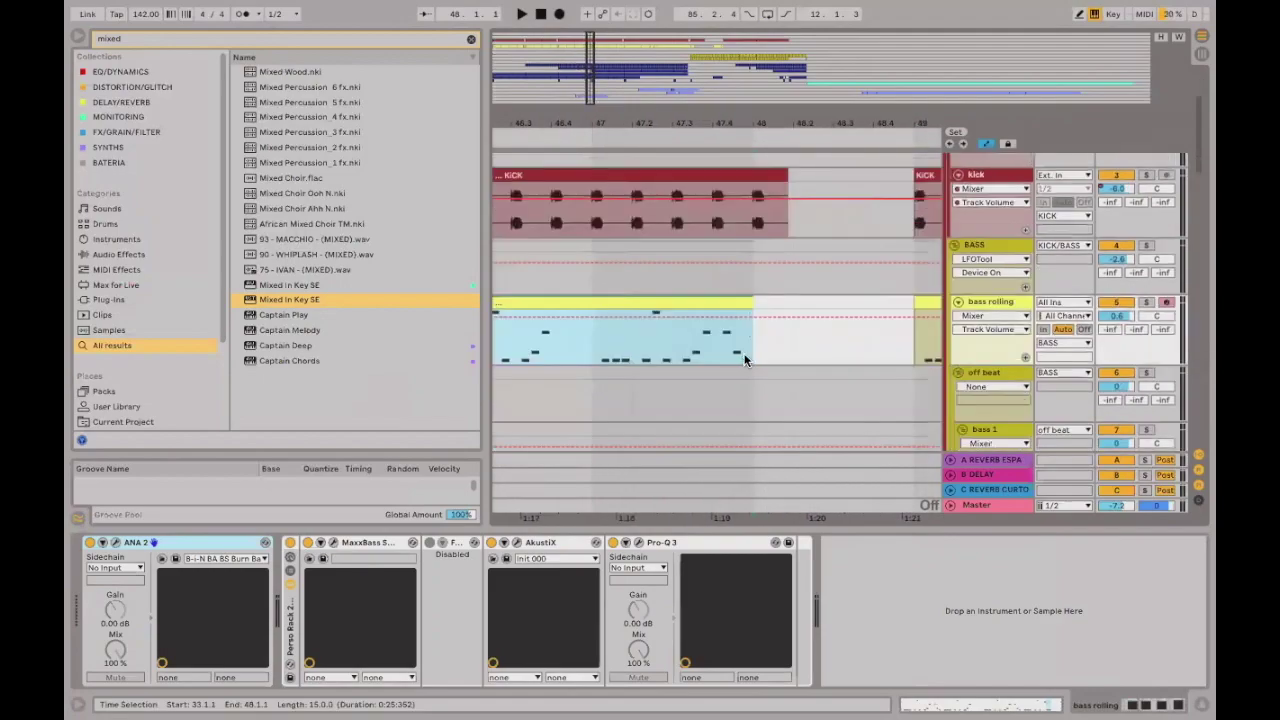
Raise the KICK/BASS filter frequency peak to about 619 Hz slightly earlier, and drop the curve sharply to its low level right before bar 48.
scroll(727, 324, down, 5)
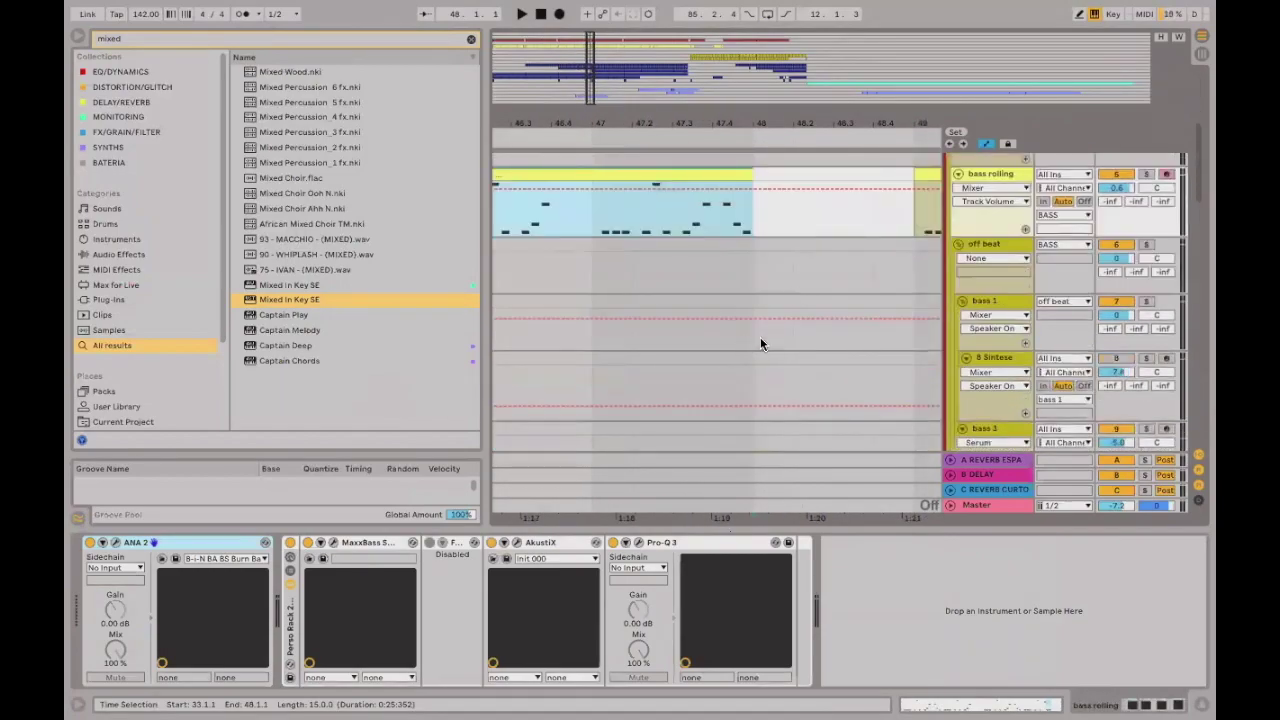
drag(760, 337, 925, 336)
scroll(759, 287, up, 5)
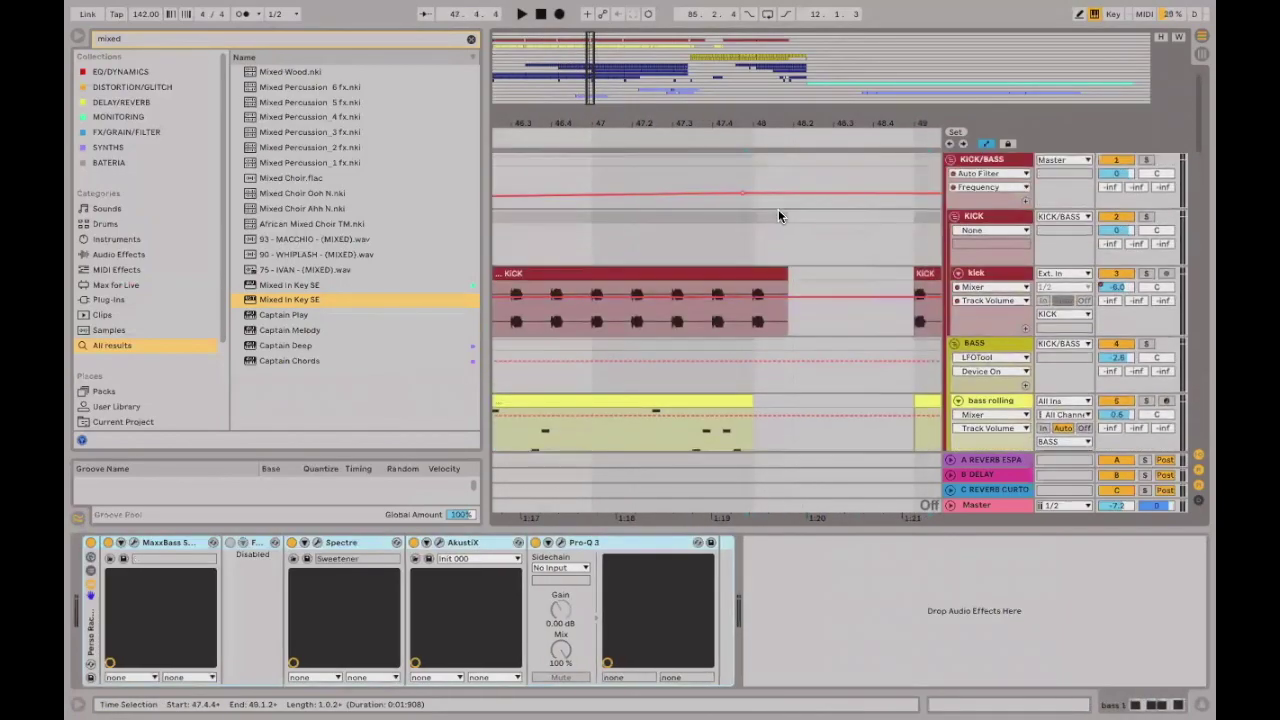
drag(742, 192, 720, 188)
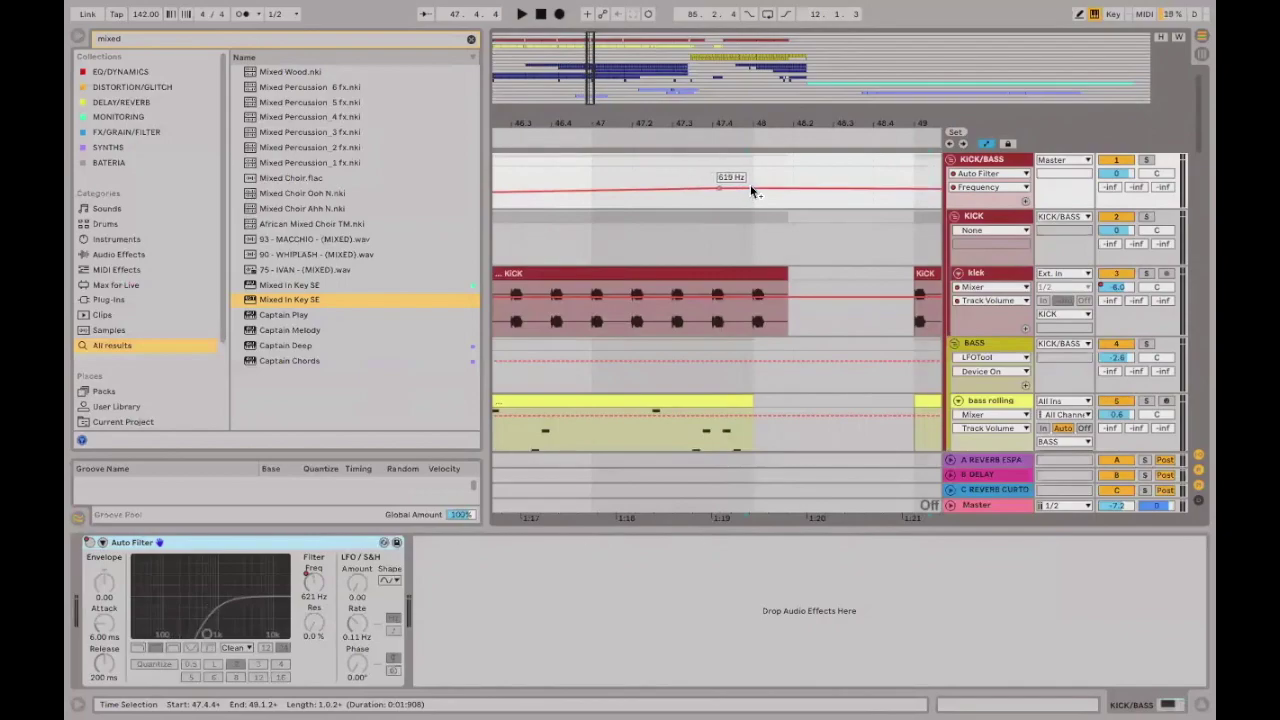
drag(750, 185, 750, 206)
drag(800, 128, 754, 262)
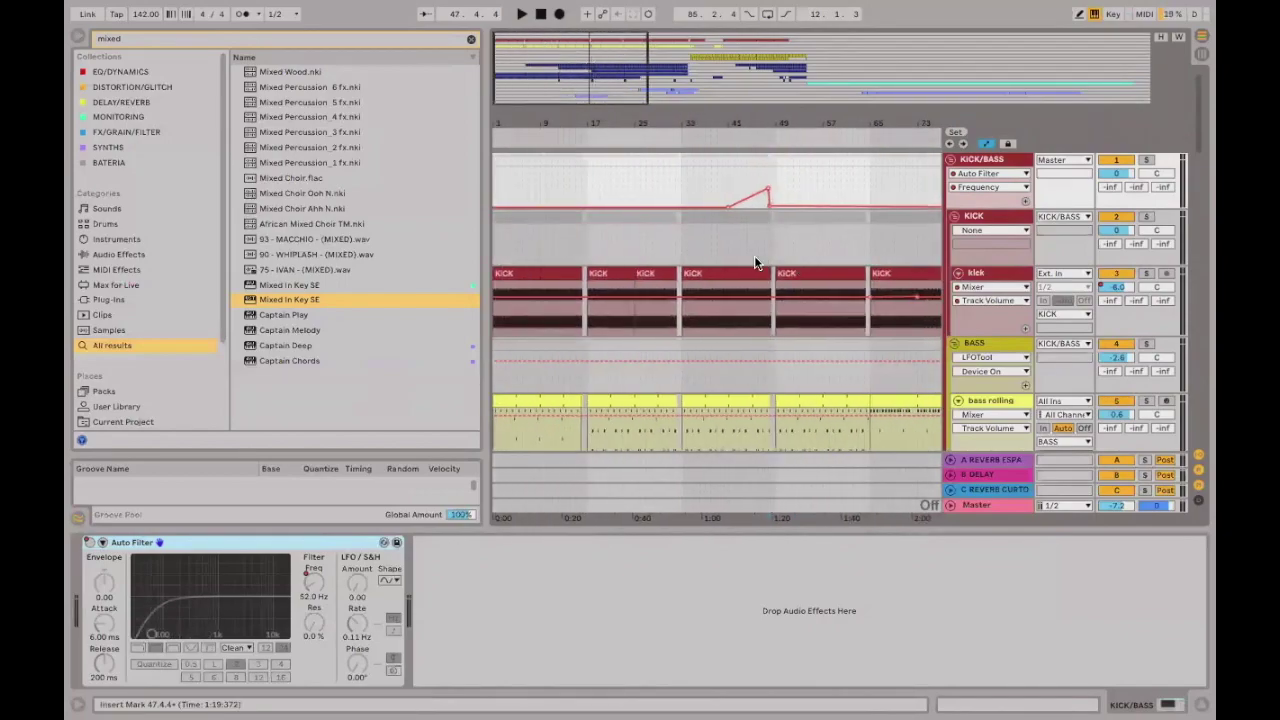
Play the arrangement from 35.3.1 past bar 49 to check the KICK/BASS filter rise and the gap.
click(695, 227)
key(space)
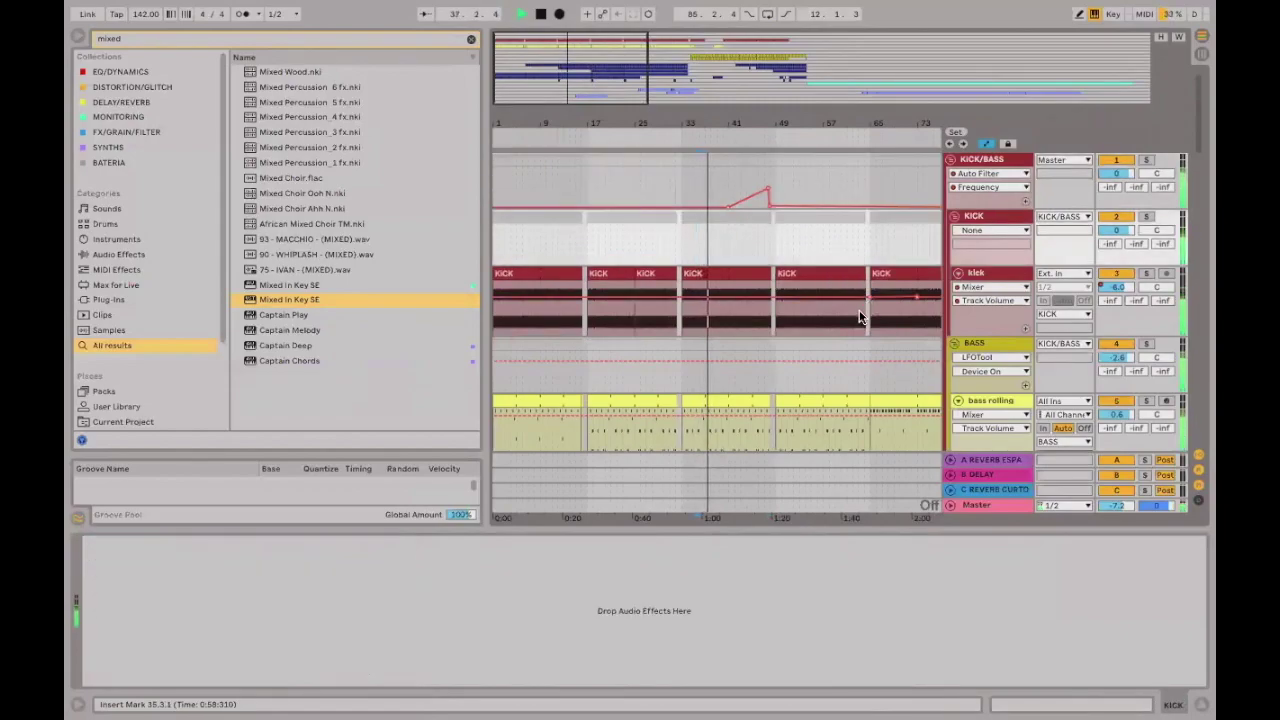
click(982, 163)
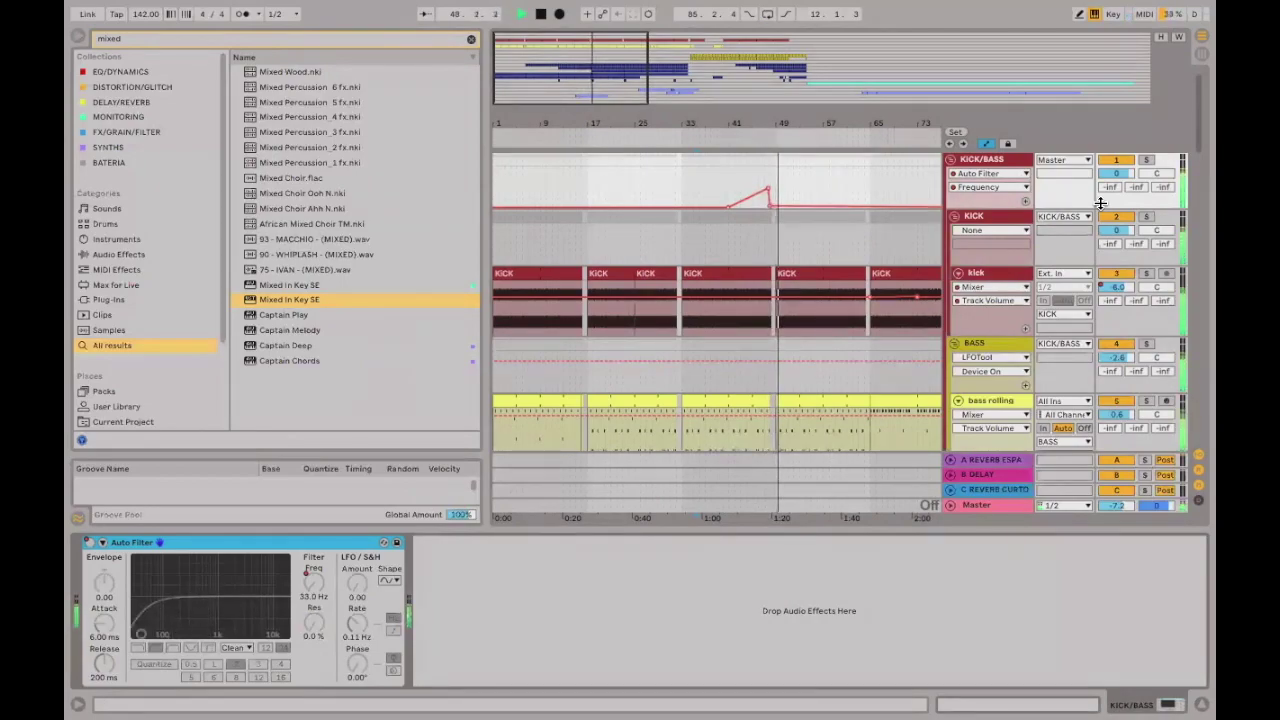
key(space)
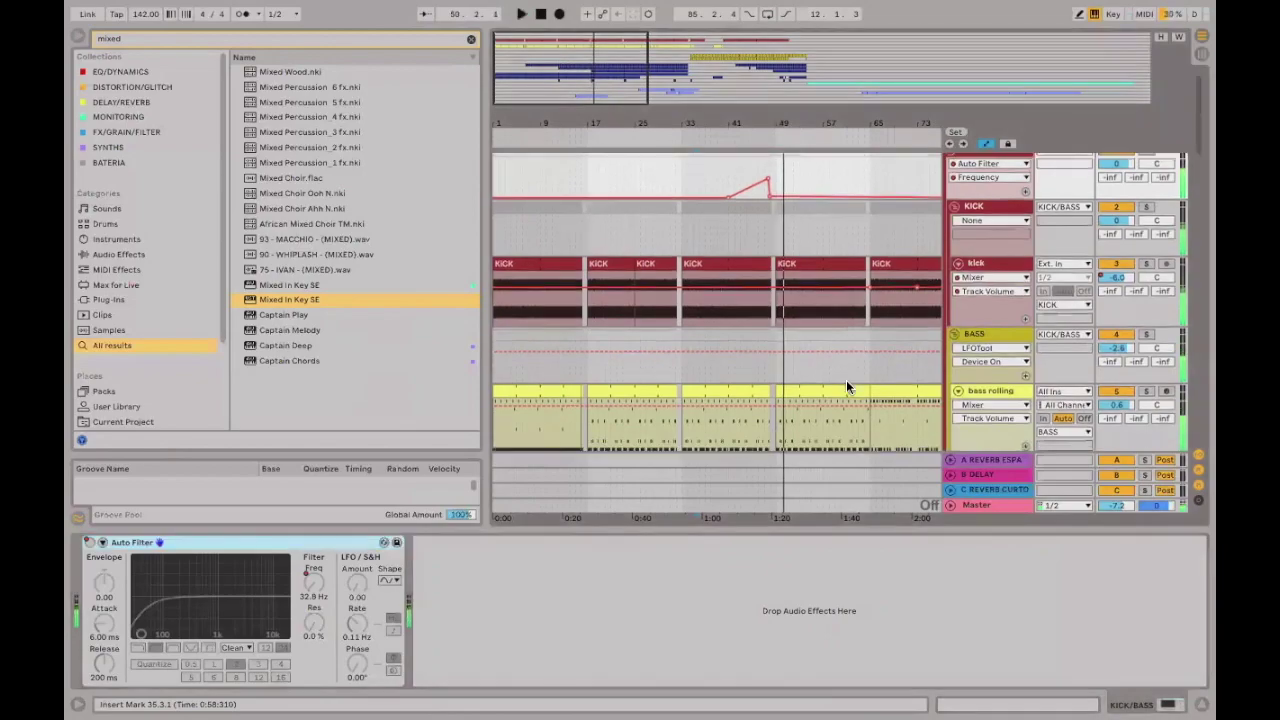
Hide the automation lanes and bend the fade-in curve of track 21's FL_TFX_100_138 clip so its volume rises more gradually.
scroll(846, 380, down, 10)
drag(778, 121, 876, 290)
drag(815, 146, 934, 400)
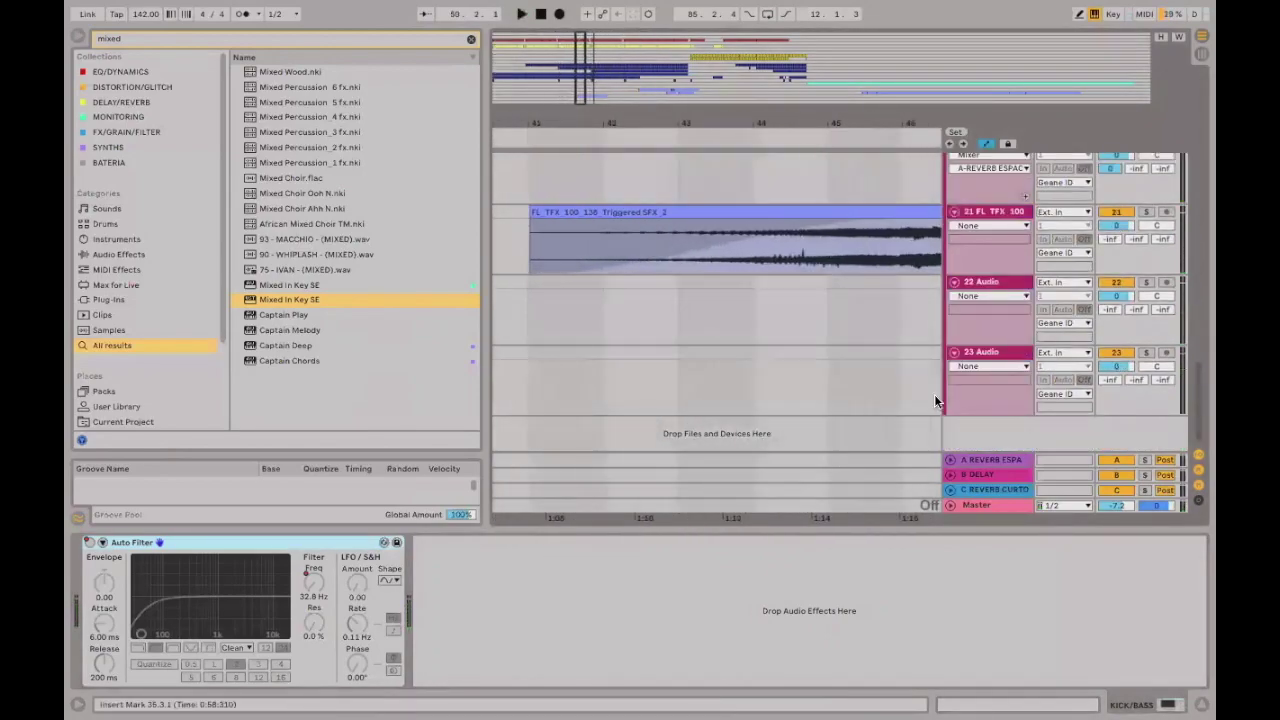
click(986, 145)
click(630, 238)
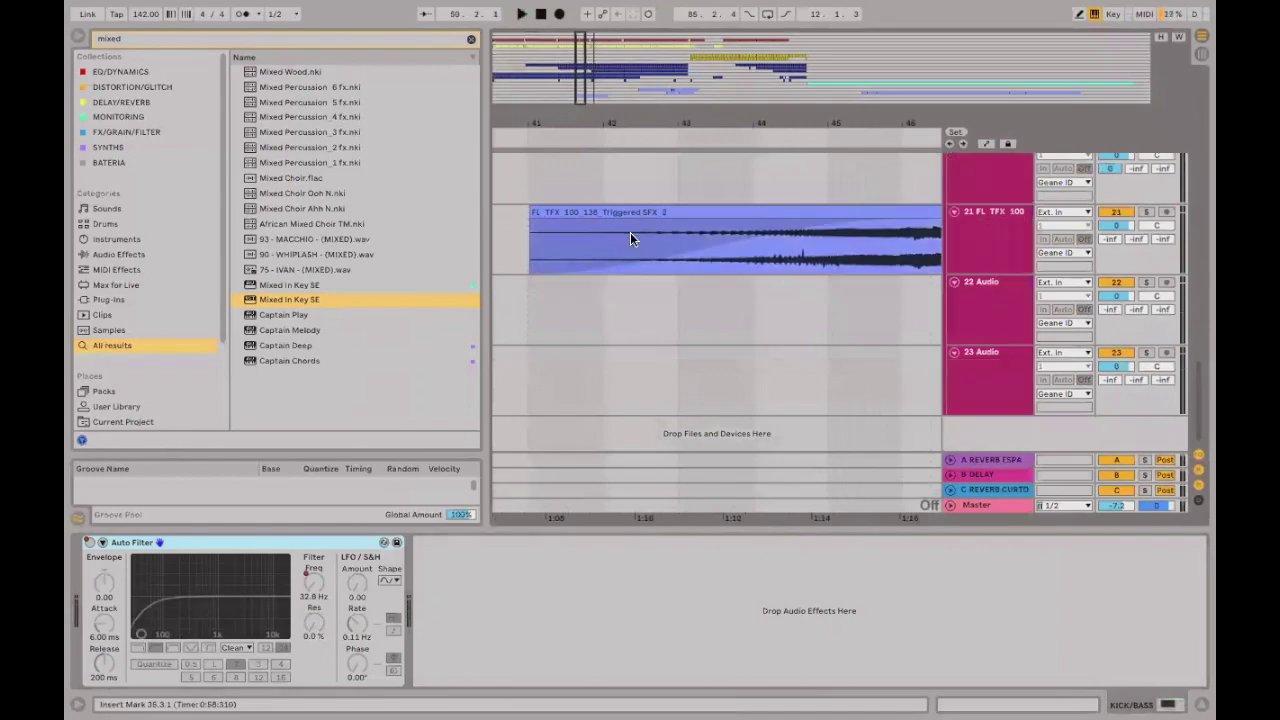
drag(711, 246, 720, 255)
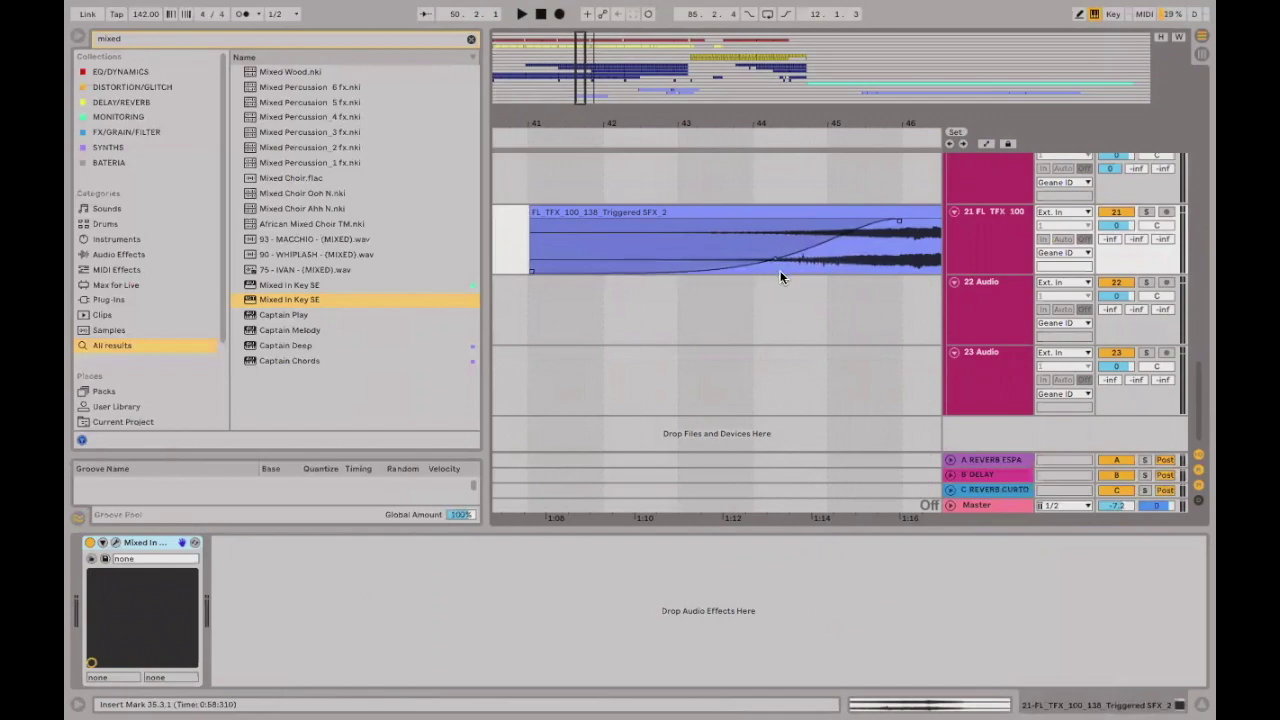
drag(710, 127, 697, 148)
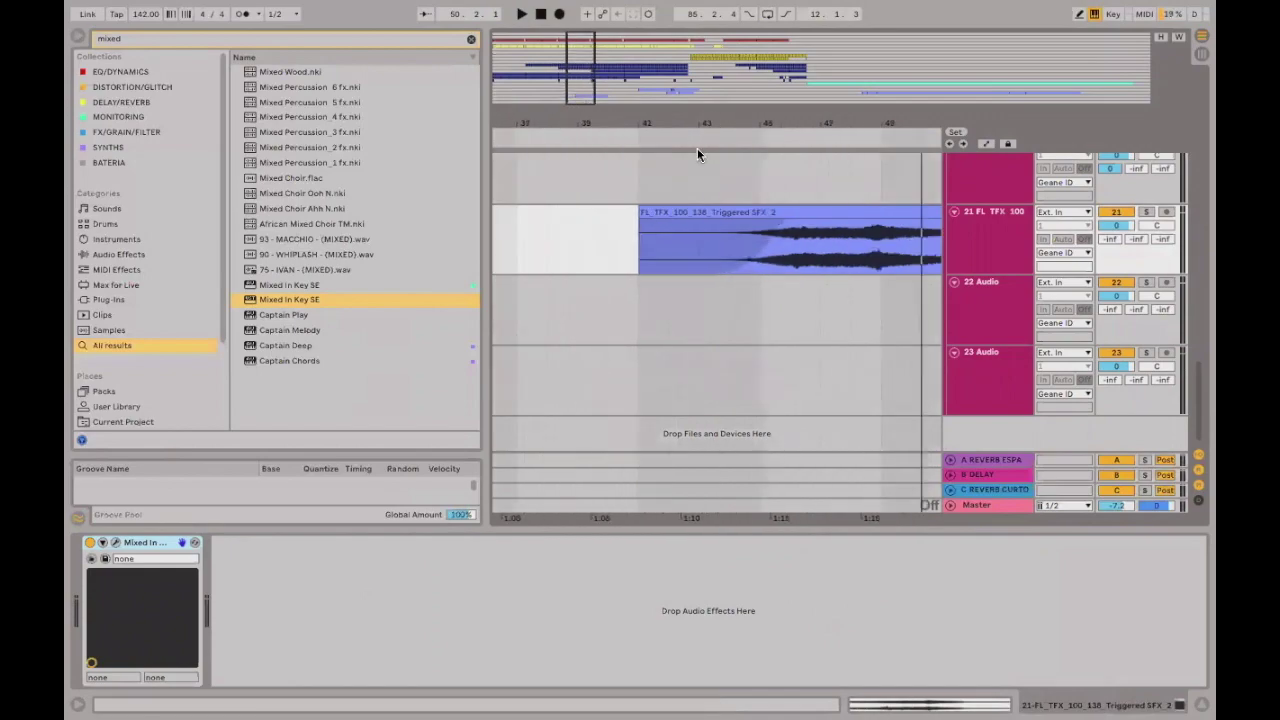
Play from 40.4.2 and lengthen the FL_TFX_100_138 clip's fade-in so it ends at about bar 47.
click(631, 160)
key(space)
click(783, 214)
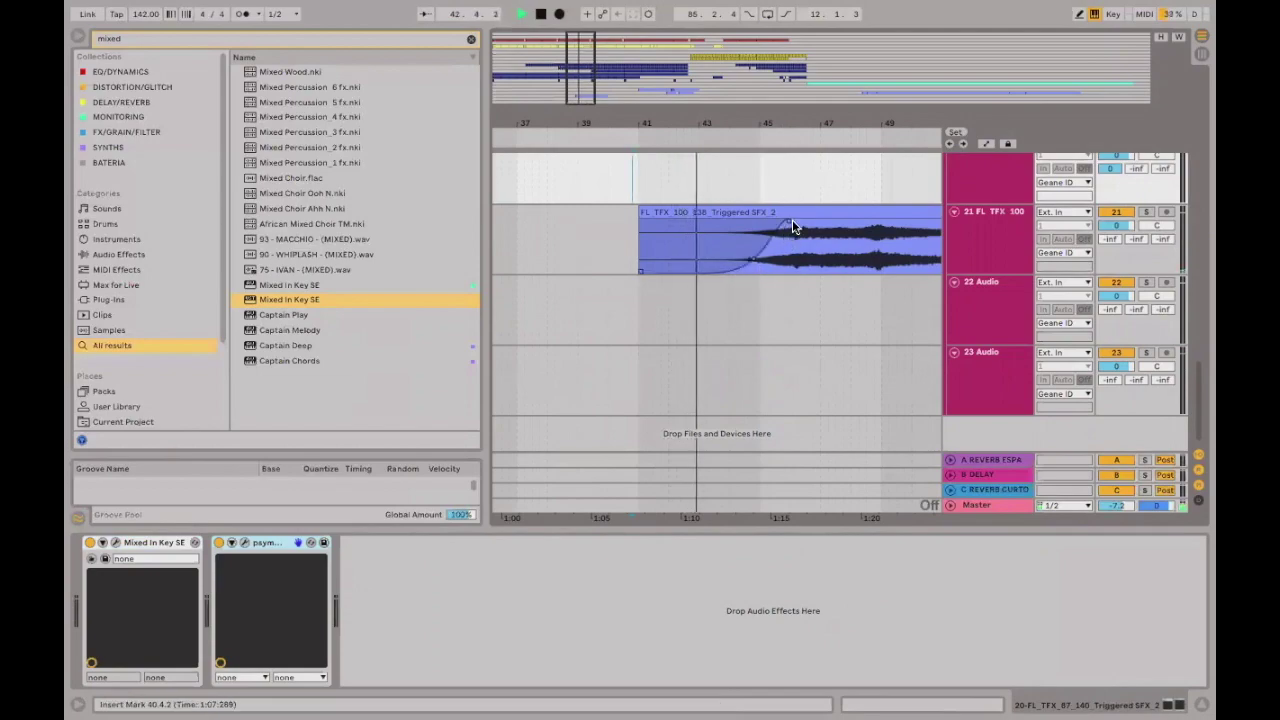
click(794, 250)
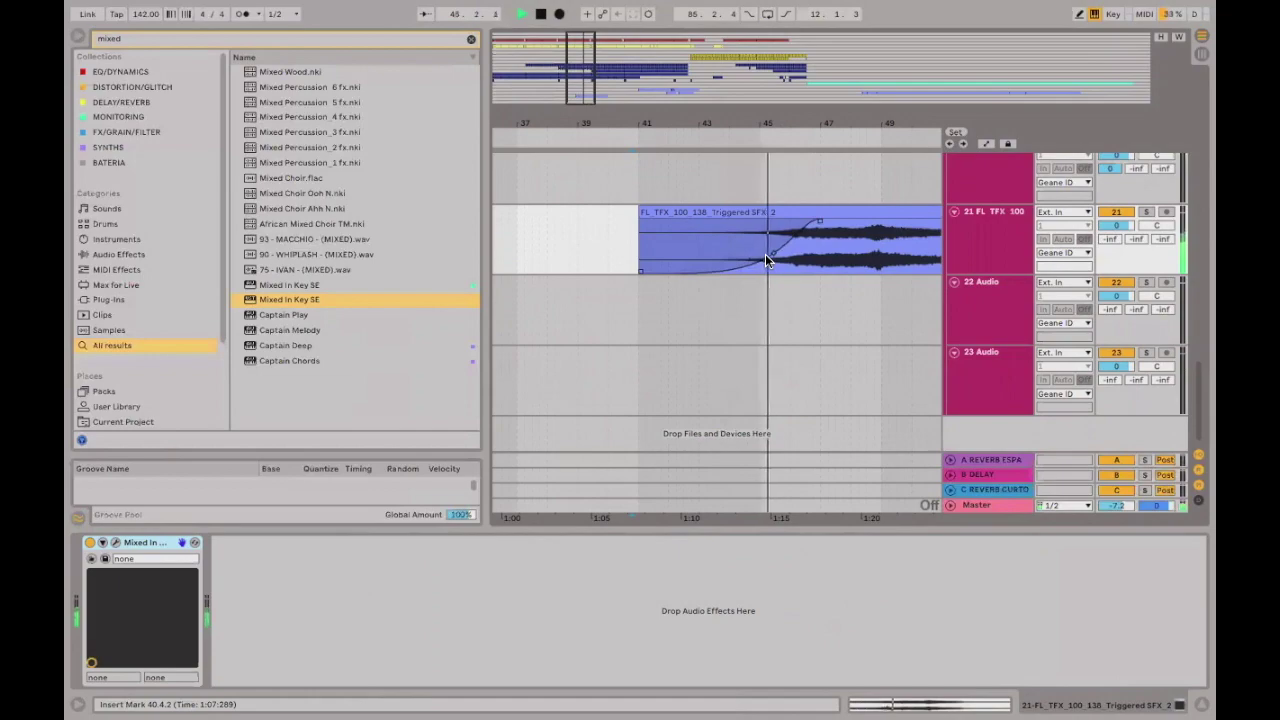
Audition the FL_TFX_100_138 clip from 44.1.1, examining its fade-in, its peak around bar 49 and its tail.
click(730, 262)
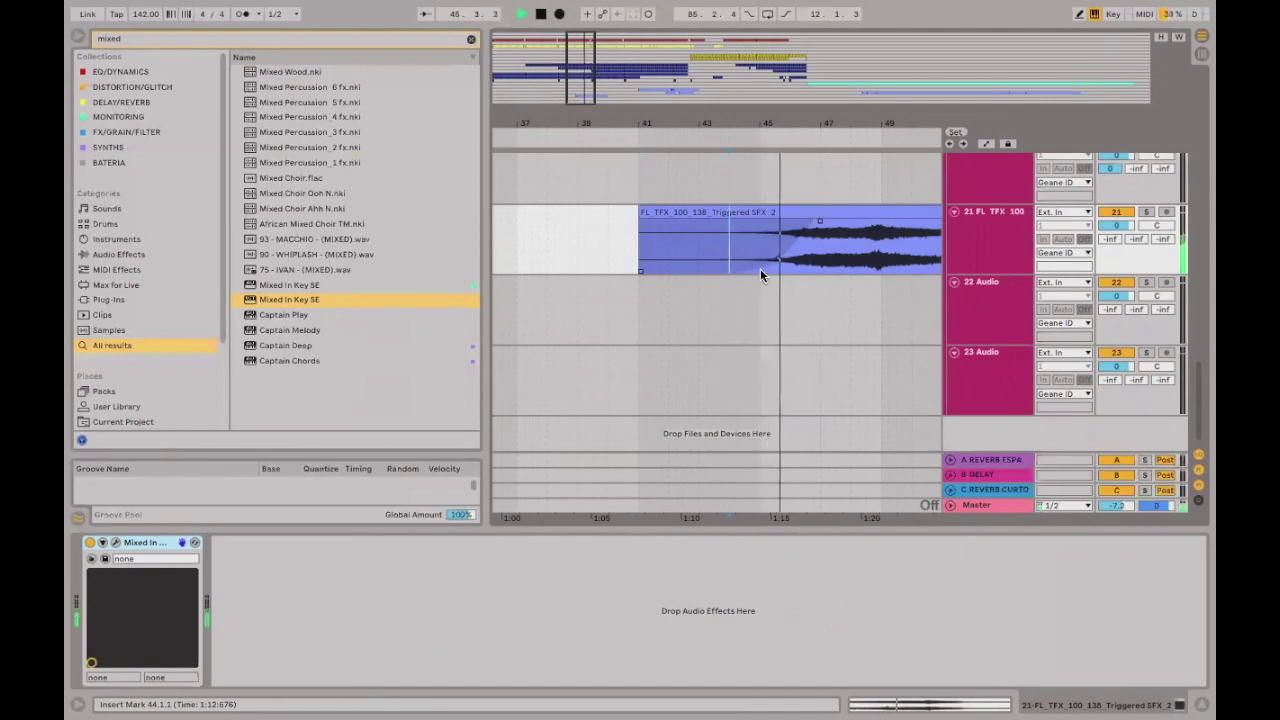
scroll(822, 273, right, 5)
scroll(822, 273, up, 1)
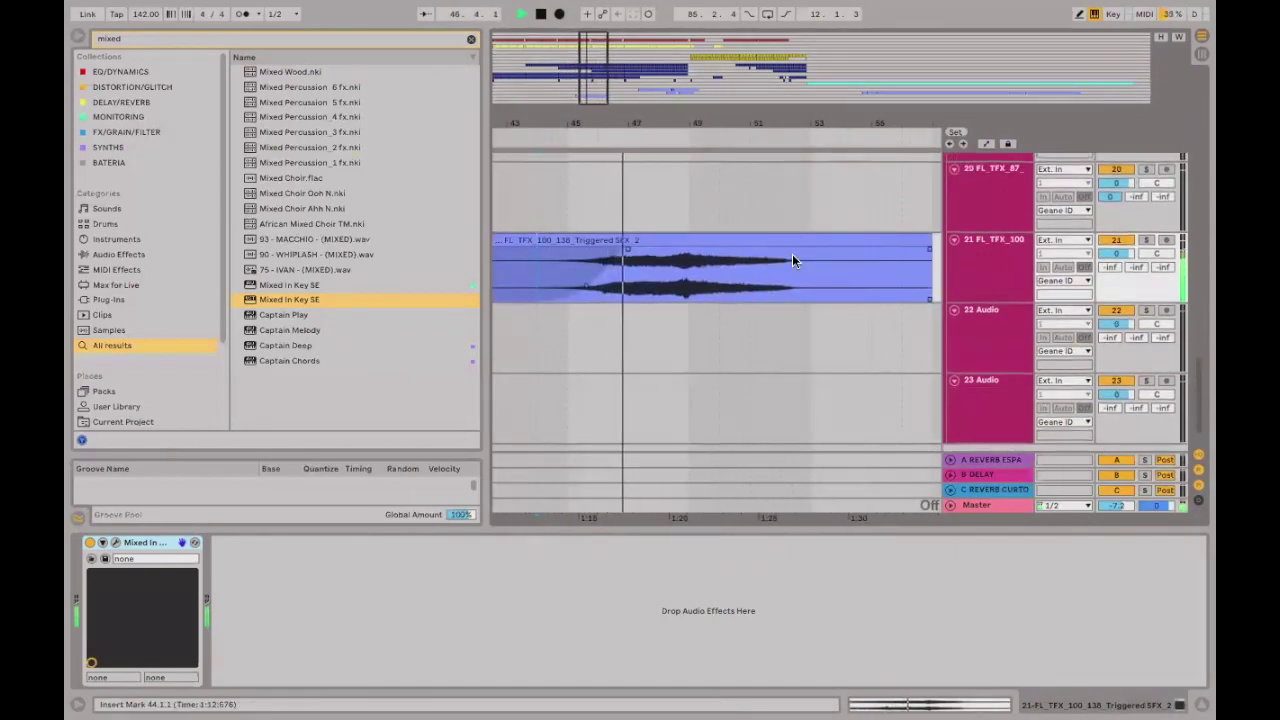
key(plus)
key(plus)
key(plus)
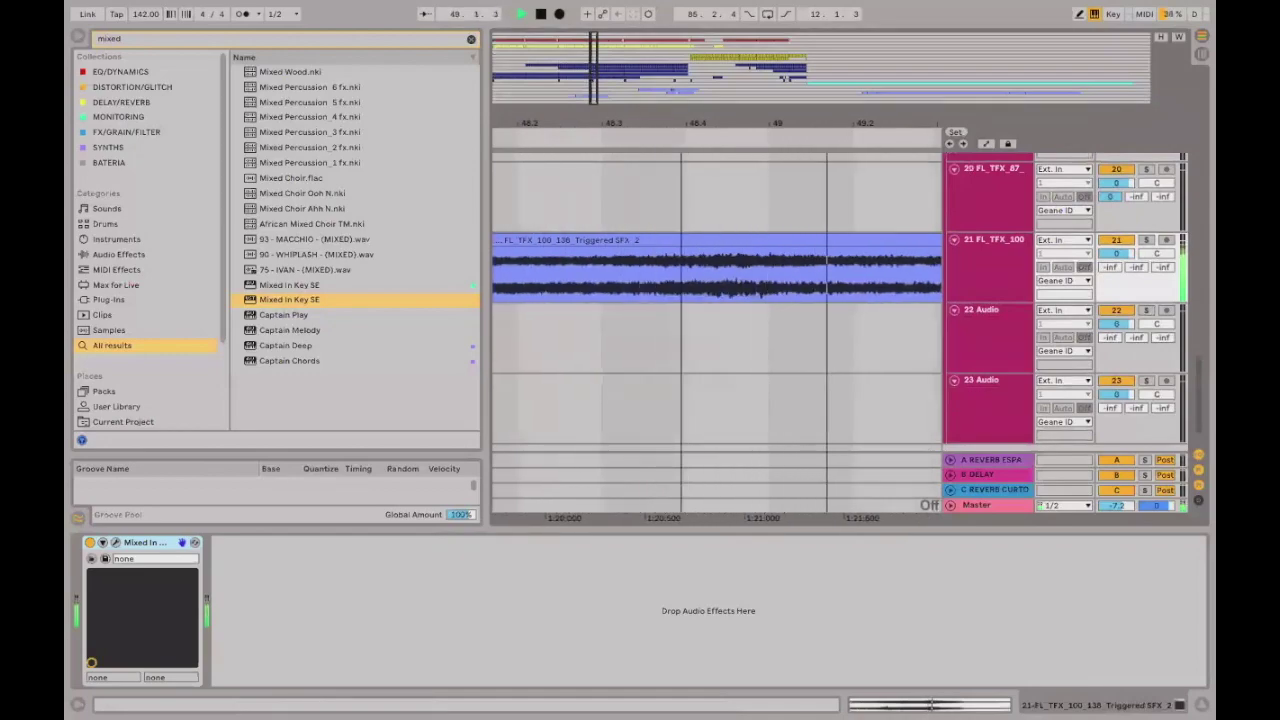
key(minus)
key(minus)
key(minus)
key(minus)
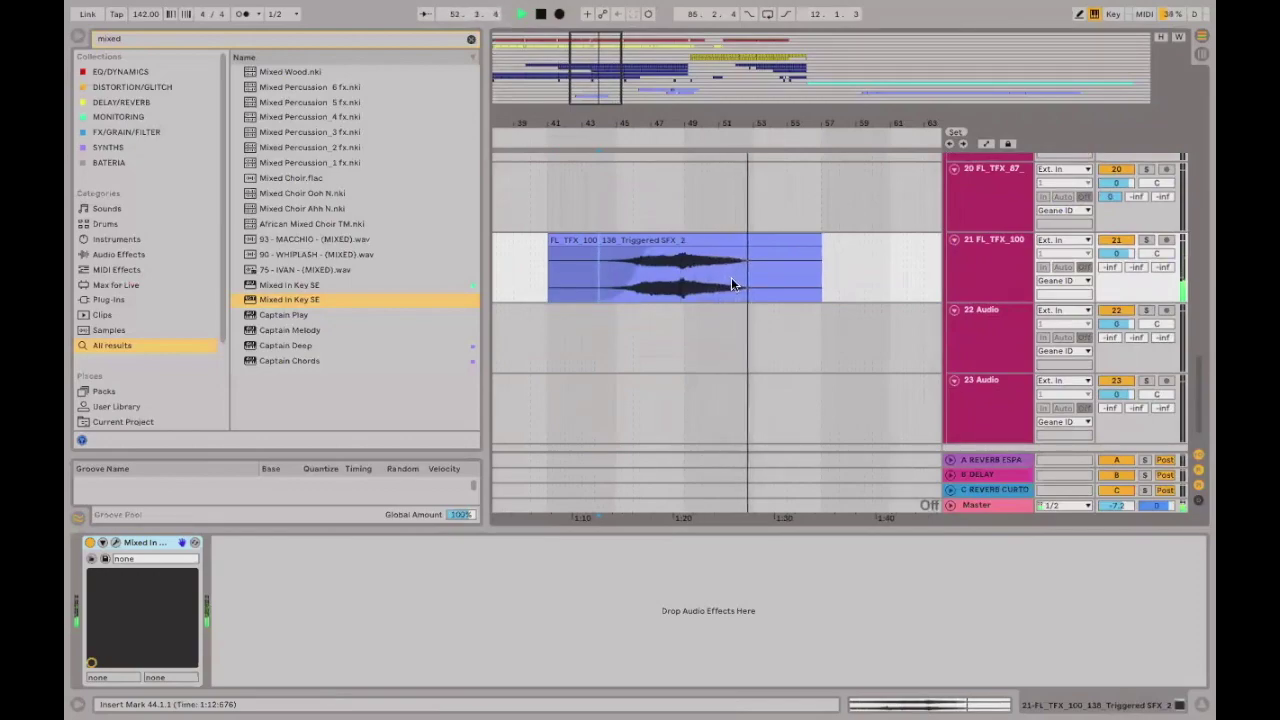
Play the transition from 47.3.3 into bar 49 and look over the drum tracks.
click(660, 203)
scroll(765, 215, up, 5)
drag(718, 117, 758, 342)
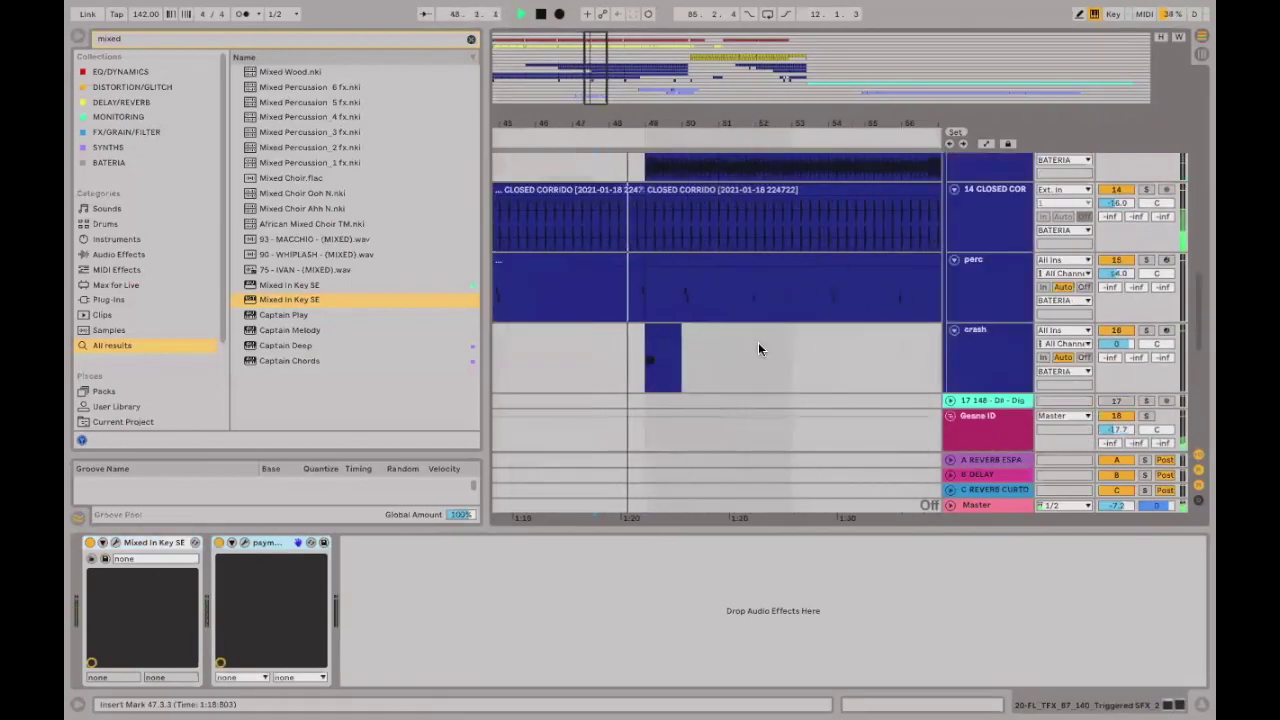
scroll(765, 325, down, 3)
scroll(767, 299, up, 2)
Trim the open hat clip so it ends just before bar 52, leaving bar 52 empty until bar 53, and stop playback.
click(767, 299)
scroll(768, 243, up, 3)
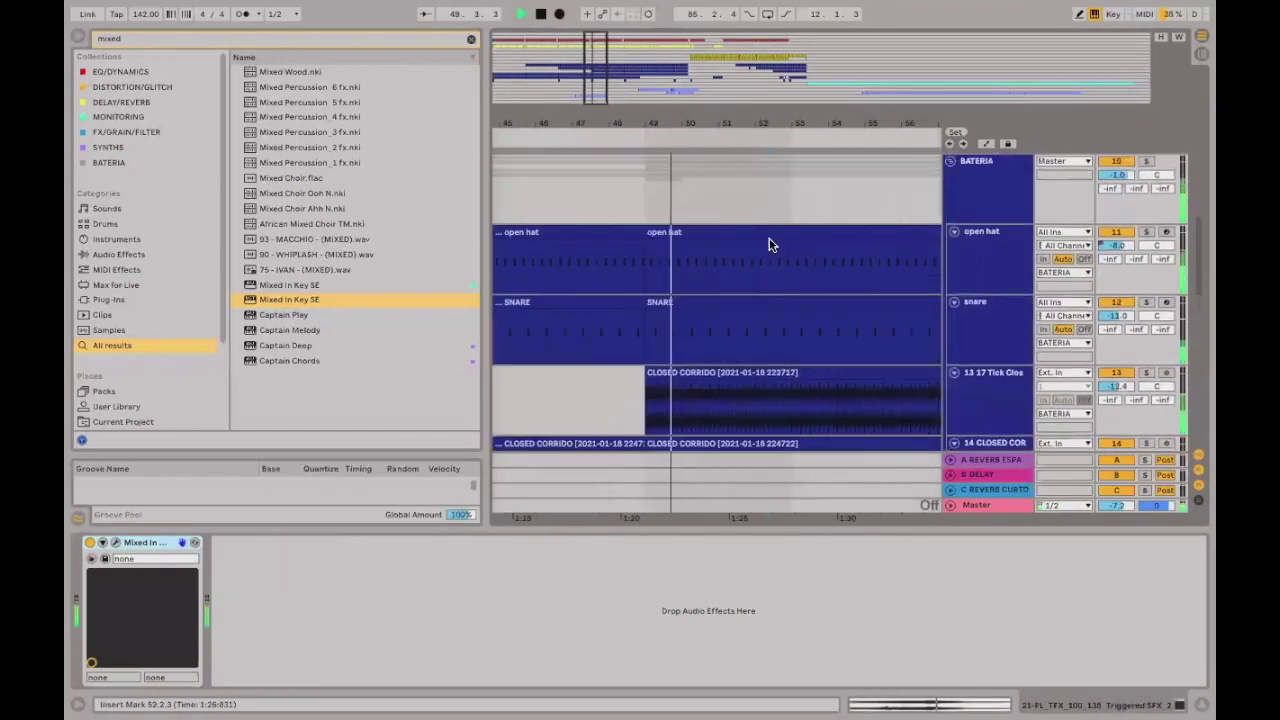
scroll(784, 215, up, 3)
scroll(872, 377, down, 1)
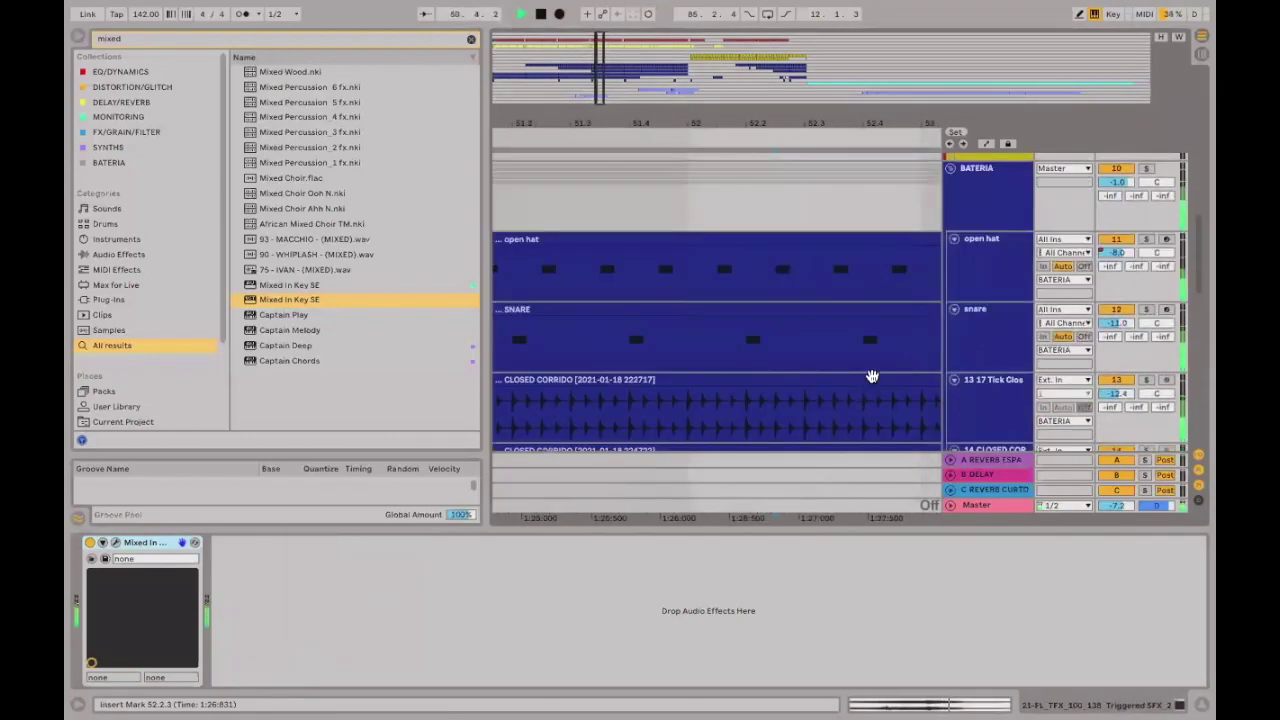
drag(920, 283, 686, 236)
key(space)
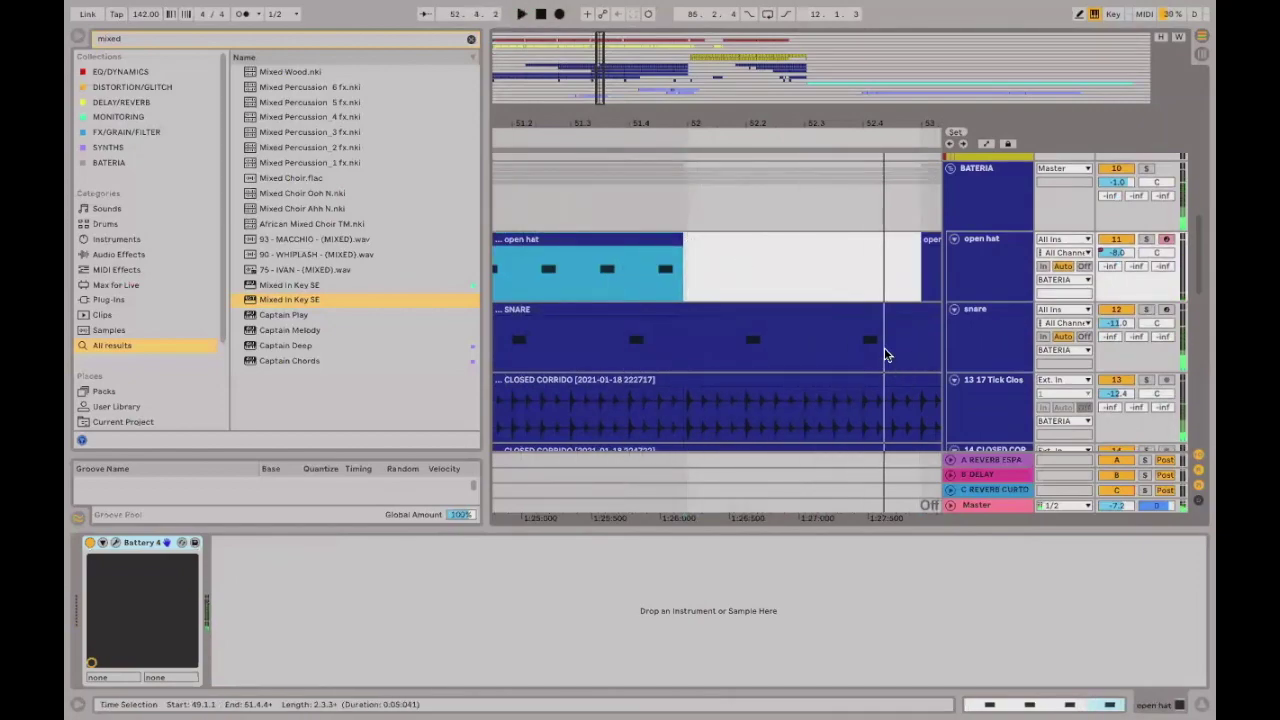
scroll(886, 318, down, 2)
scroll(713, 244, up, 2)
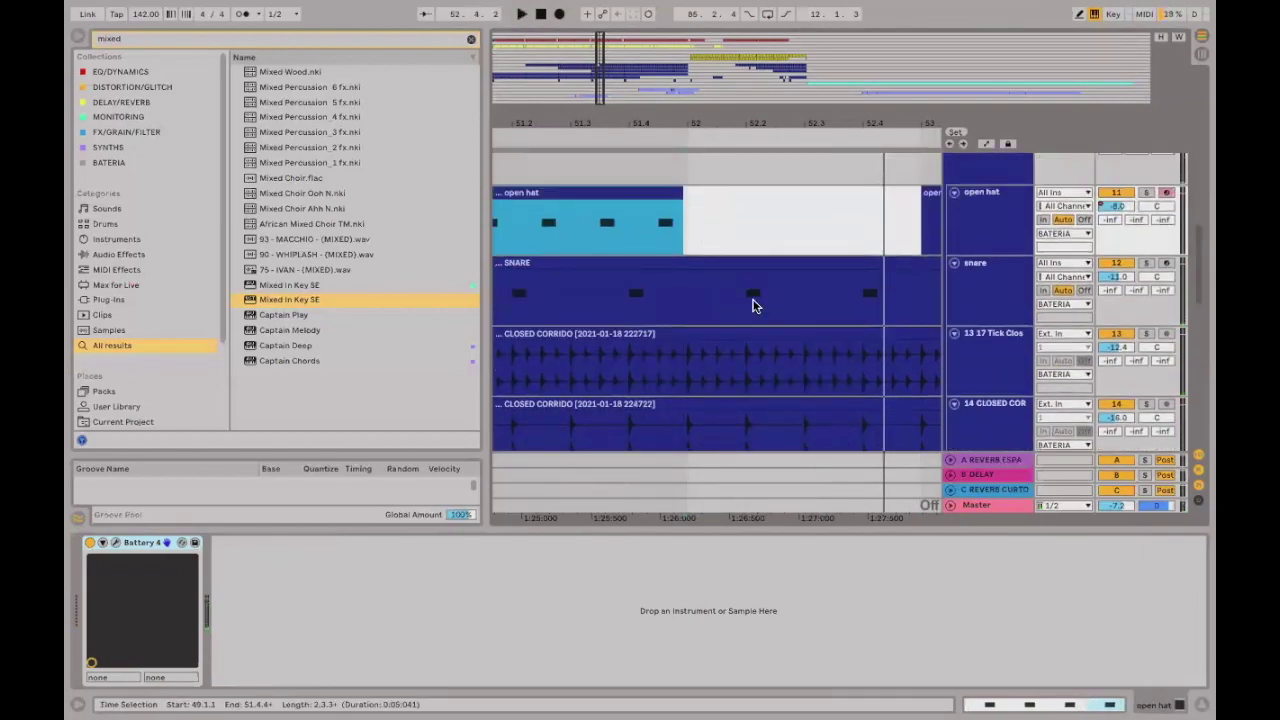
Clear bar 52 of the CLOSED CORRIDO clip on track 14 and play from 51.3.4.
scroll(753, 306, down, 2)
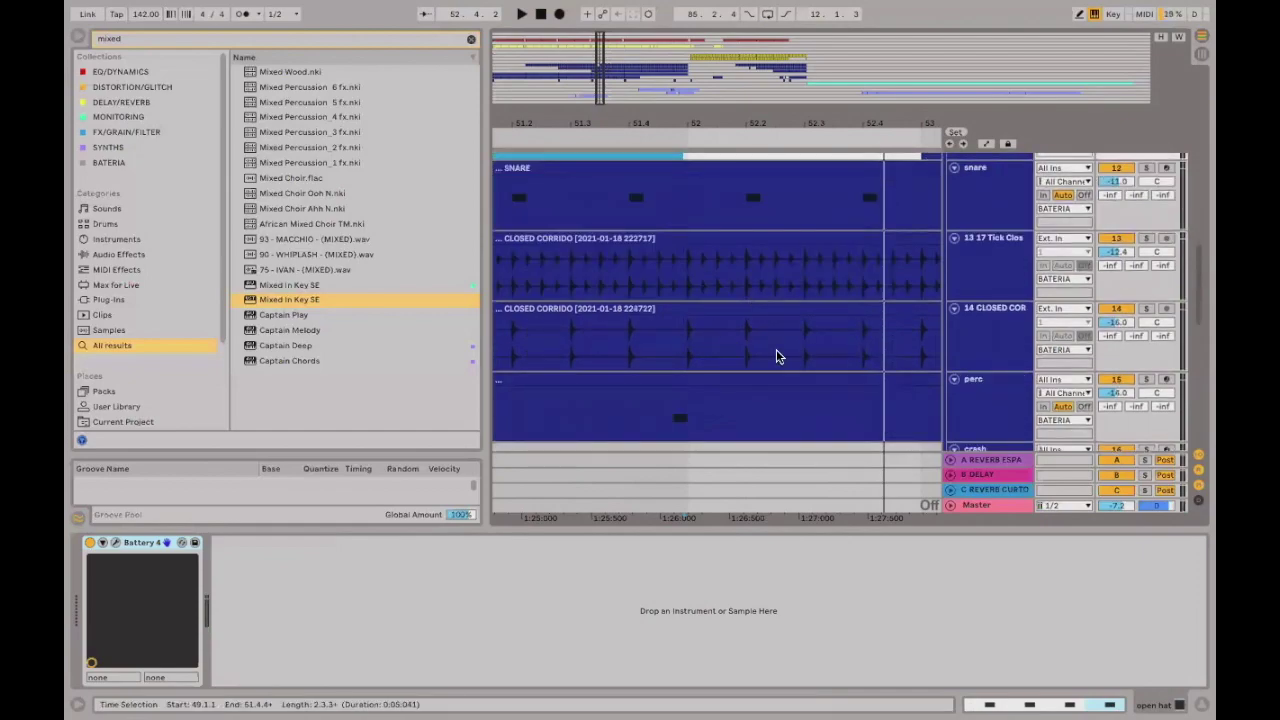
scroll(754, 334, down, 5)
scroll(756, 327, up, 3)
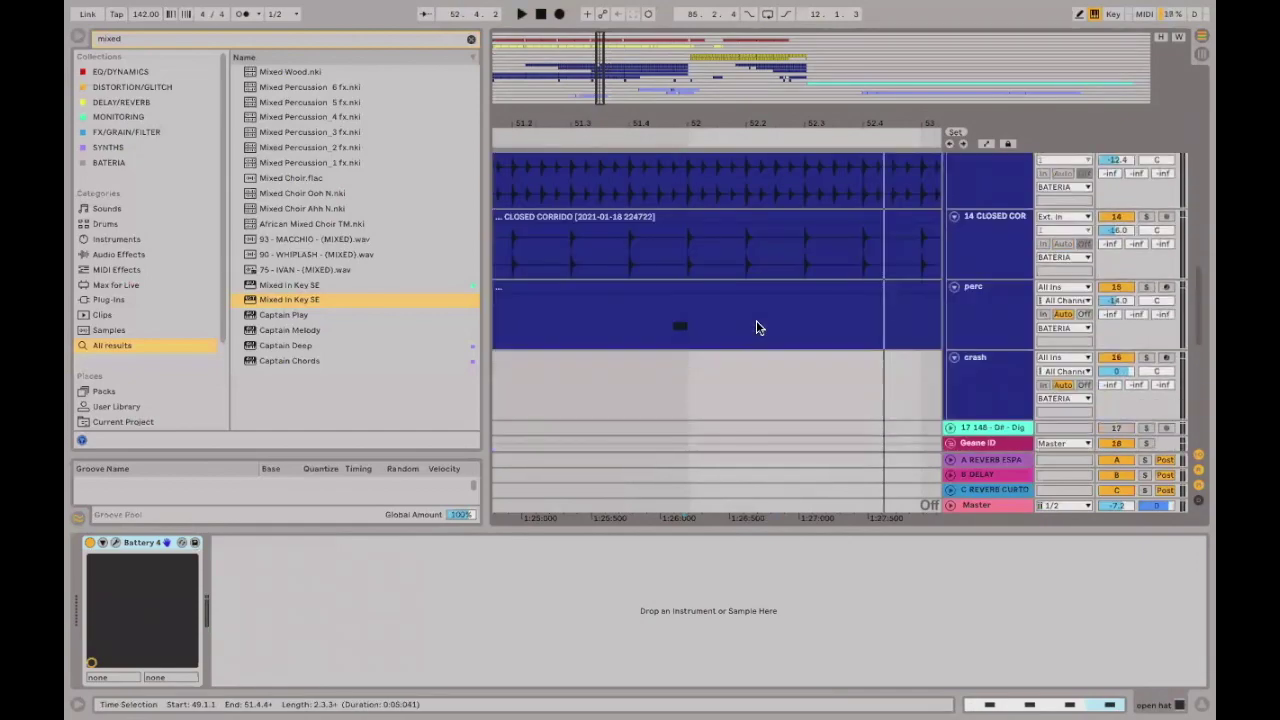
drag(915, 246, 686, 212)
click(614, 238)
key(space)
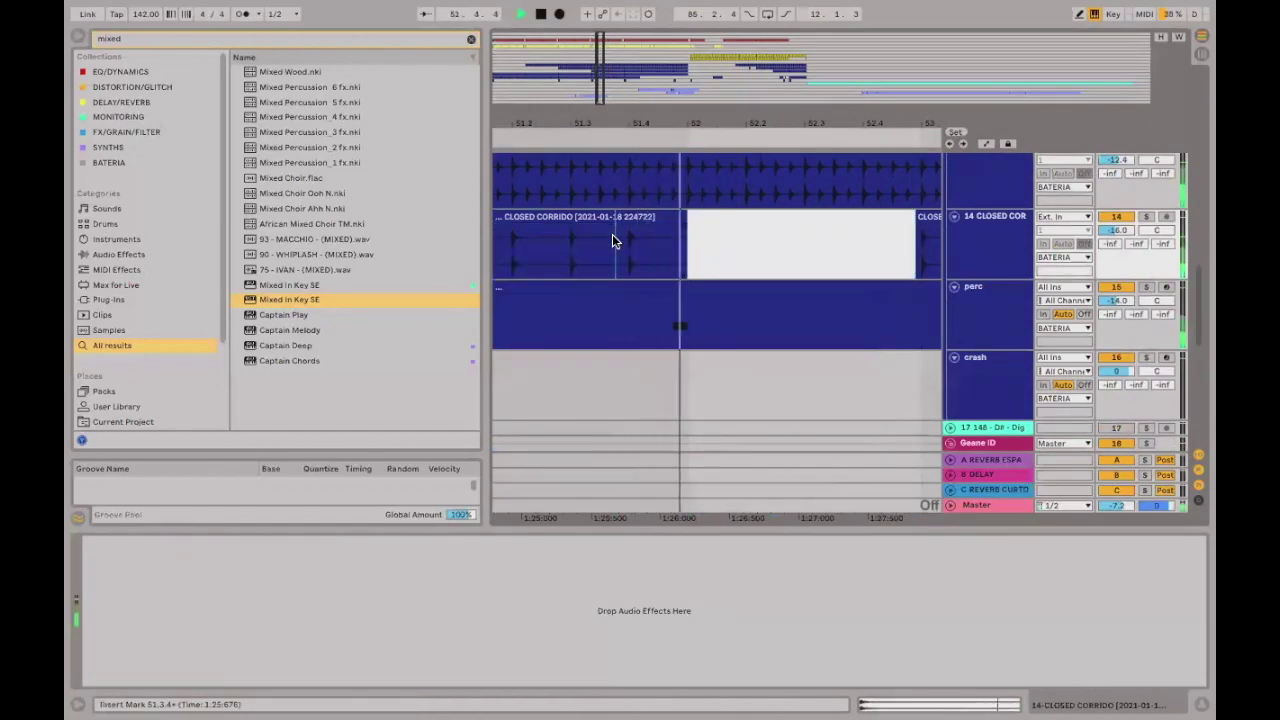
Clear bar 52 of the CLOSED CORRIDO clip on track 13, the tick closed hat.
scroll(820, 300, up, 4)
scroll(860, 350, down, 2)
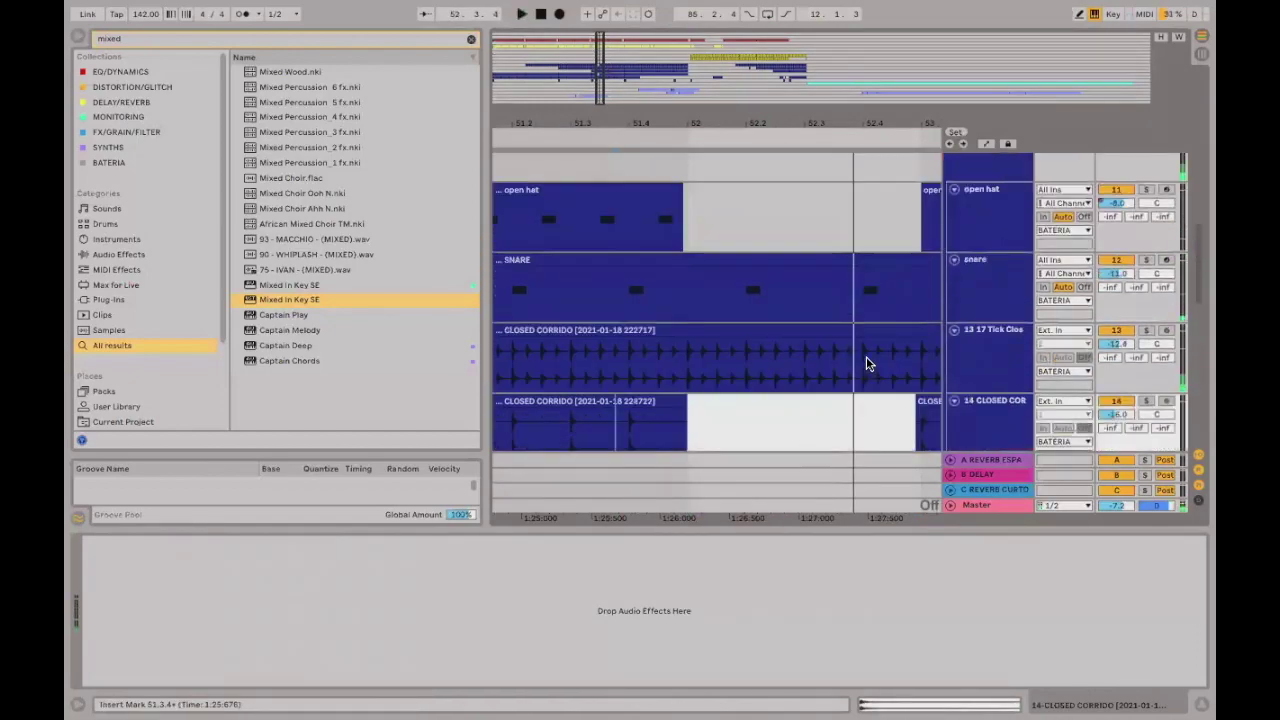
scroll(866, 364, down, 2)
click(915, 300)
drag(913, 288, 690, 318)
Play from 50.2.2 and check the FL_TFX_100_138 clip's tail against the bar 52 gap.
scroll(700, 320, down, 3)
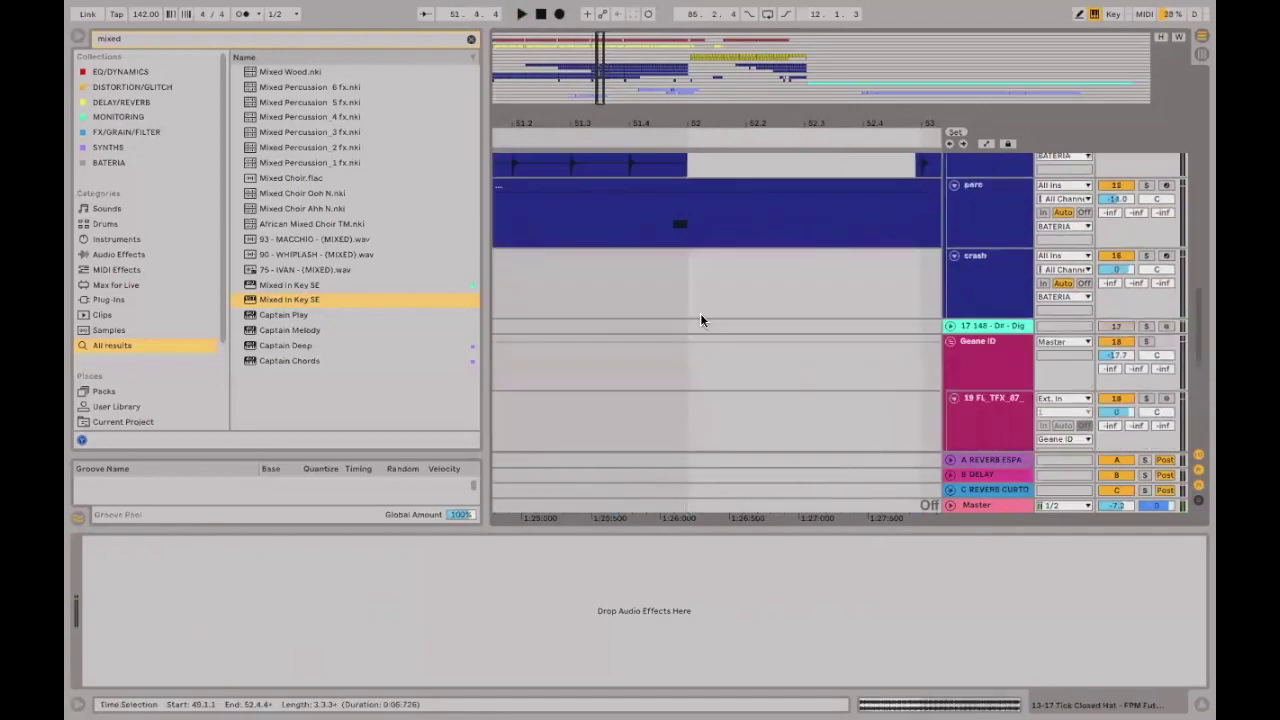
scroll(700, 318, down, 4)
scroll(675, 331, down, 2)
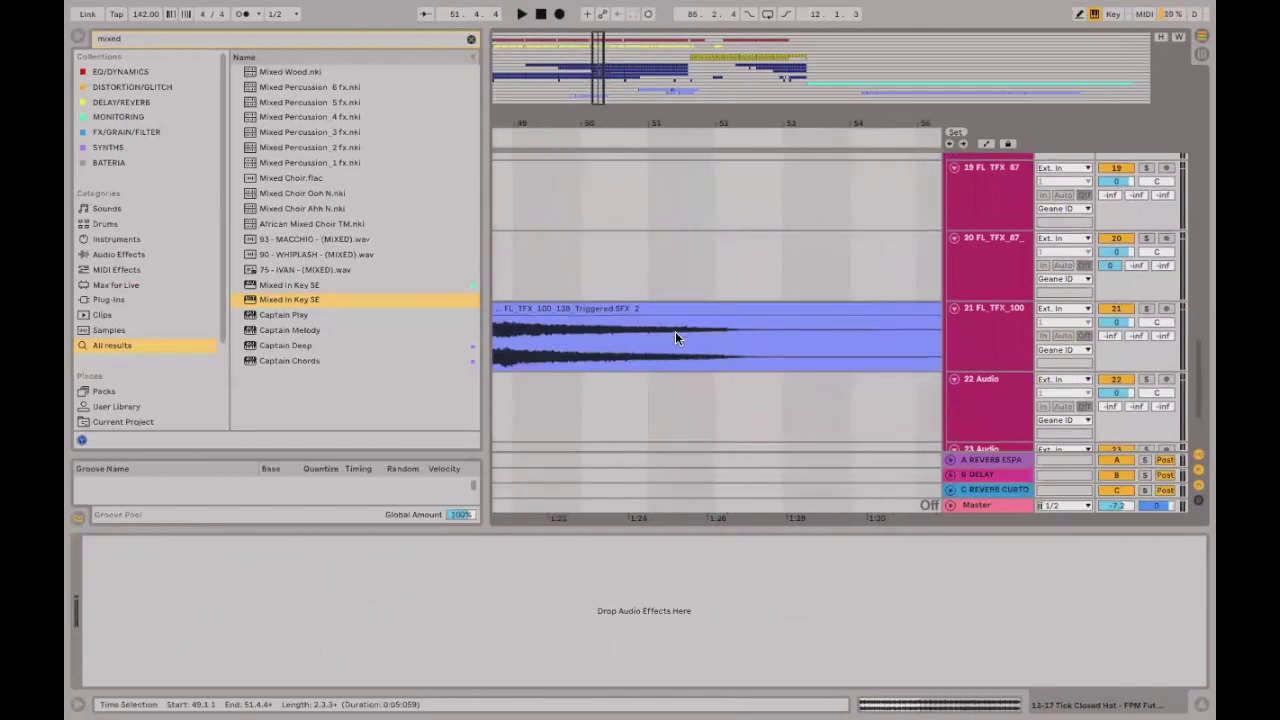
click(601, 338)
key(space)
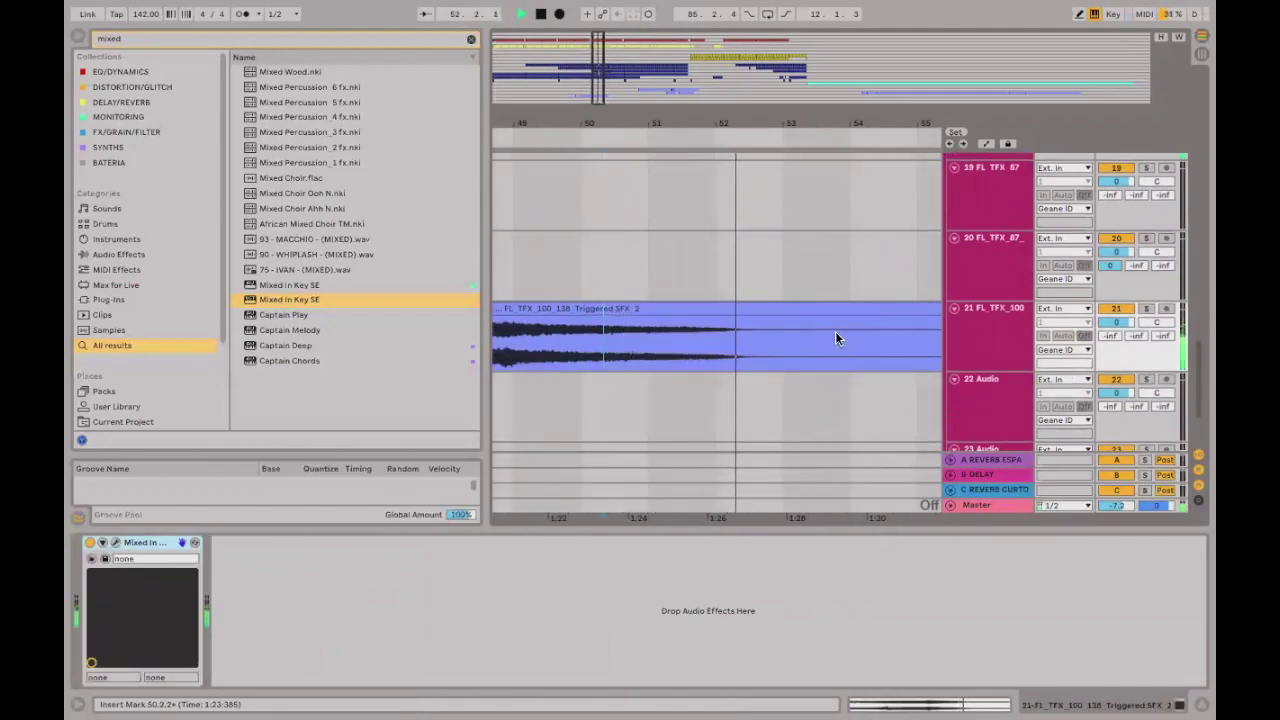
Clear the snare clip in bar 52 so the snare resumes just before bar 53.
scroll(768, 275, up, 5)
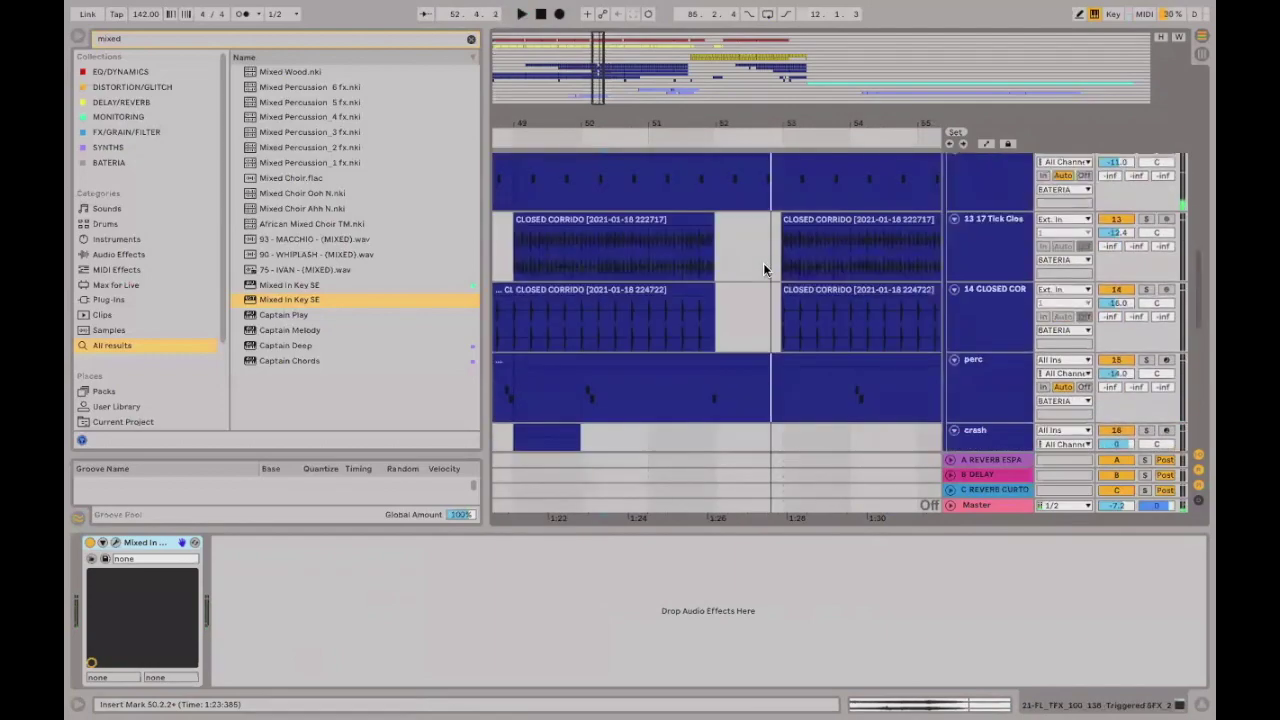
scroll(765, 260, up, 2)
drag(771, 246, 714, 238)
Solo the snare track and play it from 49.4.1 towards the gap at bar 52.
click(655, 278)
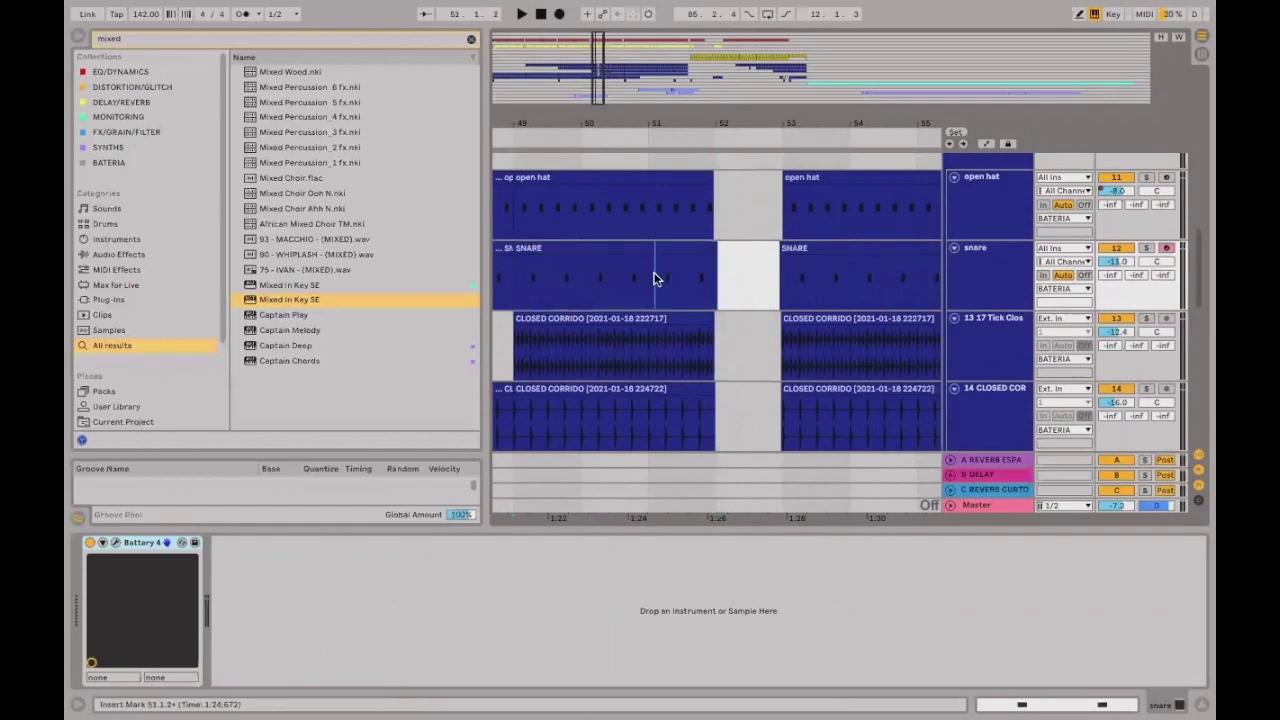
click(1148, 249)
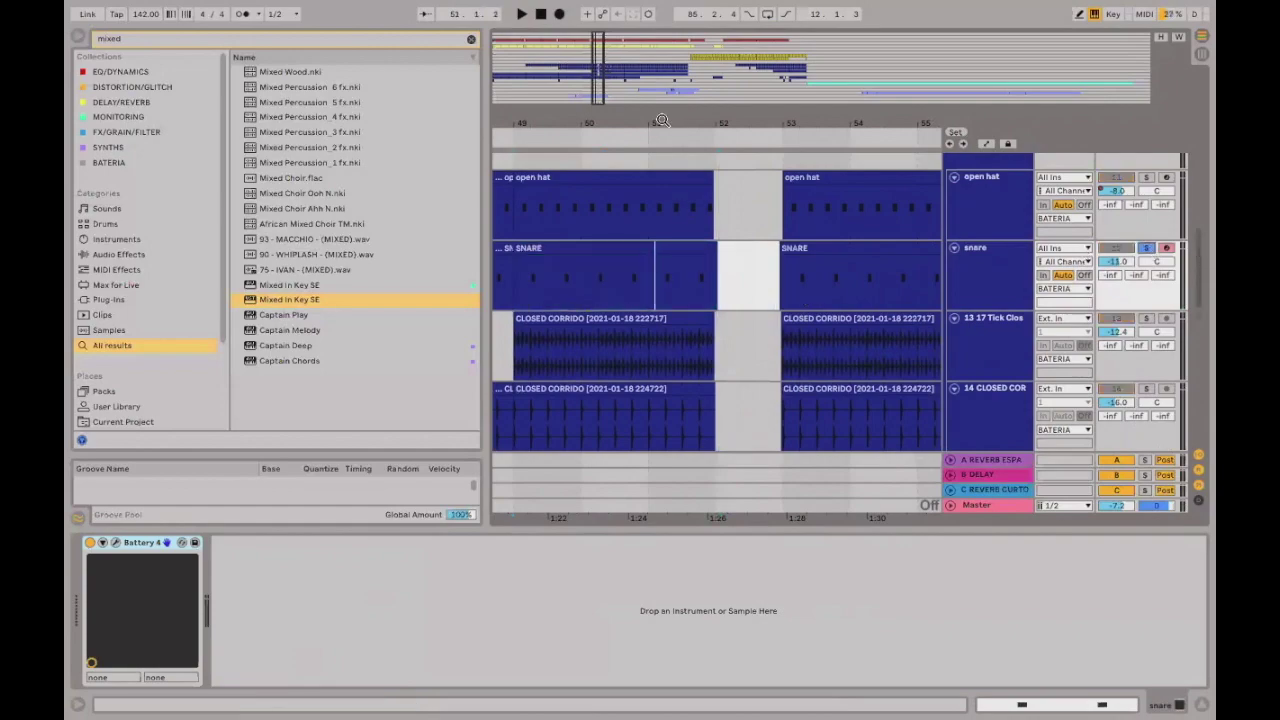
drag(661, 121, 673, 190)
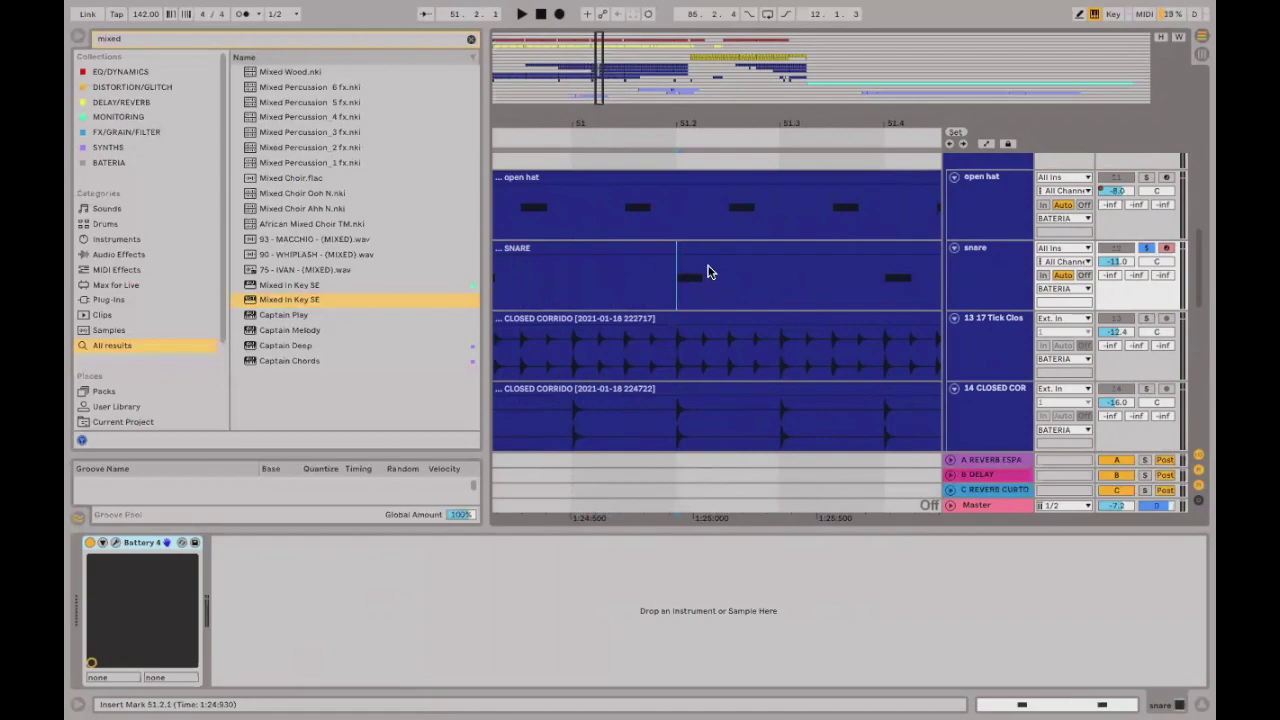
drag(718, 140, 723, 122)
click(723, 122)
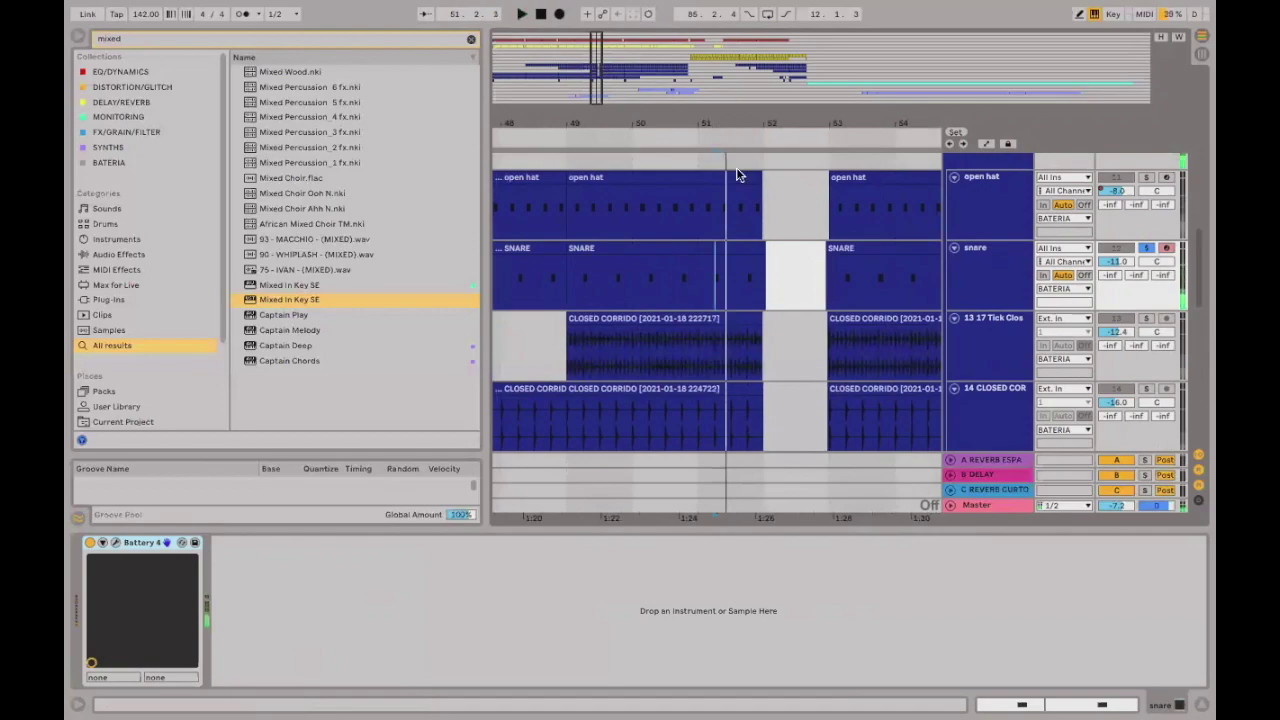
click(615, 286)
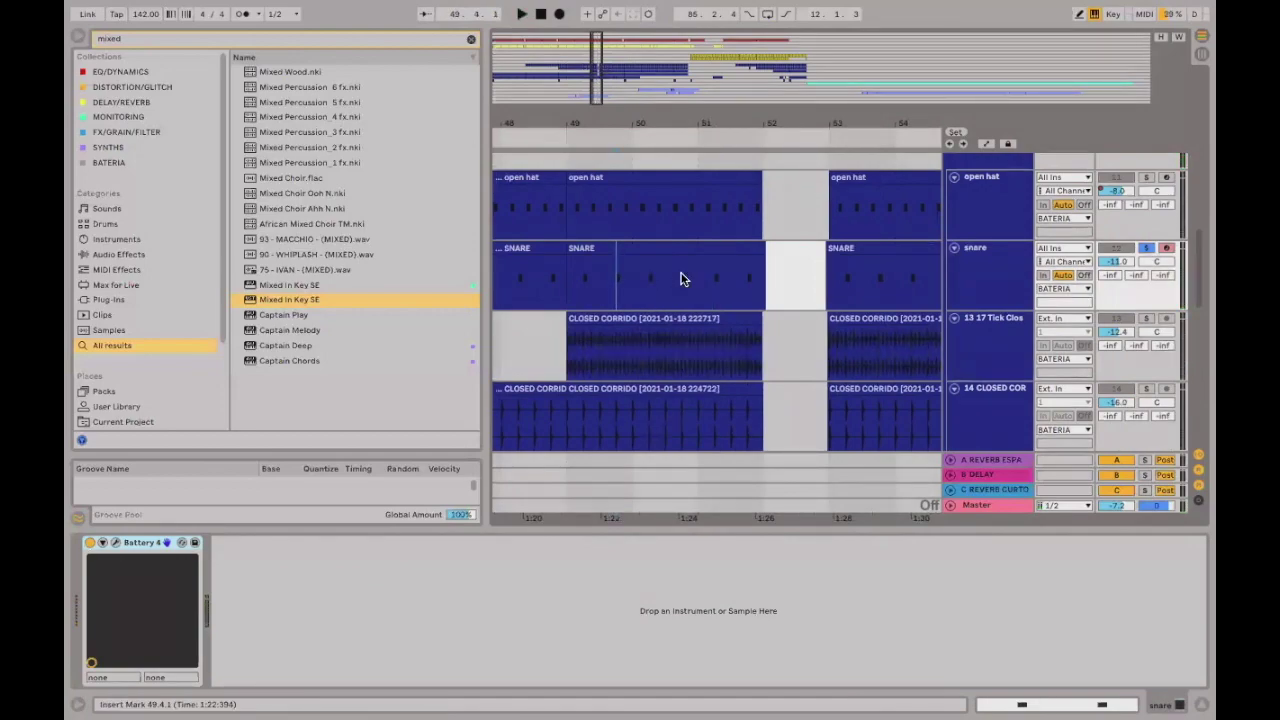
key(space)
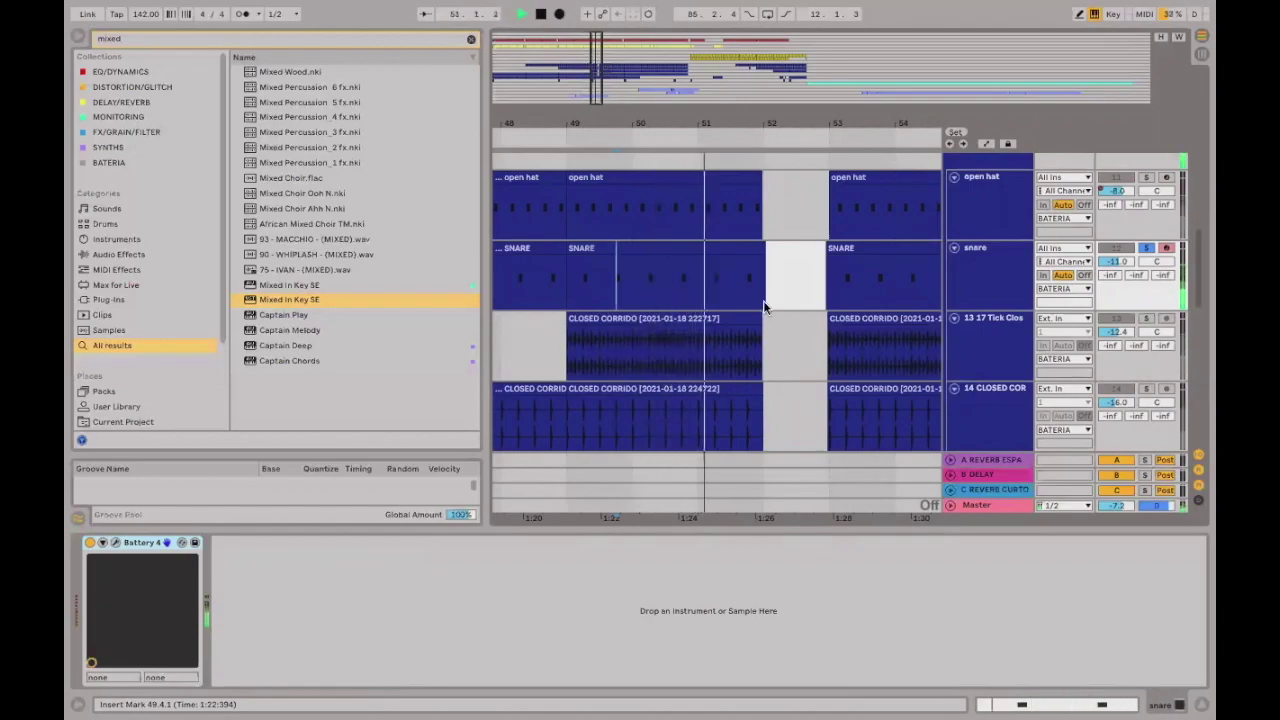
Split the bass rolling clip at bar 52 and just before bar 53.
scroll(780, 270, up, 10)
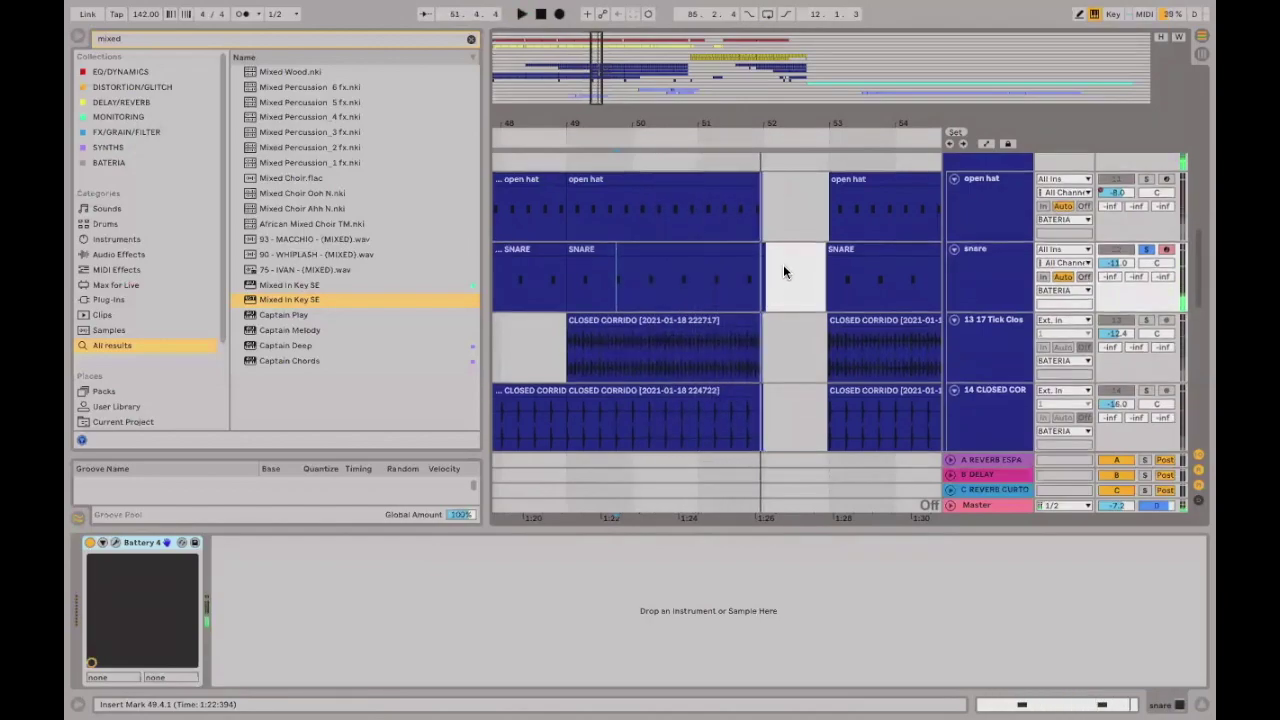
scroll(798, 258, down, 4)
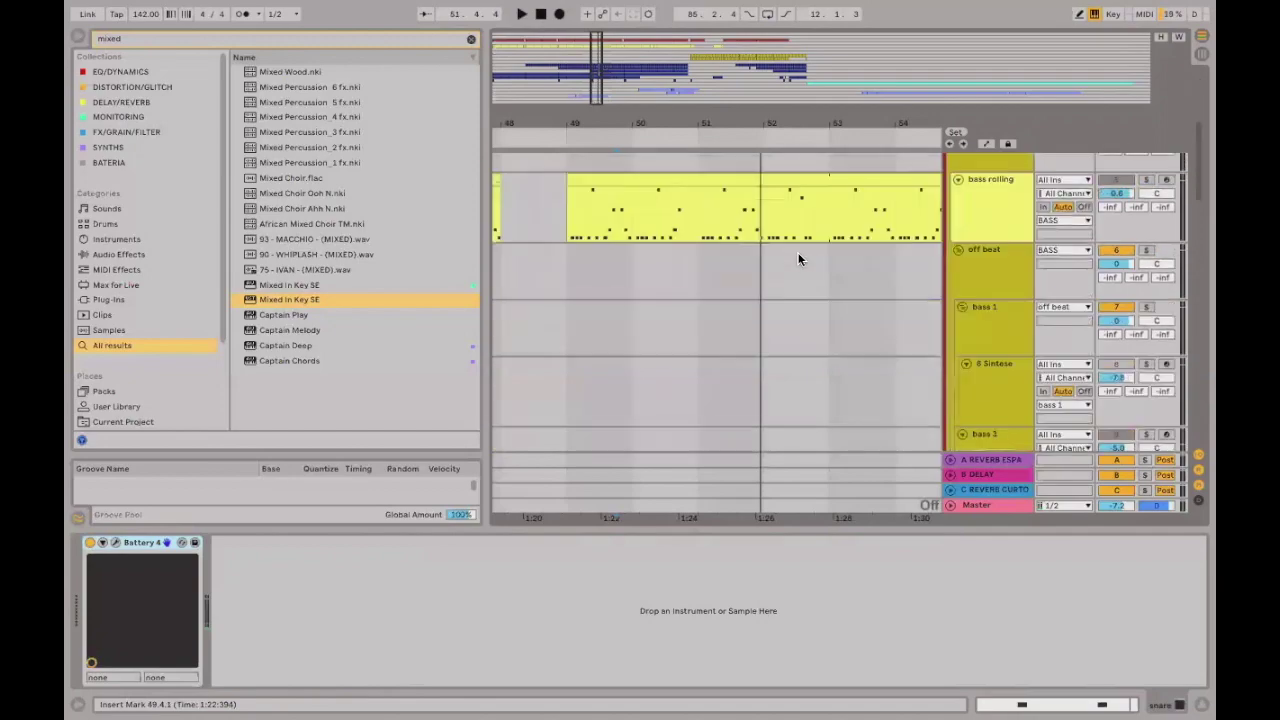
drag(785, 121, 686, 219)
click(684, 224)
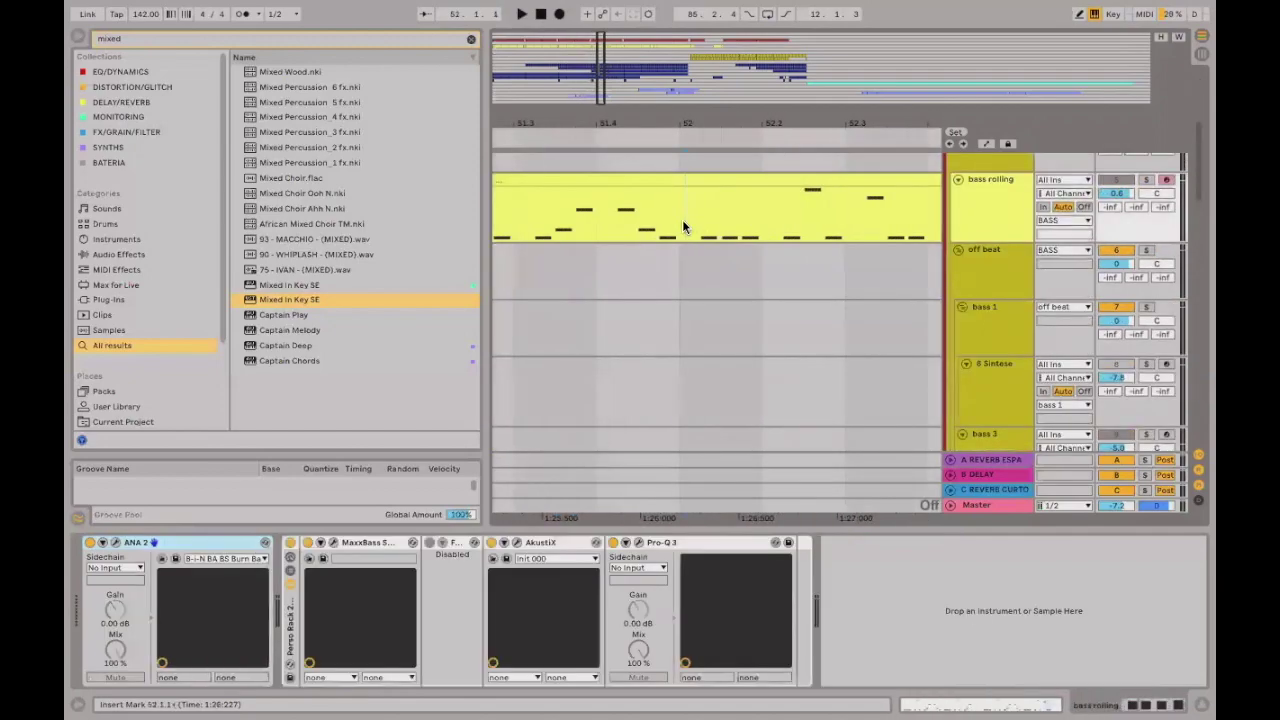
scroll(765, 205, down, 4)
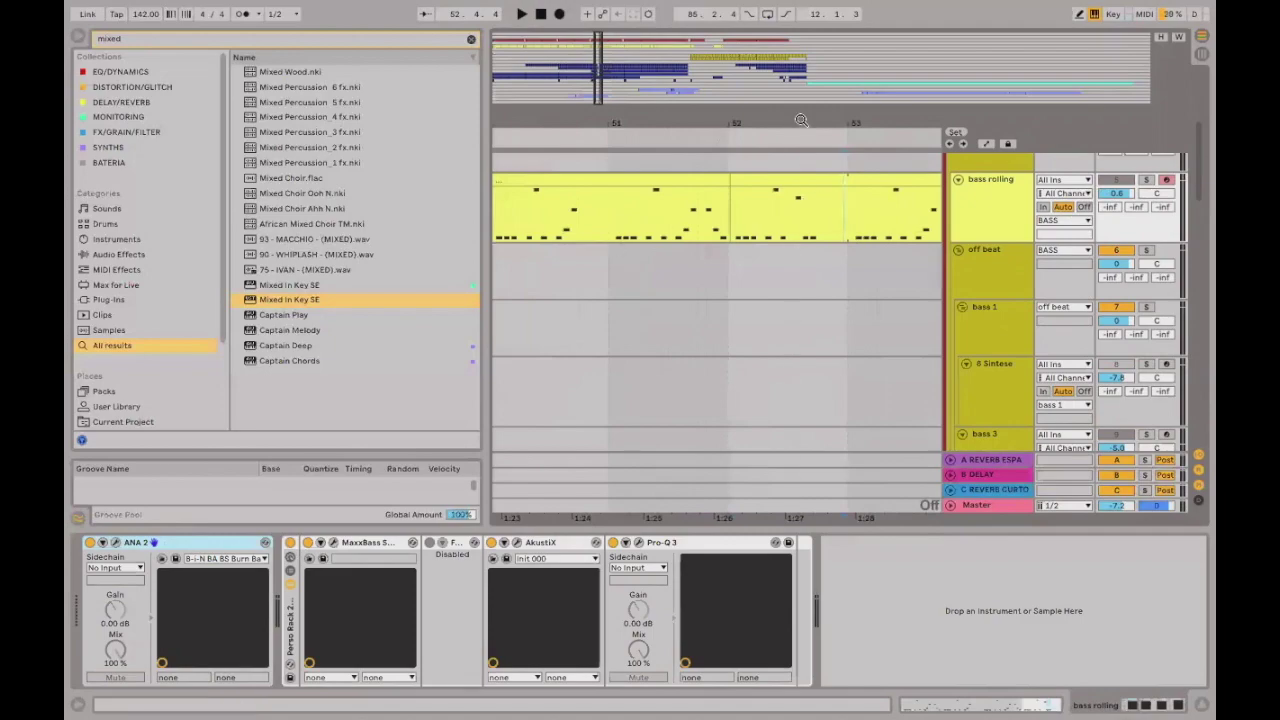
scroll(601, 259, down, 3)
Play from about 48.1.4 with the snare solo off and clear the kick clip from 52.1.3 to just before bar 53.
click(605, 268)
scroll(880, 285, up, 1)
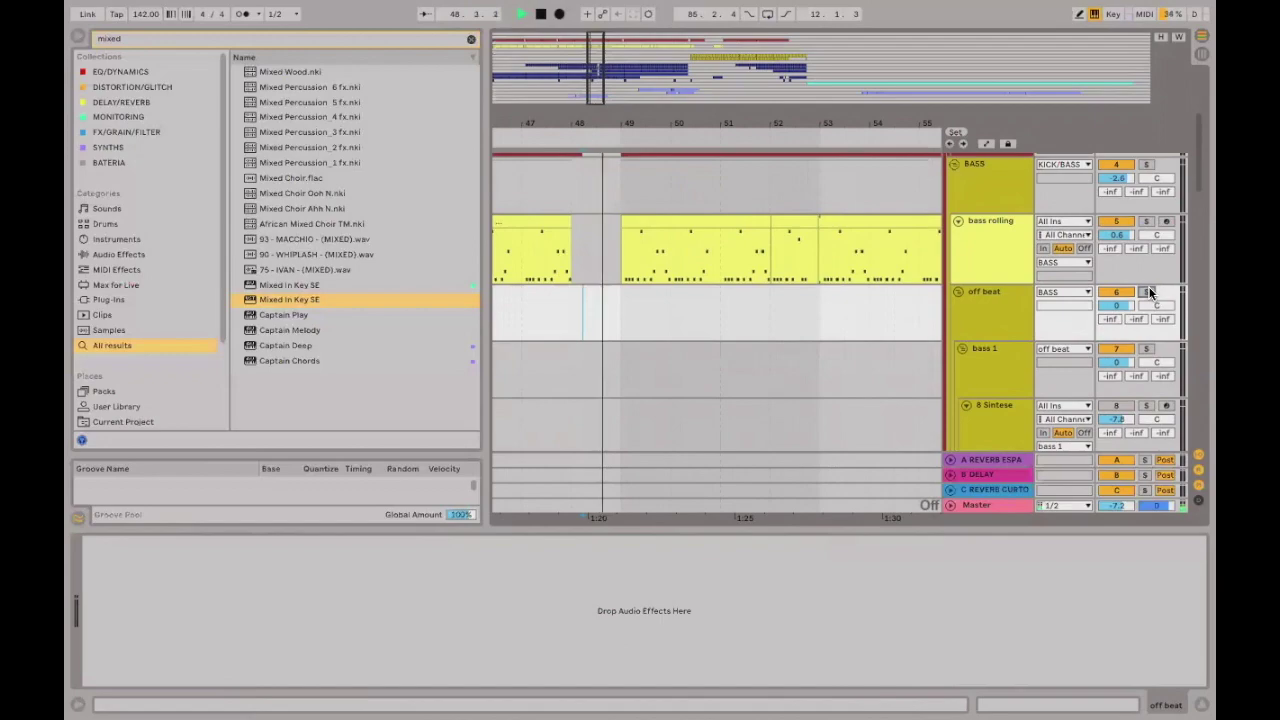
scroll(808, 264, up, 2)
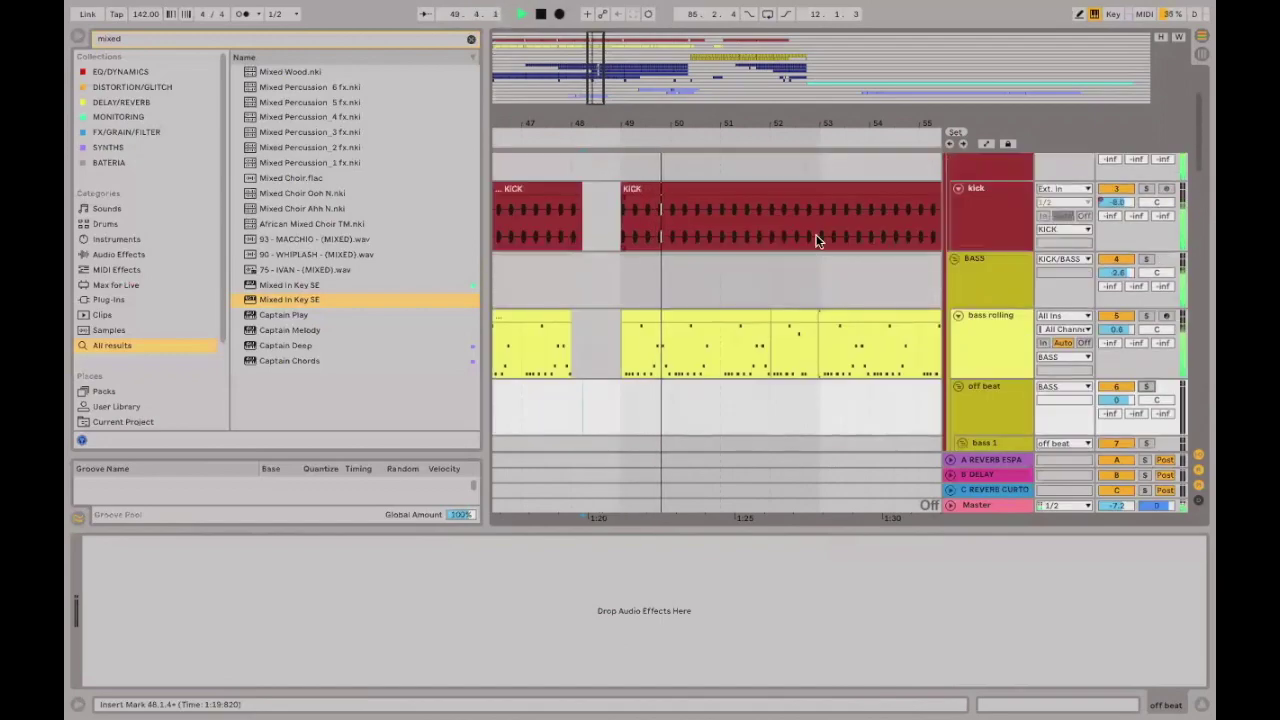
drag(815, 200, 775, 188)
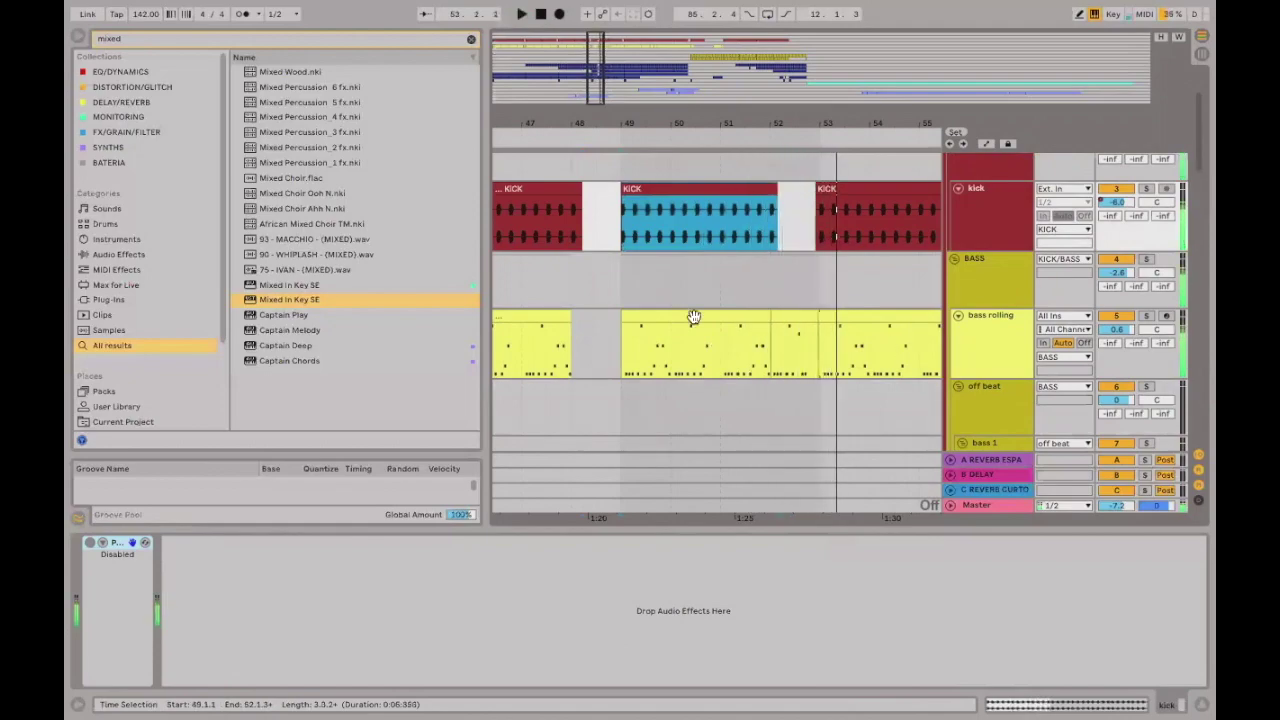
Open the bar 52 bass rolling clip in an enlarged note editor and add a shortened G1 note at 4.2.1.
drag(800, 128, 783, 314)
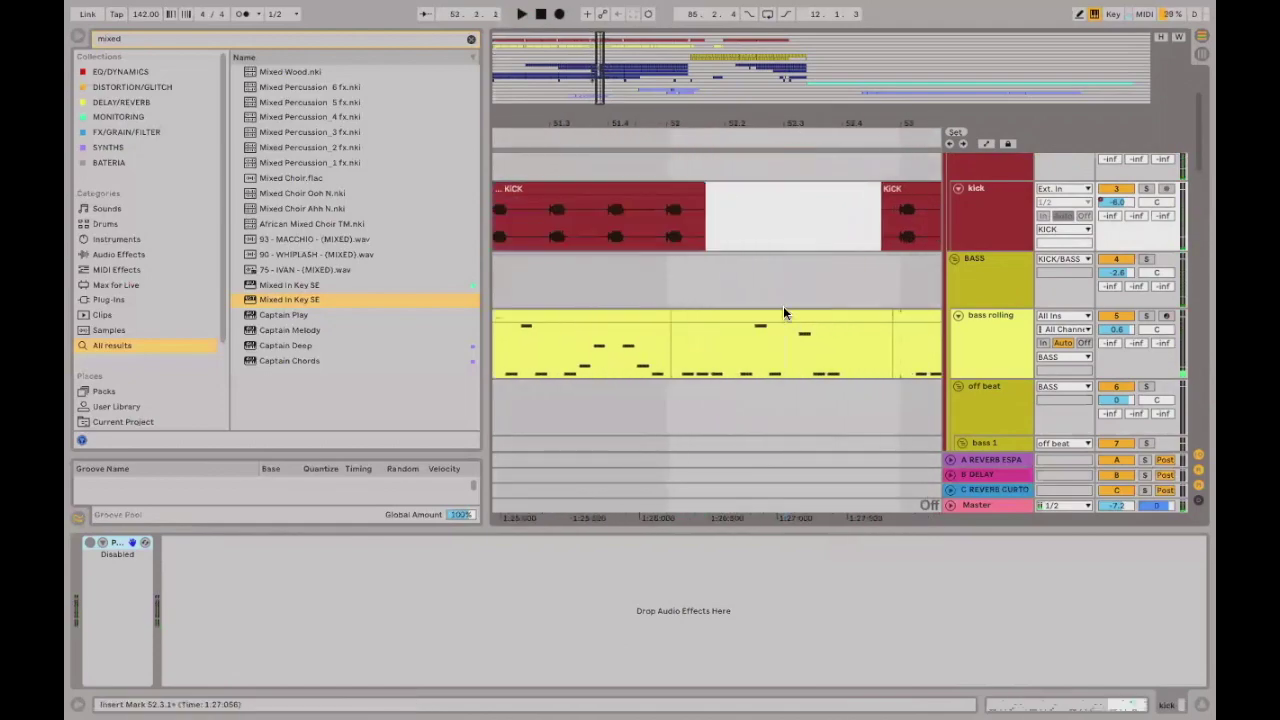
double_click(784, 312)
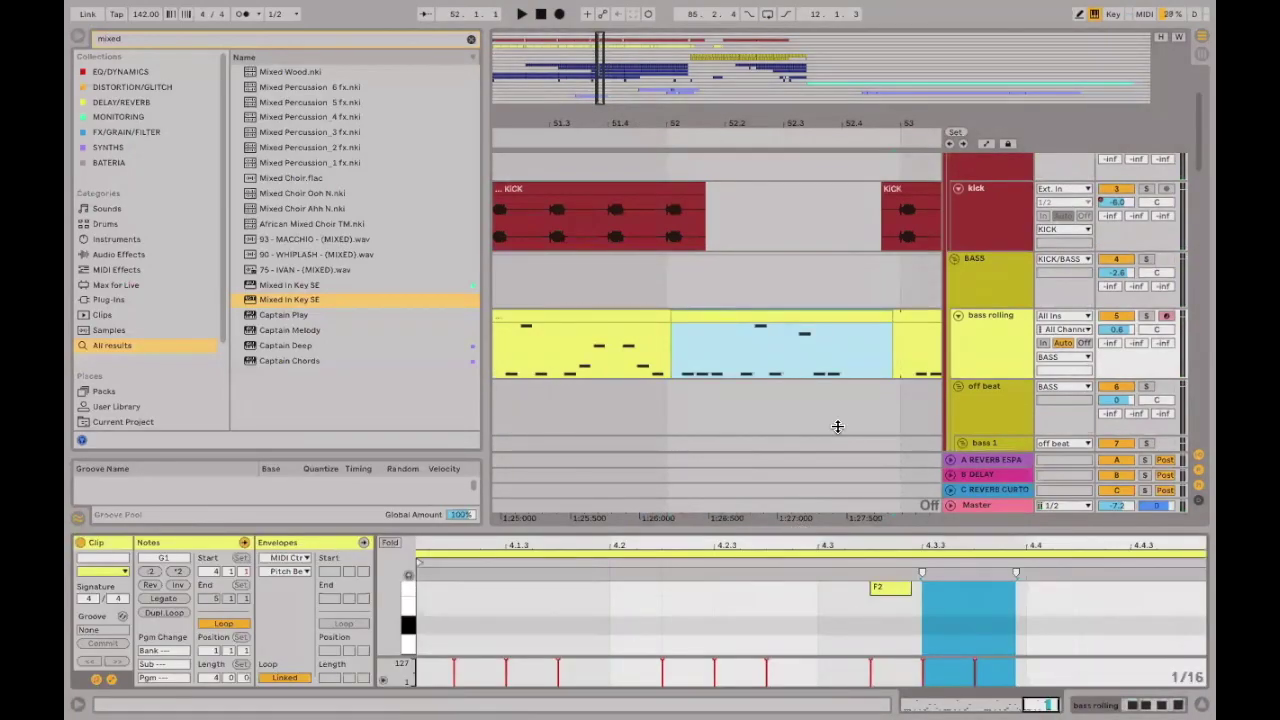
key(ctrl+alt+e)
click(618, 338)
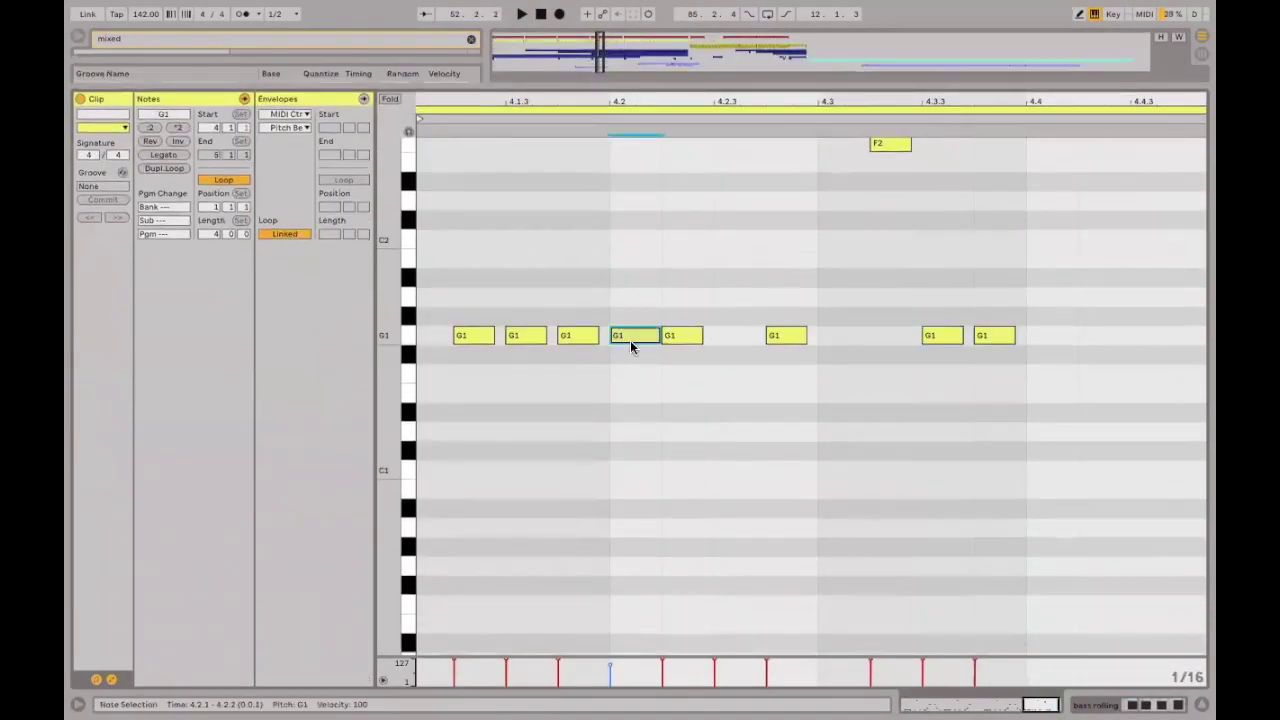
drag(660, 335, 647, 335)
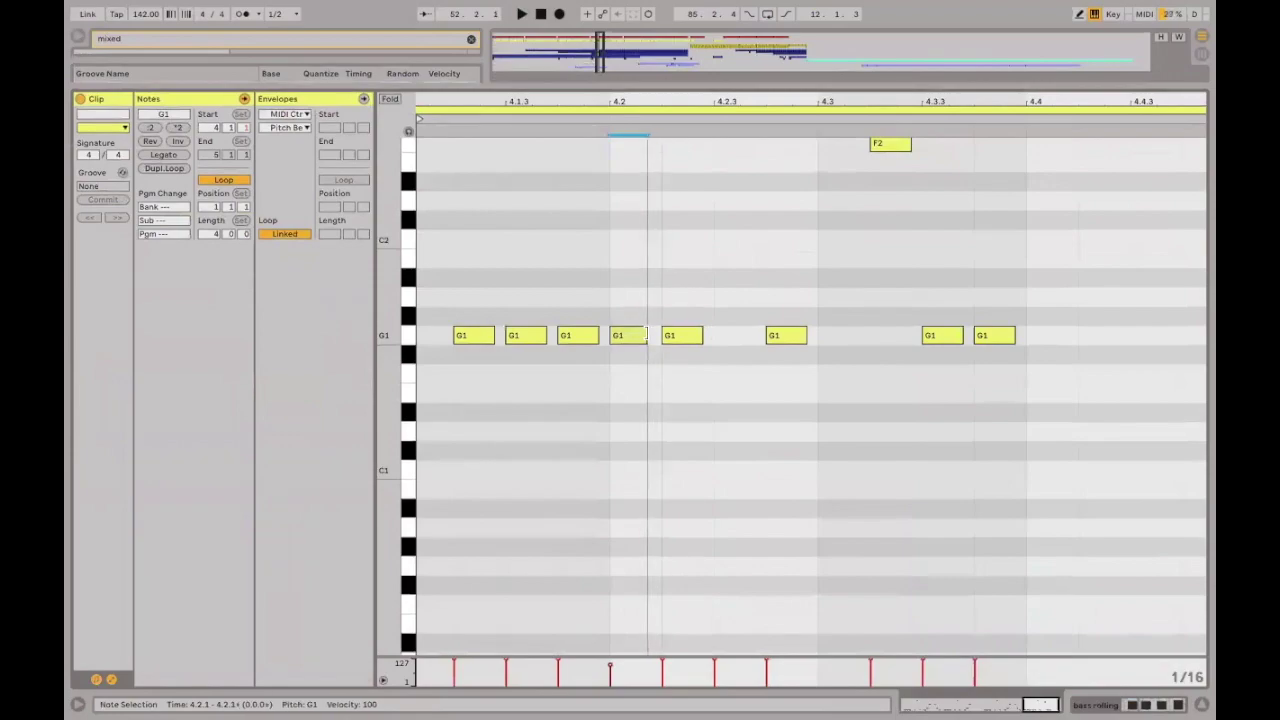
Add short G1 notes at 4.2.3 and 4.3.1 in the bass rolling clip and play the result.
click(730, 336)
drag(730, 336, 866, 334)
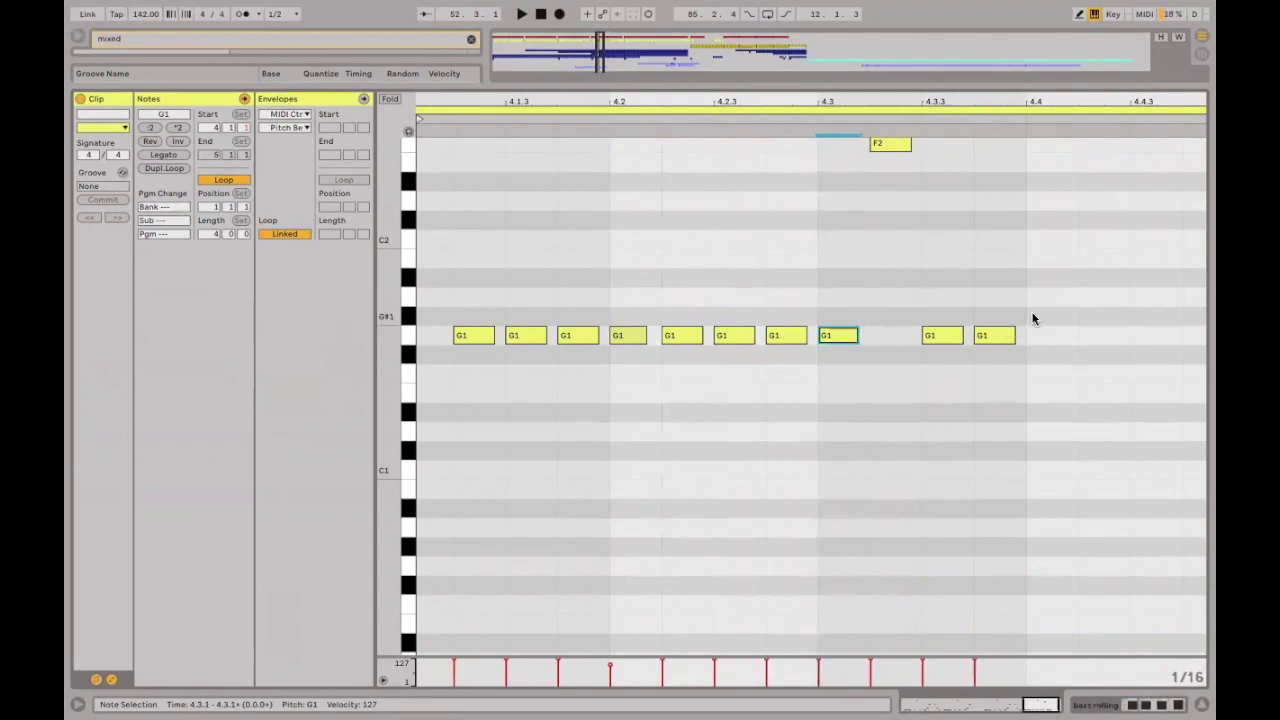
key(space)
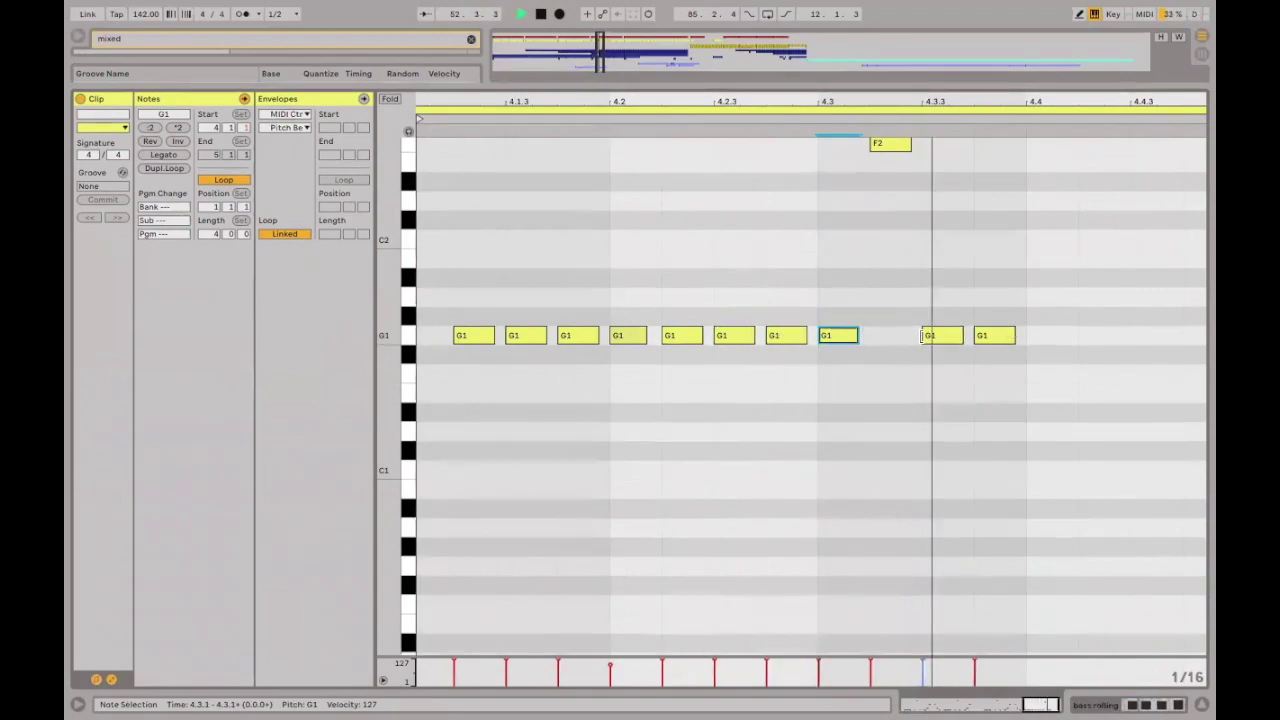
key(space)
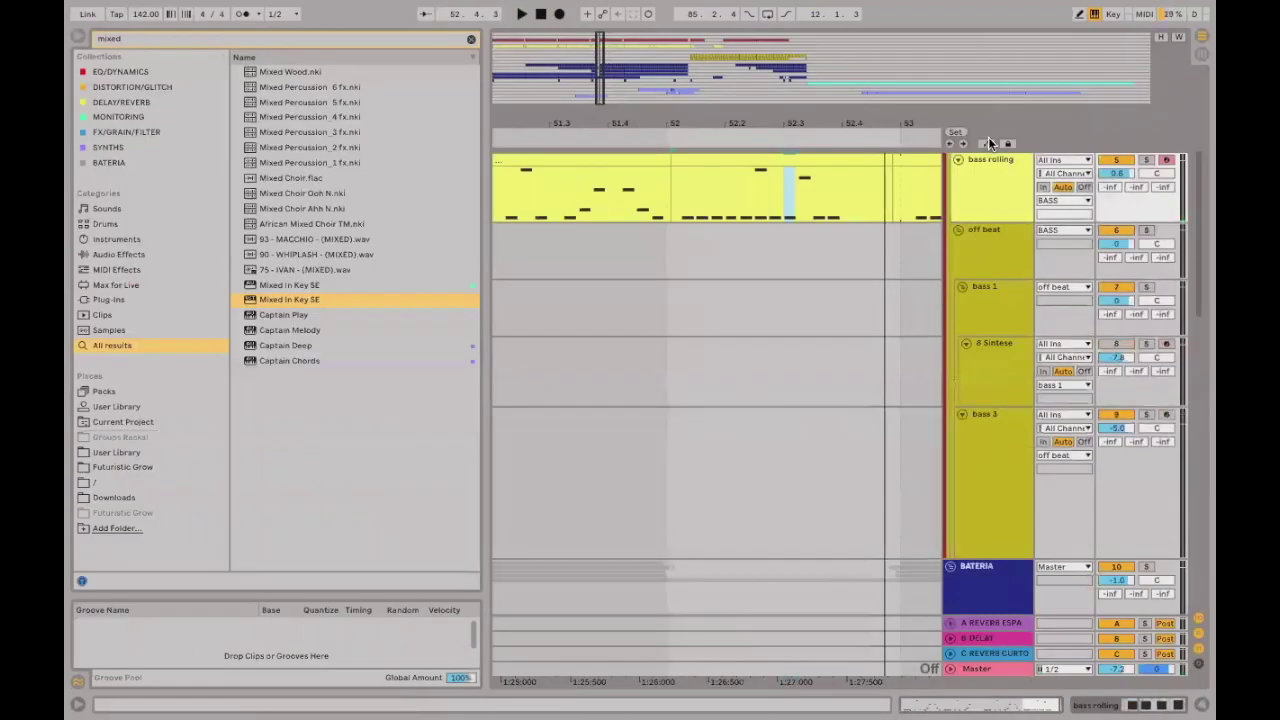
Show the automation lanes and open the LFOTool parameter choices for the BASS group.
click(986, 143)
click(976, 174)
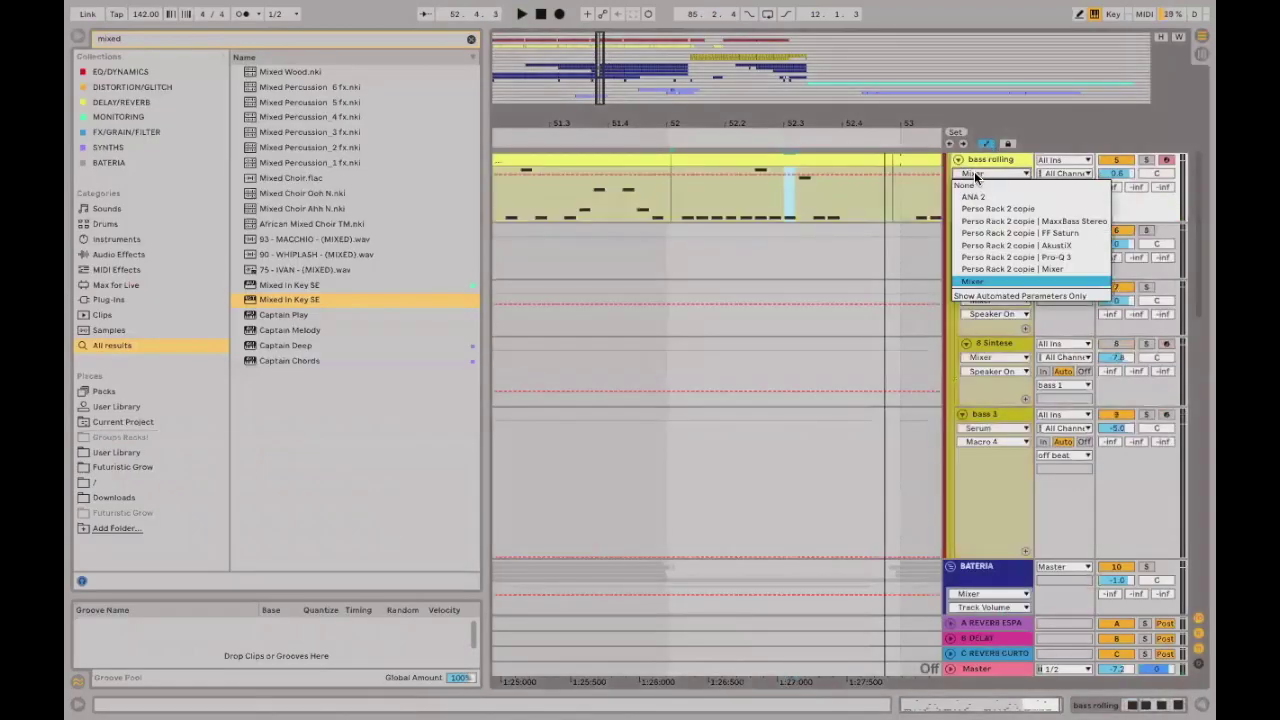
click(974, 171)
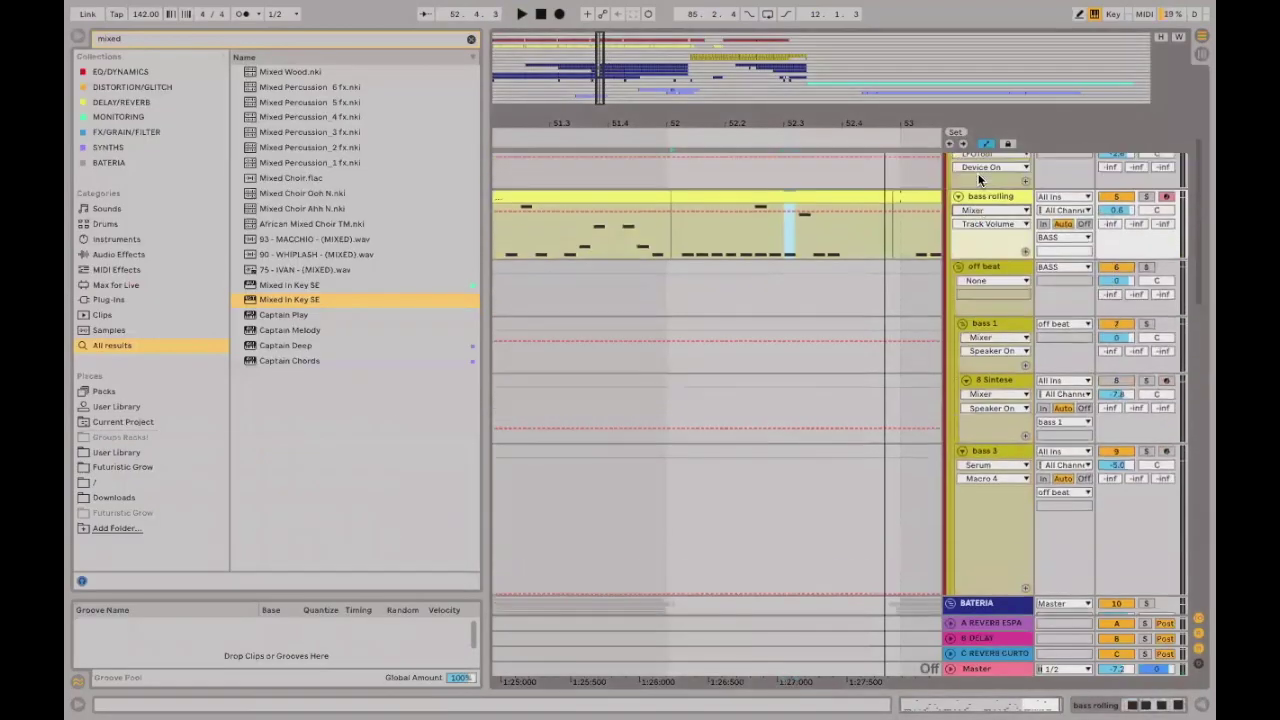
scroll(978, 190, up, 2)
click(982, 211)
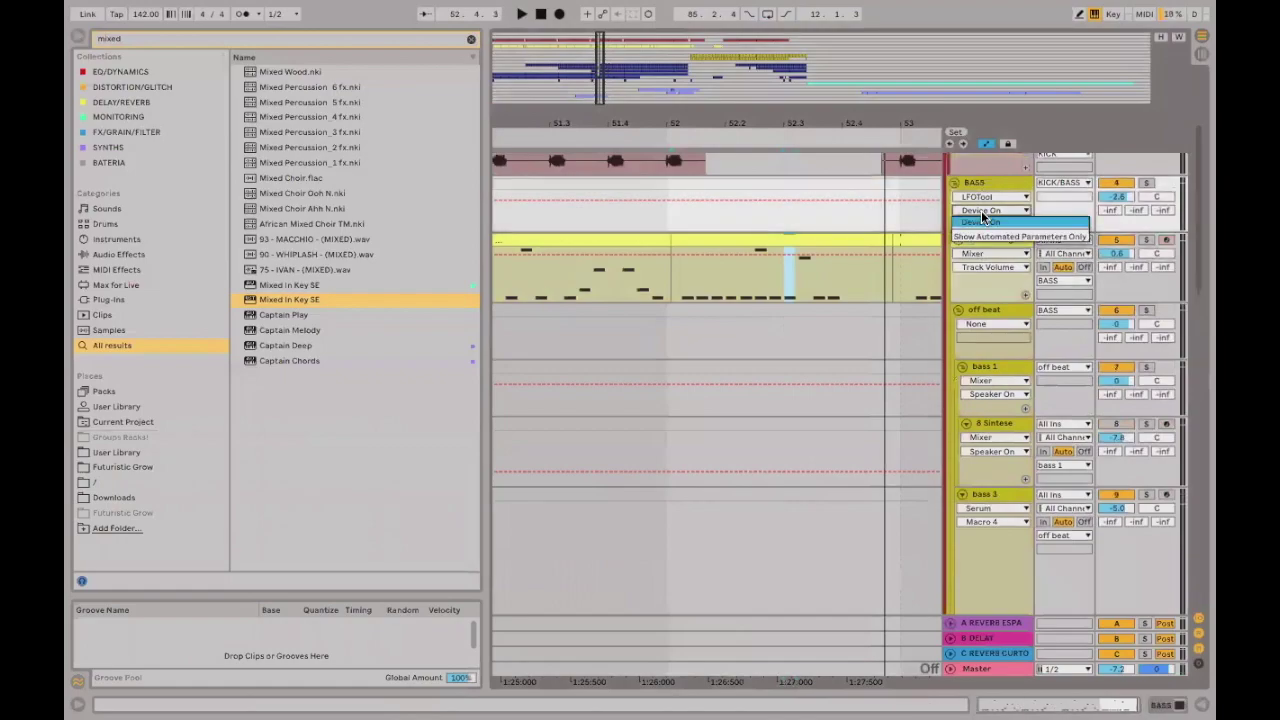
Automate the BASS group's LFOTool Device On parameter to switch off at bar 52 and back on just before bar 53.
click(805, 209)
drag(665, 200, 667, 219)
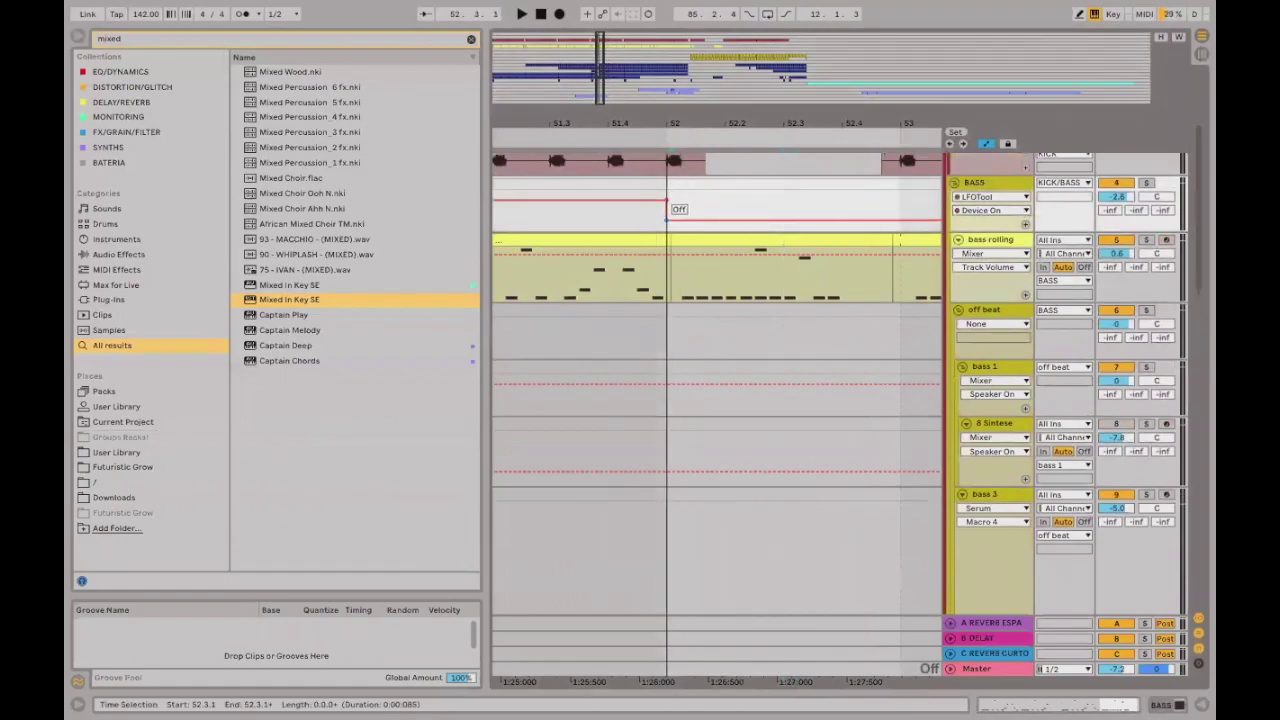
drag(896, 219, 896, 201)
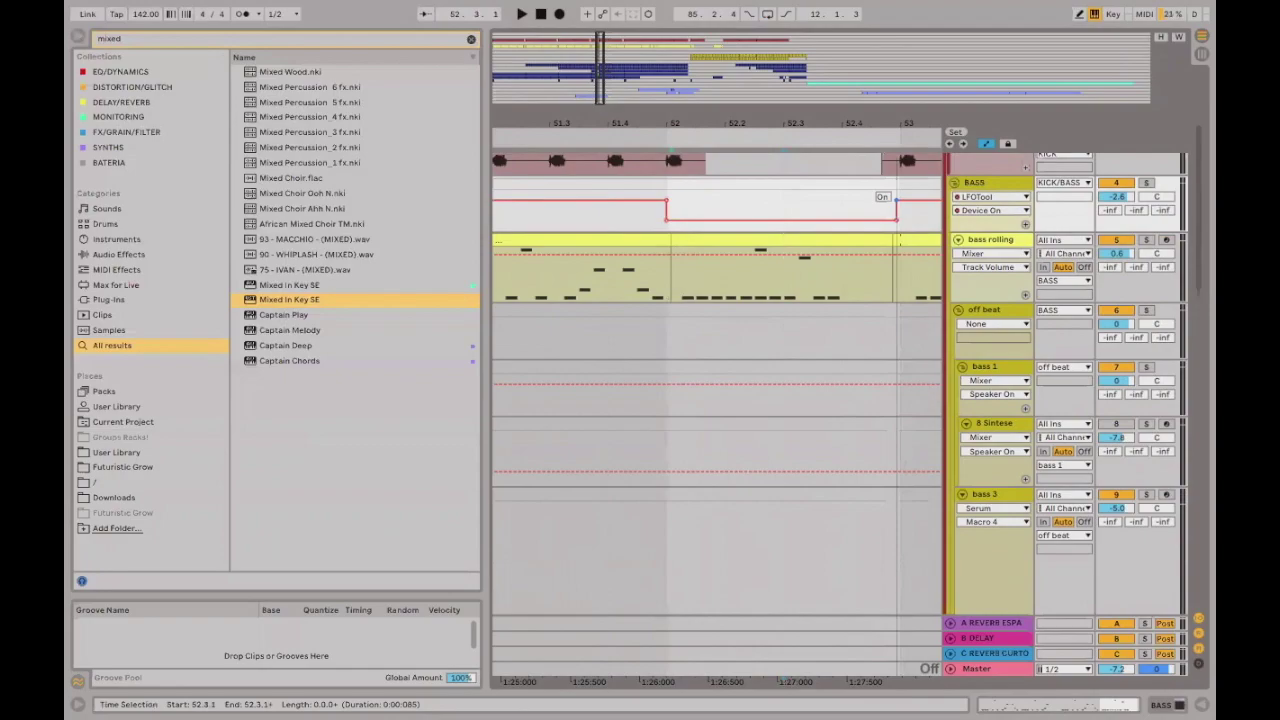
Open the BASS group's LFOTool and examine its volume curve with the plugin window placed below the bass rolling clip.
double_click(990, 185)
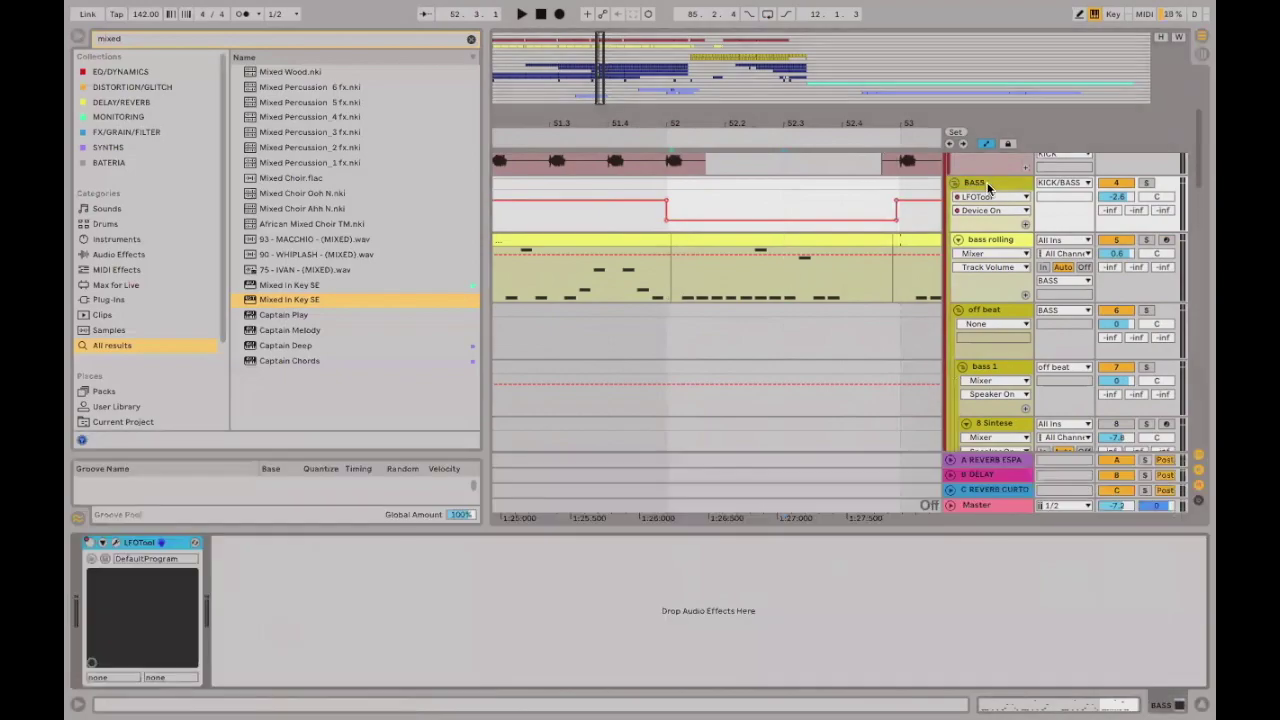
click(116, 545)
drag(776, 158, 760, 227)
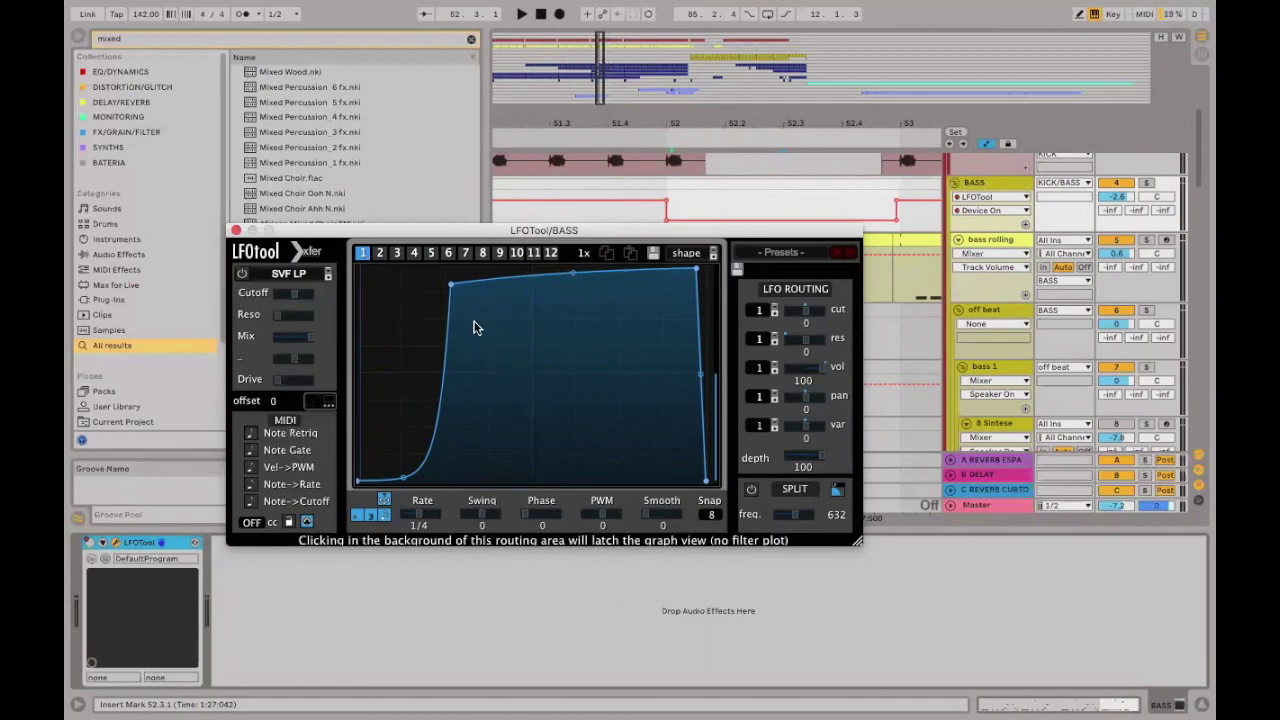
drag(540, 230, 602, 365)
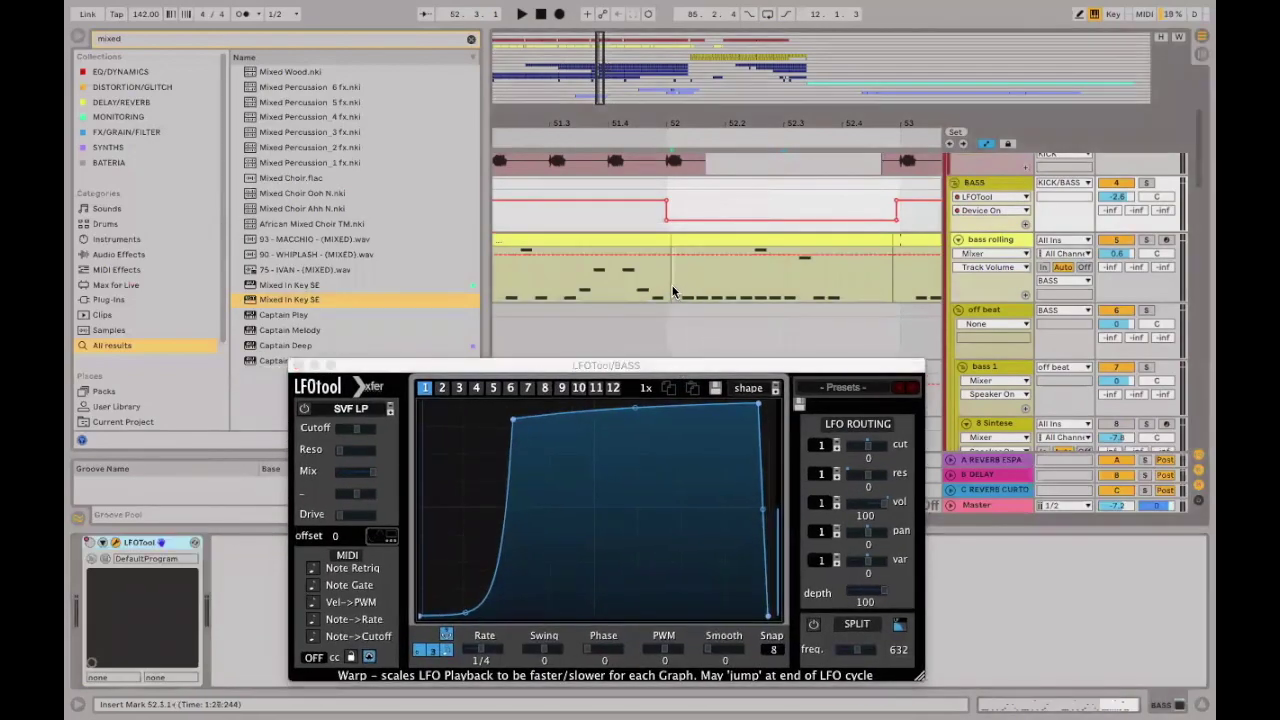
Compare the bass rolling notes at 52.1, 52.2 and 52.3 with the LFOTool curve.
click(672, 290)
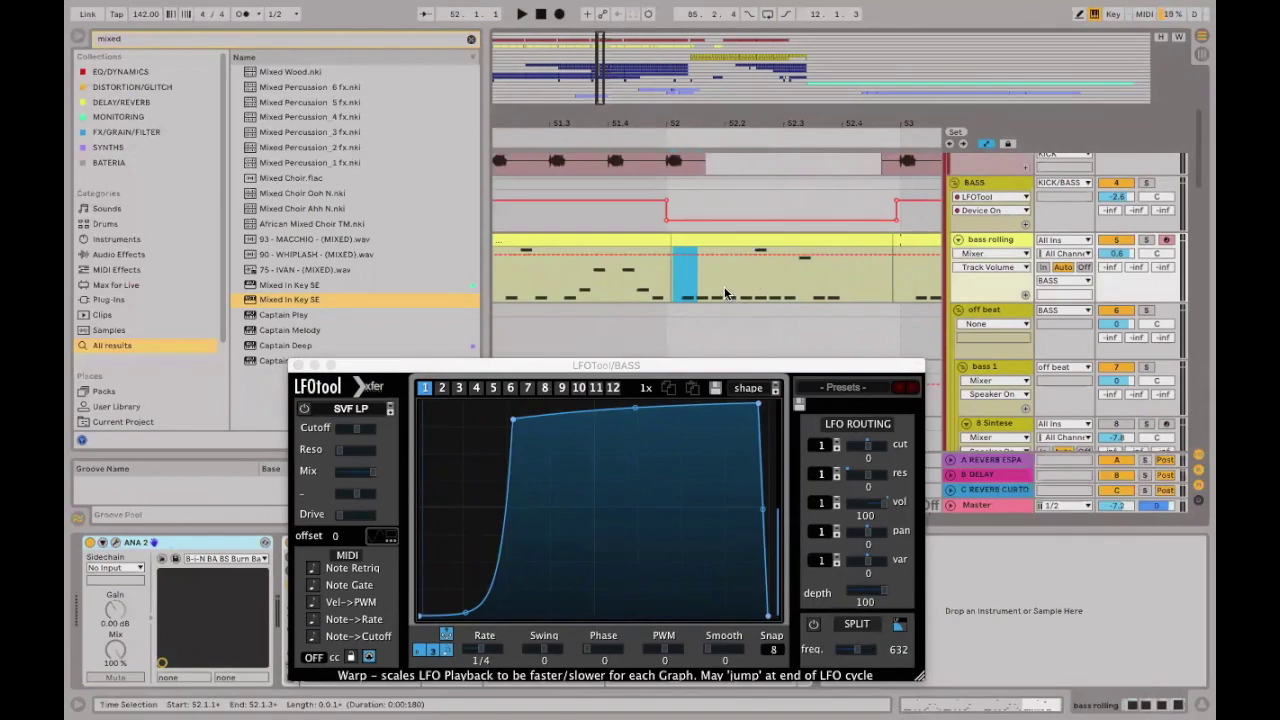
click(728, 288)
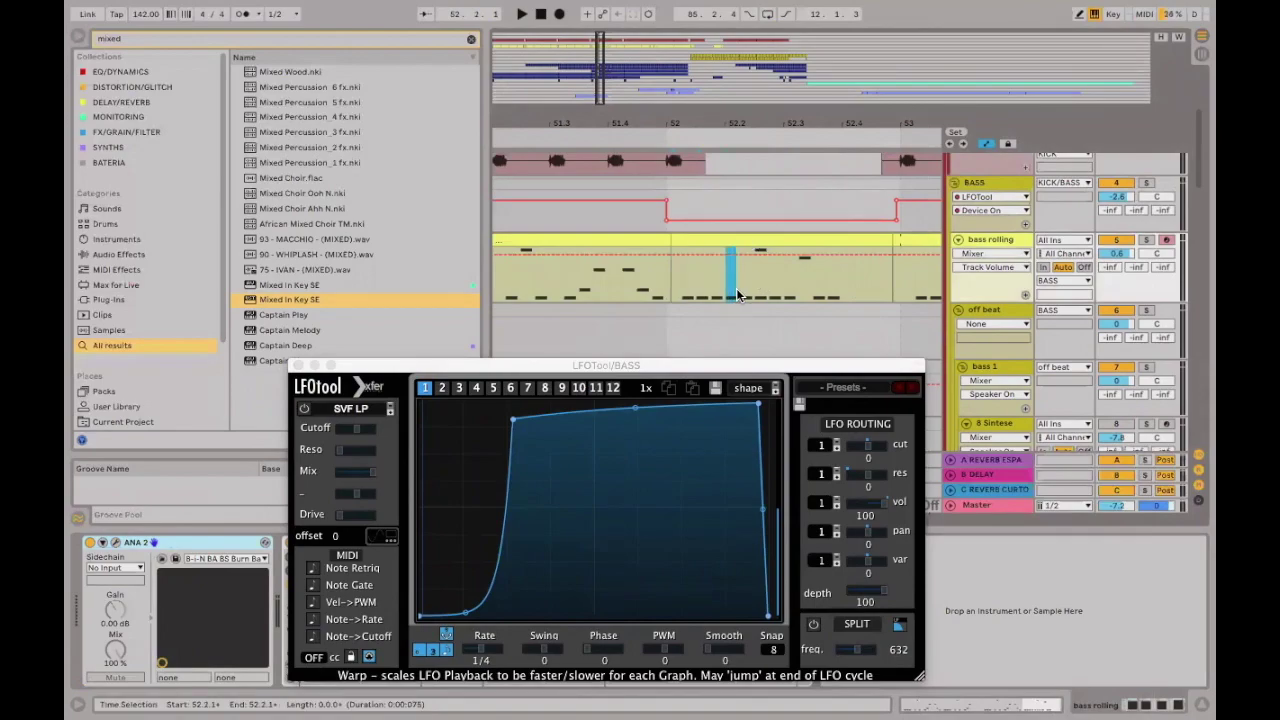
click(786, 280)
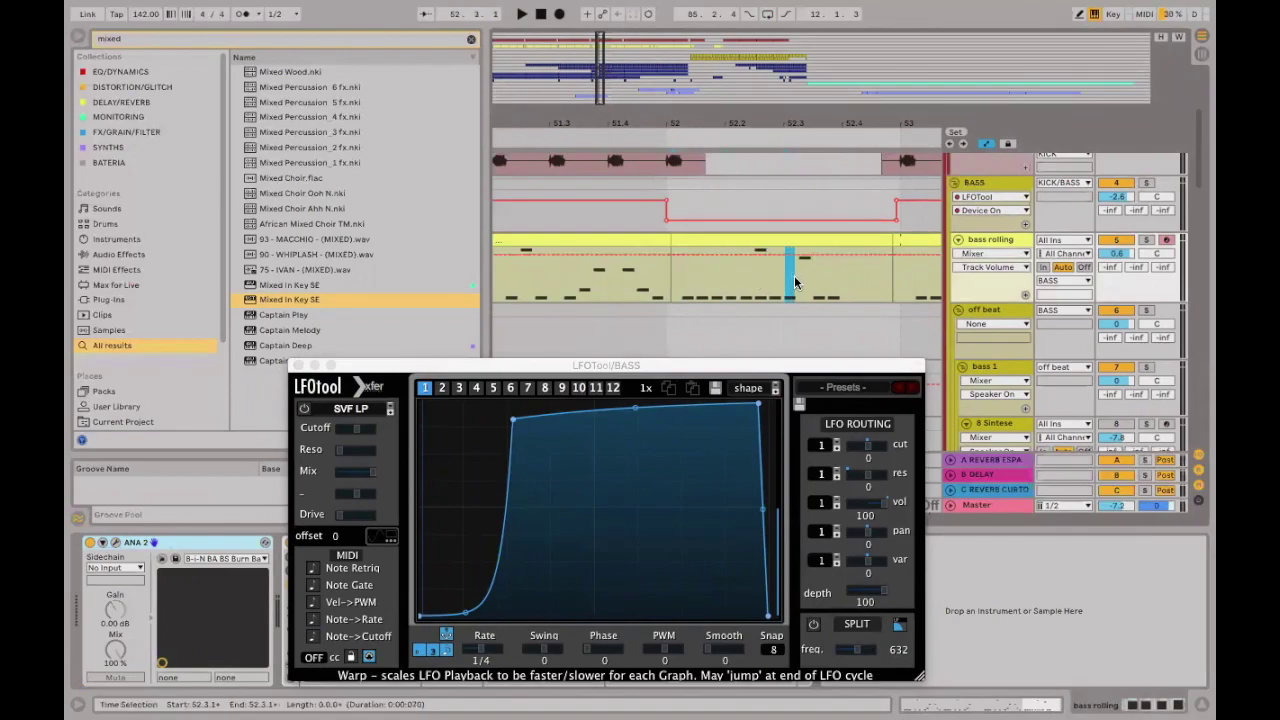
click(665, 224)
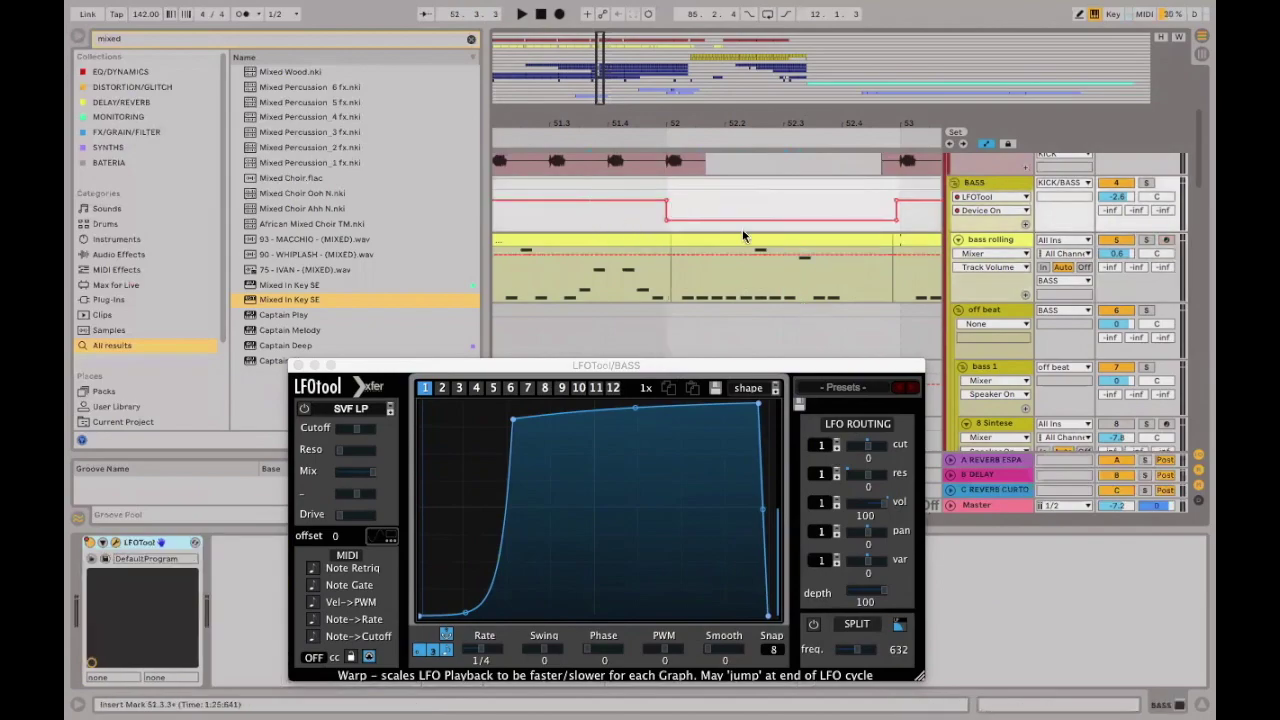
Close the LFOTool window and play the transition into bar 52 with the bypass automation.
click(300, 365)
key(space)
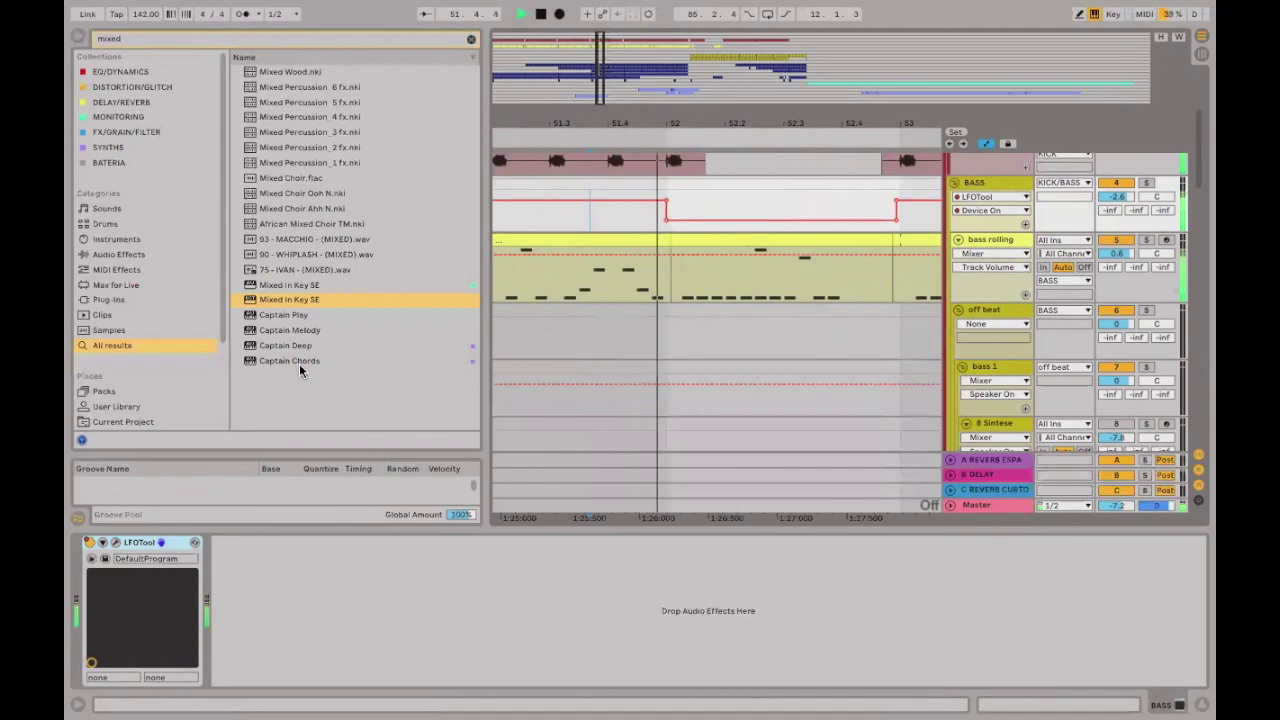
key(space)
Add two sixteenth G1 notes at 4.4 and 4.4.2 in the bass rolling clip of bar 52.
click(824, 237)
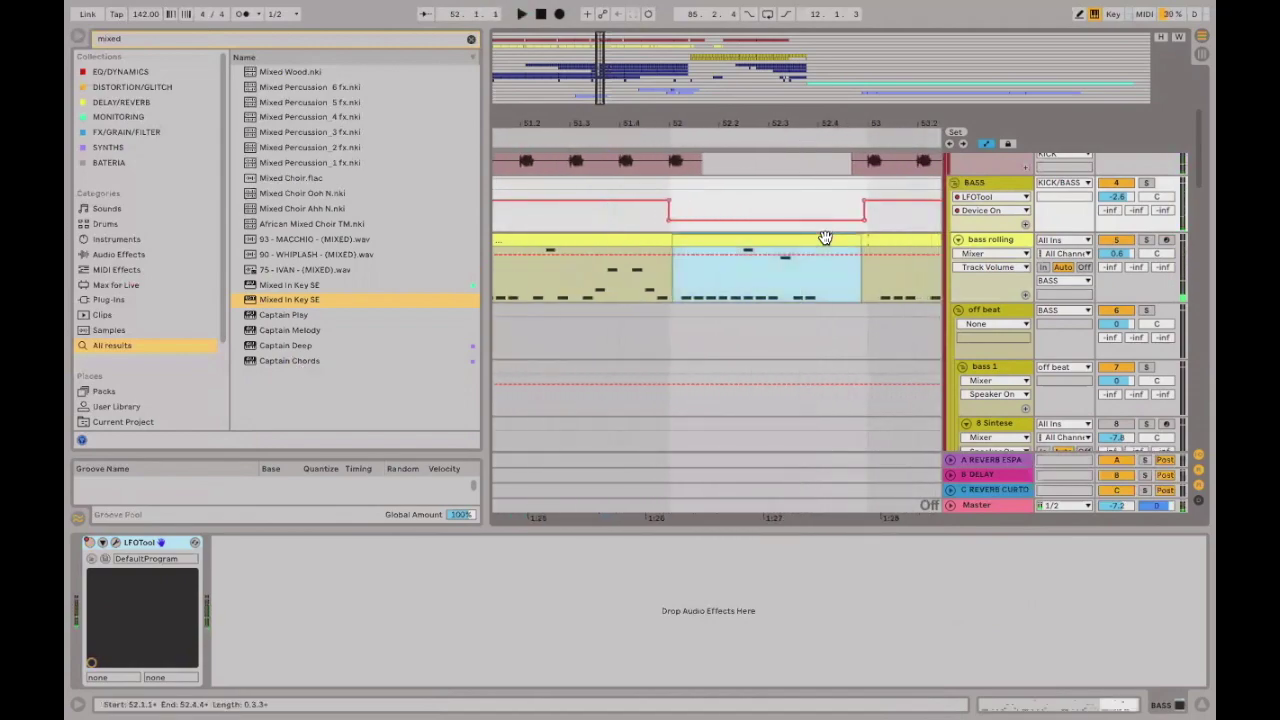
double_click(824, 237)
drag(842, 531, 842, 268)
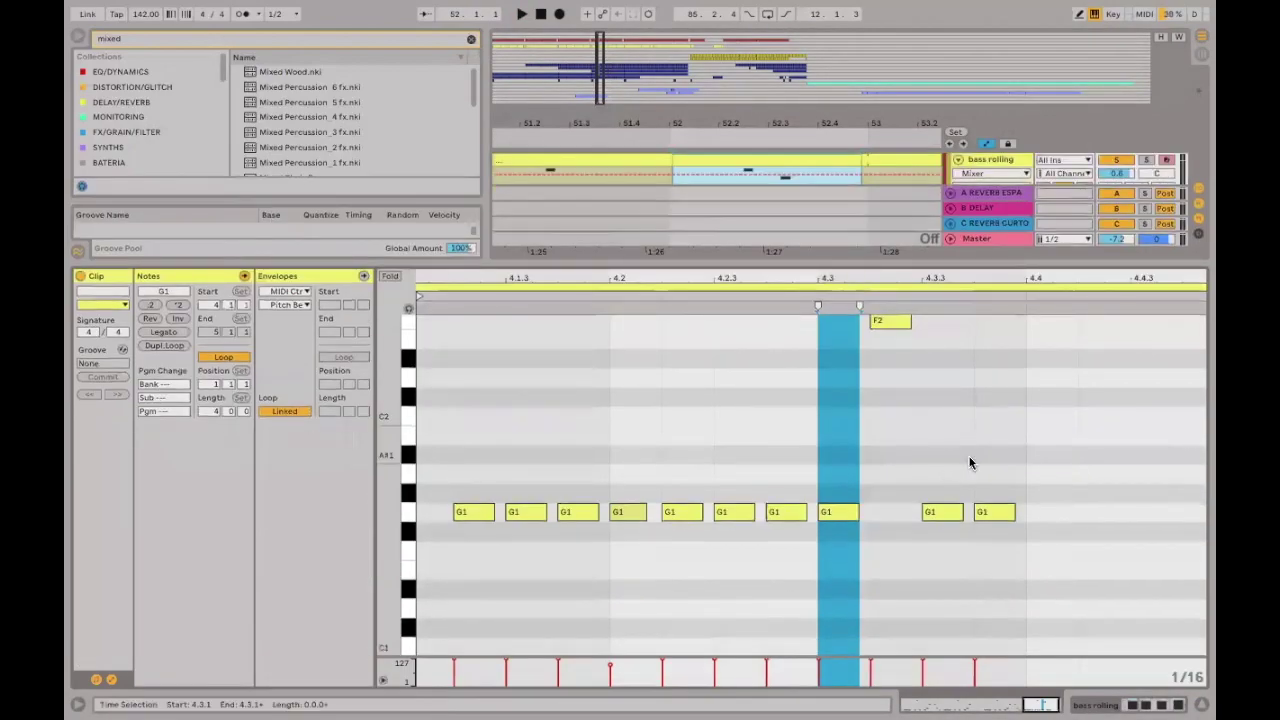
click(1003, 512)
double_click(1034, 514)
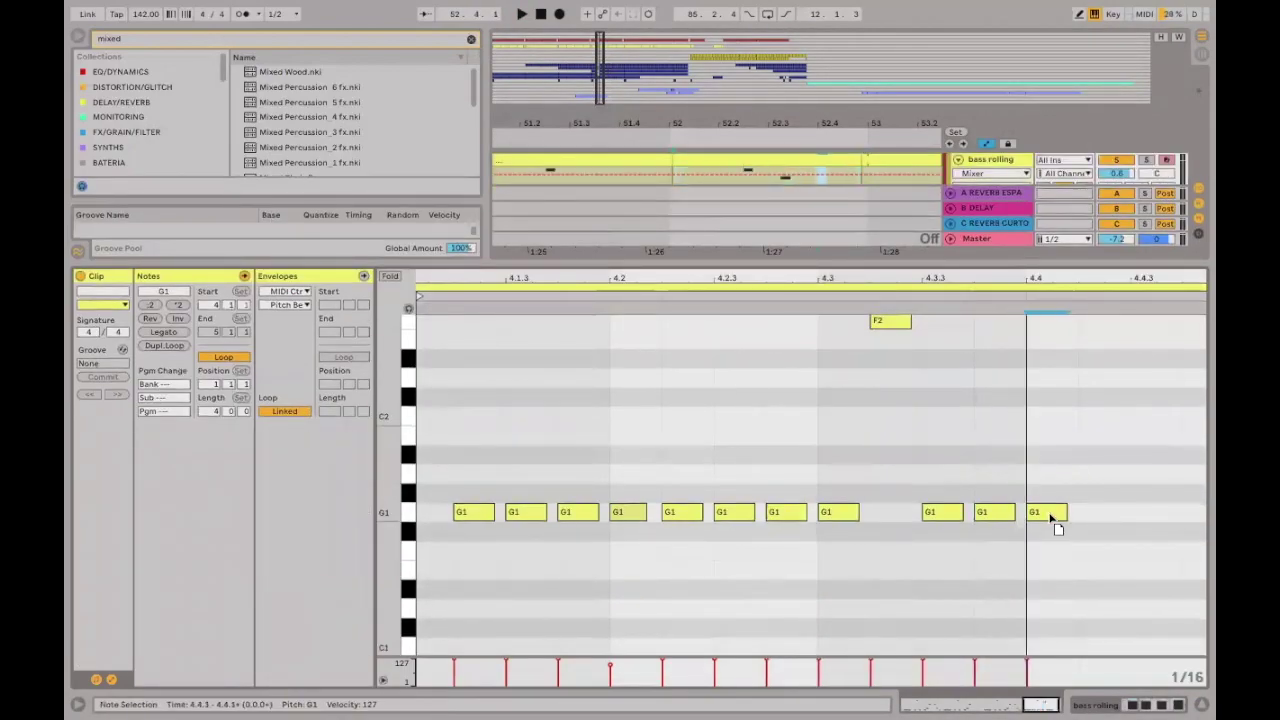
double_click(1097, 514)
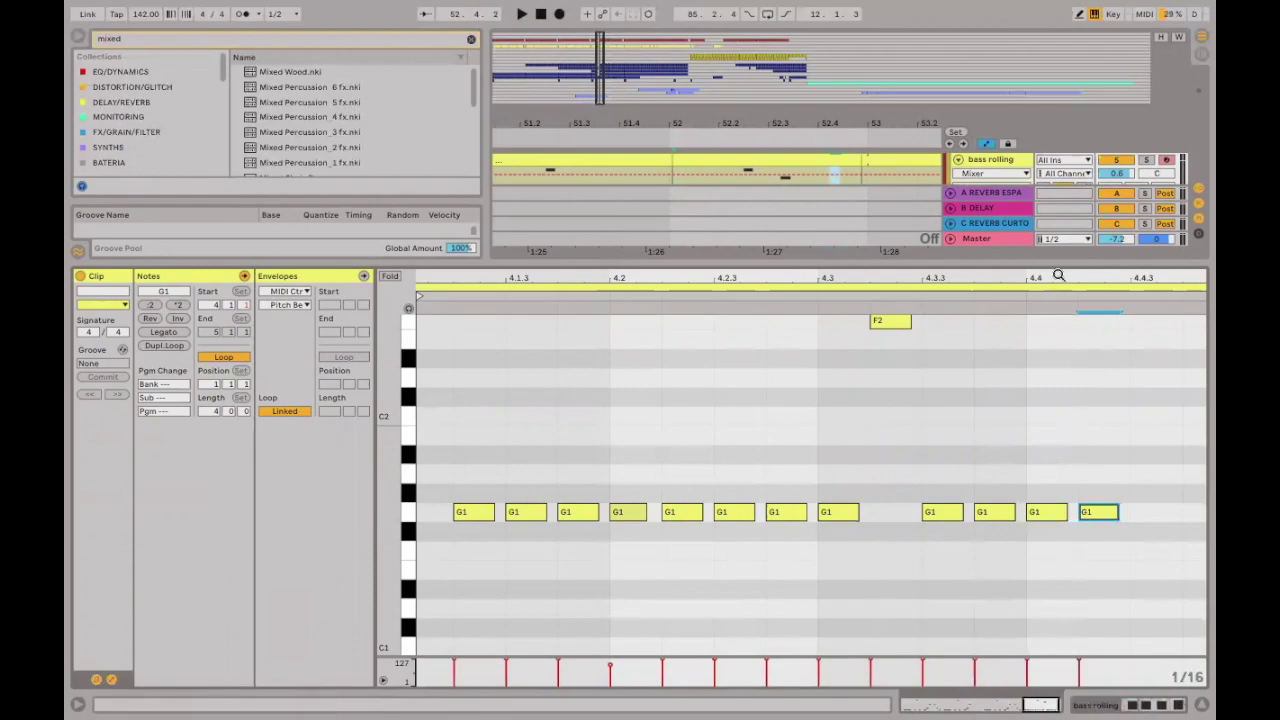
Return to the arrangement and play from 46.4.3 through the bass fill in bar 52.
drag(1062, 266, 1062, 690)
key(minus)
click(670, 235)
key(space)
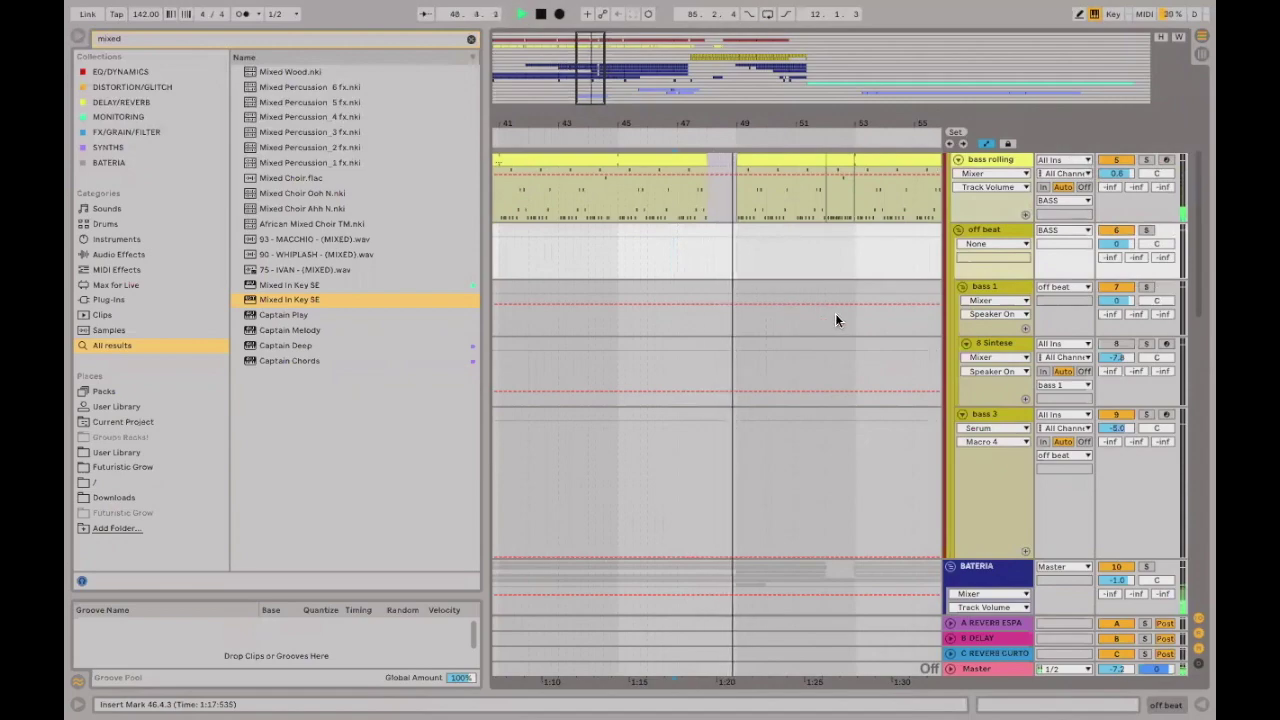
scroll(859, 260, up, 3)
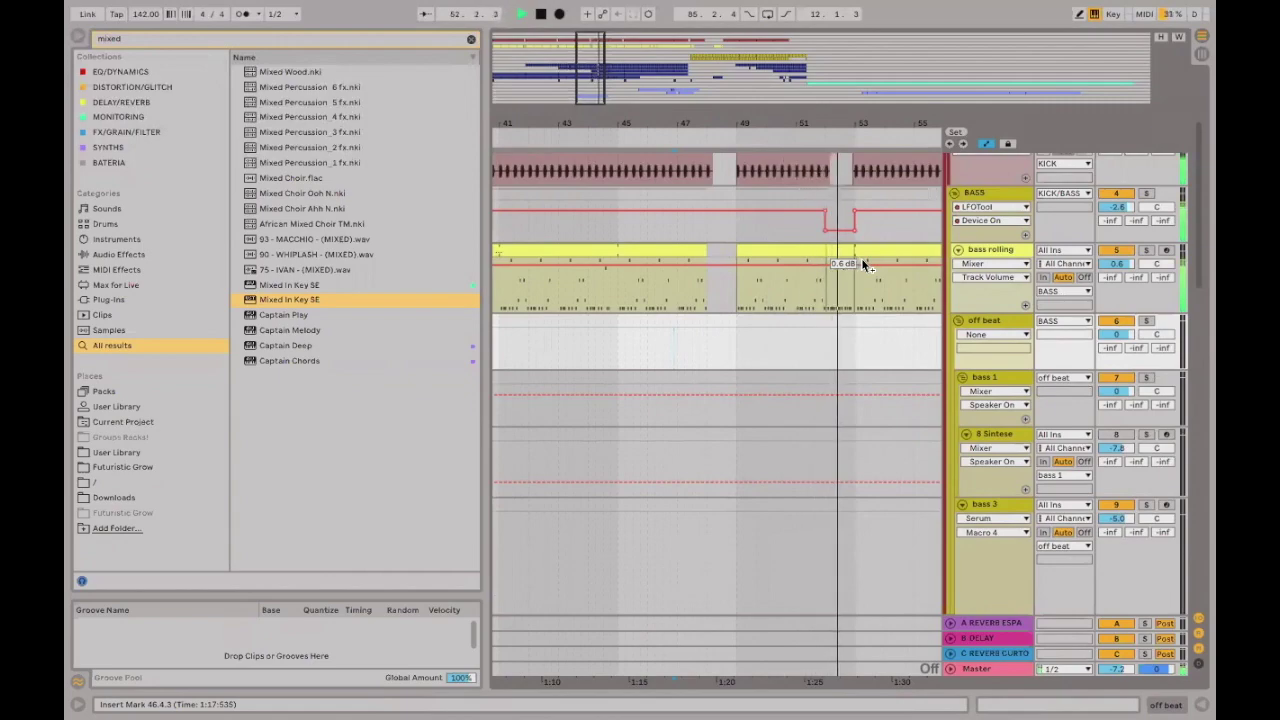
key(space)
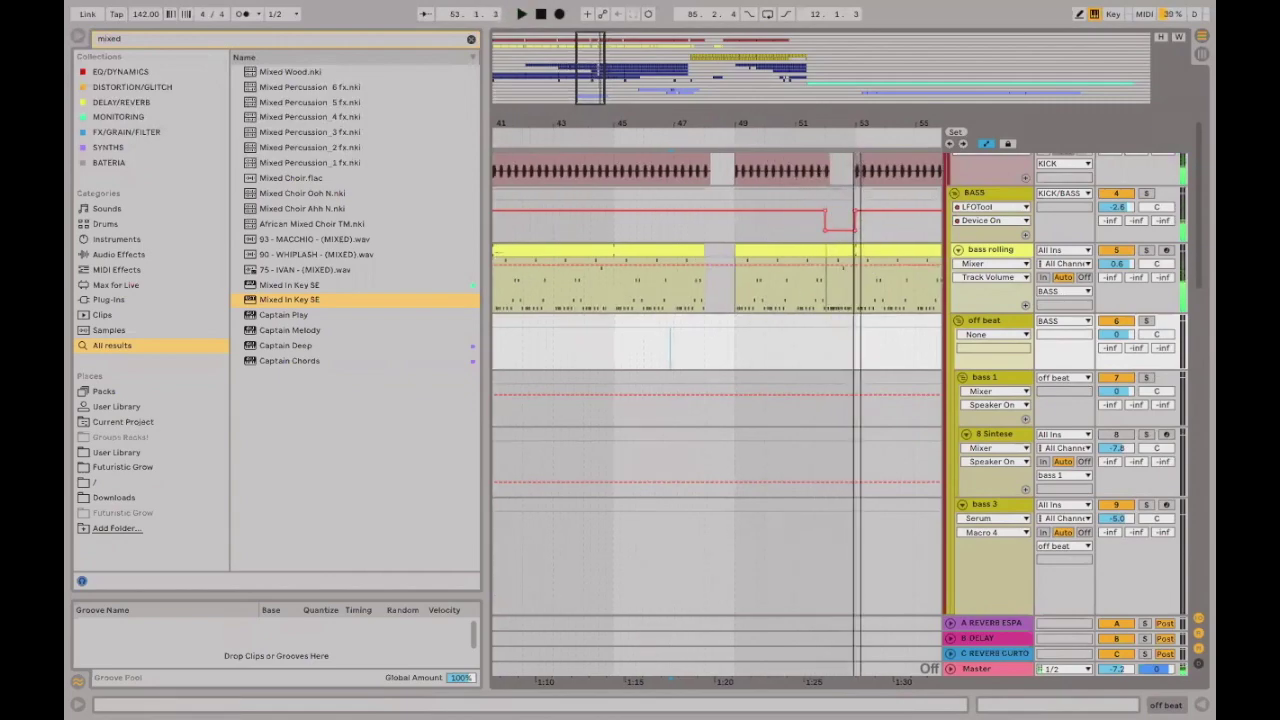
Shorten the bass rolling clip in bar 52 so that it ends just before 52.4.
key(plus)
key(plus)
key(plus)
drag(678, 256, 830, 254)
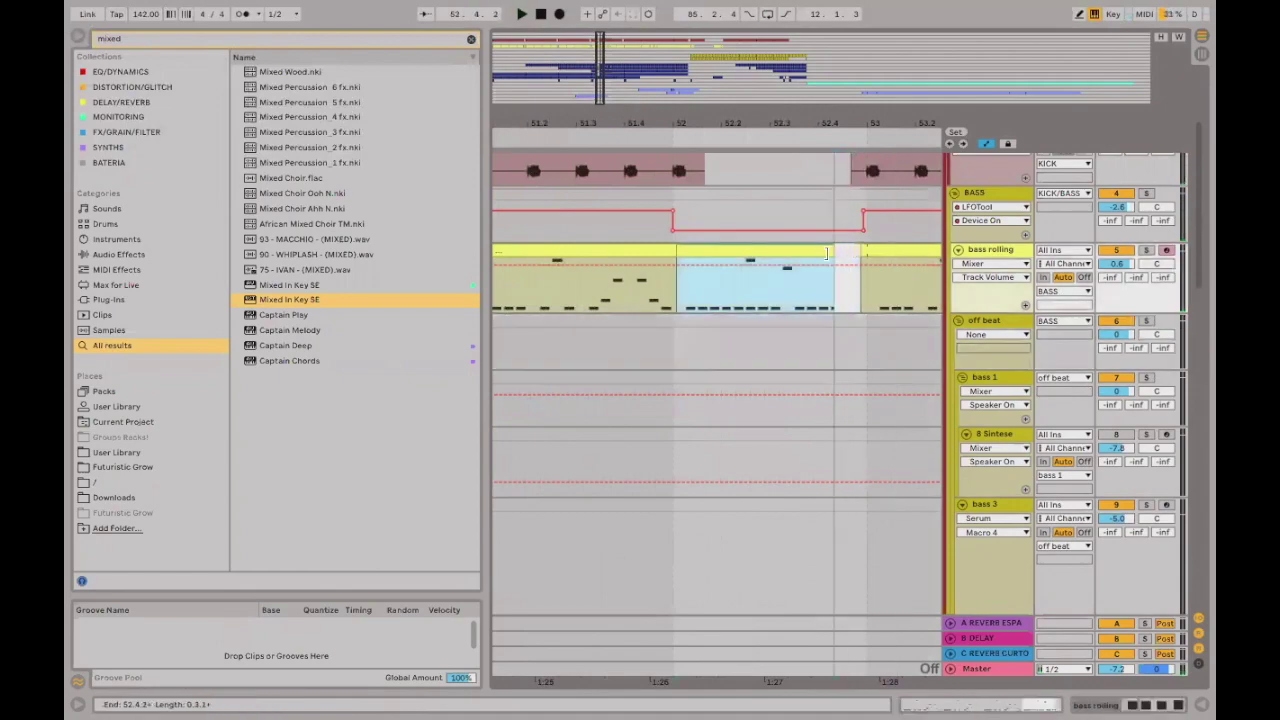
Play the shortened bass fill from 51.2.4 into bar 53.
click(575, 334)
key(space)
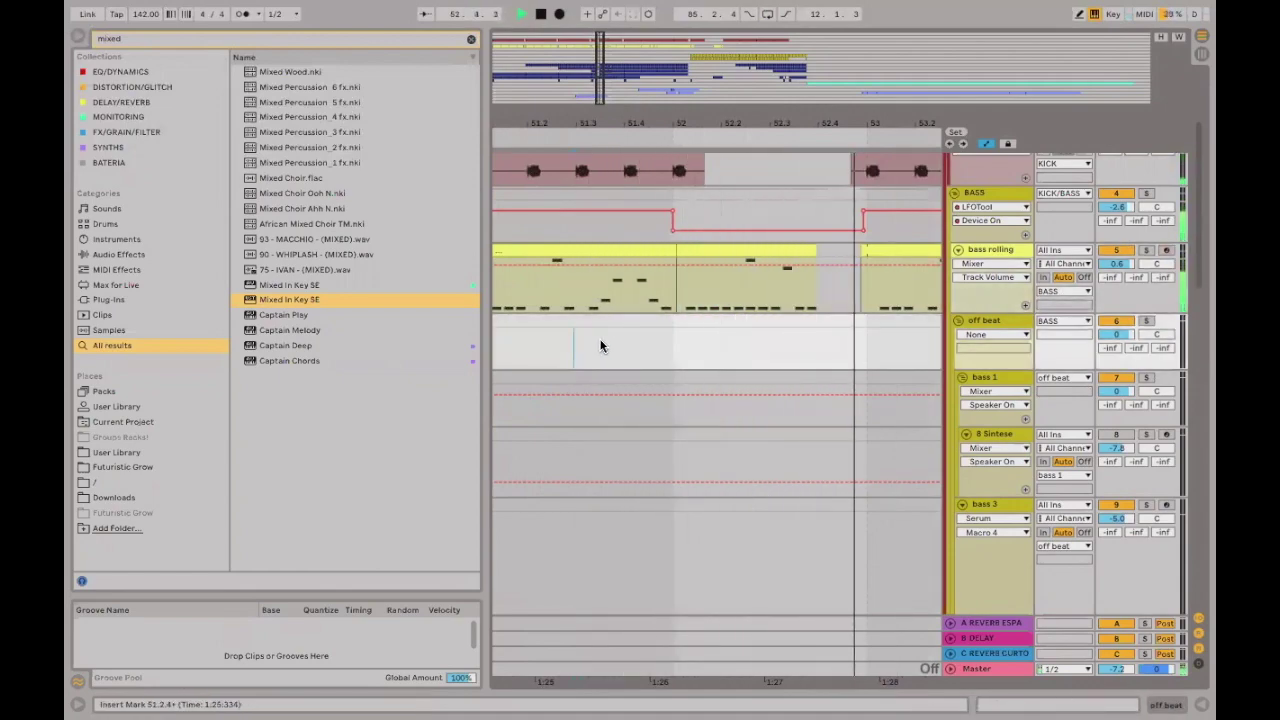
key(space)
Play the wider section from 45.4.3 past bar 53 to judge the bass fill in context.
key(minus)
key(minus)
key(minus)
click(781, 343)
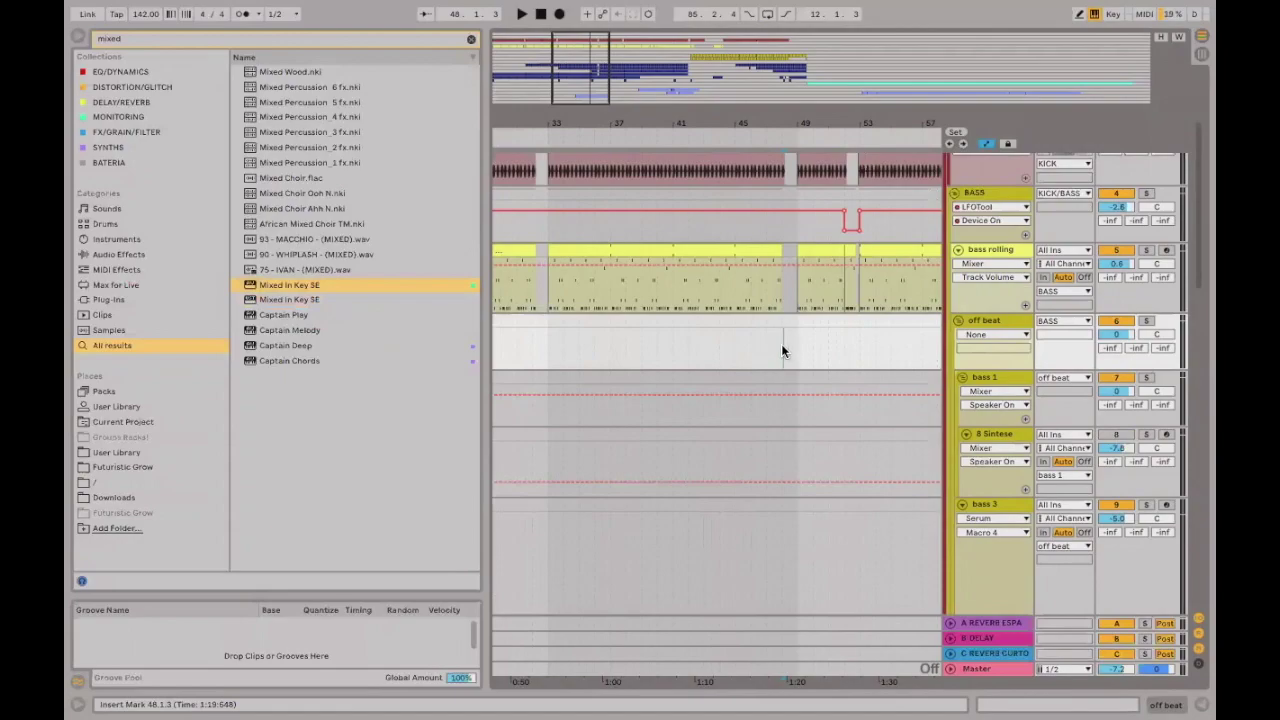
click(748, 338)
key(space)
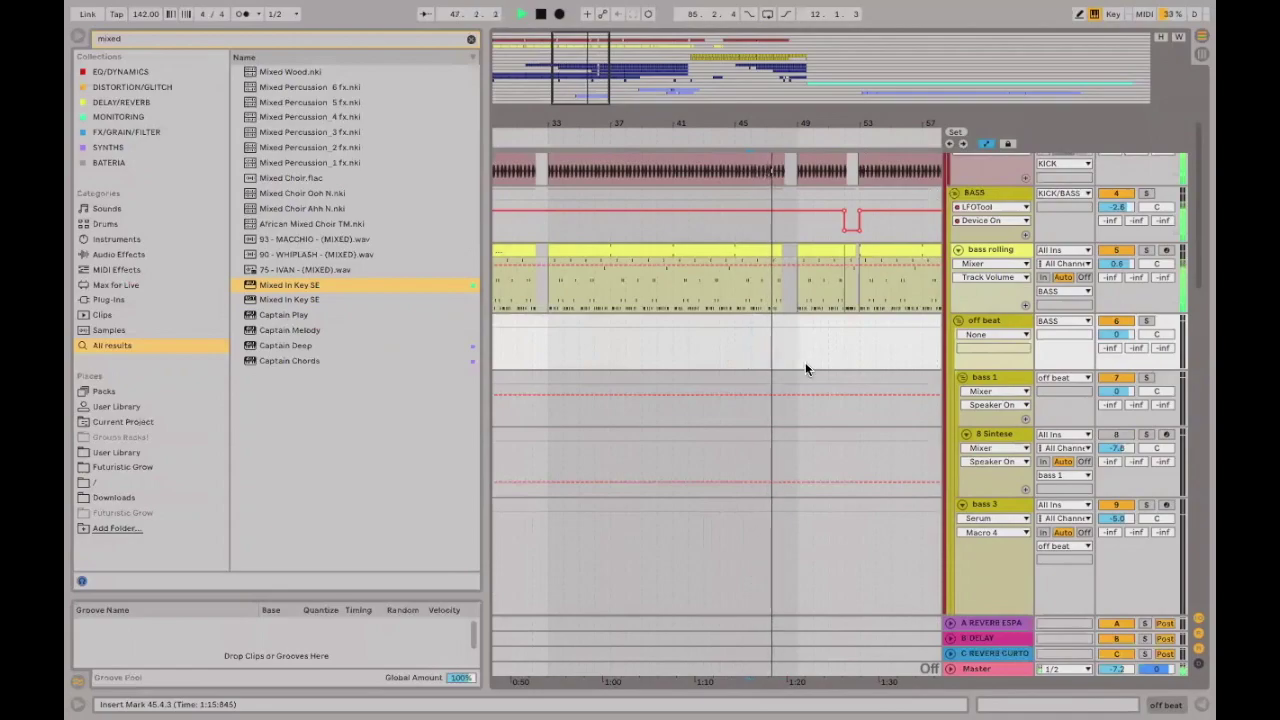
scroll(805, 362, up, 5)
scroll(823, 301, down, 3)
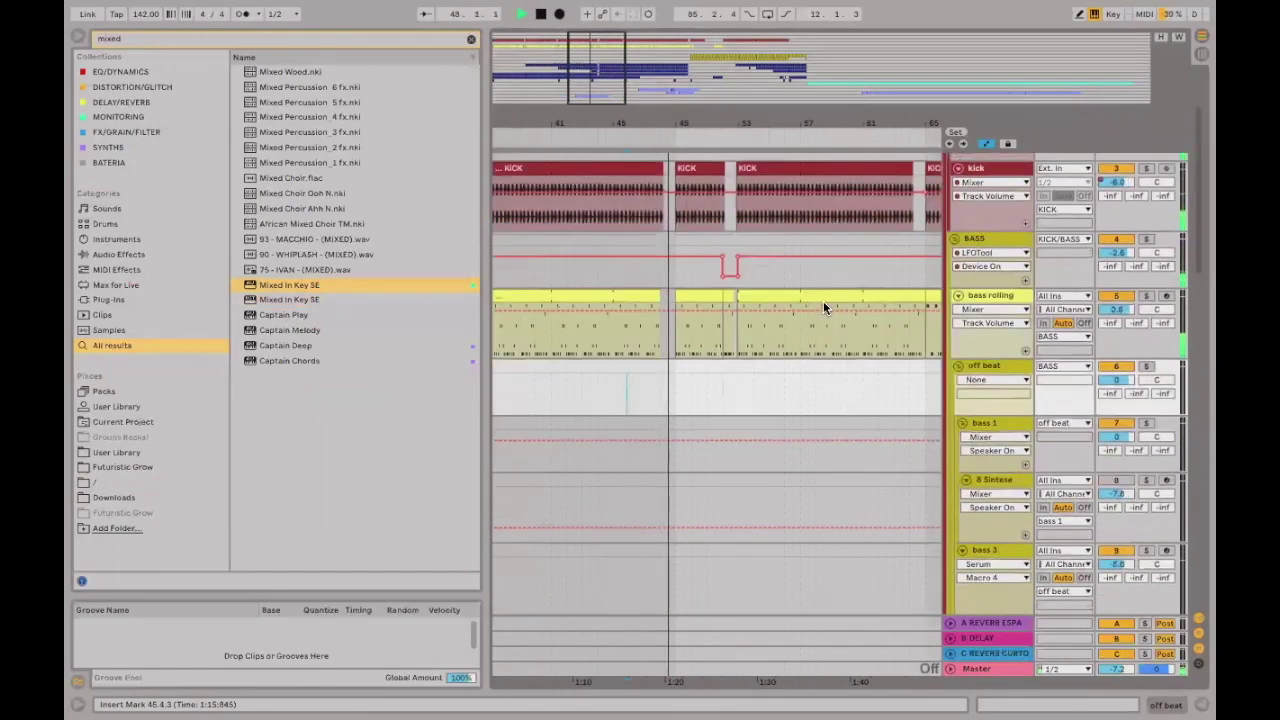
click(821, 297)
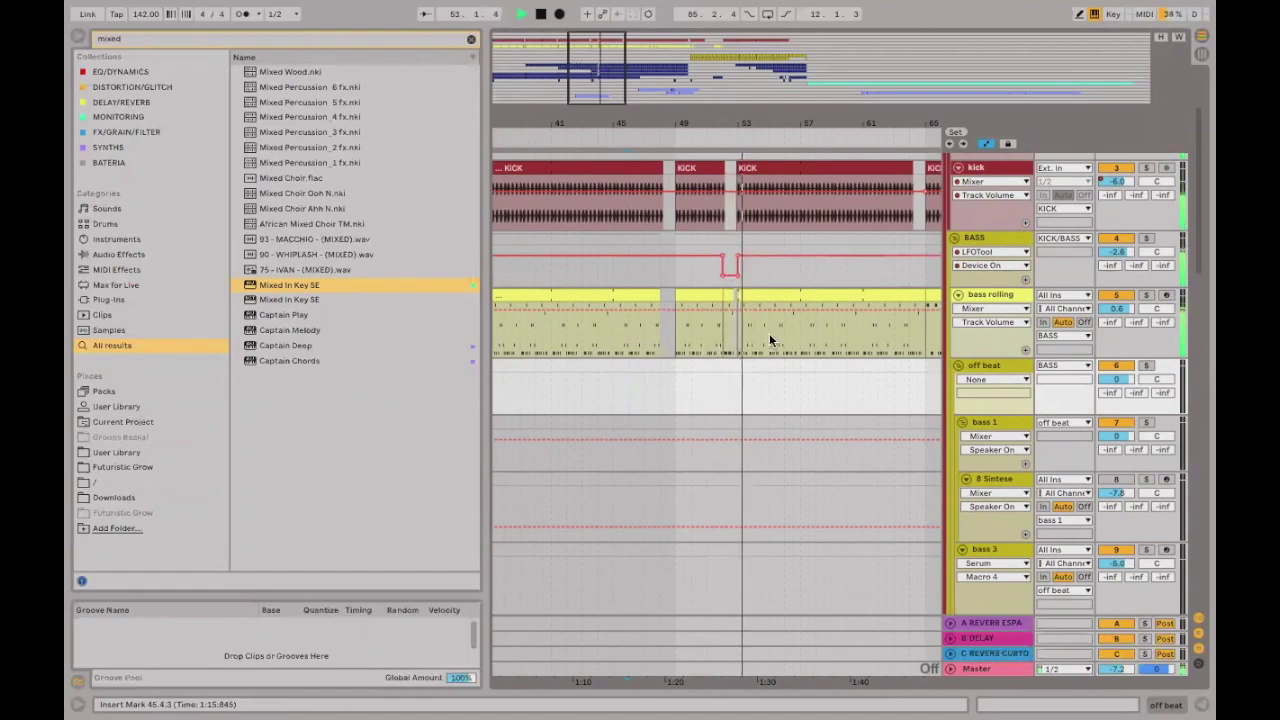
scroll(769, 340, down, 2)
key(space)
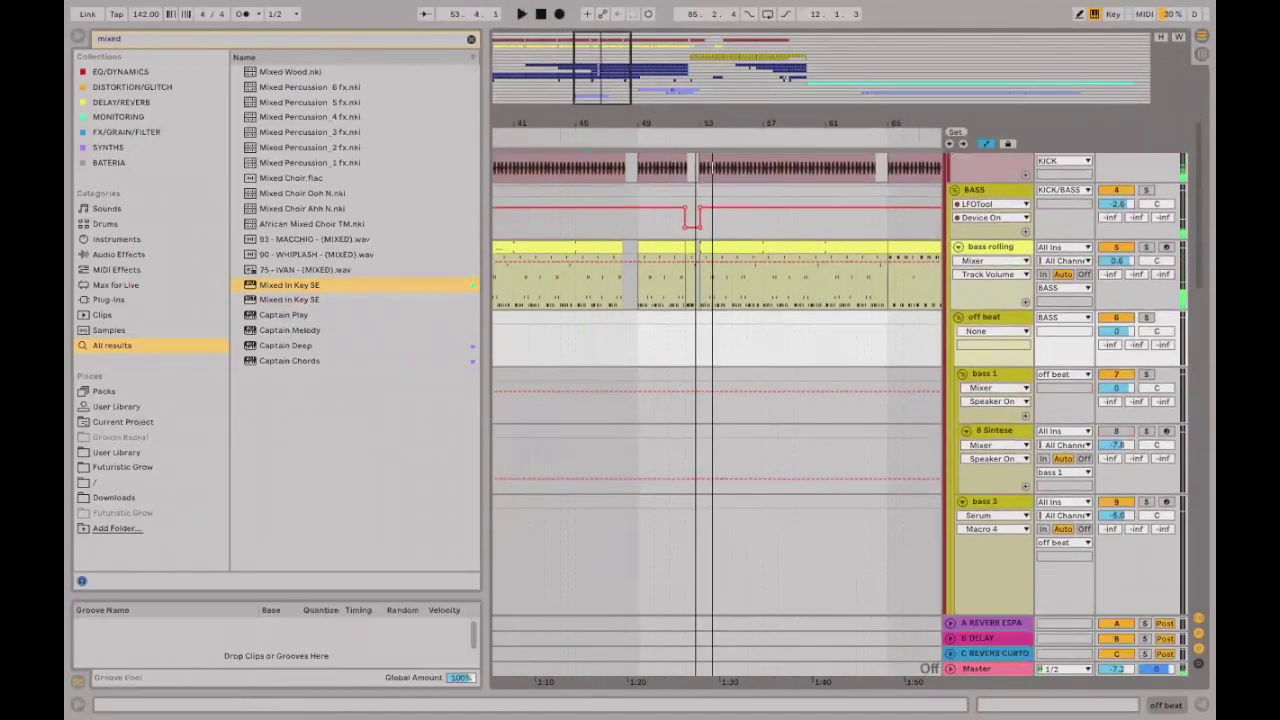
Open the bar 52 bass rolling clip in a full-height note editor and raise its note at 4.1.2 to G2.
scroll(671, 223, up, 3)
scroll(671, 223, up, 2)
double_click(719, 259)
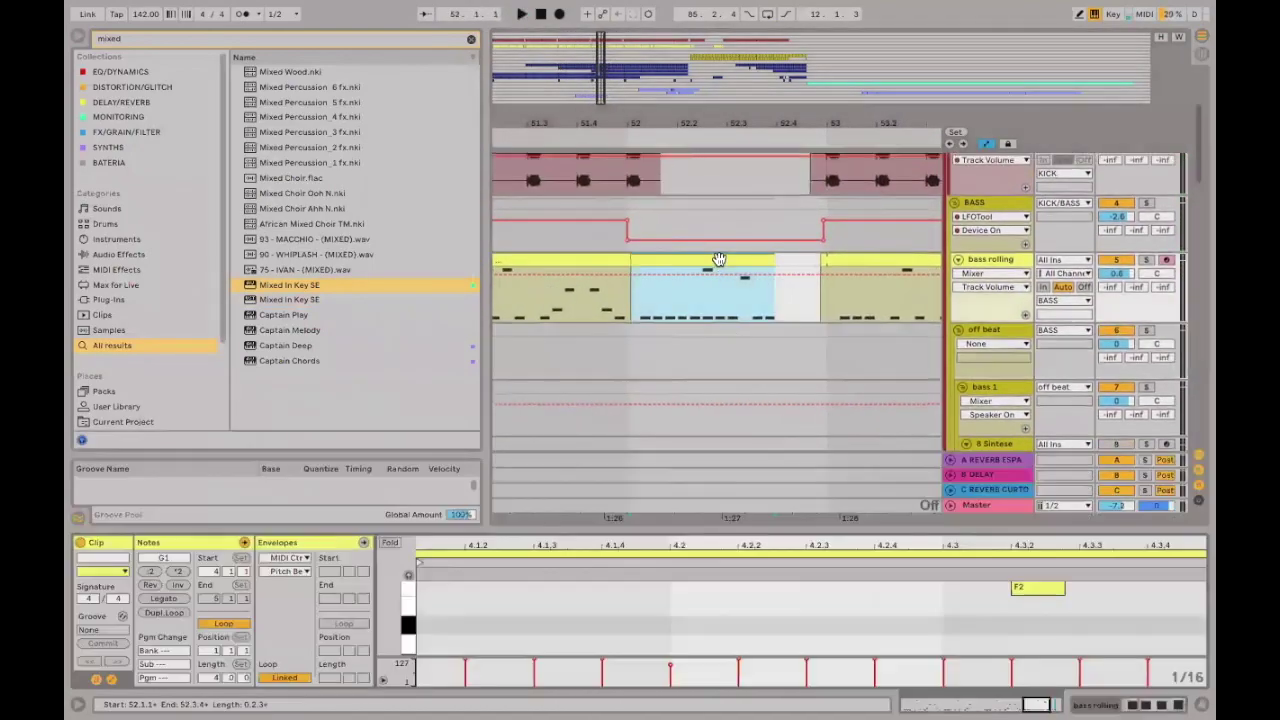
key(ctrl+alt+e)
click(489, 282)
key(shift+Up)
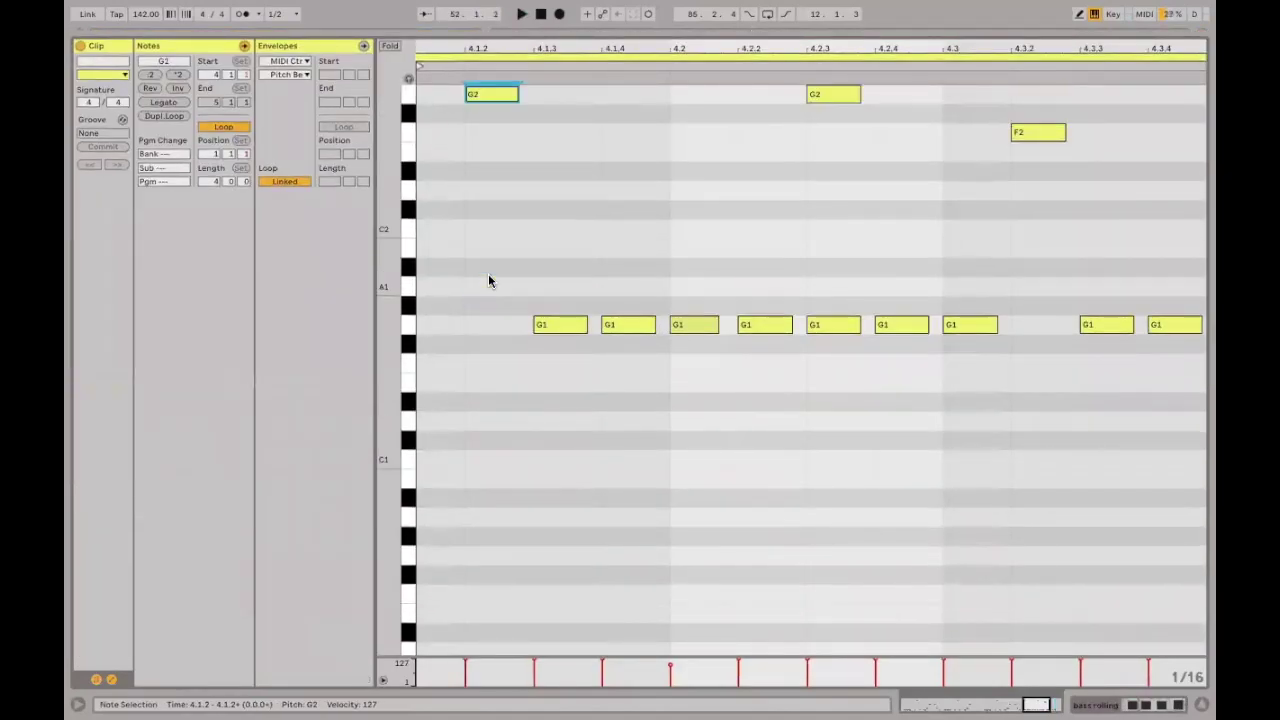
Transpose the G1 note at 4.1.3 to F2.
click(542, 322)
key(shift+Up)
key(Down)
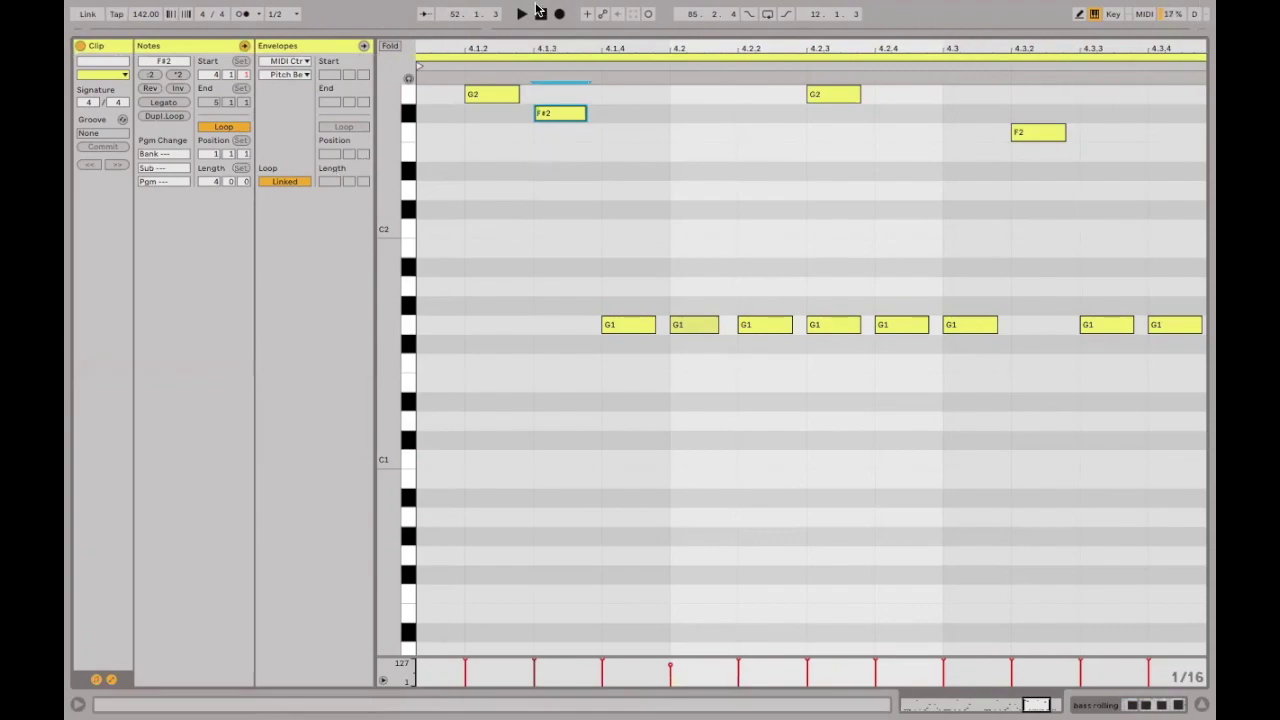
key(Down)
Transpose the G1 note at 4.1.4 to D#2.
click(645, 326)
key(Up)
key(Up)
key(Up)
key(Up)
key(Up)
key(Up)
key(Up)
key(Up)
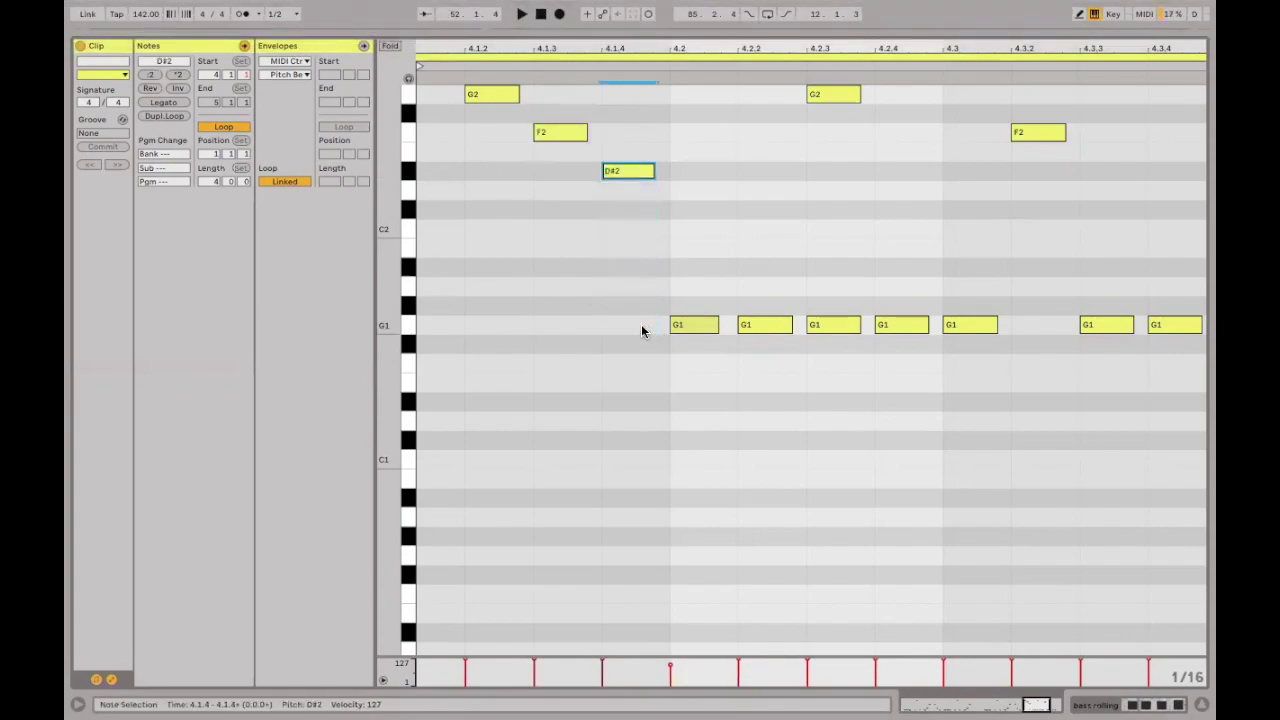
Transpose the G1 note at 4.2 to C2 and play the descending phrase.
click(696, 328)
key(Up)
key(Up)
key(Up)
key(Up)
key(Up)
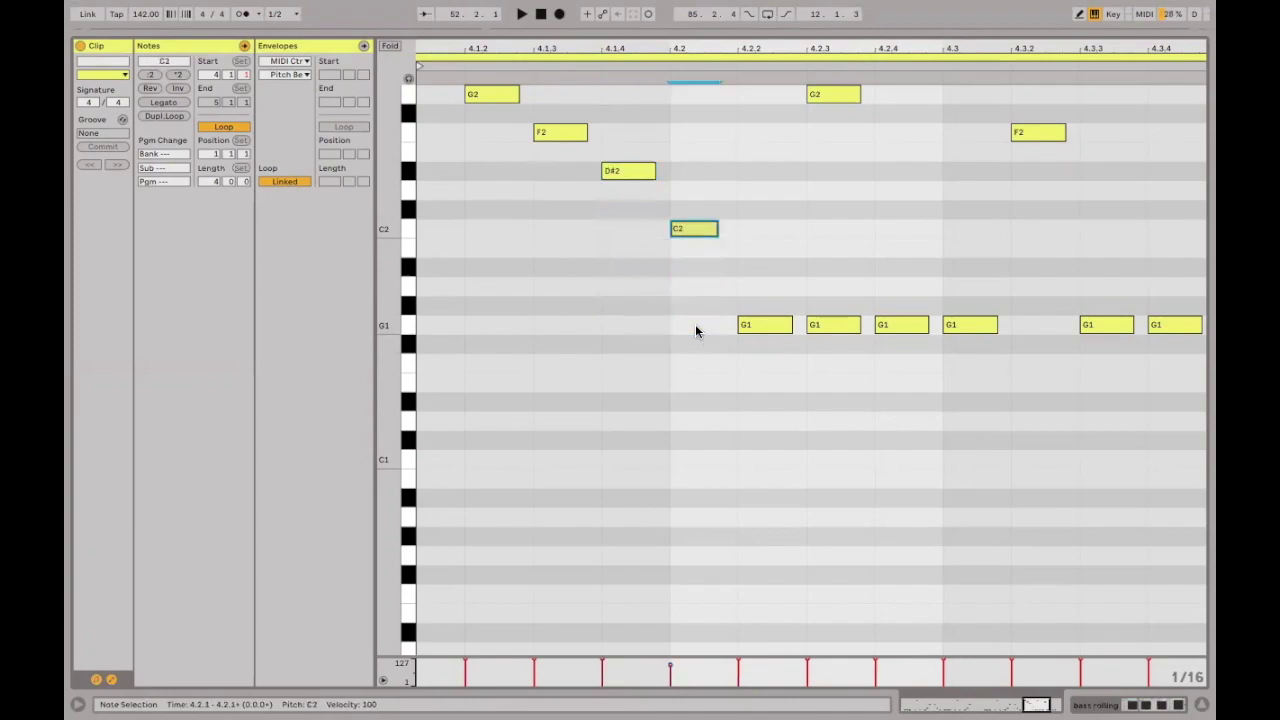
key(space)
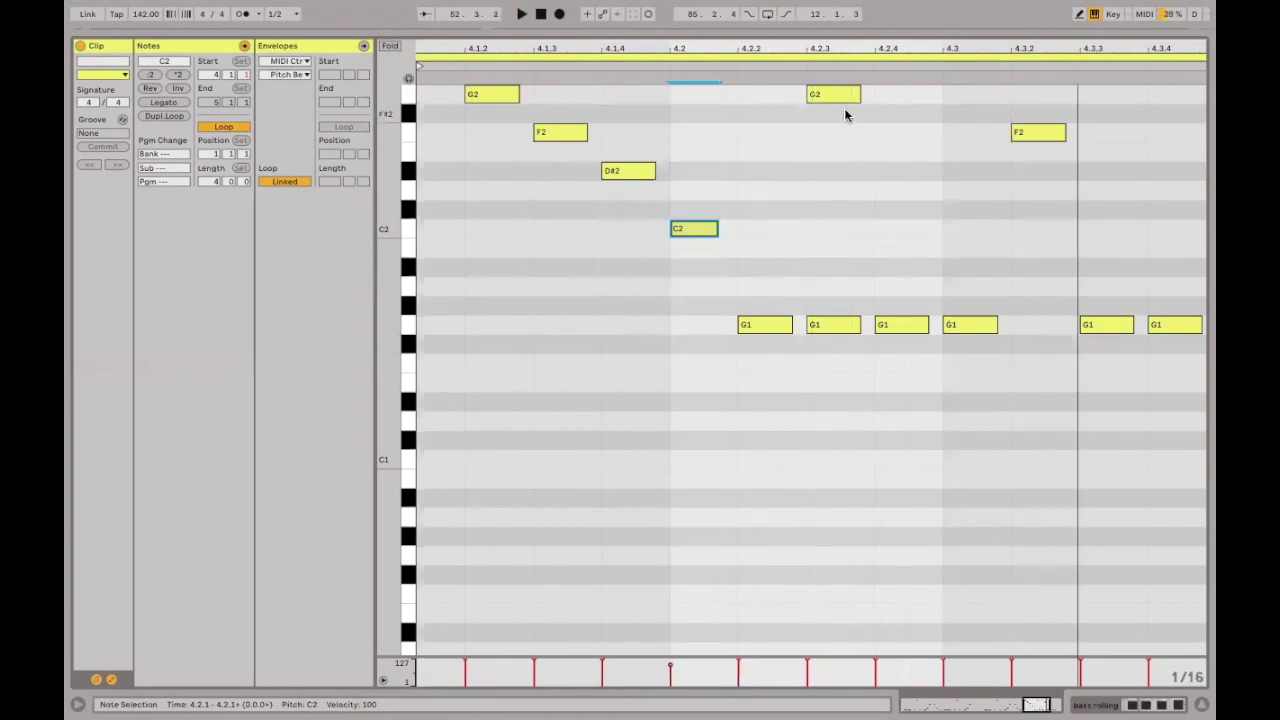
Delete the G1 note at 4.2.2 and play the phrase.
click(755, 323)
key(Delete)
key(space)
Try the phrase without the G1 note at 4.2.4, and undo that deletion.
click(891, 325)
key(Delete)
key(space)
key(ctrl+z)
Delete the G1 note under the G2 at 4.2.3 and play the phrase.
click(846, 326)
key(Delete)
key(space)
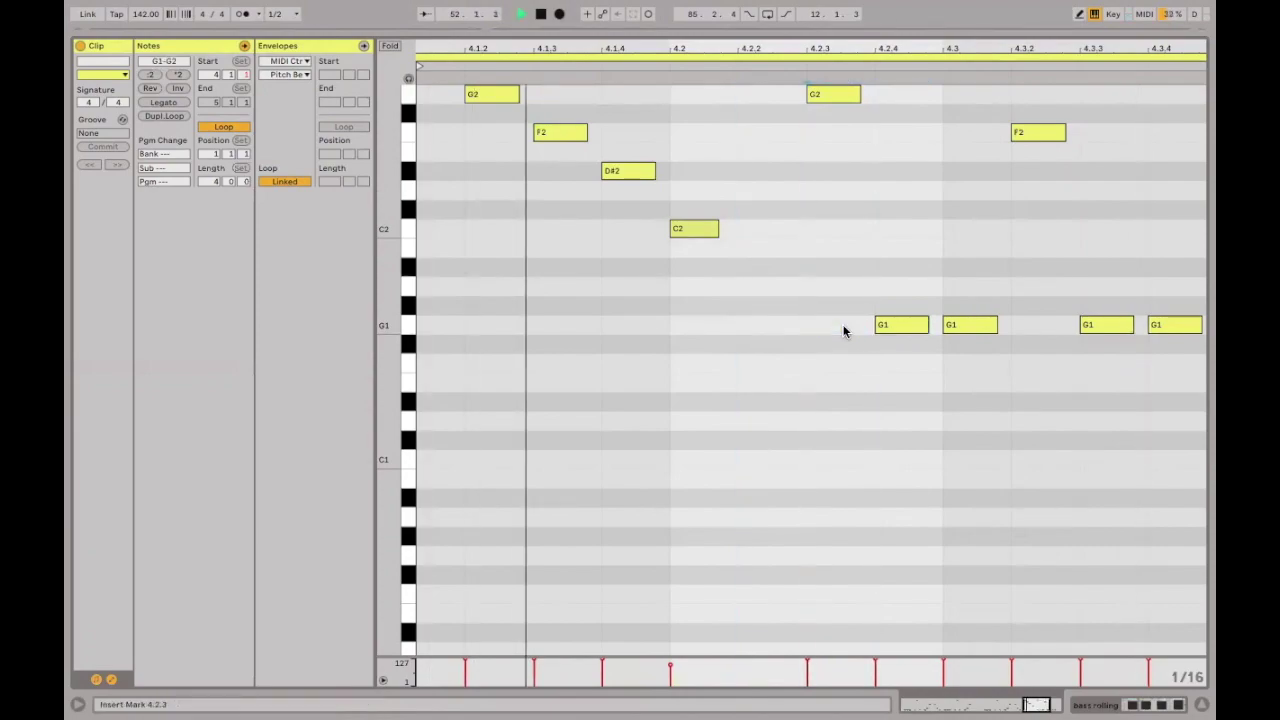
key(space)
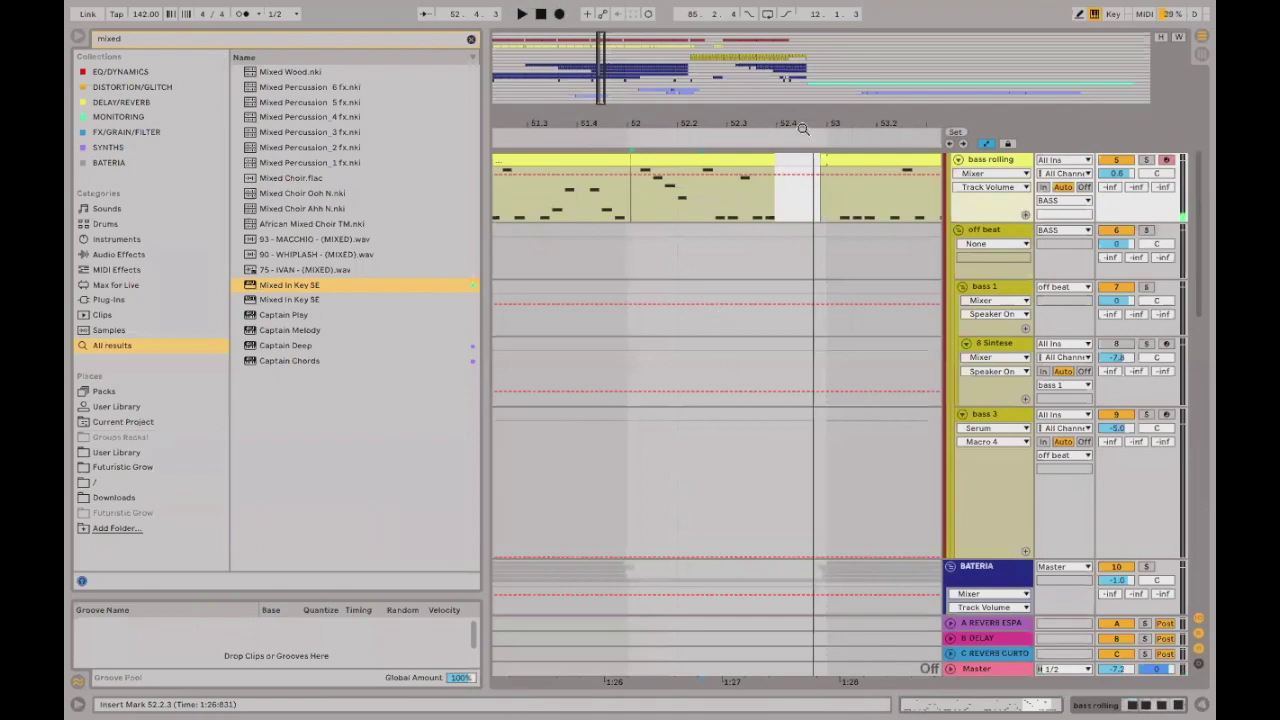
Play the arrangement from 47.2.3 to hear the bass rolling fill at bar 52.
drag(803, 128, 720, 80)
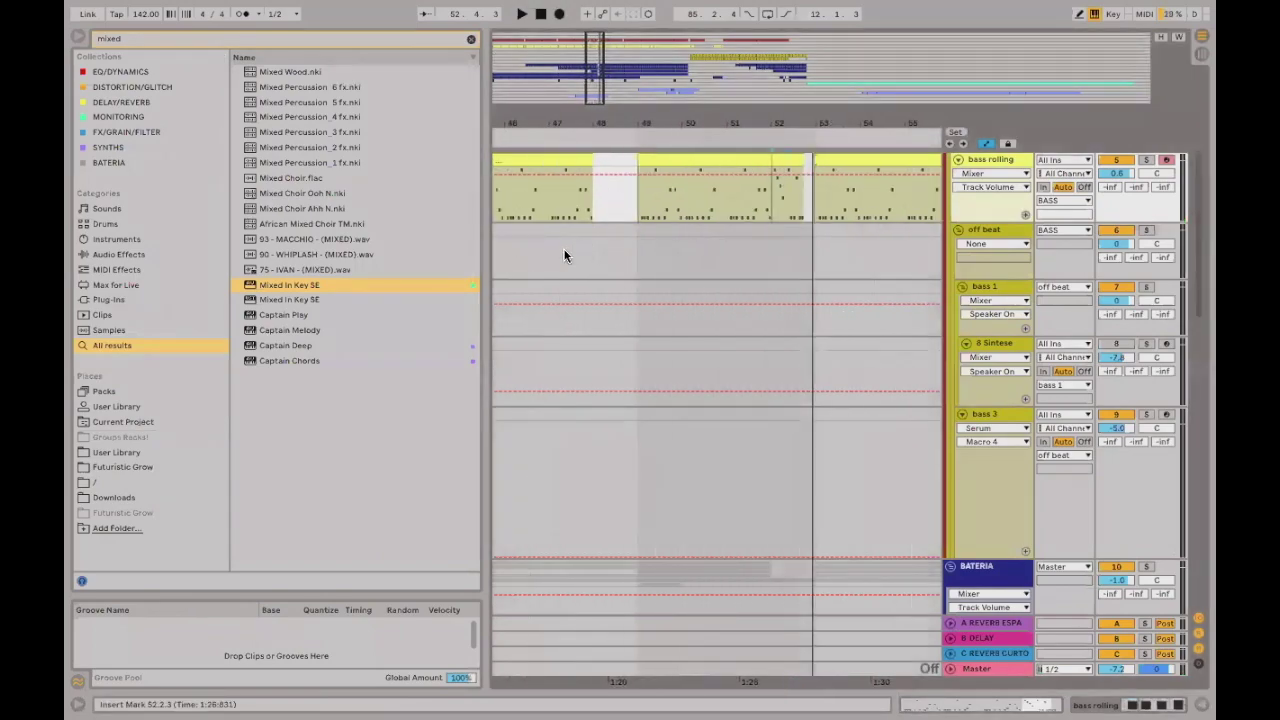
click(562, 248)
key(space)
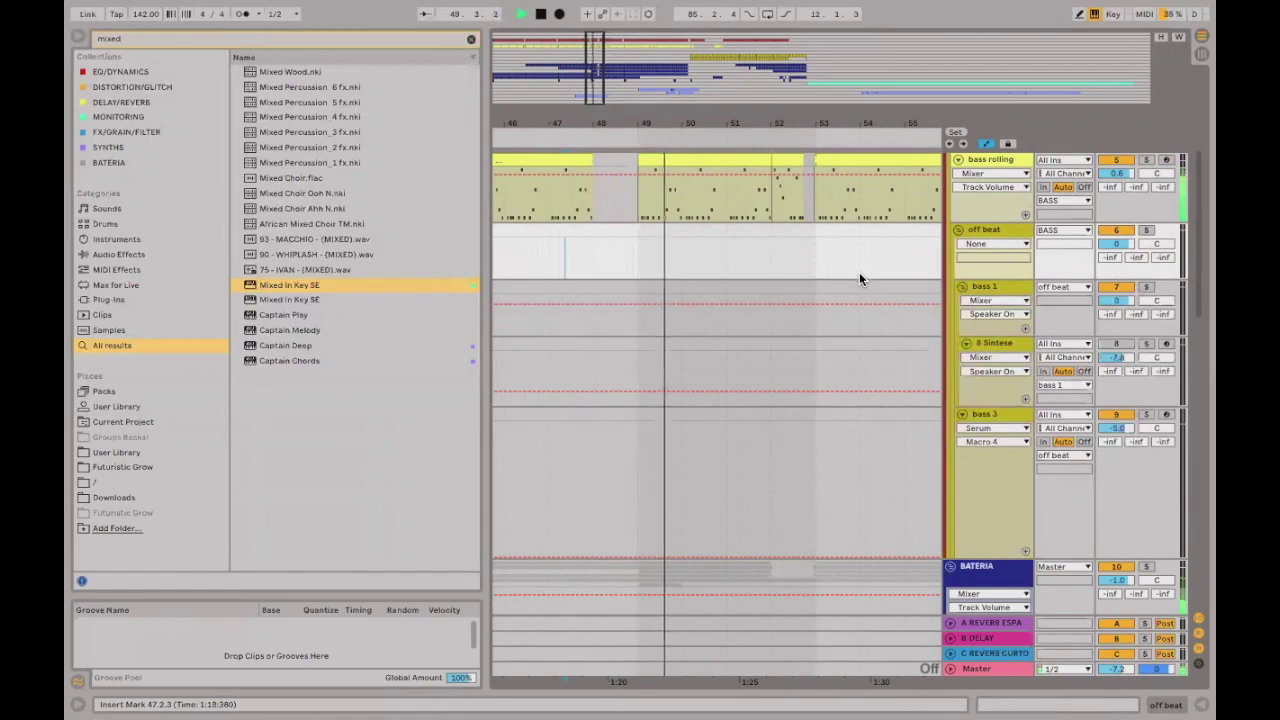
drag(784, 109, 790, 150)
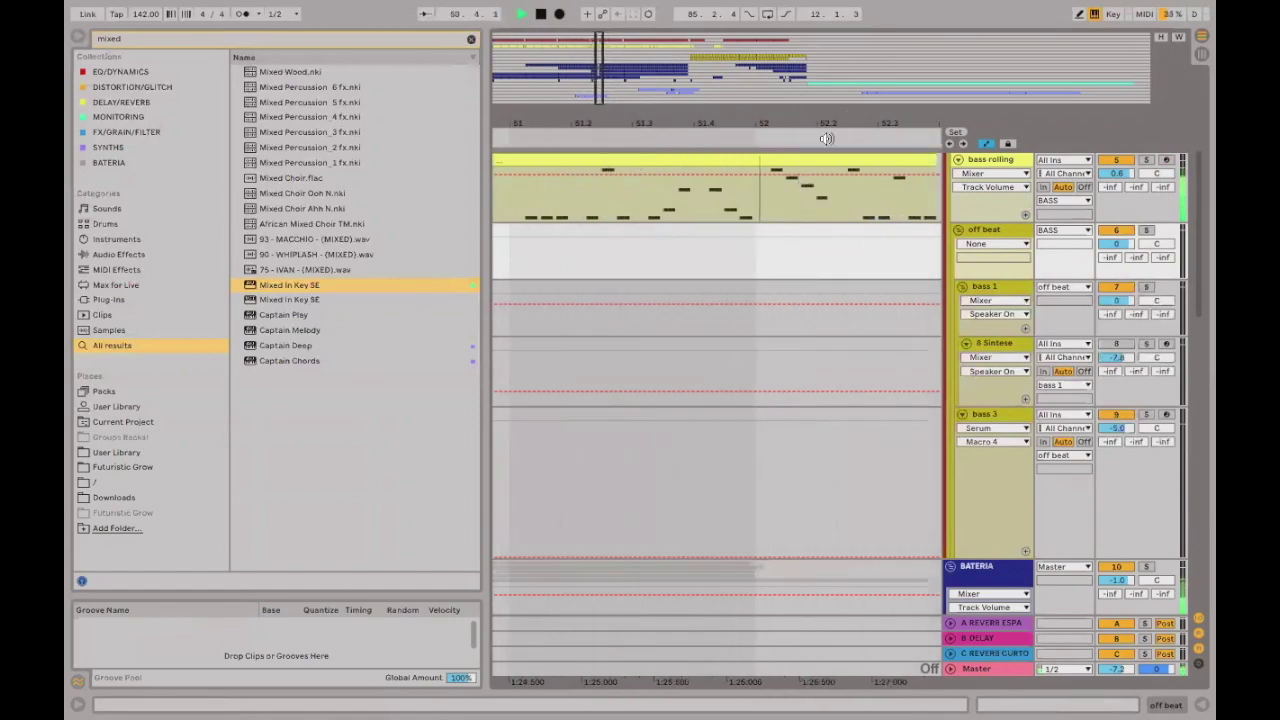
scroll(909, 239, up, 2)
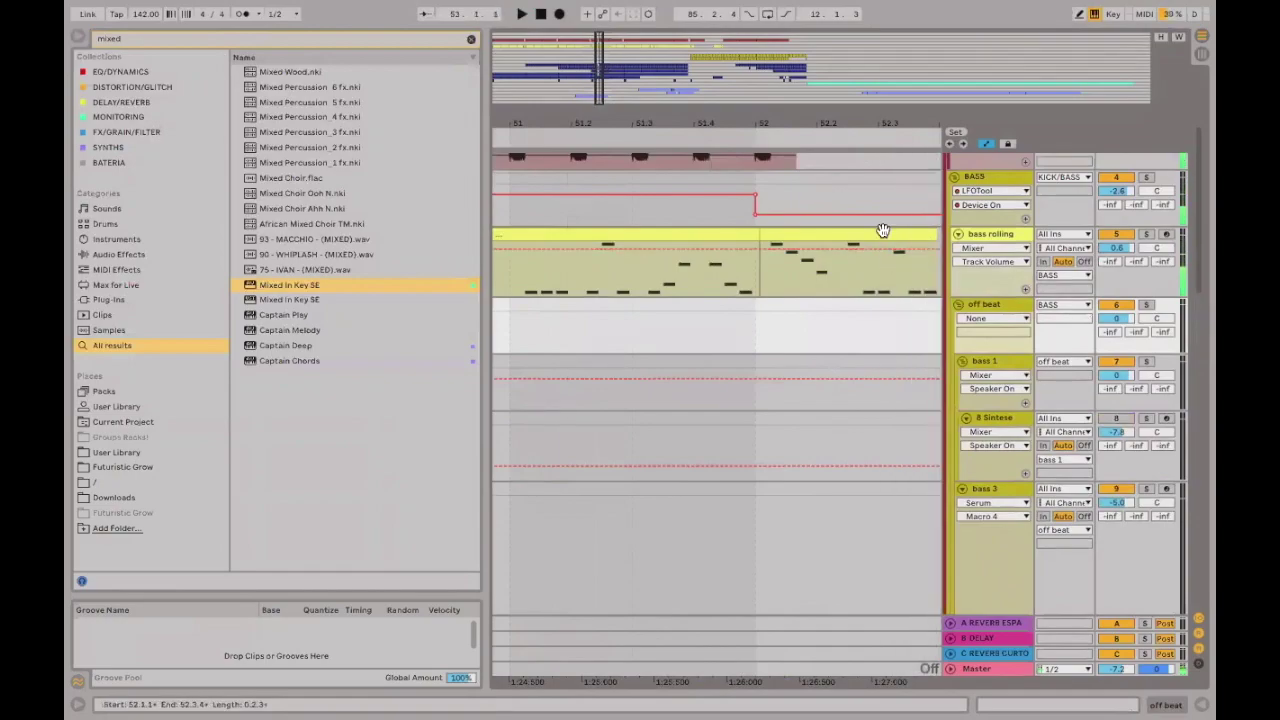
In the bar 52 bass rolling clip, rework the descending phrase to F2, D#2, C2 and G1 from 4.1.2 to 4.2.
double_click(883, 231)
drag(816, 531, 816, 700)
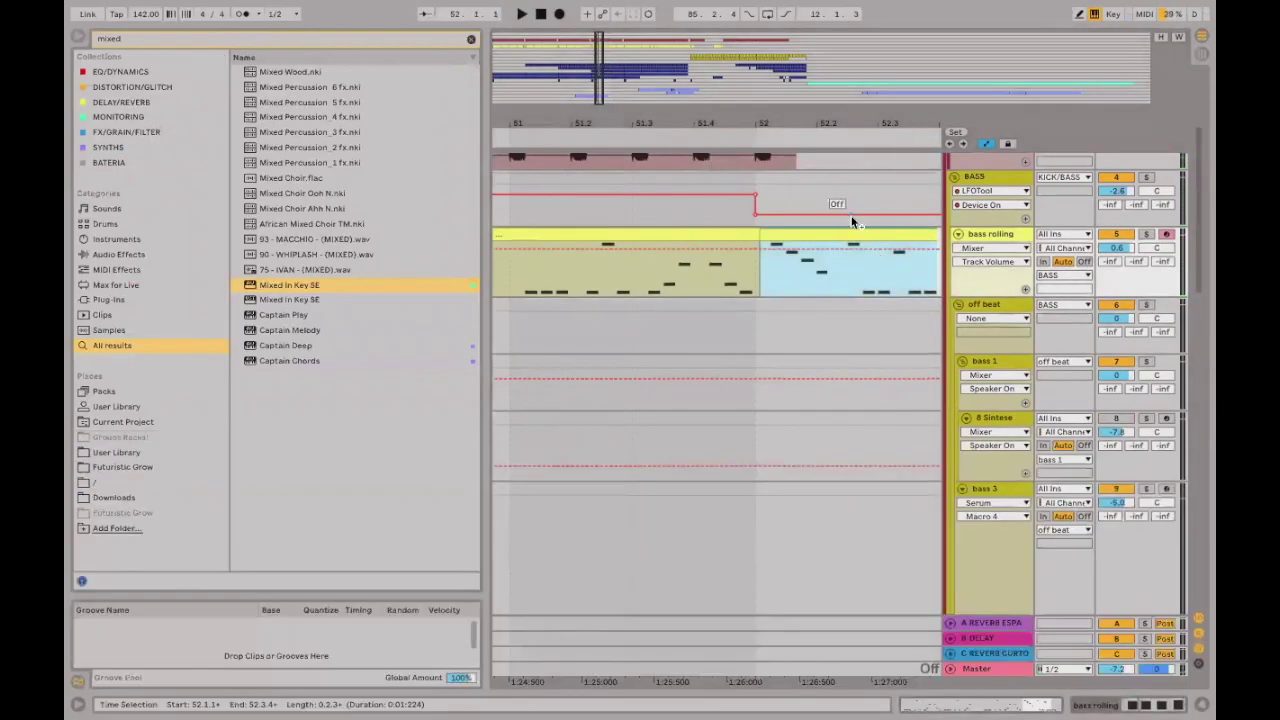
double_click(832, 236)
drag(808, 531, 700, 127)
drag(525, 345, 746, 584)
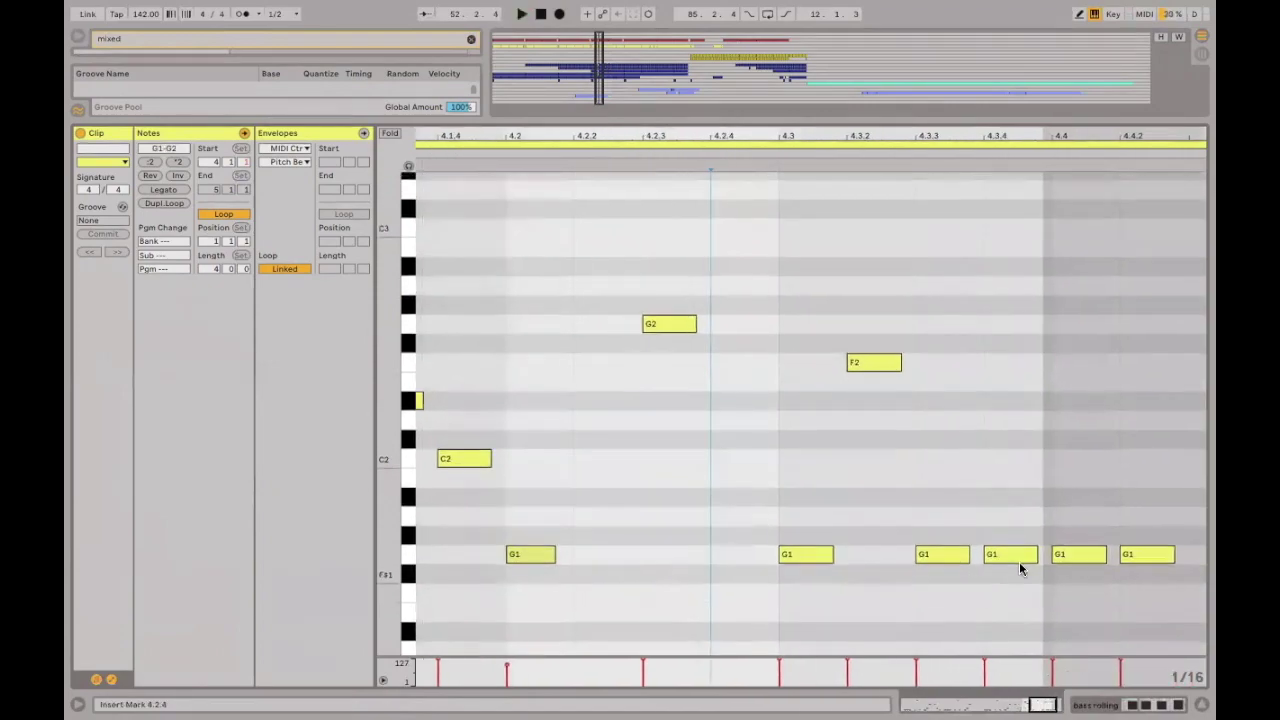
Try the fill without the G1 note at 4.3.4, and undo that deletion together with the one at 4.2.4.
double_click(1018, 560)
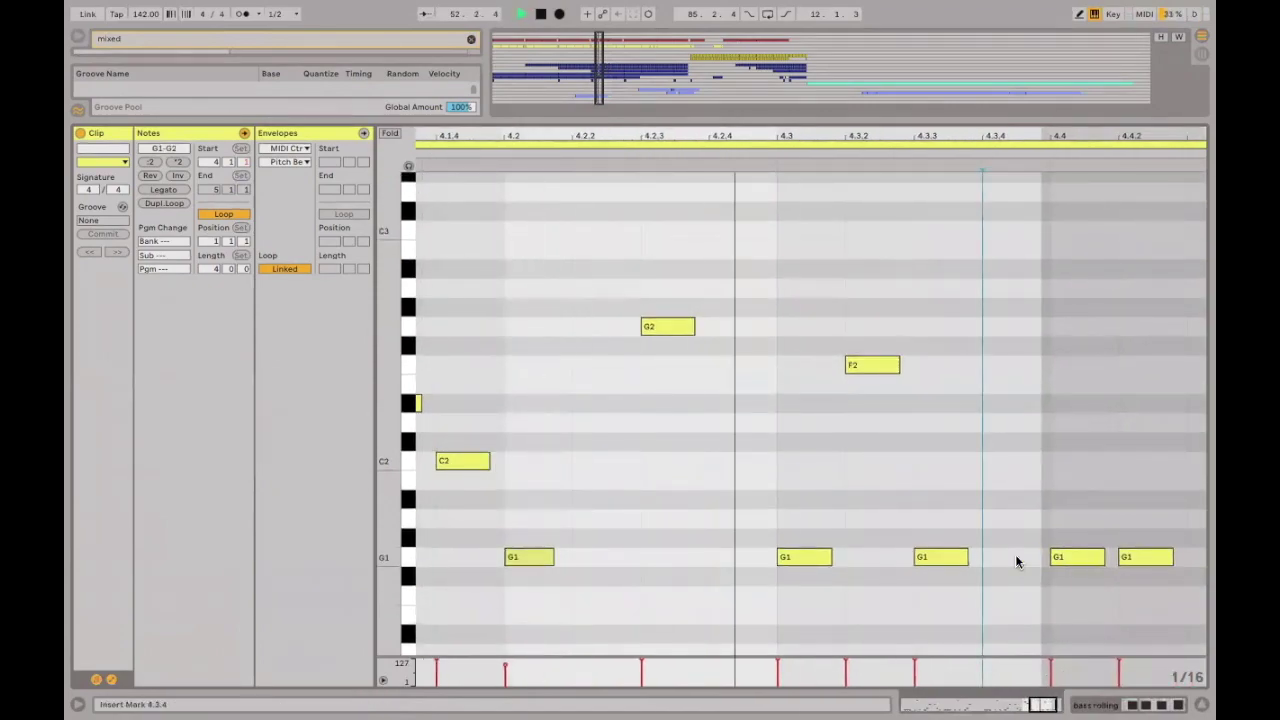
key(ctrl+z)
key(ctrl+z)
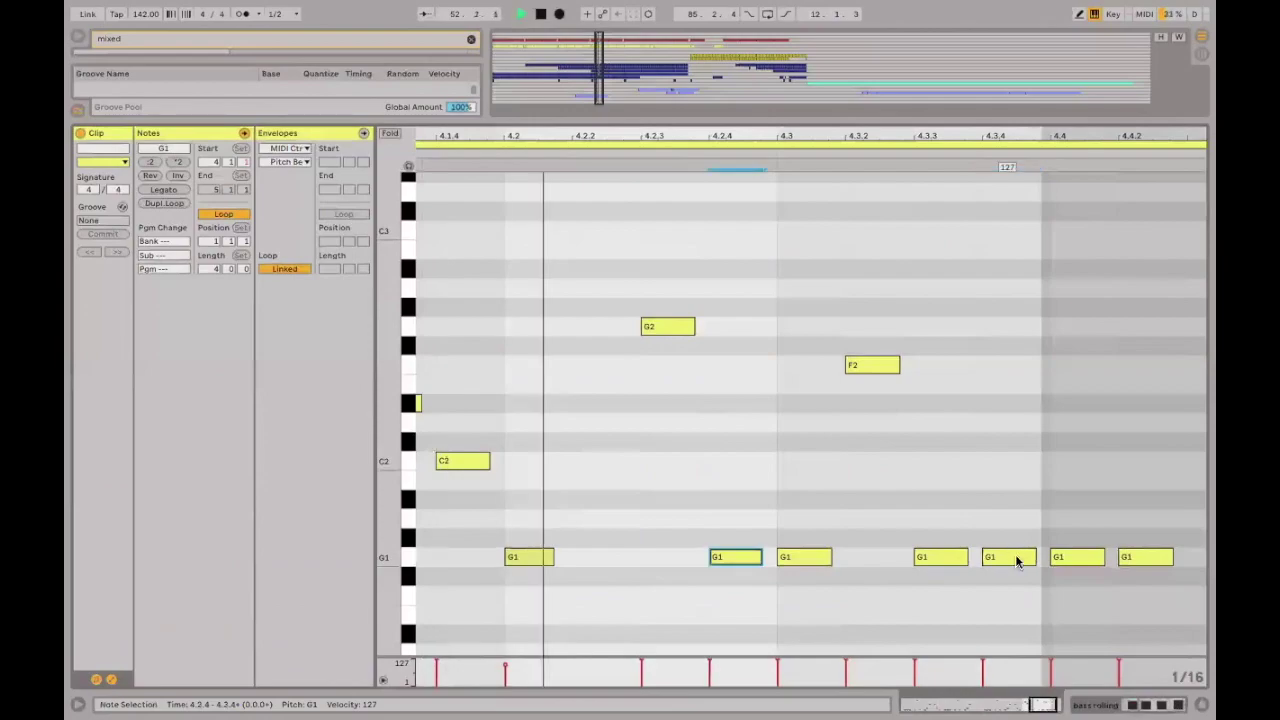
double_click(1018, 560)
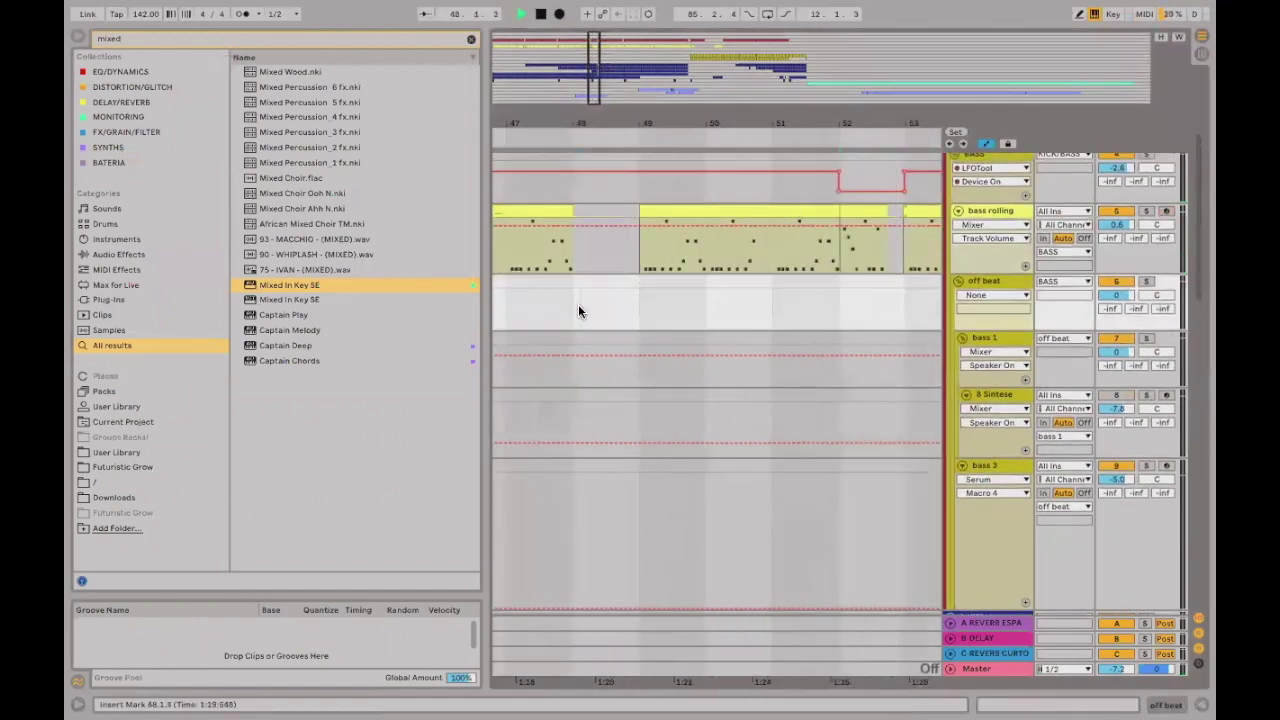
Play from 48.1.3 and examine the bass fill against the kick gap and LFOTool automation at bar 52.
scroll(874, 350, up, 1)
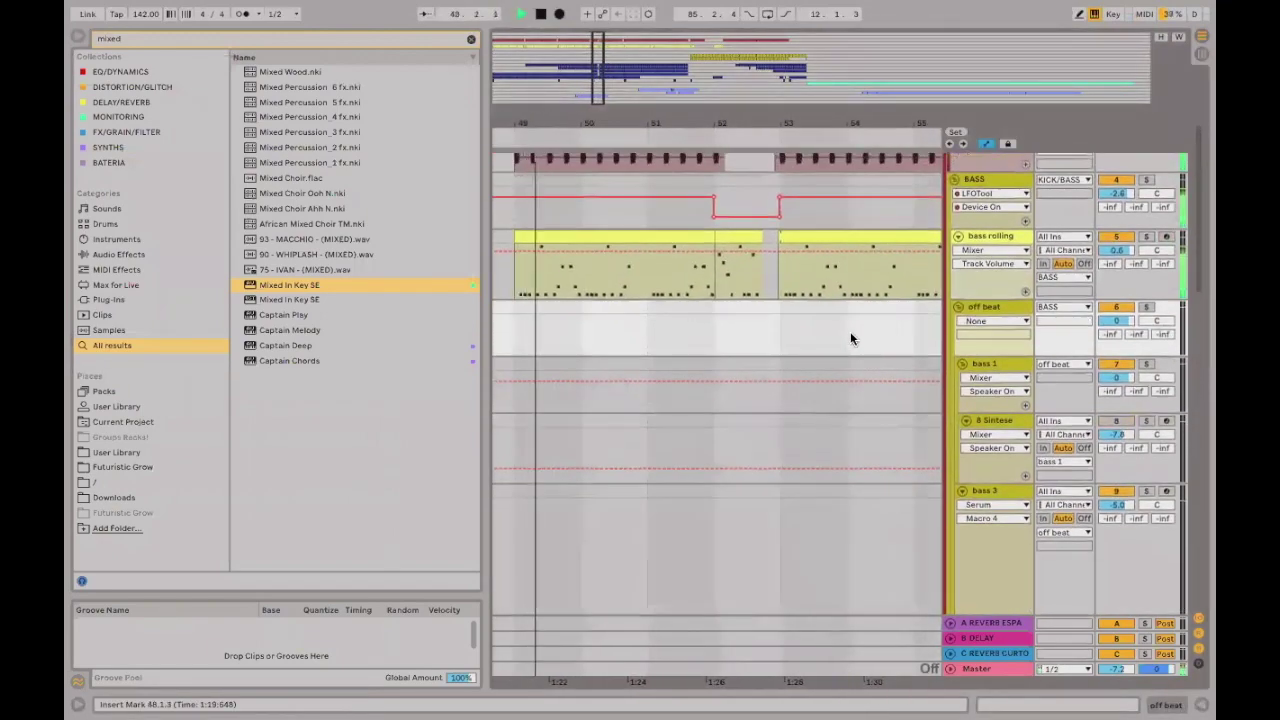
scroll(850, 338, up, 3)
scroll(769, 241, up, 3)
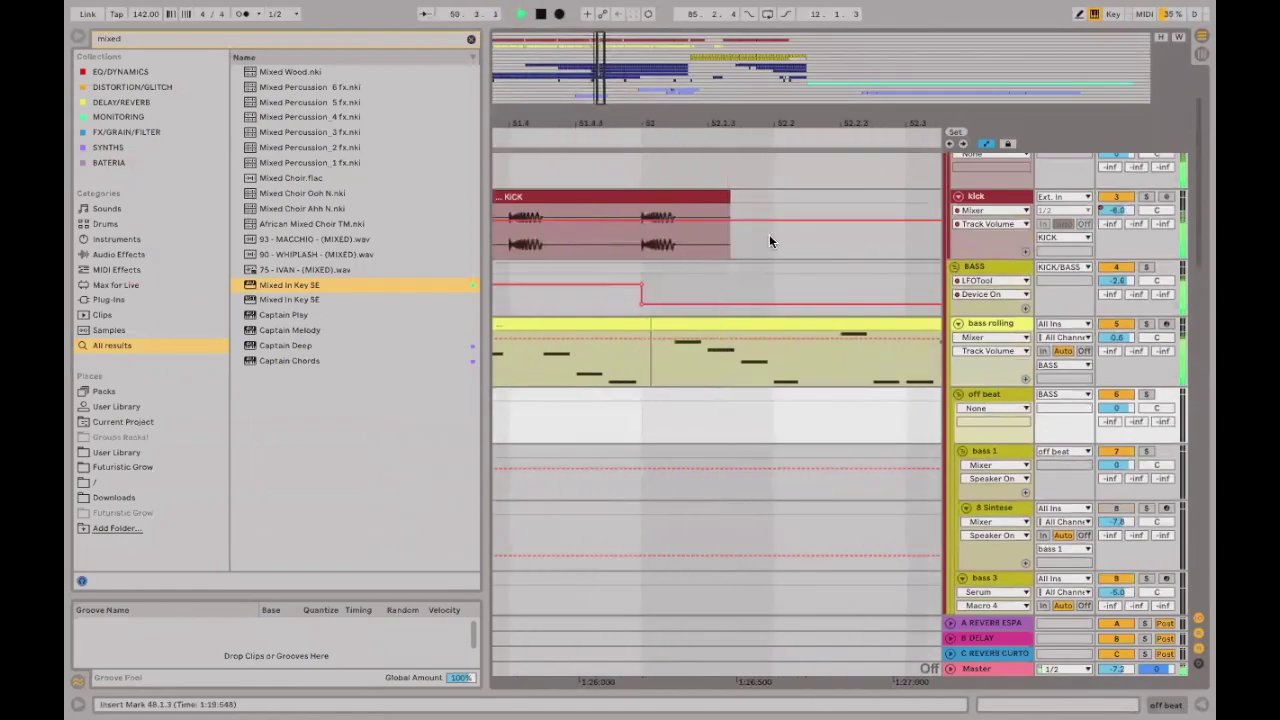
scroll(767, 237, right, 1)
scroll(767, 237, down, 1)
scroll(767, 237, up, 2)
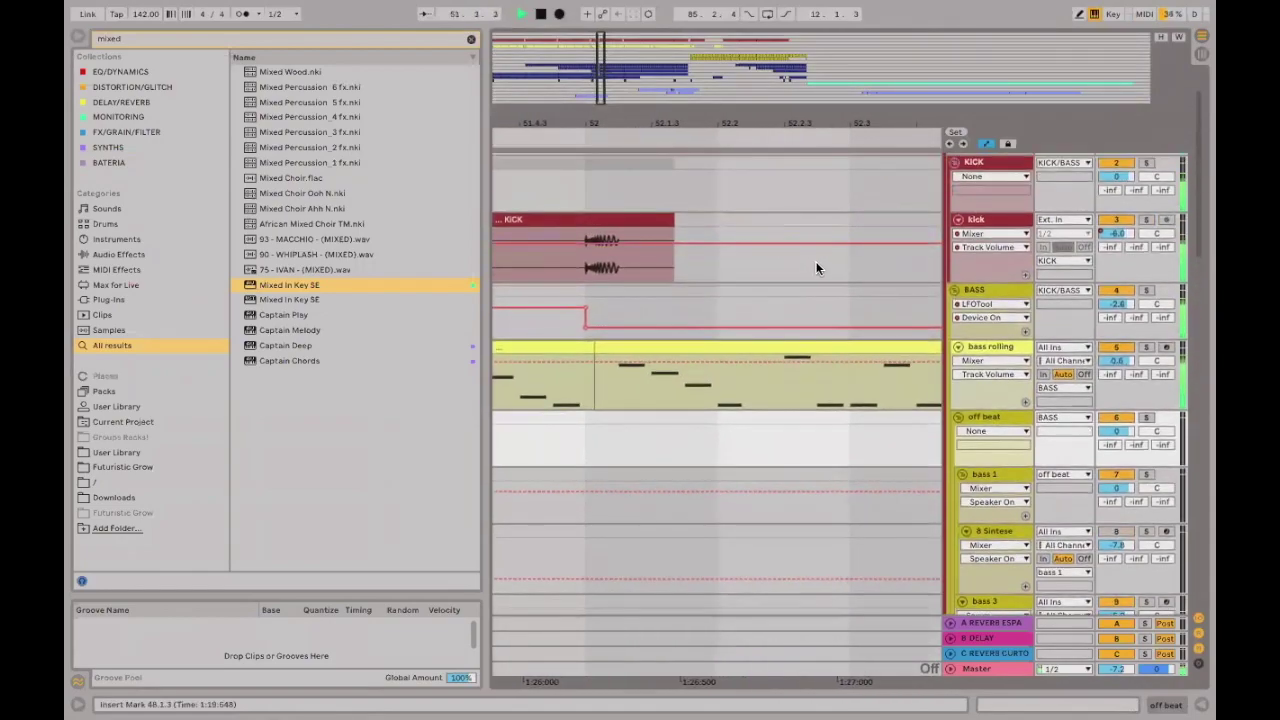
key(space)
Undo the descending phrase edits in the bar 52 bass fill and play it from 51.1.3.
scroll(726, 122, down, 2)
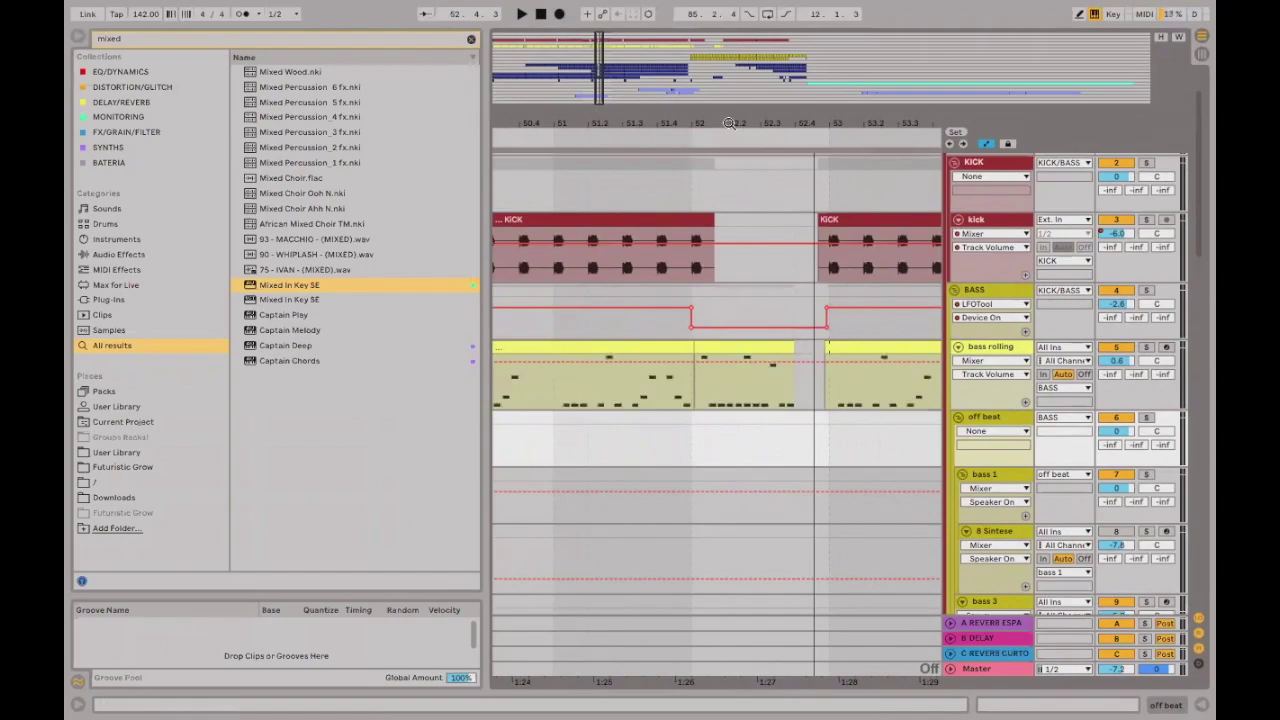
key(ctrl+j)
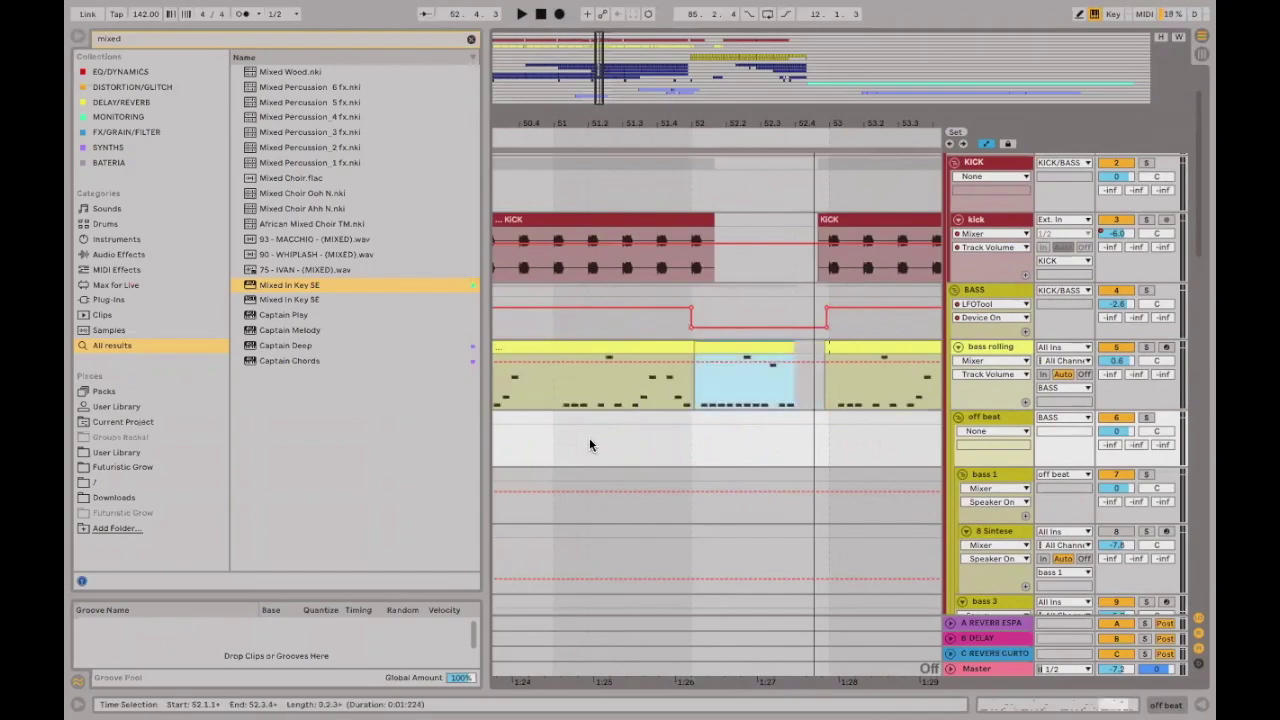
click(589, 445)
key(space)
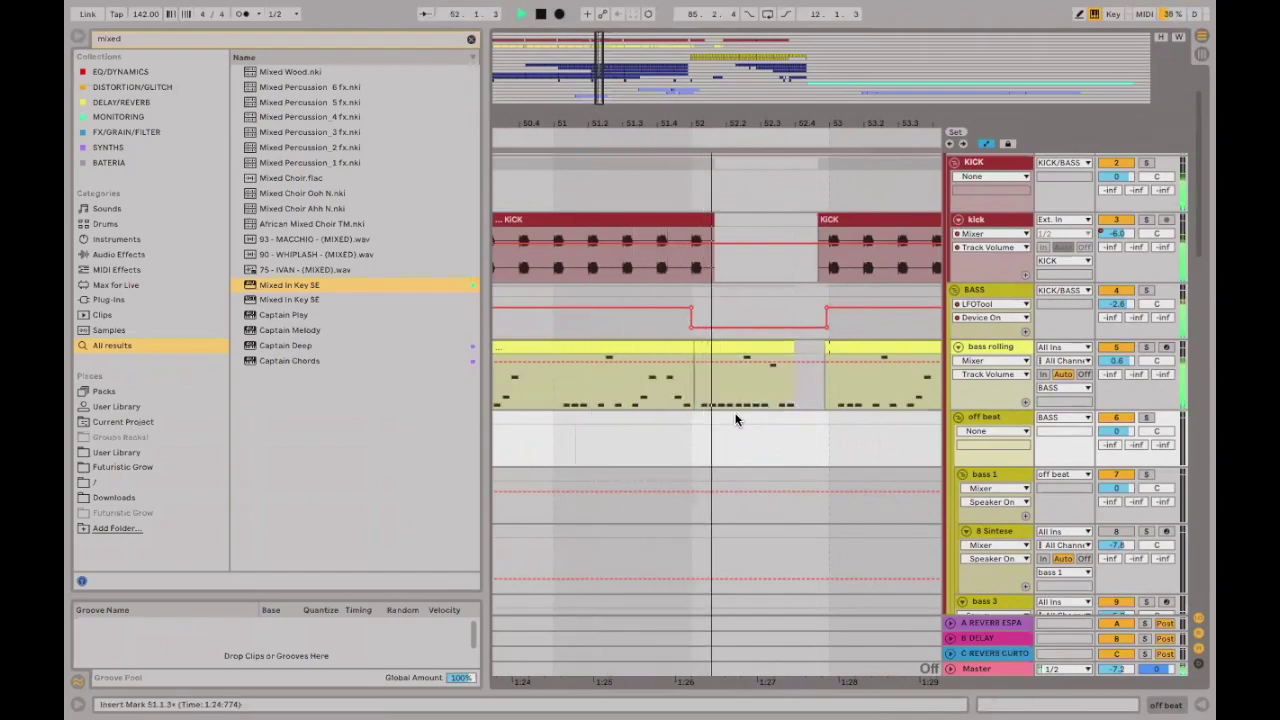
scroll(838, 388, up, 1)
scroll(838, 388, down, 5)
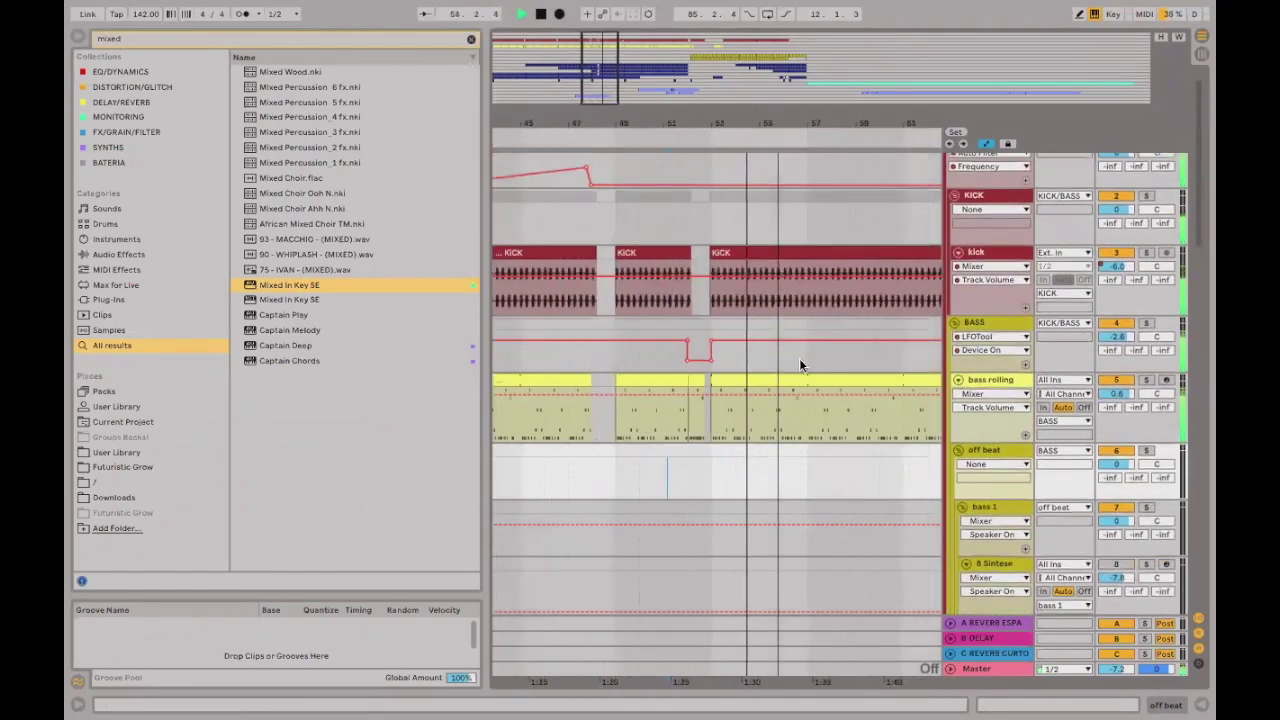
scroll(785, 407, down, 10)
key(space)
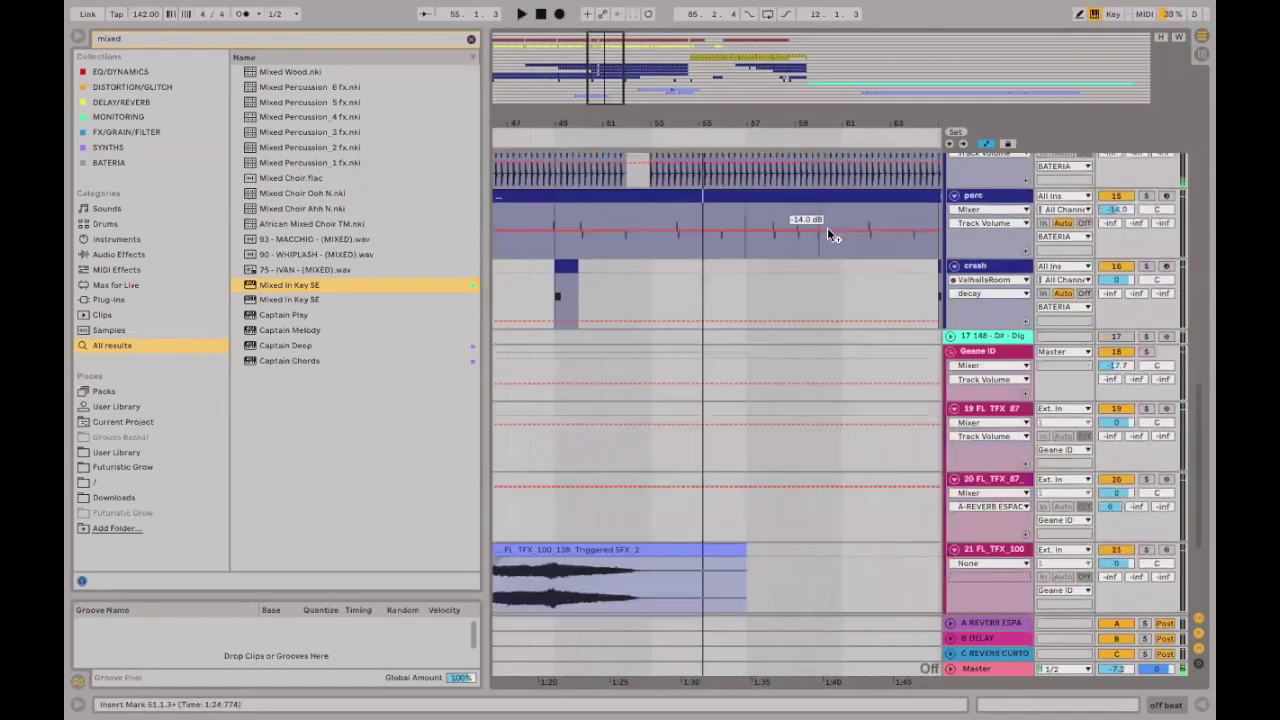
Audition the short clip at 182.2.4 on track 20 in solo, and delete it.
scroll(835, 245, down, 3)
scroll(838, 249, down, 10)
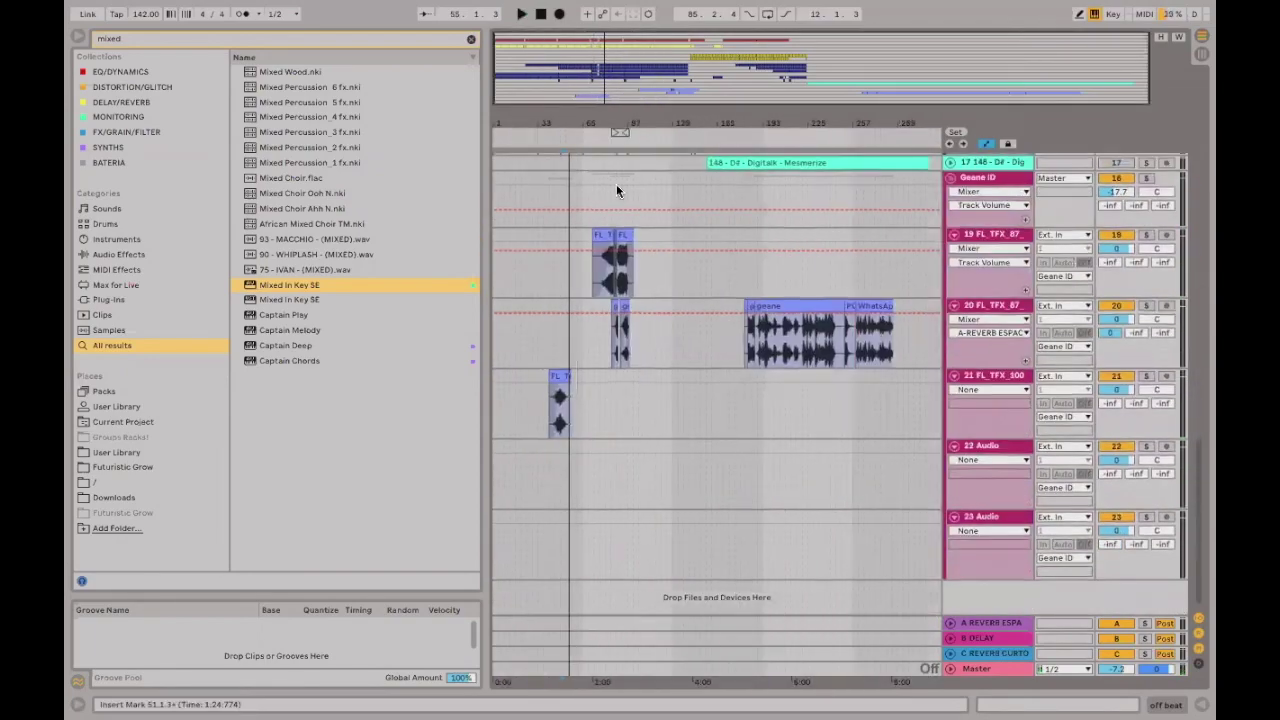
drag(752, 122, 772, 418)
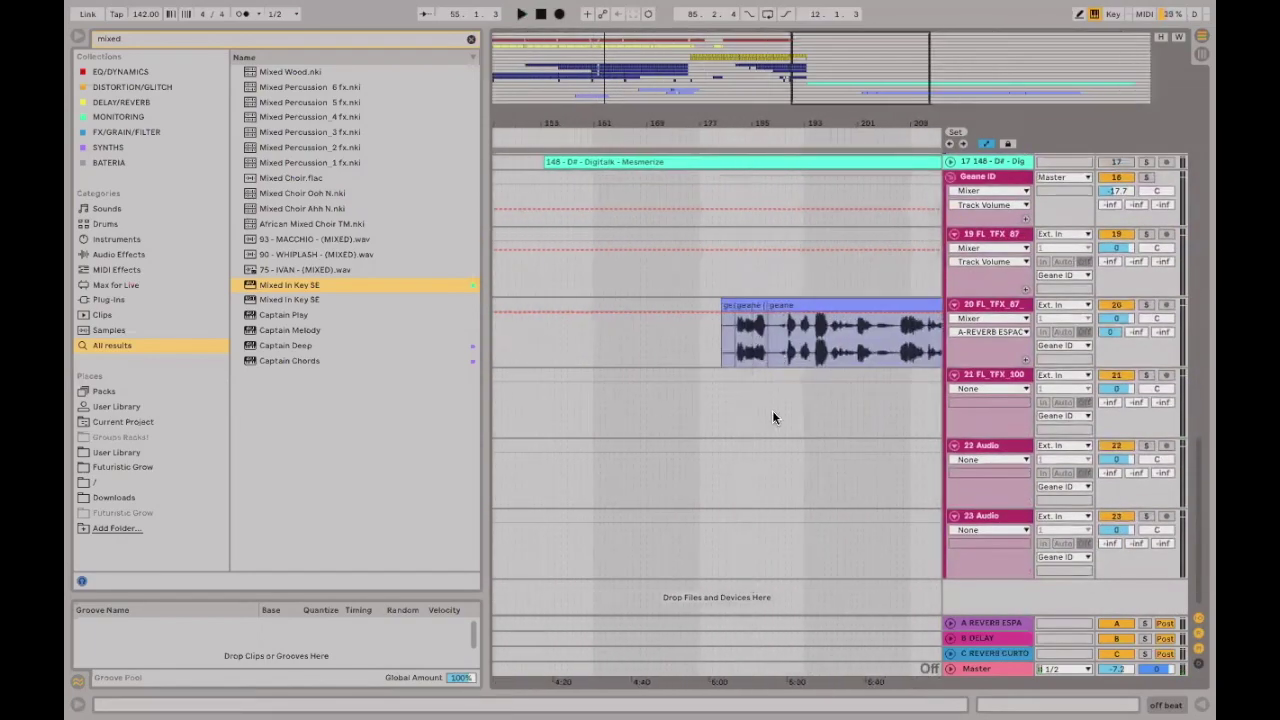
drag(741, 325, 767, 328)
key(space)
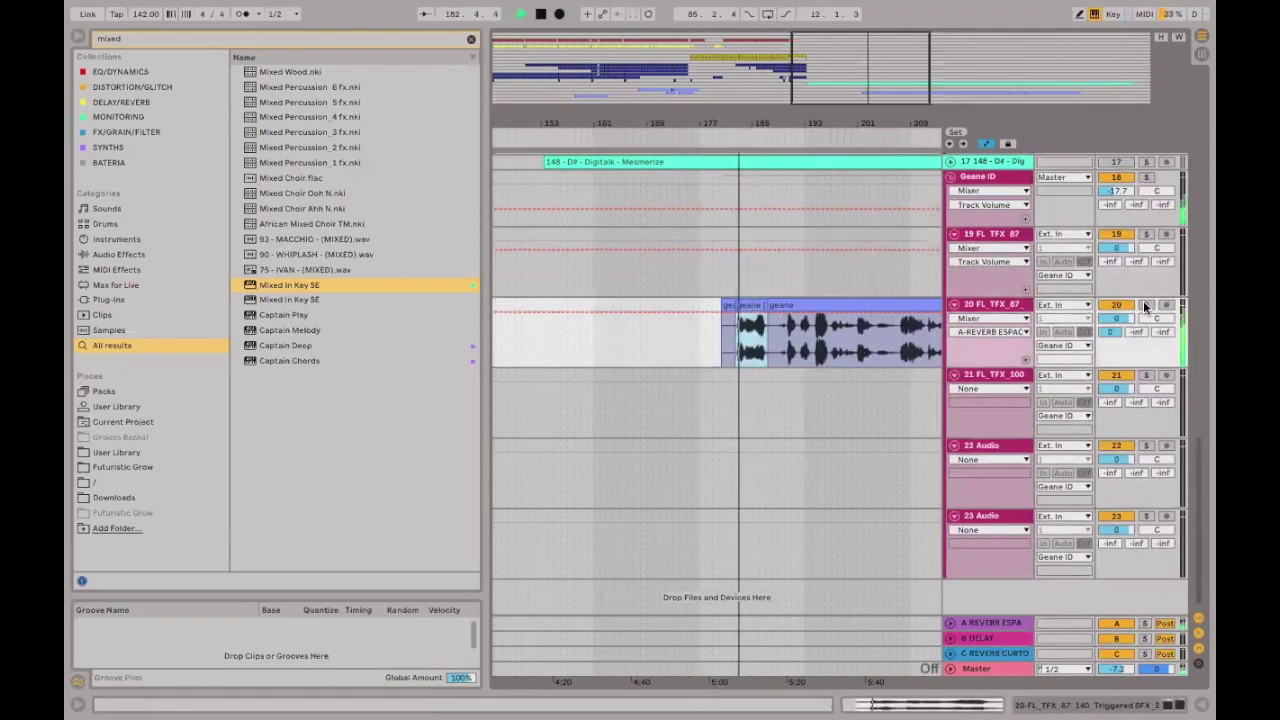
key(space)
key(Delete)
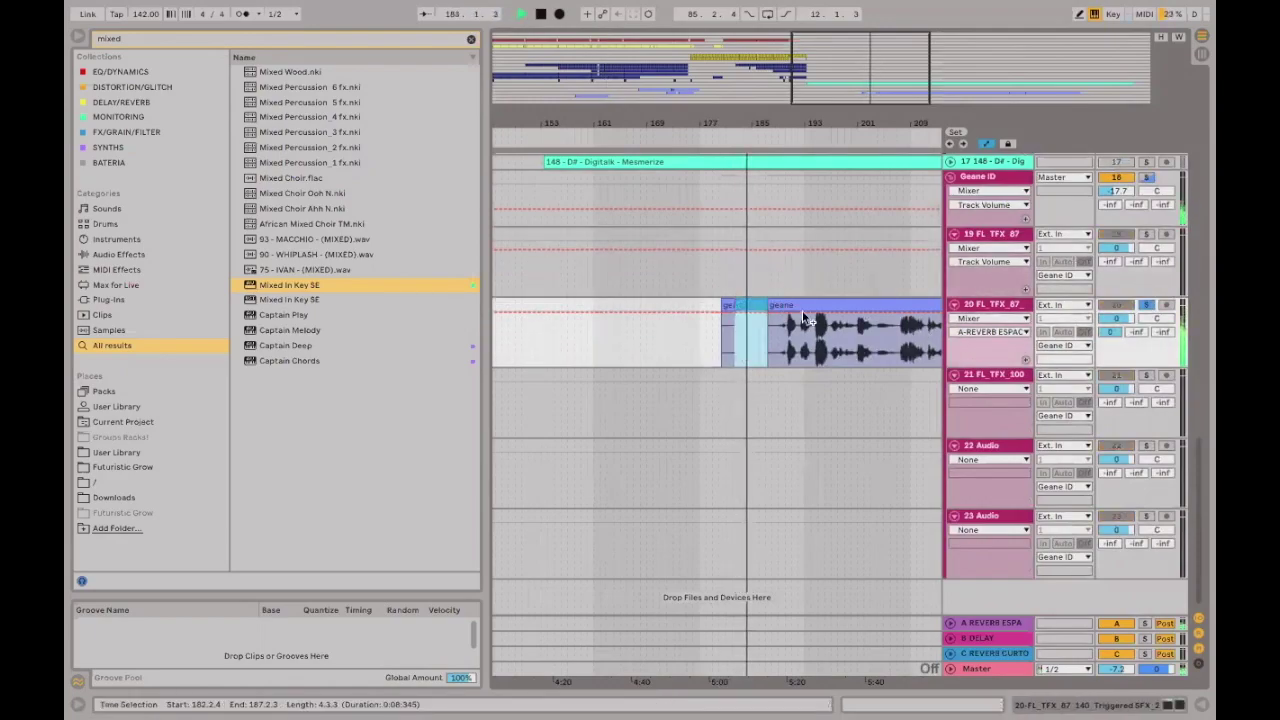
Play the long clip on track 20 from 190.1.4 and check its notes in Mixed In Key SE.
click(785, 343)
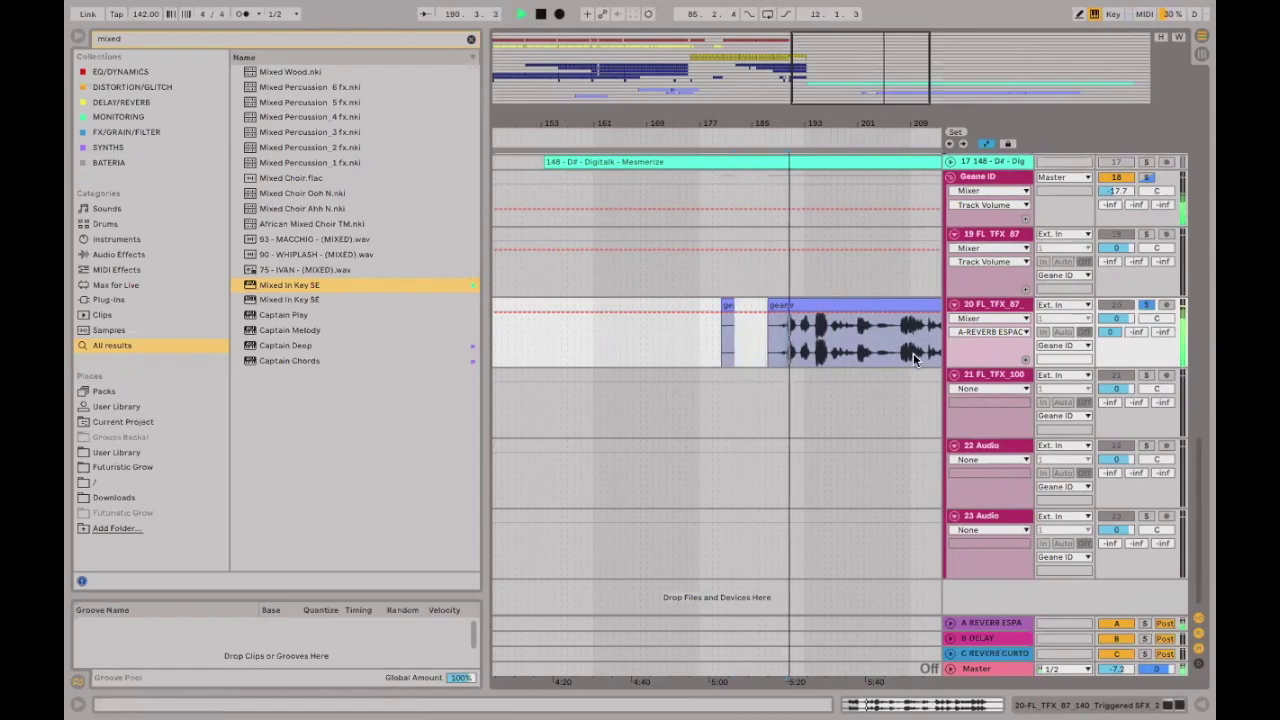
scroll(909, 351, right, 3)
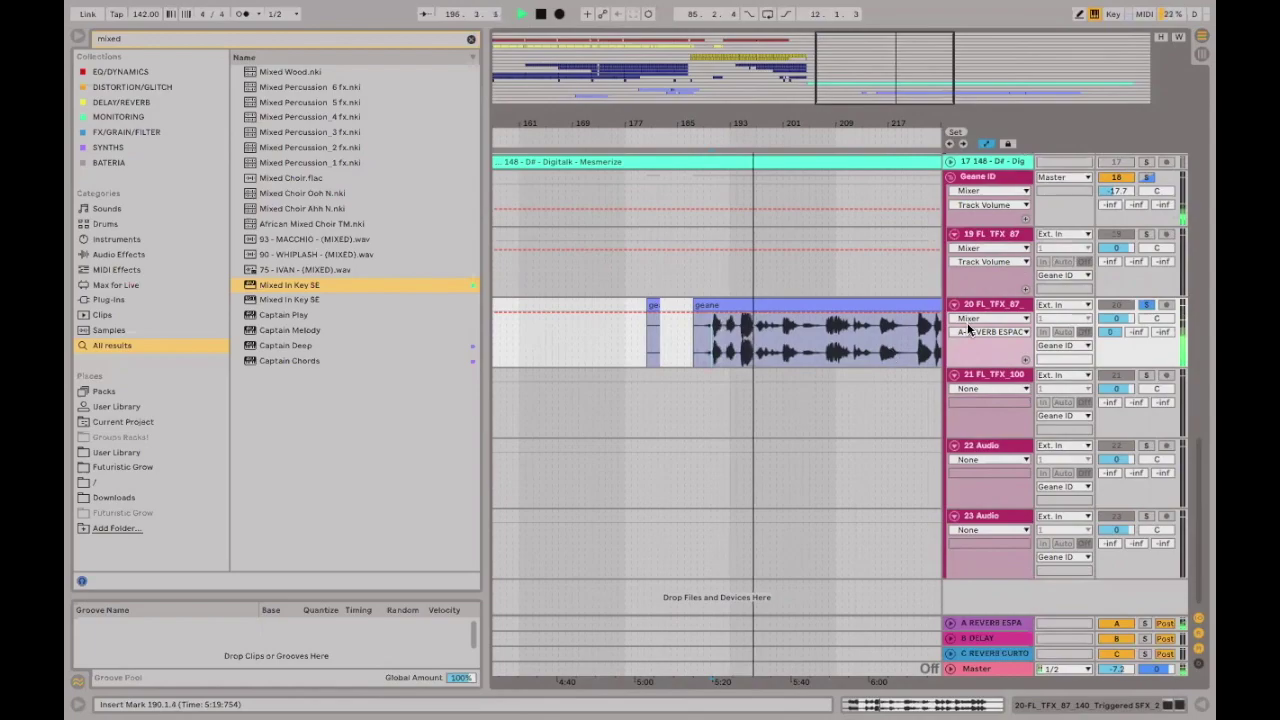
double_click(994, 302)
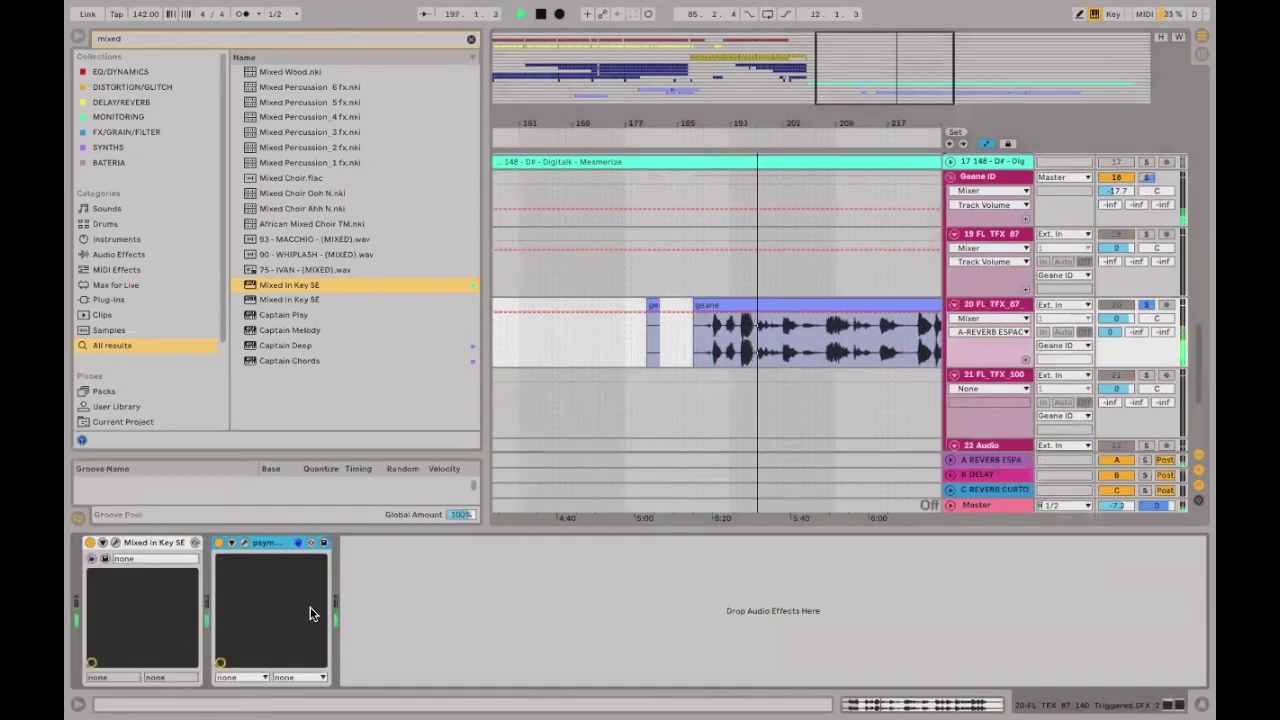
click(113, 543)
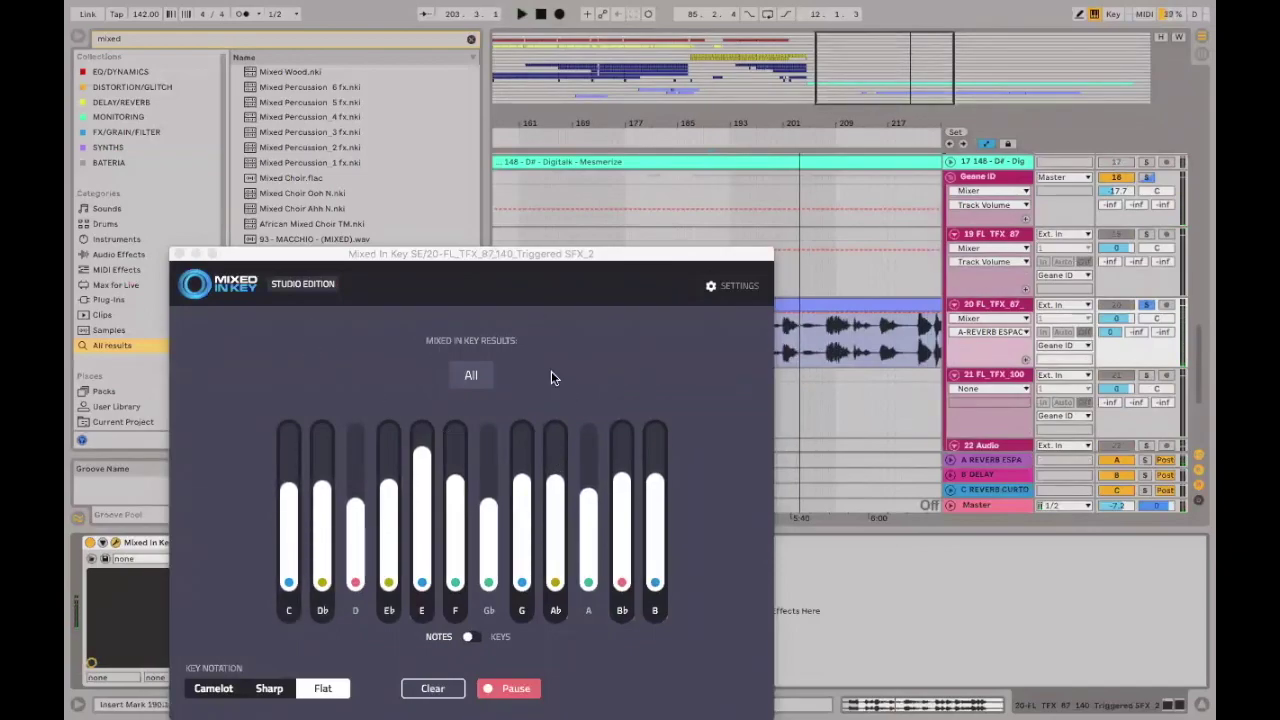
click(181, 253)
Move the long clip from track 20 onto track 22 so it starts at 53.4.3.
mouse_move(840, 124)
mouse_down()
mouse_move(840, 86)
mouse_move(740, 90)
mouse_move(830, 95)
mouse_up()
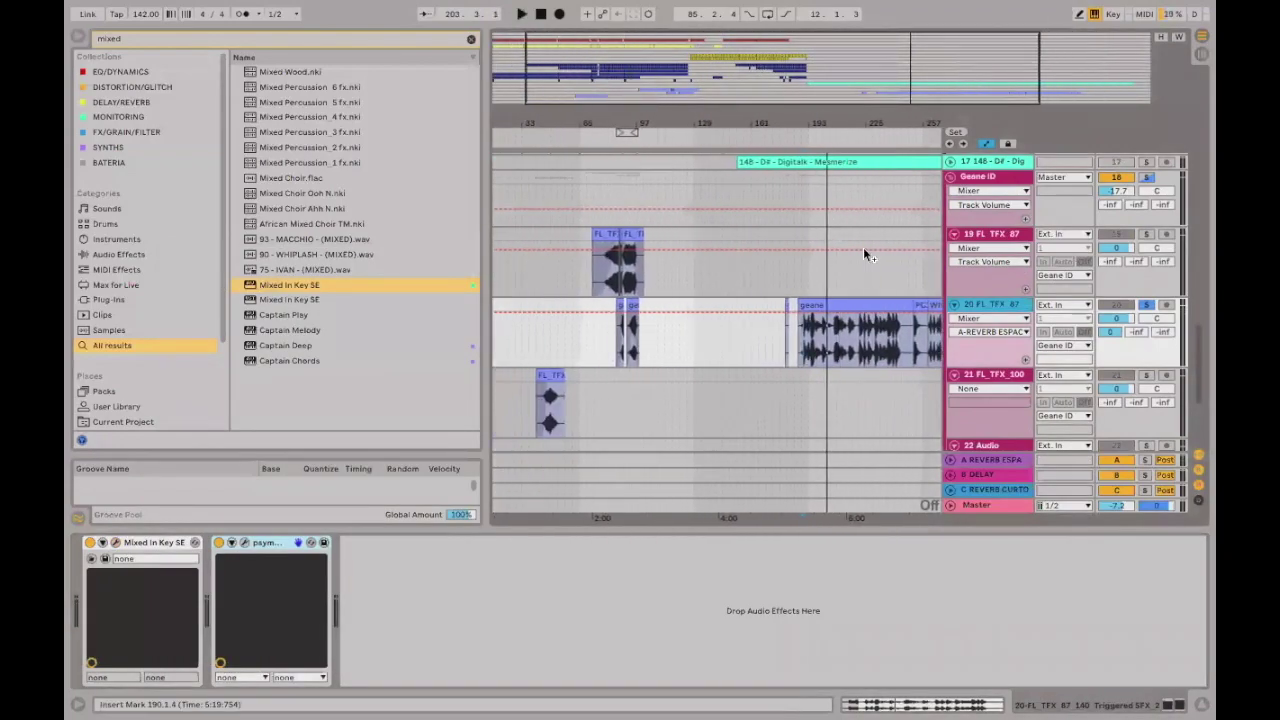
click(623, 335)
drag(603, 340, 494, 335)
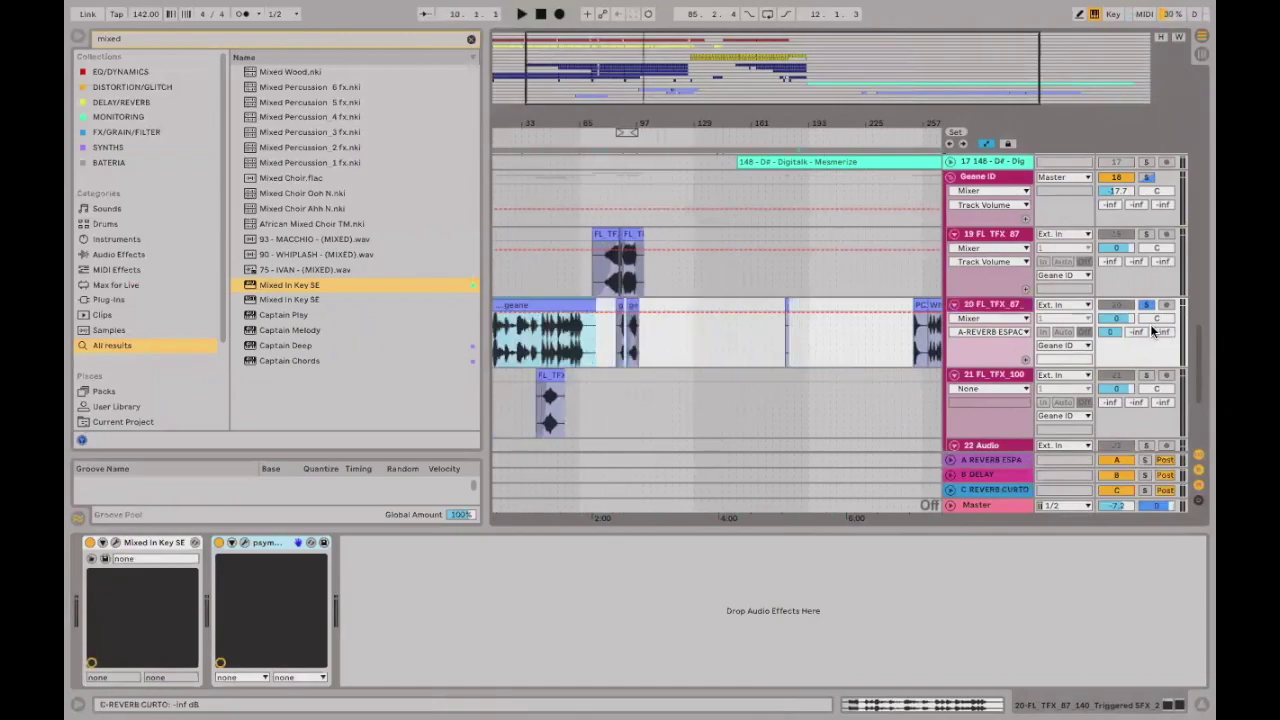
scroll(1003, 369, down, 3)
drag(508, 188, 602, 359)
scroll(733, 315, down, 1)
scroll(733, 315, up, 2)
scroll(841, 306, right, 2)
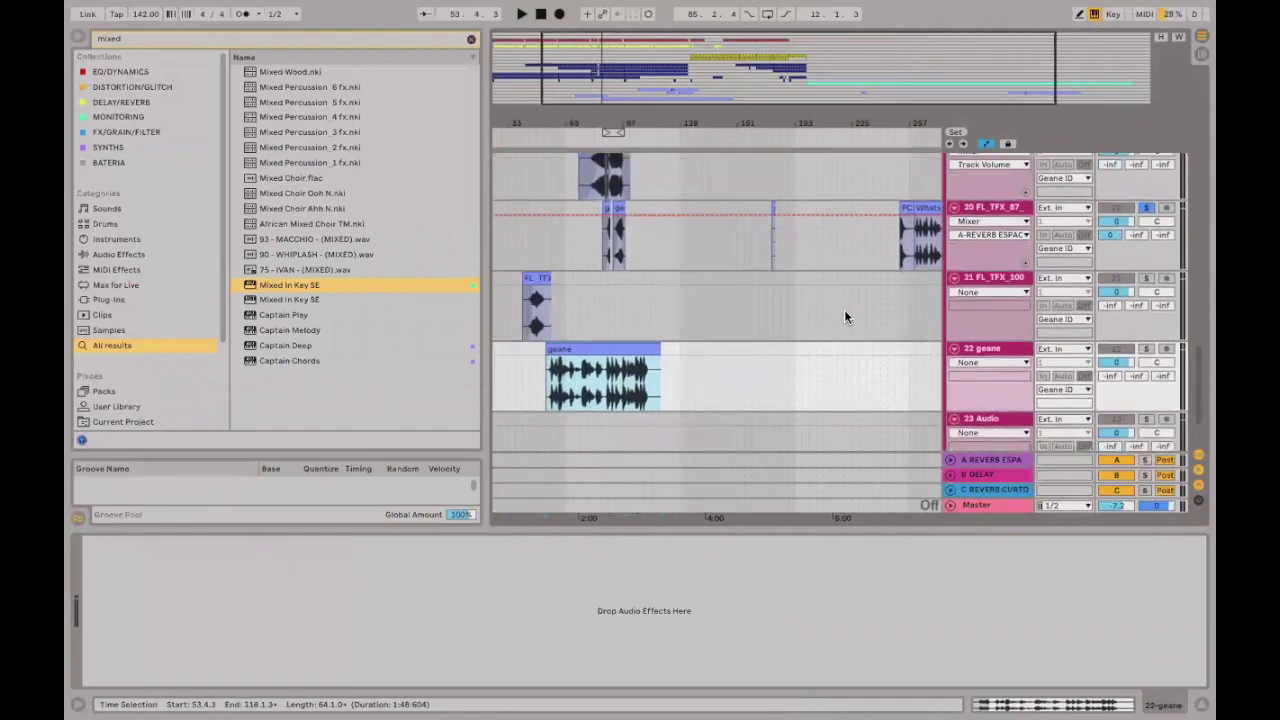
Play the PC2_140 Zap FX 11 clip at bar 251 on the soloed track 20.
scroll(819, 297, up, 2)
scroll(819, 297, right, 2)
scroll(819, 297, down, 1)
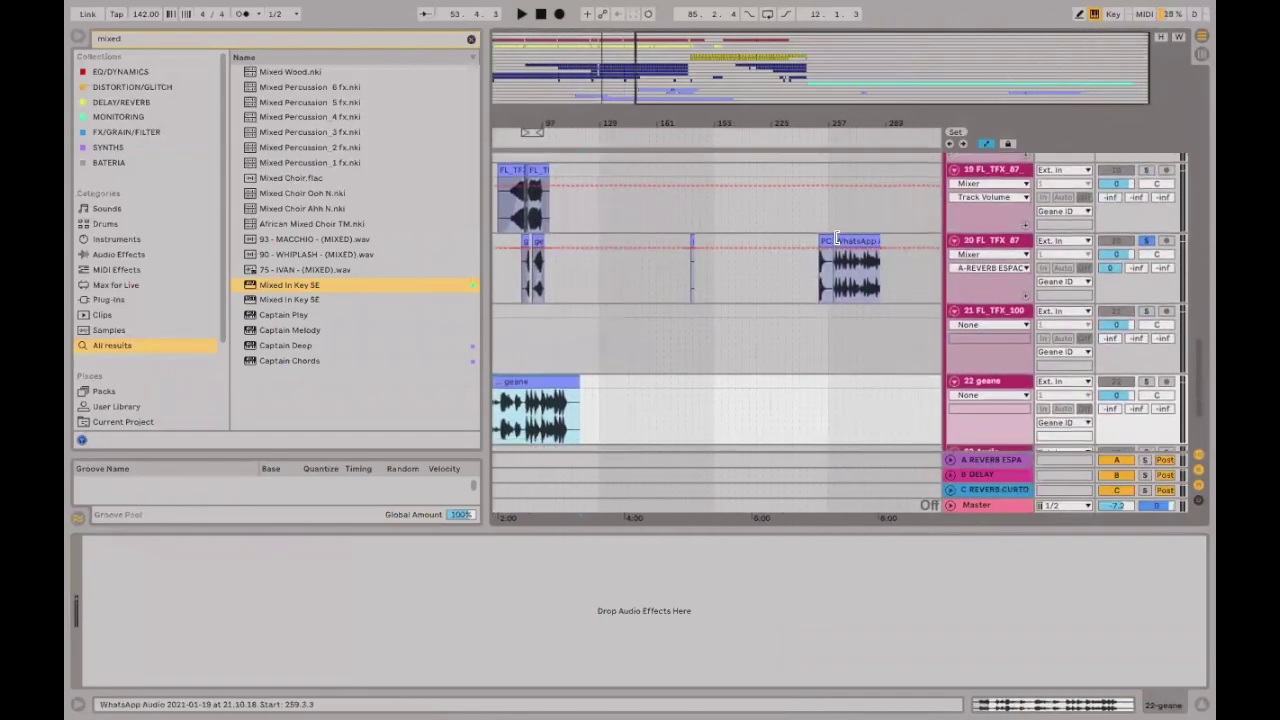
click(965, 243)
drag(826, 124, 826, 220)
key(space)
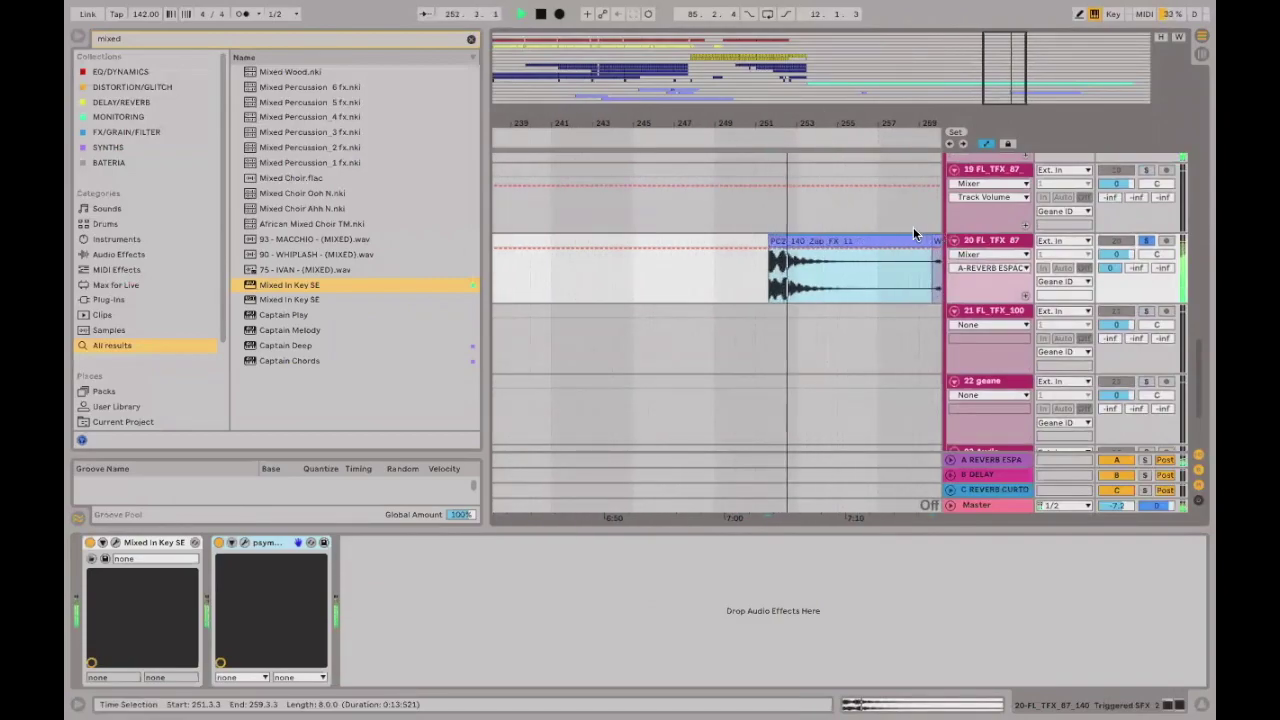
key(minus)
key(minus)
key(minus)
key(minus)
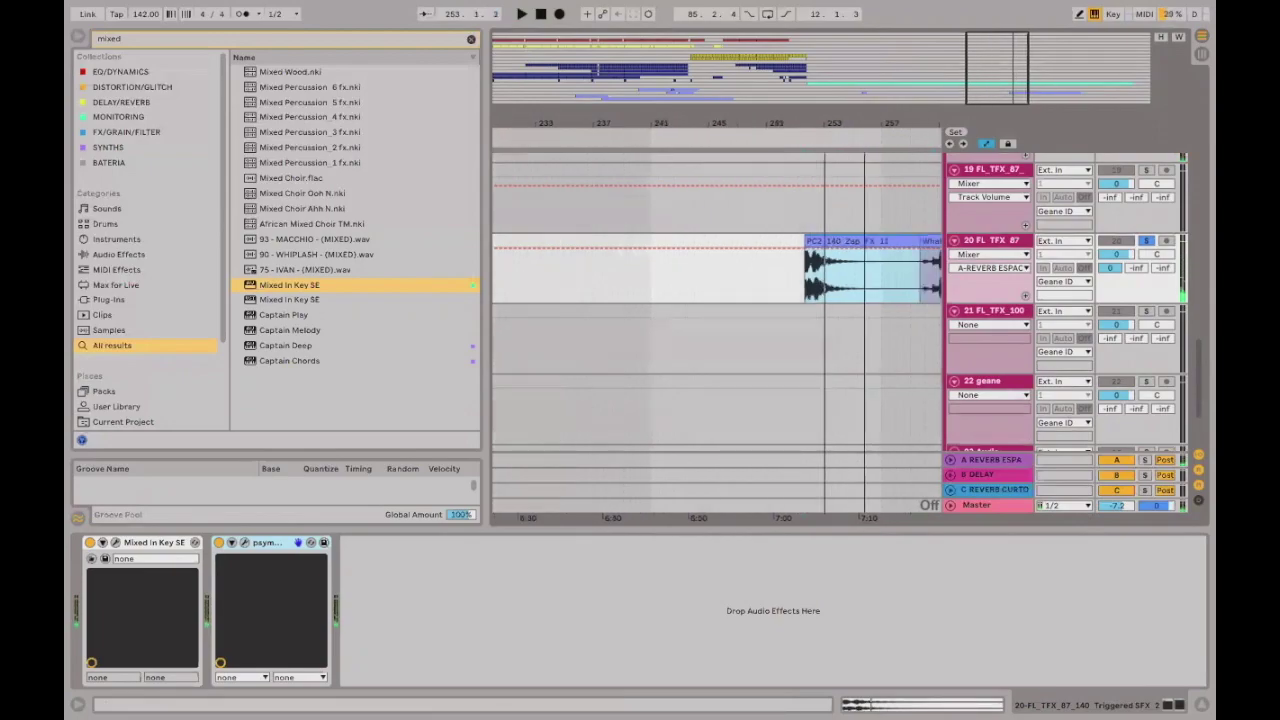
Move the PC2_140 Zap FX 11 clip to track 21, starting at 124.4.1.
scroll(753, 292, up, 3)
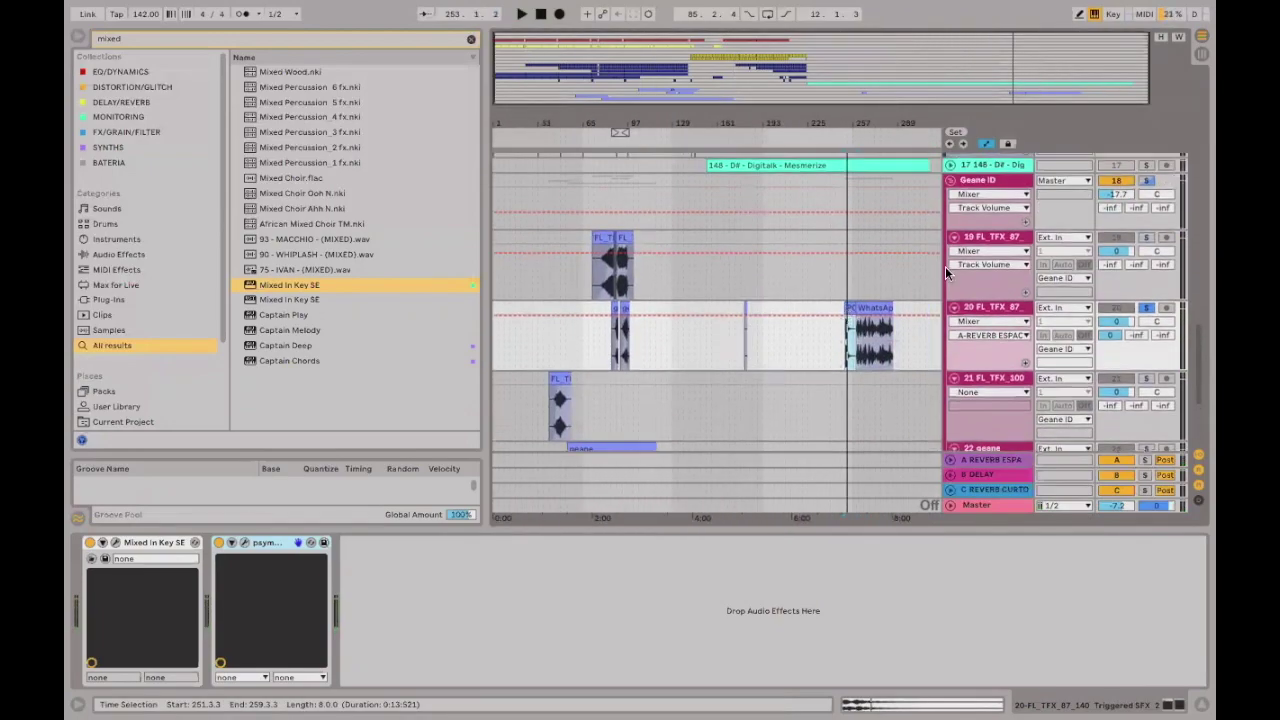
scroll(949, 266, up, 2)
scroll(800, 300, down, 4)
click(667, 350)
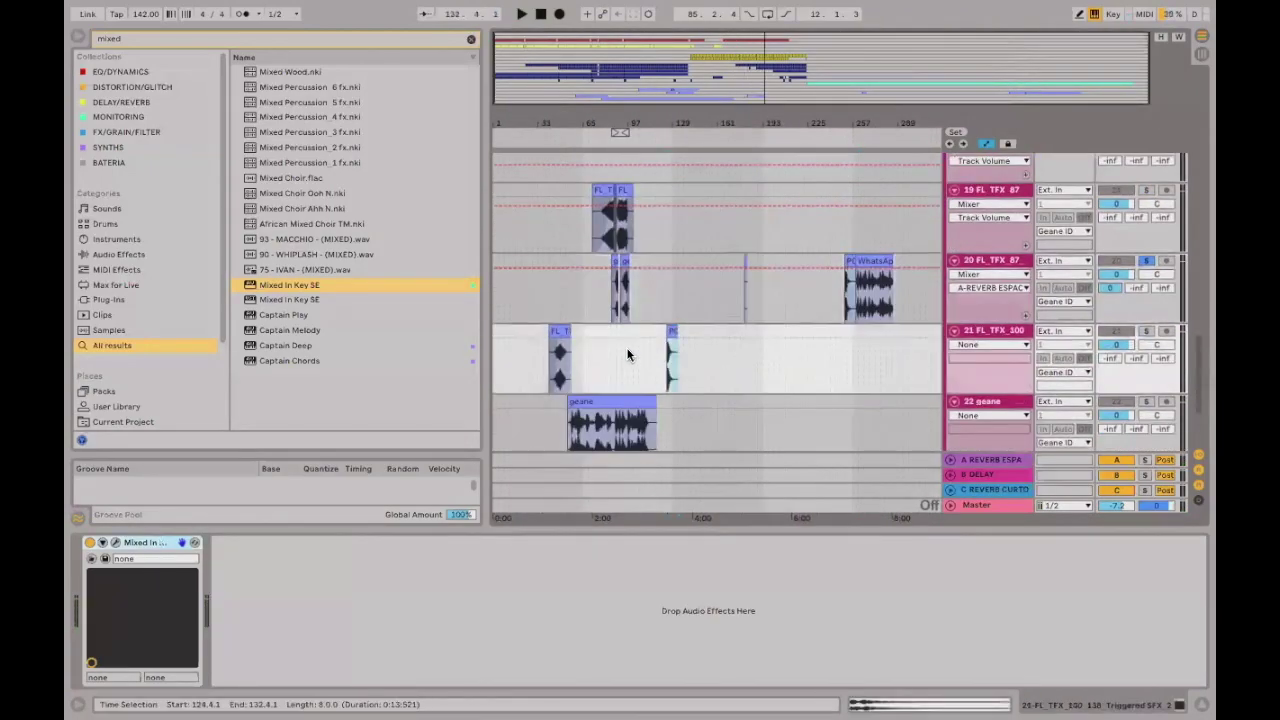
Turn off track 20's solo and play the arrangement from 109.2.3 and from 85.1.2.
click(628, 354)
key(space)
click(652, 263)
key(space)
key(plus)
key(plus)
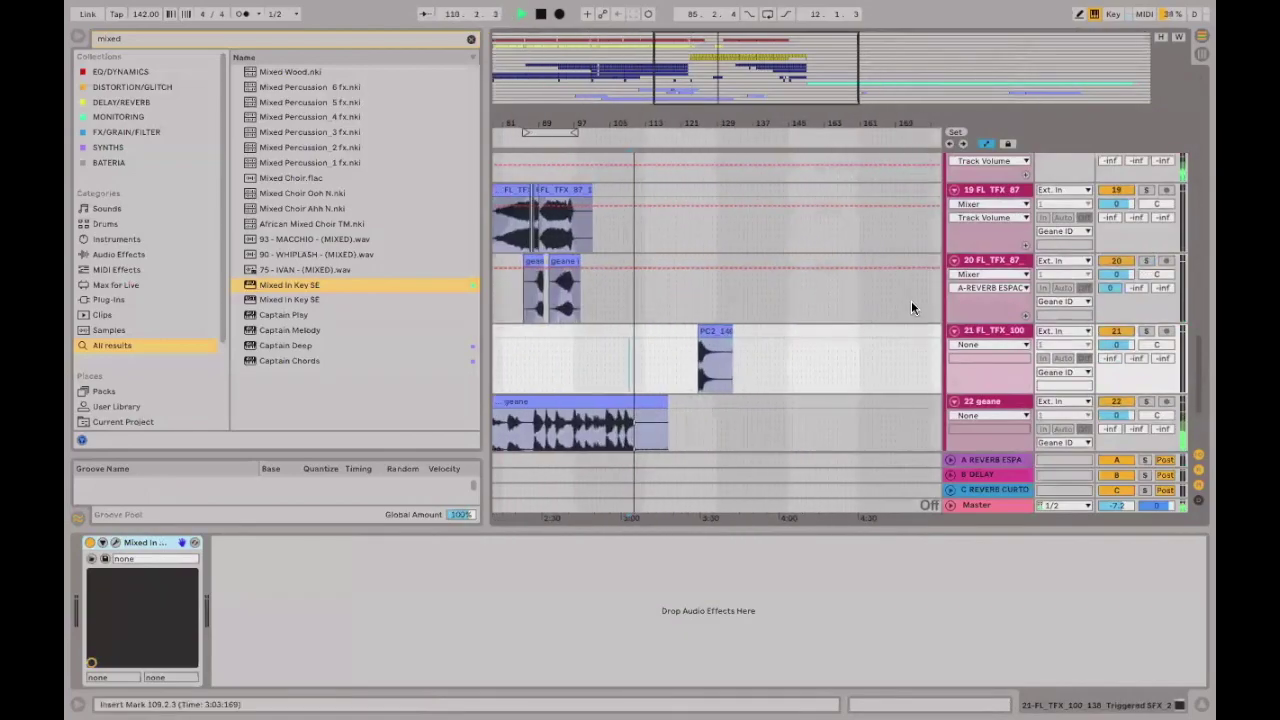
click(520, 348)
scroll(720, 372, up, 1)
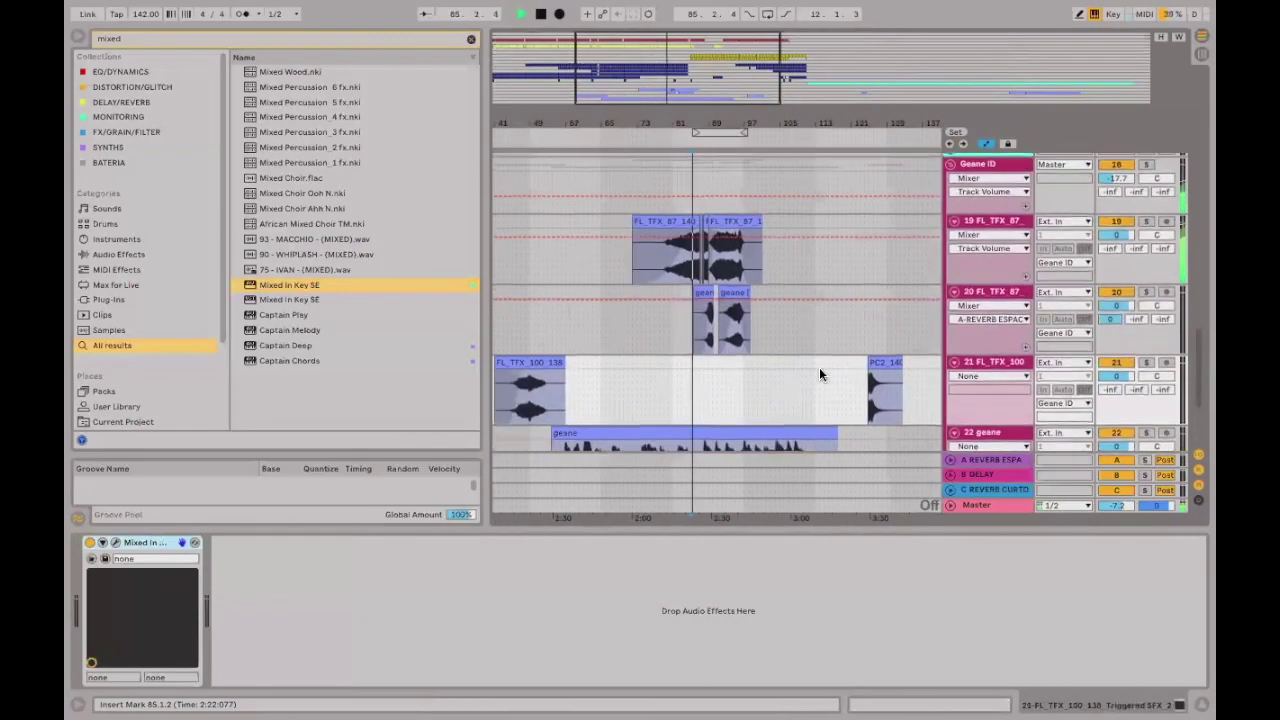
Move the PC2_140 Zap FX 11 clip on track 21 so it starts at 97.1.1.
drag(884, 372, 757, 372)
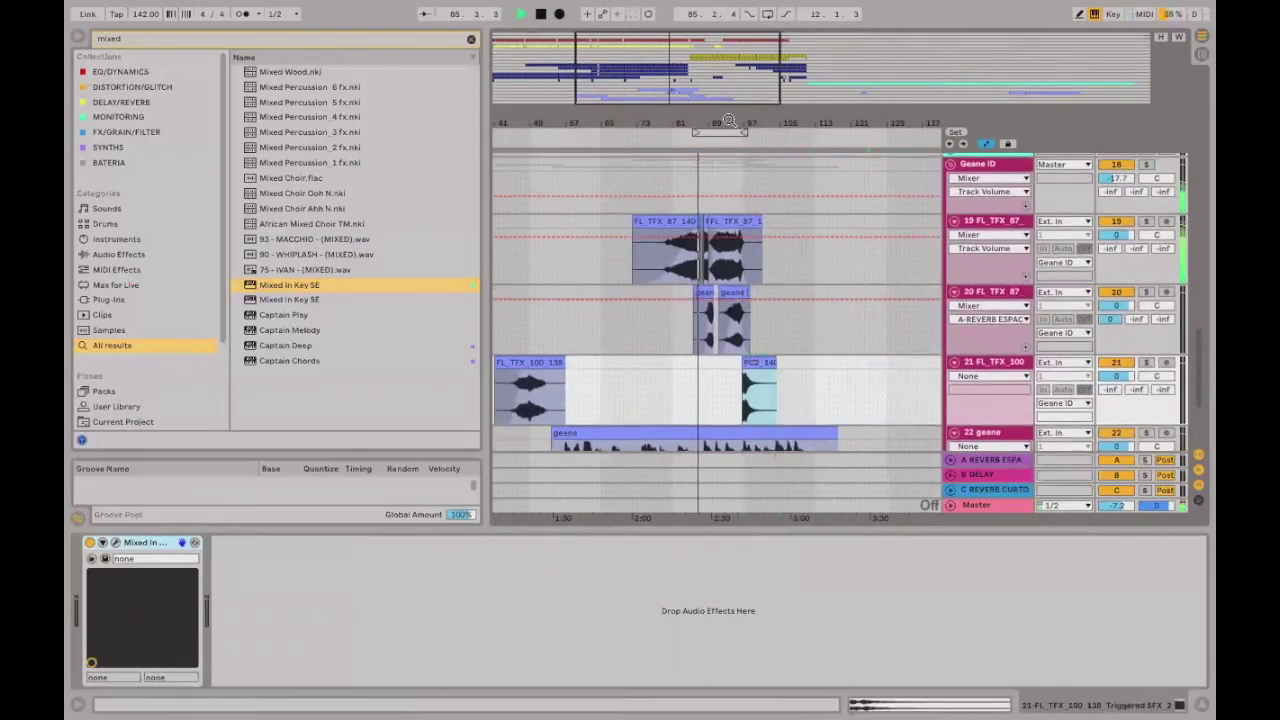
drag(728, 120, 842, 320)
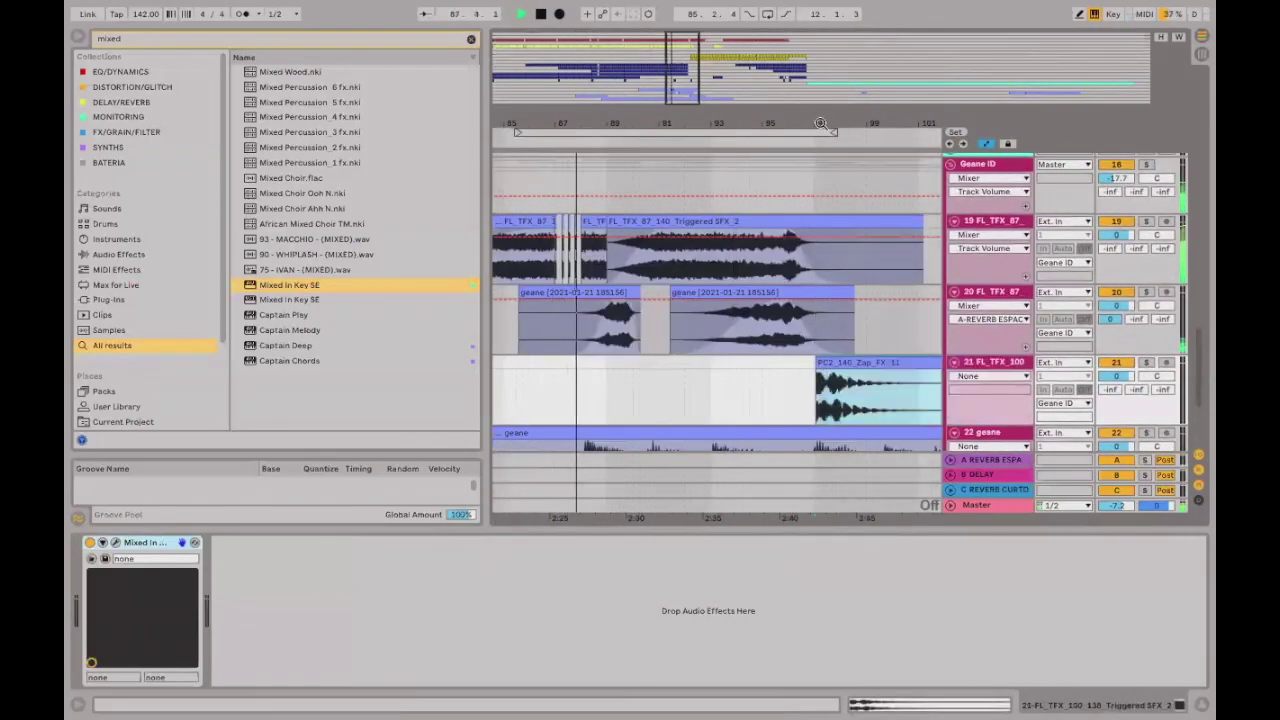
drag(820, 123, 800, 300)
drag(795, 362, 803, 381)
Place a reversed copy of the Zap FX 11 clip at 89.1.1 on track 21, with the adaptive grid set to Narrow.
key(minus)
key(minus)
key(minus)
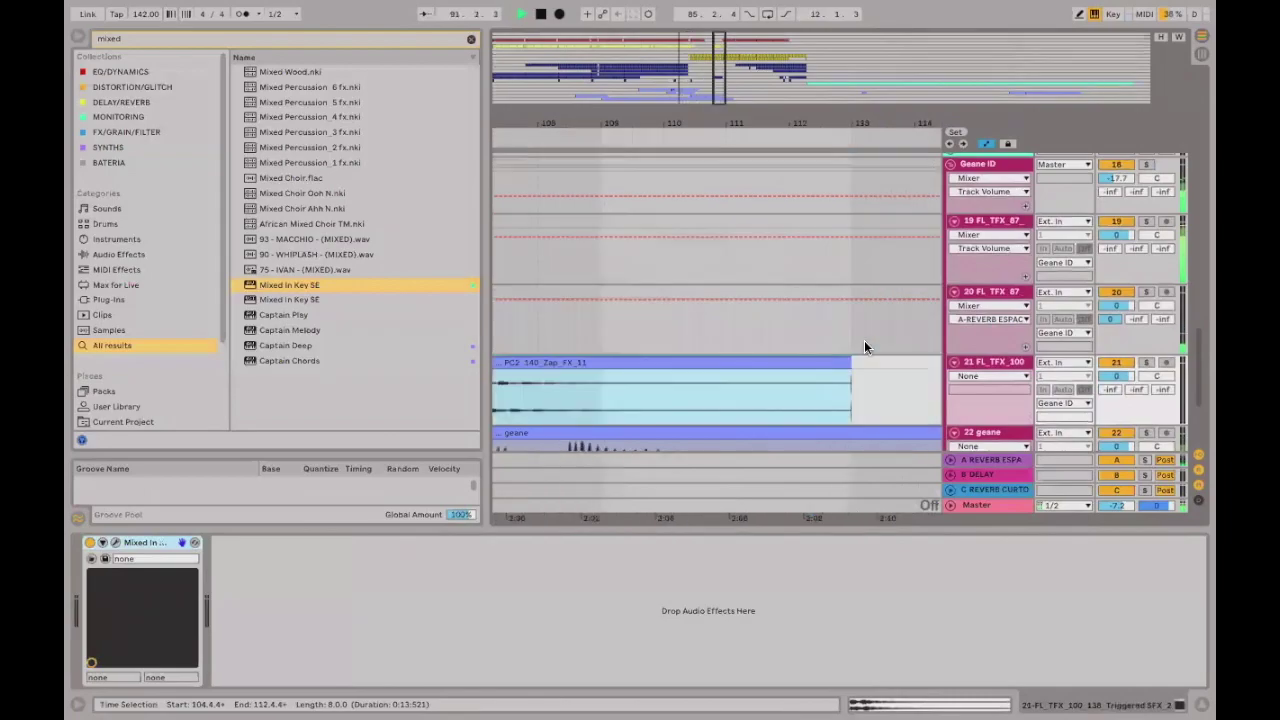
key(minus)
key(minus)
key(minus)
click(718, 378)
key(super+z)
right_click(693, 381)
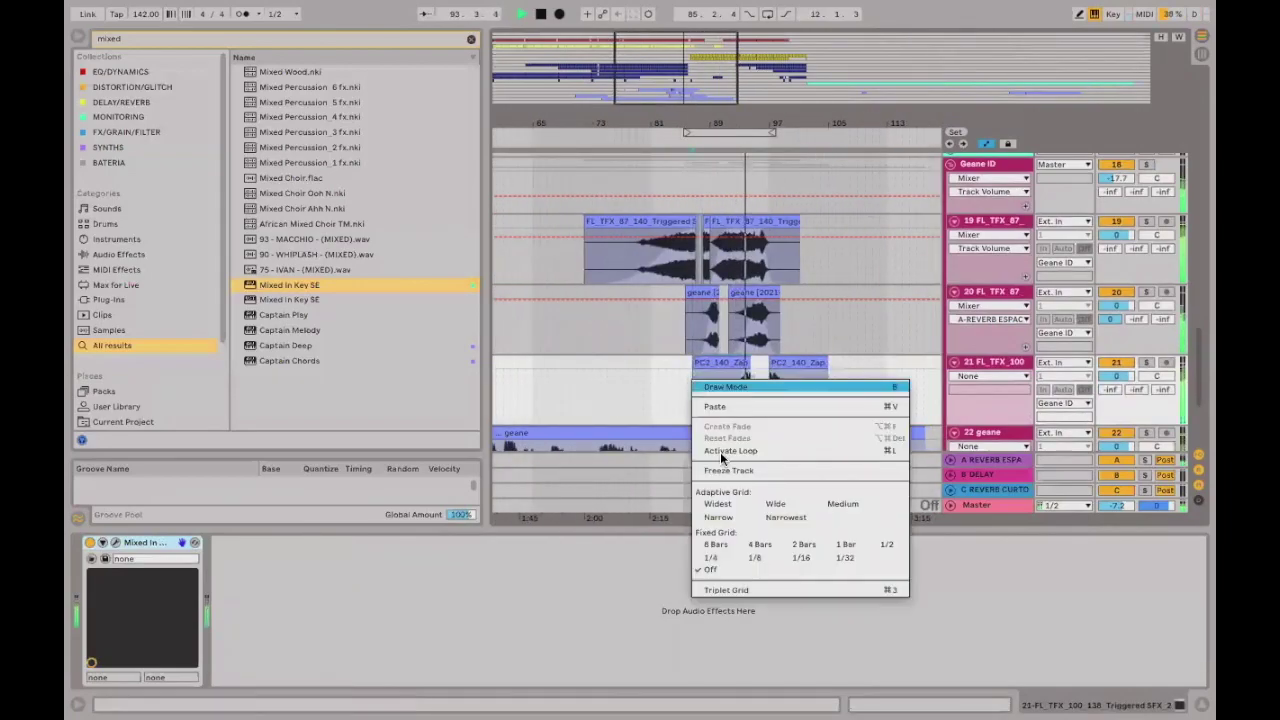
click(716, 518)
drag(738, 365, 756, 355)
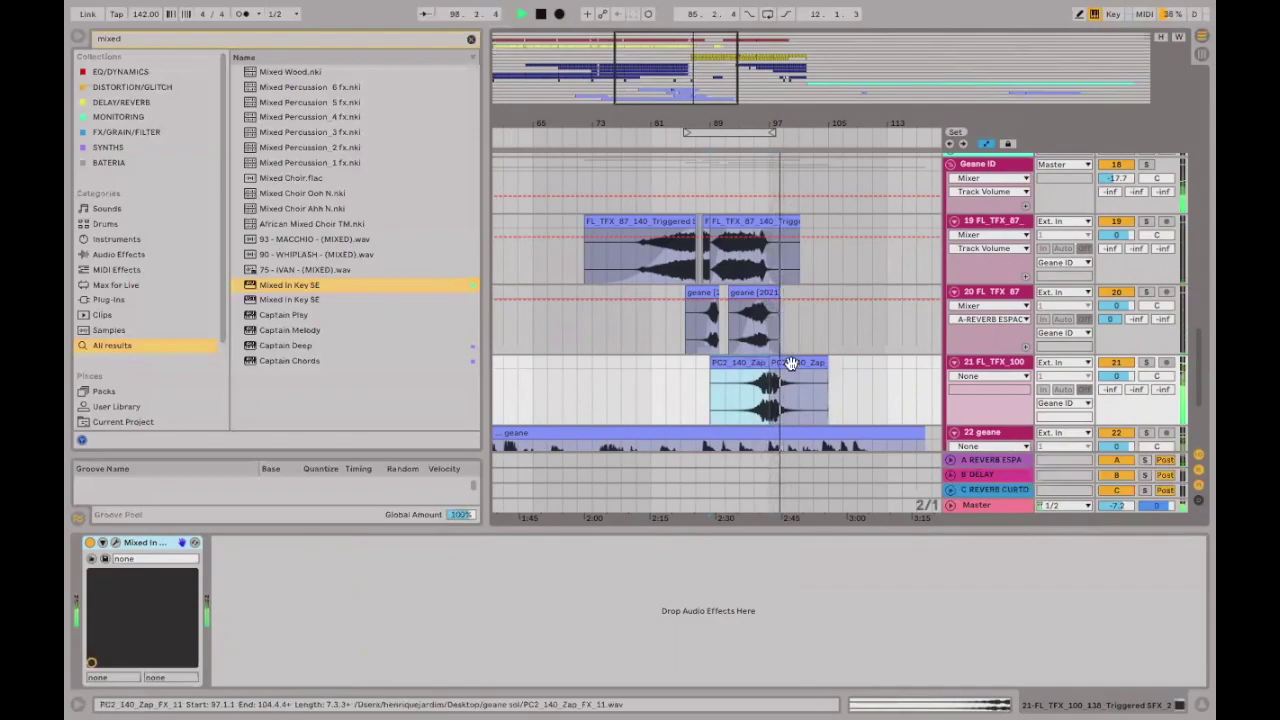
Inspect the forward Zap FX 11 clip from 97.1.1 during playback, stop playback and collapse the arrangement overview.
click(792, 380)
scroll(826, 322, down, 5)
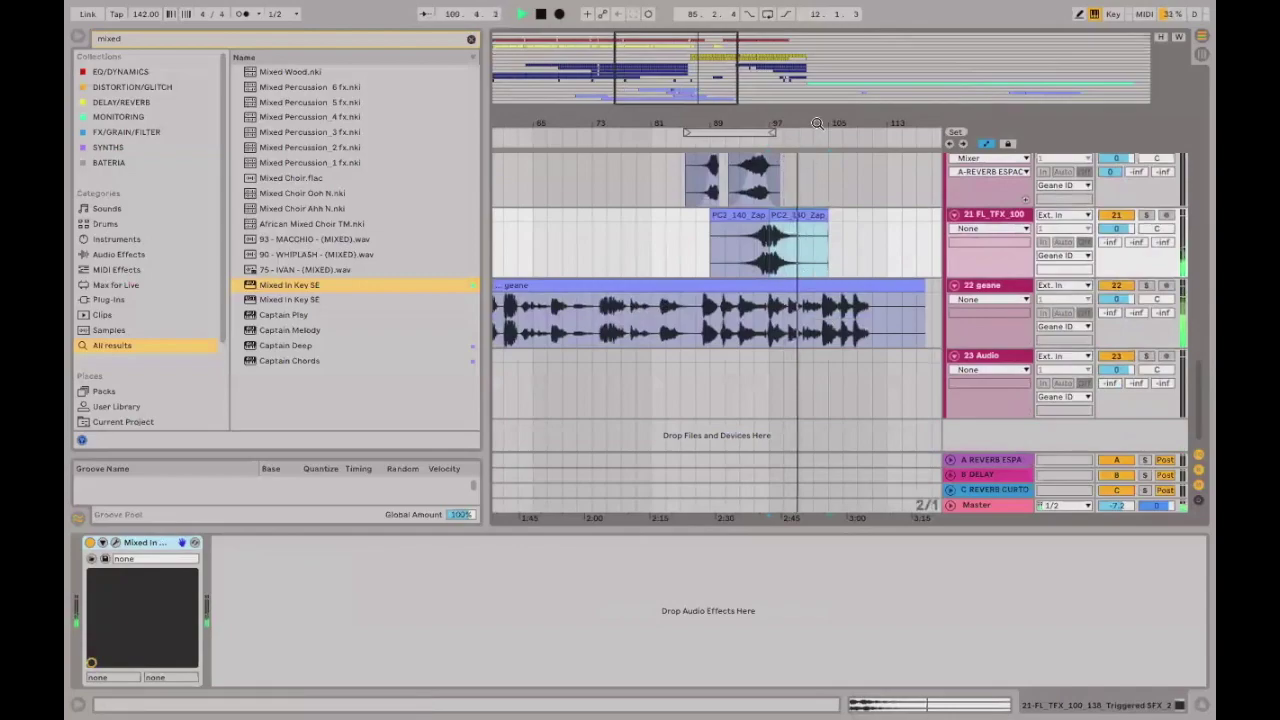
key(z)
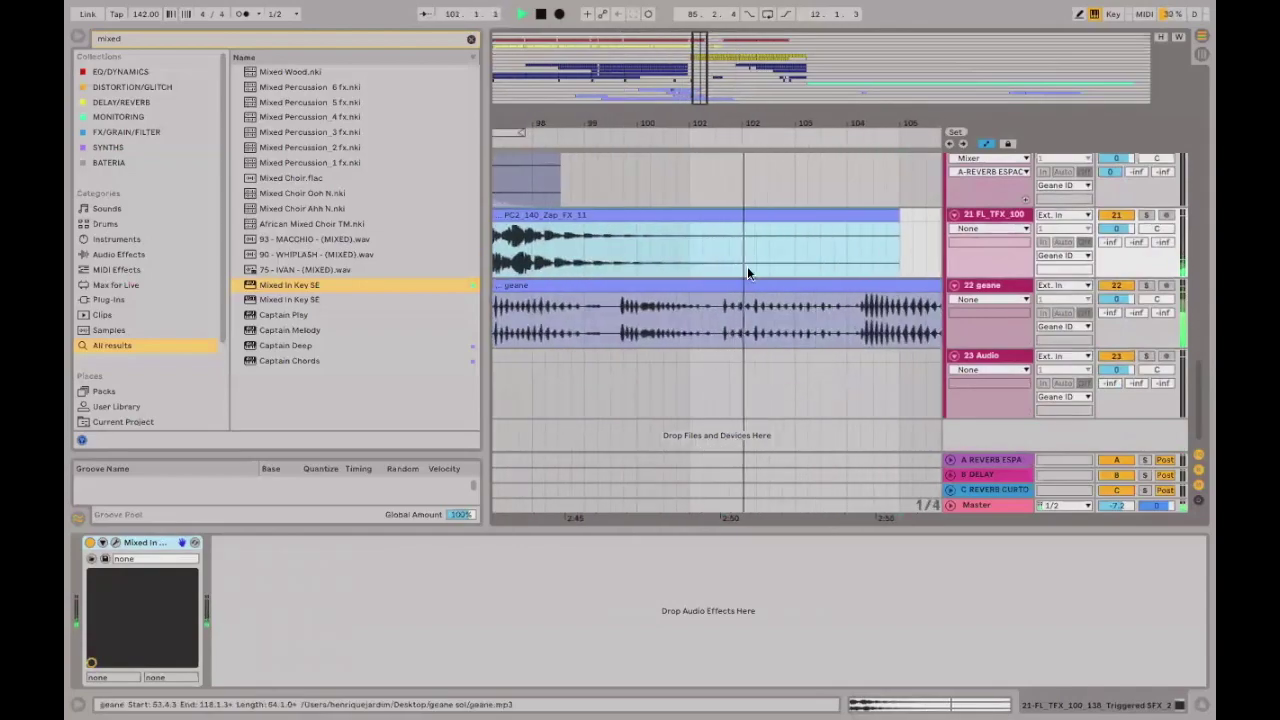
key(space)
key(ctrl+alt+o)
scroll(859, 196, down, 3)
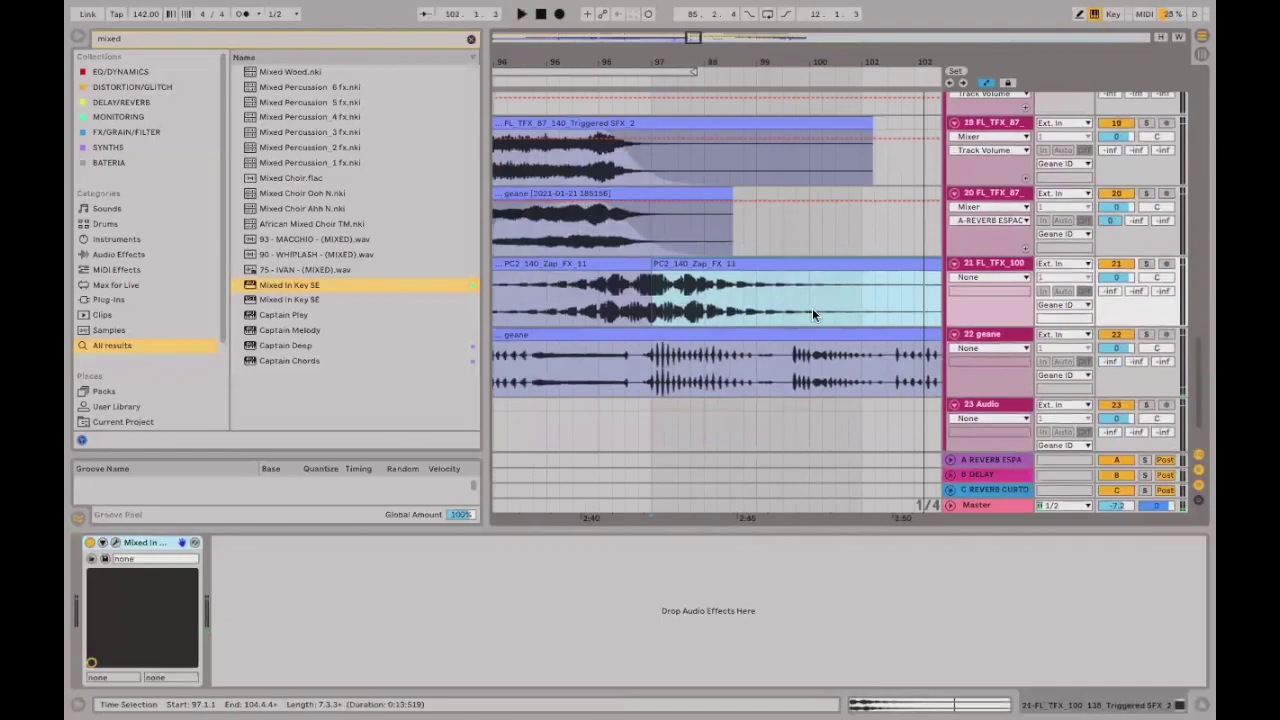
scroll(812, 308, down, 3)
scroll(792, 367, down, 2)
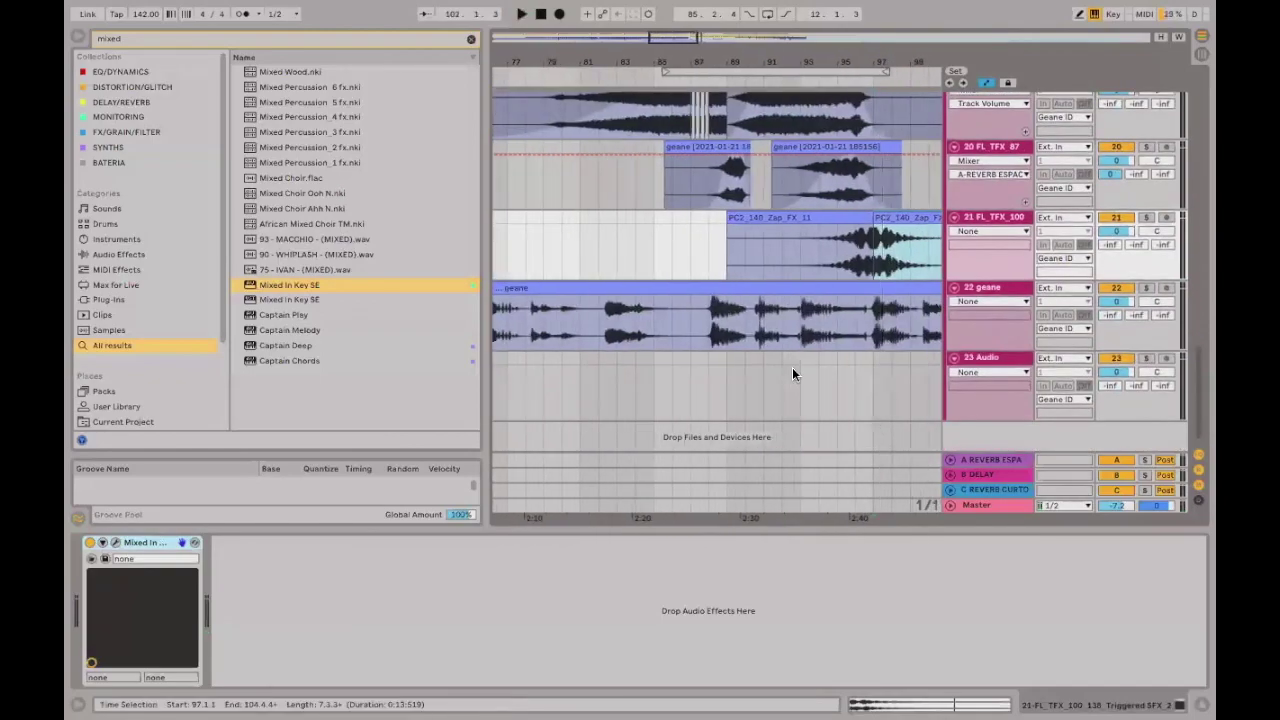
click(801, 358)
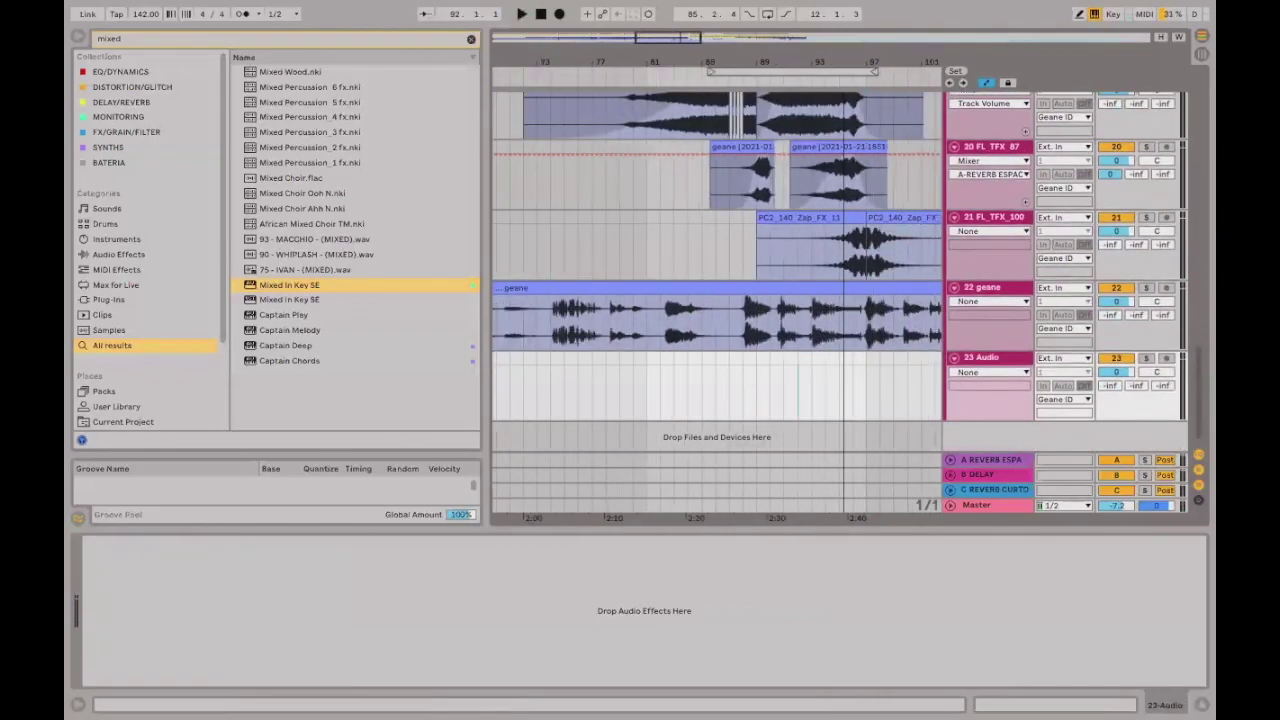
scroll(819, 344, up, 2)
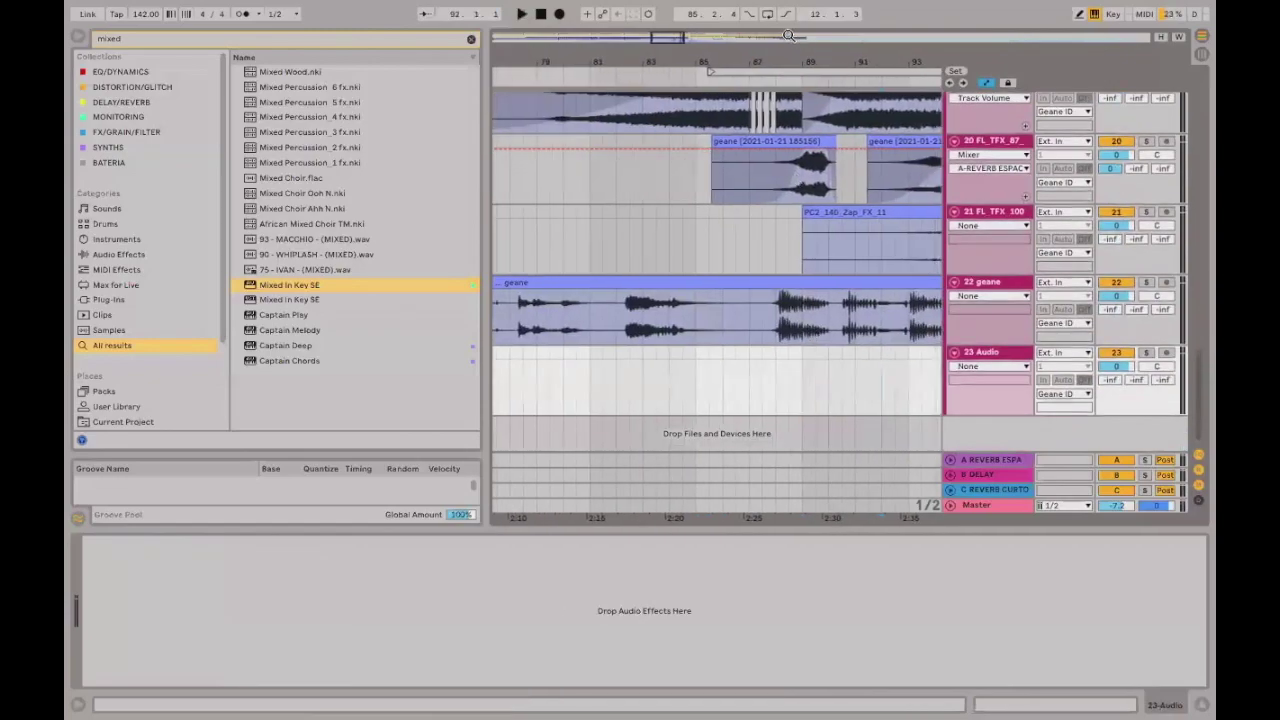
key(plus)
key(plus)
key(plus)
key(minus)
key(minus)
key(minus)
key(minus)
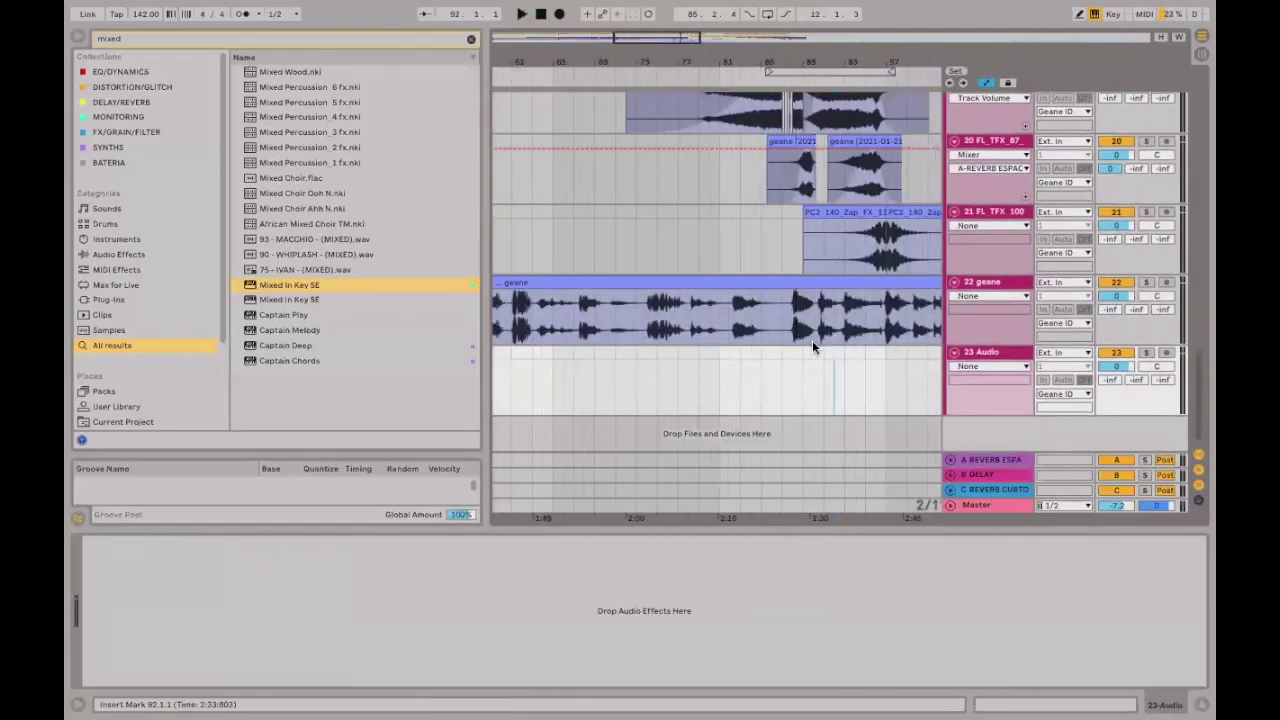
Play the geane clip on track 22 from 73.1.1, stop playback and turn track 22 off.
scroll(686, 279, left, 3)
click(758, 295)
click(772, 297)
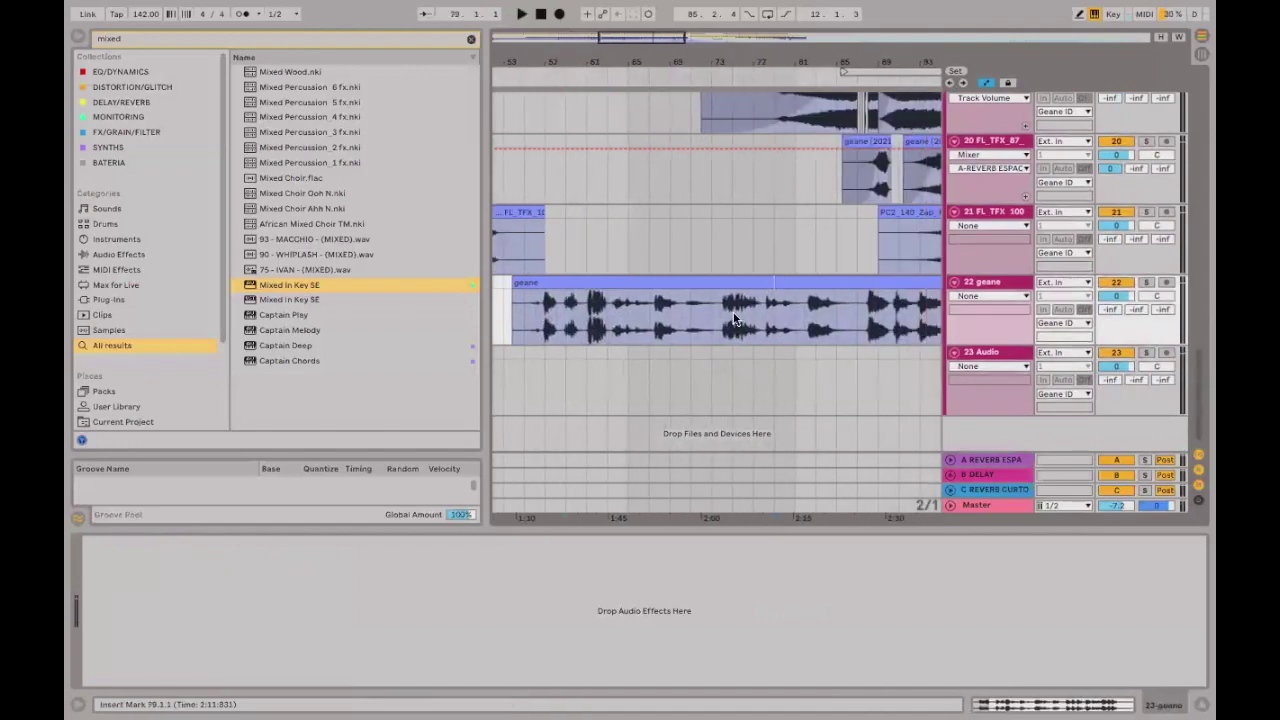
click(508, 308)
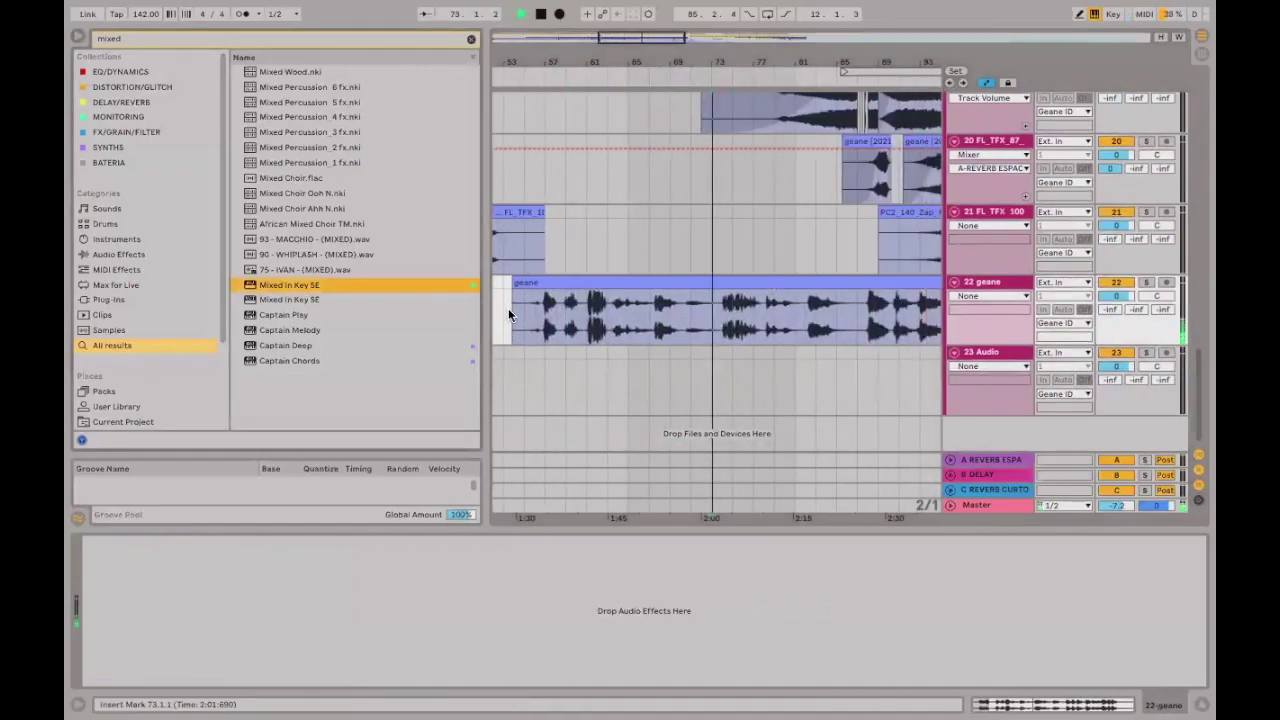
key(space)
key(space)
scroll(787, 342, up, 1)
scroll(817, 248, right, 2)
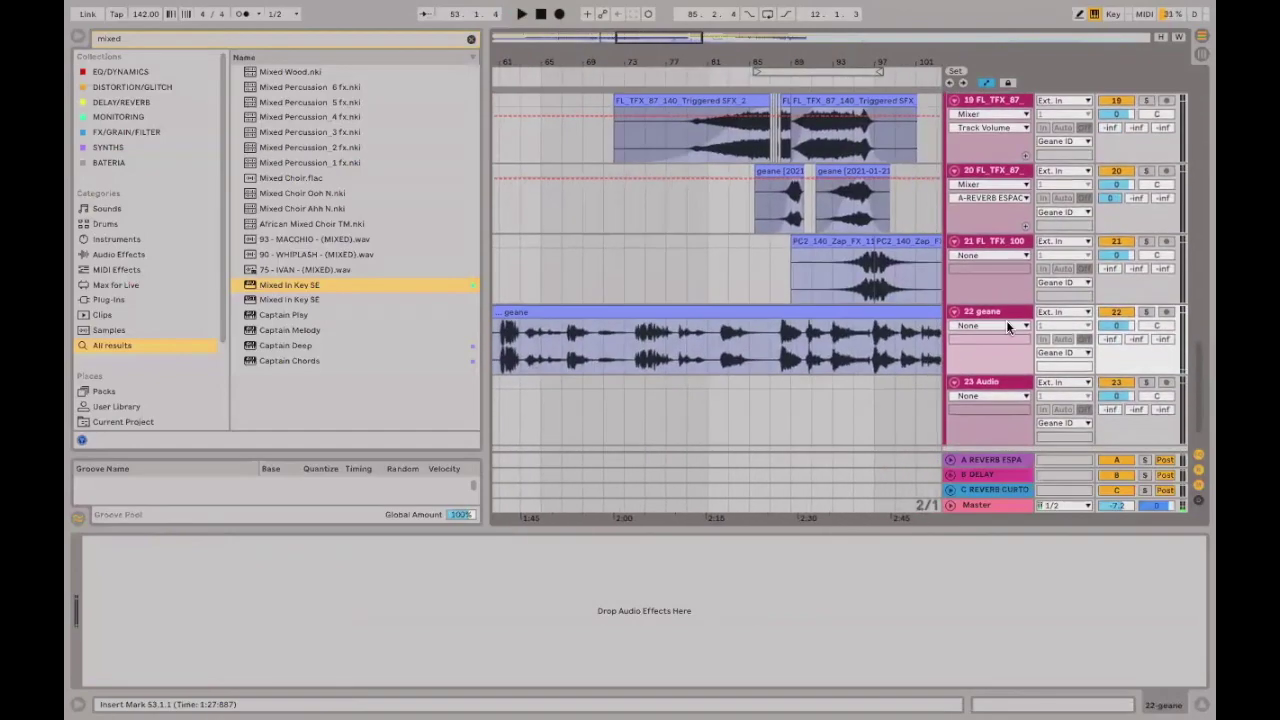
scroll(860, 315, down, 1)
scroll(800, 291, right, 3)
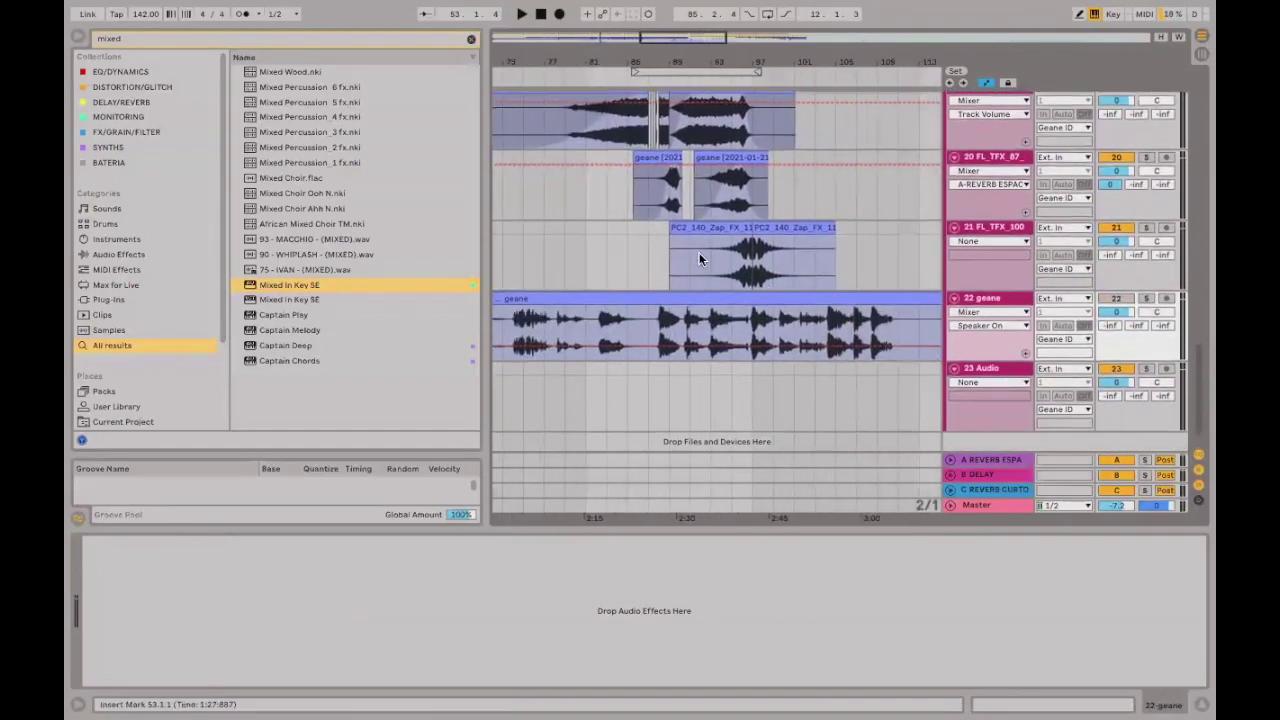
Play the reversed-to-forward Zap FX 11 transition on track 21 from 87.1.1 and from 89.1.1.
click(641, 257)
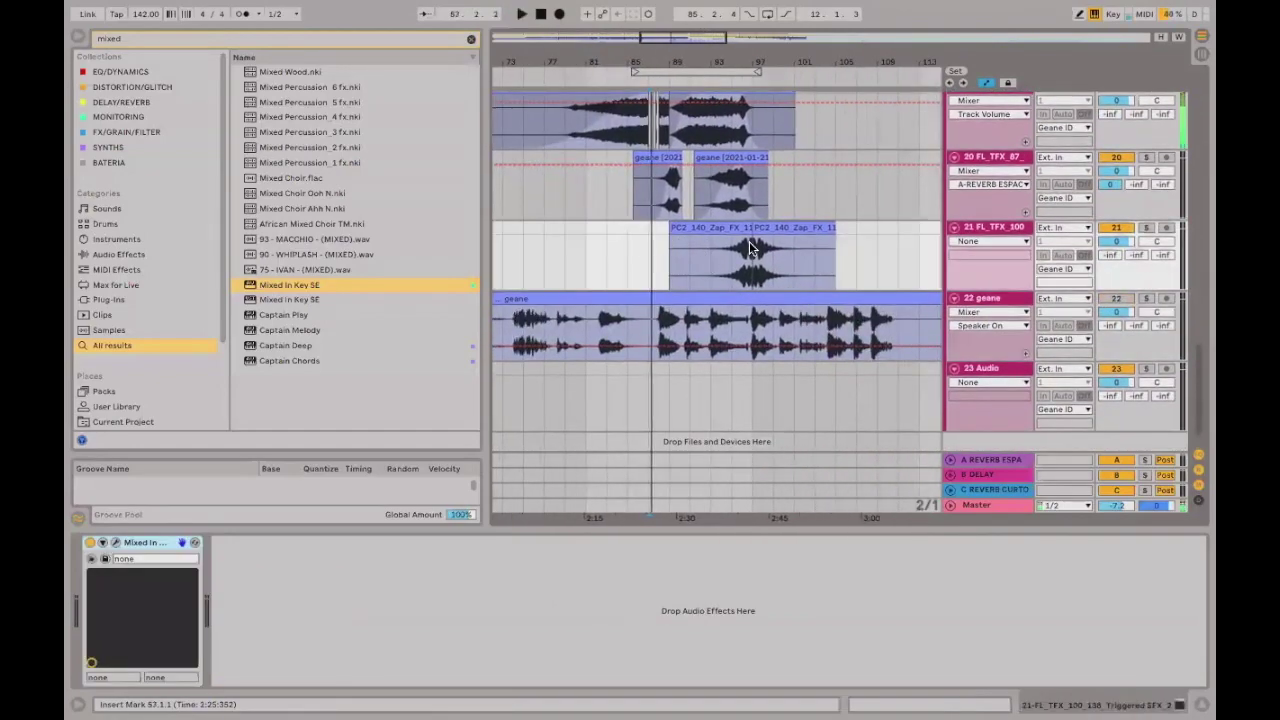
click(795, 236)
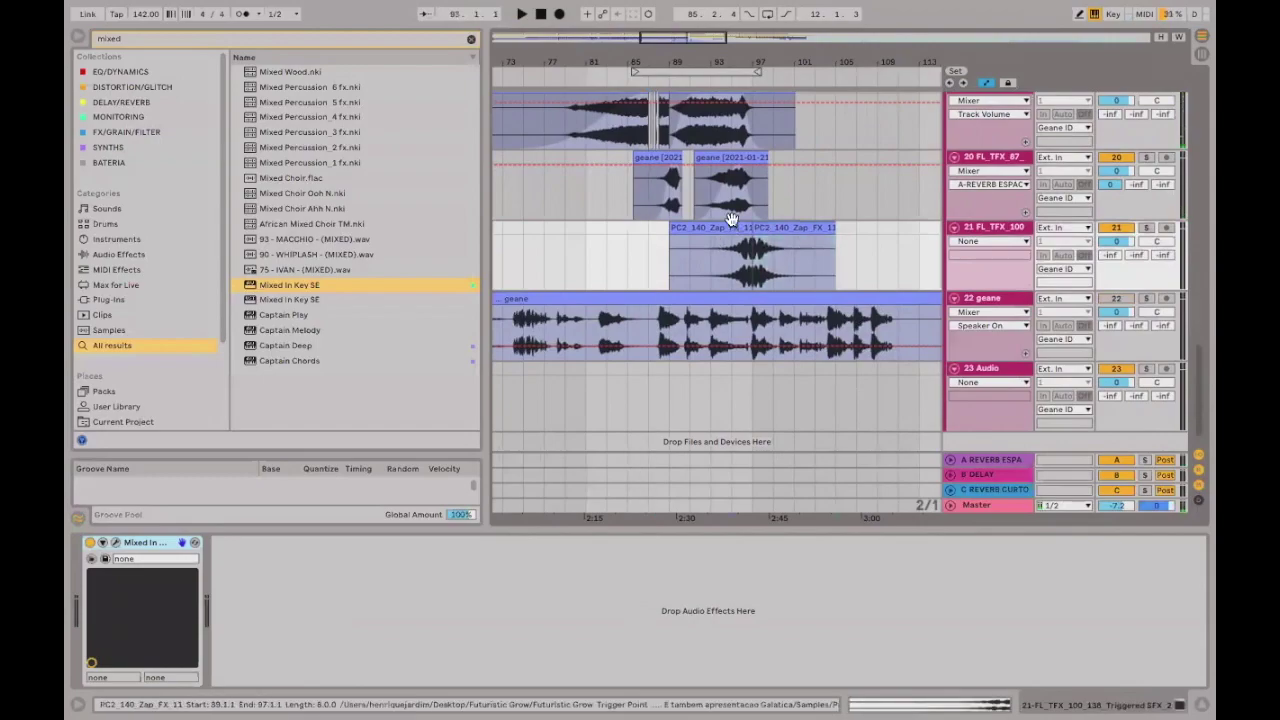
click(745, 240)
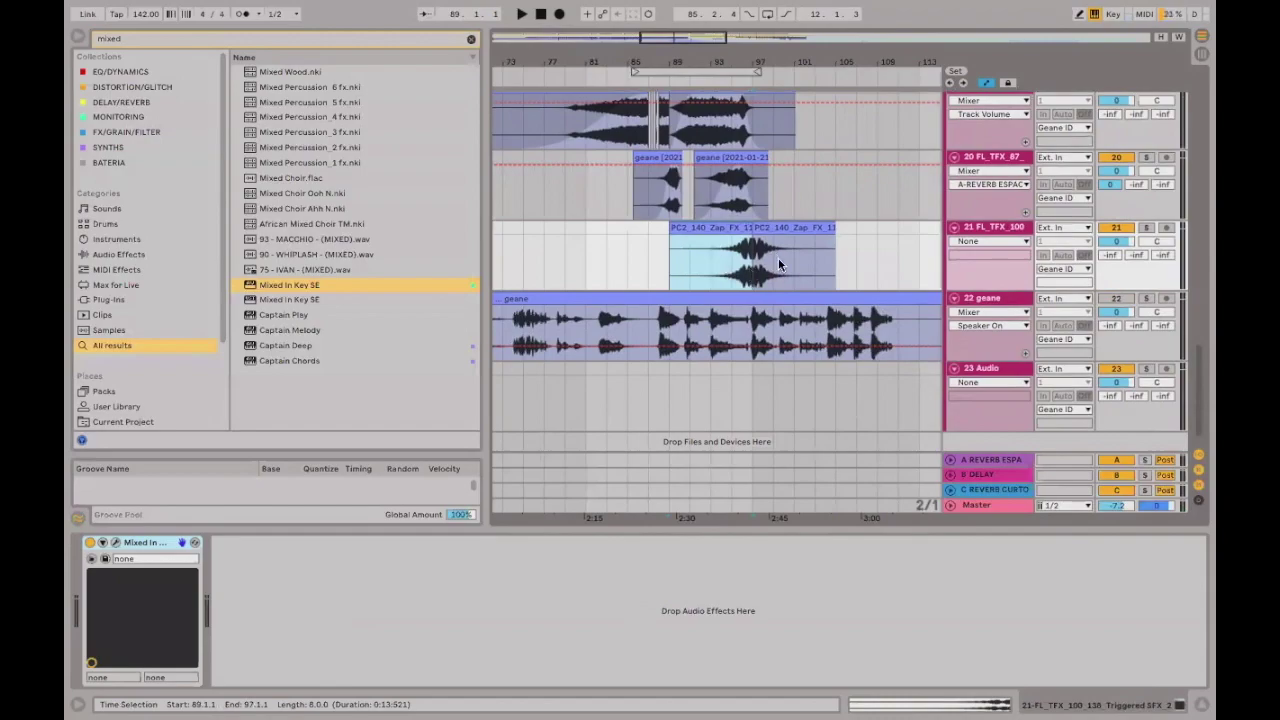
click(720, 228)
key(space)
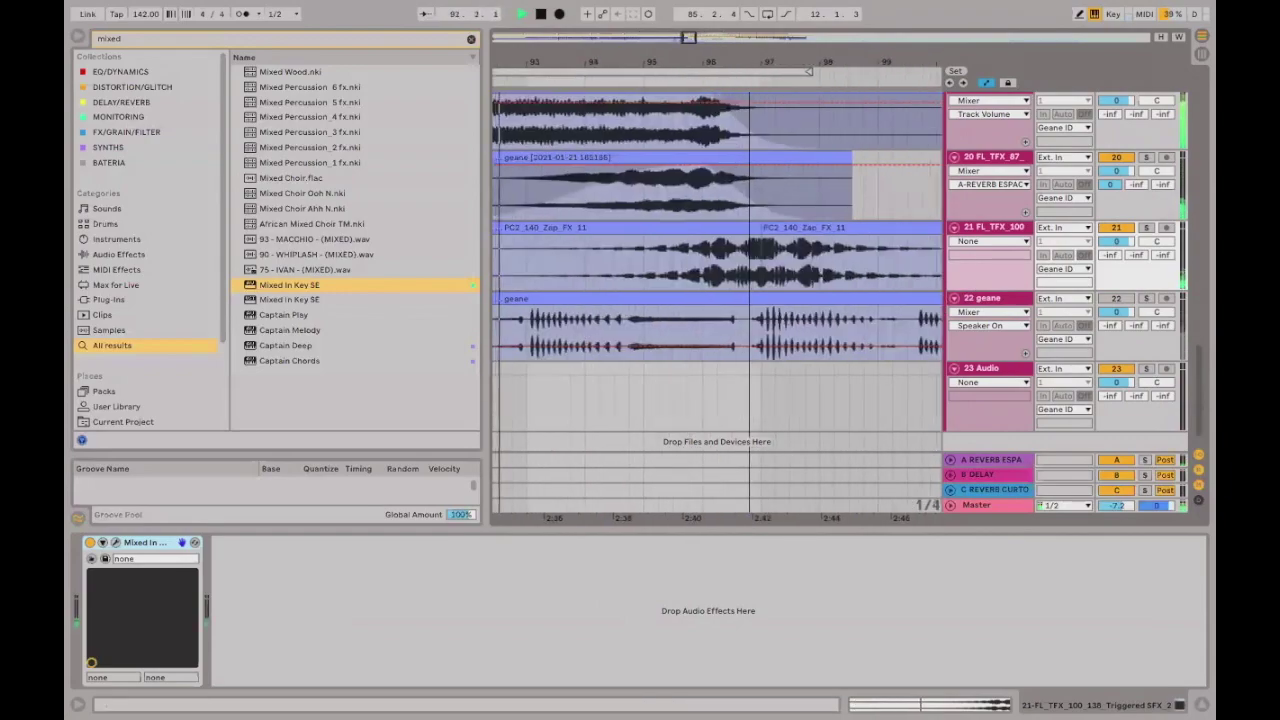
key(minus)
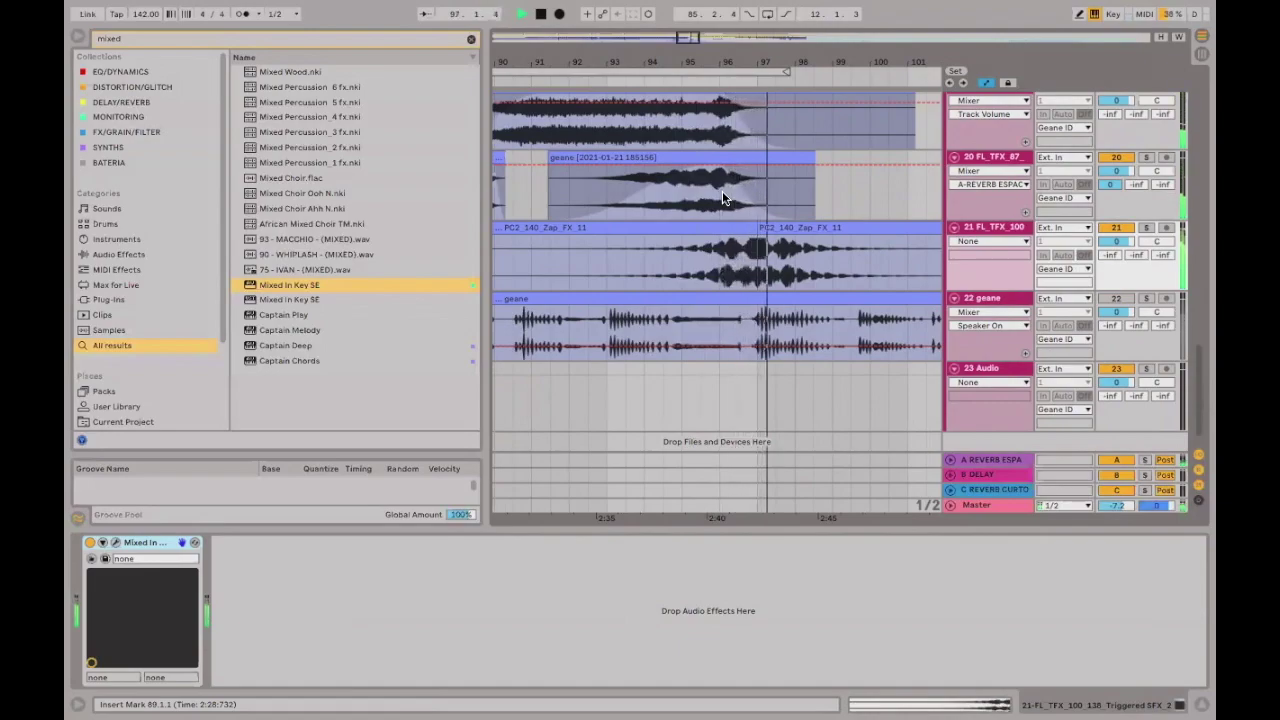
key(space)
Split the reversed Zap FX 11 clip at 96.1.1 with automation hidden, and delete its part before that bar.
key(ctrl+a)
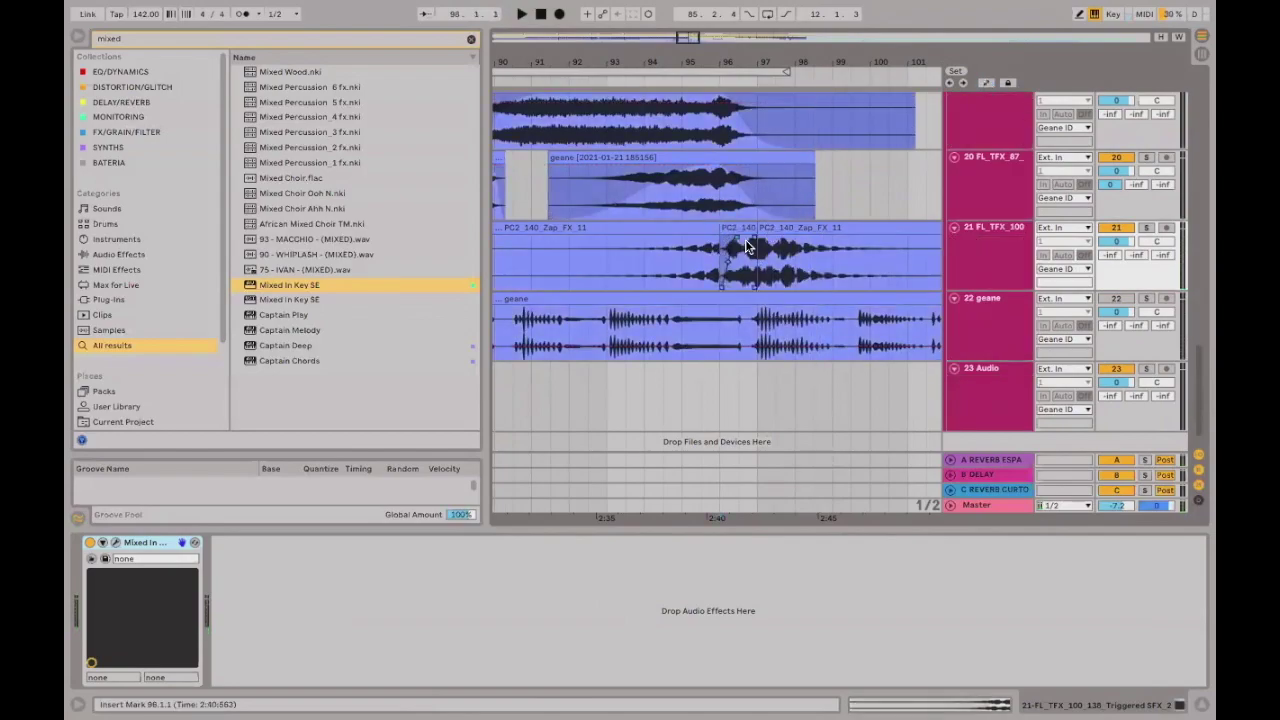
click(706, 230)
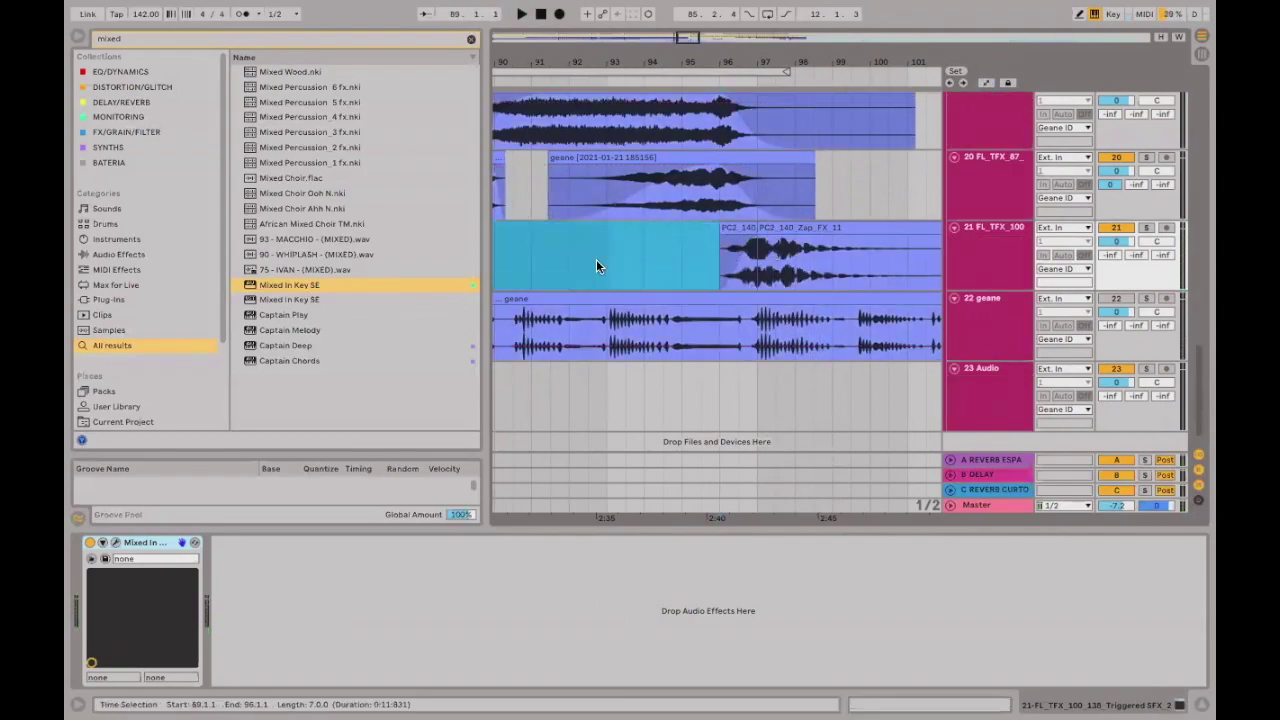
click(551, 257)
key(space)
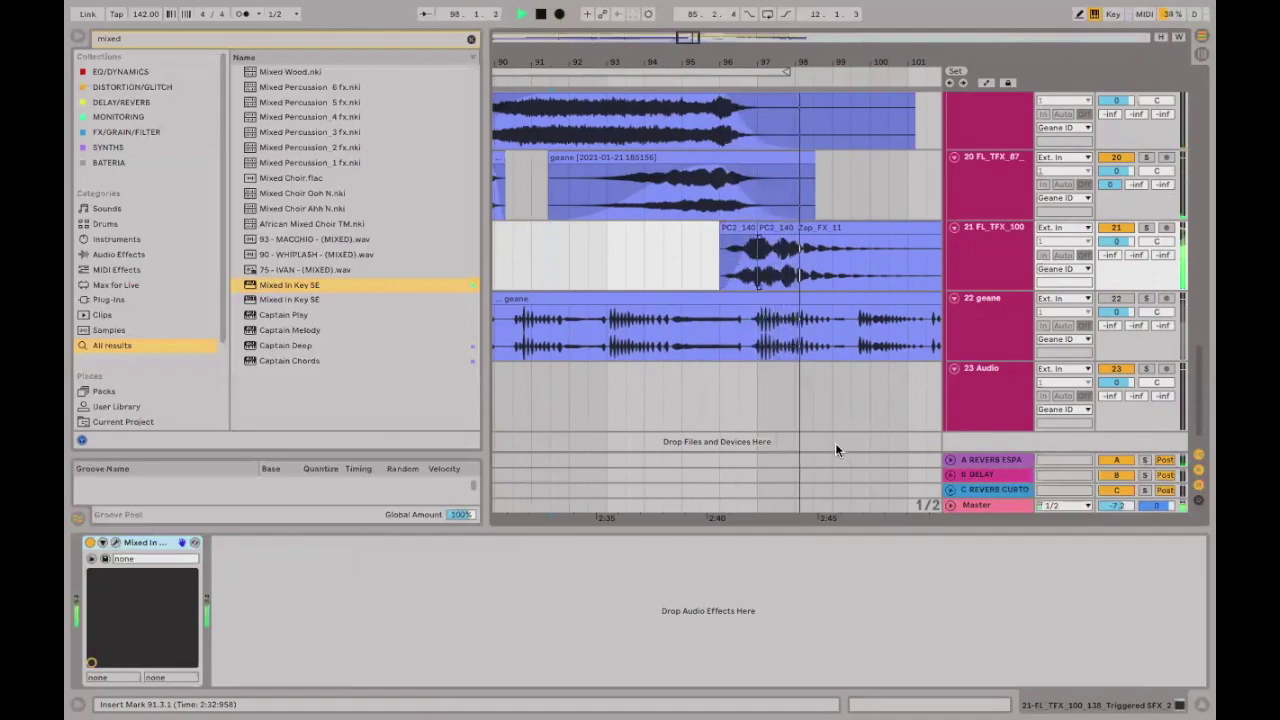
Paste a copy of the forward Zap FX 11 clip onto track 21 at 101.1.1.
scroll(790, 258, right, 4)
scroll(790, 258, up, 1)
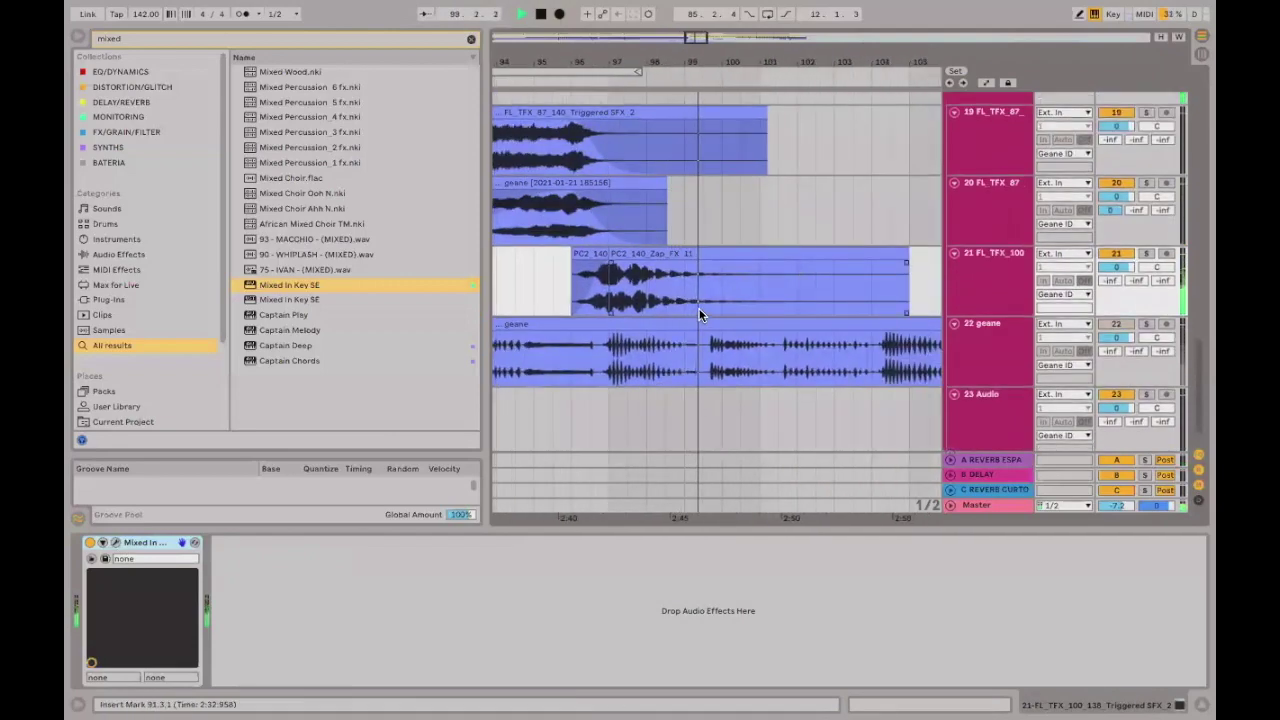
click(776, 286)
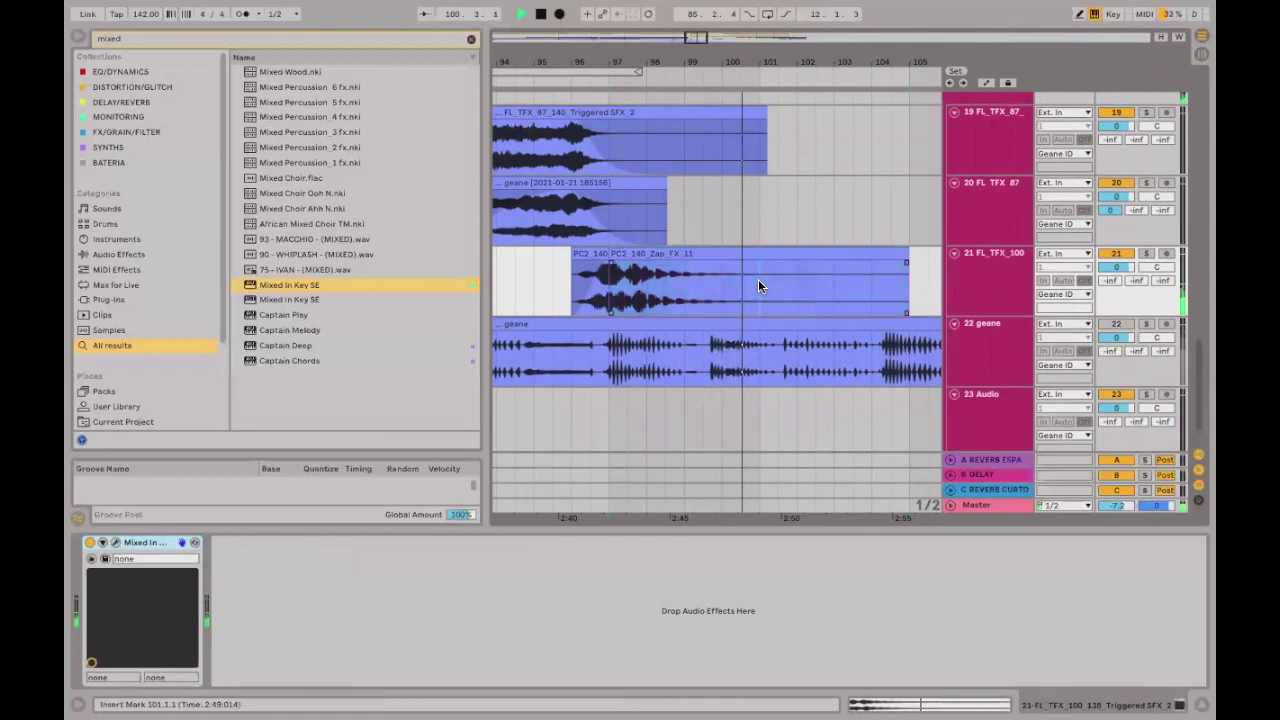
key(ctrl+v)
scroll(832, 326, right, 3)
scroll(832, 326, up, 1)
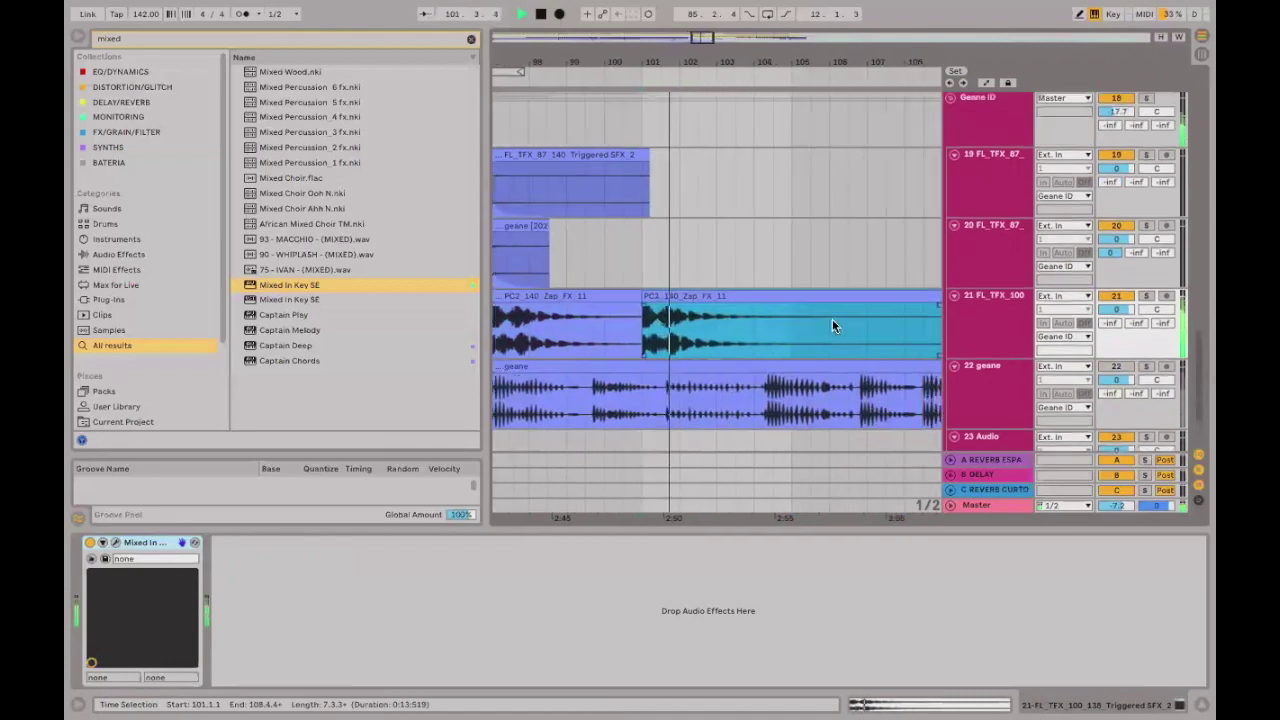
Duplicate the 101.1.1 to 103.1.1 section of the Zap FX 11 clip so the copy starts at 103.1.1.
drag(645, 330, 697, 316)
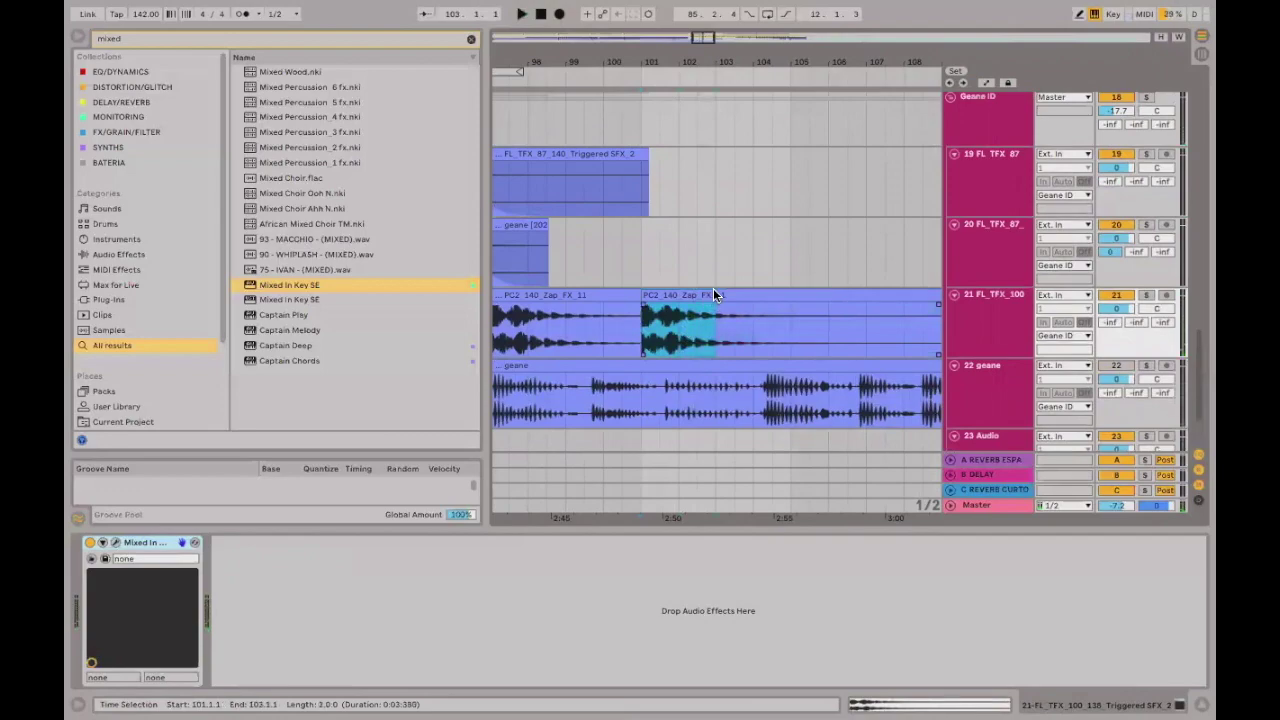
scroll(726, 320, left, 5)
scroll(730, 316, down, 1)
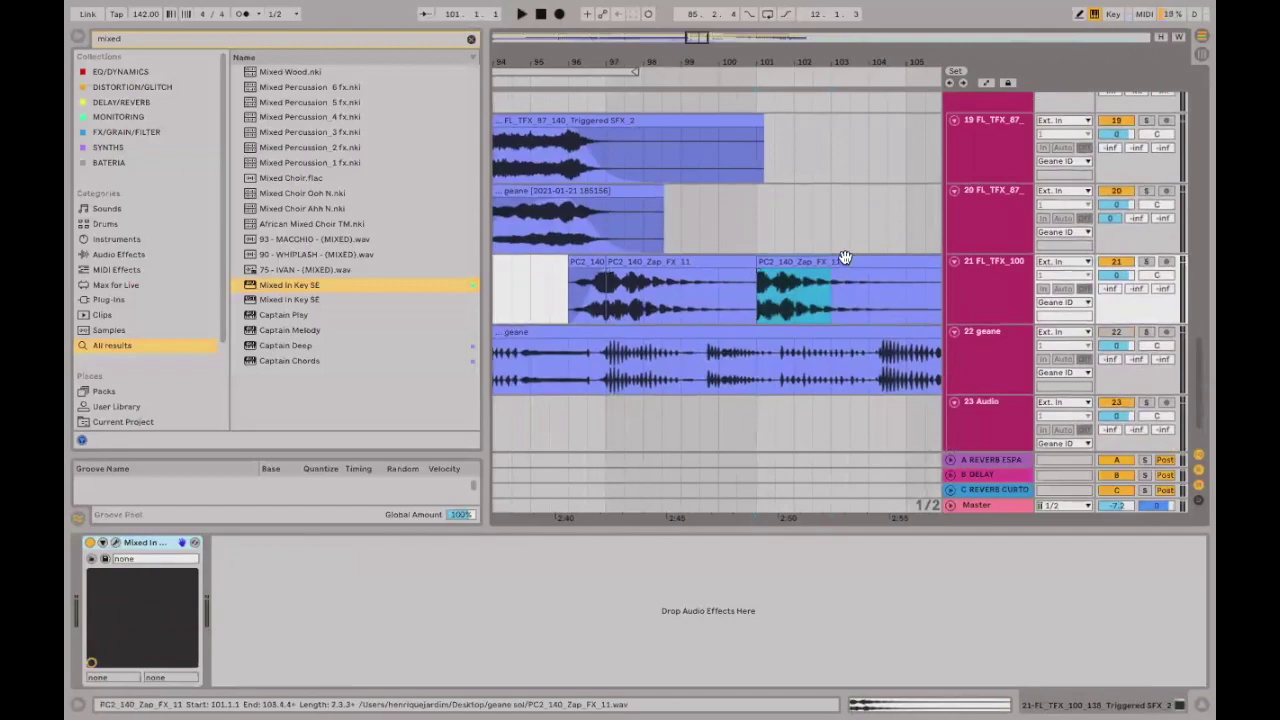
key(super+d)
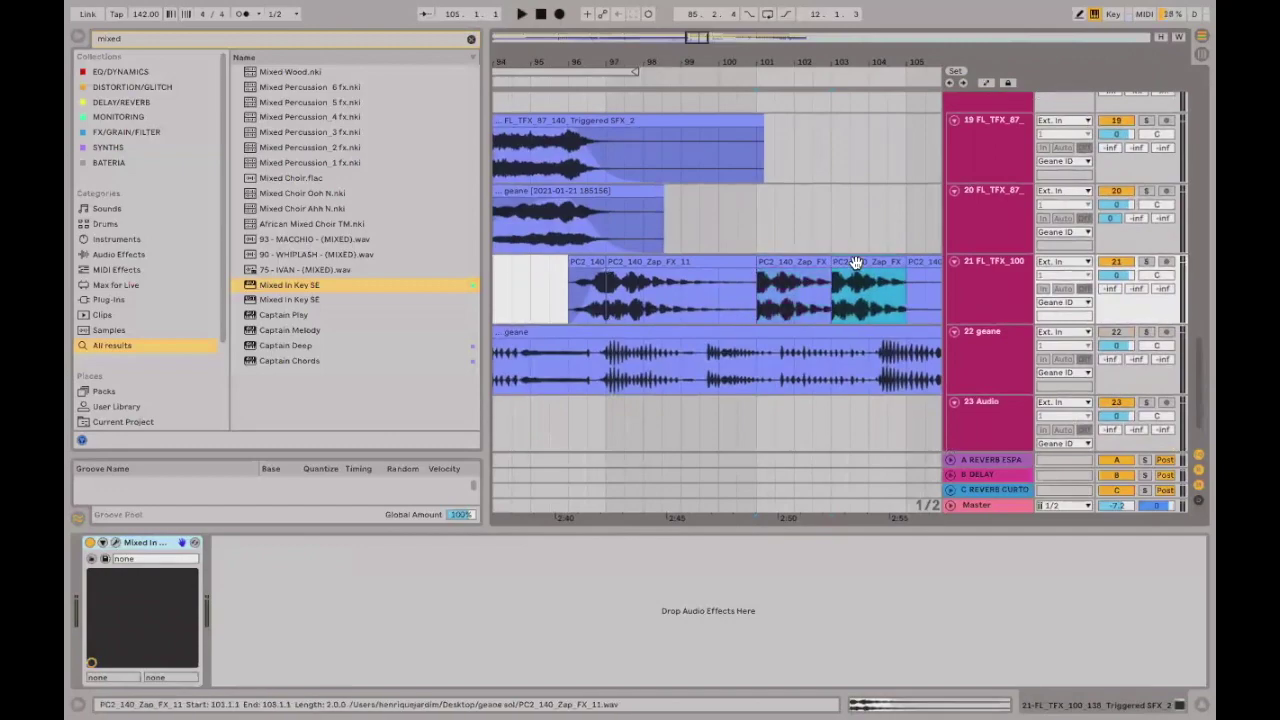
Set the Zap FX 11 copy at 103.1.1 to Texture warp mode and transpose it by 12 st.
double_click(853, 261)
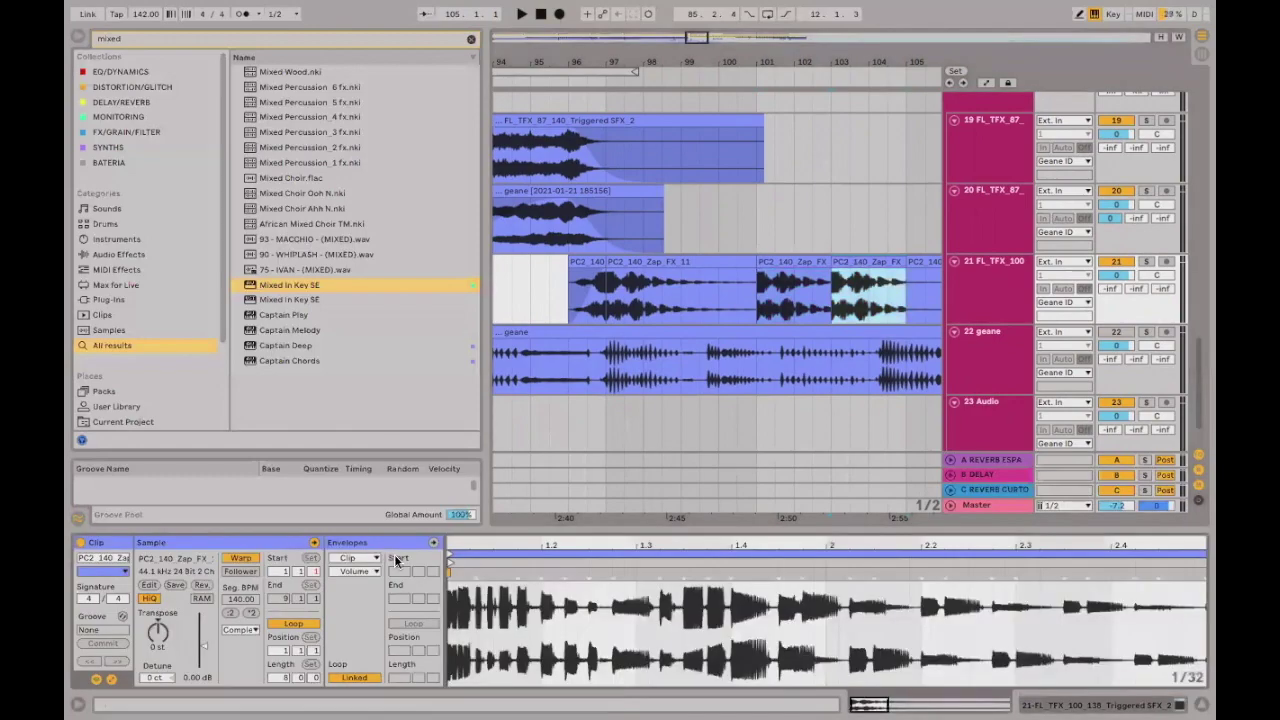
click(240, 630)
click(258, 666)
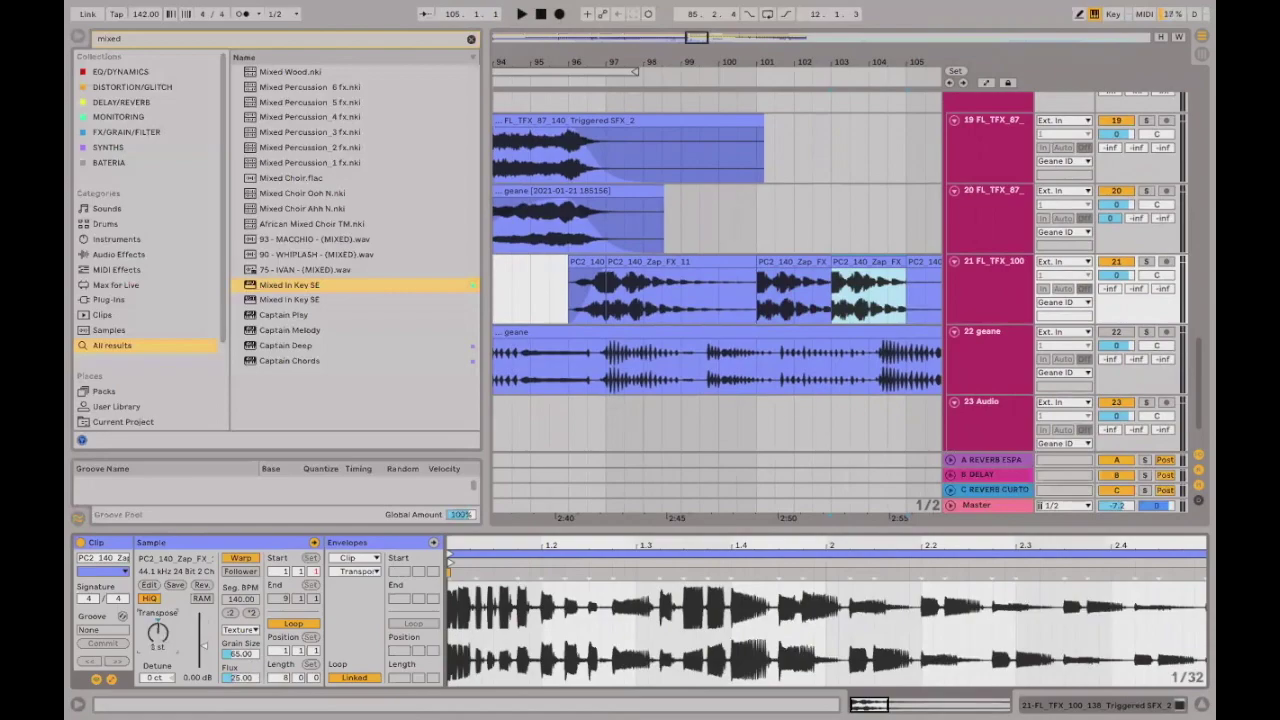
Set the Zap FX 11 copy's grain size to 2.00 and flux to 100.00 while auditioning it from 103.1.1.
key(space)
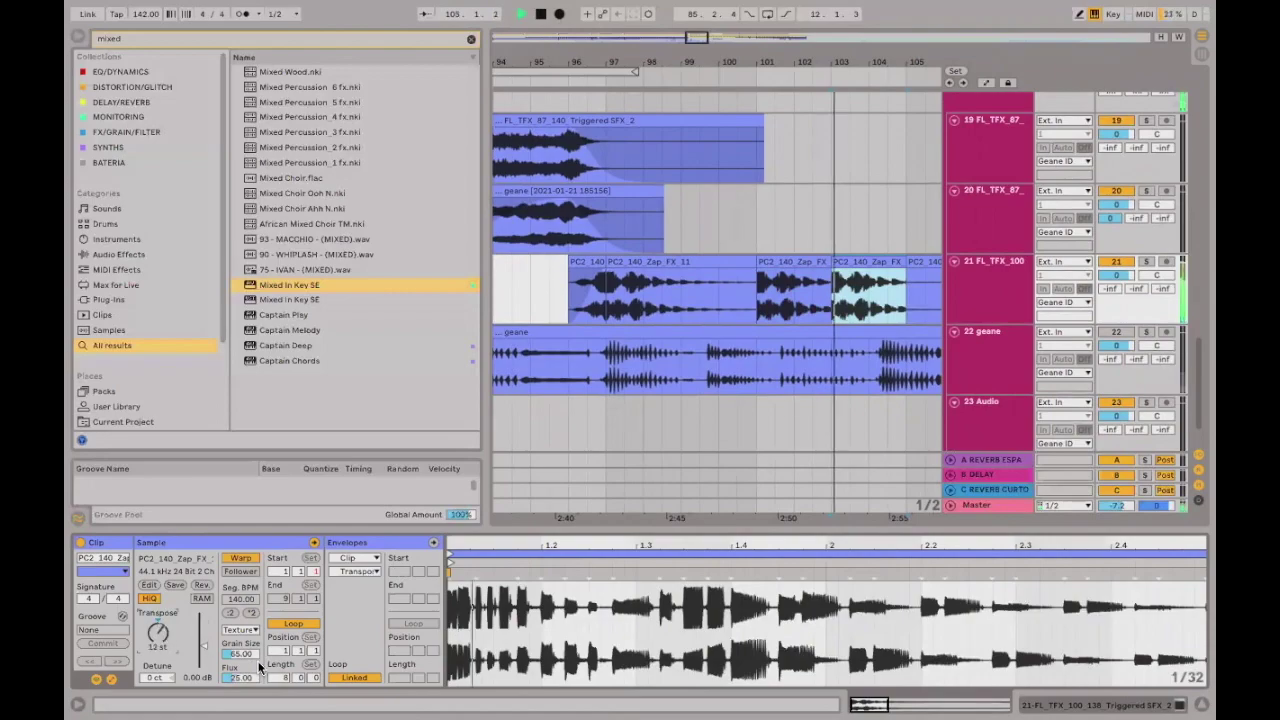
drag(240, 653, 240, 610)
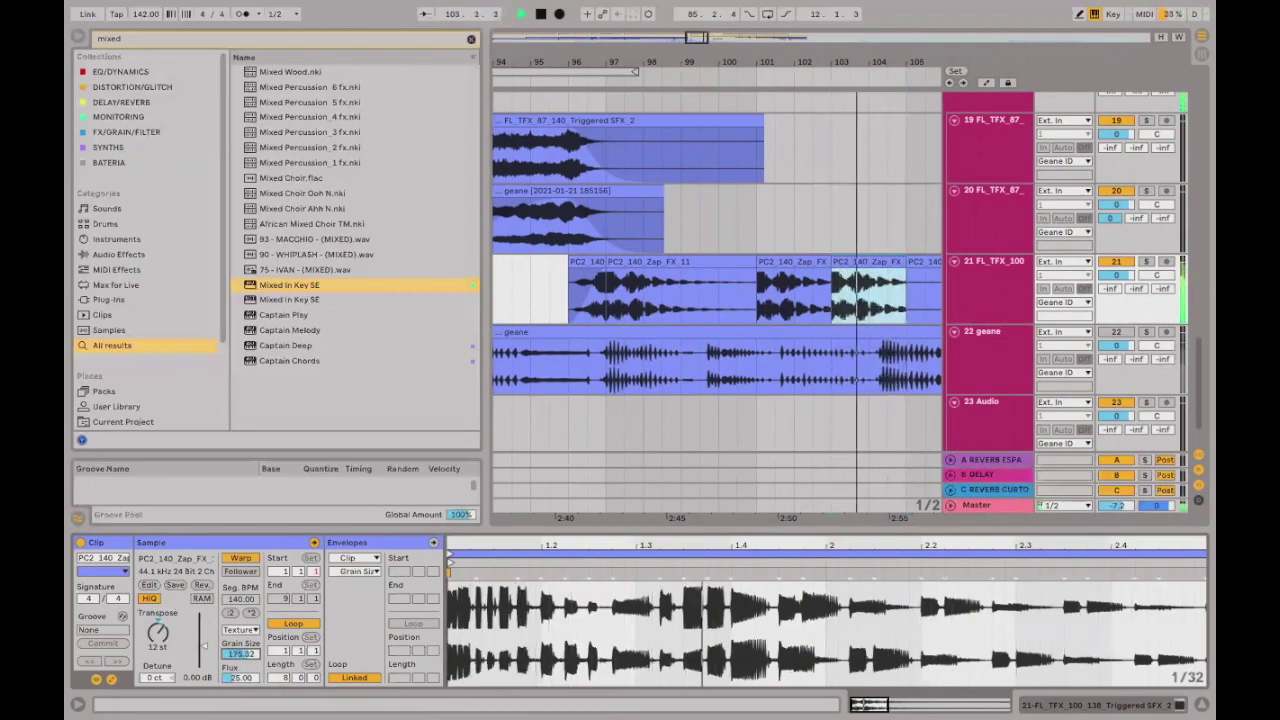
click(240, 677)
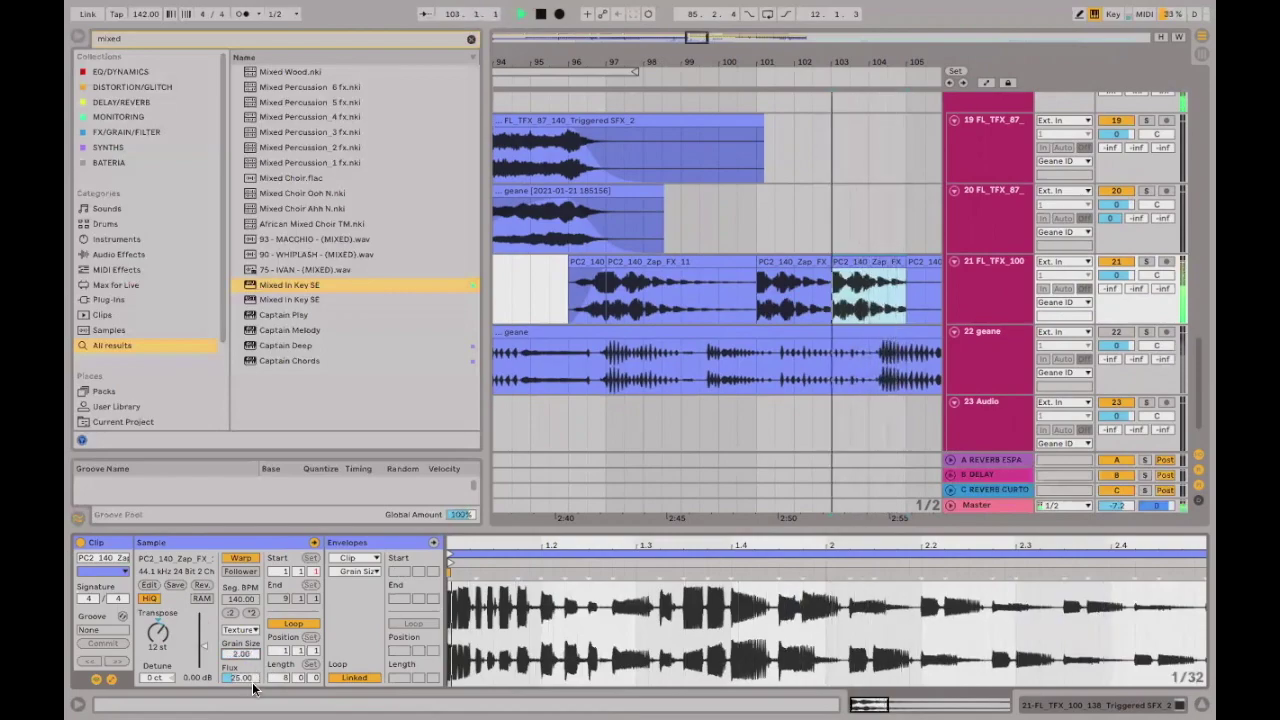
key(space)
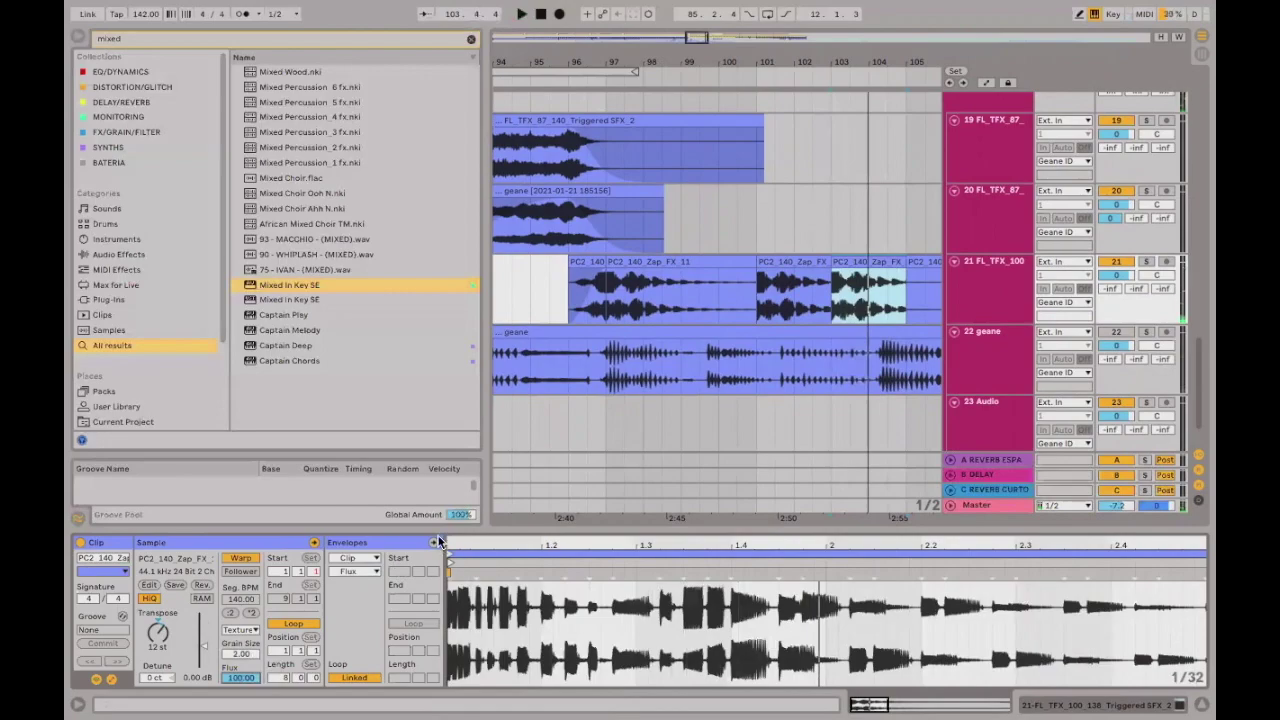
key(space)
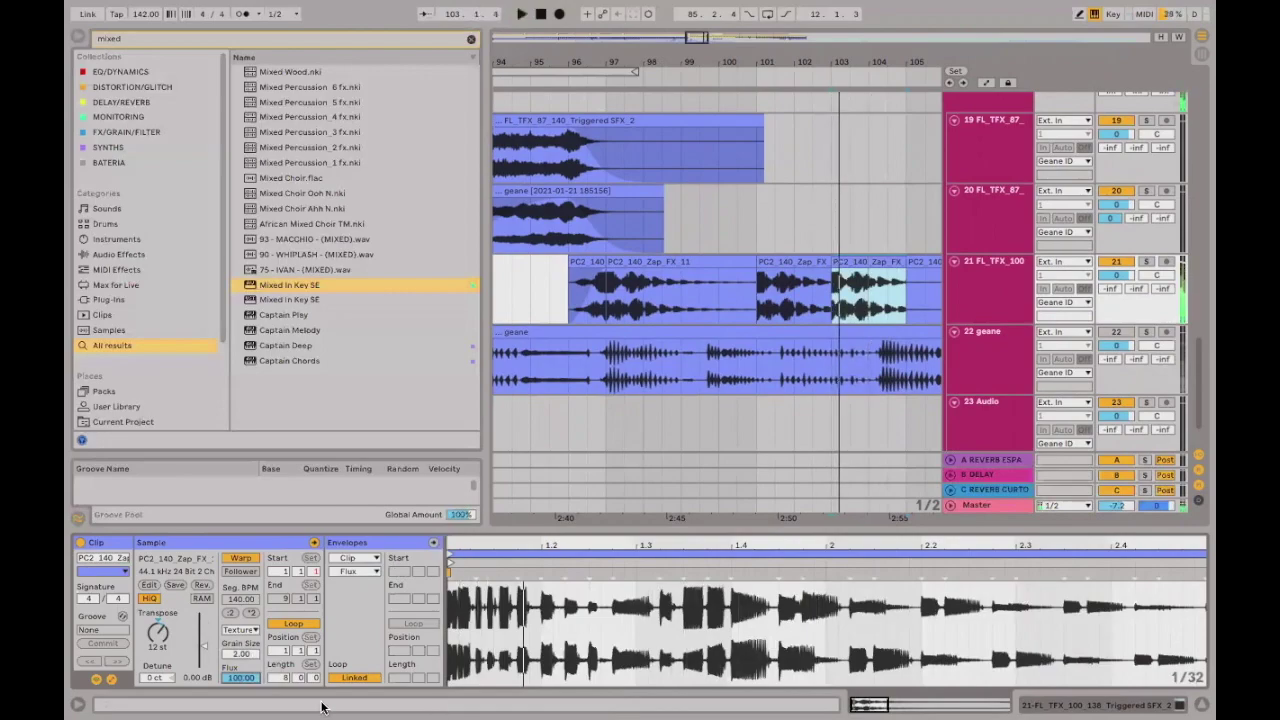
click(238, 630)
click(229, 630)
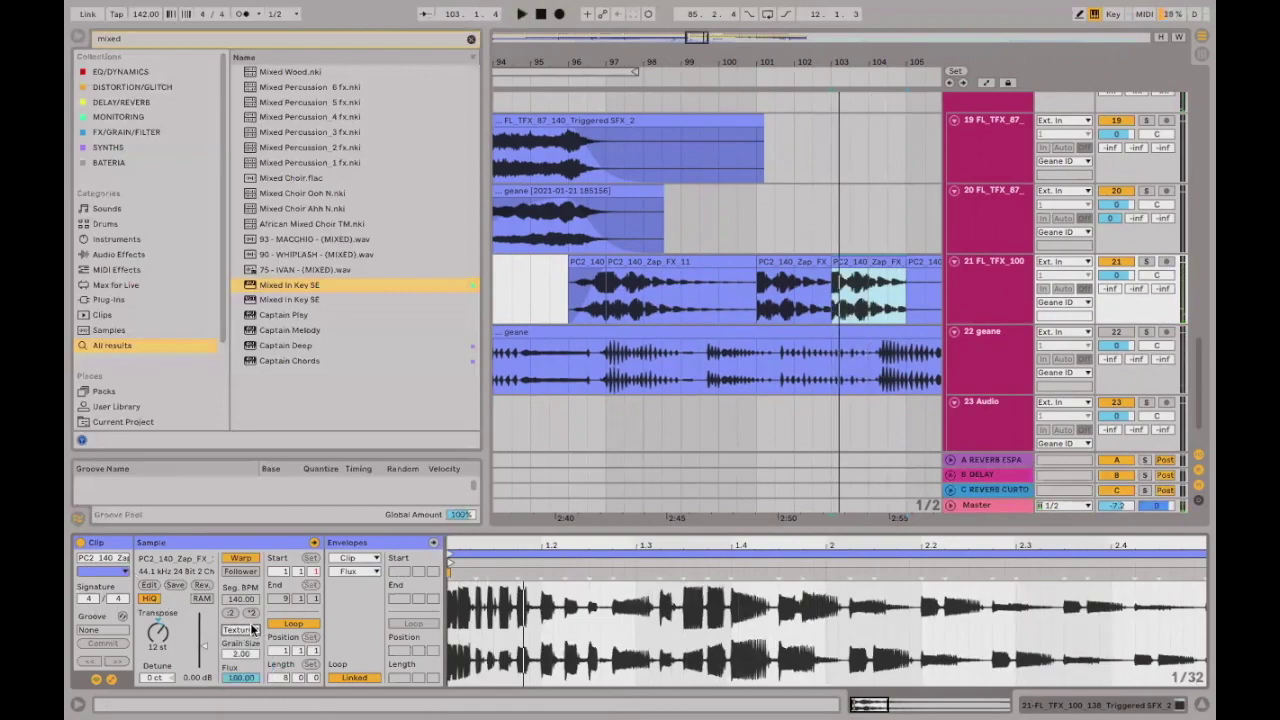
click(243, 631)
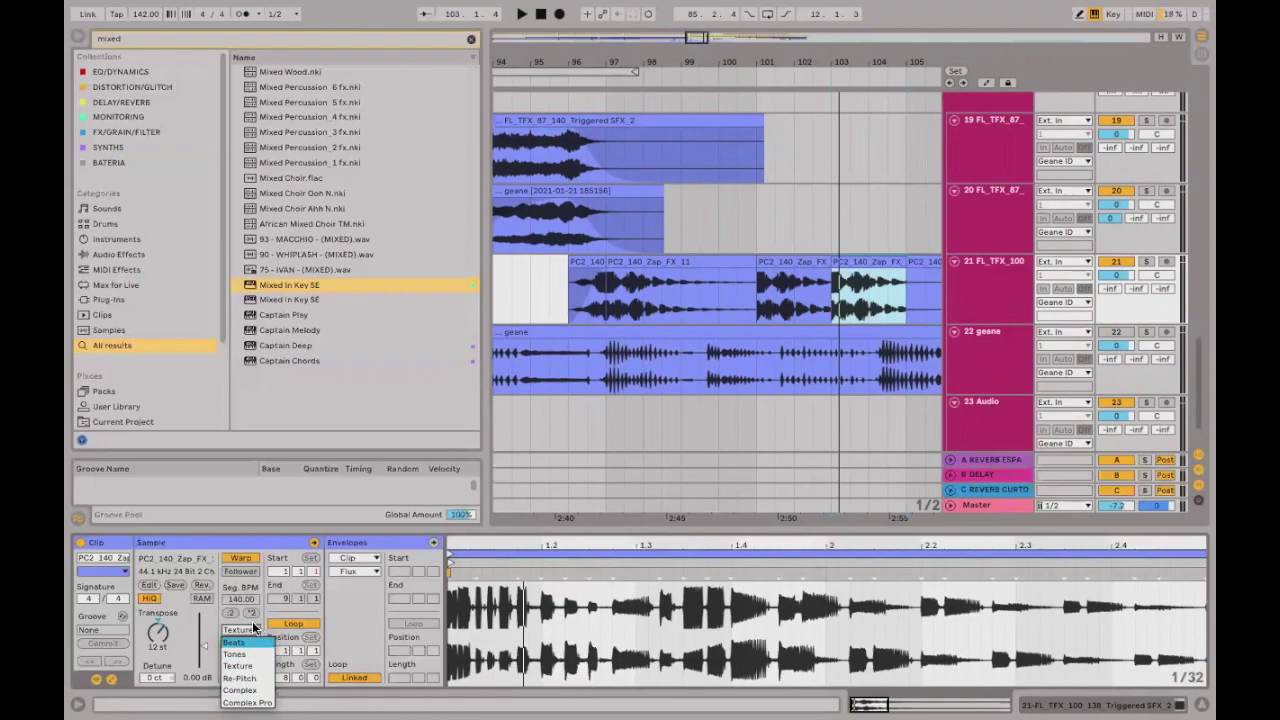
click(257, 629)
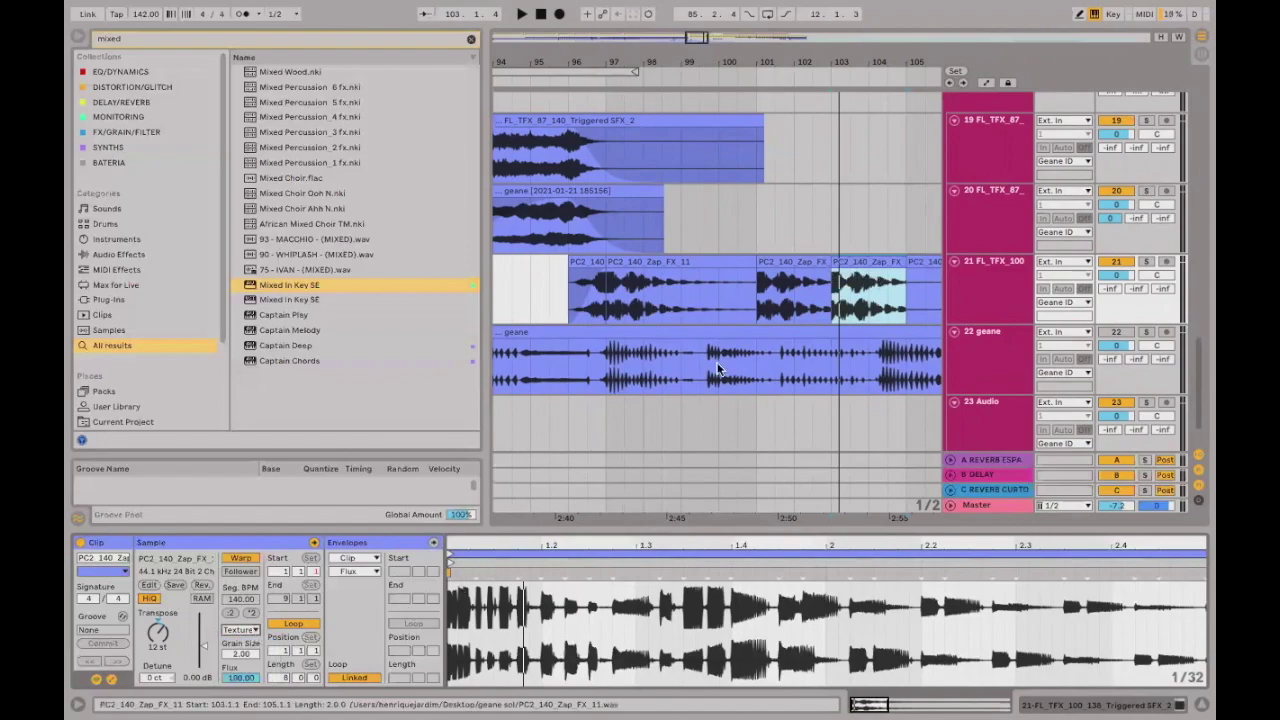
Insert an audio track below track 21 and arm it with Resampling as its input, soloing track 21 as the source.
right_click(965, 271)
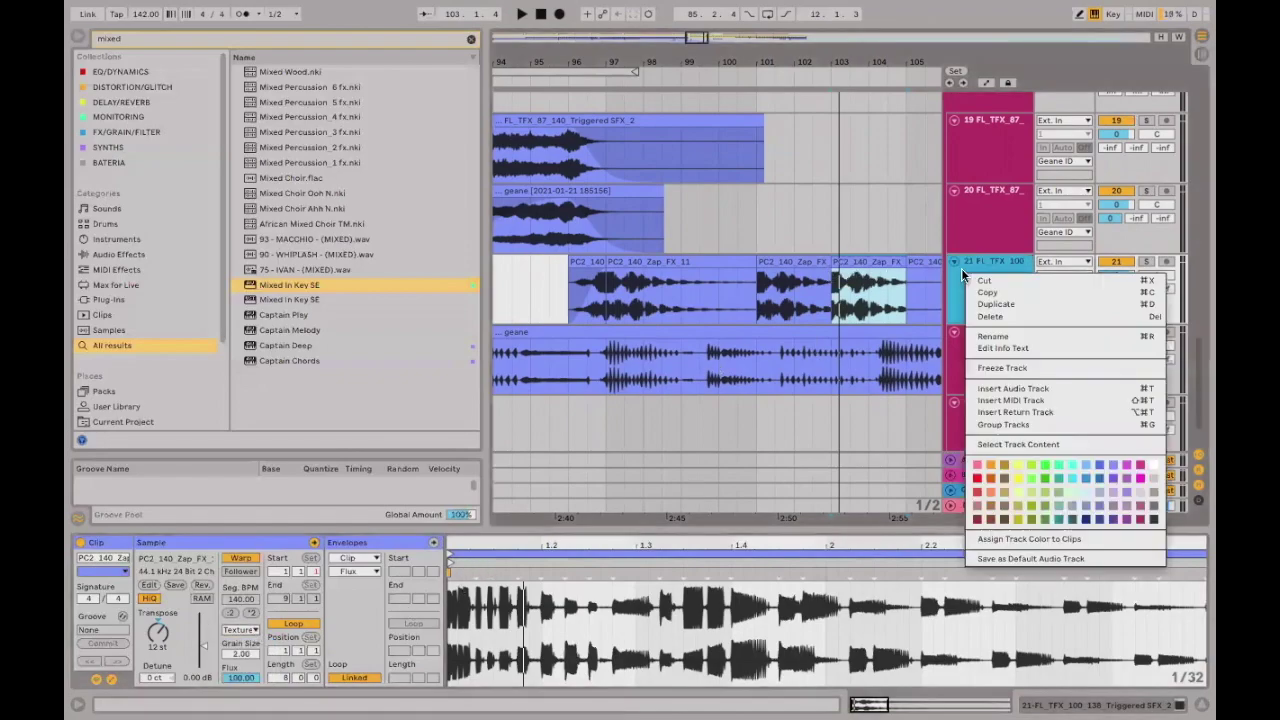
click(1008, 386)
click(963, 346)
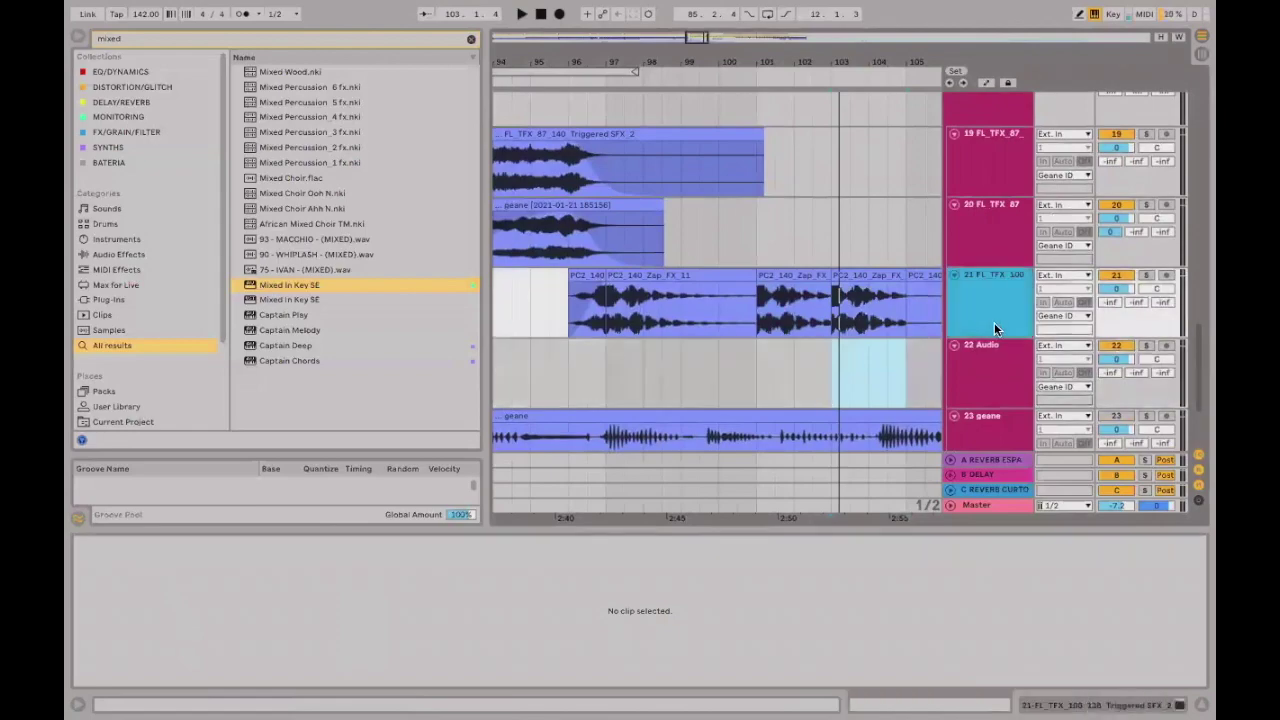
click(1064, 344)
click(1021, 397)
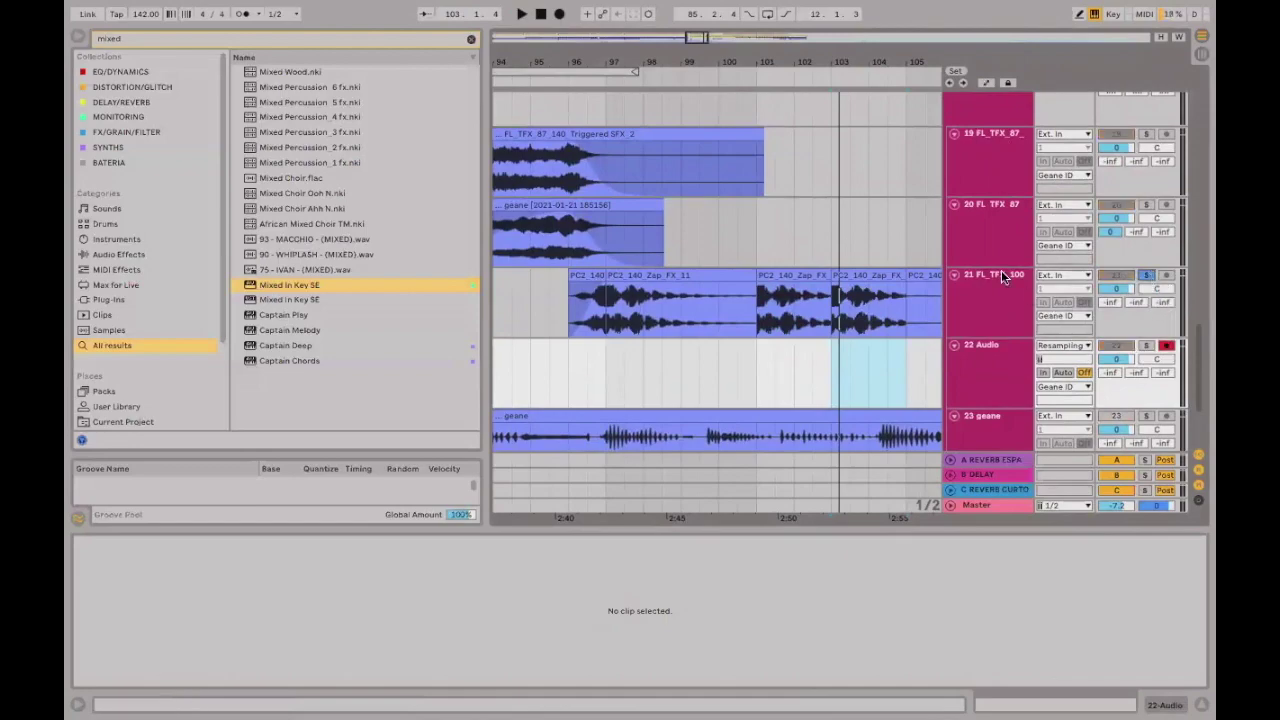
Loop the two-bar Zap FX 11 copy from 103.1.1 and start recording it onto track 22.
click(857, 276)
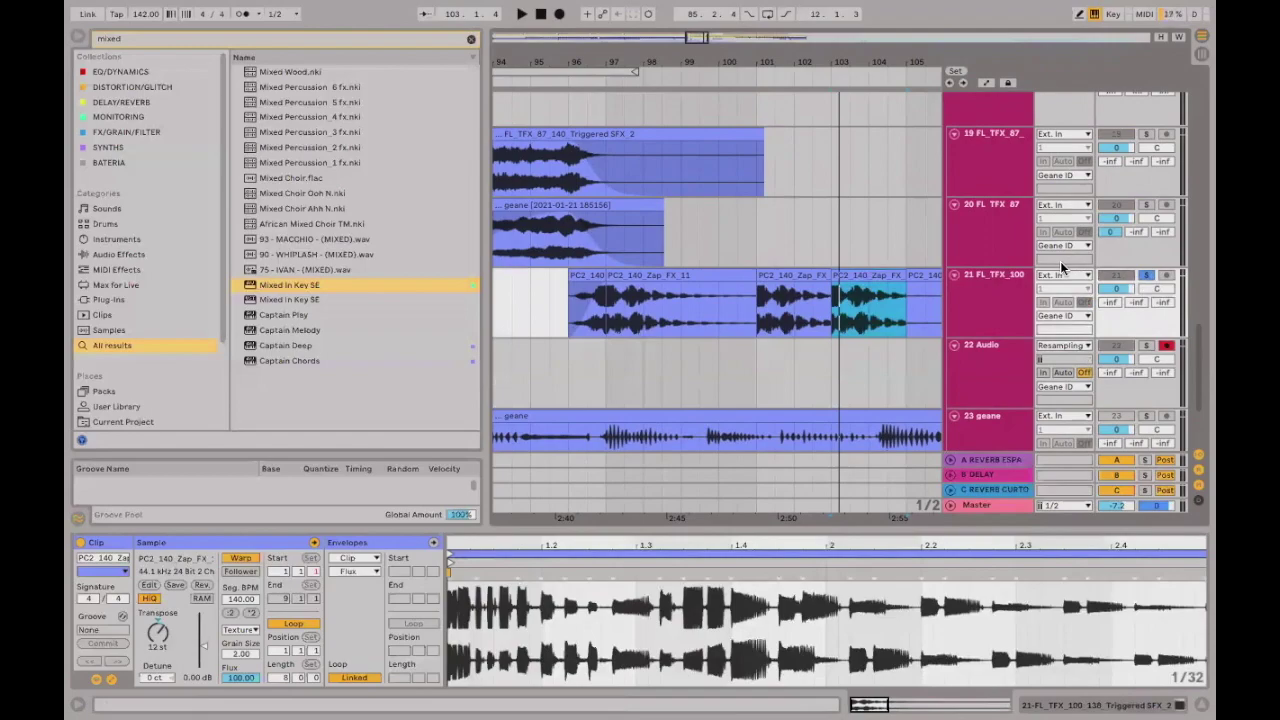
key(ctrl+l)
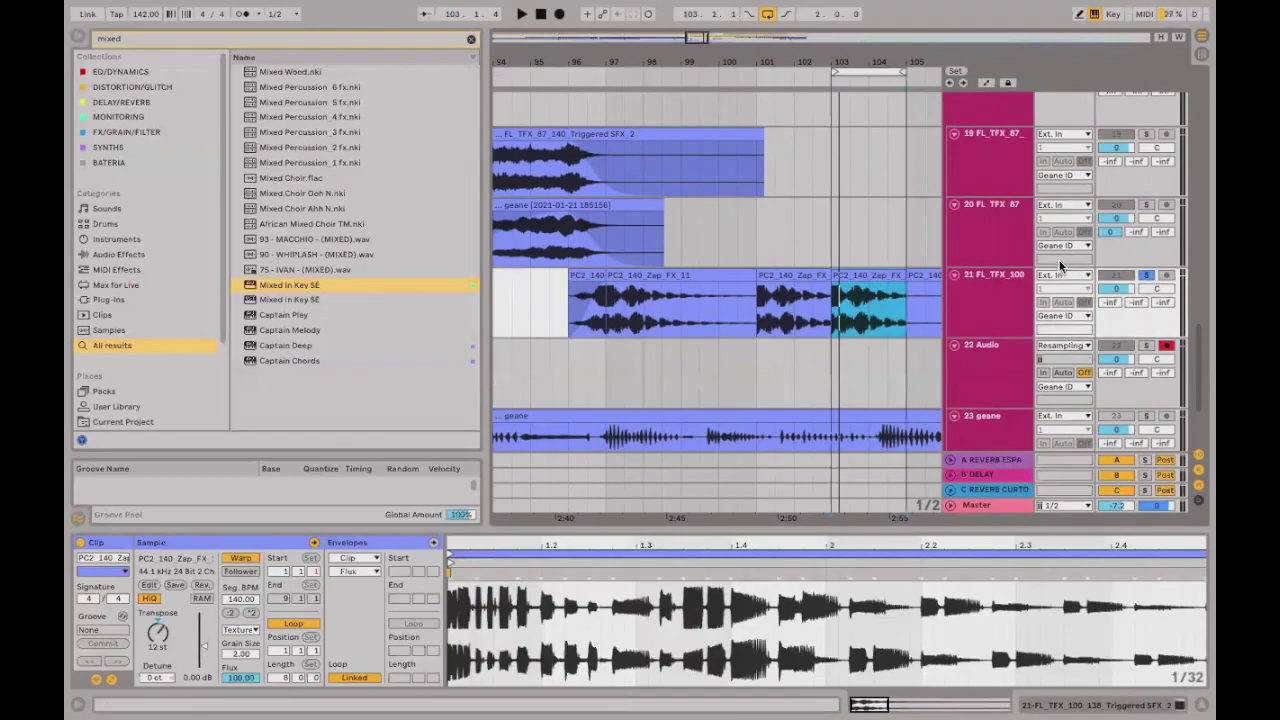
click(560, 14)
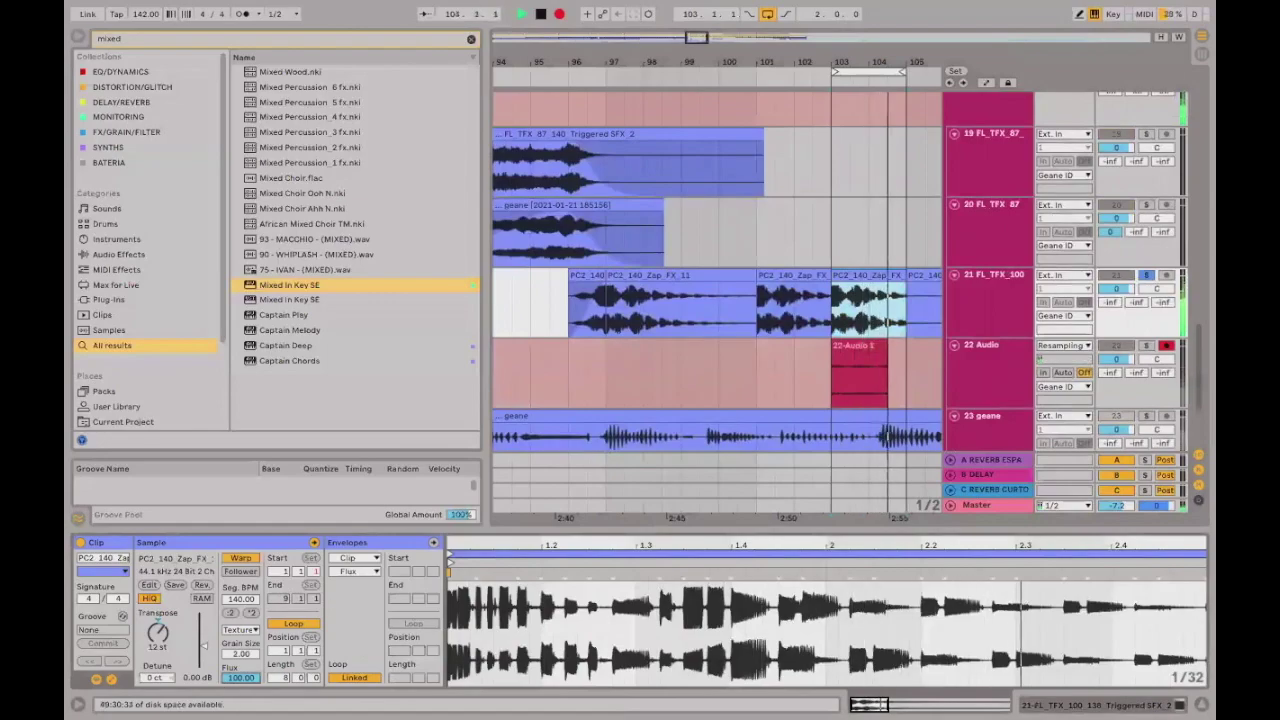
While recording, set the Zap FX 11 copy's flux to 0.00 and transpose to 7 st, sweep its grain size back to 2.00, and stop.
key(Delete)
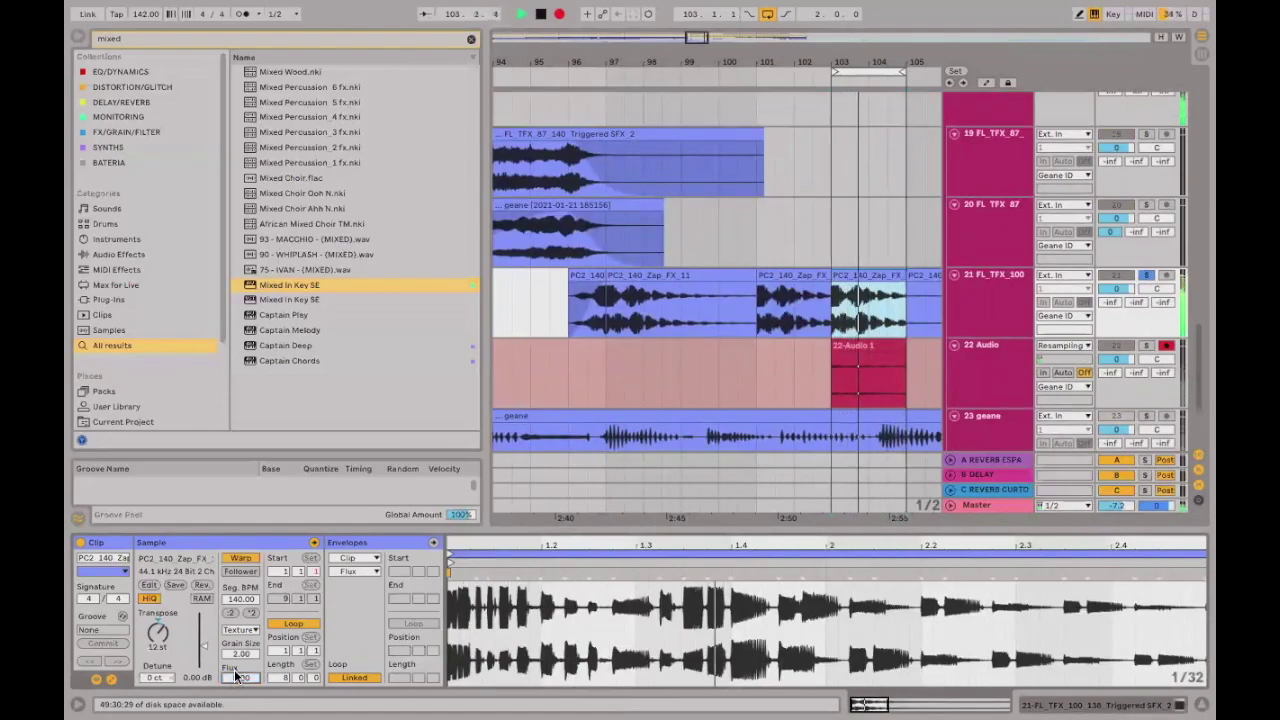
drag(240, 653, 240, 630)
text(283)
key(Return)
mouse_move(240, 677)
mouse_down()
mouse_move(240, 640)
mouse_move(240, 680)
mouse_up()
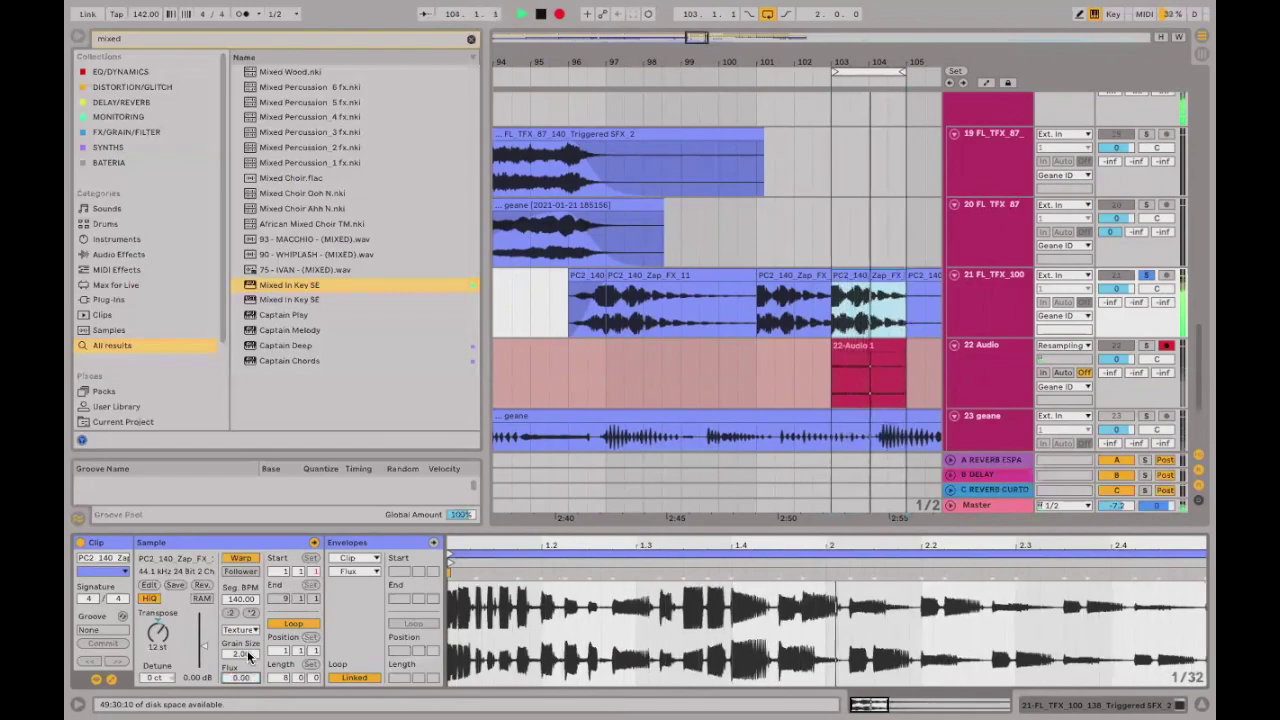
drag(248, 655, 248, 655)
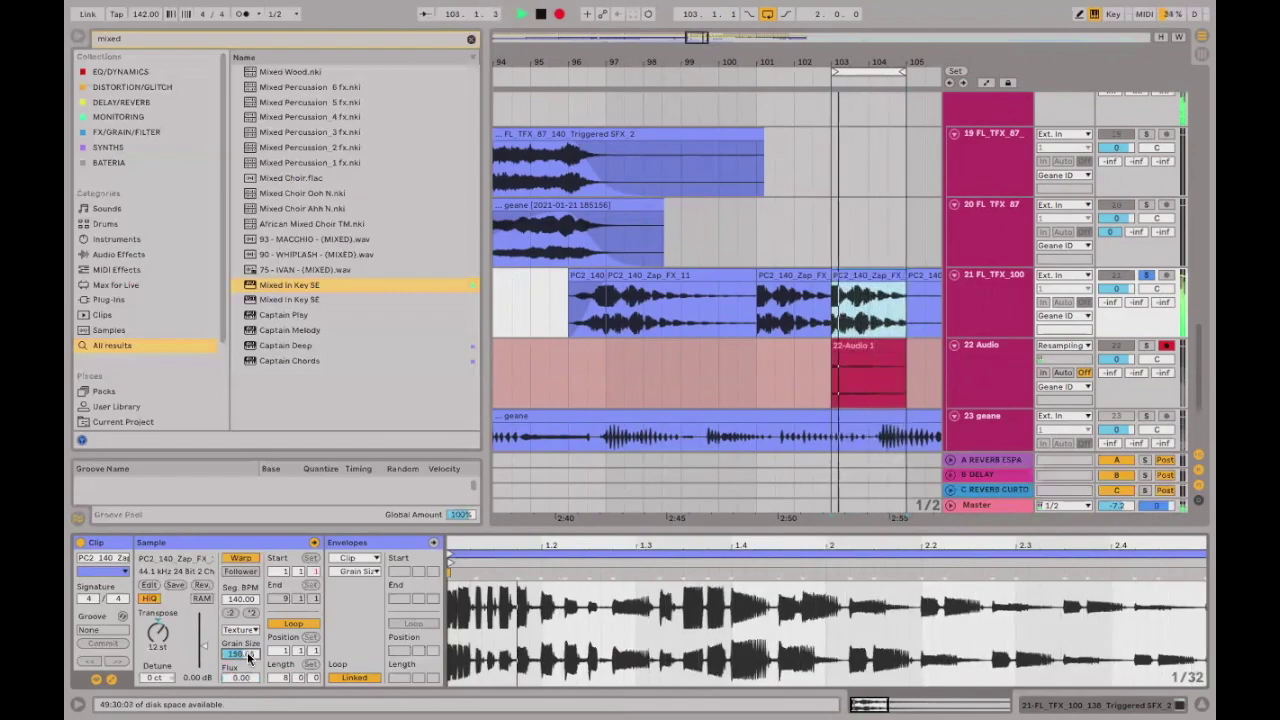
click(158, 632)
drag(158, 632, 158, 632)
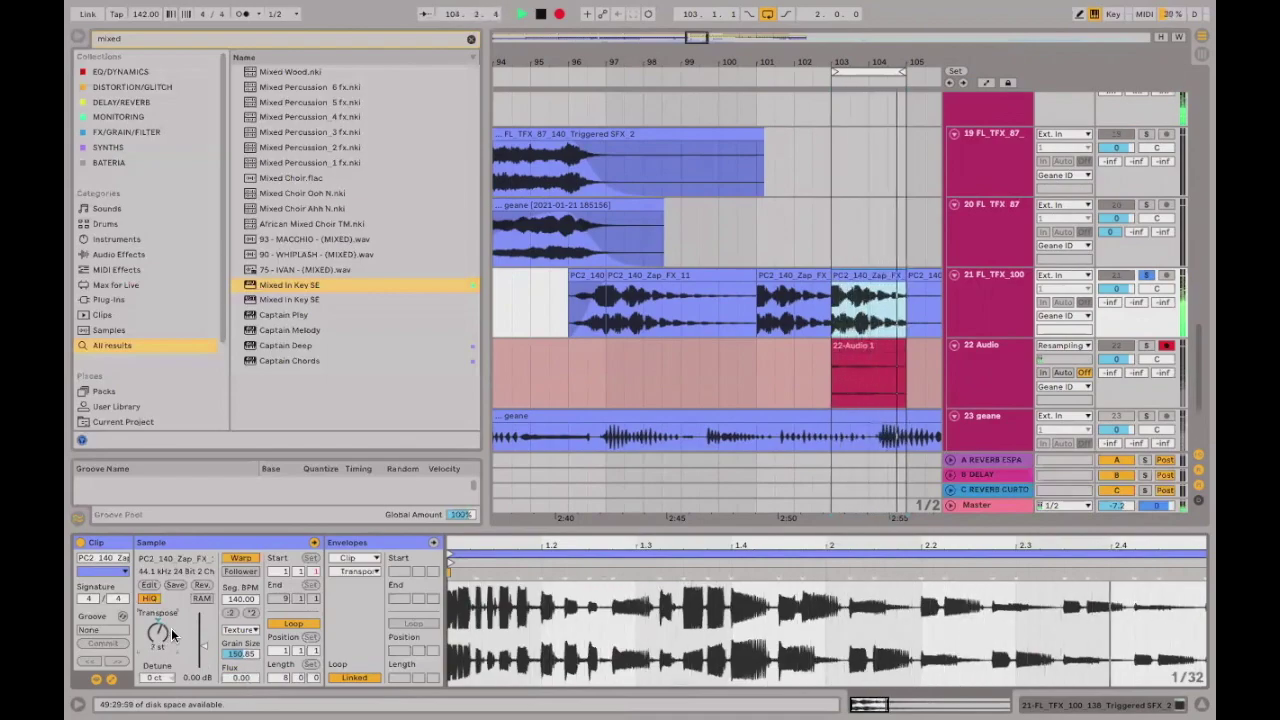
click(247, 655)
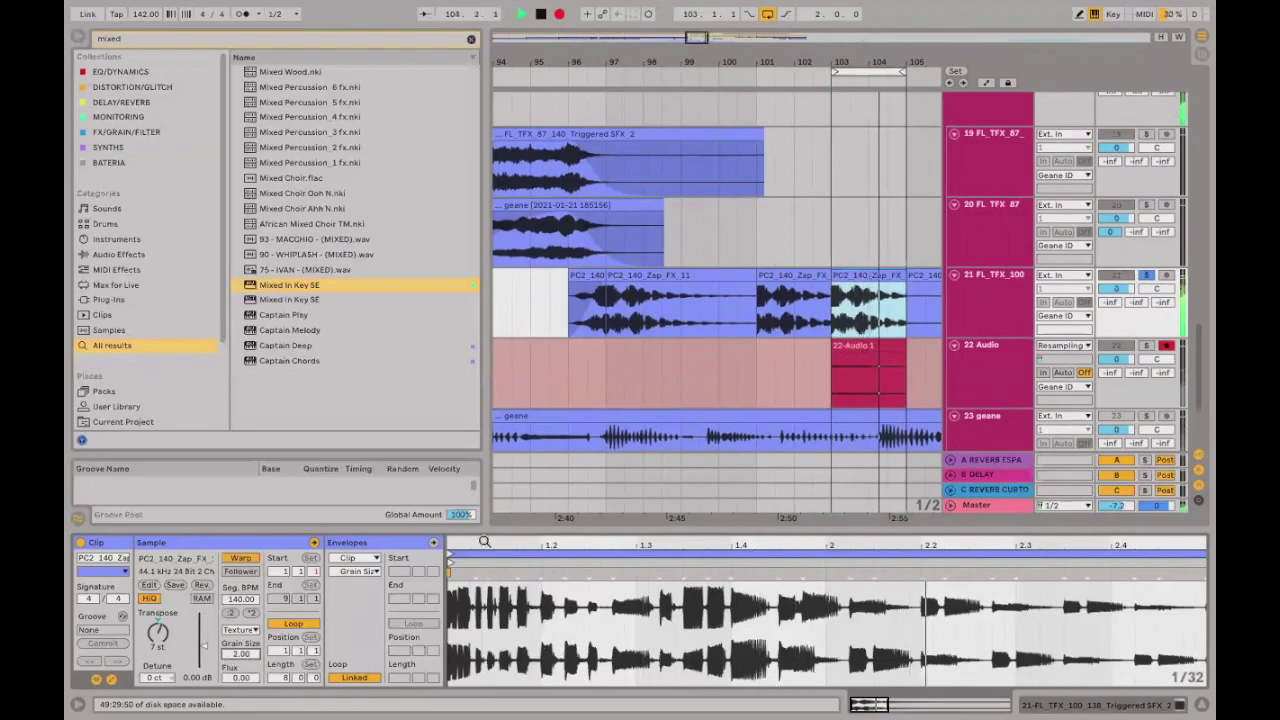
key(space)
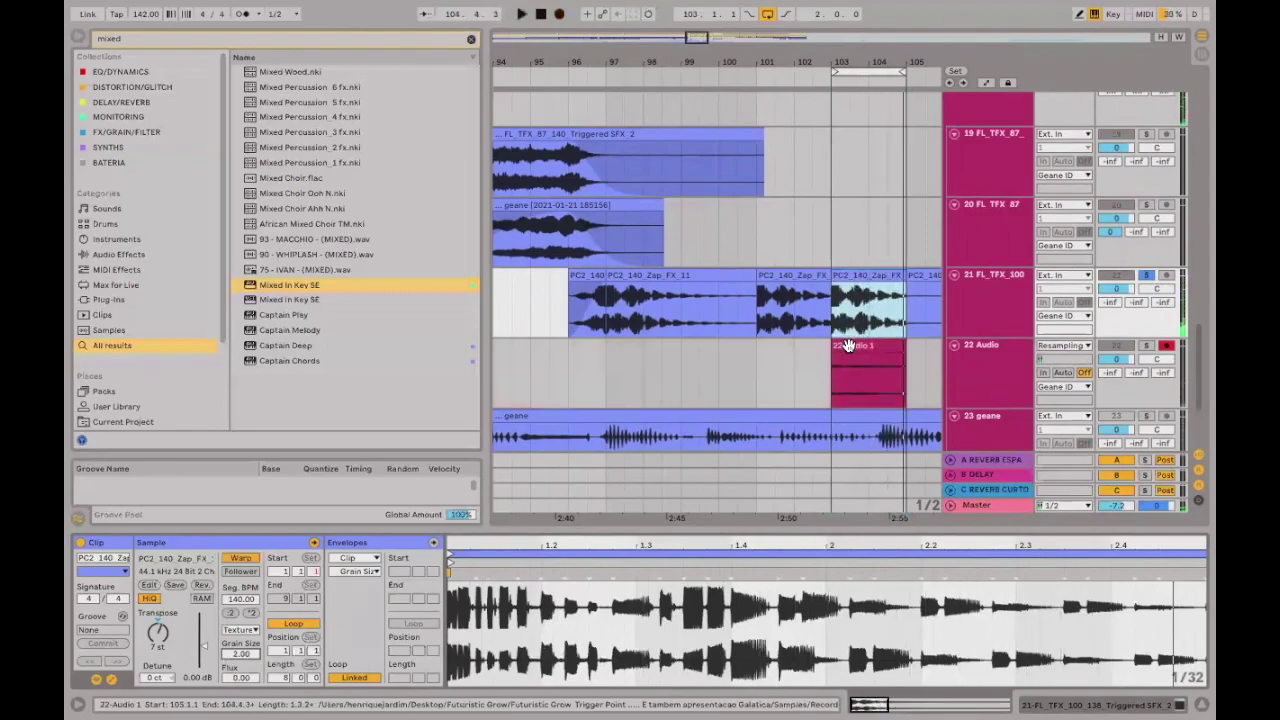
Extend the start of the recorded clip on track 22 back to 85.1.1 to expose the whole take.
scroll(862, 338, down, 5)
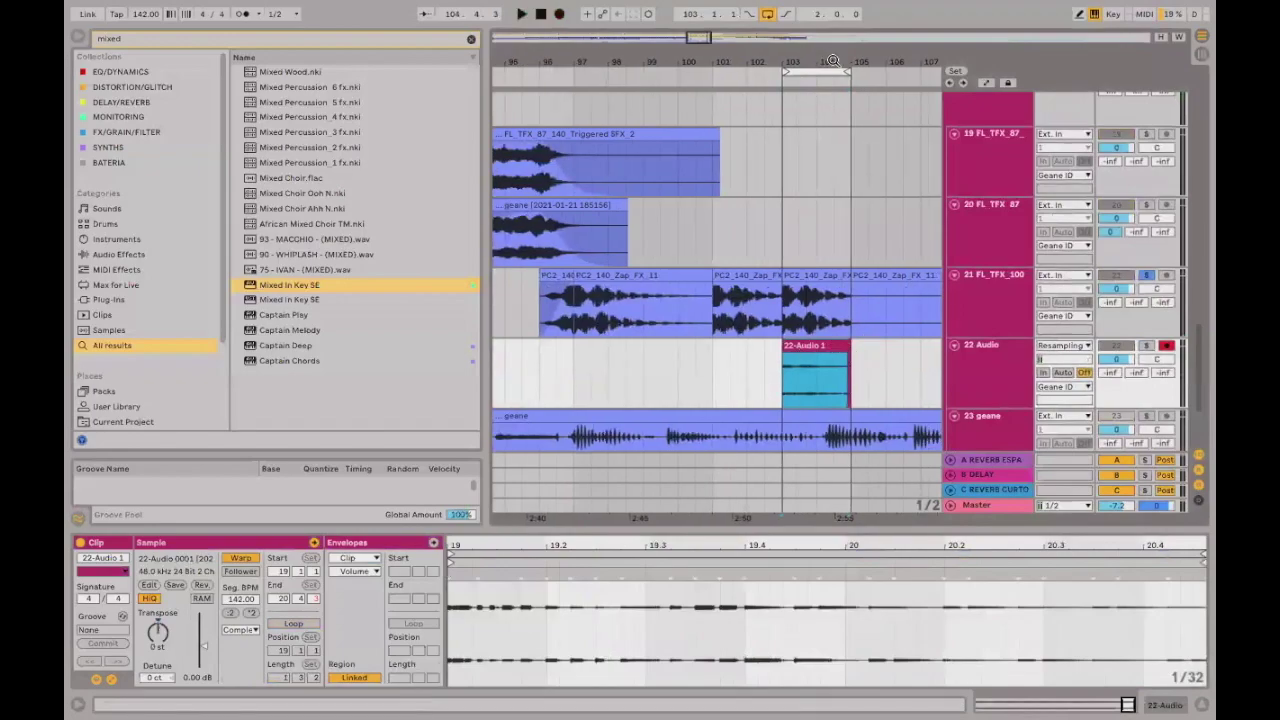
scroll(862, 338, down, 3)
click(890, 345)
drag(889, 346, 503, 347)
scroll(524, 354, down, 5)
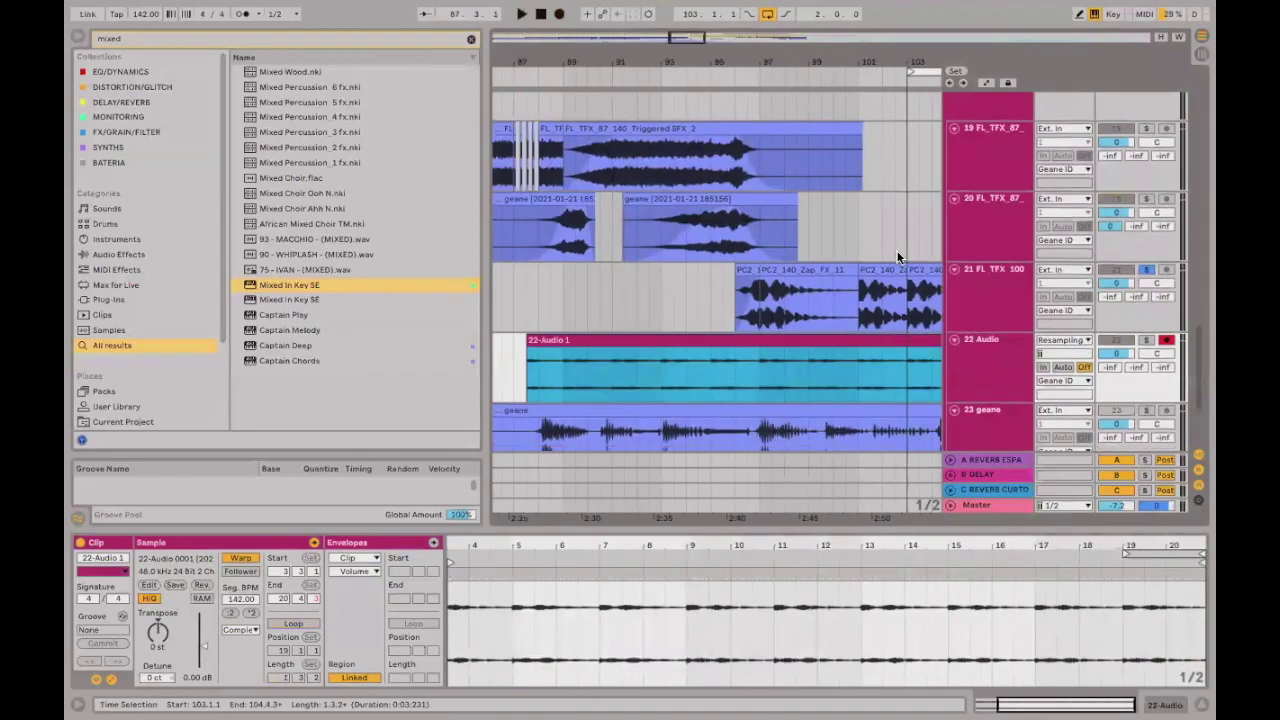
drag(791, 326, 781, 326)
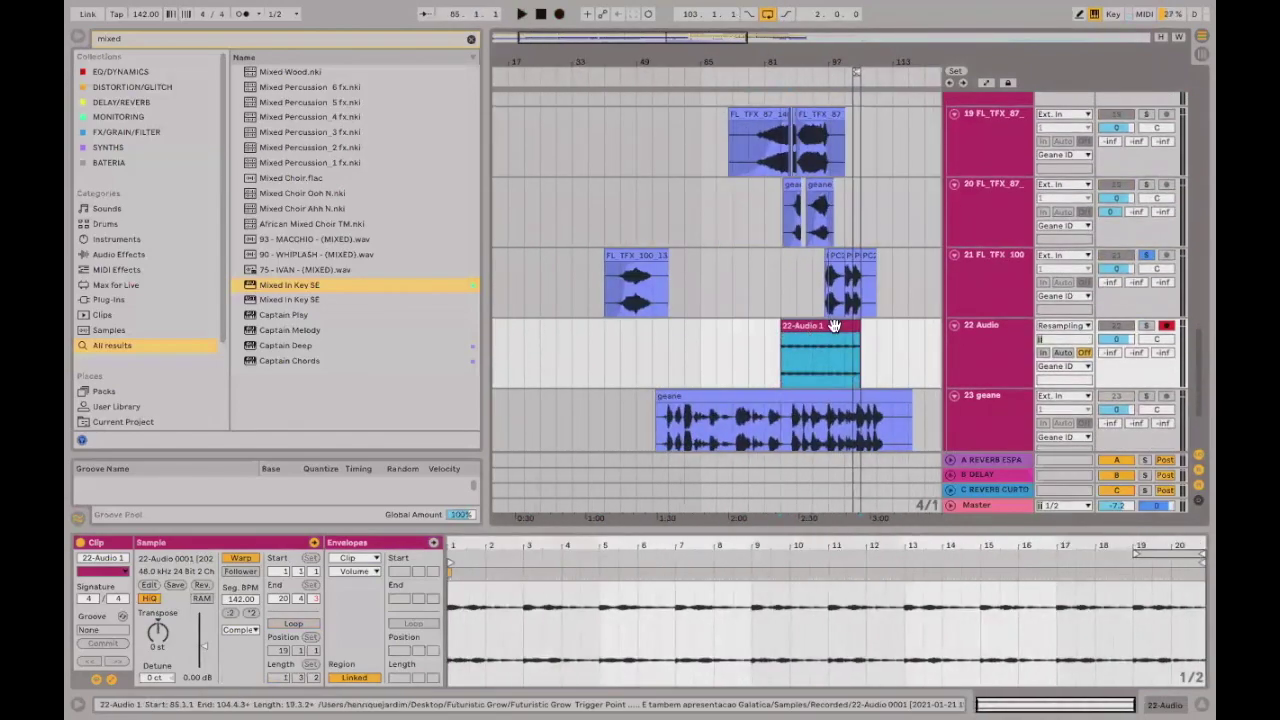
Place a copy of the full recorded take at 105.1.1 on track 22 and delete the original starting at 85.1.1.
key(ctrl+d)
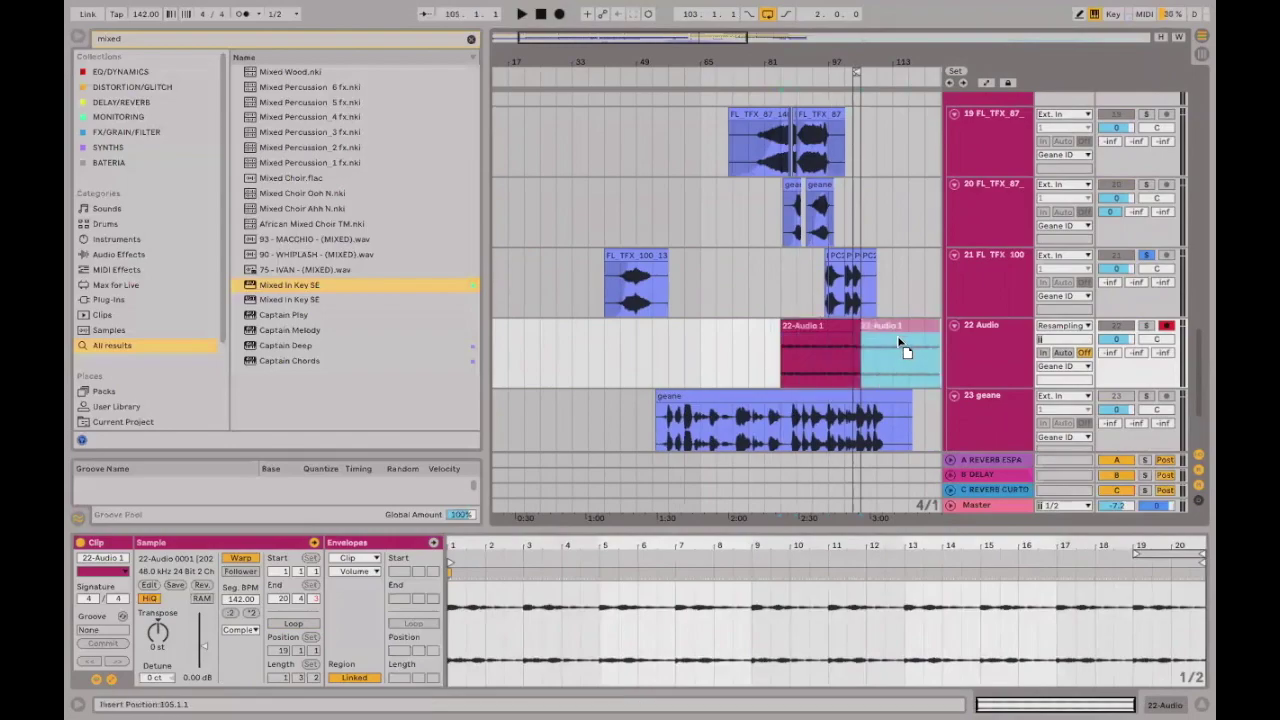
key(Delete)
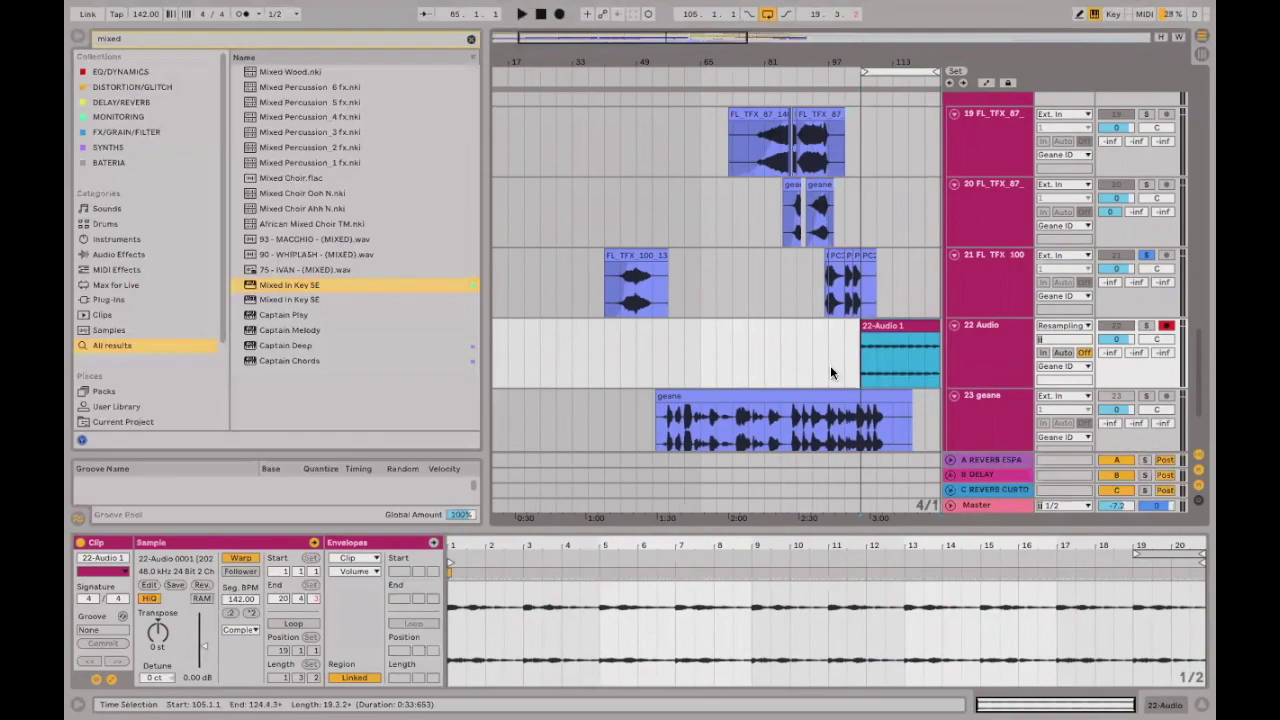
key(super+o)
click(1065, 463)
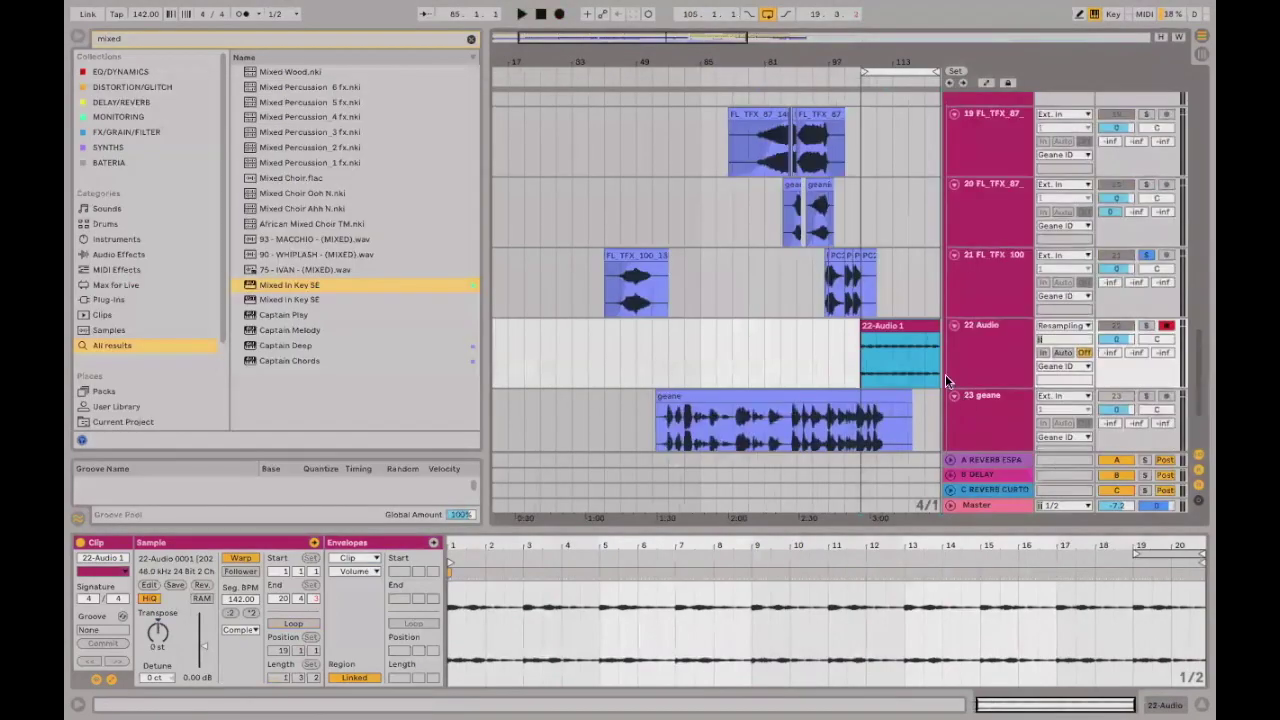
Turn off the arrangement loop and narrow the browser to give the arrangement more room.
click(831, 357)
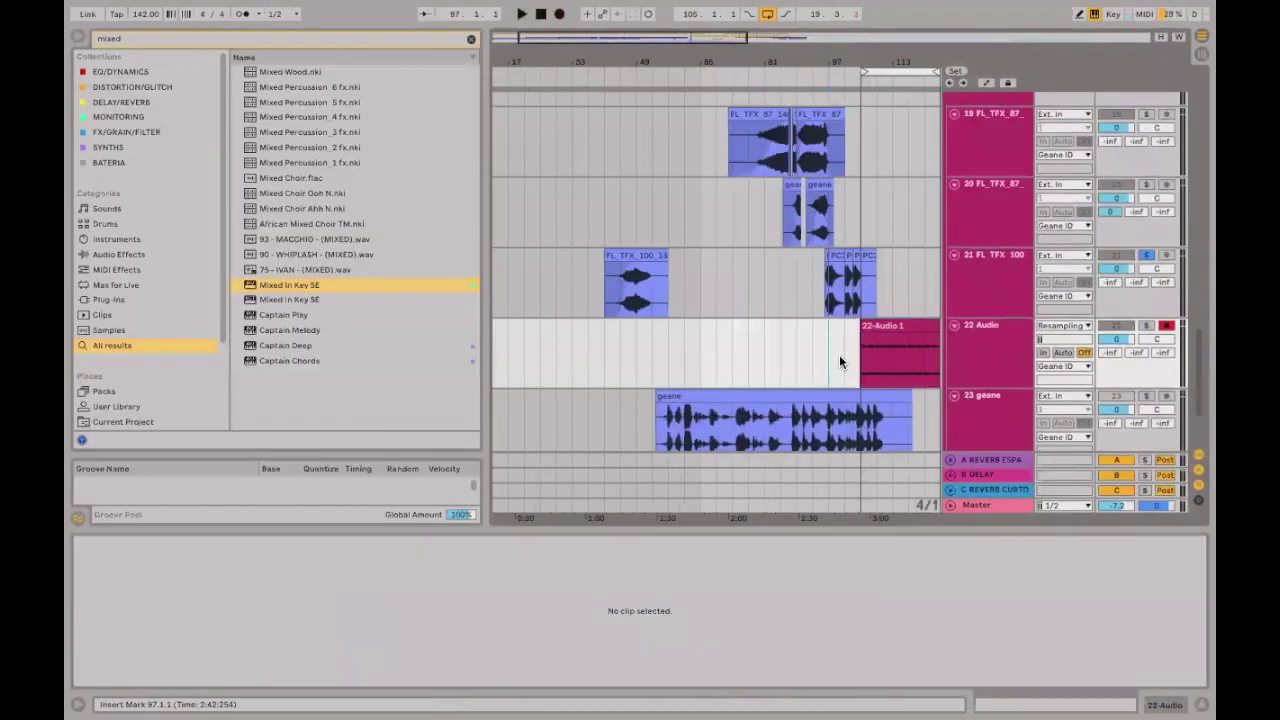
scroll(839, 354, right, 3)
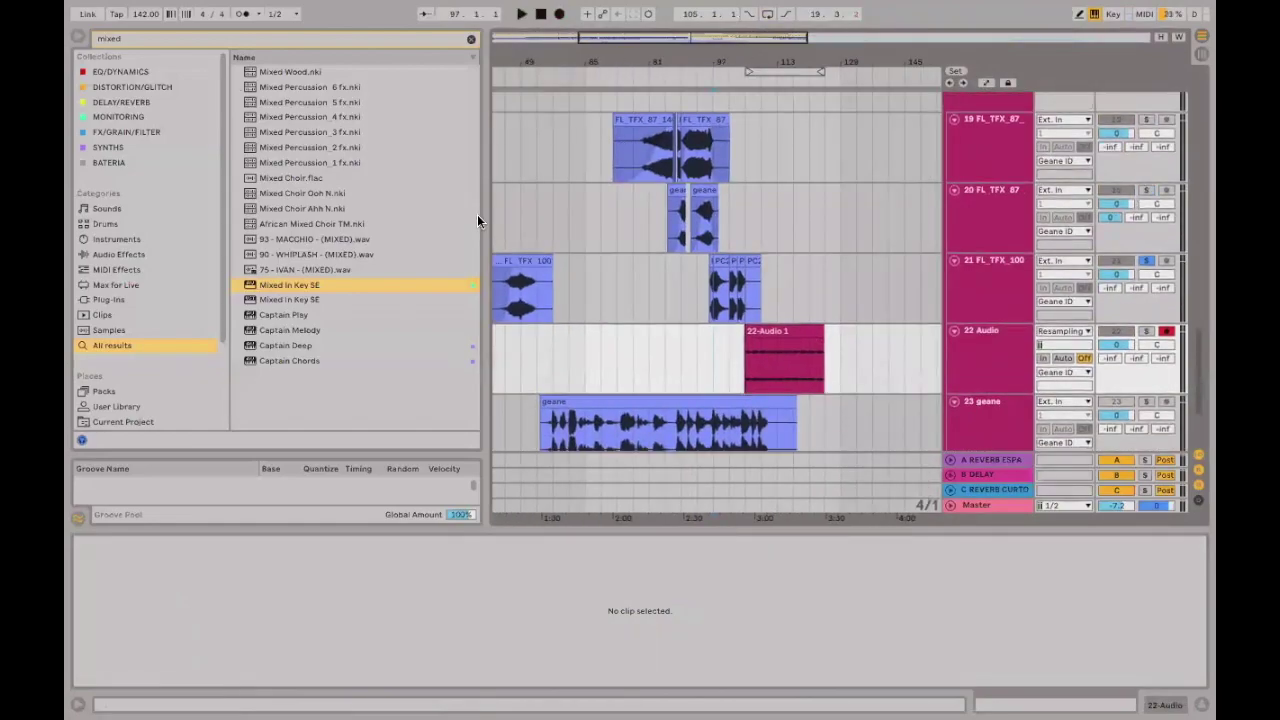
drag(153, 246, 135, 246)
scroll(796, 194, left, 5)
scroll(796, 194, down, 1)
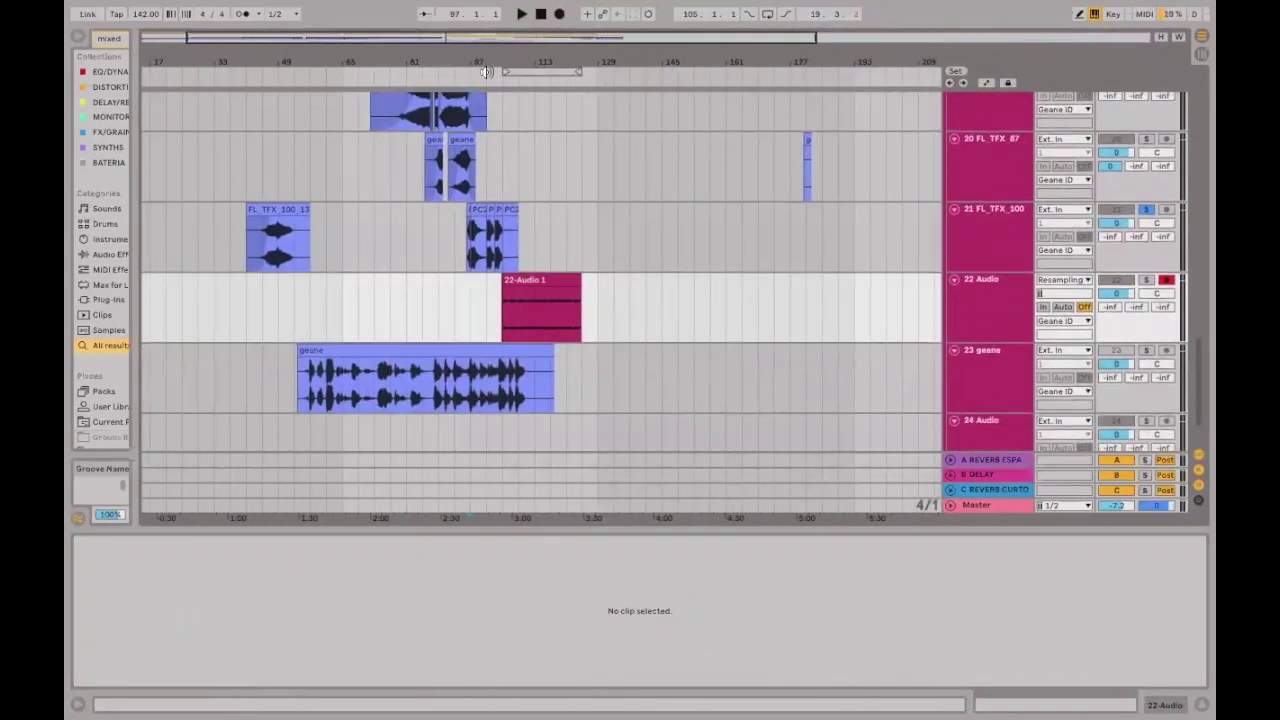
Delete the leftover sliver of the recorded clip just before 105.1.1 on track 22.
key(plus)
key(plus)
key(plus)
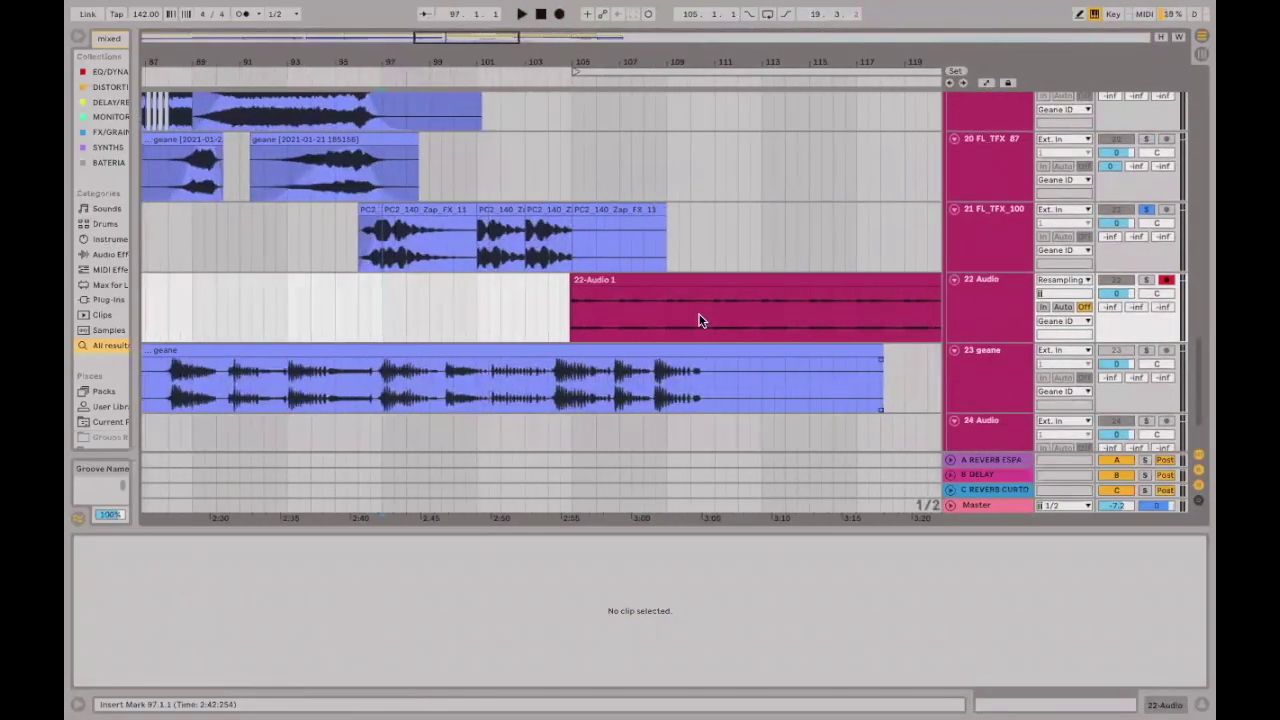
click(615, 280)
drag(566, 60, 566, 90)
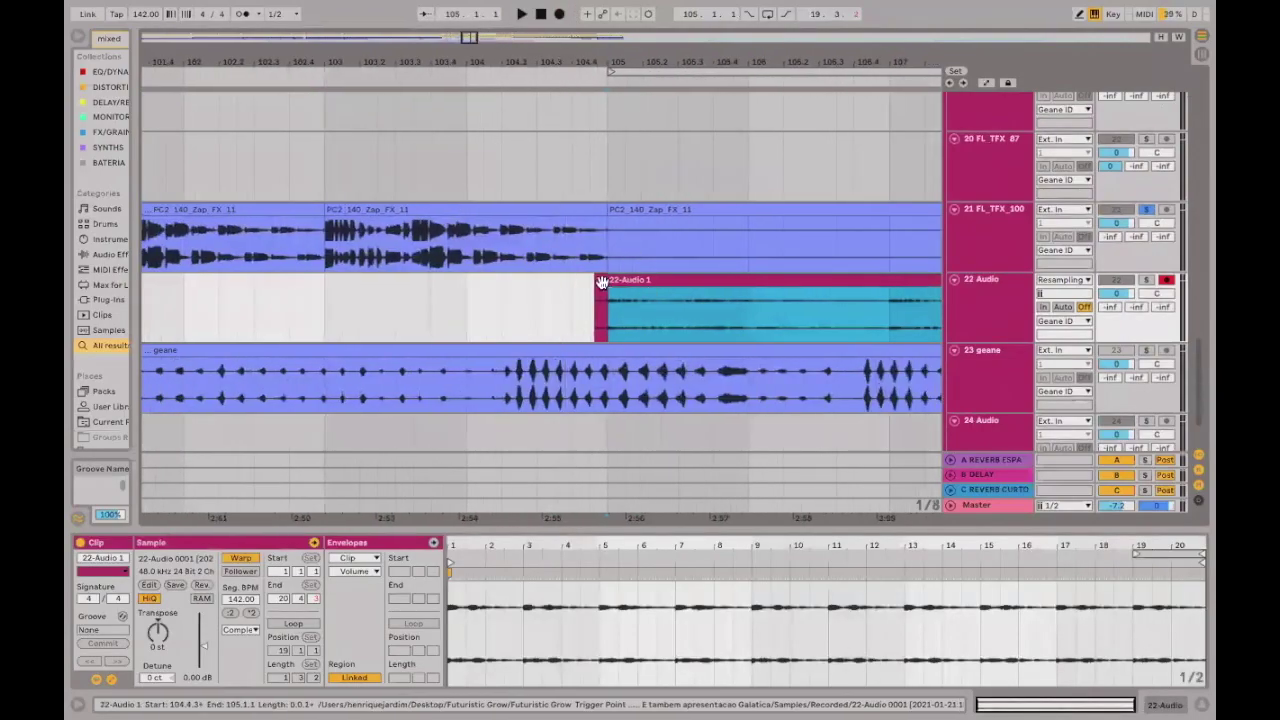
click(604, 280)
click(651, 282)
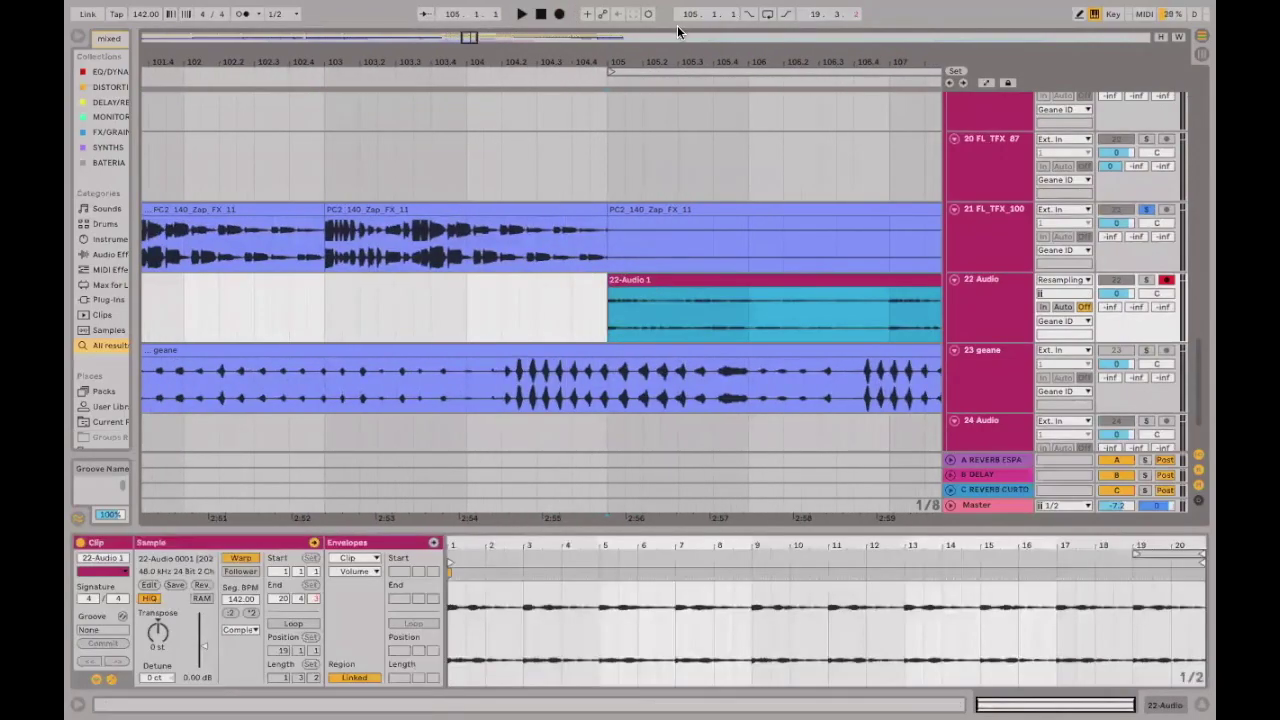
Examine the recorded clip's waveform on track 22 from 105.1.1 at different magnifications.
key(minus)
key(minus)
key(minus)
key(plus)
key(plus)
key(plus)
key(minus)
key(minus)
key(minus)
key(minus)
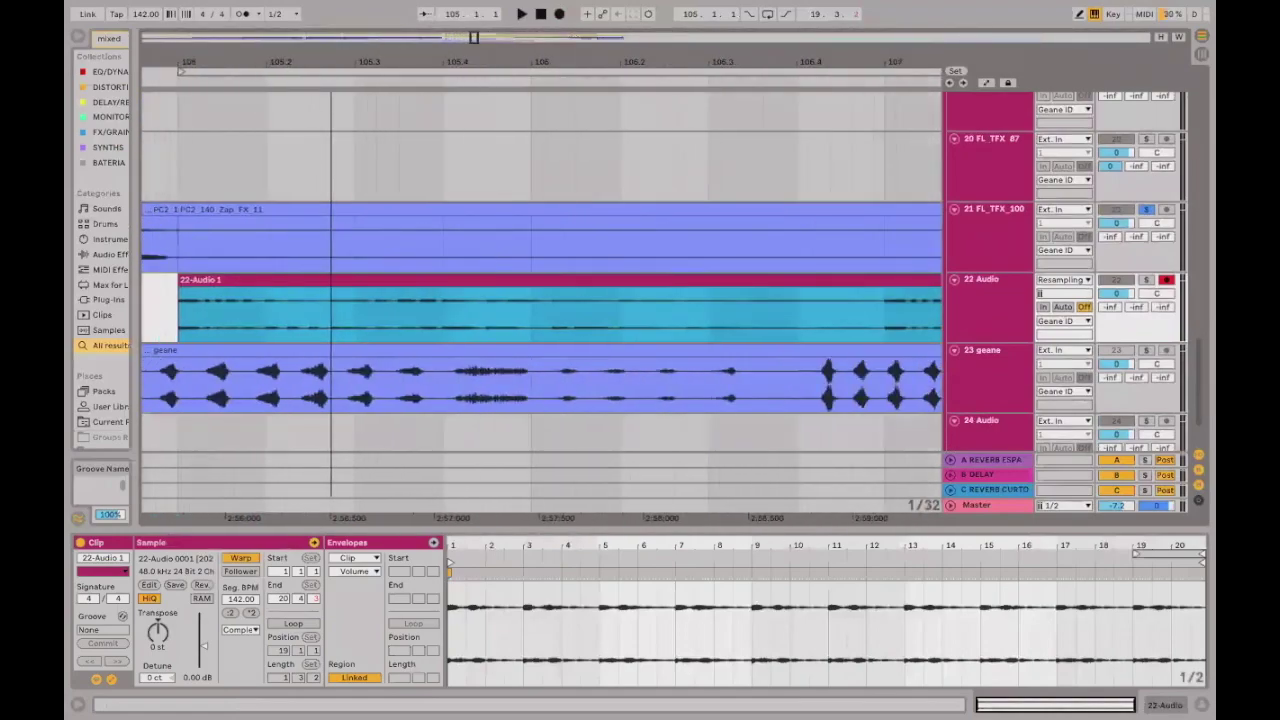
Unsolo track 21 and play the arrangement from 100.1.1, selecting the Zap FX 11 copy at 103.1.1.
click(320, 300)
key(space)
click(1145, 210)
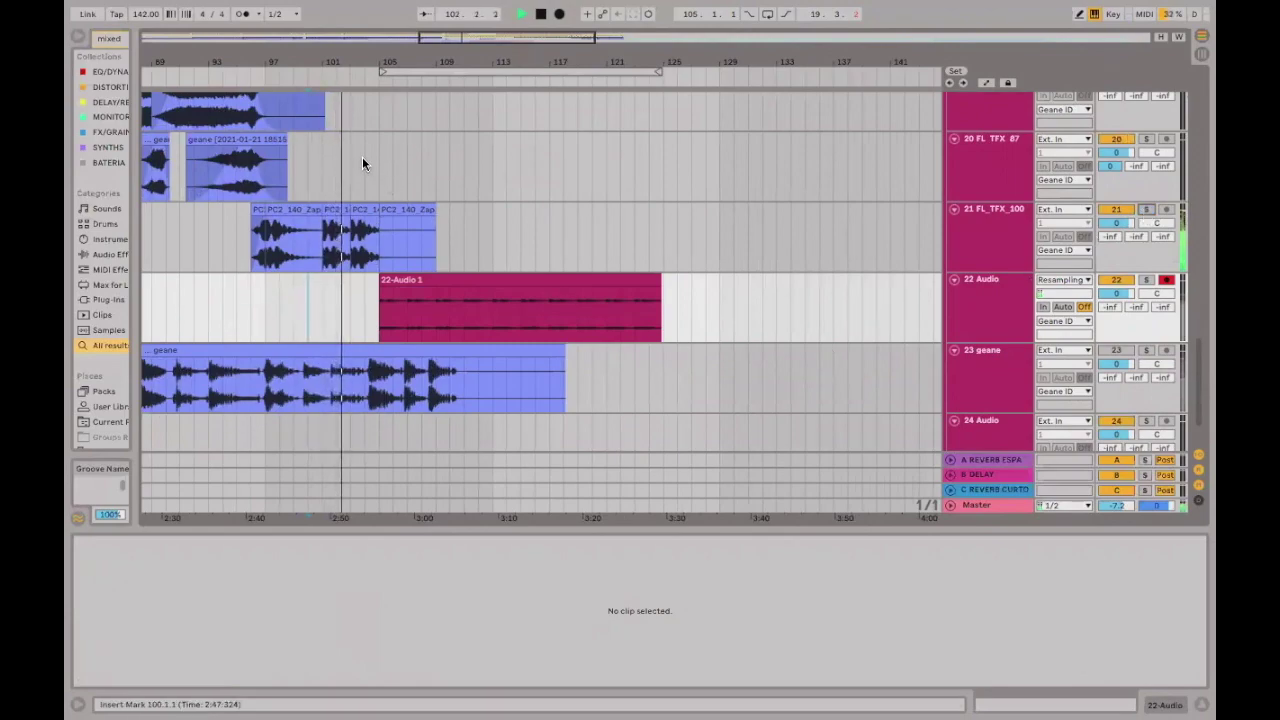
click(366, 214)
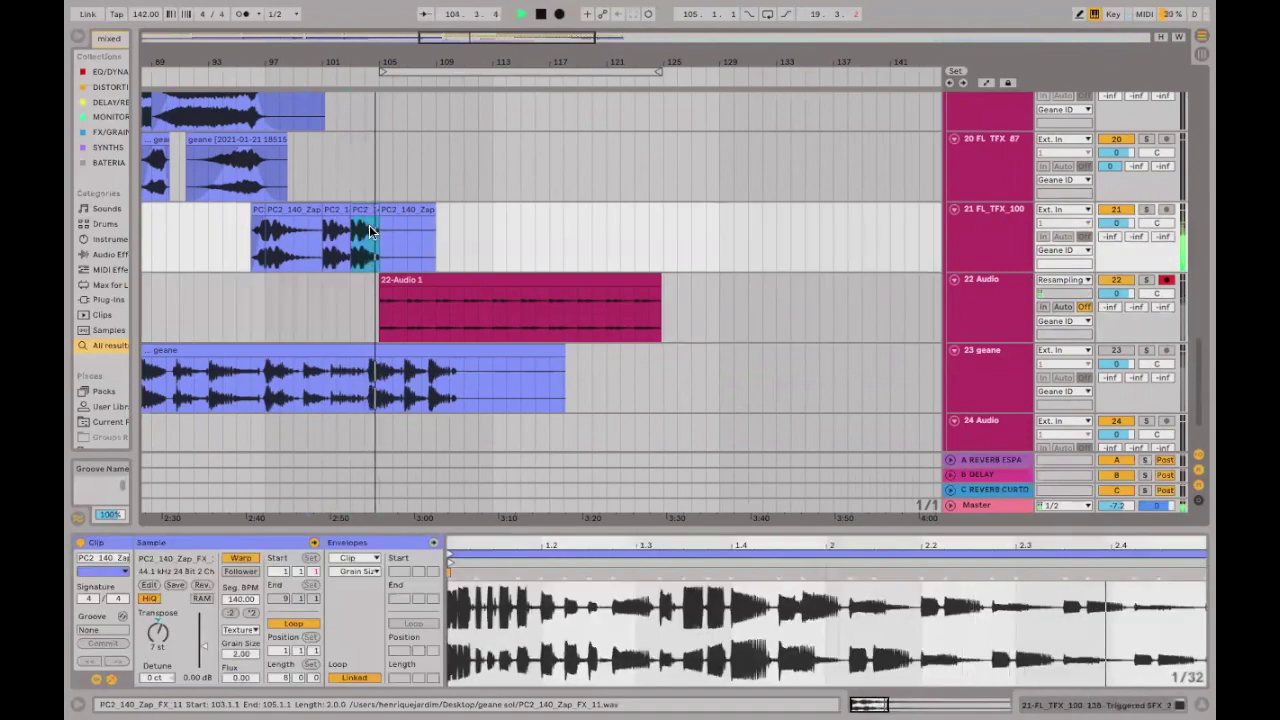
Stop playback and raise the gain of the recorded clip on track 22 to 15.3 dB.
key(space)
click(471, 273)
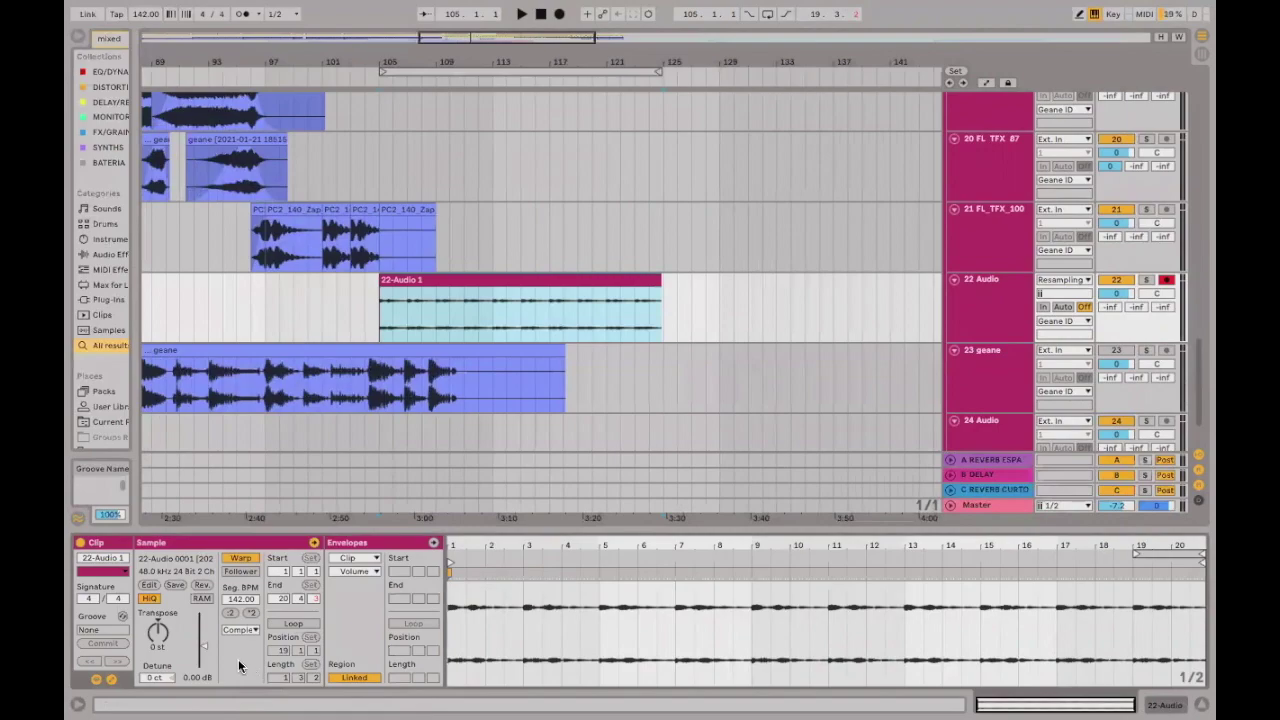
drag(203, 645, 203, 624)
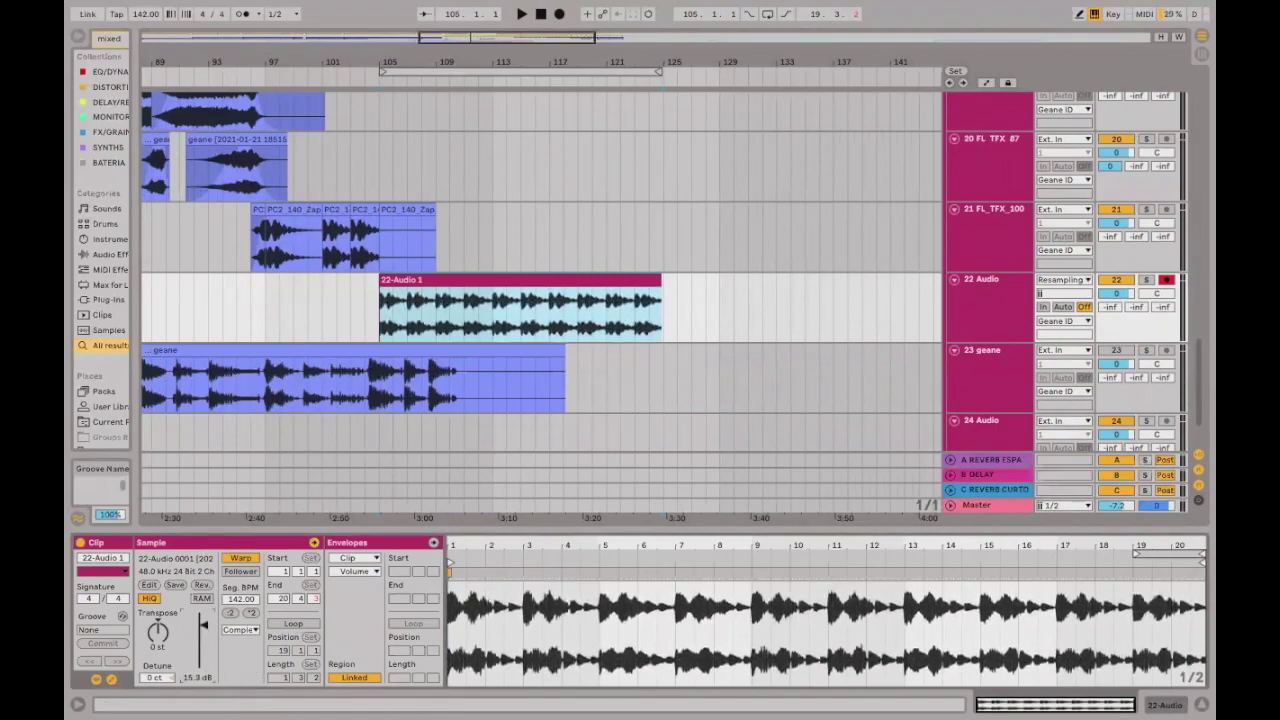
Set the Zap FX 11 copy at 103.1.1 to a 12 st transpose and a Flux of 100, and play it back.
key(plus)
key(plus)
key(plus)
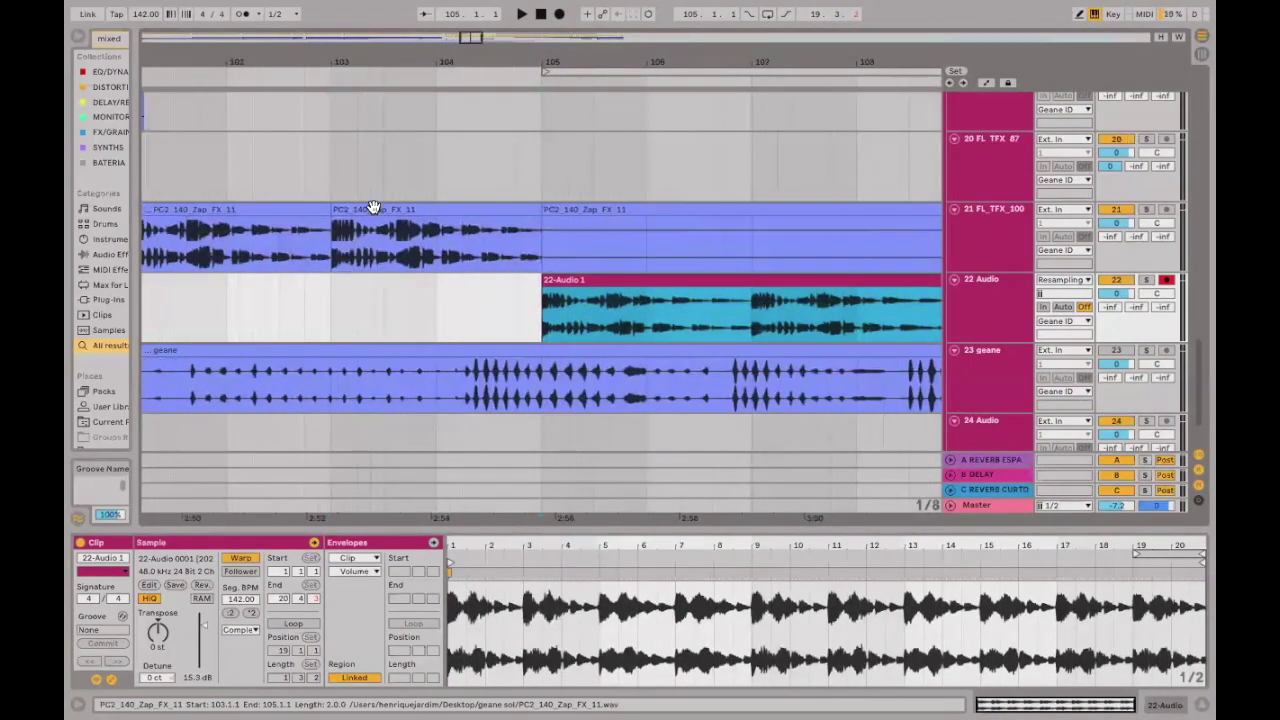
click(435, 209)
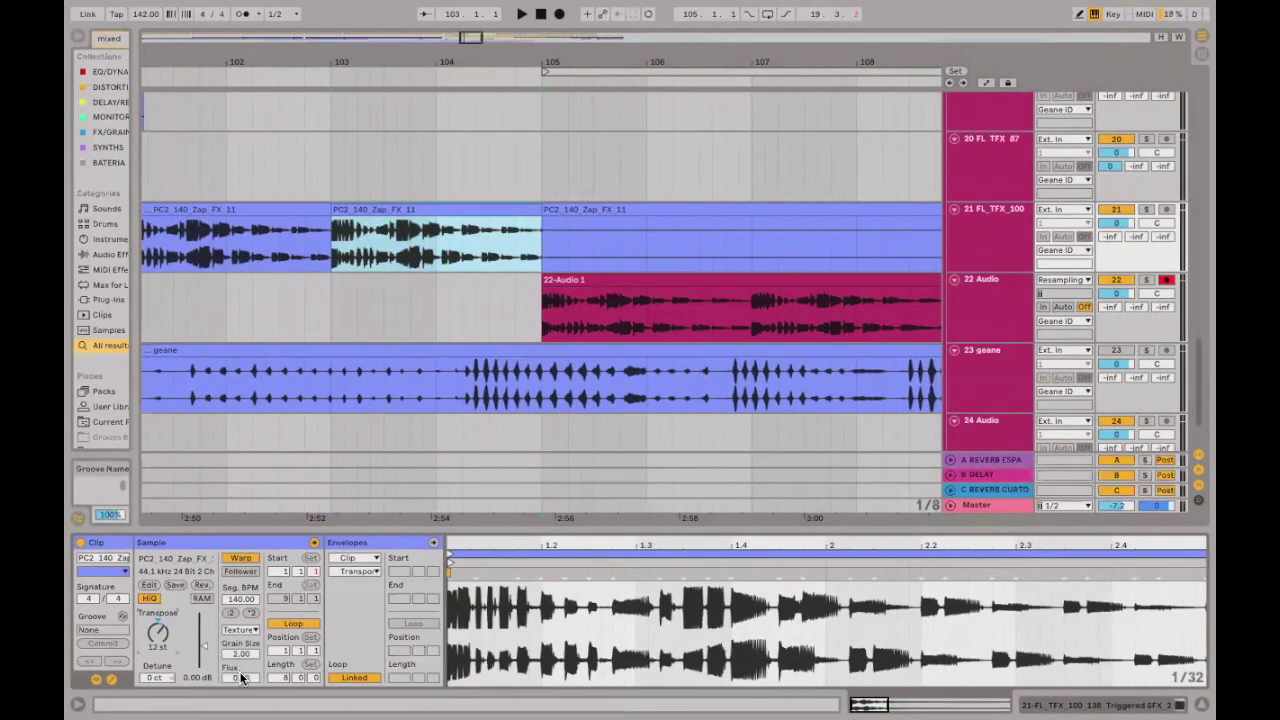
key(space)
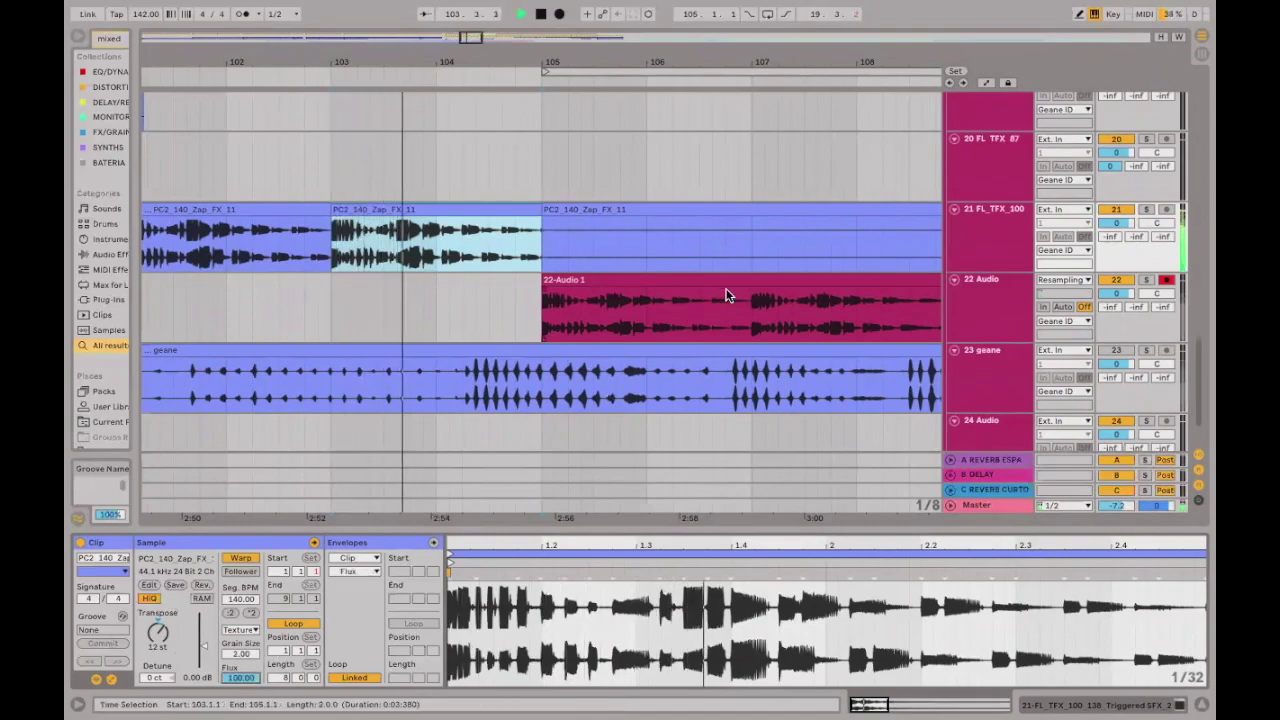
key(space)
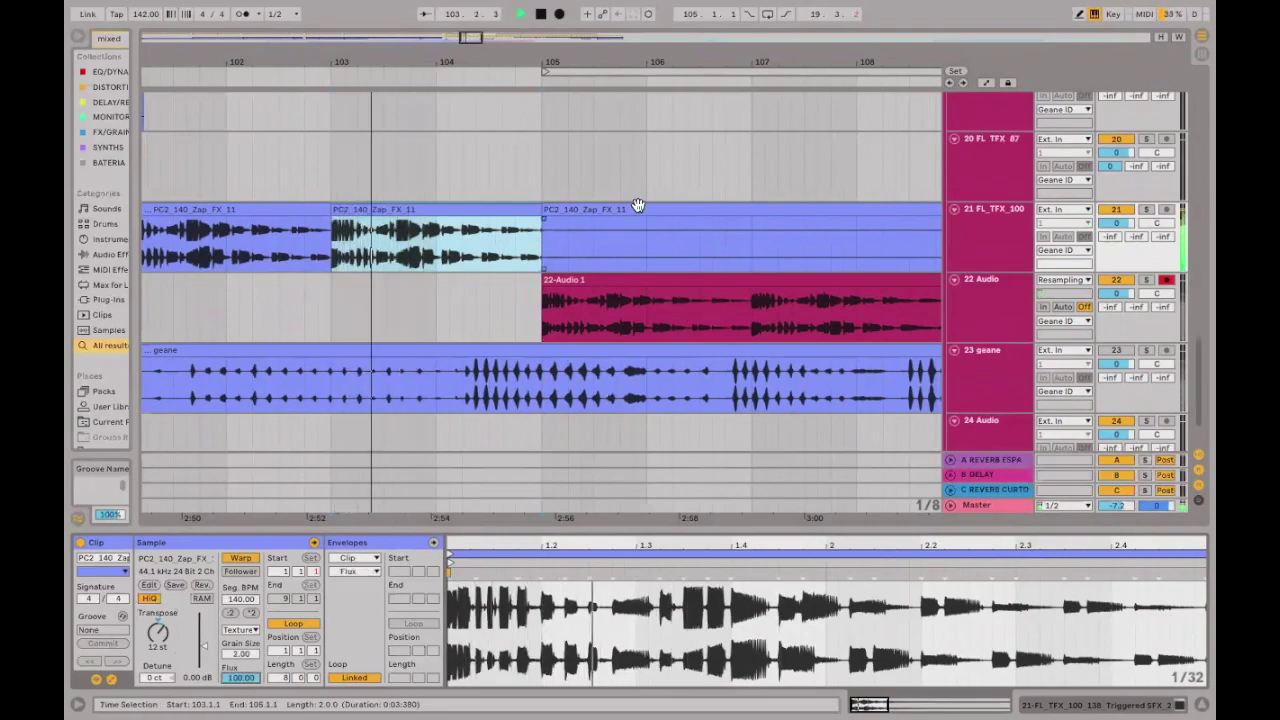
Trim the KICK clip starting at 97.1.1 to end at 104.1.1 and duplicate it up to 111.1.1.
drag(527, 61, 569, 169)
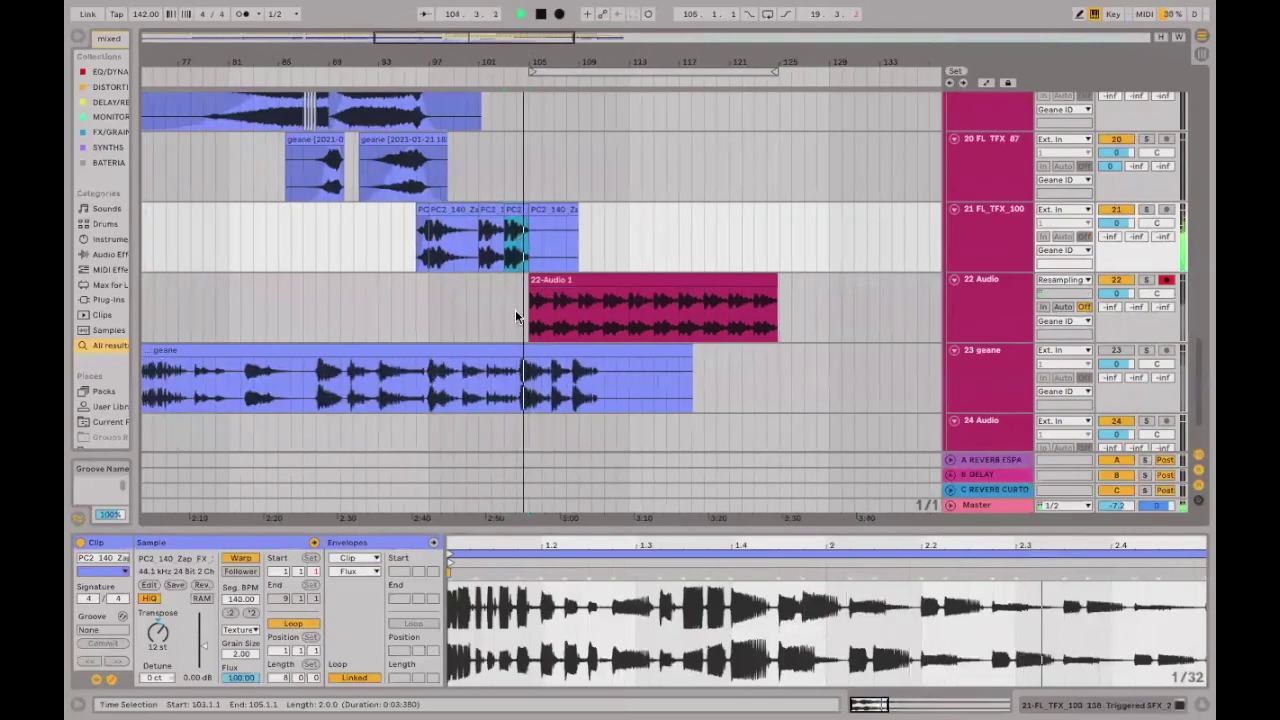
scroll(528, 200, up, 8)
scroll(522, 180, up, 10)
click(499, 211)
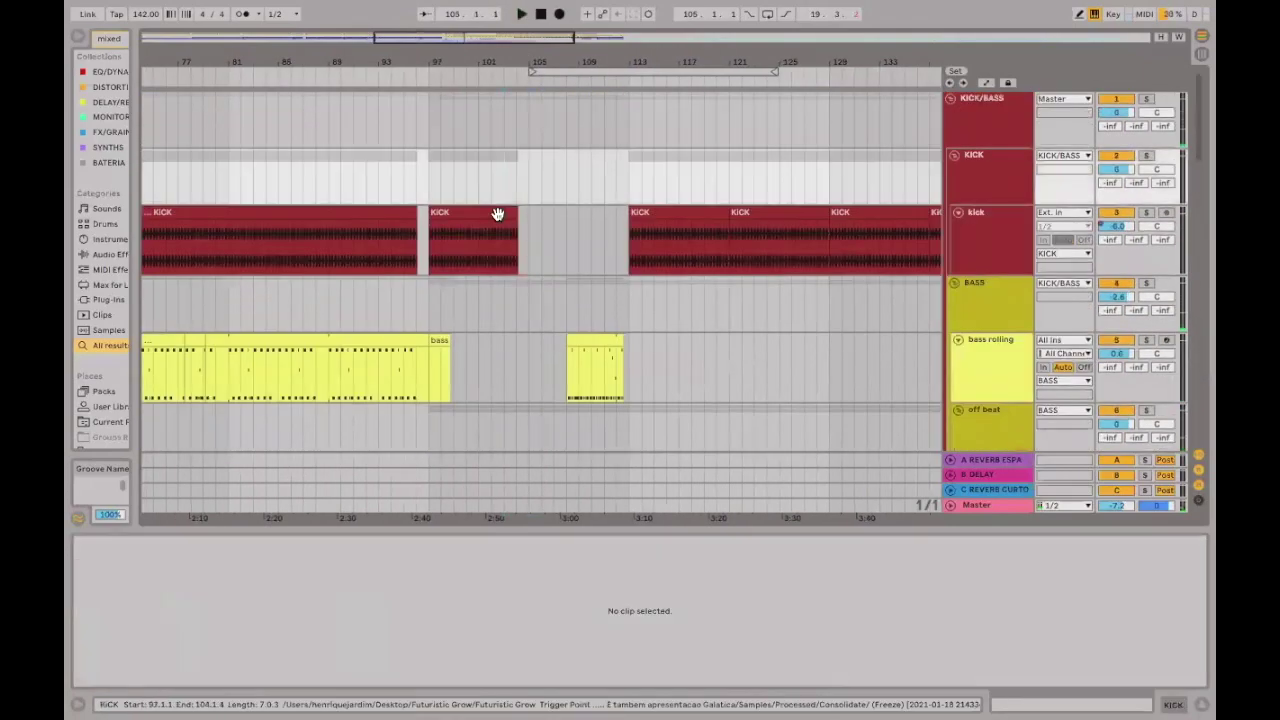
key(Right)
key(Left)
key(Left)
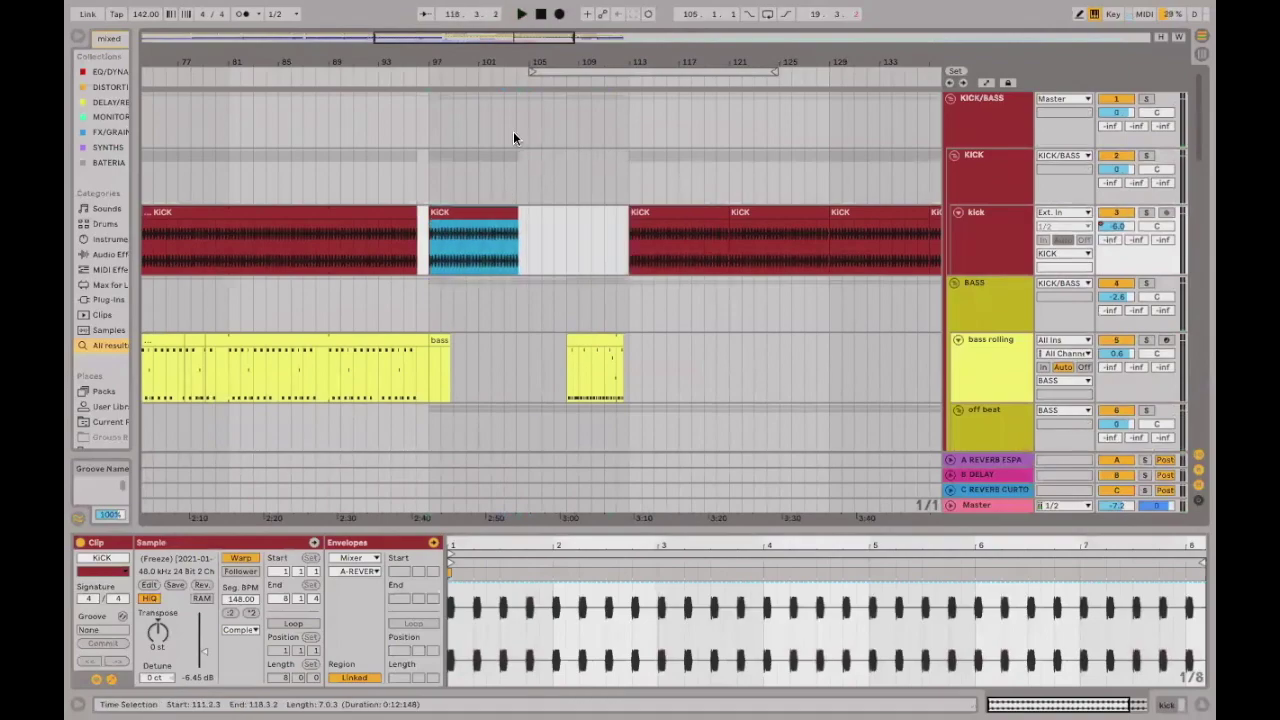
key(z)
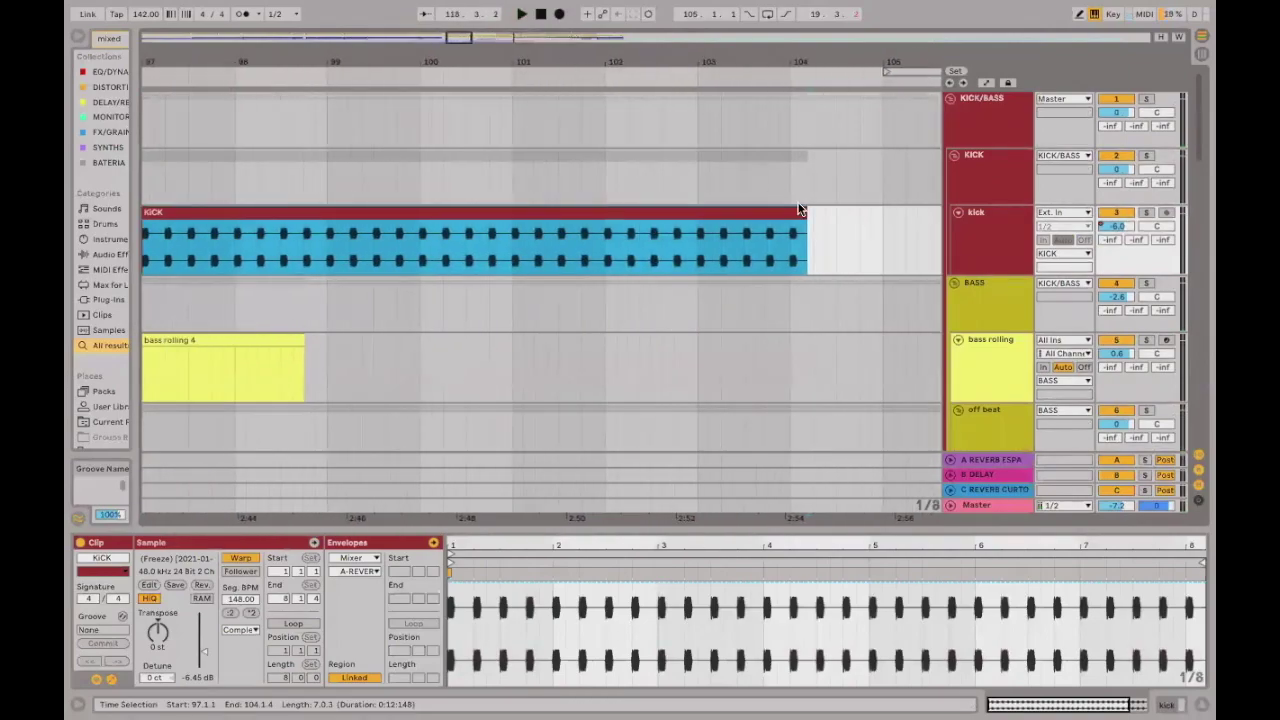
drag(801, 213, 790, 207)
scroll(790, 207, right, 8)
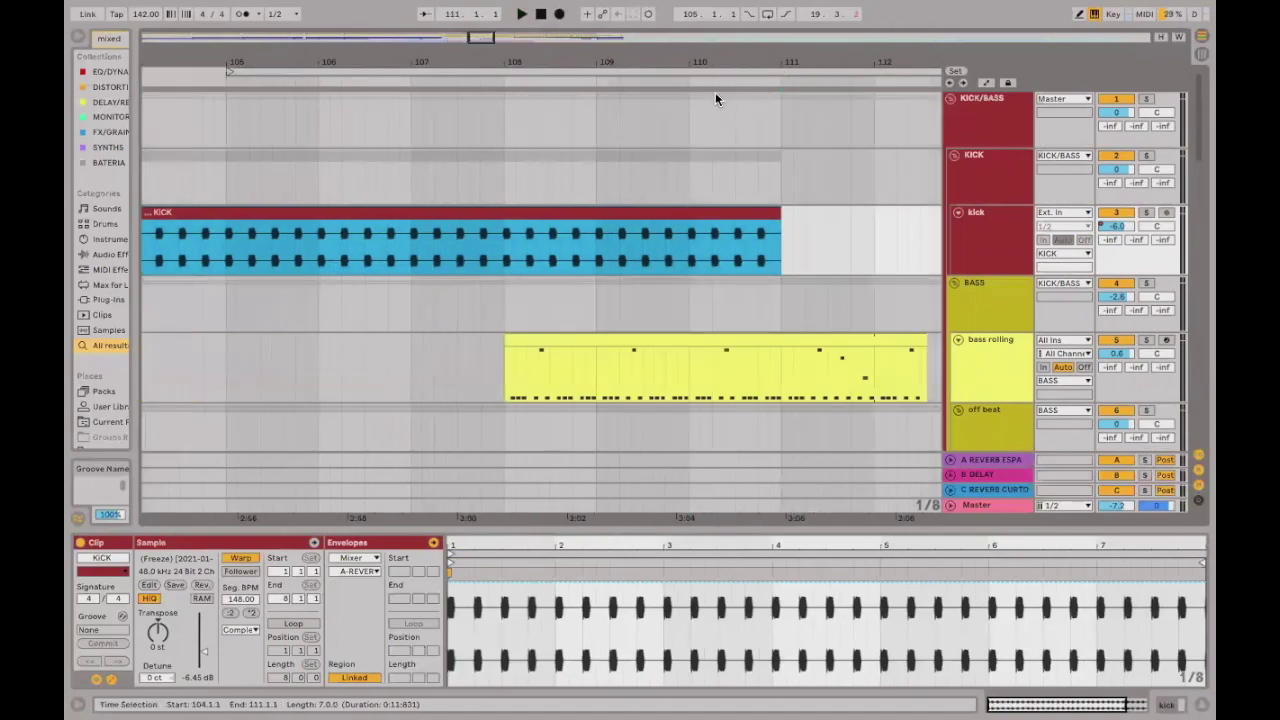
drag(737, 46, 720, 22)
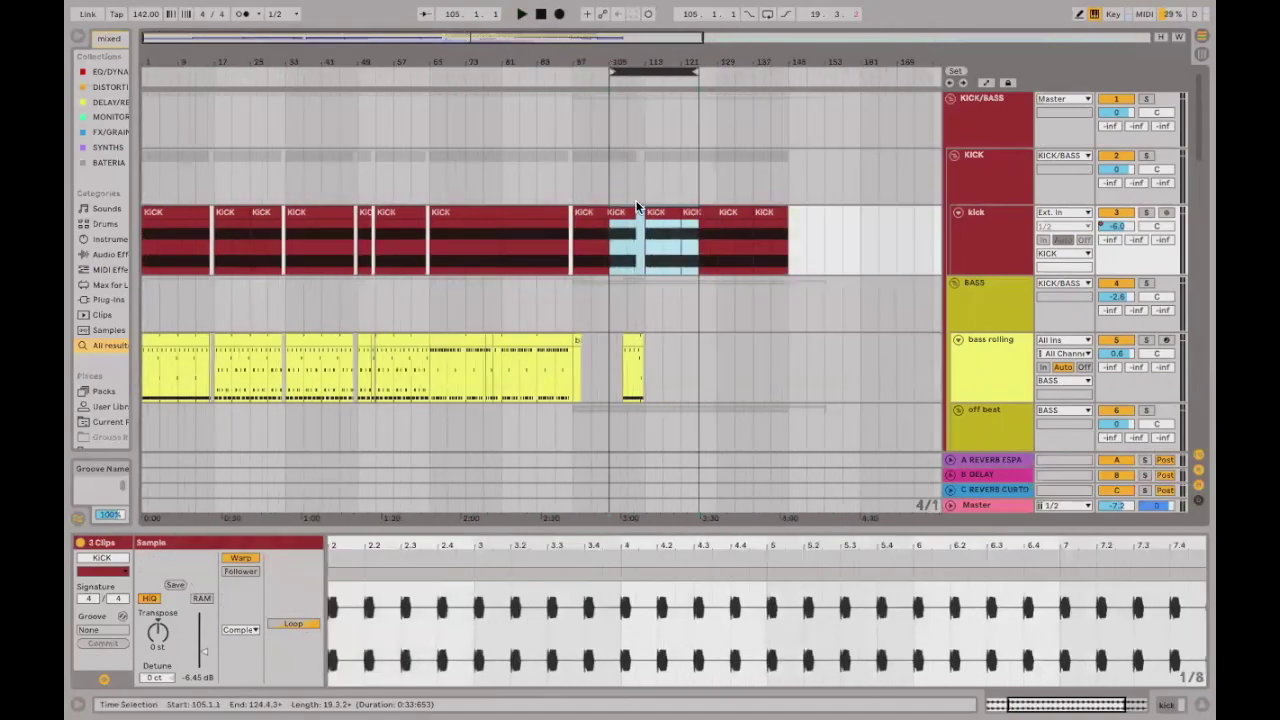
Shorten the KICK clip at 97.1.1 to four bars and duplicate it back to back across the gap before bar 113 and beyond.
key(Left)
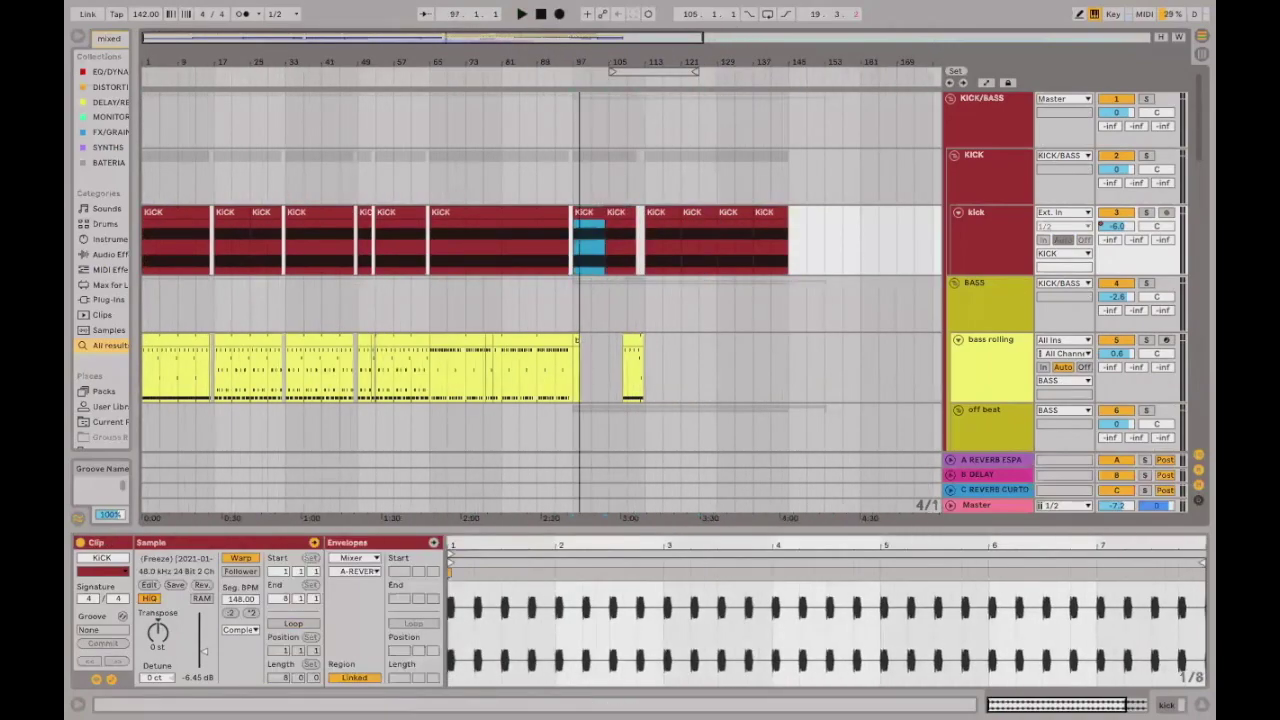
key(z)
drag(850, 215, 713, 215)
key(ctrl+d)
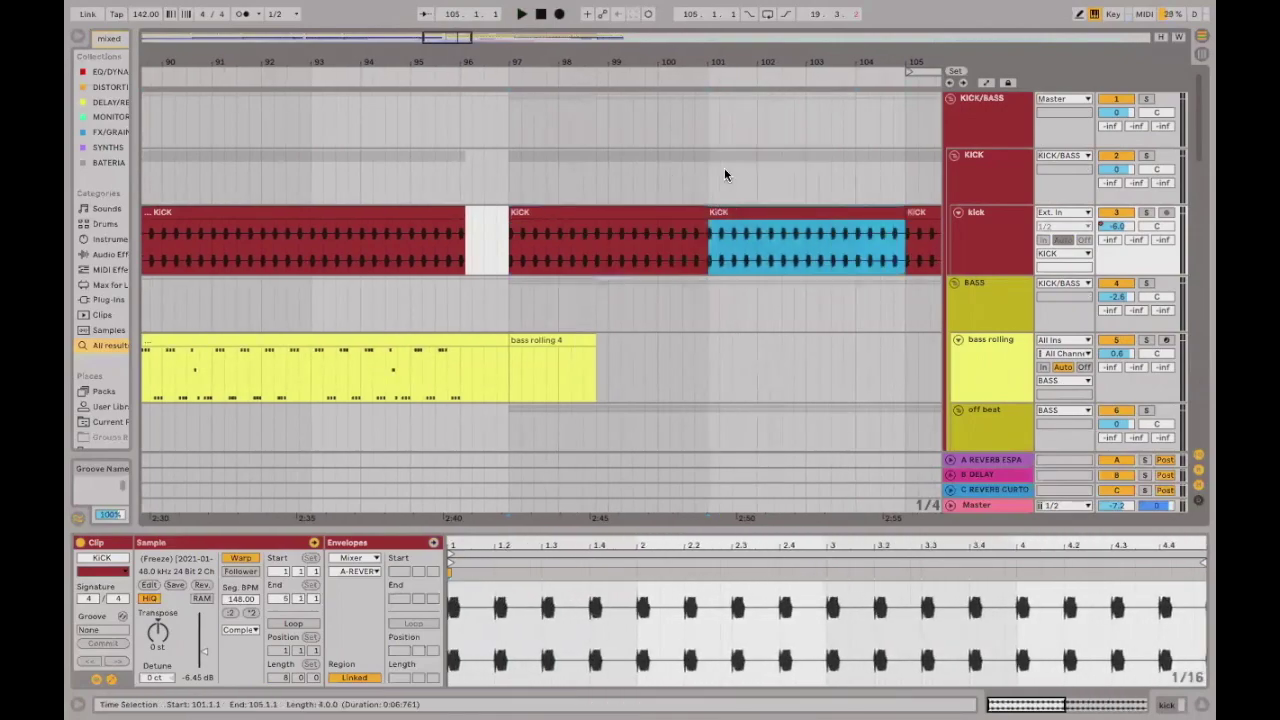
key(ctrl+d)
drag(684, 64, 684, 60)
key(ctrl+d)
key(ctrl+d)
key(ctrl+d)
key(ctrl+d)
key(ctrl+d)
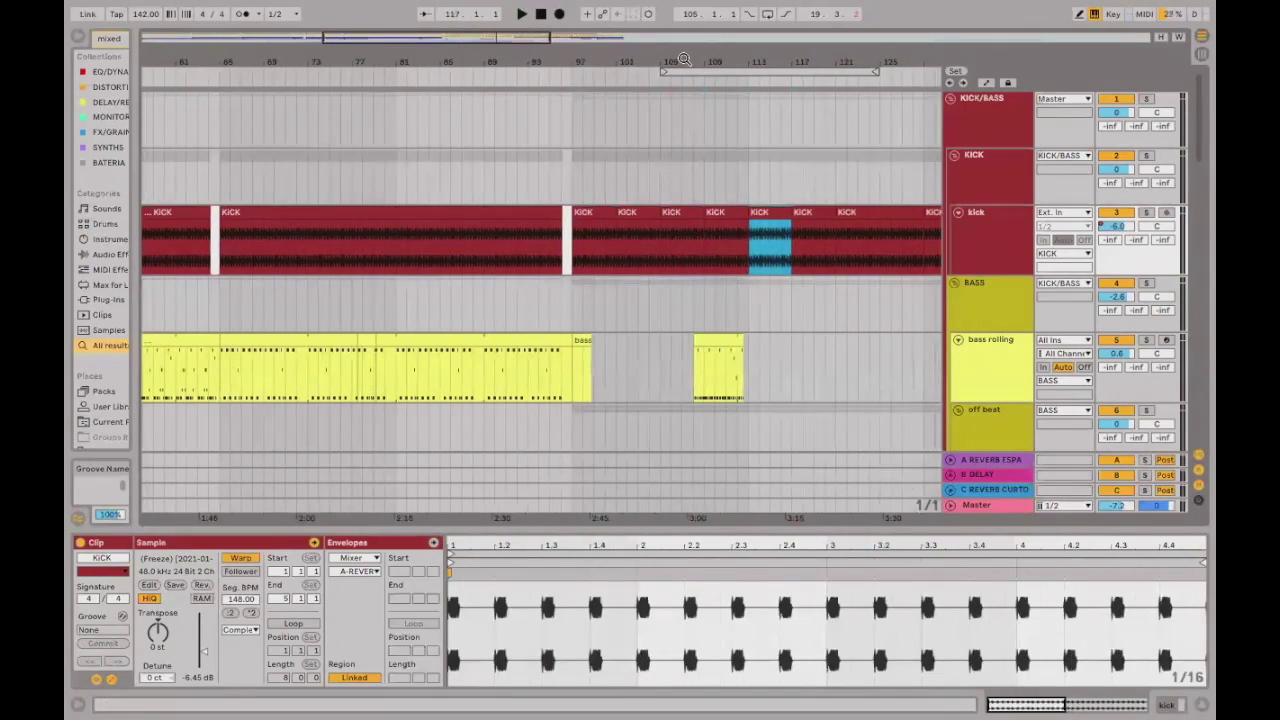
Play the arrangement from 97.1.1 and examine the kick, bass, drum and FX tracks for what sounds in that section.
click(596, 232)
key(space)
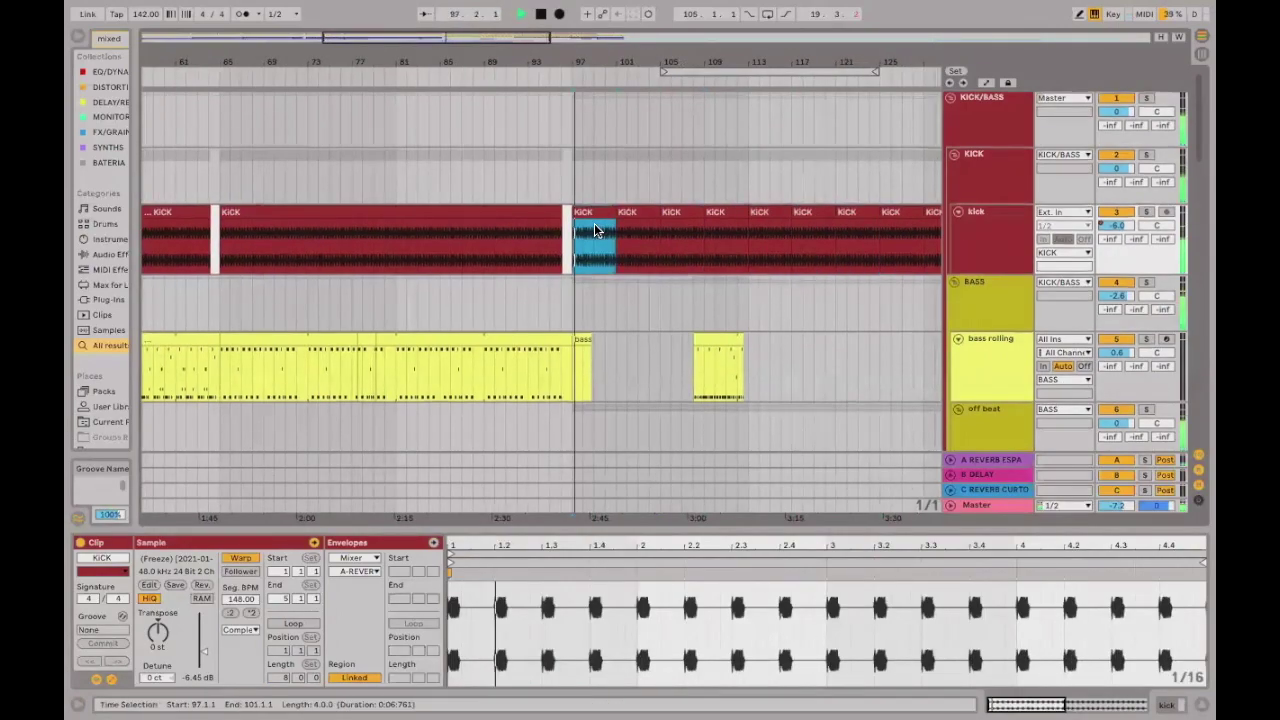
scroll(595, 245, down, 4)
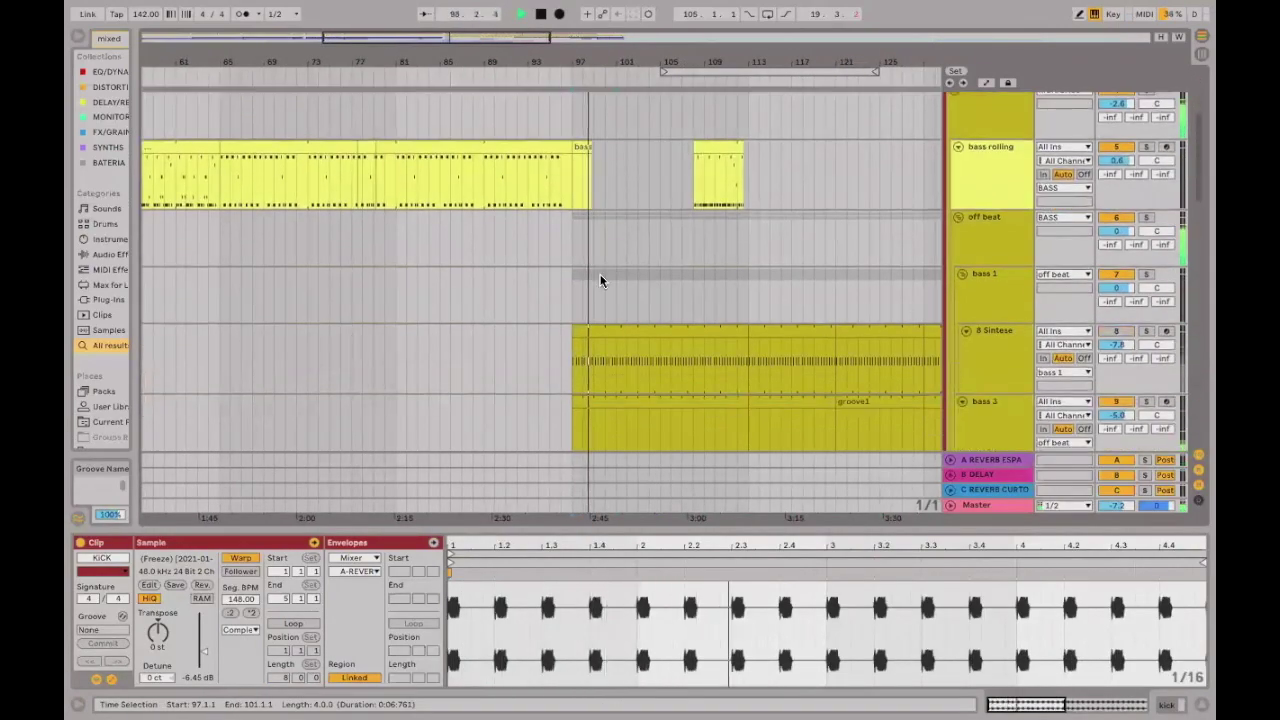
scroll(673, 232, down, 4)
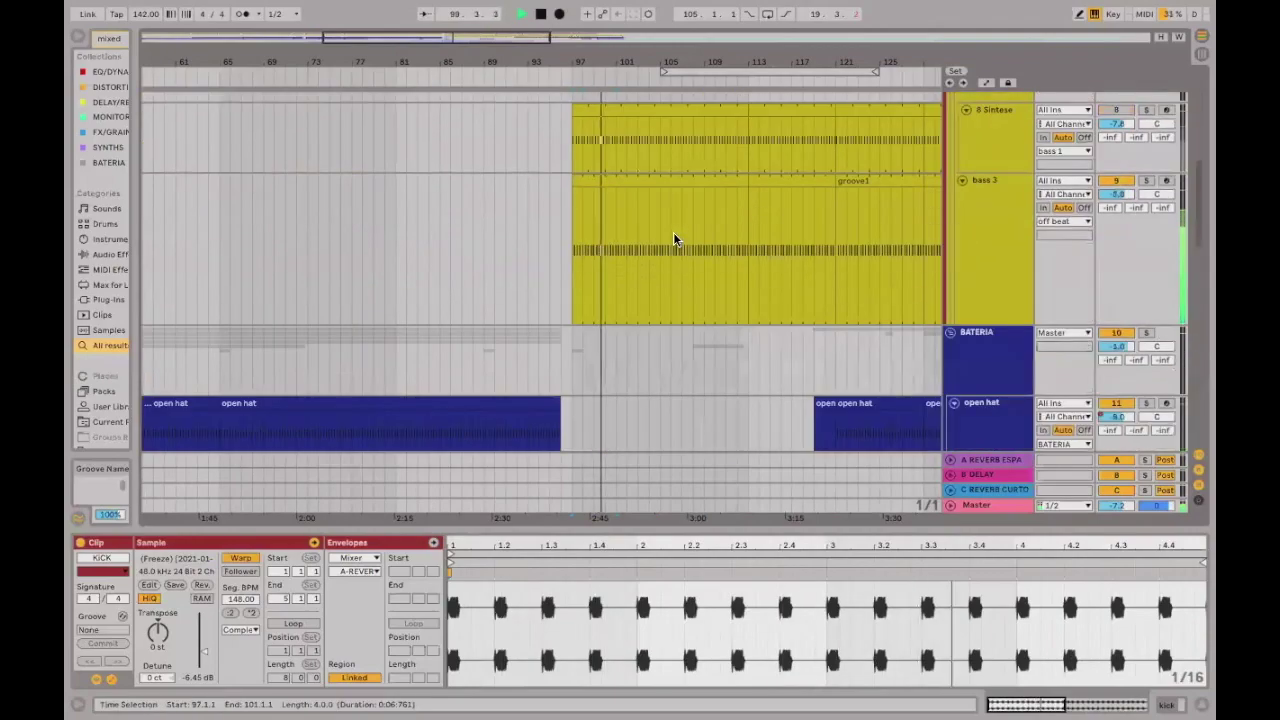
scroll(673, 232, up, 6)
scroll(673, 232, down, 4)
scroll(671, 238, up, 3)
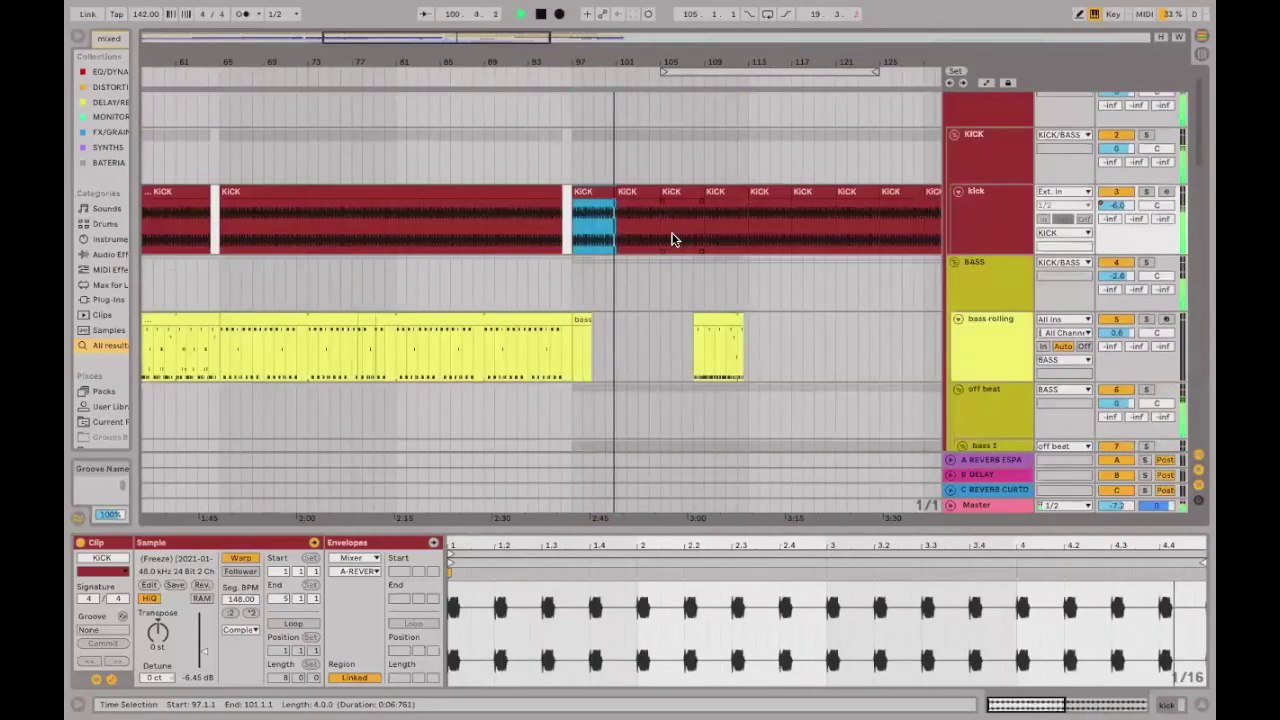
scroll(670, 245, down, 6)
scroll(669, 241, down, 6)
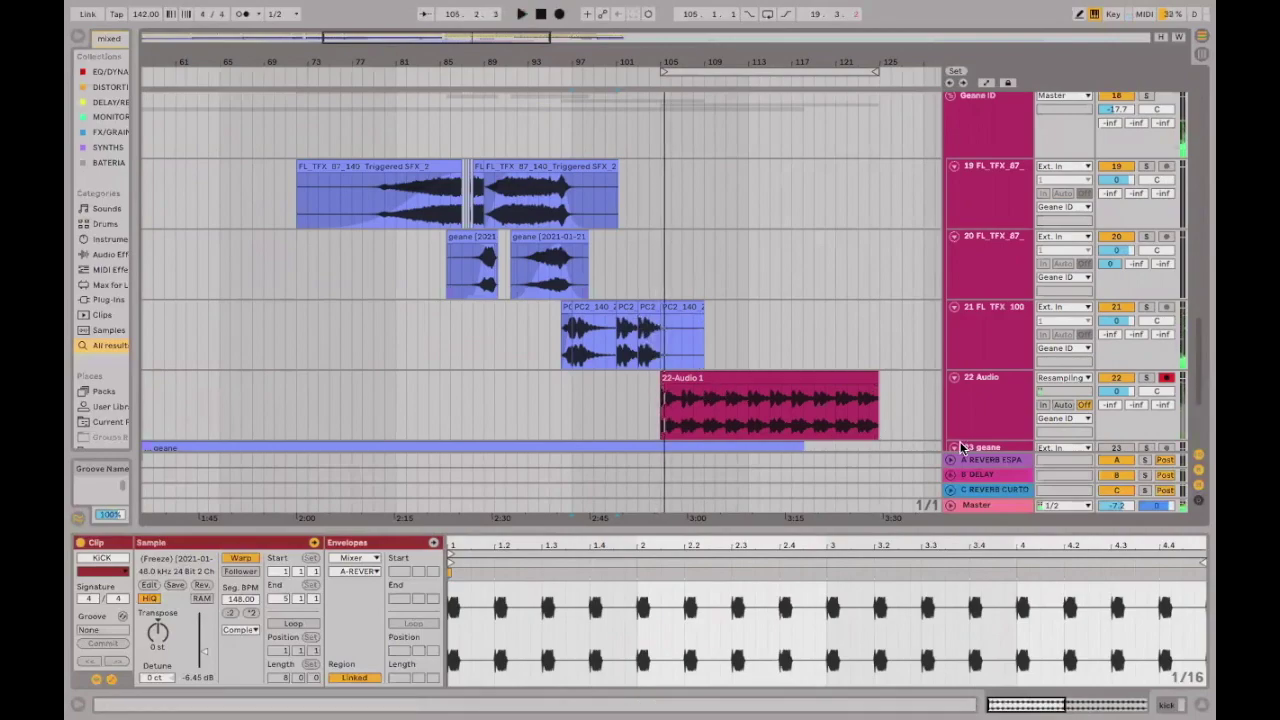
Raise the recorded clip's gain on track 22 to 16.7 dB and loop playback from 97.1.1 to 113.1.1.
click(726, 379)
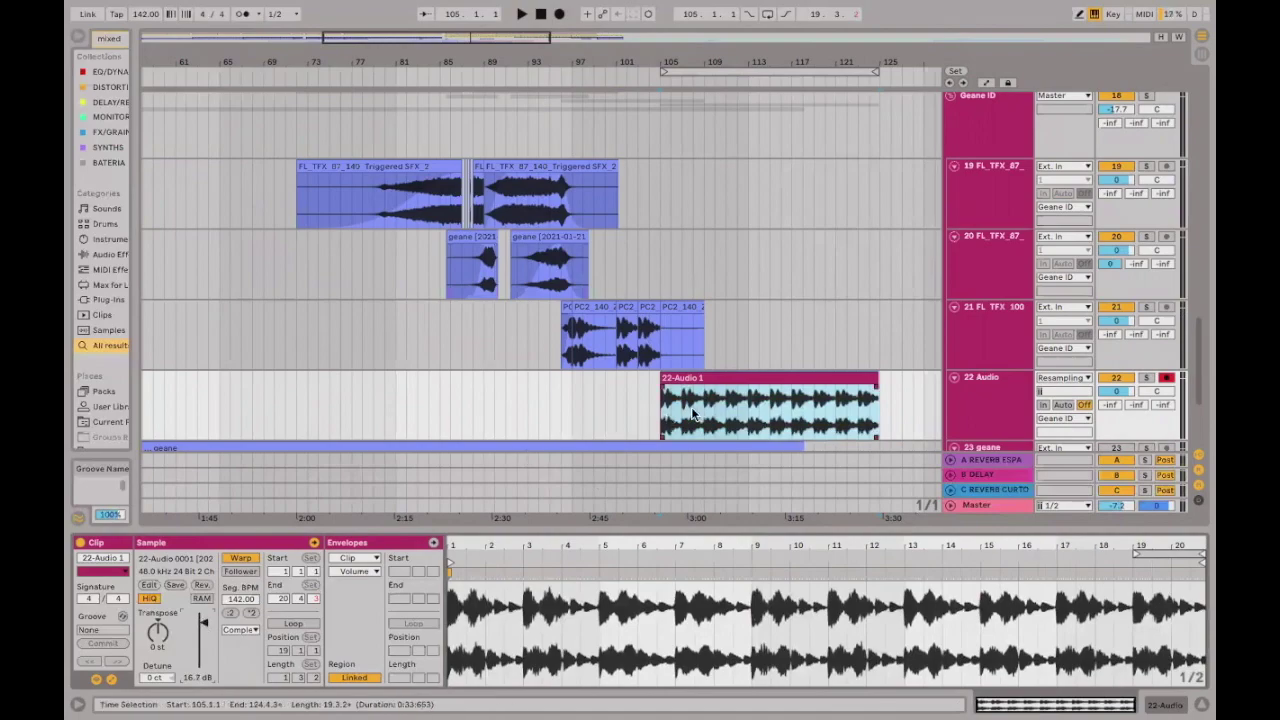
click(678, 380)
mouse_move(569, 385)
mouse_down()
mouse_move(756, 385)
mouse_move(745, 387)
mouse_up()
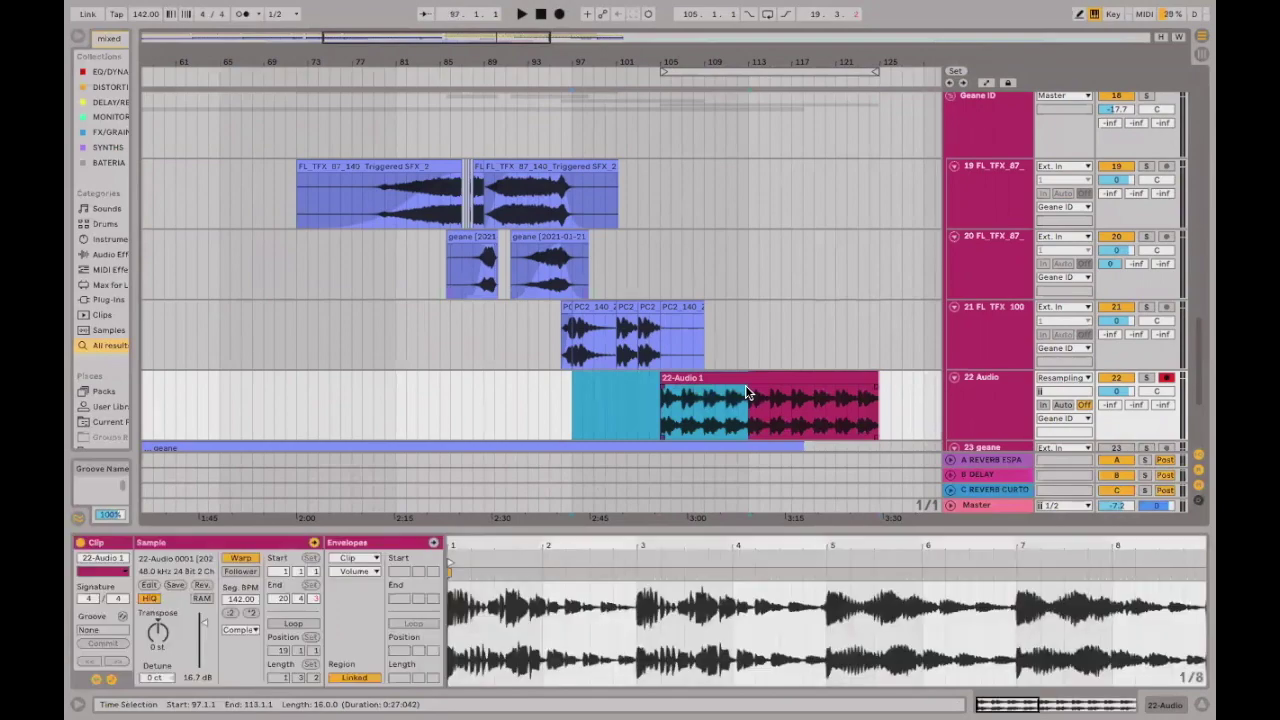
key(ctrl+l)
key(space)
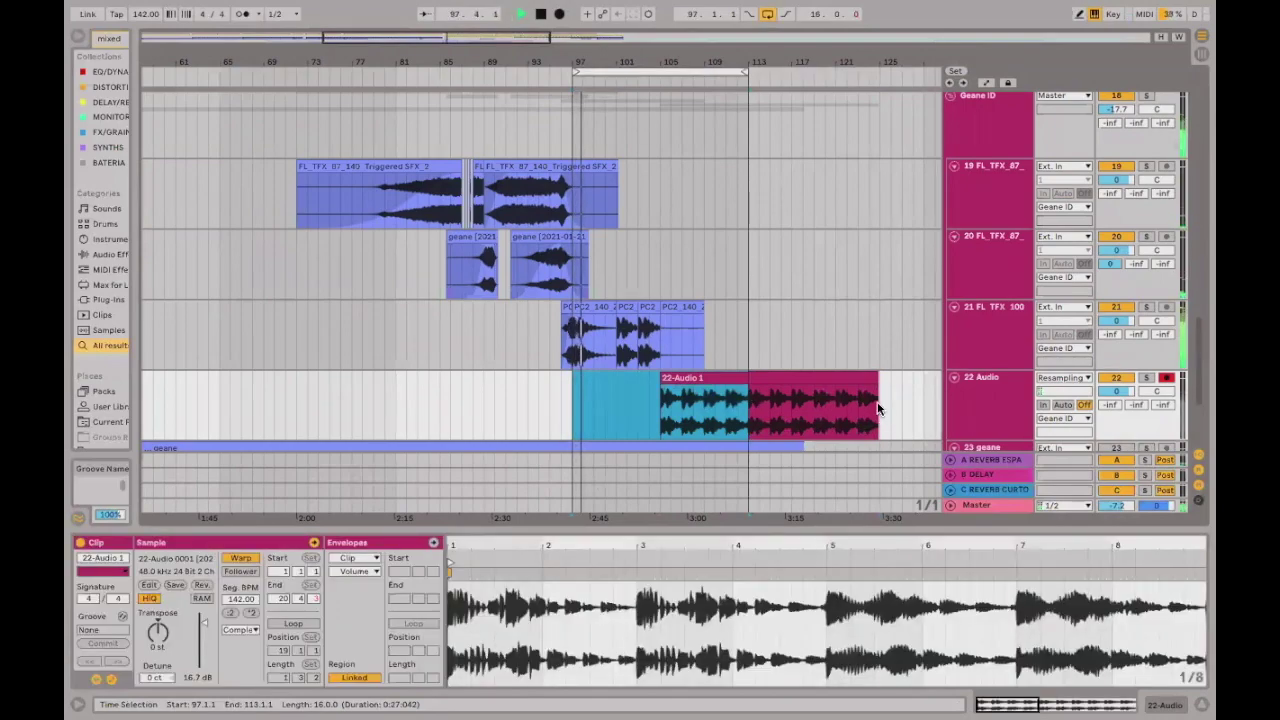
Extend the Zap FX 11 clip at 101.1.1 on track 21 to end at 105.1.1, replacing the copy at 103.1.1.
scroll(888, 292, down, 5)
scroll(880, 290, up, 3)
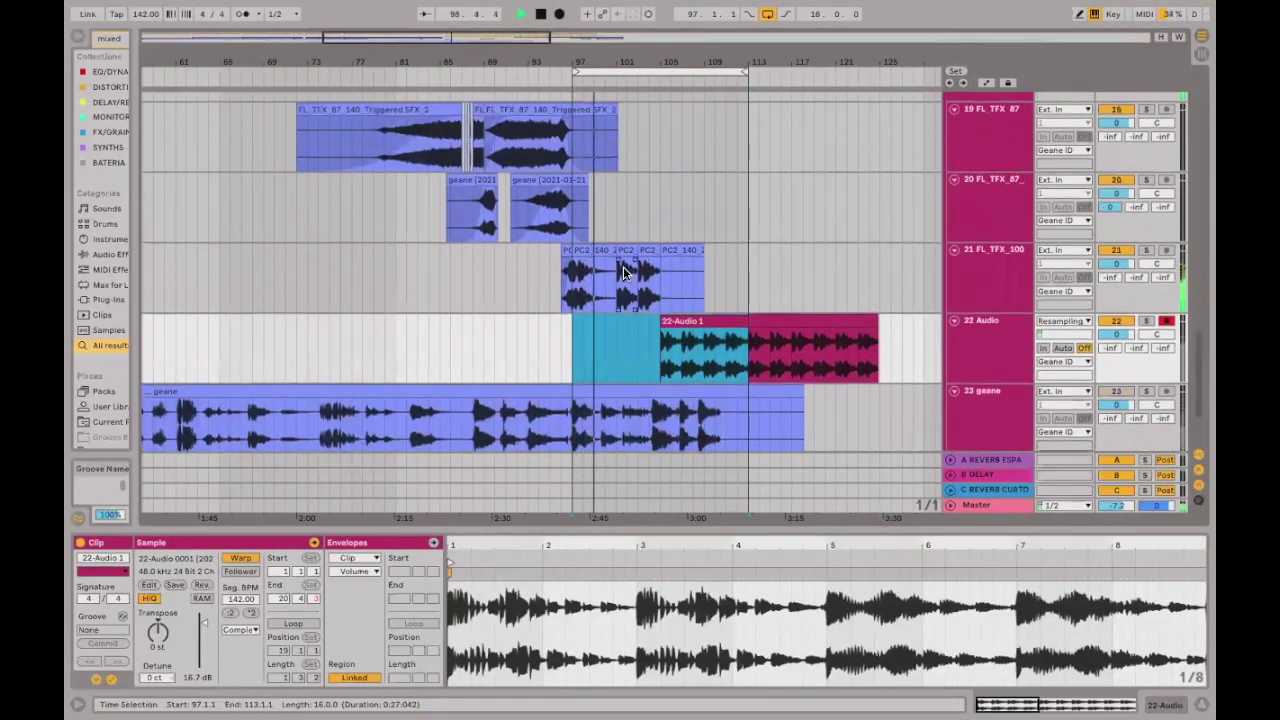
click(623, 251)
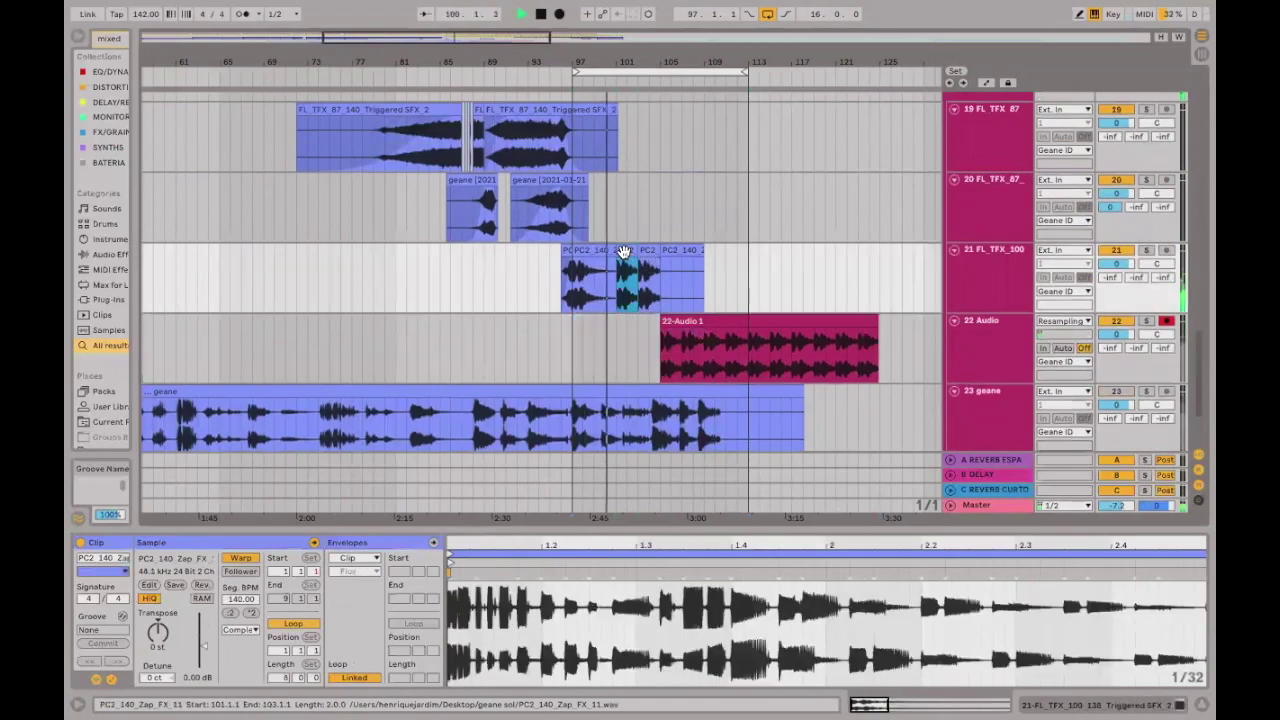
drag(635, 262, 652, 253)
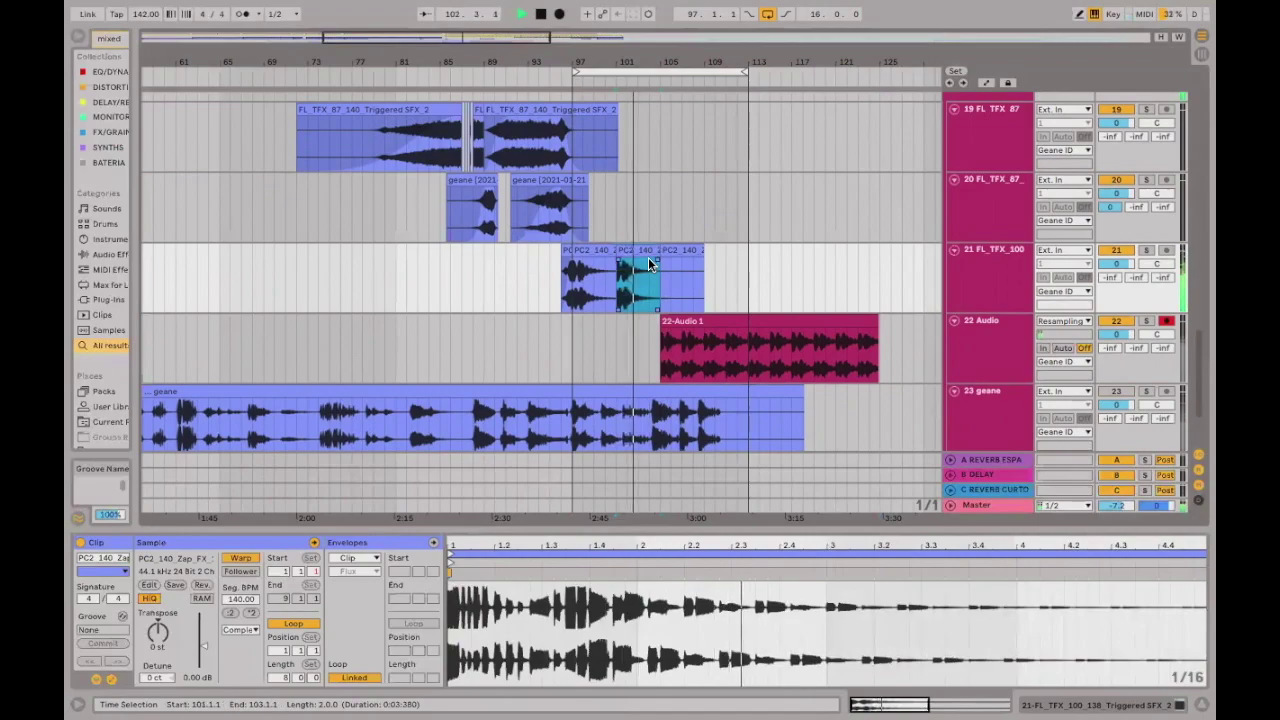
click(652, 83)
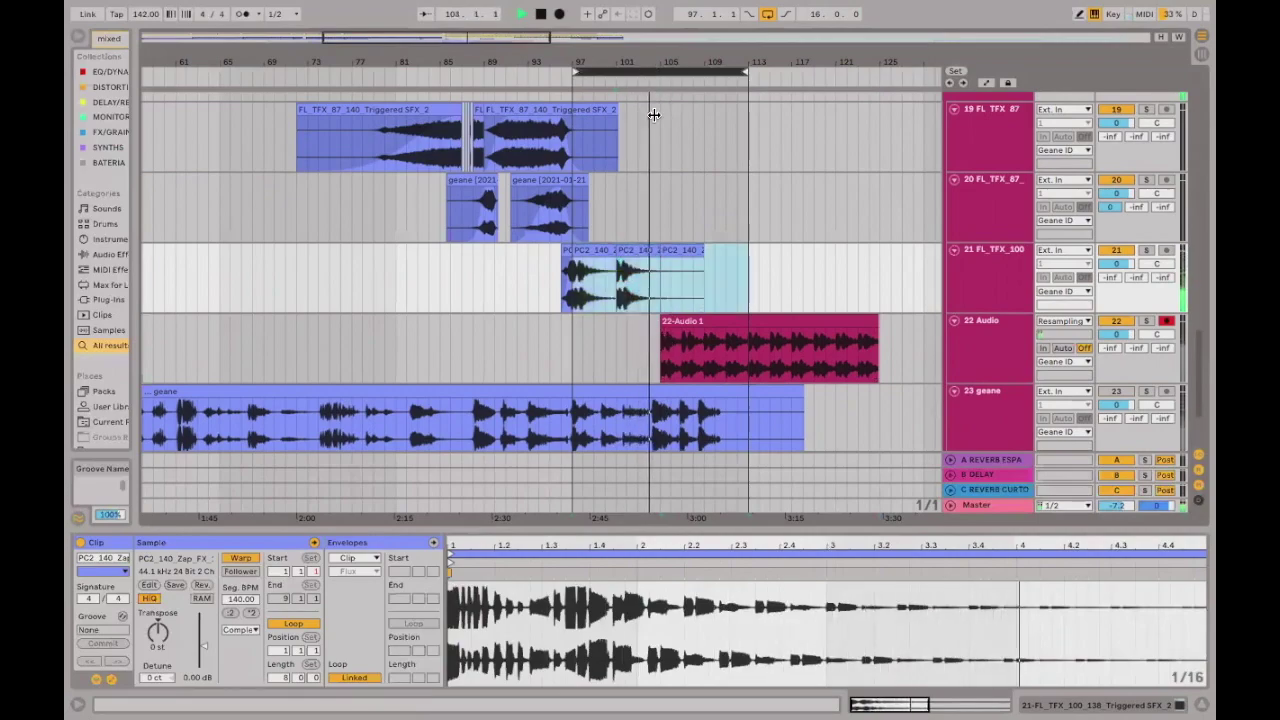
Split the recorded clip on track 22 at 107.1.1, keeping its first piece at 105.1.1 and moving the remainder to 110.1.1.
click(682, 330)
key(ctrl+e)
mouse_move(688, 340)
mouse_down()
mouse_move(710, 328)
mouse_move(681, 323)
mouse_up()
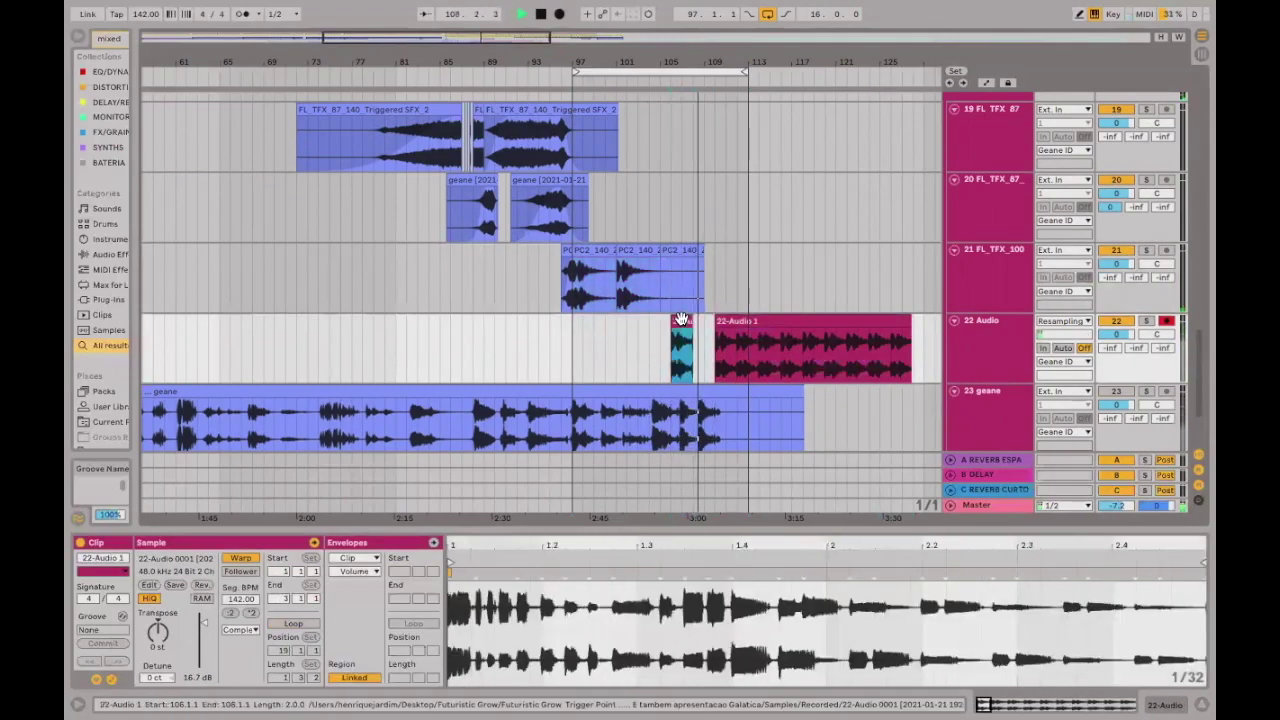
key(space)
Delete the bass rolling clip at 108.1.1 and play the arrangement from 95.1.1.
scroll(725, 162, up, 15)
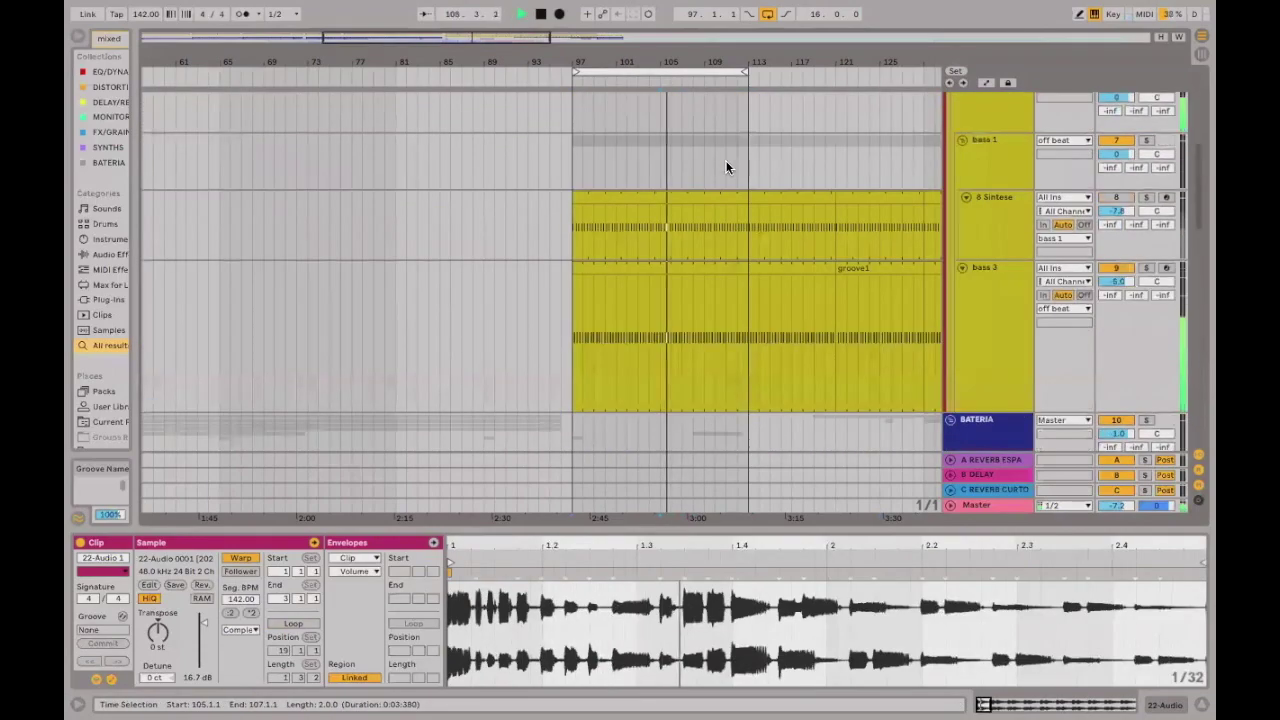
click(714, 350)
shift+click(709, 331)
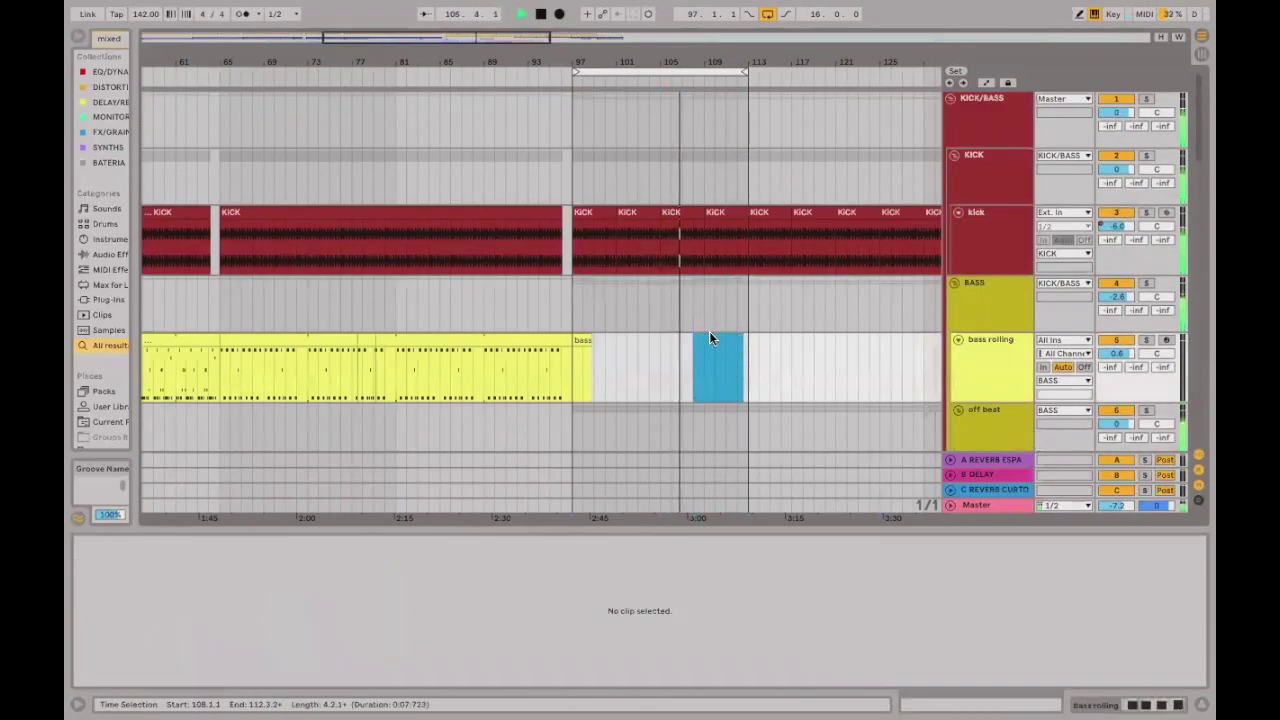
scroll(682, 306, down, 10)
scroll(682, 306, down, 10)
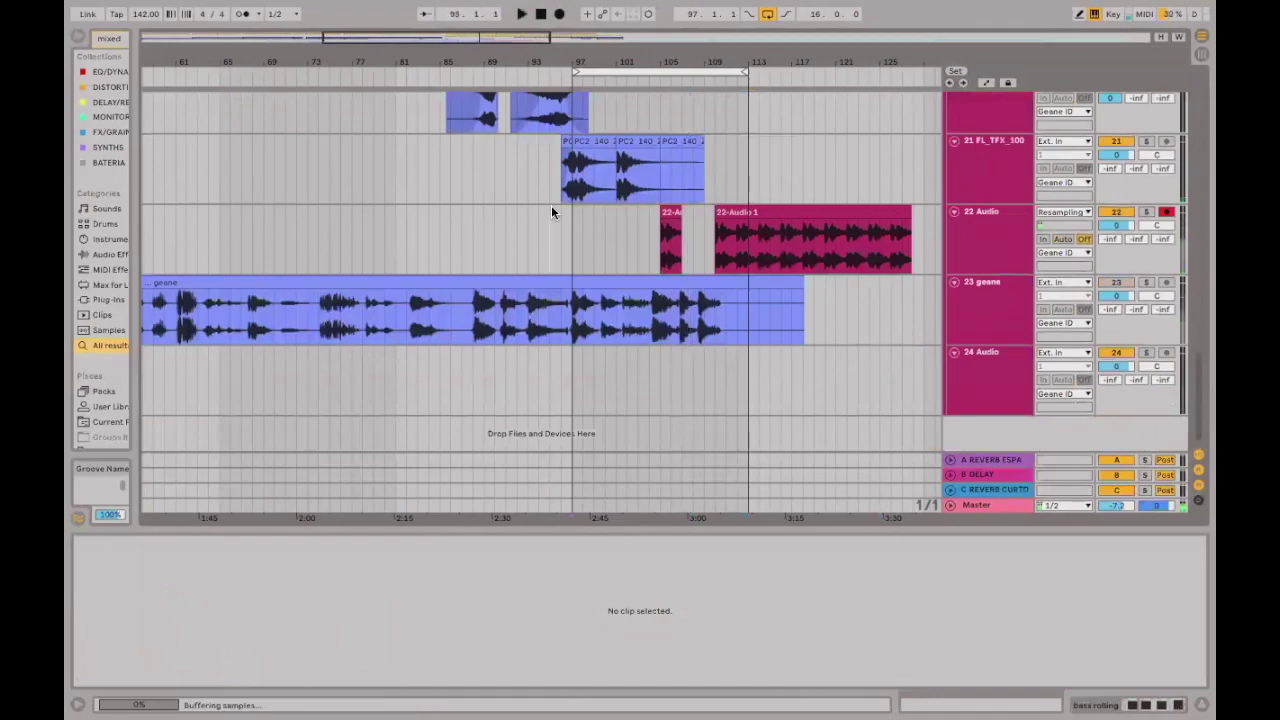
click(552, 212)
Copy the Zap FX 11 tail between 103.1.1 and 105.1.1 from track 21 to 107.1.1 on track 22.
drag(660, 85, 694, 209)
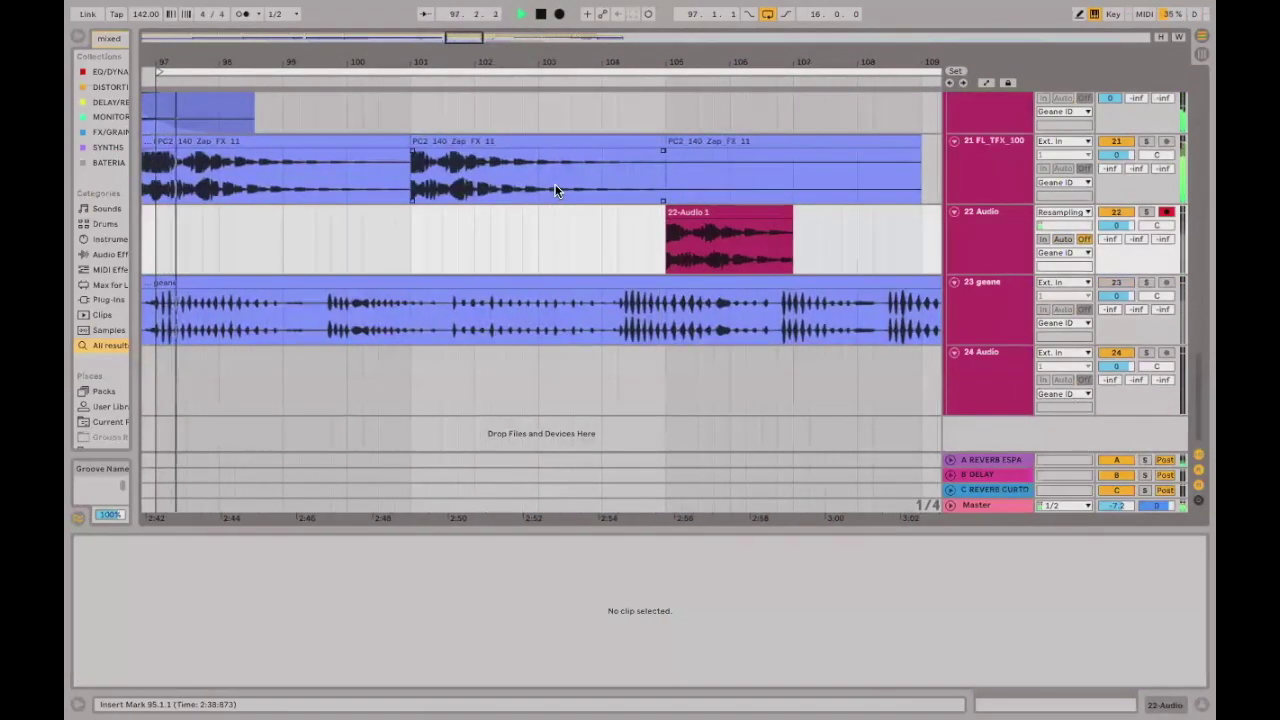
drag(540, 176, 662, 140)
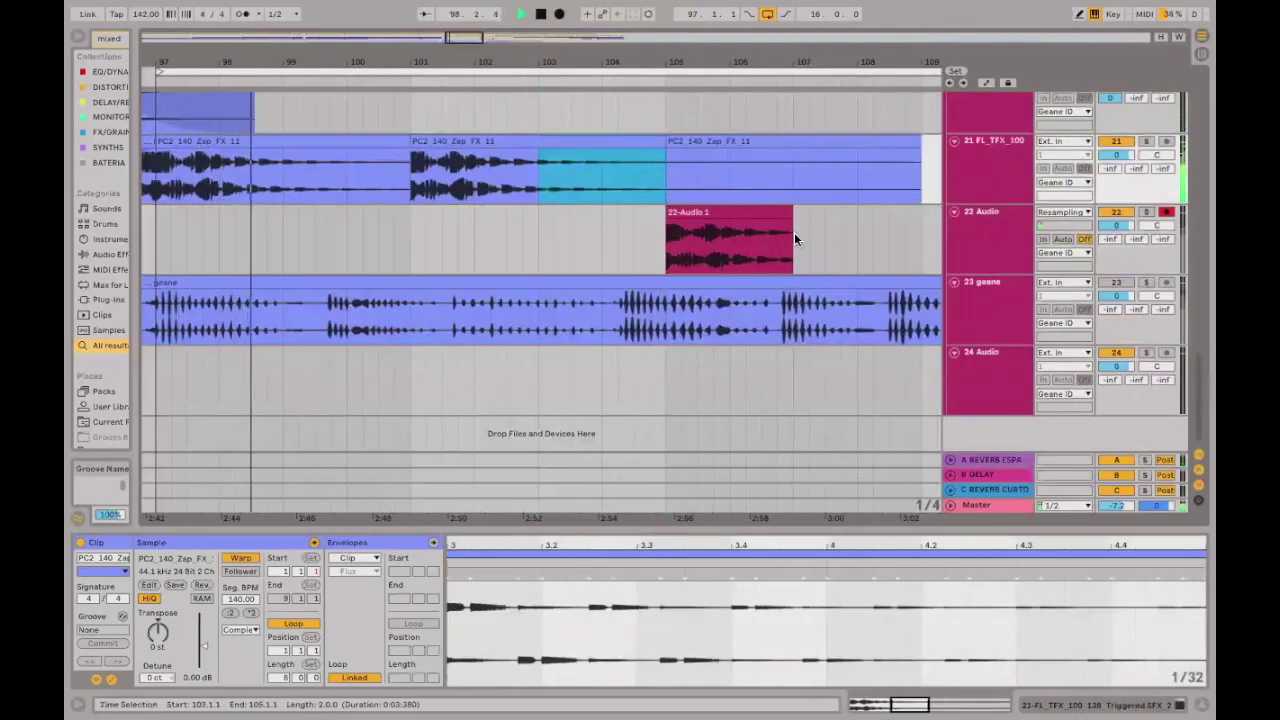
key(ctrl+c)
click(794, 238)
key(ctrl+v)
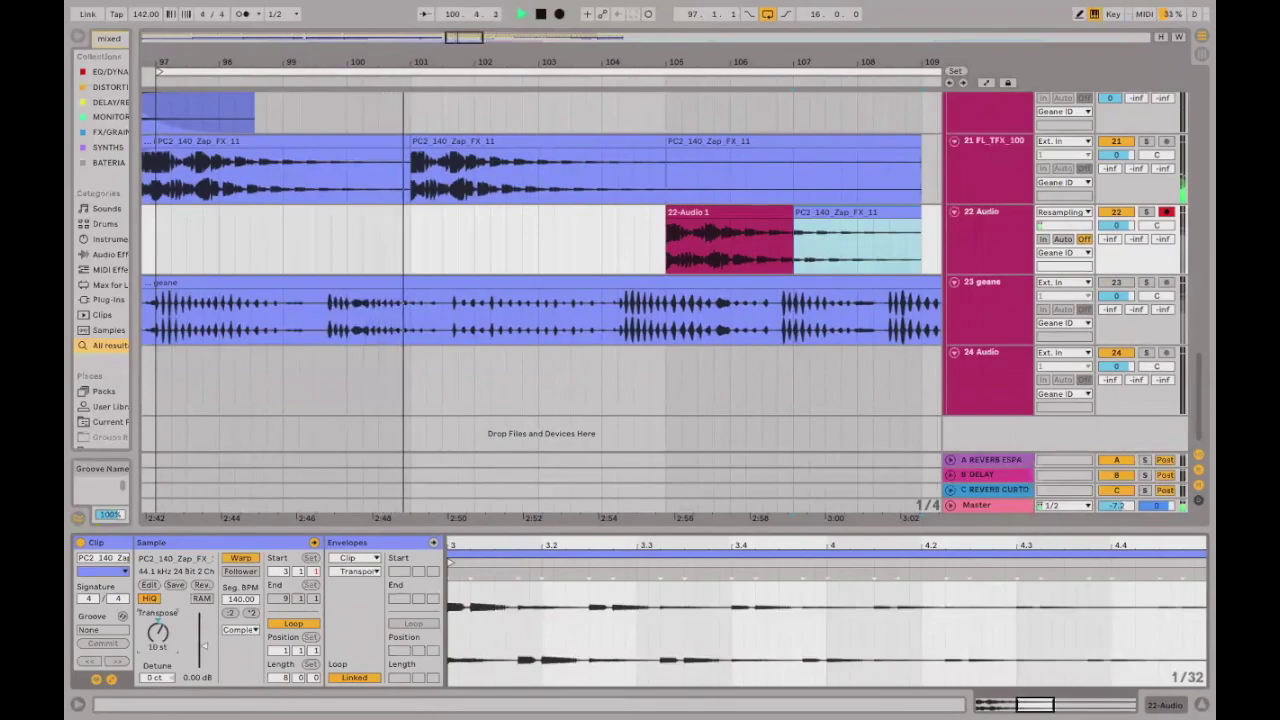
Set the tail clip at 107.1.1 to Beats warp preserving 1/16, with transient envelope 32, transpose 12 st and gain 3.63 dB.
click(247, 627)
click(244, 632)
click(240, 655)
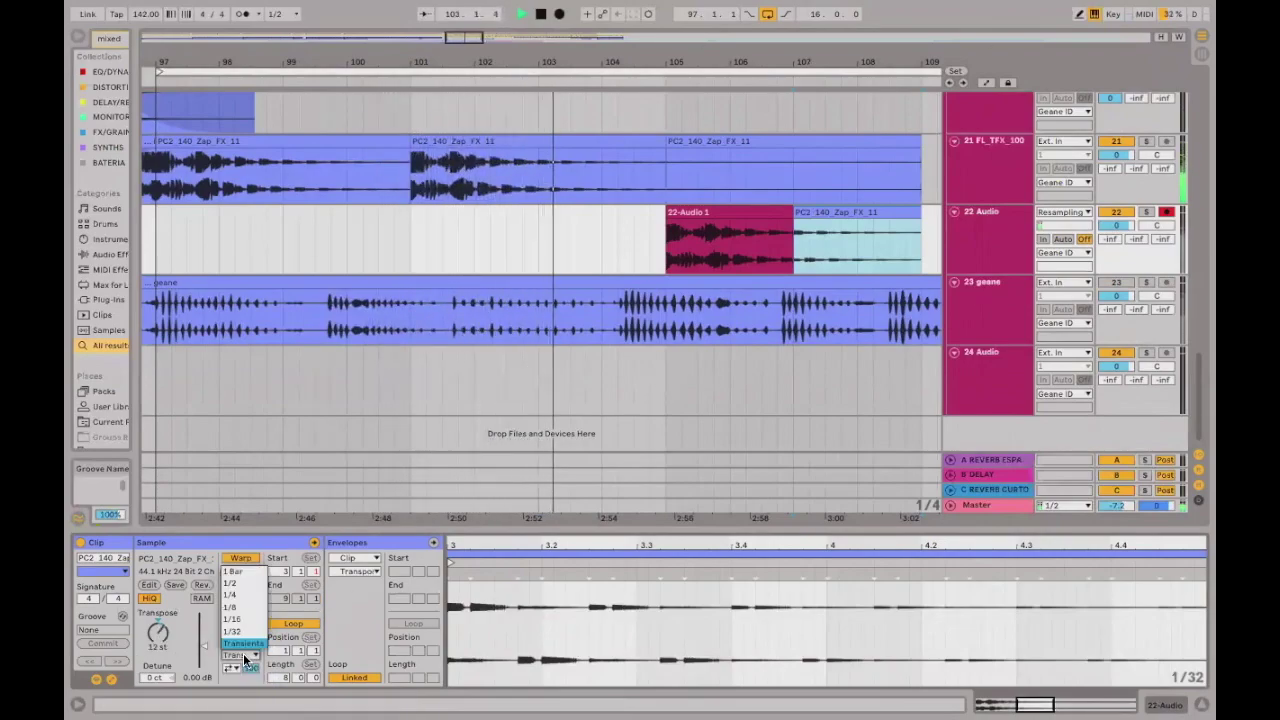
click(233, 619)
drag(250, 668, 250, 700)
drag(202, 645, 202, 652)
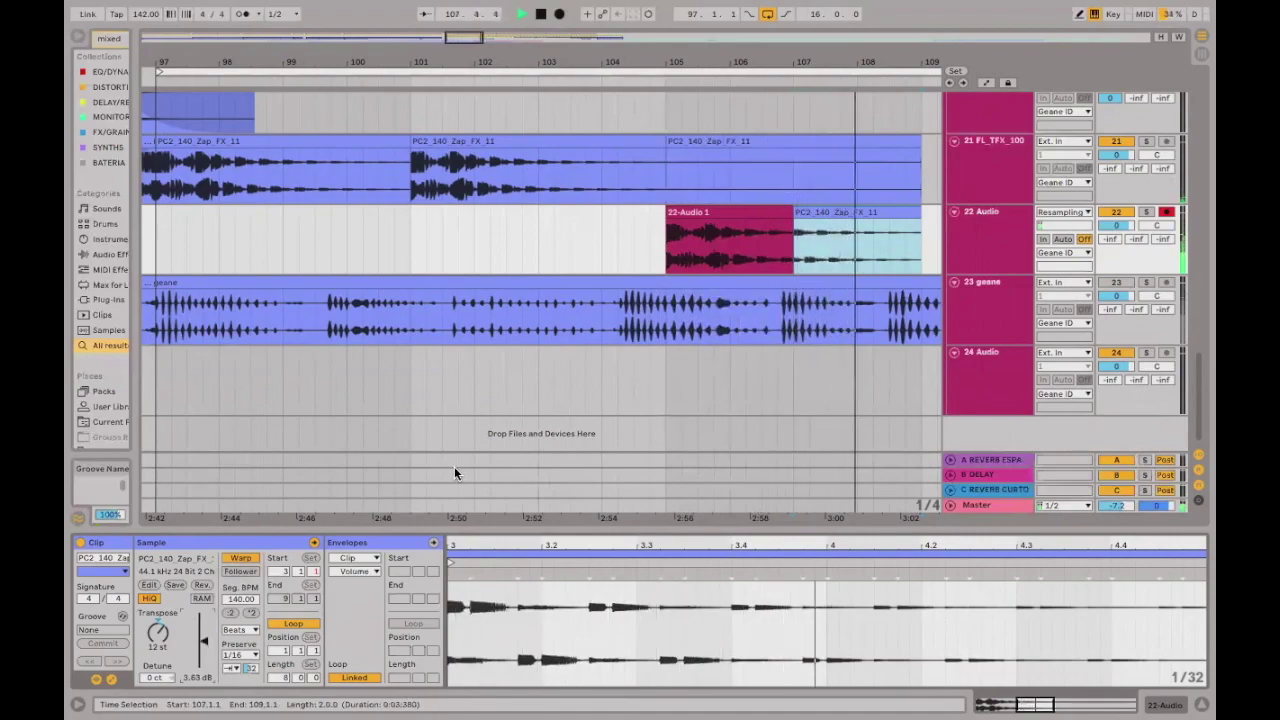
Audition the tail at 107.1.1 on track 22 and set its gain to 8.63 dB and transpose to 0 st.
key(space)
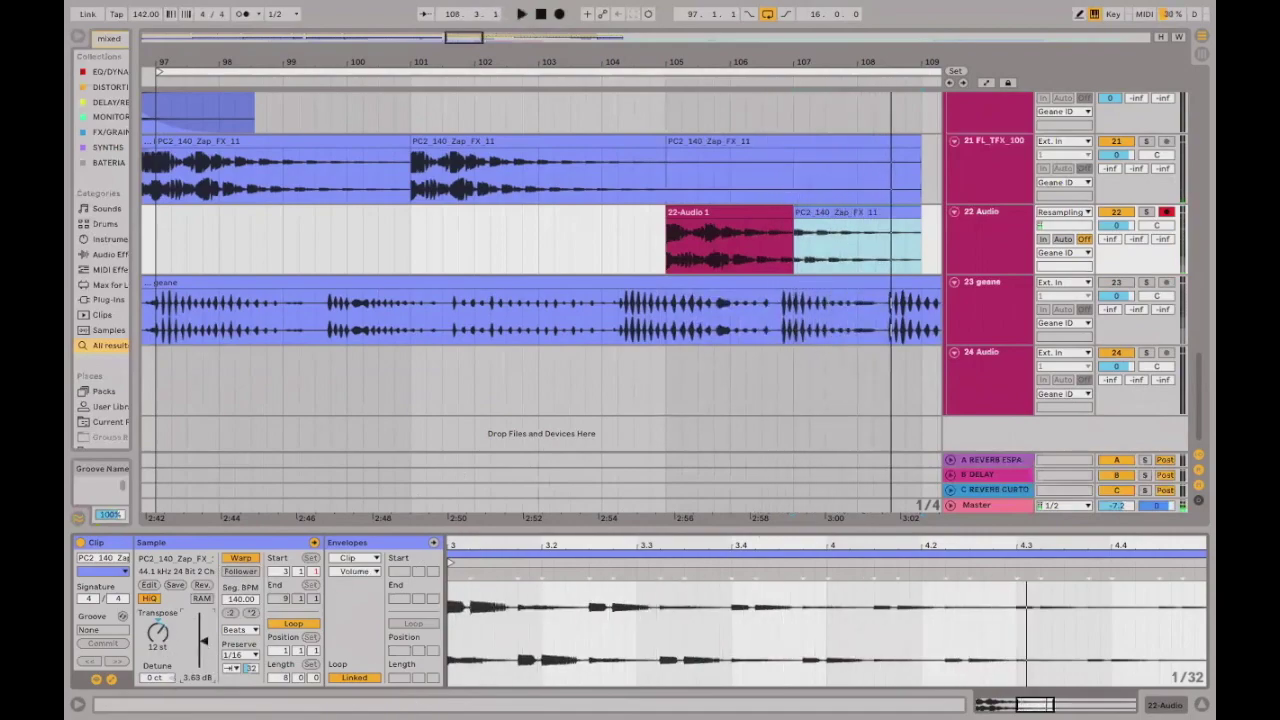
key(space)
key(space)
key(space)
key(space)
key(space)
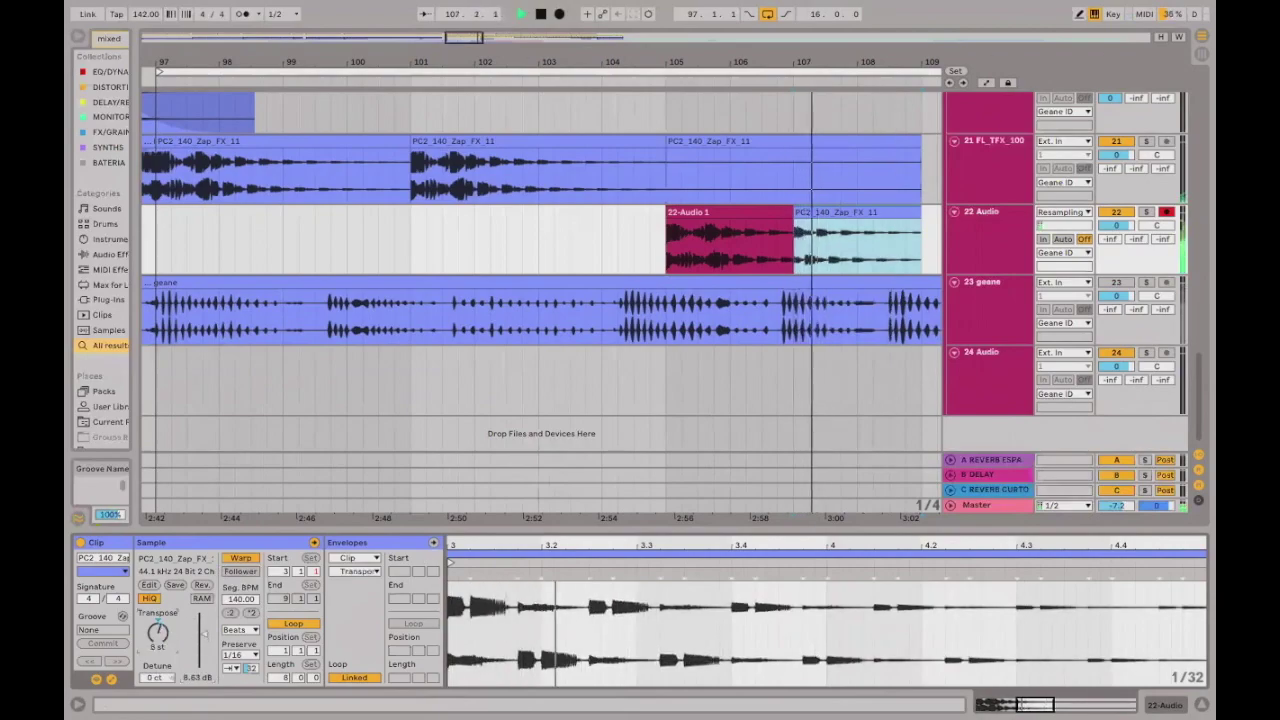
key(space)
key(space)
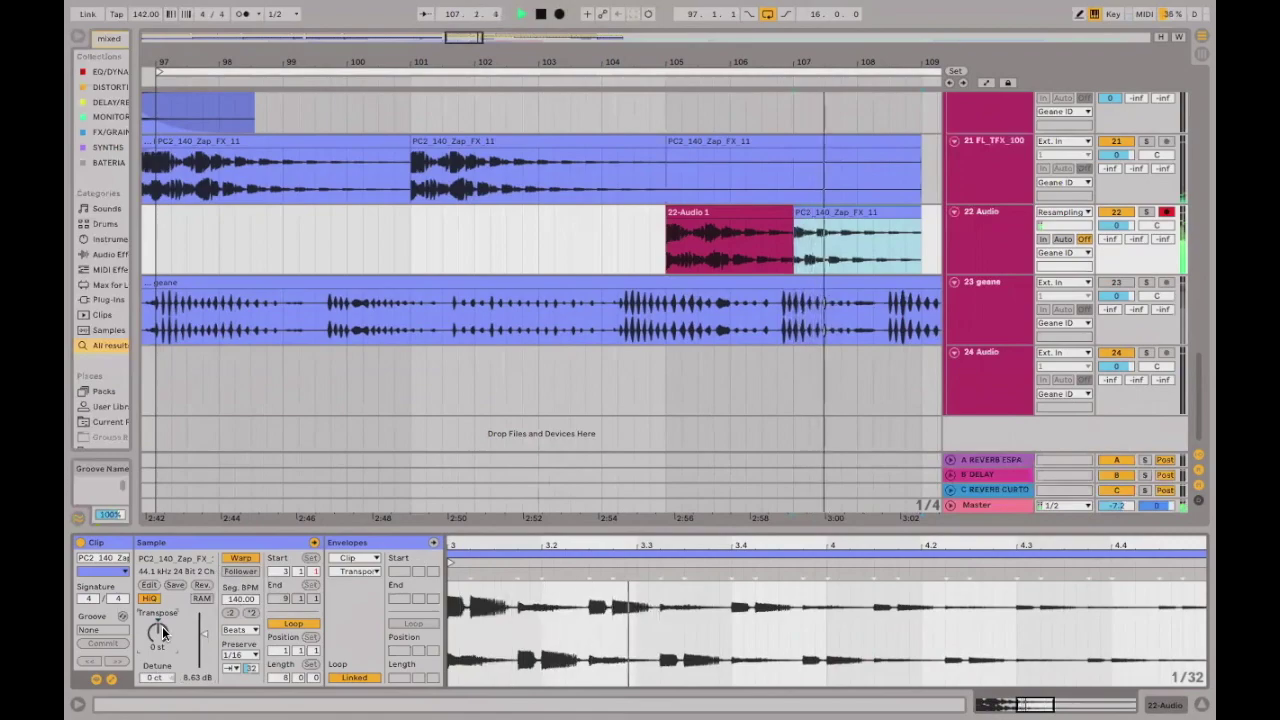
Play the section around 103.1.1 and move the Zap FX 11 tail on track 22 to start at 106.3.1.
click(565, 306)
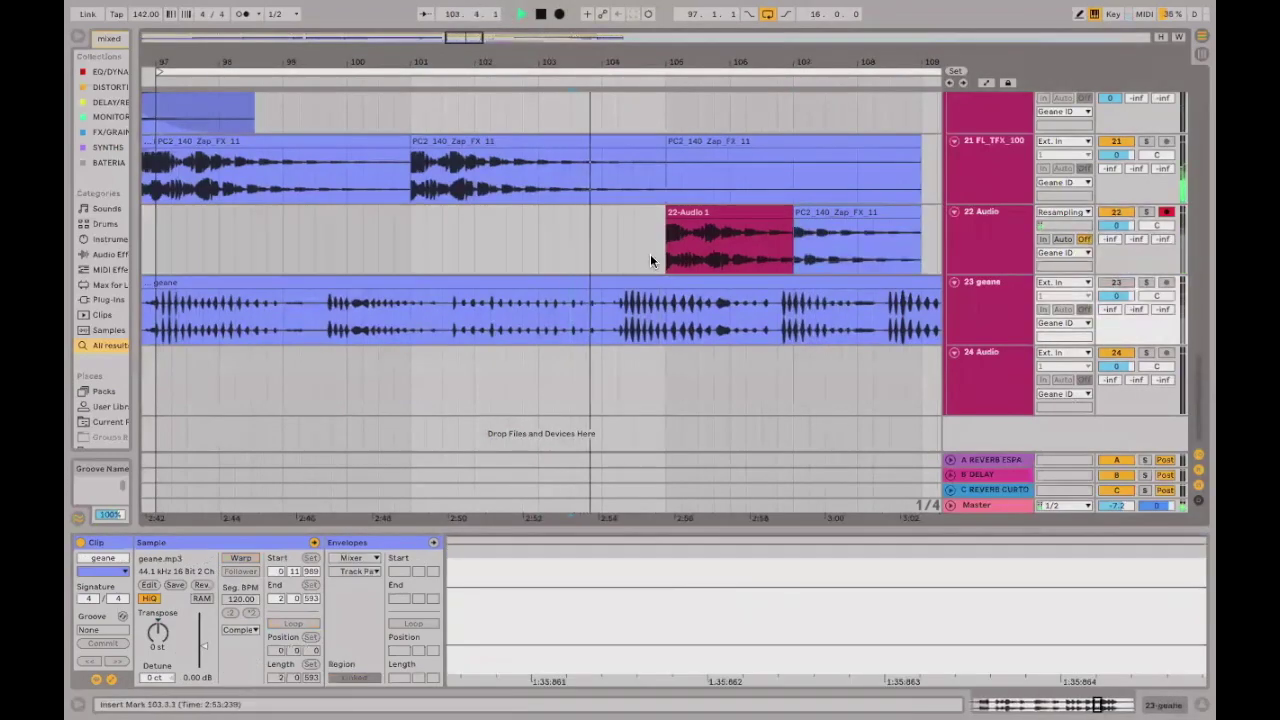
click(500, 245)
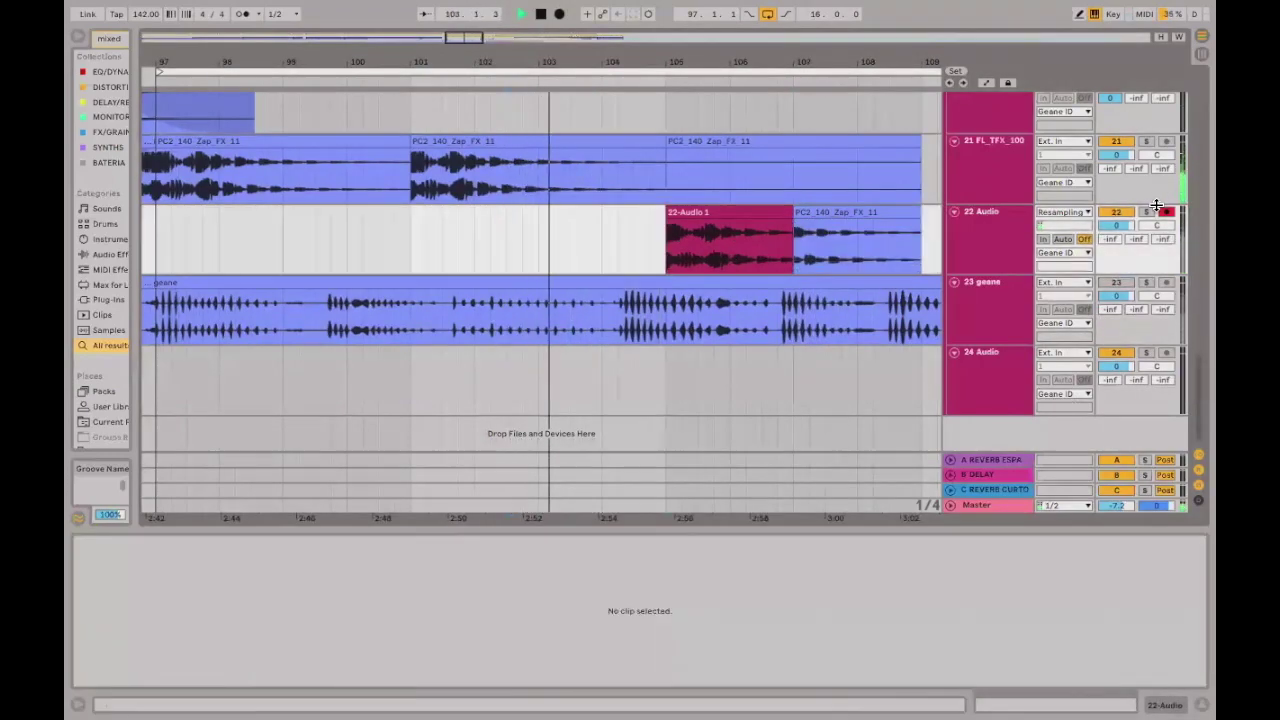
click(857, 212)
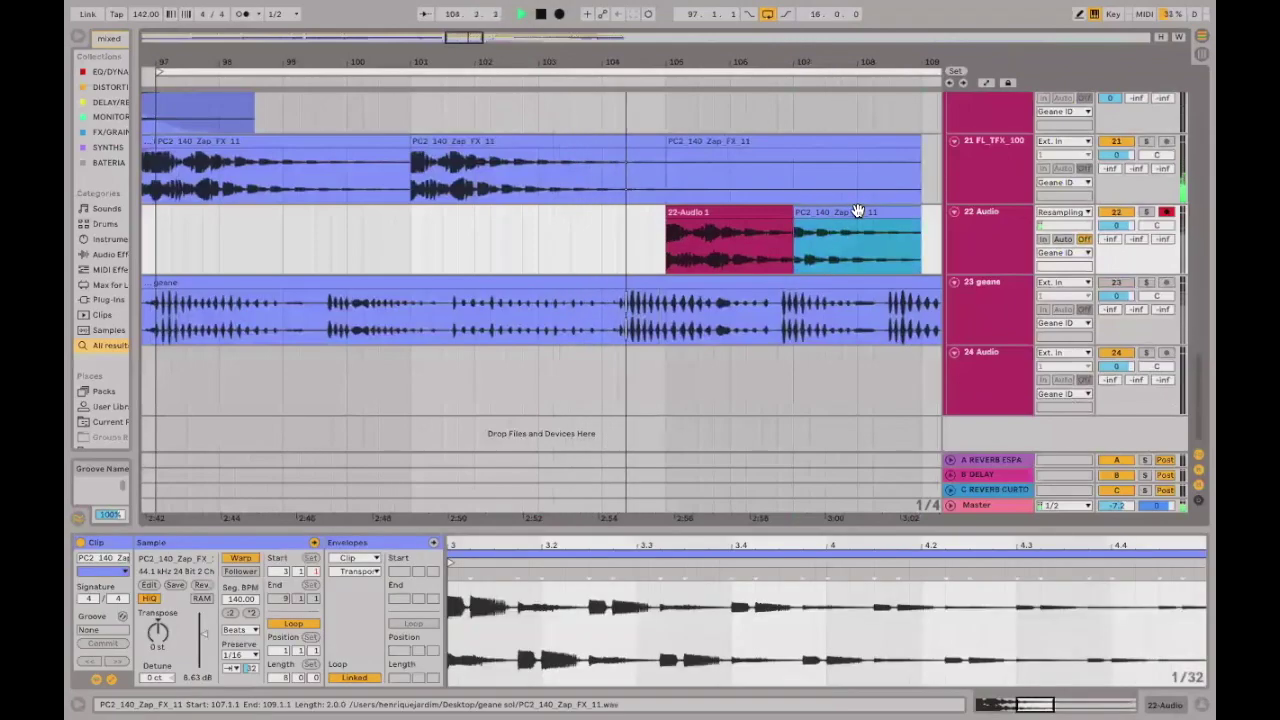
drag(810, 224, 791, 216)
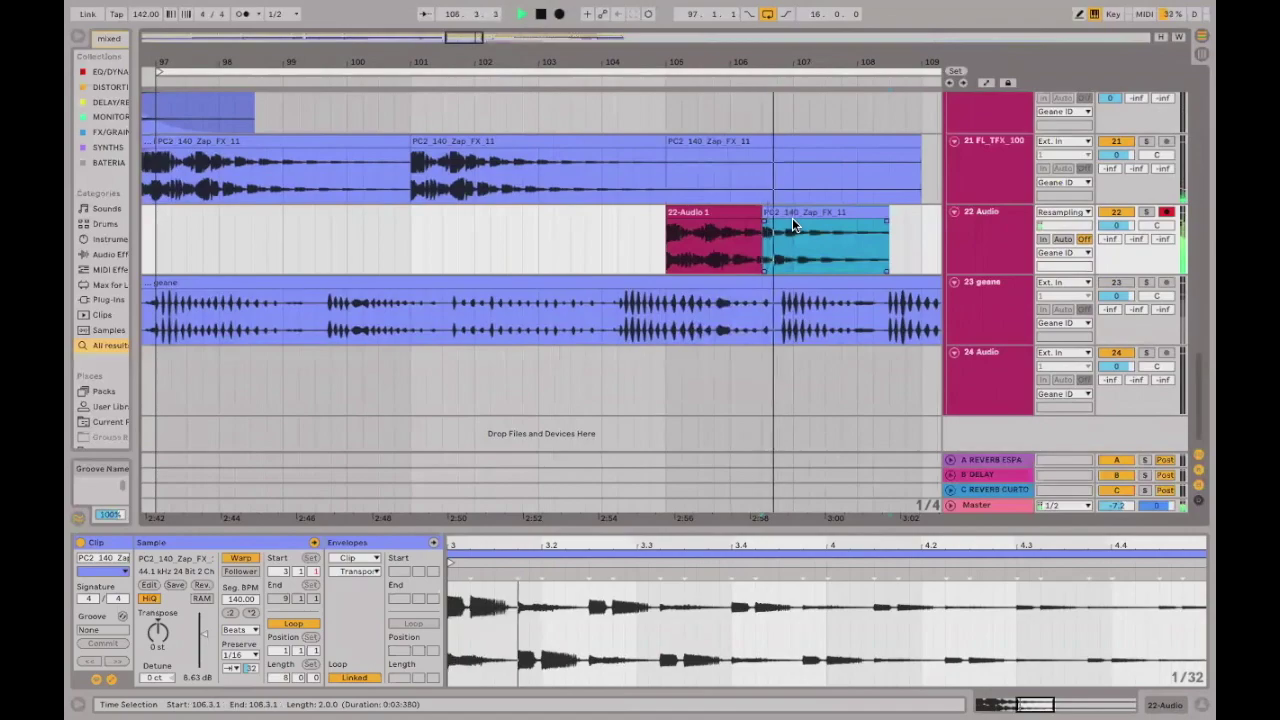
Move the Zap FX 11 tail on track 22 to 103.1.1, remove the recorded piece at 105.1.1, and play the section.
key(space)
drag(797, 214, 609, 216)
click(362, 259)
key(space)
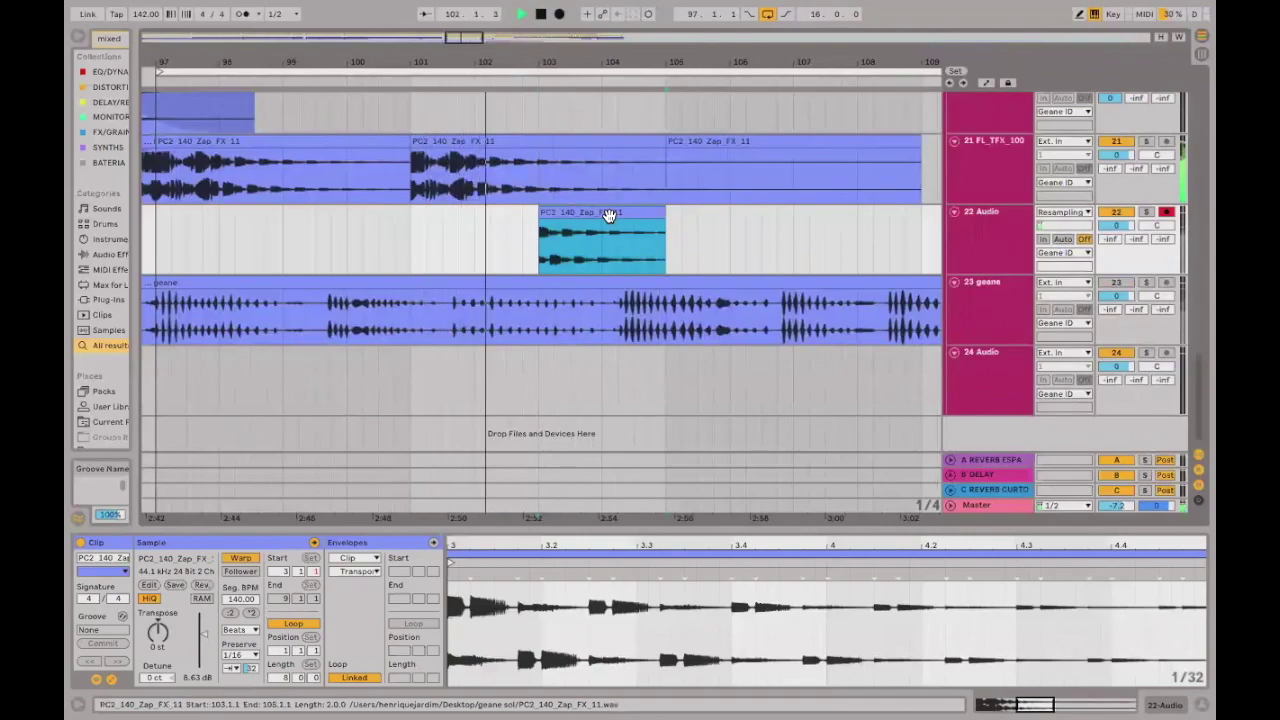
Replace the tail at 105.1.1 on track 21 with the full four-bar Zap FX 11 hit and set its transpose to 7 st.
click(619, 219)
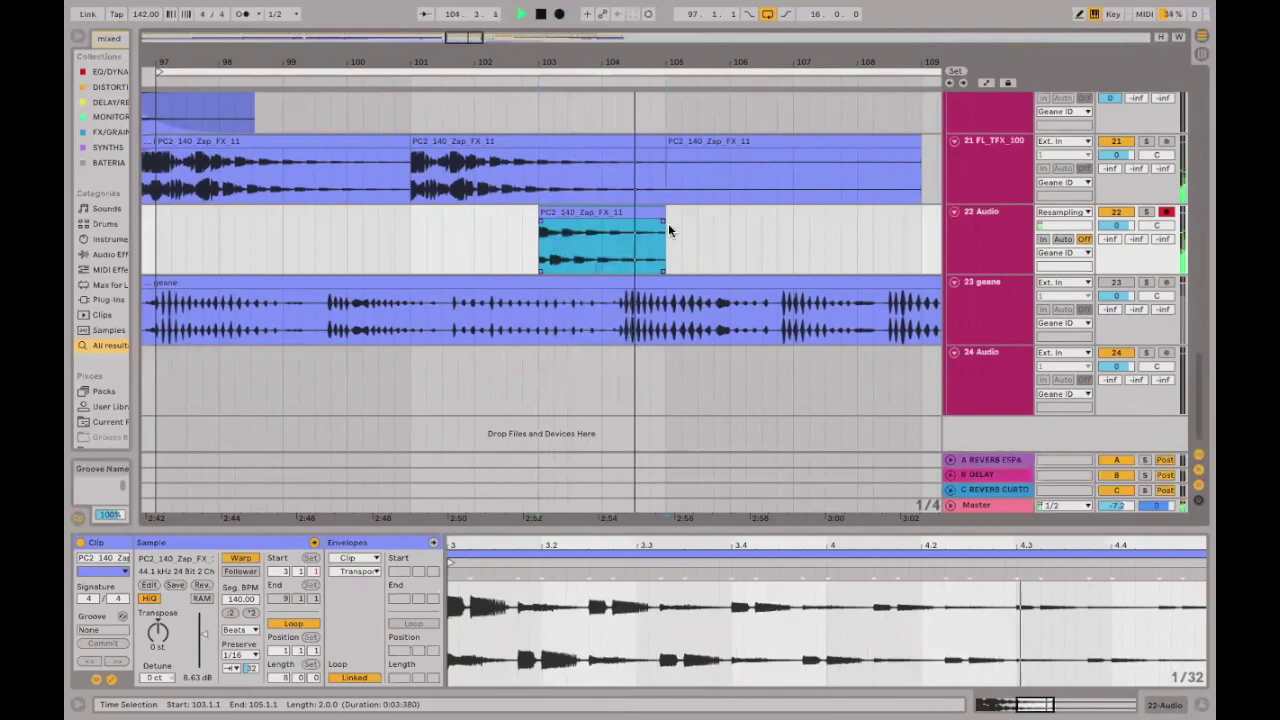
key(space)
click(700, 160)
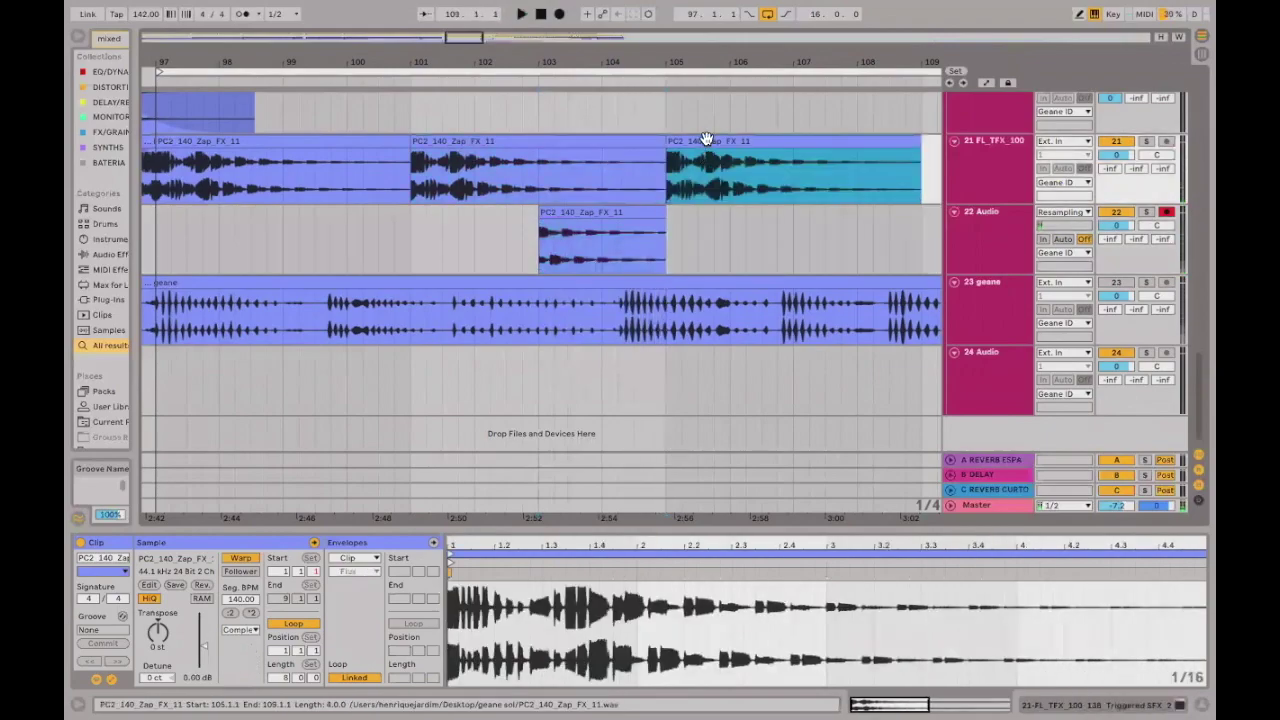
click(158, 631)
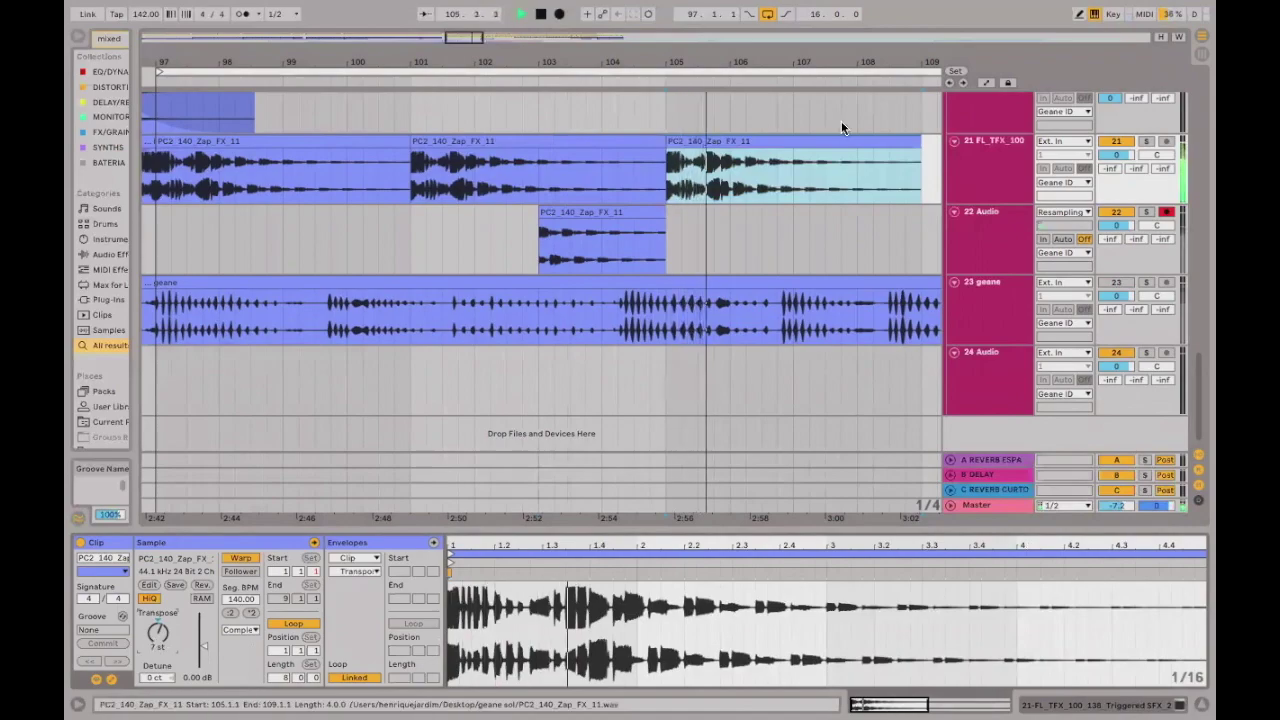
Copy the Zap FX 11 tail at 103.1.1 on track 22 to 107.1.1 and play from 100.1.1.
key(minus)
key(plus)
click(630, 218)
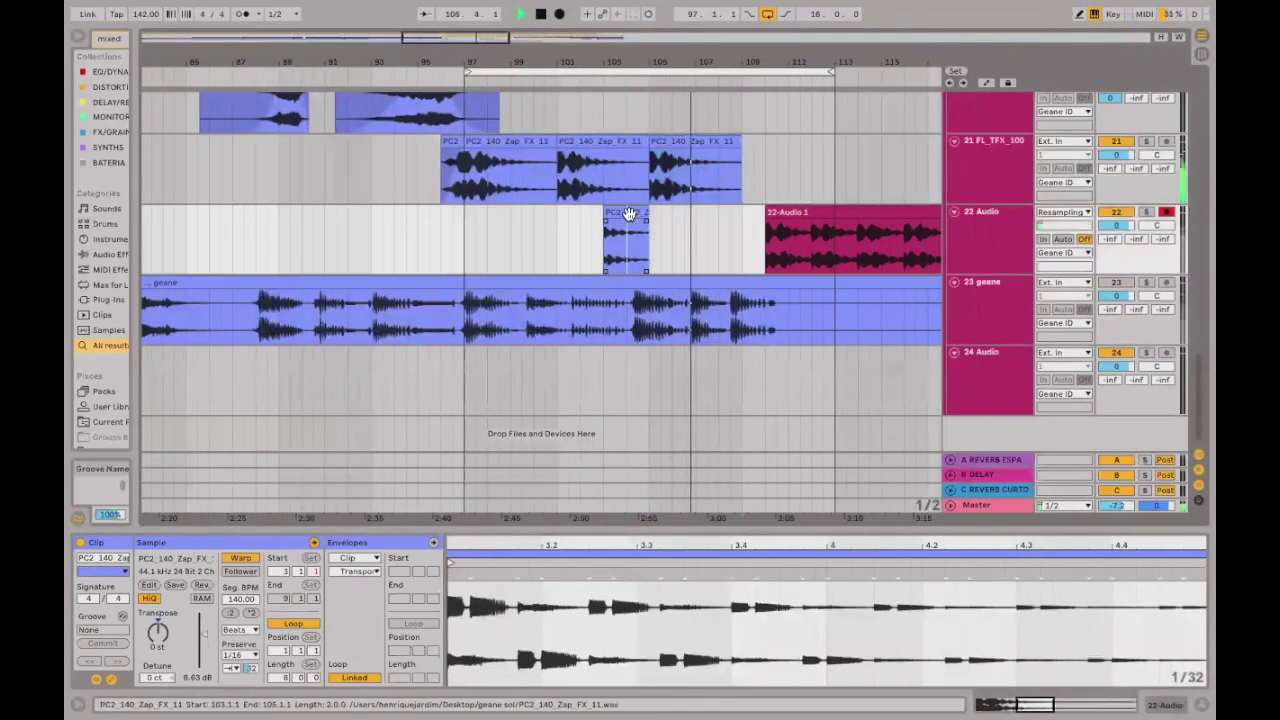
click(715, 220)
key(ctrl+v)
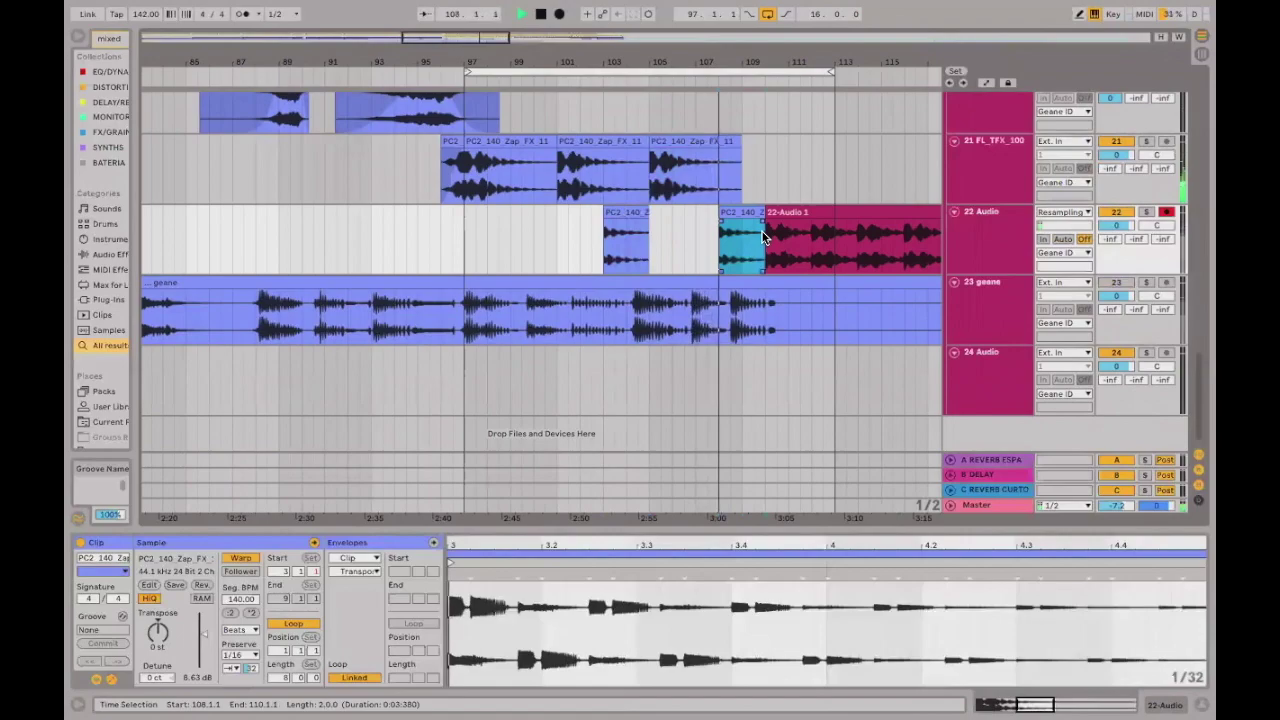
key(space)
drag(757, 222, 733, 228)
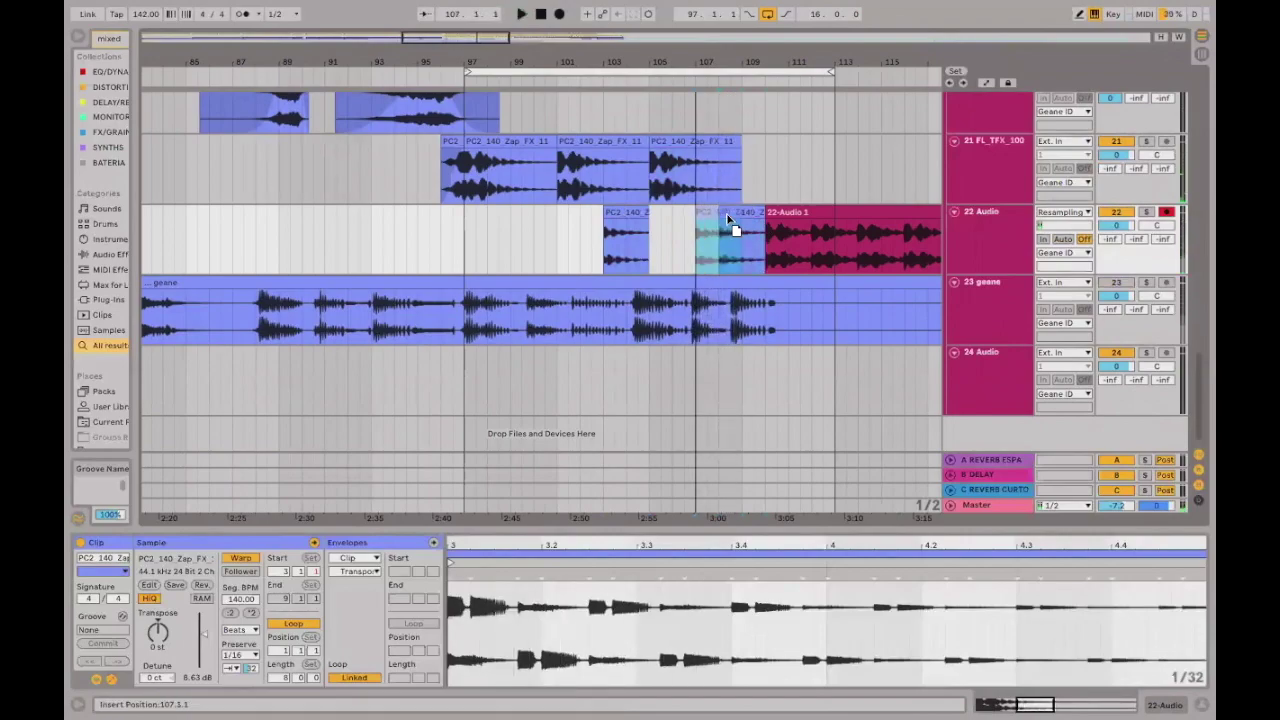
click(532, 232)
key(space)
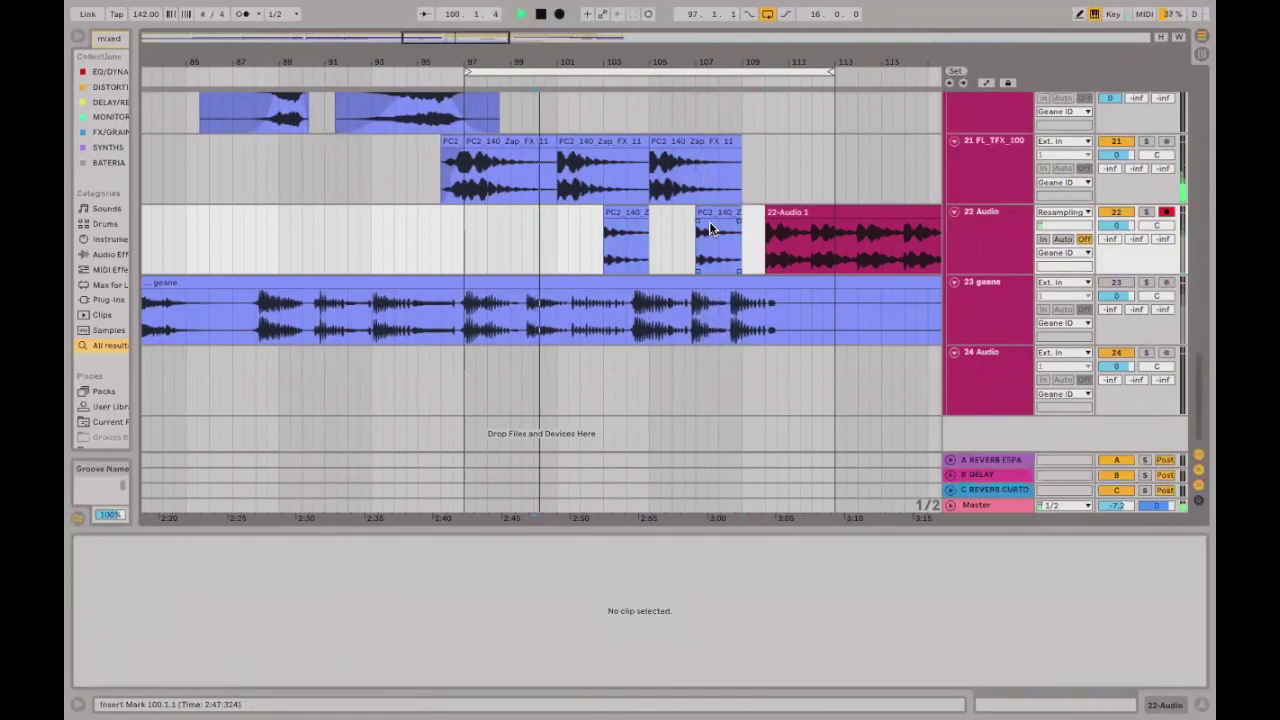
Set the tail at 107.1.1 on track 22 to transpose 7 st with a transient envelope of 48 while auditioning it.
click(709, 226)
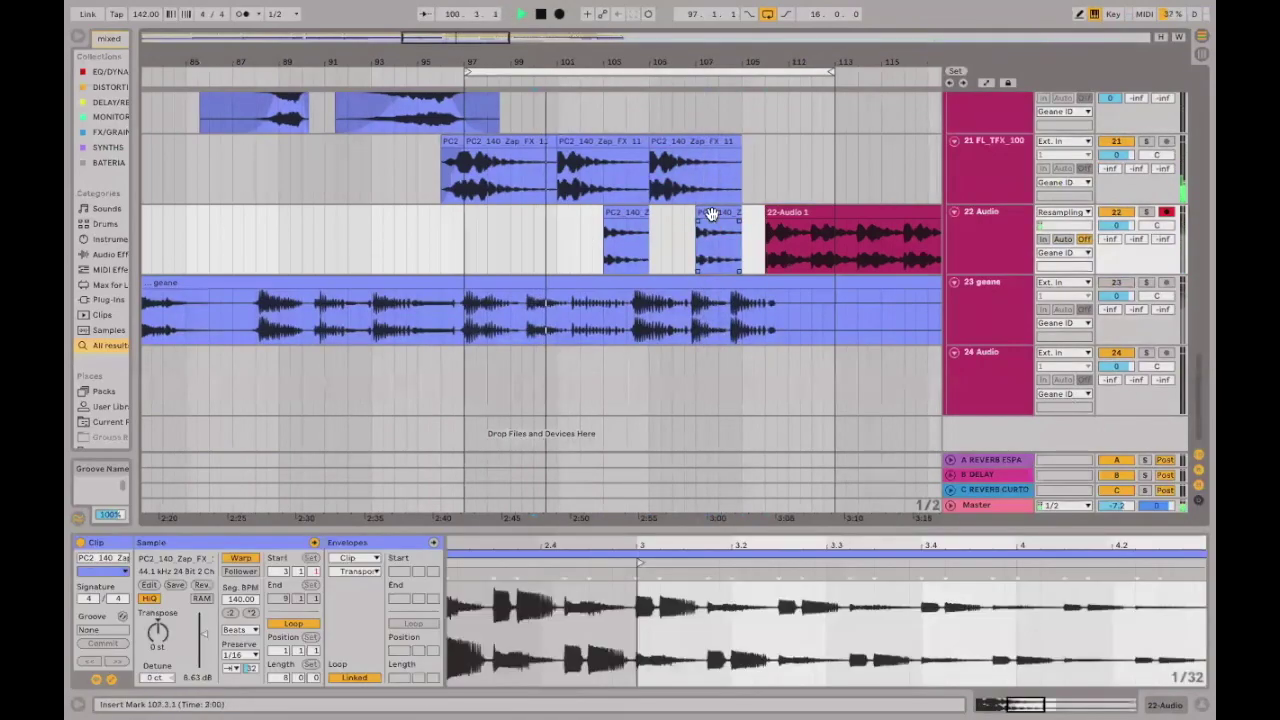
click(245, 670)
click(231, 668)
click(240, 648)
drag(158, 630, 158, 615)
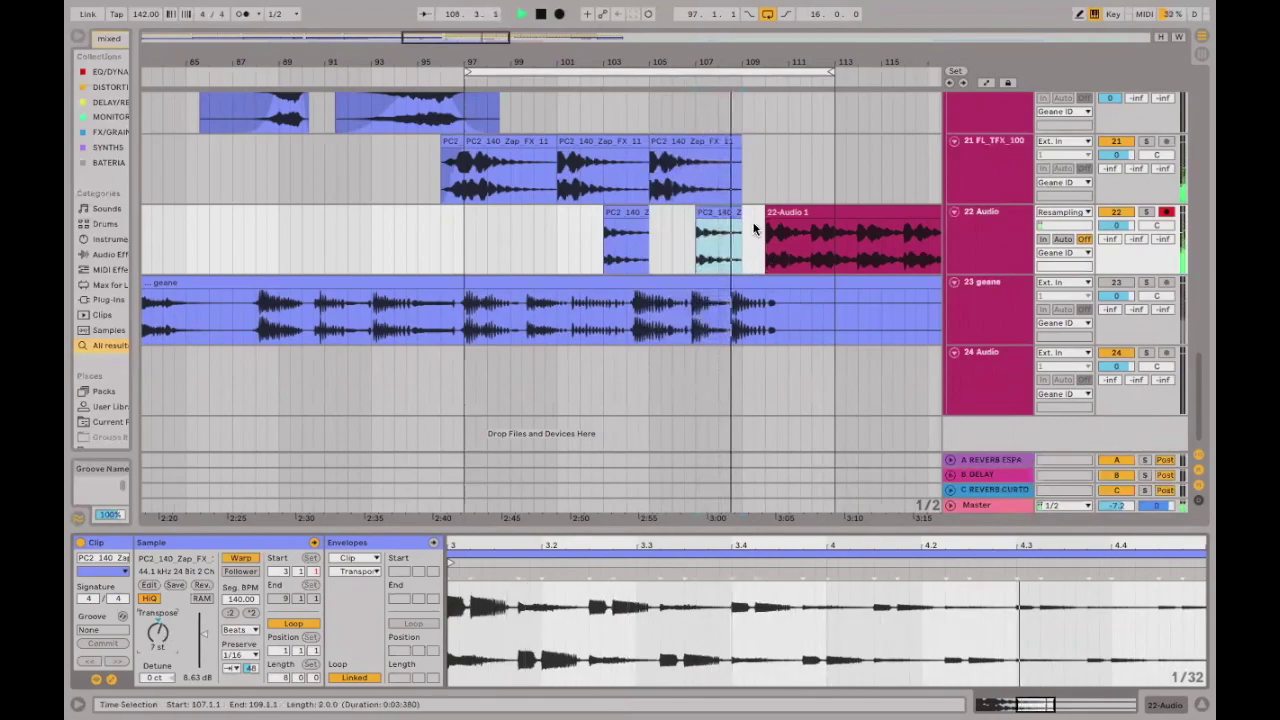
key(space)
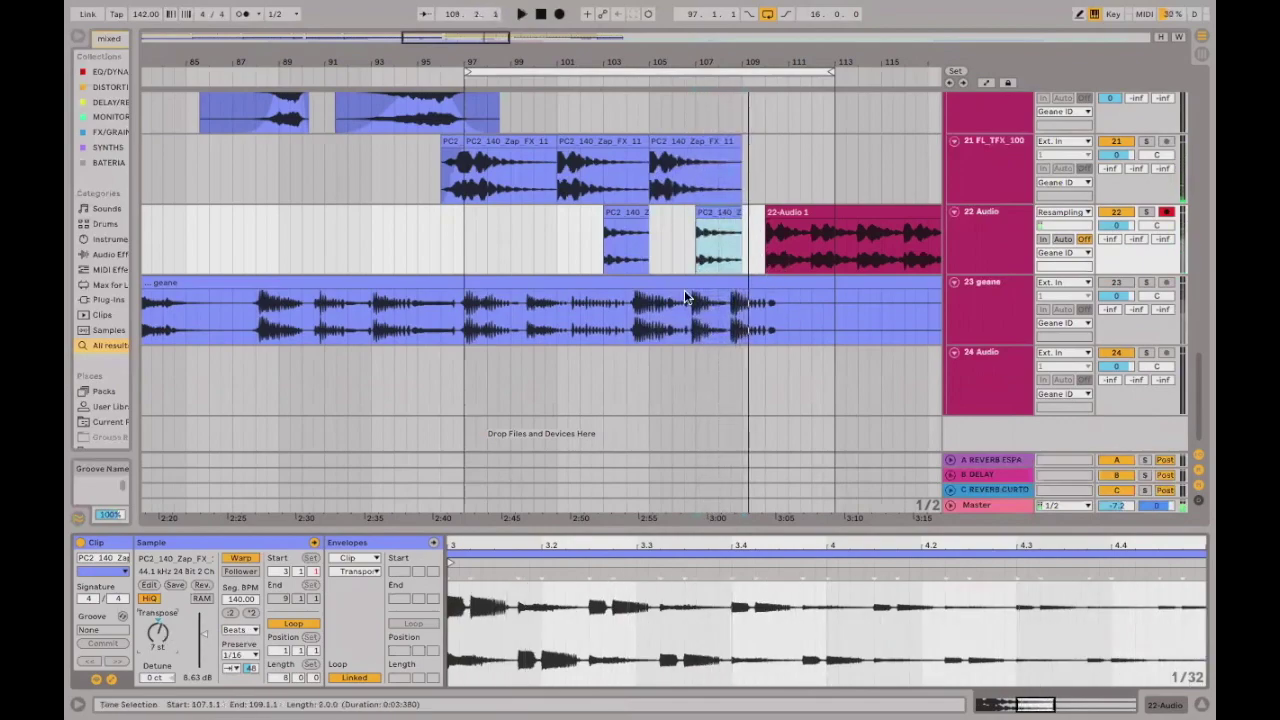
Move the recorded clip at 110.1.1 on track 22 to 118.1.1.
click(484, 172)
click(577, 244)
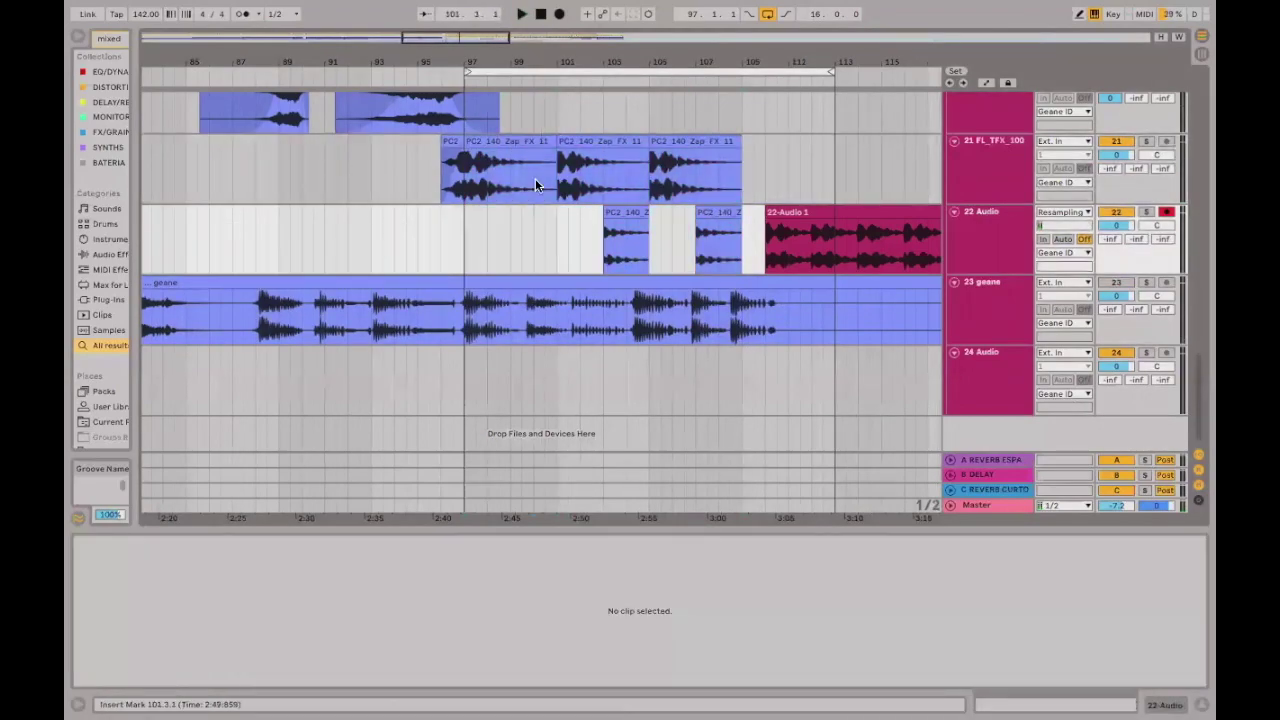
double_click(535, 178)
click(626, 150)
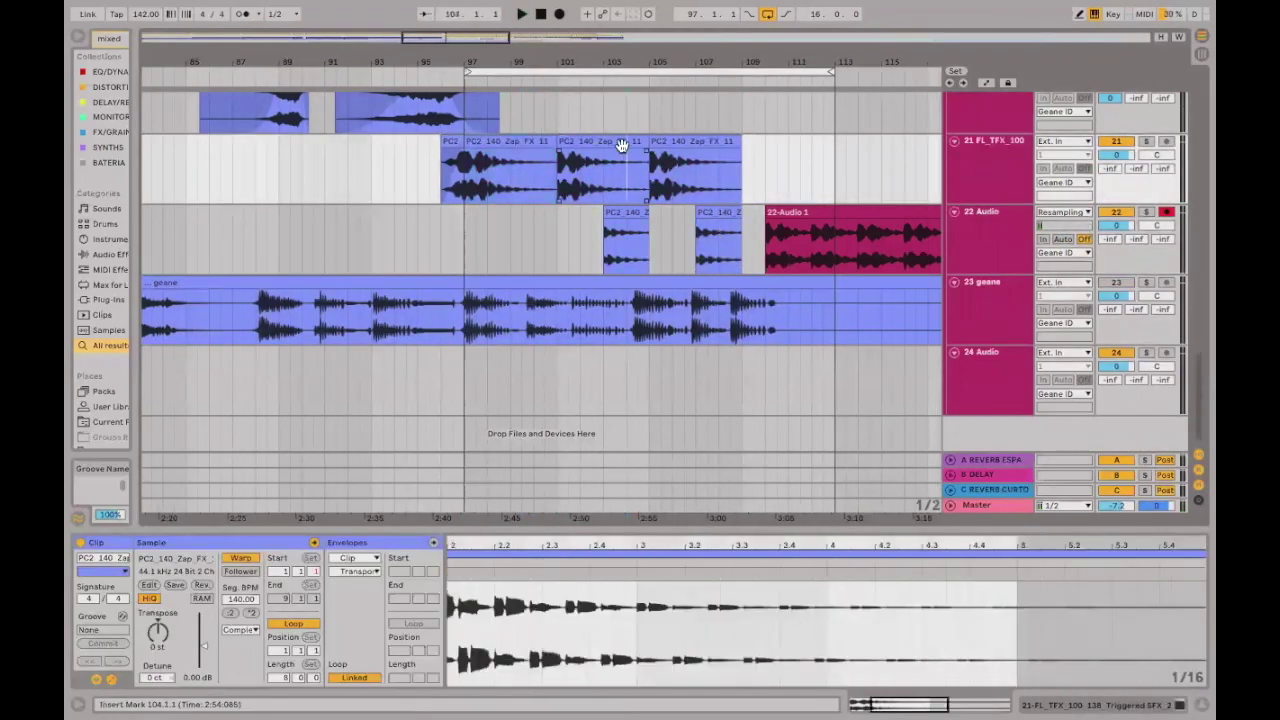
shift+click(710, 215)
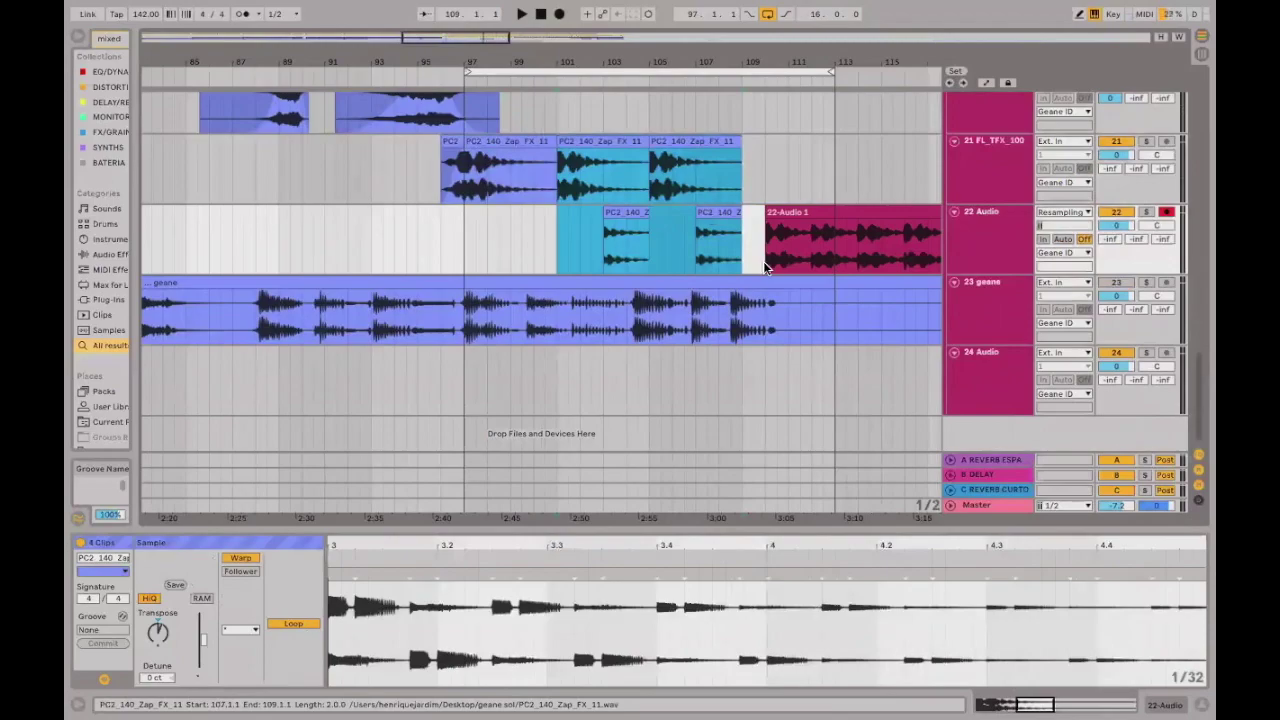
scroll(688, 118, right, 3)
scroll(688, 118, up, 1)
scroll(711, 232, down, 3)
click(708, 252)
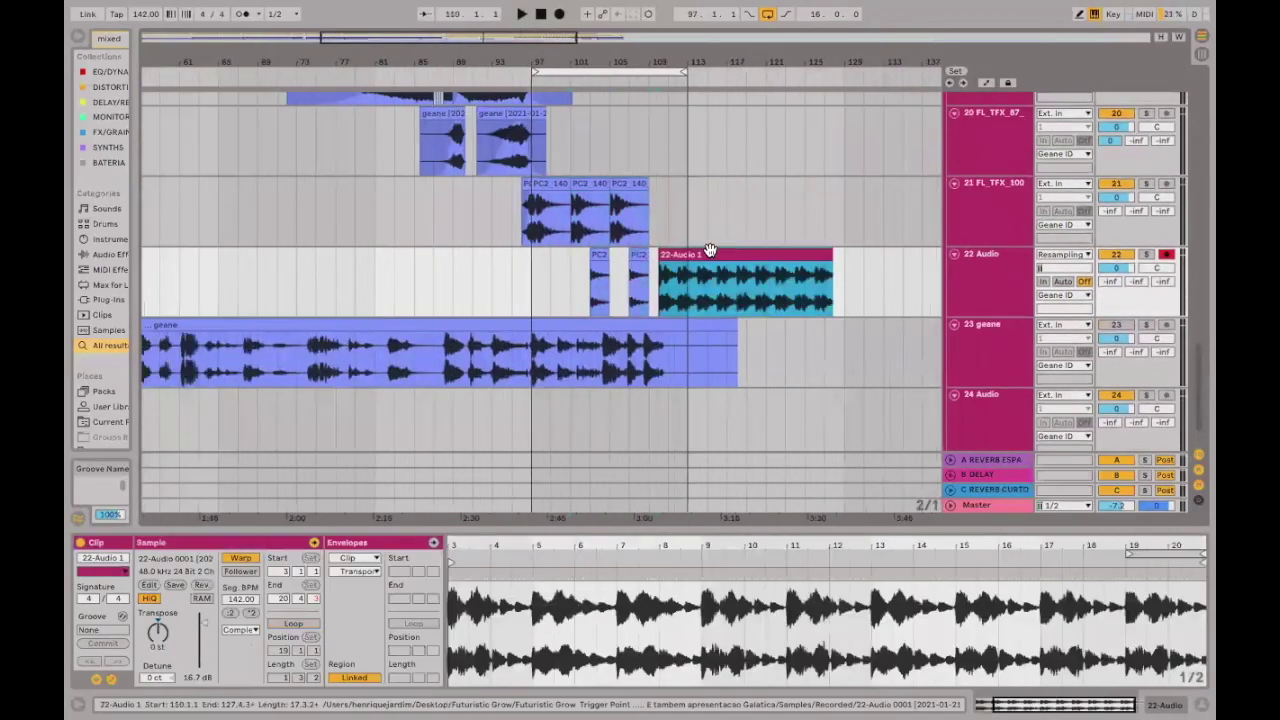
drag(708, 252, 788, 252)
Duplicate the Zap FX 11 clips between 101.1.1 and 109.1.1 on tracks 21 and 22 so the copies start at 109.1.1.
click(580, 188)
shift+click(641, 259)
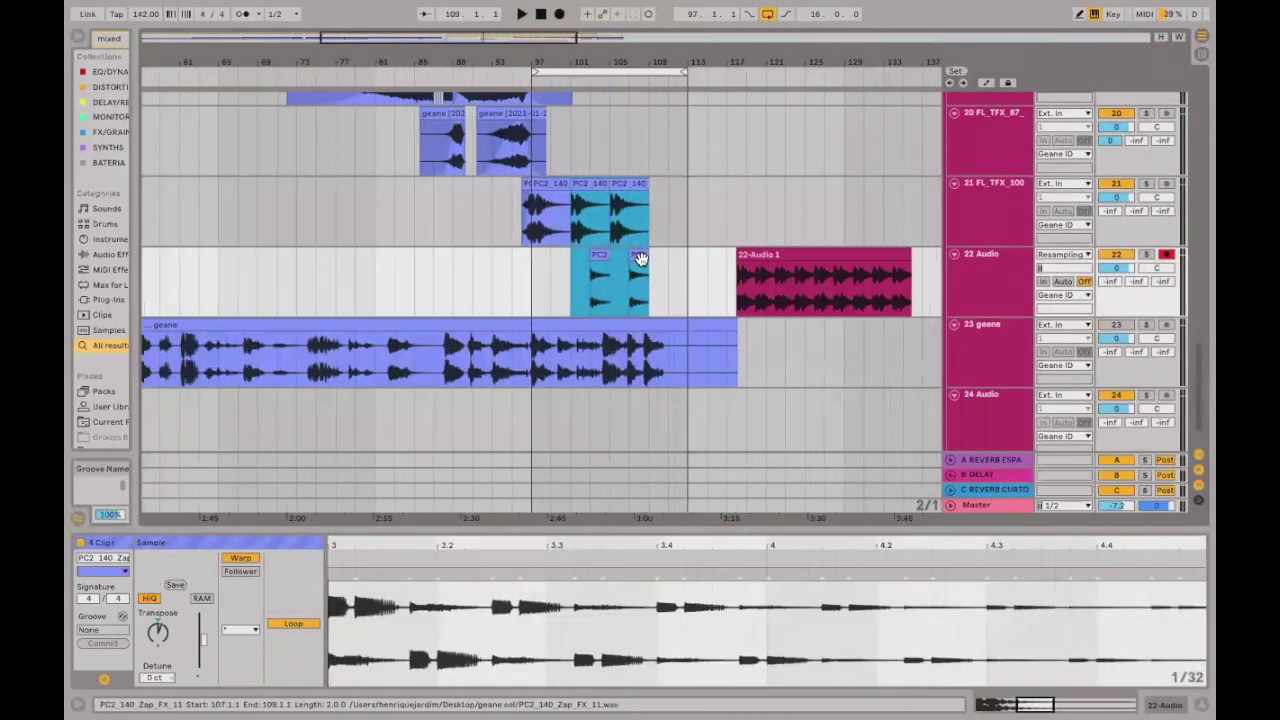
key(ctrl+d)
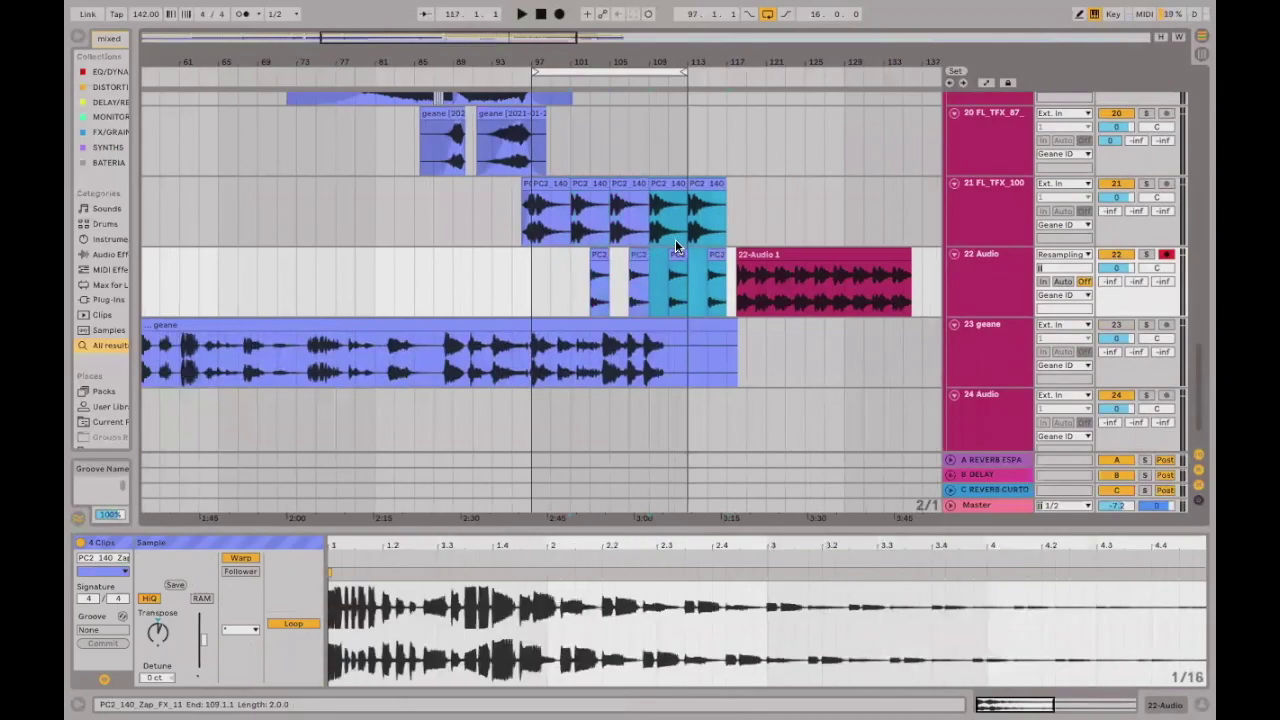
Delete the duplicated Zap FX 11 clips between 113.1.1 and 117.1.1 on tracks 21 and 22.
click(722, 197)
click(711, 259)
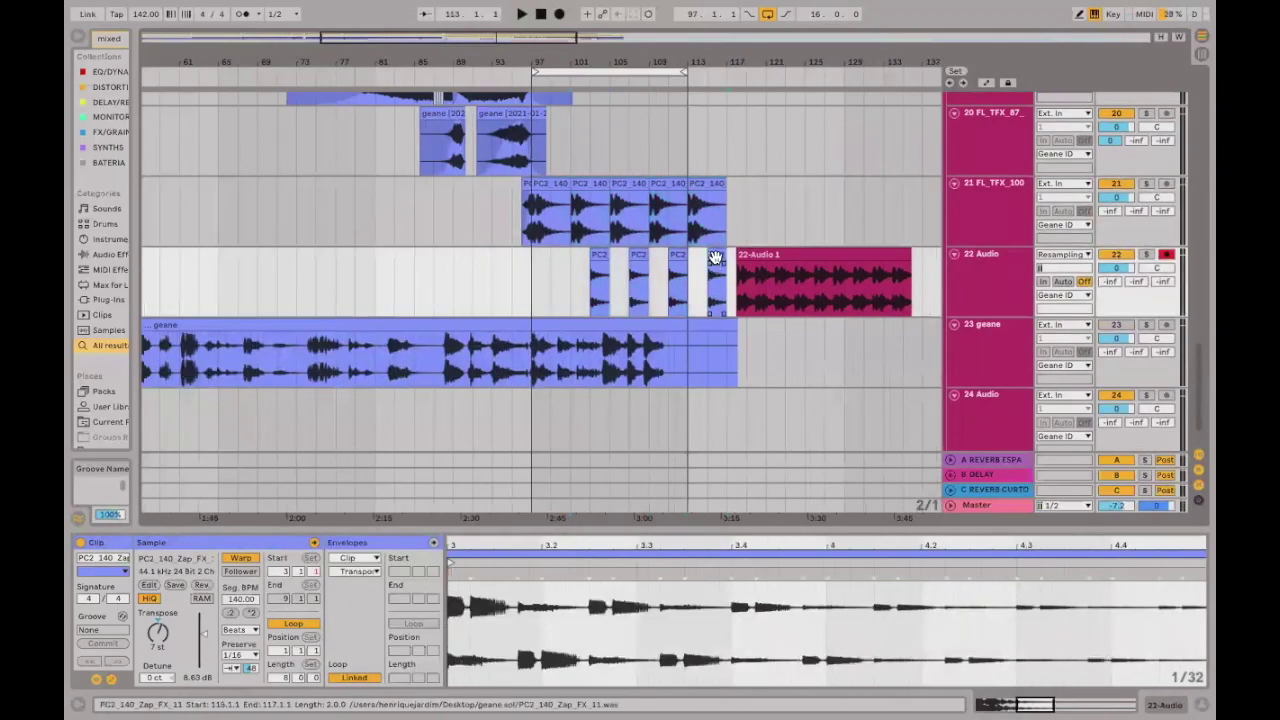
shift+click(705, 185)
key(Delete)
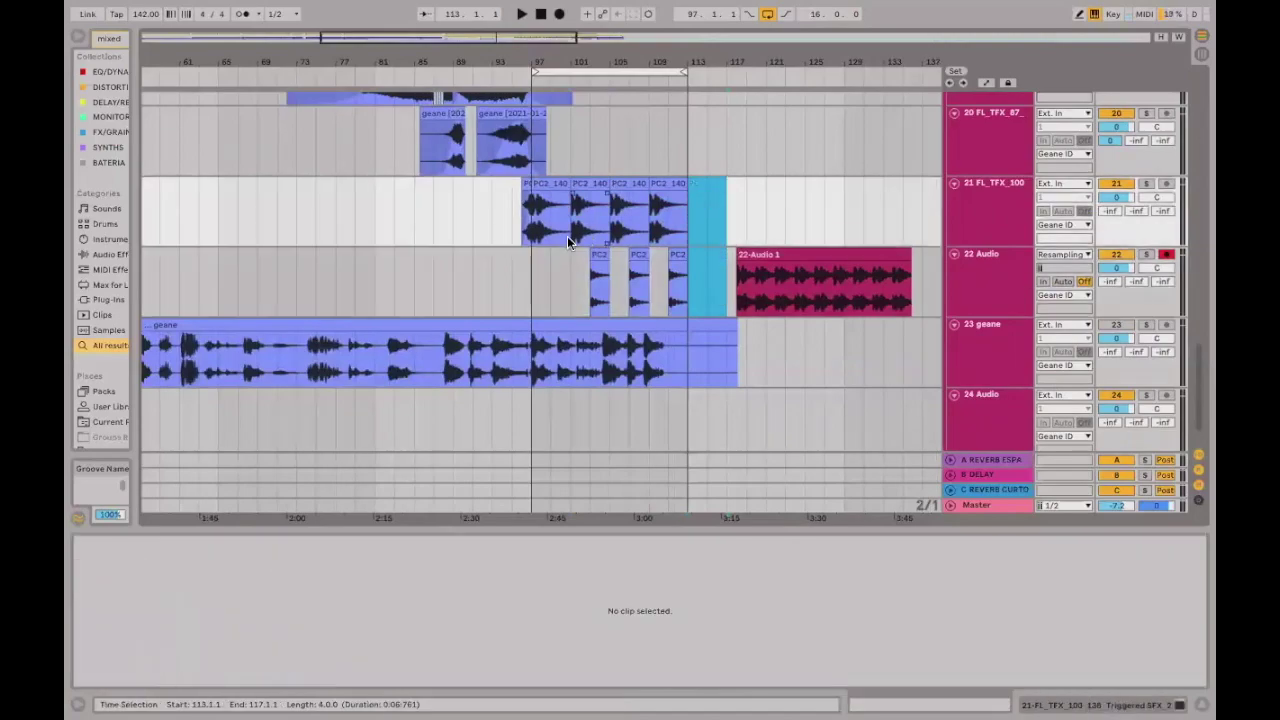
Play the Zap FX 11 section on tracks 21 and 22 from 97.1.1.
click(543, 185)
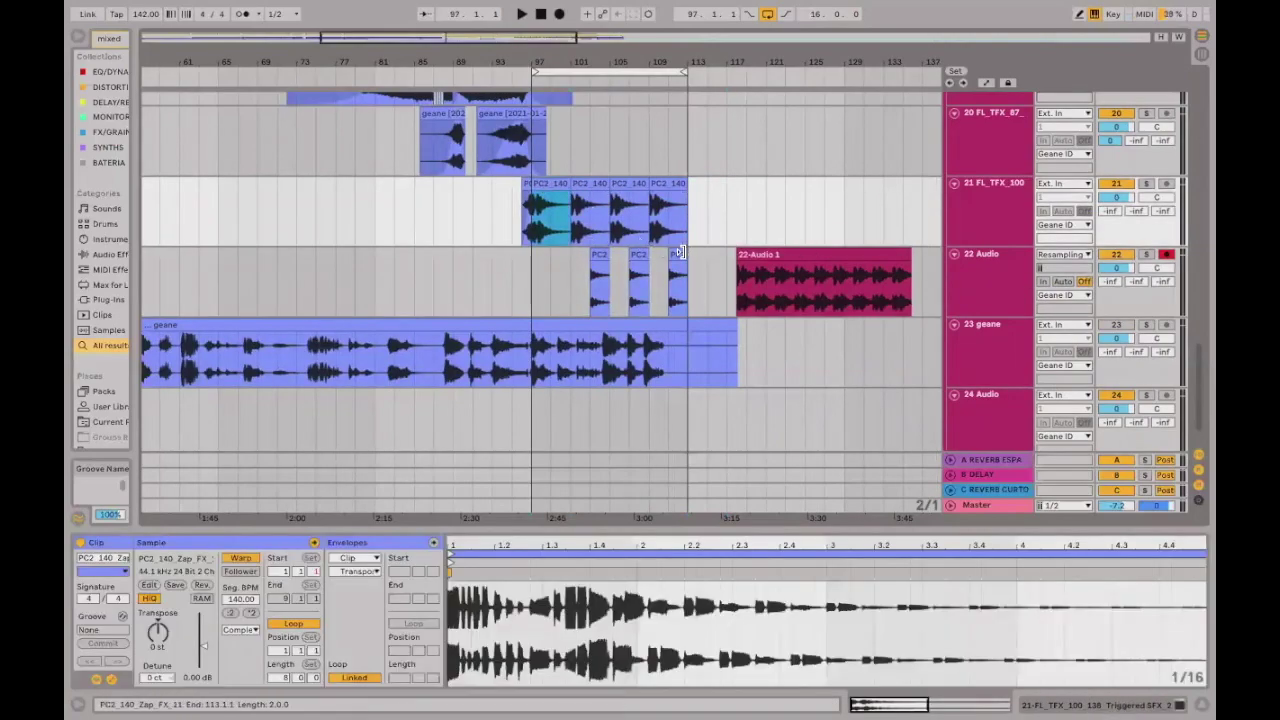
shift+click(679, 252)
key(space)
key(plus)
key(plus)
key(plus)
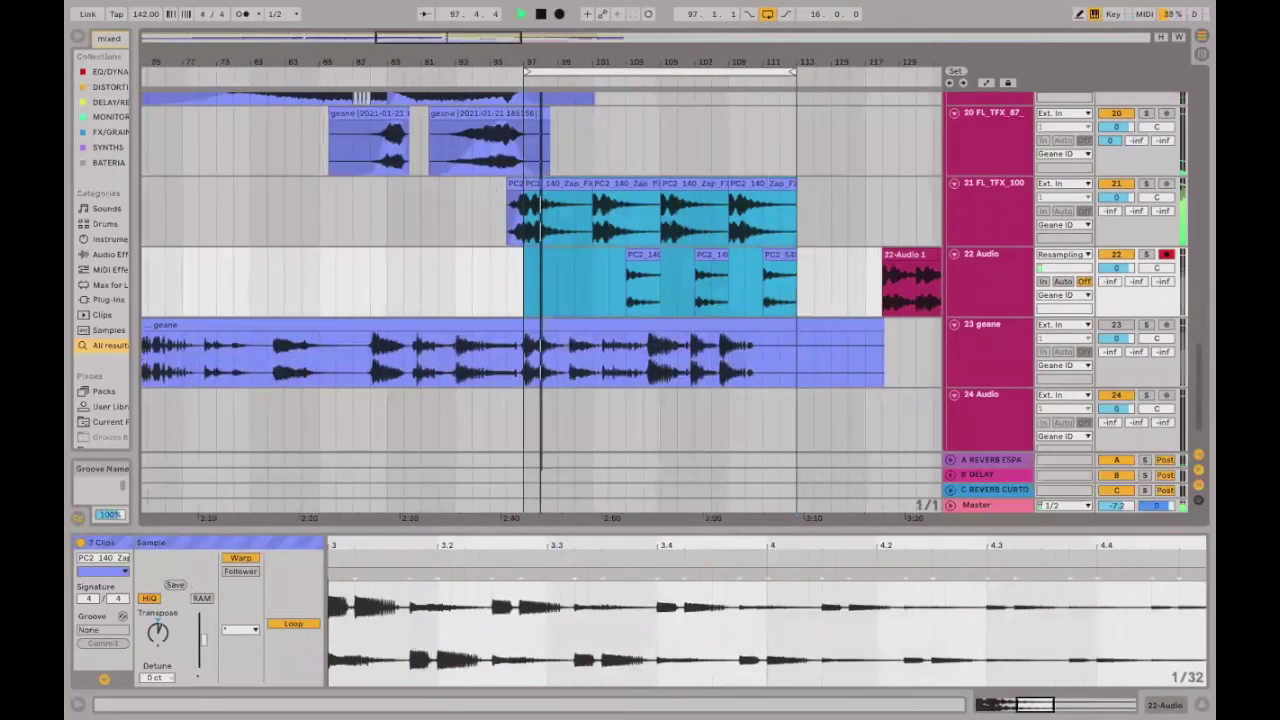
Copy the Zap FX 11 tail at 103.1.1 on track 22 to 99.1.1.
click(843, 262)
key(space)
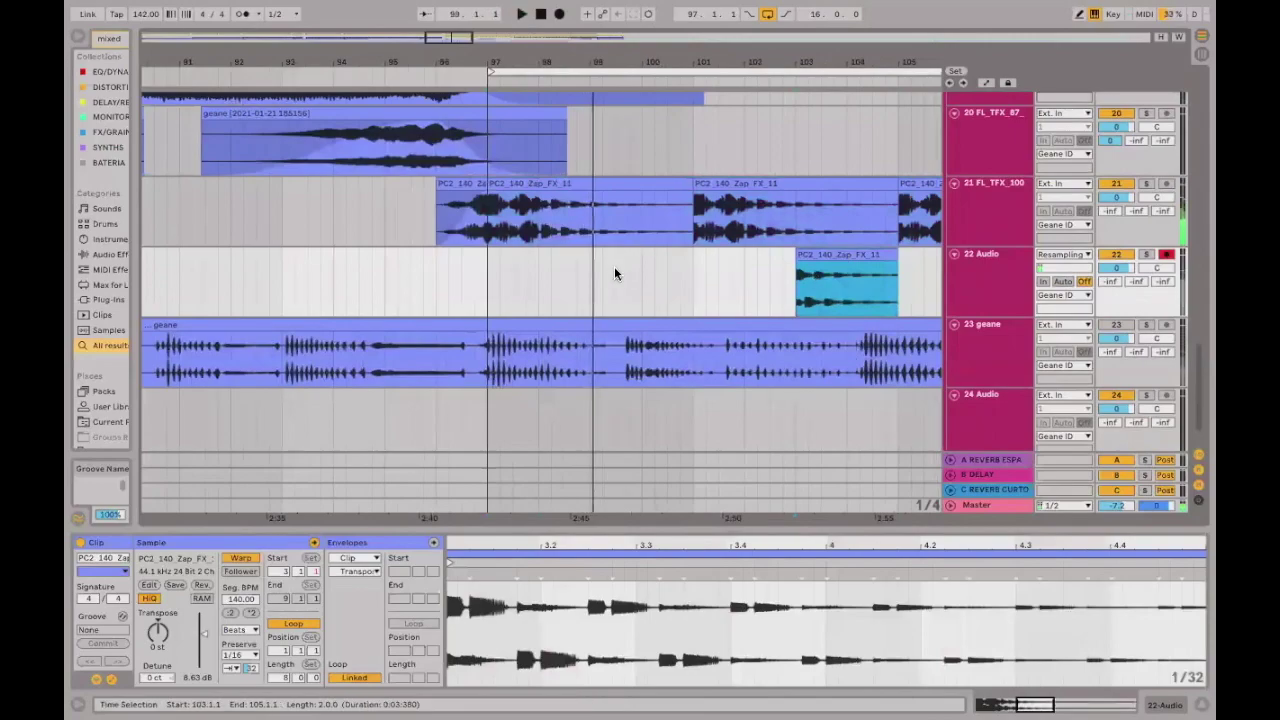
click(594, 261)
key(ctrl+v)
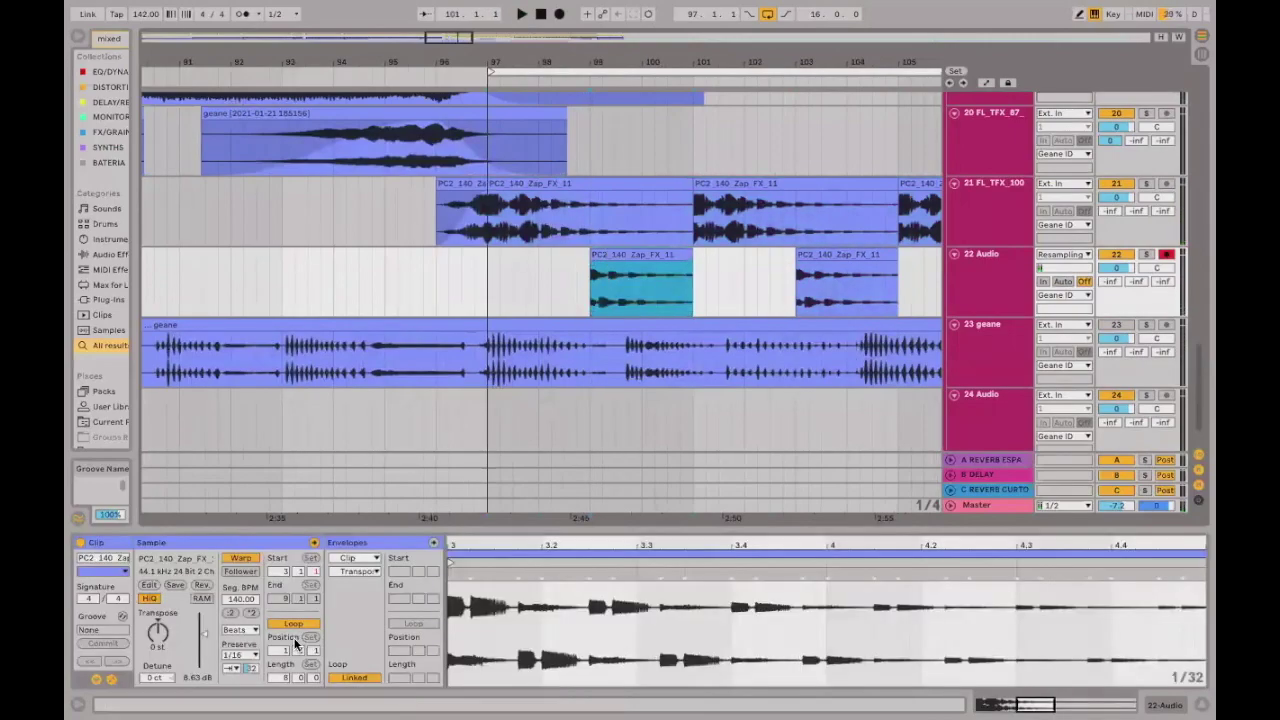
Set the warp mode of the Zap FX 11 tail at 99.1.1 to Texture and play track 22 soloed.
click(226, 630)
click(252, 667)
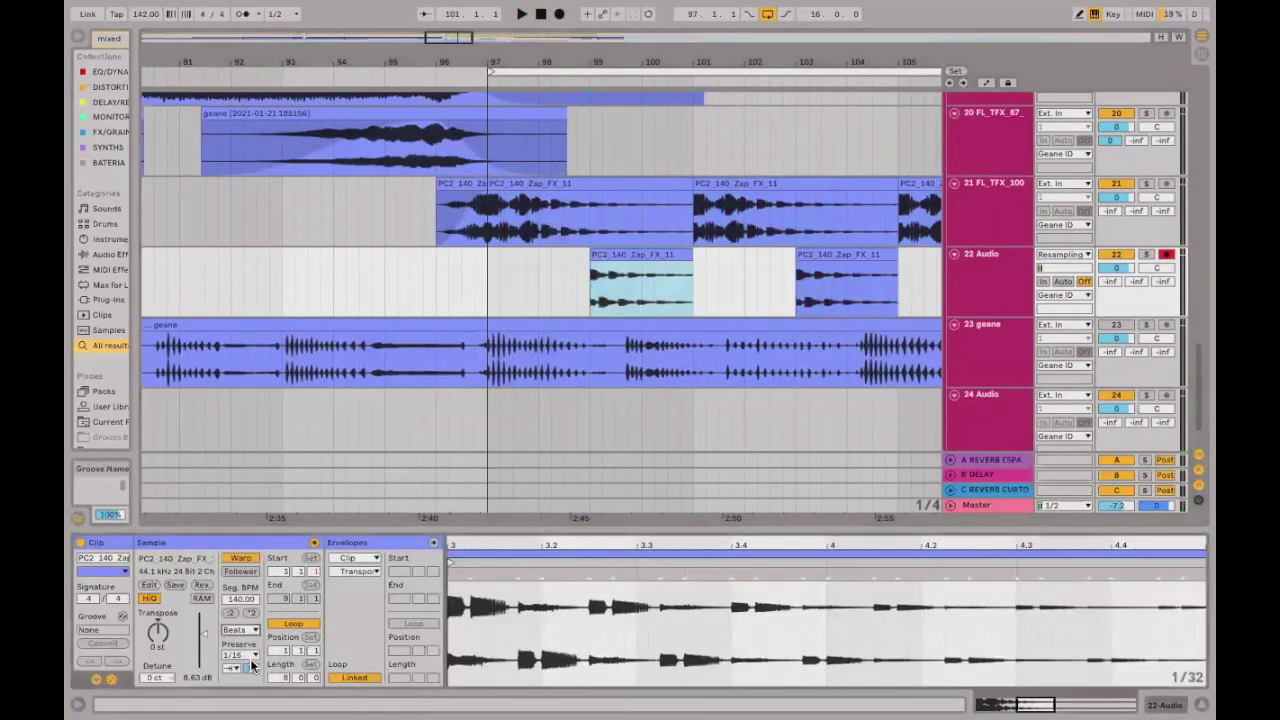
click(1146, 254)
key(space)
Set the 99.1.1 tail's grain size to 24.43, transpose to 3 st and gain to 9.19 dB while auditioning it.
drag(240, 653, 240, 660)
key(space)
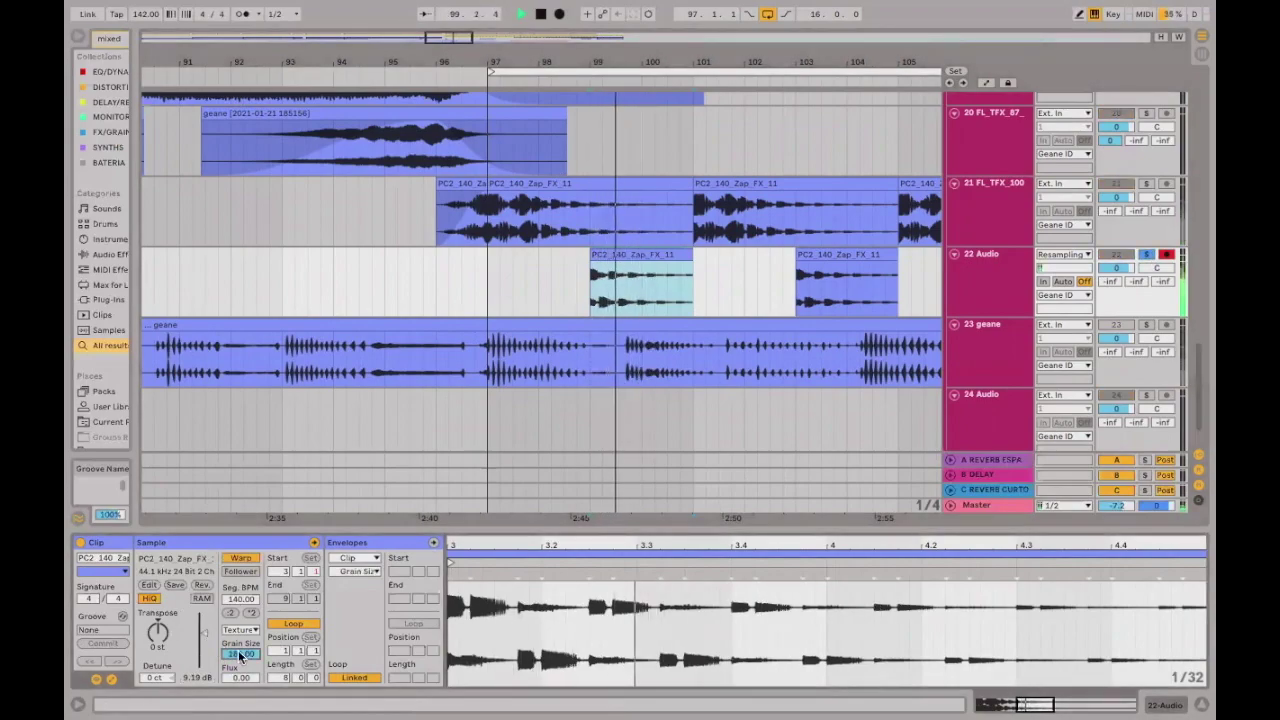
key(space)
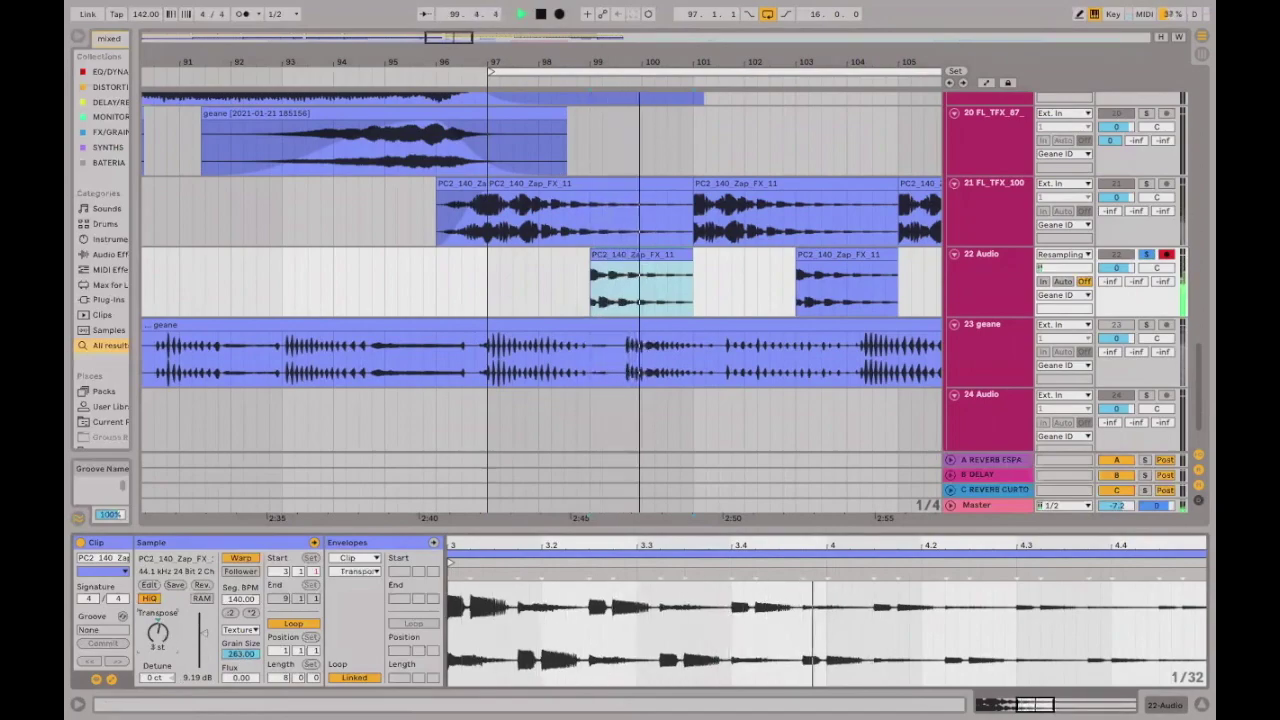
drag(240, 653, 240, 700)
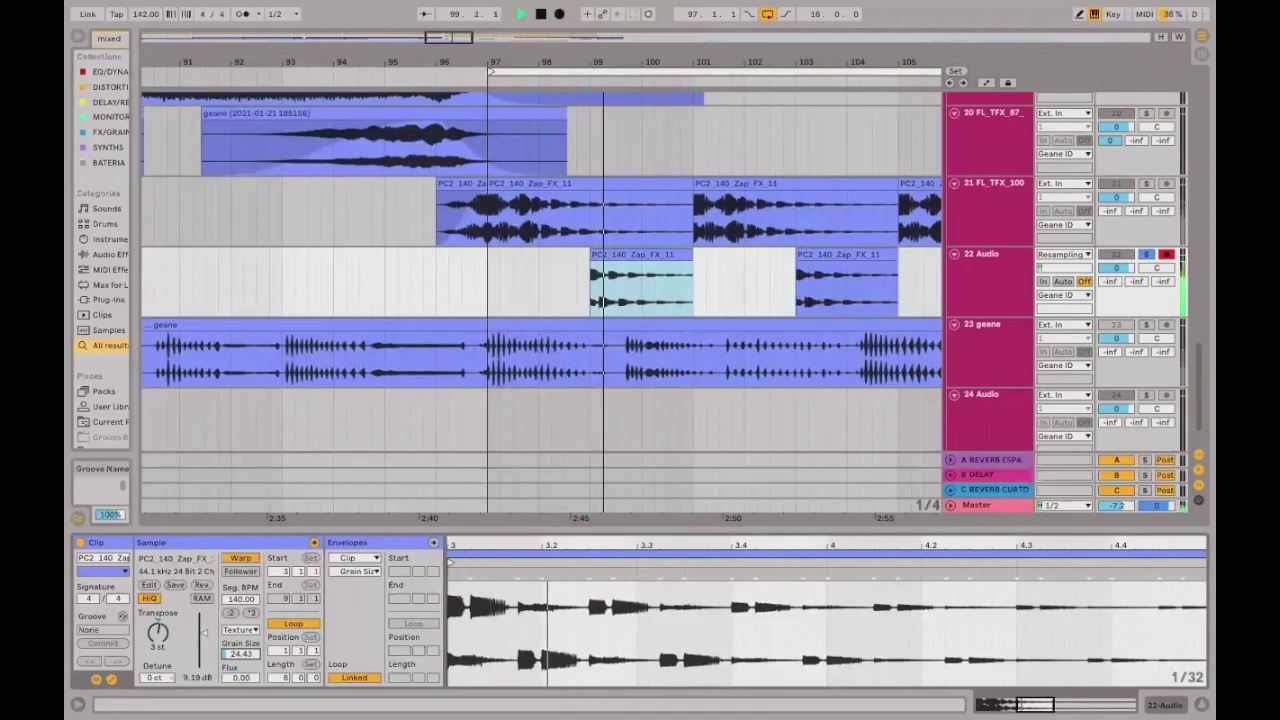
key(space)
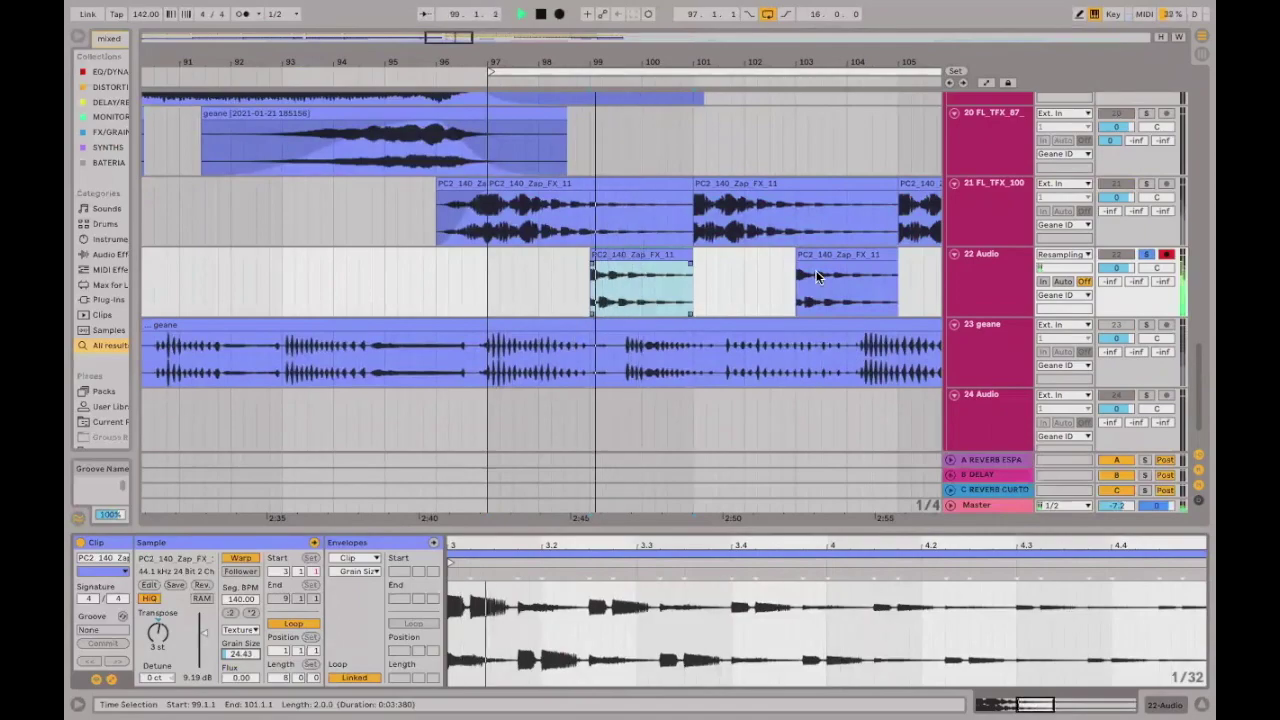
key(space)
Unsolo track 22, raise its volume to about 2.9 and play the section with the full mix.
click(410, 285)
click(1147, 256)
key(space)
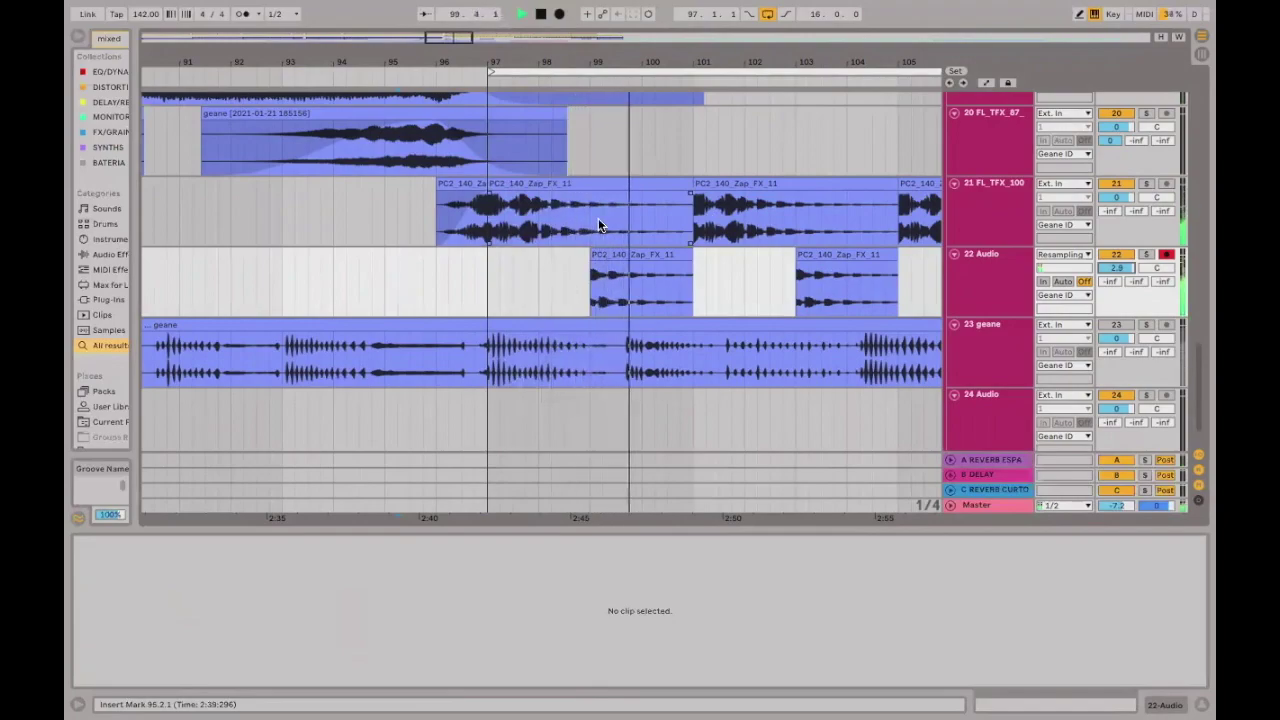
Set the gain of the Zap FX 11 tail at 103.1.1 on track 22 to 9.19 dB.
scroll(640, 280, up, 1)
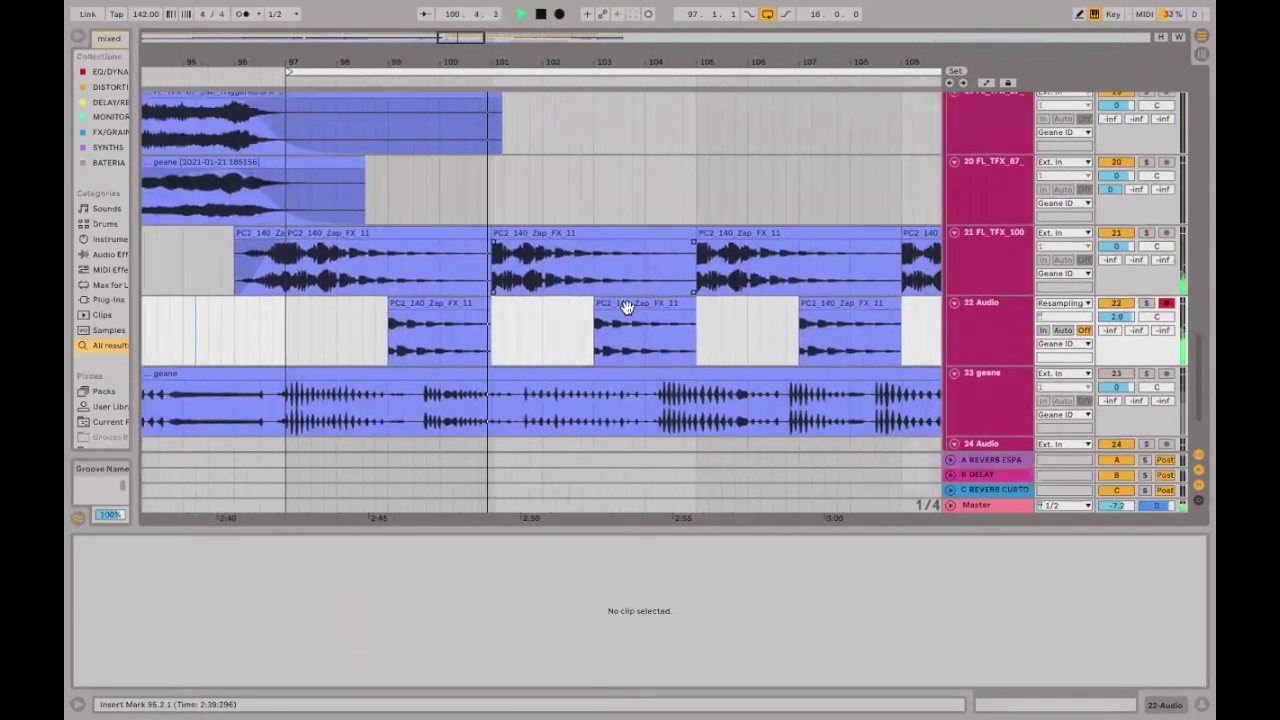
click(625, 307)
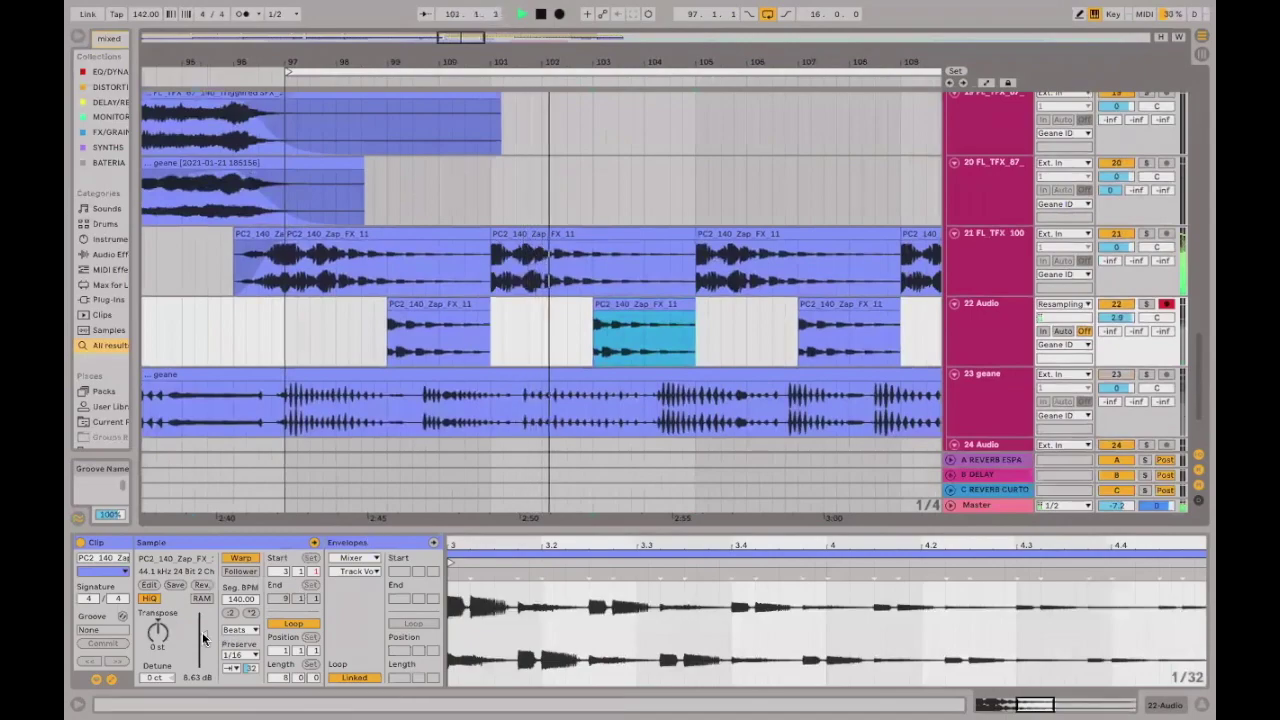
click(645, 330)
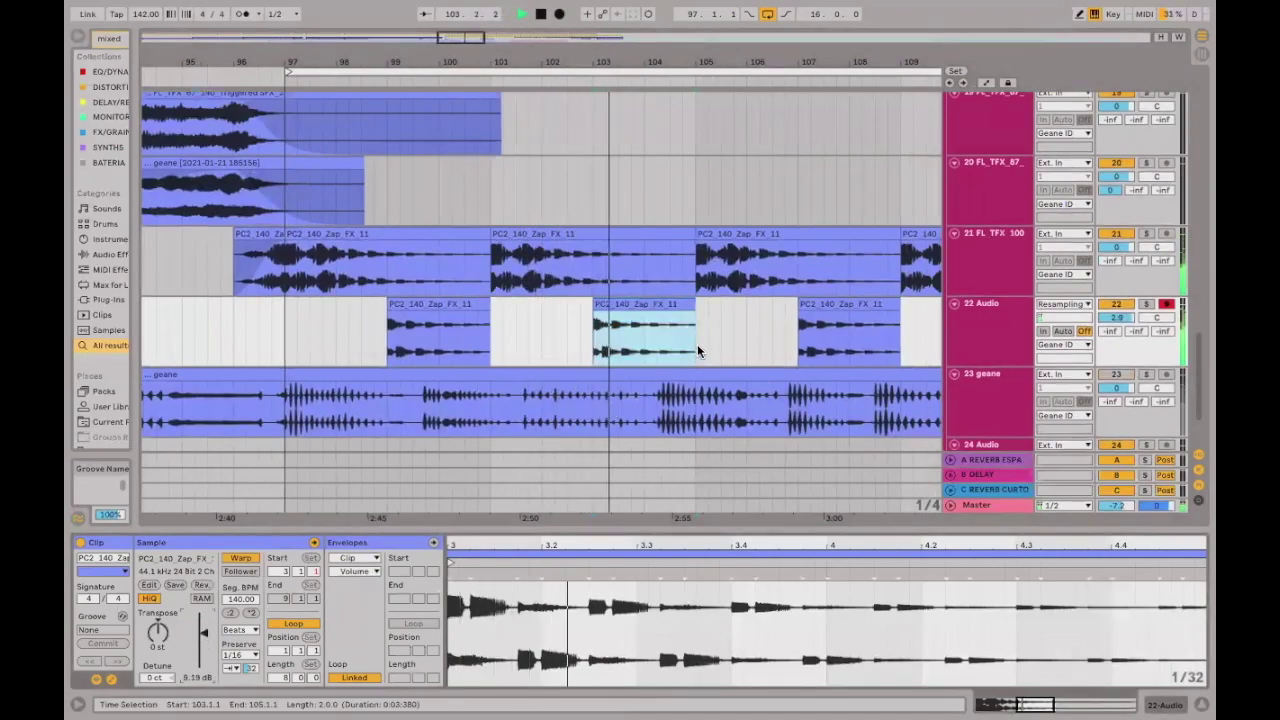
scroll(697, 344, up, 2)
scroll(697, 344, right, 3)
click(441, 376)
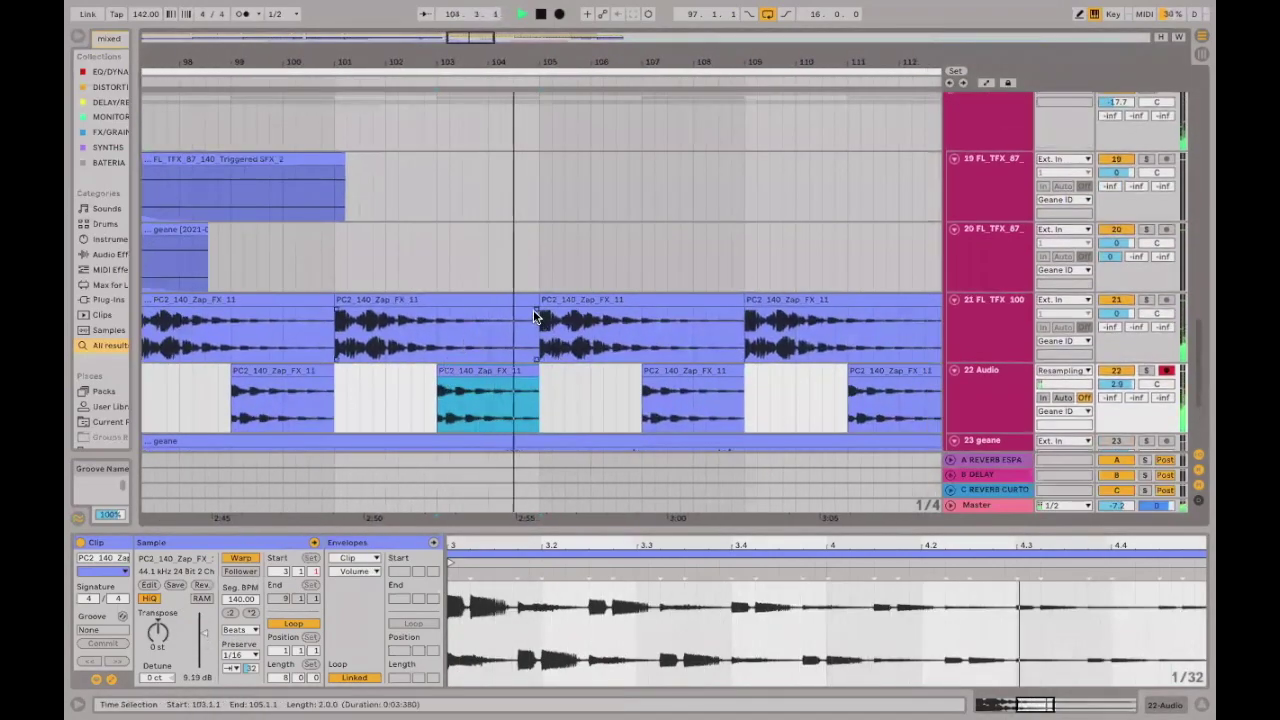
Add long curved fade-outs to the Zap FX 11 hits at 101.1.1 and 105.1.1 on track 21, each starting about one bar in.
drag(536, 309, 390, 309)
drag(466, 338, 430, 340)
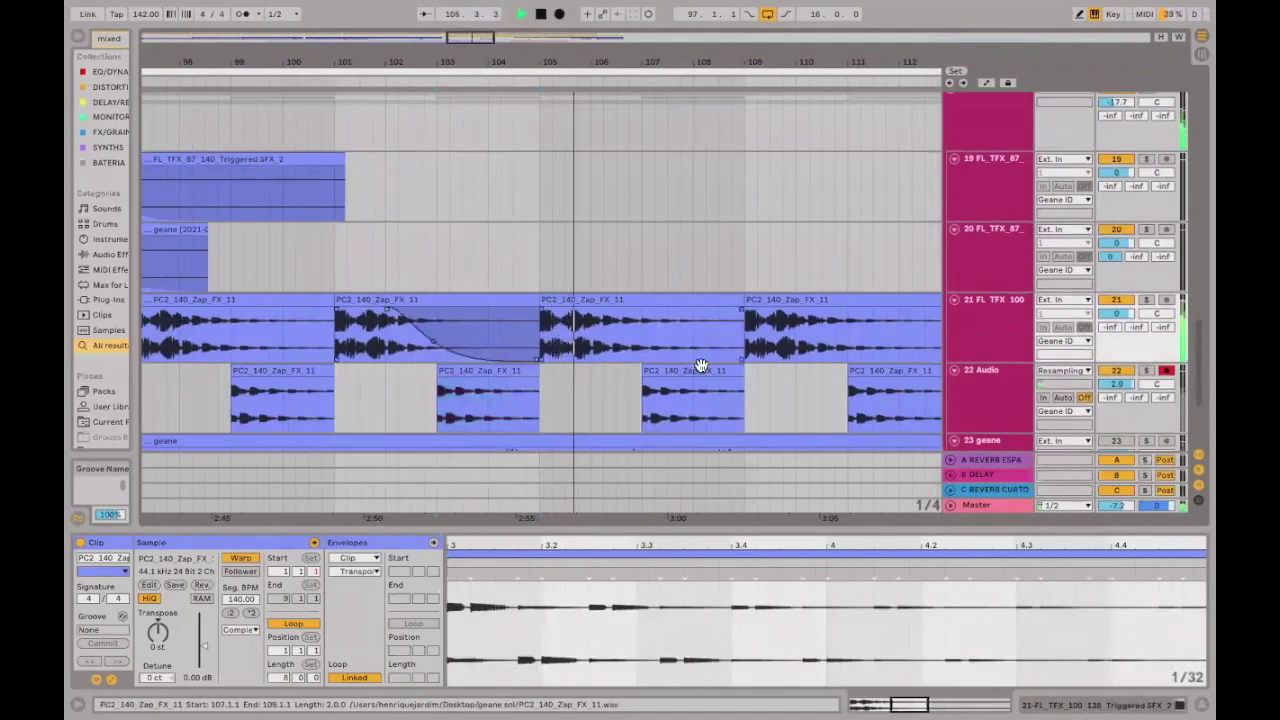
drag(741, 310, 592, 310)
drag(666, 335, 648, 340)
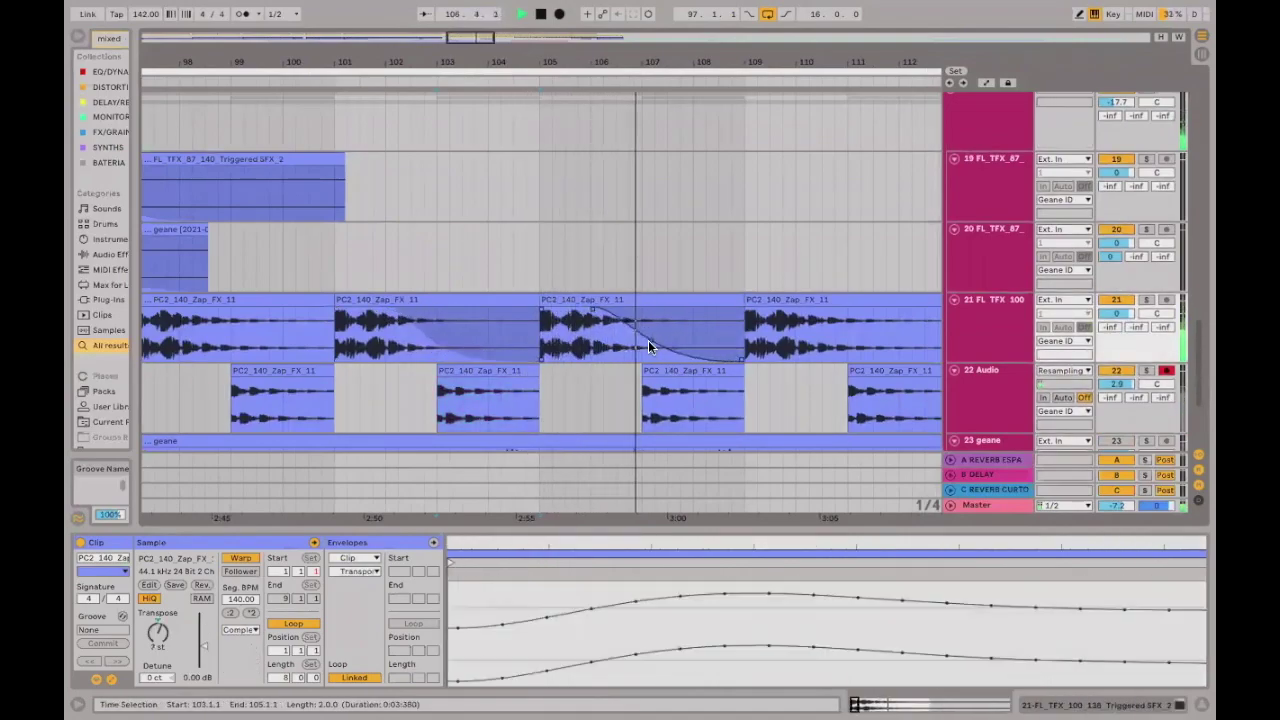
Add matching curved fade-outs to the Zap FX 11 hits at 97.1.1 and 109.1.1 on track 21.
scroll(423, 337, down, 1)
scroll(423, 337, left, 2)
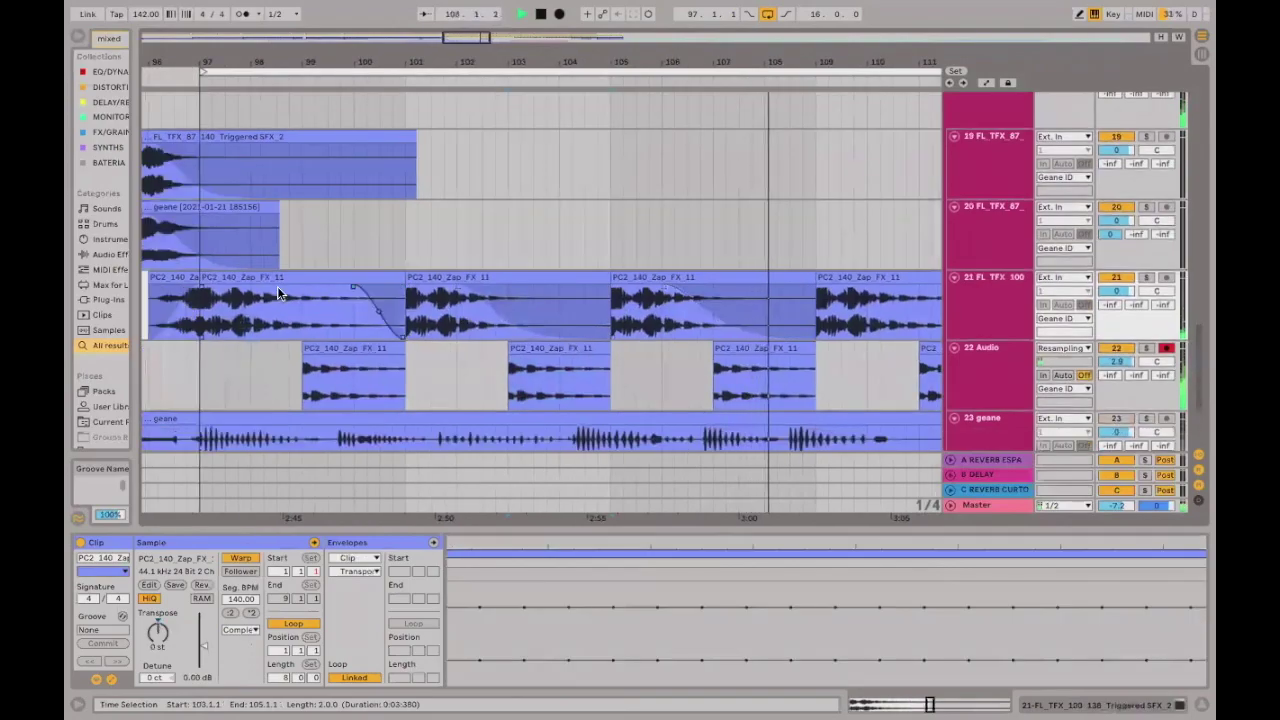
scroll(470, 328, up, 1)
scroll(470, 328, right, 5)
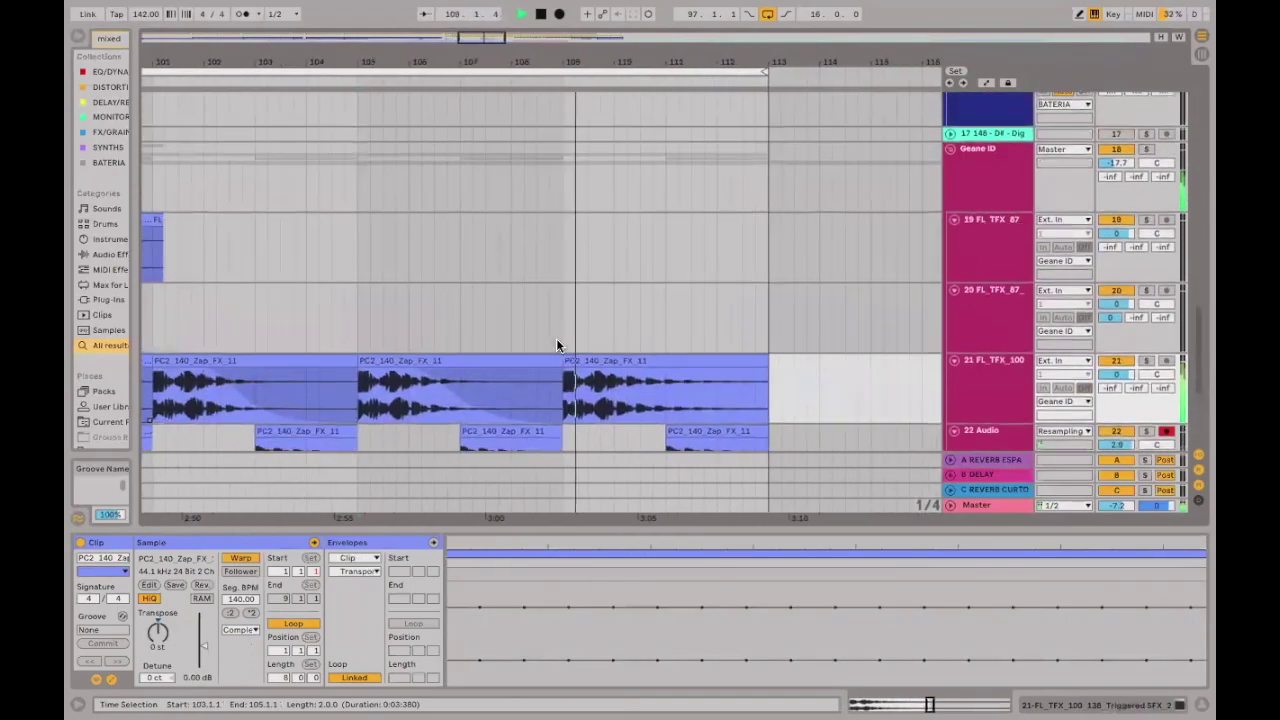
scroll(557, 344, down, 1)
scroll(557, 344, right, 1)
click(701, 327)
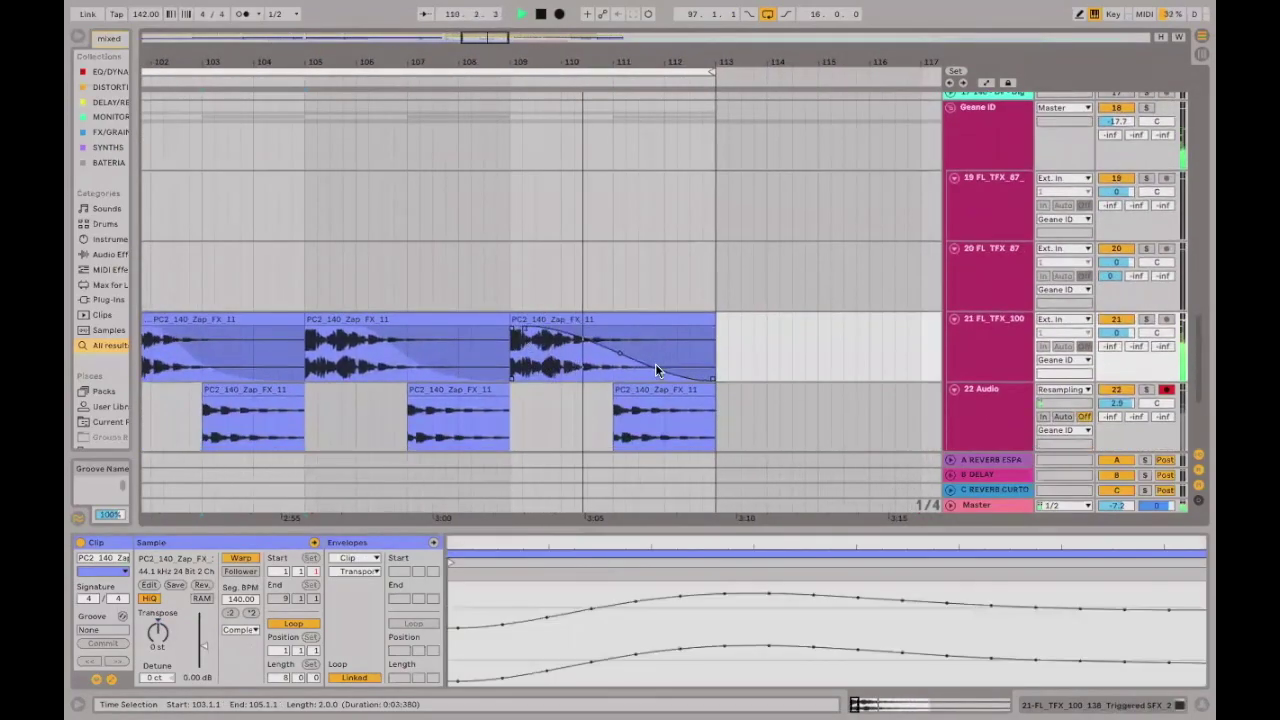
Stop playback and select the Zap FX 11 clips from 97.1.1 to 113.1.1 on tracks 21 and 22.
click(661, 121)
scroll(715, 353, down, 3)
scroll(724, 351, down, 1)
key(space)
click(500, 265)
shift+click(713, 304)
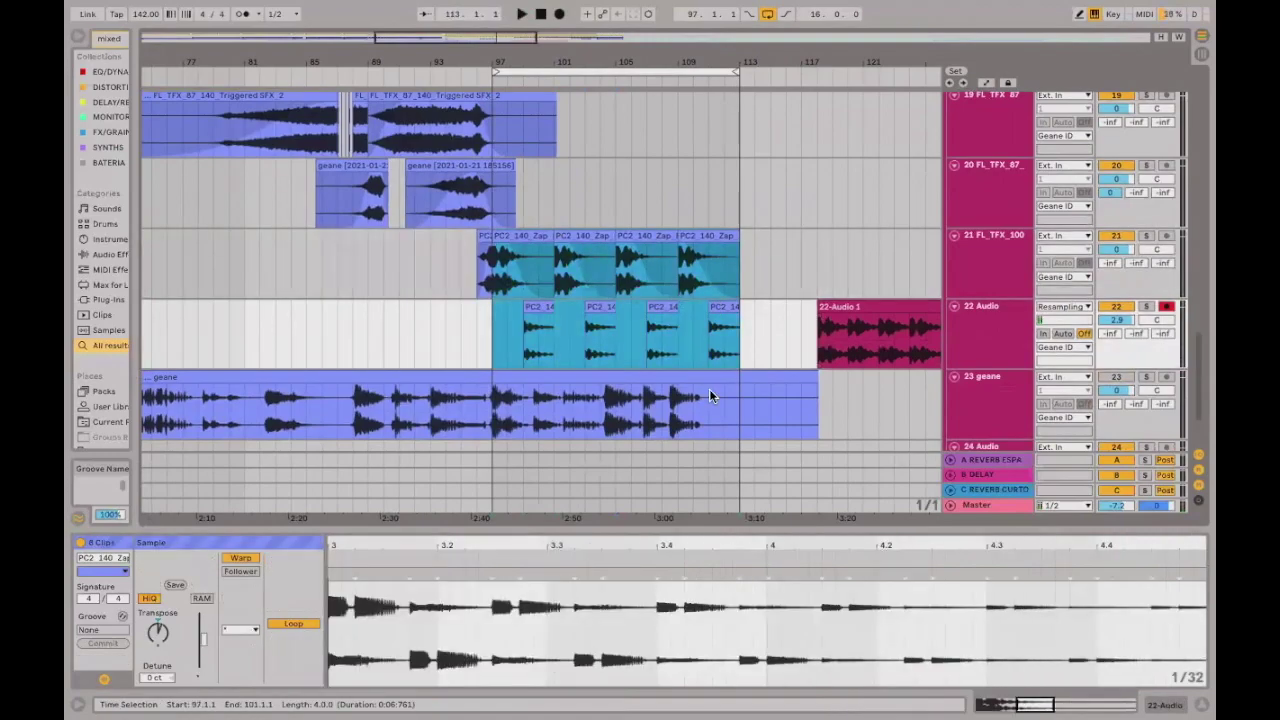
Move the 22-Audio 1 clip on track 22 to 150.1.1 to clear the space after the Zap FX clips.
scroll(709, 389, right, 3)
click(800, 310)
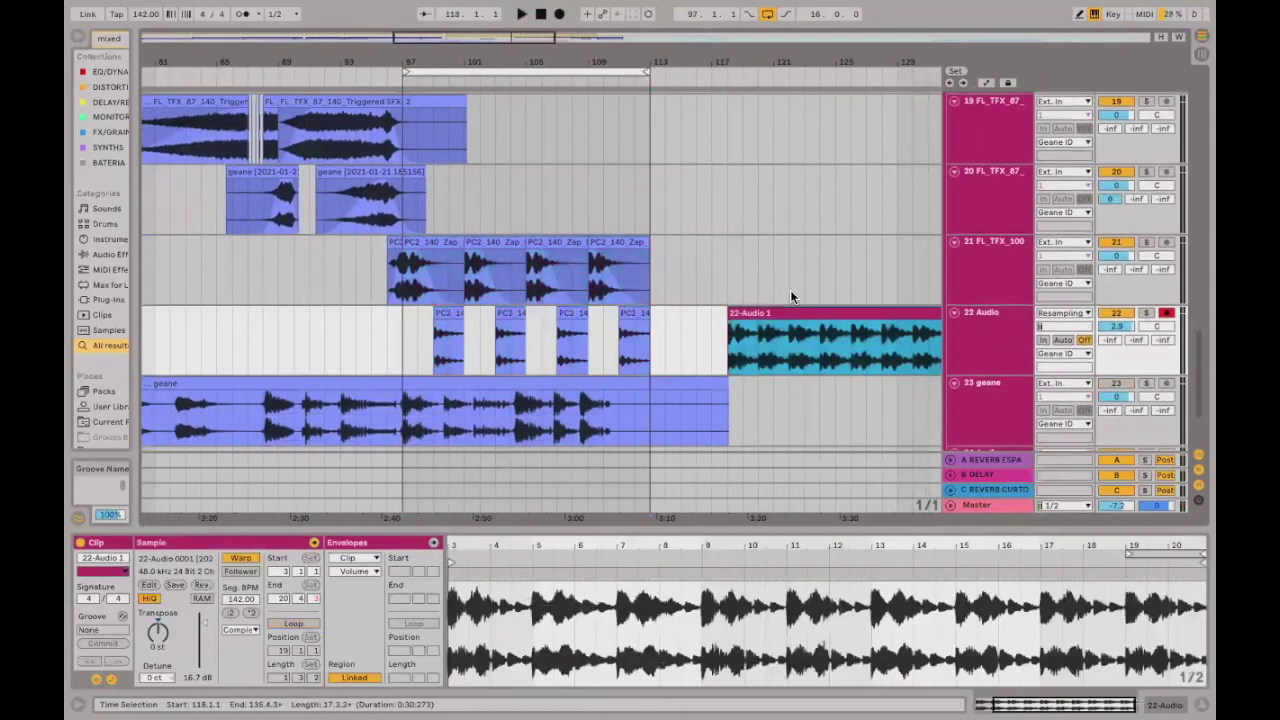
key(minus)
key(minus)
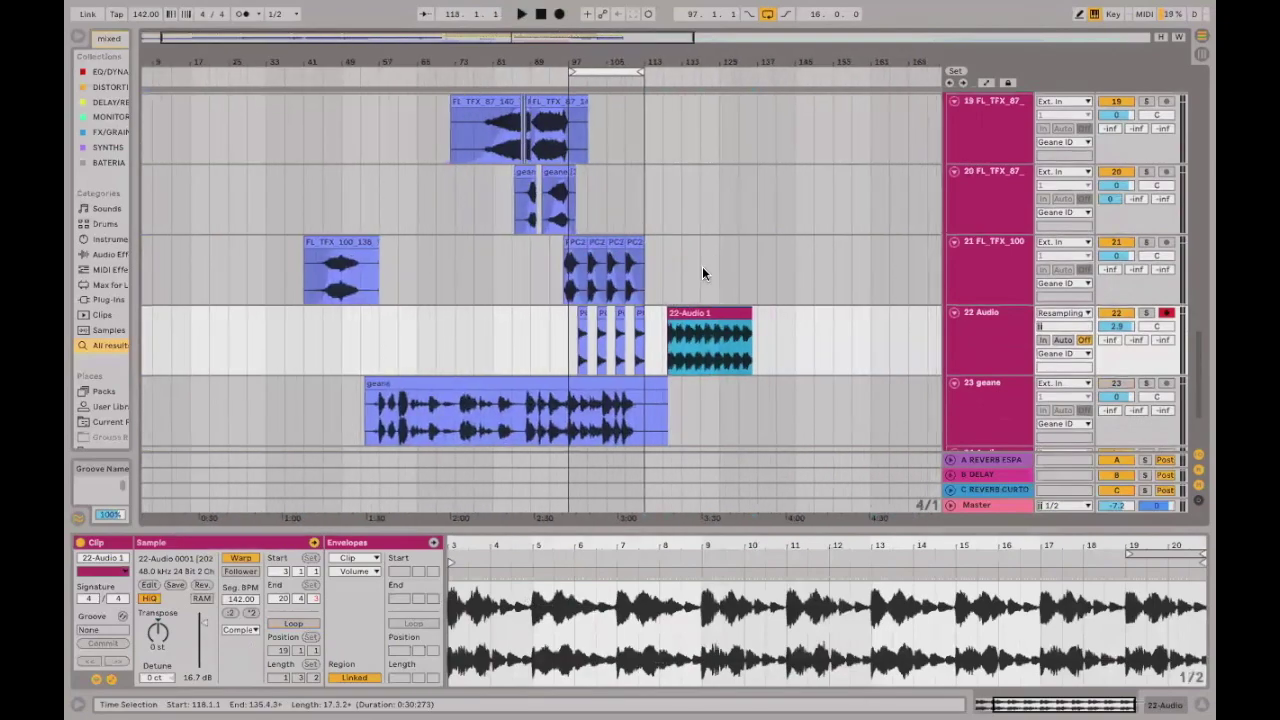
drag(700, 312, 852, 312)
key(minus)
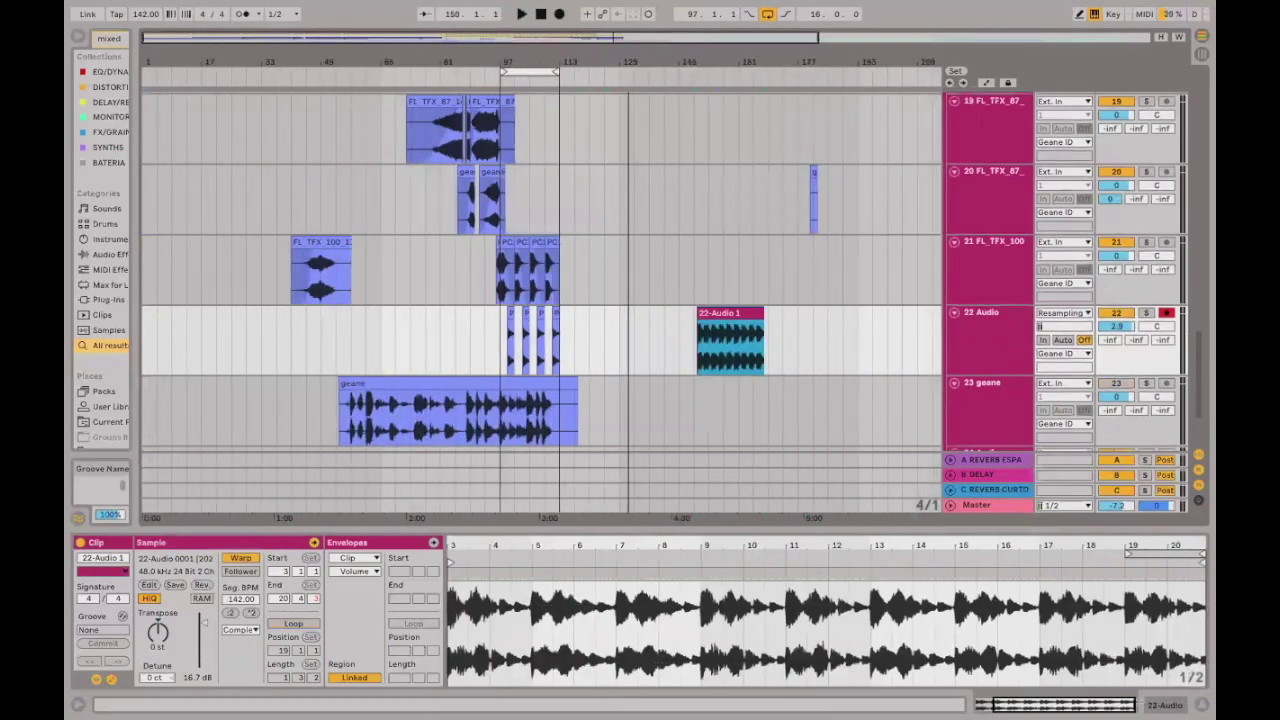
key(Right)
Duplicate the Zap FX 11 clips from 97.1.1 to 113.1.1 on tracks 21 and 22 twice, filling up to 145.1.1.
drag(370, 68, 585, 232)
click(577, 237)
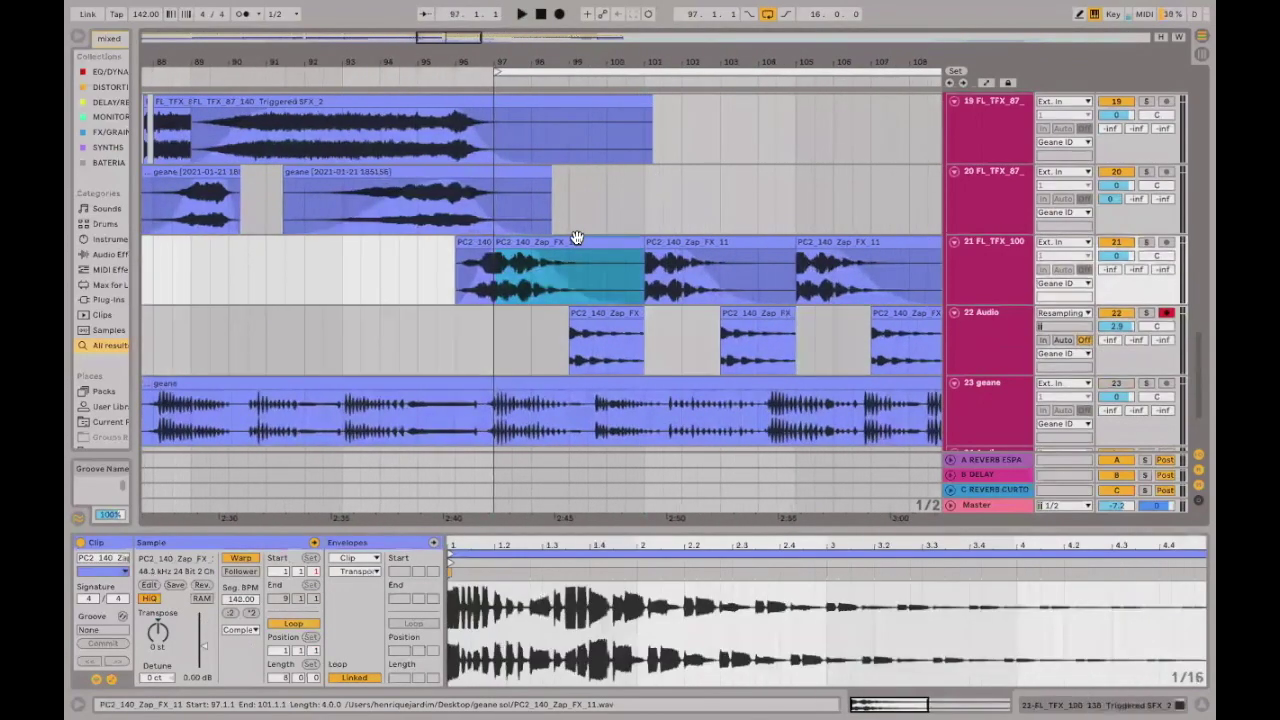
scroll(577, 237, right, 5)
scroll(577, 237, down, 1)
key(z)
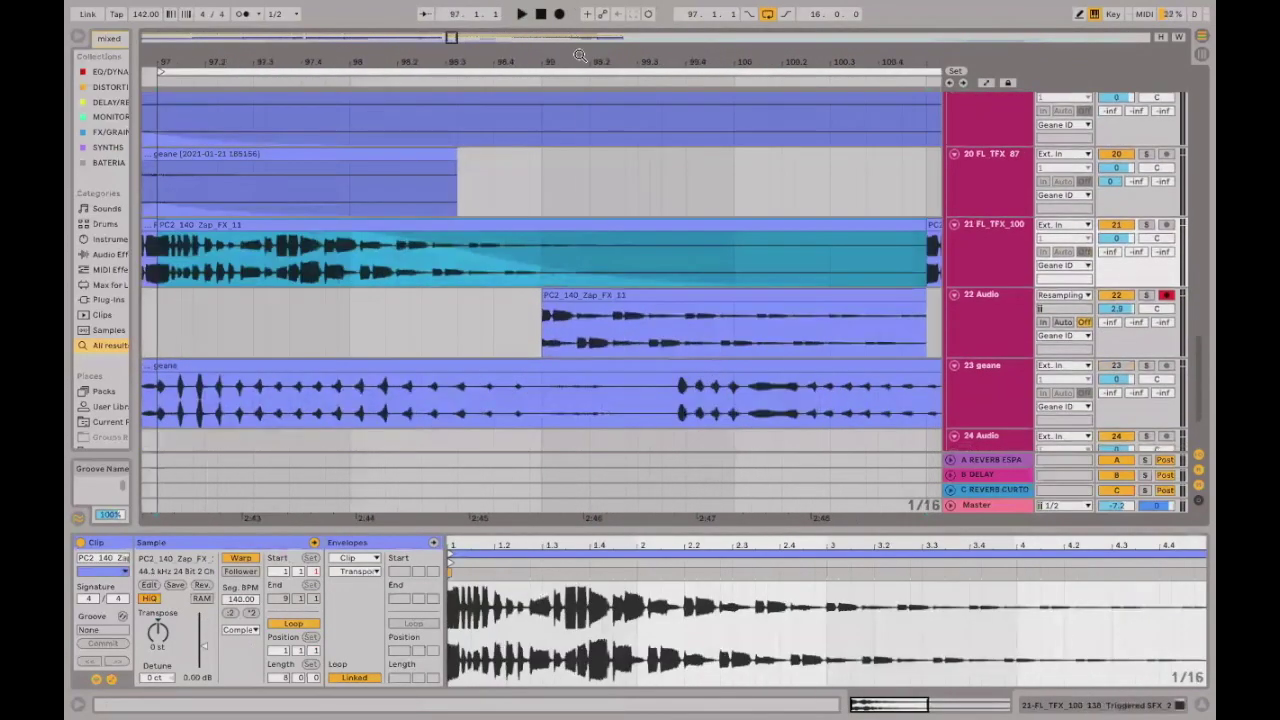
key(x)
shift+click(845, 288)
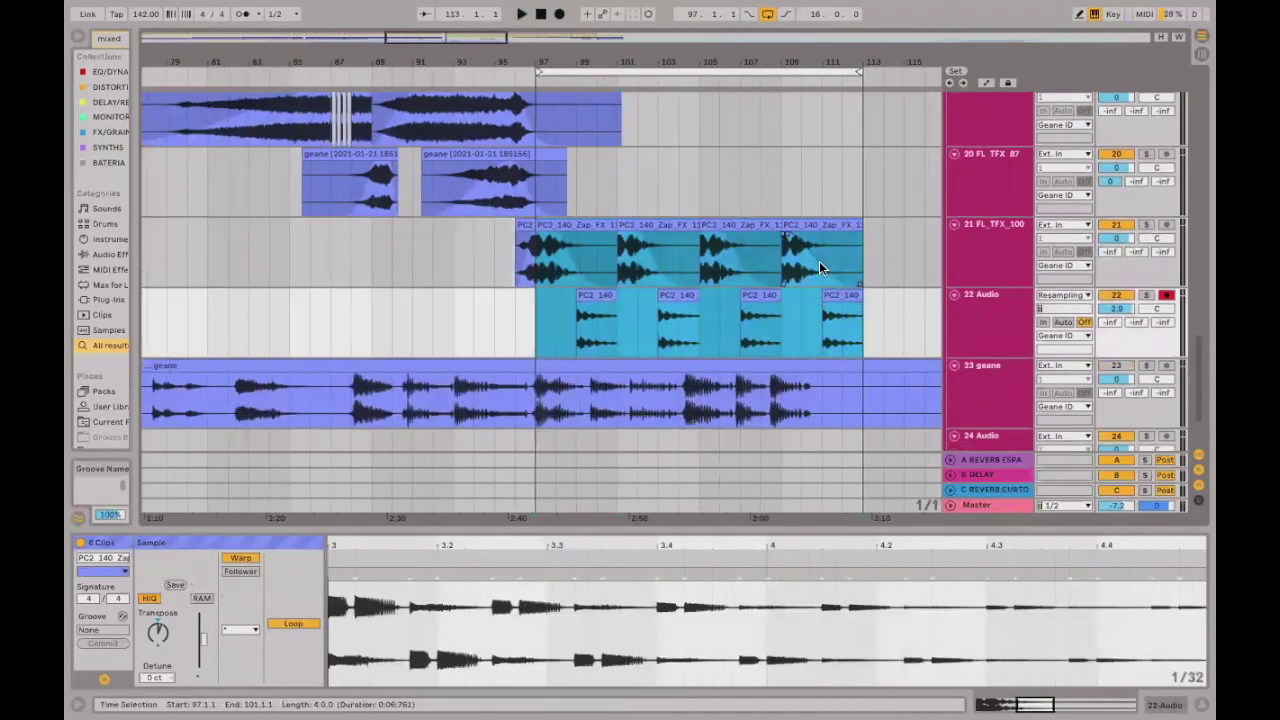
key(minus)
key(minus)
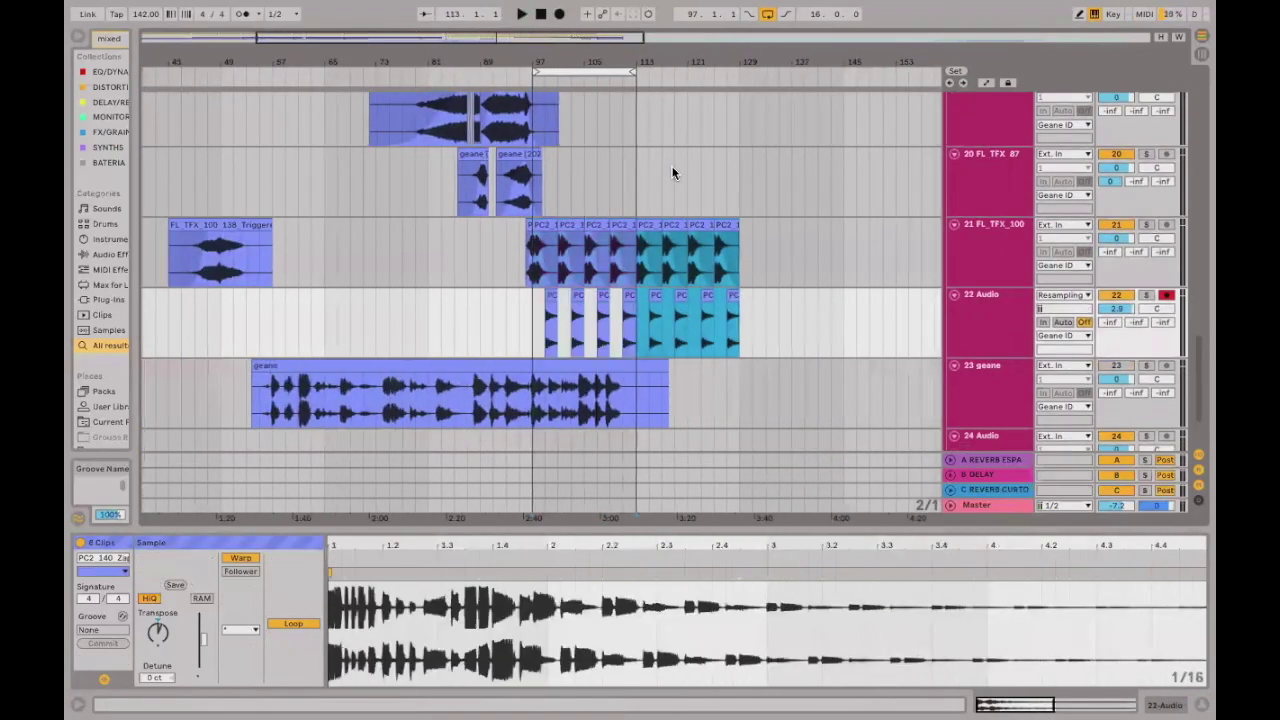
key(ctrl+d)
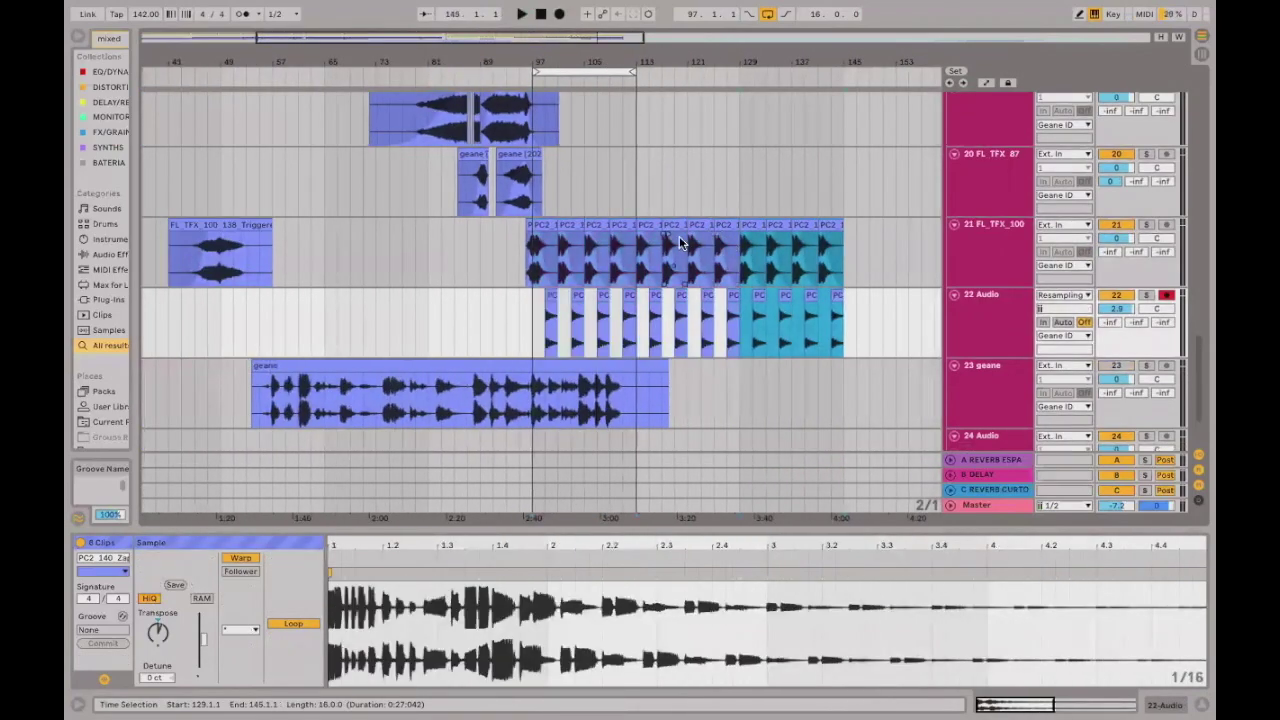
Loop the range from 97.1.1 to 145.1.1 and add a locator named SNARE + OPEN at 113.1.1.
shift+click(543, 226)
key(super+l)
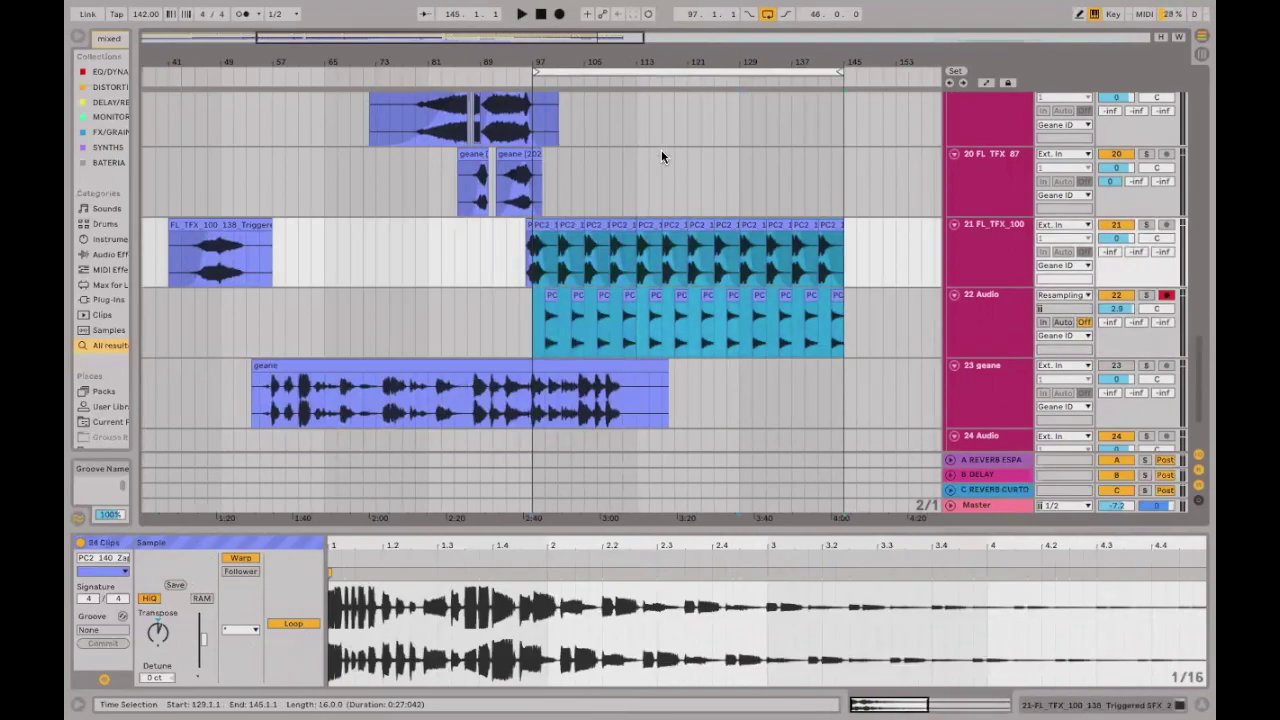
right_click(634, 84)
click(650, 111)
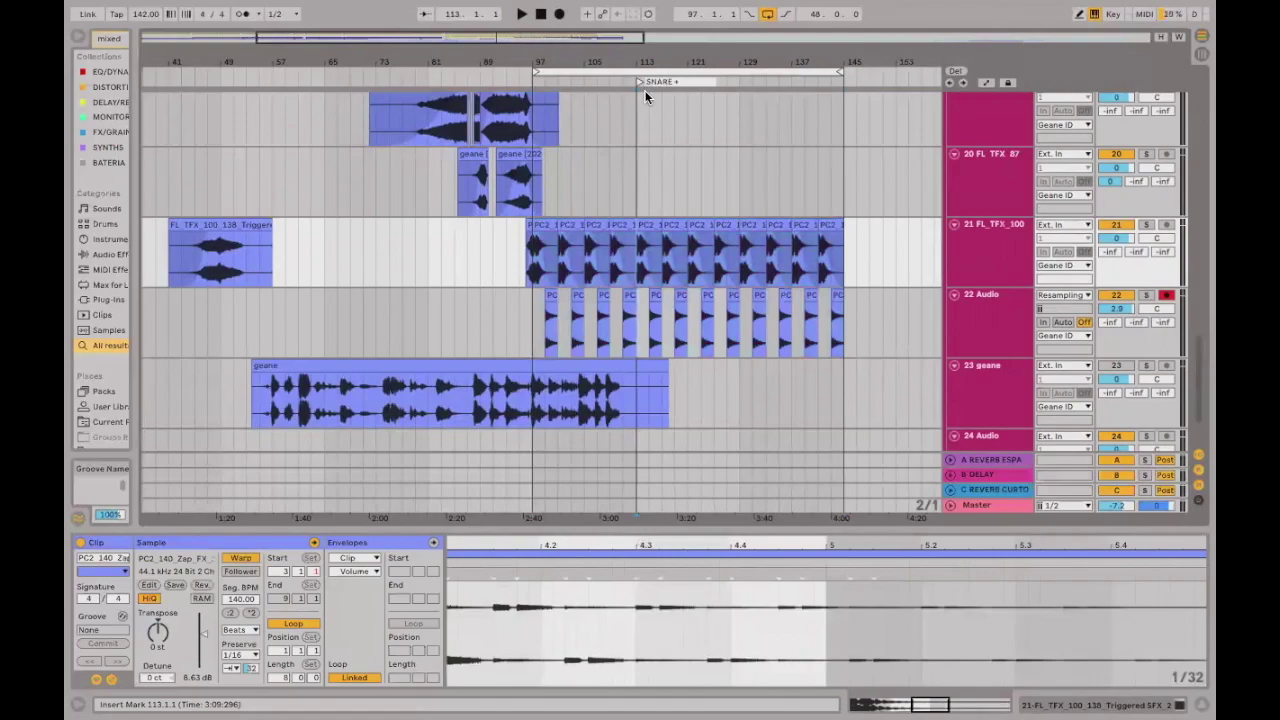
Start playback from 96.1.1, move the snare clip at 129.1.1 to 113.1.1 and copy an open hat clip to 113.1.1.
click(524, 259)
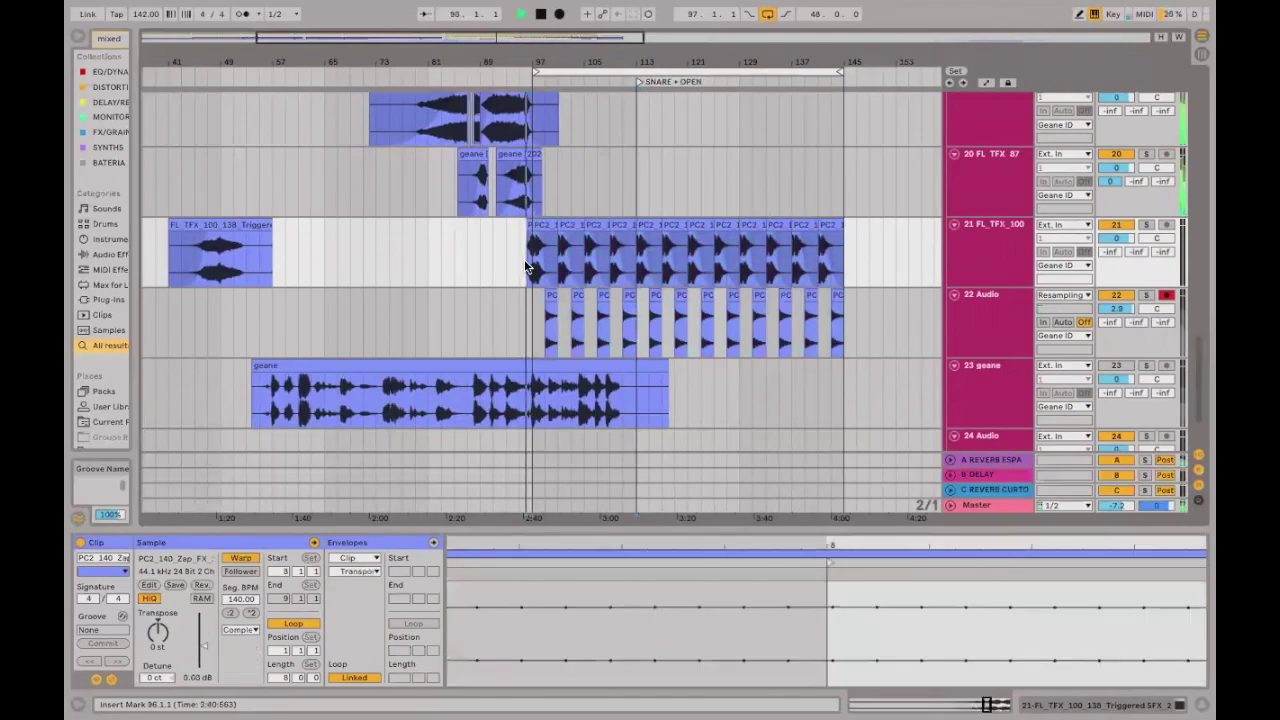
key(space)
scroll(635, 190, up, 10)
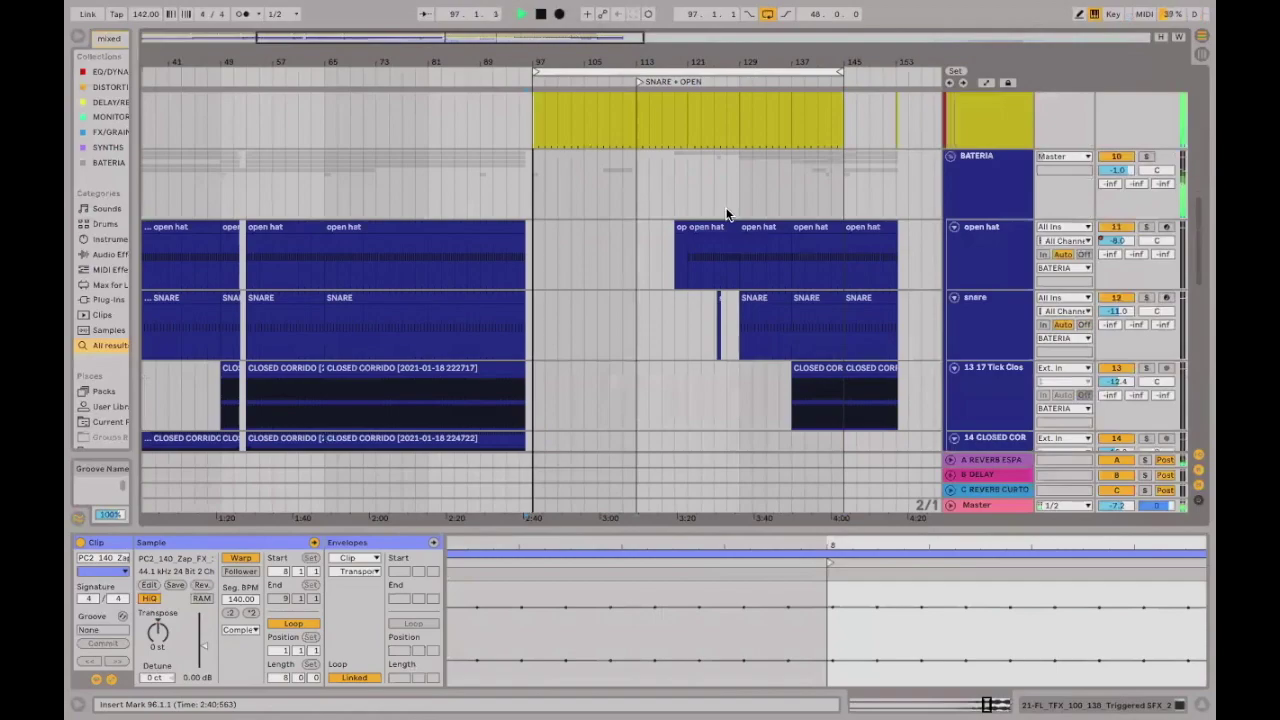
drag(756, 300, 664, 295)
drag(707, 231, 668, 240)
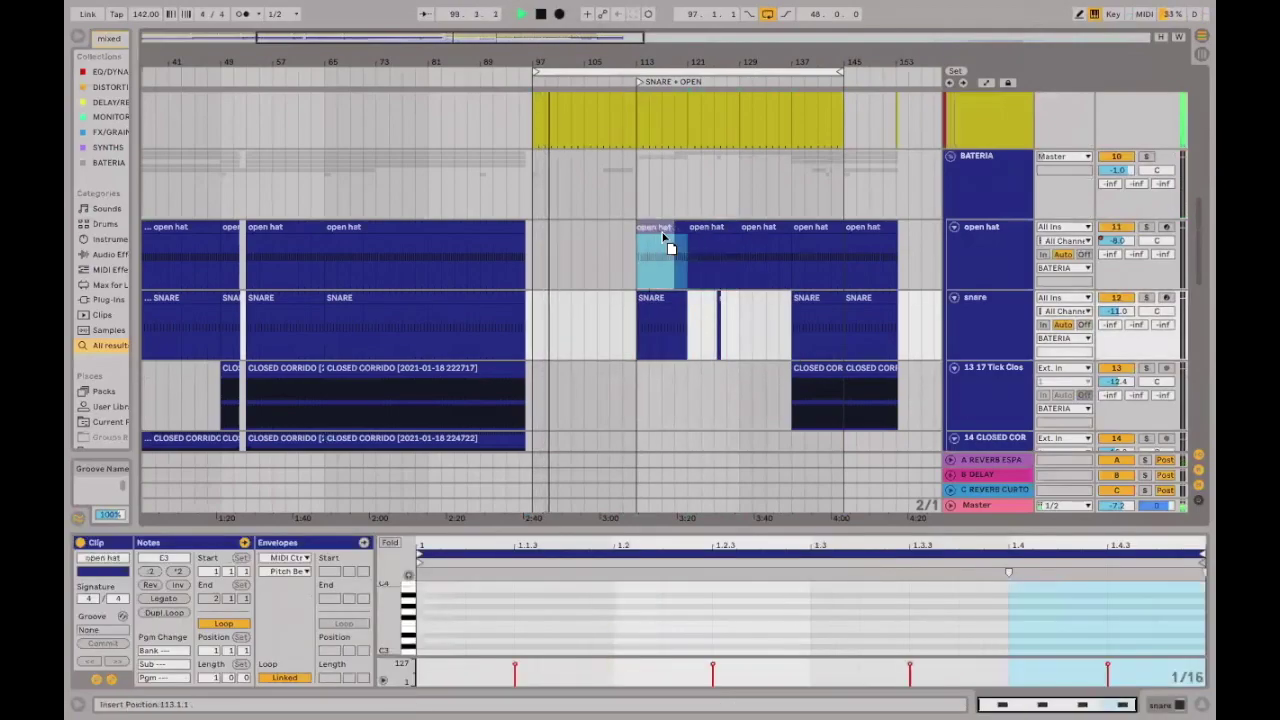
Duplicate the open hat and snare clips at 113.1.1 three times so they run to 145.1.1.
shift+click(652, 300)
key(ctrl+d)
key(ctrl+d)
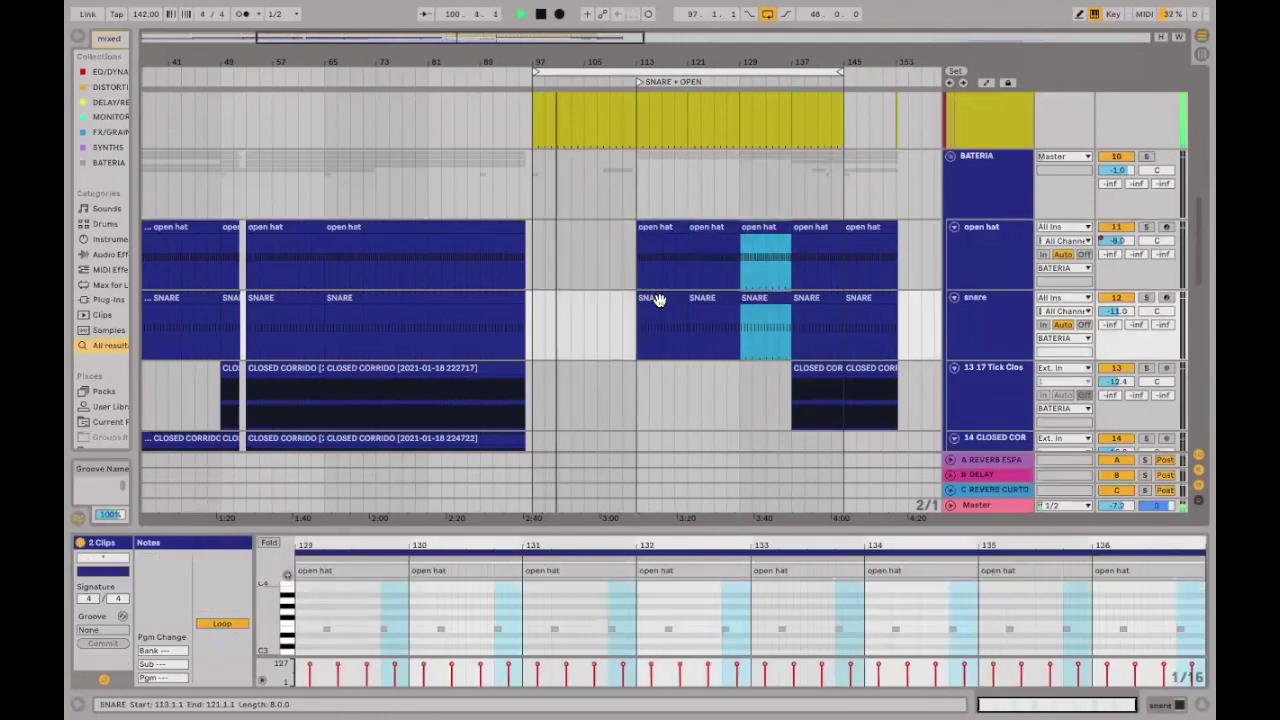
key(ctrl+d)
Shorten the kick clip at 109.1.1 so it ends at 112.2.1, before the SNARE + OPEN locator.
scroll(598, 118, up, 5)
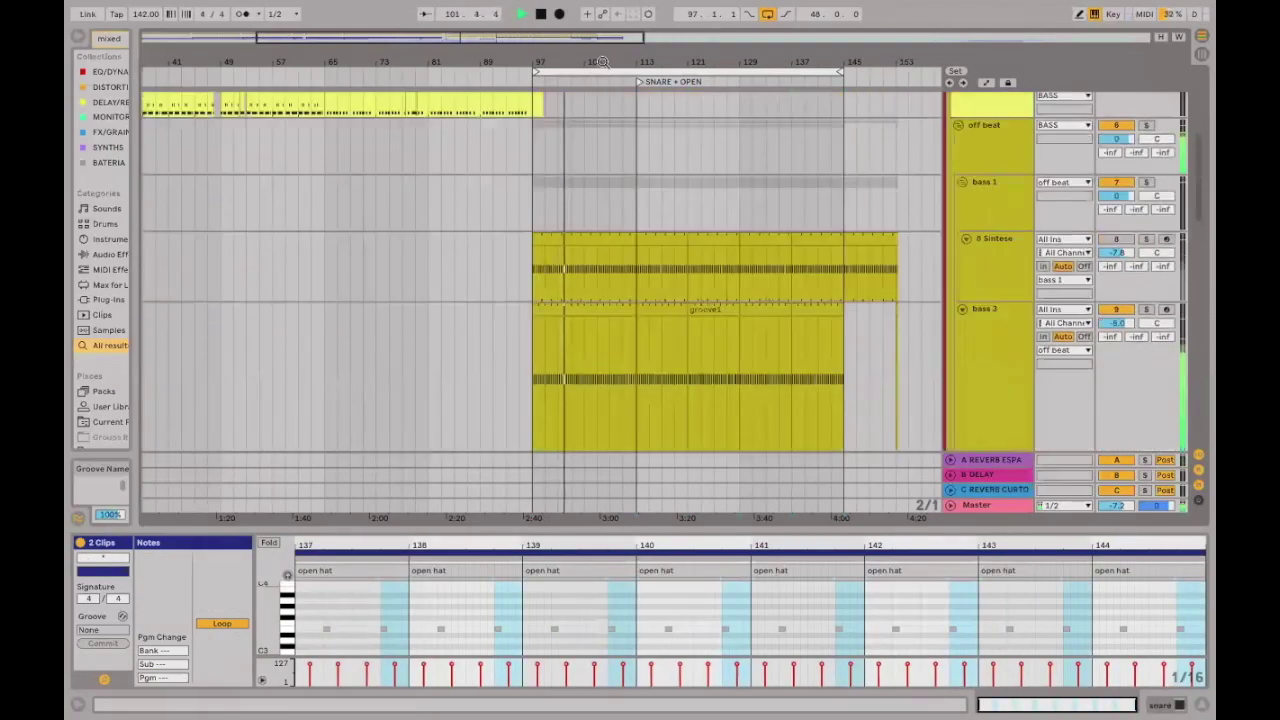
drag(625, 70, 652, 157)
scroll(652, 157, up, 3)
drag(686, 74, 709, 198)
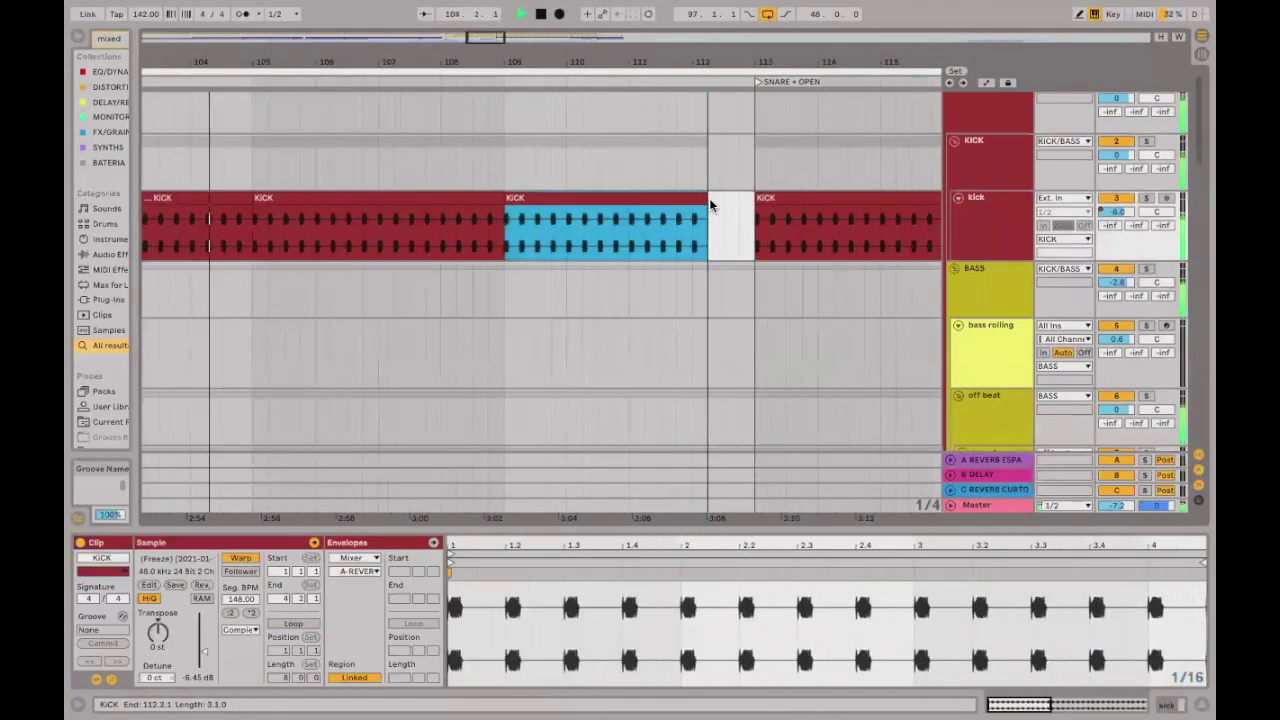
Cut the bass out of the 8 Sintese and bass 3 tracks between 112.2.1 and 113.1.1.
scroll(733, 173, down, 3)
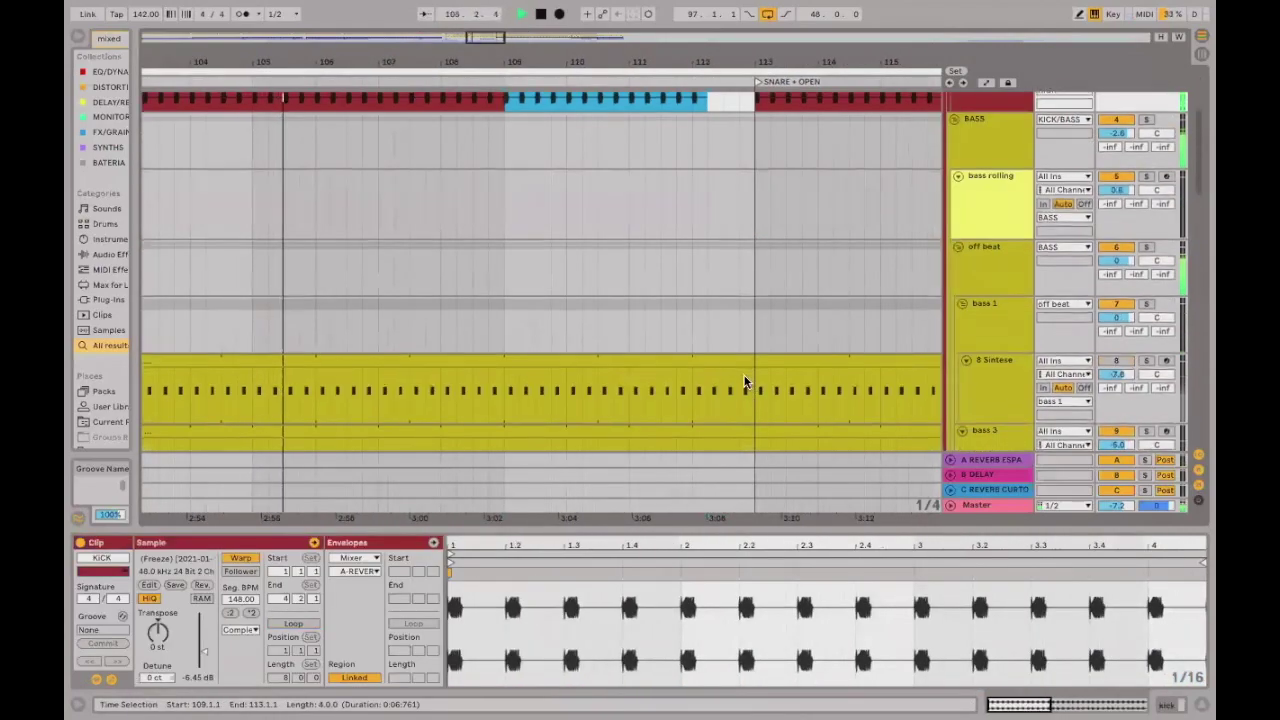
scroll(743, 374, down, 1)
drag(750, 332, 711, 310)
scroll(740, 340, down, 2)
click(751, 342)
scroll(717, 320, down, 2)
scroll(699, 226, up, 2)
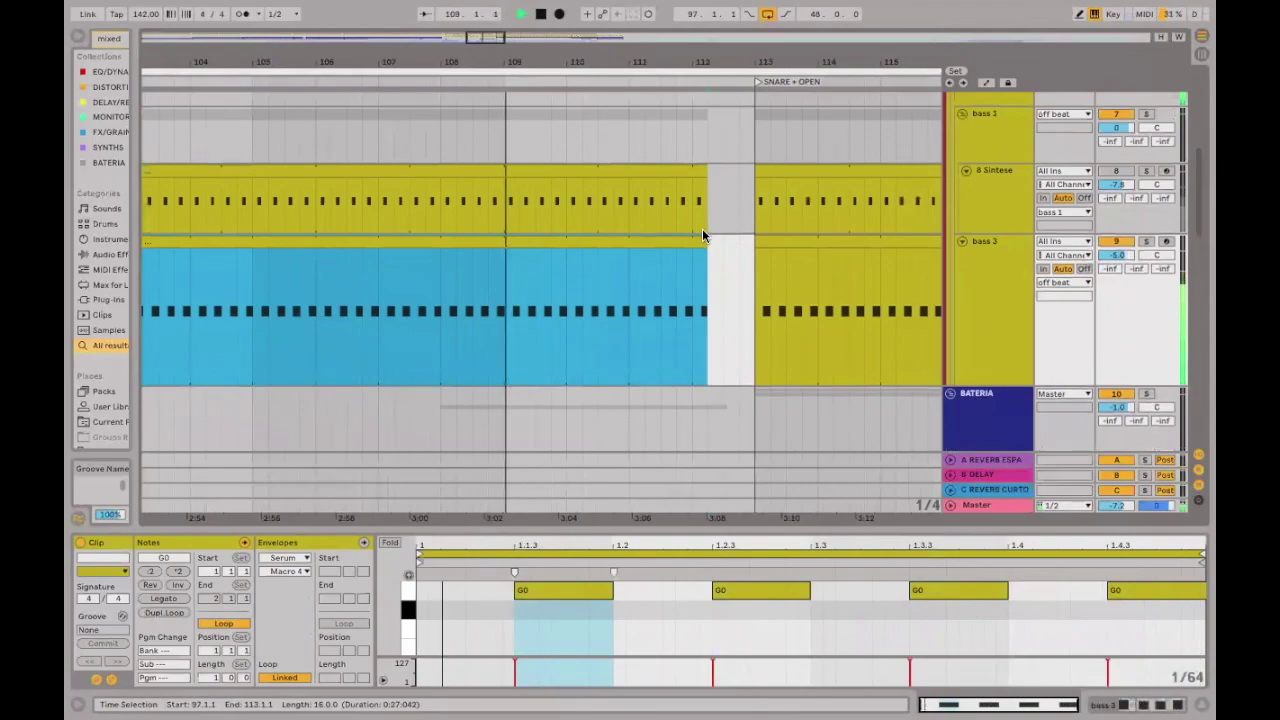
Trim the ends of the 8 Sintese and bass 3 clips back to 112.1.1.
shift+click(688, 168)
drag(706, 172, 690, 176)
click(713, 192)
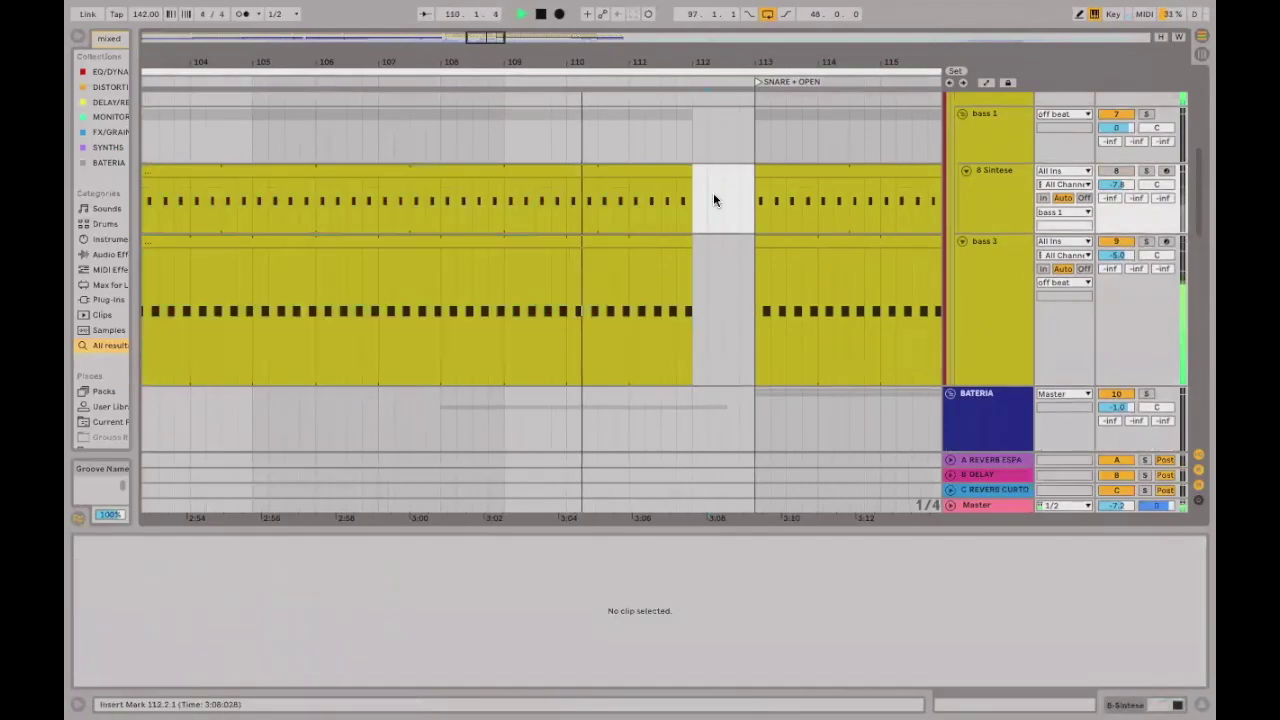
Review the bass, drum and Zap FX tracks around the SNARE + OPEN locator at 113.1.1 while playback runs.
scroll(715, 236, up, 3)
scroll(702, 227, down, 5)
scroll(696, 200, up, 4)
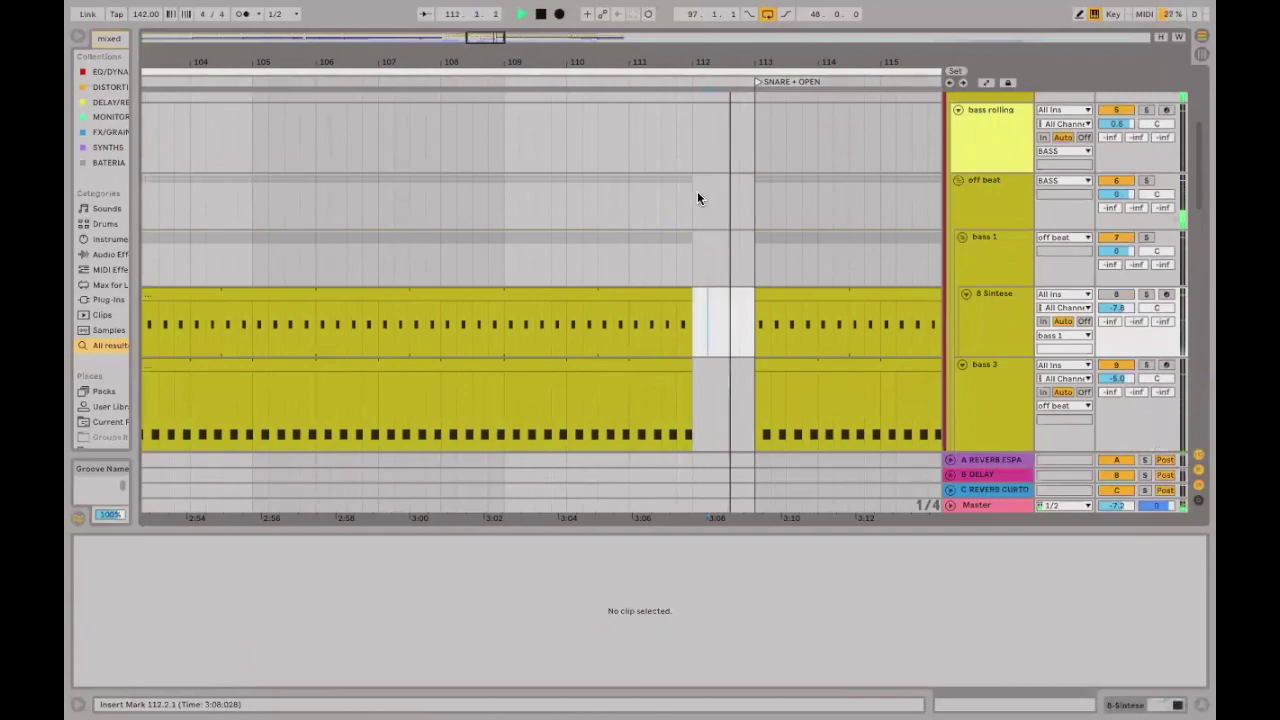
scroll(700, 210, down, 3)
scroll(711, 220, right, 3)
scroll(715, 214, down, 1)
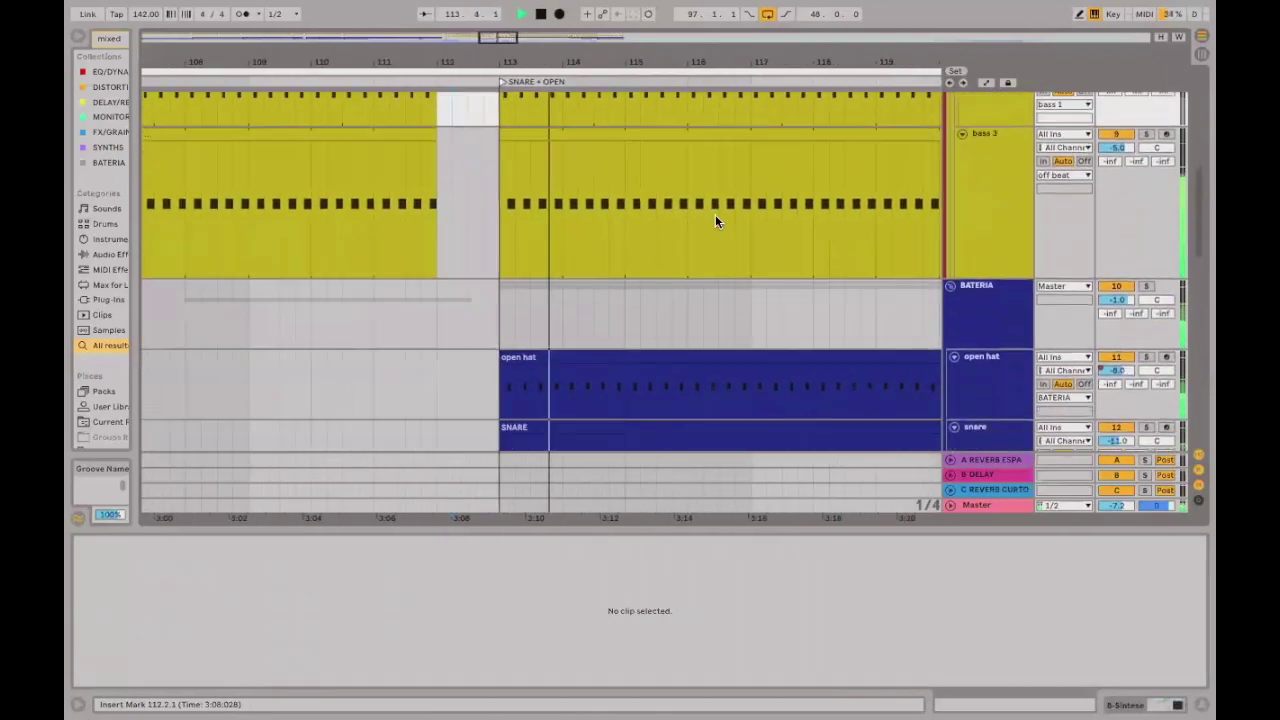
scroll(715, 212, down, 3)
scroll(715, 212, right, 3)
drag(695, 529, 655, 583)
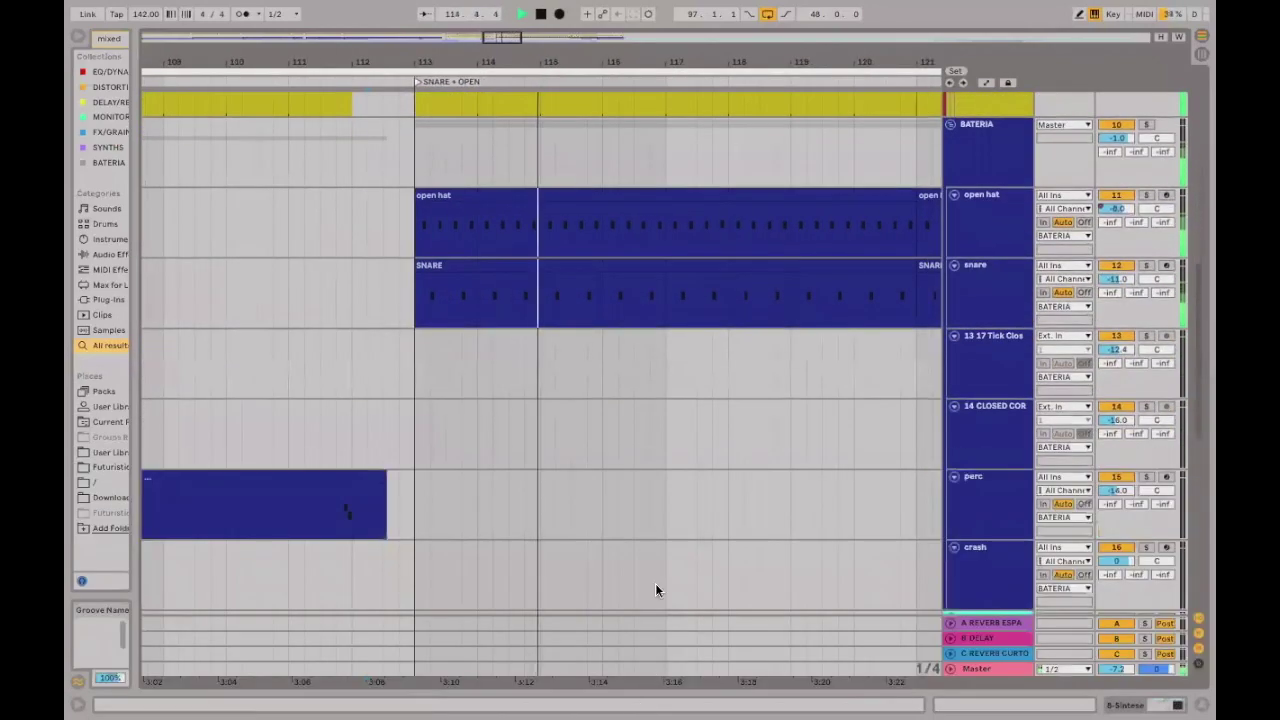
scroll(656, 500, down, 2)
scroll(656, 480, right, 2)
scroll(600, 380, up, 4)
scroll(615, 300, down, 12)
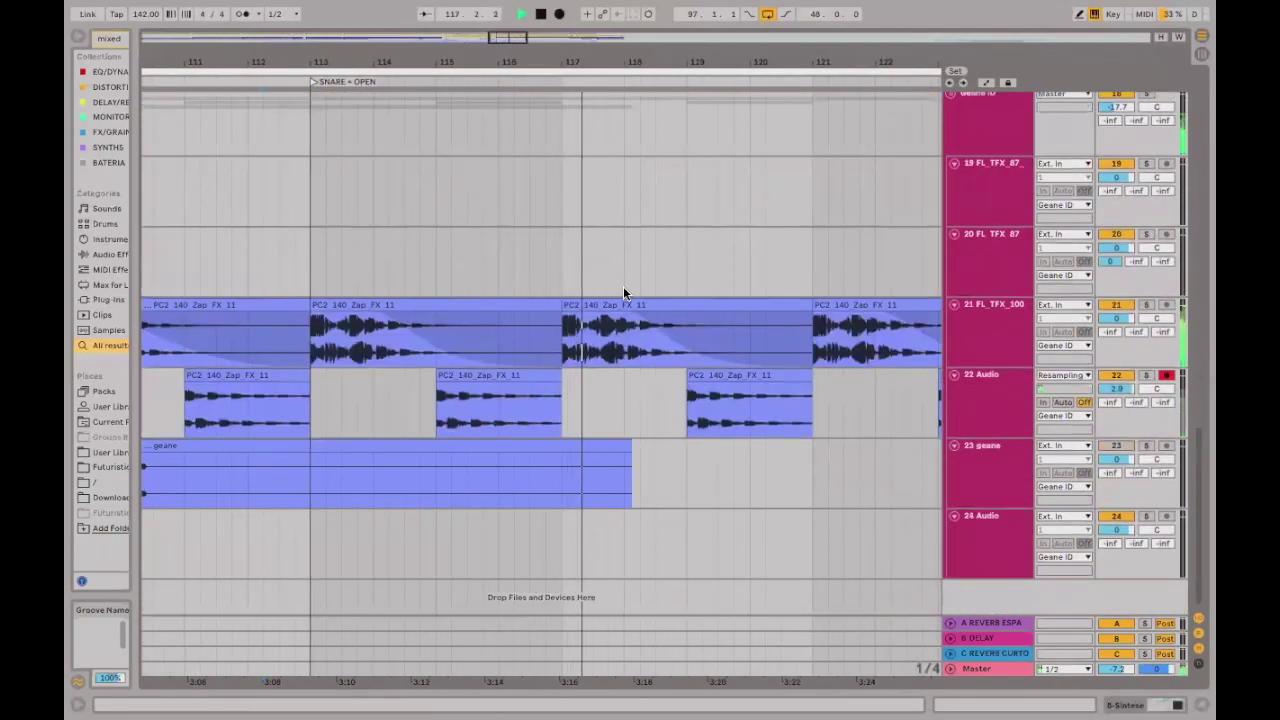
scroll(690, 190, up, 12)
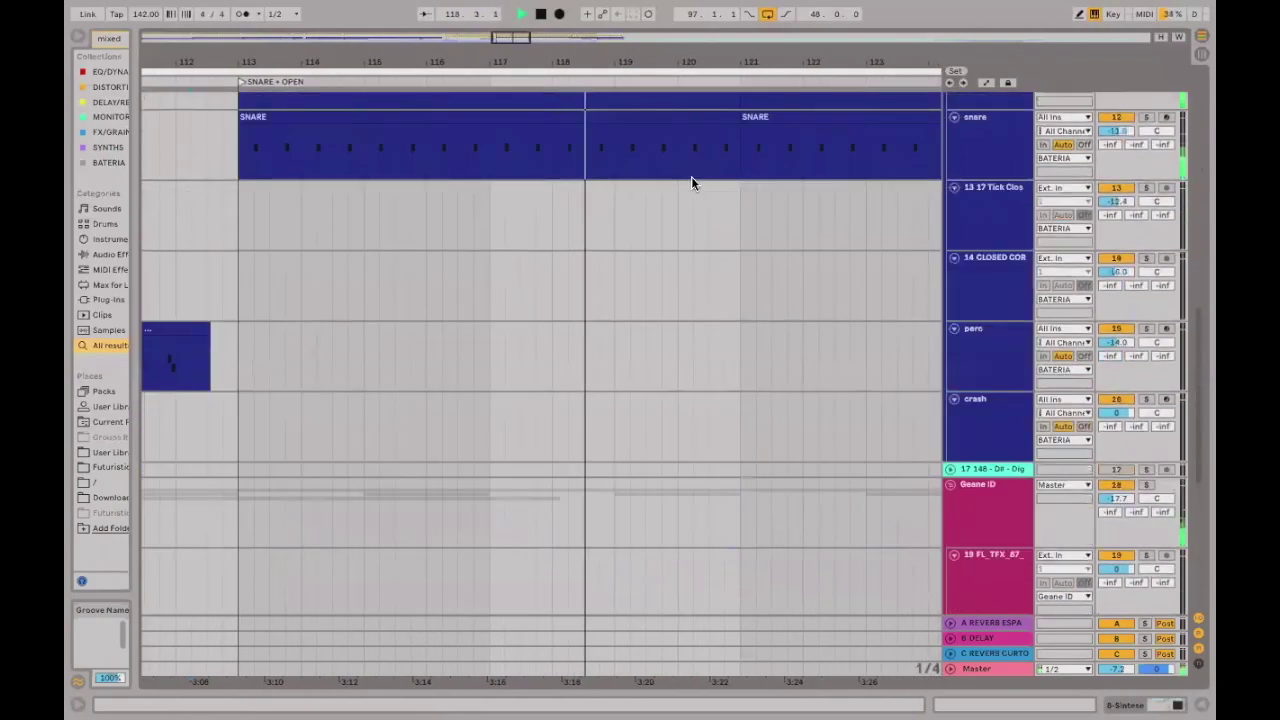
Try to raise the last note of the looped bass 3 clip at 113.1.1 to G1.
double_click(686, 169)
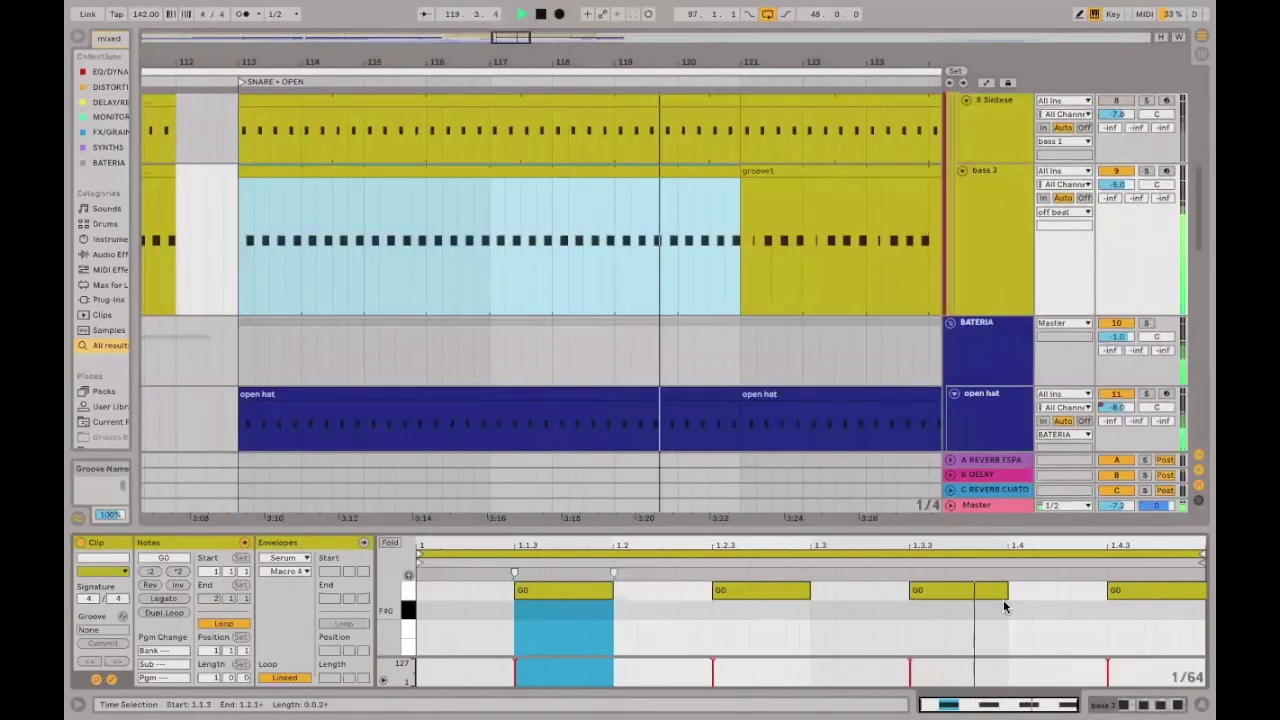
click(1128, 590)
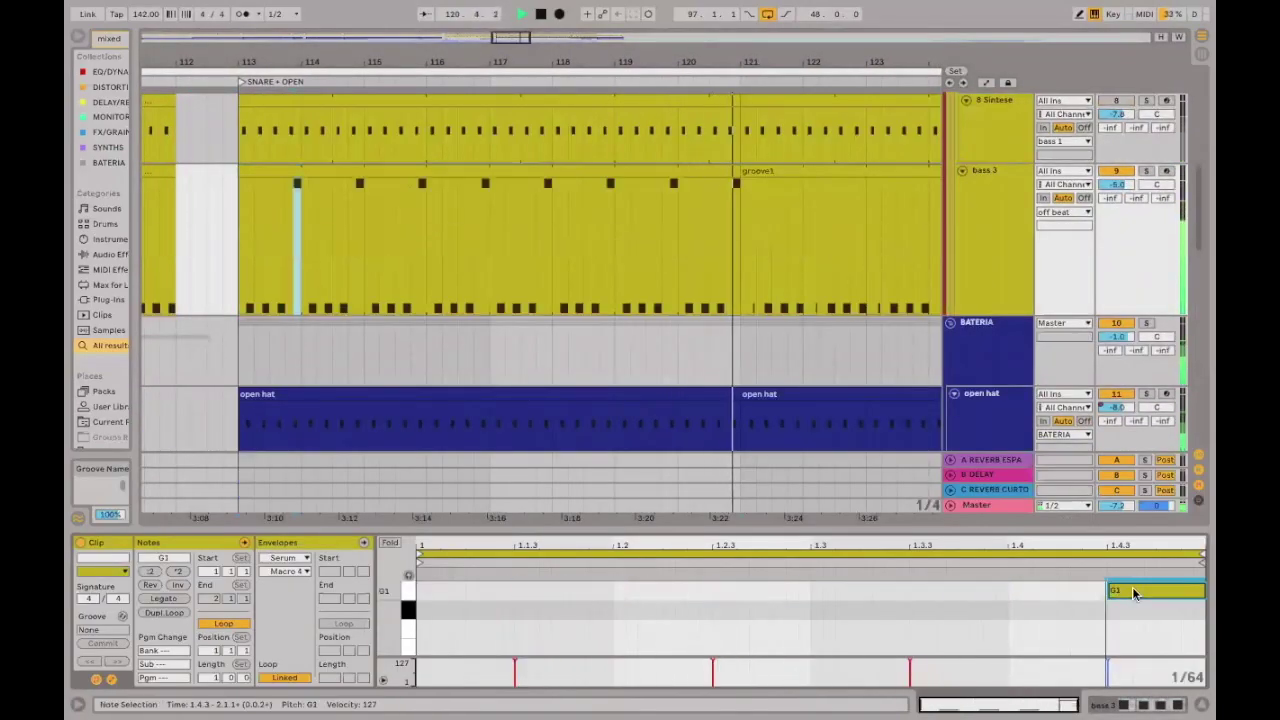
scroll(1132, 586, up, 2)
key(space)
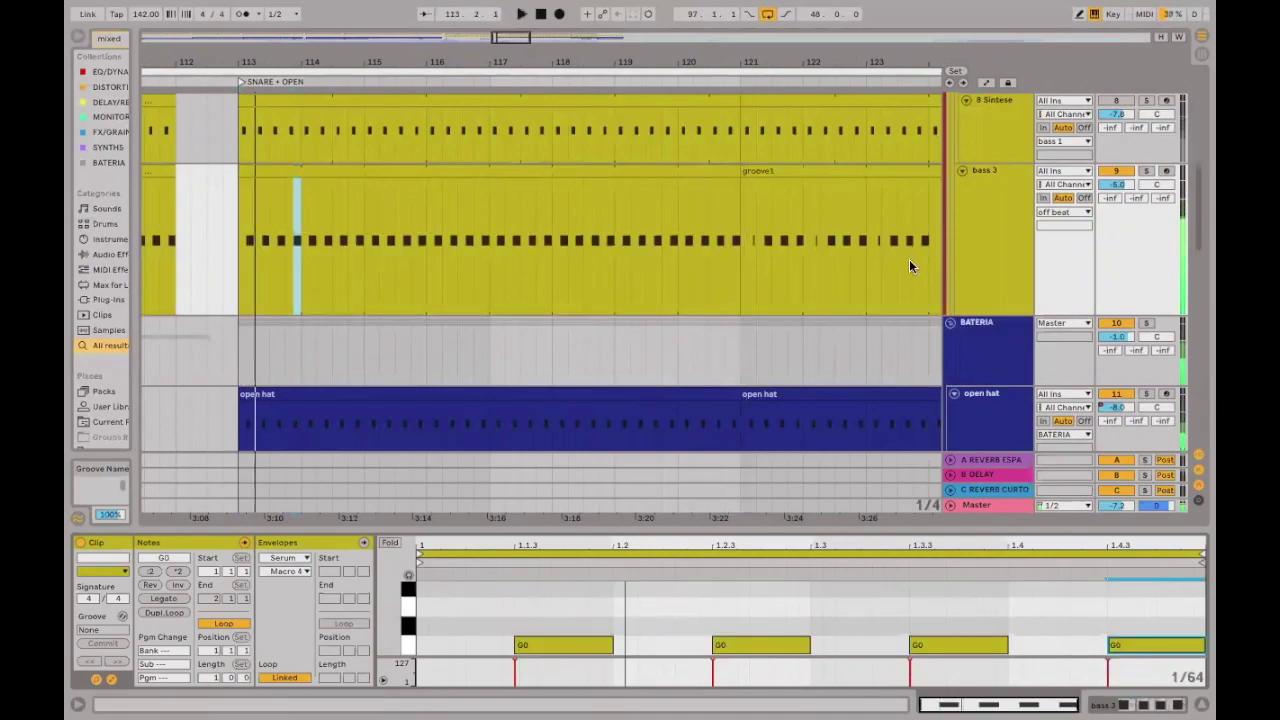
Consolidate the bass 3 clip between 113.1.1 and 121.1.1 into one eight-bar clip.
click(701, 176)
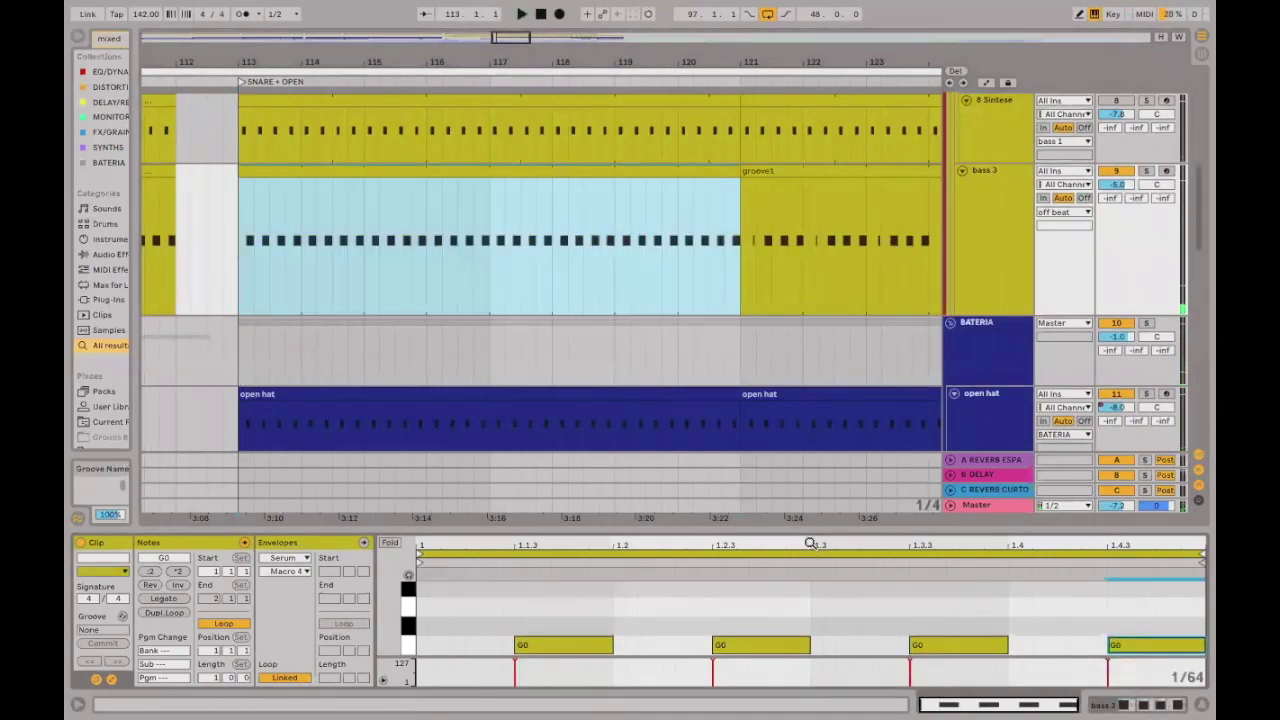
drag(810, 529, 766, 483)
click(575, 98)
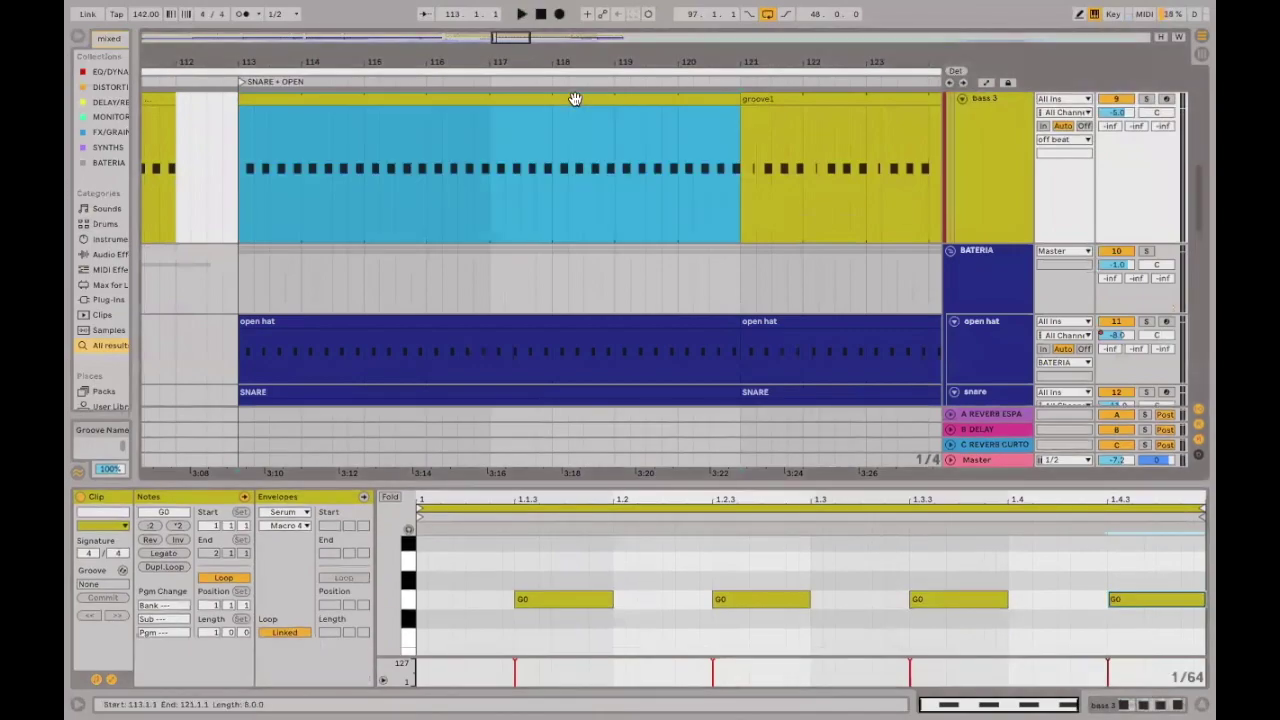
key(ctrl+j)
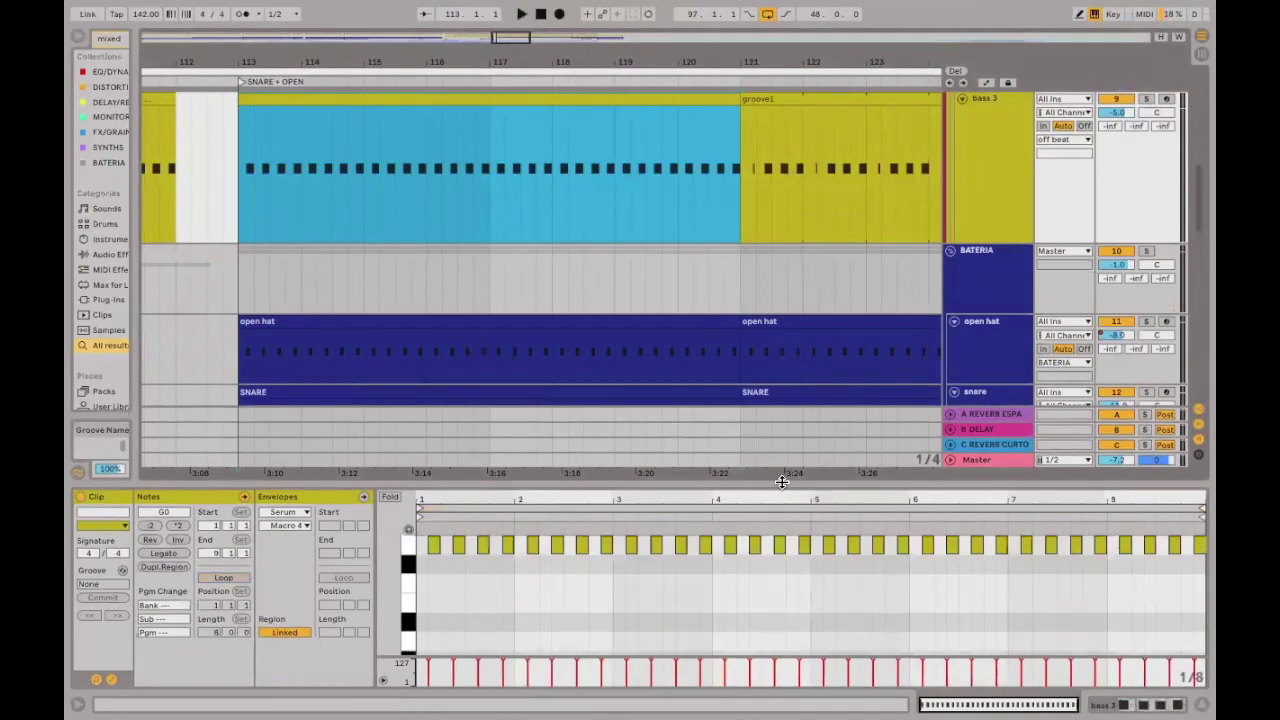
Raise the final note of the consolidated bass 3 clip, just before 121.1.1, one octave to G1.
drag(782, 482, 904, 328)
scroll(904, 328, up, 3)
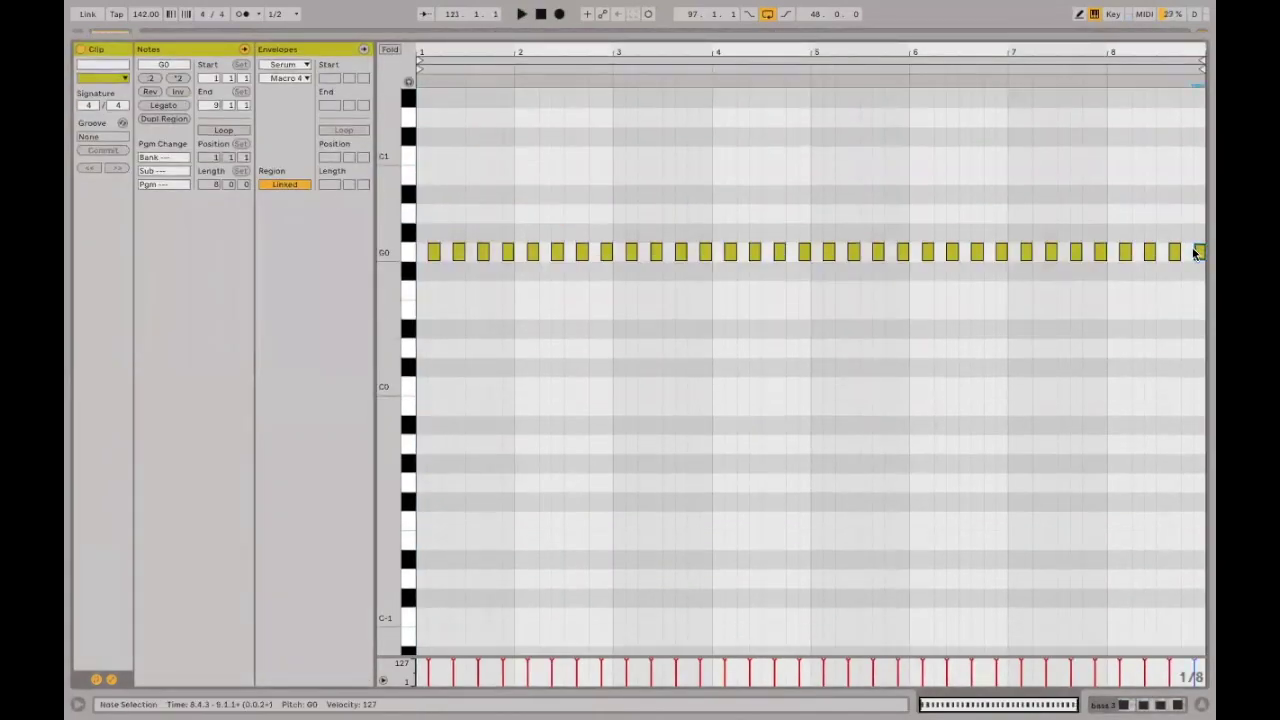
key(shift+Up)
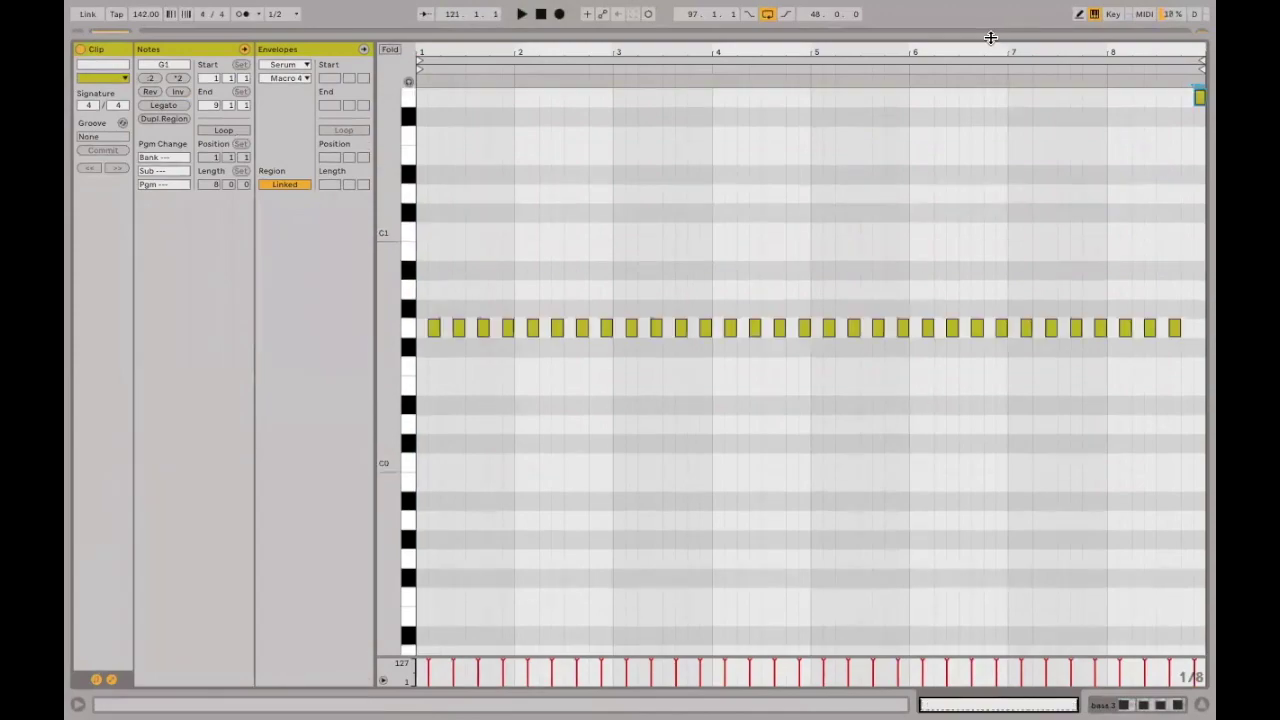
drag(990, 38, 616, 318)
Play the bass 3 clip from 113.1.1 and listen through its raised last note into the groove1 clip.
key(space)
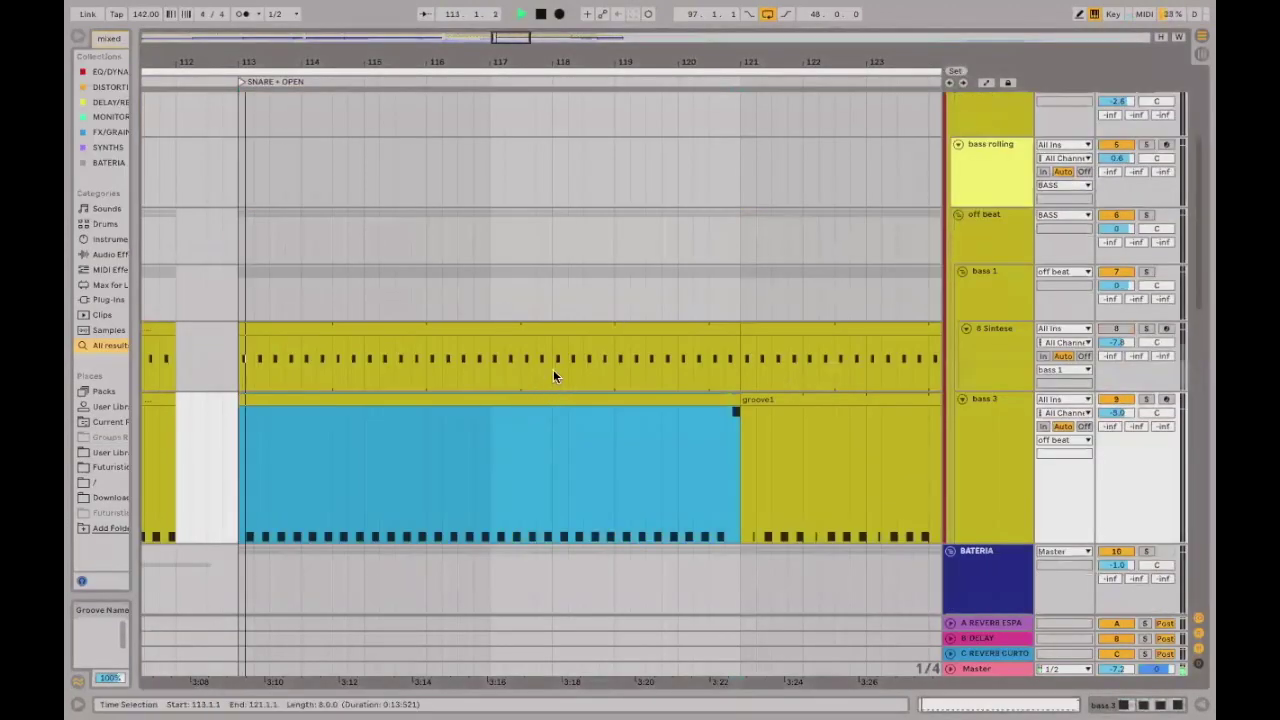
scroll(574, 325, down, 1)
scroll(580, 297, up, 1)
scroll(580, 292, down, 3)
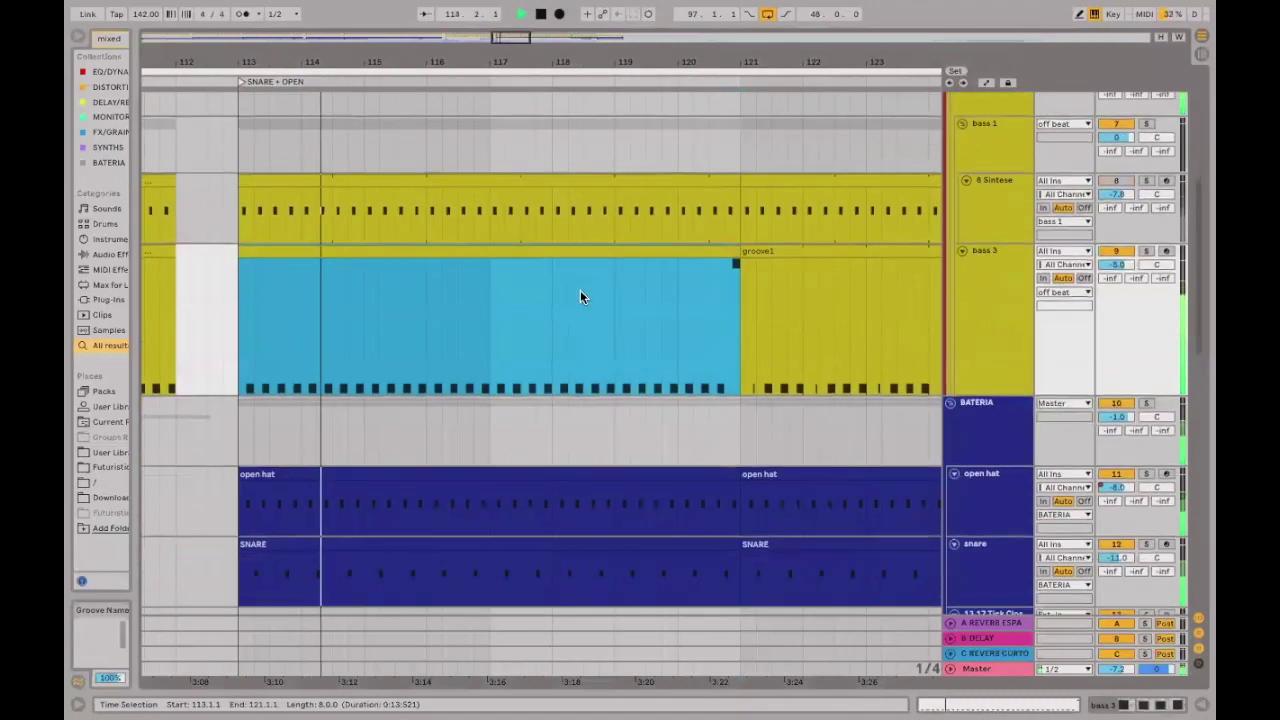
scroll(587, 275, up, 1)
scroll(590, 268, down, 1)
scroll(587, 257, right, 3)
scroll(587, 257, up, 1)
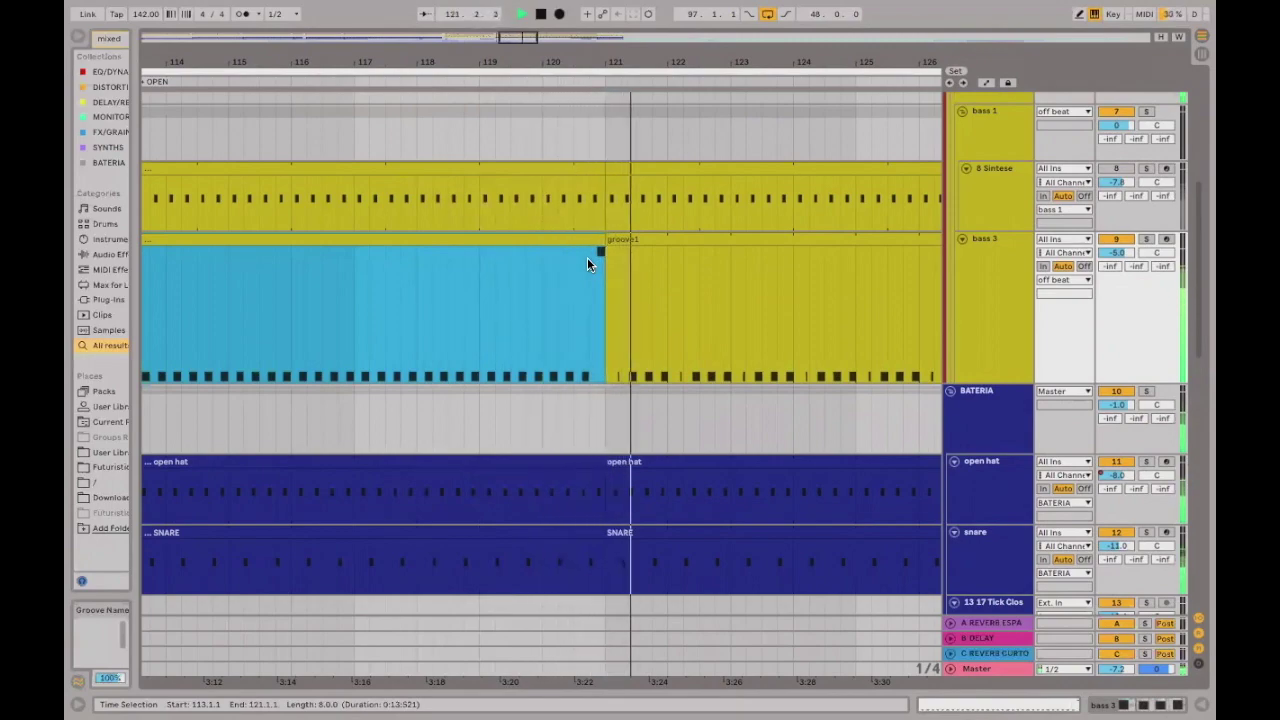
Stop playback and split the groove1 clip on bass 3 at 122.1.1, keeping its first bar separate.
double_click(654, 238)
key(space)
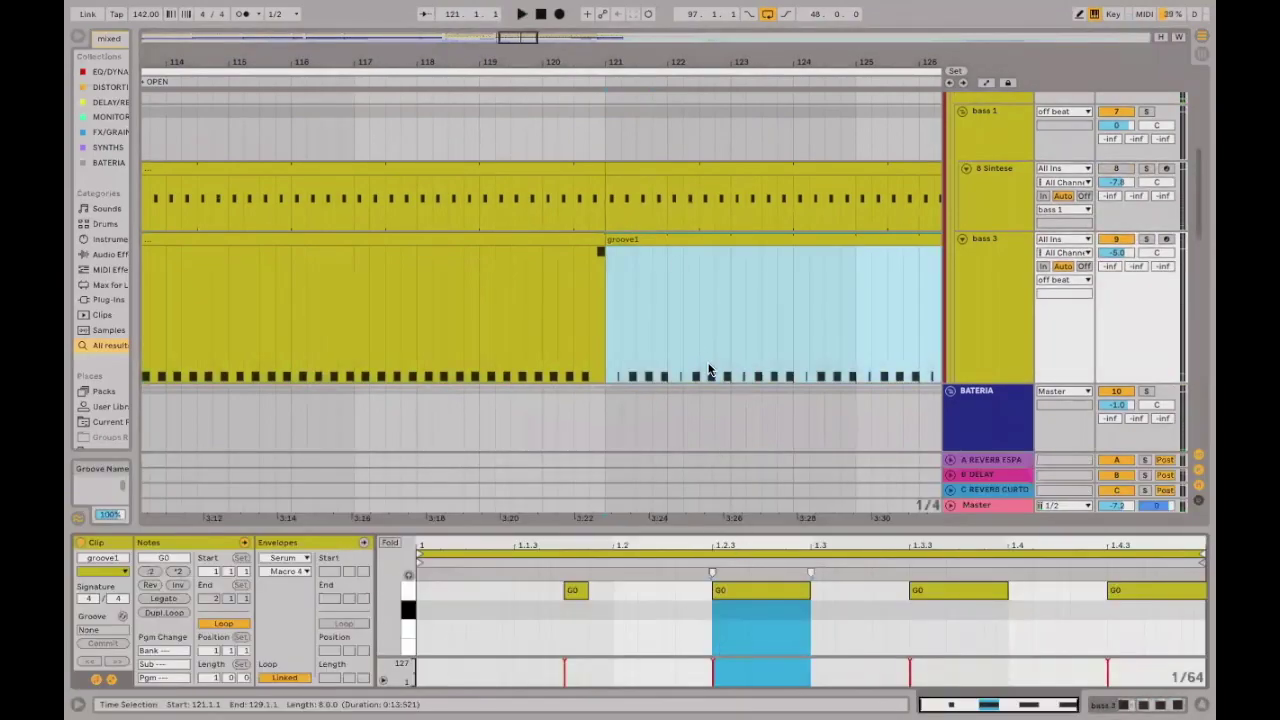
scroll(710, 199, up, 3)
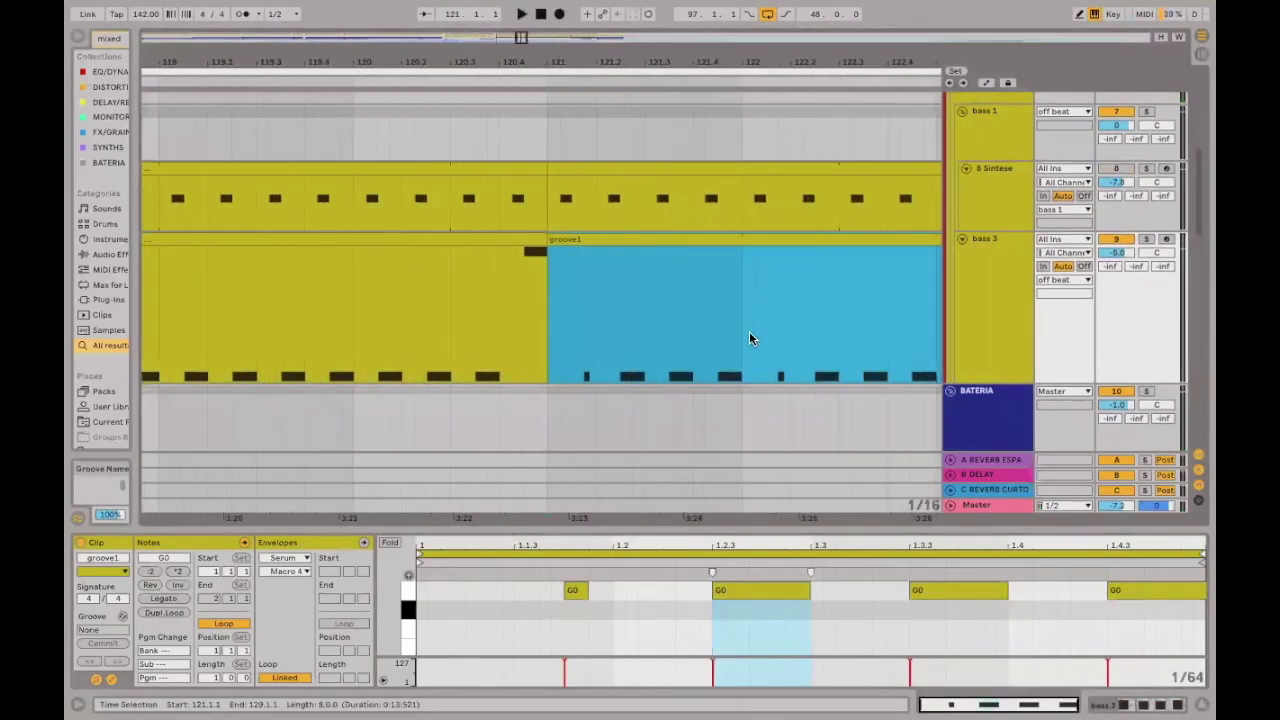
click(745, 335)
key(ctrl+e)
click(711, 238)
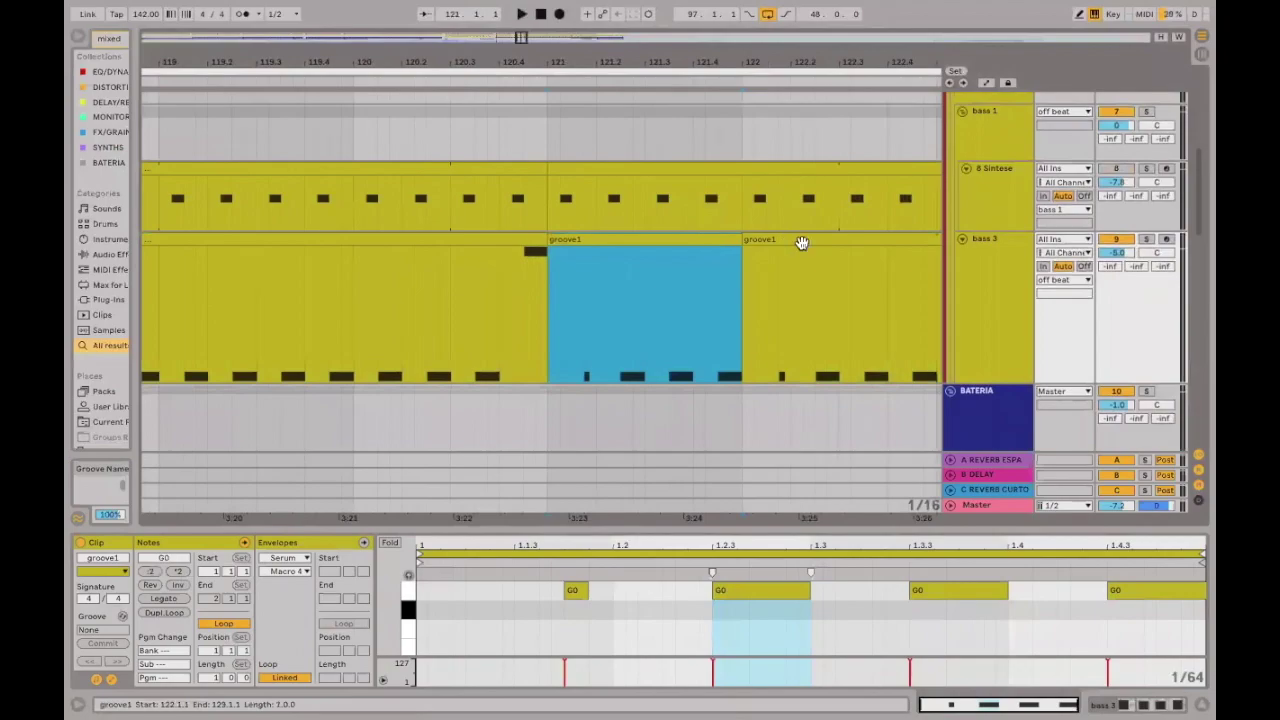
Consolidate the groove1 clip from 122.1.1 to 129.1.1 and delete the short G0 note near the start of each bar.
click(802, 242)
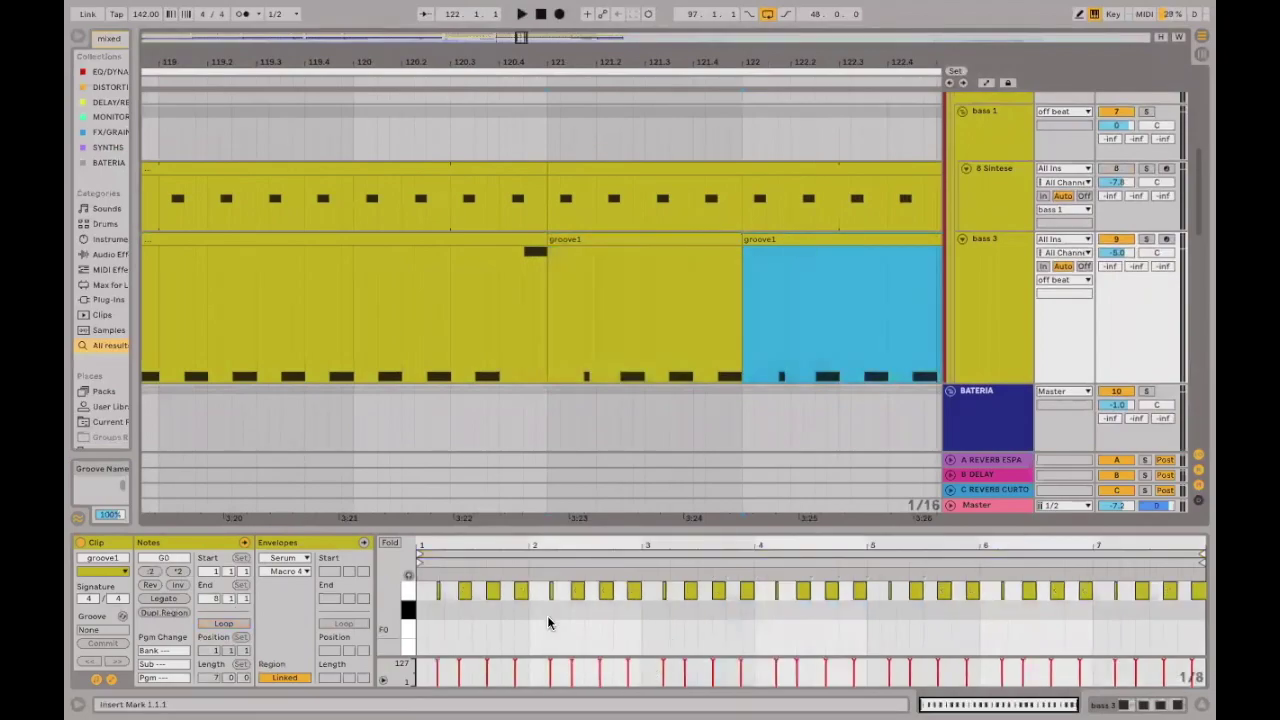
click(546, 591)
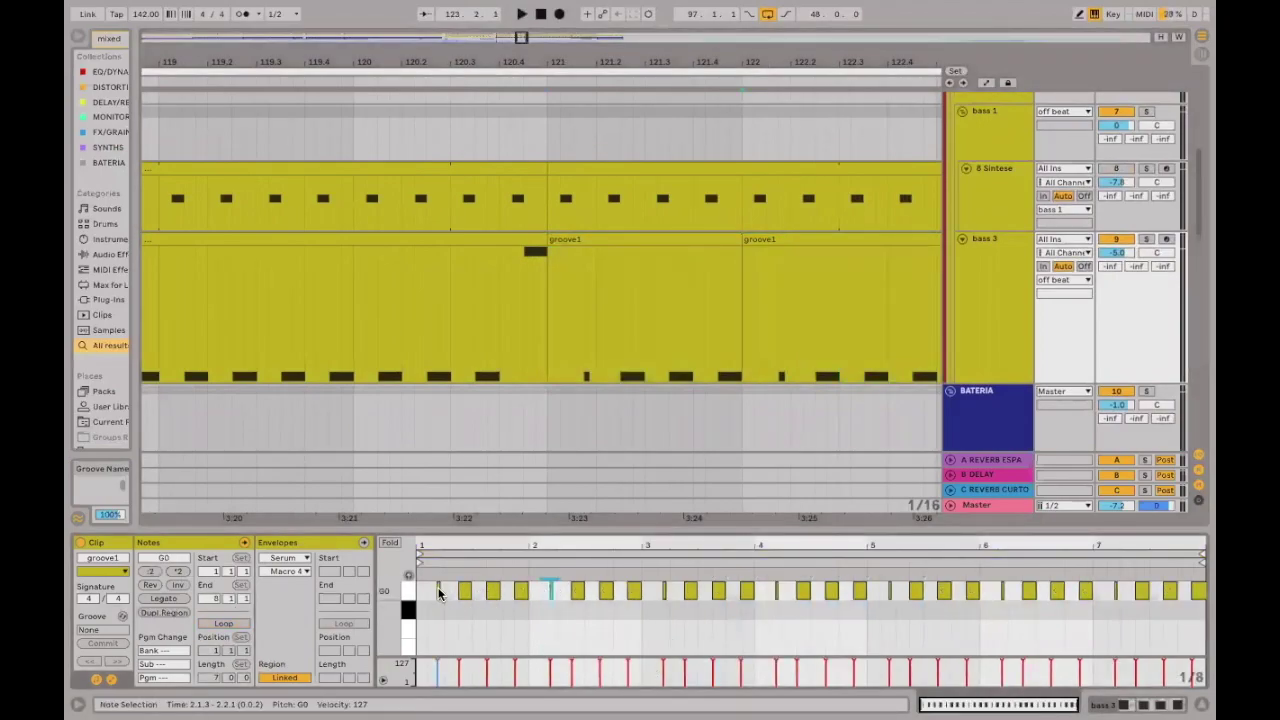
drag(438, 587, 551, 590)
shift+click(774, 585)
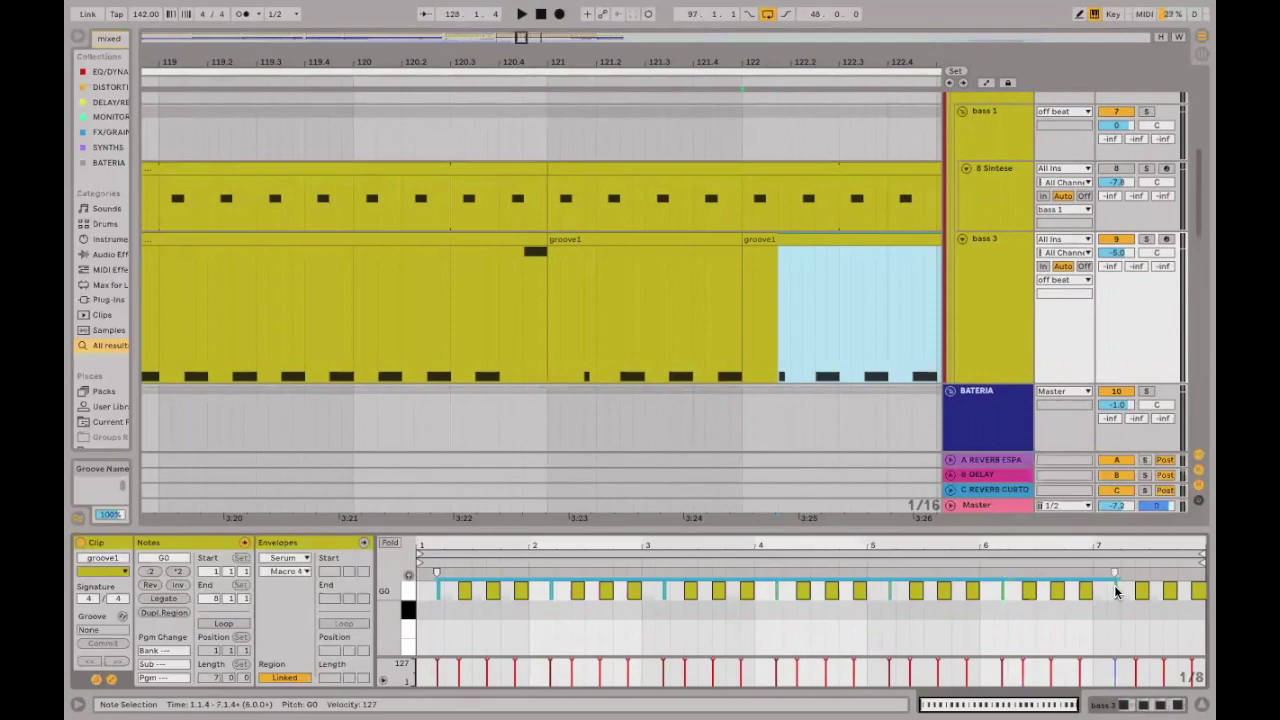
click(1036, 620)
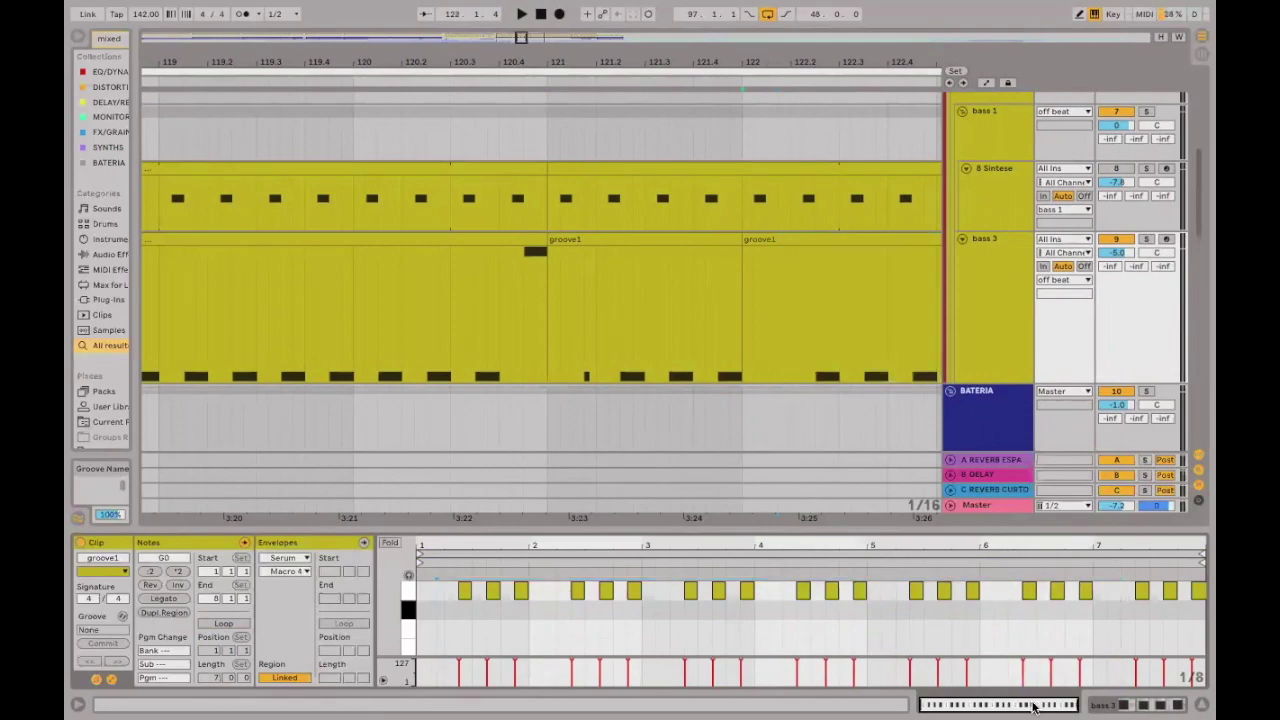
Examine the short note in the first beat of the groove1 clip at 121.1.1 on bass 3.
key(plus)
key(plus)
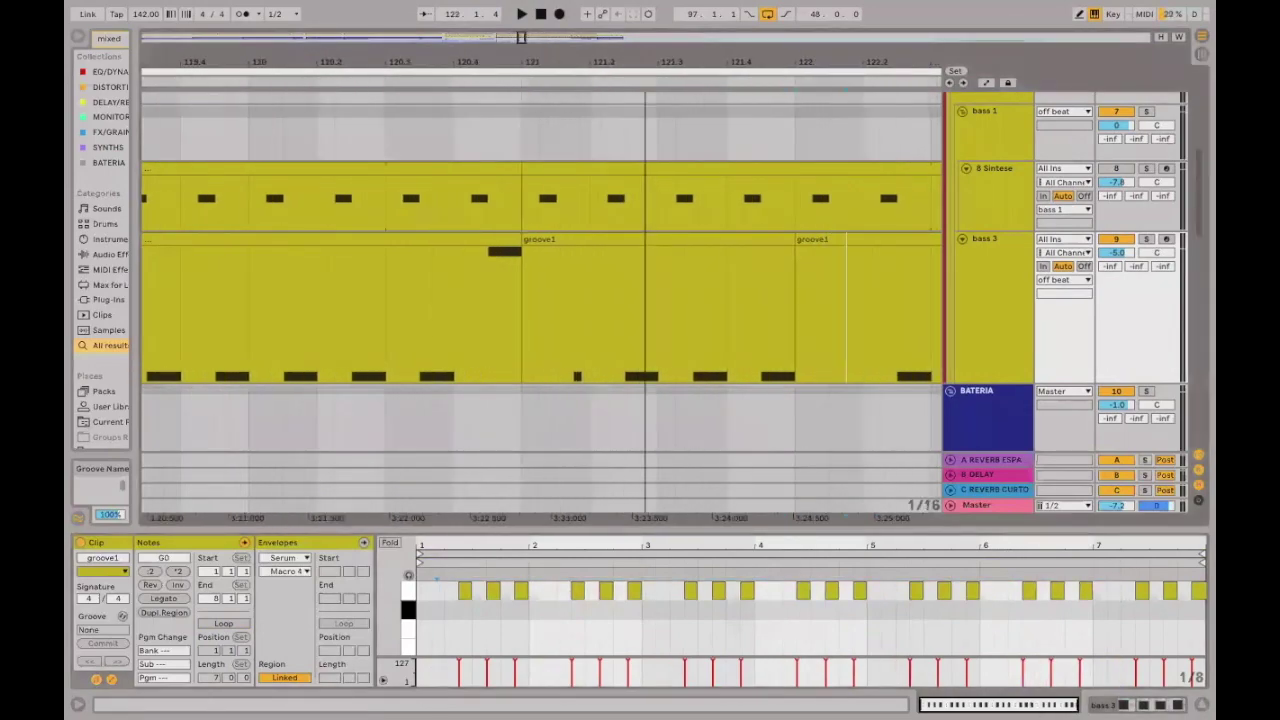
drag(310, 331, 502, 313)
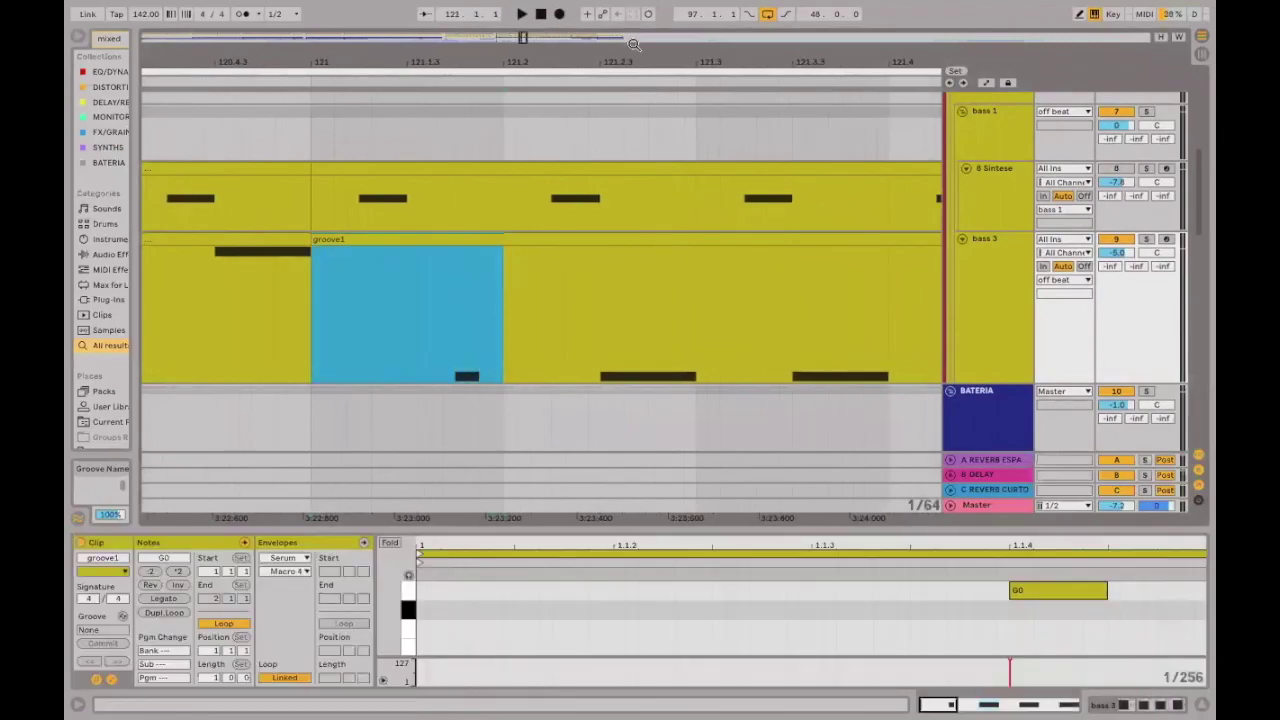
key(minus)
key(minus)
key(minus)
key(minus)
key(minus)
key(minus)
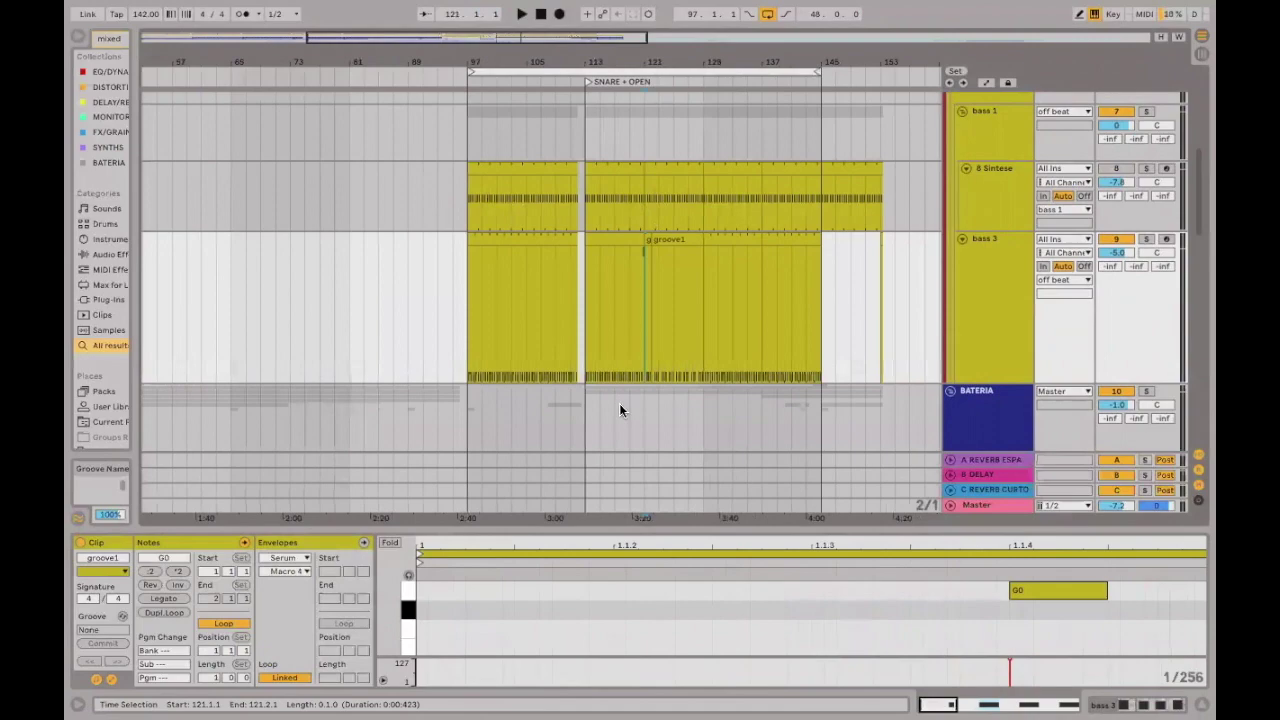
Play the section from 97.1.1 and review the bass and drum tracks through the break into 113.1.1.
click(541, 397)
click(472, 405)
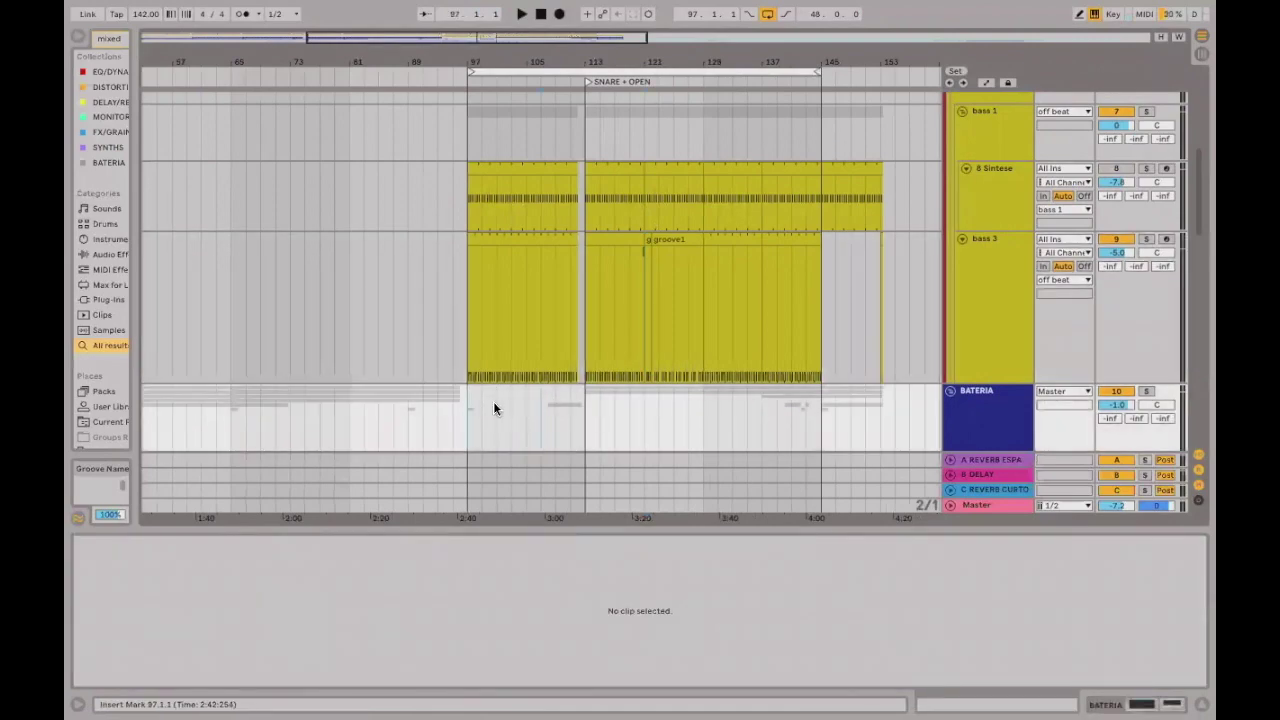
key(space)
key(space)
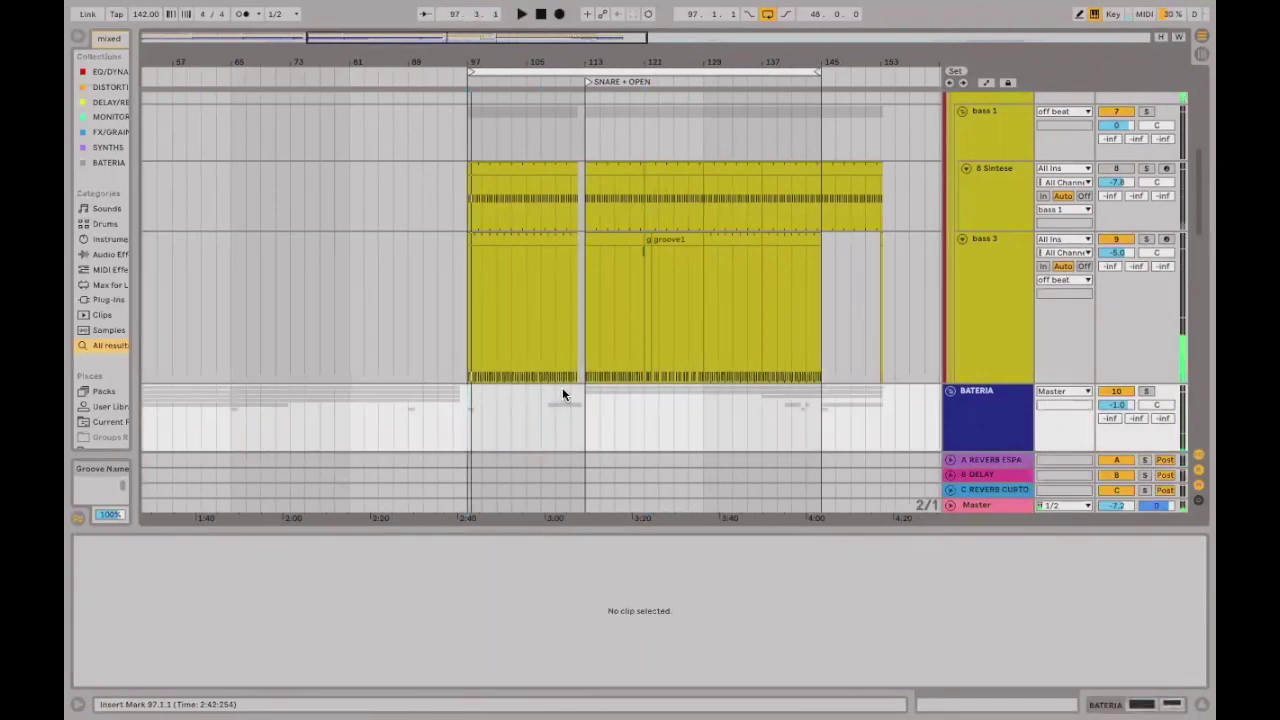
key(space)
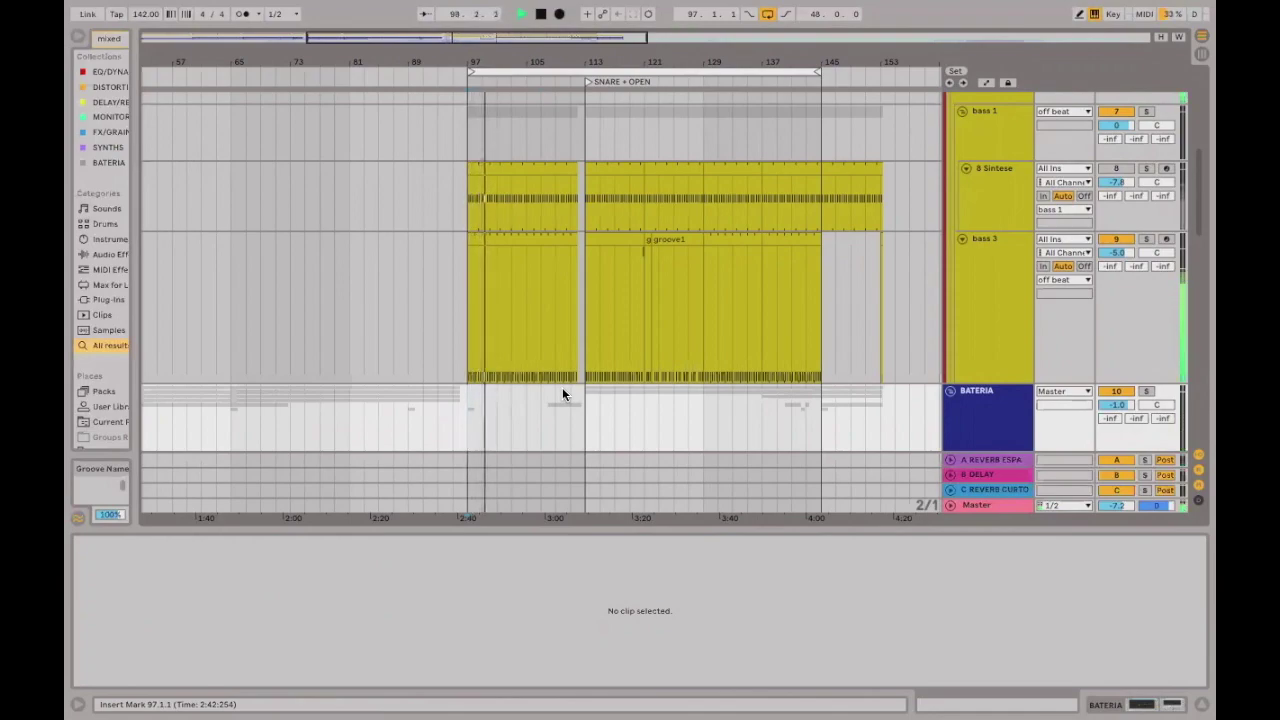
drag(586, 60, 586, 130)
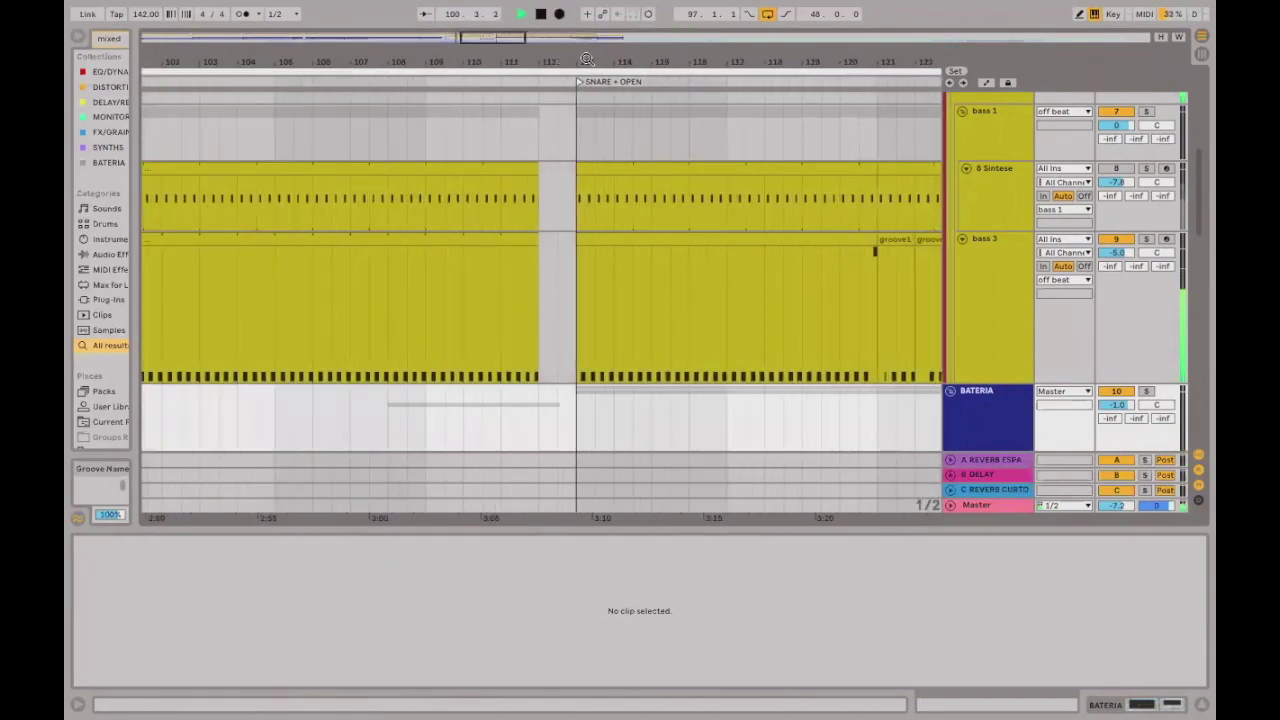
drag(760, 65, 580, 61)
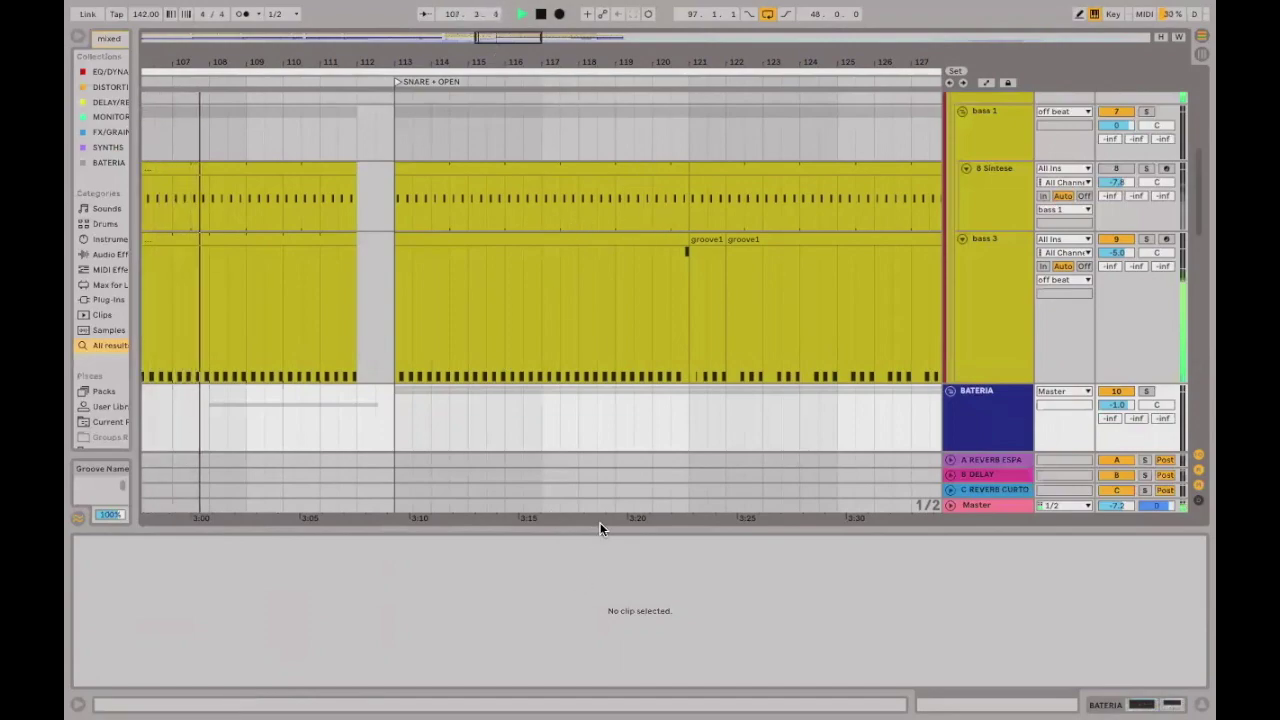
scroll(547, 500, left, 5)
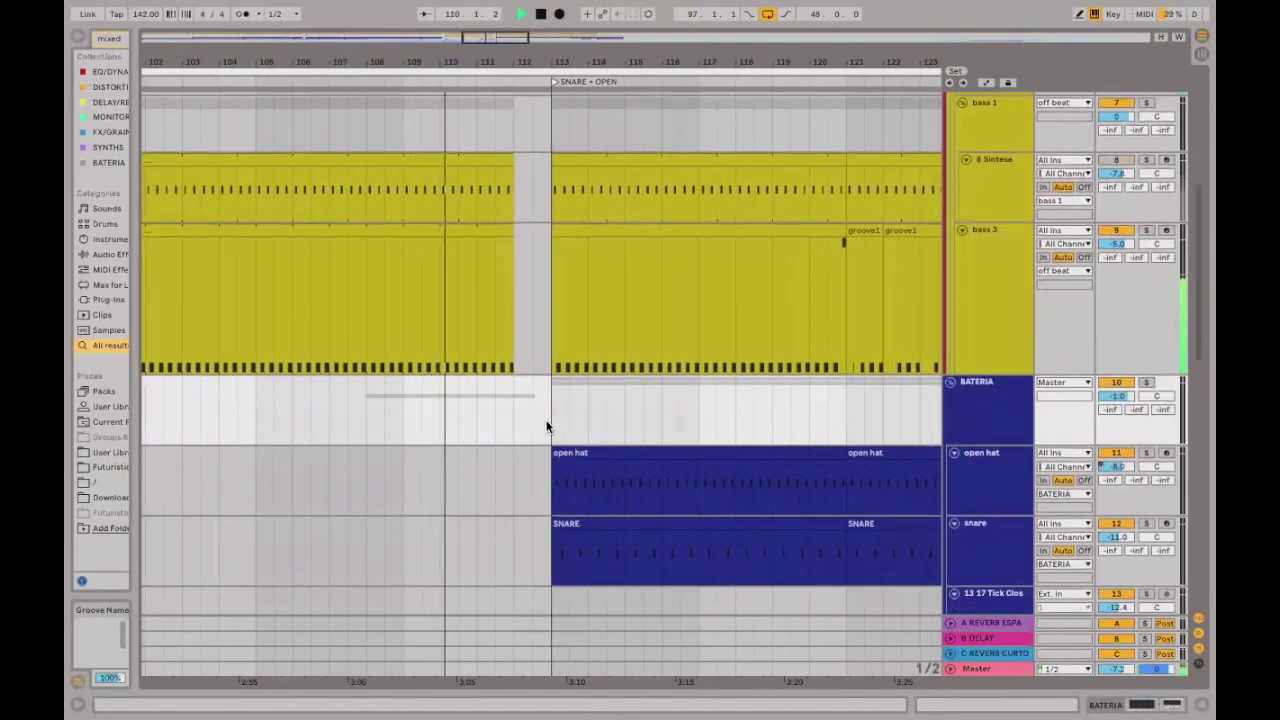
scroll(679, 266, down, 5)
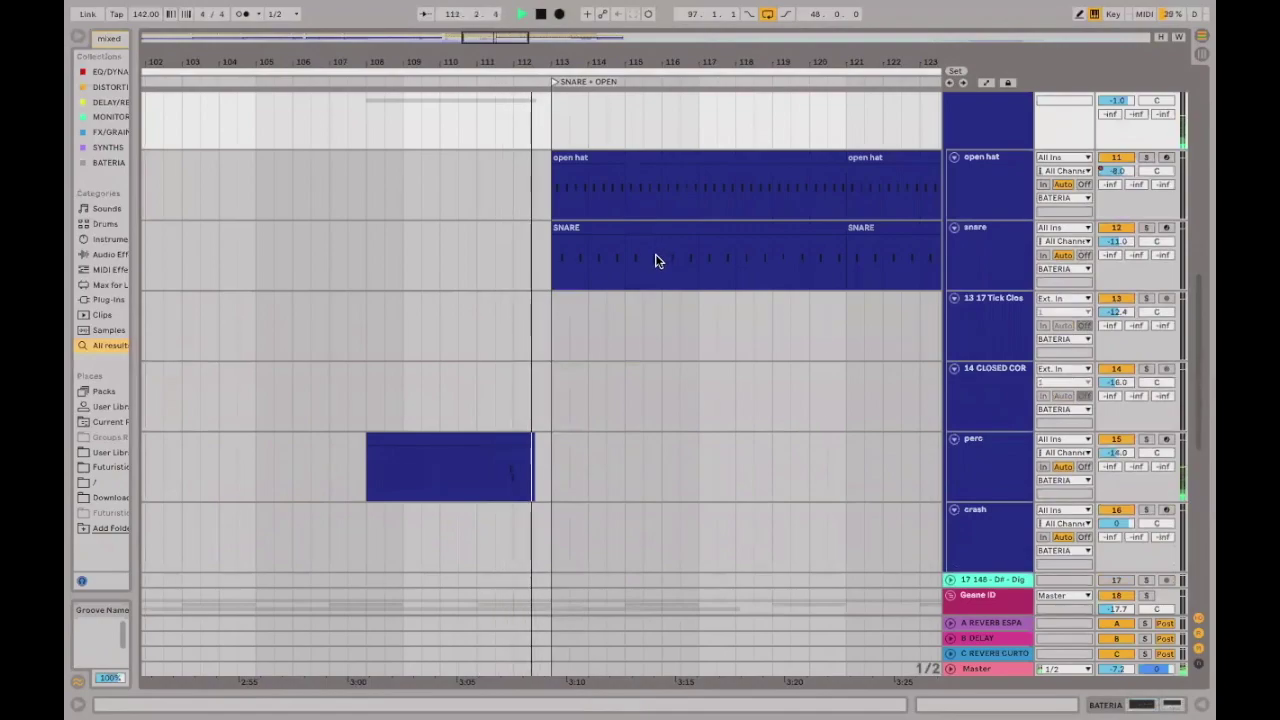
scroll(654, 258, down, 3)
scroll(653, 256, up, 6)
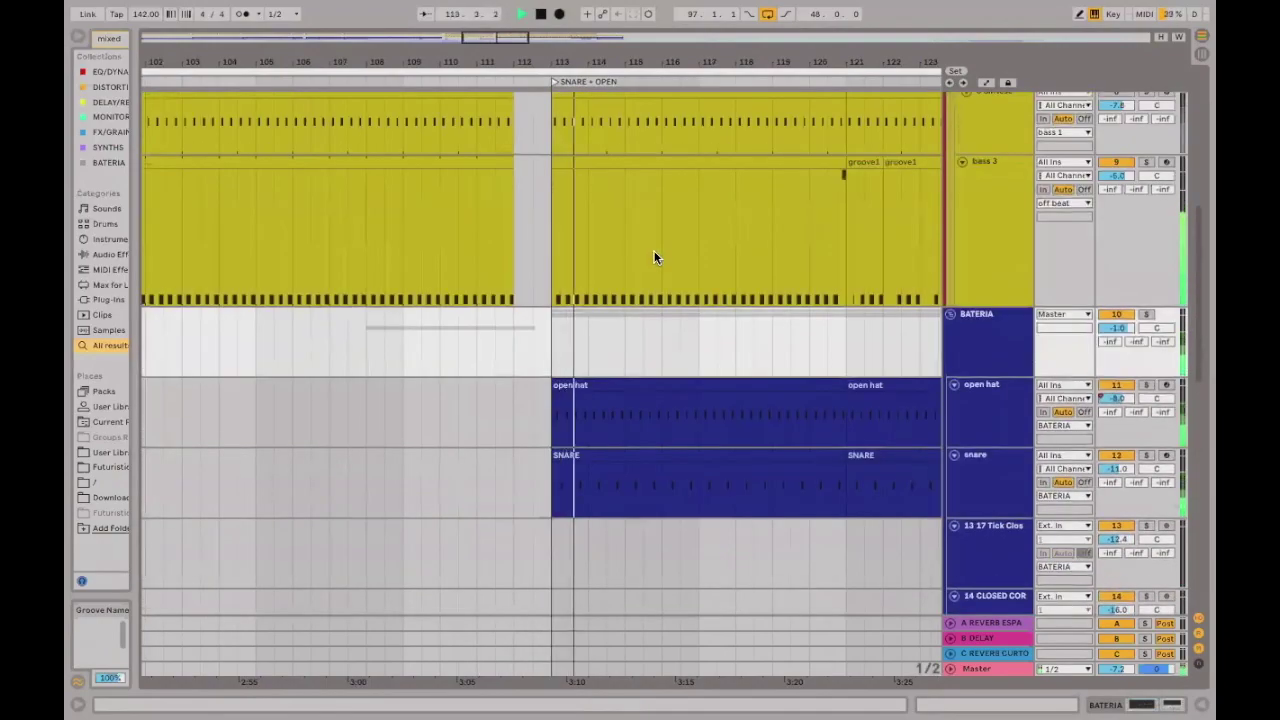
scroll(650, 245, up, 1)
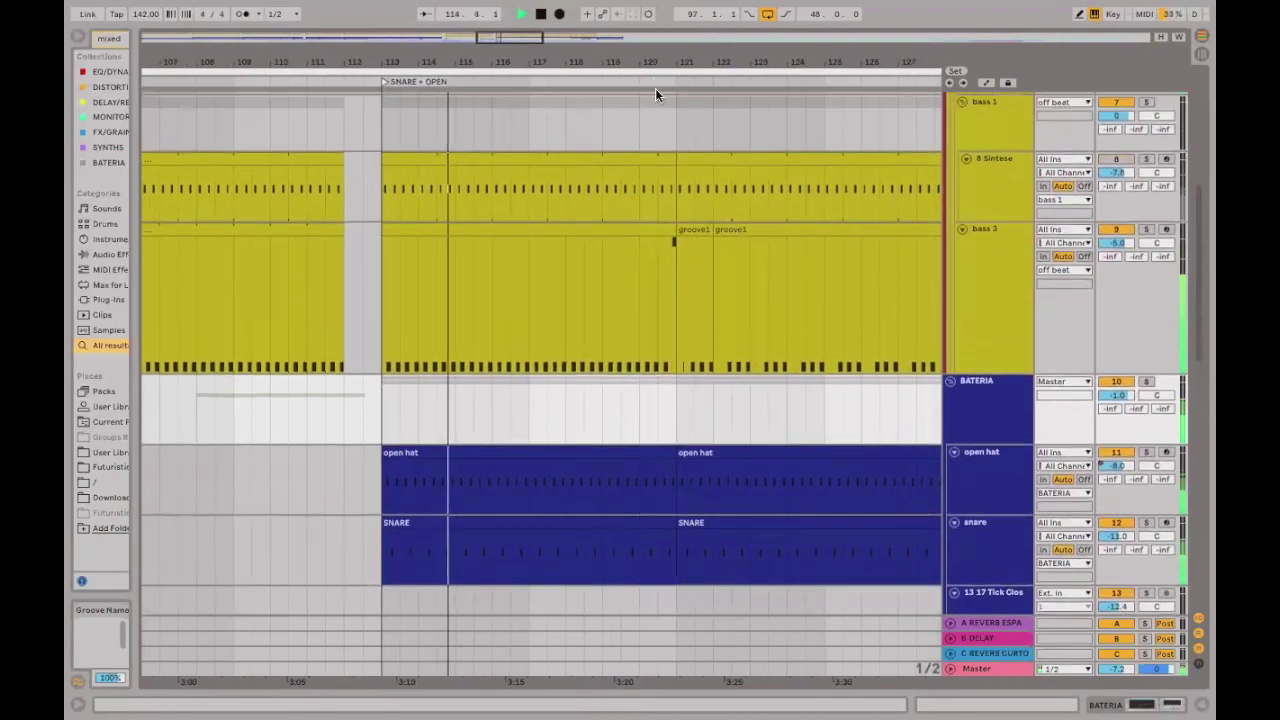
Cut the 8 Sintese note between 120.4.2 and 120.4.4 and the kick hit at 120.4.1, leaving a short break before 121.1.1.
scroll(699, 163, up, 5)
click(768, 194)
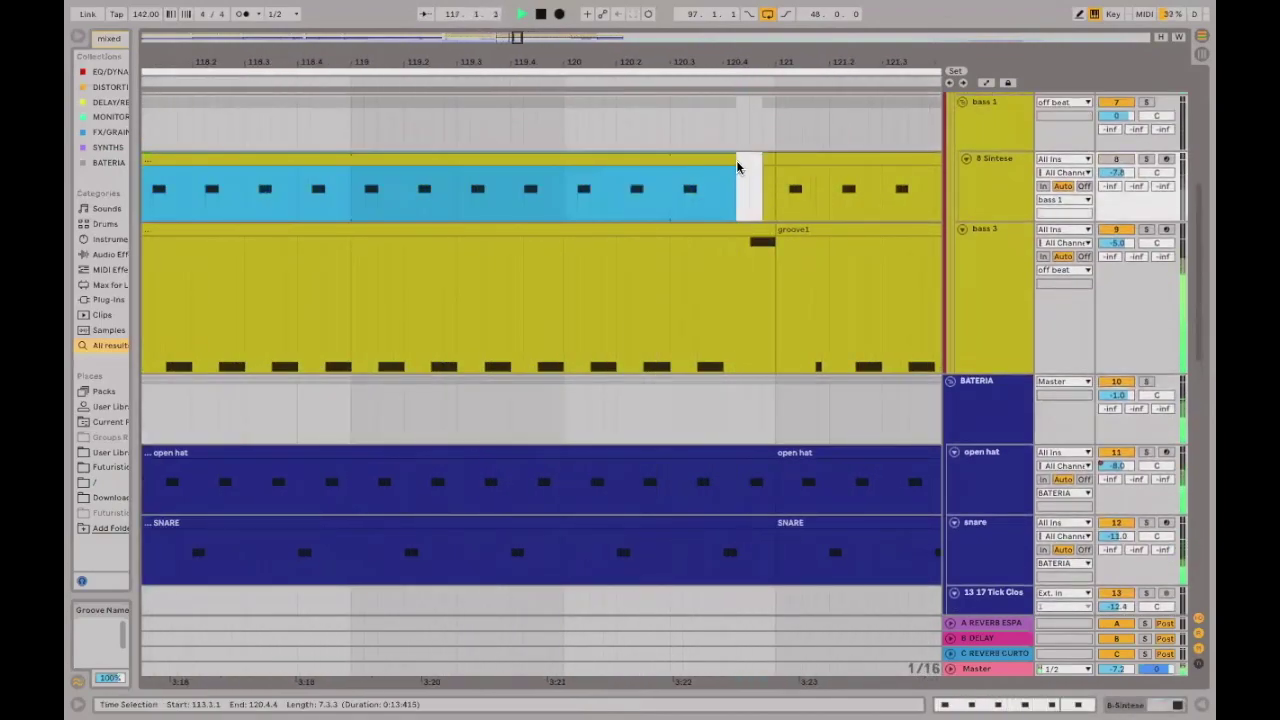
scroll(743, 151, up, 6)
scroll(745, 180, down, 2)
scroll(743, 171, up, 4)
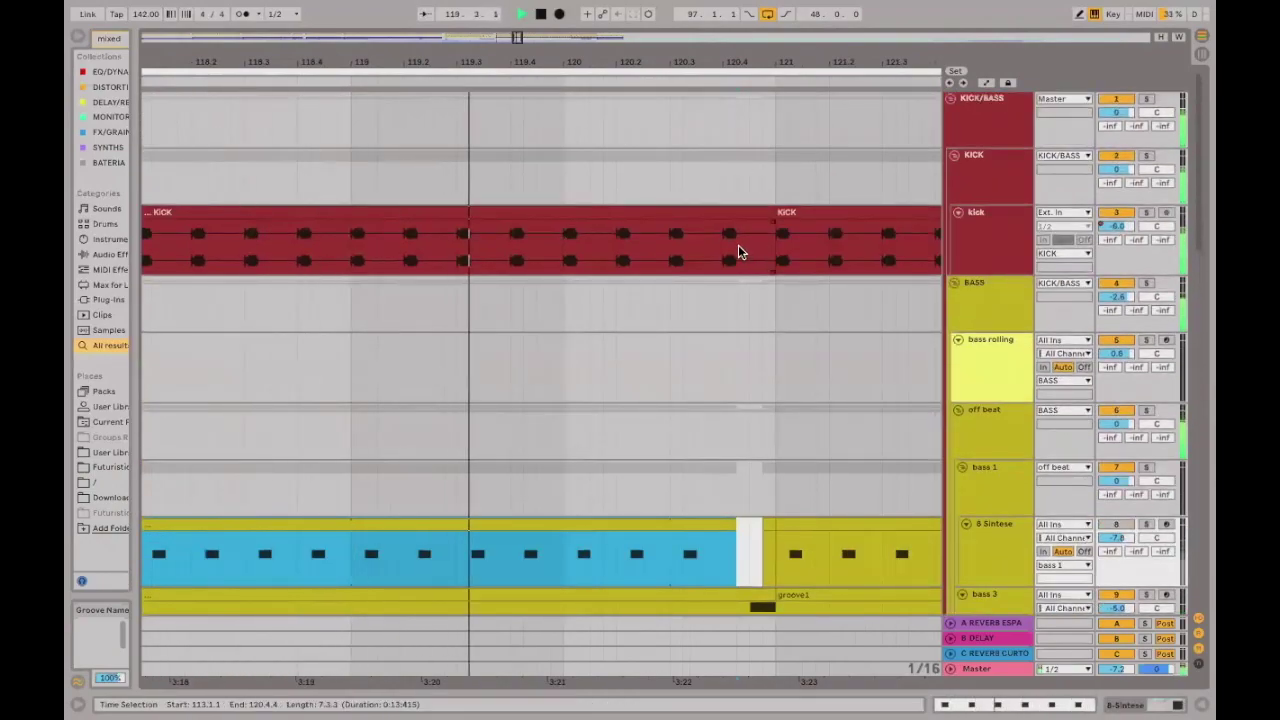
click(737, 248)
click(733, 213)
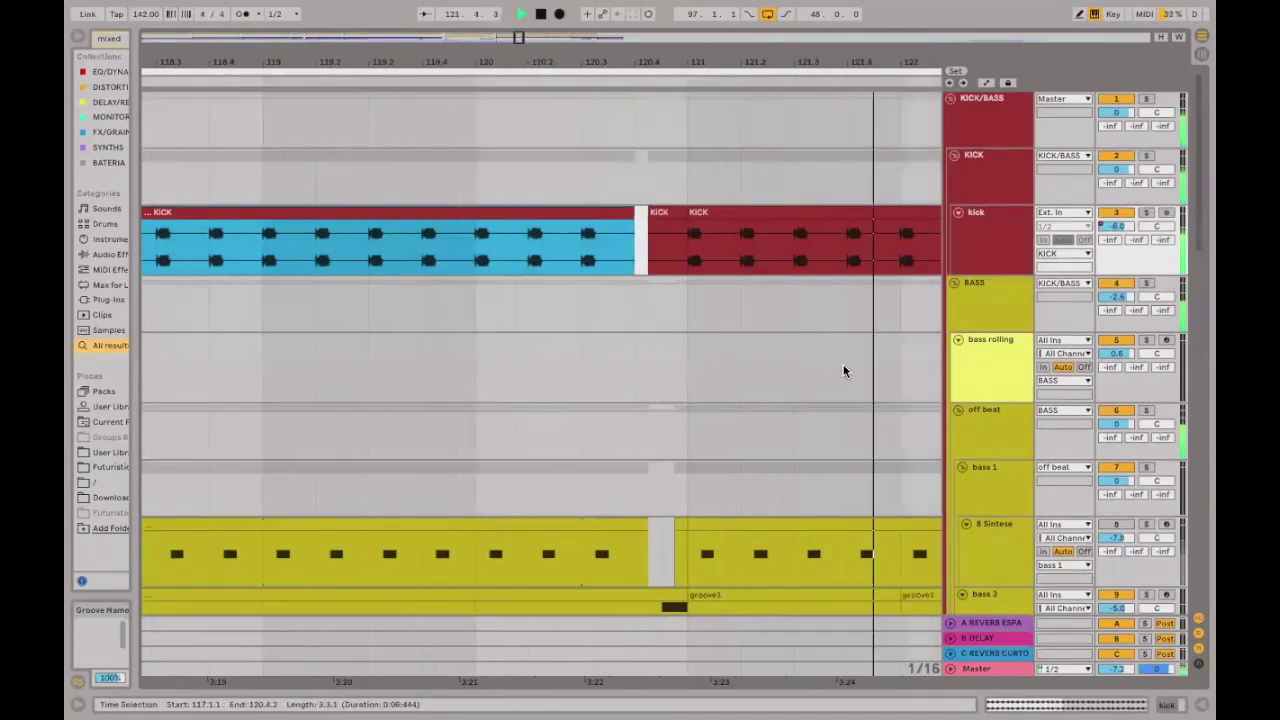
Stop playback, split the bass 3 groove1 clip at 123.1.1, trim its first beat and shift the rest back to start at 123.1.1.
scroll(815, 320, down, 2)
scroll(630, 362, down, 5)
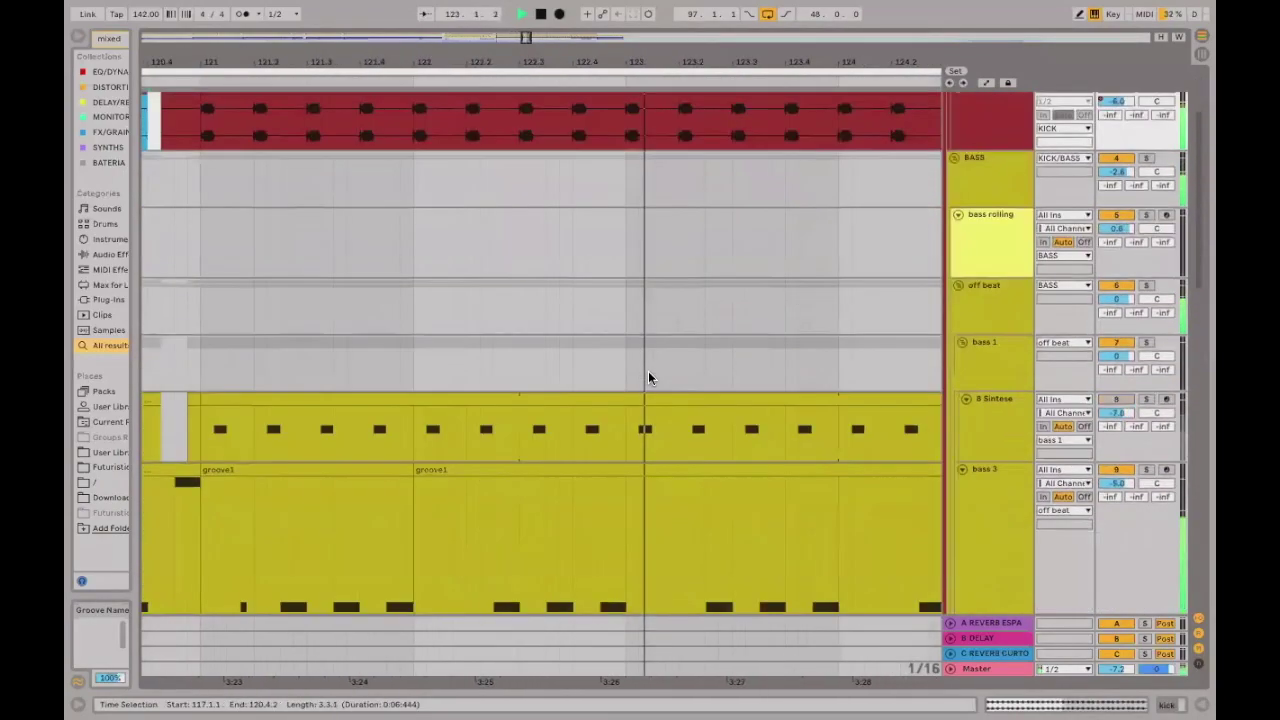
scroll(715, 375, up, 1)
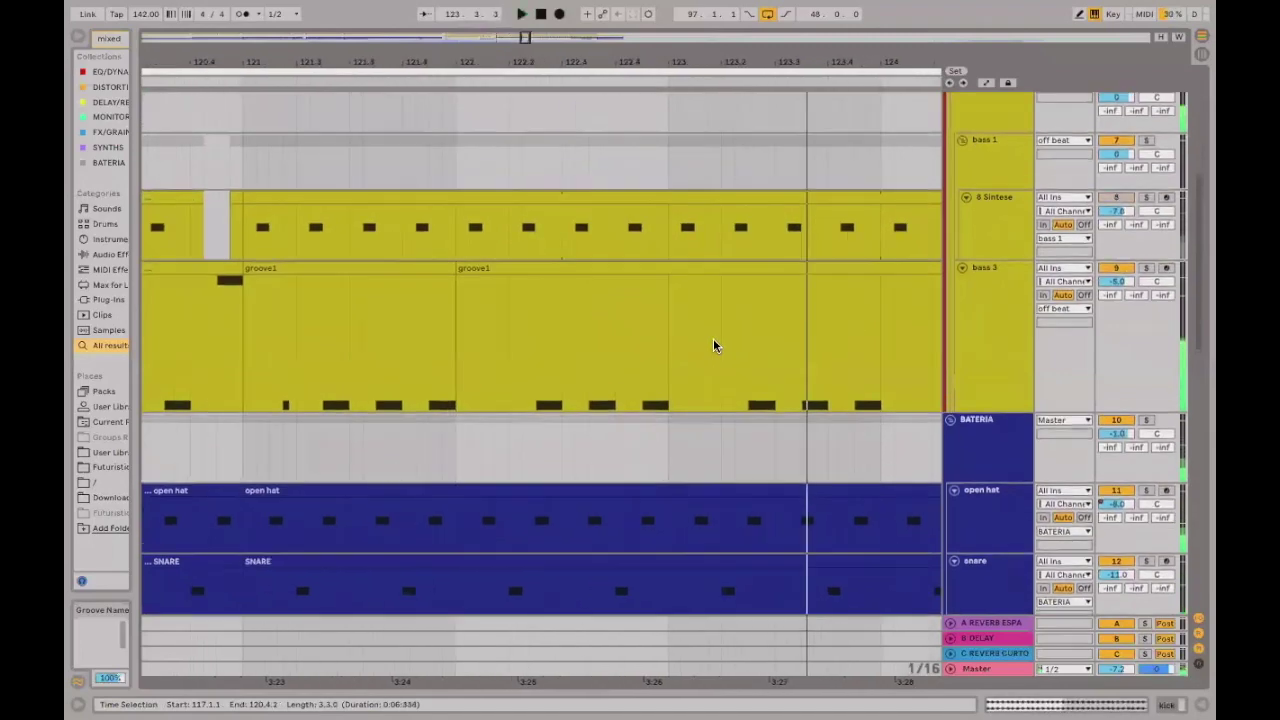
click(449, 266)
click(575, 270)
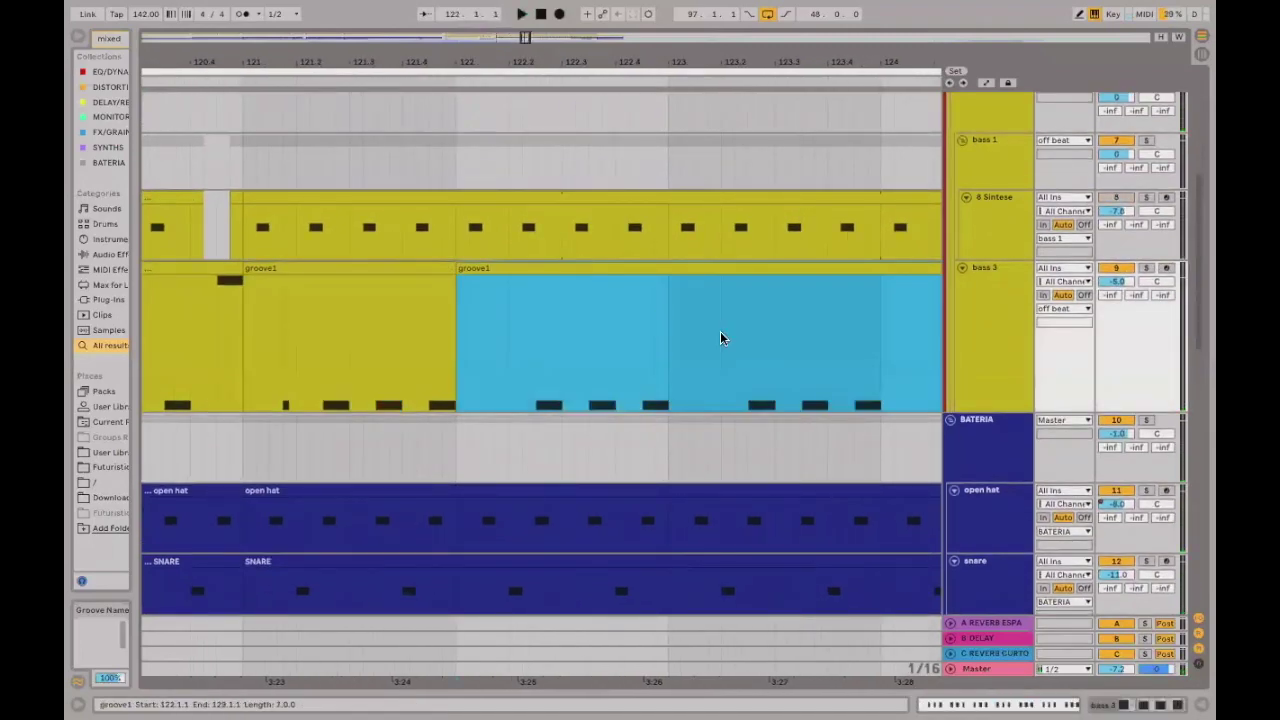
click(670, 341)
key(ctrl+e)
drag(658, 274, 697, 269)
Duplicate the beat from 123.3.1 to 123.4.1 on bass 3 so the copy fills 123.4.1 to 124.1.1.
click(786, 388)
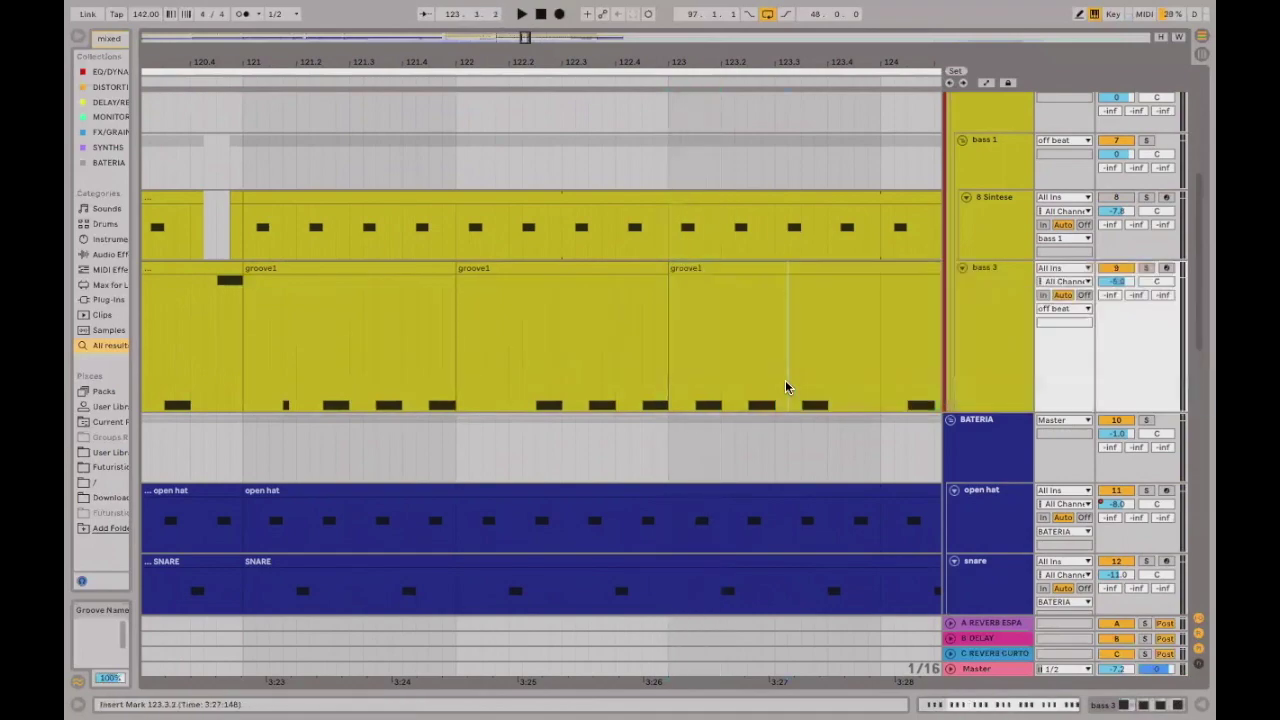
drag(775, 381, 825, 337)
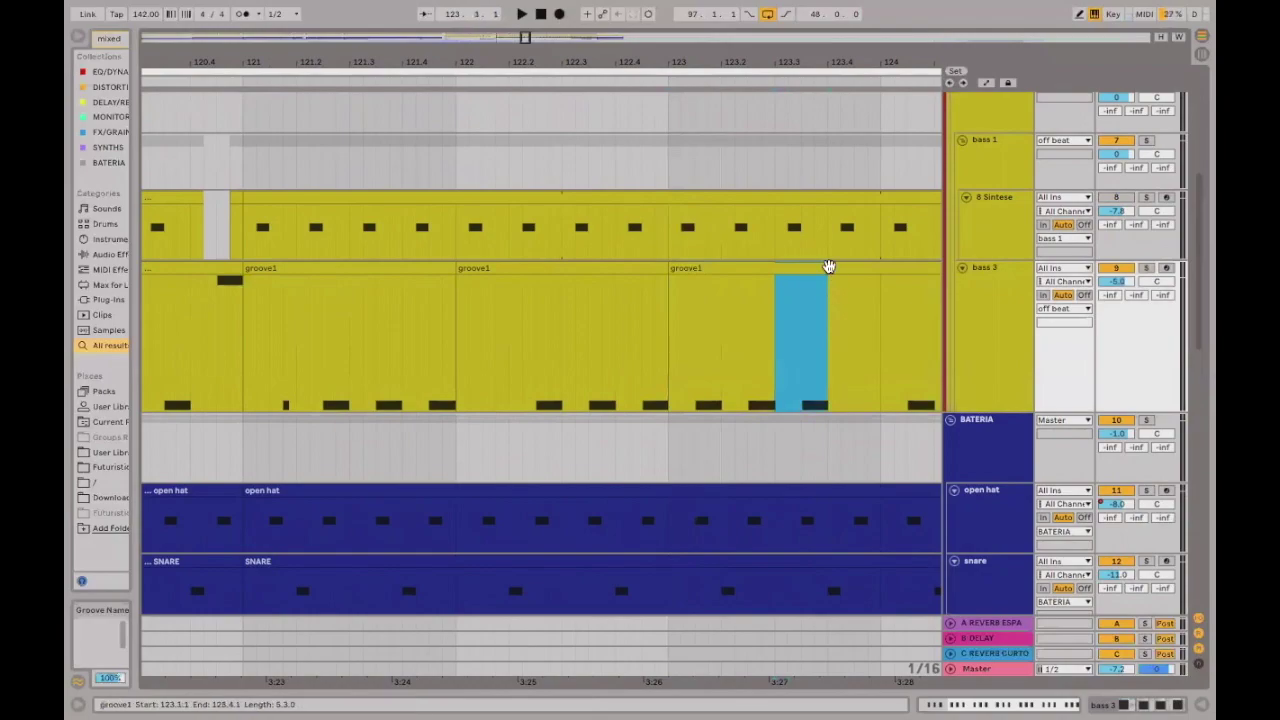
key(ctrl+d)
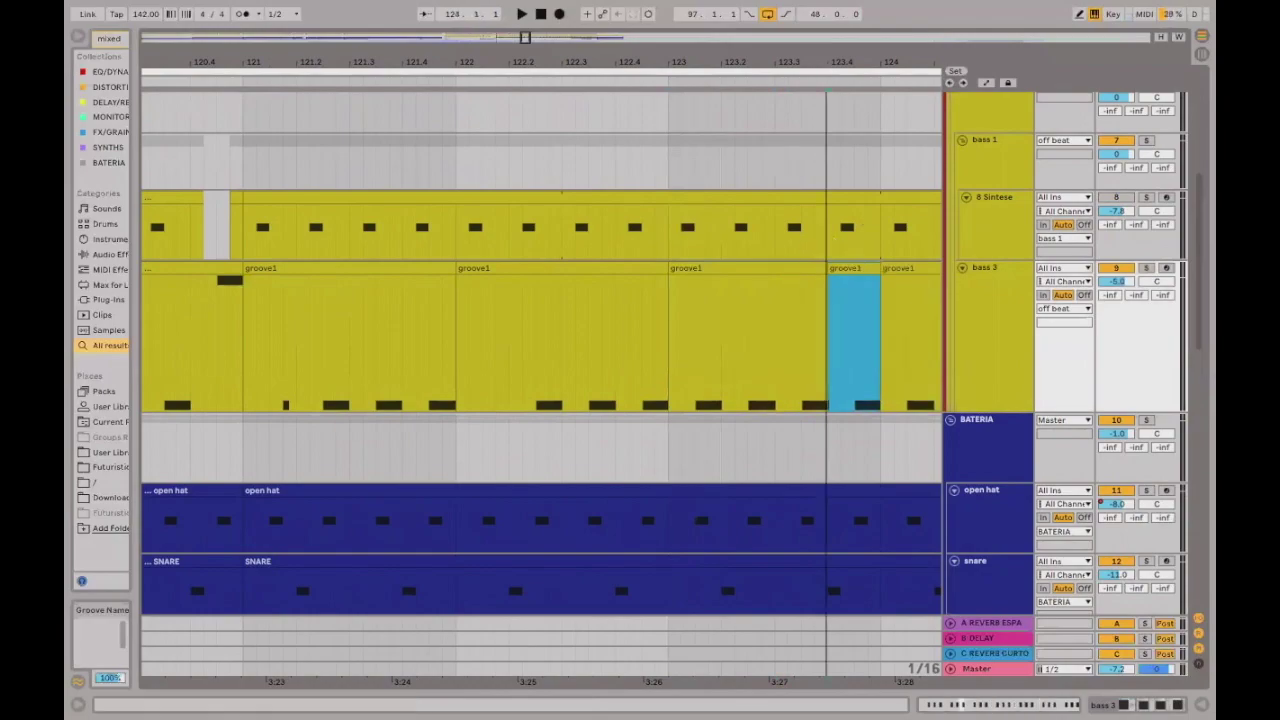
Play from 119.1.1 and review the bass 3 groove variations around 121 to 124 against the drum clips.
key(minus)
key(minus)
key(minus)
key(minus)
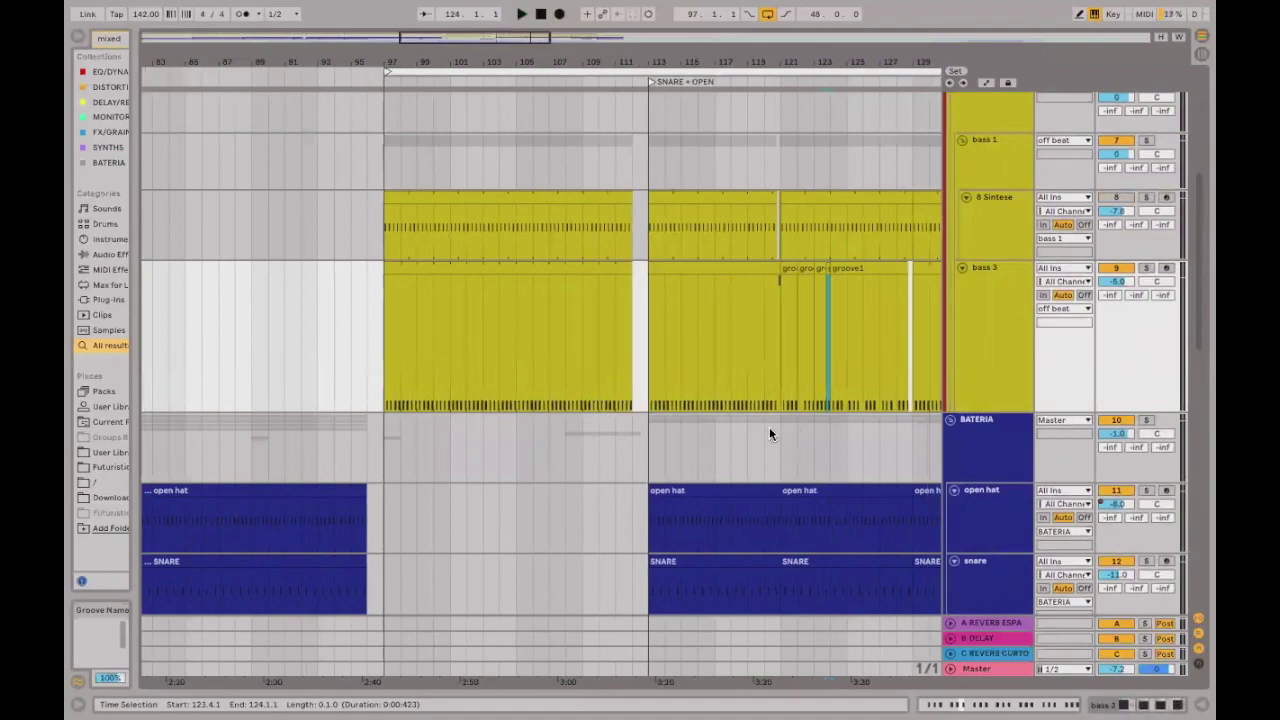
click(745, 435)
key(space)
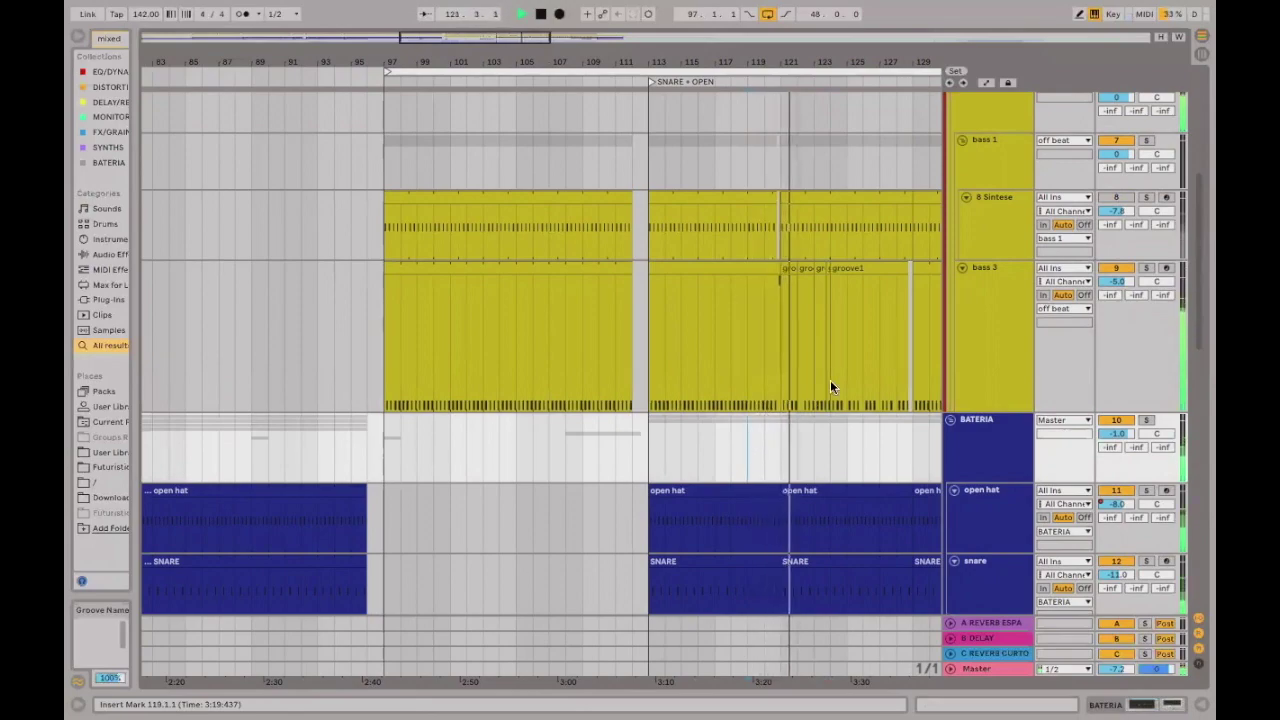
scroll(830, 388, right, 6)
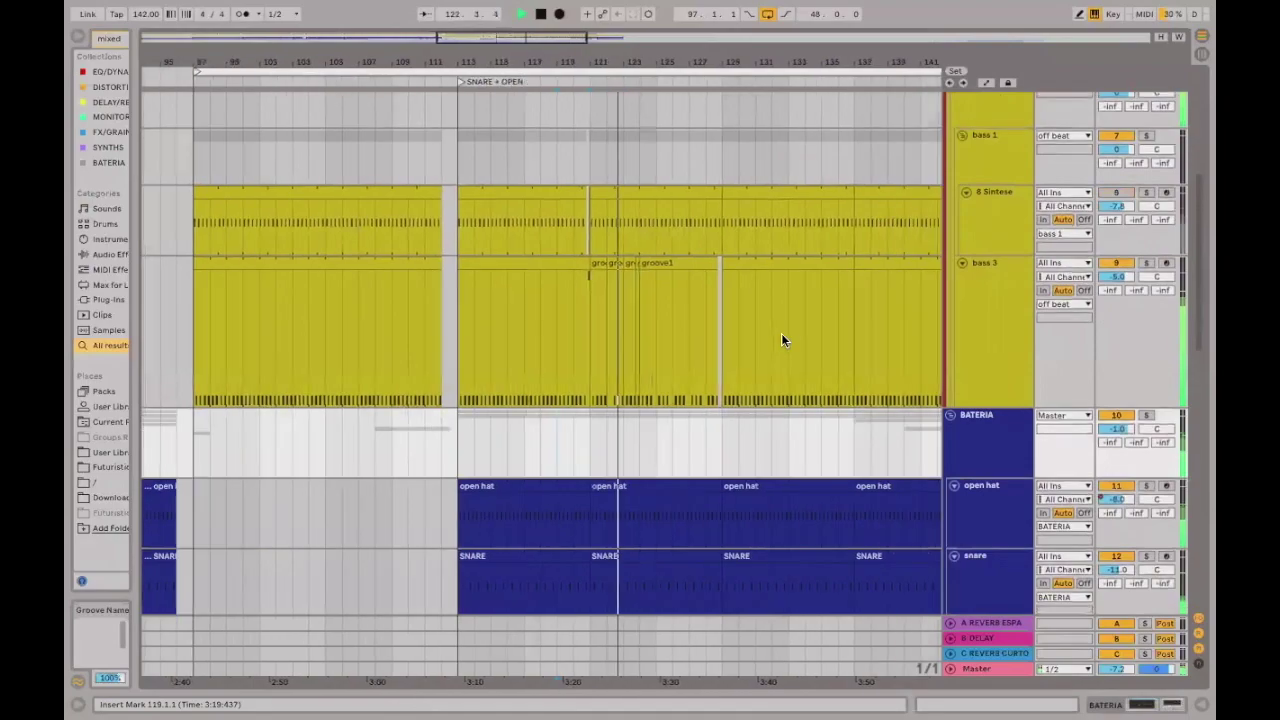
scroll(780, 338, right, 1)
scroll(760, 330, right, 4)
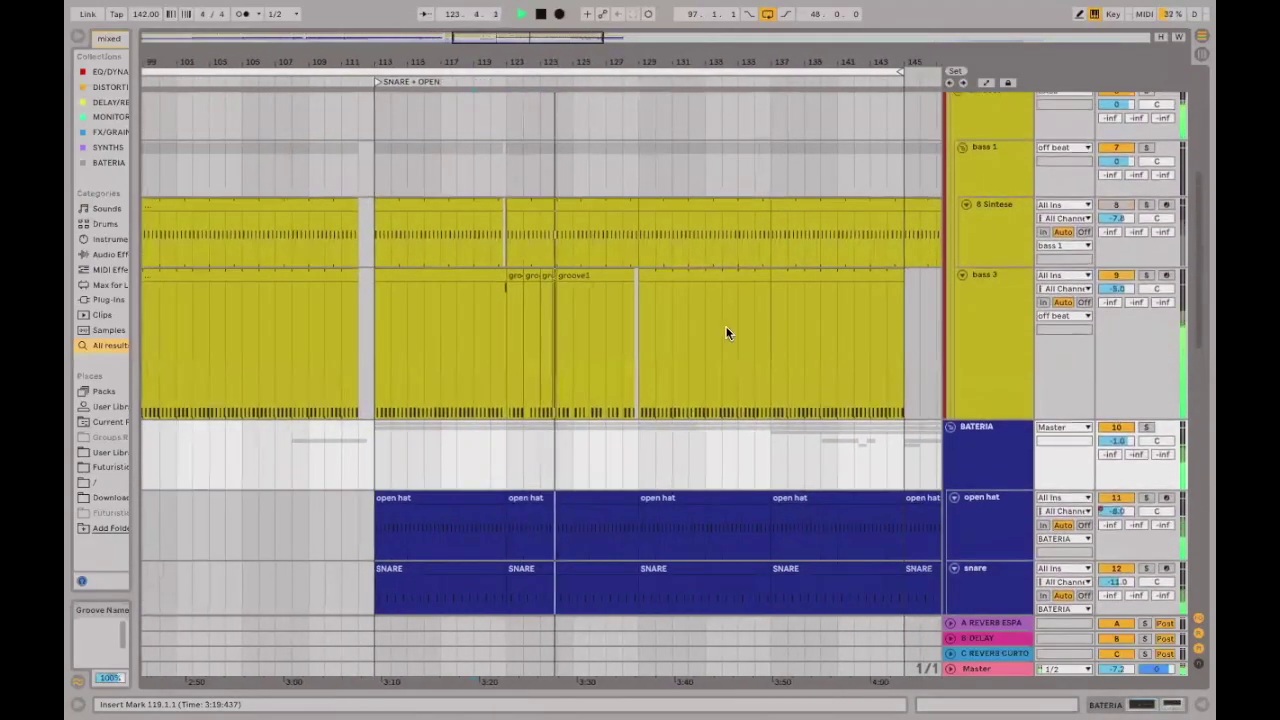
scroll(690, 300, up, 5)
key(space)
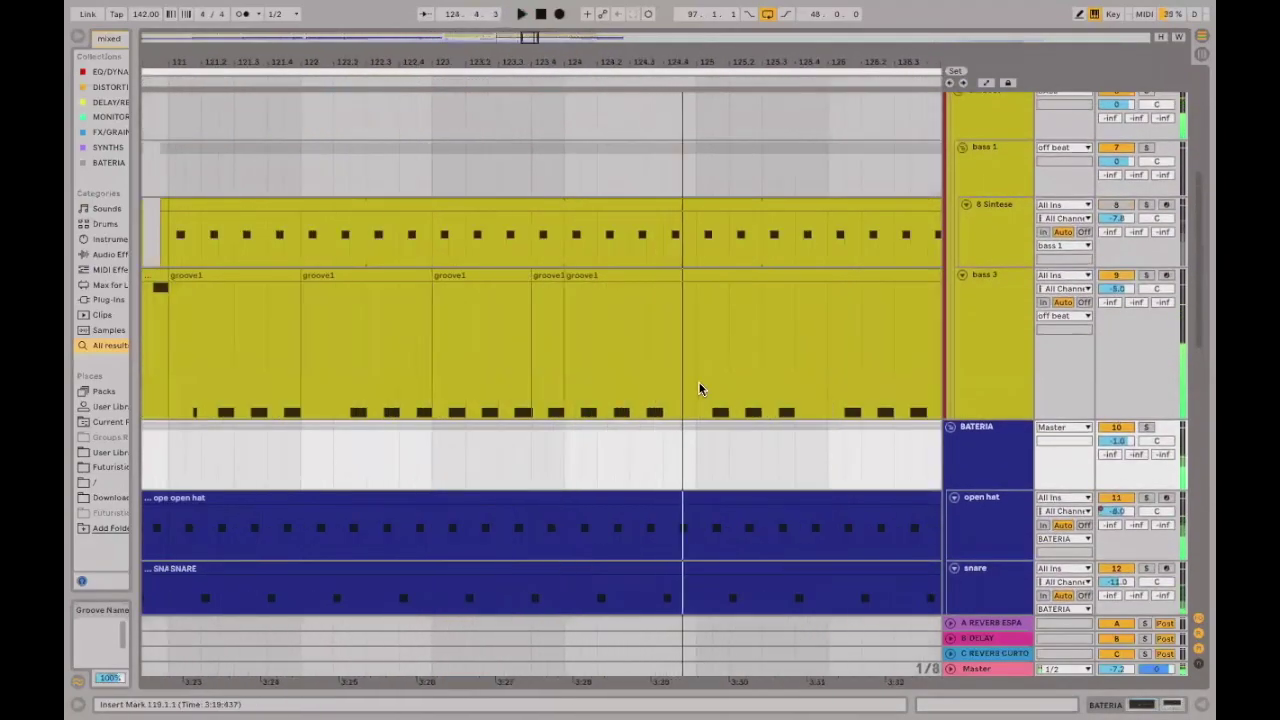
Add a short G1 note at 4.1.3 in the bass 3 groove1 clip that starts at 124.1.1.
click(672, 278)
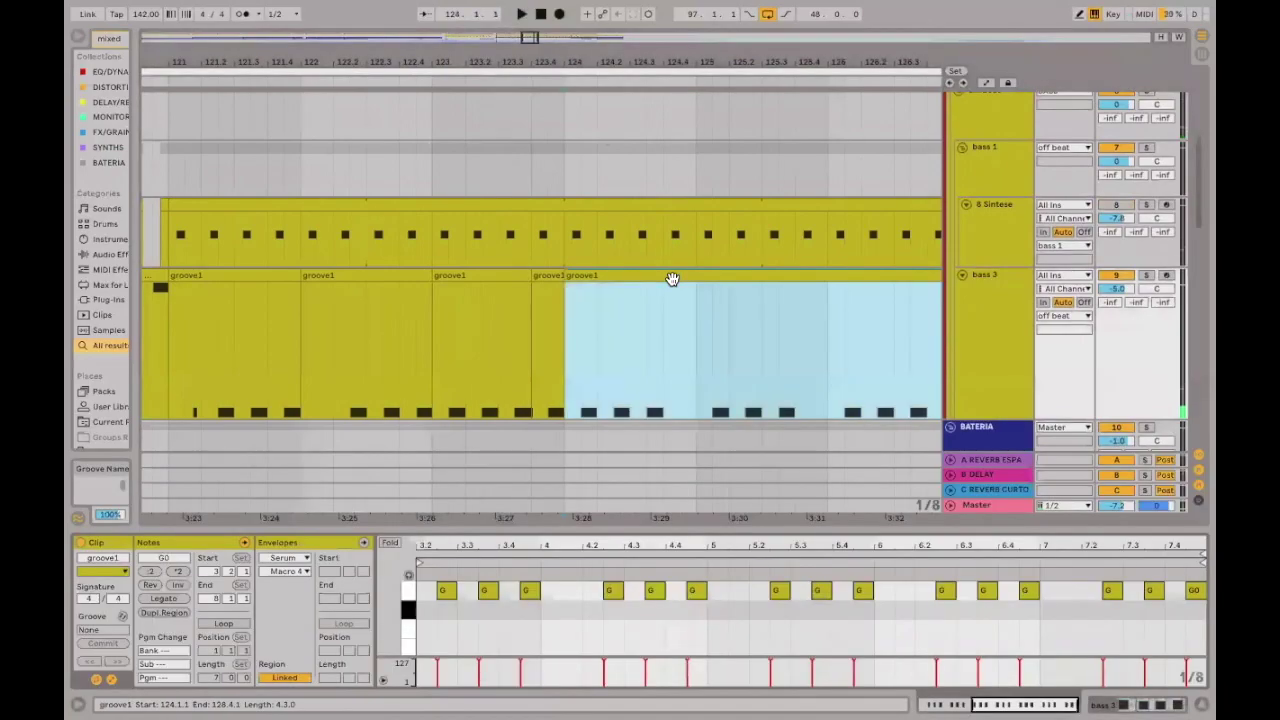
scroll(547, 641, up, 3)
double_click(556, 601)
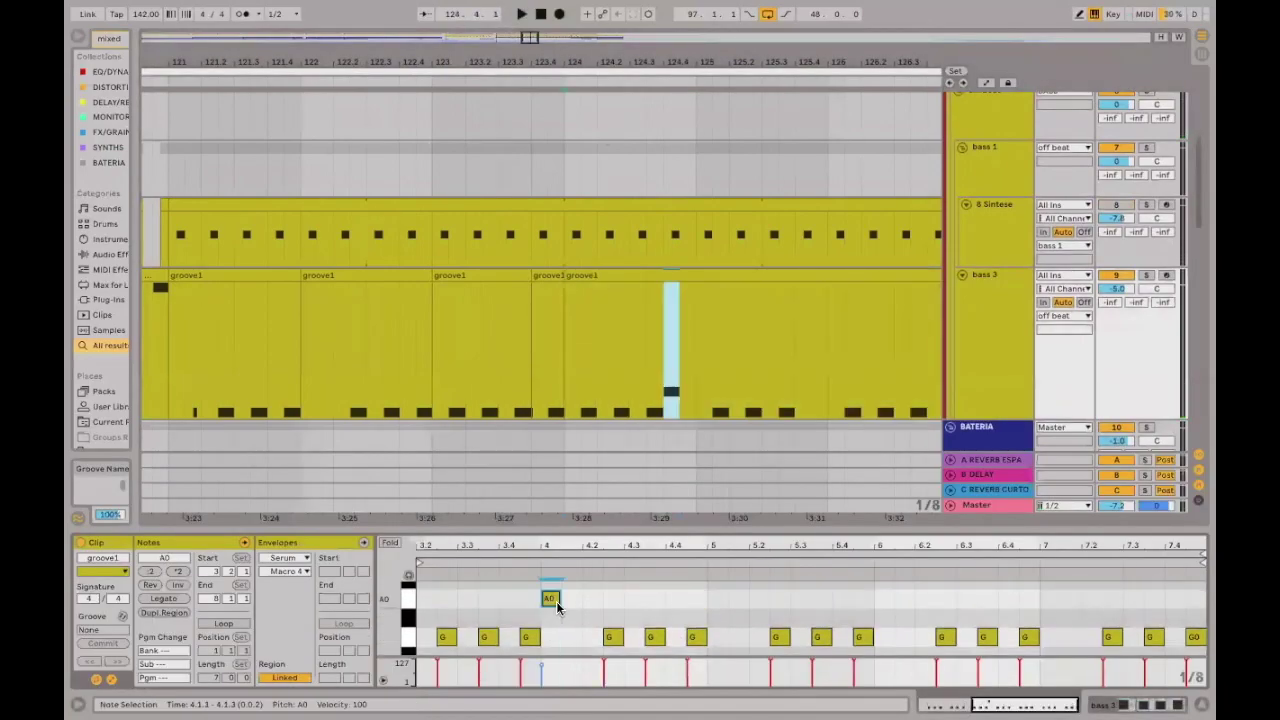
key(Right)
key(shift+Up)
key(shift+Down)
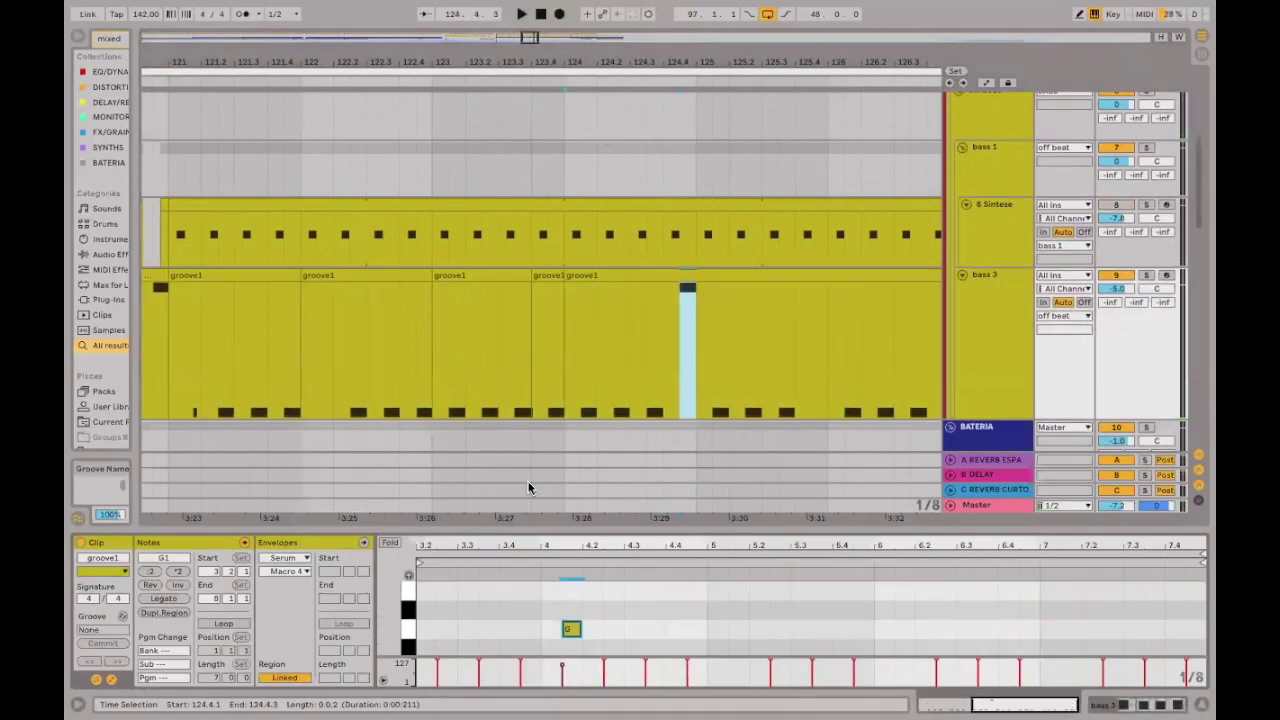
key(Down)
key(Down)
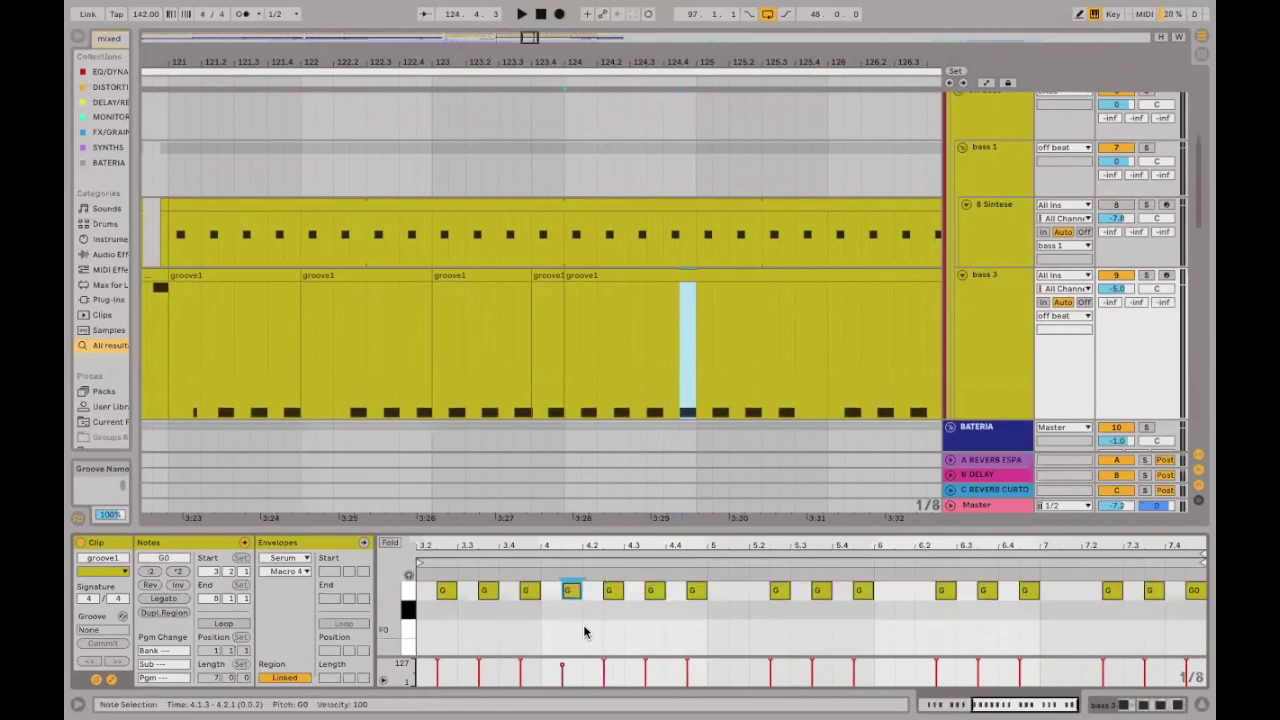
key(shift+Up)
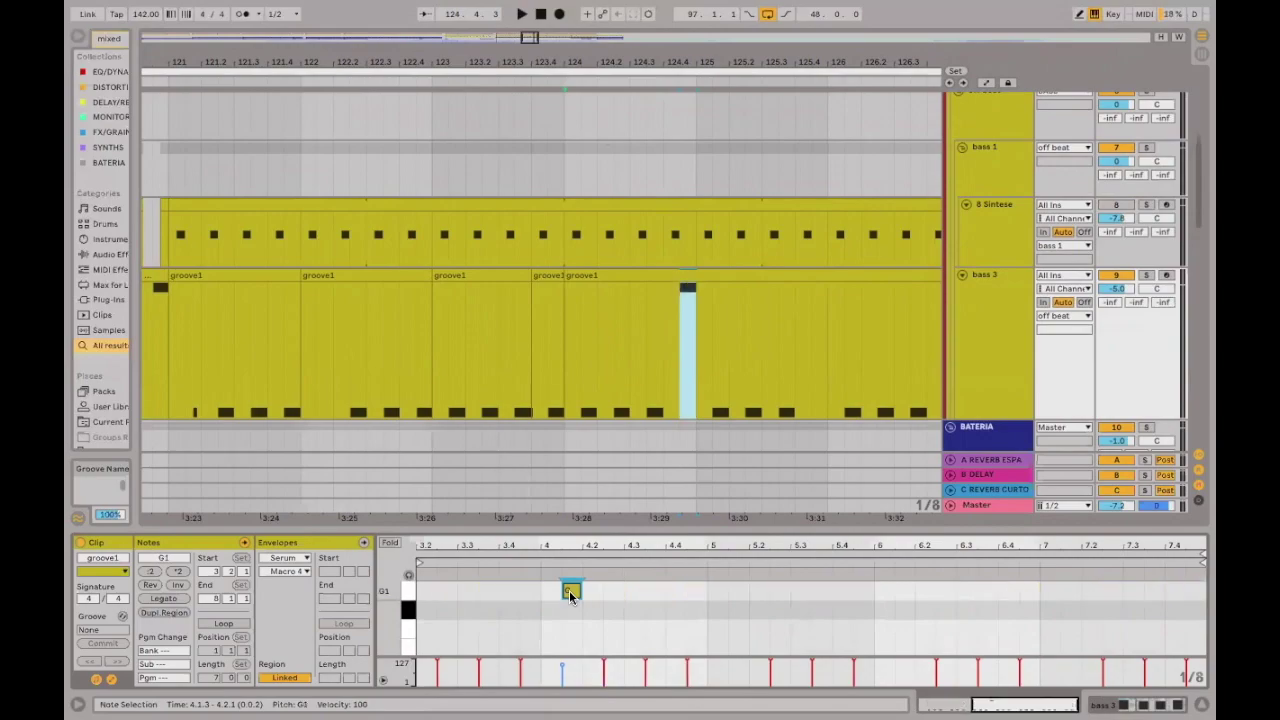
Copy the one-bar groove1 clip from 121.1.1 on bass 3 to 125.1.1.
scroll(918, 372, left, 3)
click(316, 255)
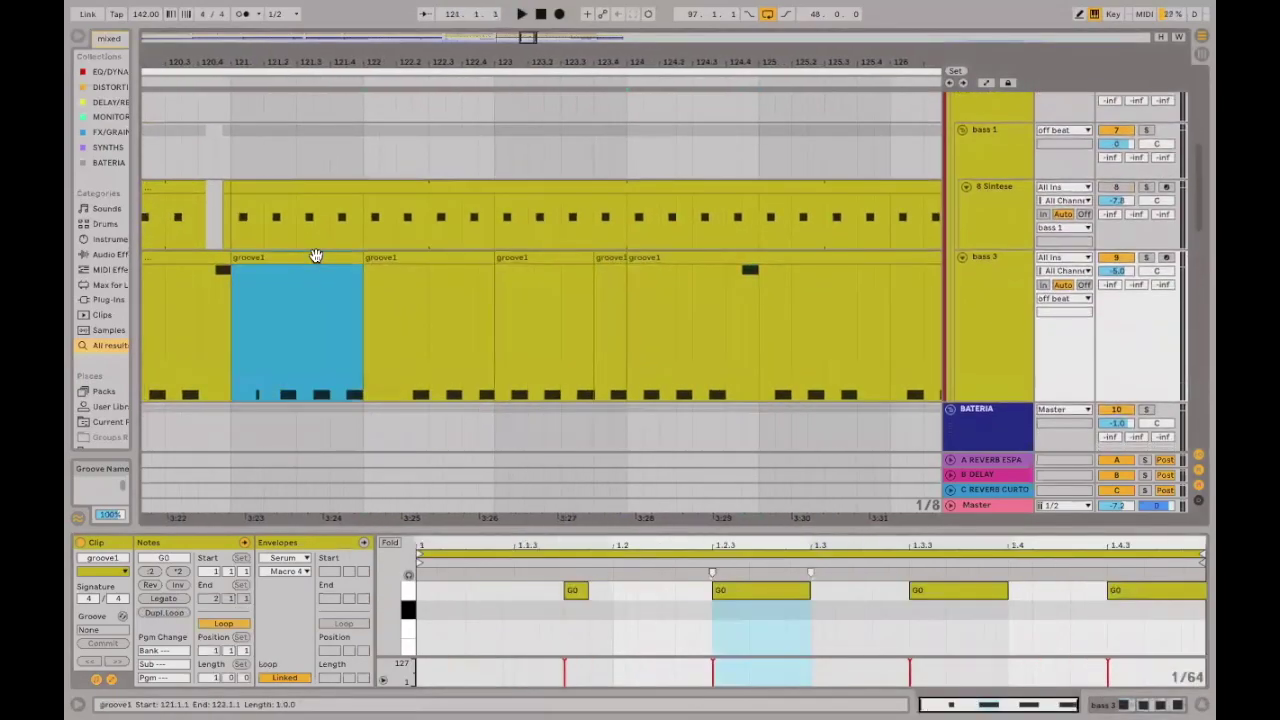
click(758, 318)
key(ctrl+v)
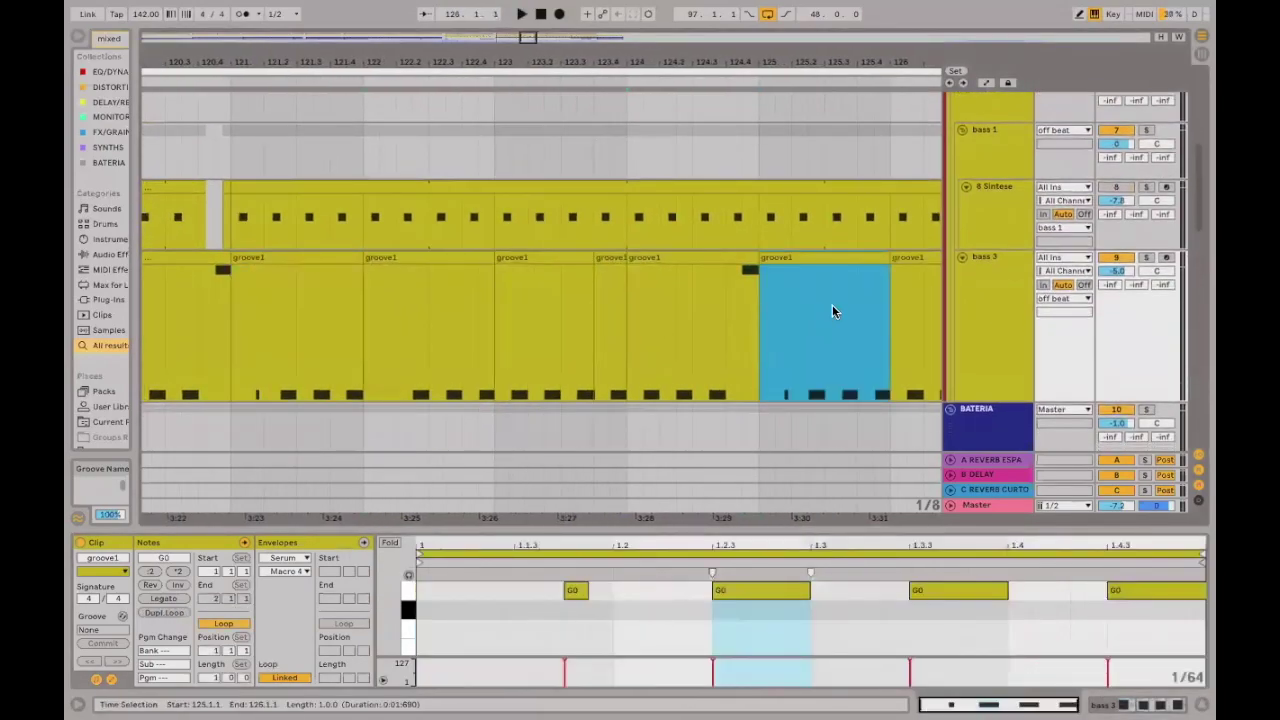
Trim the start of the next groove1 clip on bass 3 to 126.2.1 and duplicate its beat at 126.3.1 to 126.4.1.
scroll(875, 269, right, 3)
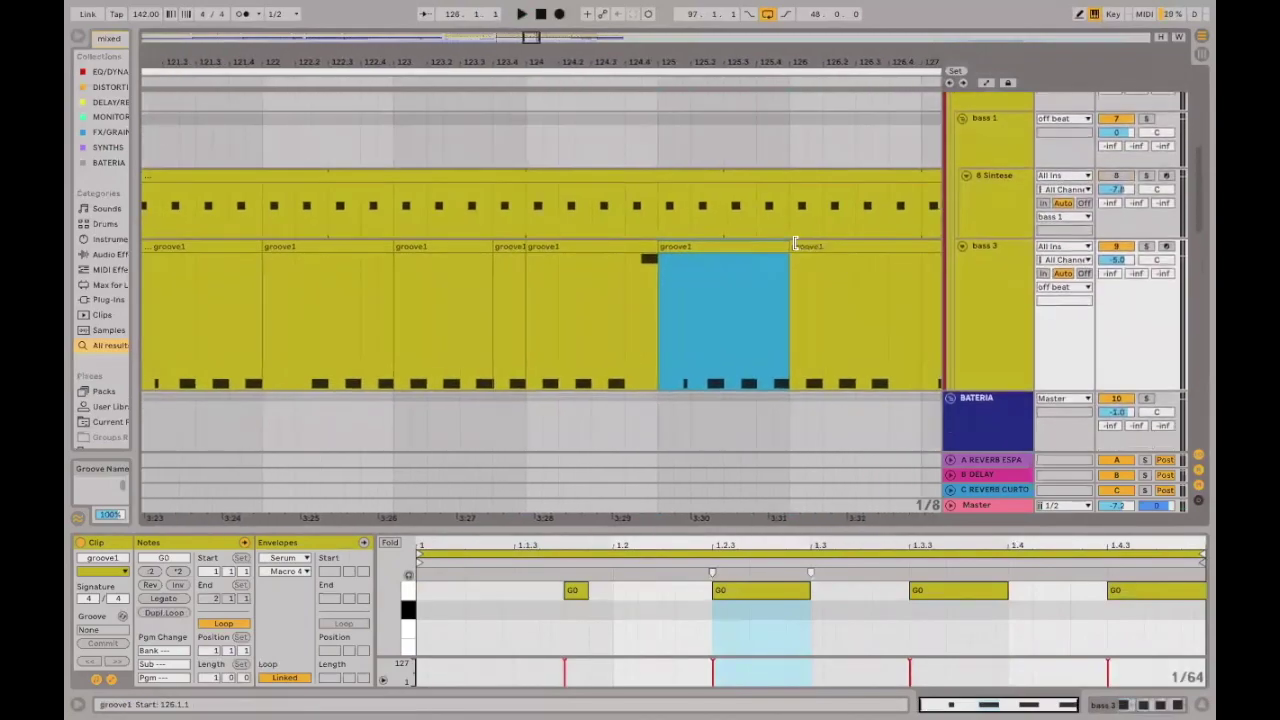
drag(791, 248, 822, 250)
scroll(790, 300, right, 3)
scroll(790, 300, down, 1)
drag(747, 329, 756, 333)
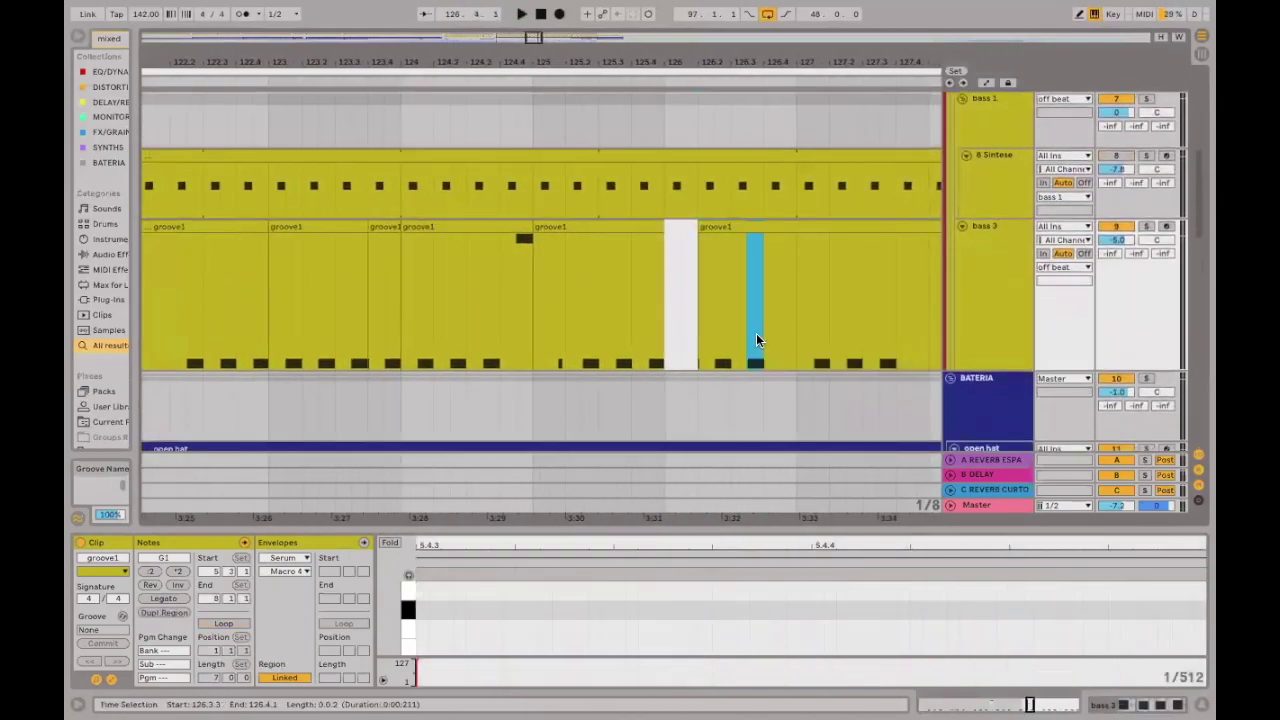
key(ctrl+d)
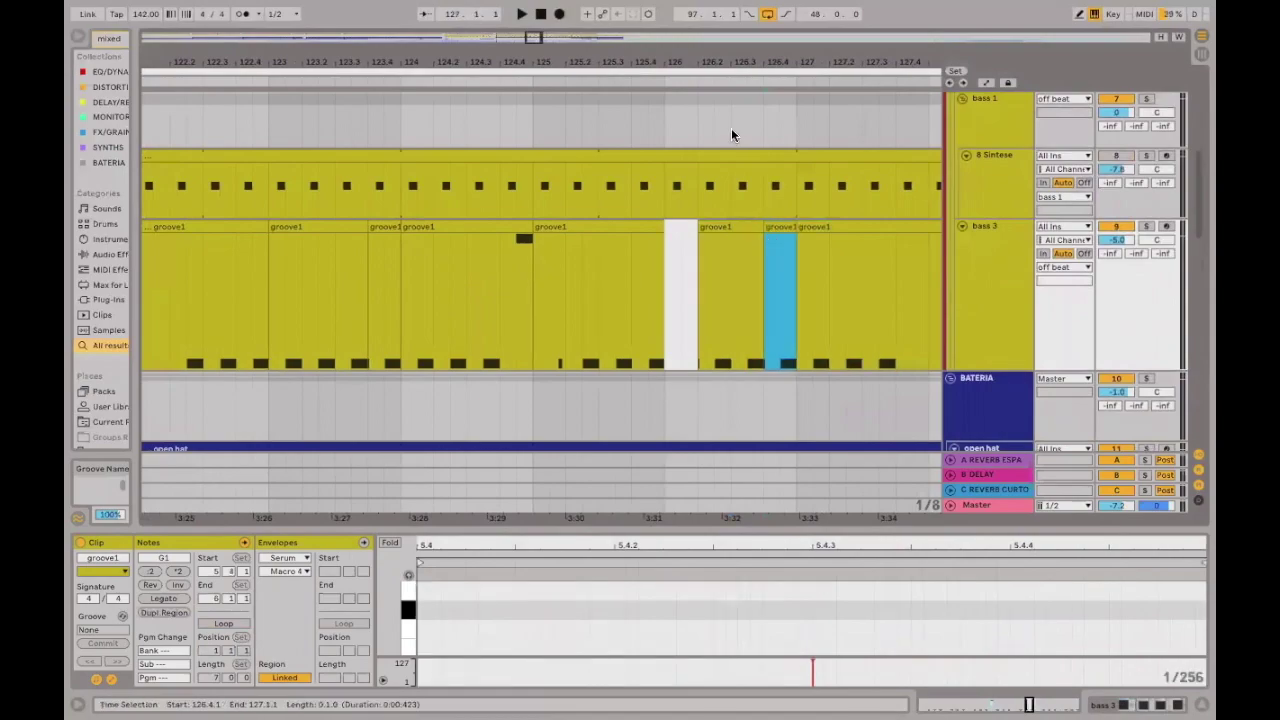
Play from 112.1.1 and review the open hat, snare and percussion clips in the arrangement and in the session grid.
key(minus)
key(minus)
key(minus)
click(419, 392)
key(space)
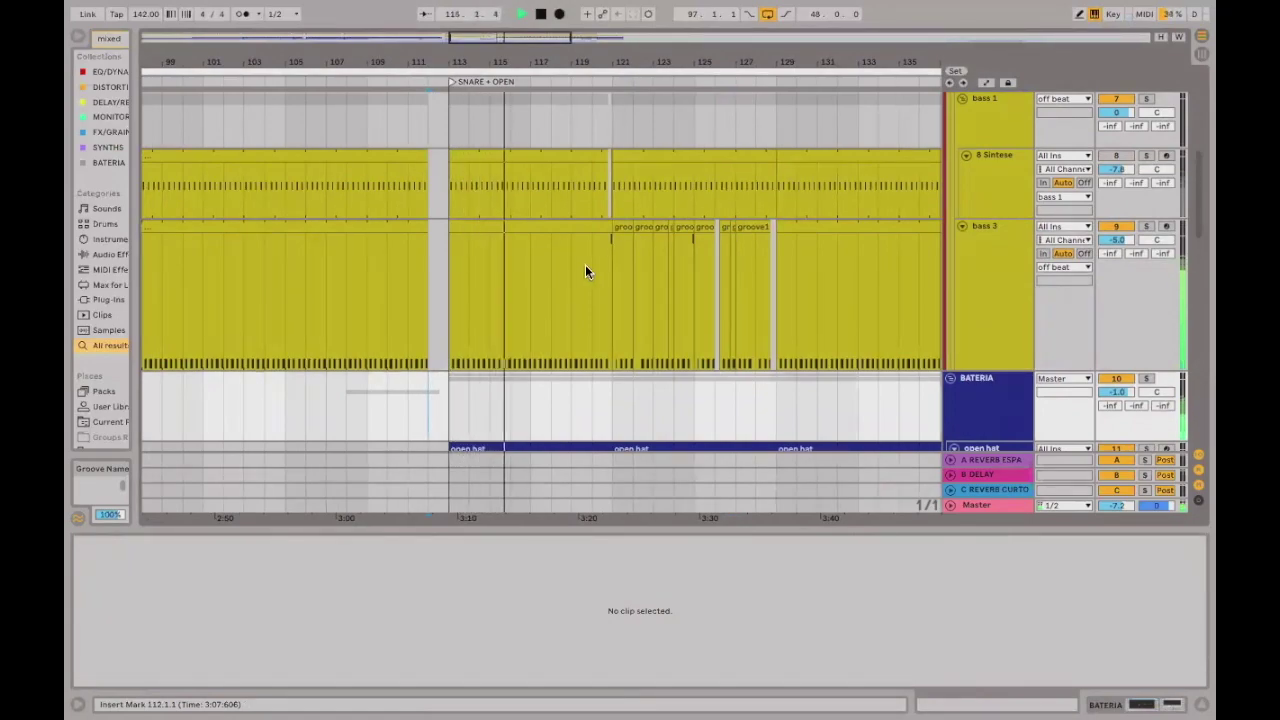
scroll(590, 264, down, 4)
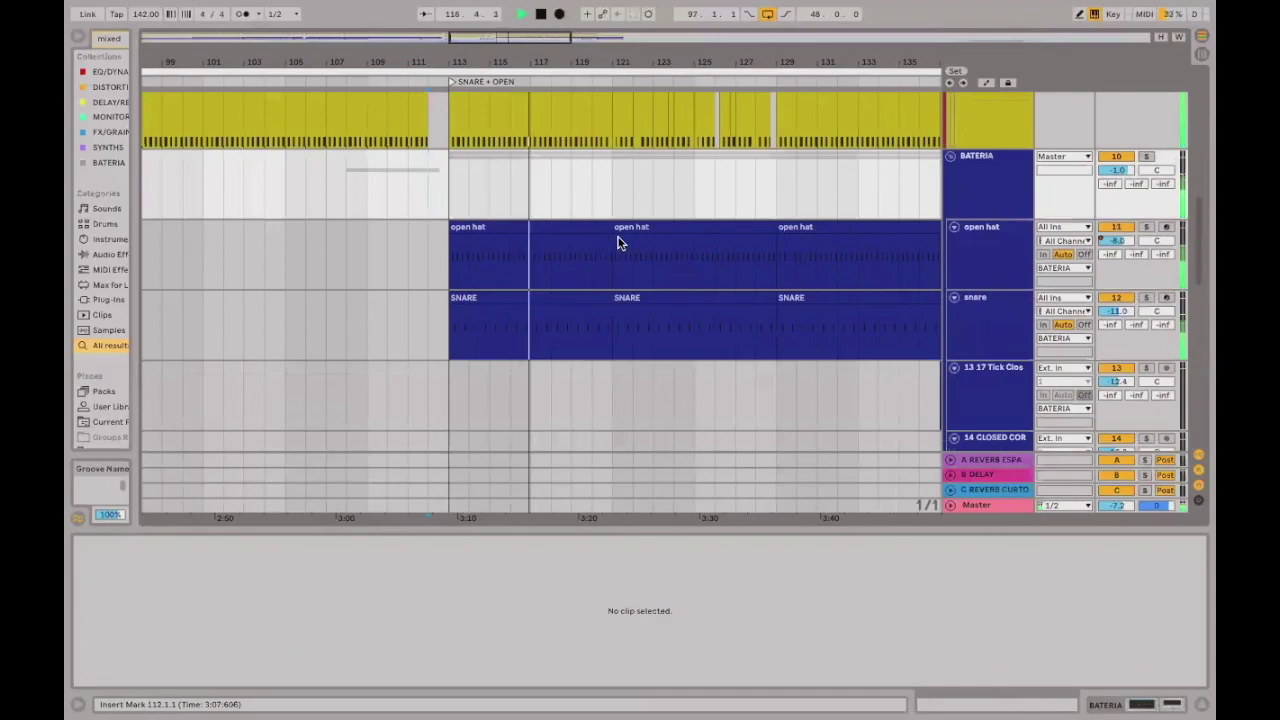
key(Tab)
scroll(398, 156, left, 4)
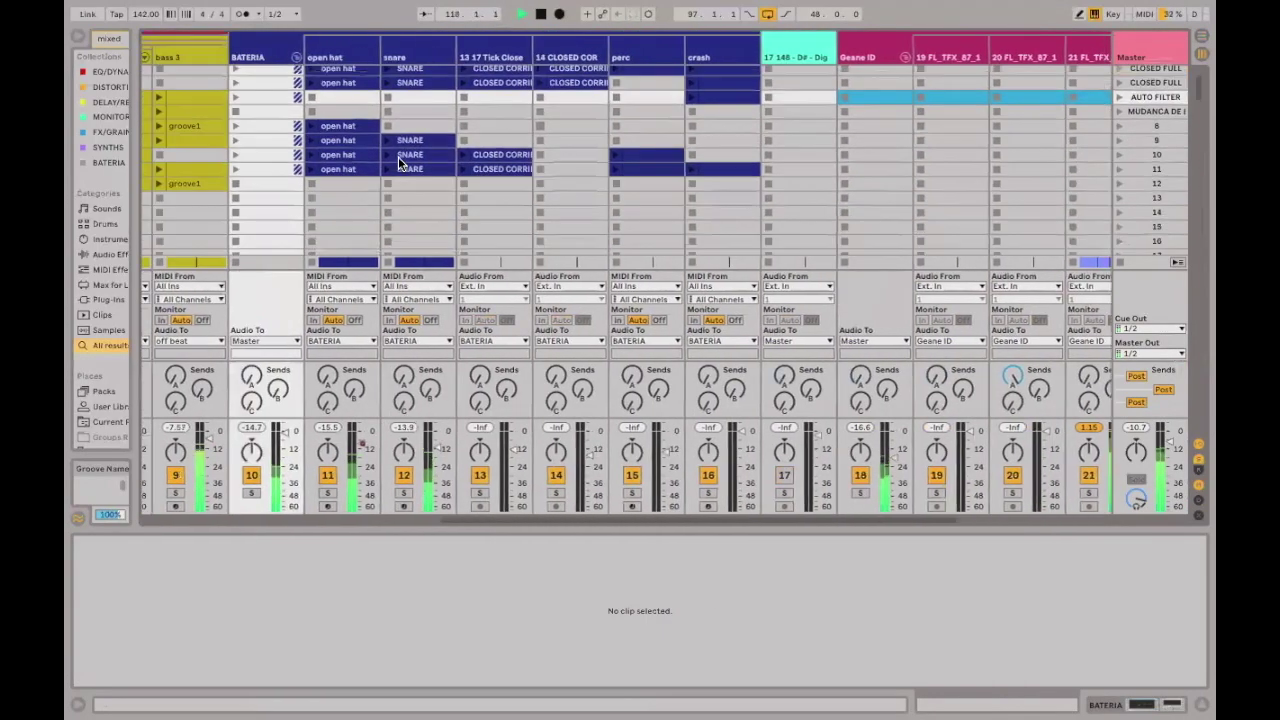
scroll(414, 174, left, 1)
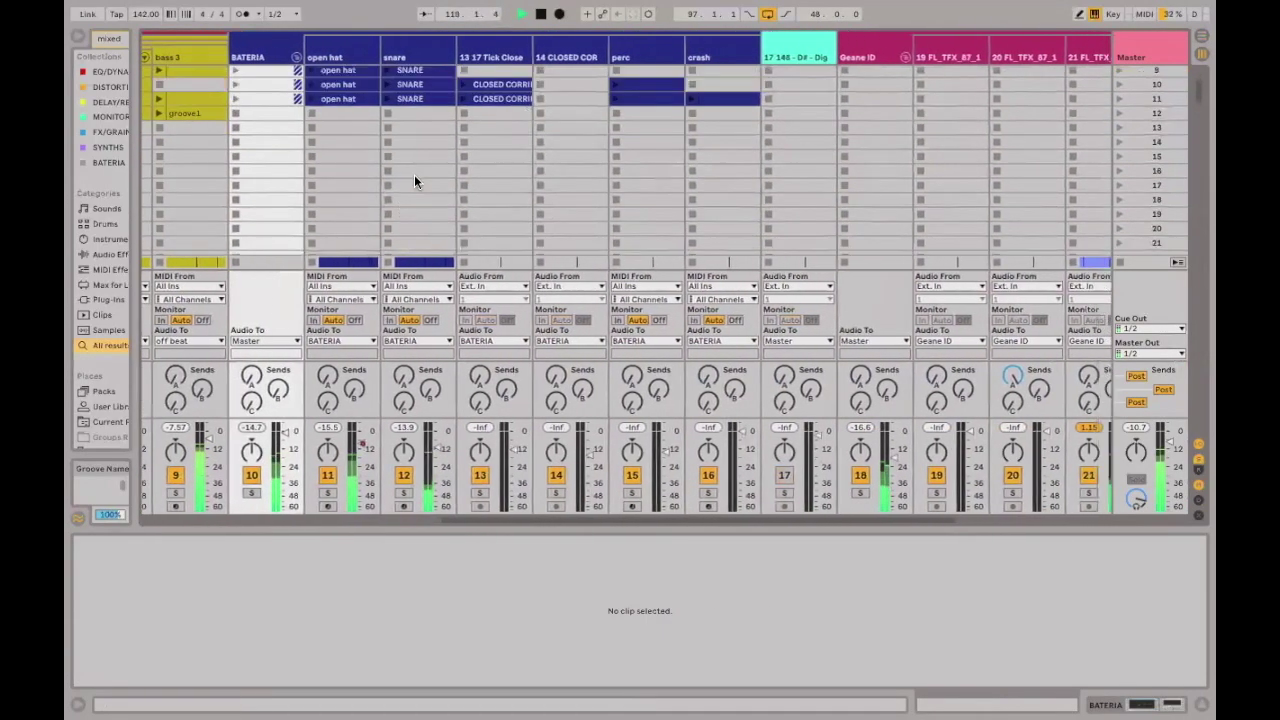
scroll(414, 174, right, 1)
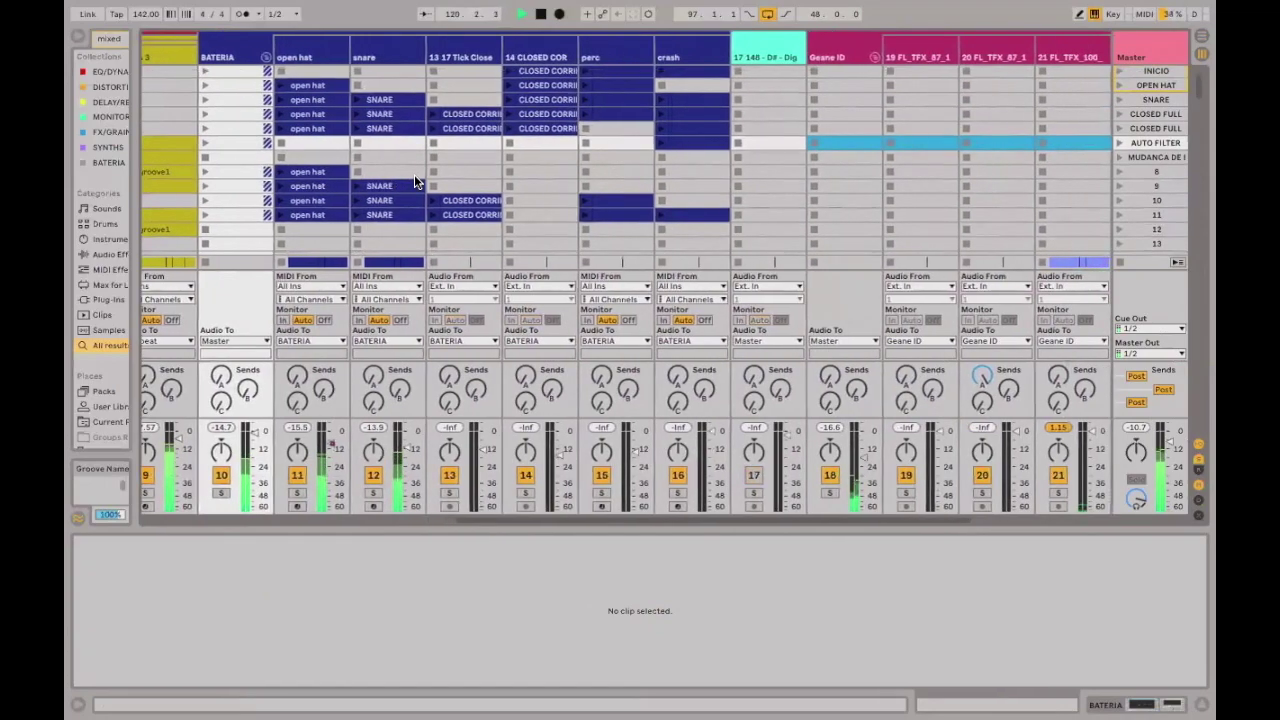
key(Tab)
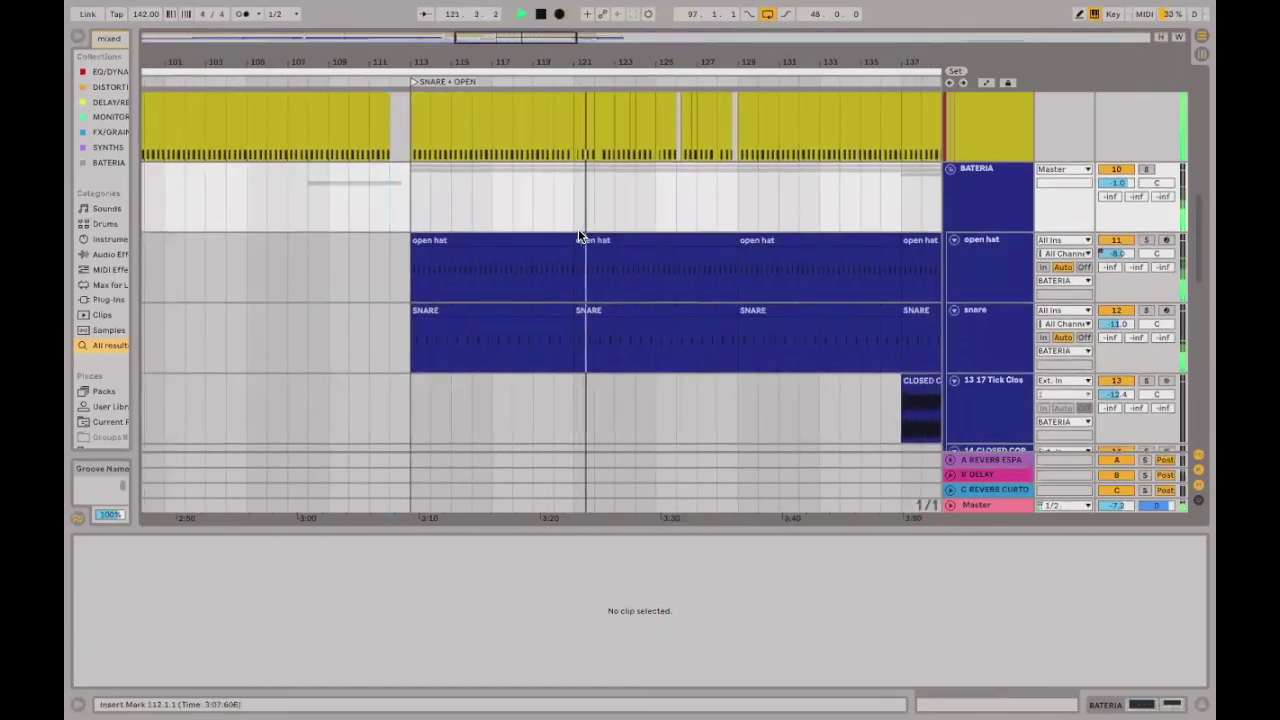
Stop playback and duplicate the G0 note from beat 6.4 to beat 7.1 in the bass 3 groove1 clip starting at 127.1.1.
scroll(565, 222, right, 3)
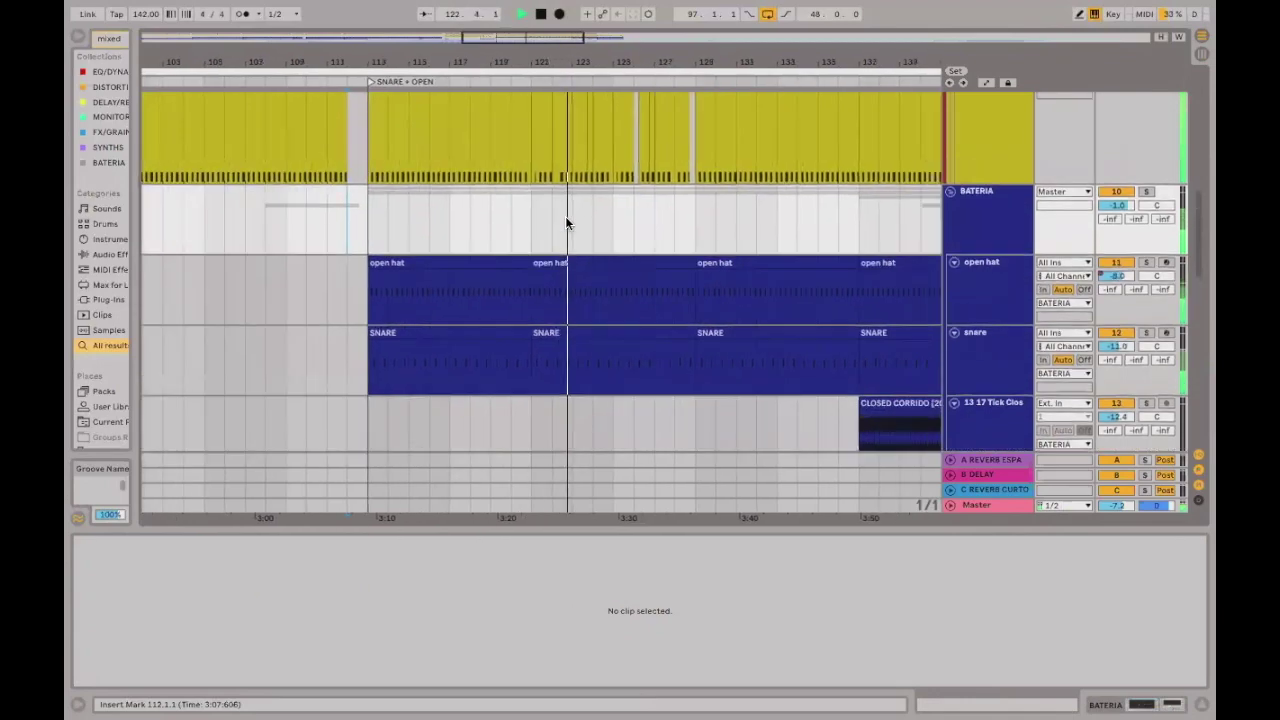
scroll(565, 222, up, 2)
scroll(519, 112, up, 3)
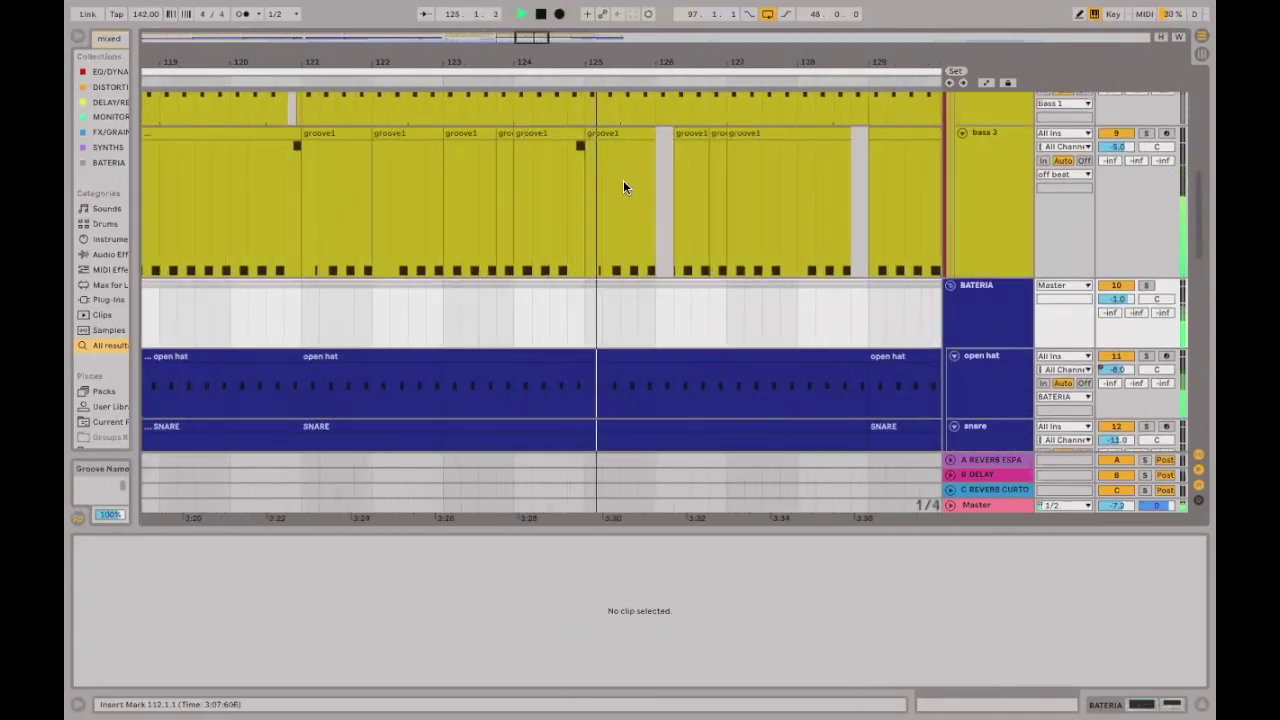
scroll(623, 187, up, 1)
scroll(623, 187, right, 2)
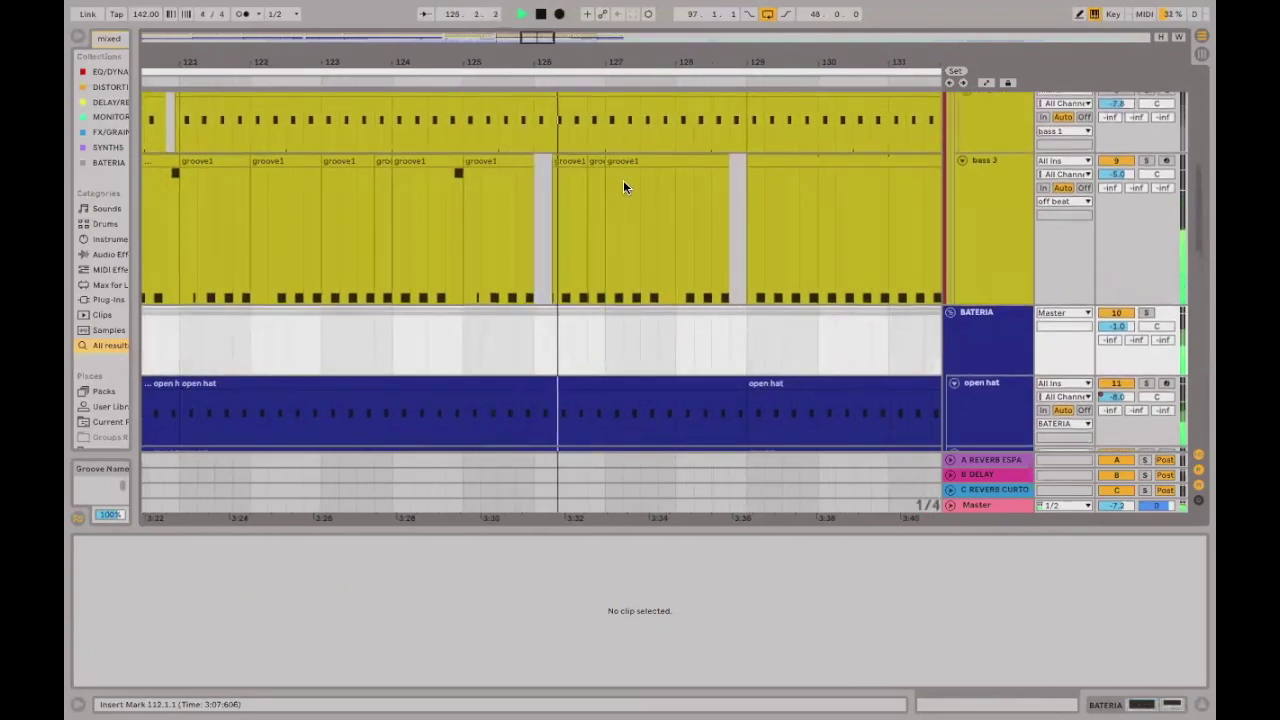
scroll(623, 187, right, 1)
scroll(623, 180, right, 1)
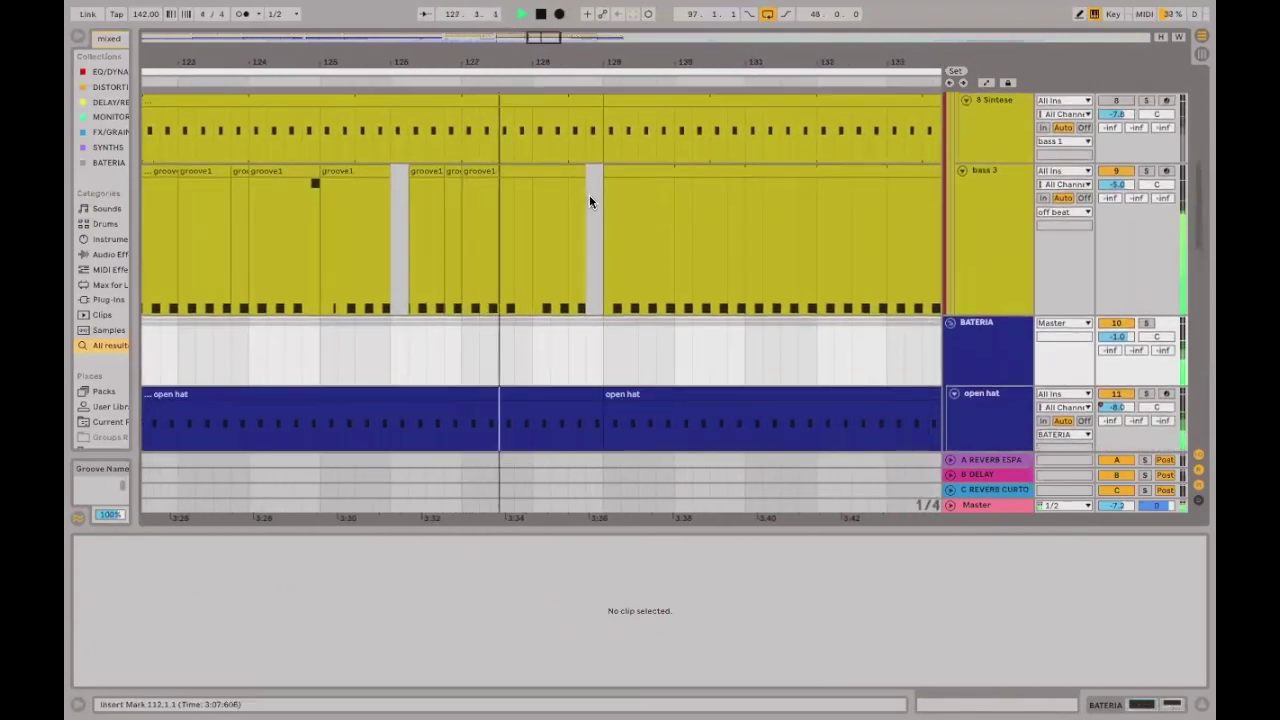
click(531, 171)
key(space)
drag(697, 527, 689, 186)
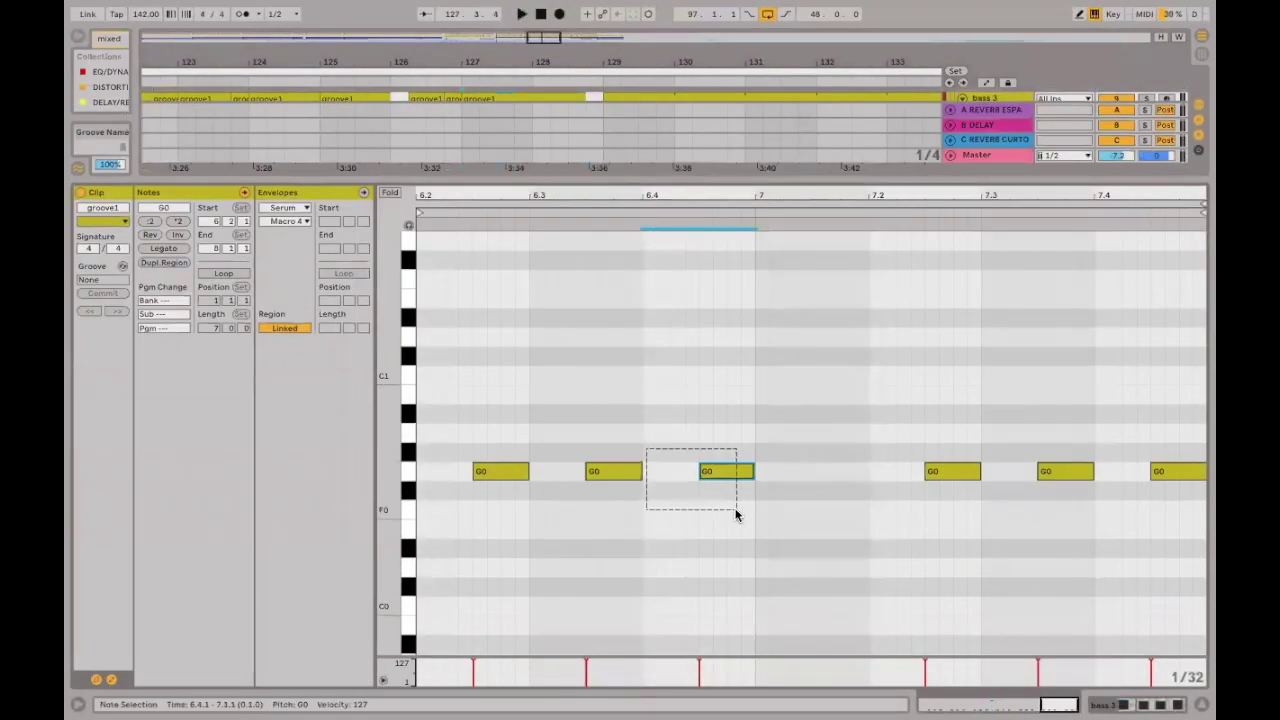
drag(736, 515, 737, 515)
key(ctrl+d)
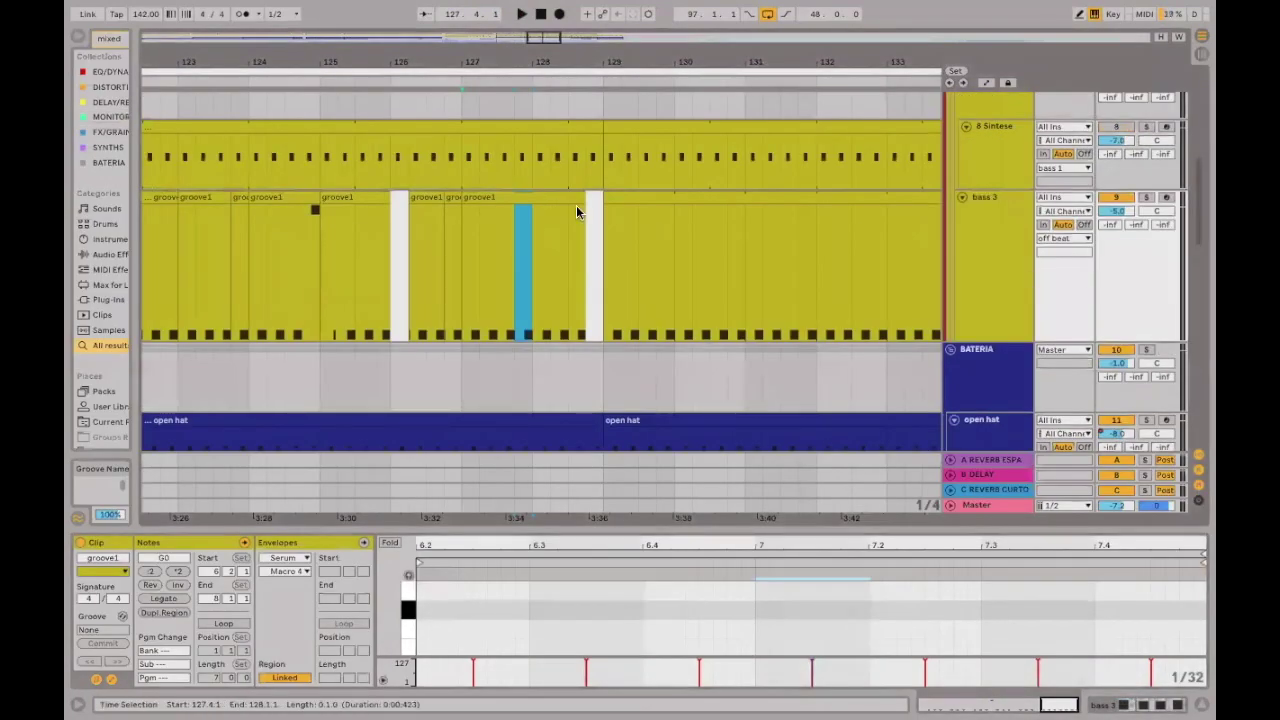
Select the groove1 clip from 127.1.1 to 128.4.1 on bass 3.
drag(576, 210, 462, 210)
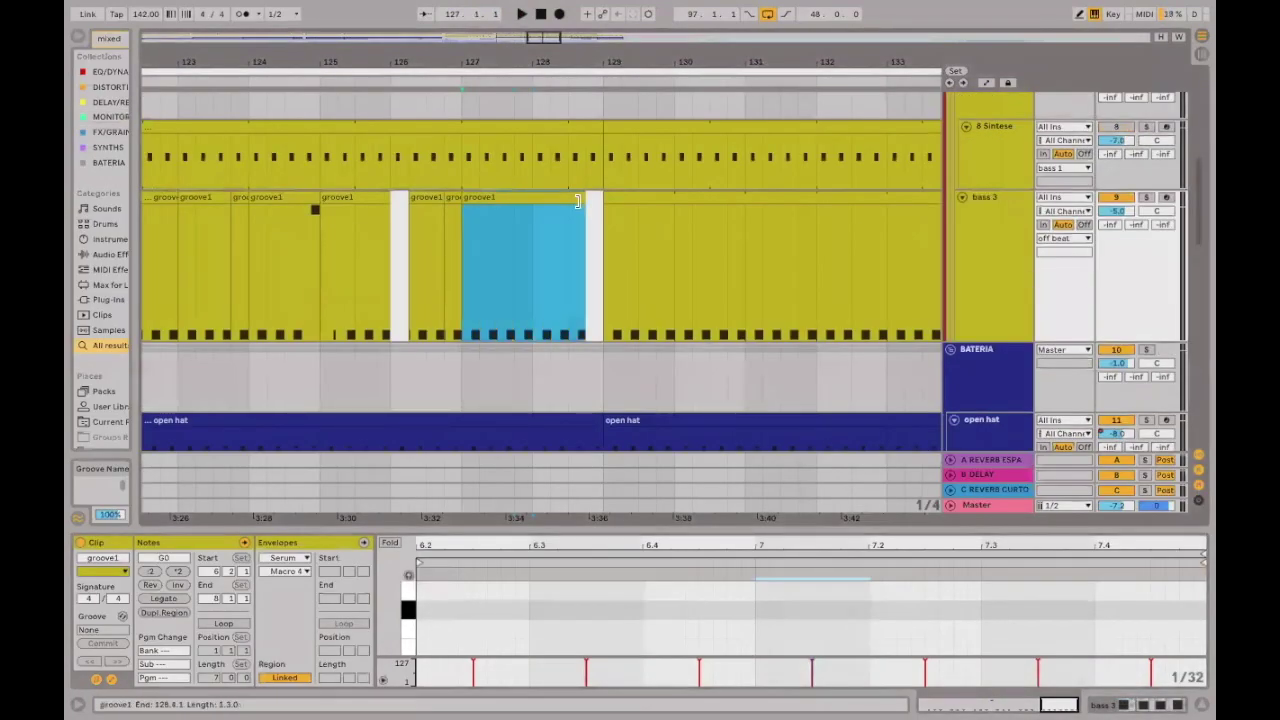